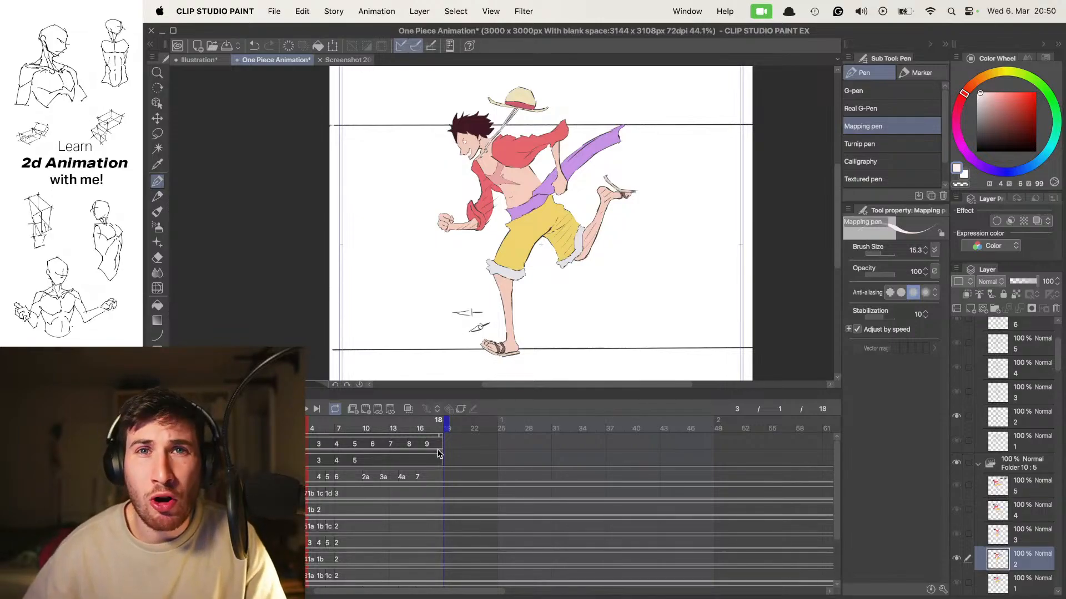
key("super+Tab")
key("super+Tab")
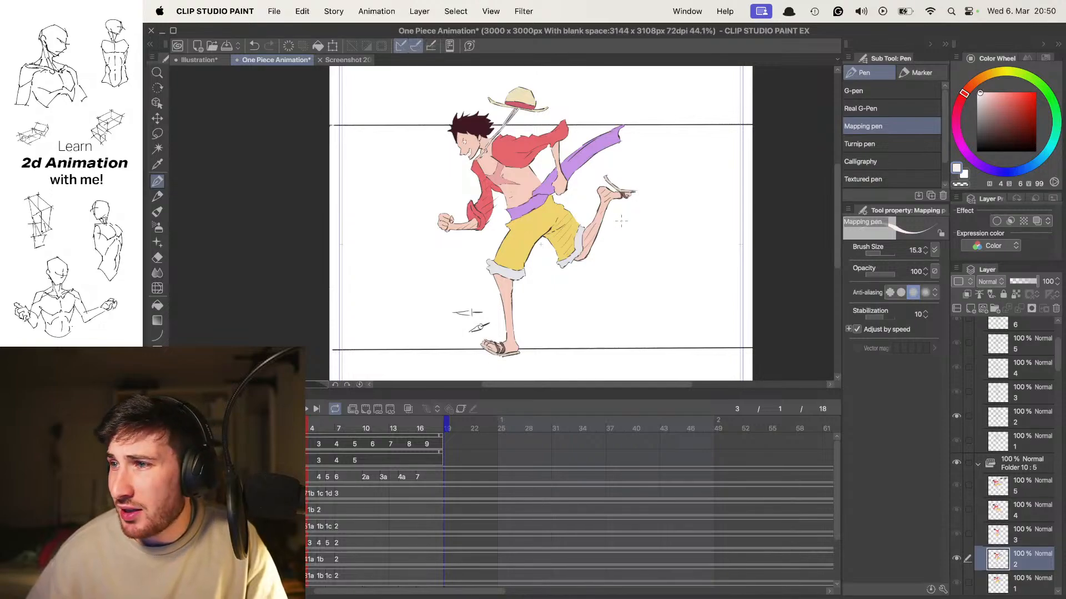
scroll(665, 179, "right", 2)
scroll(664, 179, "left", 3)
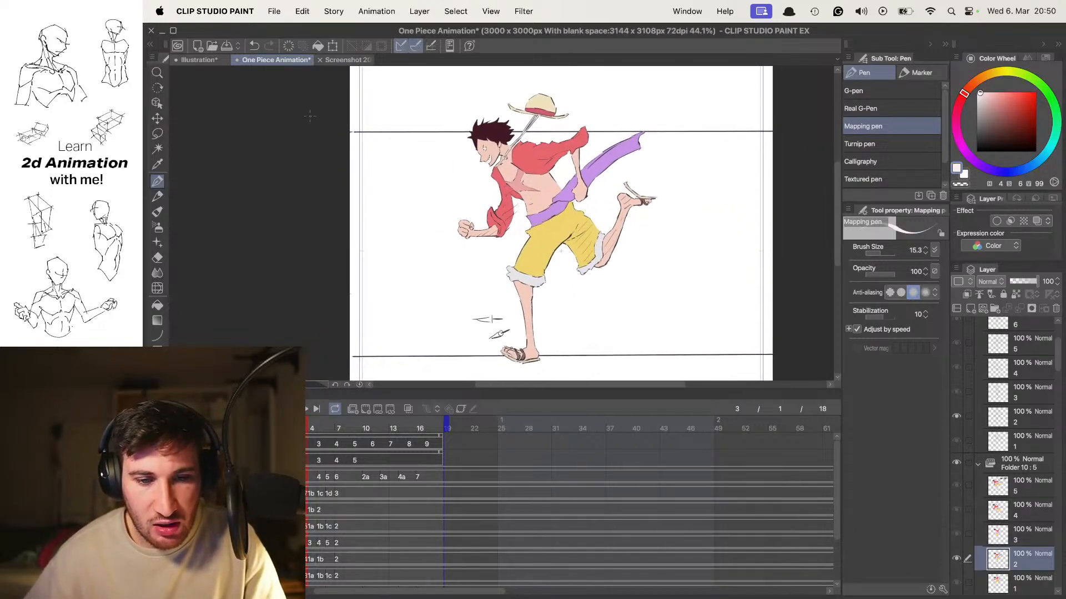
Switch to the Illustration canvas, hide the Layer 9 sketches and add a new empty layer above them
left_click(200, 60)
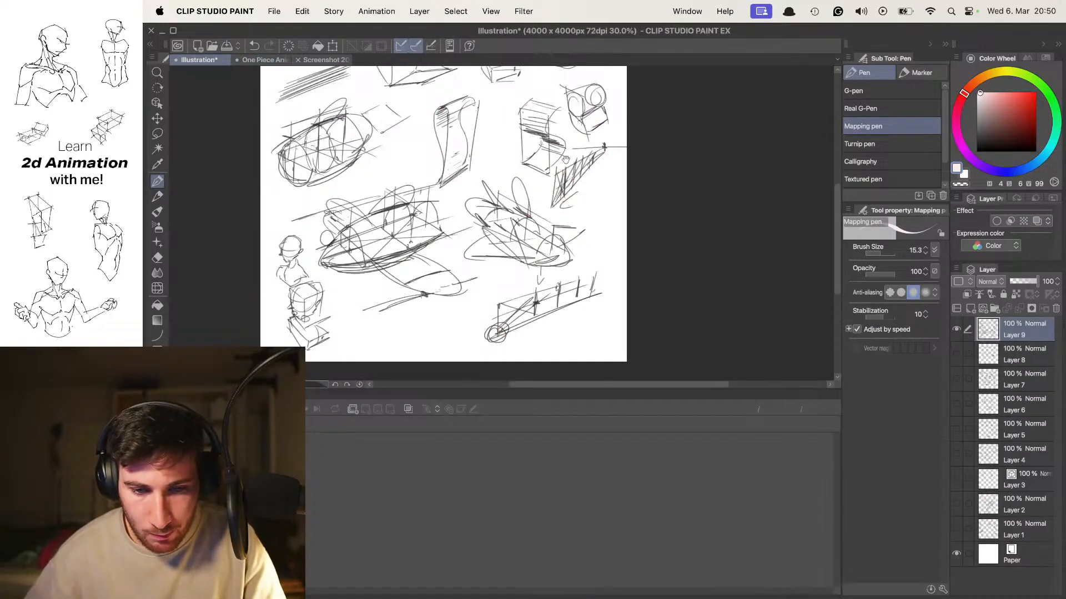
scroll(565, 160, "up", 3)
scroll(565, 160, "left", 2)
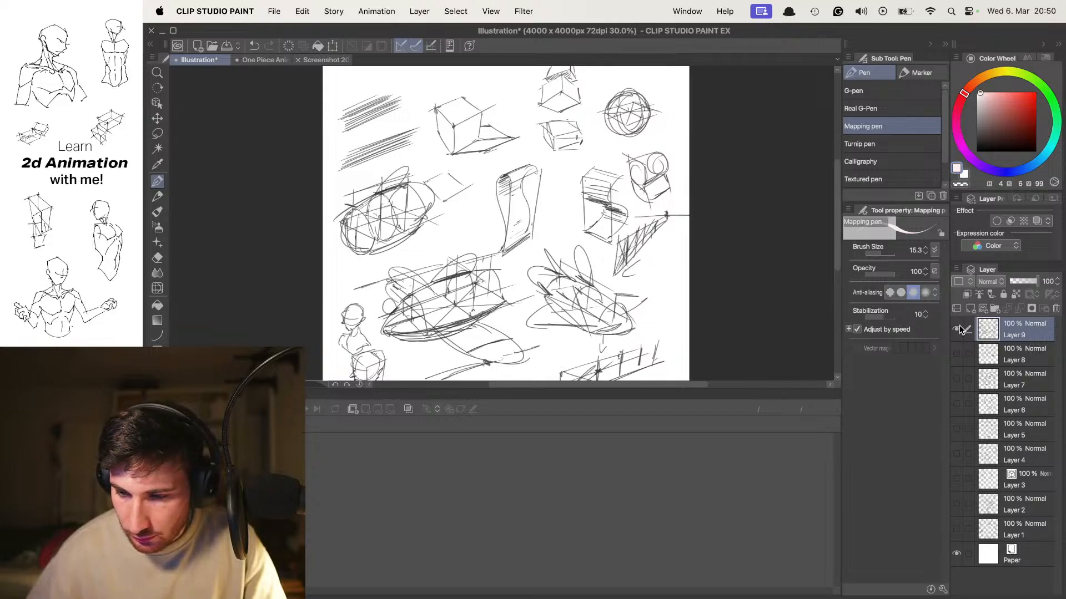
left_click(957, 329)
key("Tab")
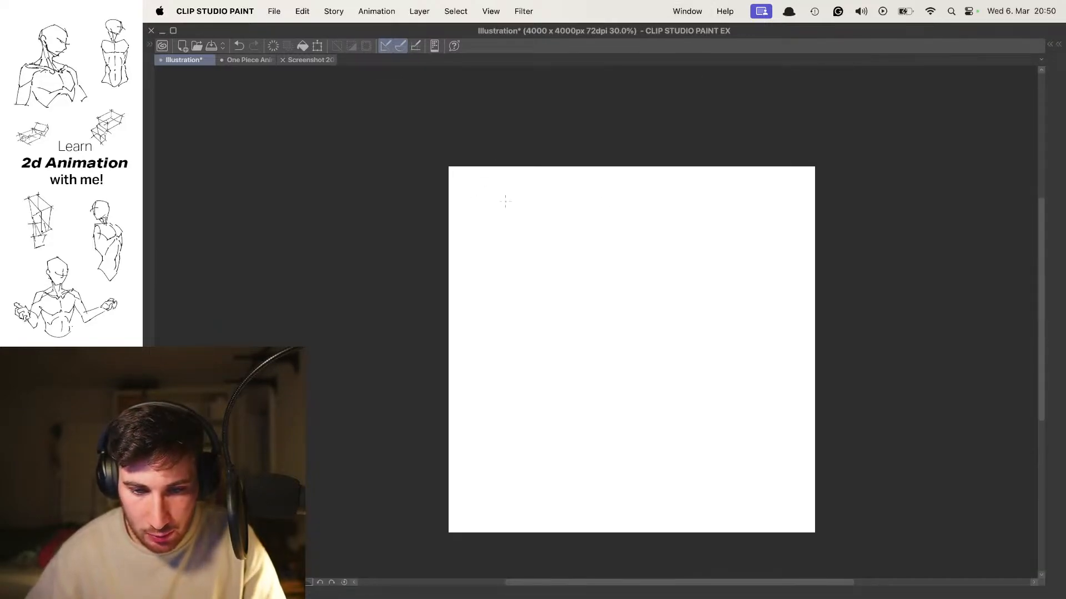
key("Tab")
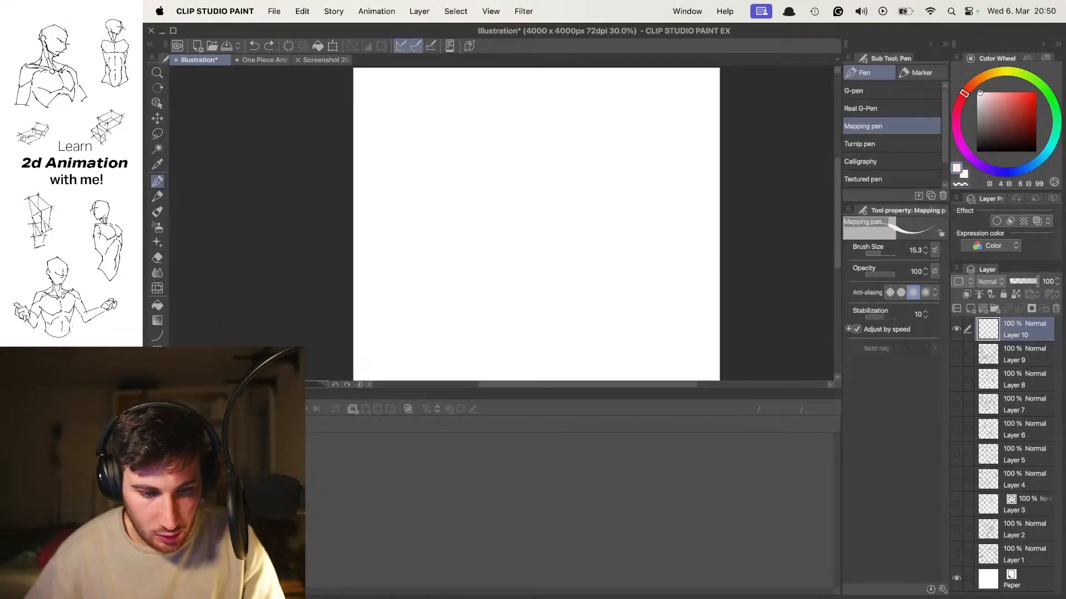
Set the drawing colour to black and hide the palettes to enlarge the canvas area
double_click(956, 167)
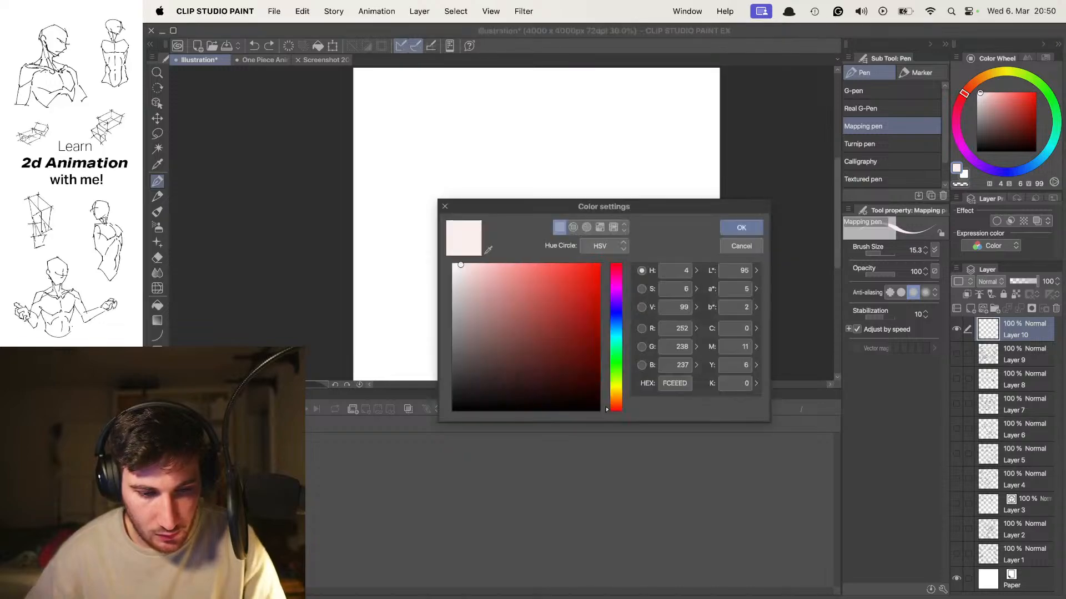
left_click_drag(460, 333, 444, 410)
left_click(741, 227)
key("Tab")
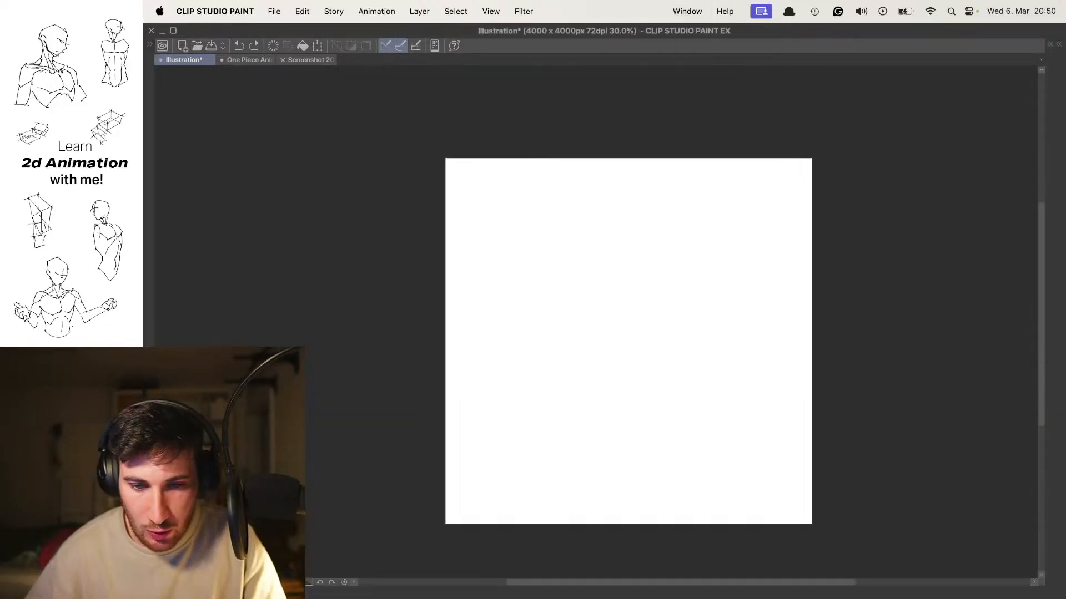
scroll(473, 195, "up", 5)
left_click_drag(471, 178, 516, 226)
key("super+z")
left_click_drag(522, 171, 490, 185)
mouse_move(411, 183)
left_mouse_down()
mouse_move(478, 242)
mouse_move(571, 178)
left_mouse_up()
key("super+z")
key("super+z")
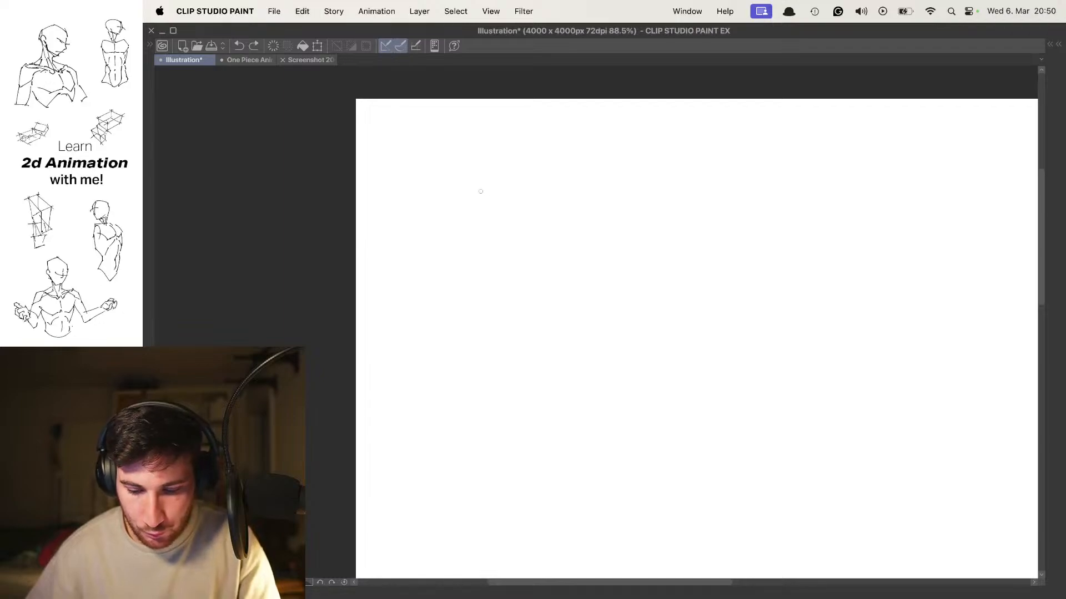
key("super+z")
Draw a diamond-shaped perspective plane in the canvas's upper-left area, with crossing diagonals and two centre lines
mouse_move(441, 185)
left_mouse_down()
mouse_move(487, 237)
mouse_move(481, 245)
mouse_move(573, 193)
left_mouse_up()
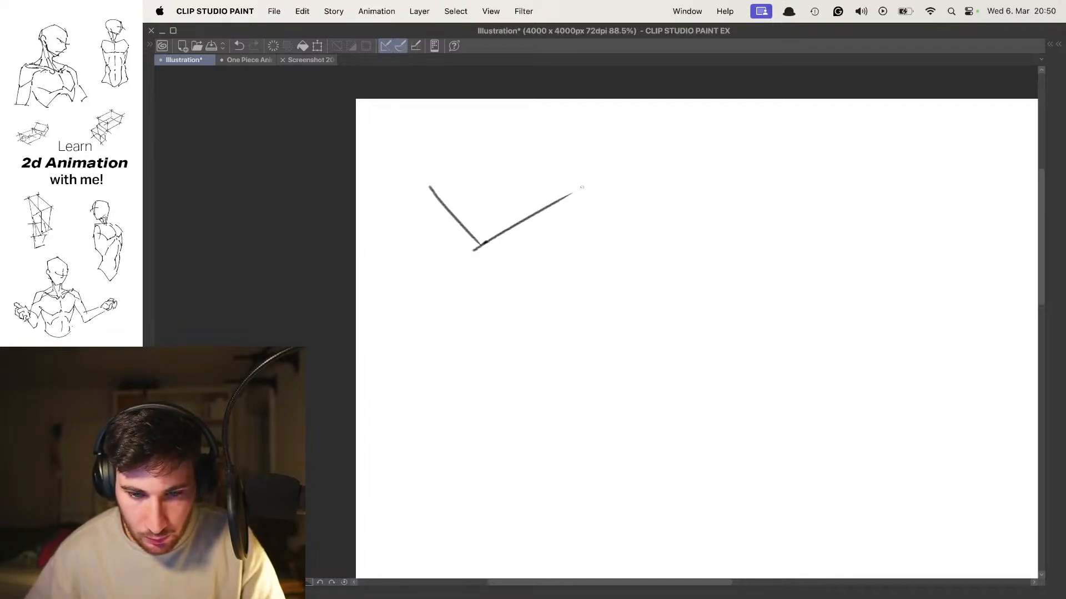
mouse_move(409, 198)
left_mouse_down()
mouse_move(493, 156)
mouse_move(558, 207)
left_mouse_up()
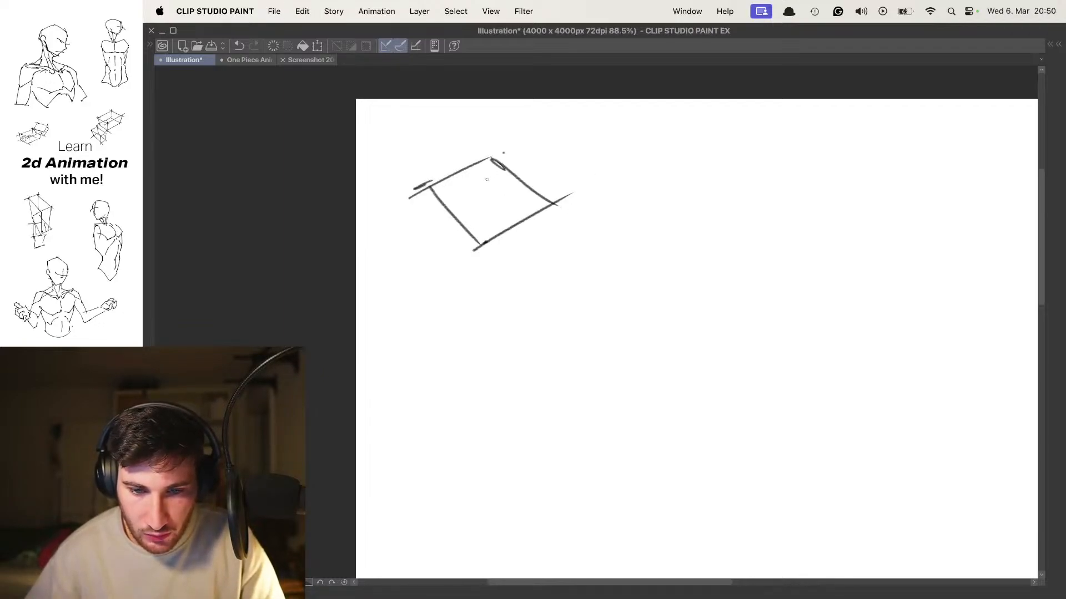
left_click_drag(489, 159, 481, 251)
left_click_drag(430, 190, 556, 210)
left_click_drag(442, 226, 568, 160)
left_click_drag(458, 162, 547, 221)
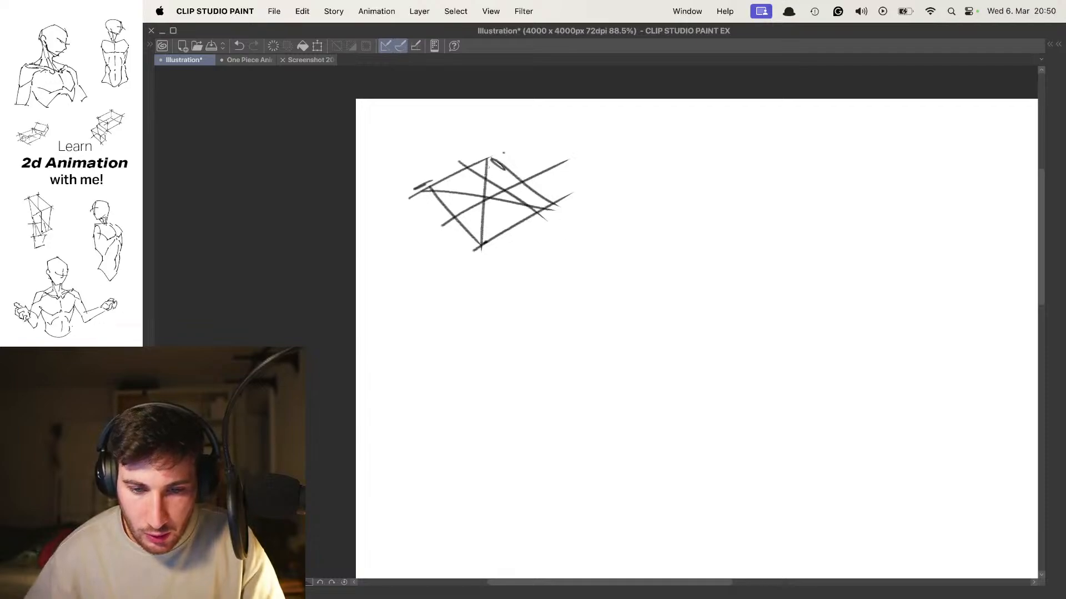
Add a vertical axis through the plane's centre and draw an ellipse inscribed in the plane
left_click_drag(484, 179, 488, 202)
left_click_drag(489, 135, 489, 205)
mouse_move(451, 185)
left_mouse_down()
mouse_move(468, 222)
mouse_move(482, 225)
left_mouse_up()
Draw the outline of a second, flatter perspective plane diagonally below the first one
key("space")
left_click_drag(639, 181, 619, 163)
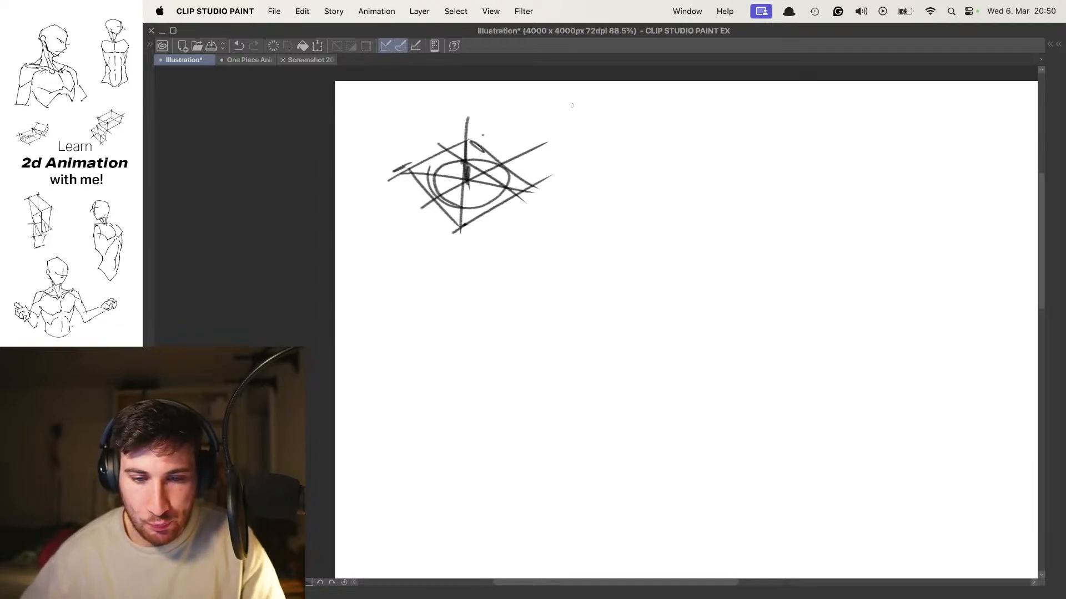
left_click_drag(571, 105, 553, 102)
mouse_move(584, 203)
left_mouse_down()
mouse_move(554, 210)
mouse_move(579, 219)
left_mouse_up()
left_click_drag(579, 219, 526, 189)
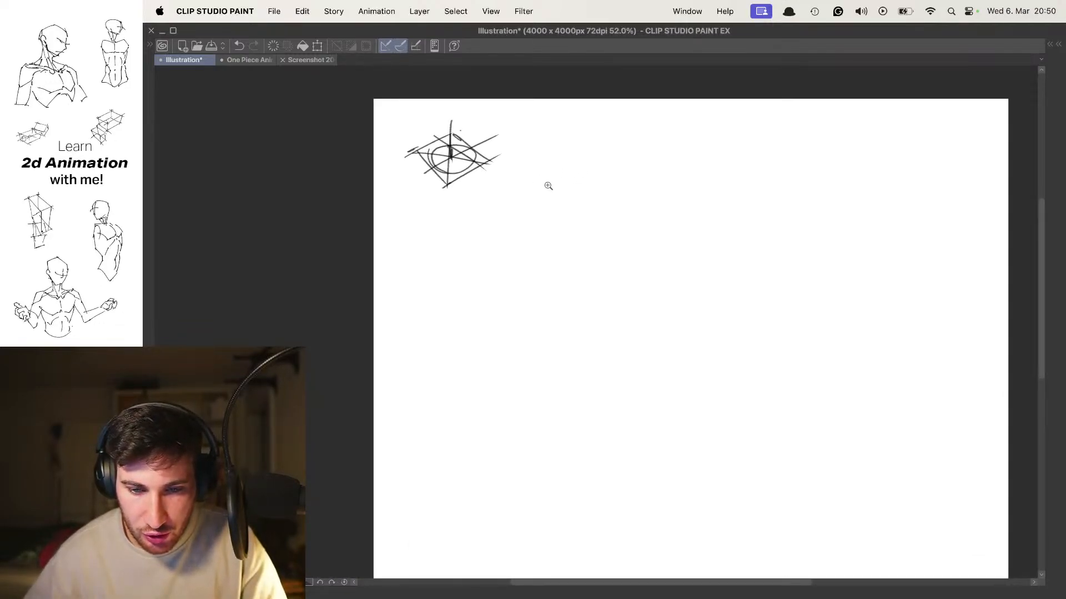
scroll(533, 191, "up", 3)
mouse_move(460, 201)
left_mouse_down()
mouse_move(531, 229)
mouse_move(606, 187)
left_mouse_up()
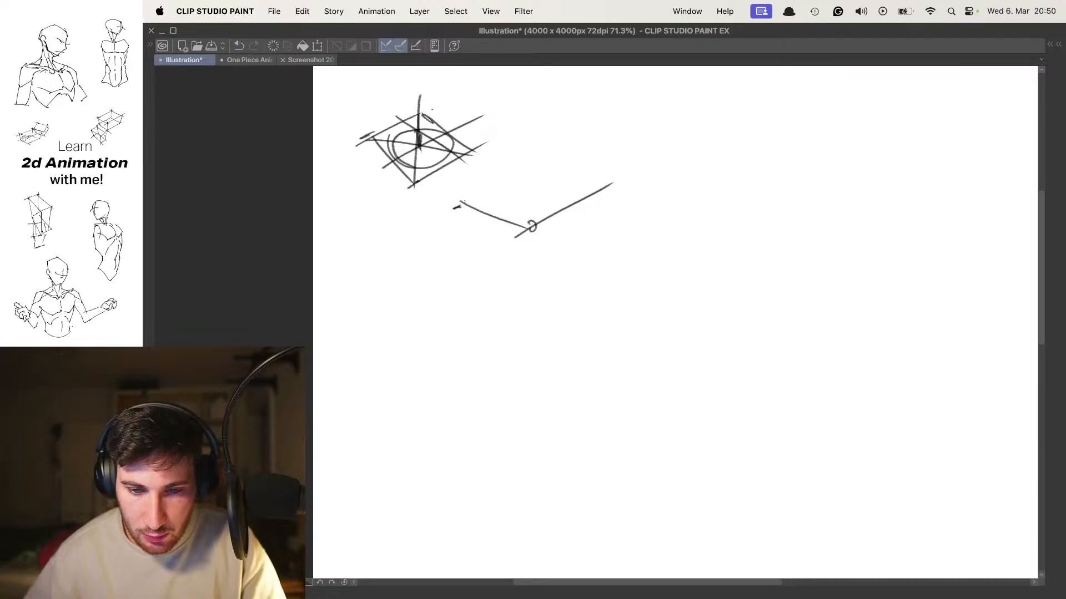
mouse_move(445, 208)
left_mouse_down()
mouse_move(524, 174)
mouse_move(597, 195)
left_mouse_up()
Divide the second plane with diagonals and centre lines, and add a vertical axis and an inscribed ellipse
left_click_drag(517, 171, 532, 230)
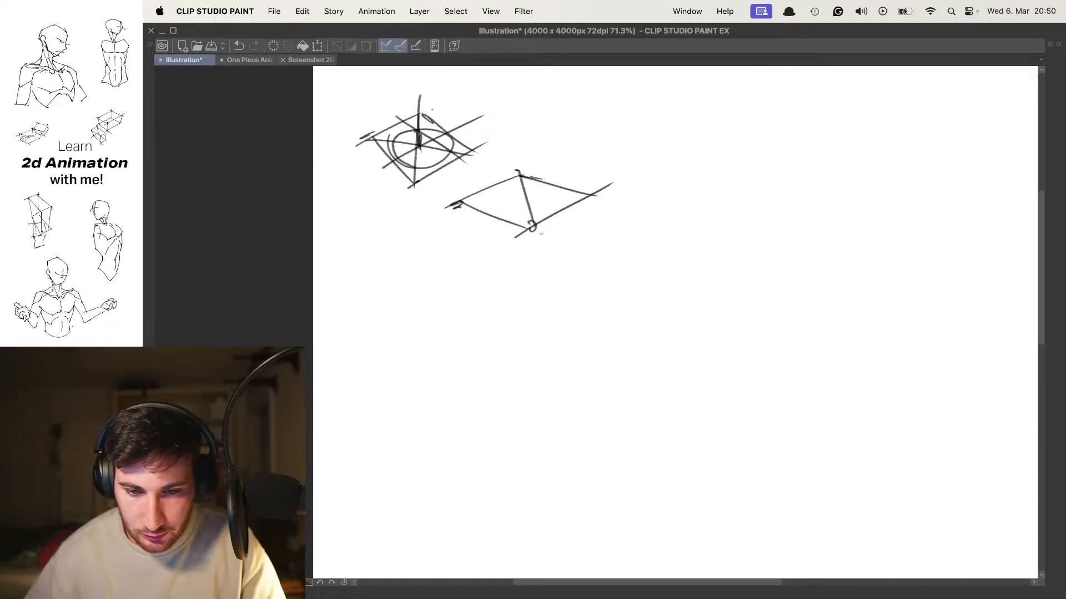
left_click_drag(453, 204, 538, 189)
left_click_drag(487, 211, 573, 174)
left_click_drag(472, 176, 591, 207)
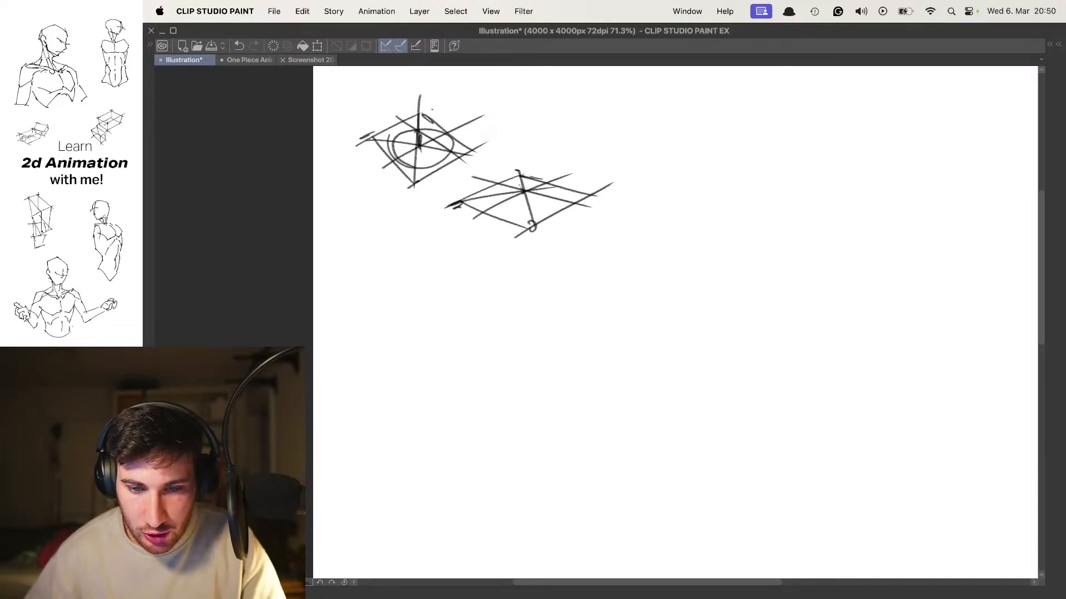
left_click_drag(522, 128, 521, 205)
mouse_move(494, 195)
left_mouse_down()
mouse_move(556, 192)
mouse_move(492, 196)
mouse_move(465, 258)
mouse_move(578, 228)
left_mouse_up()
Draw a third, wider-open plane below the first two with diagonals, centre lines, a vertical axis and an inscribed ellipse
scroll(487, 246, "down", 5)
scroll(488, 246, "left", 5)
mouse_move(436, 192)
left_mouse_down()
mouse_move(523, 173)
mouse_move(567, 241)
left_mouse_up()
left_click_drag(522, 175, 474, 232)
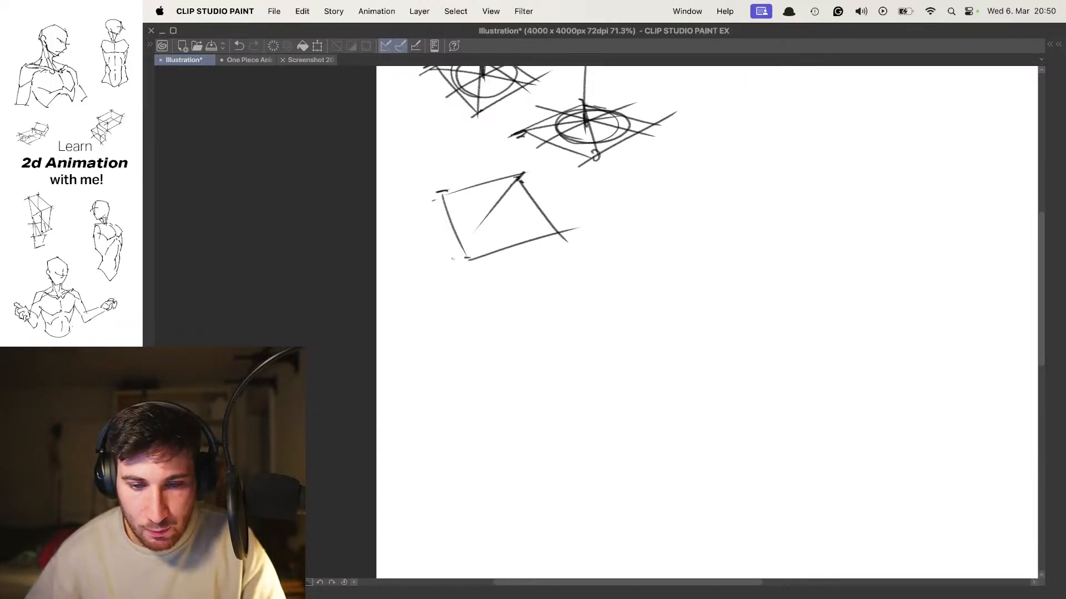
left_click_drag(445, 195, 541, 233)
mouse_move(426, 237)
left_mouse_down()
mouse_move(524, 201)
mouse_move(515, 244)
mouse_move(545, 195)
mouse_move(496, 211)
left_mouse_up()
key("super+z")
left_click_drag(494, 143, 494, 230)
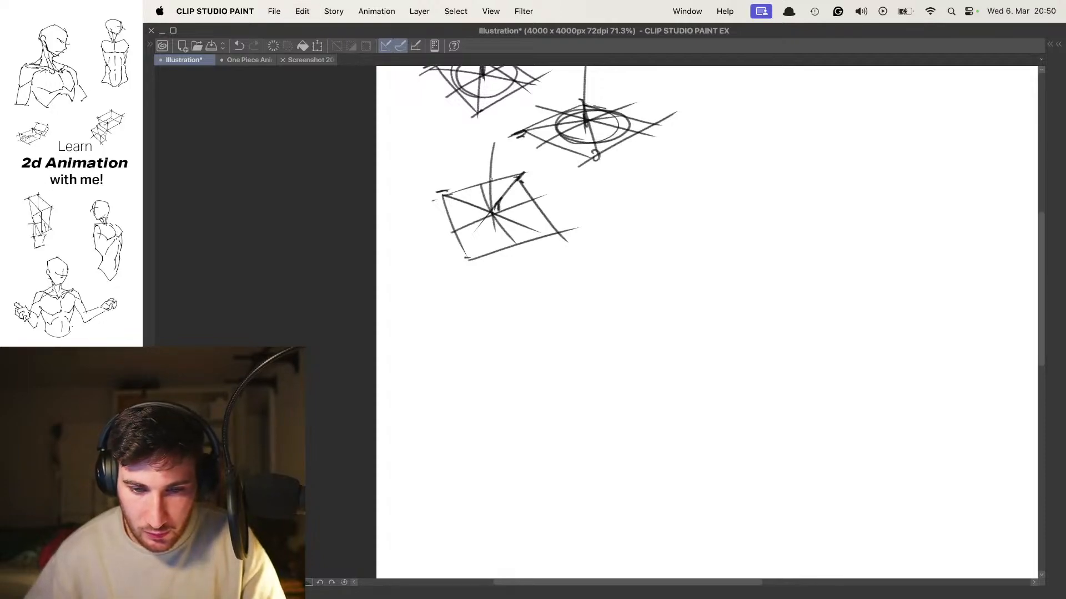
mouse_move(476, 189)
left_mouse_down()
mouse_move(466, 194)
mouse_move(530, 248)
mouse_move(647, 190)
left_mouse_up()
Draw the top face, front and left vertical edges and lower edges of a perspective cube beside the third plane
scroll(528, 186, "right", 5)
mouse_move(450, 222)
left_mouse_down()
mouse_move(542, 180)
mouse_move(599, 204)
left_mouse_up()
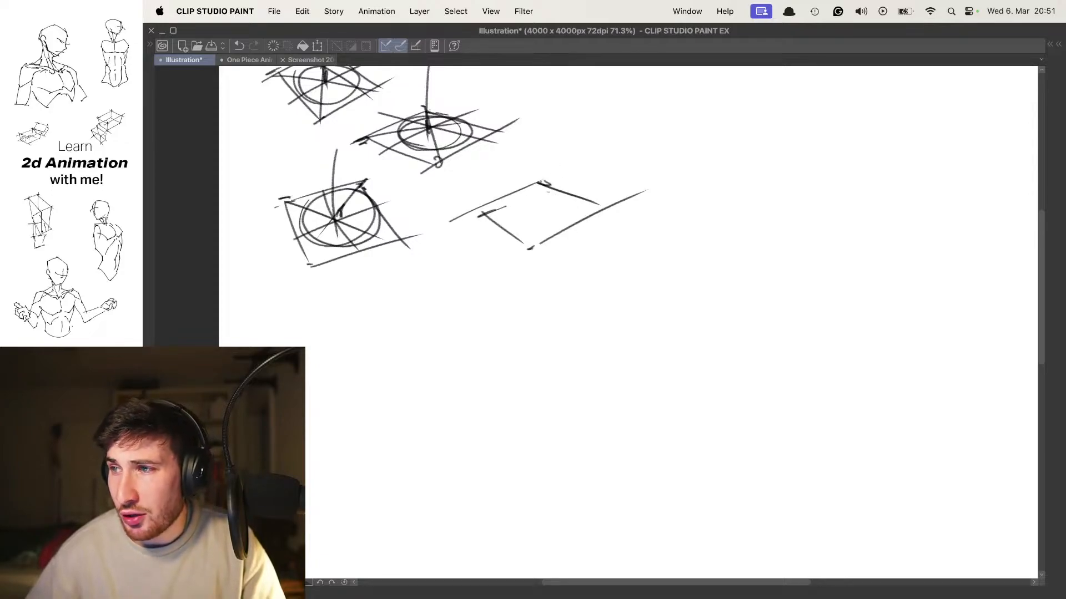
left_click_drag(531, 234, 533, 326)
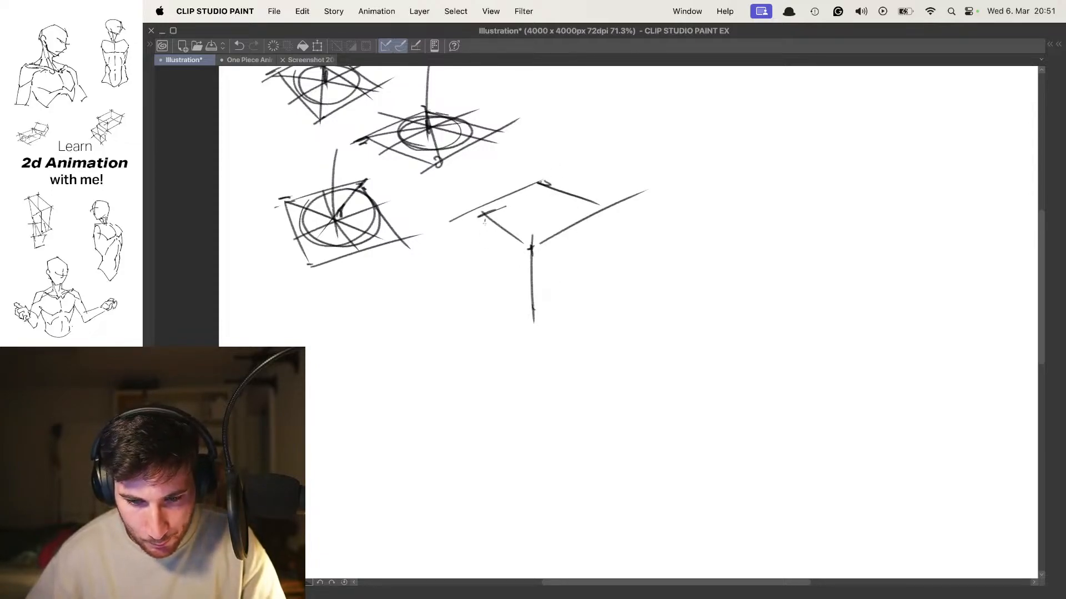
mouse_move(482, 213)
left_mouse_down()
mouse_move(492, 287)
mouse_move(530, 334)
mouse_move(607, 283)
left_mouse_up()
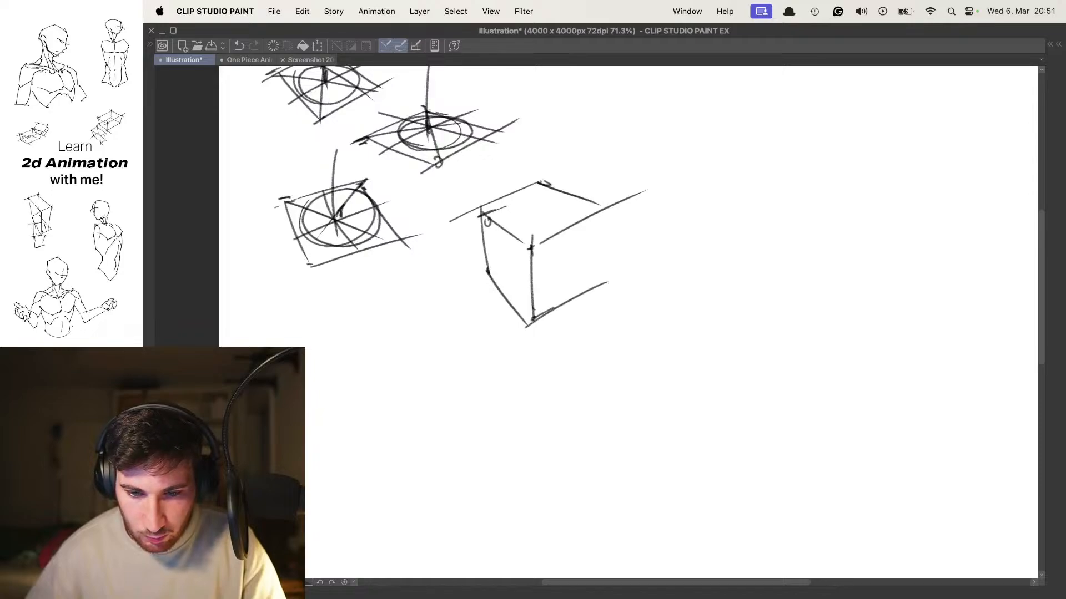
Close the cube's right face and outline a pointed cast shadow on the ground beside it
mouse_move(611, 207)
left_mouse_down()
mouse_move(598, 285)
mouse_move(681, 278)
left_mouse_up()
mouse_move(522, 322)
left_mouse_down()
mouse_move(614, 309)
mouse_move(674, 282)
left_mouse_up()
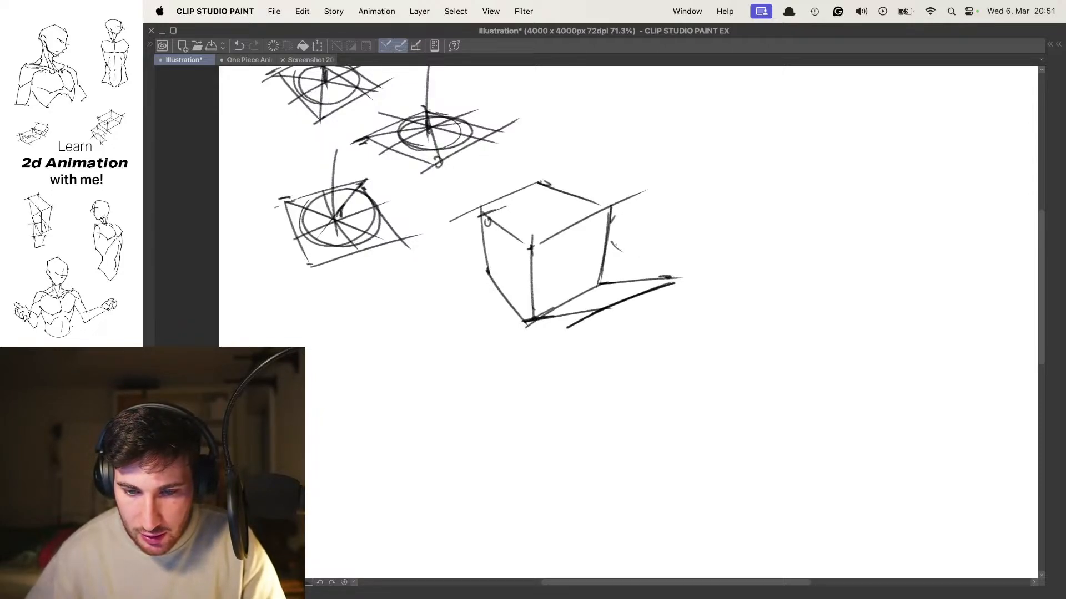
left_click_drag(612, 242, 683, 278)
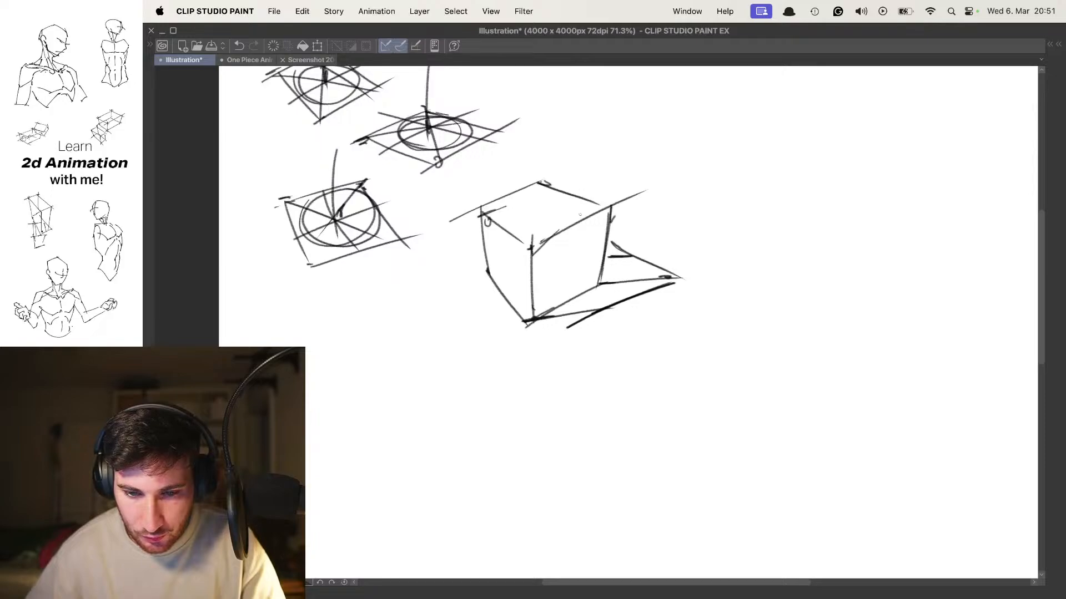
Shade the cube's right face and its cast shadow with diagonal hatching
left_click_drag(583, 213, 536, 245)
mouse_move(595, 216)
left_mouse_down()
mouse_move(536, 262)
mouse_move(536, 278)
left_mouse_up()
mouse_move(606, 237)
left_mouse_down()
mouse_move(538, 292)
mouse_move(541, 302)
left_mouse_up()
mouse_move(603, 271)
left_mouse_down()
mouse_move(547, 311)
mouse_move(555, 314)
left_mouse_up()
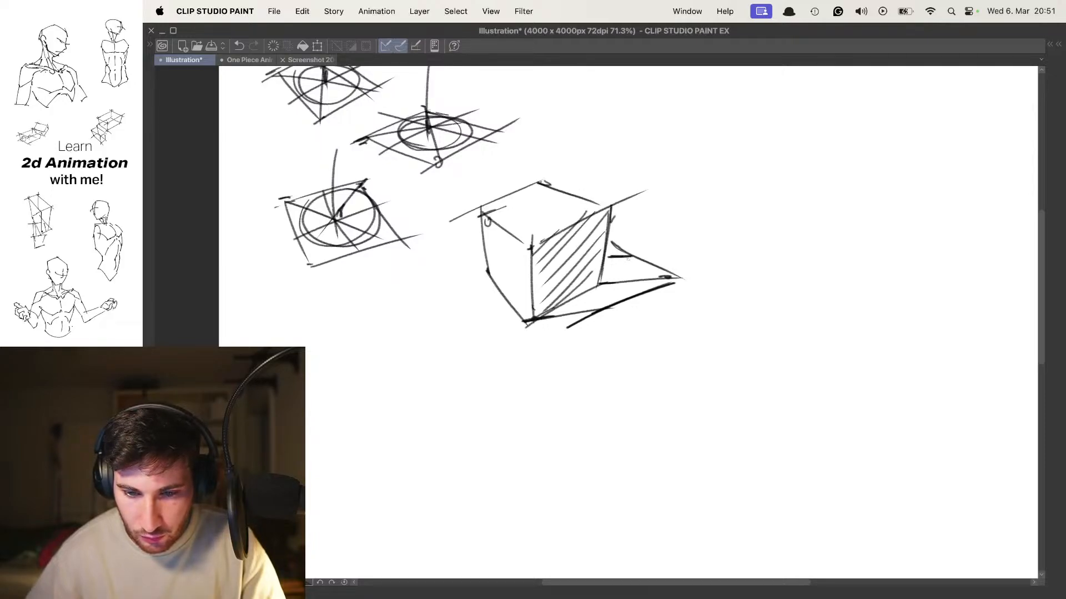
mouse_move(632, 257)
left_mouse_down()
mouse_move(601, 272)
mouse_move(622, 278)
mouse_move(577, 309)
left_mouse_up()
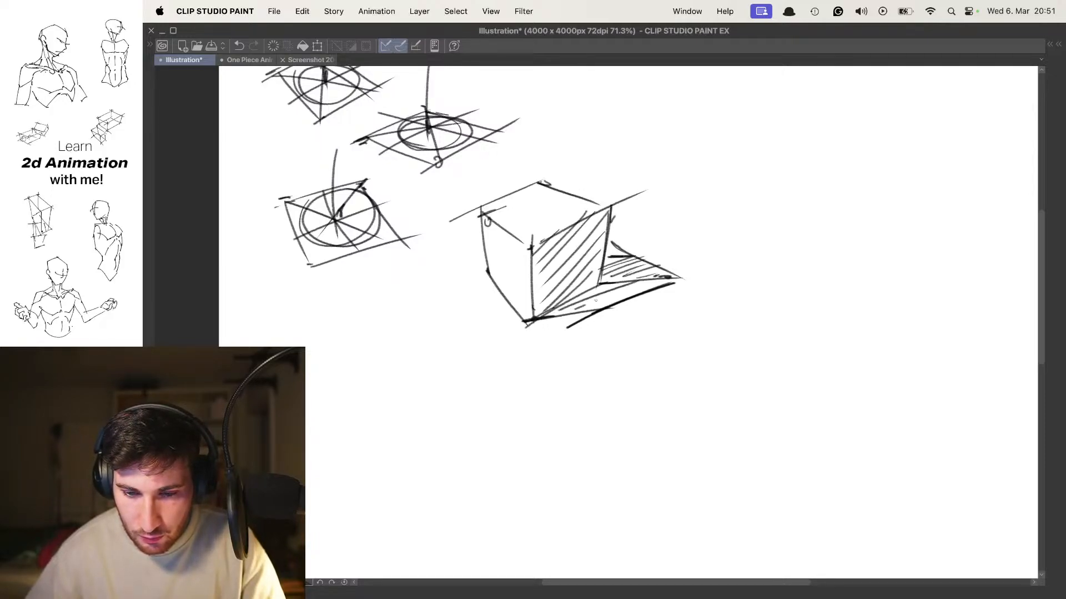
Draw a second perspective cube, seen more from above, in the empty upper-right area of the canvas
scroll(595, 300, "down", 5)
scroll(564, 233, "up", 6)
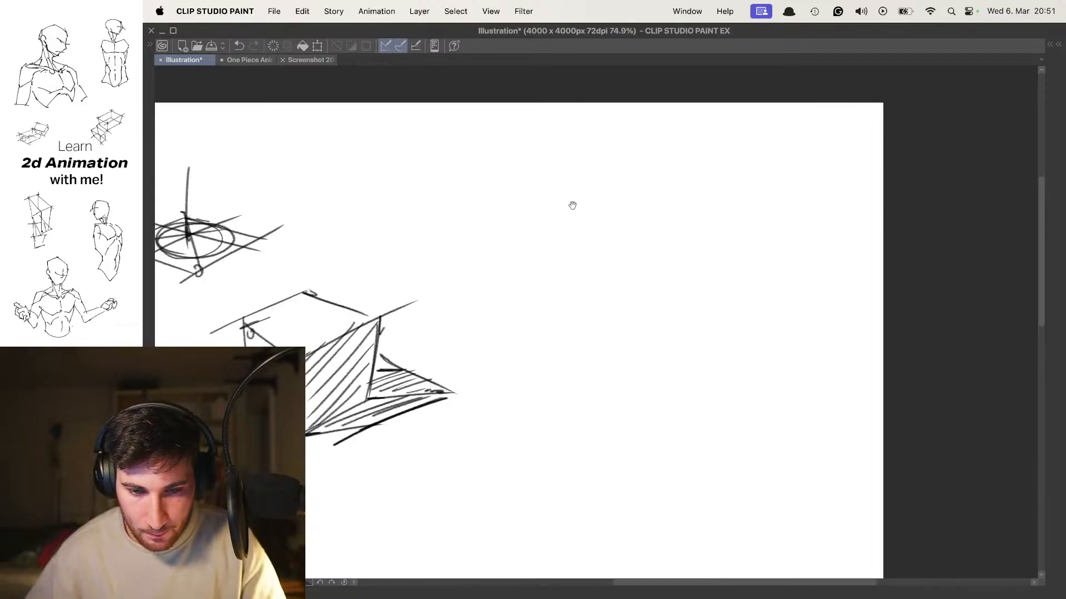
mouse_move(513, 206)
left_mouse_down()
mouse_move(552, 269)
mouse_move(653, 237)
mouse_move(535, 203)
left_mouse_up()
mouse_move(496, 221)
left_mouse_down()
mouse_move(598, 184)
mouse_move(636, 242)
mouse_move(647, 207)
mouse_move(594, 271)
mouse_move(597, 319)
left_mouse_up()
mouse_move(556, 184)
left_mouse_down()
mouse_move(565, 259)
mouse_move(597, 330)
mouse_move(669, 290)
left_mouse_up()
mouse_move(682, 224)
left_mouse_down()
mouse_move(669, 291)
mouse_move(674, 266)
left_mouse_up()
Outline the second cube's cast shadow along its left and front sides
scroll(581, 329, "down", 1)
left_click_drag(589, 318, 575, 354)
left_click_drag(571, 253, 524, 276)
left_click_drag(665, 294, 667, 335)
mouse_move(539, 276)
left_mouse_down()
mouse_move(581, 368)
mouse_move(676, 318)
left_mouse_up()
left_click_drag(580, 359, 669, 320)
Fill the second cube's cast shadow with hatching strokes
scroll(561, 261, "down", 1)
scroll(562, 261, "left", 1)
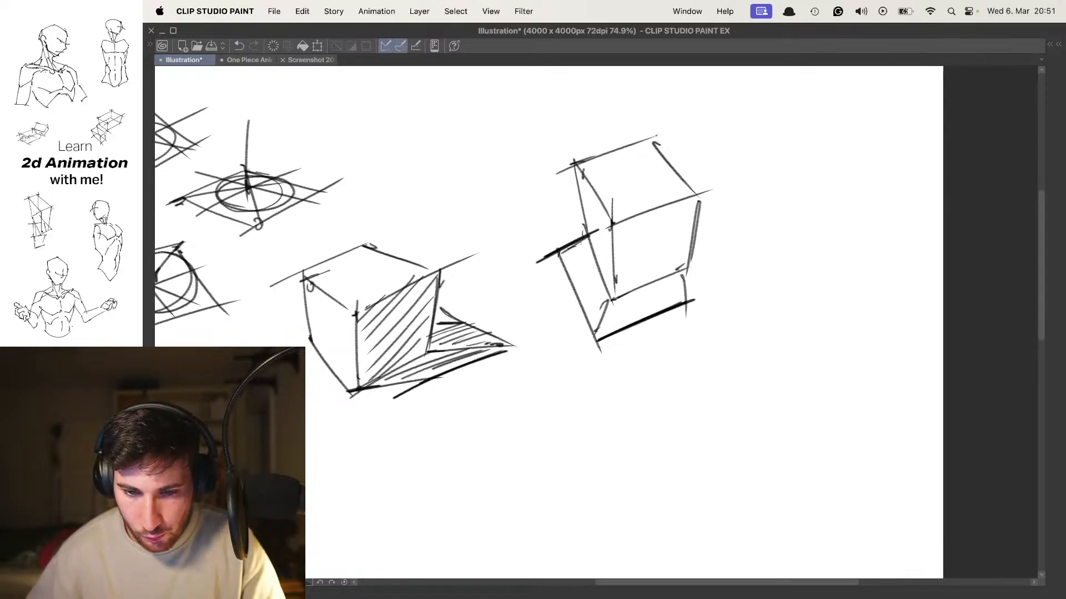
mouse_move(565, 242)
left_mouse_down()
mouse_move(604, 314)
mouse_move(626, 311)
left_mouse_up()
left_click_drag(648, 287, 641, 312)
left_click_drag(629, 308, 623, 326)
Draw a diamond-shaped ground plane in the empty area below the third circle plane, marking its back corner
scroll(561, 231, "down", 5)
scroll(561, 231, "up", 5)
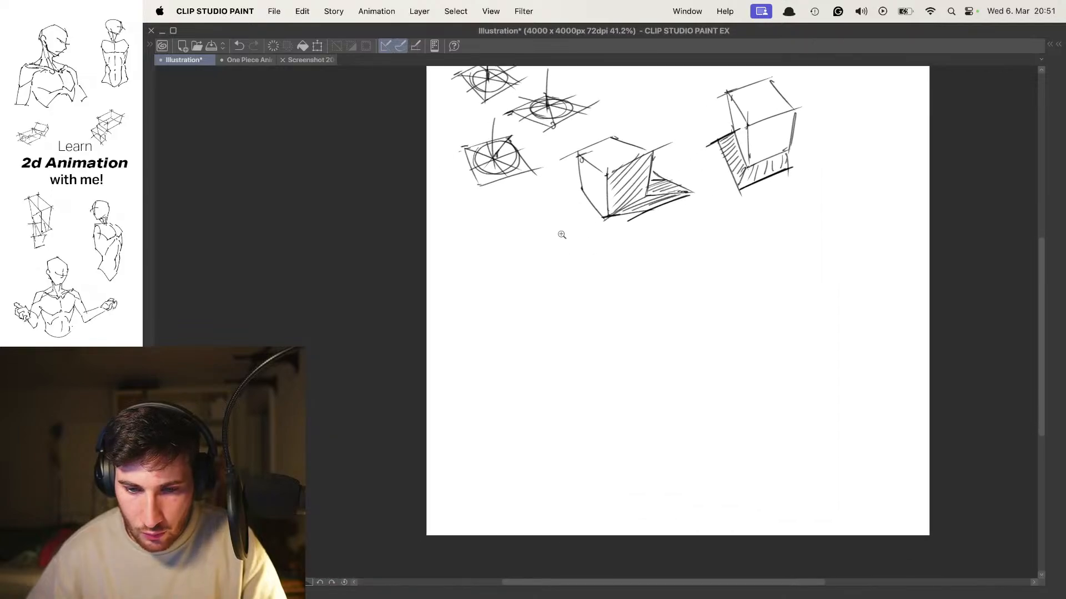
left_click(541, 230)
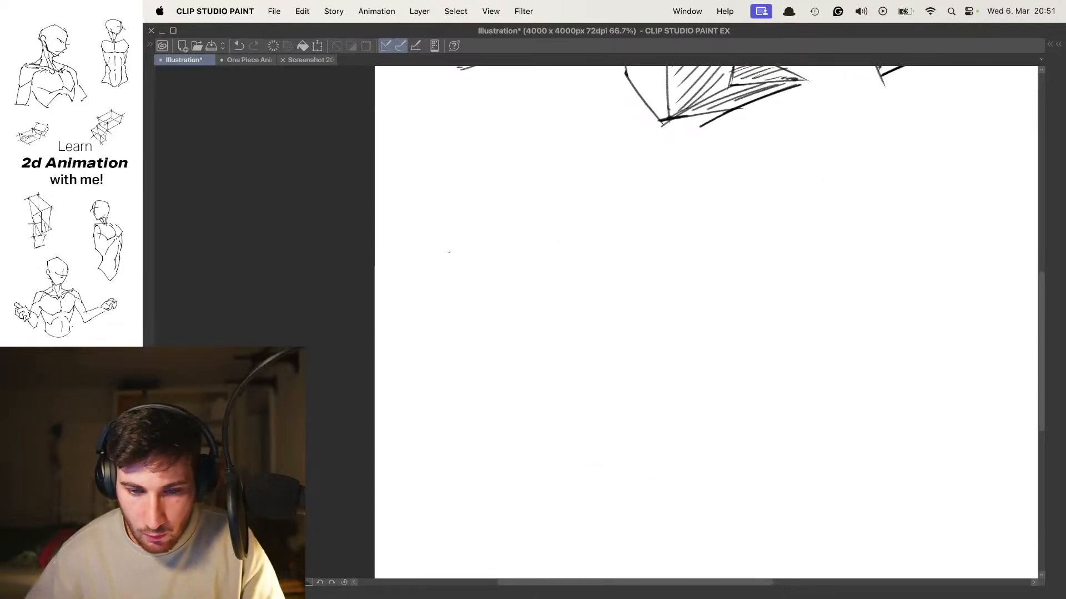
mouse_move(448, 251)
left_mouse_down()
mouse_move(518, 213)
mouse_move(583, 246)
left_mouse_up()
mouse_move(448, 249)
left_mouse_down()
mouse_move(529, 273)
mouse_move(587, 241)
left_mouse_up()
left_click_drag(514, 271, 588, 241)
left_click_drag(583, 198, 585, 243)
left_click_drag(517, 245, 520, 266)
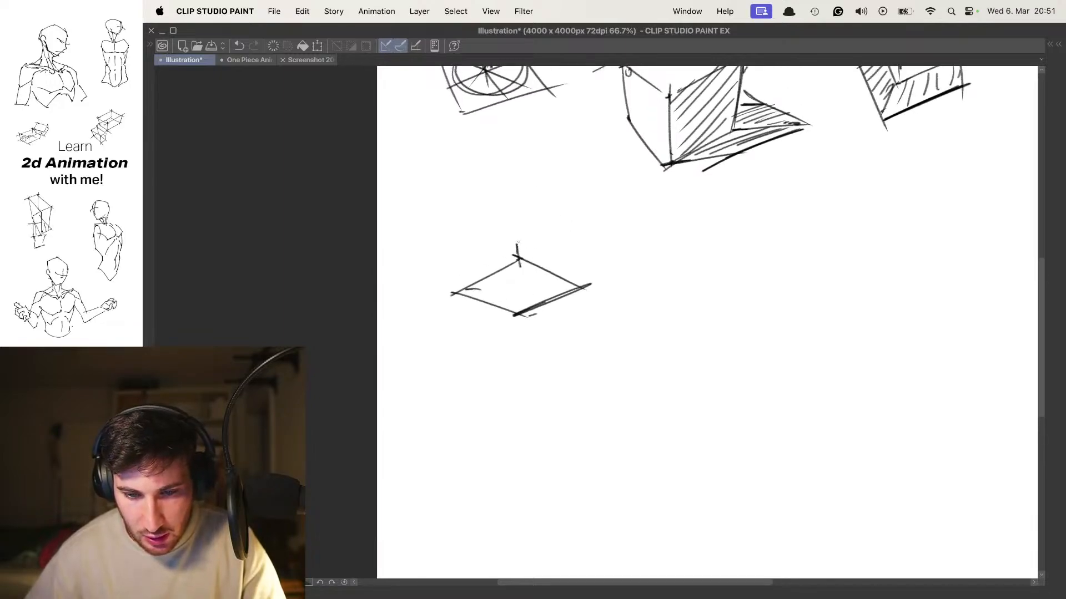
Raise vertical edges from the diamond ground plane's back and side corners and join them with two receding upper edges
left_click_drag(517, 159, 522, 250)
left_click_drag(454, 283, 455, 294)
left_click_drag(470, 205, 465, 288)
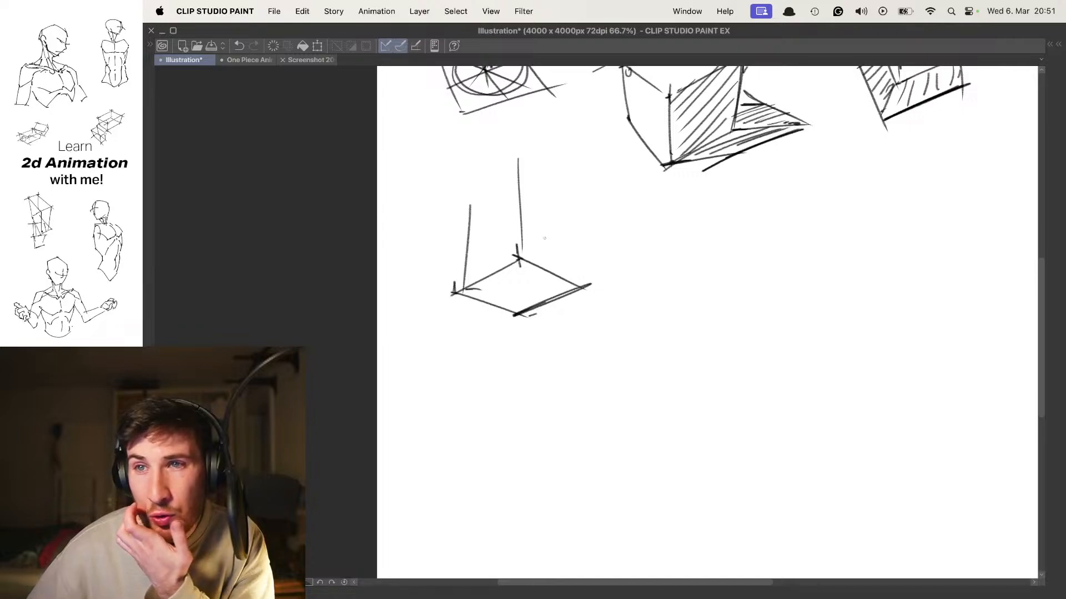
left_click_drag(579, 198, 582, 286)
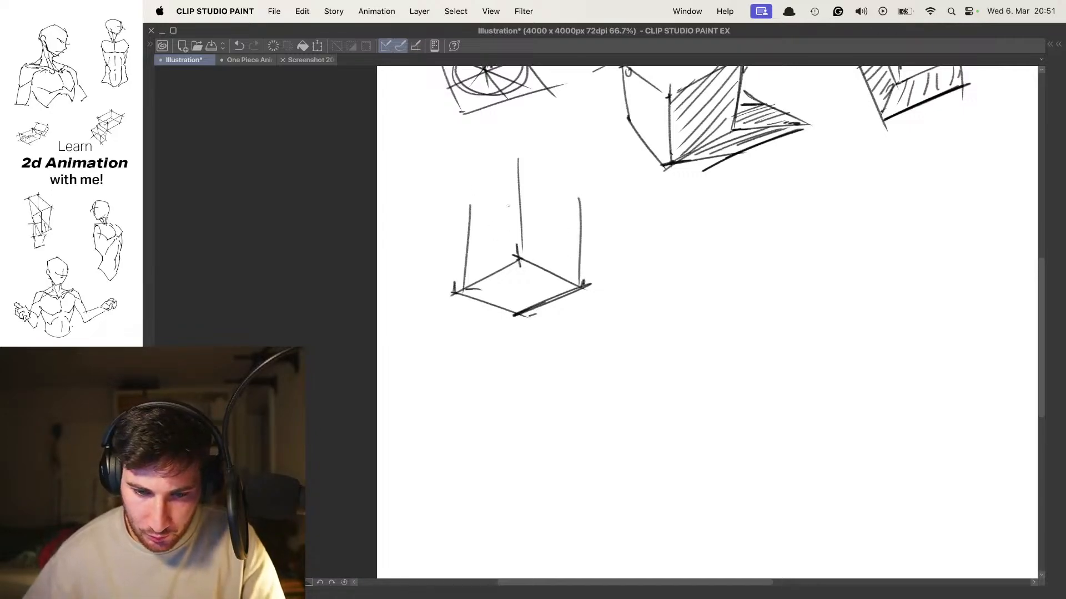
mouse_move(453, 231)
left_mouse_down()
mouse_move(519, 186)
mouse_move(583, 228)
left_mouse_up()
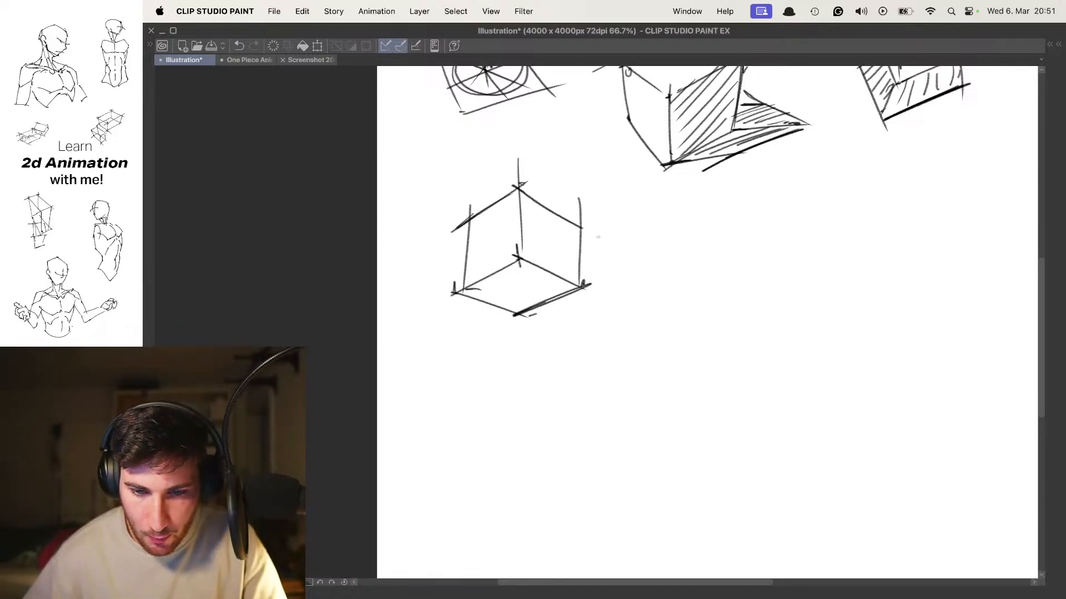
Add a second, higher tier to the open box by drawing parallel edges above its upper rim
mouse_move(465, 200)
left_mouse_down()
mouse_move(508, 165)
mouse_move(584, 210)
left_mouse_up()
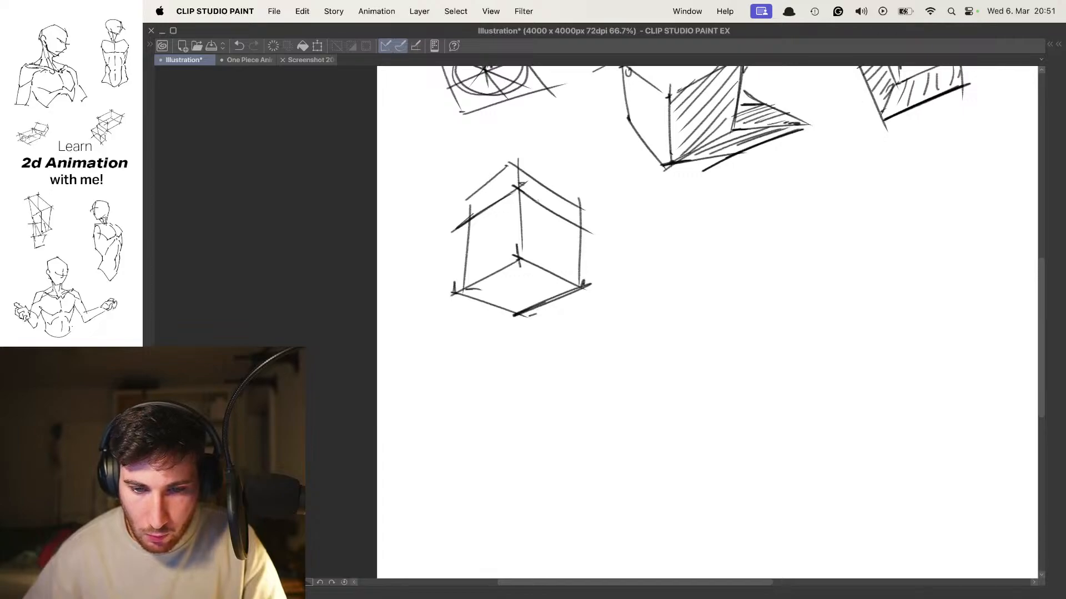
mouse_move(506, 170)
left_mouse_down()
mouse_move(514, 208)
mouse_move(522, 166)
mouse_move(572, 208)
left_mouse_up()
mouse_move(577, 210)
left_mouse_down()
mouse_move(584, 226)
mouse_move(593, 100)
left_mouse_up()
Draw a perspective cube seen from above in the empty area directly below the open box
mouse_move(453, 247)
left_mouse_down()
mouse_move(519, 286)
mouse_move(580, 258)
left_mouse_up()
key("super+z")
mouse_move(448, 262)
left_mouse_down()
mouse_move(514, 237)
mouse_move(586, 259)
left_mouse_up()
left_click_drag(597, 236, 590, 172)
left_click_drag(510, 210, 516, 305)
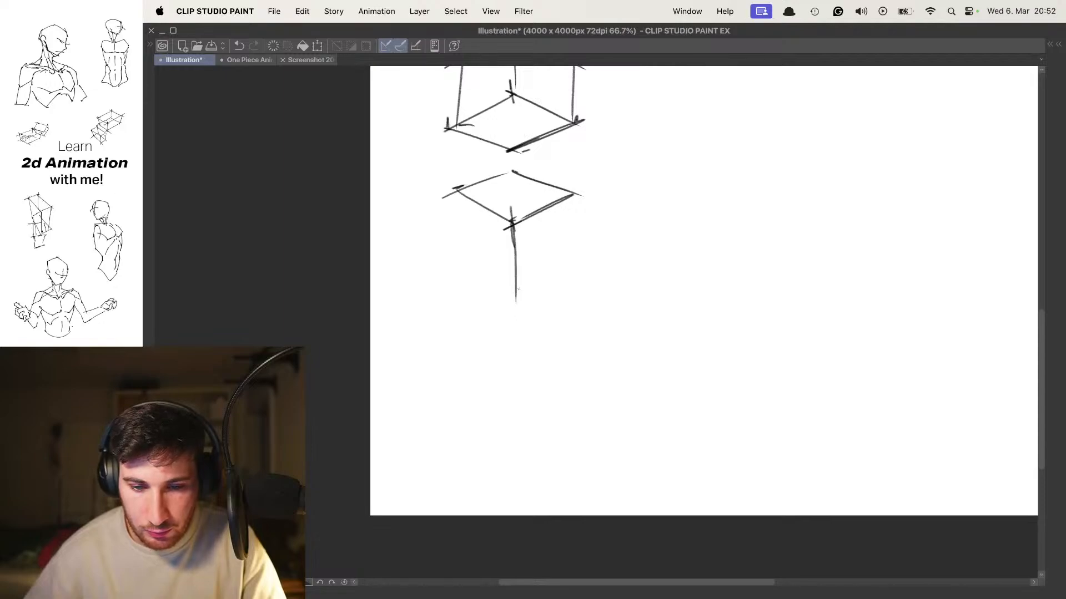
mouse_move(456, 182)
left_mouse_down()
mouse_move(469, 258)
mouse_move(515, 300)
mouse_move(577, 256)
left_mouse_up()
left_click_drag(582, 210, 577, 269)
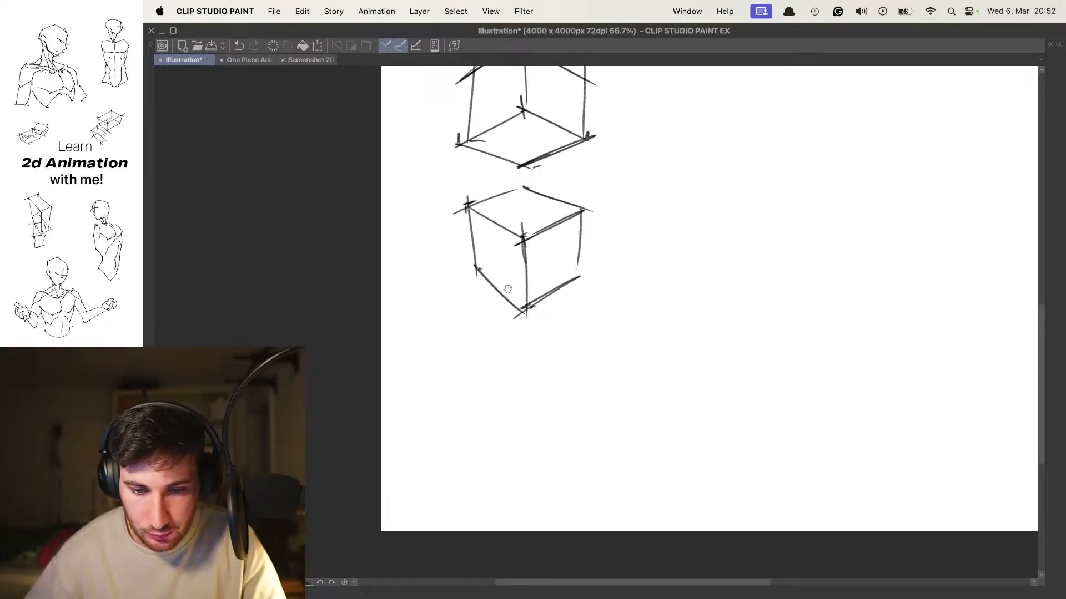
mouse_move(531, 209)
left_mouse_down()
mouse_move(526, 356)
mouse_move(528, 196)
left_mouse_up()
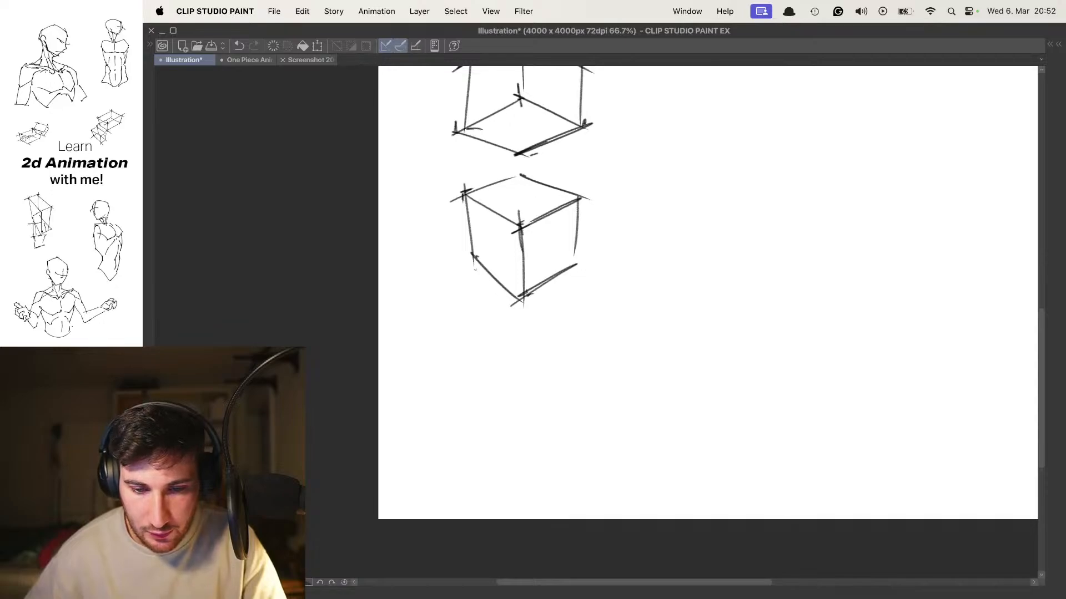
Draw a second box directly beneath the cube, as if stacked under it, with its visible top corners and side faces
left_click_drag(471, 267, 507, 328)
key("super+z")
mouse_move(471, 276)
left_mouse_down()
mouse_move(509, 323)
mouse_move(590, 300)
left_mouse_up()
key("super+z")
left_click_drag(517, 319, 522, 396)
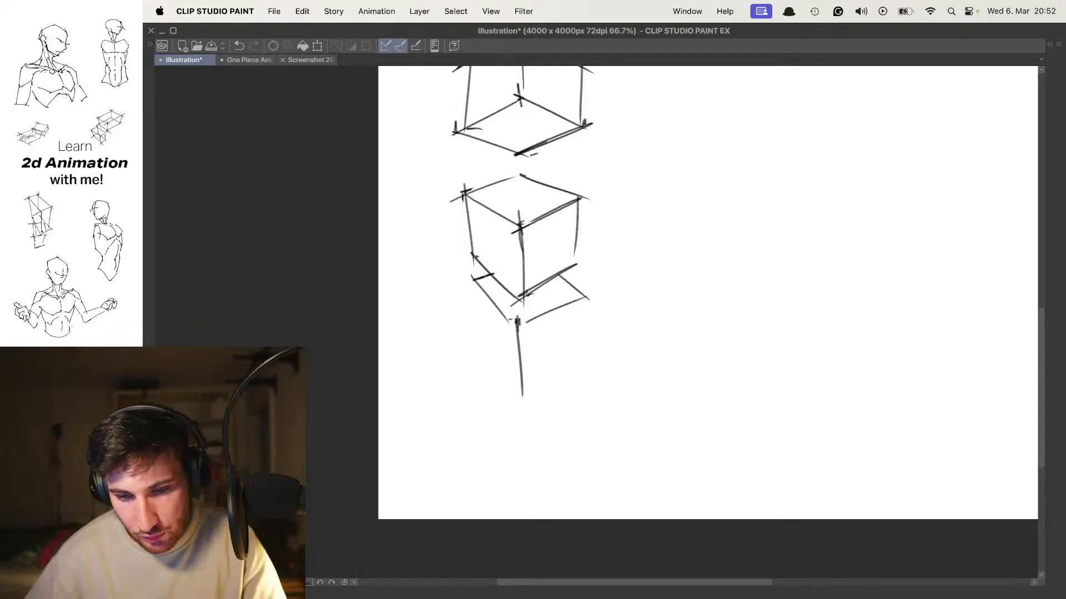
mouse_move(476, 272)
left_mouse_down()
mouse_move(487, 341)
mouse_move(515, 389)
mouse_move(578, 357)
left_mouse_up()
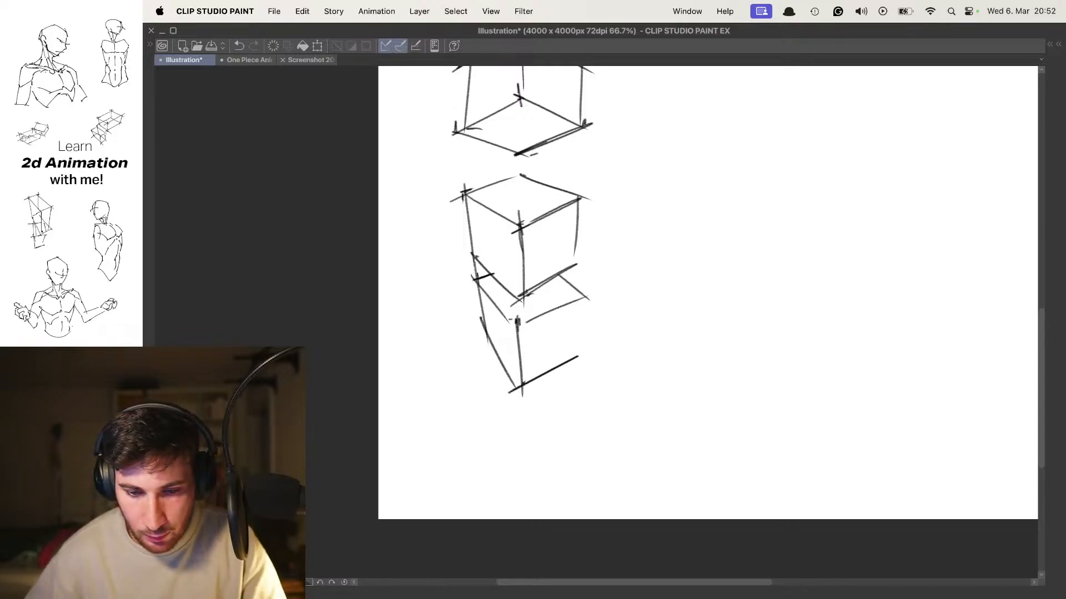
left_click_drag(508, 393, 563, 363)
left_click_drag(587, 299, 576, 369)
Draw a new perspective cube in the empty area to the right of the stacked boxes
left_click_drag(626, 263, 588, 263)
mouse_move(657, 192)
left_mouse_down()
mouse_move(571, 286)
mouse_move(468, 224)
left_mouse_up()
scroll(528, 164, "up", 2)
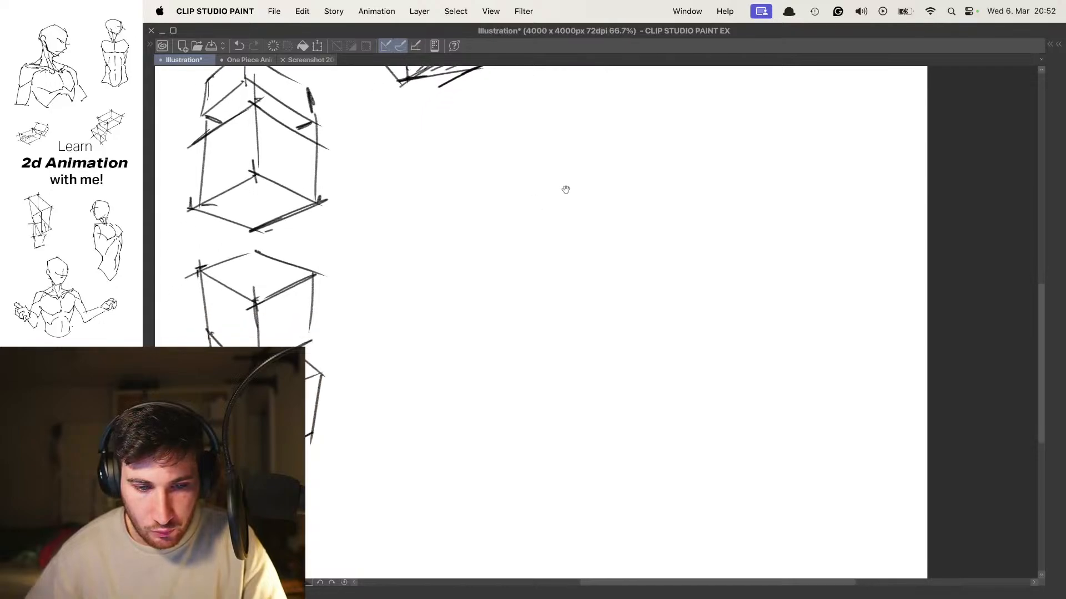
mouse_move(511, 182)
left_mouse_down()
mouse_move(576, 219)
mouse_move(572, 288)
mouse_move(528, 201)
mouse_move(524, 237)
mouse_move(575, 282)
left_mouse_up()
key("super+z")
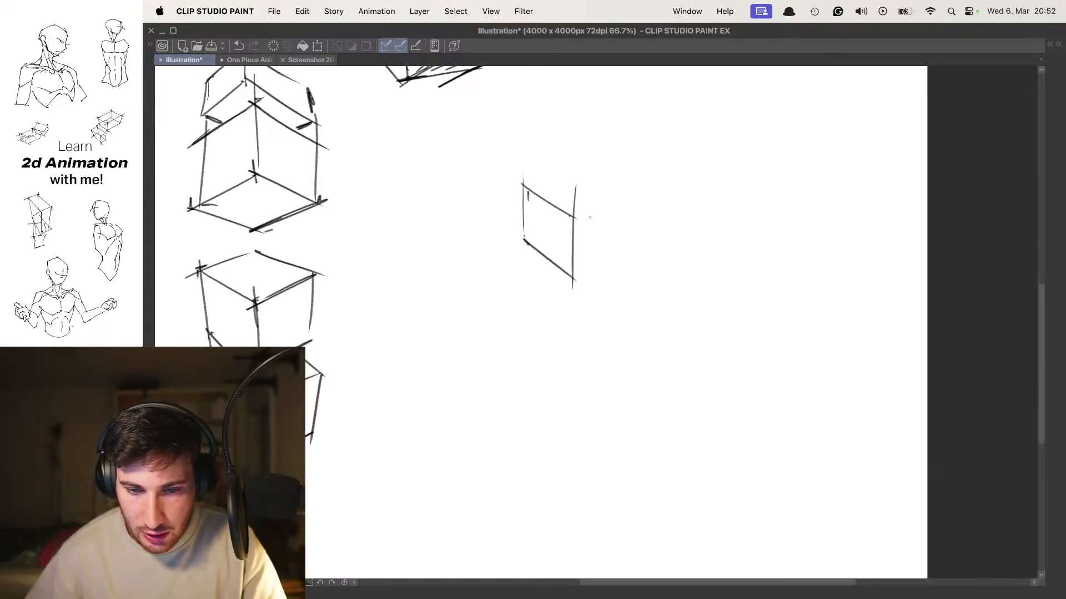
left_click_drag(571, 217, 632, 186)
mouse_move(503, 192)
left_mouse_down()
mouse_move(580, 159)
mouse_move(632, 187)
mouse_move(615, 244)
left_mouse_up()
left_click_drag(569, 273, 619, 242)
left_click_drag(640, 179, 625, 208)
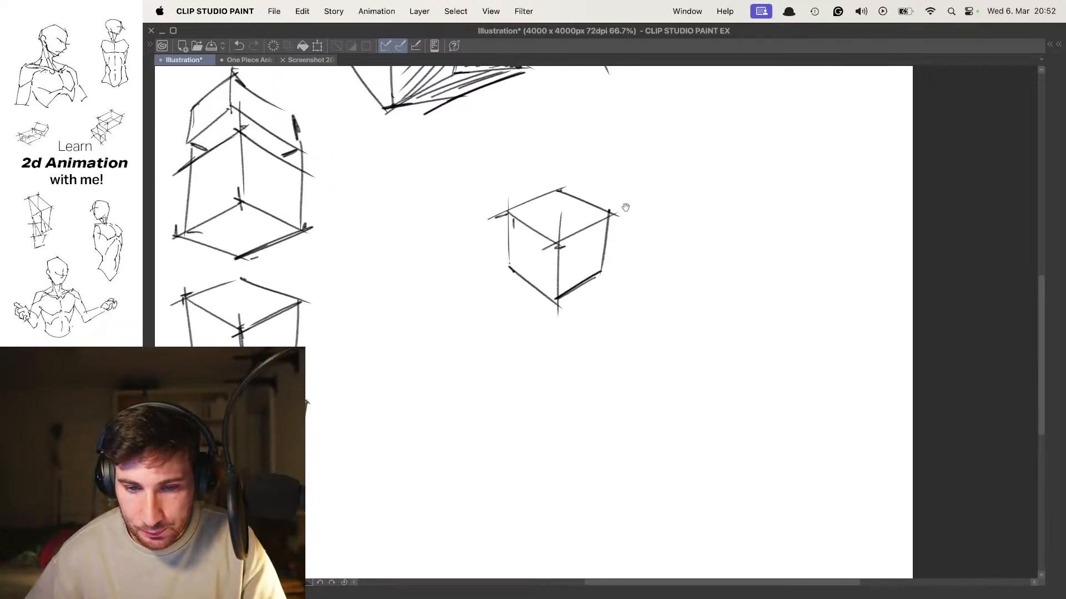
Construct a second box behind the new cube by extending the cube's receding edges as guide lines and closing its far end
mouse_move(568, 183)
left_mouse_down()
mouse_move(628, 204)
mouse_move(614, 271)
left_mouse_up()
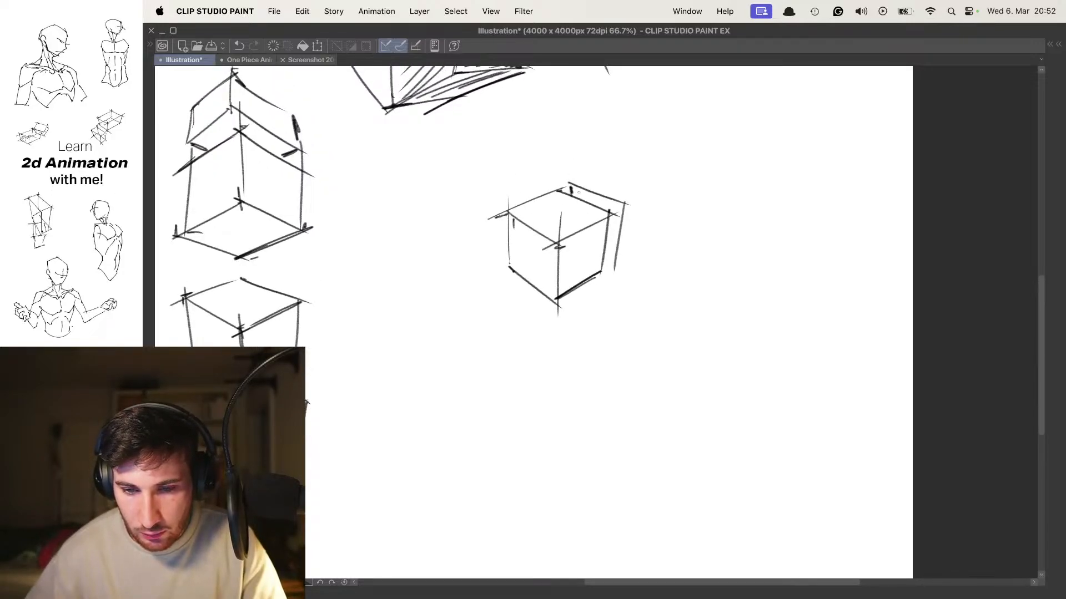
left_click_drag(557, 230, 697, 172)
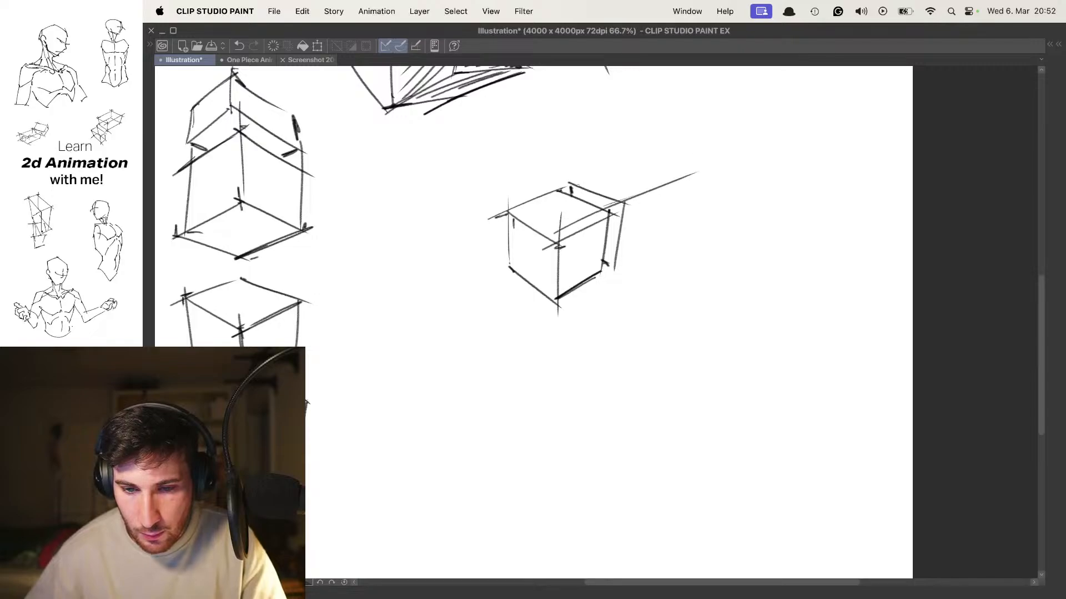
left_click_drag(513, 203, 659, 151)
mouse_move(597, 160)
left_mouse_down()
mouse_move(688, 187)
mouse_move(651, 241)
left_mouse_up()
left_click_drag(542, 316, 678, 242)
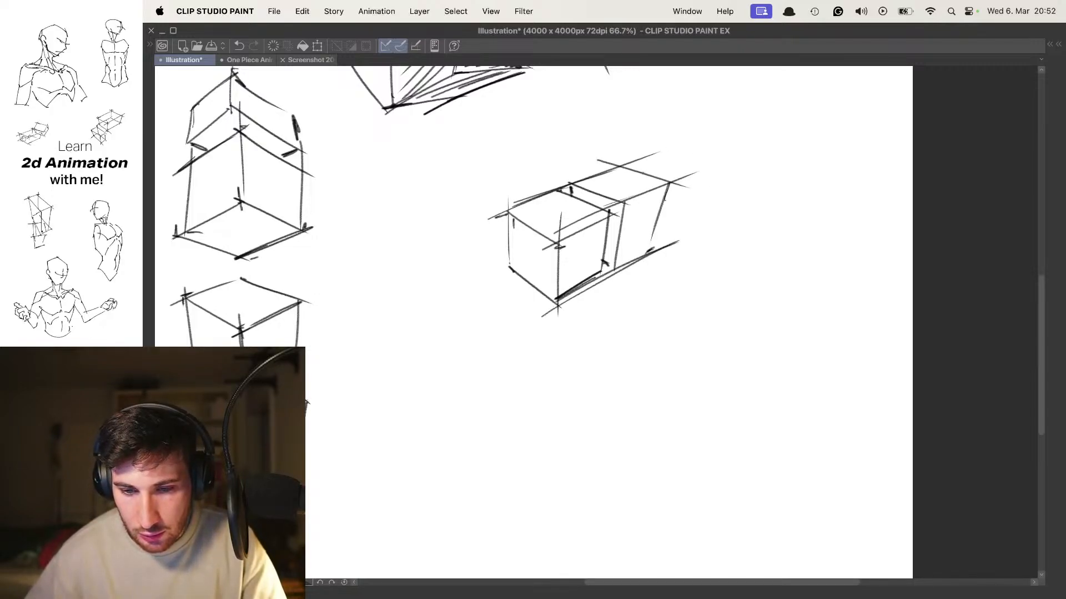
left_click_drag(678, 195, 622, 227)
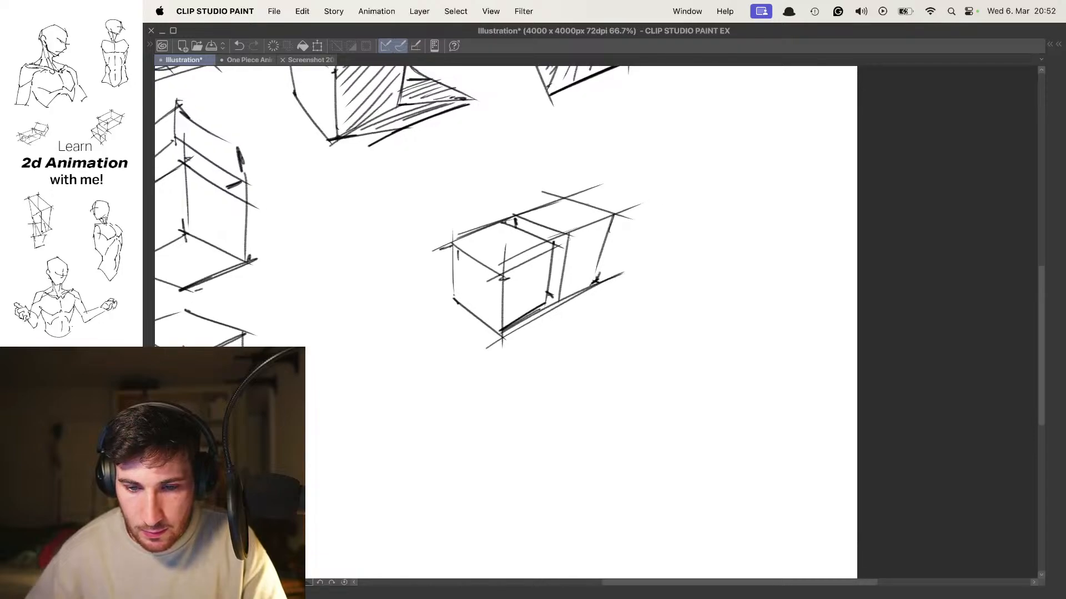
left_click_drag(518, 259, 700, 174)
Fill the area below the two joined boxes with long parallel diagonal strokes as line practice
mouse_move(456, 314)
left_mouse_down()
mouse_move(548, 236)
mouse_move(442, 129)
left_mouse_up()
left_click_drag(449, 228, 620, 147)
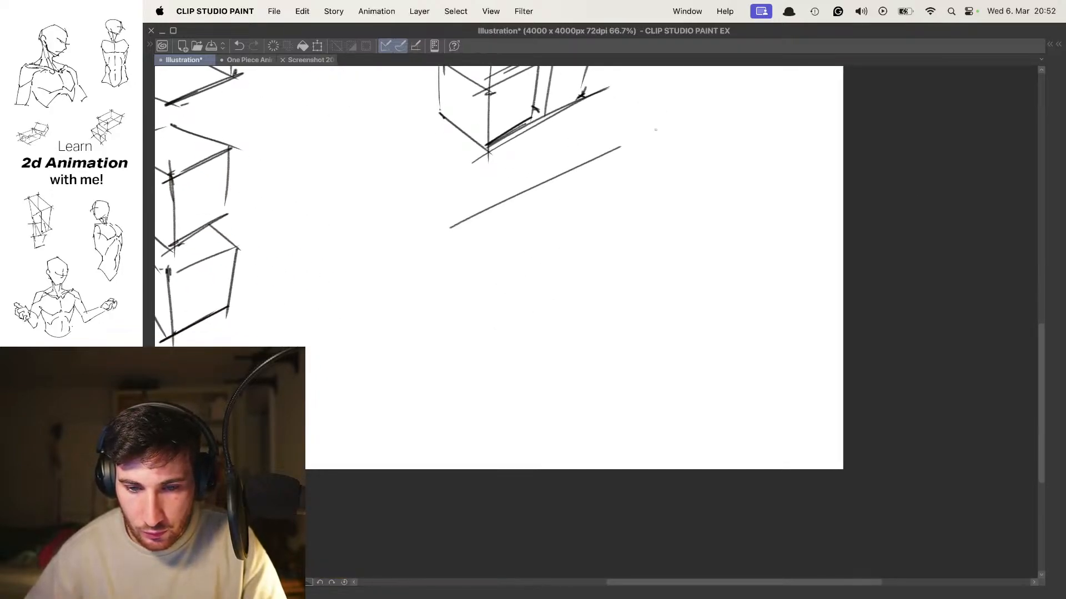
left_click_drag(445, 235, 697, 121)
left_click_drag(464, 250, 695, 132)
mouse_move(445, 272)
left_mouse_down()
mouse_move(672, 149)
mouse_move(637, 181)
mouse_move(666, 171)
left_mouse_up()
mouse_move(466, 281)
left_mouse_down()
mouse_move(669, 173)
mouse_move(674, 181)
left_mouse_up()
mouse_move(428, 316)
left_mouse_down()
mouse_move(681, 180)
mouse_move(669, 191)
mouse_move(695, 187)
left_mouse_up()
left_click_drag(503, 295, 672, 205)
left_click_drag(473, 319, 656, 215)
left_click_drag(567, 182, 641, 249)
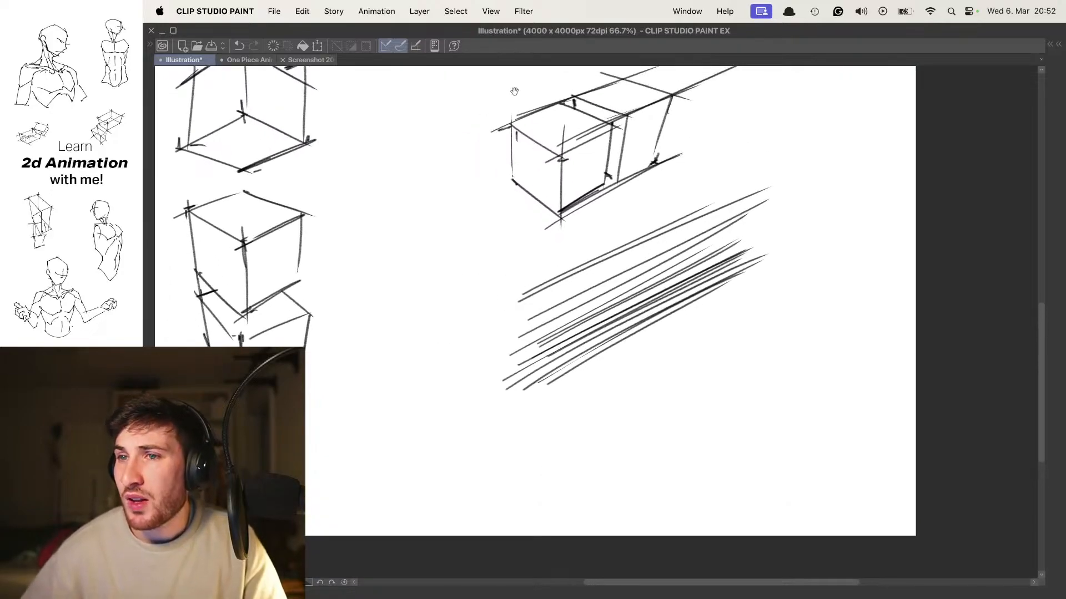
scroll(579, 176, "down", 3)
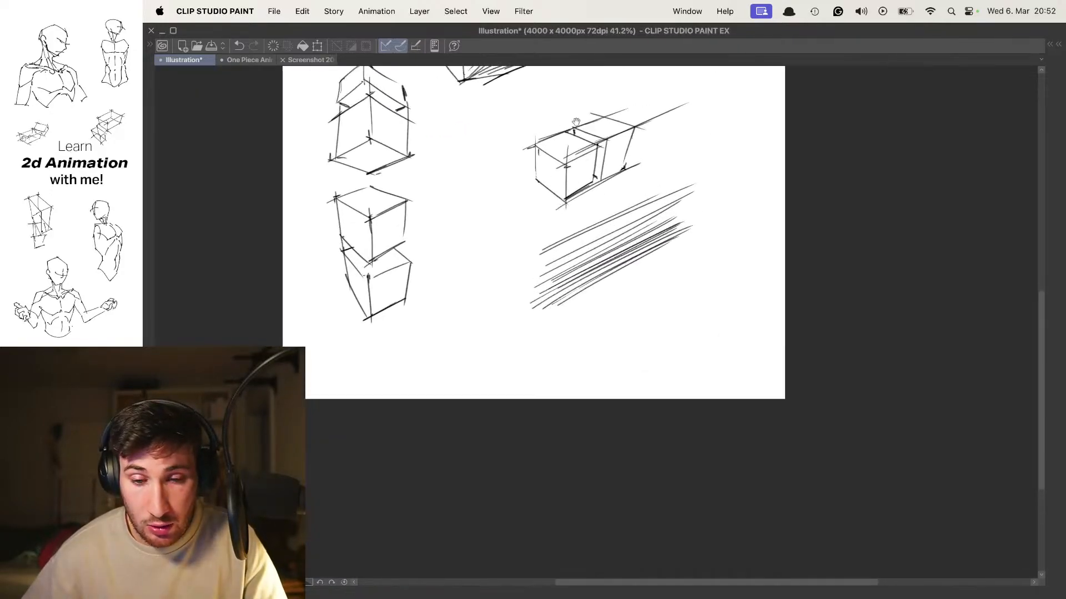
left_click_drag(575, 121, 609, 156)
scroll(546, 202, "up", 3)
scroll(495, 207, "up", 2)
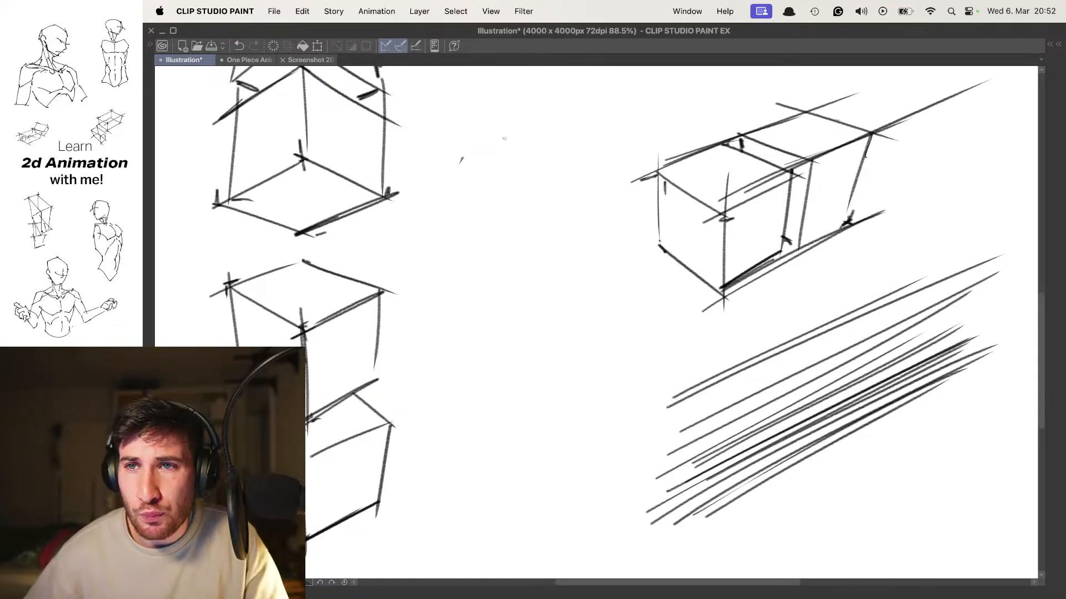
left_click_drag(515, 122, 502, 166)
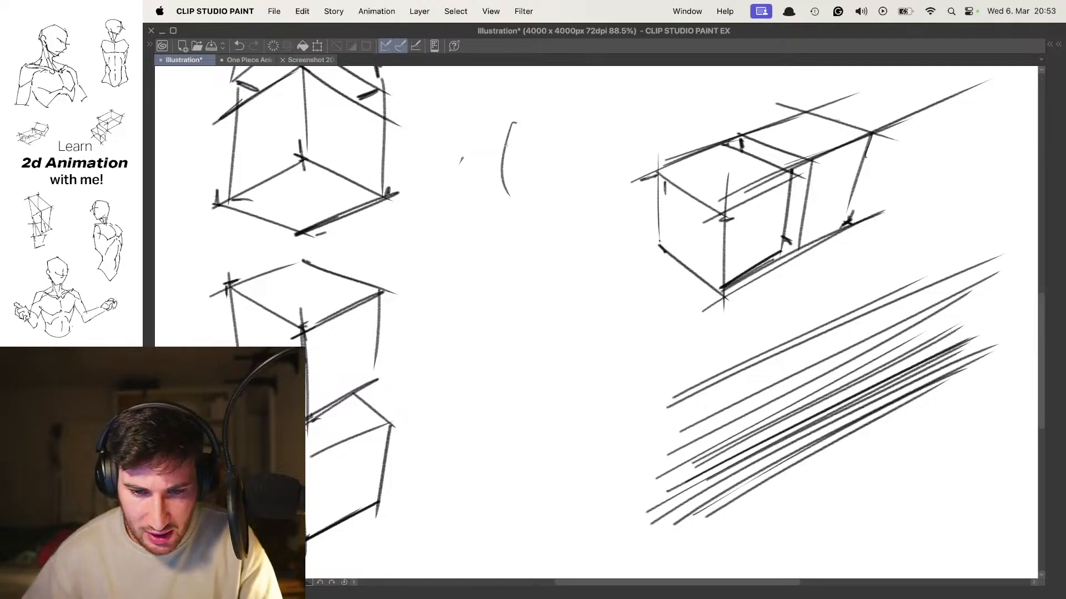
key("super+z")
key("super+z")
Switch the drawing colour to black and undo the test stroke
scroll(486, 173, "left", 1)
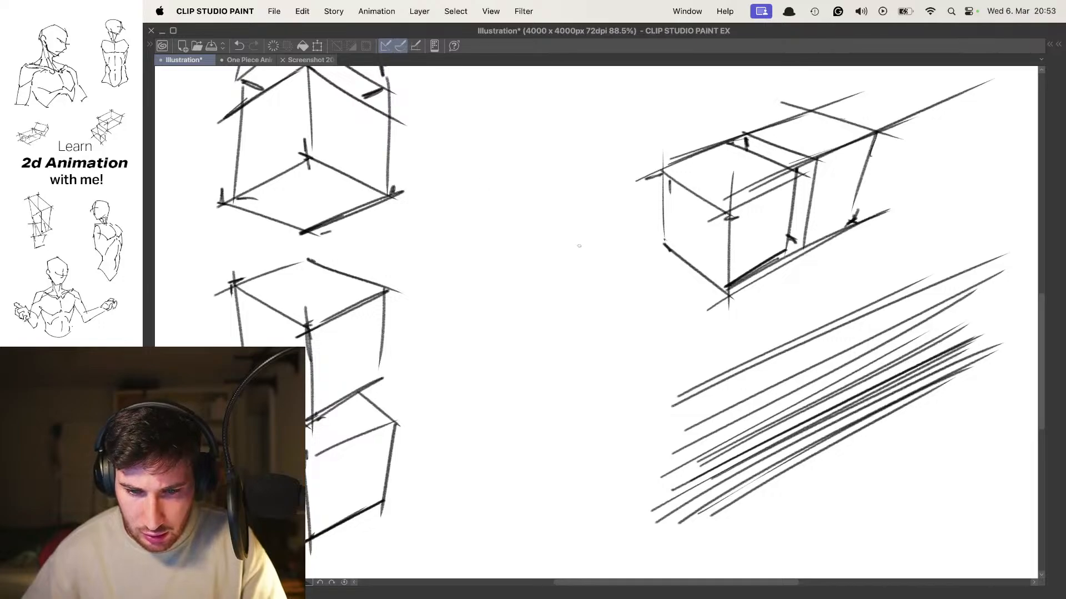
scroll(601, 175, "down", 5)
scroll(578, 224, "up", 2)
key("Tab")
key("Tab")
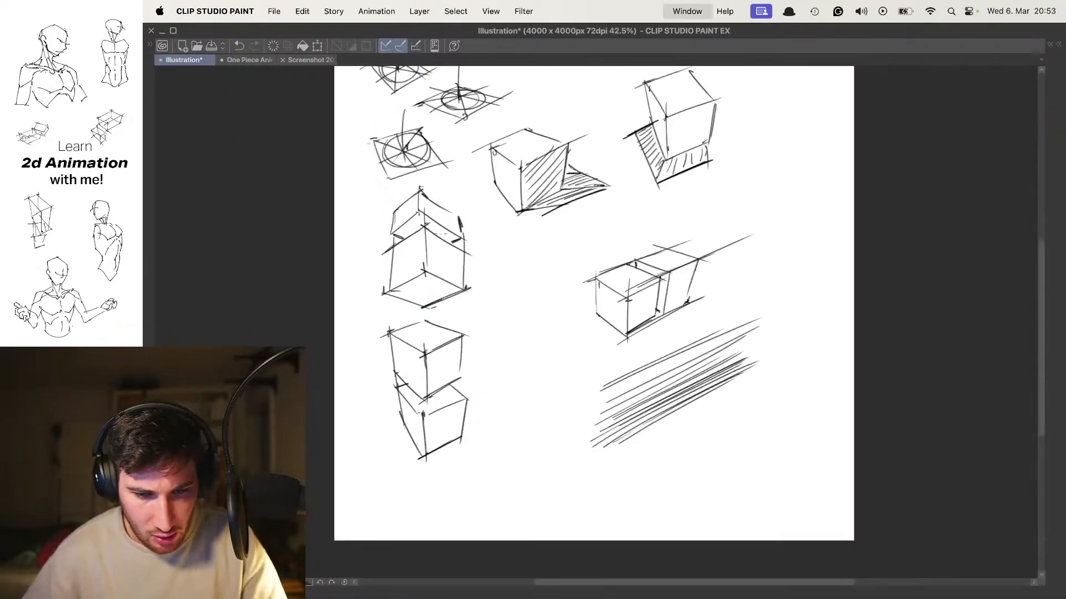
key("Tab")
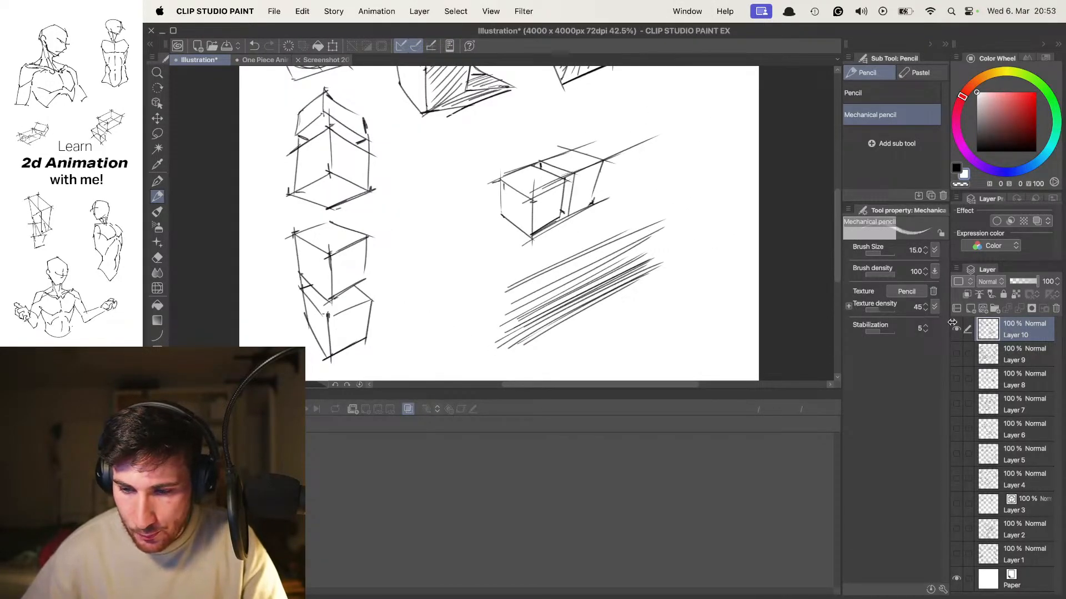
key("x")
mouse_move(442, 227)
left_mouse_down()
mouse_move(494, 235)
mouse_move(491, 277)
left_mouse_up()
key("super+z")
key("Tab")
Sketch a mannequin's oval head, neck and rounded ribcage in the empty space right of the second shaded cube
left_click_drag(564, 239, 509, 257)
mouse_move(719, 156)
left_mouse_down()
mouse_move(633, 228)
mouse_move(561, 221)
left_mouse_up()
scroll(633, 228, "up", 3)
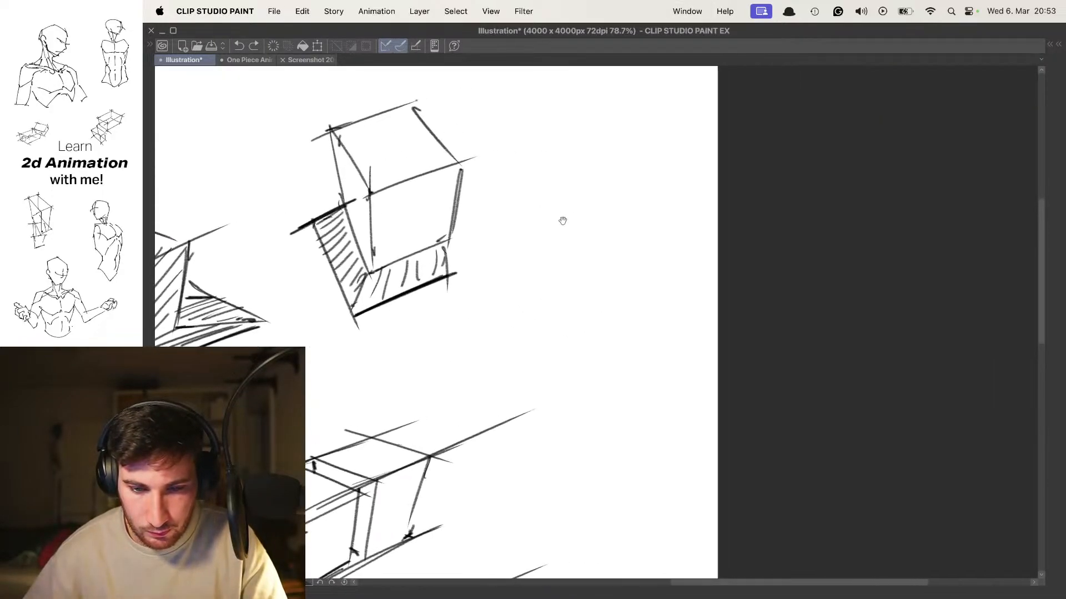
left_click_drag(541, 128, 519, 159)
left_click_drag(579, 140, 564, 245)
mouse_move(547, 143)
left_mouse_down()
mouse_move(556, 244)
mouse_move(567, 176)
mouse_move(578, 189)
left_mouse_up()
left_click_drag(558, 177, 578, 205)
key("super+z")
mouse_move(581, 113)
left_mouse_down()
mouse_move(599, 148)
mouse_move(569, 165)
left_mouse_up()
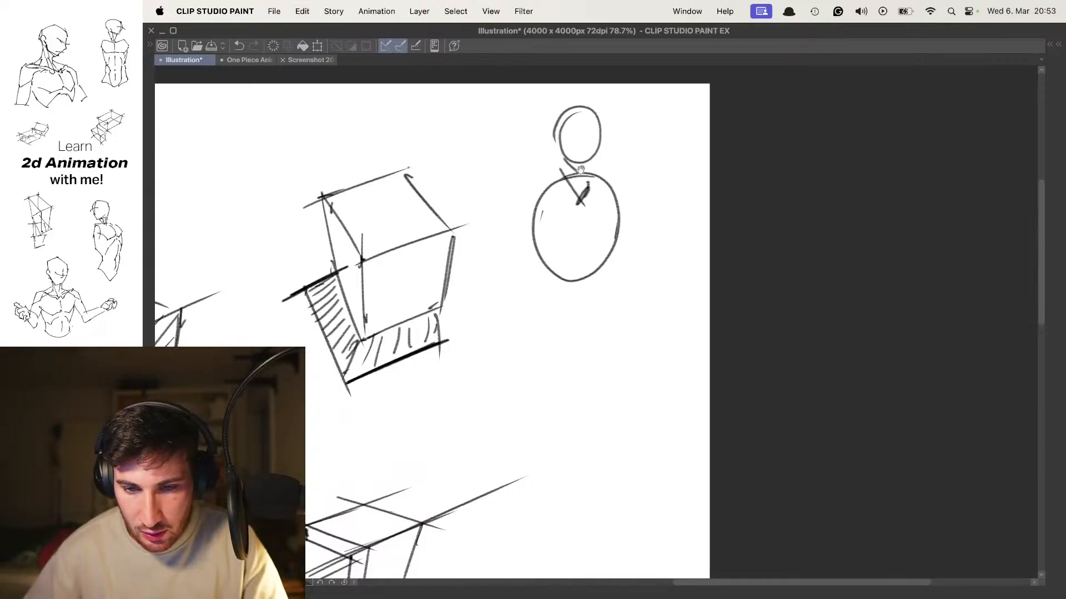
Add a slanted shoulder line with small shoulder shapes and a lower ribcage arc to the mannequin, undoing unwanted strokes
mouse_move(493, 194)
left_mouse_down()
mouse_move(661, 158)
mouse_move(527, 216)
left_mouse_up()
left_click_drag(524, 188, 533, 217)
mouse_move(617, 164)
left_mouse_down()
mouse_move(612, 194)
mouse_move(570, 258)
mouse_move(589, 231)
mouse_move(615, 237)
left_mouse_up()
left_click_drag(554, 233, 620, 238)
key("super+z")
key("super+z")
key("super+z")
left_click_drag(522, 171, 536, 167)
left_click_drag(634, 174, 643, 141)
Draw the mannequin's spine down from the ribcage and sketch the two pelvis shapes with hip joints
left_click_drag(600, 173, 581, 286)
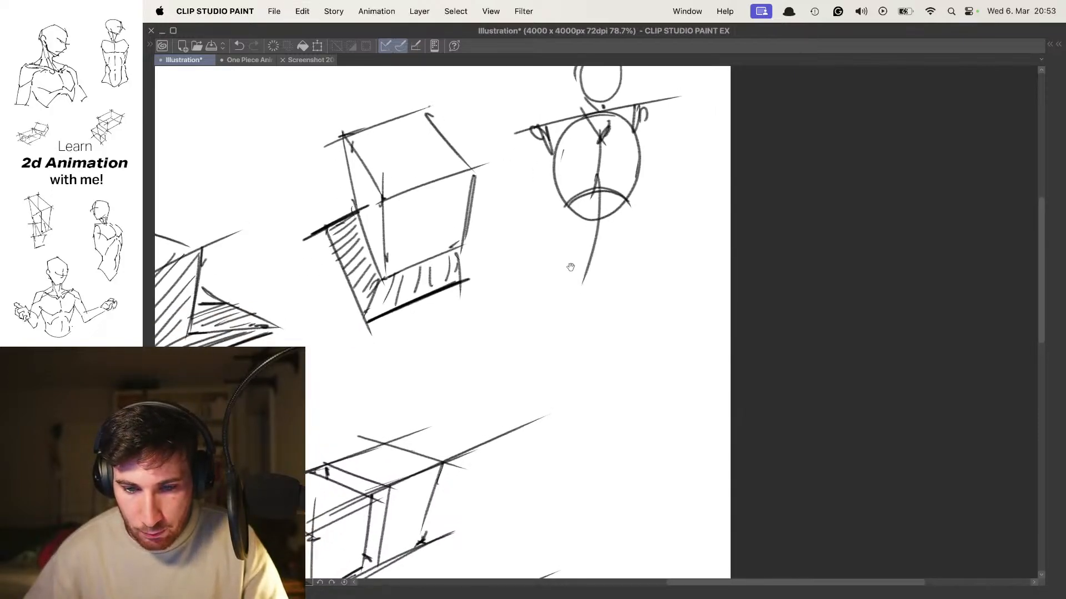
mouse_move(557, 221)
left_mouse_down()
mouse_move(578, 284)
mouse_move(572, 225)
left_mouse_up()
mouse_move(615, 257)
left_mouse_down()
mouse_move(600, 272)
mouse_move(548, 271)
mouse_move(618, 269)
left_mouse_up()
scroll(631, 237, "down", 3)
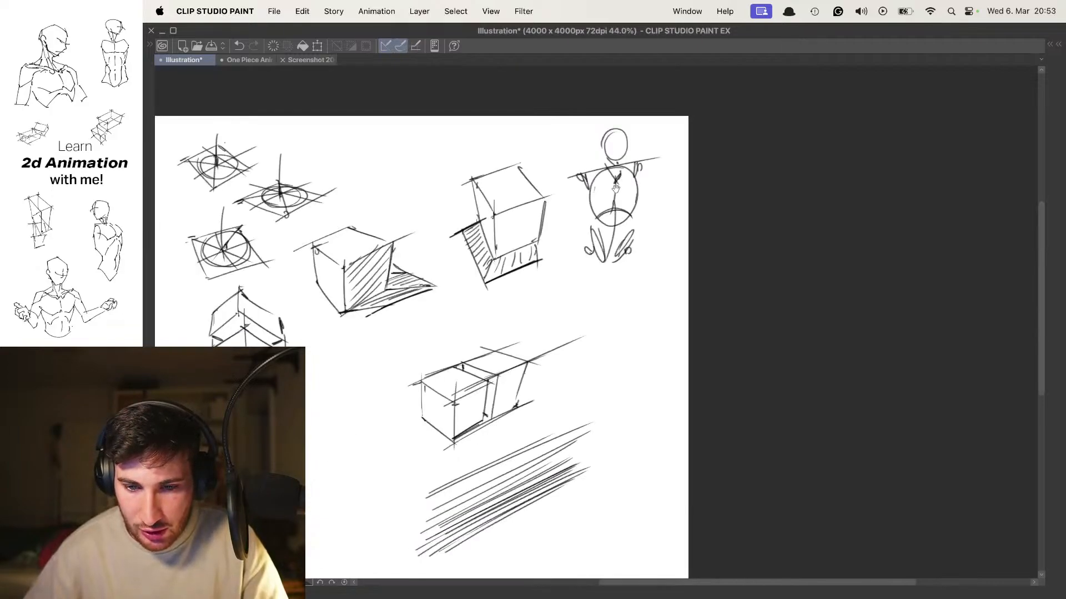
scroll(615, 189, "up", 3)
Draw the mannequin's legs with thighs, knee joints, lower legs and flat feet
left_click_drag(548, 188, 569, 298)
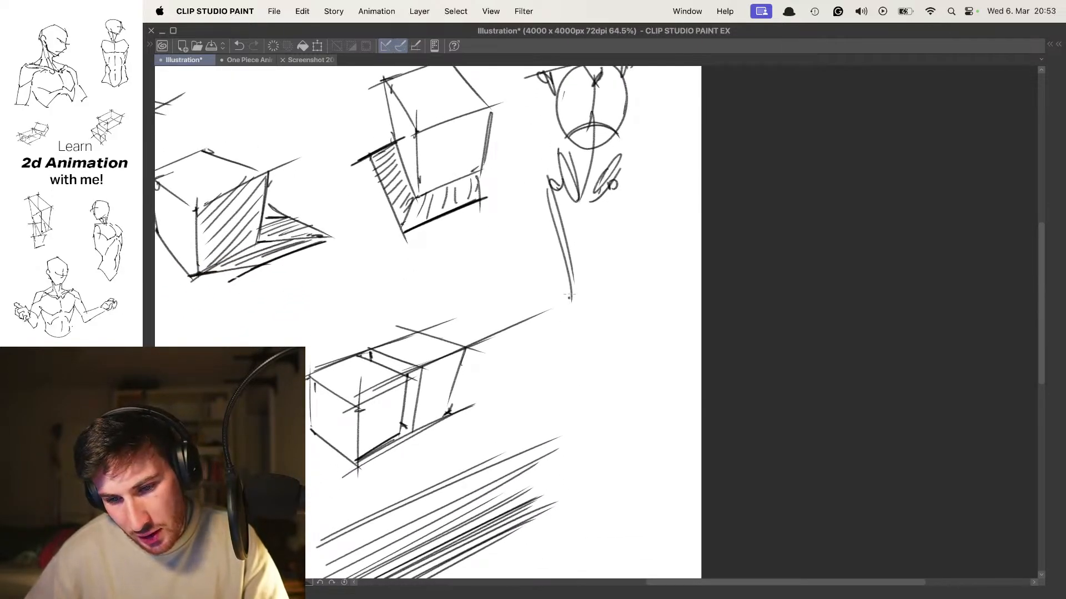
left_click_drag(620, 190, 604, 297)
left_click_drag(610, 212, 597, 303)
mouse_move(602, 288)
left_mouse_down()
mouse_move(600, 308)
mouse_move(597, 188)
mouse_move(573, 300)
mouse_move(593, 314)
mouse_move(578, 314)
left_mouse_up()
left_click_drag(616, 187, 613, 314)
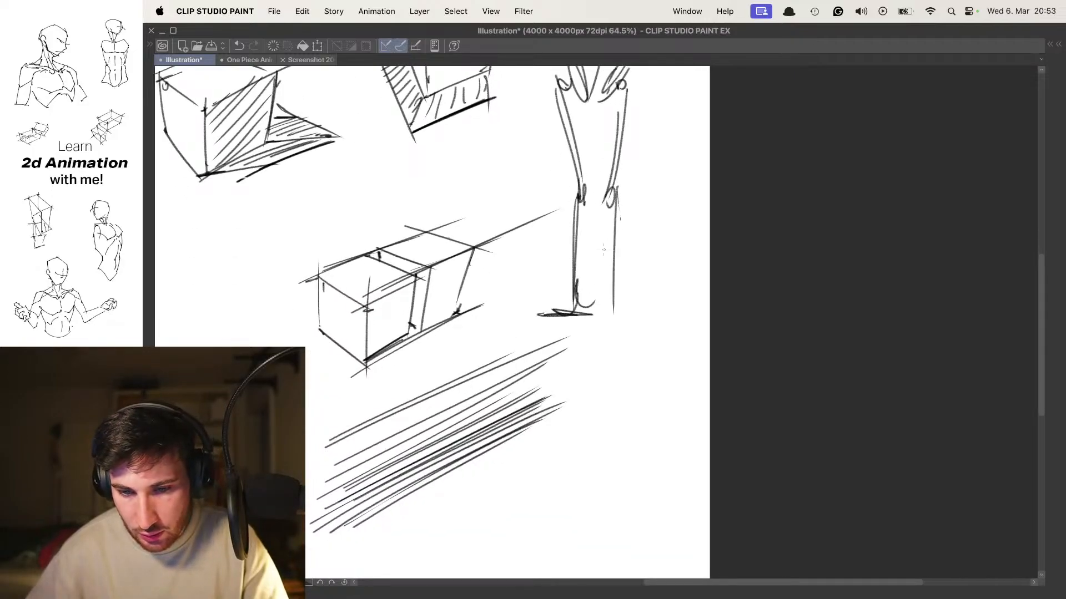
left_click_drag(608, 220, 605, 301)
mouse_move(610, 284)
left_mouse_down()
mouse_move(627, 310)
mouse_move(608, 311)
mouse_move(638, 469)
left_mouse_up()
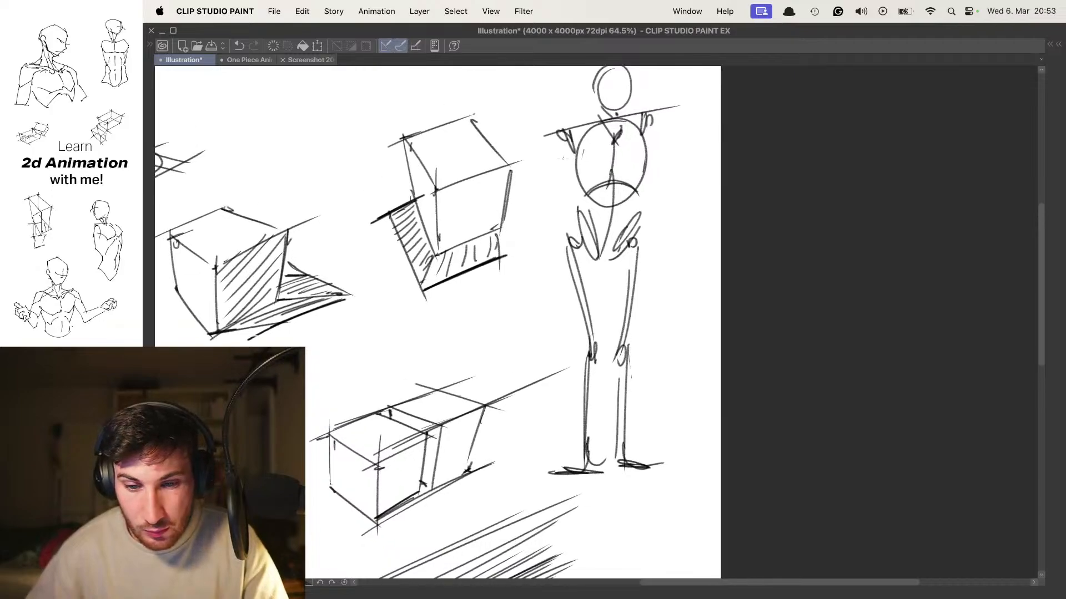
Draw both mannequin arms from the shoulders with elbow joints, forearms and oval hands
left_click_drag(561, 133, 536, 211)
left_click_drag(536, 197, 551, 277)
left_click_drag(534, 221, 550, 277)
left_click_drag(645, 117, 674, 198)
left_click_drag(681, 192, 637, 293)
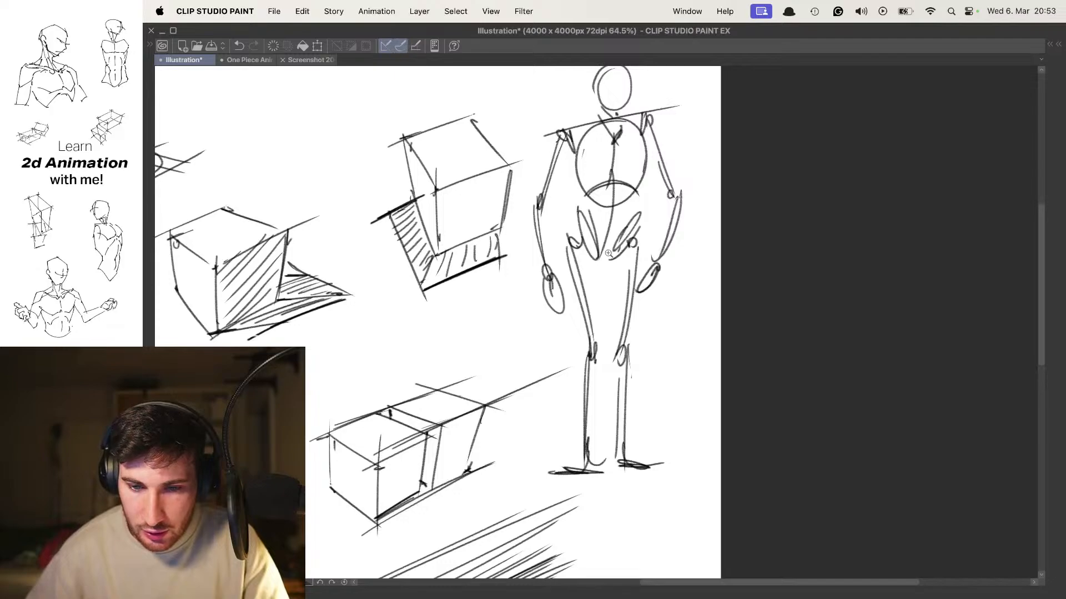
Hide Layer 10 with the perspective and mannequin sketches to get a blank canvas
scroll(608, 253, "down", 5)
scroll(555, 210, "up", 3)
scroll(524, 172, "down", 4)
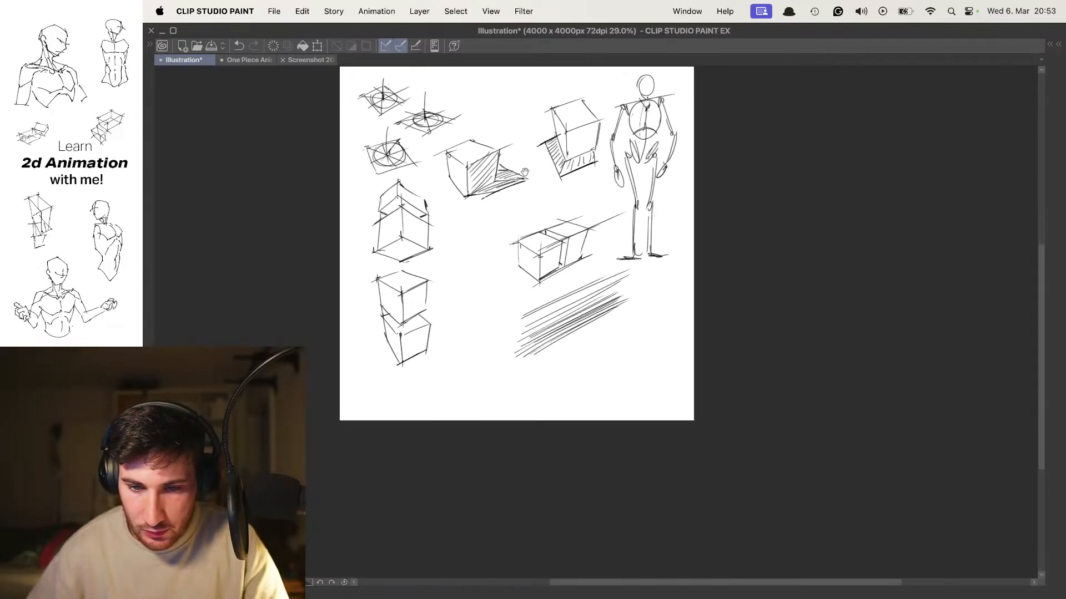
left_click_drag(517, 211, 548, 250)
scroll(549, 250, "up", 4)
key("Tab")
left_click(956, 330)
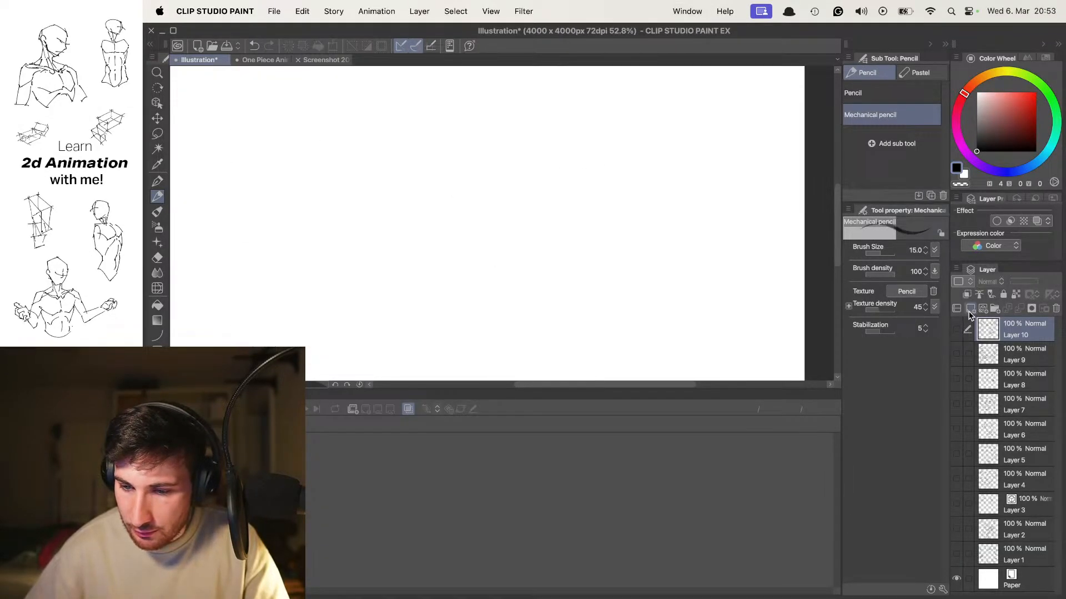
key("Tab")
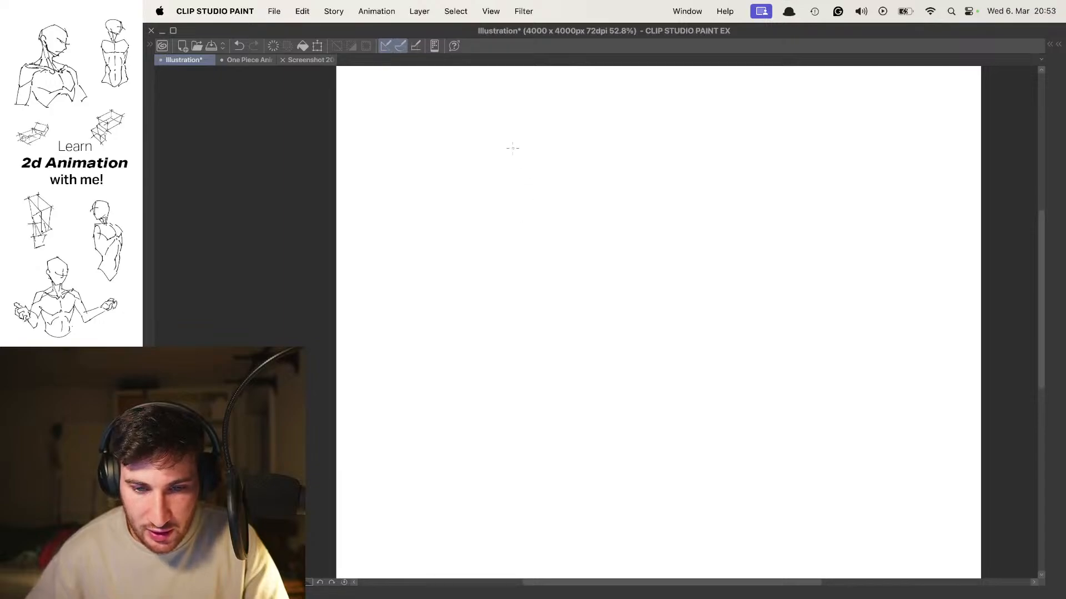
Sketch an egg-shaped ribcage for a new mannequin on the blank canvas, with a curved centre line and rib arch
left_click_drag(577, 176, 571, 228)
key("super+z")
mouse_move(507, 164)
left_mouse_down()
mouse_move(563, 175)
mouse_move(532, 160)
mouse_move(502, 217)
mouse_move(532, 266)
left_mouse_up()
key("super+z")
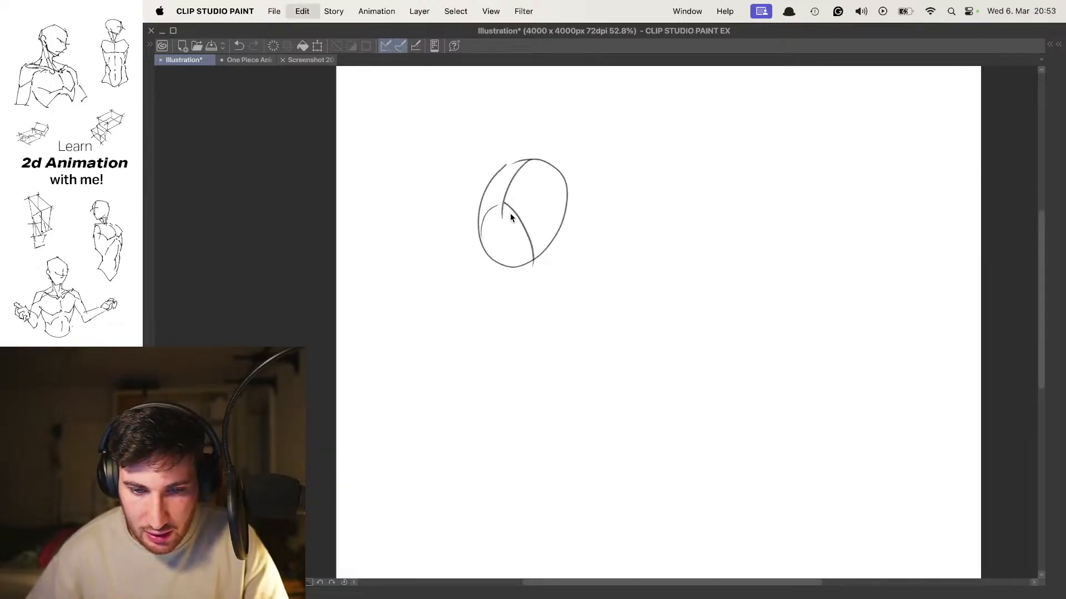
mouse_move(508, 206)
left_mouse_down()
mouse_move(537, 259)
mouse_move(475, 244)
left_mouse_up()
Add the shoulder joints, neck ellipses and rounded head outline to the new mannequin's ribcage
left_click_drag(567, 172, 565, 181)
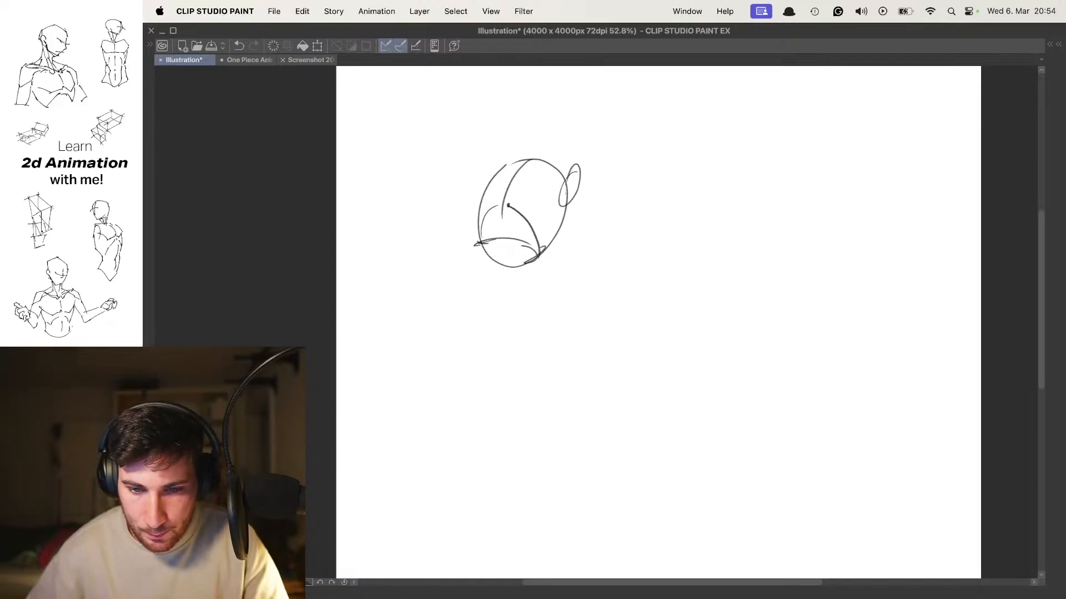
mouse_move(487, 168)
left_mouse_down()
mouse_move(481, 177)
mouse_move(546, 167)
mouse_move(549, 151)
mouse_move(538, 197)
mouse_move(534, 140)
mouse_move(562, 158)
mouse_move(565, 176)
mouse_move(548, 161)
left_mouse_up()
left_click_drag(607, 199, 597, 171)
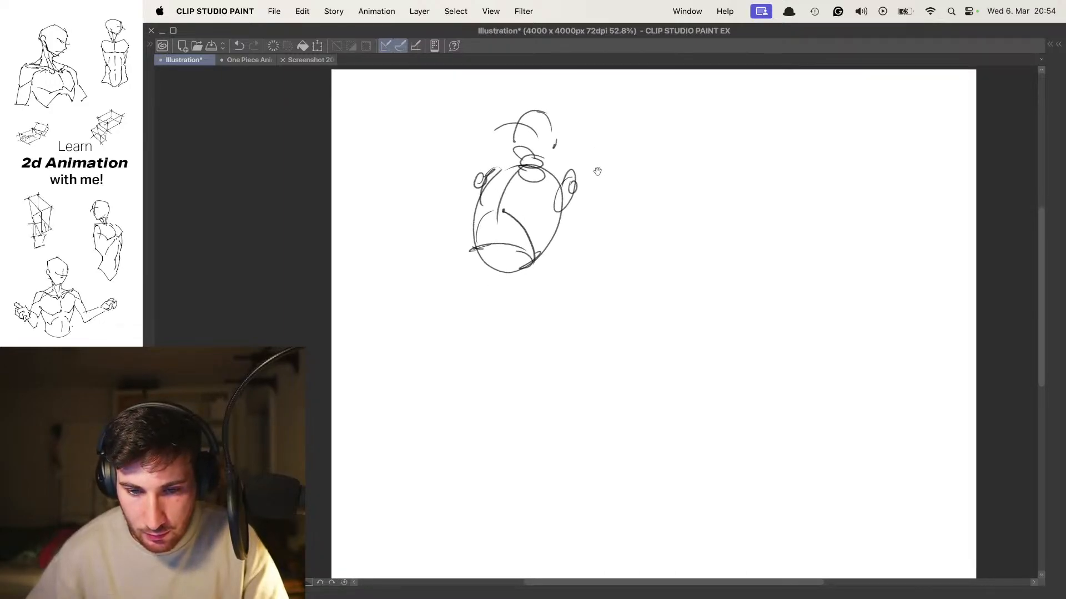
Draw both upper arms angling outward from the shoulder joints, one lowered and one raised, with oval elbow joints
mouse_move(527, 182)
left_mouse_down()
mouse_move(554, 167)
mouse_move(437, 199)
left_mouse_up()
left_click_drag(516, 158, 447, 201)
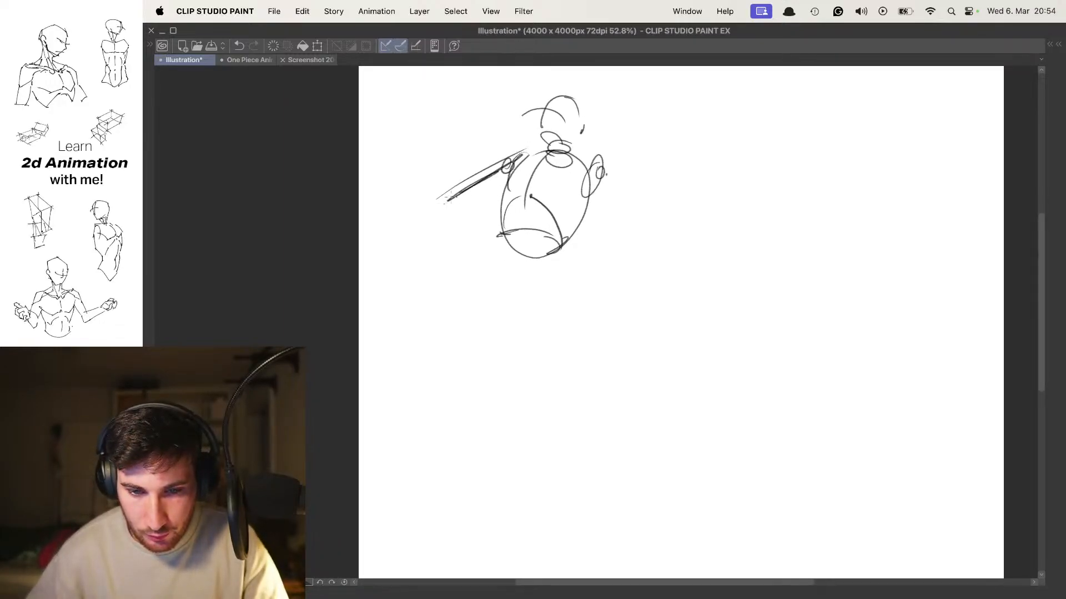
mouse_move(578, 143)
left_mouse_down()
mouse_move(529, 162)
mouse_move(616, 151)
left_mouse_up()
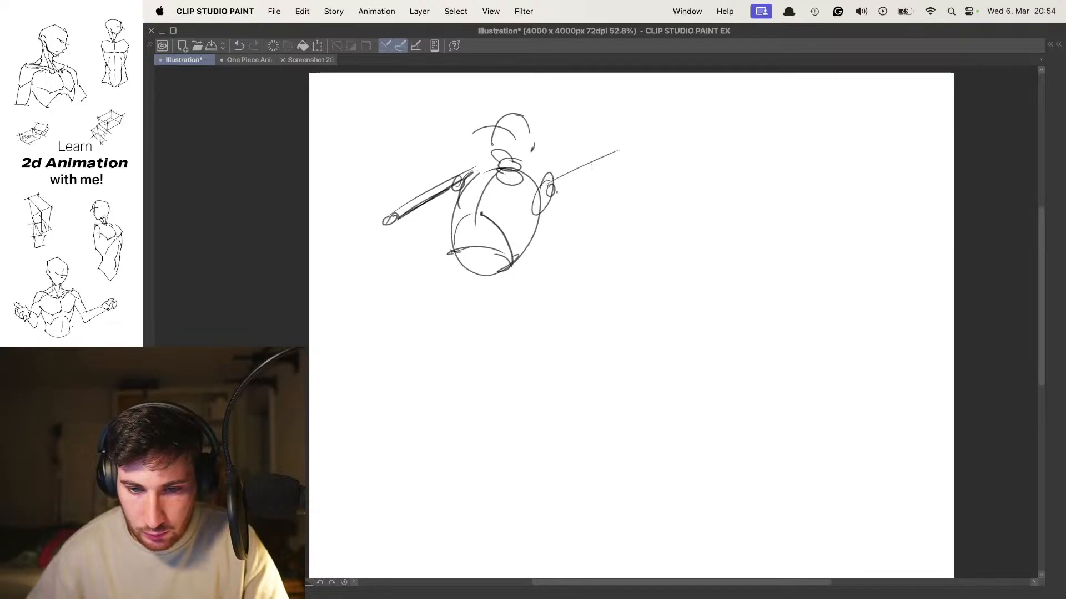
left_click_drag(555, 189, 611, 157)
left_click_drag(548, 190, 632, 143)
left_click_drag(611, 167, 660, 150)
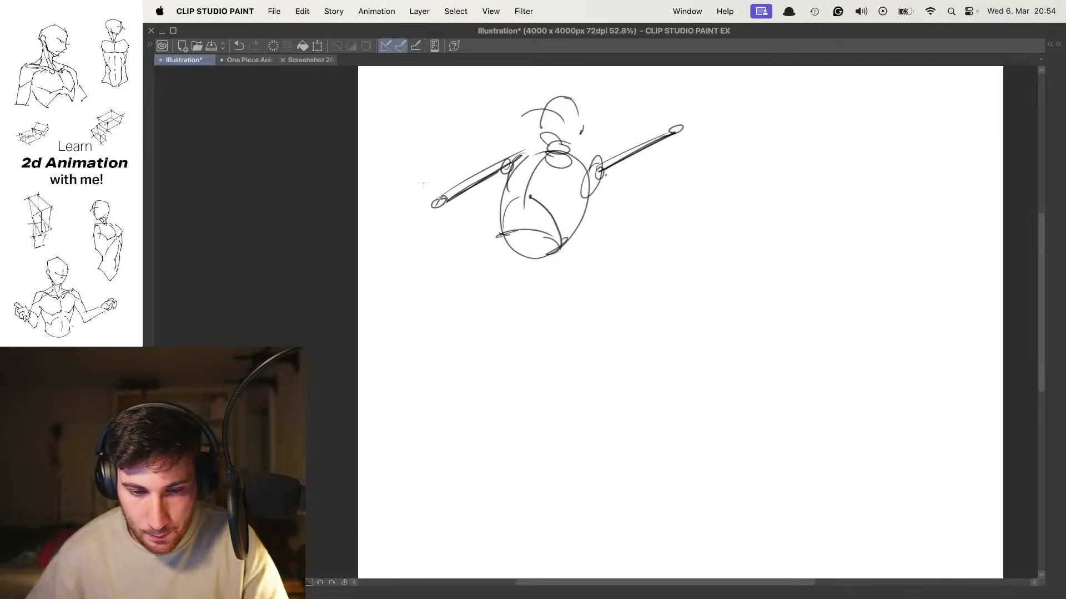
Draw one forearm hanging down with a wrist joint and bend the raised forearm back to a hand at the head
left_click_drag(433, 154, 453, 272)
left_click_drag(439, 200, 450, 270)
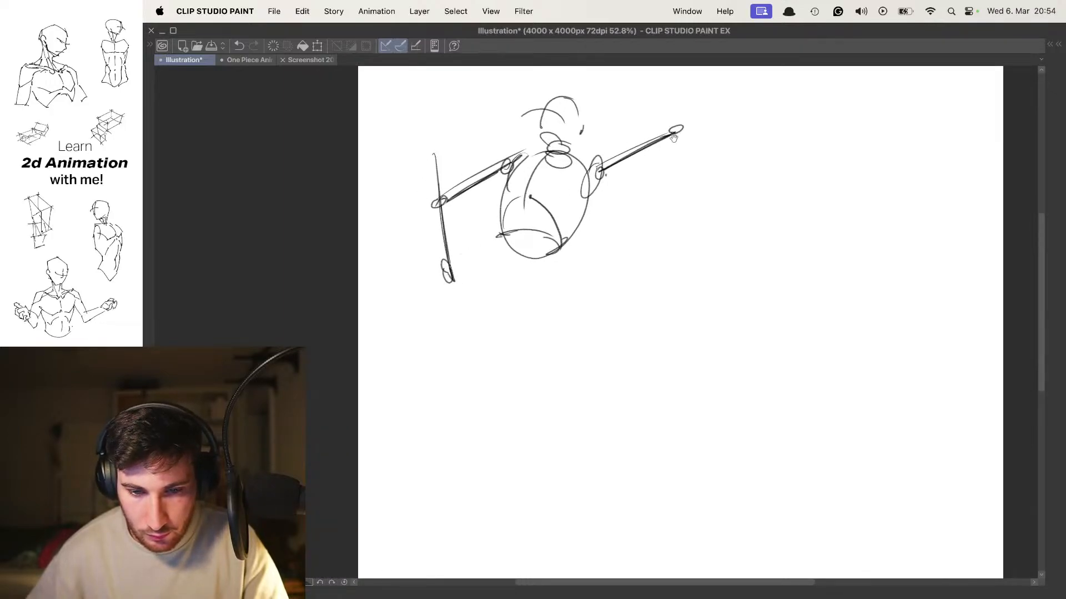
left_click_drag(673, 138, 634, 169)
mouse_move(560, 154)
left_mouse_down()
mouse_move(642, 158)
mouse_move(625, 154)
left_mouse_up()
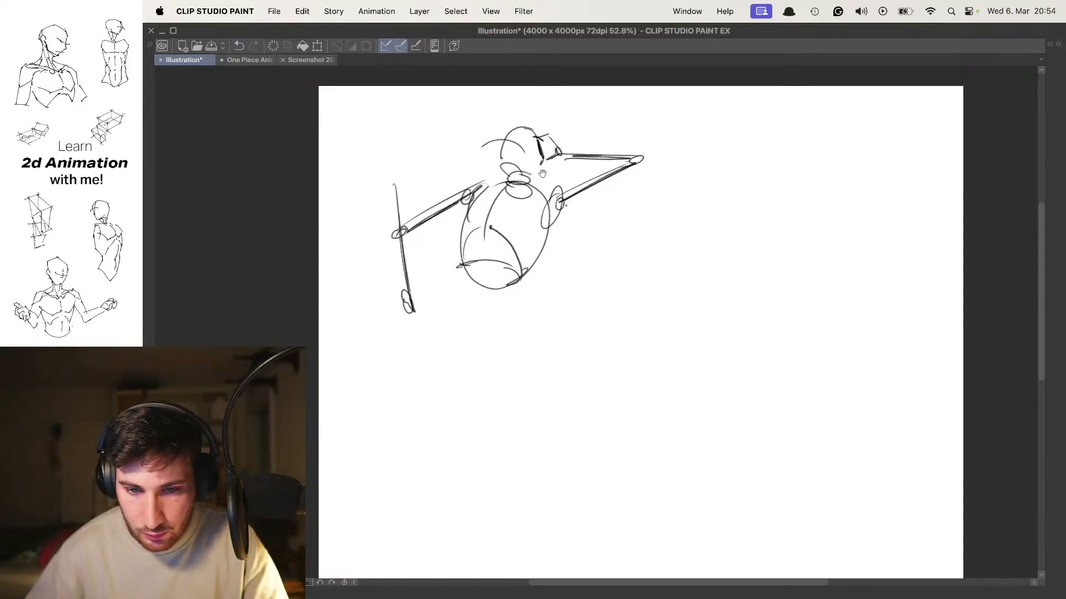
Extend the spine below the ribcage and sketch two slanted pelvis ovals with round hip joints
left_click_drag(543, 174, 569, 105)
mouse_move(502, 175)
left_mouse_down()
mouse_move(509, 257)
mouse_move(560, 250)
left_mouse_up()
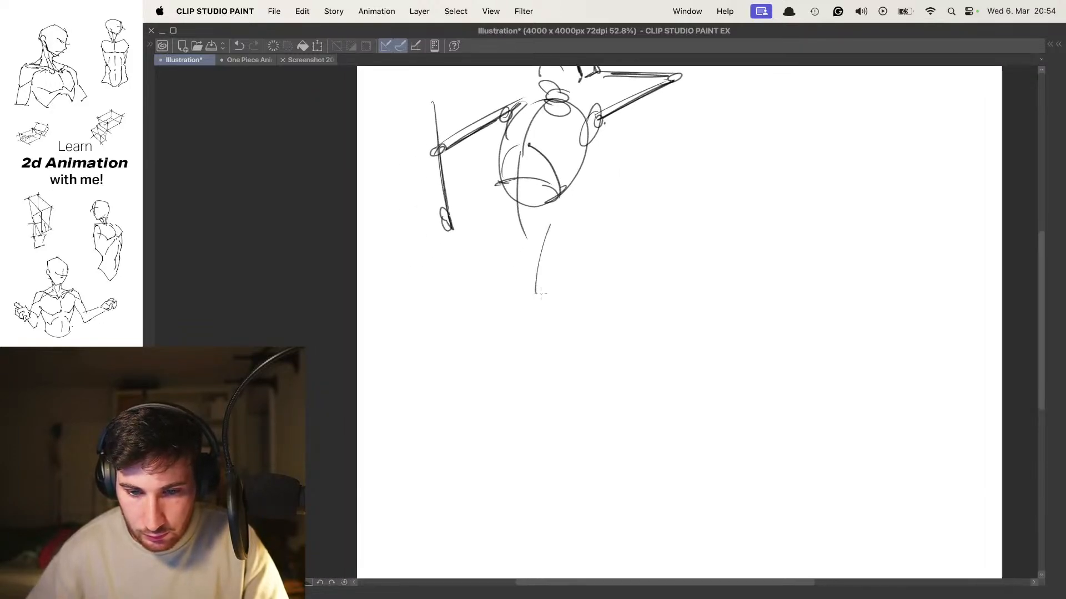
left_click_drag(538, 293, 554, 219)
left_click_drag(534, 275, 537, 295)
mouse_move(516, 217)
left_mouse_down()
mouse_move(522, 280)
mouse_move(502, 278)
left_mouse_up()
left_click_drag(499, 238, 501, 262)
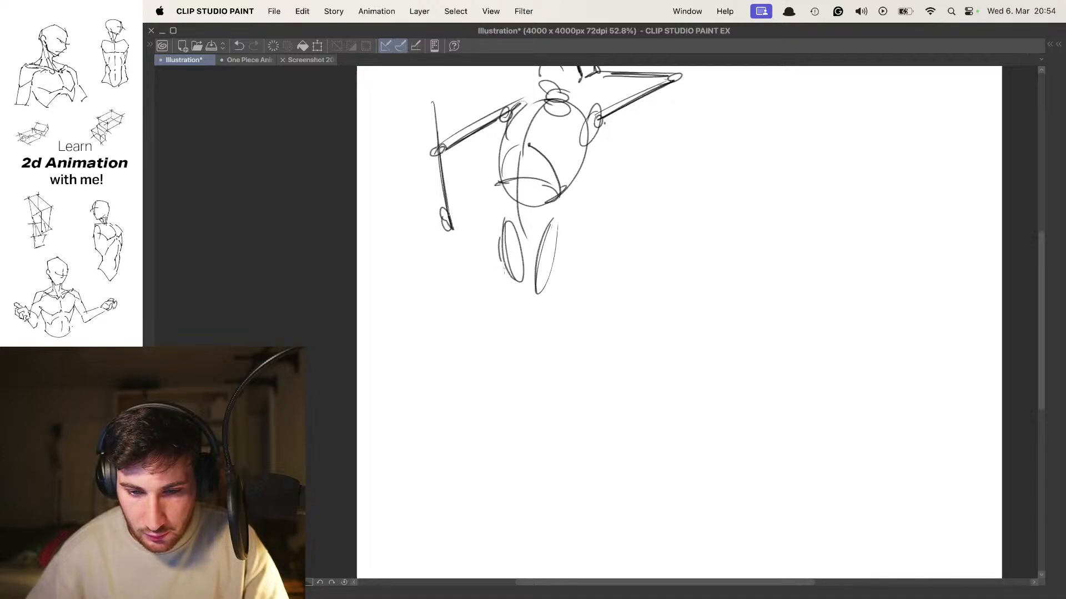
left_click_drag(572, 265, 577, 265)
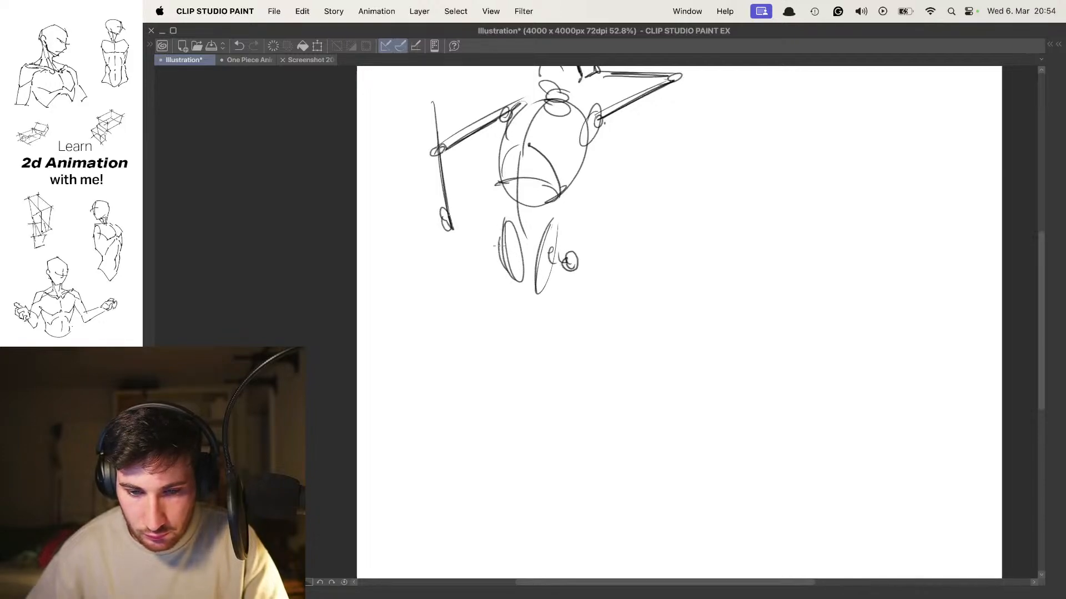
Draw both thighs down from the hip joints with double lines and oval knee joints
scroll(555, 222, "down", 5)
scroll(555, 222, "up", 4)
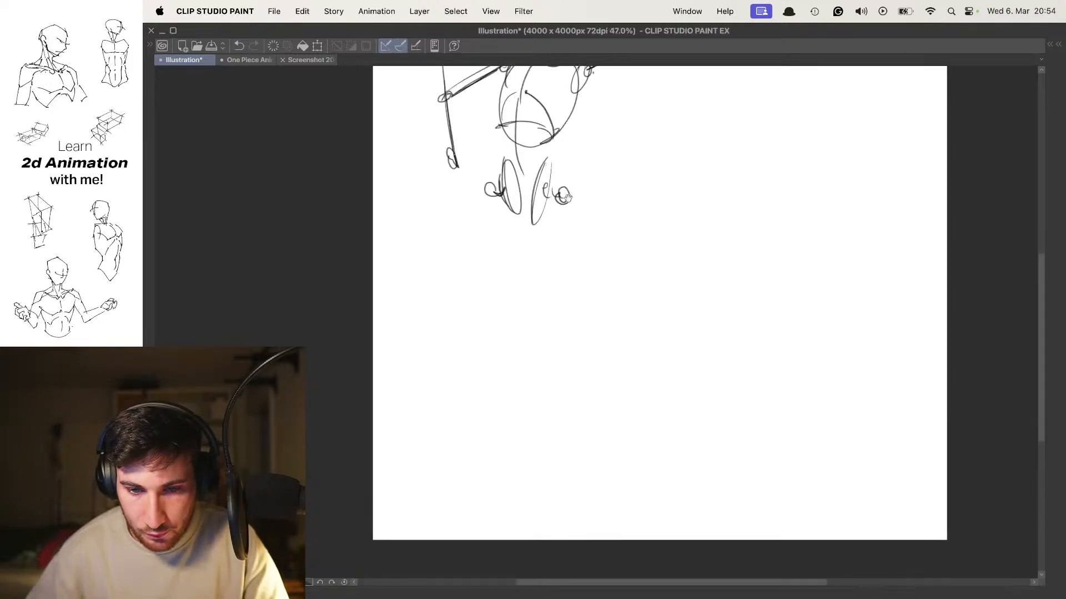
left_click_drag(554, 219, 566, 338)
left_click_drag(561, 247, 565, 355)
mouse_move(483, 220)
left_mouse_down()
mouse_move(510, 321)
mouse_move(508, 312)
left_mouse_up()
left_click_drag(492, 230, 521, 344)
Draw the slanted lower legs down from both knees and finish them with ankles and flat feet
mouse_move(583, 268)
left_mouse_down()
mouse_move(588, 286)
mouse_move(570, 214)
left_mouse_up()
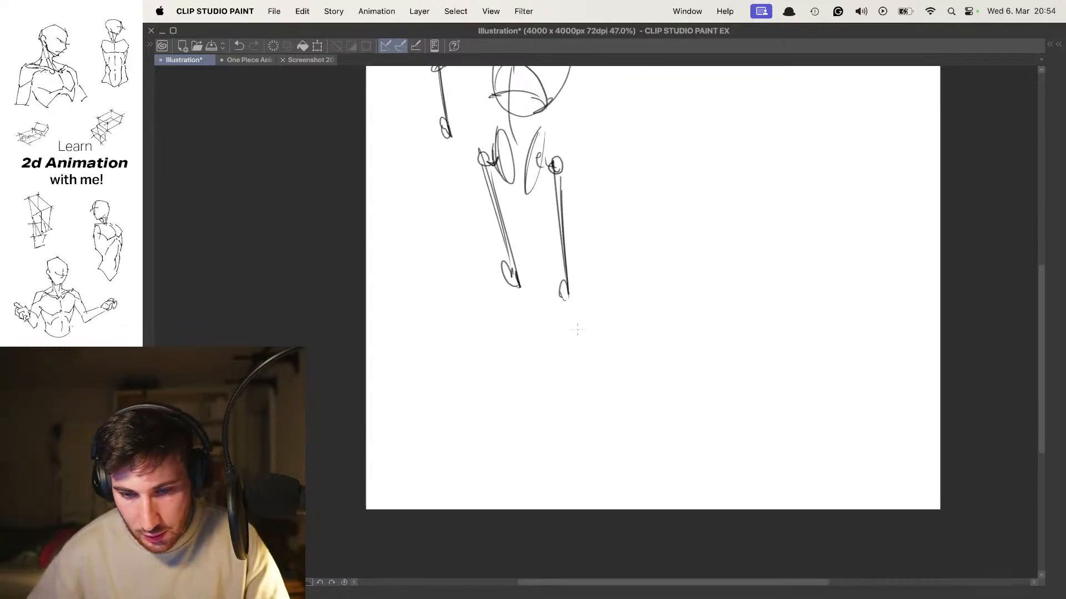
left_click_drag(561, 290, 610, 406)
key("super+z")
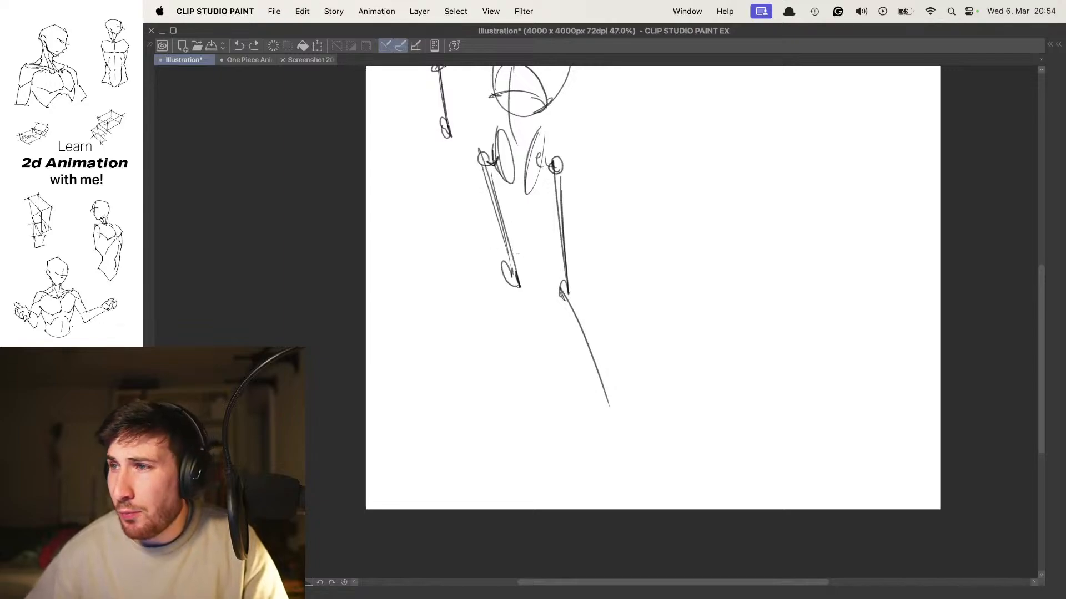
left_click_drag(564, 298, 604, 382)
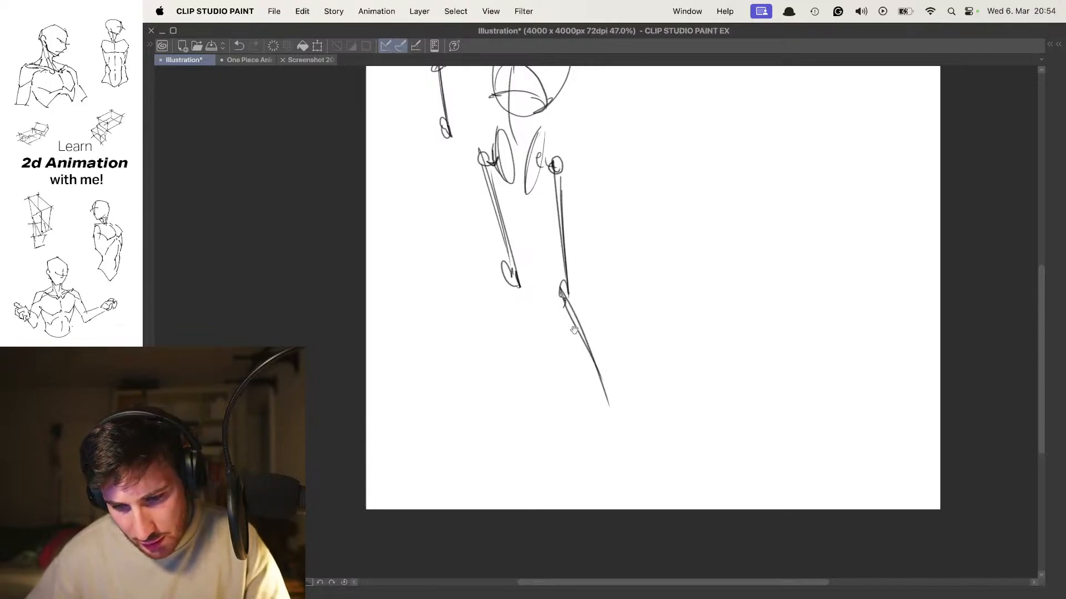
left_click_drag(511, 278, 553, 367)
left_click_drag(510, 282, 567, 410)
mouse_move(566, 388)
left_mouse_down()
mouse_move(582, 411)
mouse_move(661, 410)
left_mouse_up()
Add an oval hand to the hanging arm and sketch a curved spine line through the ribcage to the pelvis
scroll(654, 345, "up", 5)
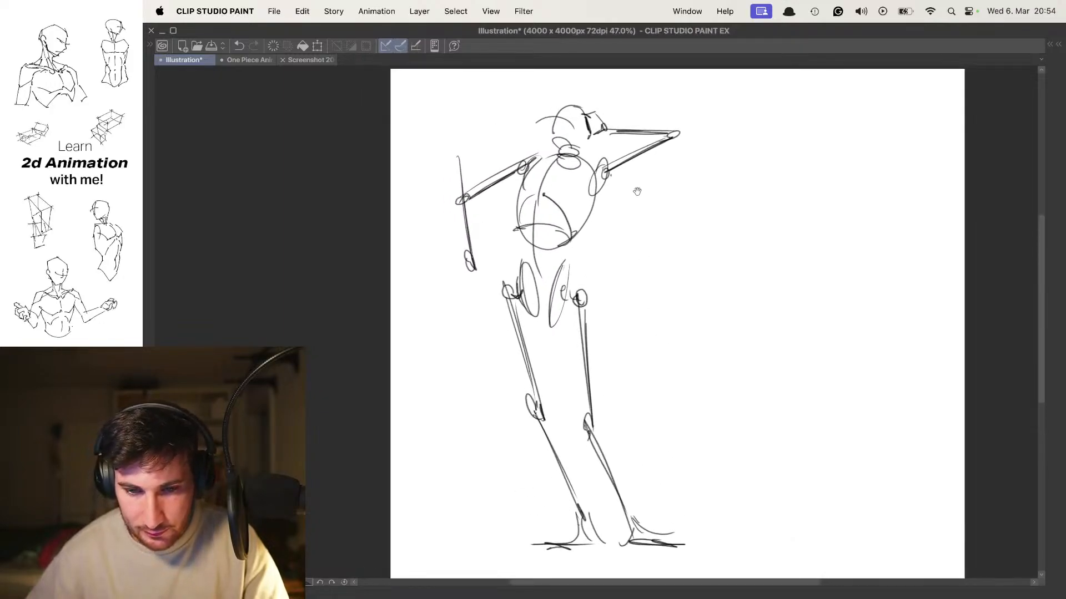
left_click_drag(459, 301, 457, 265)
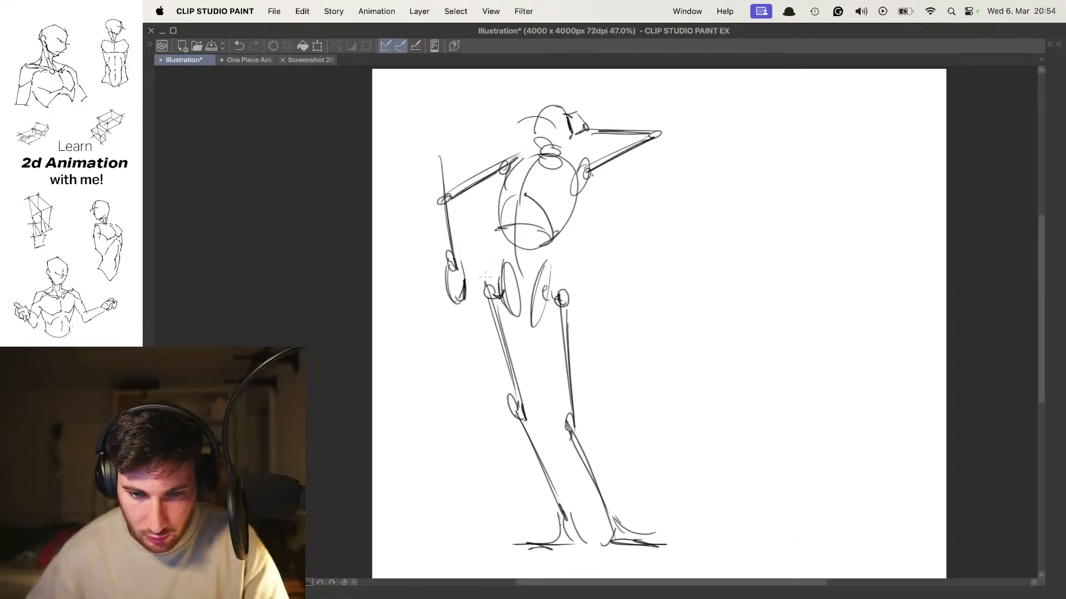
scroll(484, 275, "right", 5)
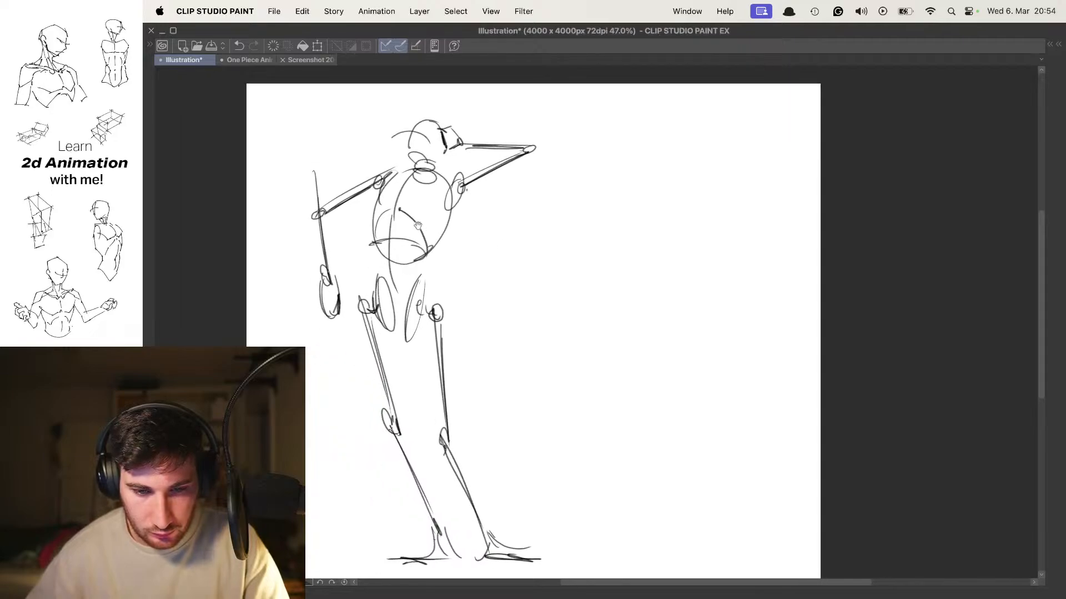
left_click_drag(402, 202, 422, 280)
scroll(422, 222, "right", 2)
scroll(464, 231, "left", 4)
key("super+z")
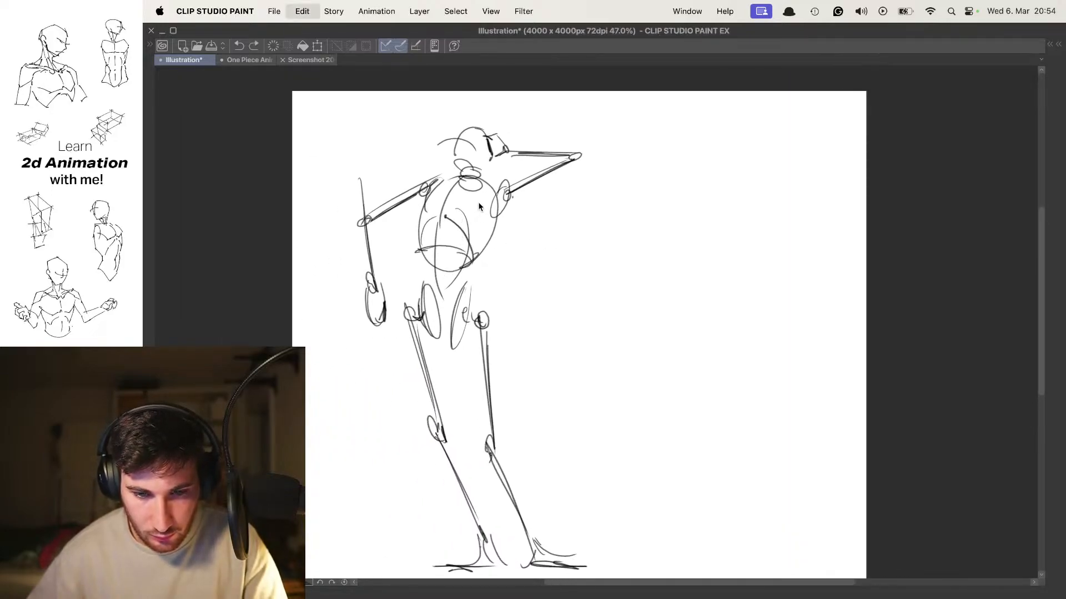
left_click_drag(466, 182, 446, 263)
Sketch a rounded ribcage for another mannequin beside the first figure, with a centre line, rib arch and bottom ellipse
left_click_drag(595, 245, 497, 214)
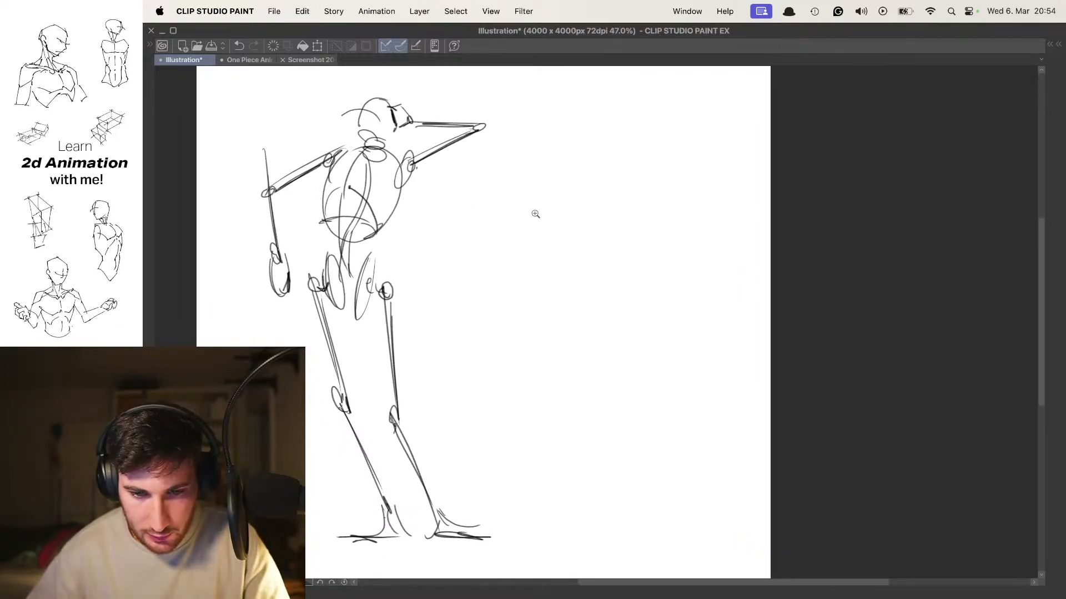
scroll(536, 214, "up", 1)
mouse_move(569, 166)
left_mouse_down()
mouse_move(556, 183)
mouse_move(590, 155)
left_mouse_up()
key("super+z")
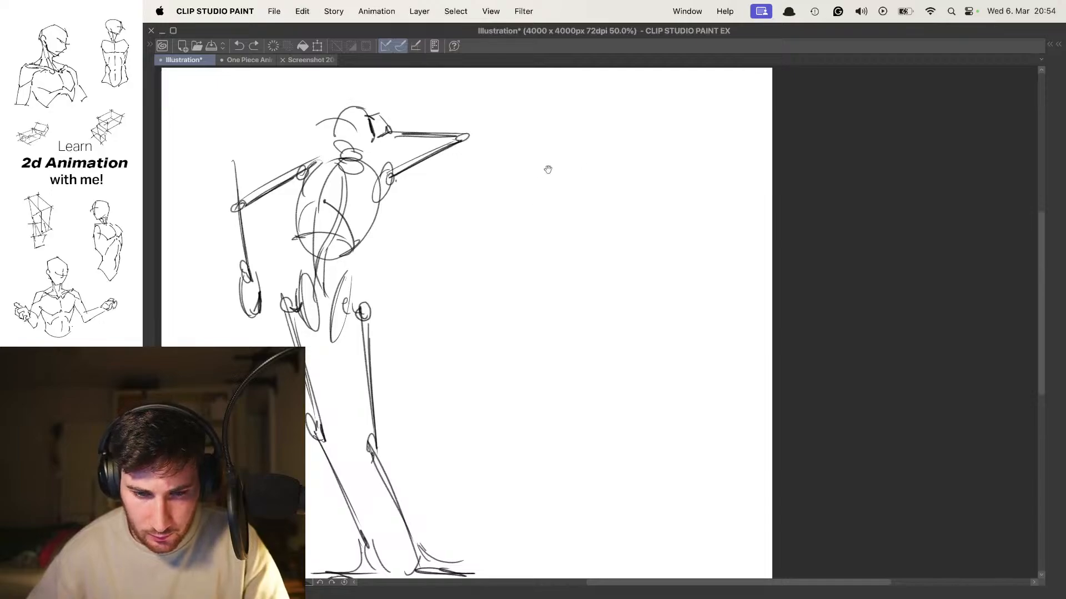
mouse_move(521, 190)
left_mouse_down()
mouse_move(570, 176)
mouse_move(506, 218)
mouse_move(525, 270)
left_mouse_up()
key("super+z")
left_click_drag(566, 177, 577, 231)
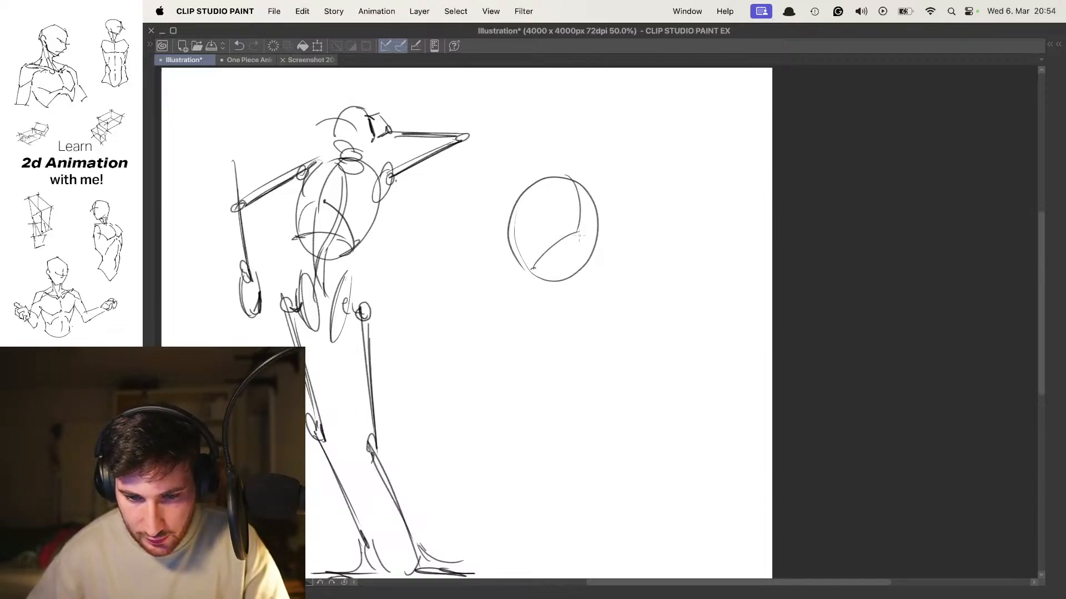
left_click_drag(531, 269, 571, 272)
Add shoulder joints, collarbone lines, neck ellipses and a head with a side-plane oval to the second mannequin
mouse_move(527, 219)
left_mouse_down()
mouse_move(520, 185)
mouse_move(573, 176)
left_mouse_up()
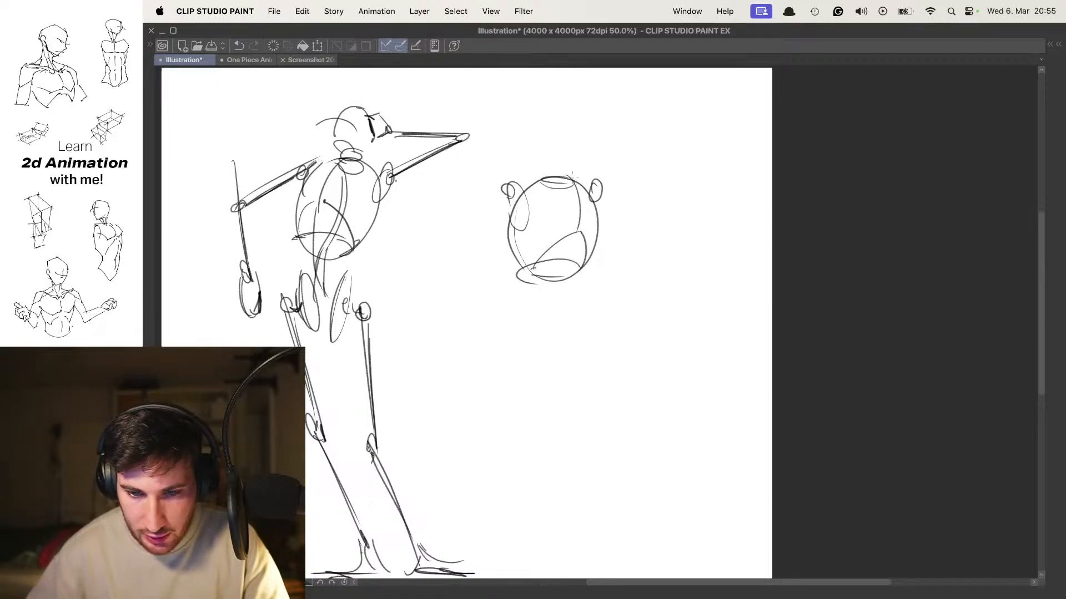
key("super+z")
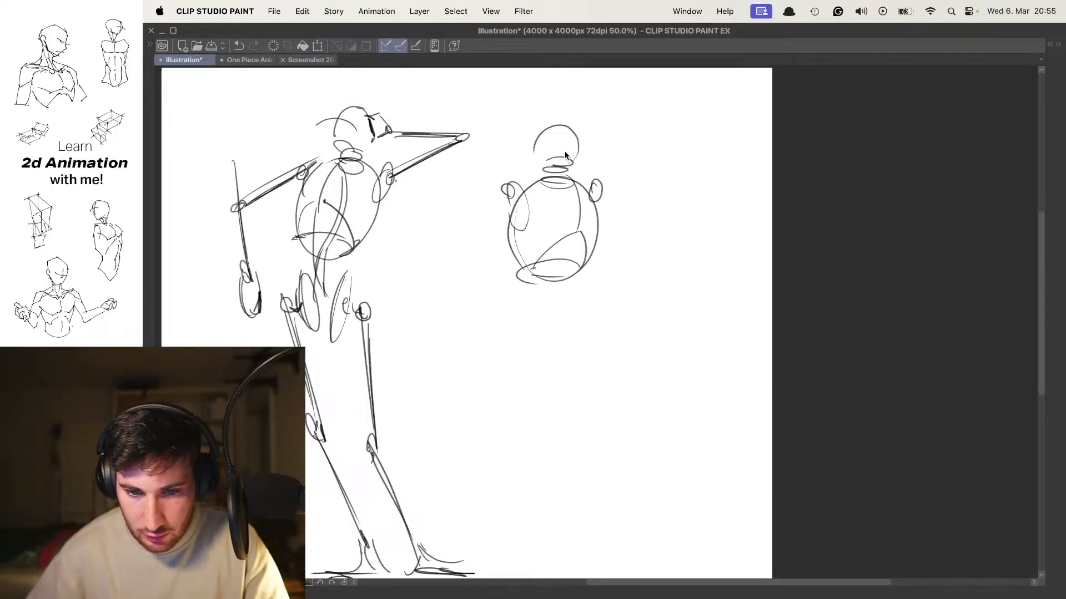
mouse_move(574, 159)
left_mouse_down()
mouse_move(528, 156)
mouse_move(534, 131)
left_mouse_up()
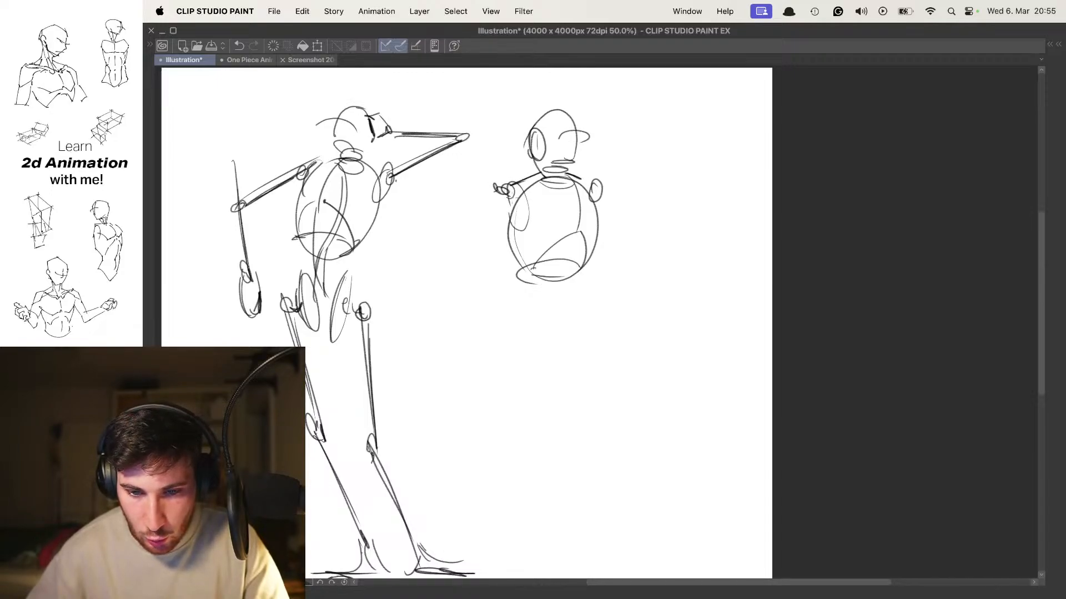
Draw a curved cross-contour line across the second mannequin's ribcage
left_click_drag(579, 201, 572, 261)
left_click_drag(549, 232, 607, 233)
left_click_drag(606, 233, 634, 217)
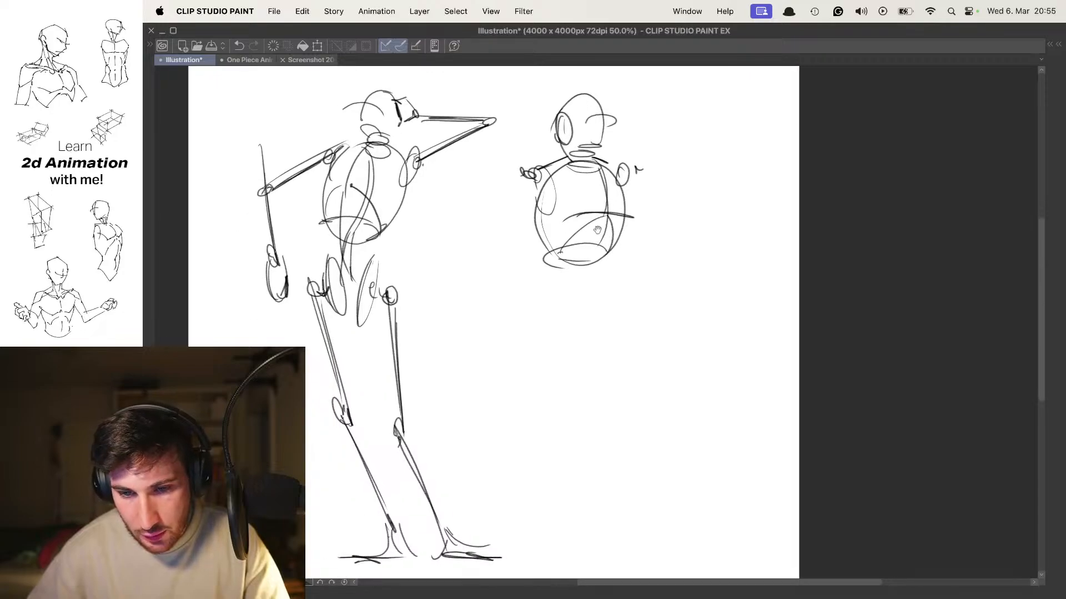
Draw the second mannequin's spine down from the ribcage and sketch two pelvis ovals with round hip joints
mouse_move(591, 248)
left_mouse_down()
mouse_move(578, 229)
mouse_move(567, 290)
left_mouse_up()
key("super+z")
mouse_move(592, 193)
left_mouse_down()
mouse_move(580, 287)
mouse_move(541, 323)
mouse_move(548, 289)
mouse_move(532, 262)
left_mouse_up()
key("super+z")
key("super+z")
key("super+z")
key("super+z")
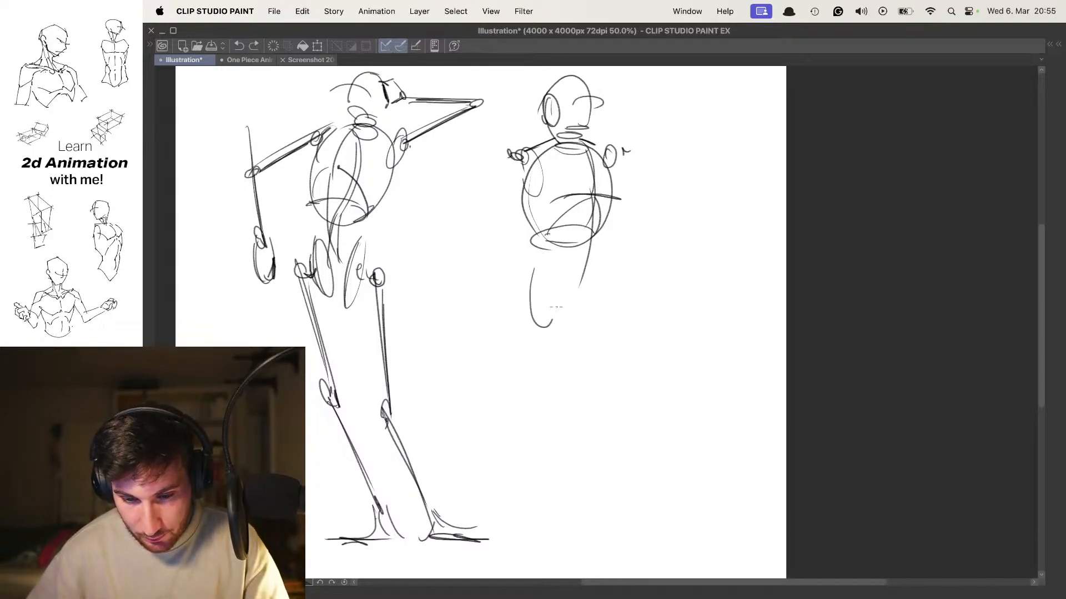
mouse_move(556, 307)
left_mouse_down()
mouse_move(527, 272)
mouse_move(524, 290)
mouse_move(553, 329)
mouse_move(582, 276)
mouse_move(580, 318)
left_mouse_up()
key("super+z")
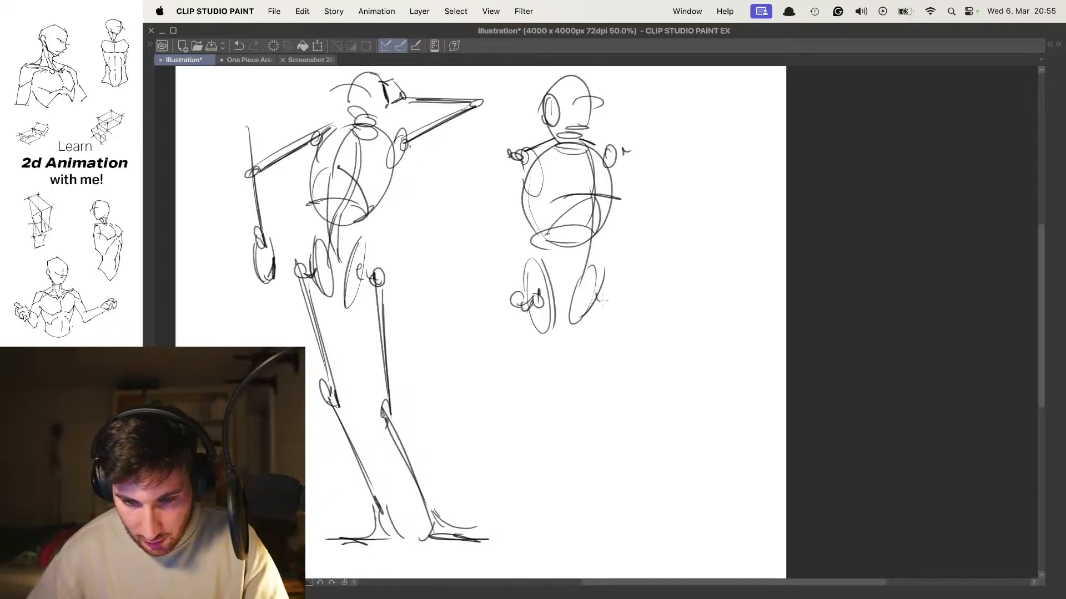
left_click_drag(598, 298, 604, 303)
Draw the second mannequin's upper arms sloping outward and down from the shoulders, ending in small elbow joints
scroll(603, 300, "up", 2)
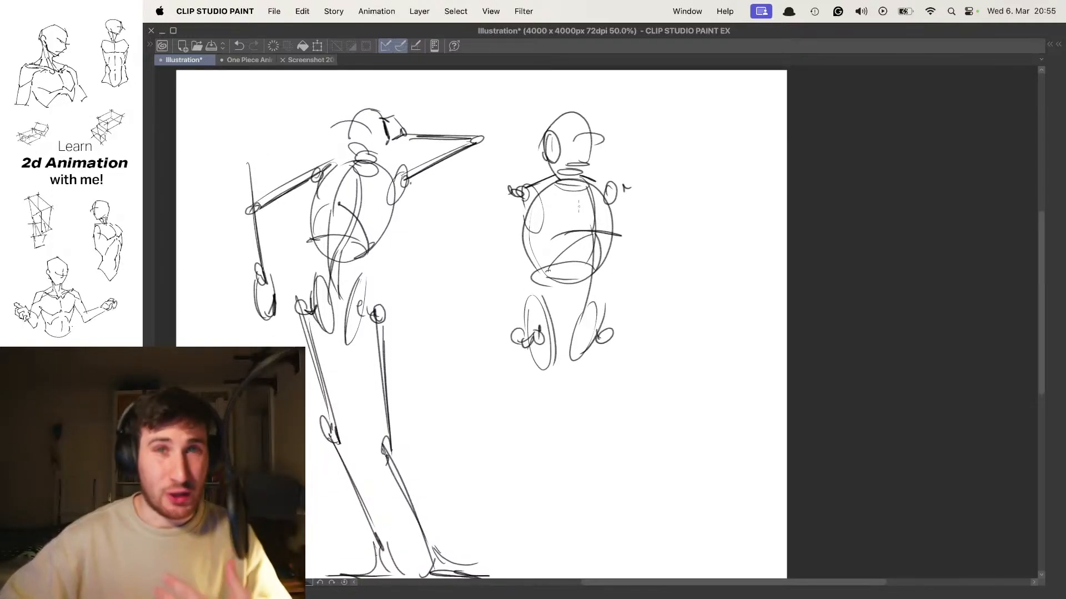
left_click_drag(553, 232, 570, 227)
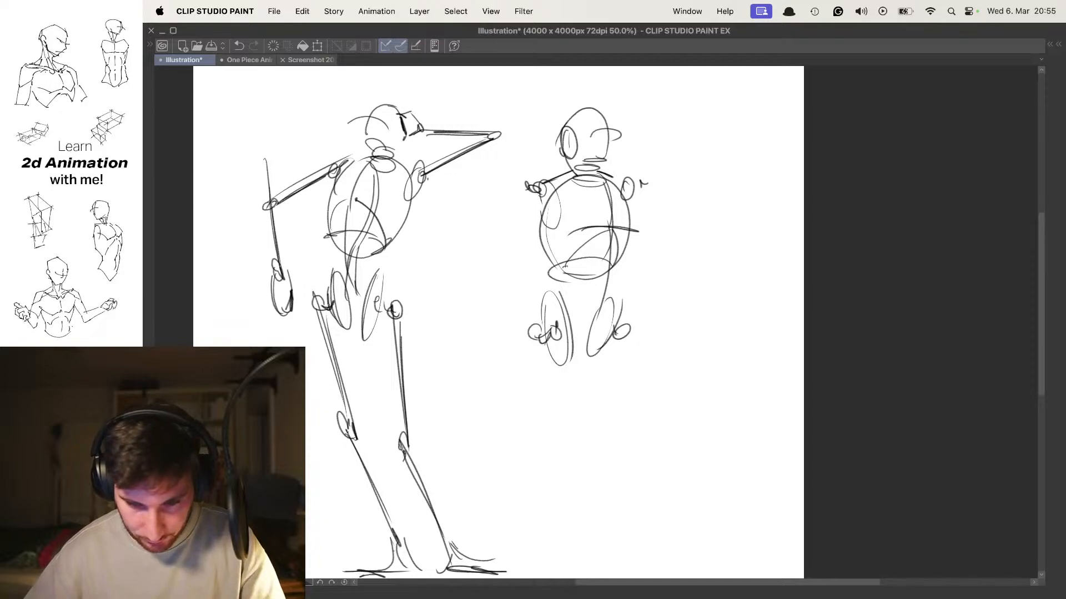
left_click_drag(540, 177, 477, 271)
left_click_drag(541, 182, 481, 270)
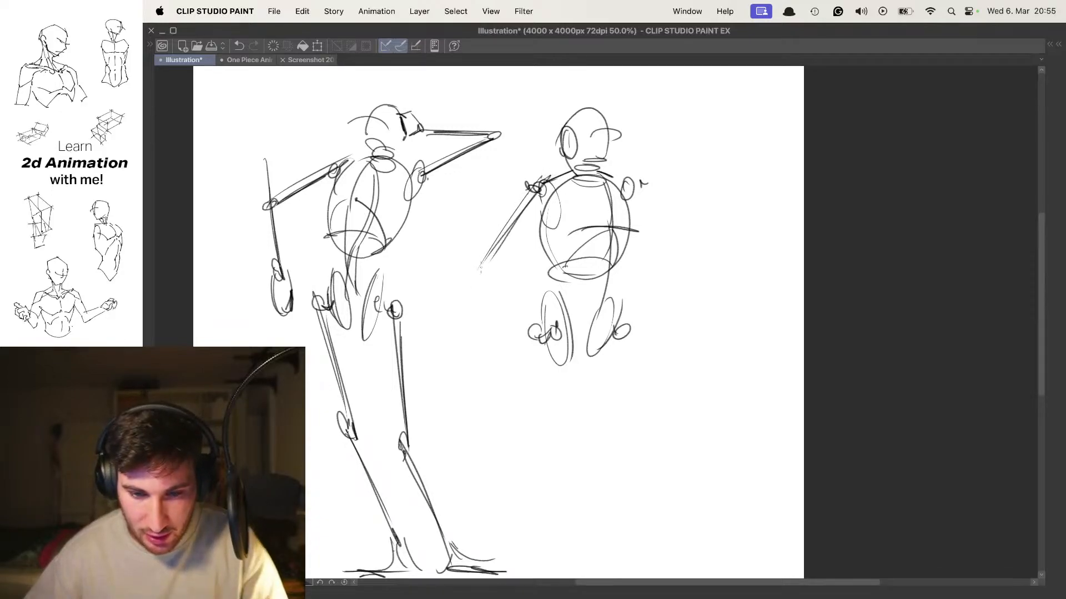
left_click_drag(554, 211, 522, 232)
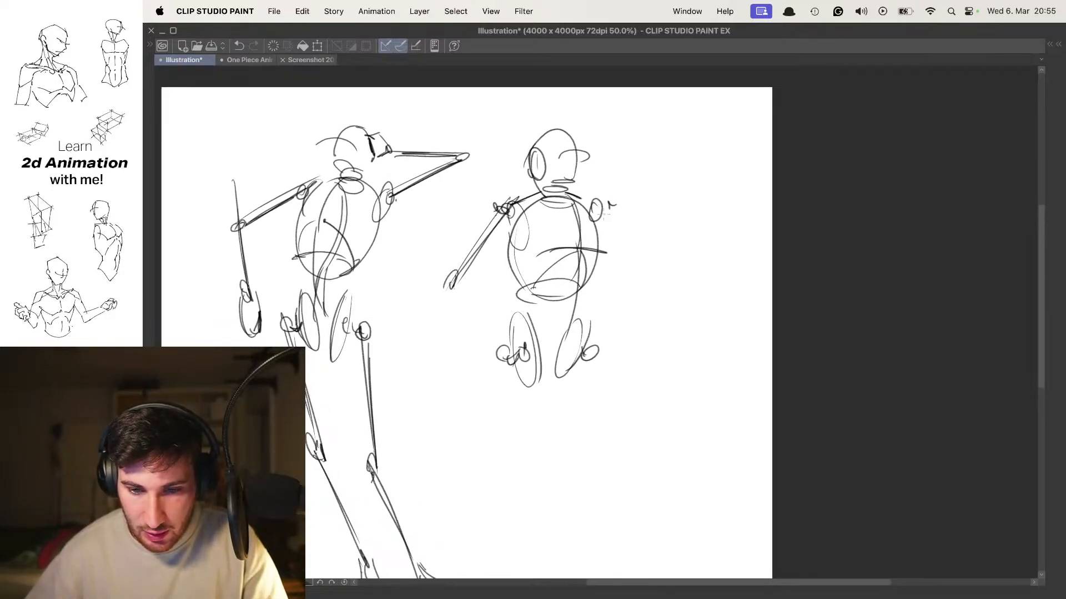
mouse_move(606, 208)
left_mouse_down()
mouse_move(639, 287)
mouse_move(617, 240)
left_mouse_up()
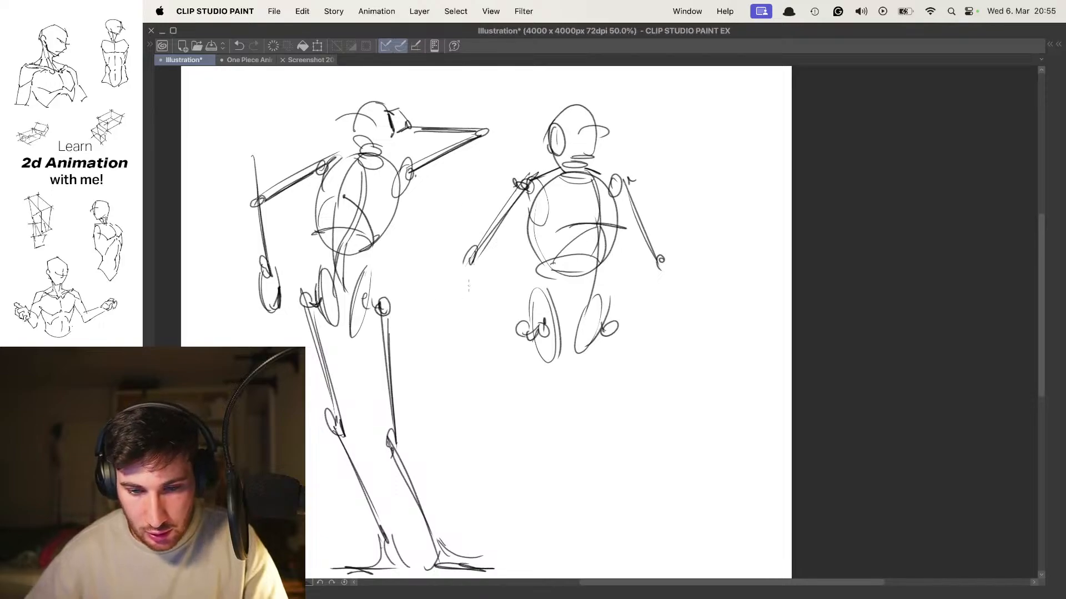
Draw the second mannequin's forearms down from the elbows with wrist joints and simple hands
left_click_drag(465, 219, 487, 324)
left_click_drag(470, 239, 491, 333)
left_click_drag(463, 245, 484, 329)
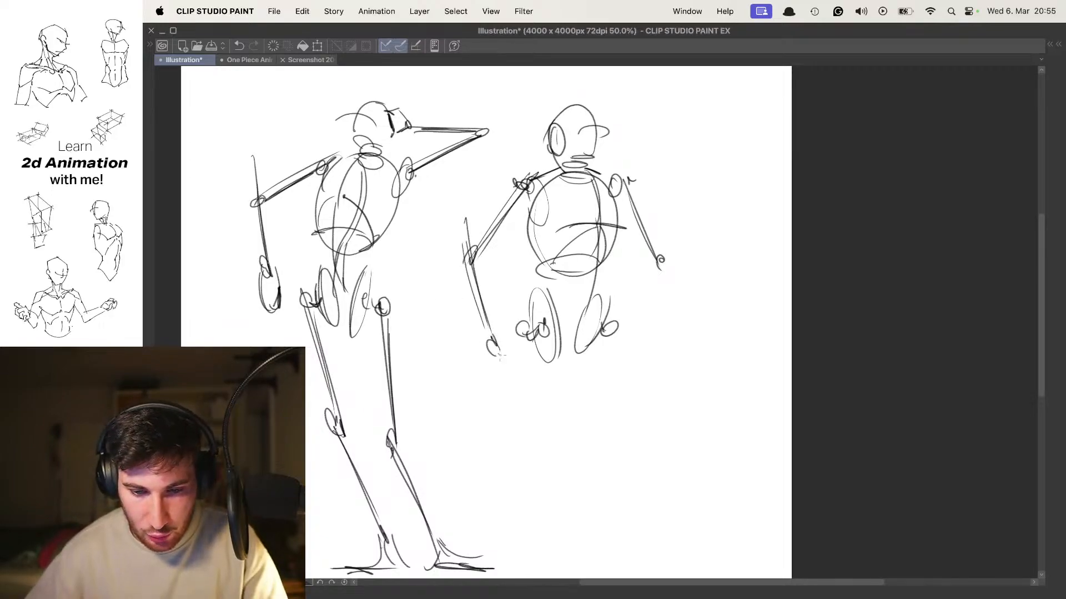
mouse_move(523, 363)
left_mouse_down()
mouse_move(523, 328)
mouse_move(533, 368)
left_mouse_up()
left_click_drag(672, 241, 658, 334)
mouse_move(662, 314)
left_mouse_down()
mouse_move(639, 357)
mouse_move(649, 344)
left_mouse_up()
mouse_move(613, 343)
left_mouse_down()
mouse_move(639, 262)
mouse_move(636, 295)
left_mouse_up()
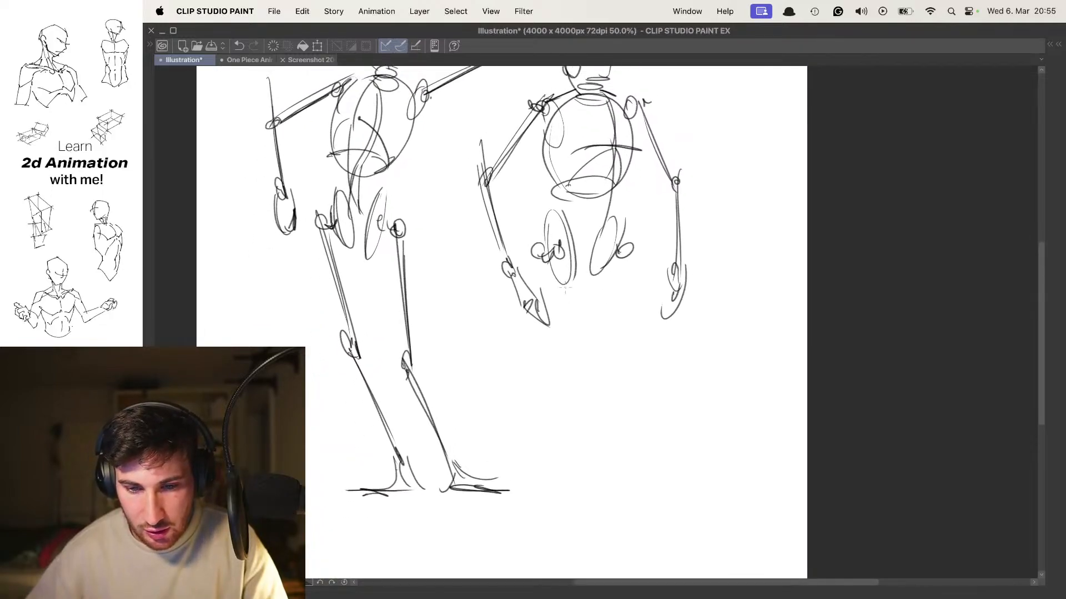
Draw the second mannequin's thighs angling inward and down from the hip joints, ending in small oval knee joints
left_click_drag(535, 236, 587, 382)
left_click_drag(541, 274, 582, 403)
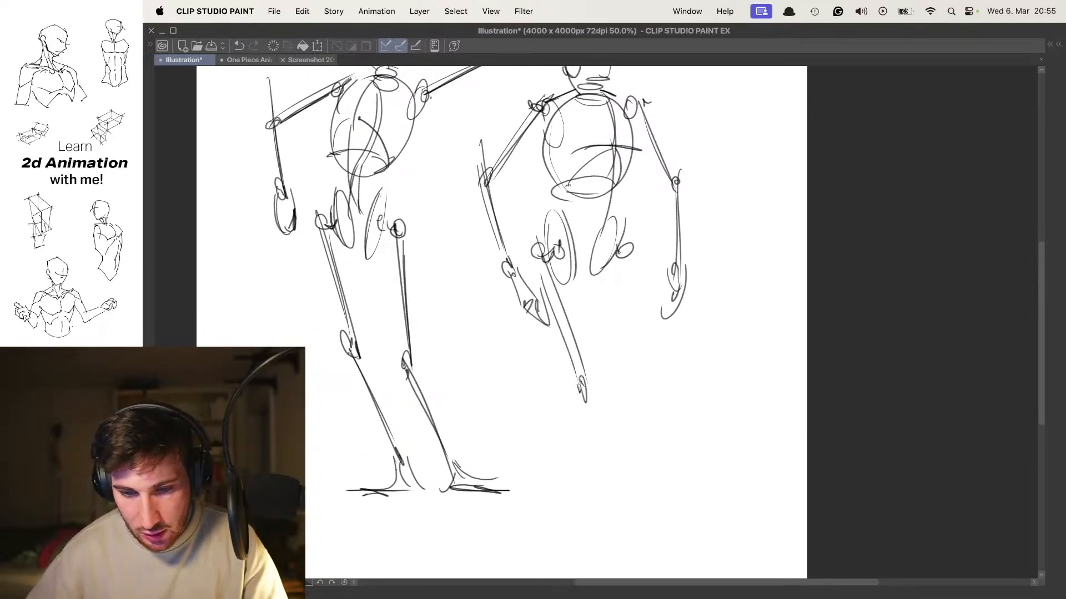
left_click_drag(633, 313, 633, 282)
left_click_drag(632, 200, 602, 353)
left_click_drag(621, 222, 599, 346)
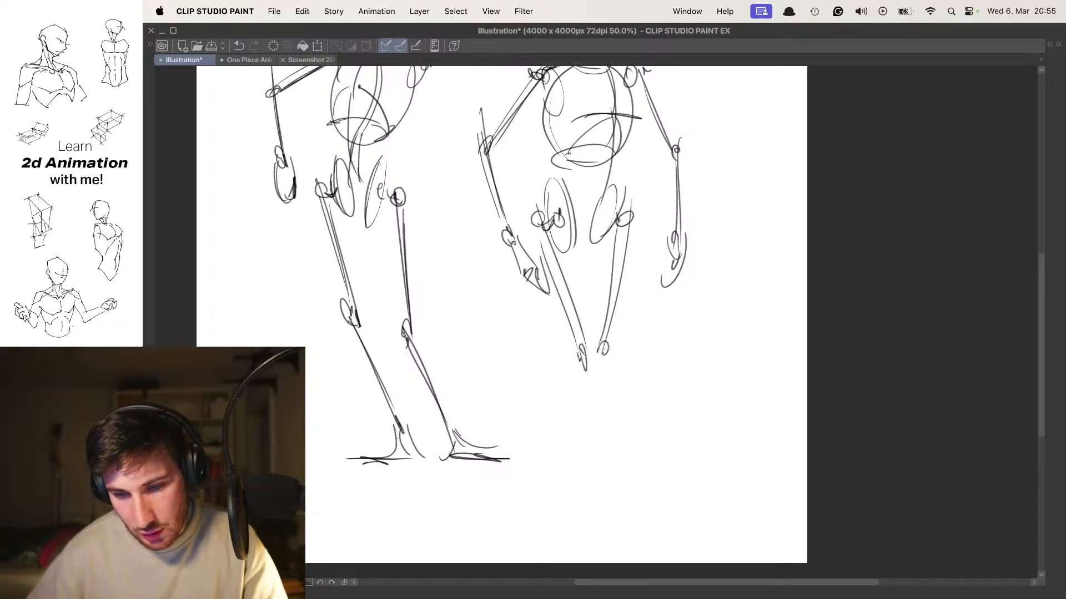
Draw the second mannequin's lower legs down from the knees so that the shins cross each other
mouse_move(610, 201)
left_mouse_down()
mouse_move(604, 307)
mouse_move(629, 88)
mouse_move(550, 375)
left_mouse_up()
left_click_drag(581, 228, 549, 366)
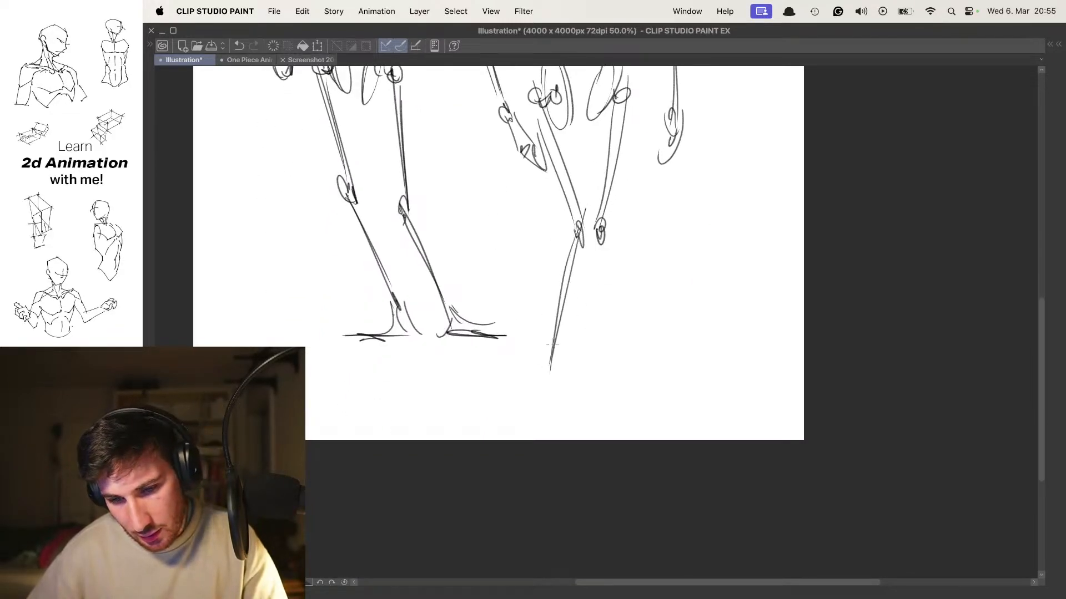
left_click_drag(612, 225, 604, 250)
mouse_move(605, 247)
left_mouse_down()
mouse_move(526, 330)
mouse_move(534, 320)
left_mouse_up()
Draw the second mannequin's feet at the ends of the crossed shins, each with a flat sole line
mouse_move(549, 350)
left_mouse_down()
mouse_move(544, 365)
mouse_move(603, 378)
left_mouse_up()
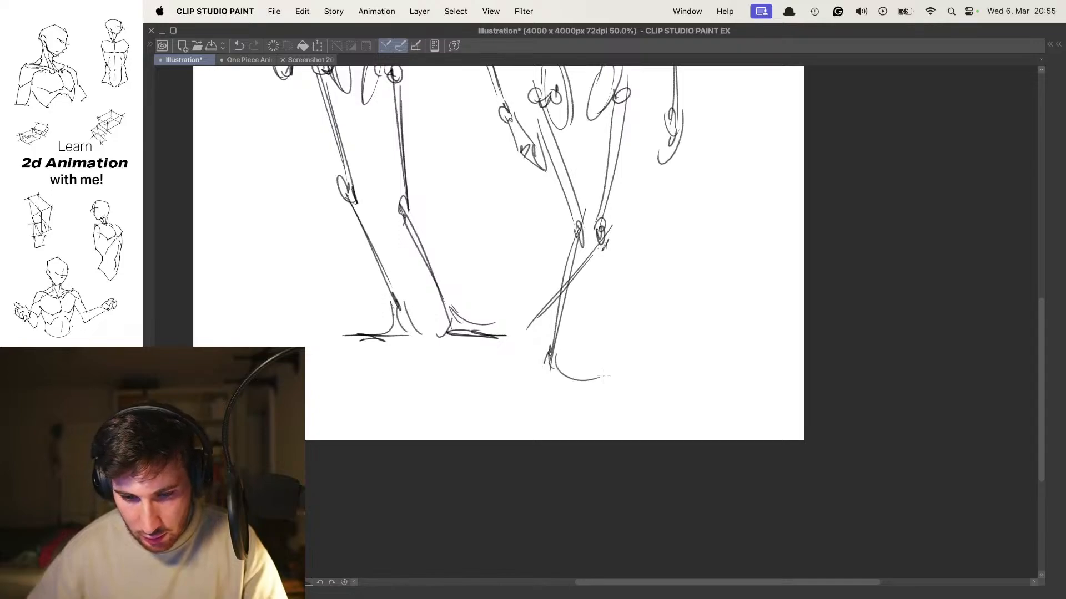
left_click_drag(530, 383, 601, 389)
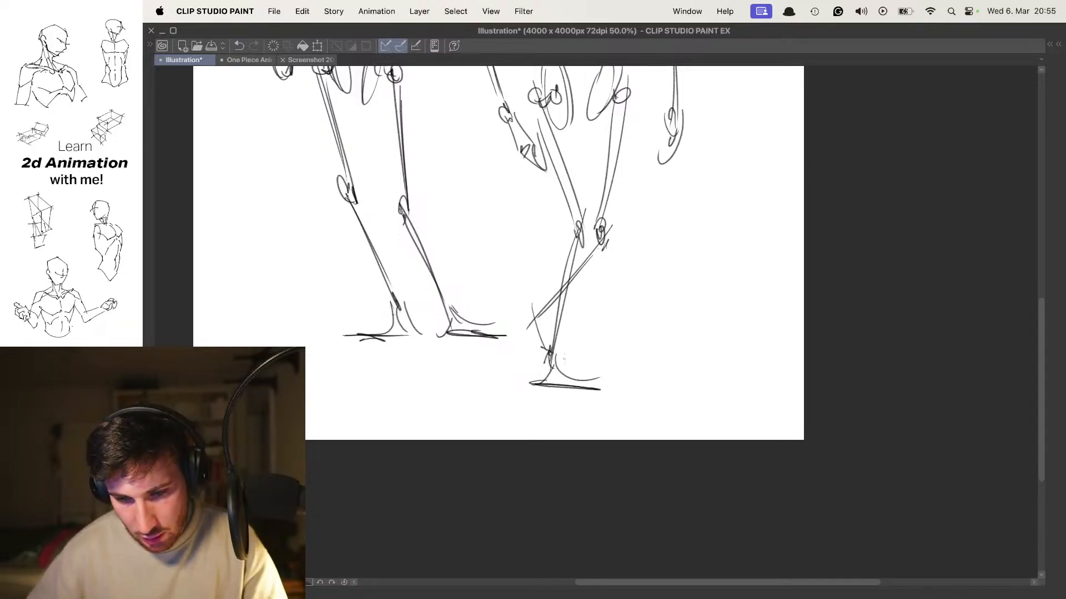
left_click_drag(524, 357, 566, 358)
left_click_drag(530, 356, 571, 357)
Add a curved vertical contour line to the second mannequin's ribcage and a short arc joining the two pelvis ovals
left_click_drag(611, 144, 615, 254)
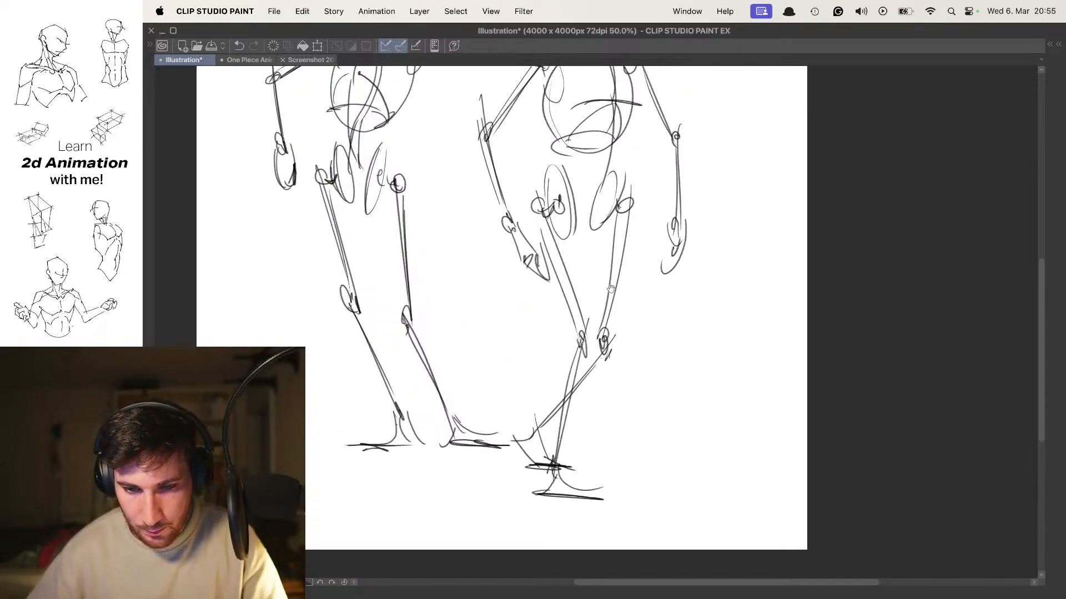
scroll(615, 253, "down", 4)
scroll(617, 250, "up", 3)
left_click_drag(621, 176, 621, 256)
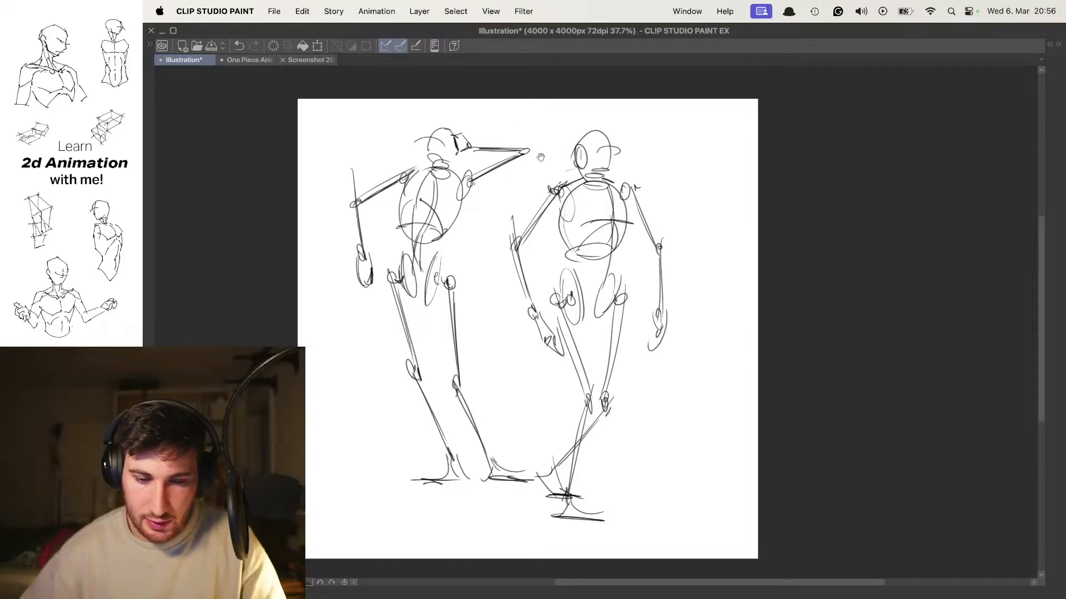
scroll(600, 260, "up", 2)
mouse_move(585, 150)
left_mouse_down()
mouse_move(575, 269)
mouse_move(583, 302)
mouse_move(608, 312)
left_mouse_up()
scroll(605, 294, "down", 4)
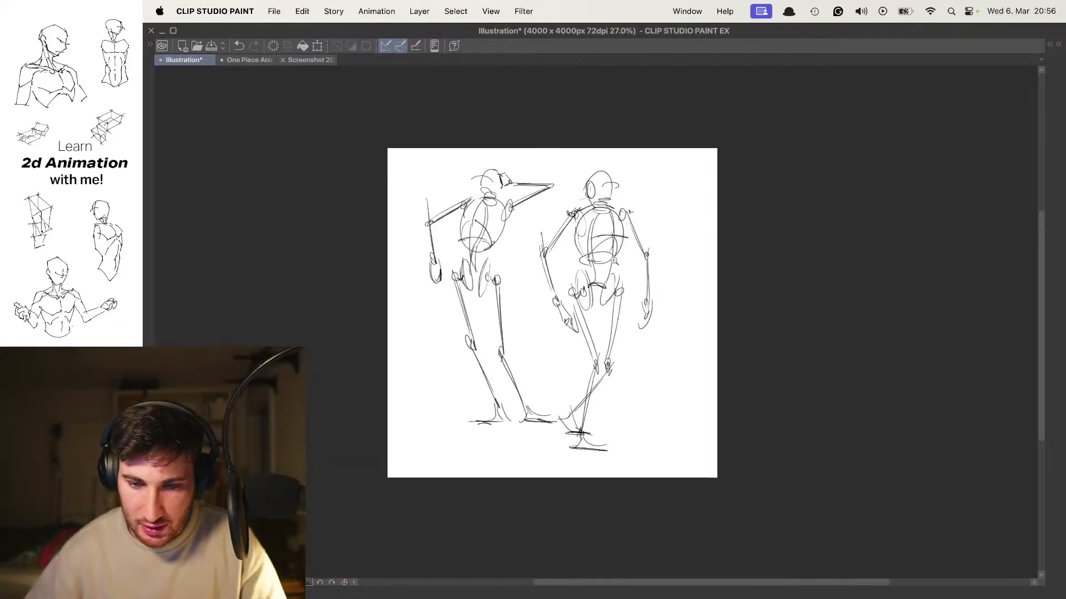
scroll(620, 233, "up", 3)
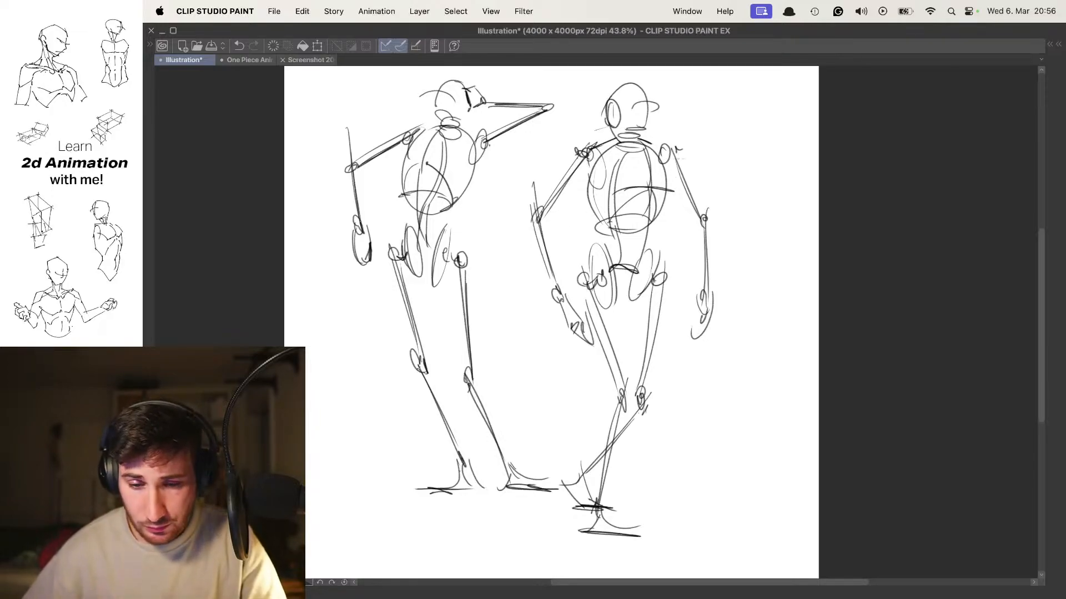
Hide Layer 11, which holds the two mannequins, to work on a blank canvas
key("Tab")
scroll(644, 228, "down", 3)
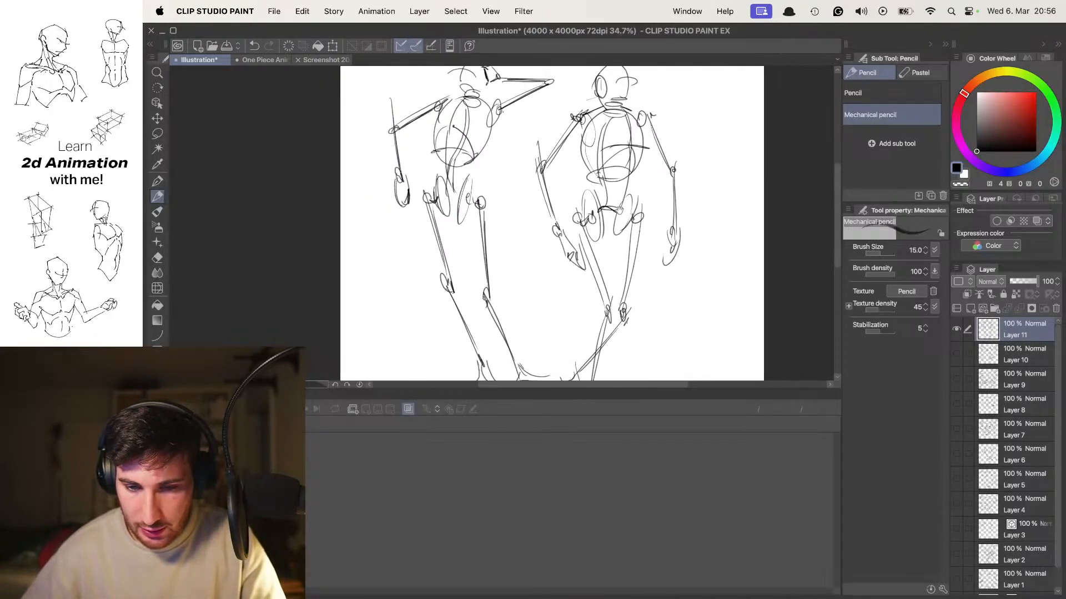
key("Tab")
key("Tab")
key("Tab")
left_click_drag(729, 221, 679, 205)
key("Tab")
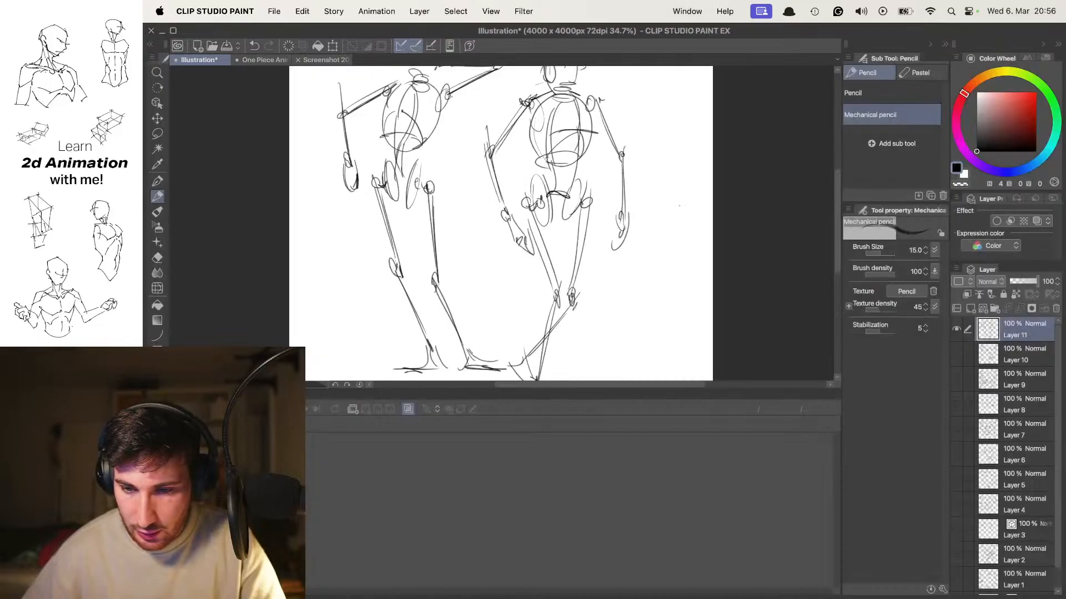
left_click(956, 331)
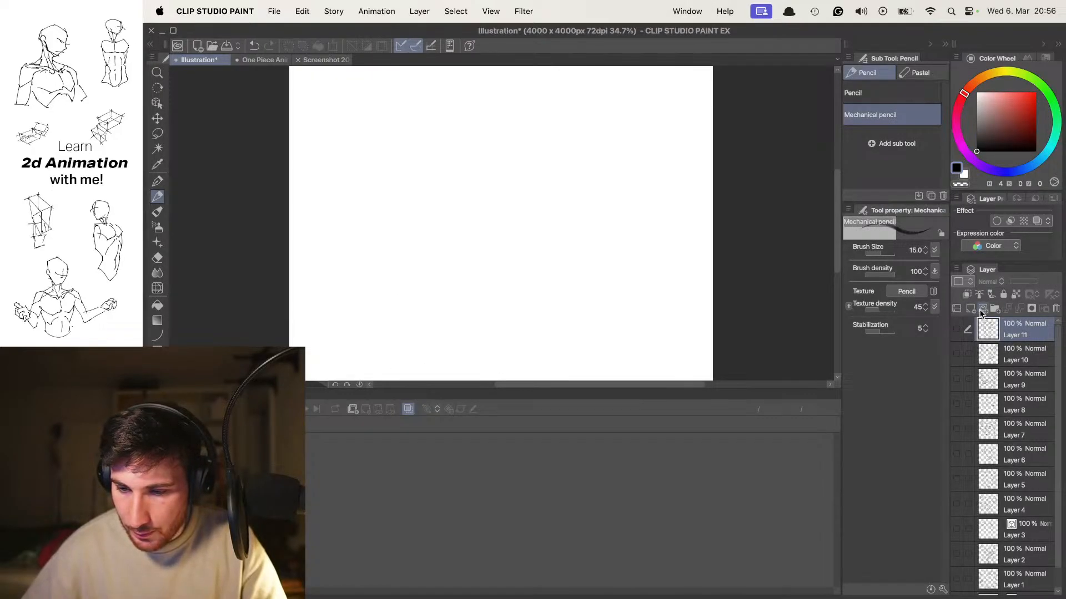
key("Tab")
left_click_drag(556, 153, 589, 153)
mouse_move(550, 130)
left_mouse_down()
mouse_move(561, 172)
mouse_move(523, 138)
mouse_move(488, 186)
mouse_move(555, 142)
left_mouse_up()
key("super+z")
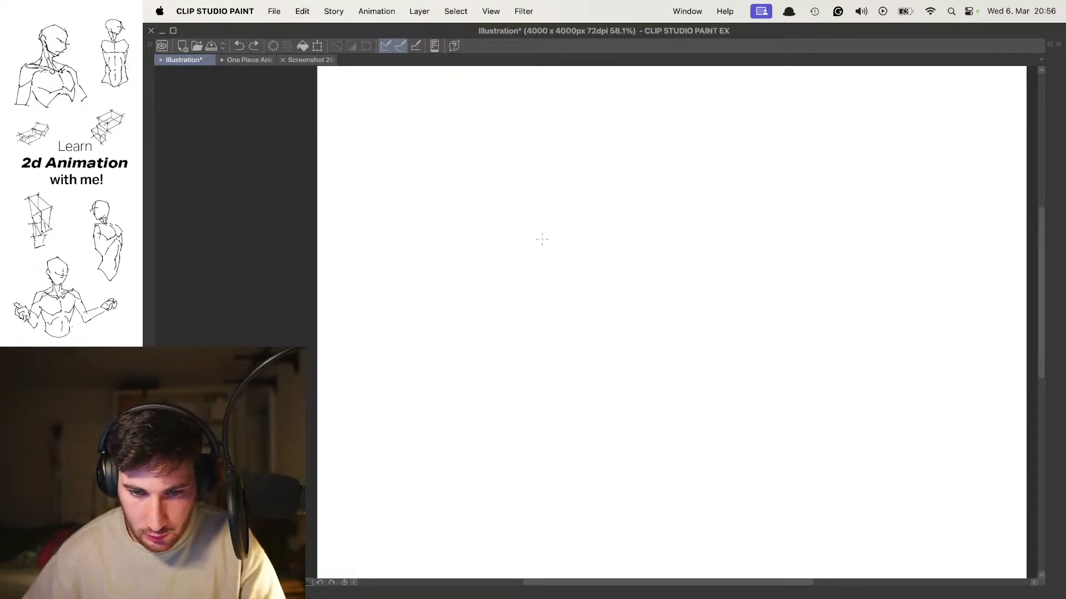
mouse_move(538, 179)
left_mouse_down()
mouse_move(547, 174)
mouse_move(520, 186)
mouse_move(560, 162)
left_mouse_up()
key("super+z")
key("super+z")
key("super+z")
left_click_drag(487, 189, 553, 230)
left_click_drag(552, 226, 559, 220)
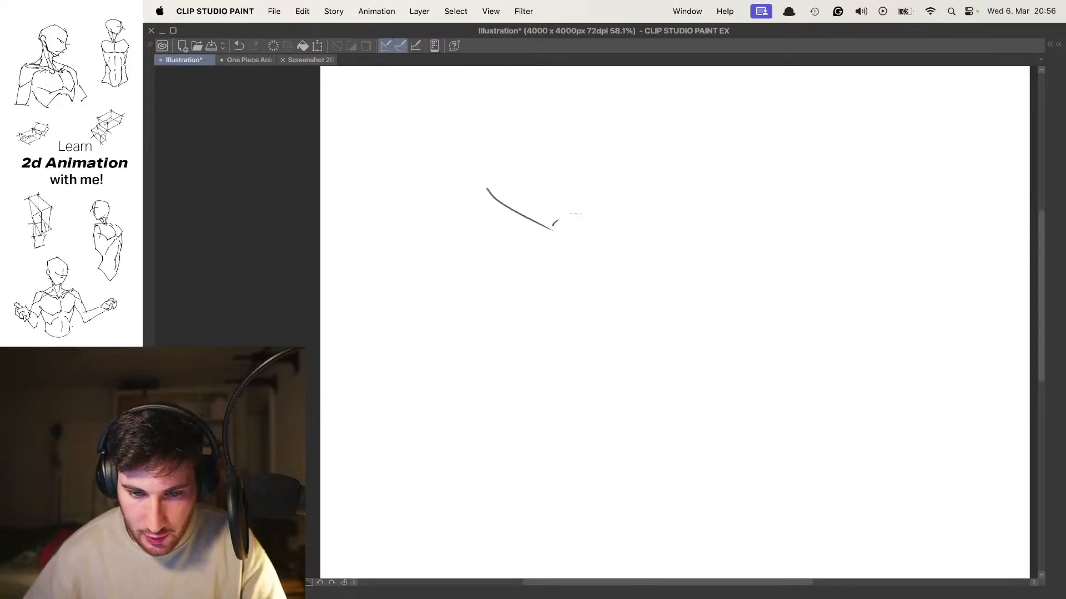
key("super+z")
Draw the visible edges of a tall perspective box seen from above as the third mannequin's ribcage block
left_click_drag(470, 190, 535, 225)
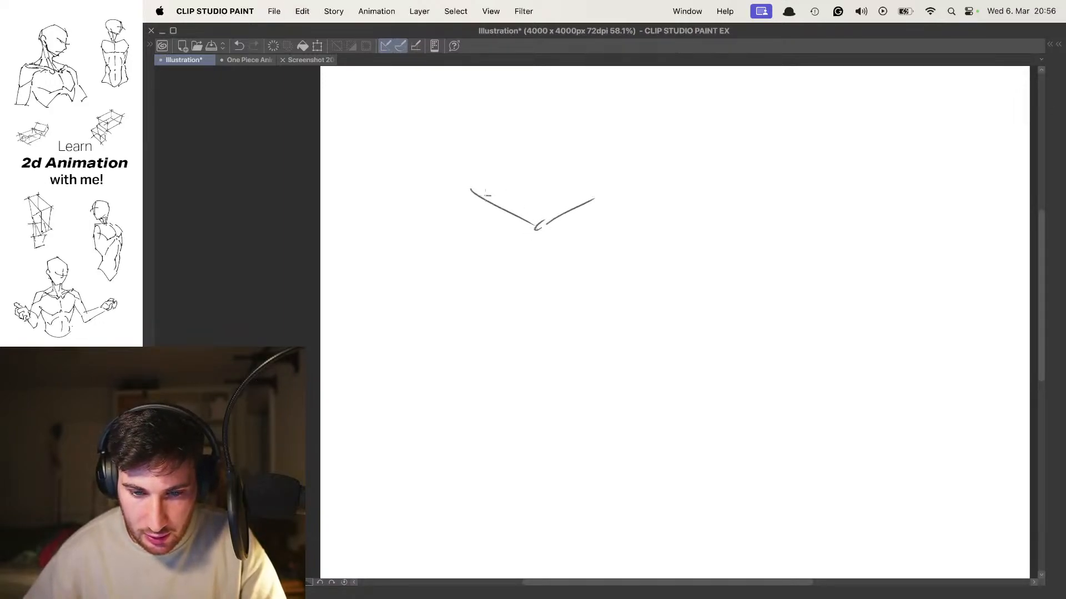
mouse_move(468, 189)
left_mouse_down()
mouse_move(507, 173)
mouse_move(588, 207)
left_mouse_up()
key("super+z")
key("super+z")
mouse_move(507, 171)
left_mouse_down()
mouse_move(581, 201)
mouse_move(542, 312)
left_mouse_up()
mouse_move(470, 182)
left_mouse_down()
mouse_move(489, 274)
mouse_move(545, 317)
left_mouse_up()
left_click_drag(575, 211, 574, 295)
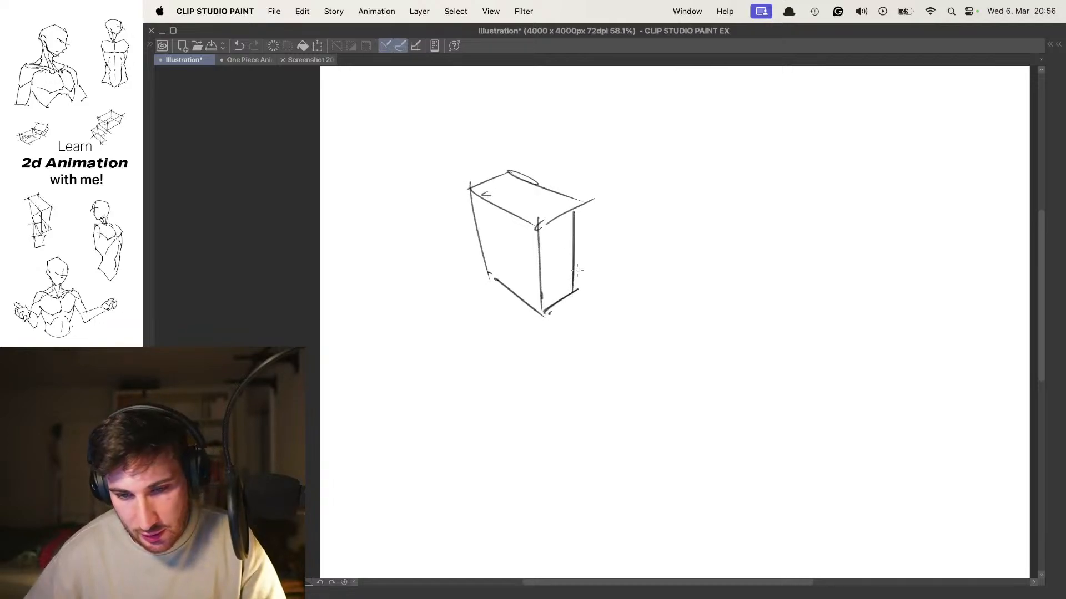
Draw the ribcage box's hidden back vertical and base edges through its faces
scroll(533, 250, "down", 2)
left_click_drag(536, 190, 536, 216)
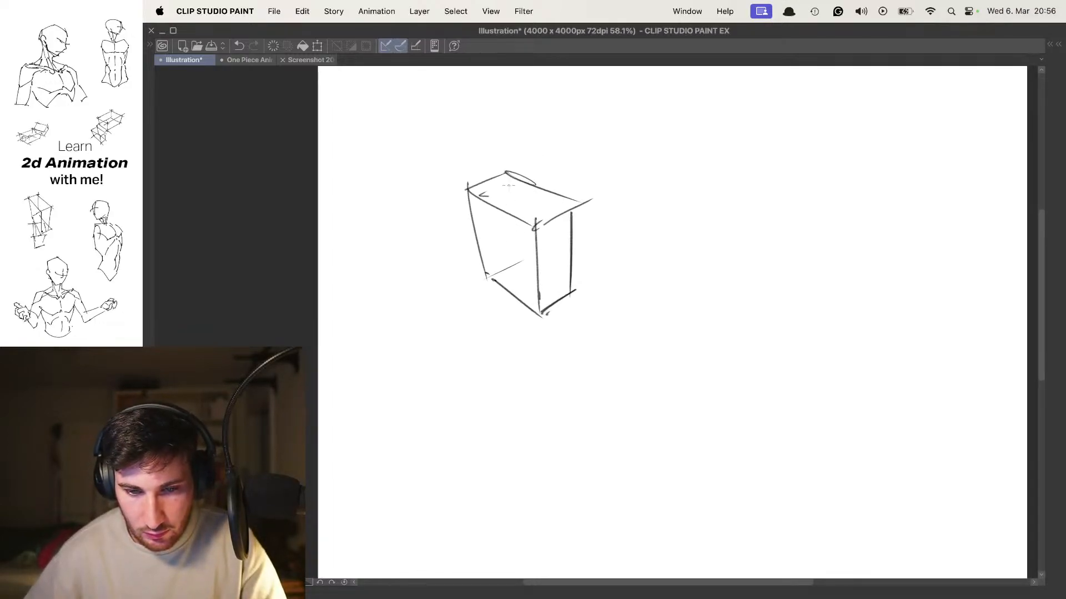
mouse_move(509, 160)
left_mouse_down()
mouse_move(521, 261)
mouse_move(523, 207)
left_mouse_up()
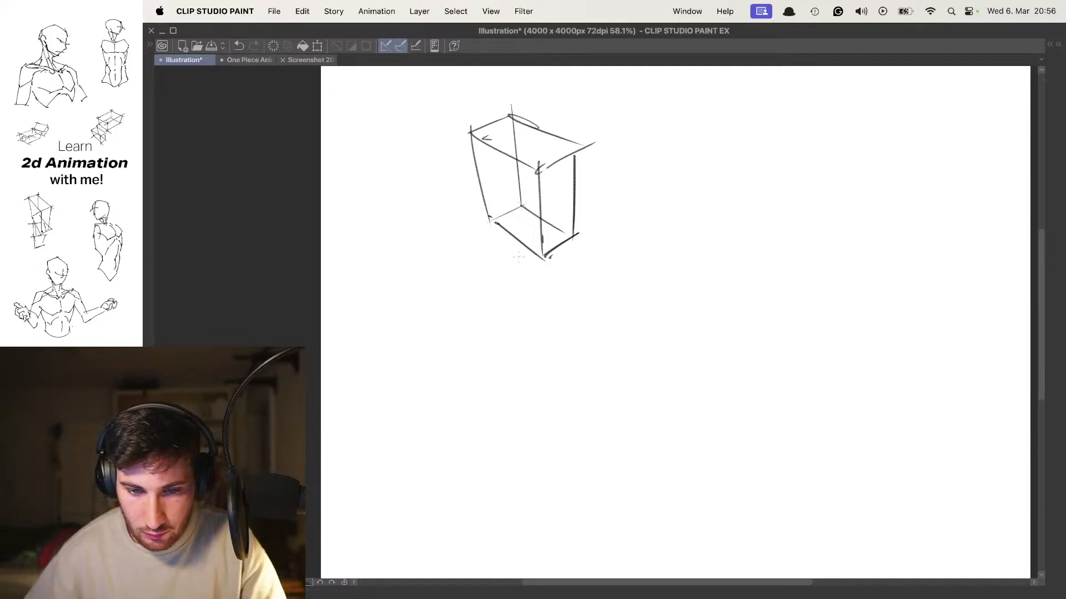
Sketch an oval ribcage inside the perspective box with a small tilted ellipse at its top for the neck opening
scroll(511, 208, "up", 3)
left_click_drag(510, 199, 484, 244)
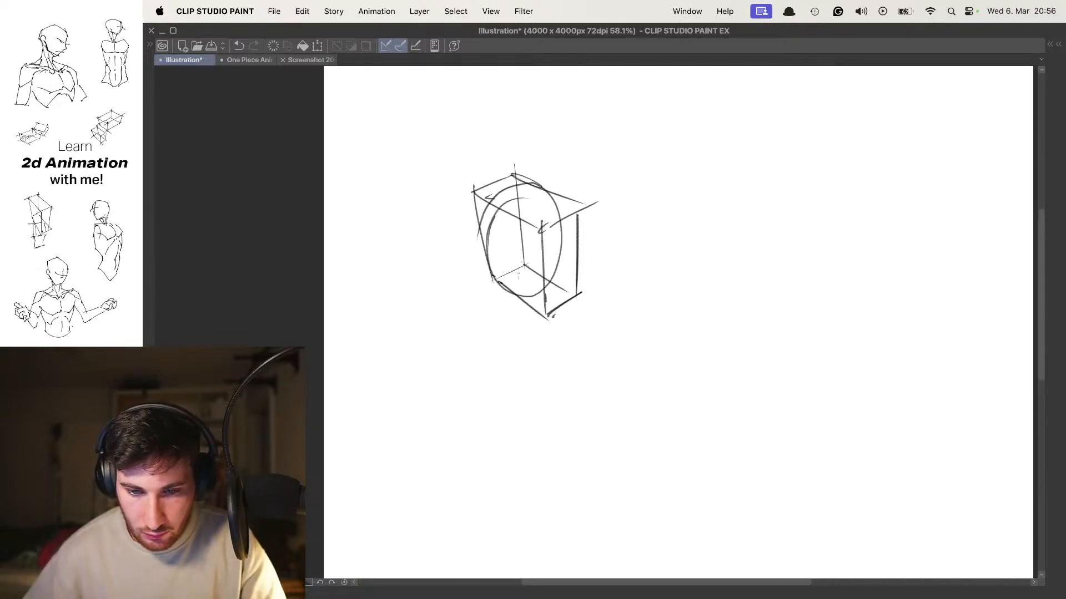
key("super+z")
mouse_move(505, 206)
left_mouse_down()
mouse_move(574, 227)
mouse_move(497, 233)
mouse_move(493, 253)
left_mouse_up()
key("super+z")
mouse_move(516, 200)
left_mouse_down()
mouse_move(531, 196)
mouse_move(523, 127)
mouse_move(522, 175)
left_mouse_up()
key("super+z")
key("super+z")
key("super+z")
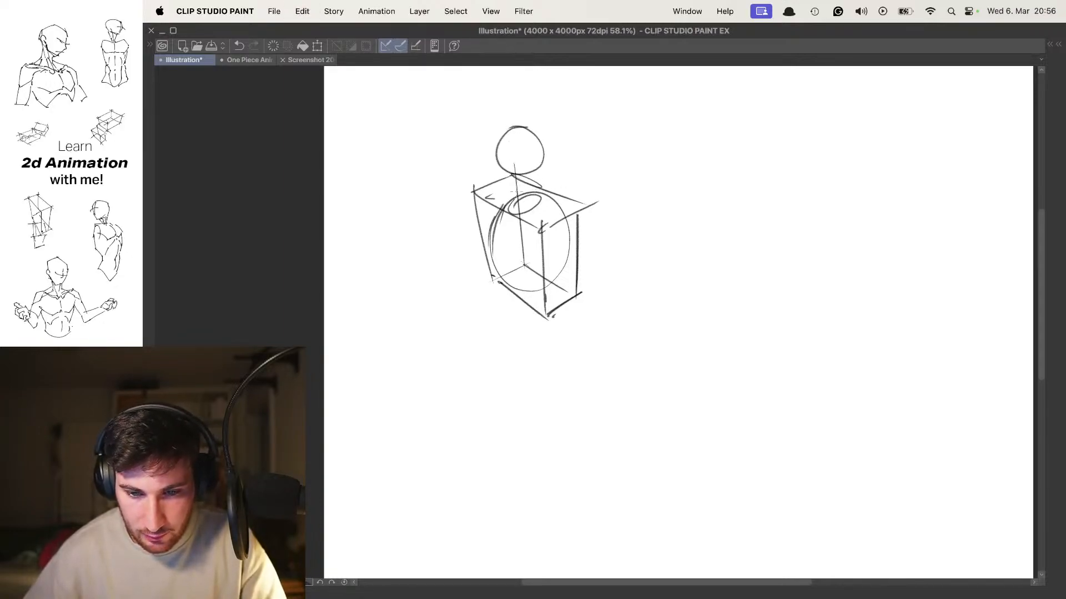
Draw a short neck above the ribcage and a round head with a curved face guide line
mouse_move(509, 195)
left_mouse_down()
mouse_move(520, 176)
mouse_move(516, 188)
left_mouse_up()
key("super+z")
key("super+z")
left_click_drag(505, 191, 507, 203)
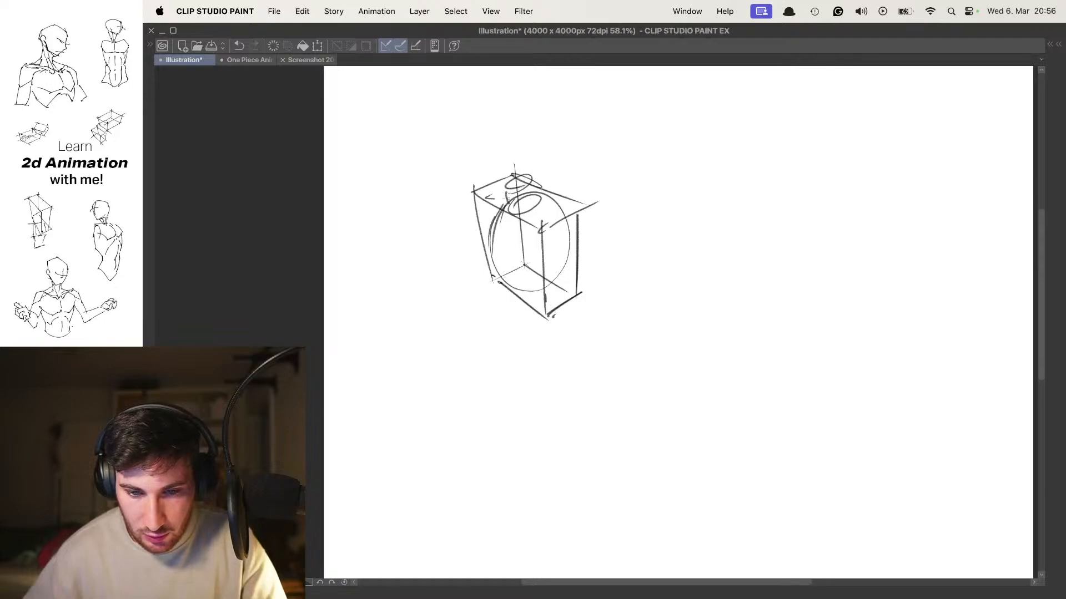
left_click_drag(489, 145, 527, 162)
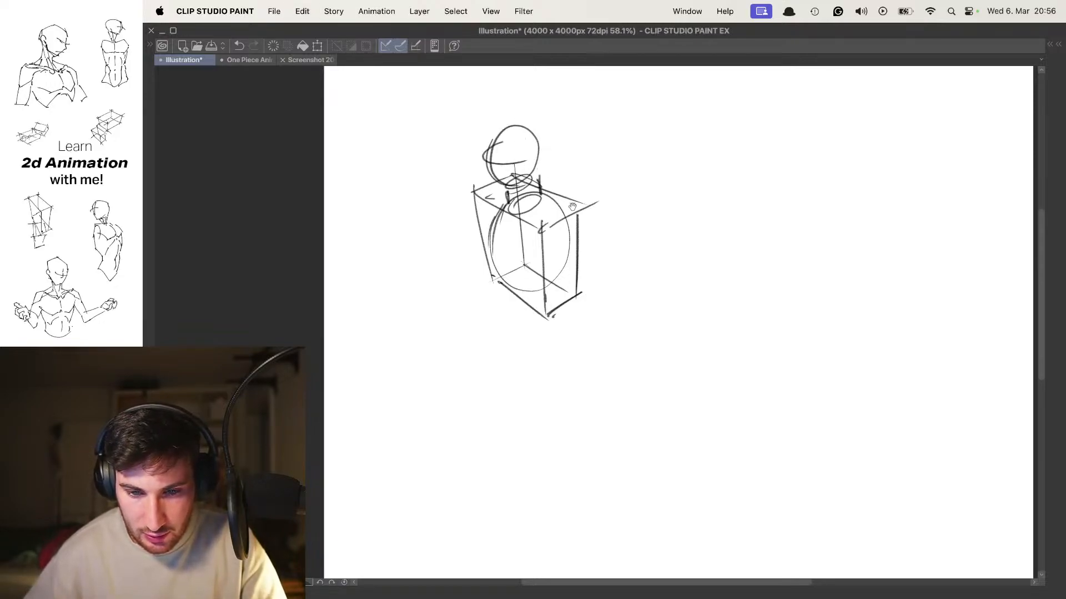
Add shoulder joints to the third mannequin's ribcage and draw a shorter perspective box below it for the pelvis
mouse_move(572, 206)
left_mouse_down()
mouse_move(576, 169)
mouse_move(582, 183)
left_mouse_up()
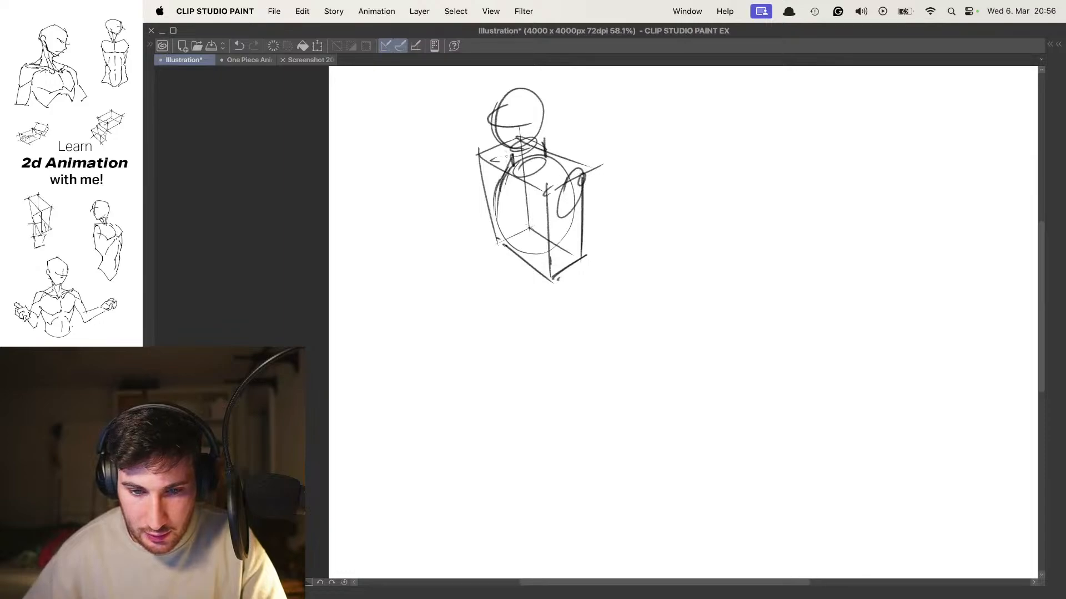
mouse_move(509, 175)
left_mouse_down()
mouse_move(500, 243)
mouse_move(537, 259)
mouse_move(545, 304)
mouse_move(581, 279)
mouse_move(543, 343)
left_mouse_up()
mouse_move(492, 257)
left_mouse_down()
mouse_move(499, 304)
mouse_move(545, 358)
mouse_move(580, 336)
left_mouse_up()
left_click_drag(580, 281, 577, 344)
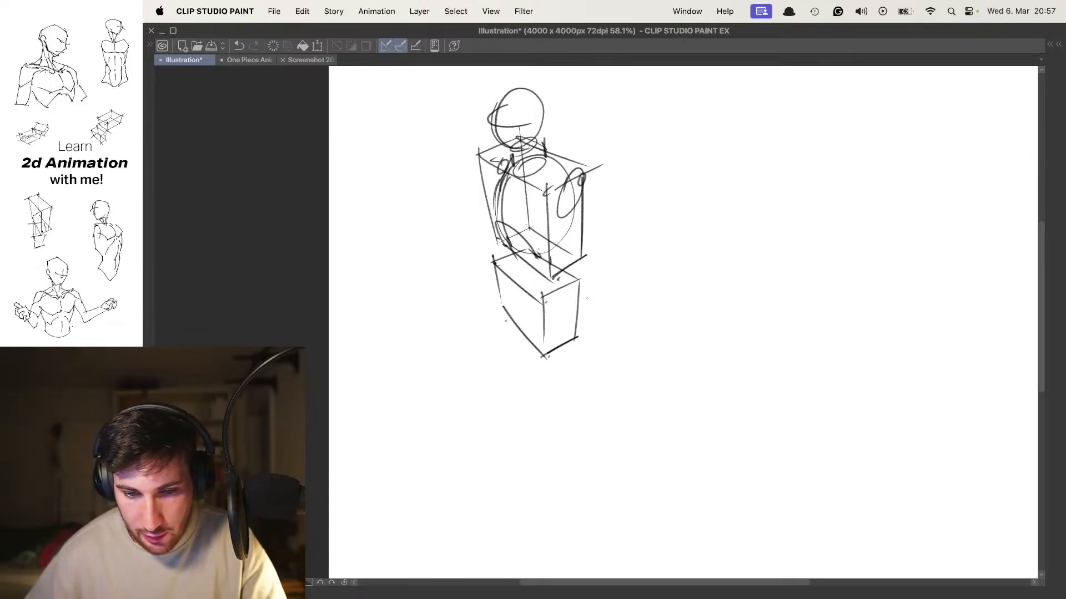
Draw pelvis ovals on both side faces of the lower box and add a small round hip joint to the near one
left_click_drag(580, 285, 577, 293)
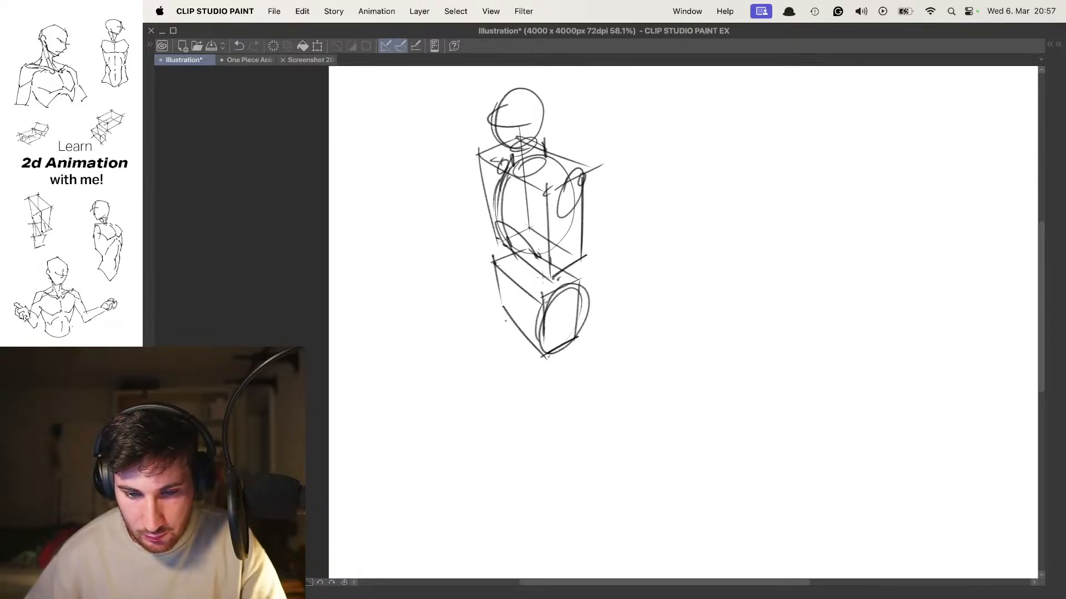
left_click_drag(537, 253, 512, 310)
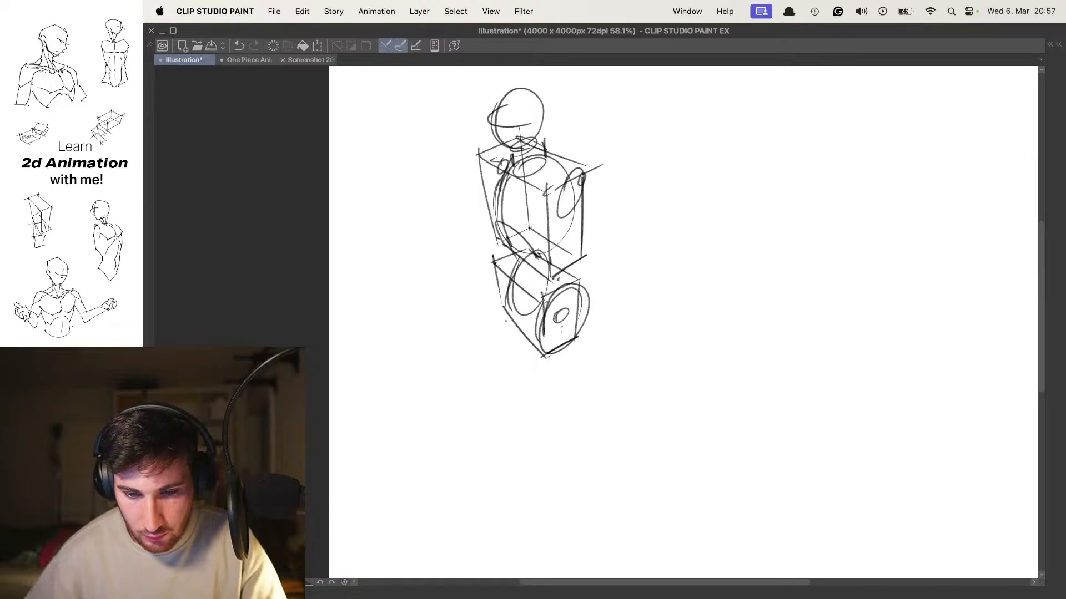
scroll(567, 268, "down", 3)
scroll(567, 268, "up", 1)
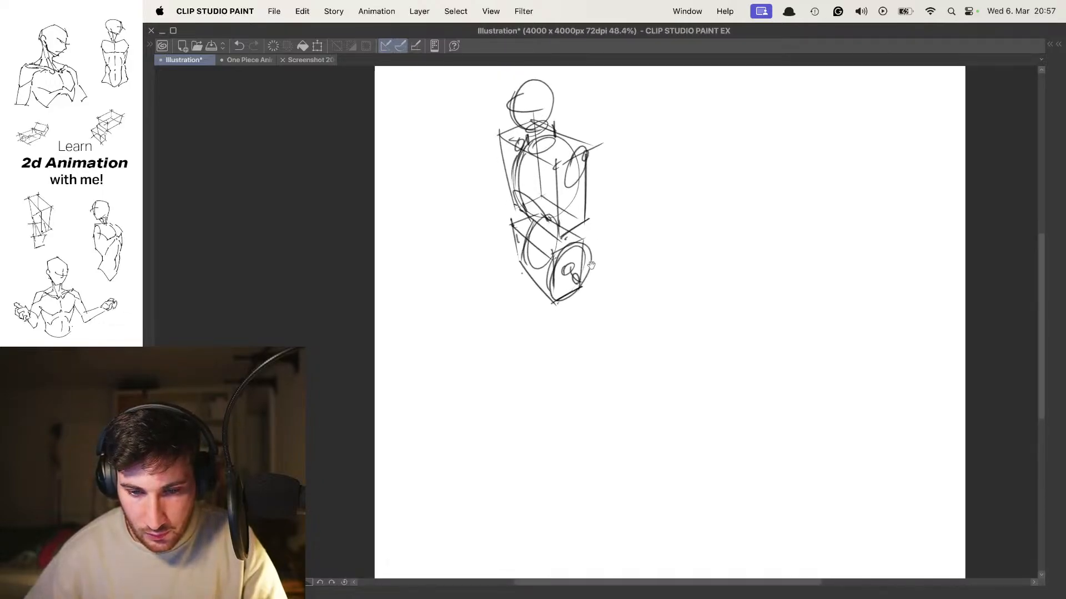
Draw the third mannequin's two thighs straight down from the pelvis, ending in small knee joints
mouse_move(566, 268)
left_mouse_down()
mouse_move(567, 257)
mouse_move(578, 388)
left_mouse_up()
left_click_drag(577, 261, 573, 383)
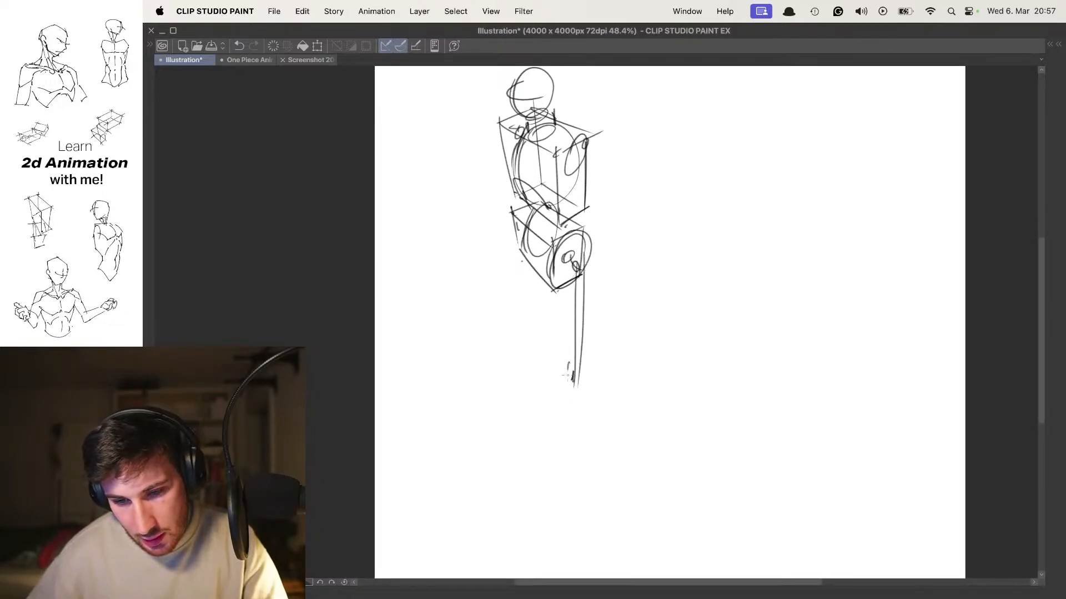
left_click_drag(525, 247, 542, 341)
mouse_move(530, 250)
left_mouse_down()
mouse_move(536, 347)
mouse_move(535, 336)
left_mouse_up()
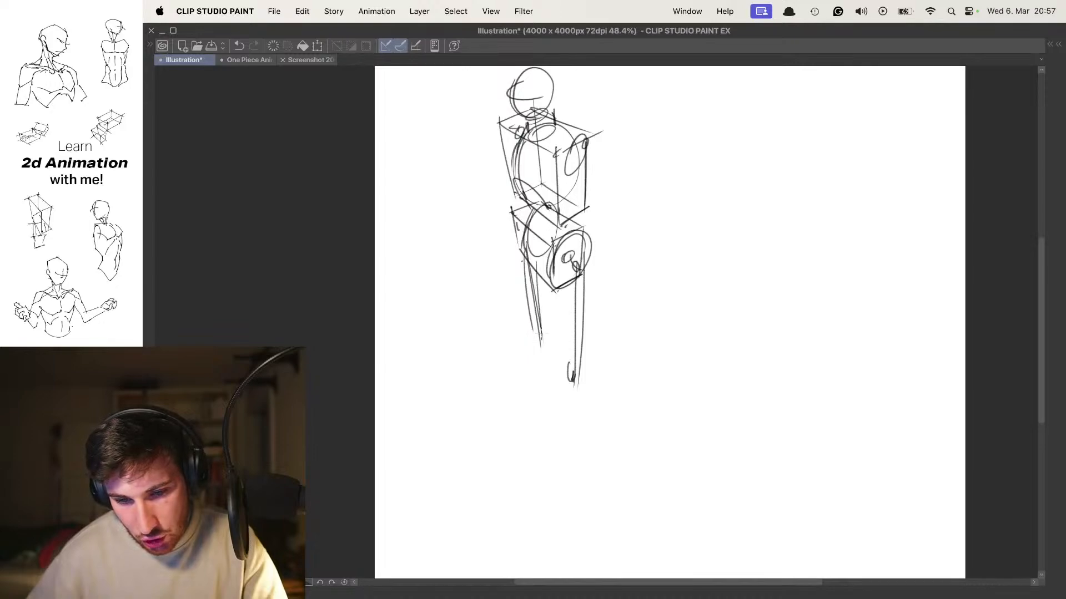
mouse_move(577, 383)
left_mouse_down()
mouse_move(573, 284)
mouse_move(594, 363)
left_mouse_up()
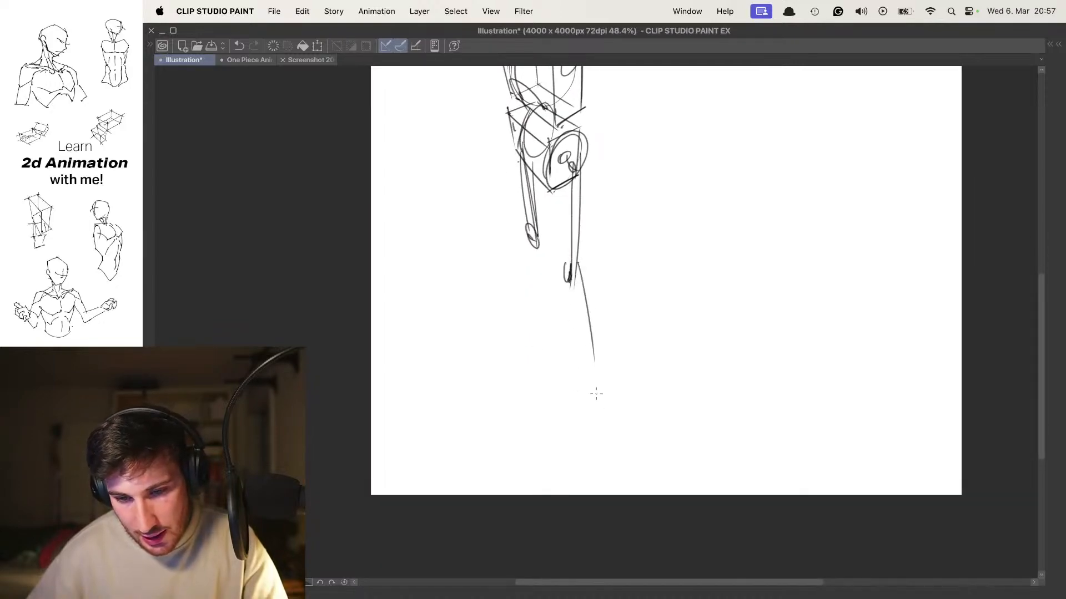
Draw the near lower leg down from the marked knee and add a foot with a slanted sole line
left_click_drag(573, 286, 595, 391)
key("super+z")
left_click_drag(568, 281, 581, 363)
left_click_drag(572, 272, 591, 383)
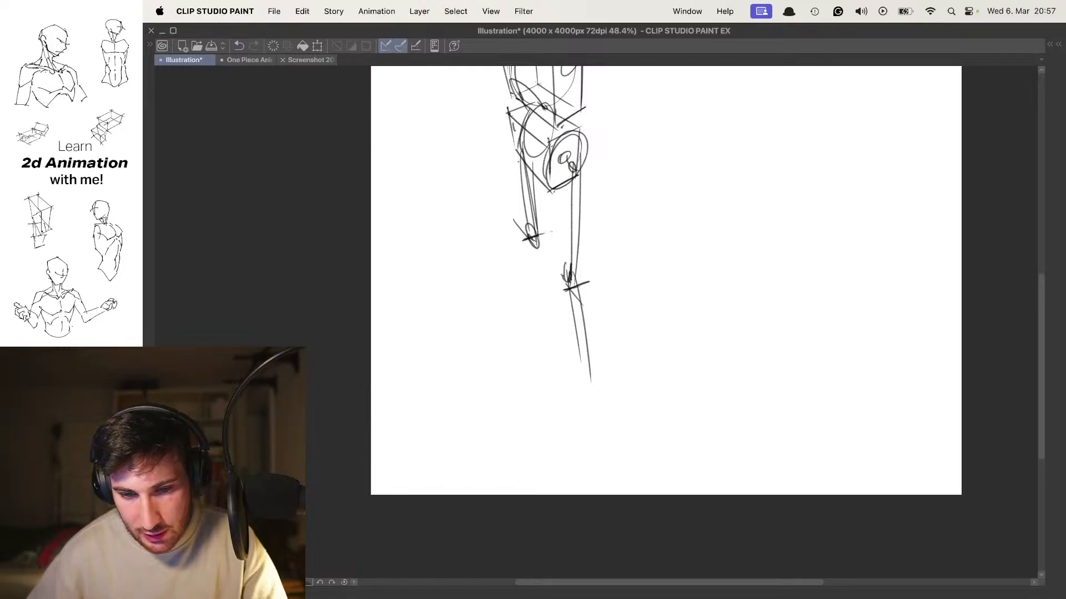
left_click_drag(577, 303, 588, 387)
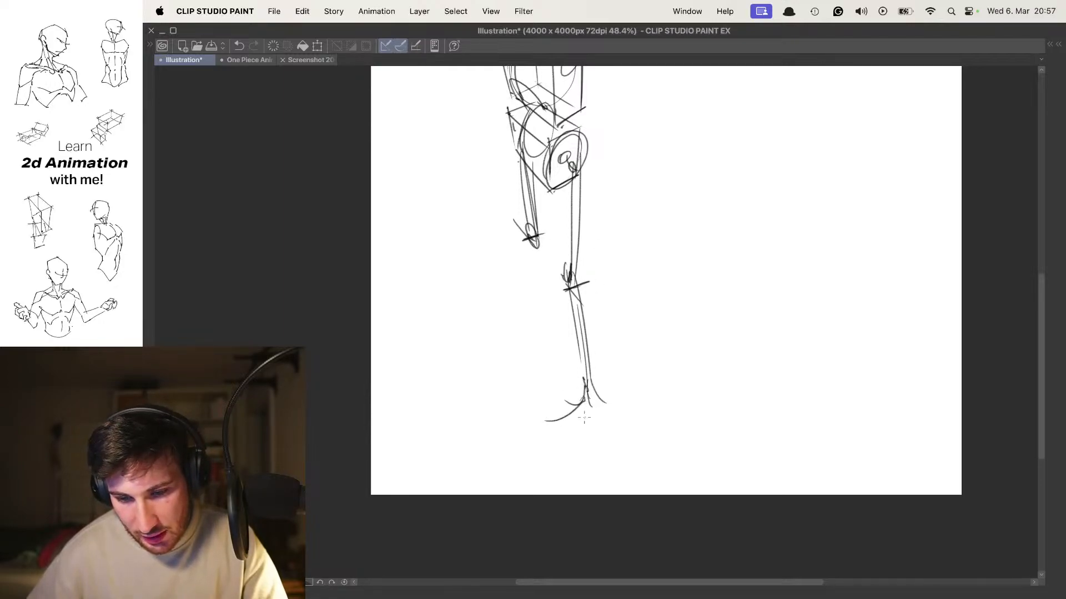
left_click_drag(610, 409, 554, 436)
left_click_drag(565, 426, 604, 407)
Draw the far lower leg slanting down from its knee and add a foot with a heavy sole line
left_click_drag(566, 311, 588, 360)
mouse_move(549, 286)
left_mouse_down()
mouse_move(581, 382)
mouse_move(515, 412)
left_mouse_up()
left_click_drag(577, 374, 597, 407)
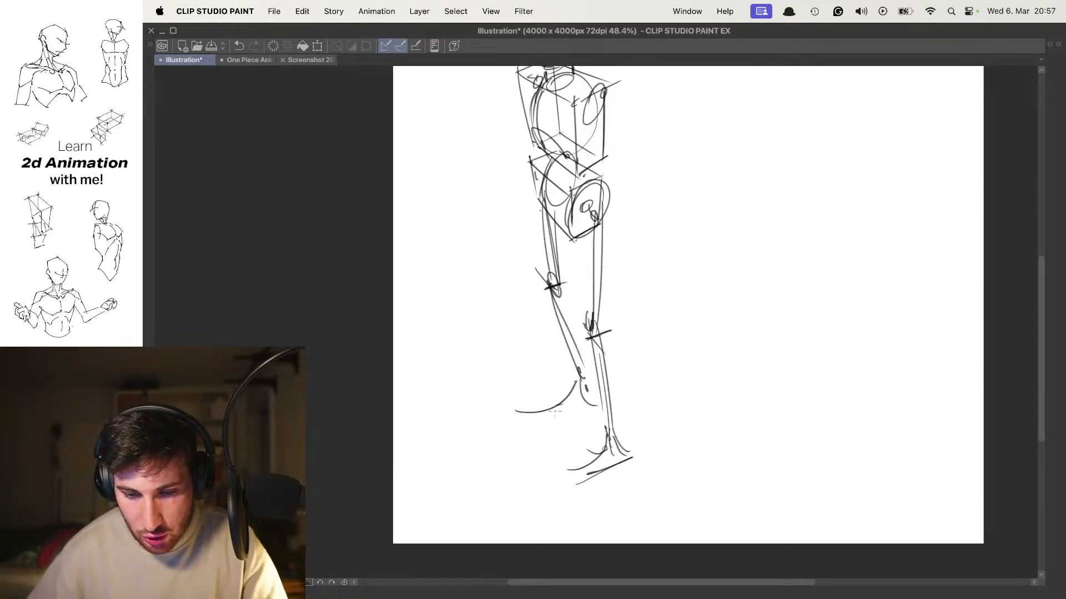
left_click_drag(532, 419, 586, 402)
left_click_drag(537, 414, 597, 399)
Draw a four-sided ground plane in perspective around the third mannequin's feet
left_click_drag(596, 246, 603, 211)
mouse_move(542, 309)
left_mouse_down()
mouse_move(548, 345)
mouse_move(527, 383)
mouse_move(554, 461)
left_mouse_up()
key("super+z")
mouse_move(574, 461)
left_mouse_down()
mouse_move(559, 414)
mouse_move(621, 405)
mouse_move(544, 420)
left_mouse_up()
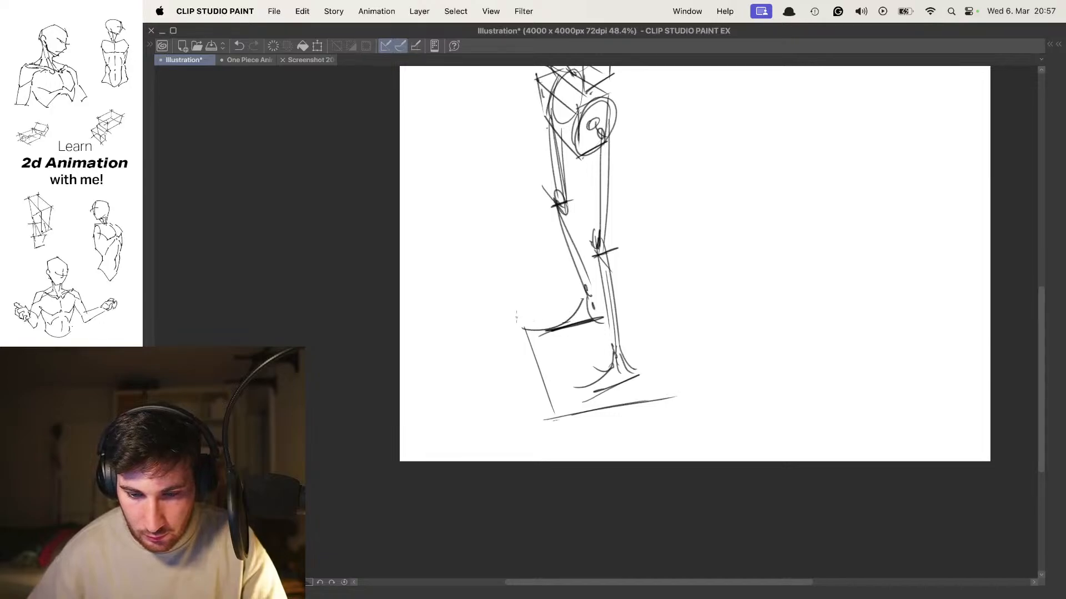
mouse_move(619, 304)
left_mouse_down()
mouse_move(502, 325)
mouse_move(658, 385)
left_mouse_up()
Draw the third mannequin's near upper arm slanting down and outward from the shoulder joint
mouse_move(608, 74)
left_mouse_down()
mouse_move(631, 188)
mouse_move(576, 235)
left_mouse_up()
mouse_move(580, 166)
left_mouse_down()
mouse_move(618, 249)
mouse_move(597, 215)
mouse_move(618, 227)
left_mouse_up()
key("super+z")
key("super+z")
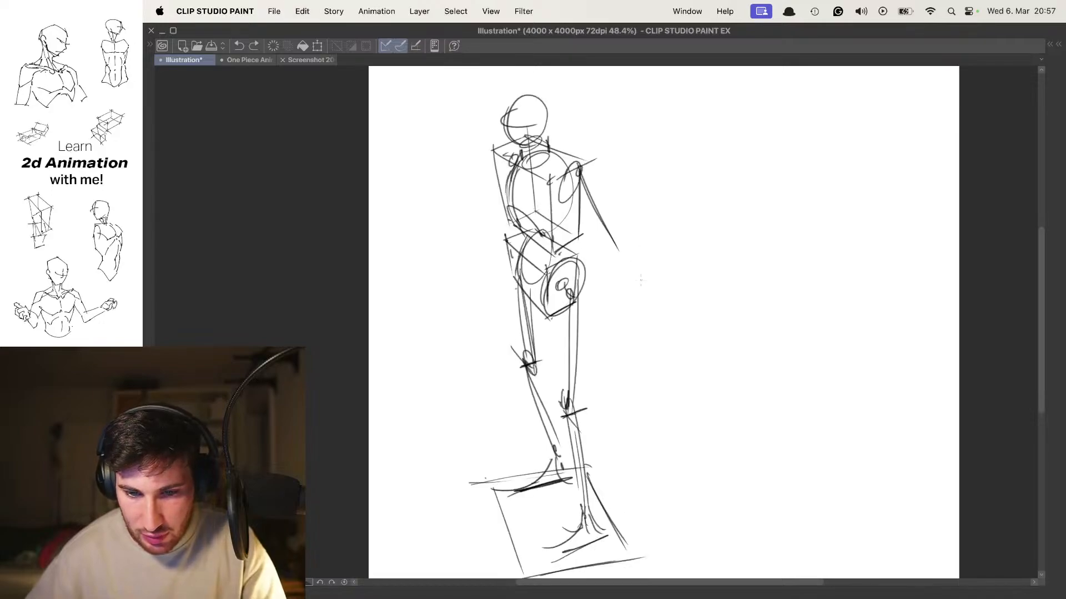
left_click_drag(628, 293, 630, 295)
mouse_move(578, 179)
left_mouse_down()
mouse_move(620, 261)
mouse_move(655, 244)
left_mouse_up()
Draw the mannequin's far arm reaching outward from the shoulder, with an elbow joint and a bent forearm
left_click_drag(546, 178, 486, 217)
left_click_drag(514, 195, 413, 283)
key("super+z")
key("super+z")
Move the mannequin drawing sideways with a transform so its outstretched arm has more room on the canvas
key("super+t")
left_click_drag(477, 256, 547, 238)
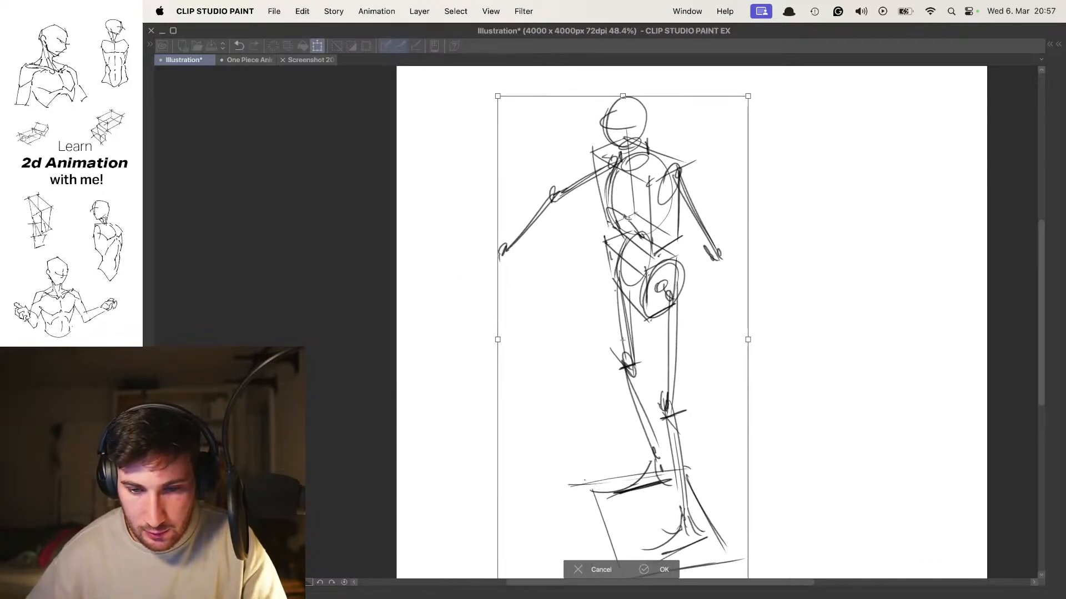
key("Return")
Add the far hand, and draw the near forearm down from the elbow with a wrist and a rounded hand
left_click_drag(628, 183, 613, 183)
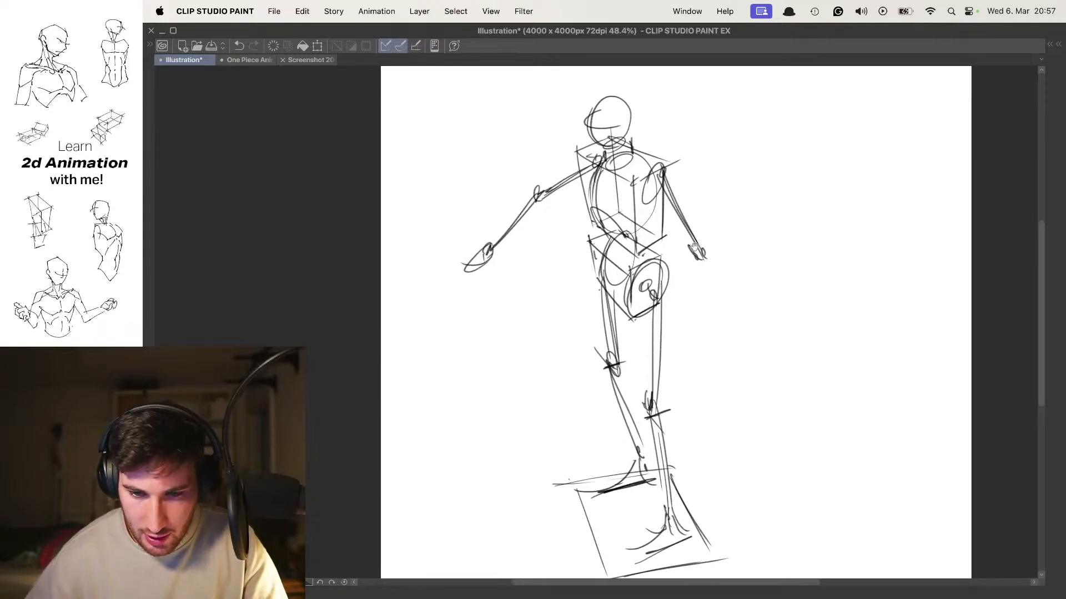
mouse_move(694, 247)
left_mouse_down()
mouse_move(661, 233)
mouse_move(687, 321)
mouse_move(686, 349)
mouse_move(673, 354)
left_mouse_up()
scroll(582, 300, "down", 3)
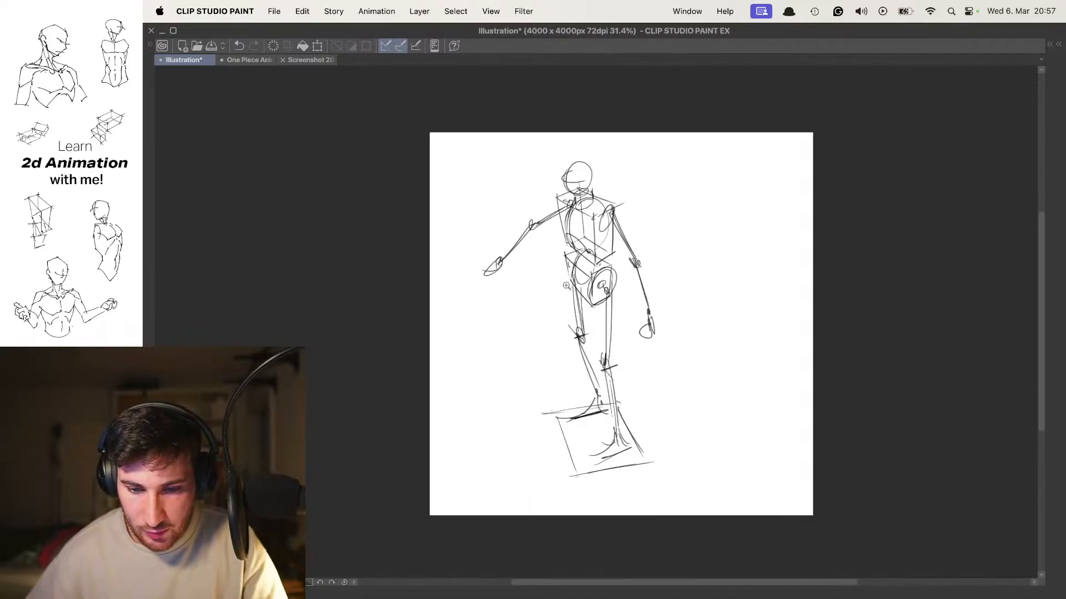
Scale the whole mannequin down and place it in the canvas's upper-left corner
scroll(566, 285, "up", 2)
left_click_drag(630, 207, 604, 246)
key("super+t")
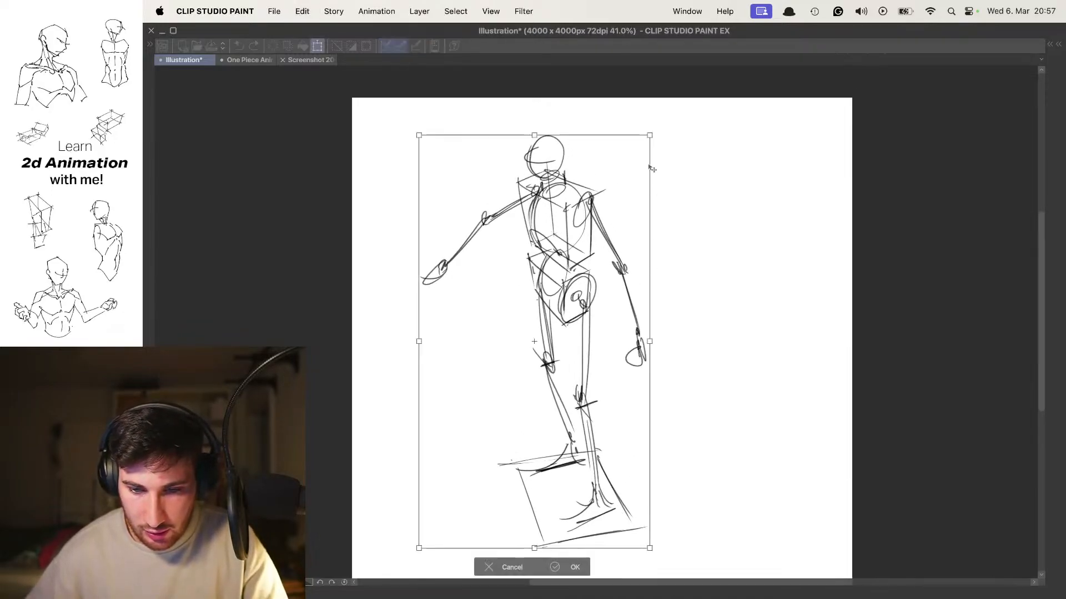
left_click_drag(652, 140, 594, 240)
left_click_drag(545, 274, 486, 160)
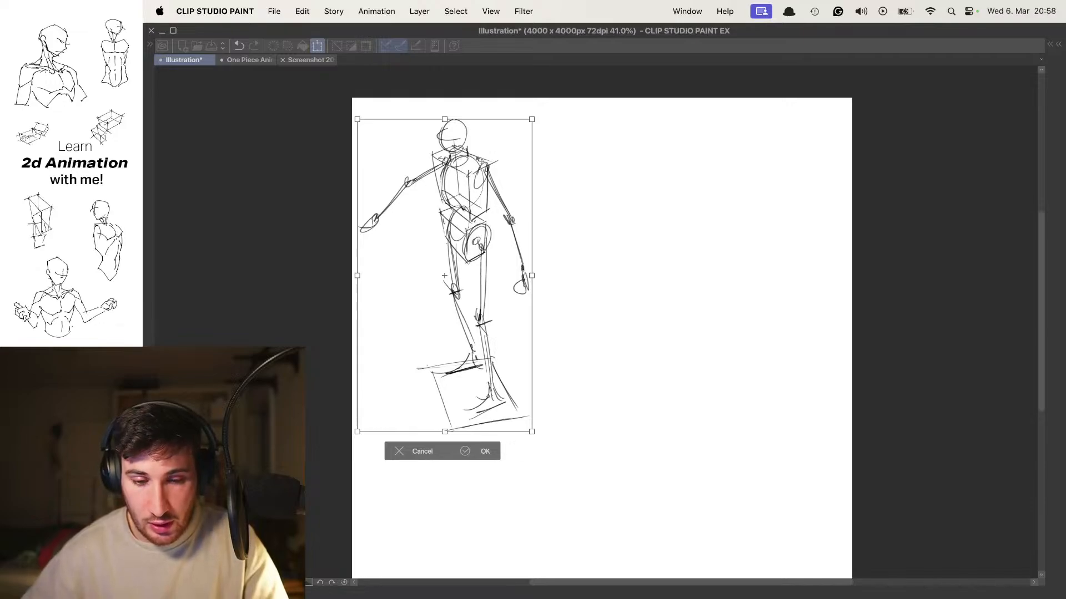
key("Return")
Draw an upright torso box in perspective beside the mannequin, showing its top face and two side faces
left_click_drag(540, 204, 485, 181)
scroll(577, 184, "up", 2)
mouse_move(601, 186)
left_mouse_down()
mouse_move(543, 195)
mouse_move(555, 236)
mouse_move(633, 192)
left_mouse_up()
scroll(555, 192, "up", 1)
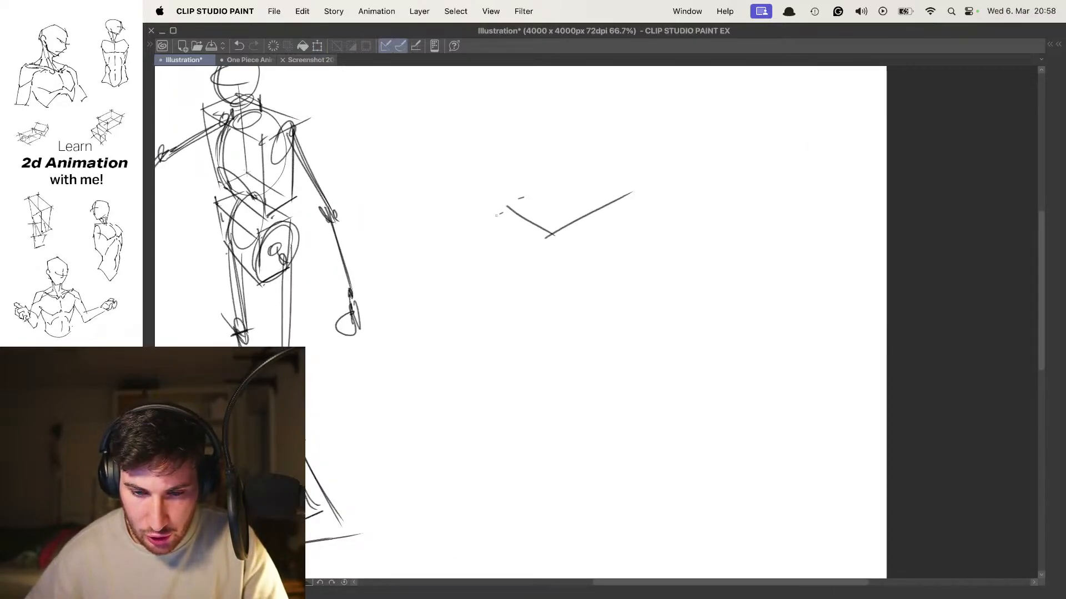
mouse_move(498, 215)
left_mouse_down()
mouse_move(585, 170)
mouse_move(645, 187)
left_mouse_up()
mouse_move(562, 259)
left_mouse_down()
mouse_move(559, 224)
mouse_move(547, 316)
left_mouse_up()
mouse_move(504, 190)
left_mouse_down()
mouse_move(516, 281)
mouse_move(549, 314)
mouse_move(616, 264)
left_mouse_up()
left_click_drag(552, 302, 627, 252)
left_click_drag(630, 159, 624, 269)
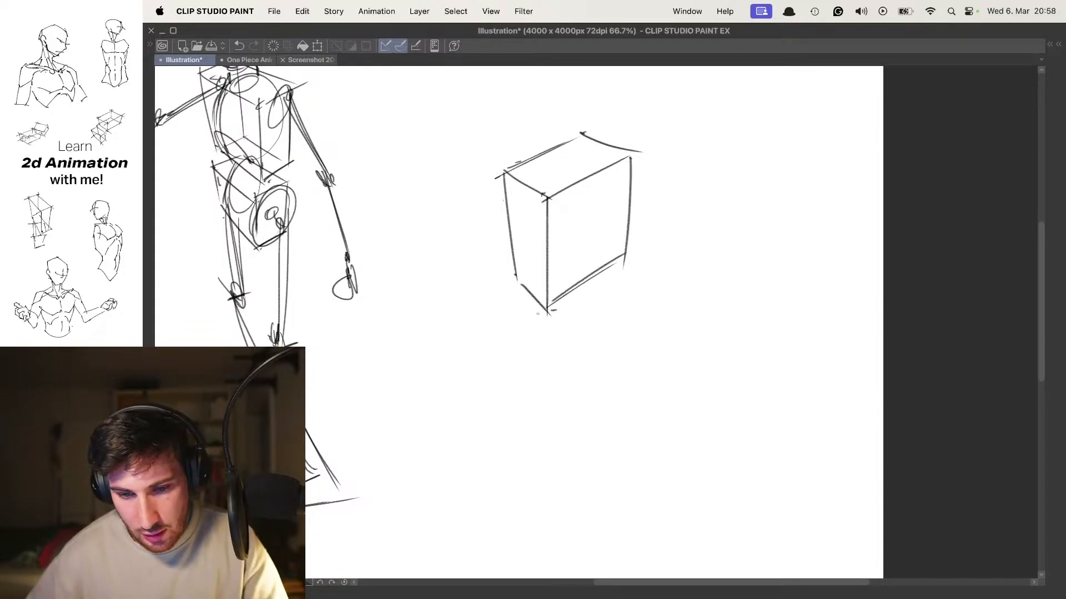
Draw a shorter pelvis box in perspective directly beneath the torso box, turned at a slightly different angle
mouse_move(517, 297)
left_mouse_down()
mouse_move(542, 344)
mouse_move(635, 309)
mouse_move(608, 274)
mouse_move(644, 311)
left_mouse_up()
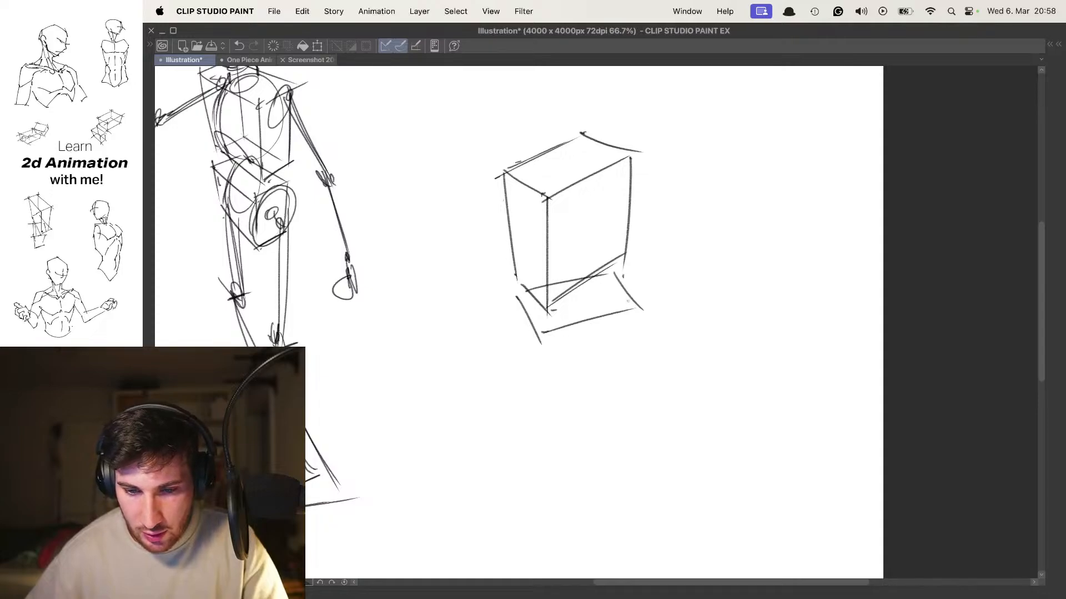
left_click_drag(514, 295, 620, 267)
left_click_drag(610, 264, 624, 293)
left_click_drag(543, 378, 556, 307)
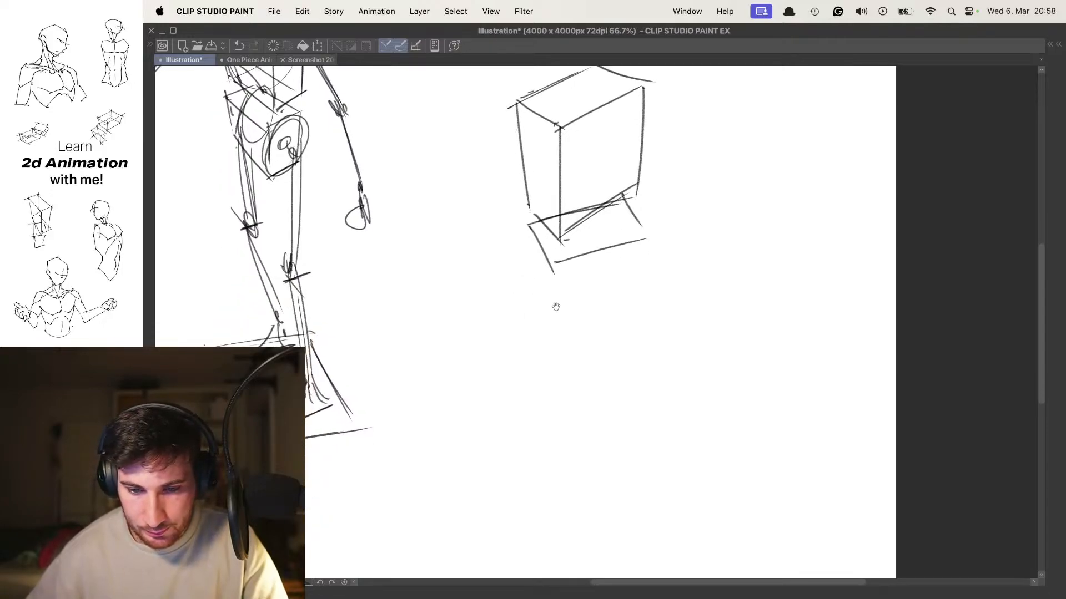
left_click_drag(555, 255, 554, 332)
mouse_move(528, 221)
left_mouse_down()
mouse_move(553, 345)
mouse_move(639, 312)
left_mouse_up()
left_click_drag(556, 336, 651, 302)
left_click_drag(650, 246, 638, 299)
Add the hidden back and bottom edges inside the stacked torso and pelvis boxes
mouse_move(611, 333)
left_mouse_down()
mouse_move(611, 388)
mouse_move(599, 372)
mouse_move(609, 414)
left_mouse_up()
mouse_move(502, 304)
left_mouse_down()
mouse_move(571, 257)
mouse_move(632, 274)
mouse_move(602, 355)
left_mouse_up()
mouse_move(526, 367)
left_mouse_down()
mouse_move(616, 351)
mouse_move(604, 348)
left_mouse_up()
left_click_drag(627, 346, 610, 388)
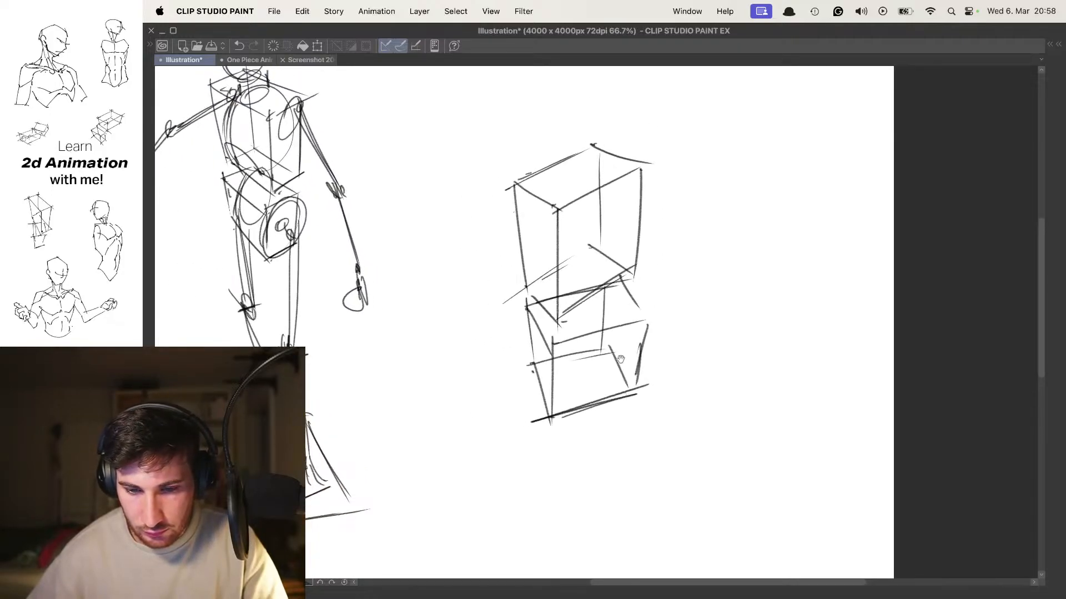
Draw a smaller see-through torso box leaning at an angle, to the right of the stacked boxes
mouse_move(558, 429)
left_mouse_down()
mouse_move(529, 187)
mouse_move(556, 196)
mouse_move(582, 315)
left_mouse_up()
left_click_drag(584, 190, 534, 190)
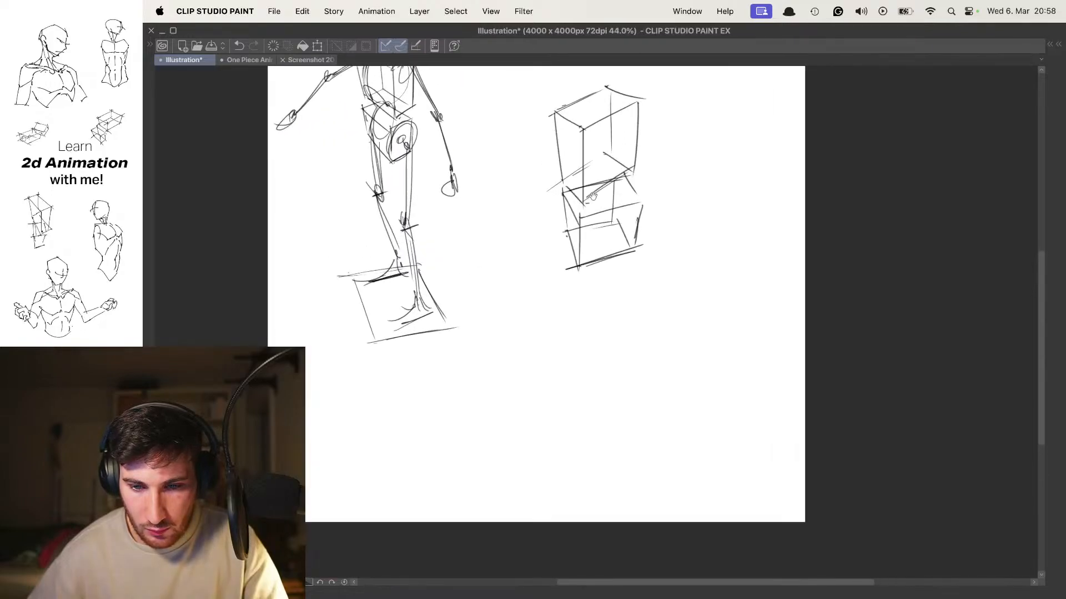
mouse_move(688, 139)
left_mouse_down()
mouse_move(590, 190)
mouse_move(635, 190)
left_mouse_up()
mouse_move(530, 179)
left_mouse_down()
mouse_move(557, 163)
mouse_move(591, 222)
mouse_move(566, 239)
mouse_move(601, 220)
left_mouse_up()
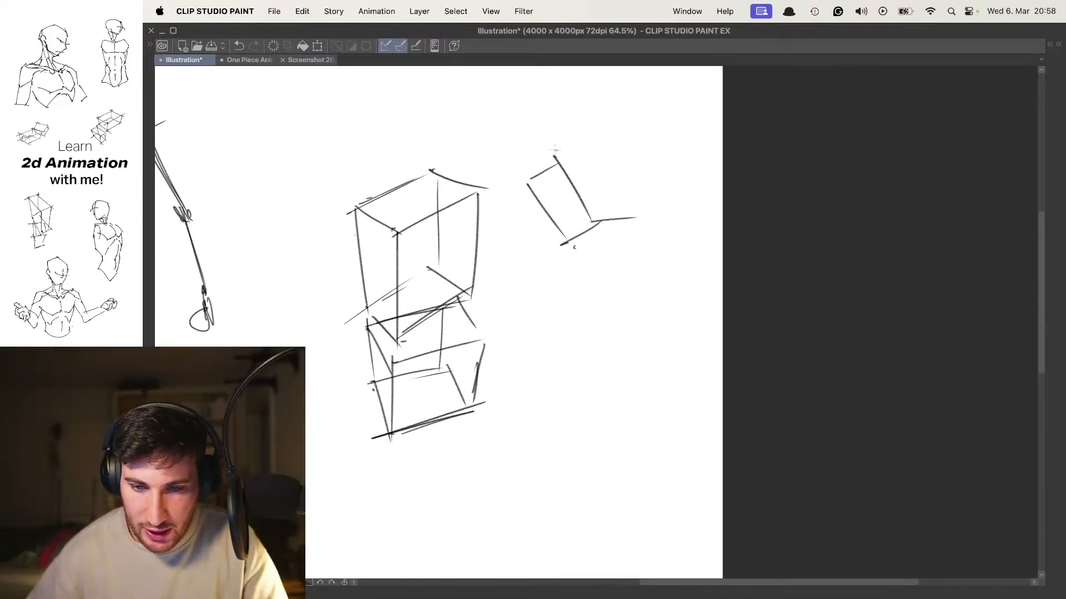
left_click_drag(608, 163, 657, 218)
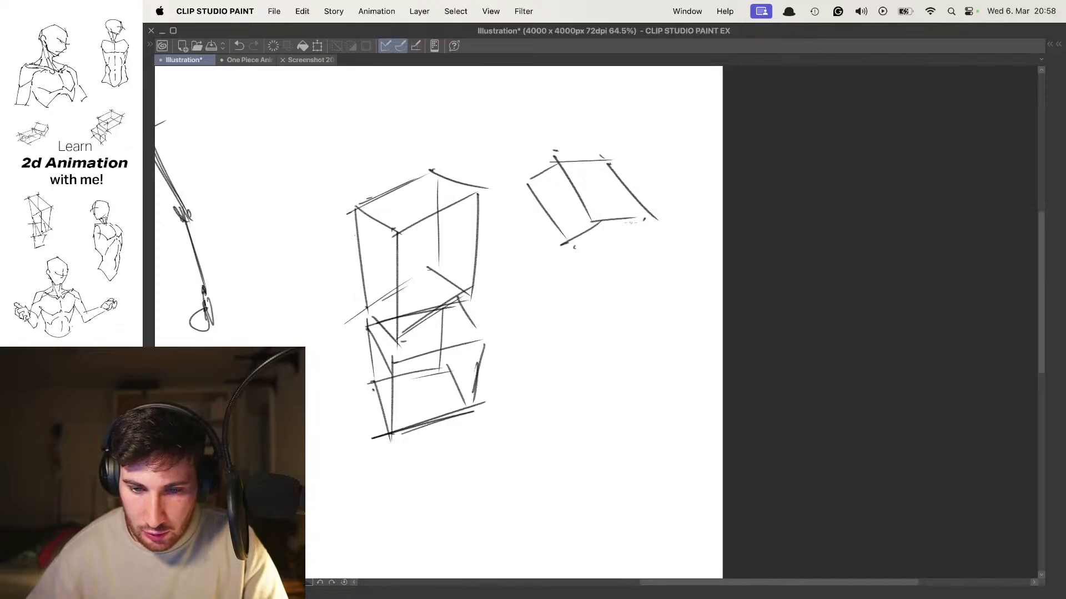
left_click_drag(555, 245, 646, 220)
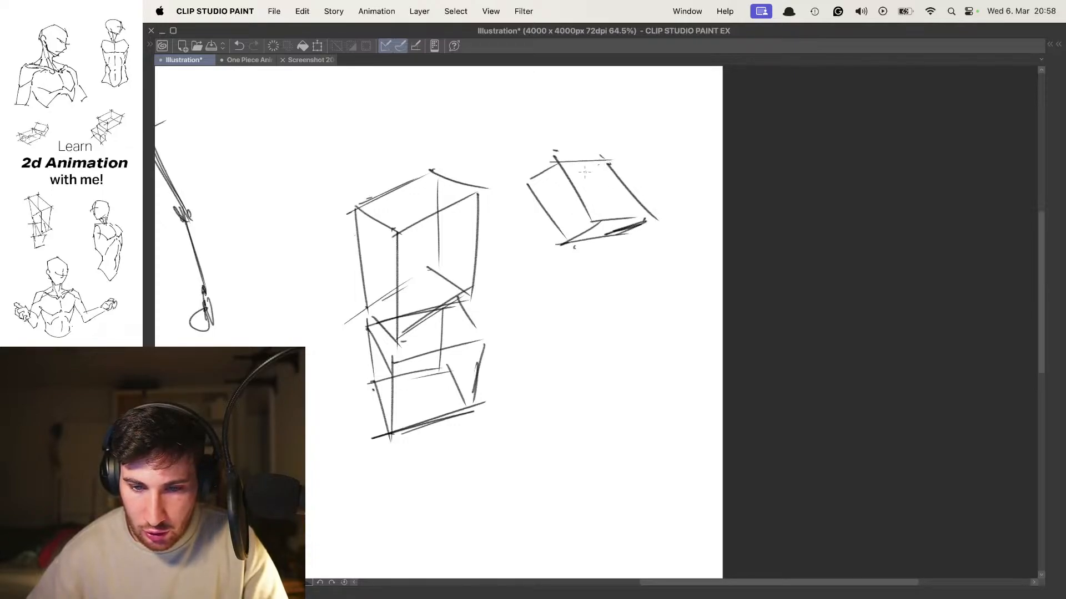
mouse_move(517, 185)
left_mouse_down()
mouse_move(618, 161)
mouse_move(614, 224)
mouse_move(596, 160)
left_mouse_up()
Draw a small upright box with two visible side faces and a heavy bottom edge beneath the leaning box
left_click_drag(600, 213, 610, 283)
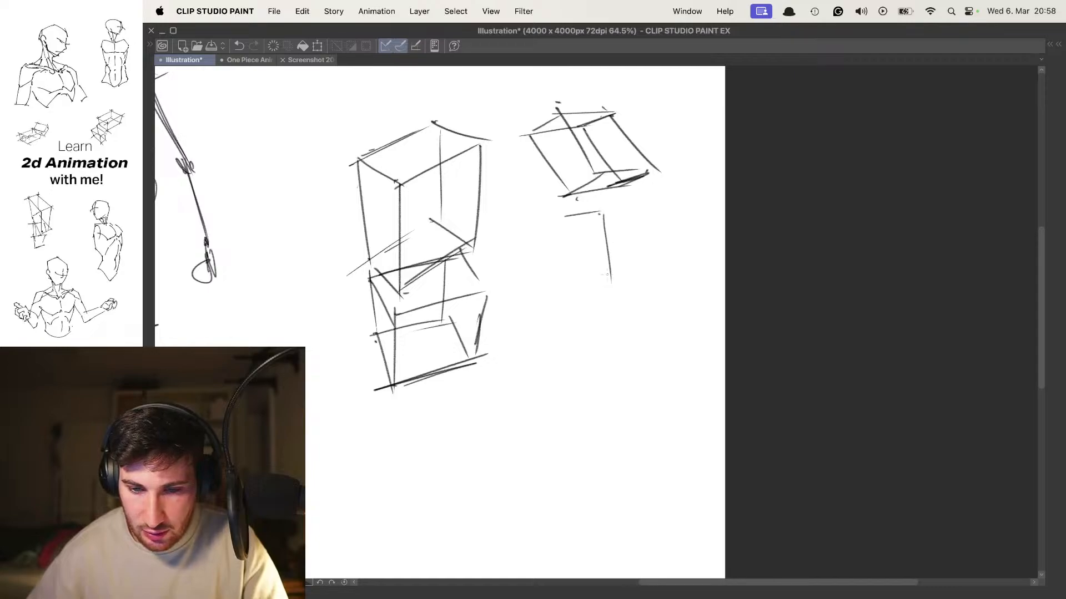
mouse_move(571, 222)
left_mouse_down()
mouse_move(577, 284)
mouse_move(630, 271)
left_mouse_up()
mouse_move(596, 212)
left_mouse_down()
mouse_move(647, 211)
mouse_move(651, 268)
left_mouse_up()
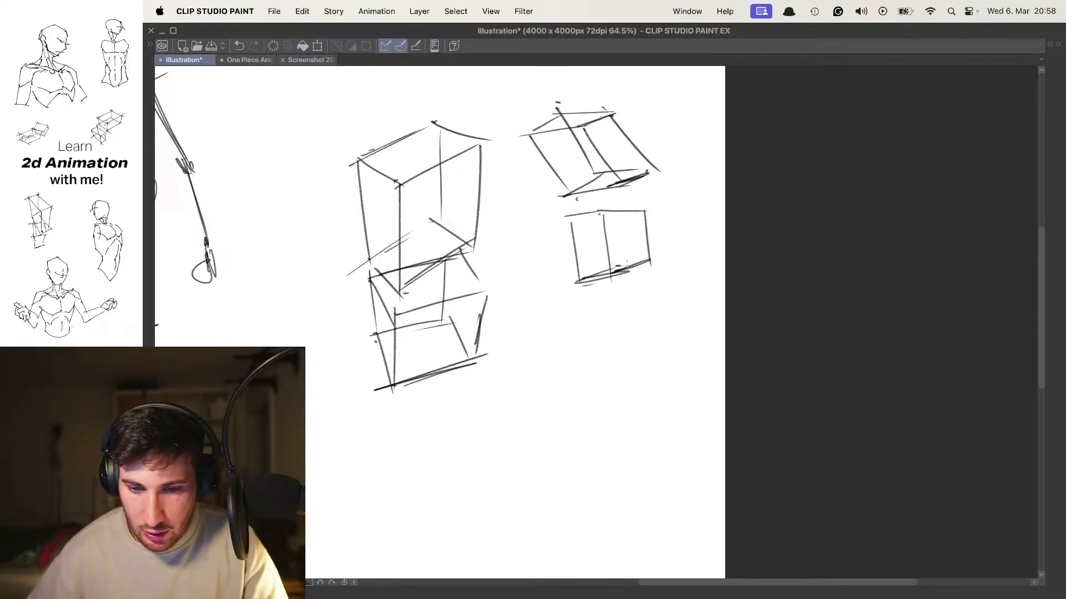
left_click_drag(613, 216, 620, 267)
mouse_move(611, 229)
left_mouse_down()
mouse_move(620, 267)
mouse_move(539, 233)
mouse_move(577, 245)
mouse_move(635, 153)
left_mouse_up()
left_click_drag(550, 221, 571, 220)
left_click_drag(661, 200, 621, 198)
left_click_drag(530, 231, 589, 238)
Draw the top face, front end and lower side edge of a long foreshortened box below the existing boxes
left_click_drag(574, 250, 561, 178)
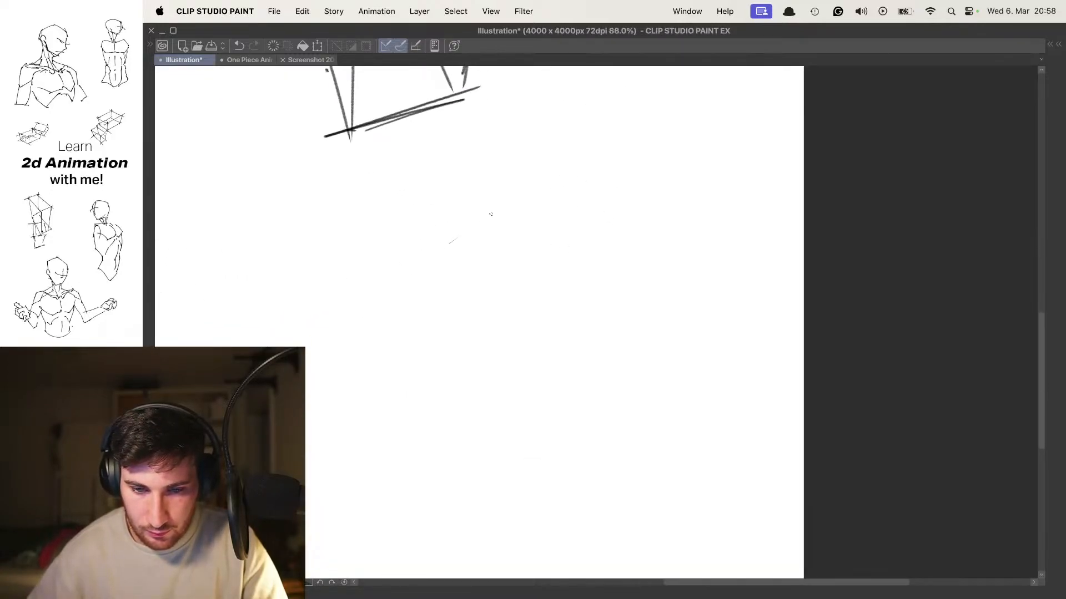
mouse_move(499, 211)
left_mouse_down()
mouse_move(437, 255)
mouse_move(603, 191)
mouse_move(432, 259)
left_mouse_up()
left_click_drag(516, 197, 601, 185)
key("super+z")
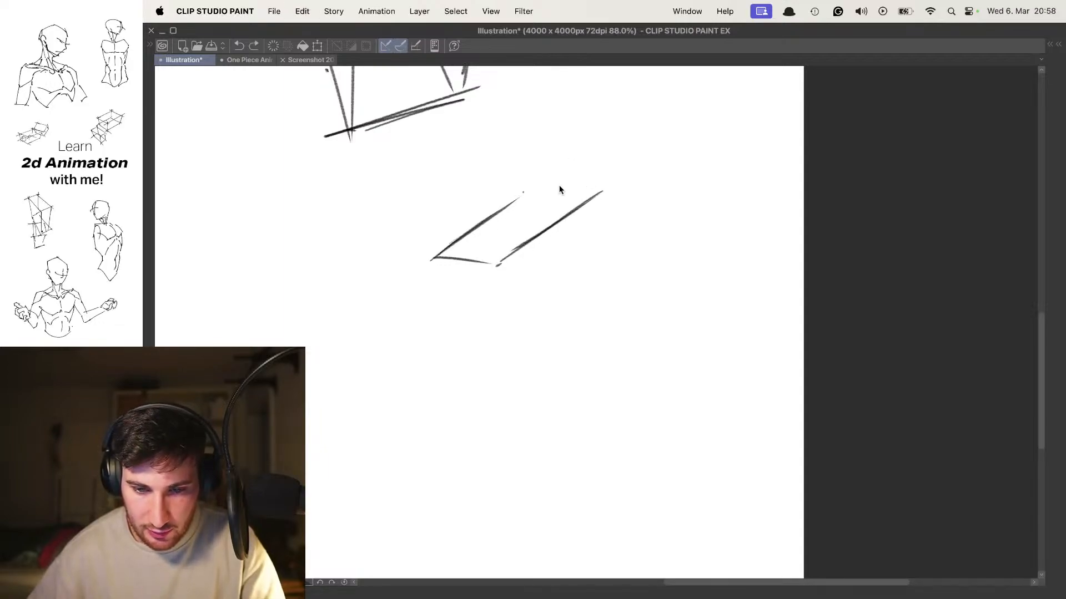
left_click_drag(496, 199, 602, 191)
left_click_drag(495, 259, 505, 309)
mouse_move(438, 258)
left_mouse_down()
mouse_move(452, 297)
mouse_move(506, 310)
mouse_move(613, 240)
left_mouse_up()
key("super+z")
left_click_drag(512, 304, 623, 227)
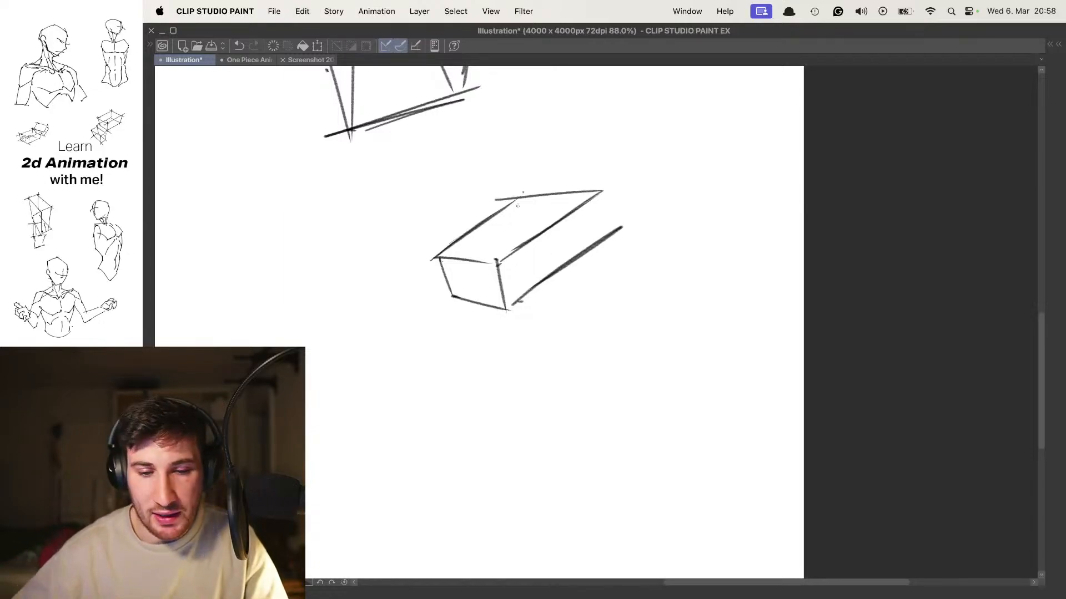
Close the far end of the long box and add its hidden inner edges
left_click_drag(597, 194, 598, 244)
left_click_drag(439, 304, 498, 263)
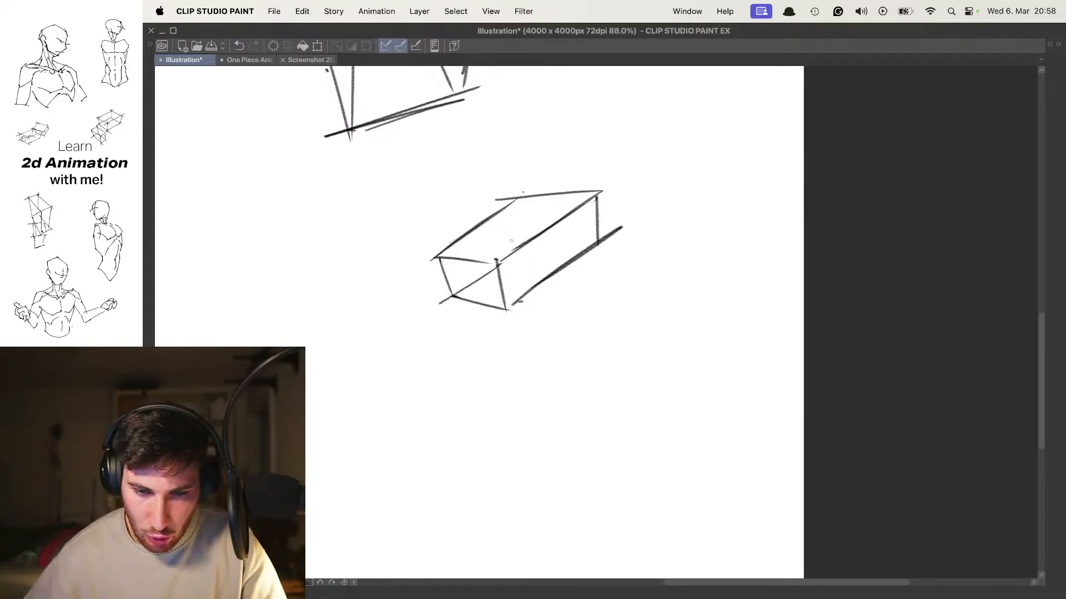
key("super+z")
mouse_move(430, 308)
left_mouse_down()
mouse_move(506, 254)
mouse_move(588, 241)
left_mouse_up()
Draw a small tilted box beneath the long box's front end, darkening its outer side edge
left_click_drag(533, 280, 579, 217)
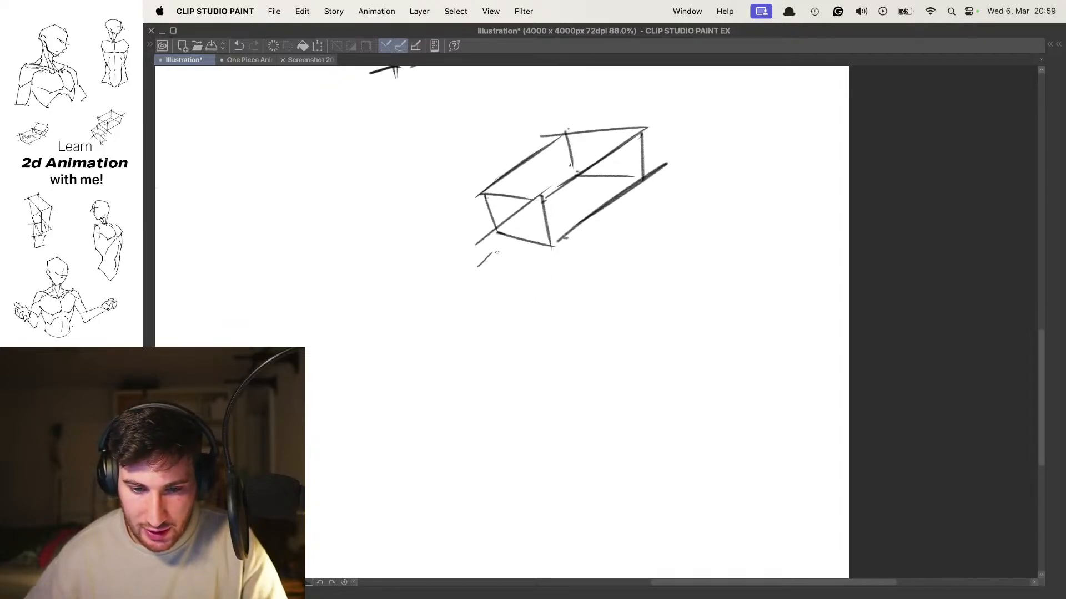
mouse_move(496, 252)
left_mouse_down()
mouse_move(460, 282)
mouse_move(522, 283)
mouse_move(538, 255)
left_mouse_up()
mouse_move(549, 263)
left_mouse_down()
mouse_move(498, 323)
mouse_move(548, 333)
mouse_move(568, 297)
left_mouse_up()
left_click_drag(553, 257, 567, 295)
mouse_move(588, 218)
left_mouse_down()
mouse_move(538, 238)
mouse_move(588, 255)
left_mouse_up()
left_click_drag(565, 328, 544, 353)
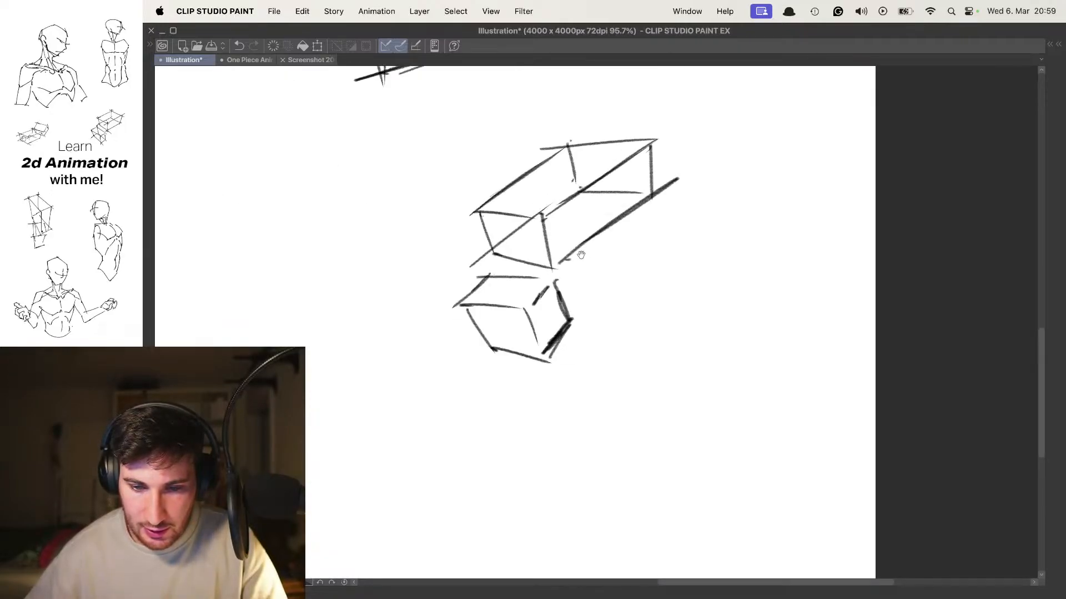
Sketch overlapping loops at the long box's far end and darken its lower side edge
mouse_move(569, 258)
left_mouse_down()
mouse_move(655, 197)
mouse_move(556, 270)
left_mouse_up()
left_click_drag(609, 226, 560, 229)
mouse_move(630, 259)
left_mouse_down()
mouse_move(647, 236)
mouse_move(633, 214)
mouse_move(704, 222)
mouse_move(670, 216)
mouse_move(463, 258)
mouse_move(571, 241)
mouse_move(550, 181)
mouse_move(582, 183)
left_mouse_up()
left_click_drag(508, 216, 555, 243)
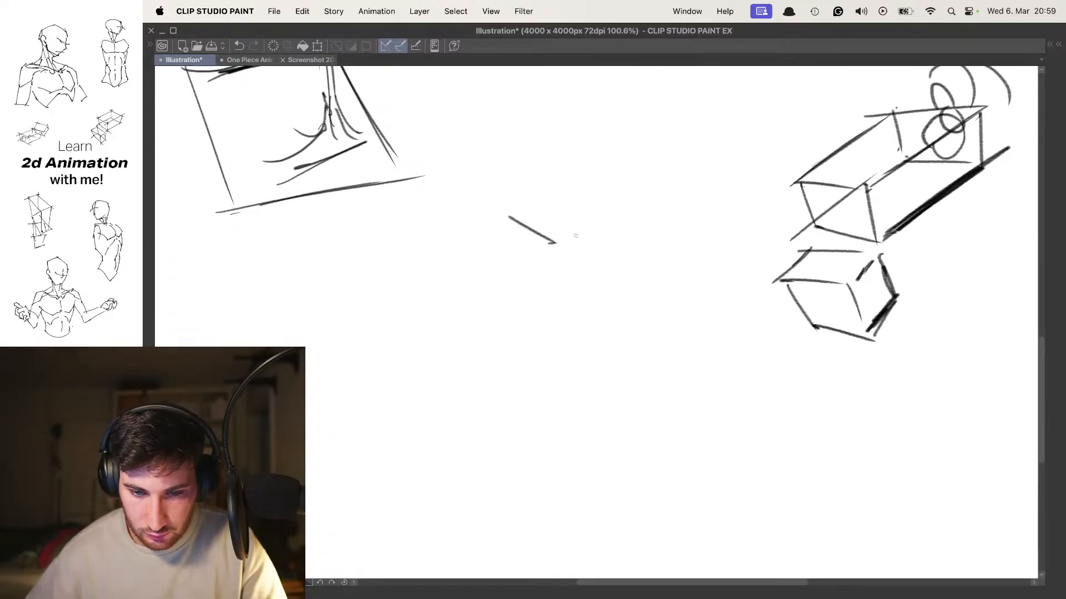
key("super+z")
key("super+z")
Draw a tall, narrow box seen from above in the free lower area, including its back vertical edge
mouse_move(484, 200)
left_mouse_down()
mouse_move(587, 267)
mouse_move(639, 235)
left_mouse_up()
left_click_drag(530, 190, 489, 208)
mouse_move(490, 203)
left_mouse_down()
mouse_move(535, 188)
mouse_move(645, 239)
mouse_move(647, 211)
mouse_move(605, 216)
mouse_move(583, 376)
left_mouse_up()
key("super+z")
left_click_drag(572, 239, 572, 356)
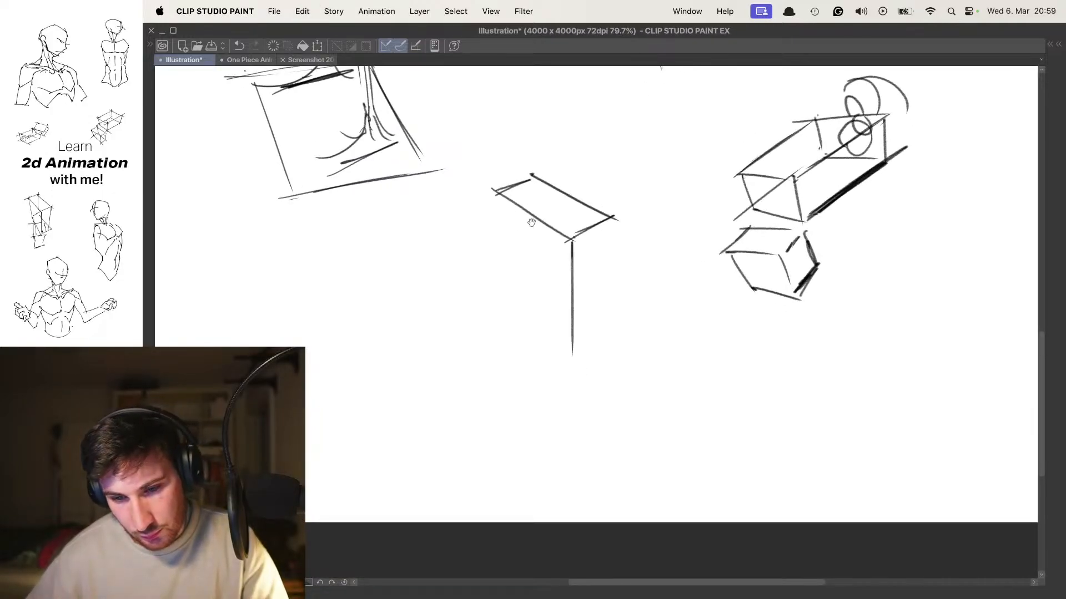
left_click_drag(503, 219, 515, 316)
mouse_move(509, 254)
left_mouse_down()
mouse_move(522, 309)
mouse_move(565, 359)
mouse_move(620, 317)
left_mouse_up()
mouse_move(612, 221)
left_mouse_down()
mouse_move(607, 318)
mouse_move(553, 296)
left_mouse_up()
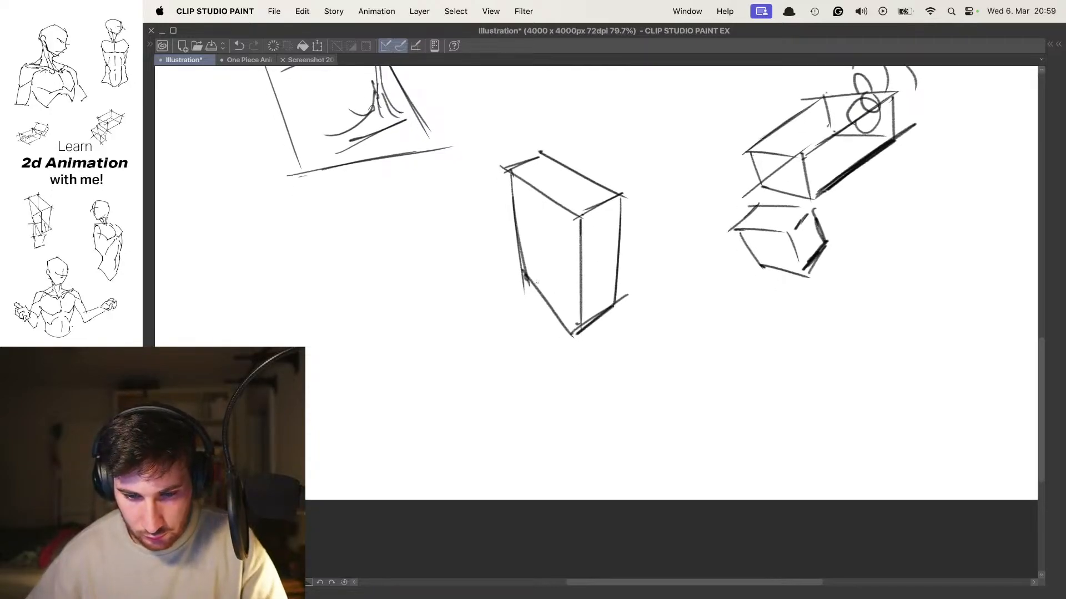
left_click_drag(553, 156, 560, 248)
left_click_drag(562, 266, 606, 320)
left_click_drag(526, 294, 538, 347)
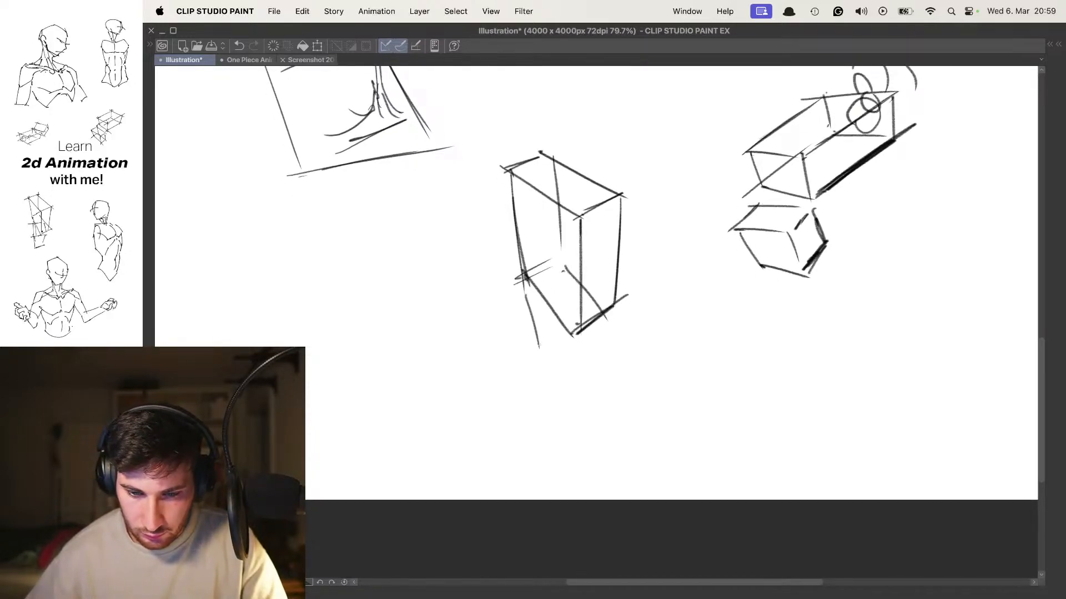
left_click_drag(571, 289, 578, 358)
left_click_drag(579, 343, 538, 349)
left_click_drag(598, 221, 598, 208)
key("super+z")
key("super+z")
key("super+z")
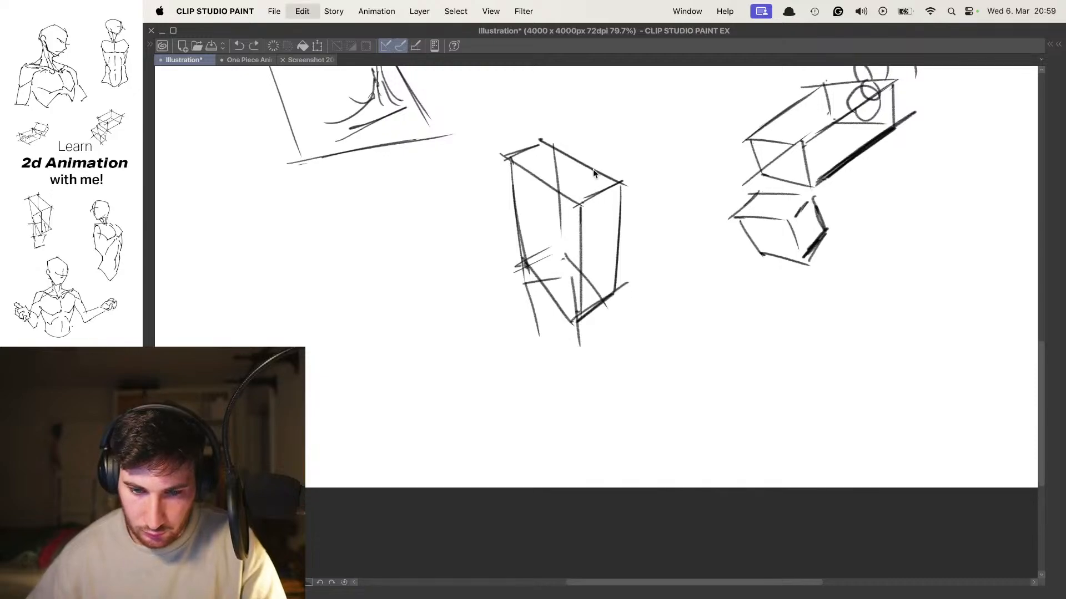
scroll(593, 234, "down", 5)
scroll(592, 234, "up", 4)
key("super+z")
key("super+z")
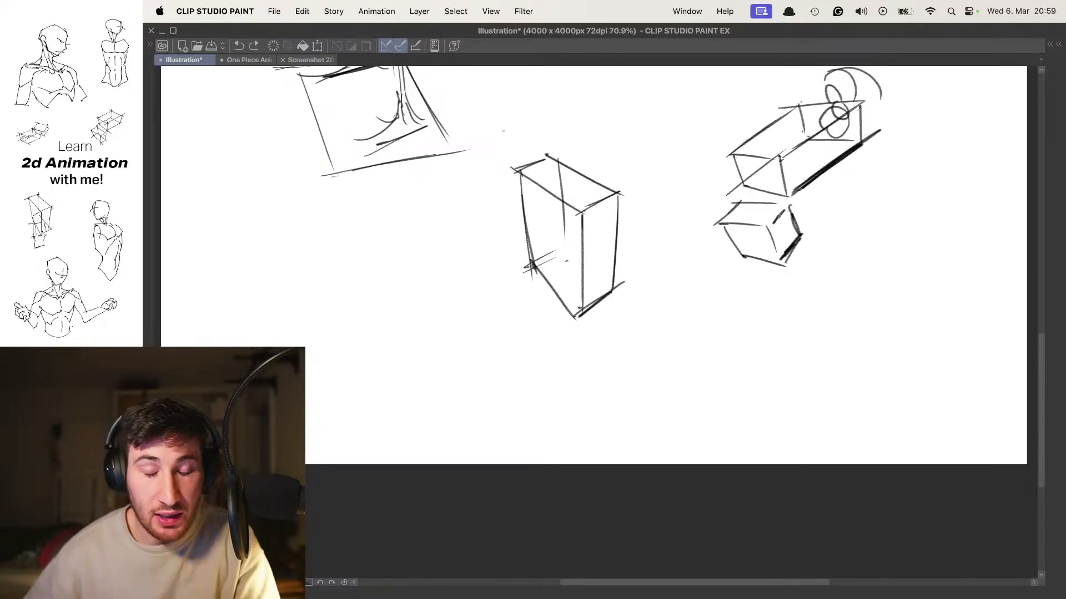
Draw the four-sided top face of a cube in perspective below the mannequin, beside the tall box
scroll(519, 136, "down", 3)
scroll(512, 291, "up", 2)
scroll(572, 203, "down", 5)
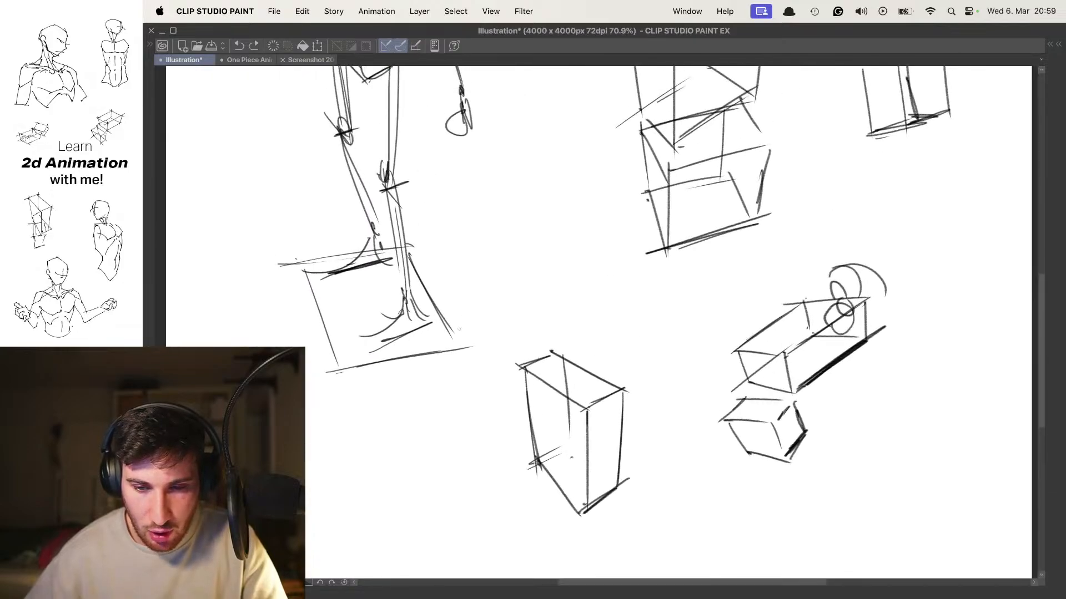
left_click_drag(573, 202, 666, 202)
left_click_drag(438, 371, 526, 255)
left_click_drag(473, 360, 564, 155)
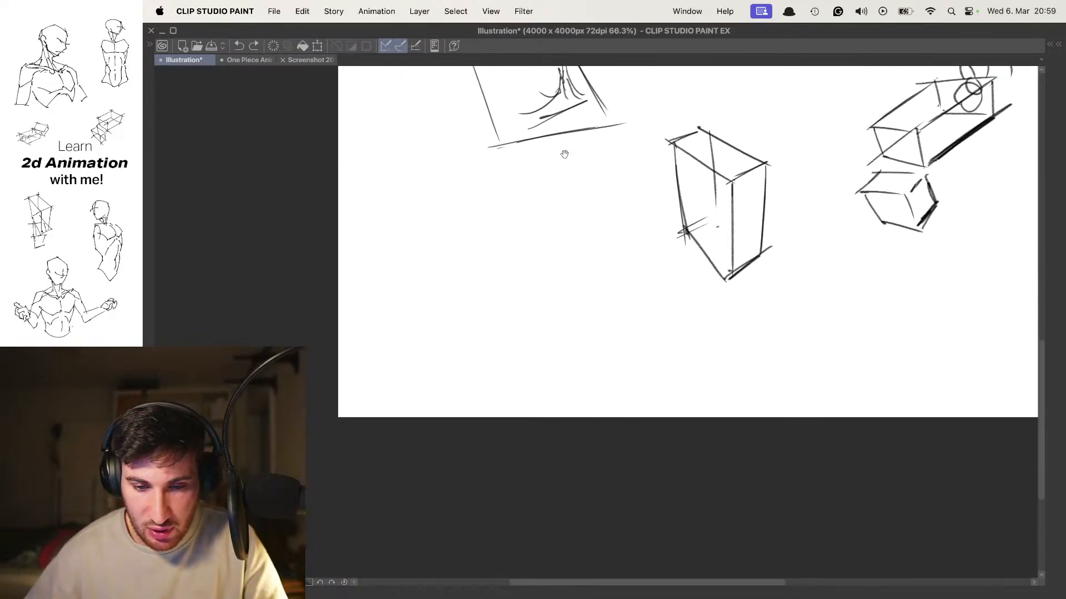
scroll(556, 238, "up", 2)
mouse_move(413, 244)
left_mouse_down()
mouse_move(465, 279)
mouse_move(575, 237)
left_mouse_up()
key("super+z")
key("super+z")
left_click_drag(416, 242, 472, 287)
left_click_drag(480, 289, 565, 237)
mouse_move(408, 246)
left_mouse_down()
mouse_move(493, 206)
mouse_move(539, 245)
left_mouse_up()
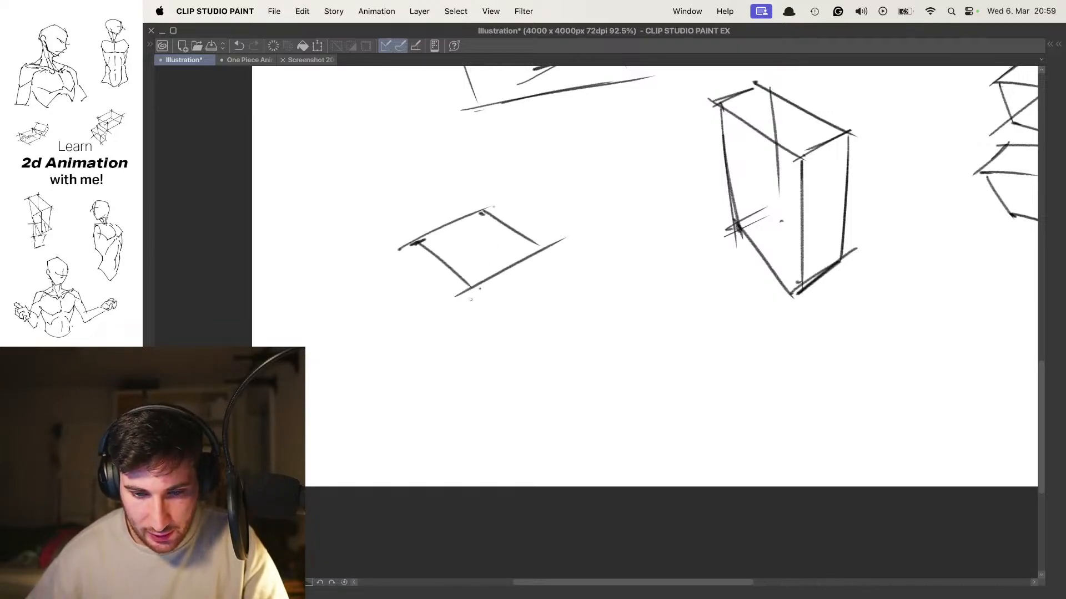
Complete the cube with its two front side faces and the hidden back and bottom edges
left_click_drag(471, 288, 473, 357)
mouse_move(418, 222)
left_mouse_down()
mouse_move(428, 310)
mouse_move(476, 355)
mouse_move(550, 315)
left_mouse_up()
left_click_drag(546, 250, 537, 322)
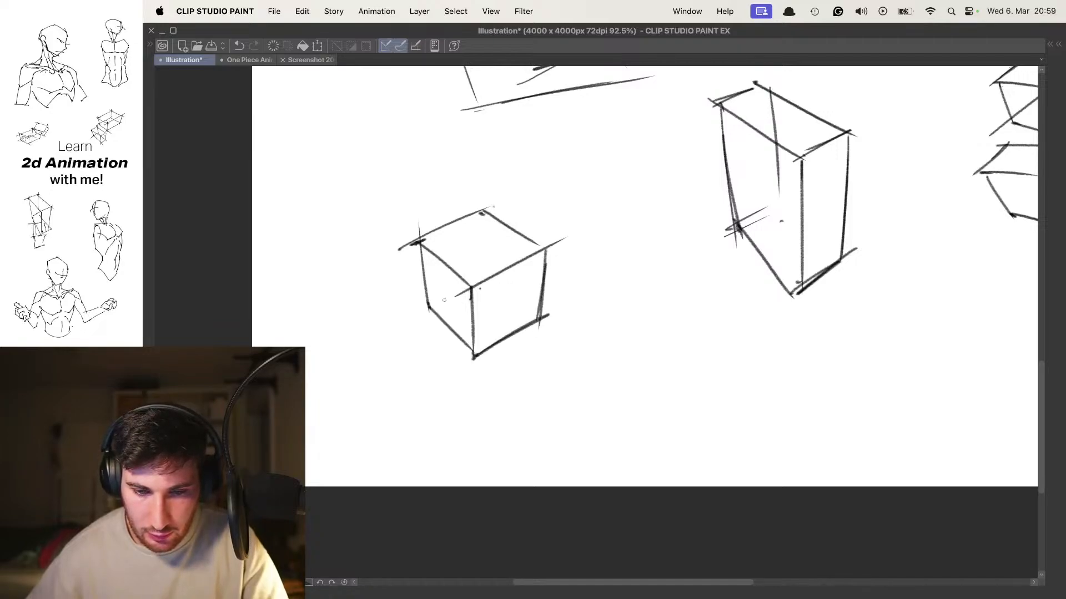
left_click_drag(413, 319, 502, 269)
mouse_move(489, 207)
left_mouse_down()
mouse_move(494, 279)
mouse_move(557, 325)
left_mouse_up()
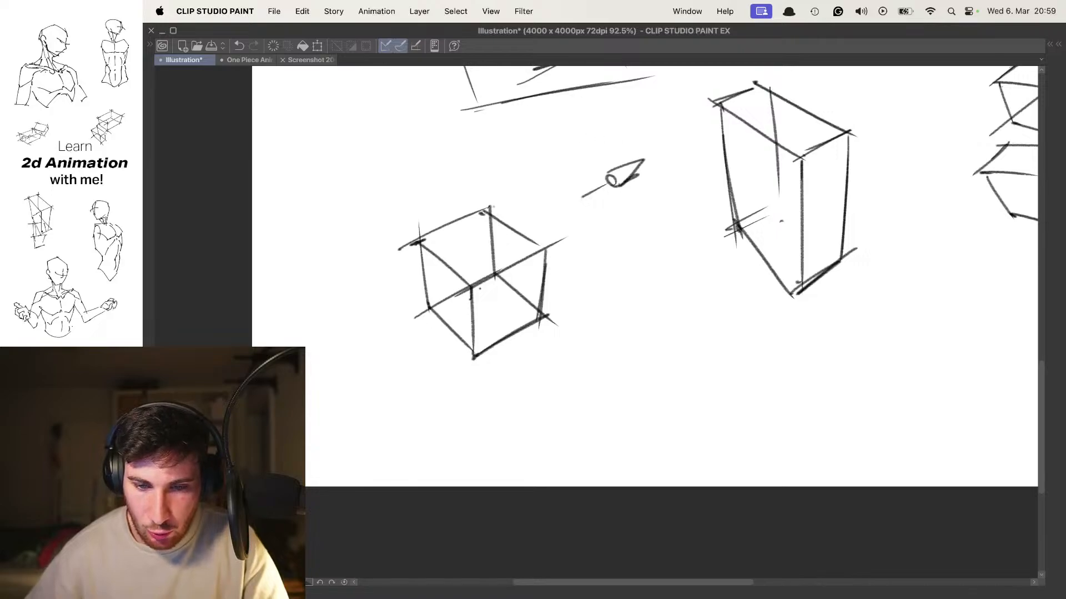
Sketch two direction arrows above the cube, one for each receding side, and label them VP1 and VP2
mouse_move(623, 173)
left_mouse_down()
mouse_move(617, 205)
mouse_move(657, 190)
left_mouse_up()
left_click_drag(656, 190, 629, 215)
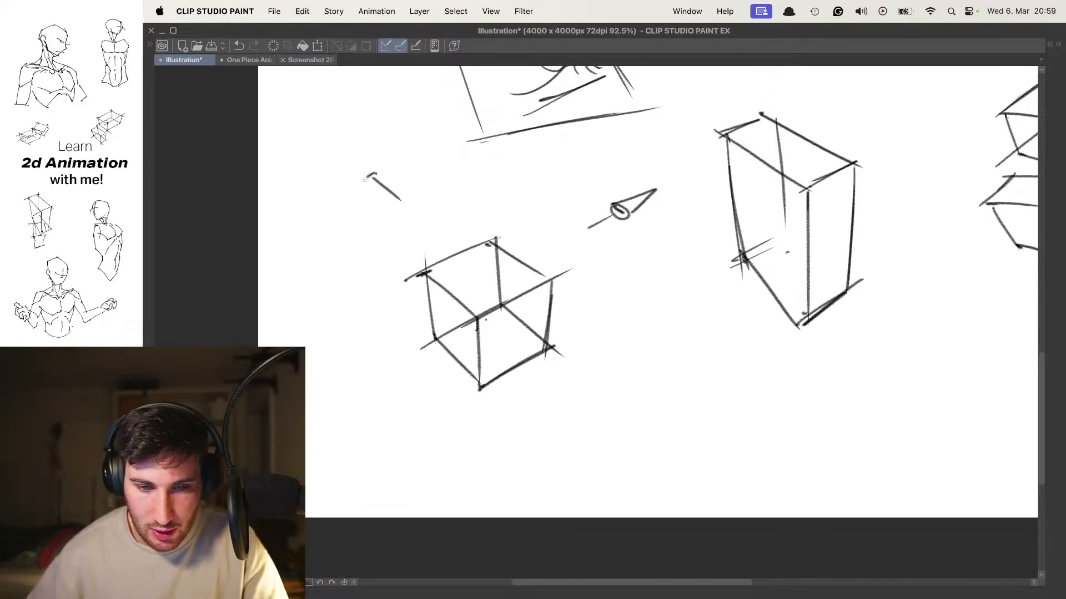
left_click_drag(347, 155, 373, 174)
mouse_move(597, 227)
left_mouse_down()
mouse_move(572, 202)
mouse_move(588, 212)
left_mouse_up()
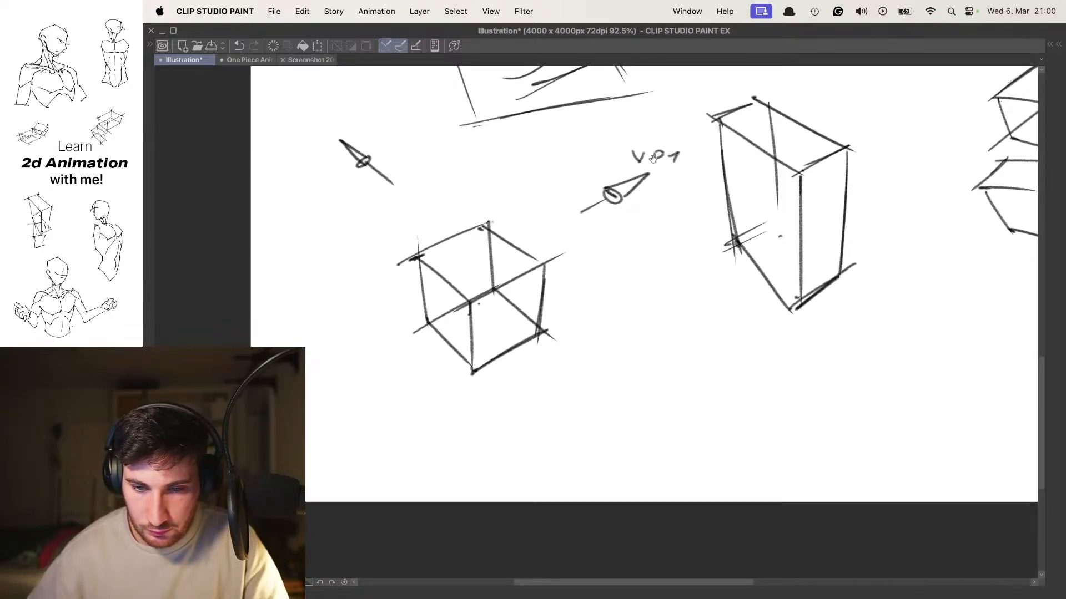
left_click_drag(652, 159, 697, 195)
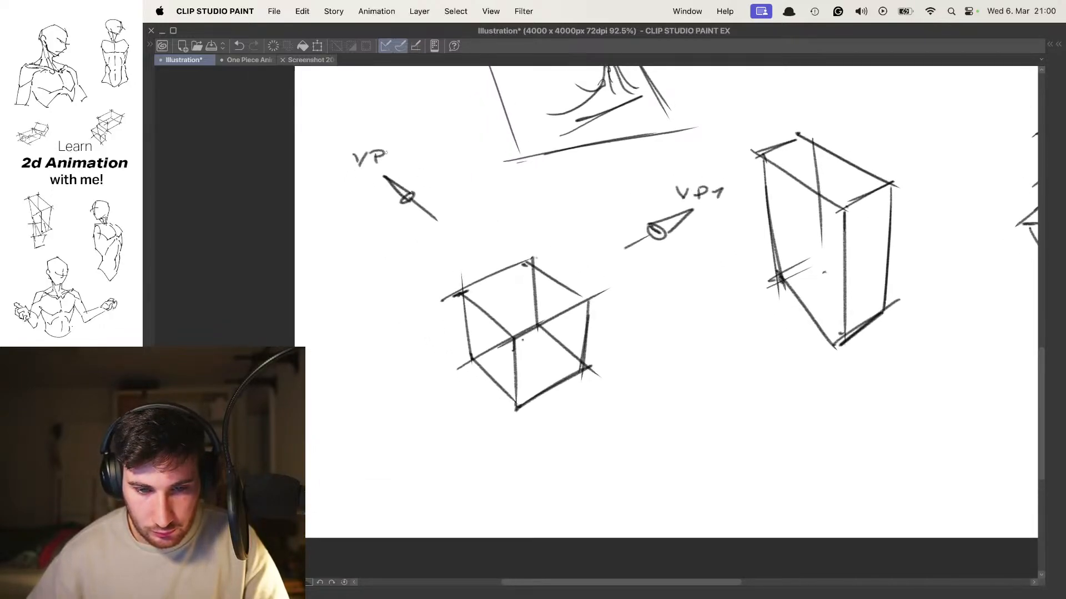
left_click_drag(386, 152, 409, 159)
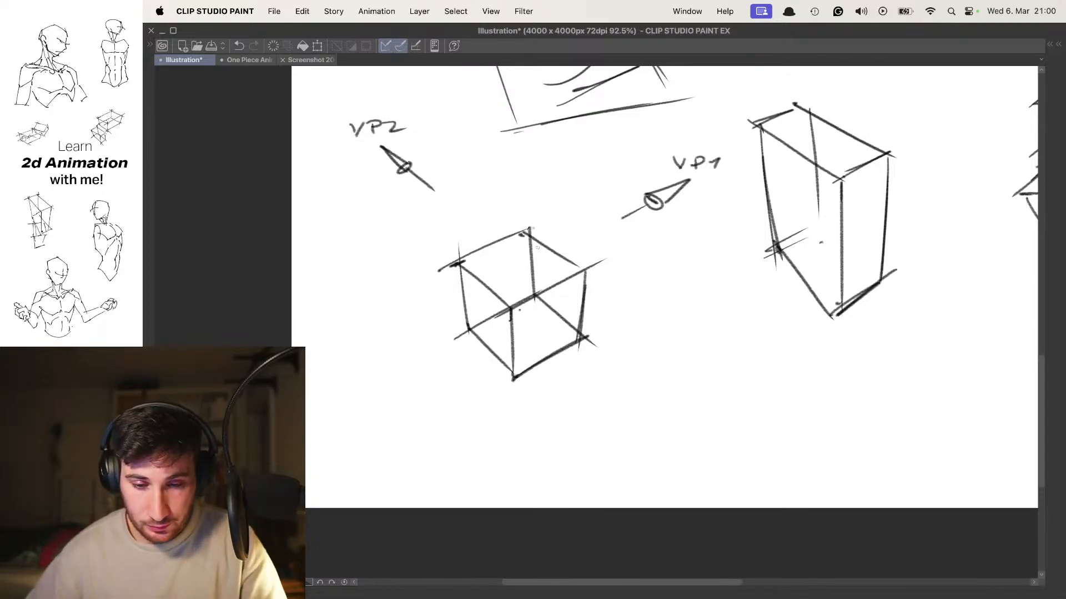
mouse_move(627, 285)
left_mouse_down()
mouse_move(570, 252)
mouse_move(634, 279)
left_mouse_up()
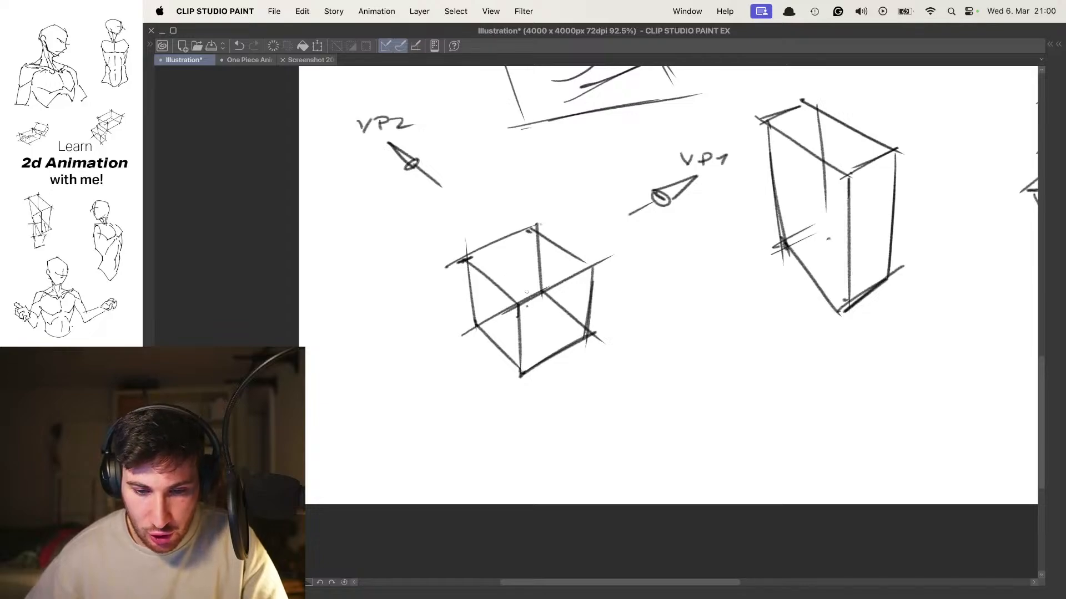
Circle the cube's near top corner, draw a rotated edge from it towards VP2, and mark the turn with an arc and dot
left_click_drag(526, 306, 547, 291)
left_click_drag(493, 228, 522, 320)
key("super+z")
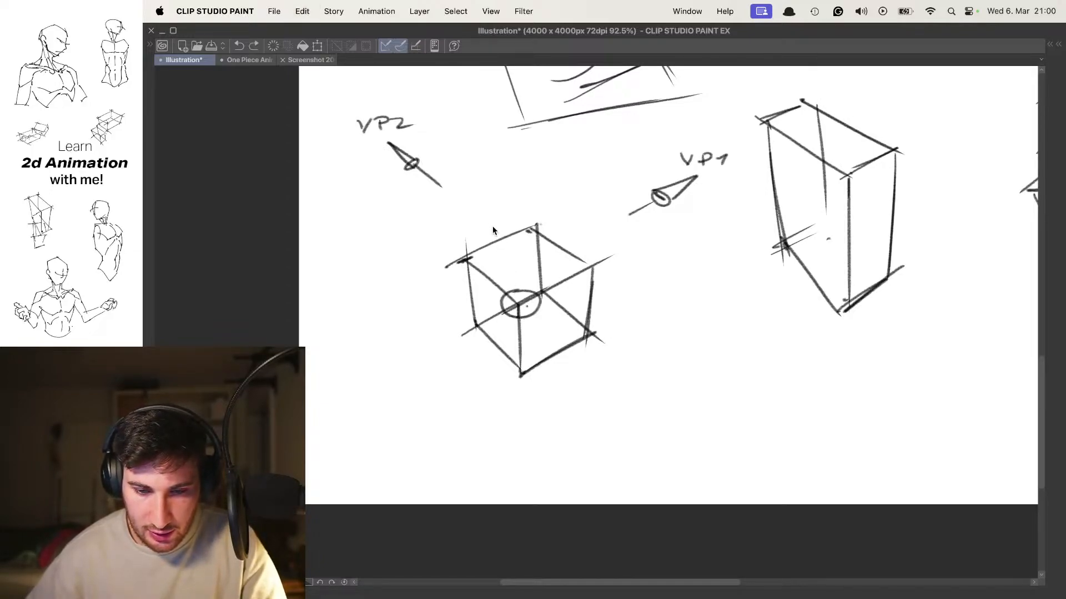
left_click_drag(492, 220, 522, 298)
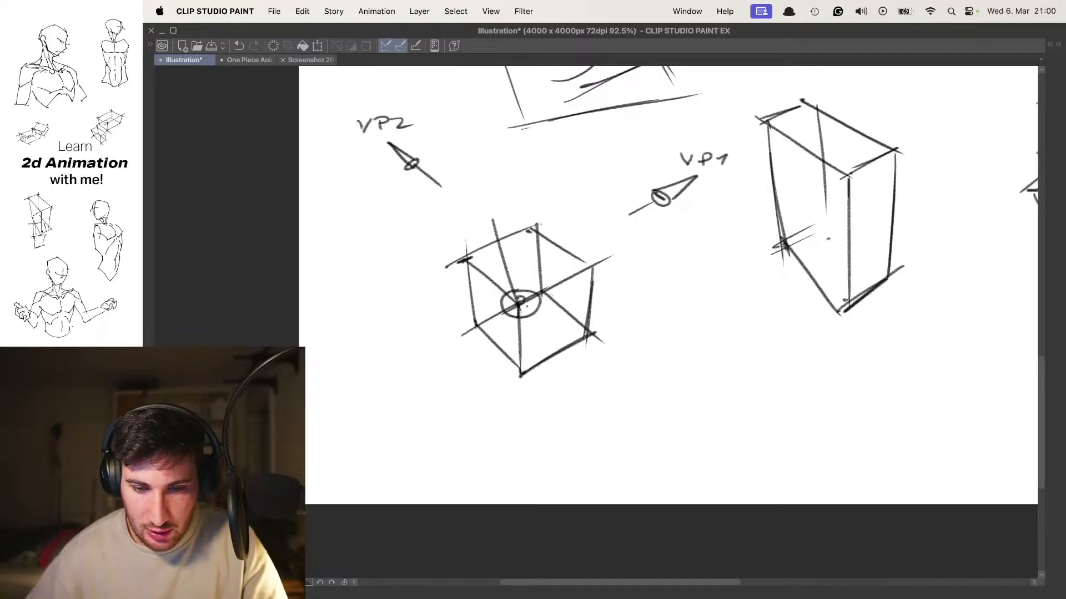
left_click_drag(481, 269, 510, 258)
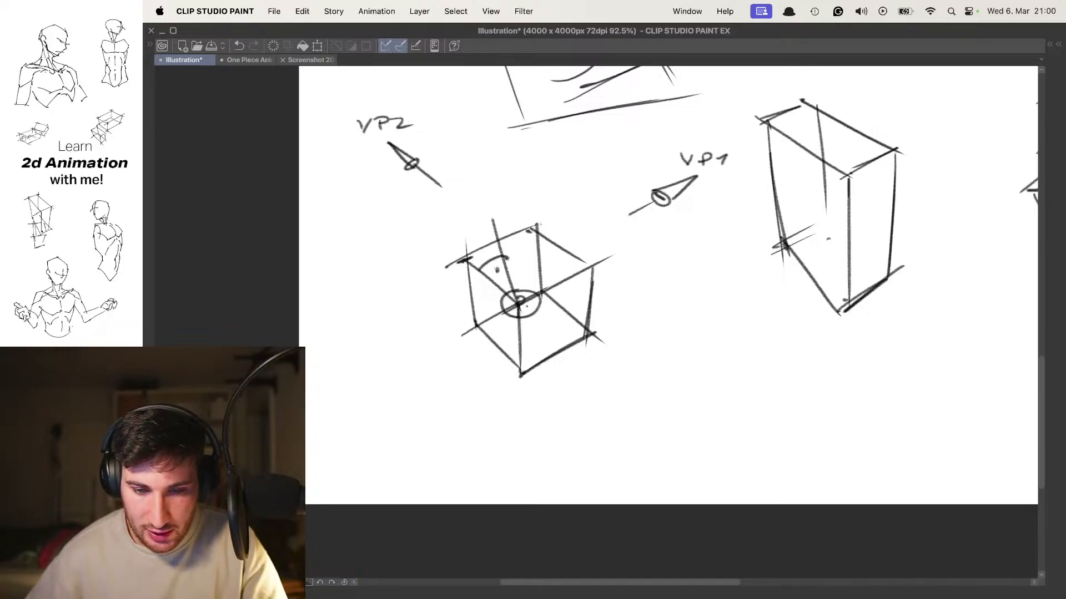
left_click(496, 270)
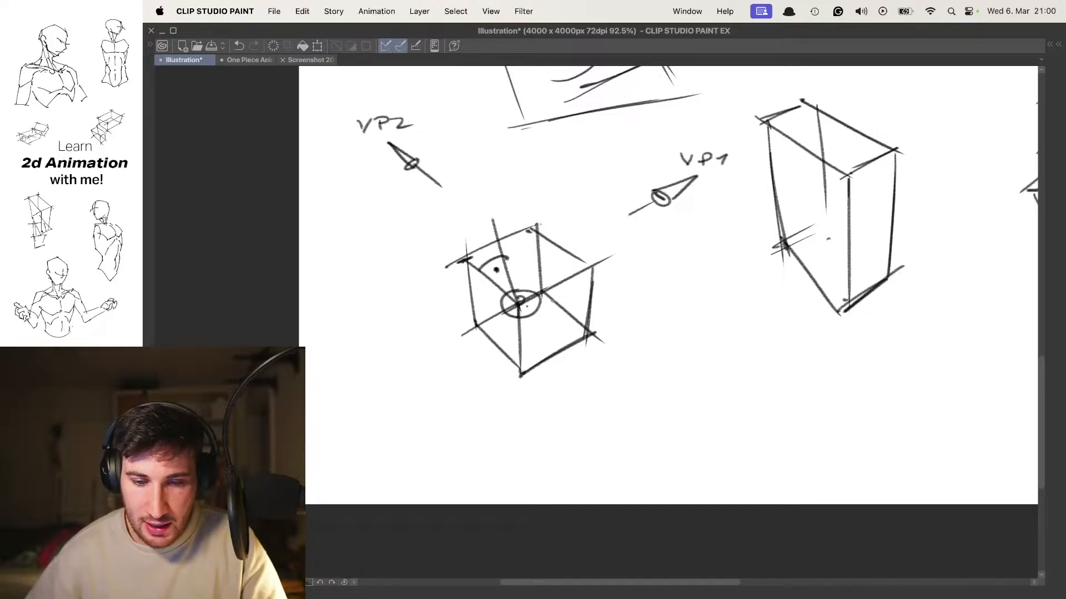
Draw the matching rotated edge from the circled corner towards VP1 and mark its turn with an arc and dot
left_click_drag(520, 304, 640, 285)
key("super+z")
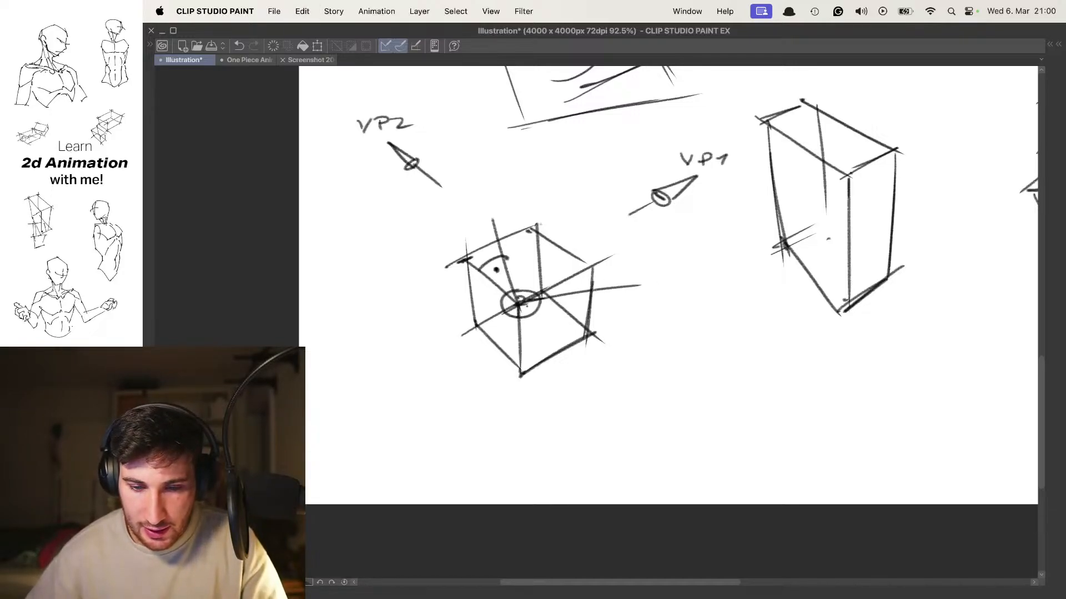
mouse_move(573, 276)
left_mouse_down()
mouse_move(563, 300)
mouse_move(587, 290)
left_mouse_up()
key("super+z")
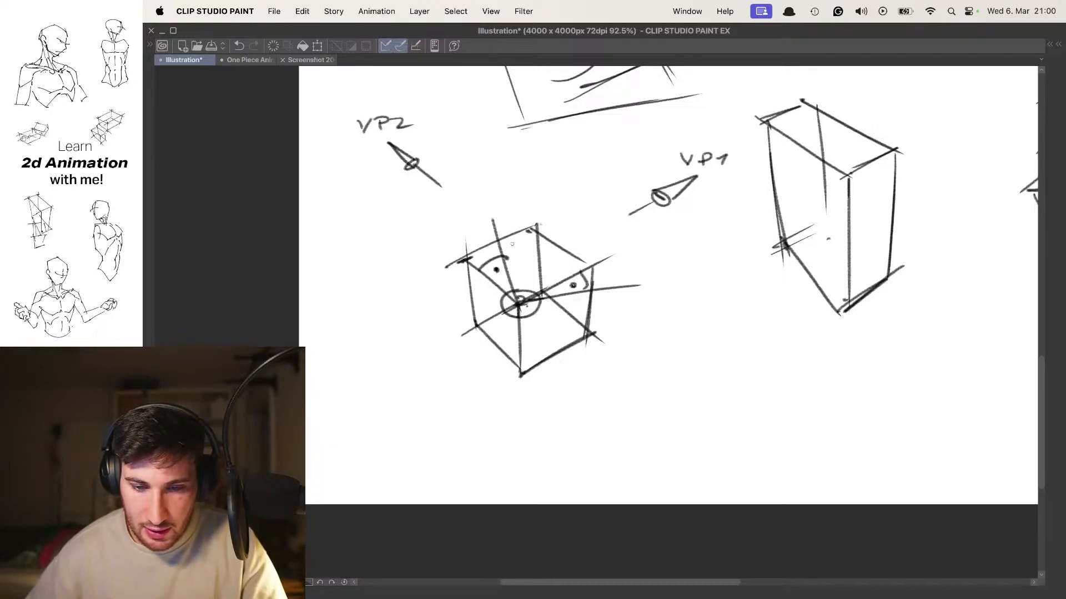
Mark the length of the rotated VP2-side edge and draw the rotated top face's back edge from that mark
key("super+z")
left_click_drag(497, 248, 509, 245)
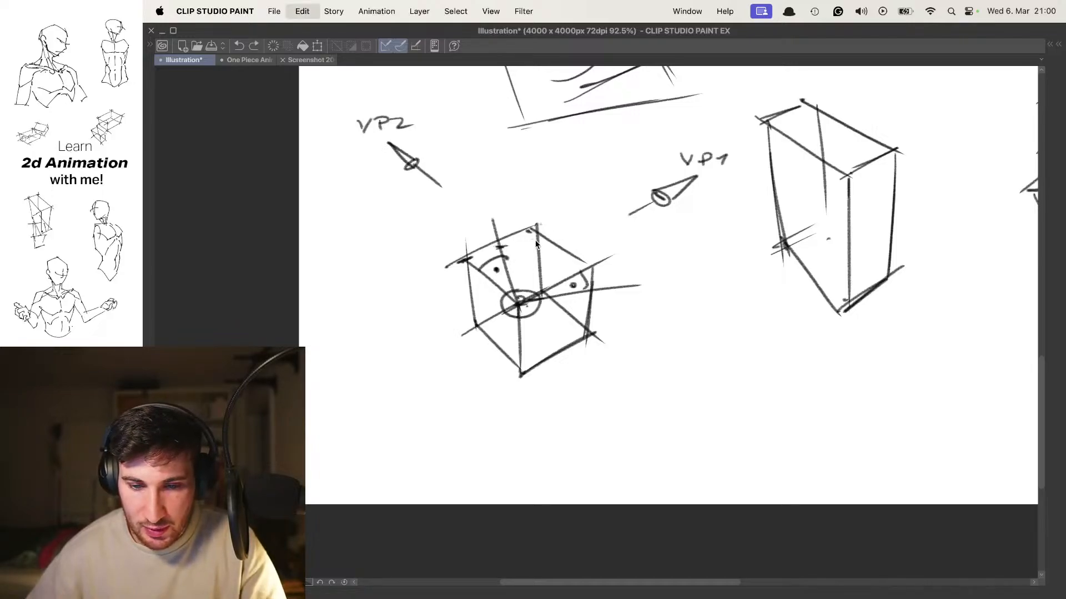
key("super+z")
left_click_drag(491, 248, 589, 234)
key("super+z")
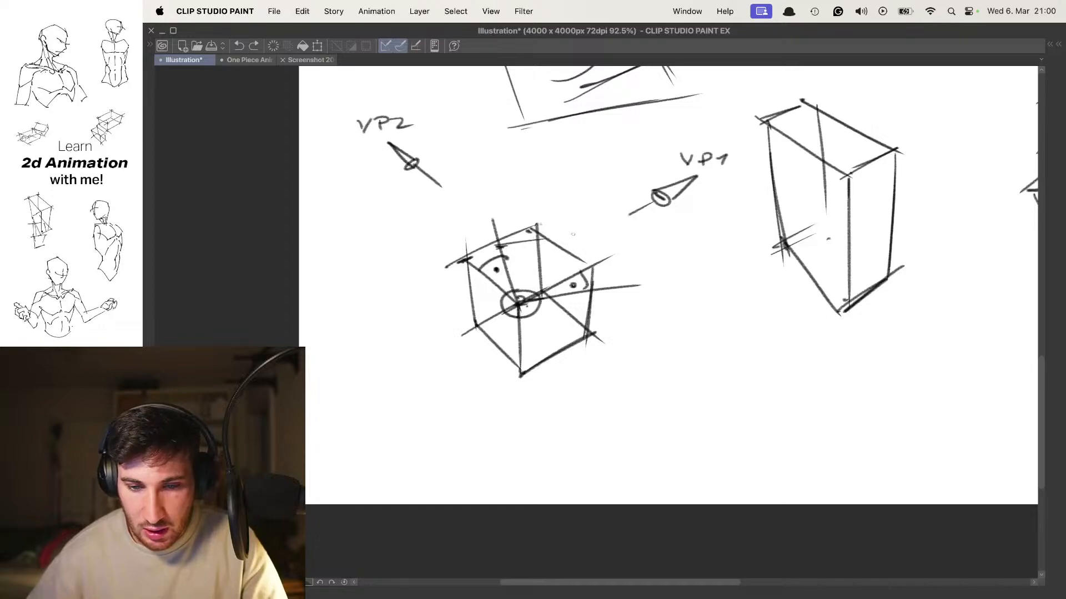
left_click_drag(496, 245, 601, 232)
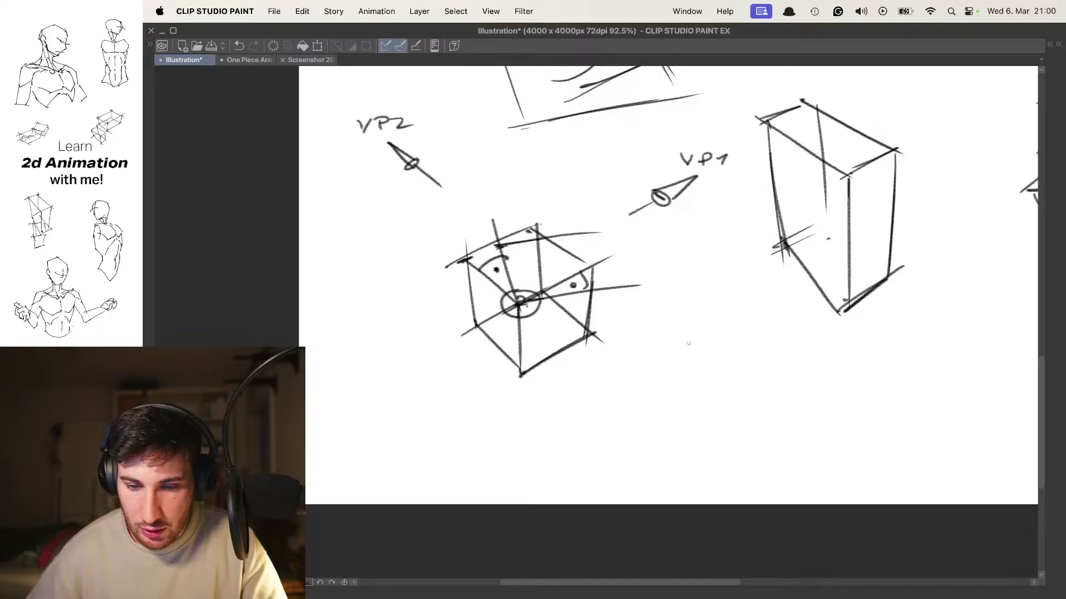
Draw a small box with a very shallow top face in the free area beside the cube
mouse_move(682, 341)
left_mouse_down()
mouse_move(748, 337)
mouse_move(697, 345)
left_mouse_up()
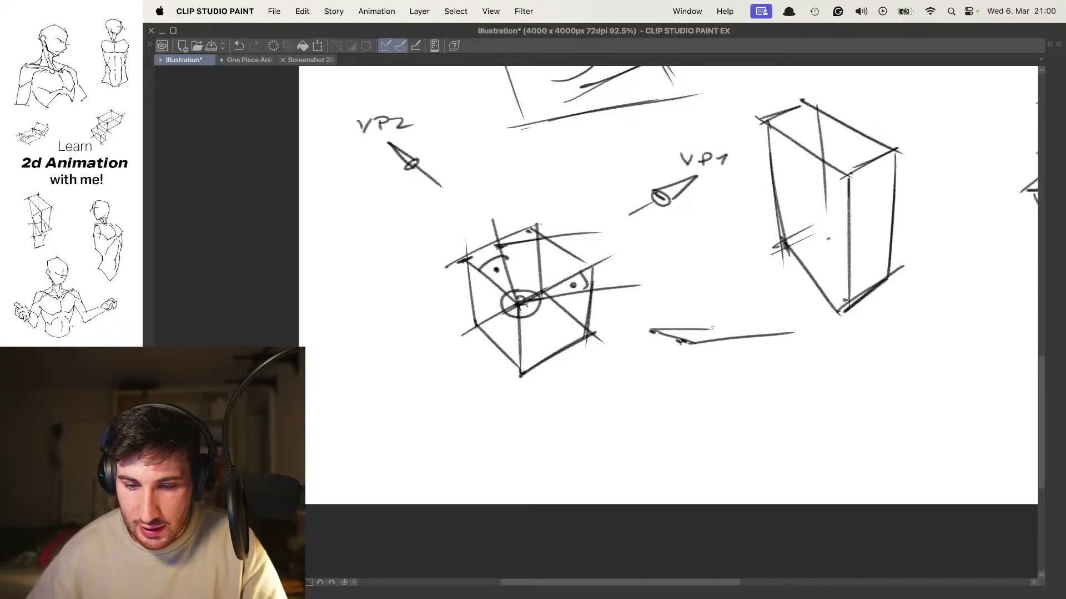
key("super+z")
mouse_move(660, 332)
left_mouse_down()
mouse_move(648, 330)
mouse_move(733, 323)
mouse_move(761, 333)
left_mouse_up()
left_click_drag(688, 350, 690, 390)
left_click_drag(655, 330, 659, 383)
left_click_drag(661, 381, 701, 395)
left_click_drag(704, 391, 751, 380)
mouse_move(756, 343)
left_mouse_down()
mouse_move(753, 375)
mouse_move(756, 323)
left_mouse_up()
Draw a second small box with a deeper top face beside the shallow one, and rework the shallow box's top face
mouse_move(765, 341)
left_mouse_down()
mouse_move(775, 375)
mouse_move(851, 375)
left_mouse_up()
left_click_drag(760, 336, 830, 333)
left_click_drag(830, 333, 847, 375)
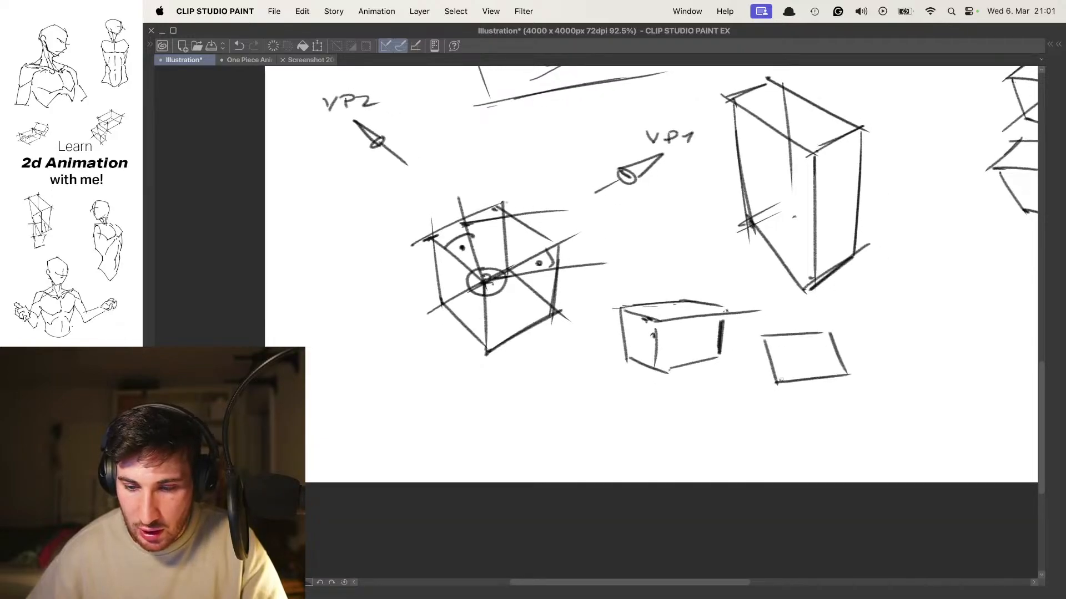
left_click_drag(780, 381, 778, 416)
mouse_move(762, 336)
left_mouse_down()
mouse_move(775, 419)
mouse_move(838, 398)
mouse_move(778, 383)
mouse_move(856, 398)
left_mouse_up()
left_click_drag(797, 333, 861, 348)
left_click_drag(854, 358, 845, 391)
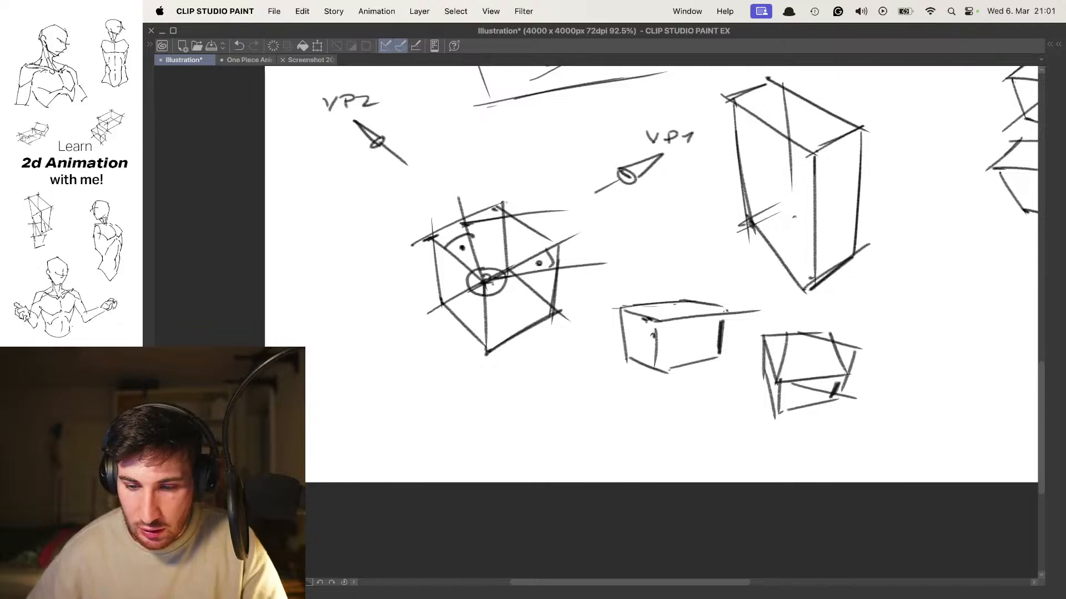
mouse_move(702, 300)
left_mouse_down()
mouse_move(679, 324)
mouse_move(749, 318)
left_mouse_up()
mouse_move(675, 307)
left_mouse_down()
mouse_move(731, 305)
mouse_move(753, 318)
left_mouse_up()
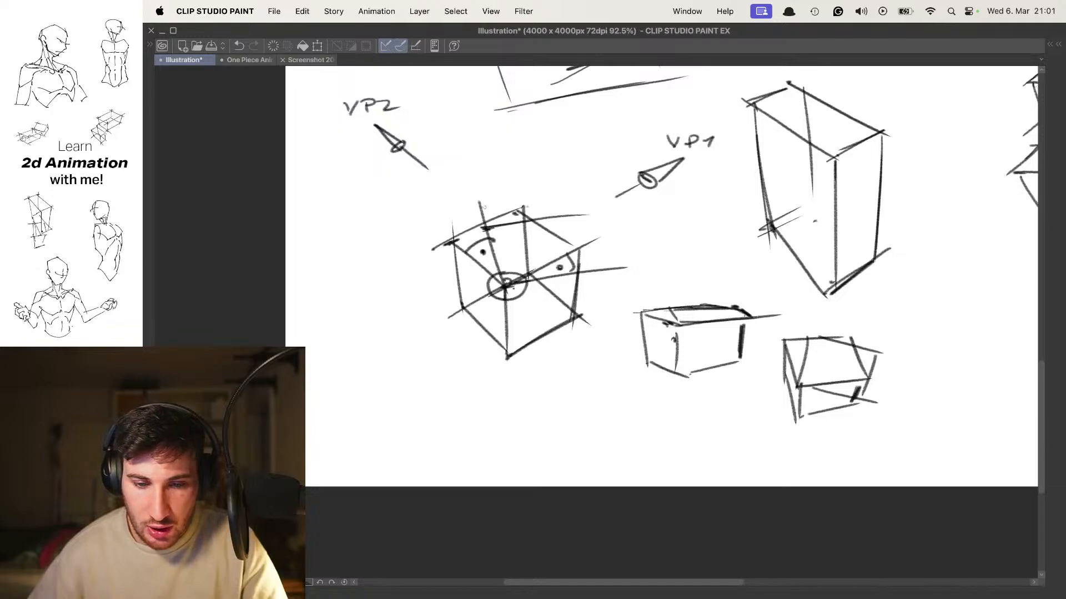
left_click_drag(489, 207, 585, 231)
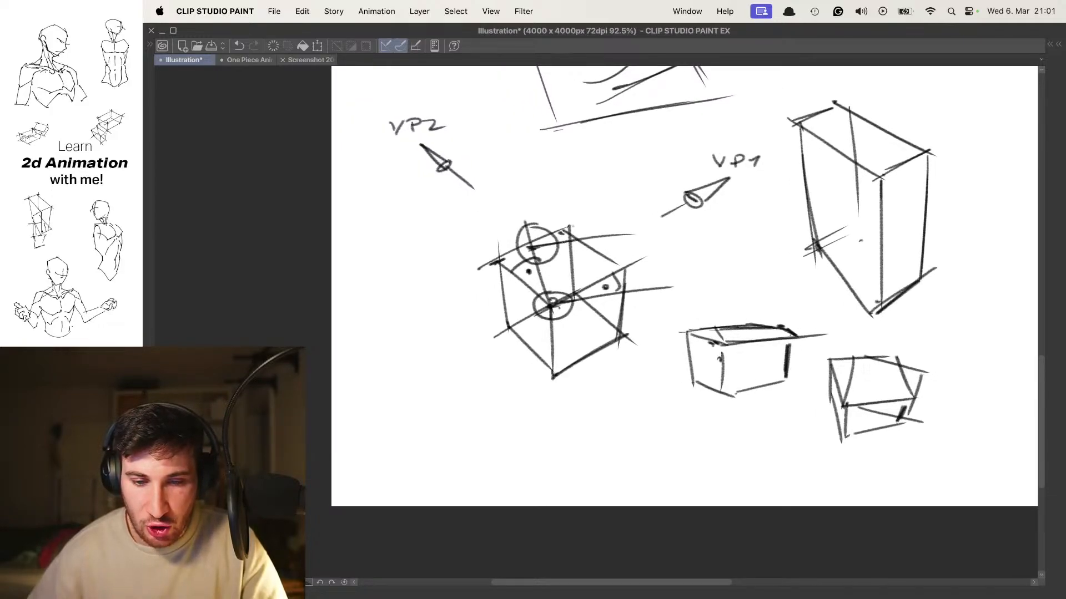
key("super+z")
key("super+z")
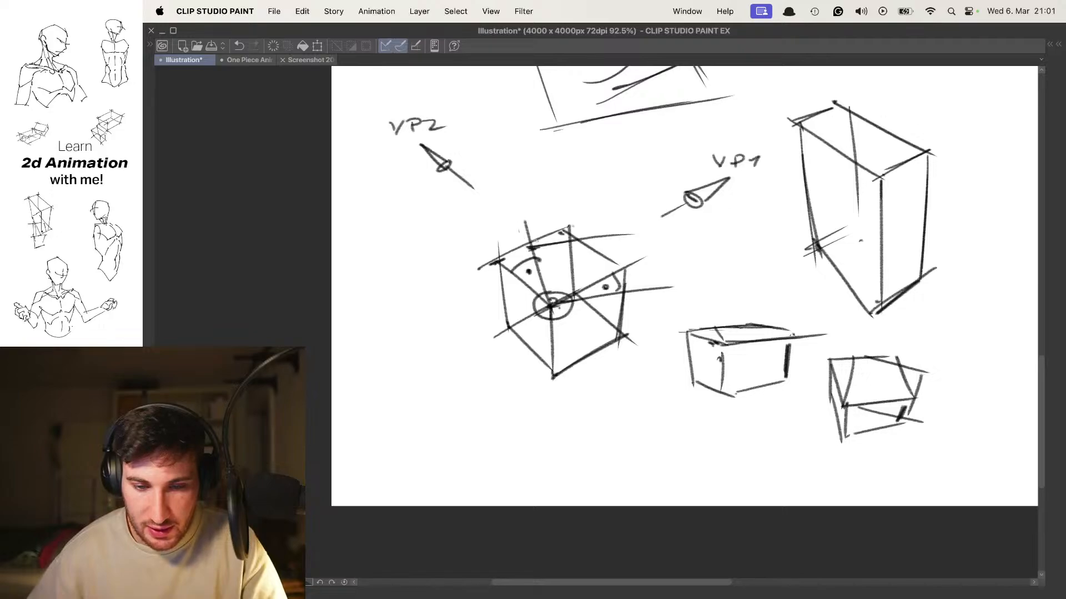
left_click_drag(537, 239, 544, 247)
key("super+z")
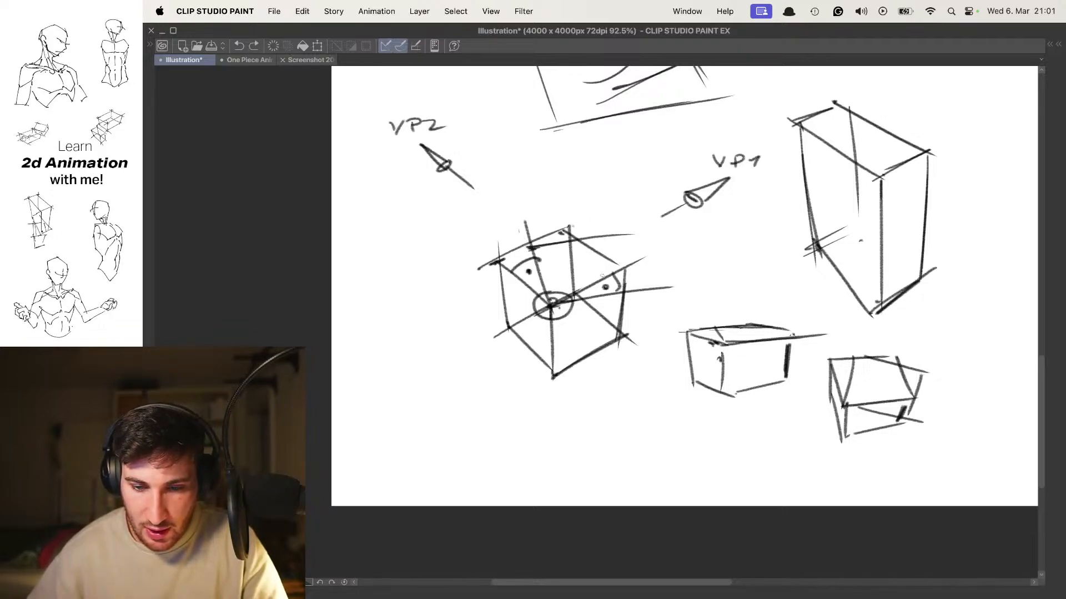
Close the rotated top face on the cube with its remaining side edge
left_click_drag(614, 237, 650, 300)
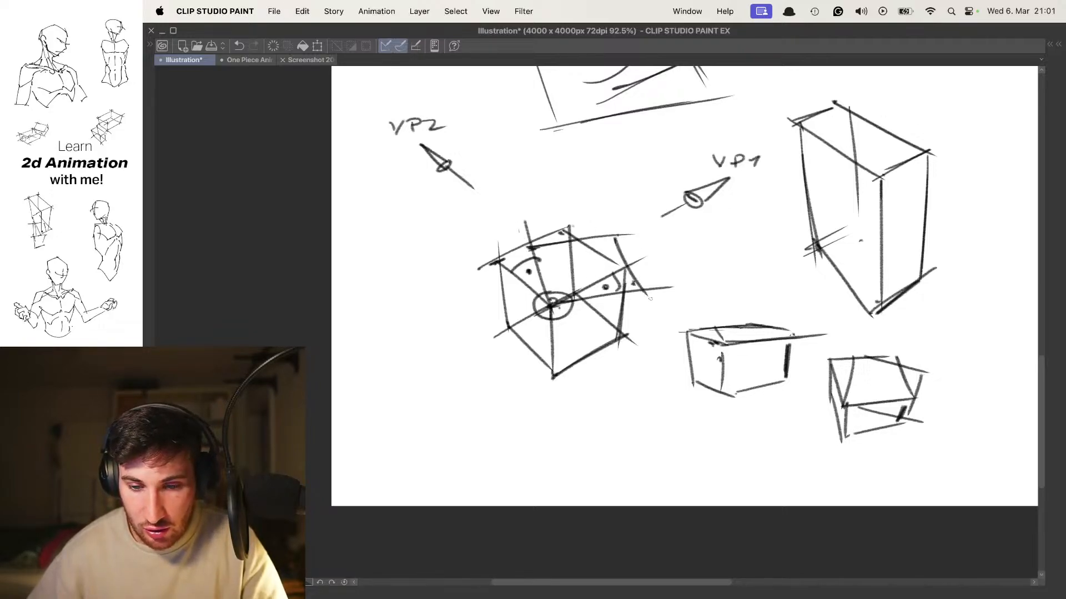
key("super+z")
left_click_drag(611, 232, 643, 288)
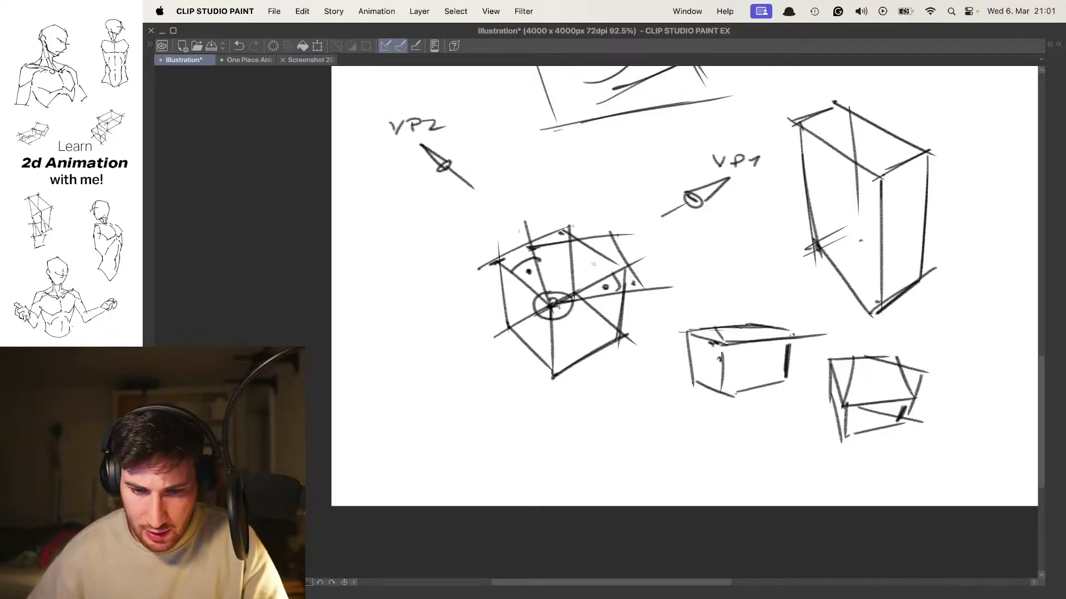
mouse_move(476, 313)
left_mouse_down()
mouse_move(514, 292)
mouse_move(515, 304)
left_mouse_up()
key("super+z")
key("super+z")
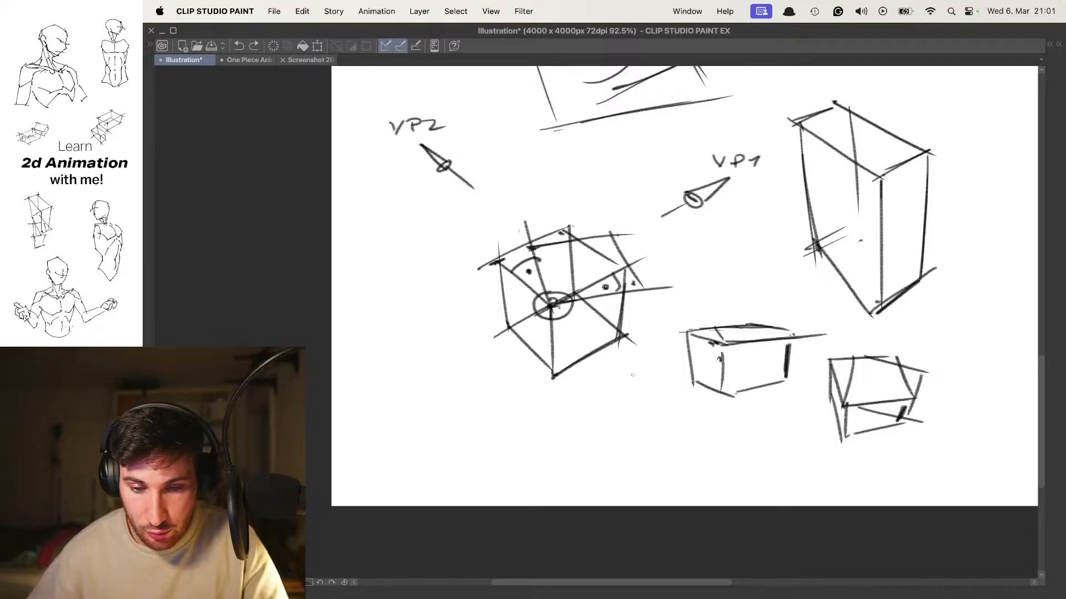
Draw the outer vertical edge and the front bottom edge of the rotated cube's VP1-side face
mouse_move(643, 295)
left_mouse_down()
mouse_move(626, 383)
mouse_move(637, 370)
left_mouse_up()
key("super+z")
left_click_drag(545, 379, 641, 361)
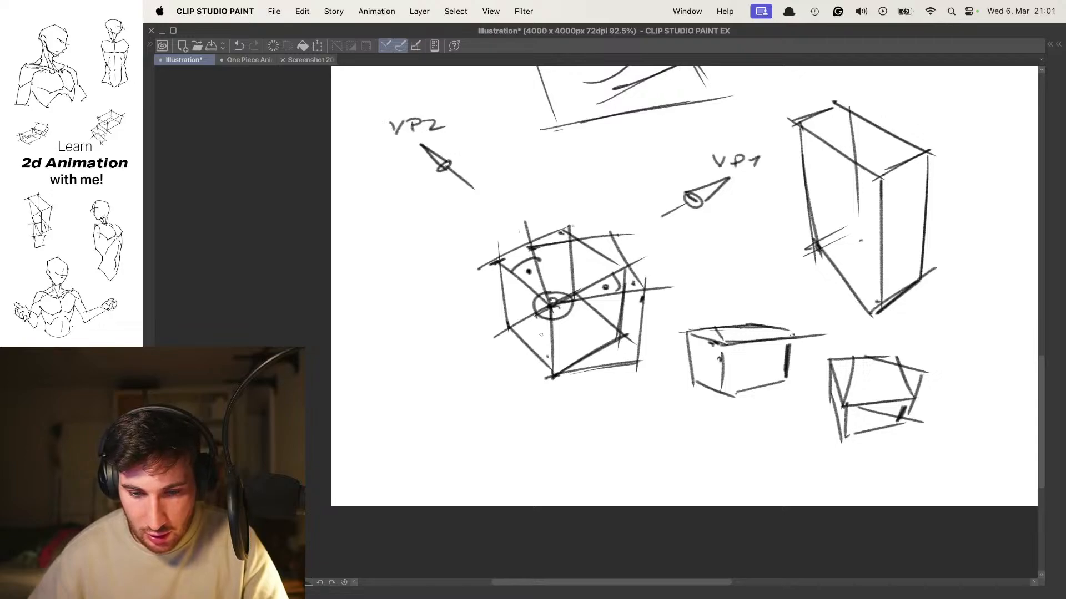
Complete the rotated cube with its other lower side edge, the back vertical edges and the hidden bottom edges
left_click_drag(536, 320, 553, 376)
key("super+z")
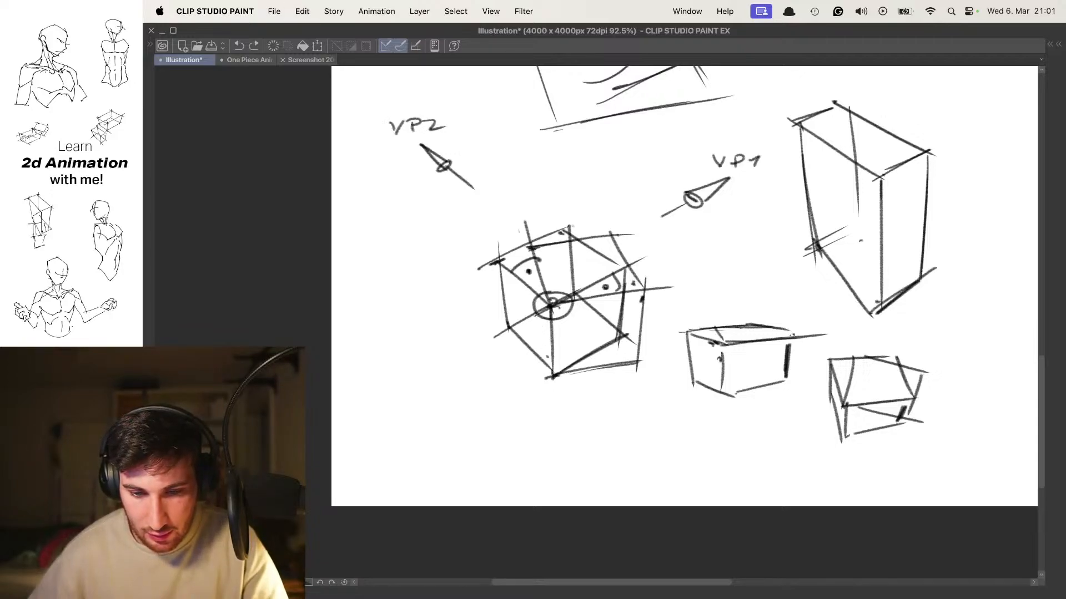
left_click_drag(535, 315, 552, 387)
key("super+z")
mouse_move(539, 317)
left_mouse_down()
mouse_move(552, 370)
mouse_move(539, 327)
mouse_move(553, 394)
left_mouse_up()
key("super+z")
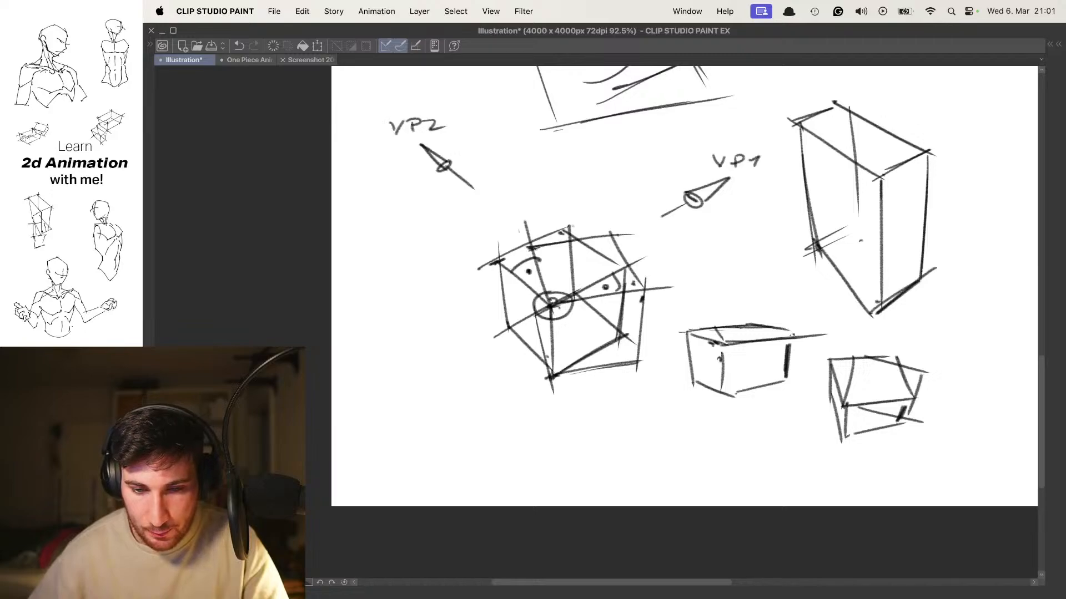
mouse_move(530, 249)
left_mouse_down()
mouse_move(535, 322)
mouse_move(610, 311)
left_mouse_up()
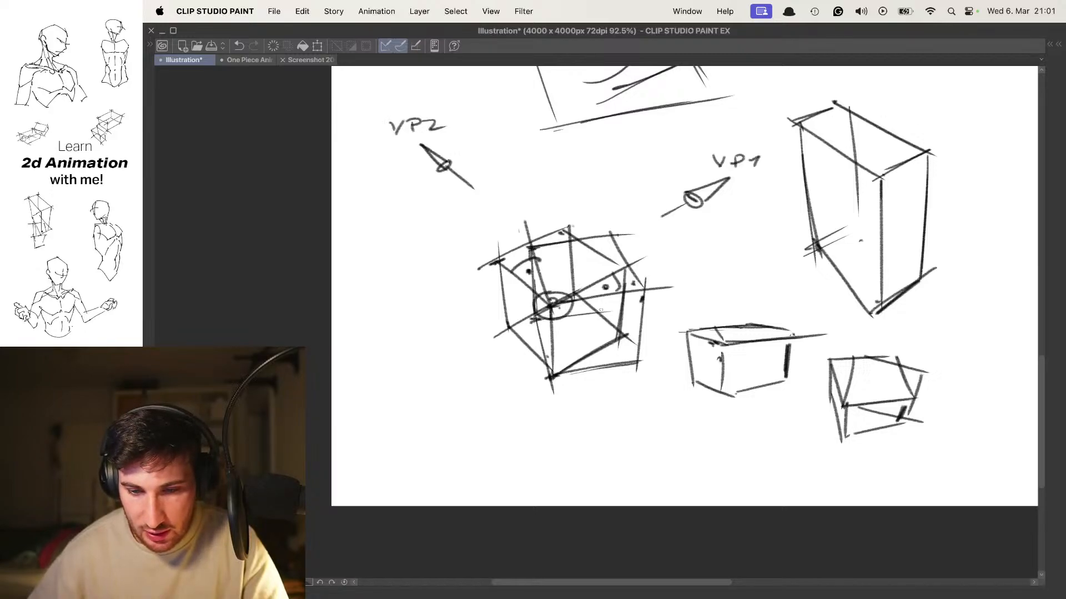
mouse_move(611, 229)
left_mouse_down()
mouse_move(611, 324)
mouse_move(632, 356)
left_mouse_up()
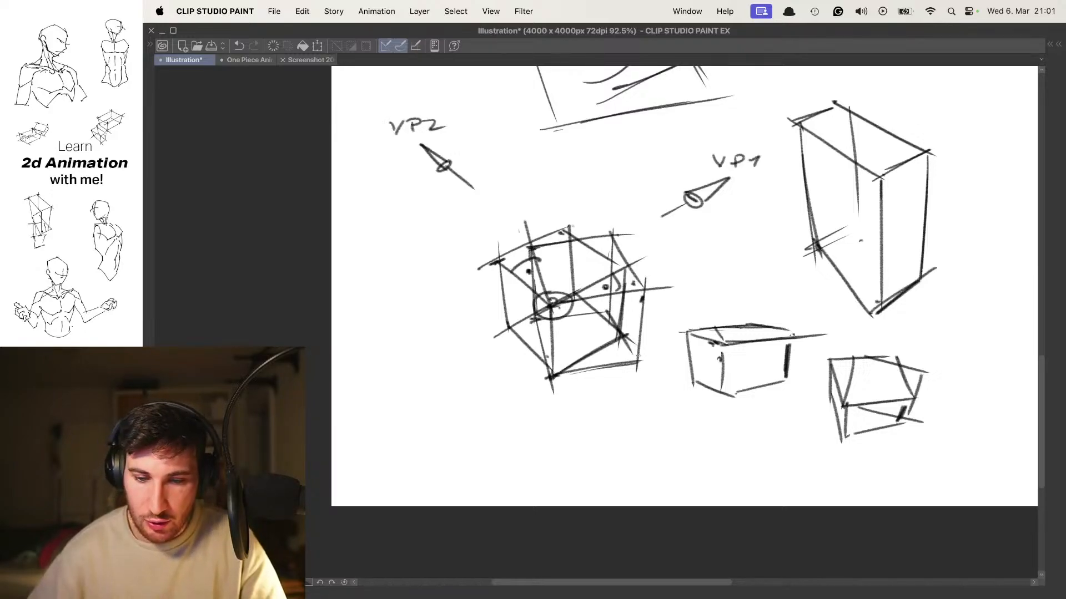
Draw a small cube seen from above in the free area between the mannequin's base and the large box above
mouse_move(608, 258)
left_mouse_down()
mouse_move(627, 258)
mouse_move(574, 282)
mouse_move(605, 242)
mouse_move(597, 247)
left_mouse_up()
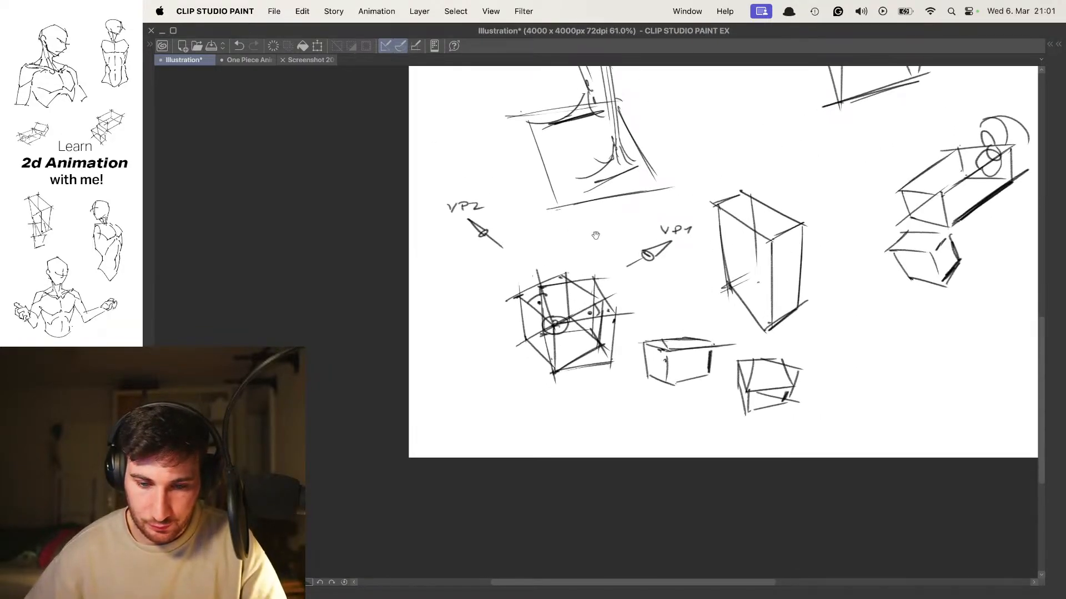
scroll(639, 250, "right", 10)
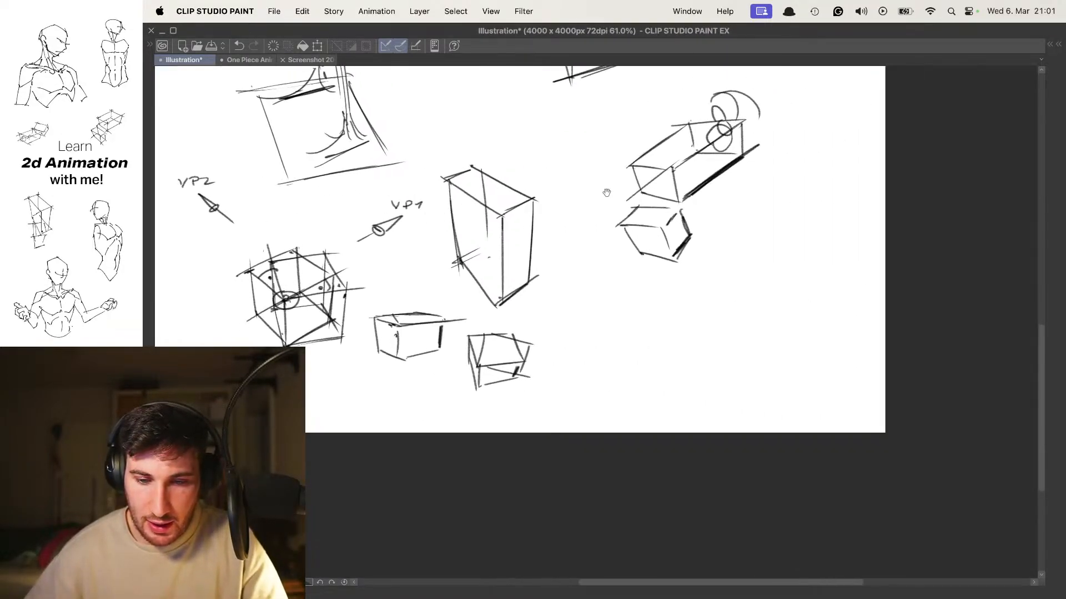
left_click(639, 250)
left_click_drag(620, 239, 718, 257)
left_click_drag(534, 140, 626, 231)
left_click_drag(678, 190, 744, 271)
left_click_drag(564, 266, 575, 233)
mouse_move(519, 163)
left_mouse_down()
mouse_move(525, 204)
mouse_move(597, 179)
left_mouse_up()
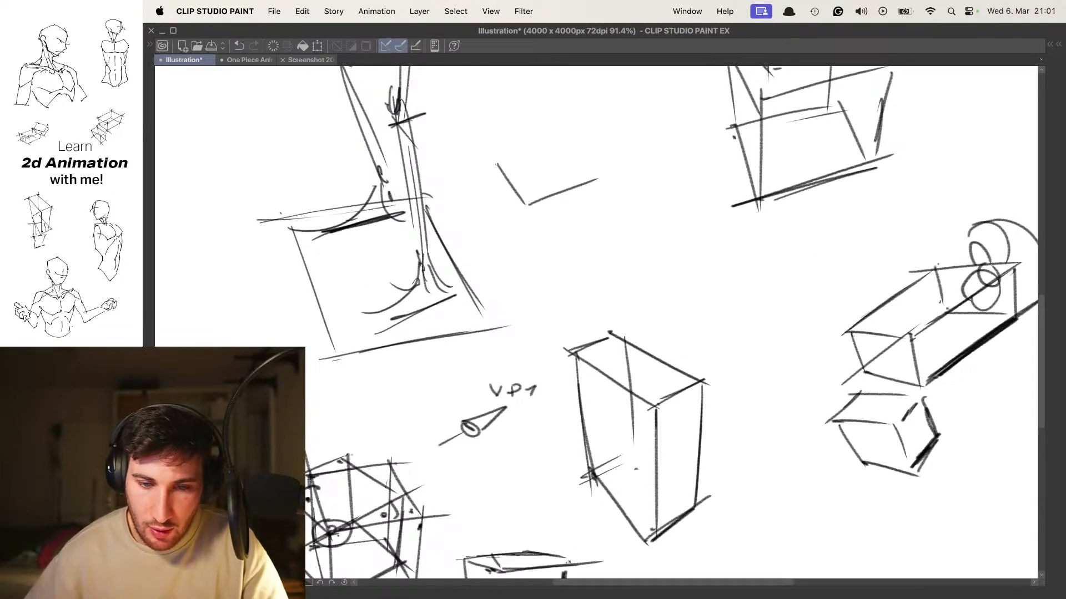
mouse_move(495, 165)
left_mouse_down()
mouse_move(540, 148)
mouse_move(586, 179)
left_mouse_up()
left_click_drag(526, 206, 529, 261)
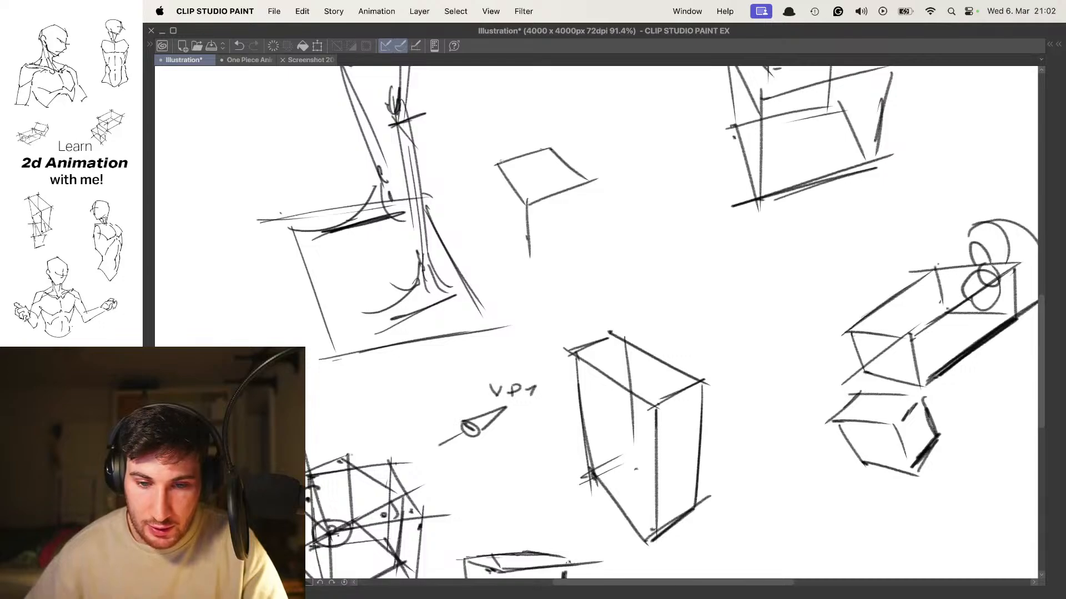
mouse_move(496, 162)
left_mouse_down()
mouse_move(498, 224)
mouse_move(529, 252)
left_mouse_up()
left_click_drag(528, 250, 580, 222)
Complete the small cube's side faces and draw a second small cube beside it, nearer the large boxes
mouse_move(582, 183)
left_mouse_down()
mouse_move(579, 224)
mouse_move(694, 235)
left_mouse_up()
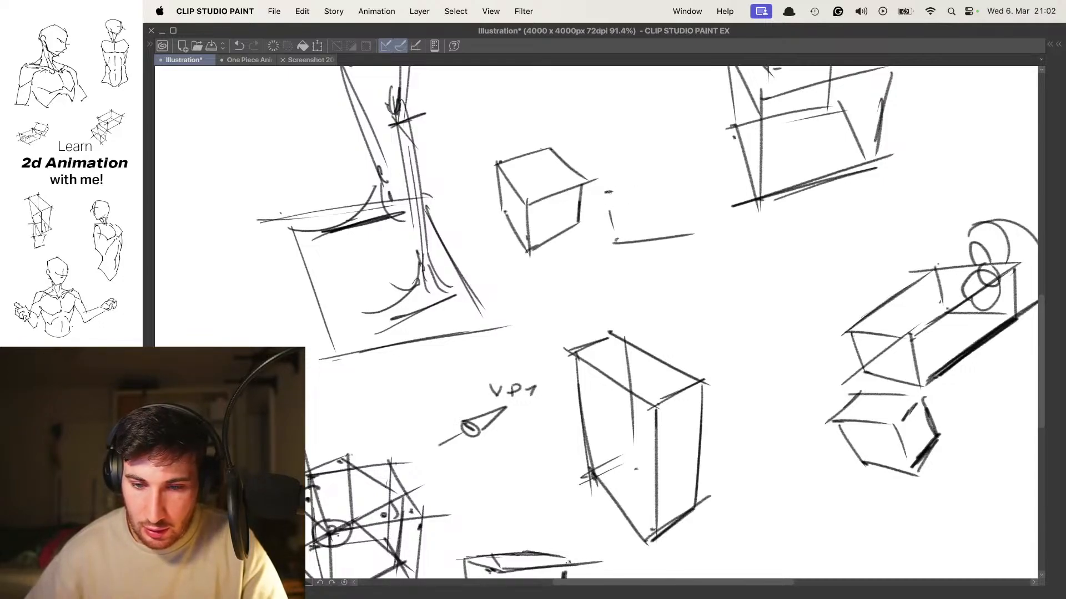
mouse_move(606, 192)
left_mouse_down()
mouse_move(678, 183)
mouse_move(691, 233)
left_mouse_up()
left_click_drag(617, 247, 616, 296)
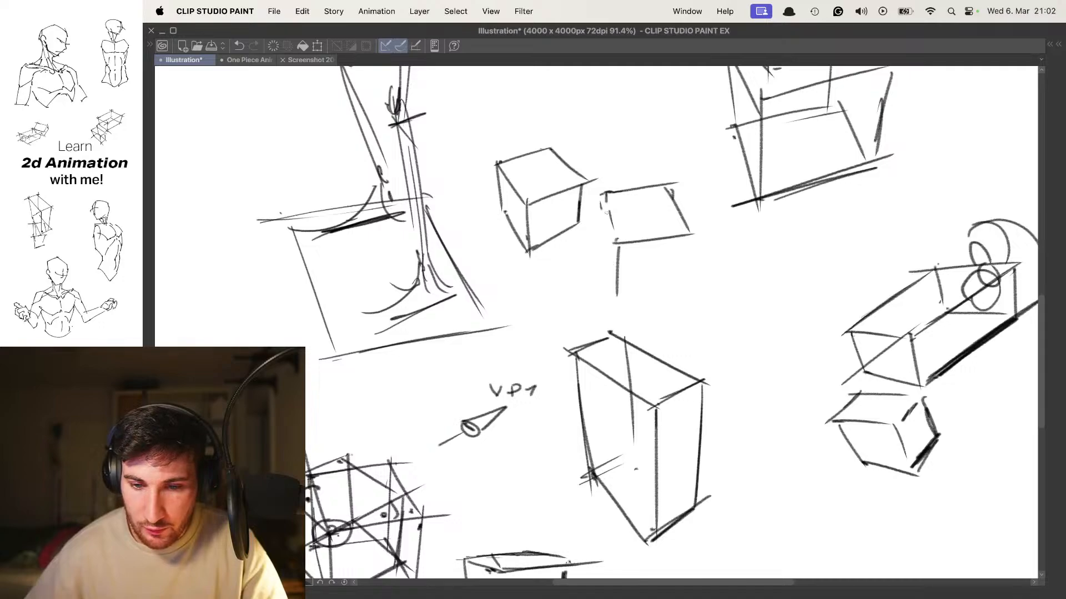
left_click_drag(607, 213, 606, 243)
mouse_move(606, 243)
left_mouse_down()
mouse_move(615, 296)
mouse_move(686, 274)
mouse_move(681, 266)
left_mouse_up()
left_click_drag(686, 250, 681, 267)
left_click_drag(653, 173, 654, 194)
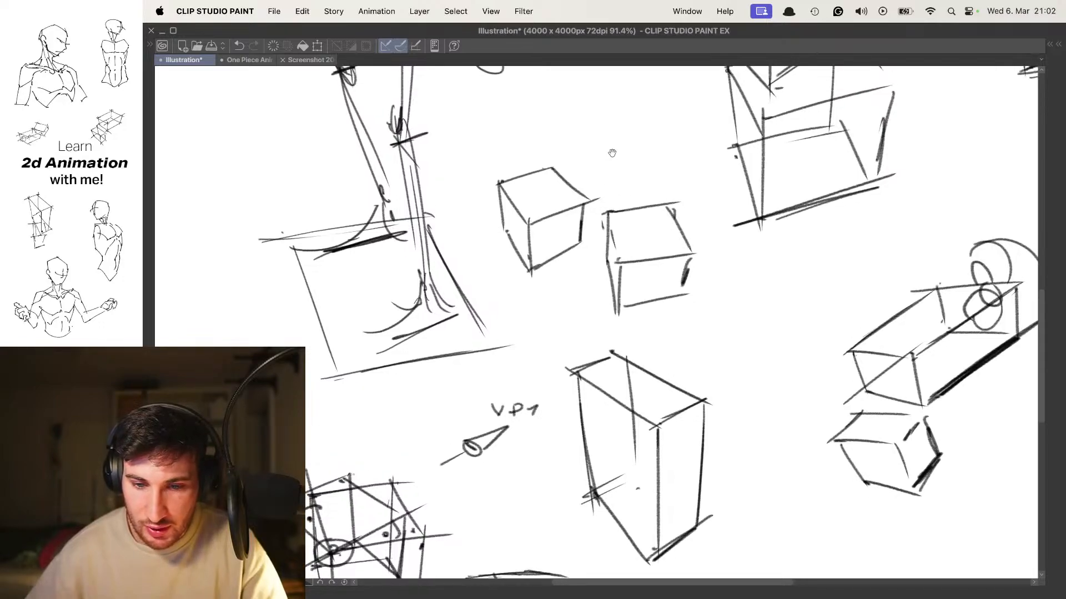
left_click_drag(590, 291, 595, 277)
mouse_move(523, 276)
left_mouse_down()
mouse_move(577, 256)
mouse_move(599, 296)
left_mouse_up()
key("super+z")
key("super+z")
Draw a third small cube below the first two and undo the last strokes of its front face
mouse_move(516, 274)
left_mouse_down()
mouse_move(575, 263)
mouse_move(601, 303)
mouse_move(544, 319)
mouse_move(612, 303)
left_mouse_up()
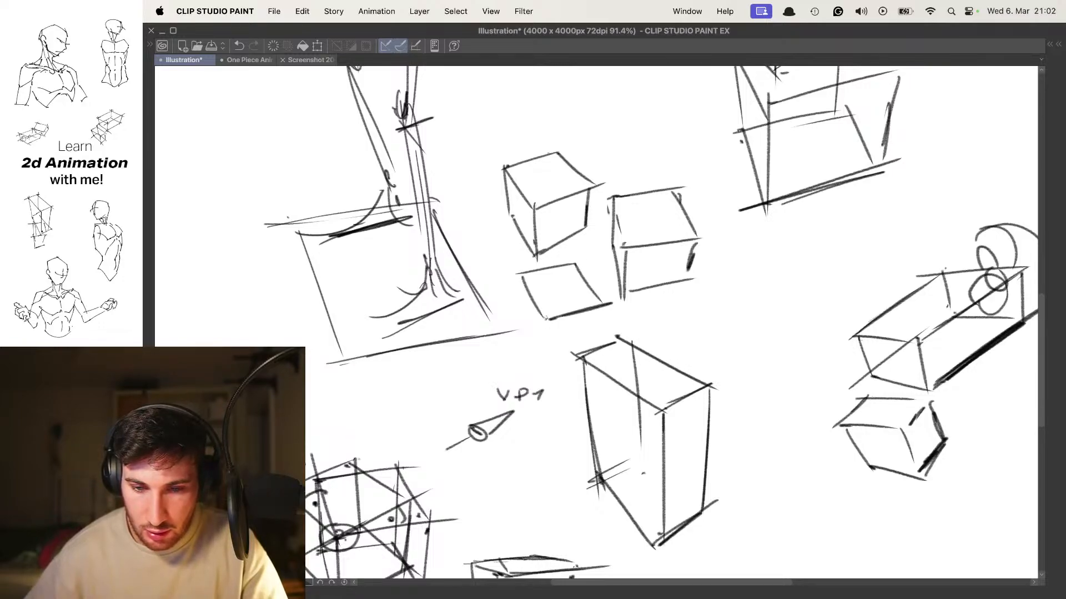
left_click_drag(545, 319, 543, 350)
mouse_move(524, 280)
left_mouse_down()
mouse_move(521, 268)
mouse_move(526, 330)
left_mouse_up()
mouse_move(528, 312)
left_mouse_down()
mouse_move(547, 358)
mouse_move(594, 329)
mouse_move(583, 333)
left_mouse_up()
left_click_drag(612, 166, 609, 192)
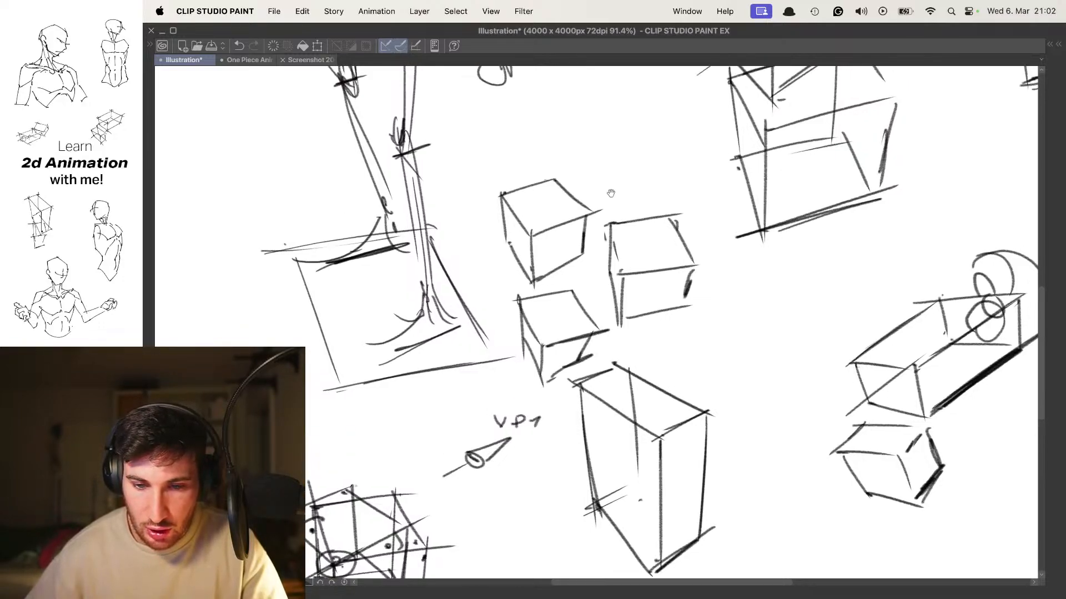
key("super+z")
key("super+z")
Sketch two more small cubes above the group, one with only its top face and vertical side edges
mouse_move(582, 159)
left_mouse_down()
mouse_move(621, 168)
mouse_move(595, 172)
mouse_move(606, 178)
mouse_move(663, 152)
mouse_move(615, 134)
mouse_move(650, 149)
left_mouse_up()
key("super+z")
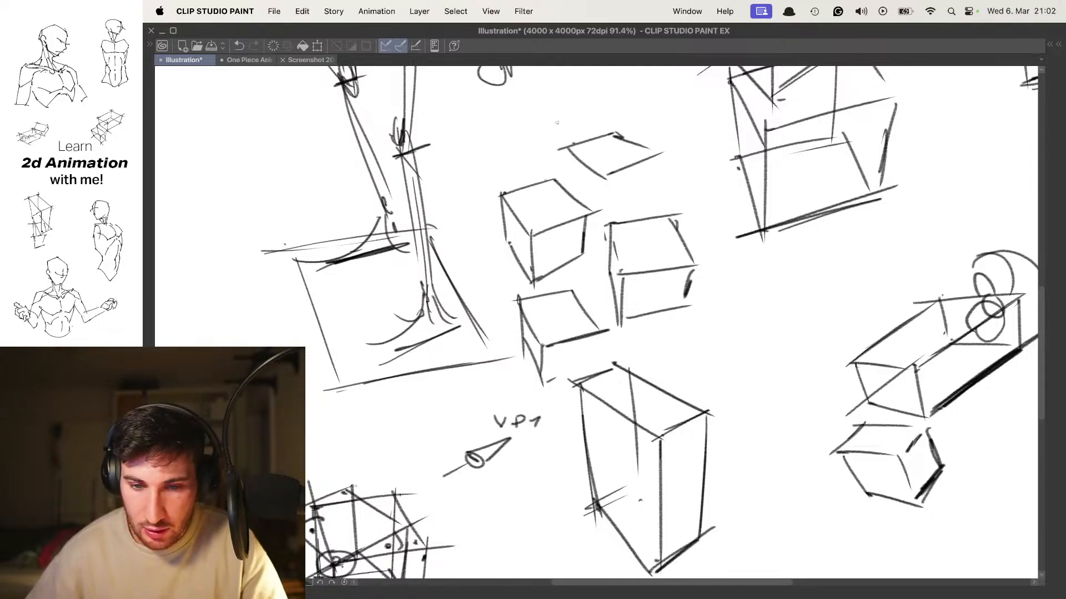
mouse_move(492, 116)
left_mouse_down()
mouse_move(526, 127)
mouse_move(567, 112)
mouse_move(525, 106)
mouse_move(558, 111)
left_mouse_up()
left_click_drag(526, 129, 527, 174)
mouse_move(493, 122)
left_mouse_down()
mouse_move(496, 158)
mouse_move(527, 170)
mouse_move(535, 160)
left_mouse_up()
mouse_move(561, 109)
left_mouse_down()
mouse_move(572, 195)
mouse_move(595, 223)
left_mouse_up()
left_click_drag(643, 159, 638, 212)
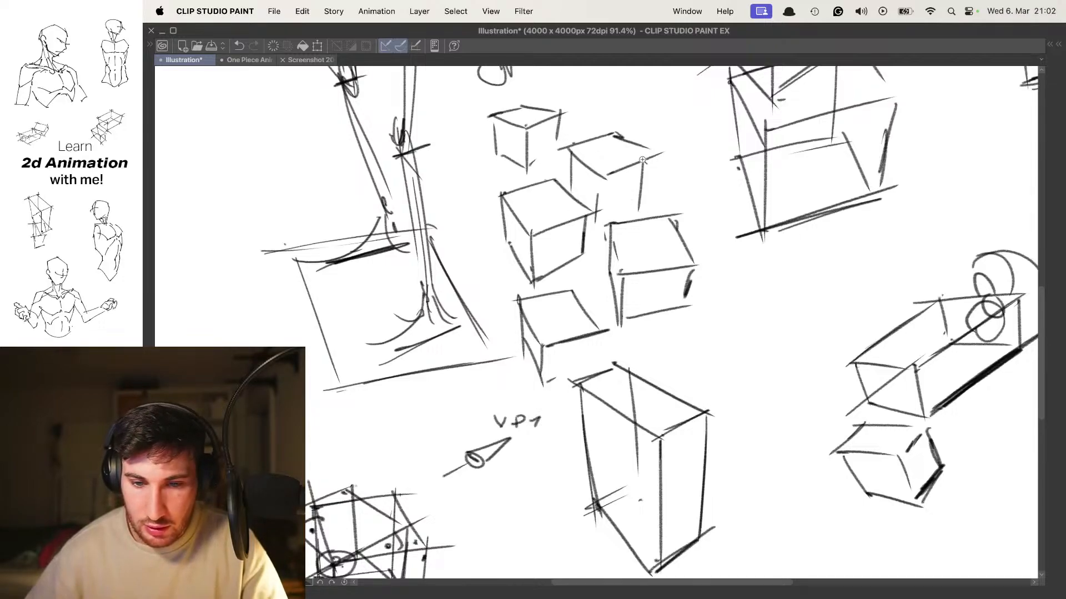
scroll(642, 160, "down", 5)
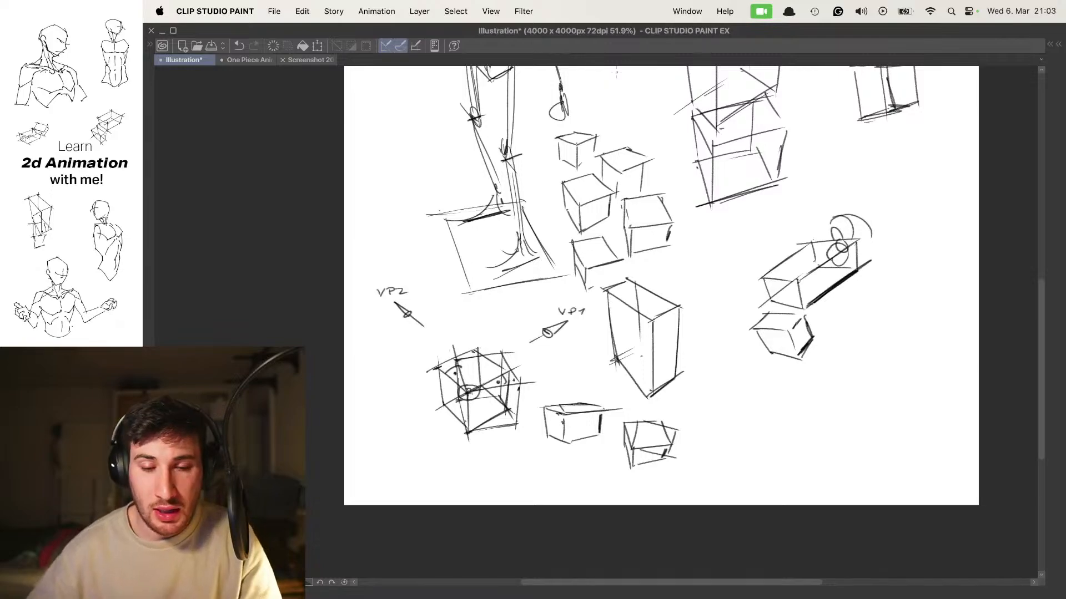
scroll(568, 219, "up", 5)
scroll(569, 218, "right", 2)
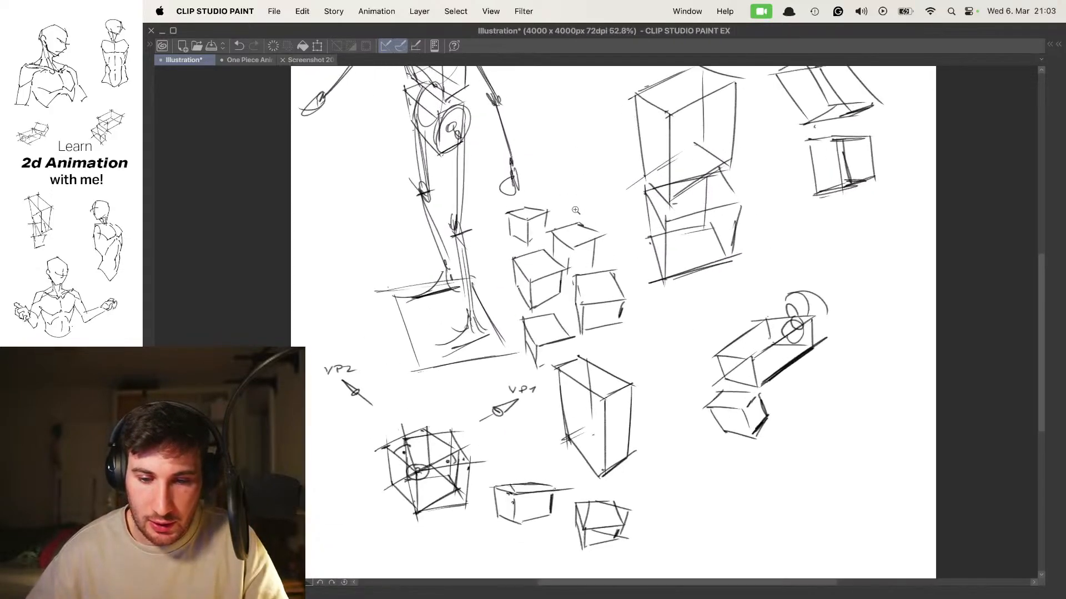
scroll(569, 218, "down", 2)
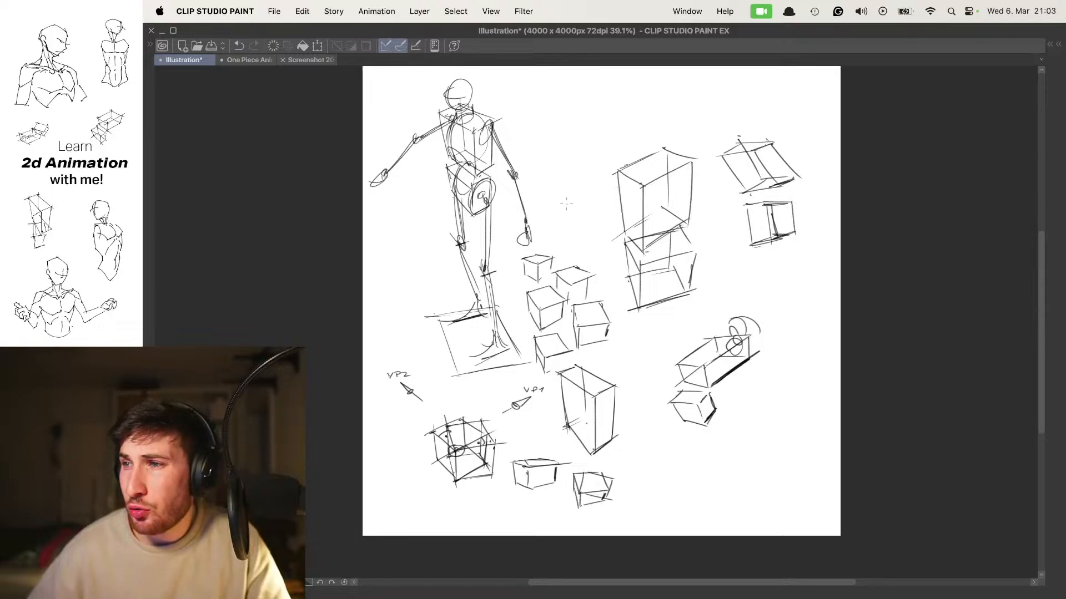
Switch to the One Piece Animation document and add a new cel to Folder 10 at frame 11
left_click(280, 60)
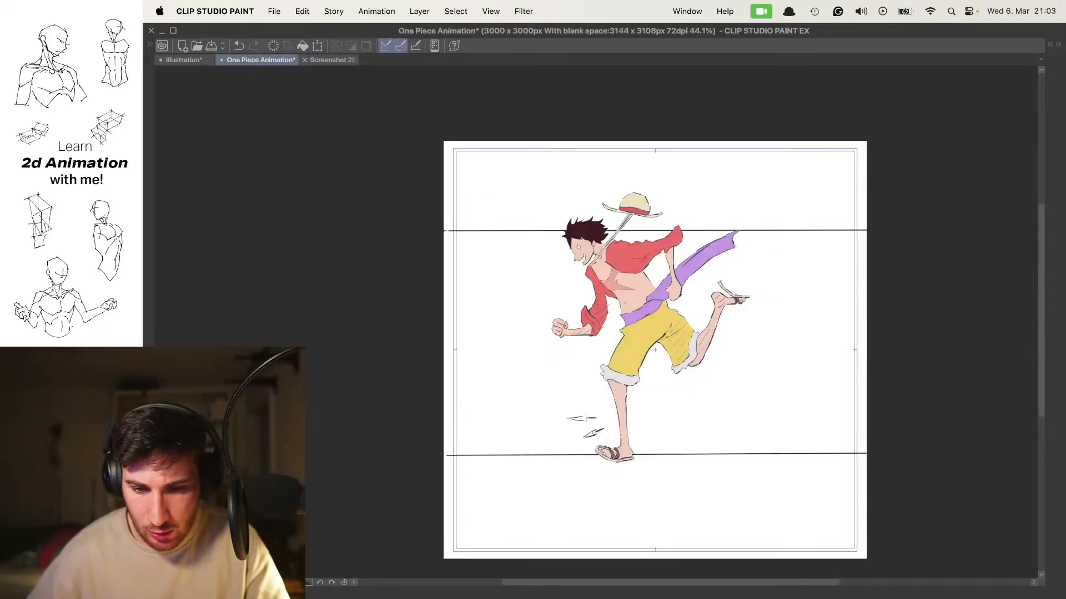
key("Tab")
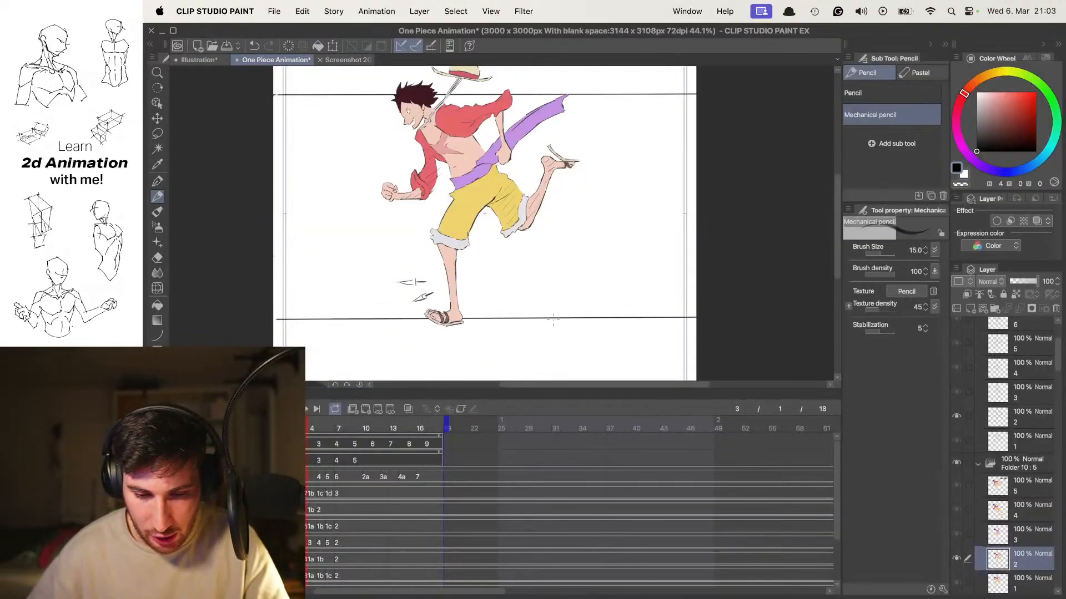
key("space")
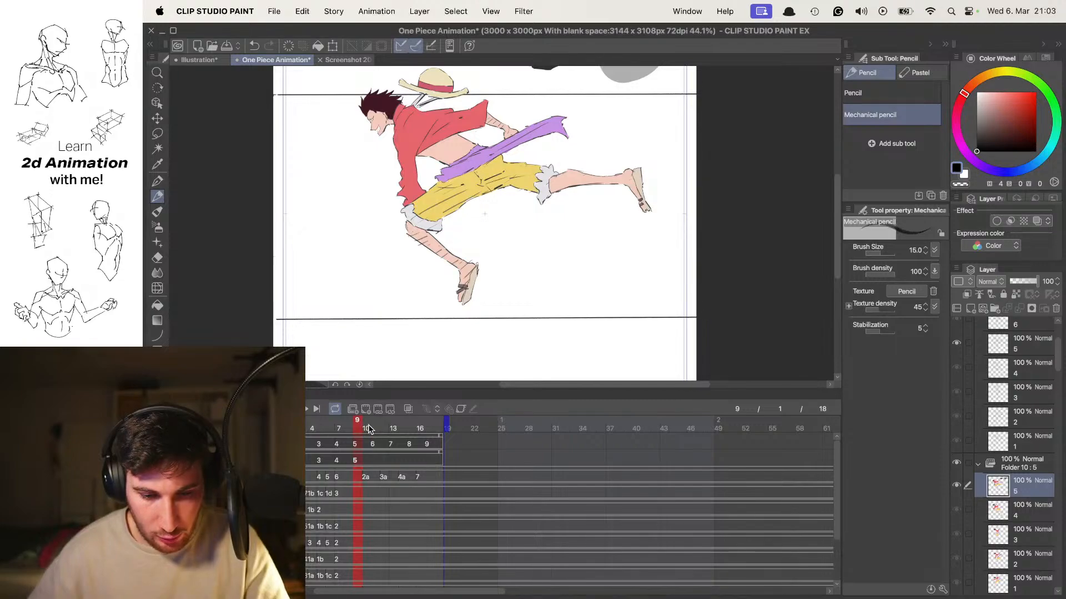
left_click(376, 431)
left_click(405, 409)
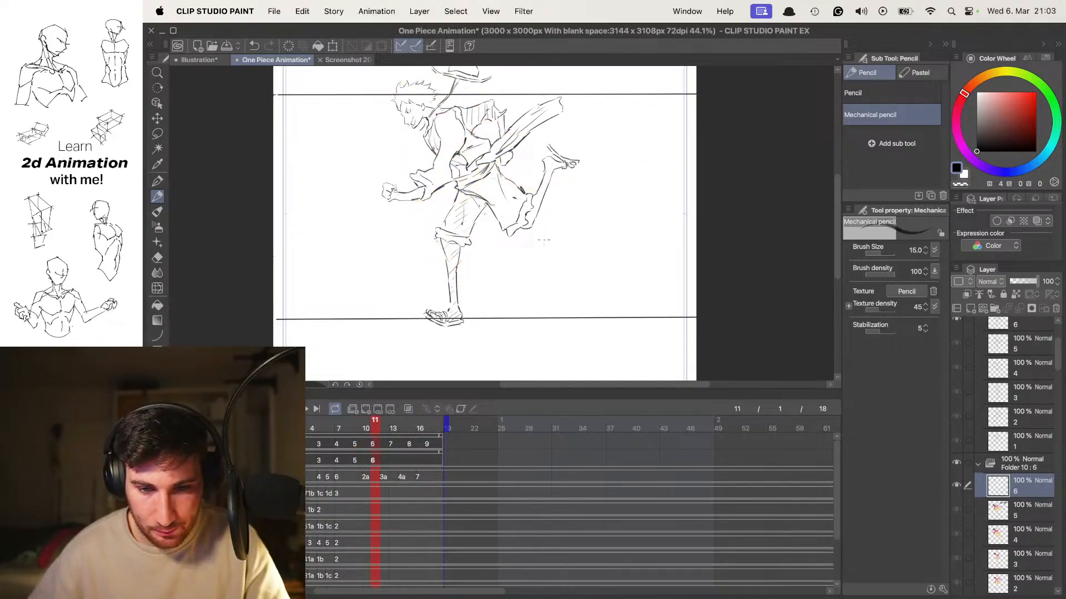
Sample the shirt's red from frame 9 for the Round mixing brush and return to the empty cel at frame 11
key("Left")
key("b")
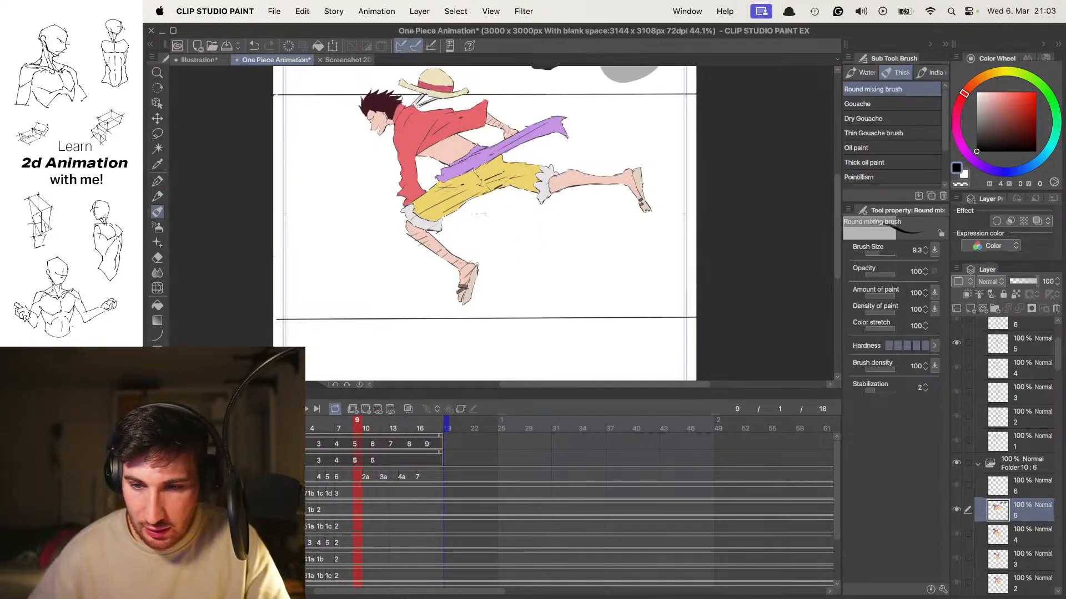
left_click(417, 138, "alt")
key("Right")
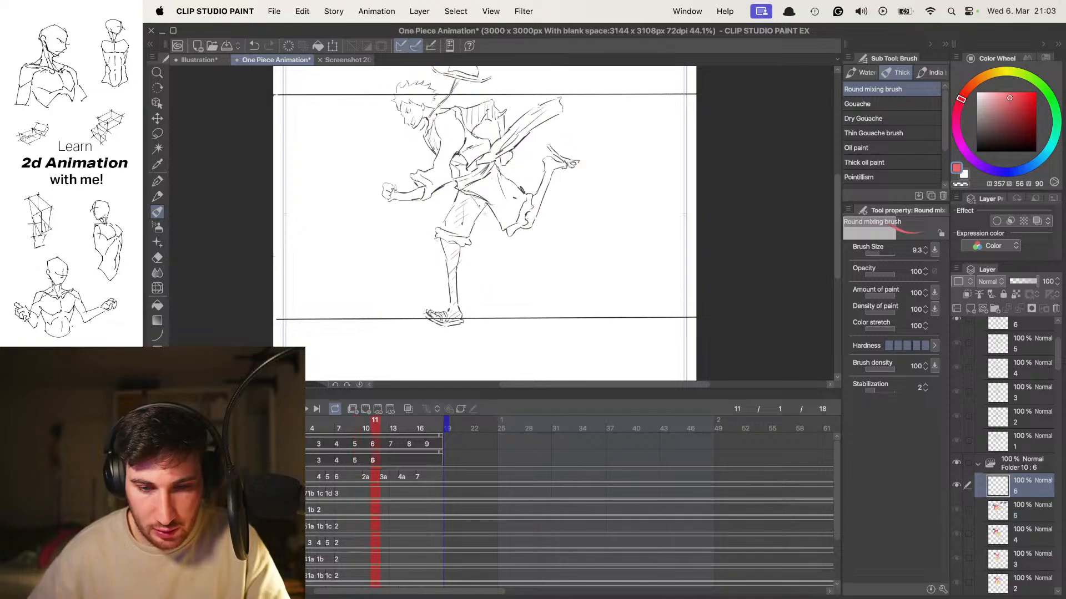
Paint the near sleeve of the running character red, from the shoulder down to the elbow
scroll(473, 142, "up", 5)
key("Tab")
scroll(501, 216, "up", 4)
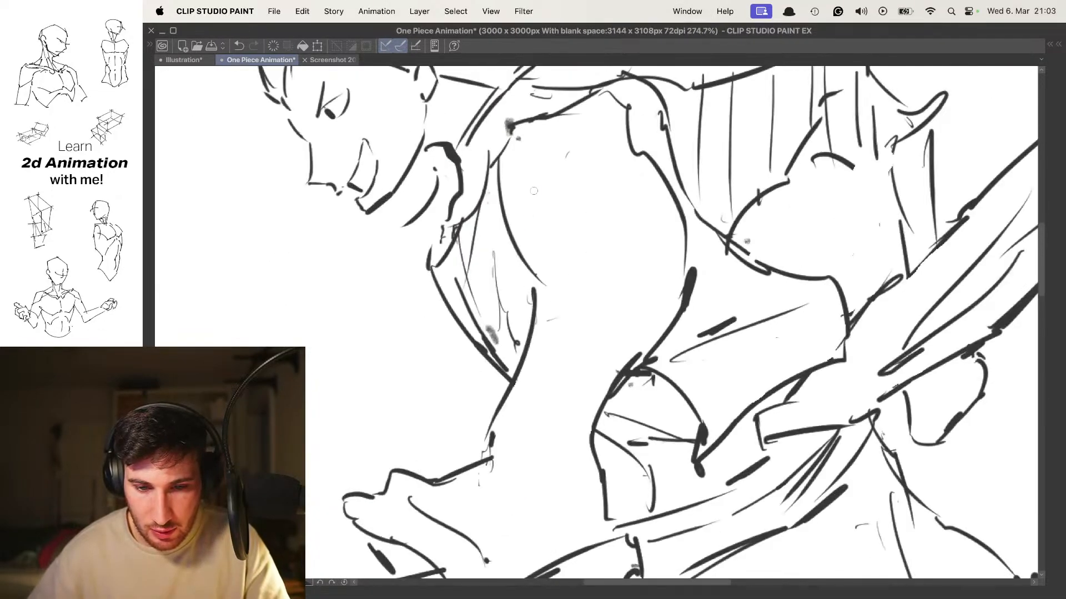
key("super+z")
mouse_move(530, 217)
left_mouse_down()
mouse_move(543, 208)
mouse_move(536, 188)
mouse_move(541, 252)
mouse_move(522, 219)
mouse_move(552, 272)
mouse_move(506, 161)
mouse_move(542, 133)
mouse_move(570, 197)
mouse_move(580, 280)
left_mouse_up()
left_click_drag(584, 212, 591, 192)
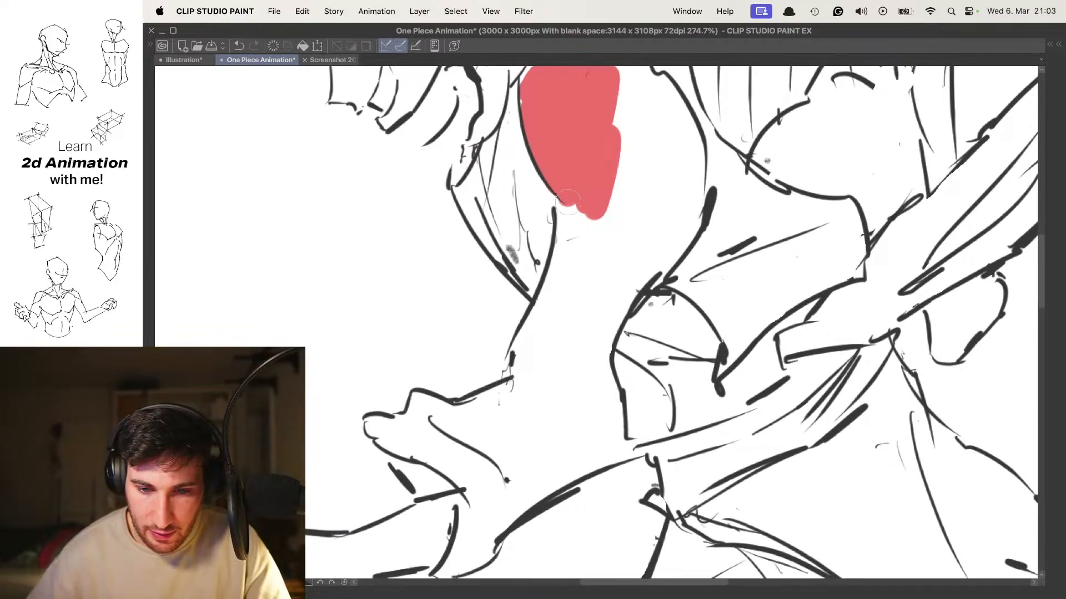
mouse_move(568, 203)
left_mouse_down()
mouse_move(568, 262)
mouse_move(555, 297)
mouse_move(566, 242)
mouse_move(545, 314)
mouse_move(567, 205)
left_mouse_up()
mouse_move(568, 204)
left_mouse_down()
mouse_move(544, 288)
mouse_move(573, 254)
mouse_move(596, 192)
mouse_move(604, 250)
mouse_move(633, 209)
mouse_move(625, 249)
mouse_move(661, 166)
left_mouse_up()
scroll(638, 195, "up", 5)
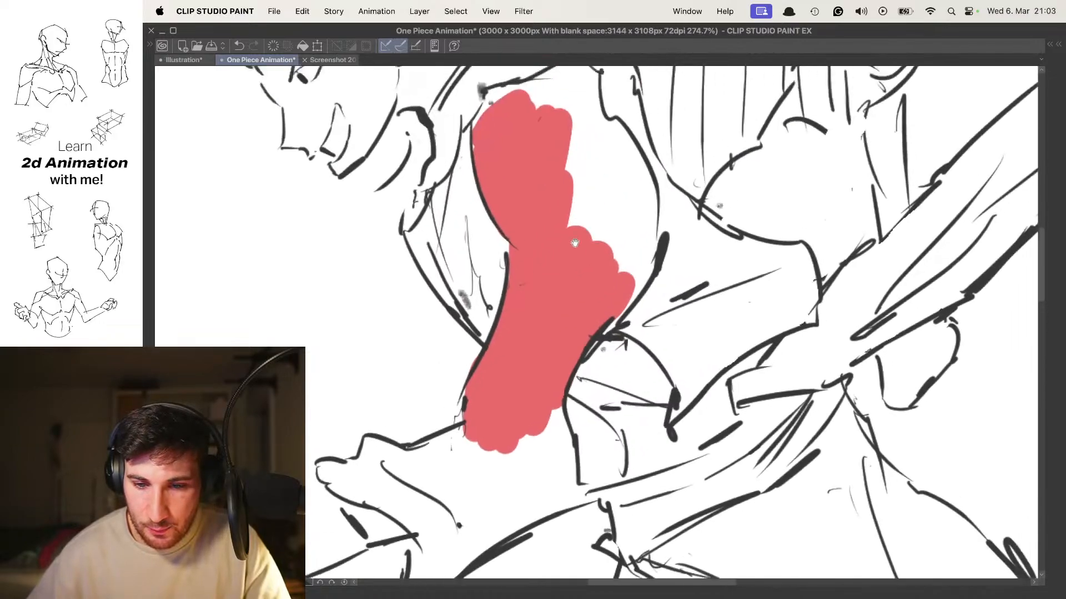
mouse_move(572, 244)
left_mouse_down()
mouse_move(579, 184)
mouse_move(611, 264)
mouse_move(637, 248)
mouse_move(586, 321)
mouse_move(633, 278)
mouse_move(605, 308)
mouse_move(638, 253)
mouse_move(602, 167)
left_mouse_up()
scroll(567, 238, "up", 5)
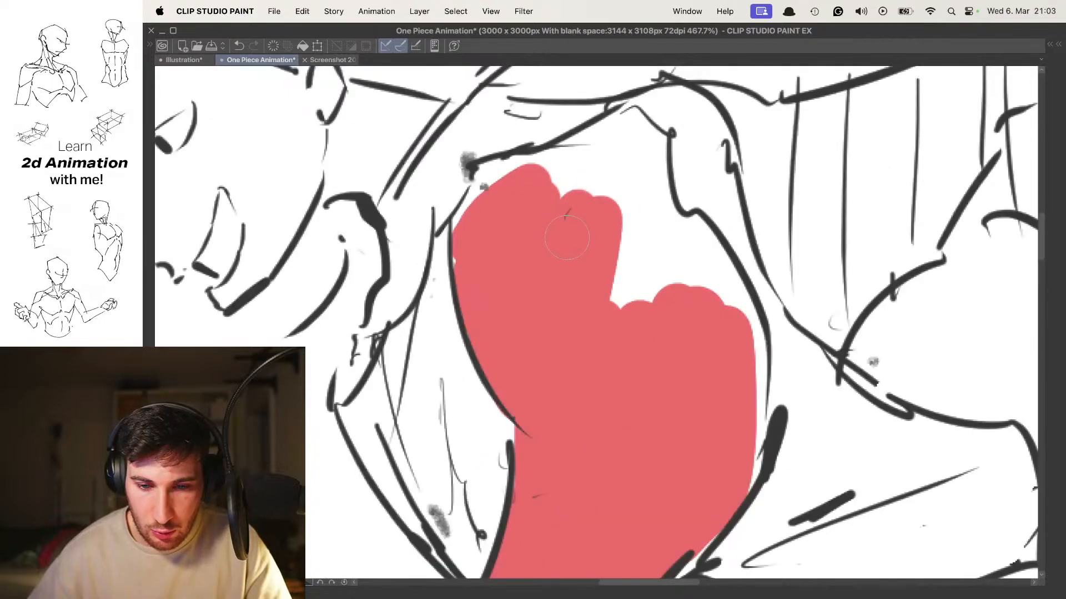
Fill the sleeve's shoulder area and outer edge with red up to the line art
mouse_move(486, 202)
left_mouse_down()
mouse_move(488, 166)
mouse_move(577, 147)
mouse_move(562, 200)
mouse_move(630, 277)
mouse_move(558, 150)
mouse_move(571, 133)
mouse_move(620, 276)
mouse_move(632, 238)
mouse_move(644, 238)
mouse_move(588, 197)
left_mouse_up()
scroll(630, 277, "right", 3)
mouse_move(552, 250)
left_mouse_down()
mouse_move(578, 233)
mouse_move(588, 200)
mouse_move(622, 280)
left_mouse_up()
left_click_drag(601, 240, 631, 289)
mouse_move(637, 346)
left_mouse_down()
mouse_move(649, 355)
mouse_move(625, 444)
left_mouse_up()
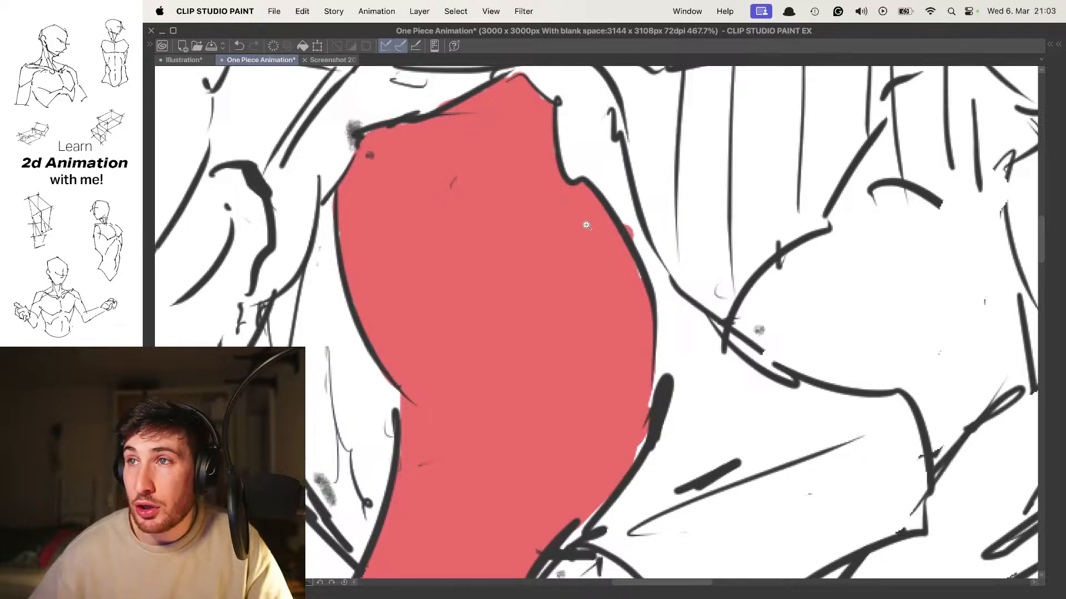
Paint the sleeve's rolled cuff red along its folds and outline
mouse_move(586, 224)
left_mouse_down()
mouse_move(566, 264)
mouse_move(595, 221)
left_mouse_up()
mouse_move(564, 270)
left_mouse_down()
mouse_move(575, 247)
mouse_move(636, 232)
left_mouse_up()
mouse_move(564, 250)
left_mouse_down()
mouse_move(613, 240)
mouse_move(561, 267)
mouse_move(511, 237)
left_mouse_up()
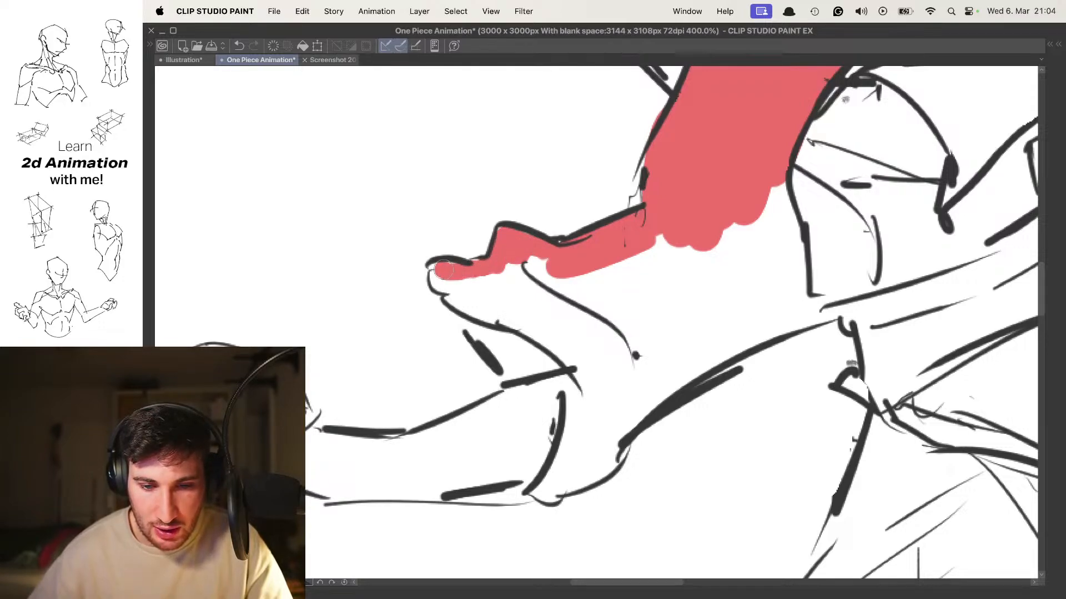
mouse_move(444, 270)
left_mouse_down()
mouse_move(459, 299)
mouse_move(437, 277)
mouse_move(452, 270)
mouse_move(482, 284)
mouse_move(497, 270)
mouse_move(484, 267)
mouse_move(496, 292)
mouse_move(541, 284)
mouse_move(475, 302)
mouse_move(500, 313)
mouse_move(462, 302)
mouse_move(510, 377)
mouse_move(550, 355)
mouse_move(503, 347)
mouse_move(527, 273)
mouse_move(540, 330)
mouse_move(575, 308)
left_mouse_up()
left_click_drag(584, 309, 561, 232)
mouse_move(557, 292)
left_mouse_down()
mouse_move(533, 395)
mouse_move(560, 399)
mouse_move(574, 360)
mouse_move(583, 394)
mouse_move(560, 270)
mouse_move(442, 276)
left_mouse_up()
Fill the remaining white areas between the cuff and the elbow with red
mouse_move(555, 311)
left_mouse_down()
mouse_move(569, 333)
mouse_move(632, 289)
mouse_move(655, 227)
left_mouse_up()
left_click_drag(605, 289, 680, 241)
mouse_move(577, 256)
left_mouse_down()
mouse_move(616, 225)
mouse_move(516, 191)
left_mouse_up()
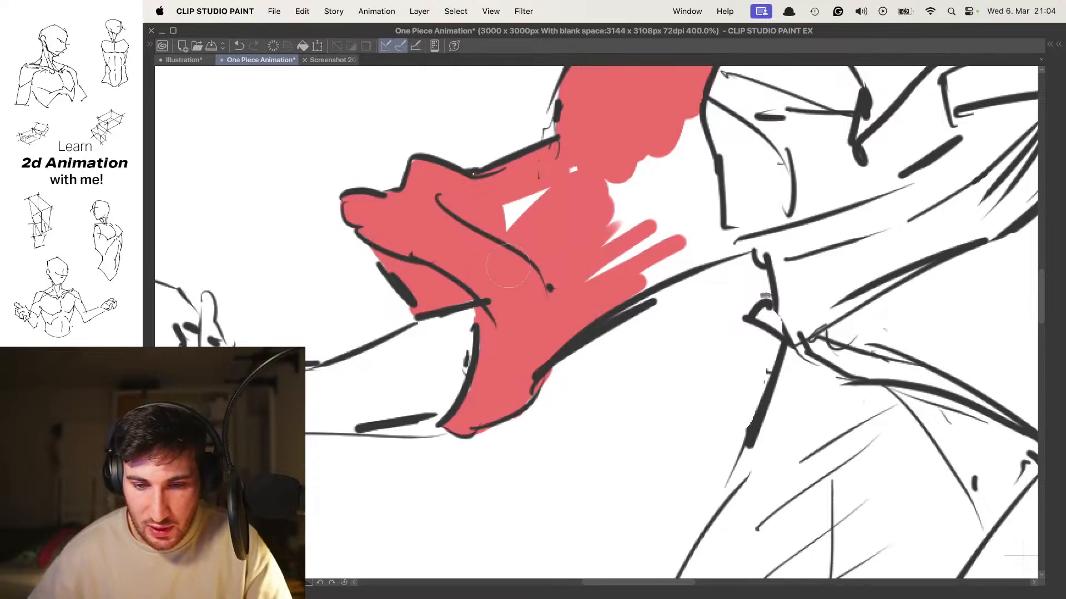
left_click_drag(550, 228, 505, 189)
mouse_move(644, 177)
left_mouse_down()
mouse_move(572, 207)
mouse_move(553, 272)
mouse_move(597, 233)
mouse_move(605, 157)
mouse_move(633, 227)
mouse_move(588, 256)
mouse_move(572, 300)
mouse_move(621, 267)
left_mouse_up()
scroll(626, 224, "down", 3)
scroll(626, 224, "down", 3)
scroll(616, 244, "up", 2)
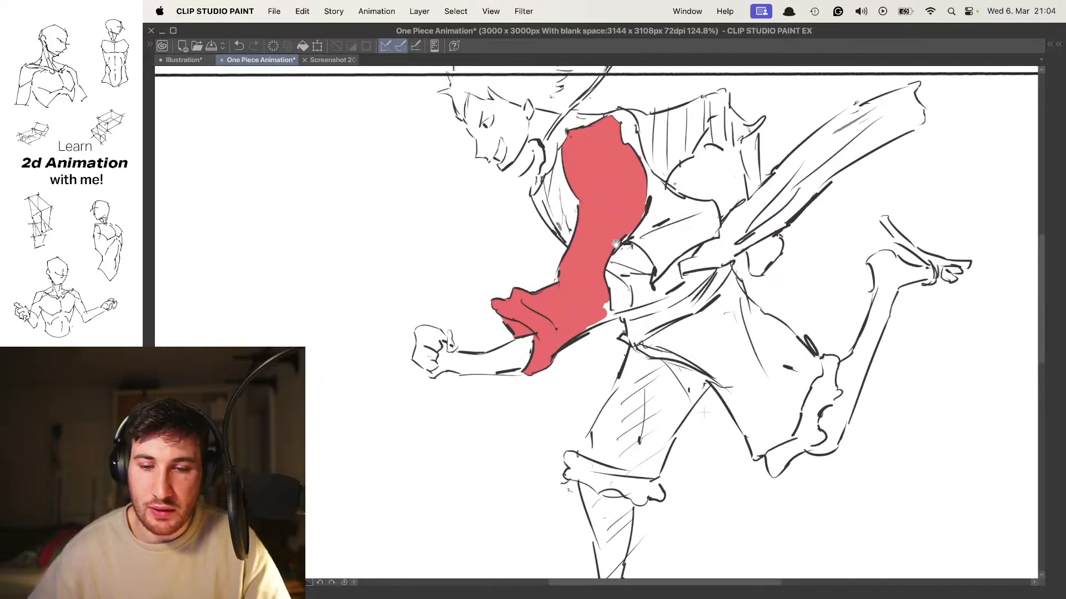
Paint the sleeve's lower elbow edge and the small curved area between the sleeve and the sash red
scroll(614, 239, "up", 3)
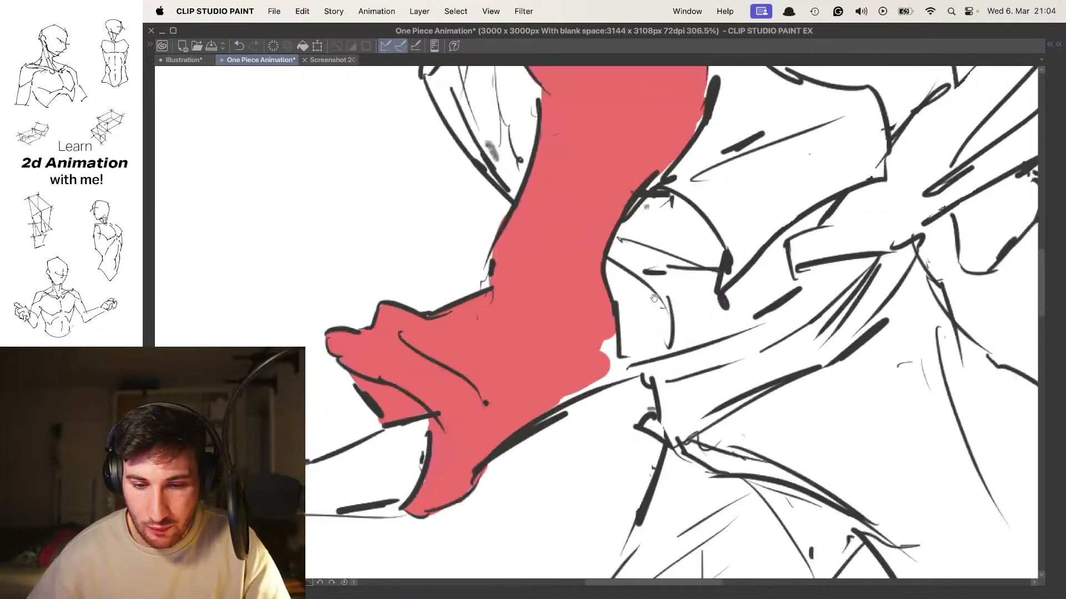
scroll(577, 313, "down", 3)
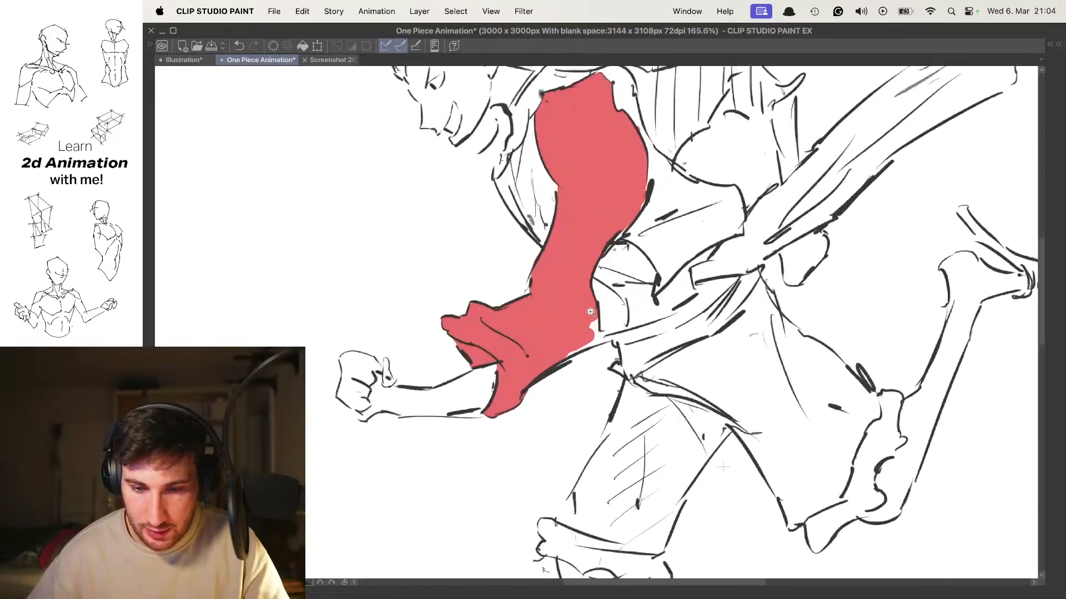
scroll(572, 328, "up", 3)
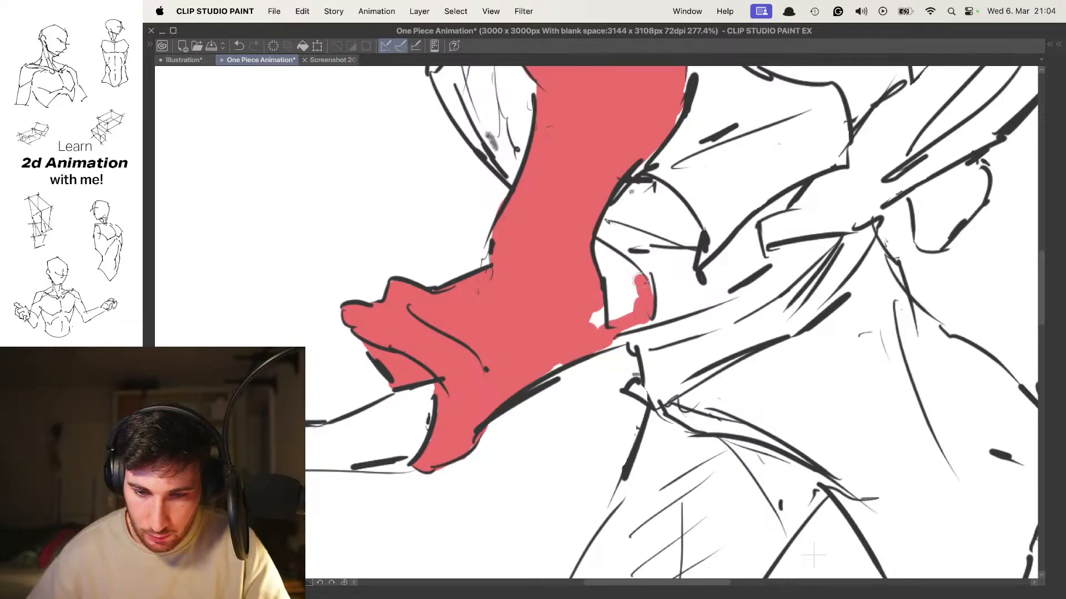
left_click_drag(588, 246, 629, 311)
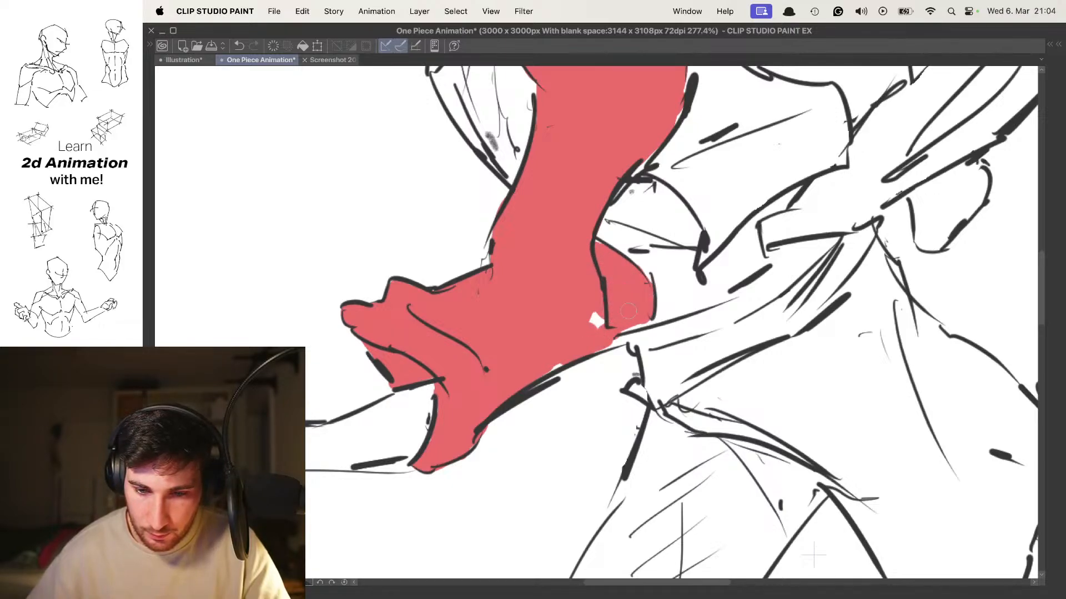
scroll(602, 336, "down", 4)
scroll(644, 210, "up", 2)
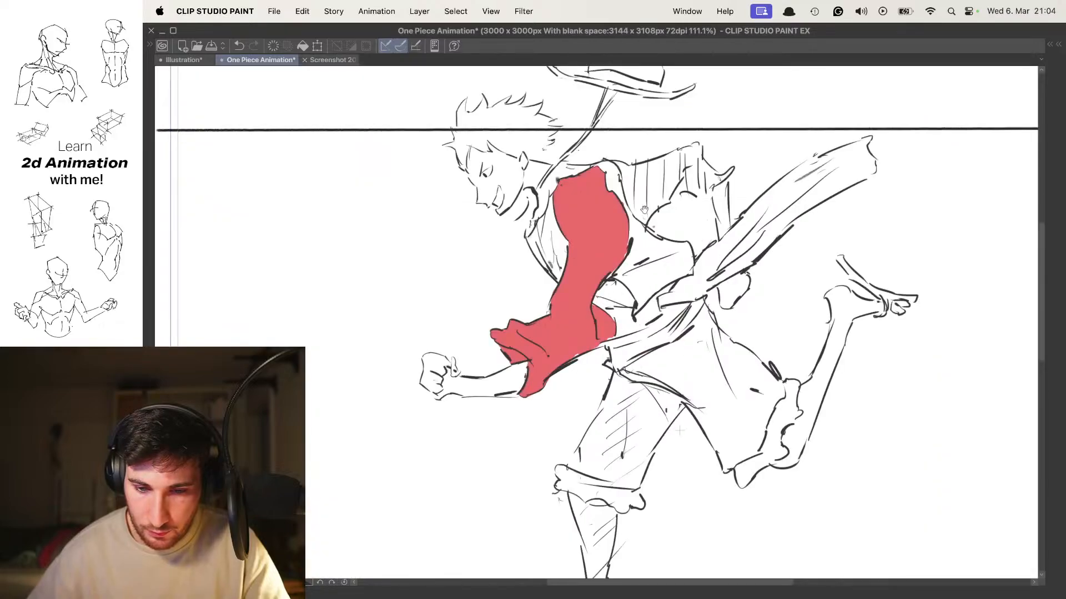
left_click_drag(506, 372, 520, 391)
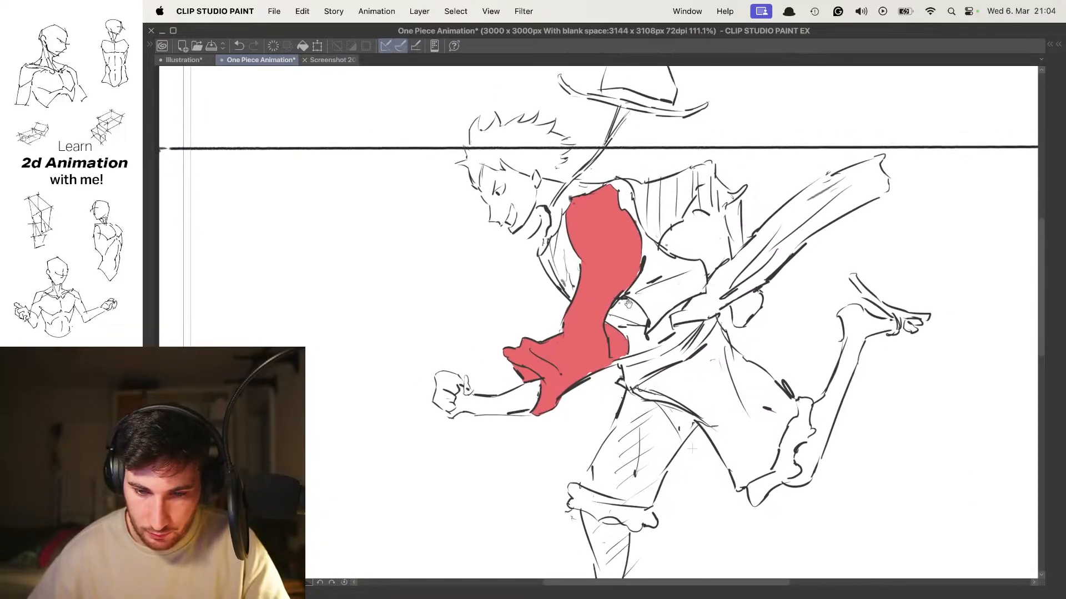
scroll(617, 360, "up", 4)
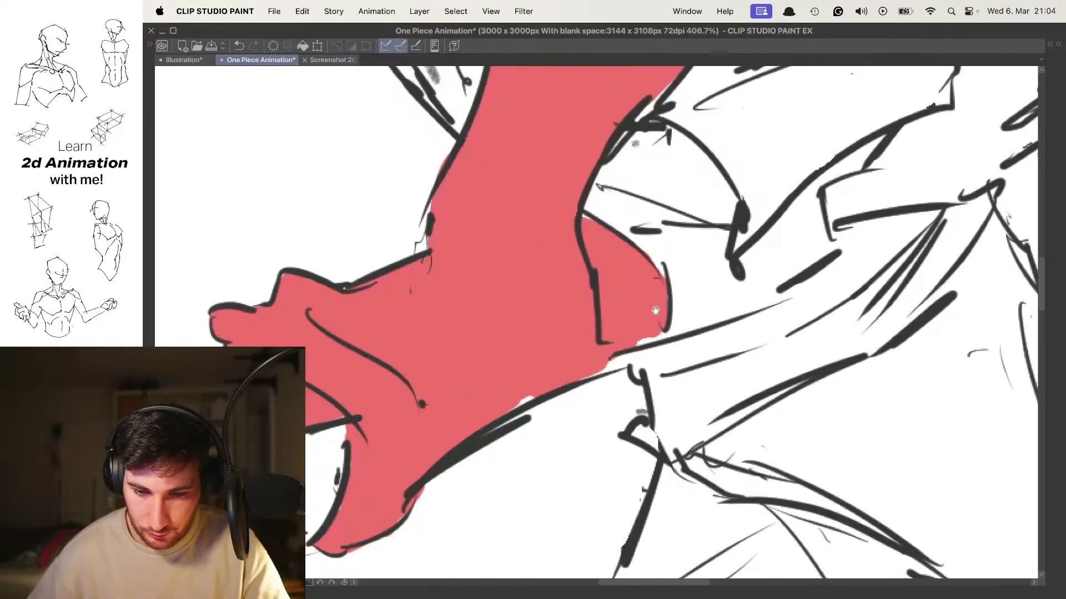
Erase the red from the small curved area between the sleeve and the sash
mouse_move(647, 317)
left_mouse_down()
mouse_move(618, 332)
mouse_move(620, 282)
left_mouse_up()
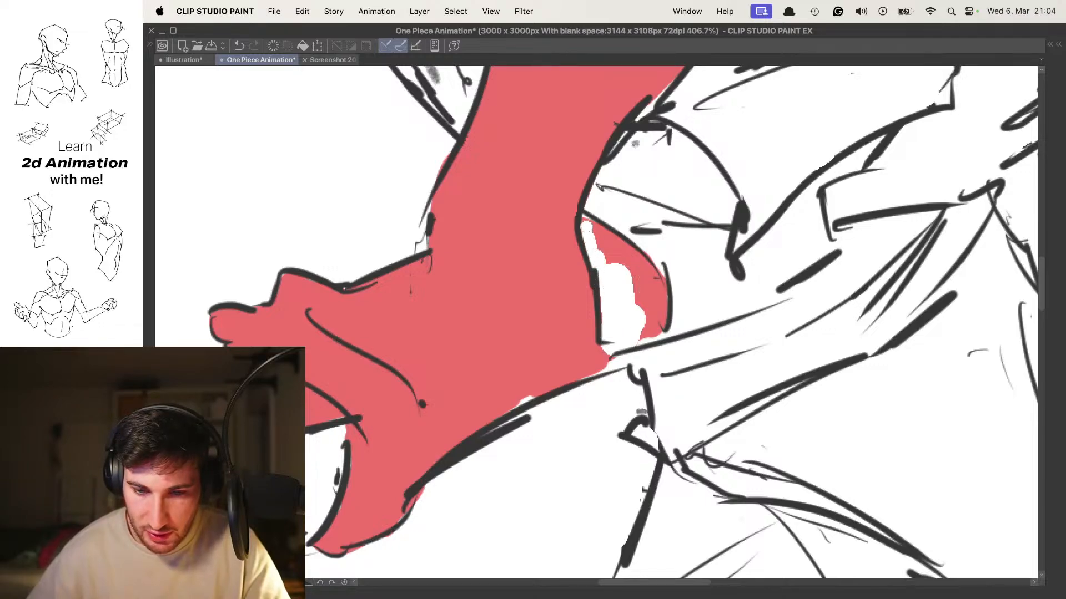
left_click_drag(596, 228, 604, 245)
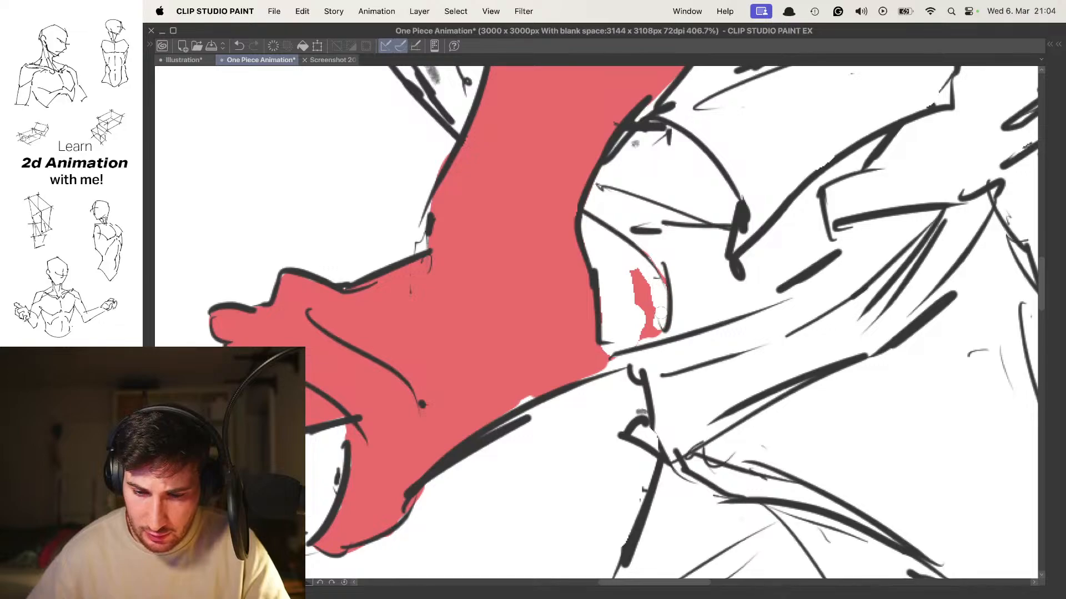
left_click_drag(628, 286, 590, 305)
left_click_drag(612, 144, 599, 267)
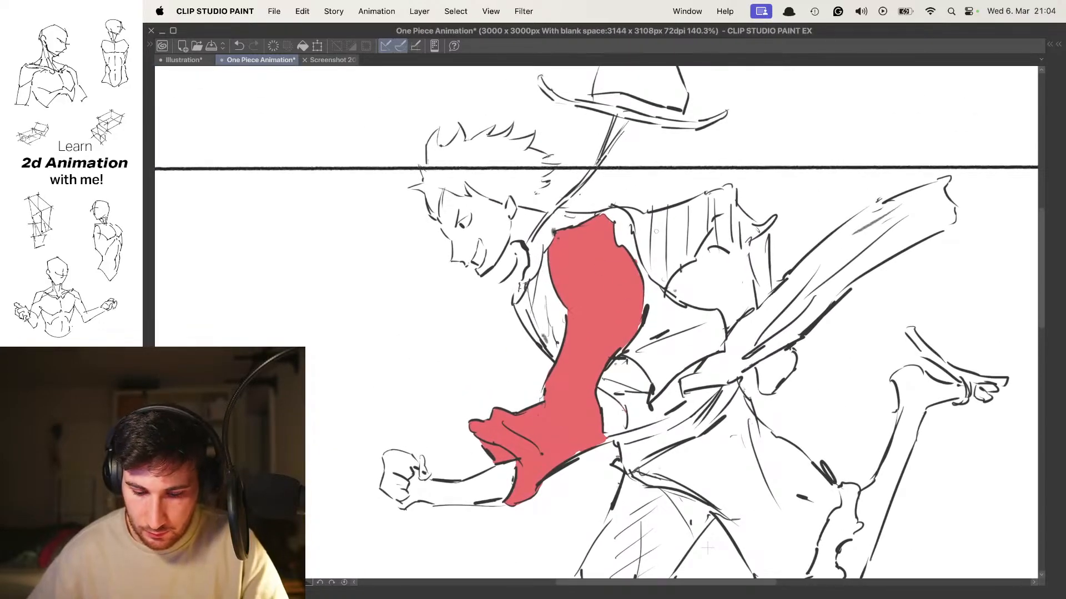
Paint red along the curved and lower edges of the shirt's flap behind the arm, using a smaller brush
mouse_move(656, 223)
left_mouse_down()
mouse_move(625, 235)
mouse_move(651, 253)
mouse_move(602, 238)
mouse_move(593, 263)
mouse_move(602, 342)
mouse_move(591, 255)
left_mouse_up()
mouse_move(566, 300)
left_mouse_down()
mouse_move(591, 302)
mouse_move(539, 348)
mouse_move(575, 242)
mouse_move(572, 263)
mouse_move(640, 341)
left_mouse_up()
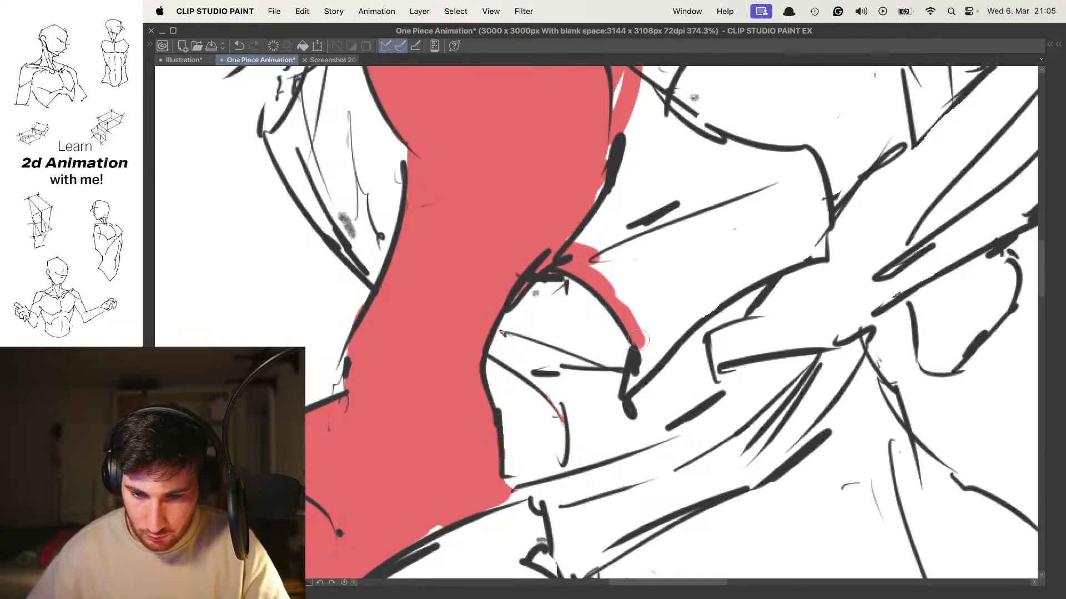
mouse_move(629, 385)
left_mouse_down()
mouse_move(687, 309)
mouse_move(675, 343)
mouse_move(713, 301)
left_mouse_up()
mouse_move(714, 302)
left_mouse_down()
mouse_move(626, 335)
mouse_move(730, 277)
mouse_move(739, 209)
mouse_move(668, 180)
mouse_move(677, 260)
left_mouse_up()
key("super+z")
key("[")
key("[")
key("[")
mouse_move(598, 248)
left_mouse_down()
mouse_move(666, 269)
mouse_move(744, 271)
mouse_move(737, 277)
mouse_move(593, 249)
mouse_move(728, 268)
mouse_move(706, 206)
mouse_move(718, 206)
mouse_move(750, 295)
mouse_move(746, 324)
mouse_move(749, 246)
left_mouse_up()
key("super+z")
mouse_move(754, 250)
left_mouse_down()
mouse_move(752, 317)
mouse_move(608, 384)
left_mouse_up()
left_click_drag(579, 383, 627, 295)
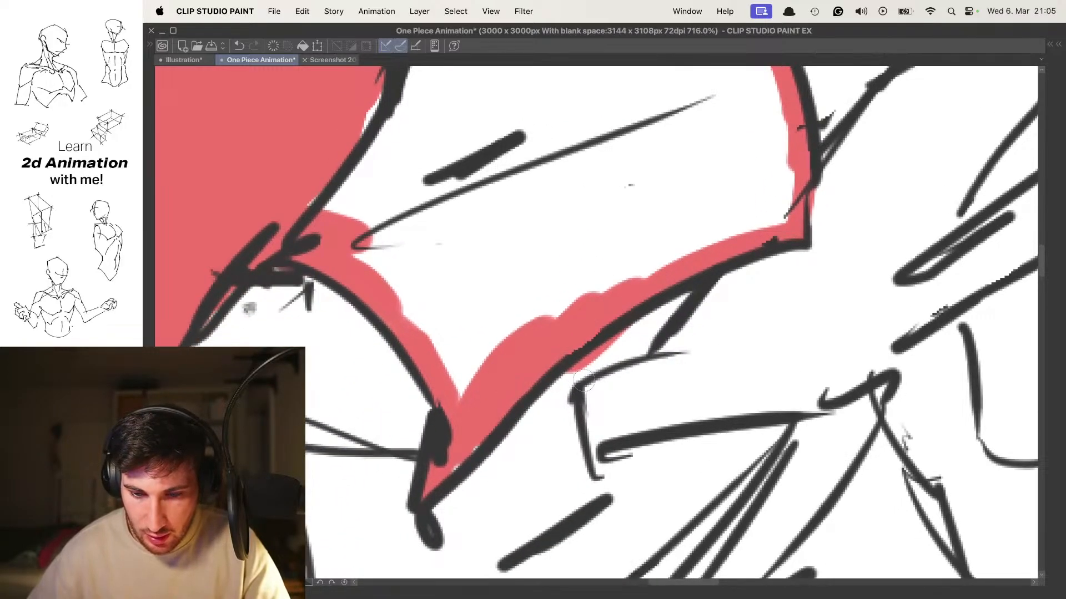
mouse_move(577, 246)
left_mouse_down()
mouse_move(600, 286)
mouse_move(710, 245)
left_mouse_up()
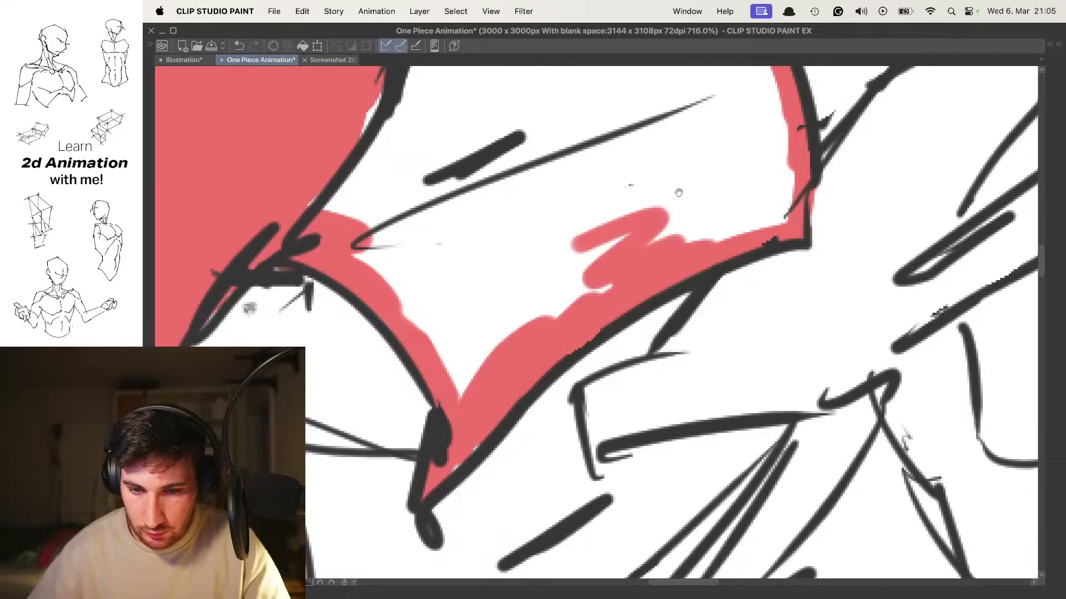
Outline the curved gap behind the shirt's back and the far sleeve's pointed cuff in red
mouse_move(679, 192)
left_mouse_down()
mouse_move(624, 192)
mouse_move(653, 332)
left_mouse_up()
mouse_move(688, 405)
left_mouse_down()
mouse_move(574, 350)
mouse_move(558, 319)
mouse_move(655, 378)
mouse_move(680, 407)
left_mouse_up()
mouse_move(569, 285)
left_mouse_down()
mouse_move(546, 336)
mouse_move(560, 283)
mouse_move(711, 161)
mouse_move(596, 273)
mouse_move(614, 267)
mouse_move(682, 150)
mouse_move(608, 255)
left_mouse_up()
scroll(705, 157, "down", 3)
mouse_move(674, 193)
left_mouse_down()
mouse_move(598, 284)
mouse_move(623, 252)
left_mouse_up()
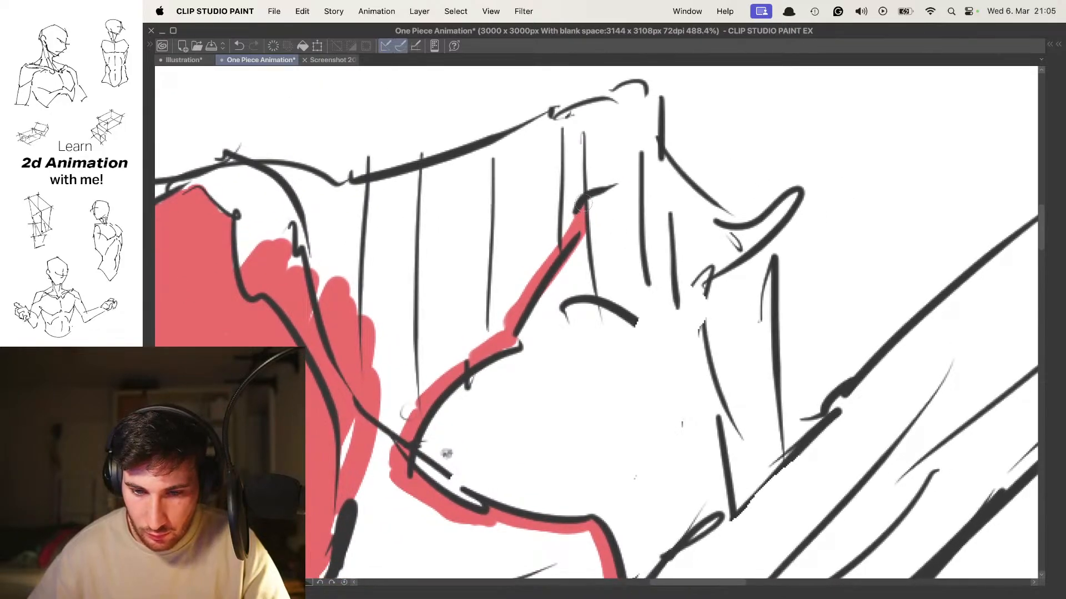
mouse_move(587, 202)
left_mouse_down()
mouse_move(602, 302)
mouse_move(652, 317)
mouse_move(787, 207)
left_mouse_up()
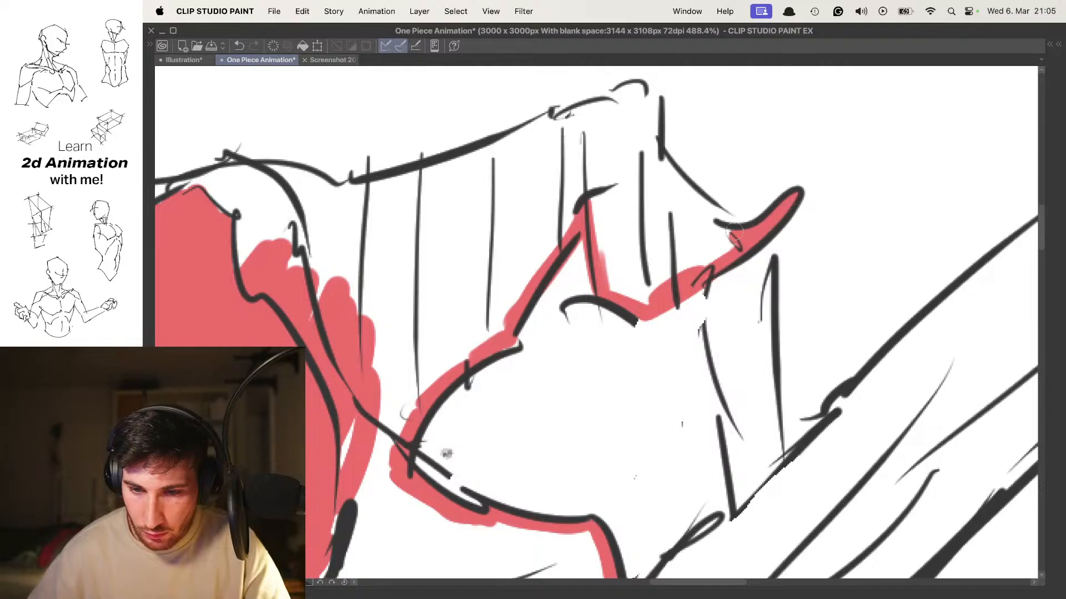
left_click(660, 165, "shift")
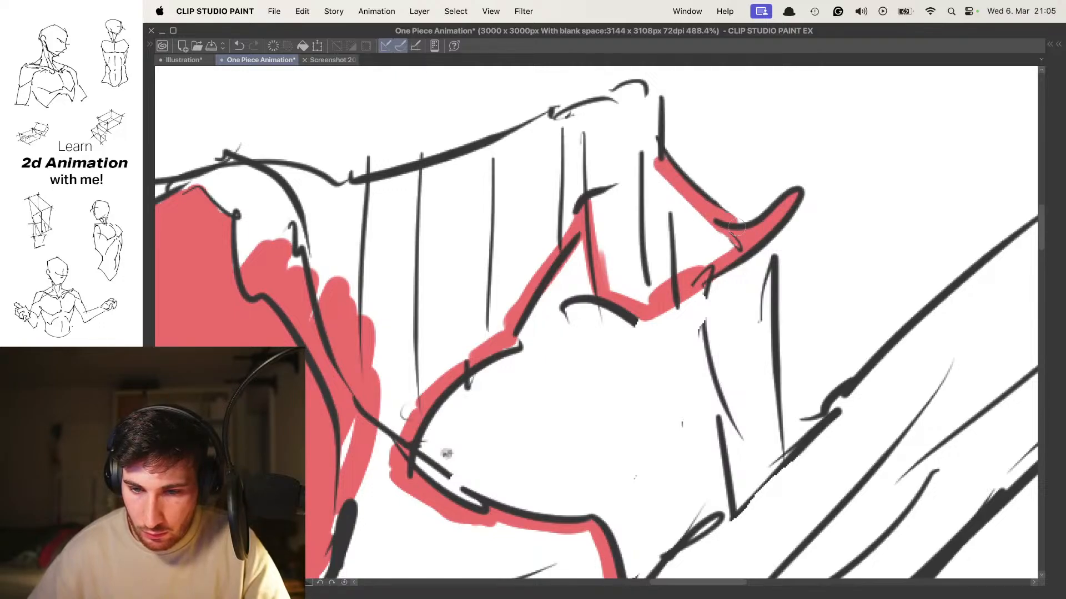
Paint red along the inside of the far sleeve's end and the upper back outline up to the shoulder
scroll(732, 224, "up", 3)
mouse_move(701, 259)
left_mouse_down()
mouse_move(690, 191)
mouse_move(664, 145)
mouse_move(637, 141)
mouse_move(593, 164)
left_mouse_up()
scroll(596, 169, "down", 5)
left_click_drag(526, 198, 616, 210)
scroll(616, 209, "up", 4)
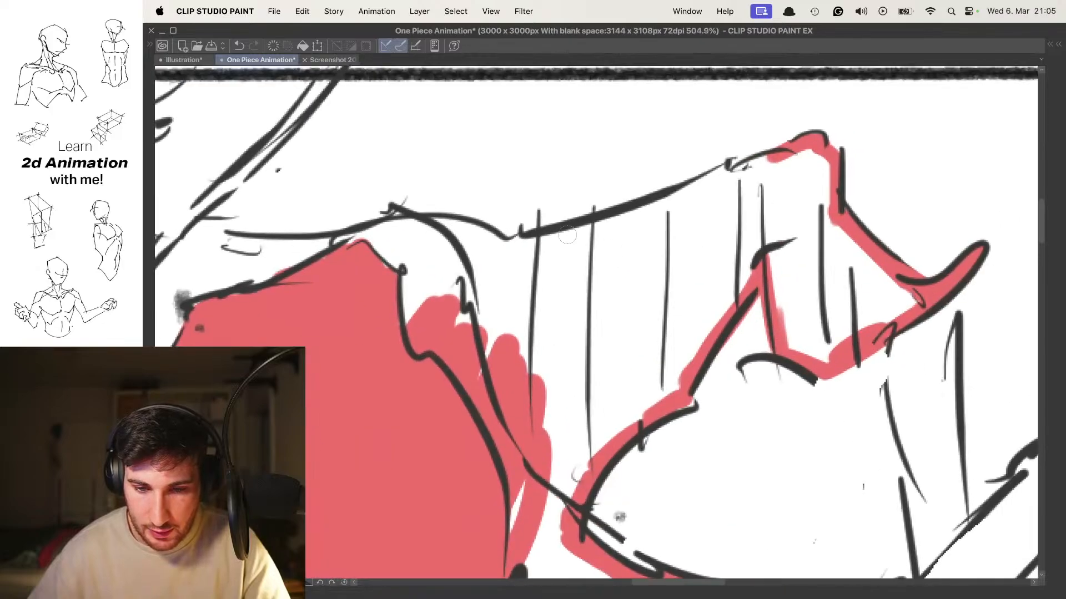
mouse_move(530, 244)
left_mouse_down()
mouse_move(629, 216)
mouse_move(739, 167)
left_mouse_up()
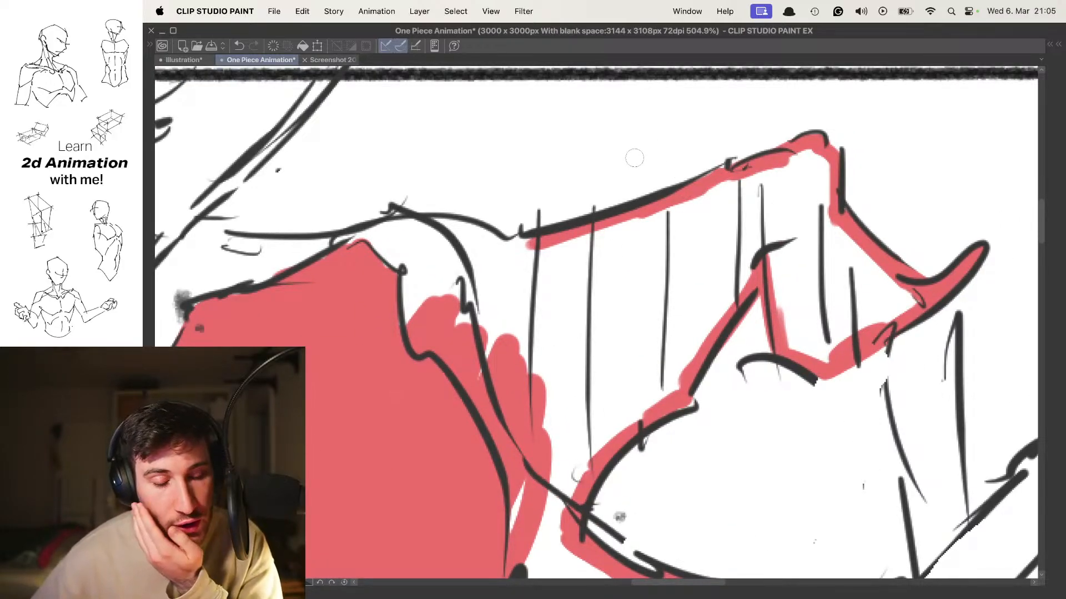
mouse_move(567, 249)
left_mouse_down()
mouse_move(667, 266)
mouse_move(594, 262)
mouse_move(541, 244)
mouse_move(578, 260)
left_mouse_up()
left_click_drag(542, 250, 619, 244)
mouse_move(616, 239)
left_mouse_down()
mouse_move(558, 250)
mouse_move(530, 242)
left_mouse_up()
left_click_drag(661, 273, 694, 273)
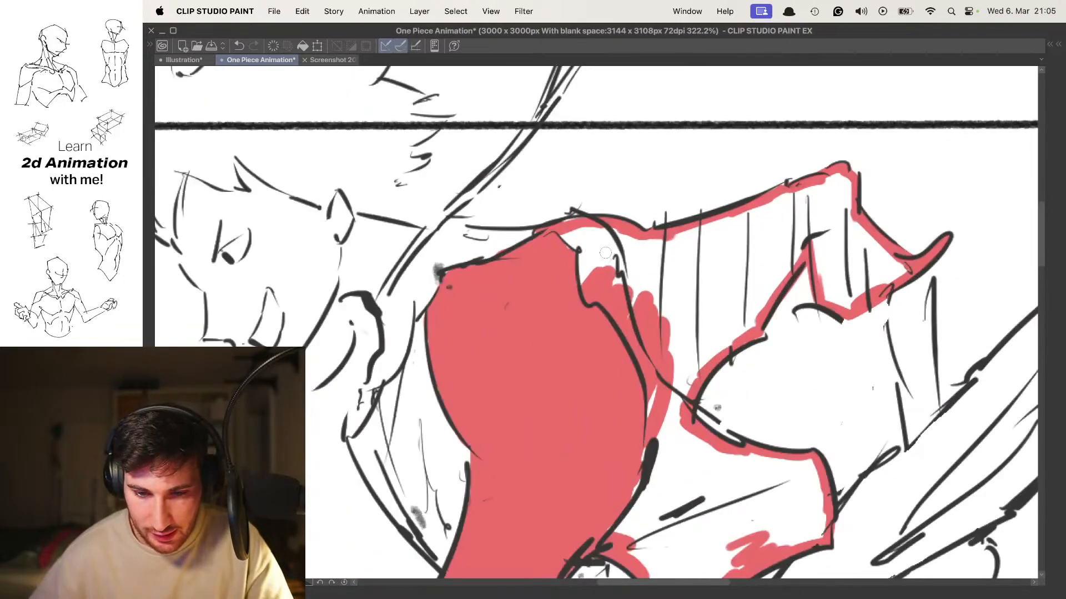
Fill the shoulder, the upper back and the striped far sleeve with red
left_click_drag(588, 269, 604, 268)
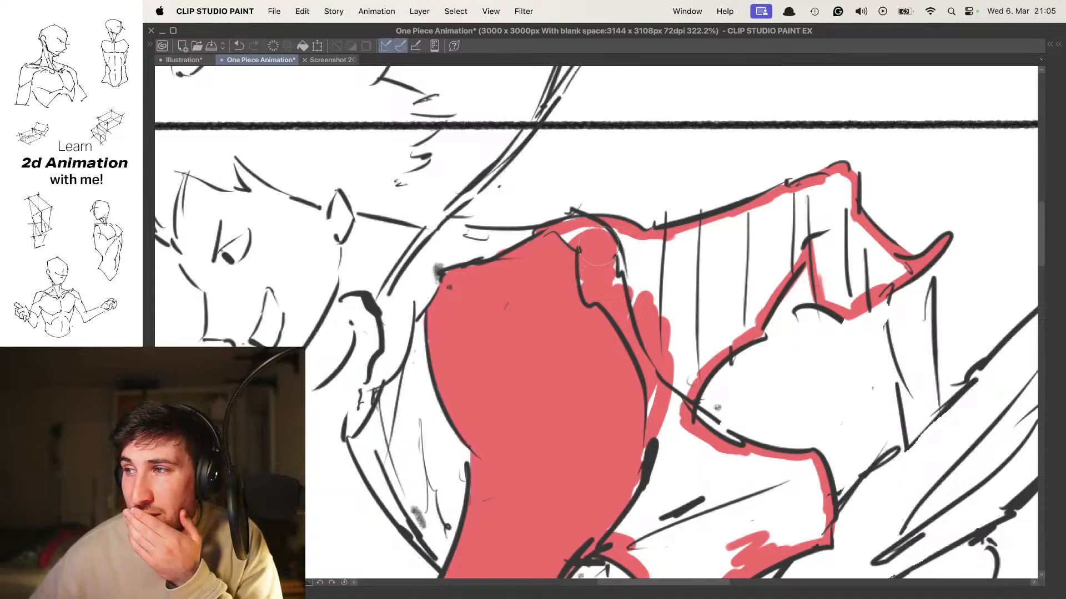
mouse_move(605, 241)
left_mouse_down()
mouse_move(623, 272)
mouse_move(577, 254)
left_mouse_up()
mouse_move(583, 257)
left_mouse_down()
mouse_move(592, 257)
mouse_move(586, 233)
mouse_move(625, 254)
mouse_move(633, 327)
mouse_move(613, 353)
left_mouse_up()
scroll(614, 353, "up", 3)
mouse_move(540, 248)
left_mouse_down()
mouse_move(561, 200)
mouse_move(694, 167)
mouse_move(744, 138)
mouse_move(713, 202)
mouse_move(743, 328)
mouse_move(816, 300)
mouse_move(768, 233)
left_mouse_up()
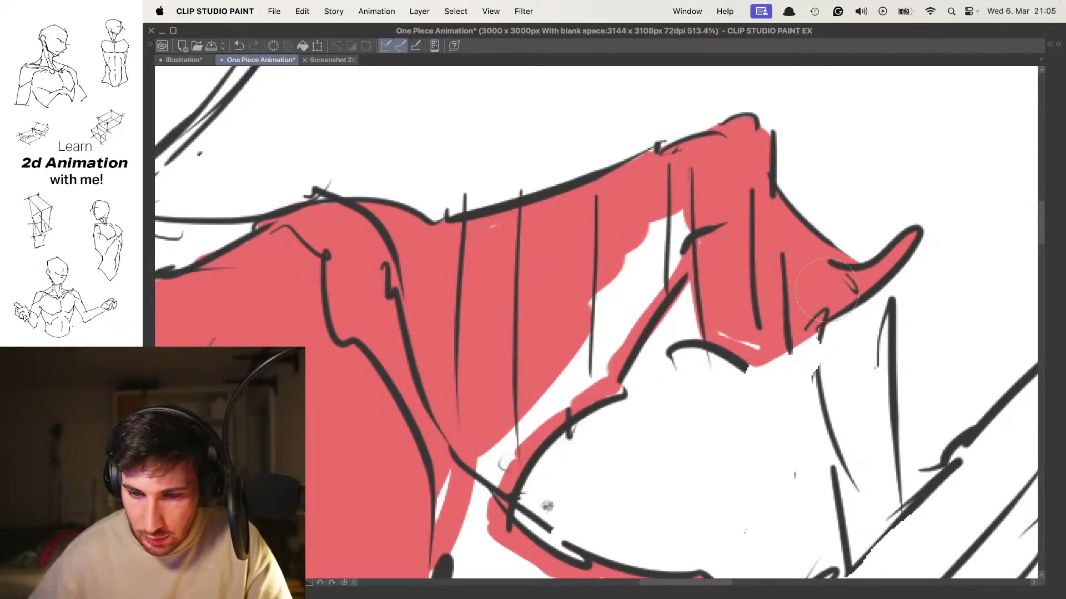
Fill the remaining white areas beside the curved gap and inside the shirt's lower flap with red
mouse_move(752, 313)
left_mouse_down()
mouse_move(682, 233)
mouse_move(605, 338)
mouse_move(675, 260)
left_mouse_up()
left_click_drag(555, 315, 598, 165)
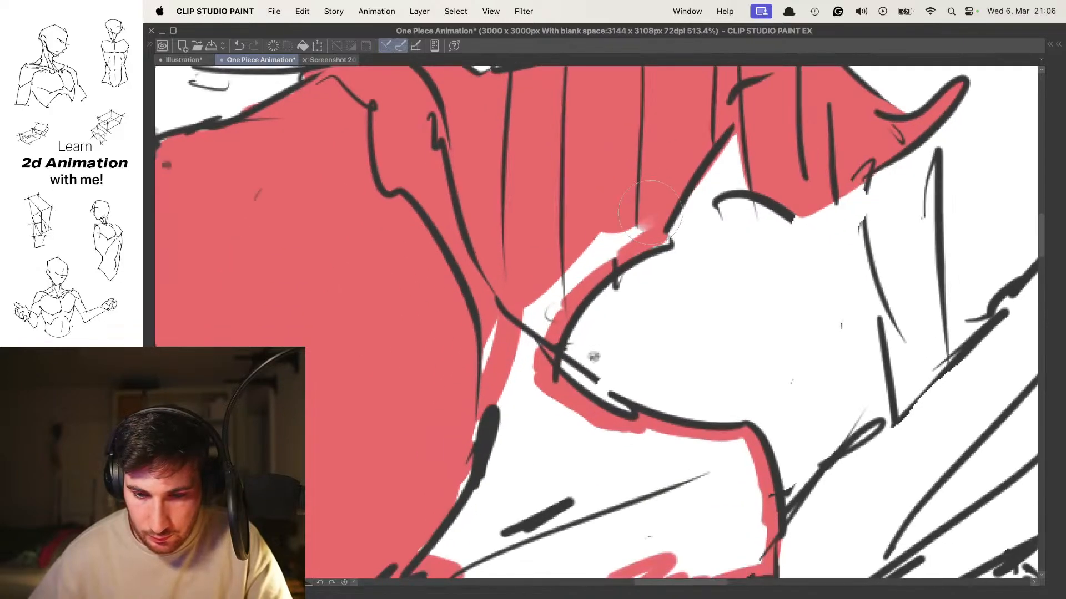
left_click_drag(477, 457, 527, 317)
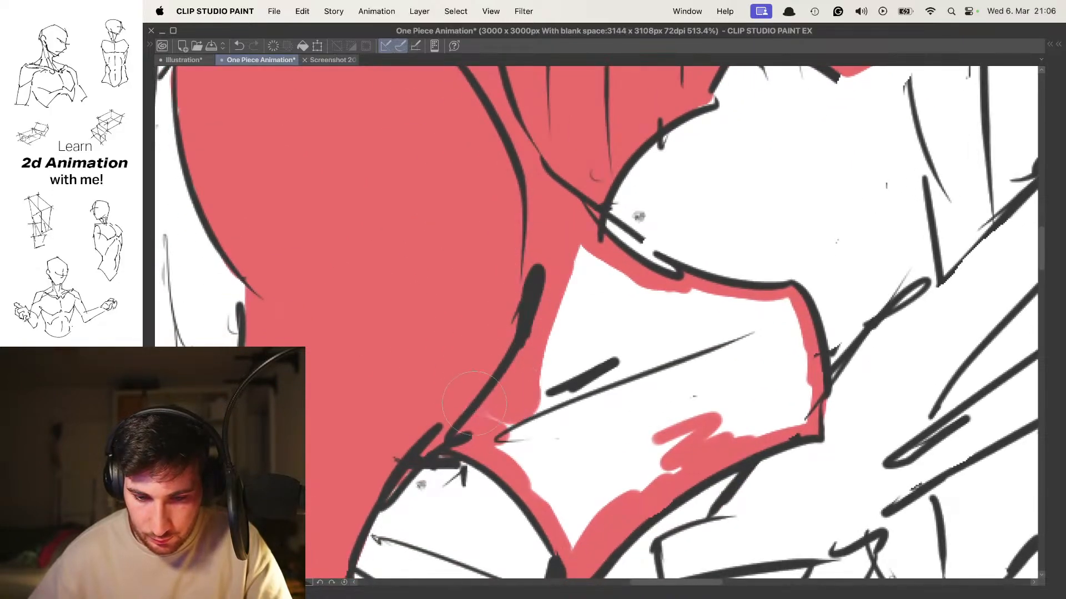
mouse_move(499, 433)
left_mouse_down()
mouse_move(506, 309)
mouse_move(594, 383)
mouse_move(704, 272)
mouse_move(561, 255)
mouse_move(599, 144)
mouse_move(738, 217)
mouse_move(763, 285)
mouse_move(802, 261)
mouse_move(777, 188)
mouse_move(791, 186)
mouse_move(717, 186)
left_mouse_up()
Paint the narrow strip of shirt along the front of the open chest red
scroll(694, 175, "down", 5)
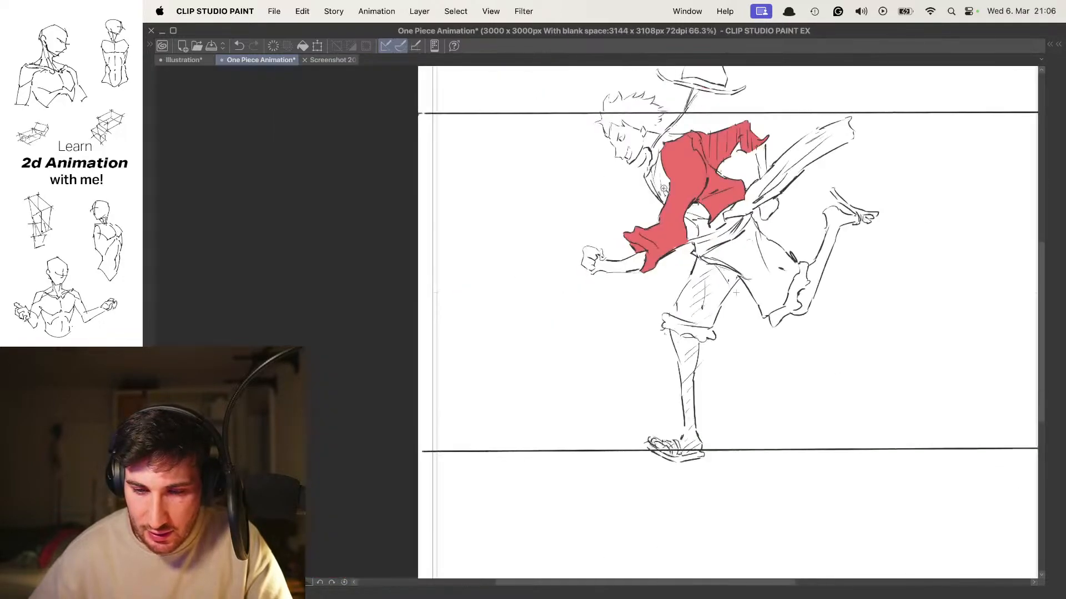
scroll(662, 205, "up", 2)
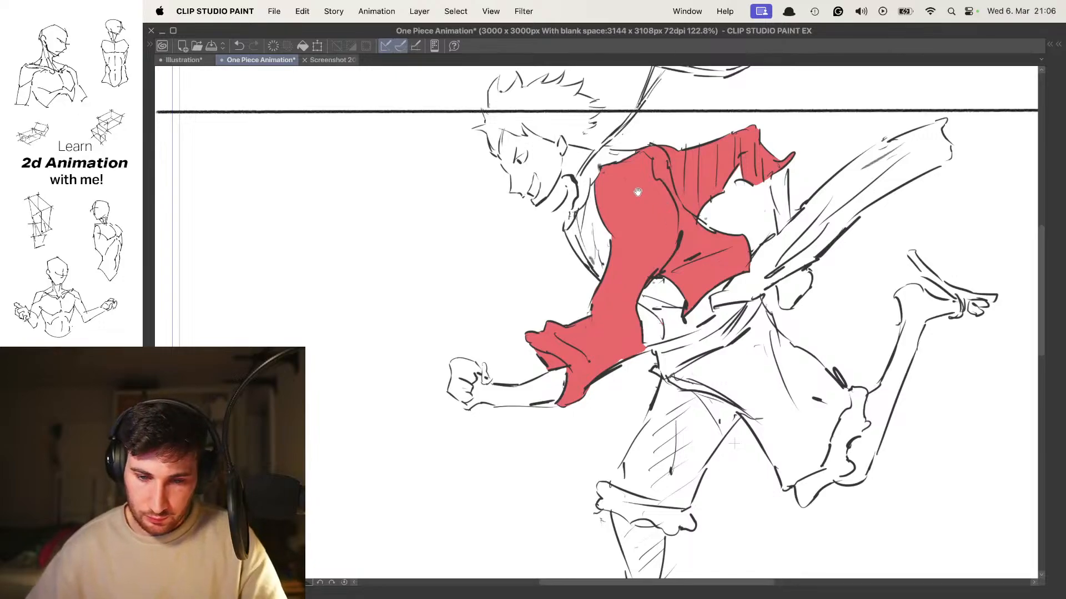
left_click_drag(662, 206, 628, 225)
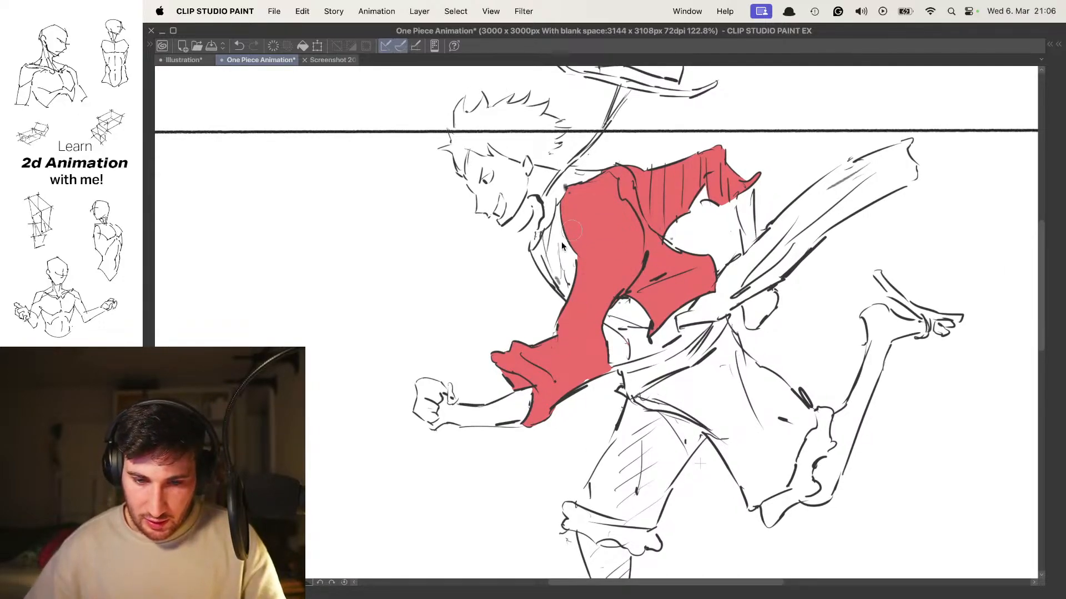
scroll(561, 242, "up", 4)
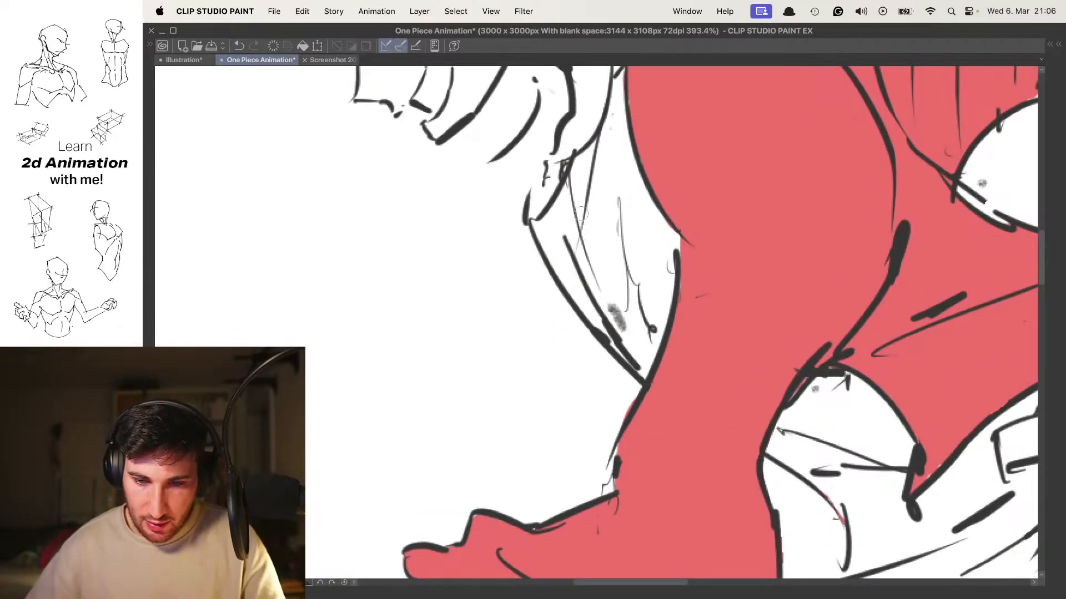
scroll(565, 237, "up", 1)
left_click_drag(548, 215, 556, 239)
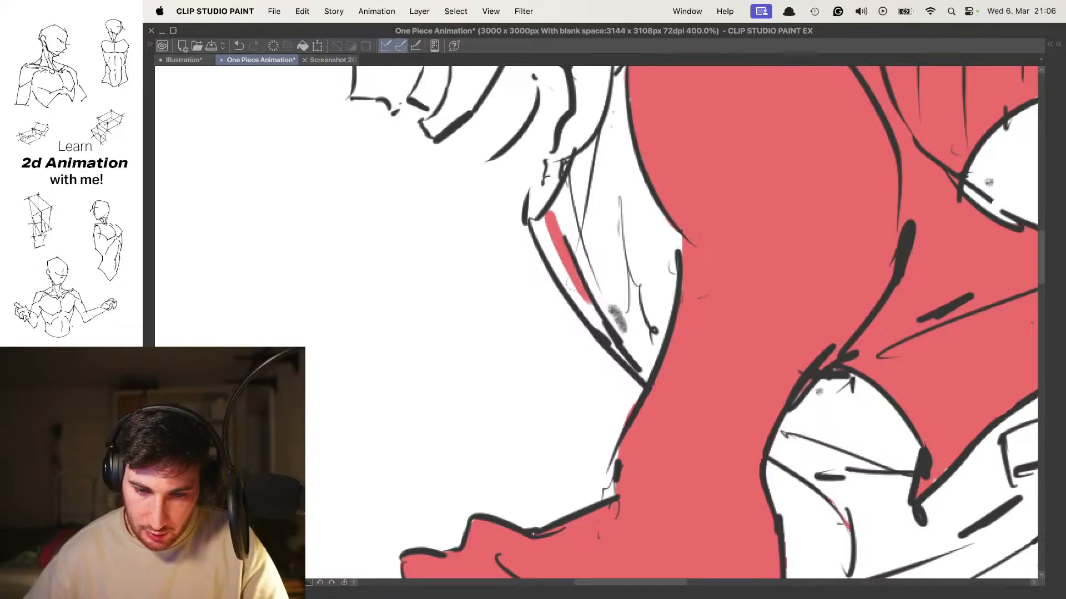
left_click_drag(571, 283, 618, 343)
left_click_drag(556, 258, 598, 335)
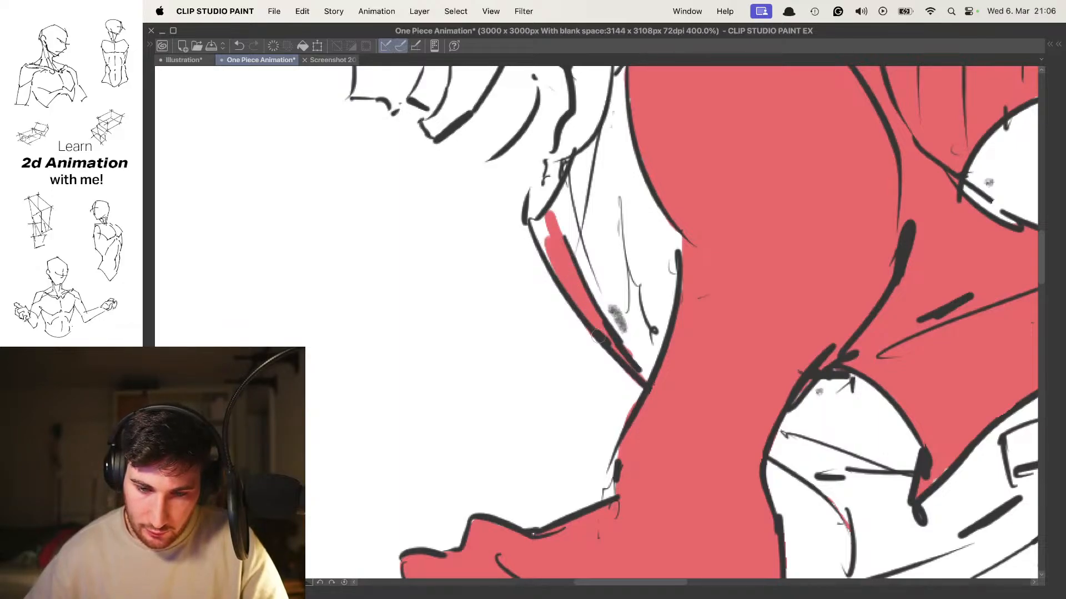
Pick up the skin tone from the coloured frame and start painting the open chest between the shirt edges
scroll(539, 216, "down", 5)
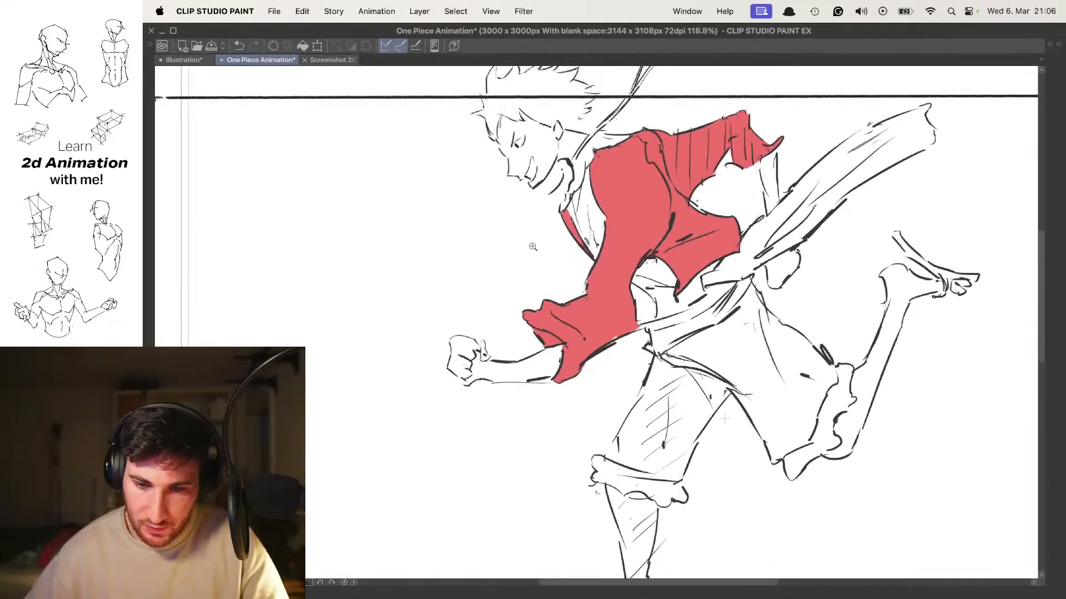
scroll(566, 222, "up", 2)
scroll(618, 200, "down", 3)
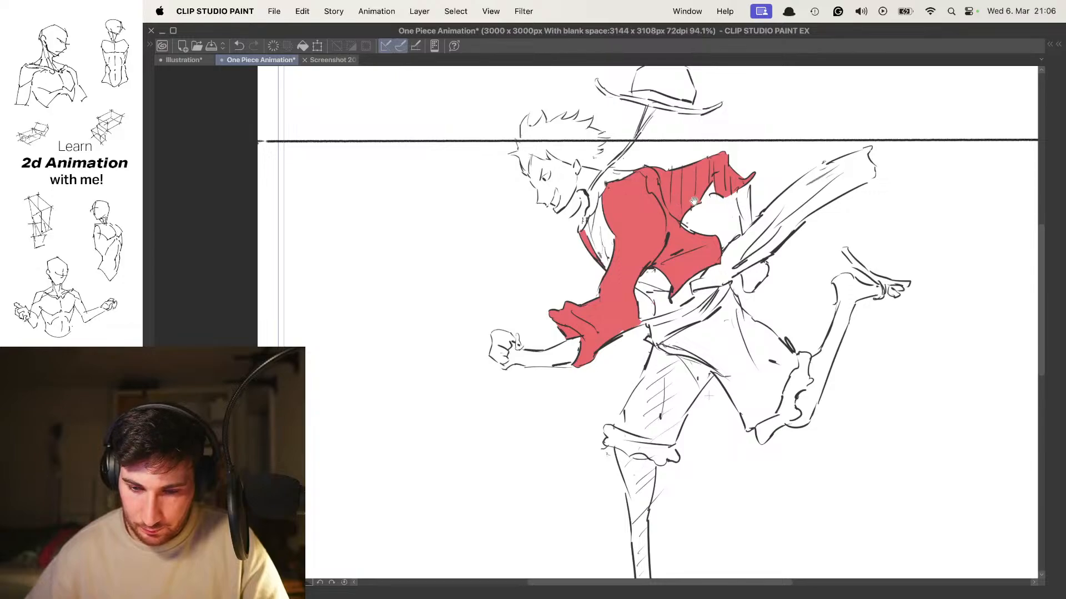
left_click_drag(694, 201, 664, 222)
key("Left")
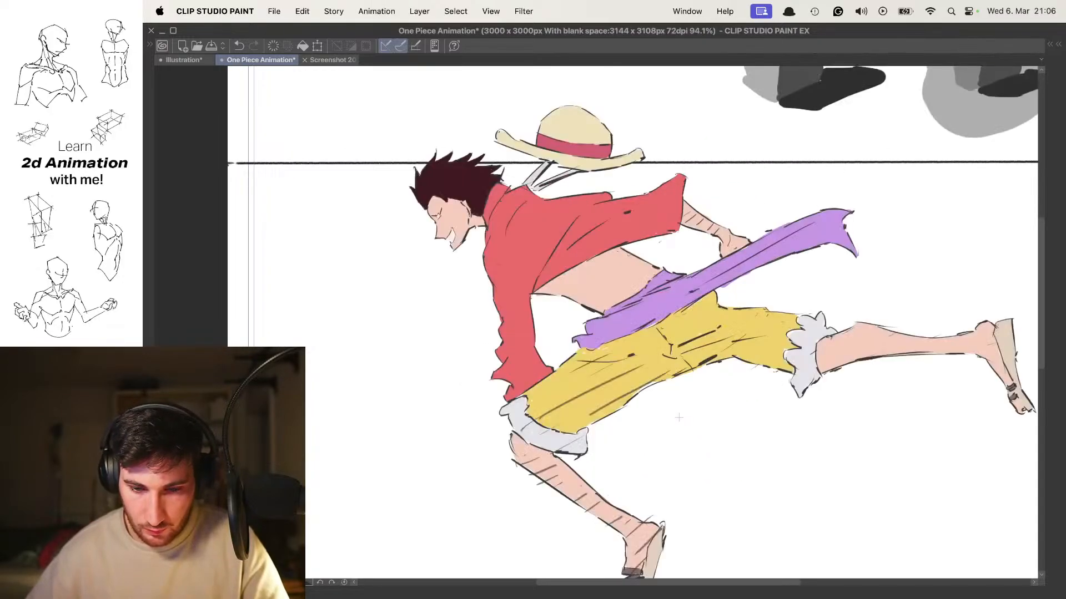
key("Left")
mouse_move(571, 225)
left_mouse_down()
mouse_move(528, 233)
mouse_move(559, 217)
left_mouse_up()
mouse_move(473, 222)
left_mouse_down()
mouse_move(522, 325)
mouse_move(509, 196)
mouse_move(548, 314)
left_mouse_up()
left_click_drag(484, 222, 520, 295)
mouse_move(520, 295)
left_mouse_down()
mouse_move(502, 289)
mouse_move(525, 232)
mouse_move(533, 280)
left_mouse_up()
left_click_drag(536, 201, 542, 274)
left_click_drag(571, 241, 537, 244)
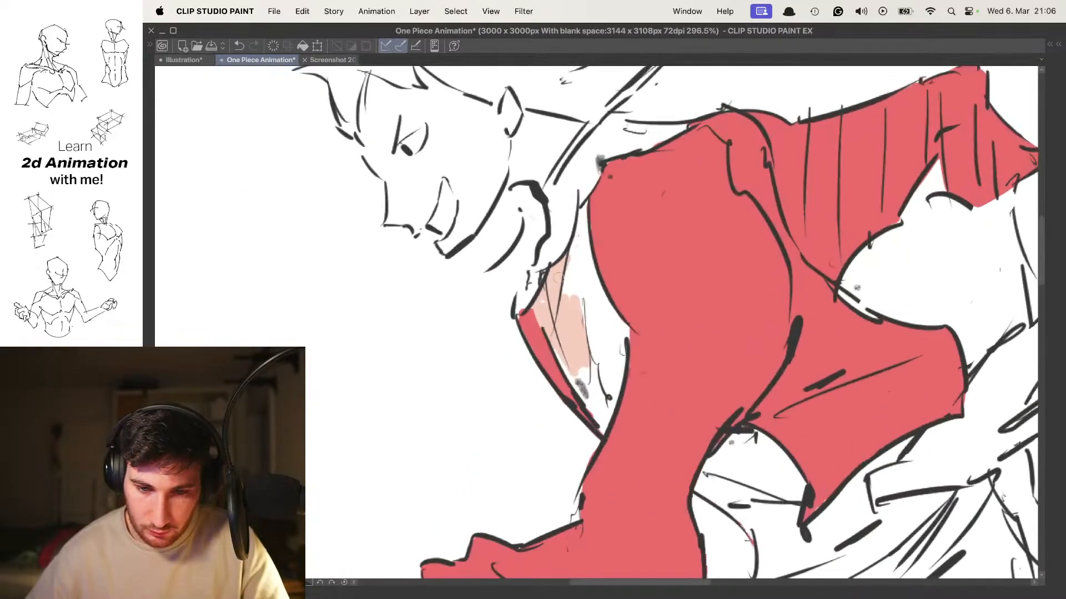
Extend the skin tone over the collarbone and down to the lower tip of the shirt's opening
left_click_drag(547, 286, 544, 258)
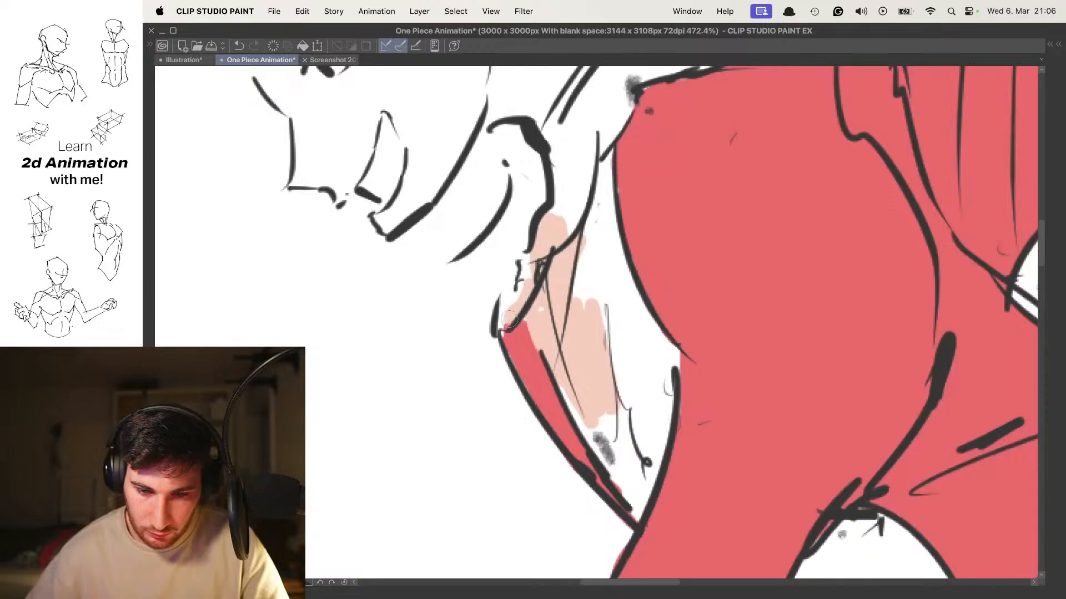
left_click_drag(509, 318, 544, 247)
left_click_drag(573, 372, 535, 212)
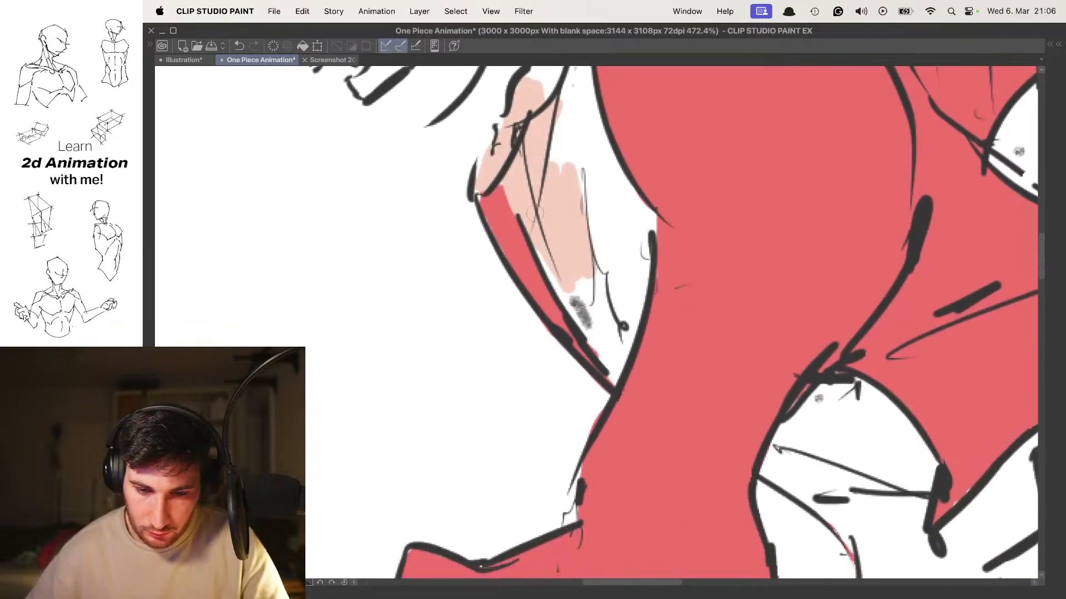
left_click_drag(574, 283, 558, 254)
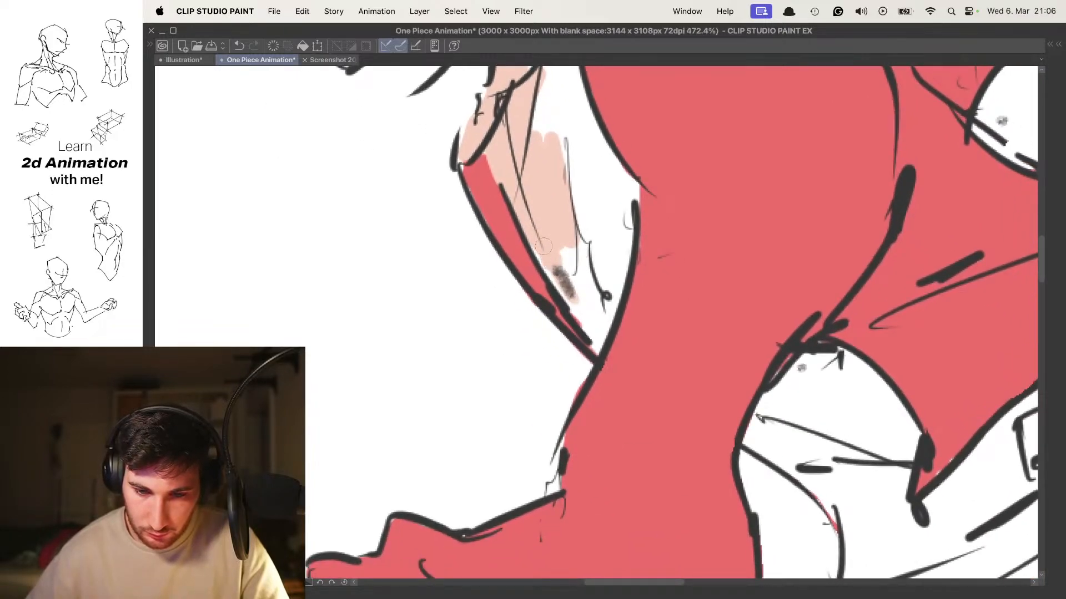
mouse_move(597, 337)
left_mouse_down()
mouse_move(610, 267)
mouse_move(588, 308)
left_mouse_up()
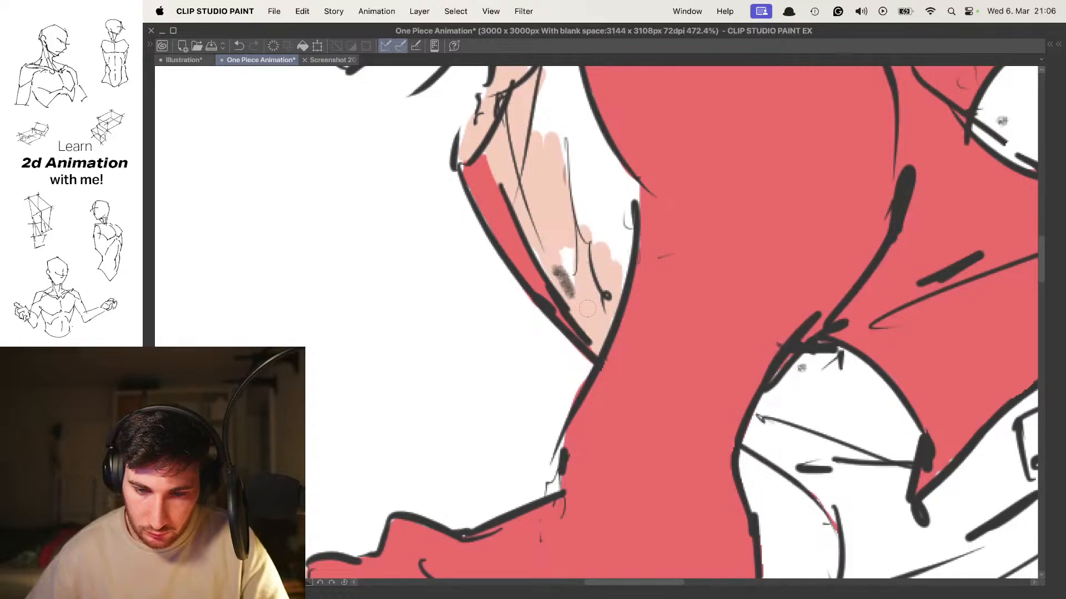
Fill the remaining white chest area along the near sleeve's inner edge with the skin tone
left_click_drag(580, 212, 583, 273)
mouse_move(589, 263)
left_mouse_down()
mouse_move(599, 333)
mouse_move(617, 350)
mouse_move(611, 250)
mouse_move(588, 221)
left_mouse_up()
left_click_drag(580, 208, 593, 307)
mouse_move(604, 349)
left_mouse_down()
mouse_move(627, 344)
mouse_move(613, 359)
left_mouse_up()
mouse_move(559, 291)
left_mouse_down()
mouse_move(561, 345)
mouse_move(583, 222)
mouse_move(594, 319)
left_mouse_up()
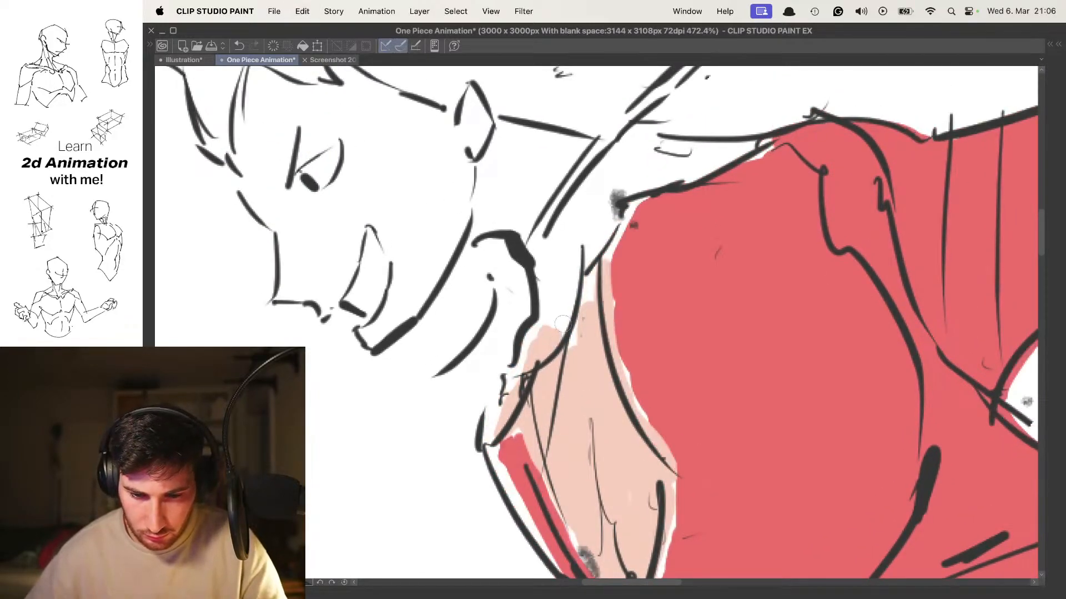
Paint the neck and the exposed strip above the shoulder with the skin tone, reaching up to the ear and jaw
mouse_move(569, 333)
left_mouse_down()
mouse_move(543, 334)
mouse_move(544, 253)
mouse_move(571, 290)
mouse_move(603, 208)
left_mouse_up()
mouse_move(621, 194)
left_mouse_down()
mouse_move(551, 233)
mouse_move(568, 210)
left_mouse_up()
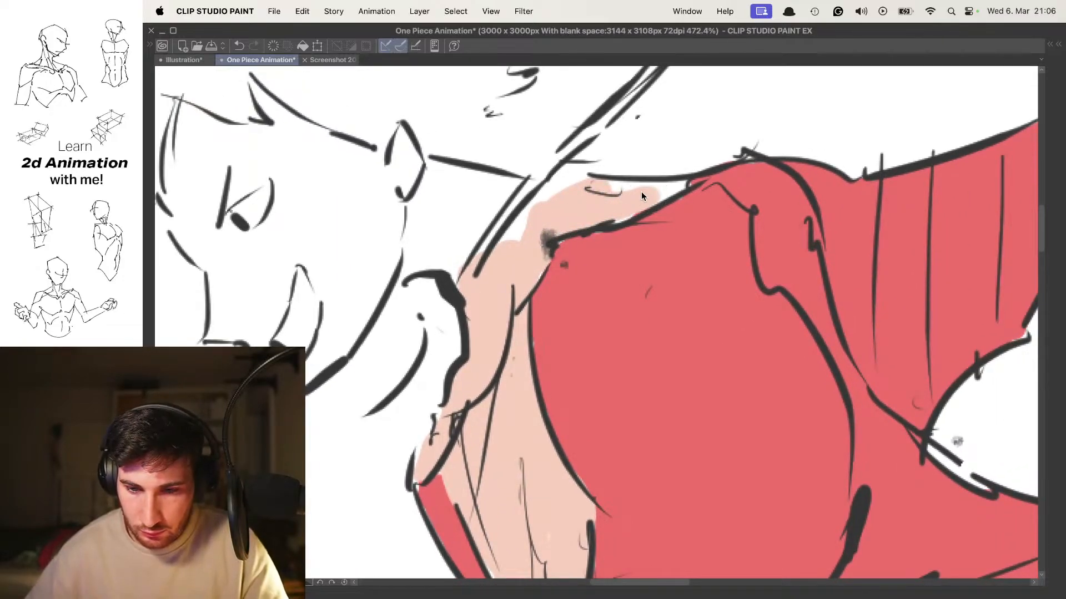
scroll(586, 217, "down", 5)
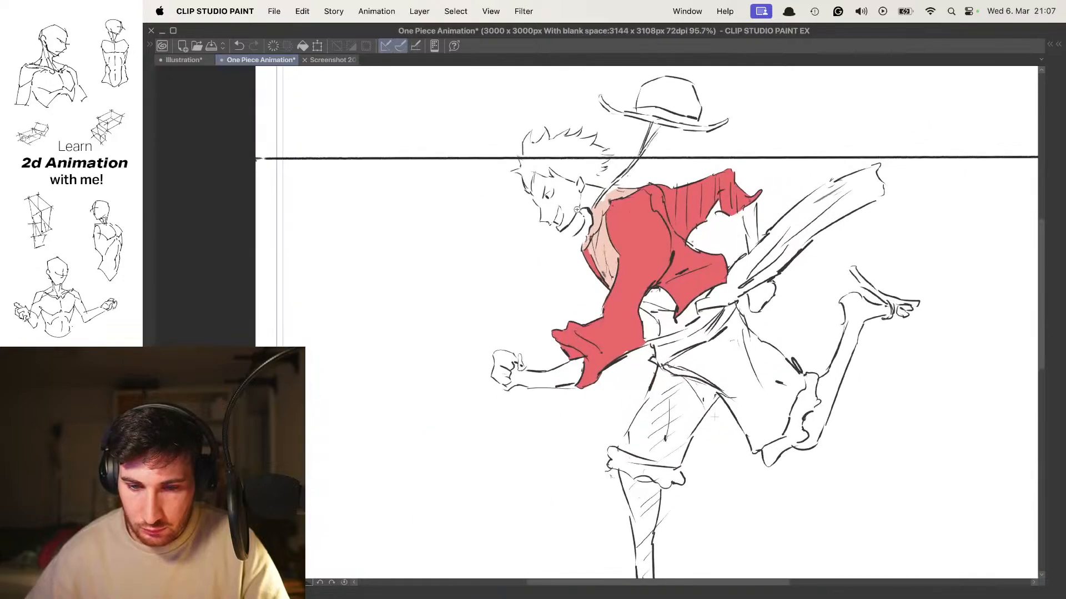
scroll(594, 224, "up", 2)
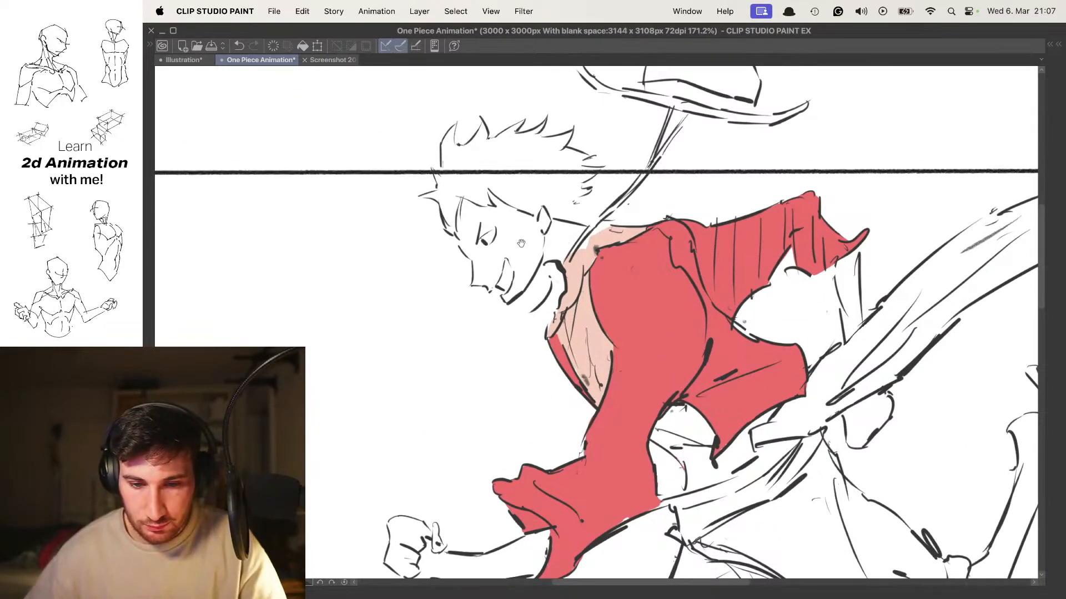
scroll(555, 253, "up", 4)
mouse_move(566, 273)
left_mouse_down()
mouse_move(531, 268)
mouse_move(561, 232)
mouse_move(544, 263)
left_mouse_up()
mouse_move(638, 245)
left_mouse_down()
mouse_move(610, 227)
mouse_move(542, 225)
mouse_move(549, 192)
left_mouse_up()
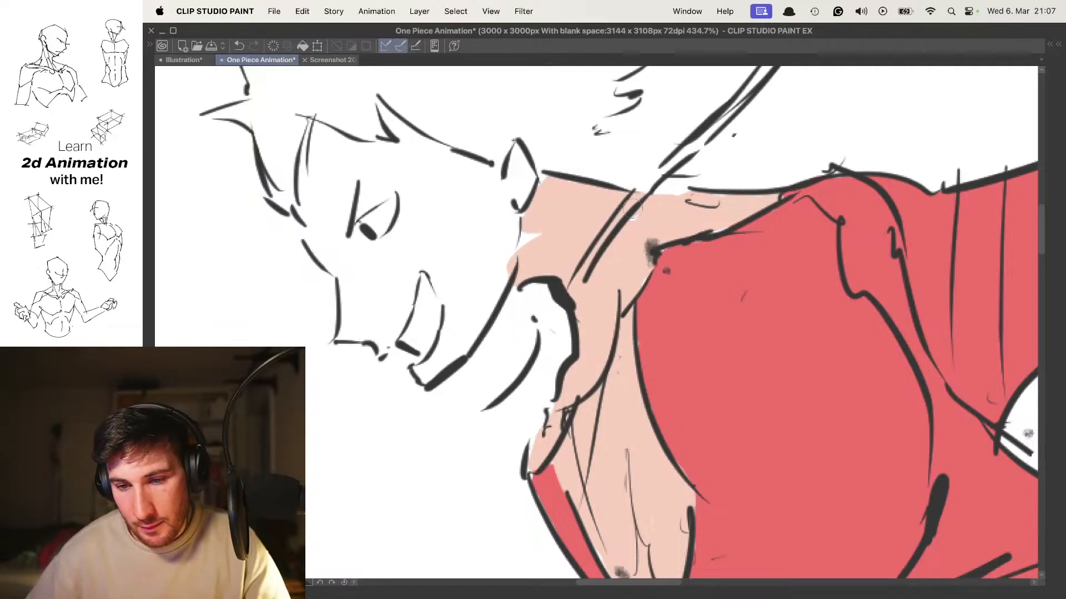
left_click_drag(614, 196, 616, 210)
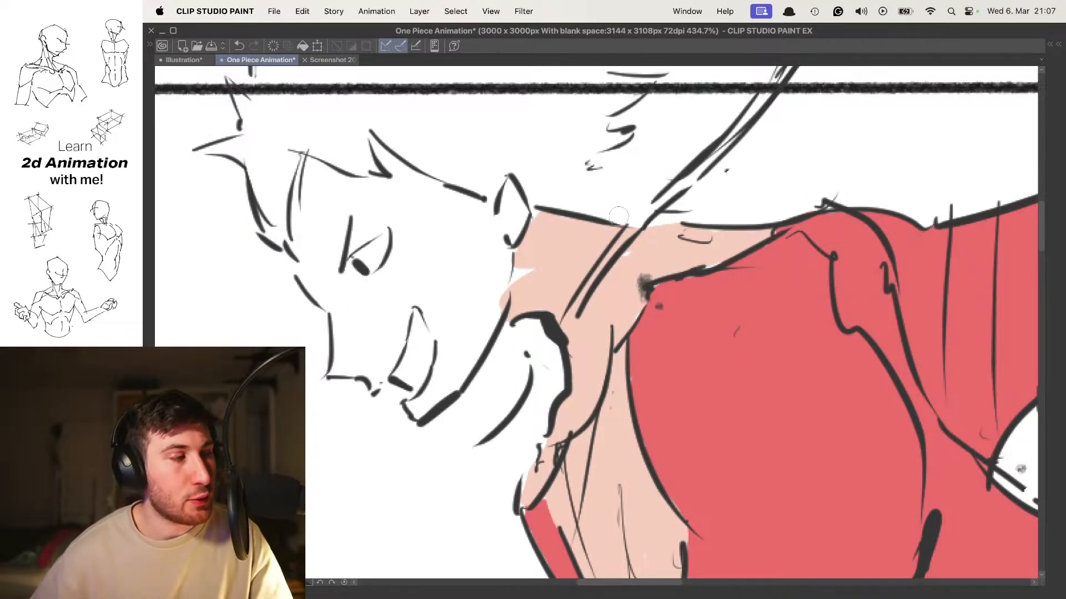
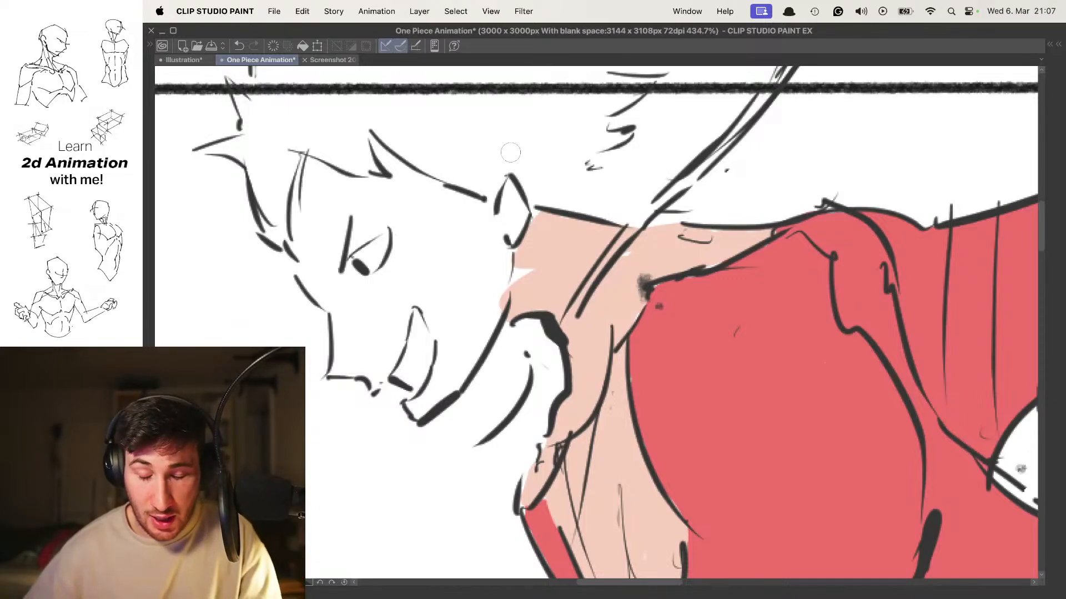
Paint the ear and face with the skin tone, from the forehead and nose down to the chin and jaw
mouse_move(508, 222)
left_mouse_down()
mouse_move(571, 236)
mouse_move(610, 214)
left_mouse_up()
left_click_drag(398, 246, 438, 299)
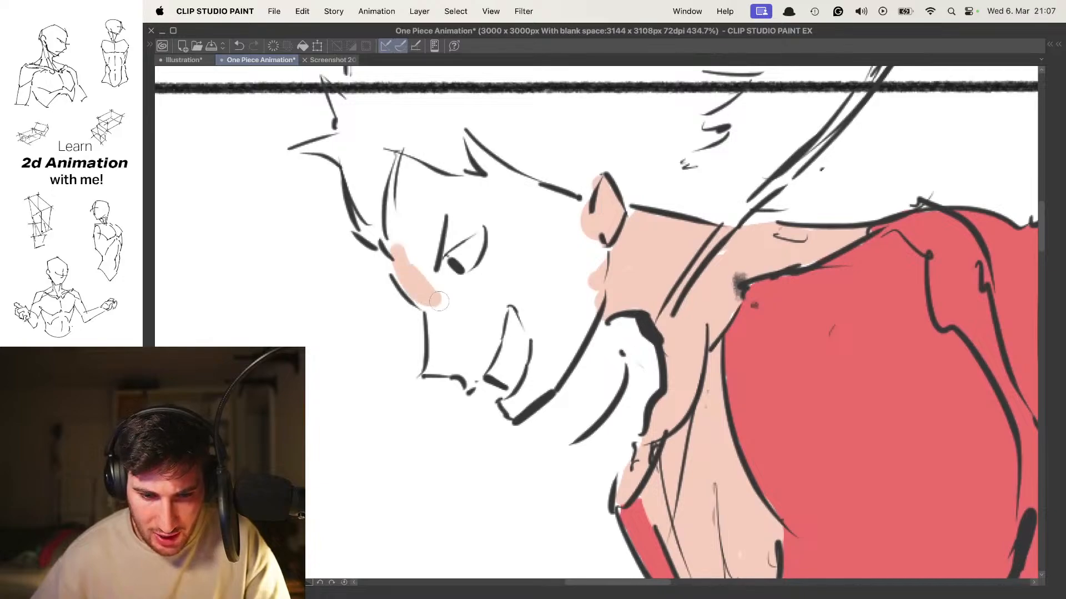
mouse_move(396, 234)
left_mouse_down()
mouse_move(405, 164)
mouse_move(444, 182)
mouse_move(412, 166)
mouse_move(391, 202)
mouse_move(433, 168)
mouse_move(480, 175)
mouse_move(473, 149)
mouse_move(497, 186)
mouse_move(587, 215)
left_mouse_up()
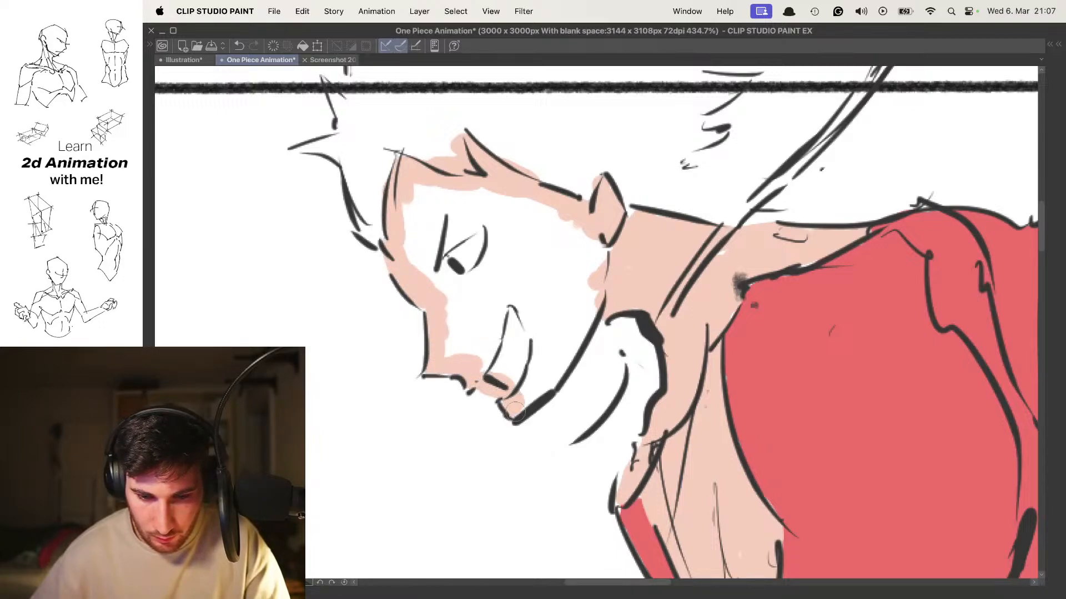
mouse_move(513, 411)
left_mouse_down()
mouse_move(559, 372)
mouse_move(545, 376)
mouse_move(590, 302)
mouse_move(576, 333)
mouse_move(582, 258)
mouse_move(485, 199)
mouse_move(425, 210)
mouse_move(478, 319)
mouse_move(469, 341)
mouse_move(529, 364)
mouse_move(559, 321)
mouse_move(483, 250)
mouse_move(546, 259)
mouse_move(560, 224)
left_mouse_up()
left_click_drag(654, 255, 547, 156)
left_click_drag(635, 274, 598, 271)
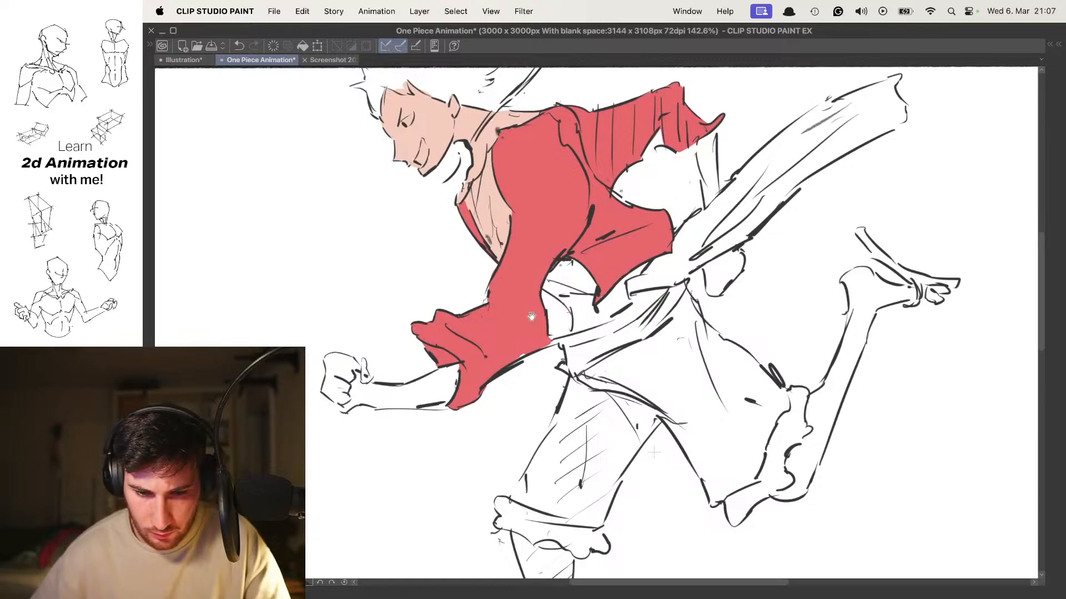
Paint the knuckles and upper part of the near clenched fist with the skin tone
left_click_drag(532, 316, 682, 218)
scroll(497, 280, "up", 9)
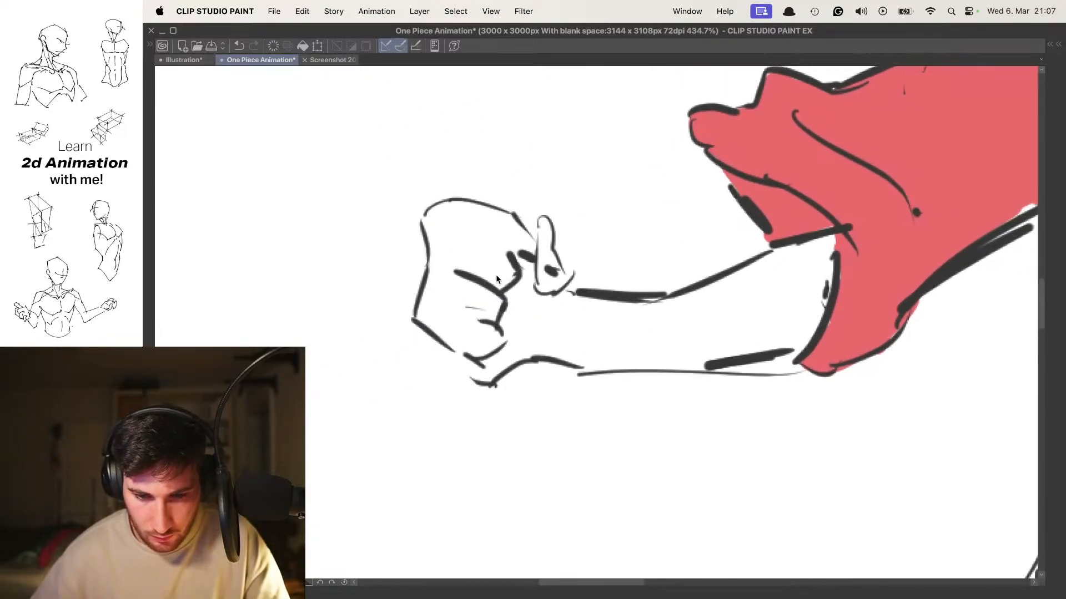
mouse_move(486, 272)
left_mouse_down()
mouse_move(490, 287)
mouse_move(440, 298)
mouse_move(419, 321)
left_mouse_up()
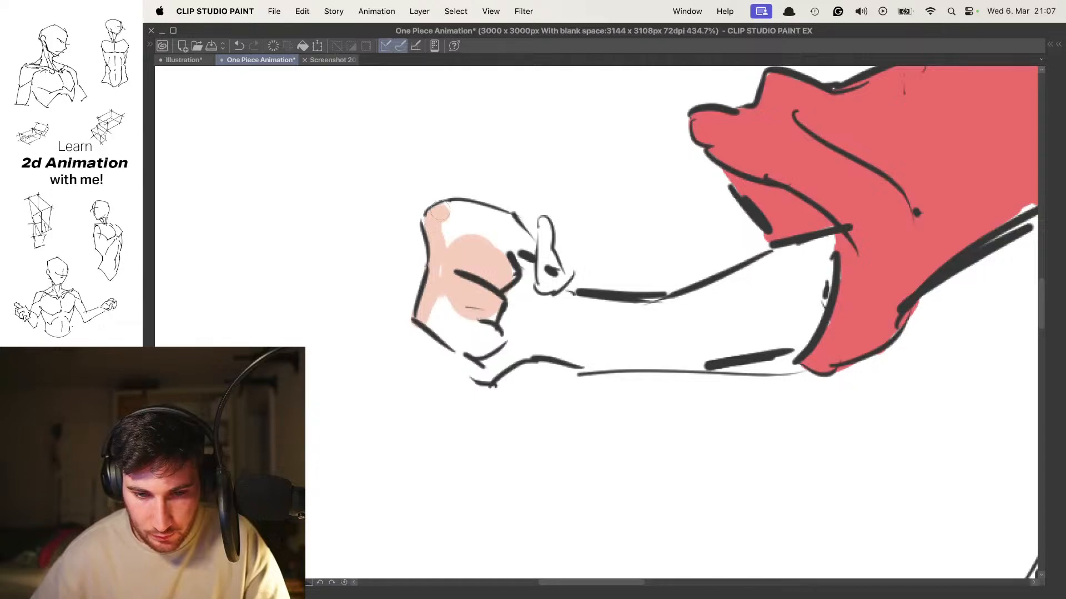
scroll(440, 211, "up", 4)
left_click_drag(453, 258, 424, 236)
mouse_move(474, 211)
left_mouse_down()
mouse_move(547, 235)
mouse_move(576, 280)
mouse_move(514, 230)
mouse_move(456, 247)
mouse_move(489, 254)
left_mouse_up()
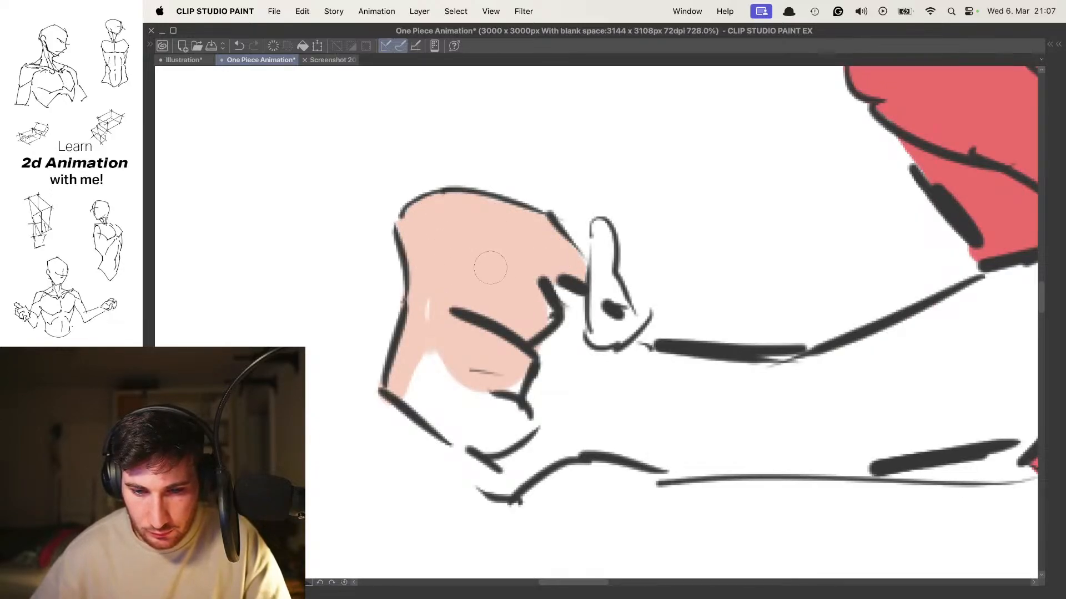
Fill the near fist's thumb, lower fingers and heel of the hand with the skin tone
mouse_move(601, 277)
left_mouse_down()
mouse_move(593, 294)
mouse_move(600, 234)
mouse_move(613, 311)
left_mouse_up()
scroll(613, 311, "down", 2)
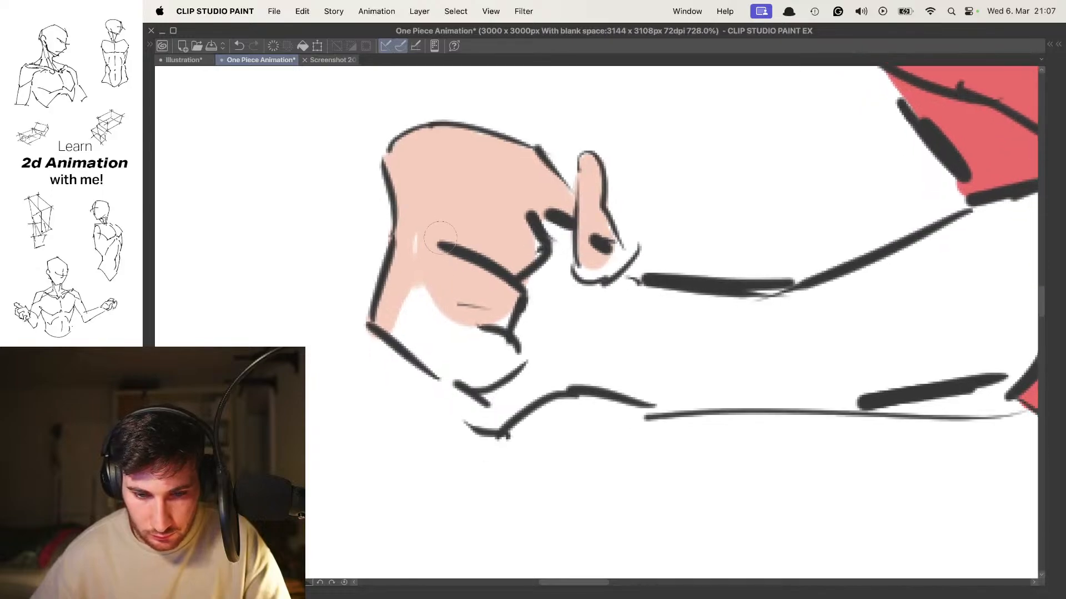
mouse_move(421, 244)
left_mouse_down()
mouse_move(411, 327)
mouse_move(496, 395)
mouse_move(547, 360)
mouse_move(443, 328)
left_mouse_up()
mouse_move(545, 300)
left_mouse_down()
mouse_move(492, 286)
mouse_move(483, 316)
mouse_move(505, 333)
mouse_move(470, 233)
left_mouse_up()
scroll(467, 281, "down", 2)
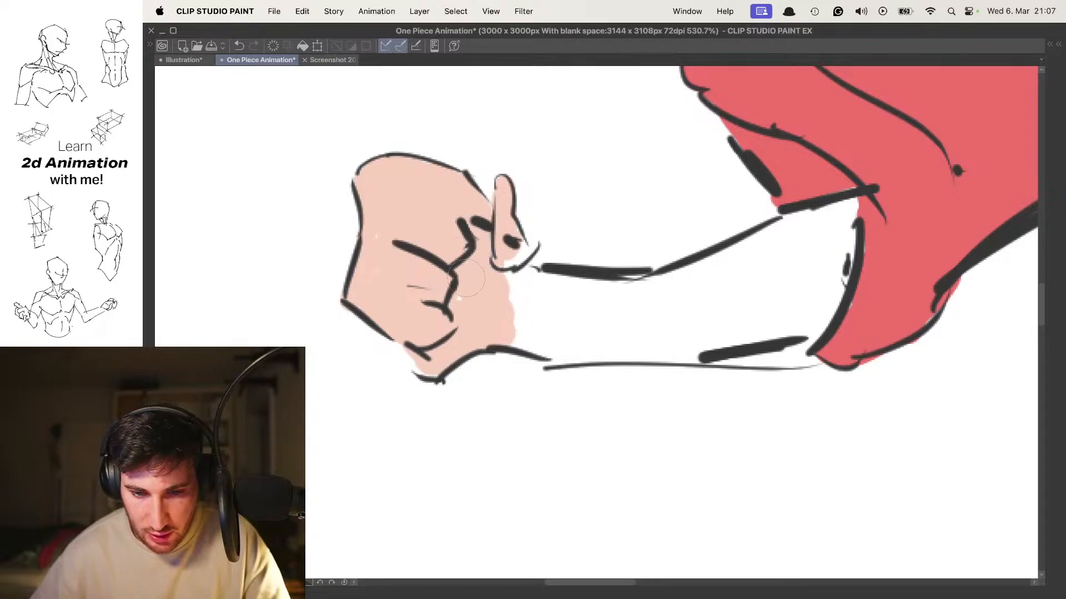
Paint the near forearm with the skin tone from the wrist to the red sleeve opening
mouse_move(469, 277)
left_mouse_down()
mouse_move(537, 332)
mouse_move(593, 344)
mouse_move(528, 311)
mouse_move(542, 294)
mouse_move(511, 266)
mouse_move(543, 292)
mouse_move(572, 298)
mouse_move(540, 295)
mouse_move(666, 303)
left_mouse_up()
scroll(580, 315, "right", 2)
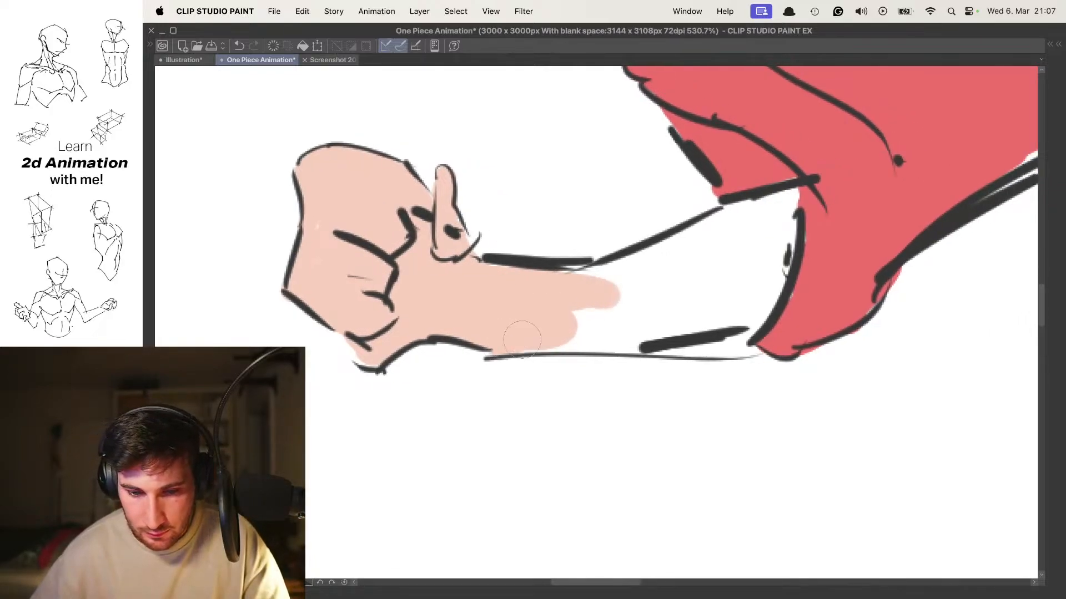
left_click_drag(522, 339, 666, 255)
scroll(610, 278, "right", 3)
mouse_move(622, 288)
left_mouse_down()
mouse_move(574, 354)
mouse_move(633, 383)
mouse_move(672, 333)
mouse_move(677, 294)
mouse_move(629, 271)
mouse_move(700, 261)
mouse_move(697, 288)
left_mouse_up()
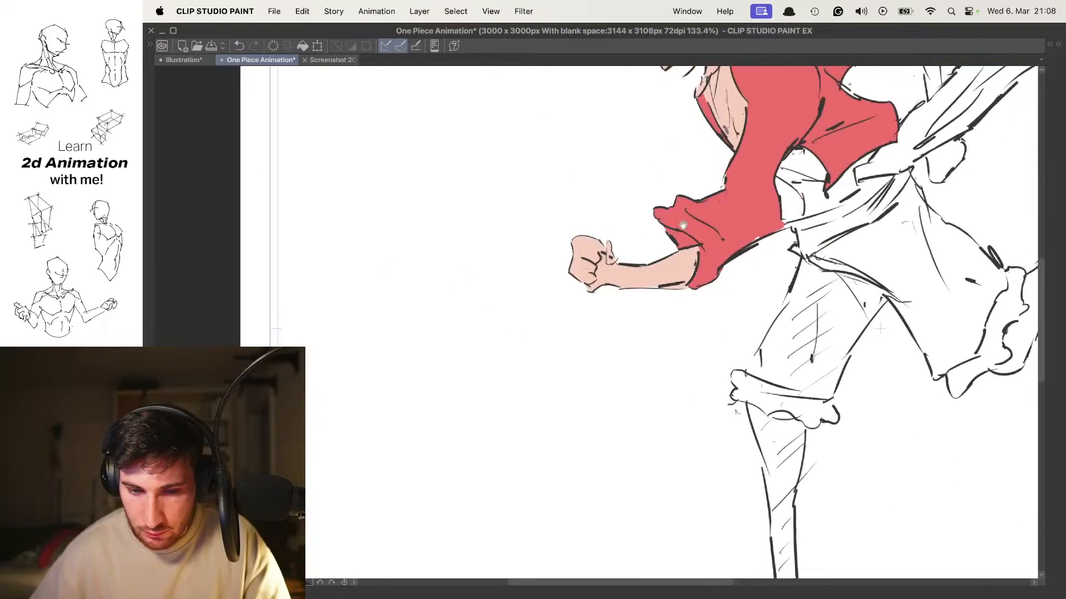
Paint the far arm's exposed strip between the red sleeve and the waist sash with the skin tone
scroll(559, 353, "down", 5)
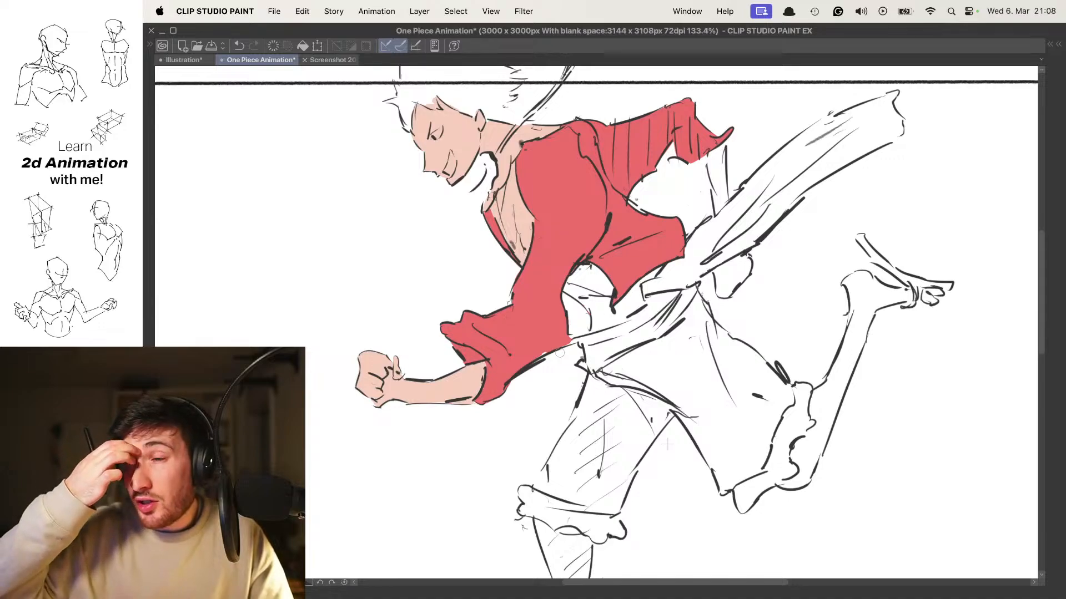
left_click_drag(674, 238, 603, 318)
scroll(657, 259, "up", 5)
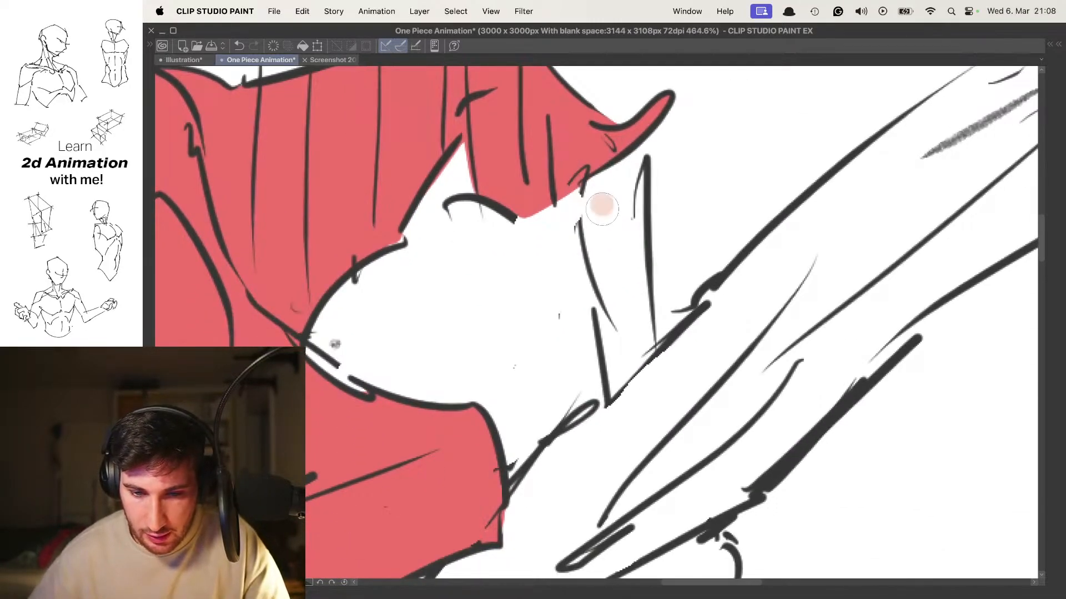
mouse_move(602, 209)
left_mouse_down()
mouse_move(607, 194)
mouse_move(597, 323)
left_mouse_up()
mouse_move(597, 177)
left_mouse_down()
mouse_move(650, 148)
mouse_move(666, 265)
mouse_move(642, 170)
mouse_move(652, 345)
left_mouse_up()
Fill the far hand showing below the waist sash with the skin tone
scroll(650, 241, "down", 4)
scroll(675, 356, "up", 3)
mouse_move(611, 169)
left_mouse_down()
mouse_move(594, 259)
mouse_move(612, 312)
mouse_move(588, 221)
mouse_move(605, 437)
mouse_move(613, 306)
mouse_move(633, 366)
mouse_move(657, 358)
mouse_move(625, 409)
mouse_move(657, 384)
mouse_move(653, 163)
mouse_move(609, 251)
mouse_move(591, 340)
mouse_move(558, 252)
mouse_move(572, 336)
mouse_move(613, 360)
mouse_move(636, 340)
mouse_move(599, 334)
mouse_move(621, 240)
mouse_move(564, 239)
mouse_move(674, 179)
mouse_move(626, 229)
mouse_move(618, 283)
mouse_move(692, 241)
mouse_move(669, 295)
mouse_move(714, 207)
mouse_move(709, 171)
mouse_move(716, 201)
left_mouse_up()
scroll(595, 276, "down", 5)
scroll(555, 250, "up", 5)
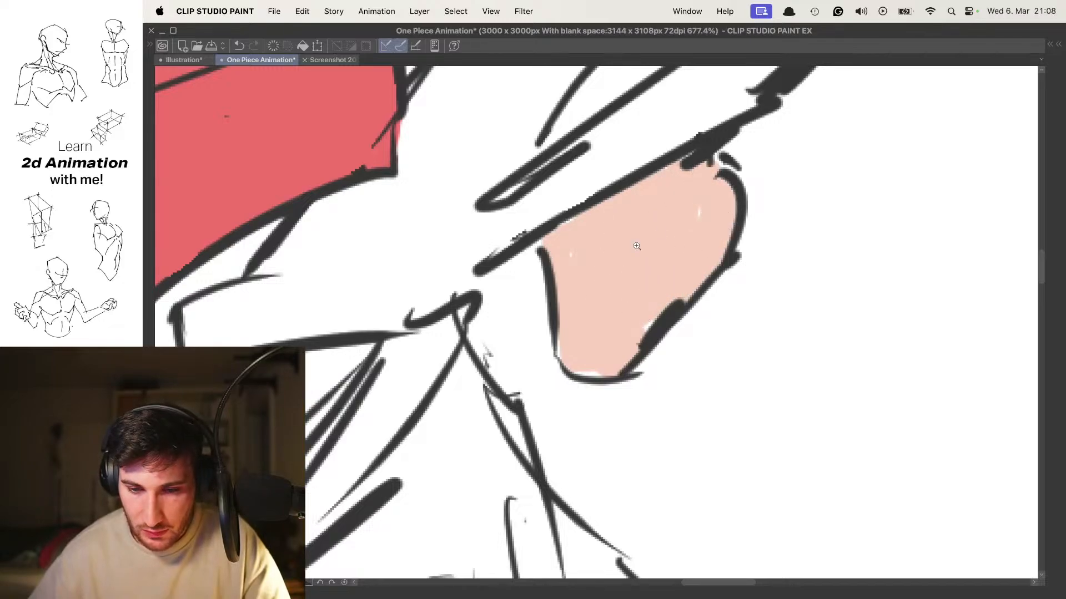
Start painting the standing leg with the skin tone along the trouser cuff and both upper edges of the calf
scroll(637, 245, "down", 4)
scroll(629, 245, "down", 4)
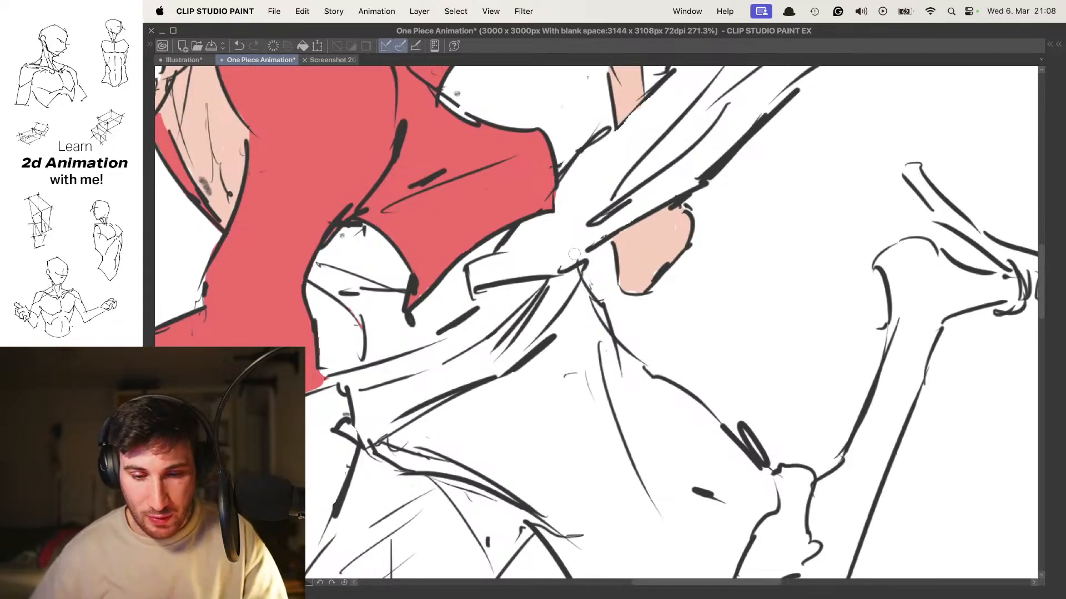
left_click_drag(542, 265, 609, 273)
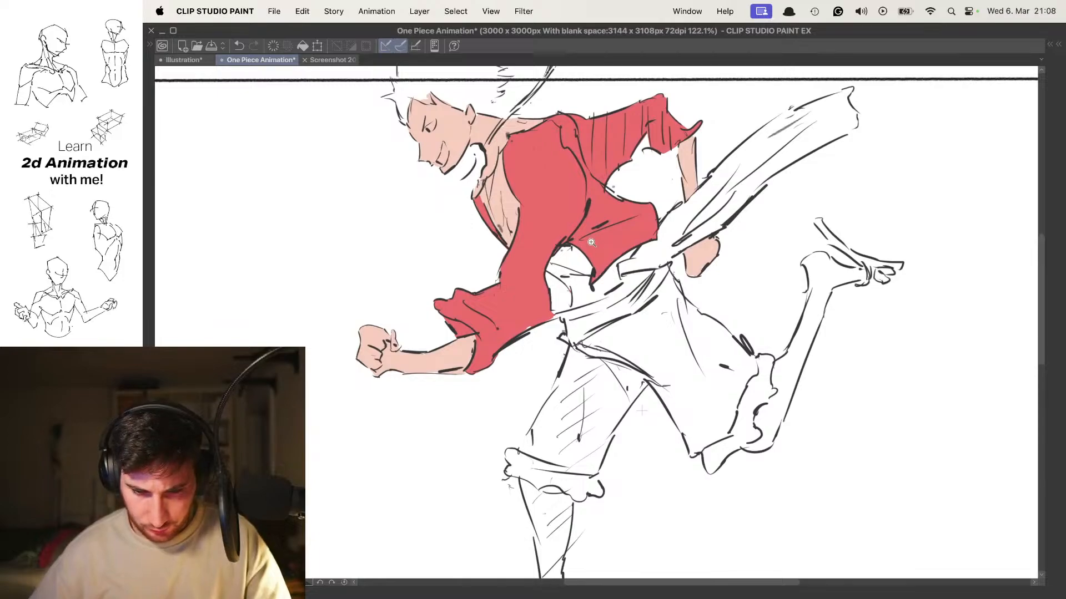
left_click_drag(555, 206, 629, 280)
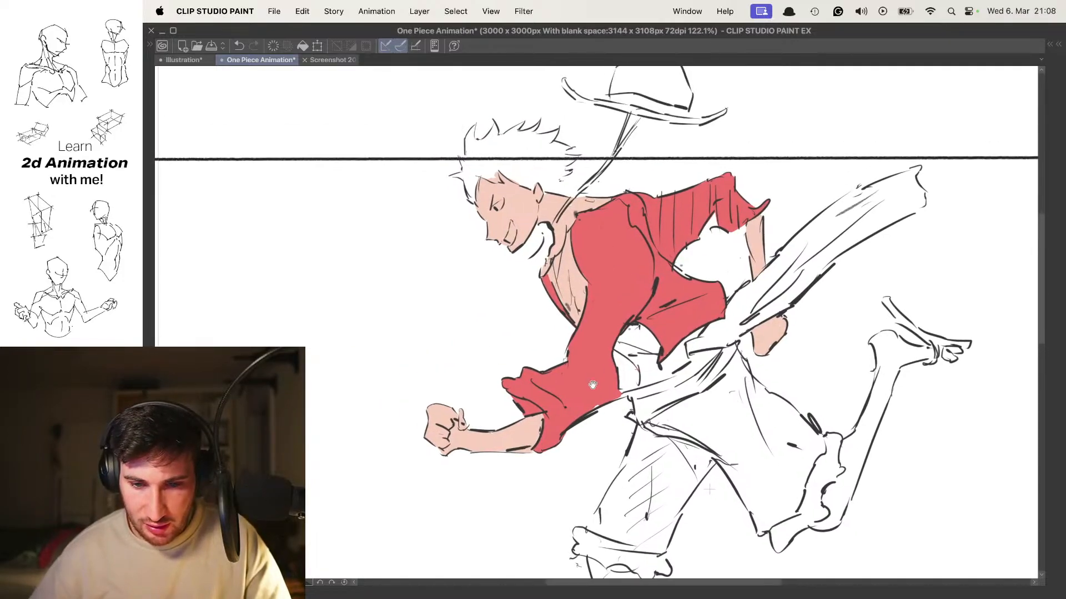
left_click_drag(588, 444, 530, 117)
mouse_move(566, 322)
left_mouse_down()
mouse_move(595, 302)
mouse_move(560, 219)
mouse_move(534, 194)
mouse_move(545, 264)
mouse_move(527, 188)
mouse_move(530, 204)
mouse_move(607, 197)
left_mouse_up()
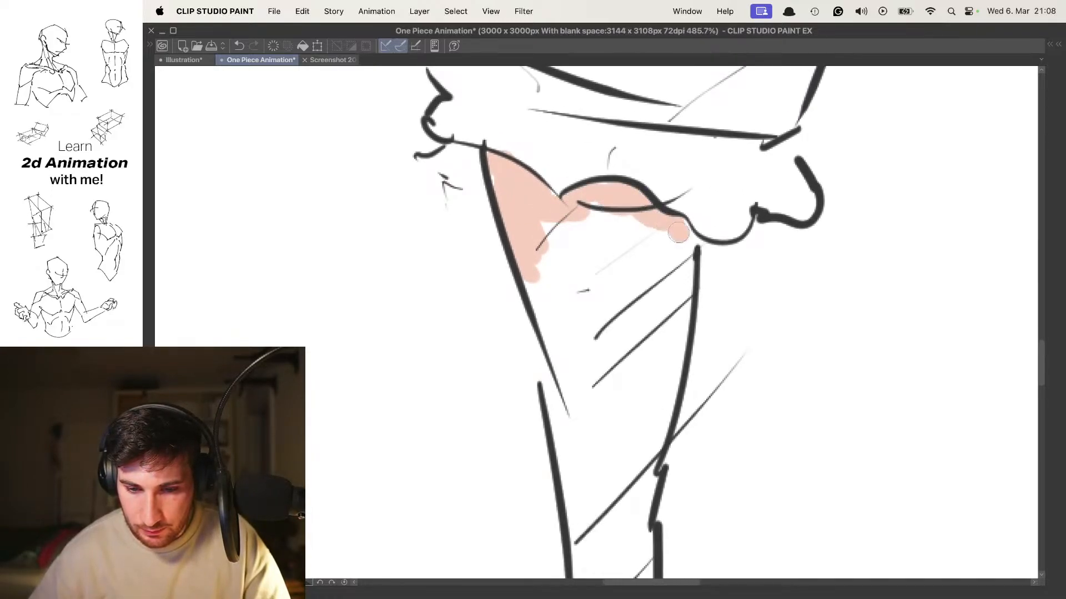
mouse_move(678, 232)
left_mouse_down()
mouse_move(681, 261)
mouse_move(662, 296)
left_mouse_up()
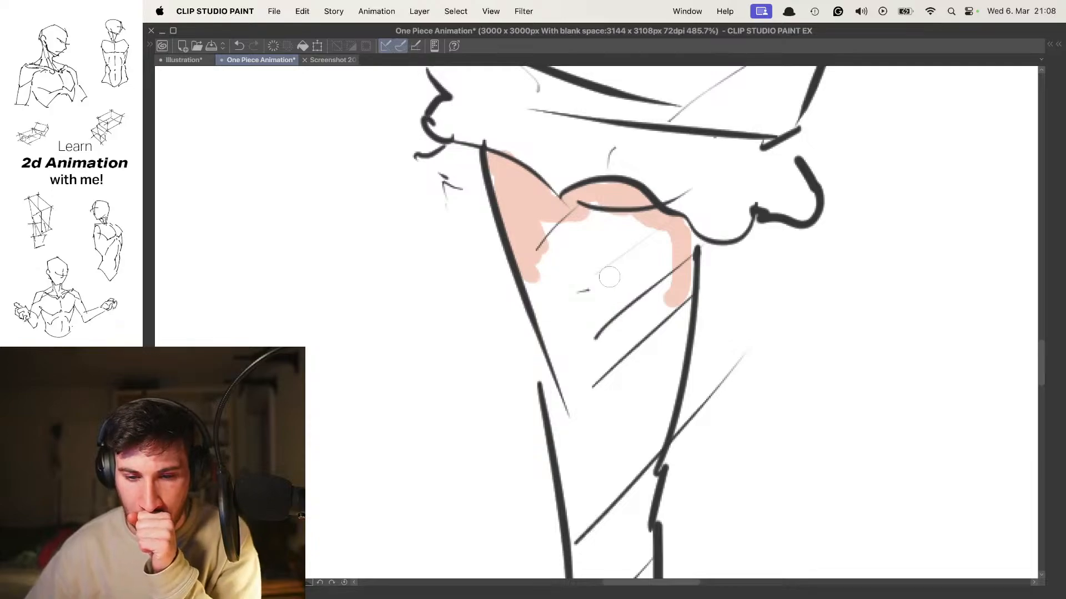
left_click_drag(621, 230, 590, 200)
left_click_drag(532, 280, 546, 299)
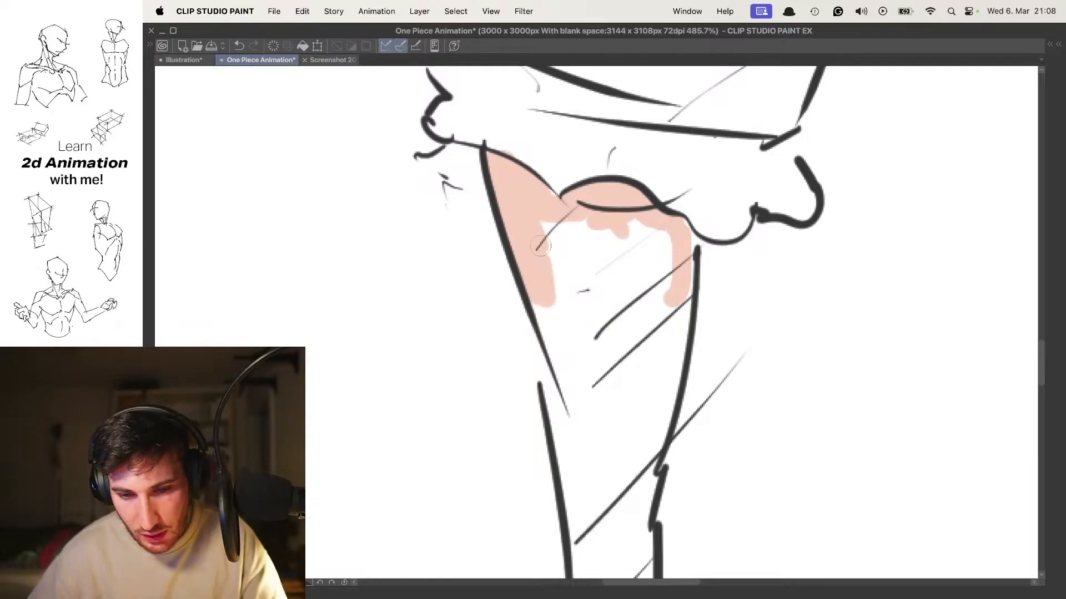
Fill the standing leg's upper calf with the skin tone and extend it down toward the mid-shin
left_click_drag(545, 233, 559, 280)
mouse_move(576, 306)
left_mouse_down()
mouse_move(578, 205)
mouse_move(563, 270)
mouse_move(569, 366)
left_mouse_up()
mouse_move(561, 125)
left_mouse_down()
mouse_move(549, 252)
mouse_move(572, 328)
left_mouse_up()
left_click_drag(602, 271, 597, 212)
mouse_move(594, 209)
left_mouse_down()
mouse_move(587, 261)
mouse_move(628, 233)
mouse_move(656, 245)
left_mouse_up()
mouse_move(679, 201)
left_mouse_down()
mouse_move(666, 311)
mouse_move(661, 219)
left_mouse_up()
mouse_move(644, 297)
left_mouse_down()
mouse_move(658, 191)
mouse_move(627, 273)
left_mouse_up()
mouse_move(621, 186)
left_mouse_down()
mouse_move(592, 276)
mouse_move(552, 173)
left_mouse_up()
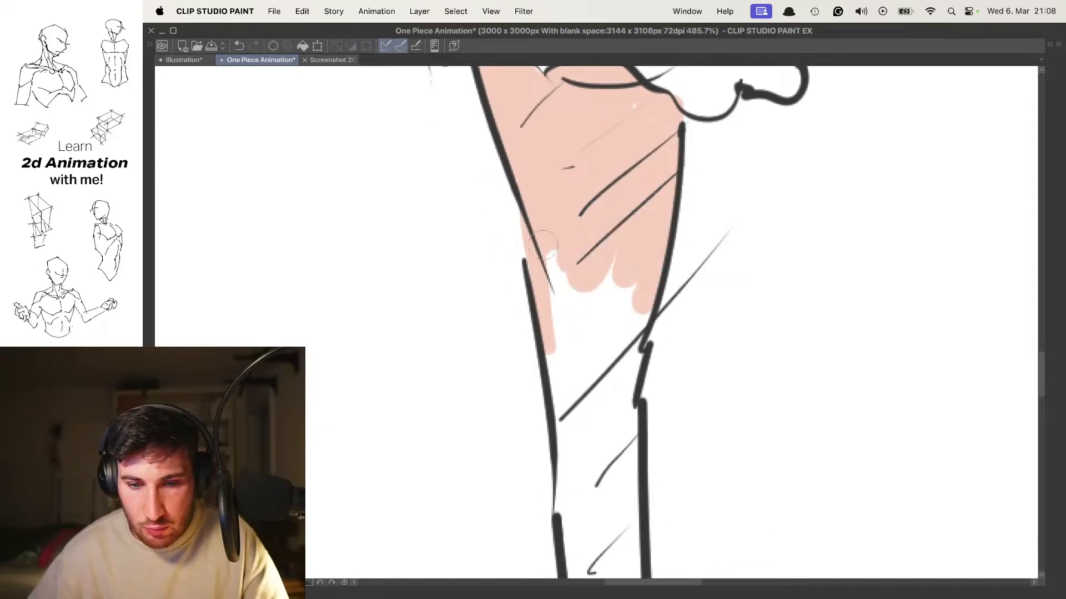
Continue the skin tone down the standing leg's lower shin to just above the ankle
left_click_drag(550, 244, 569, 343)
left_click_drag(597, 329, 594, 208)
mouse_move(567, 240)
left_mouse_down()
mouse_move(543, 149)
mouse_move(609, 148)
mouse_move(627, 250)
mouse_move(617, 282)
left_mouse_up()
mouse_move(623, 326)
left_mouse_down()
mouse_move(631, 173)
mouse_move(585, 157)
mouse_move(575, 312)
left_mouse_up()
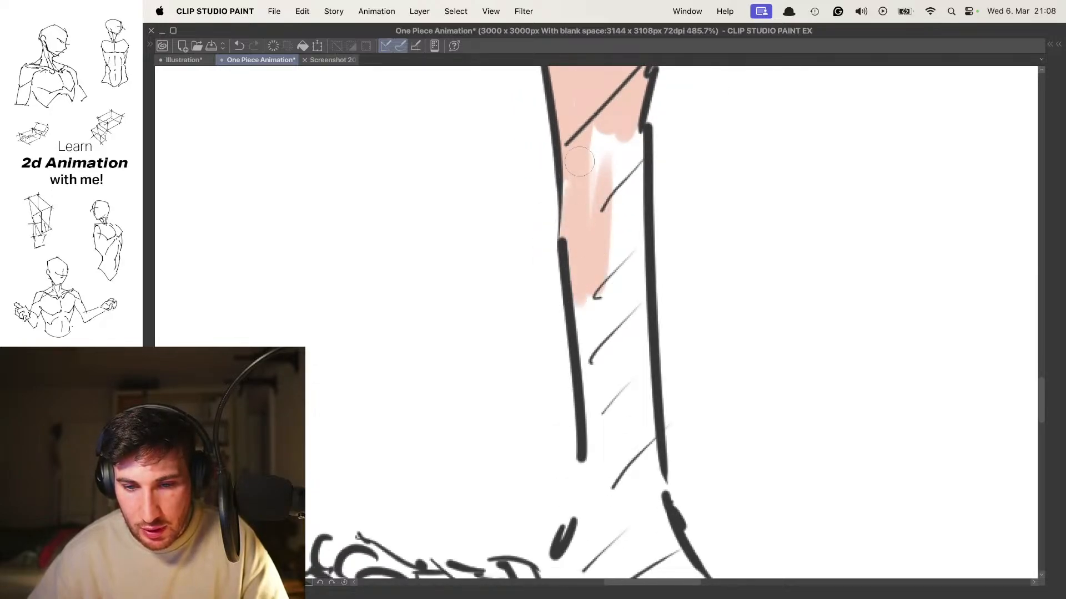
mouse_move(572, 200)
left_mouse_down()
mouse_move(602, 143)
mouse_move(626, 192)
mouse_move(634, 284)
left_mouse_up()
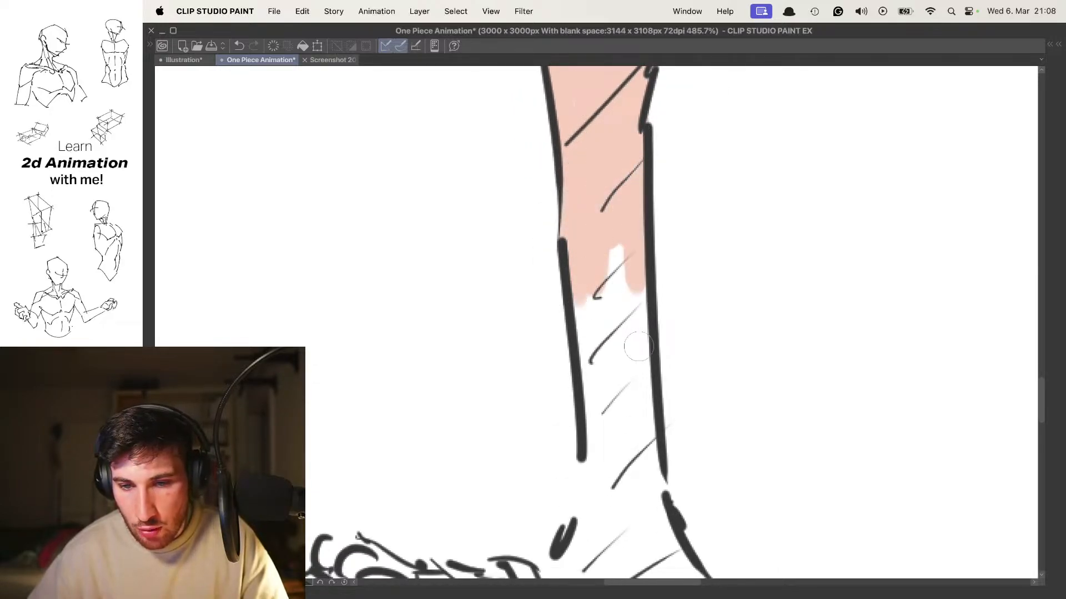
left_click_drag(638, 346, 629, 263)
mouse_move(627, 141)
left_mouse_down()
mouse_move(594, 228)
mouse_move(589, 370)
mouse_move(603, 245)
left_mouse_up()
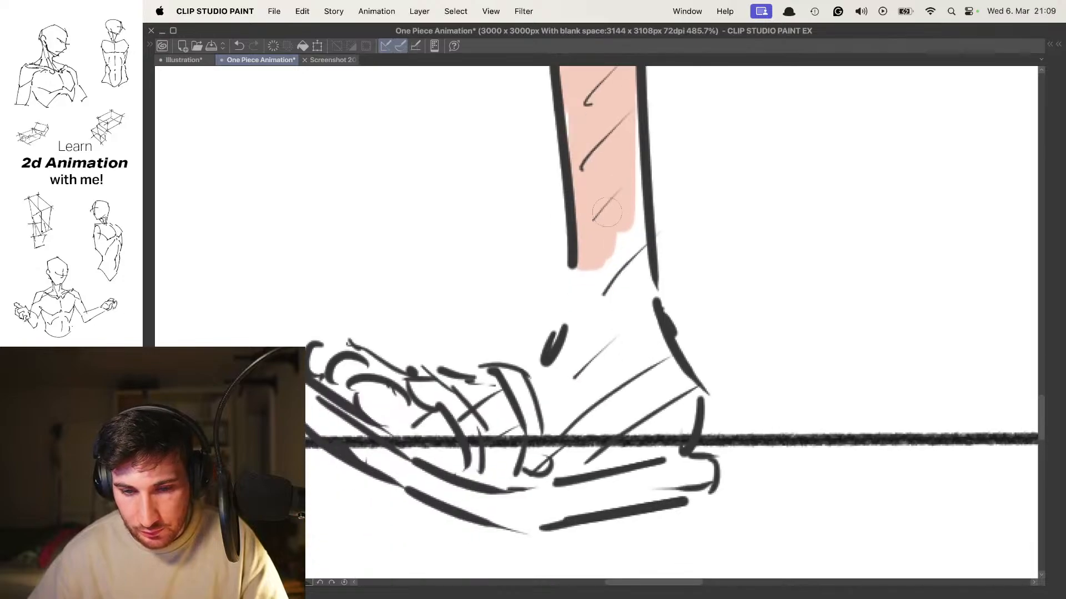
Paint the standing leg's ankle, heel, foot and toes with the skin tone, leaving the sandal sole uncoloured
mouse_move(616, 187)
left_mouse_down()
mouse_move(637, 270)
mouse_move(595, 354)
mouse_move(585, 285)
left_mouse_up()
mouse_move(599, 202)
left_mouse_down()
mouse_move(604, 336)
mouse_move(647, 160)
left_mouse_up()
left_click_drag(627, 305, 596, 364)
left_click_drag(601, 366, 598, 277)
mouse_move(602, 286)
left_mouse_down()
mouse_move(590, 328)
mouse_move(636, 296)
mouse_move(666, 347)
mouse_move(721, 313)
mouse_move(655, 239)
mouse_move(658, 219)
mouse_move(704, 248)
mouse_move(721, 289)
left_mouse_up()
left_click_drag(691, 250, 718, 300)
mouse_move(669, 278)
left_mouse_down()
mouse_move(606, 302)
mouse_move(672, 366)
mouse_move(628, 369)
mouse_move(555, 344)
mouse_move(577, 367)
mouse_move(469, 275)
mouse_move(555, 303)
mouse_move(655, 311)
mouse_move(676, 348)
left_mouse_up()
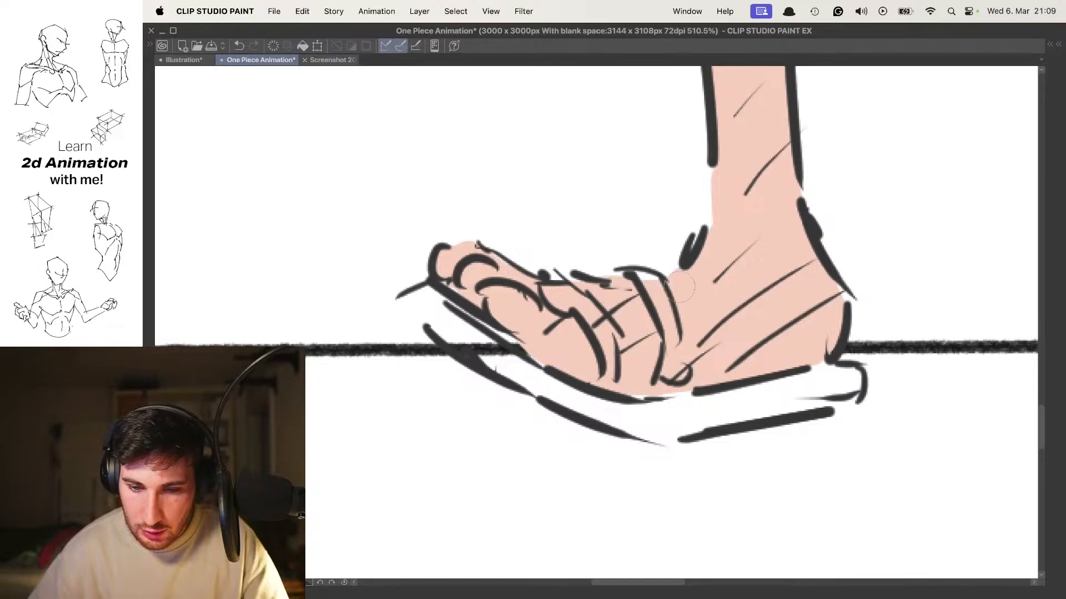
Paint the raised rear leg's bent knee with the skin tone beneath the ruffled trouser cuff
scroll(679, 286, "down", 10)
scroll(572, 292, "up", 5)
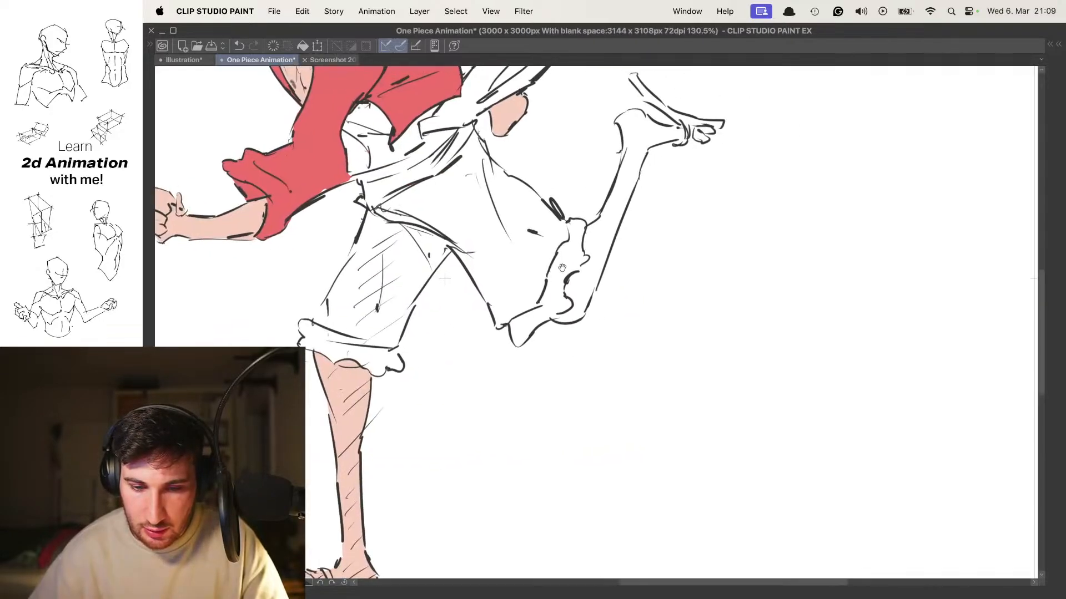
scroll(562, 268, "up", 5)
mouse_move(567, 354)
left_mouse_down()
mouse_move(555, 352)
mouse_move(588, 345)
left_mouse_up()
left_click_drag(617, 293, 607, 315)
mouse_move(607, 316)
left_mouse_down()
mouse_move(591, 330)
mouse_move(577, 277)
mouse_move(608, 222)
mouse_move(615, 340)
mouse_move(600, 368)
left_mouse_up()
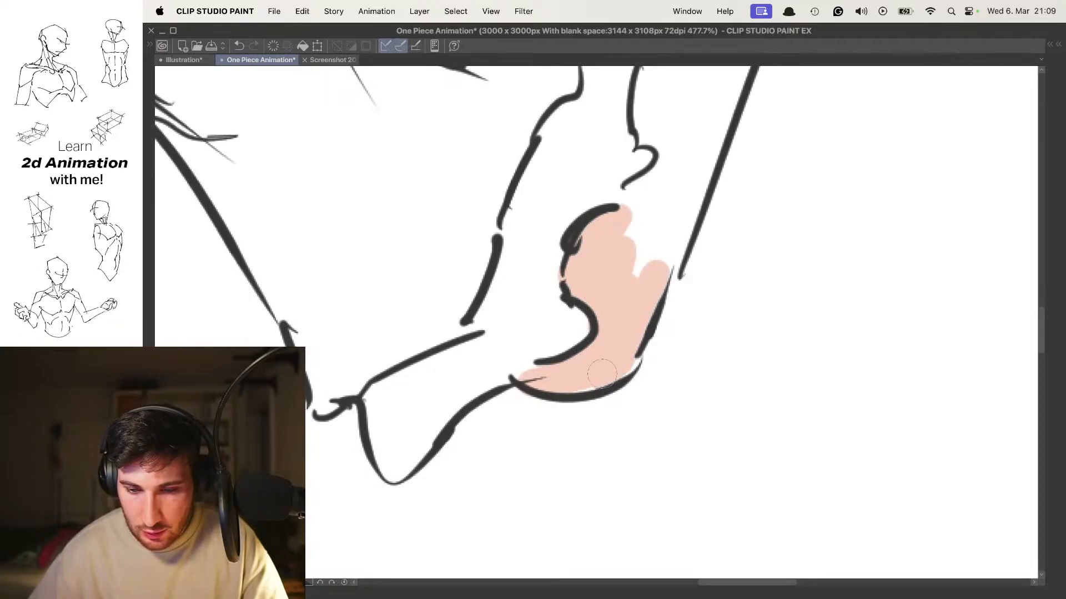
Extend the rear leg's skin tone along the ruffled cuff and into the start of the lower leg
mouse_move(671, 231)
left_mouse_down()
mouse_move(644, 254)
mouse_move(642, 233)
mouse_move(604, 221)
left_mouse_up()
left_click_drag(638, 210, 577, 336)
mouse_move(597, 339)
left_mouse_down()
mouse_move(564, 241)
mouse_move(592, 249)
mouse_move(603, 311)
left_mouse_up()
mouse_move(602, 311)
left_mouse_down()
mouse_move(612, 235)
mouse_move(605, 333)
mouse_move(641, 211)
left_mouse_up()
scroll(600, 275, "up", 5)
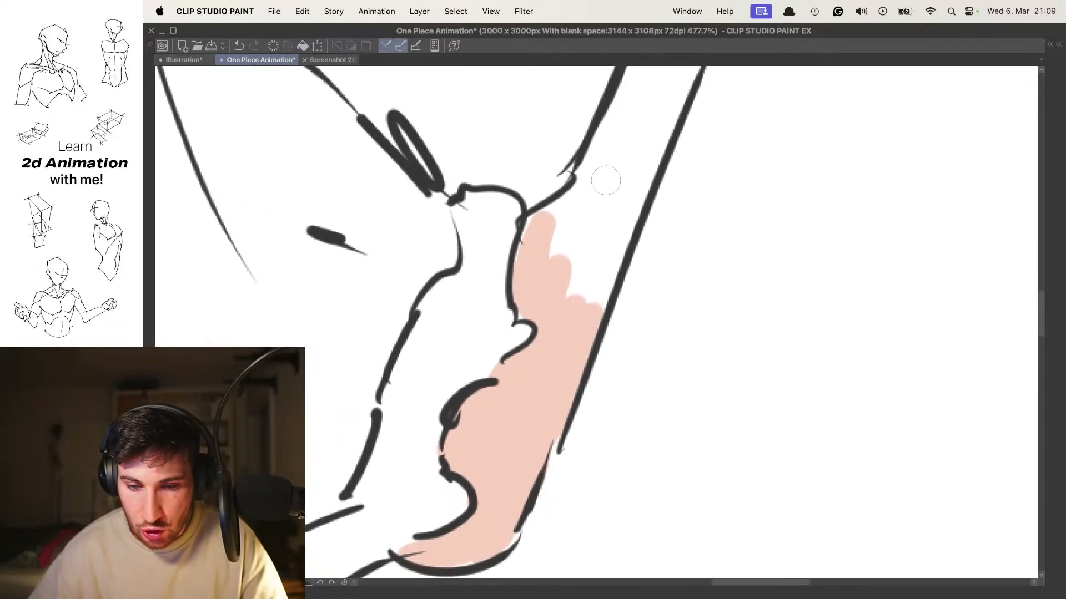
mouse_move(580, 297)
left_mouse_down()
mouse_move(561, 244)
mouse_move(638, 161)
mouse_move(569, 328)
left_mouse_up()
Fill the raised rear leg's calf with the skin tone up to just below the ankle
scroll(563, 225, "up", 5)
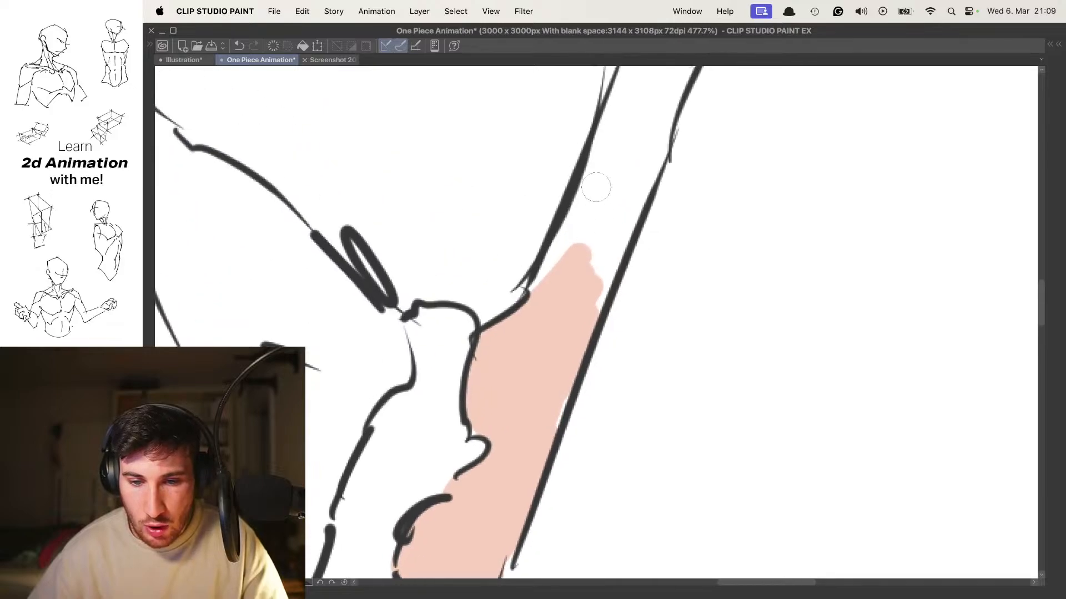
mouse_move(577, 183)
left_mouse_down()
mouse_move(538, 278)
mouse_move(618, 145)
left_mouse_up()
left_click_drag(619, 144, 598, 272)
left_click_drag(625, 193, 547, 366)
left_click_drag(600, 247, 572, 347)
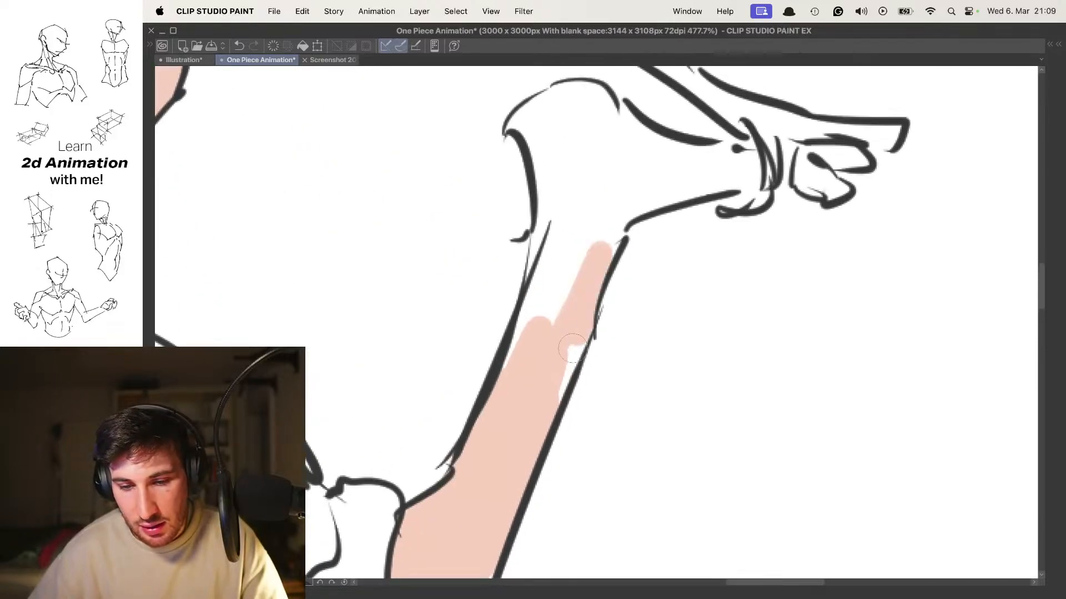
mouse_move(546, 385)
left_mouse_down()
mouse_move(555, 244)
mouse_move(540, 338)
left_mouse_up()
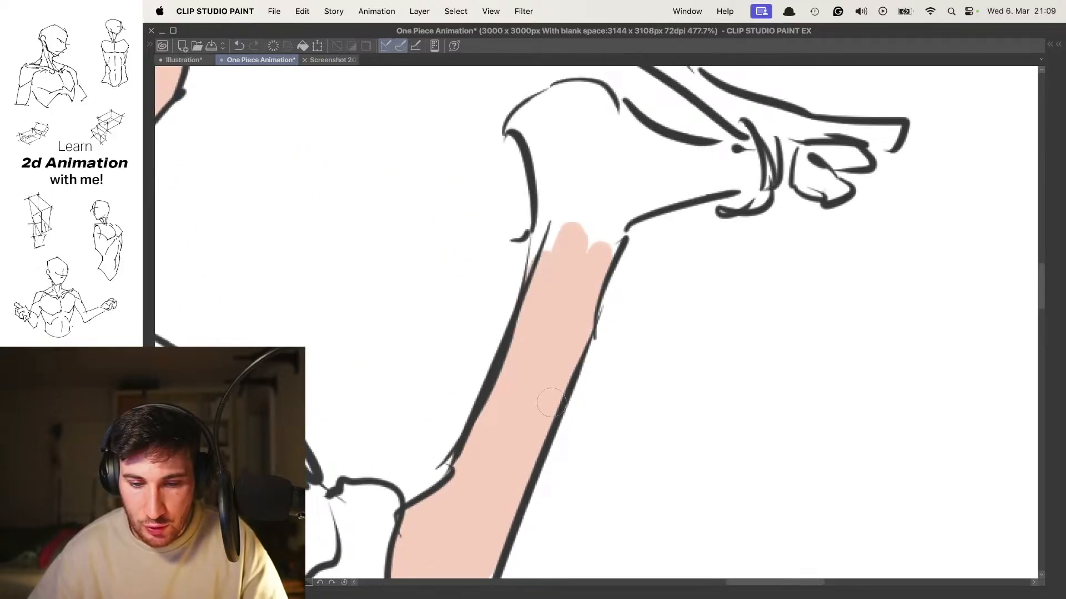
Paint the raised rear foot with the skin tone from the ankle and heel to the toes
mouse_move(568, 244)
left_mouse_down()
mouse_move(551, 357)
mouse_move(526, 357)
mouse_move(534, 295)
left_mouse_up()
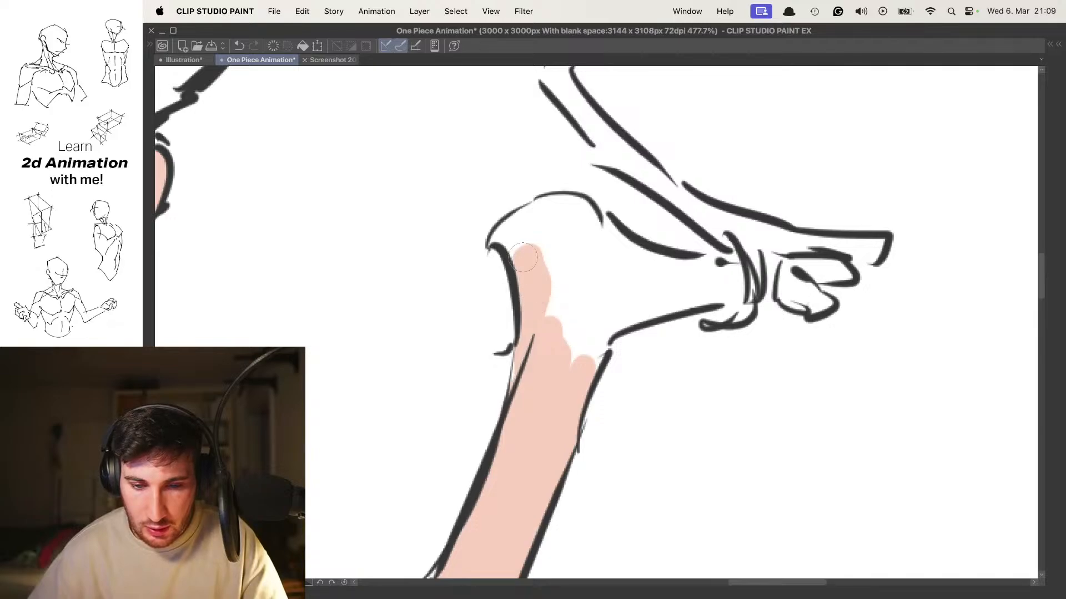
mouse_move(524, 257)
left_mouse_down()
mouse_move(508, 233)
mouse_move(571, 228)
mouse_move(601, 286)
mouse_move(592, 339)
mouse_move(576, 249)
mouse_move(649, 317)
mouse_move(675, 286)
mouse_move(617, 248)
mouse_move(679, 297)
mouse_move(622, 266)
left_mouse_up()
left_click_drag(630, 266, 705, 275)
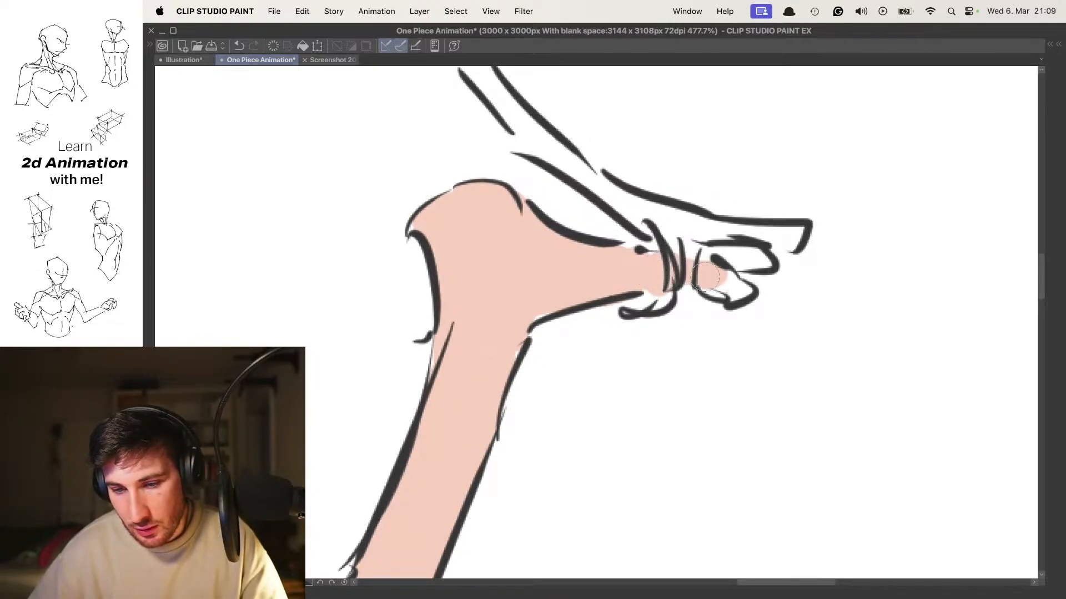
Fit the whole drawing in view and flip repeatedly between this frame and the fully coloured one to compare them
key("super+0")
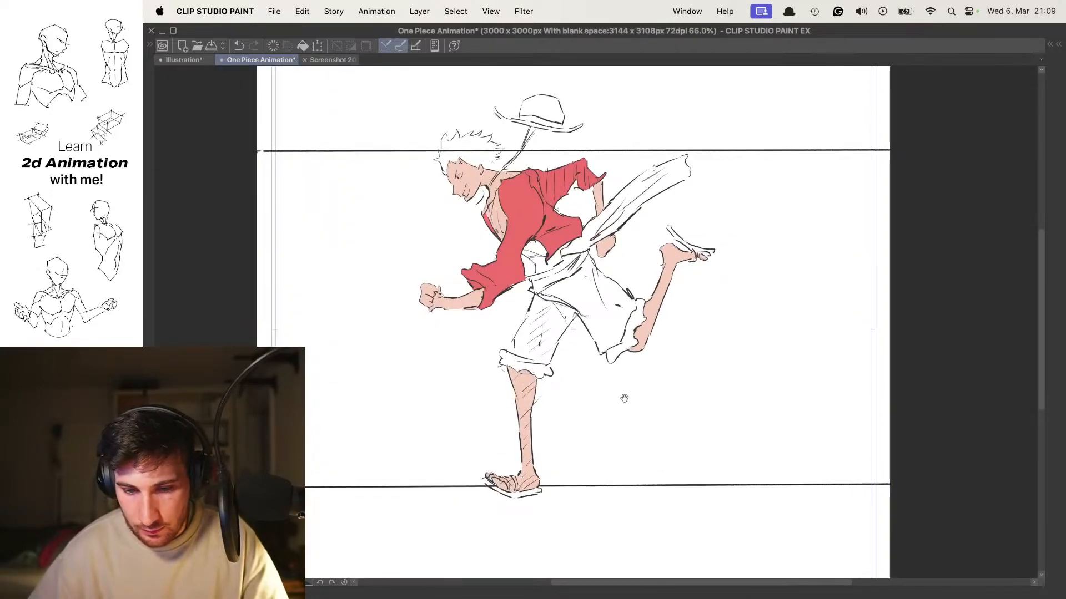
key("Right")
key("Left")
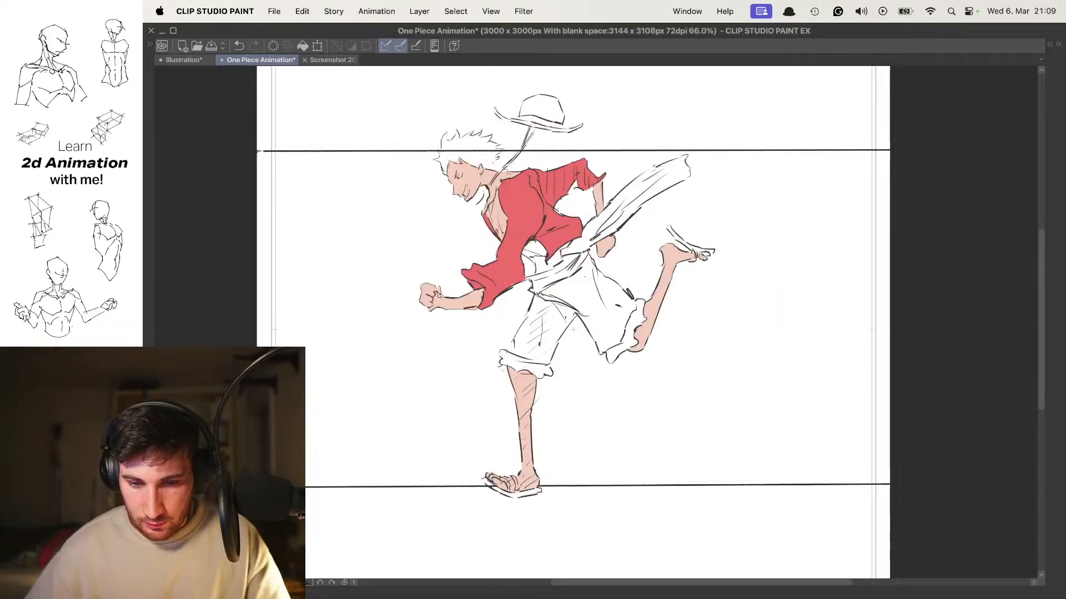
key("Right")
key("Left")
key("Right")
key("Left")
key("Right")
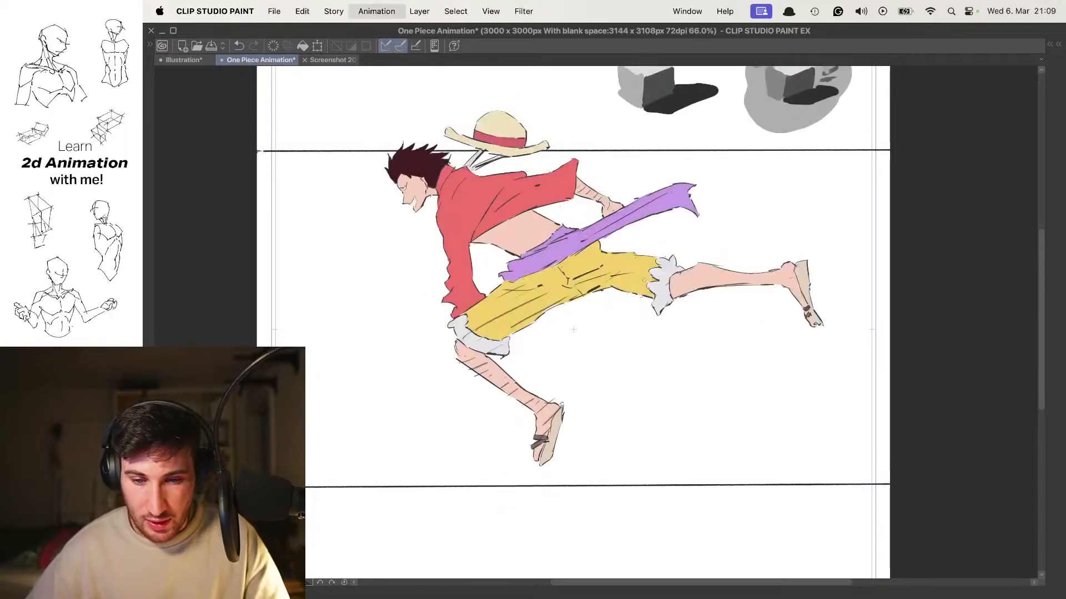
Check the fully coloured frame and paint the sash's front end purple from the waist towards the knot on this frame
key("Left")
key("Right")
key("Left")
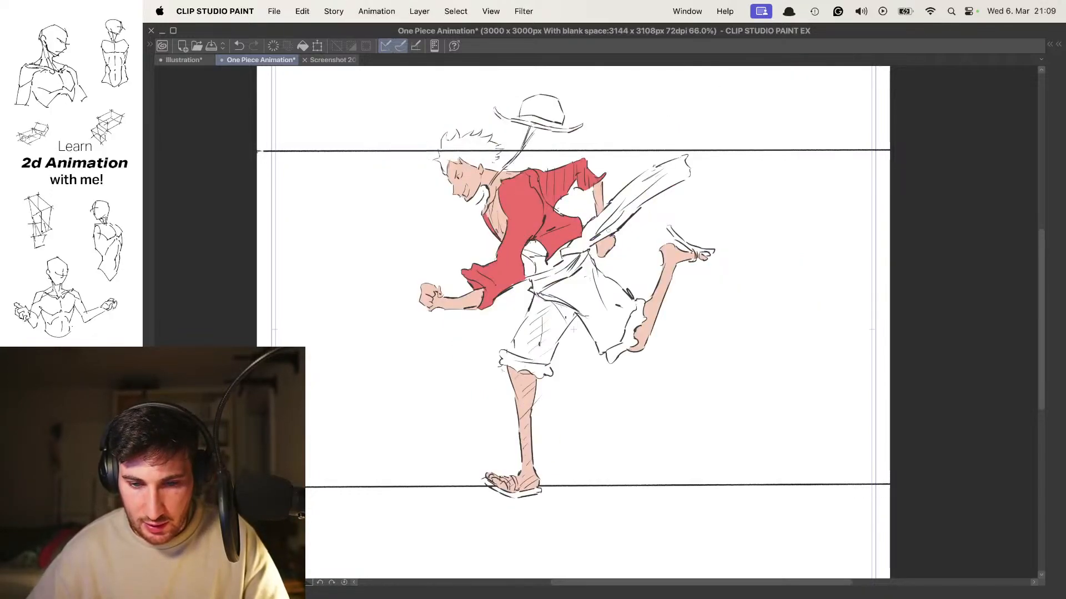
mouse_move(550, 271)
left_mouse_down()
mouse_move(632, 266)
mouse_move(563, 232)
left_mouse_up()
left_click_drag(462, 299, 477, 377)
key("super+z")
scroll(482, 367, "down", 5)
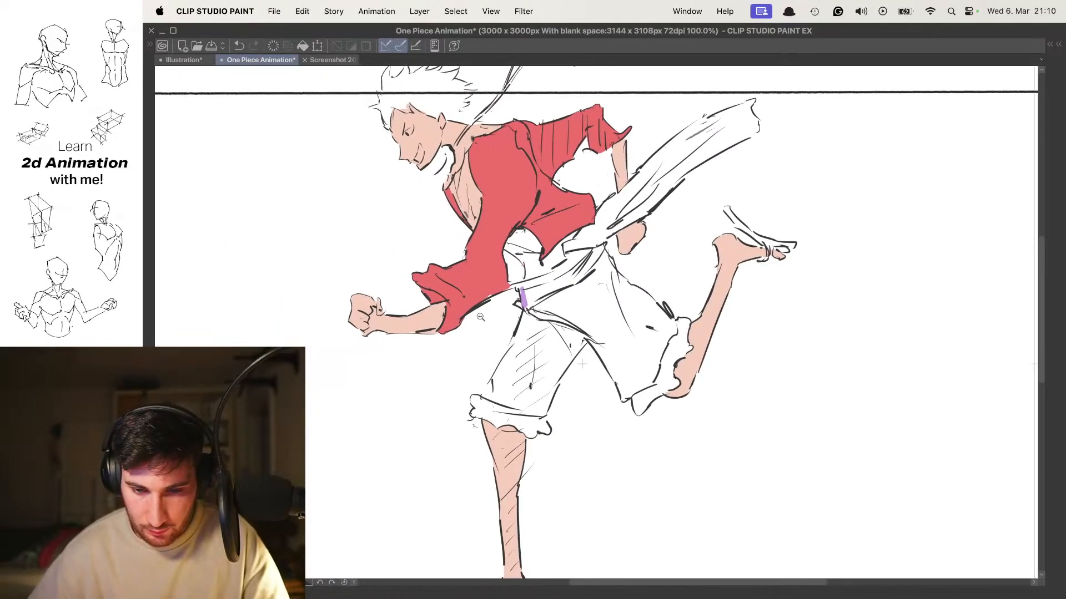
scroll(500, 366, "up", 6)
mouse_move(481, 414)
left_mouse_down()
mouse_move(571, 356)
mouse_move(633, 336)
mouse_move(527, 294)
mouse_move(465, 303)
left_mouse_up()
mouse_move(441, 308)
left_mouse_down()
mouse_move(587, 248)
mouse_move(547, 261)
mouse_move(580, 298)
mouse_move(538, 352)
mouse_move(593, 335)
left_mouse_up()
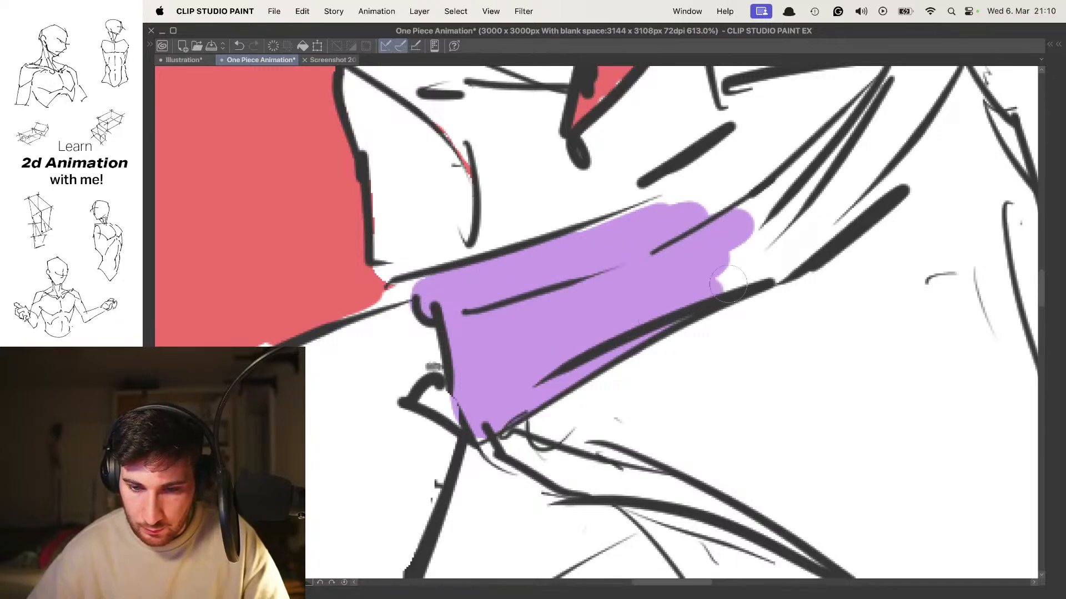
scroll(592, 335, "down", 2)
mouse_move(516, 322)
left_mouse_down()
mouse_move(594, 289)
mouse_move(666, 322)
mouse_move(638, 367)
mouse_move(761, 233)
mouse_move(716, 258)
mouse_move(675, 218)
left_mouse_up()
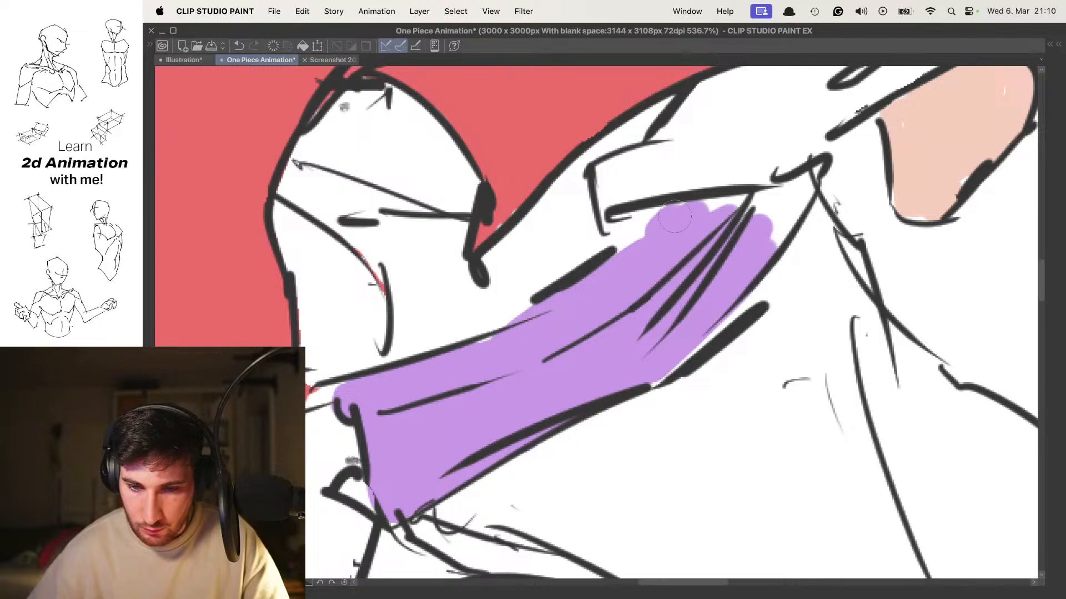
Fill the sash knot and the beginning of its trailing tail with the same purple
scroll(645, 225, "up", 2)
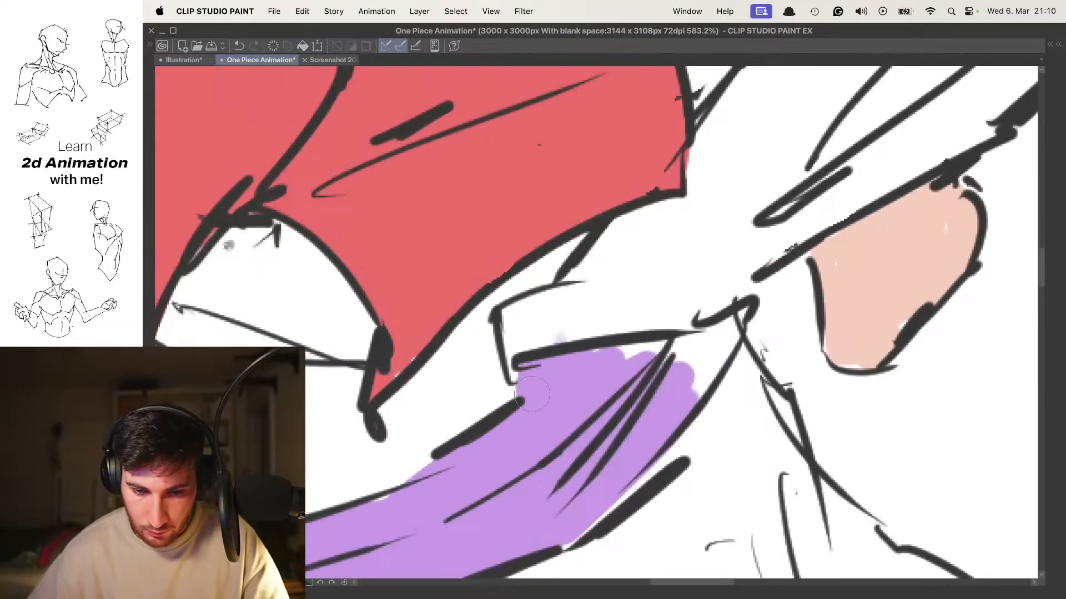
left_click_drag(532, 394, 520, 322)
mouse_move(526, 362)
left_mouse_down()
mouse_move(560, 289)
mouse_move(649, 255)
mouse_move(713, 266)
mouse_move(688, 364)
mouse_move(727, 314)
mouse_move(597, 378)
mouse_move(663, 308)
mouse_move(459, 364)
mouse_move(588, 283)
mouse_move(580, 216)
mouse_move(637, 164)
mouse_move(655, 289)
mouse_move(661, 261)
left_mouse_up()
scroll(661, 266, "down", 5)
mouse_move(560, 333)
left_mouse_down()
mouse_move(600, 320)
mouse_move(578, 345)
mouse_move(717, 243)
mouse_move(594, 318)
mouse_move(645, 246)
mouse_move(629, 215)
mouse_move(636, 201)
mouse_move(530, 272)
left_mouse_up()
left_click_drag(659, 167, 590, 255)
left_click_drag(533, 300, 644, 185)
left_click_drag(721, 131, 576, 240)
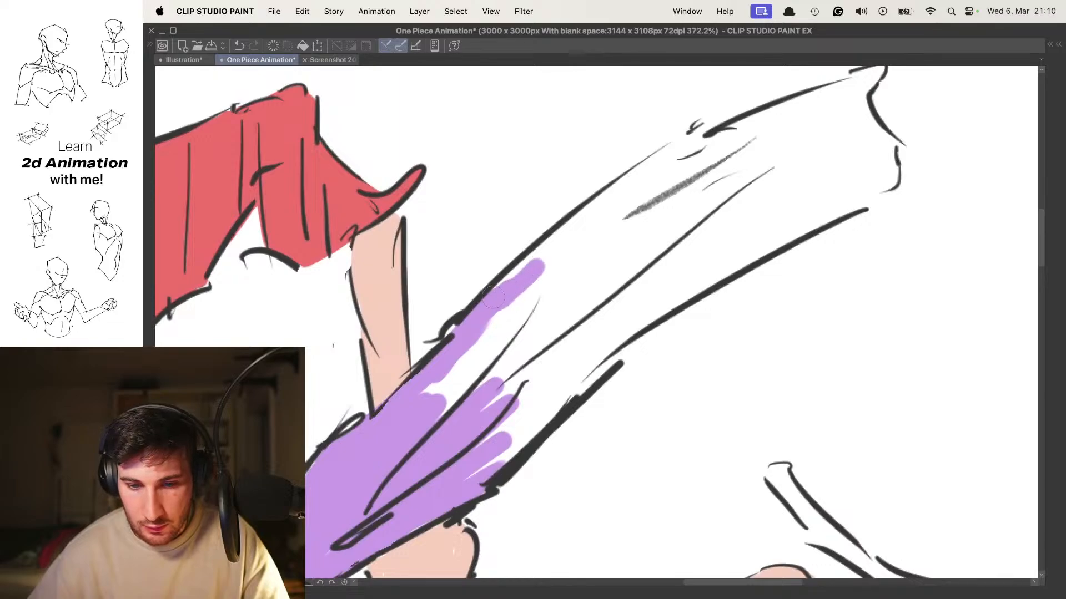
Paint purple just inside both long edges of the trailing sash tail and around its ragged end
mouse_move(491, 300)
left_mouse_down()
mouse_move(583, 216)
mouse_move(684, 155)
mouse_move(791, 108)
left_mouse_up()
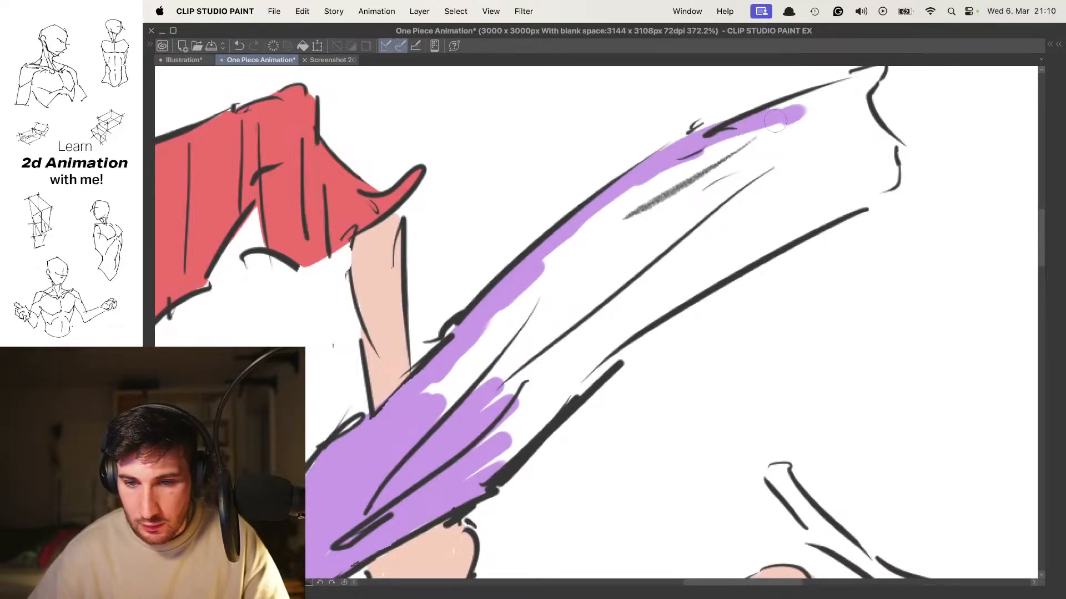
left_click_drag(564, 293, 614, 185)
left_click_drag(529, 361, 744, 183)
left_click_drag(744, 183, 586, 273)
left_click_drag(558, 293, 738, 179)
scroll(738, 178, "up", 5)
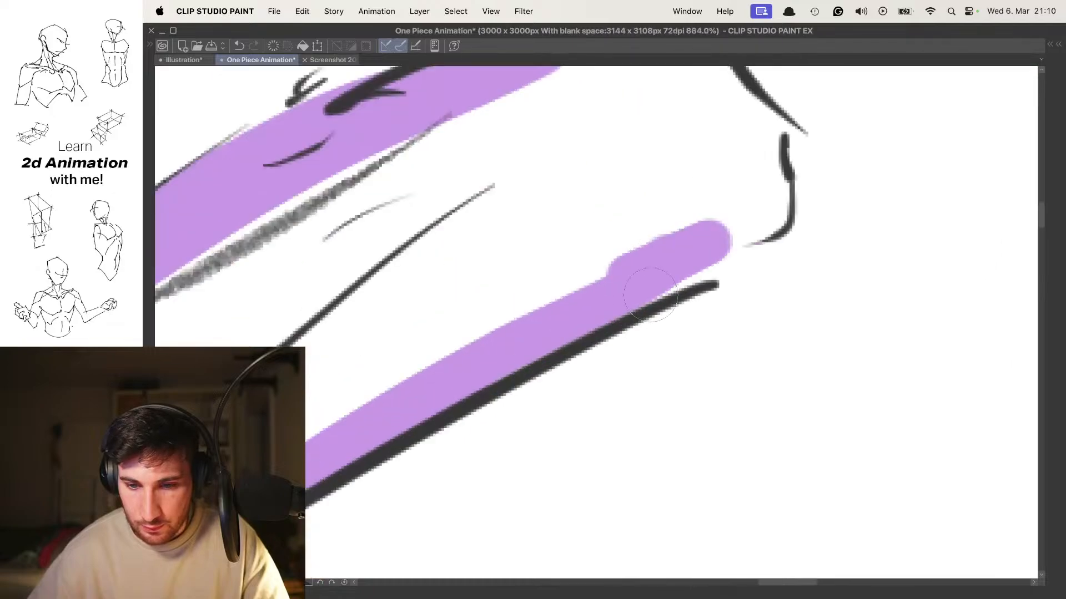
left_click_drag(633, 288, 753, 215)
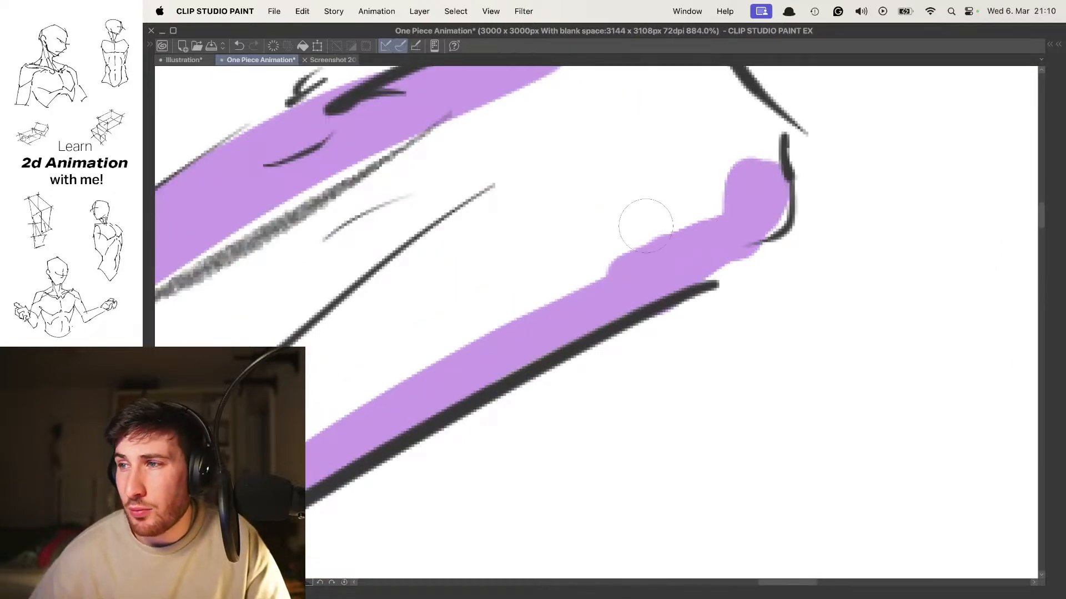
scroll(638, 267, "down", 3)
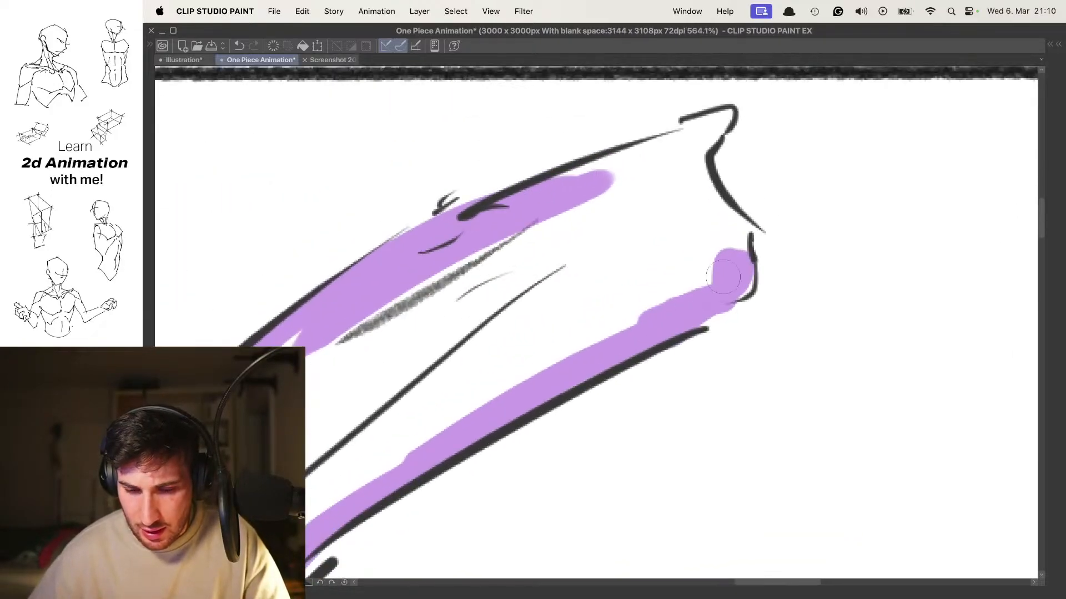
mouse_move(735, 277)
left_mouse_down()
mouse_move(732, 229)
mouse_move(693, 180)
mouse_move(712, 129)
left_mouse_up()
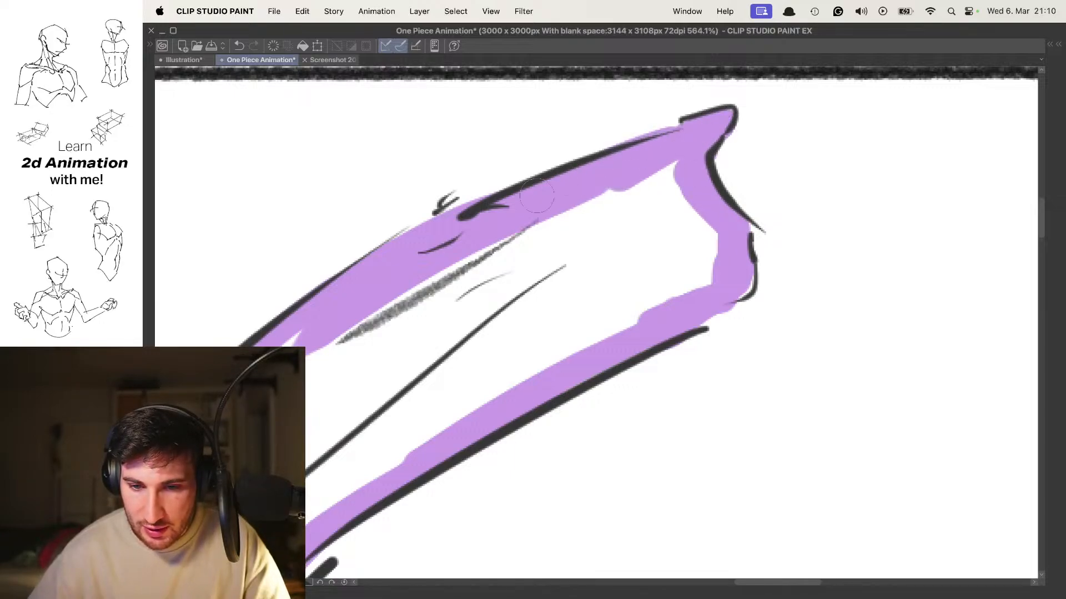
Fill the white interior of the sash tail with purple from the knot out to the ragged end
scroll(605, 193, "down", 5)
scroll(566, 244, "up", 4)
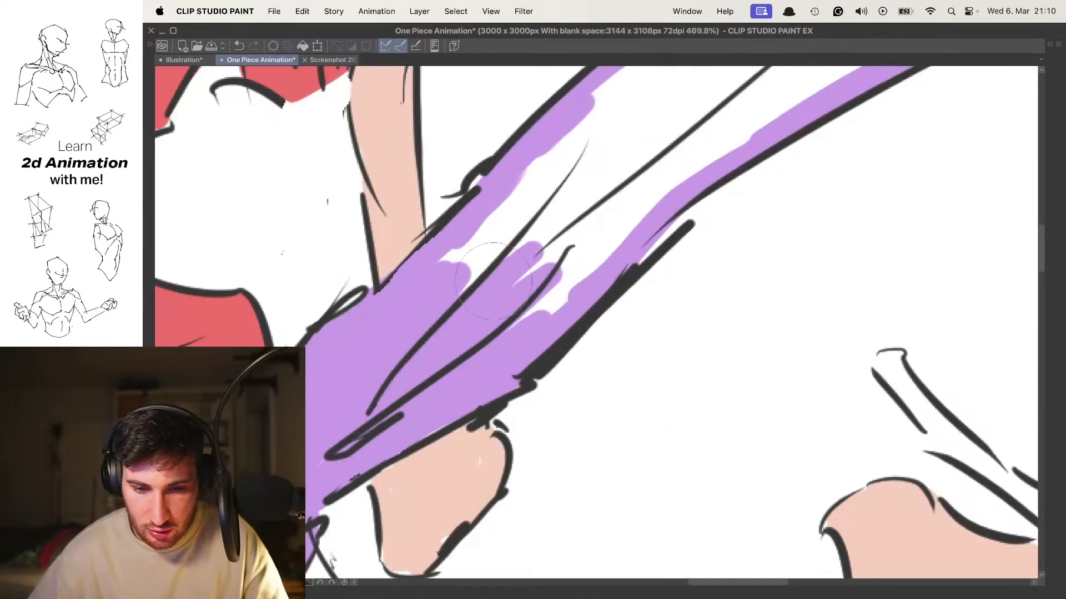
left_click_drag(521, 230, 451, 297)
left_click_drag(546, 288, 636, 187)
left_click_drag(635, 186, 519, 284)
mouse_move(536, 225)
left_mouse_down()
mouse_move(426, 285)
mouse_move(647, 136)
mouse_move(652, 183)
mouse_move(543, 302)
left_mouse_up()
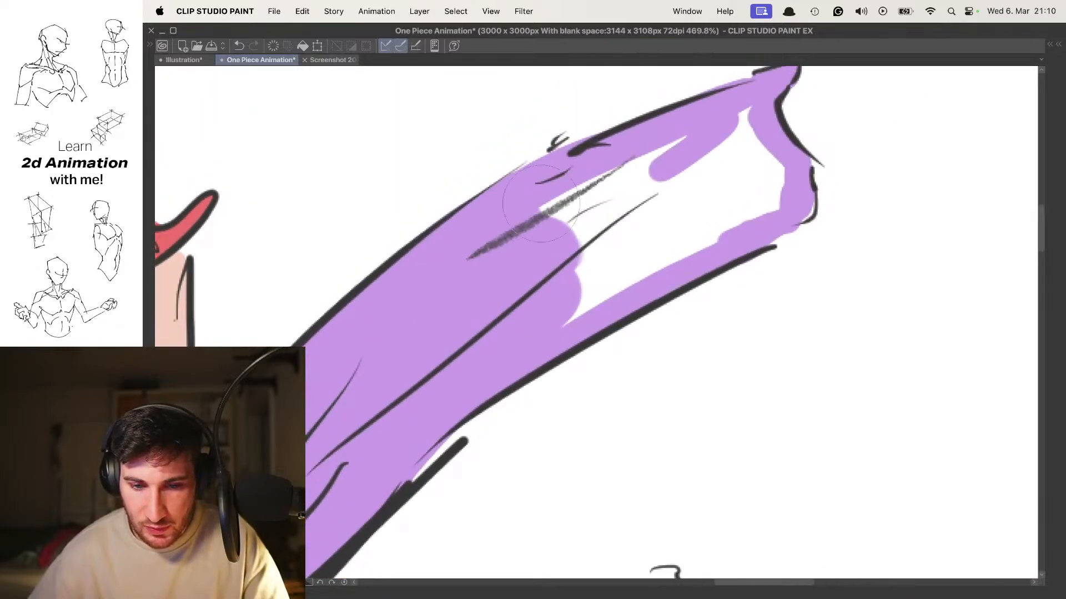
mouse_move(541, 204)
left_mouse_down()
mouse_move(630, 194)
mouse_move(610, 250)
mouse_move(620, 269)
mouse_move(717, 208)
mouse_move(730, 154)
left_mouse_up()
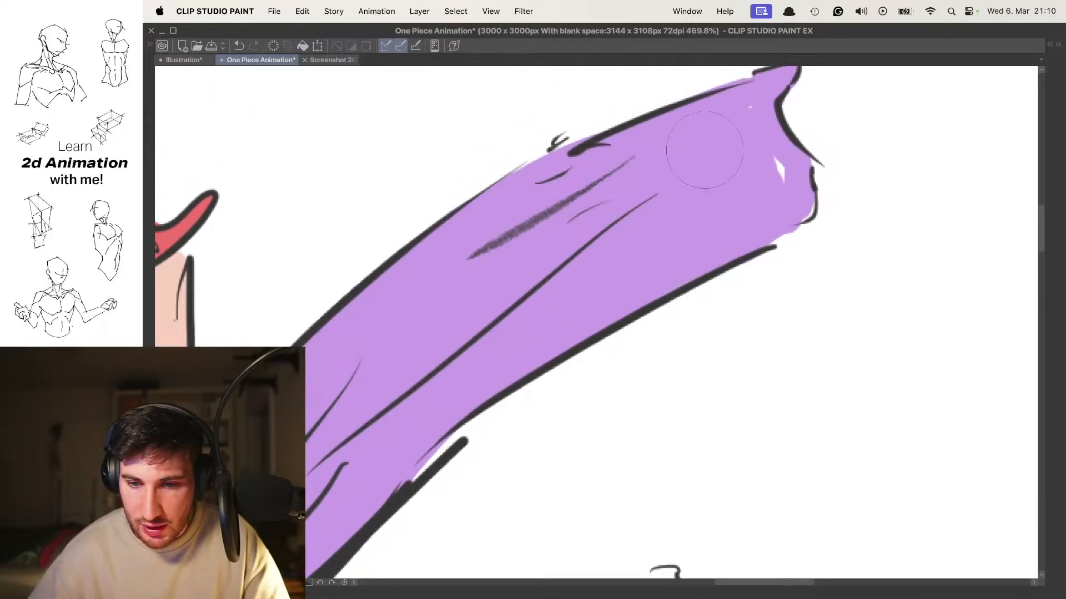
left_click_drag(699, 192, 611, 192)
left_click_drag(671, 211, 732, 211)
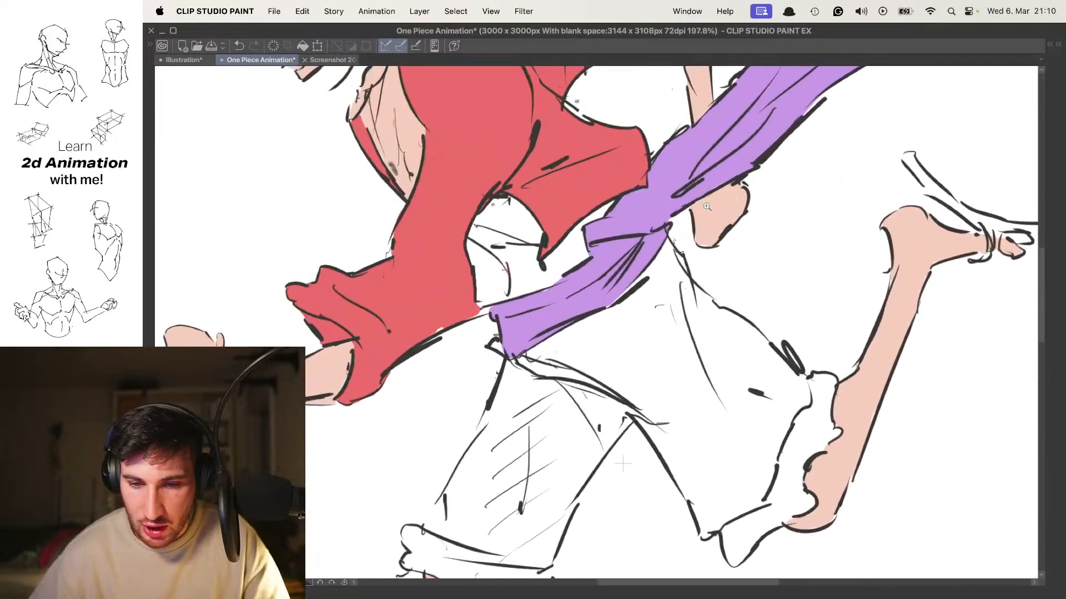
Compare with the coloured frame and block in the middle of the shorts' front leg with its yellow
left_click_drag(657, 288, 597, 288)
key("Right")
key("Left")
key("Right")
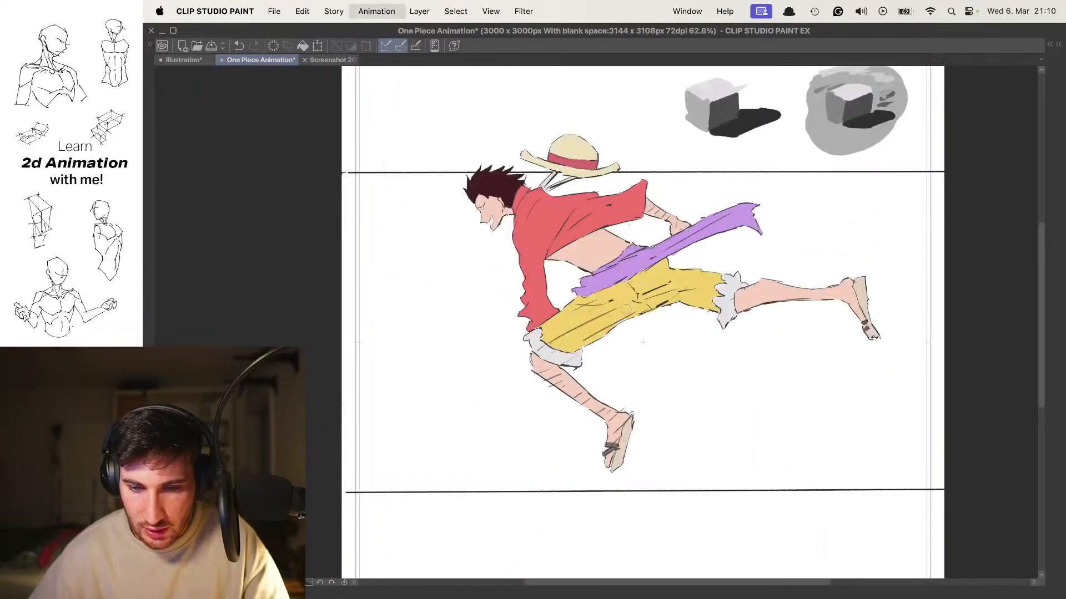
key("Left")
key("Right")
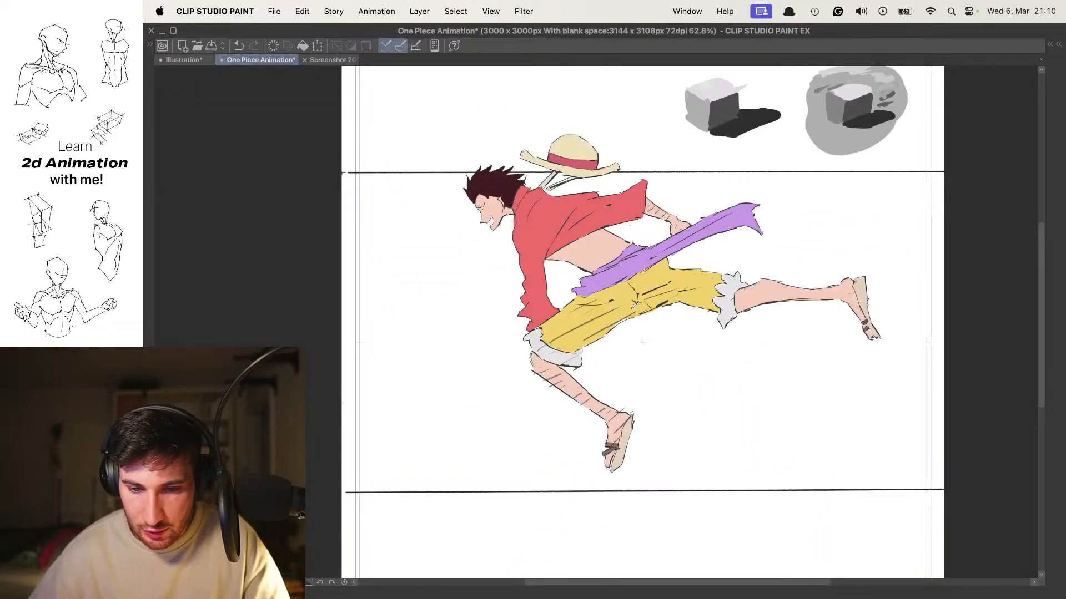
key("Left")
scroll(608, 361, "up", 5)
mouse_move(561, 261)
left_mouse_down()
mouse_move(527, 300)
mouse_move(666, 172)
mouse_move(727, 234)
left_mouse_up()
scroll(577, 249, "up", 2)
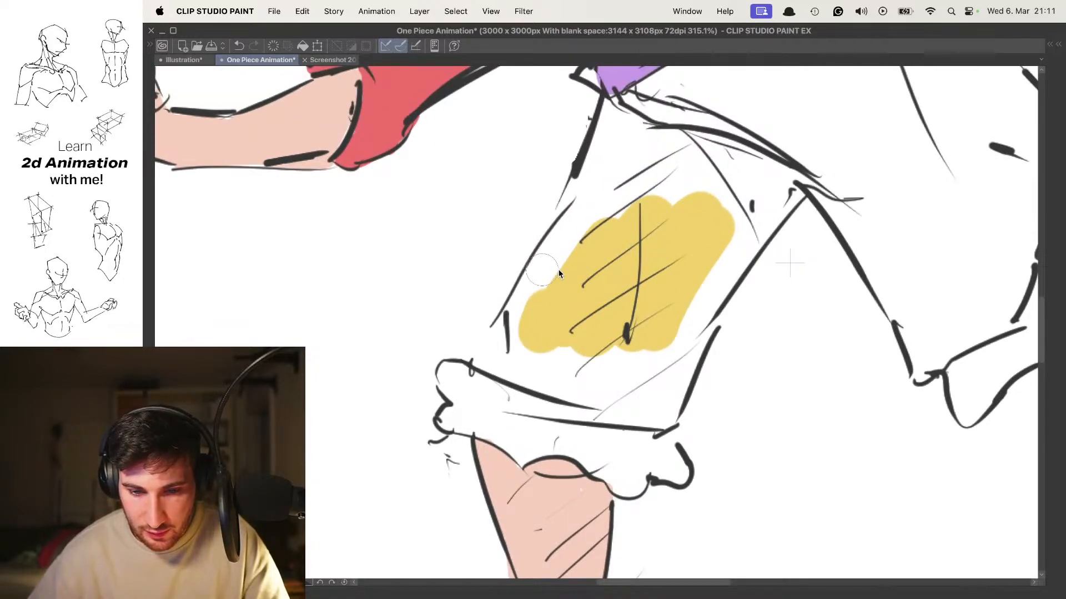
Extend the yellow along the front leg's outer edge up to the waist below the sash
mouse_move(541, 271)
left_mouse_down()
mouse_move(530, 266)
mouse_move(602, 186)
left_mouse_up()
scroll(578, 233, "up", 3)
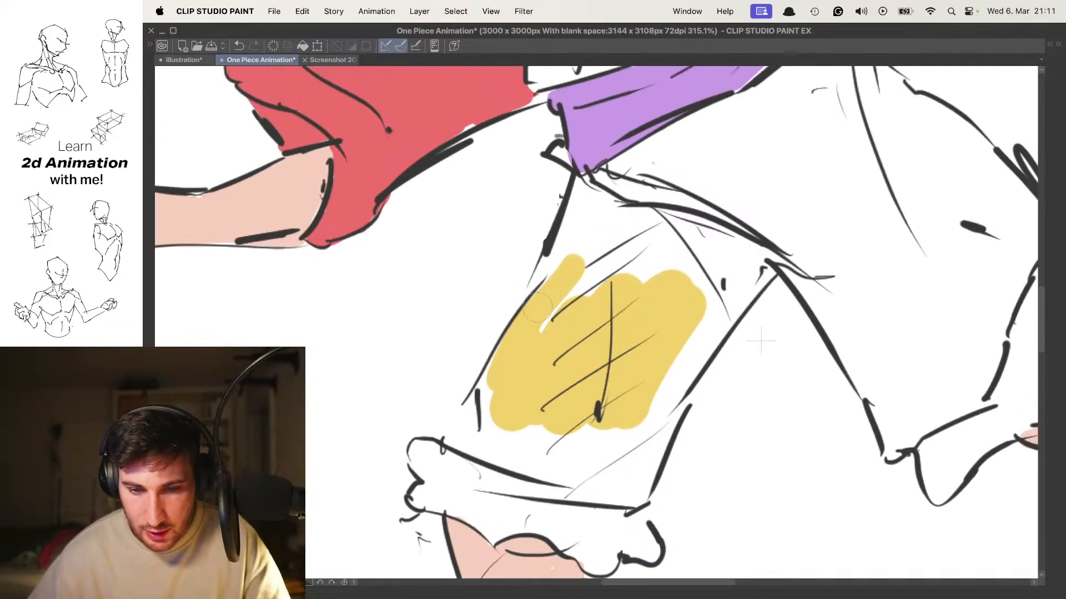
left_click_drag(536, 306, 554, 259)
mouse_move(543, 314)
left_mouse_down()
mouse_move(614, 257)
mouse_move(583, 216)
left_mouse_up()
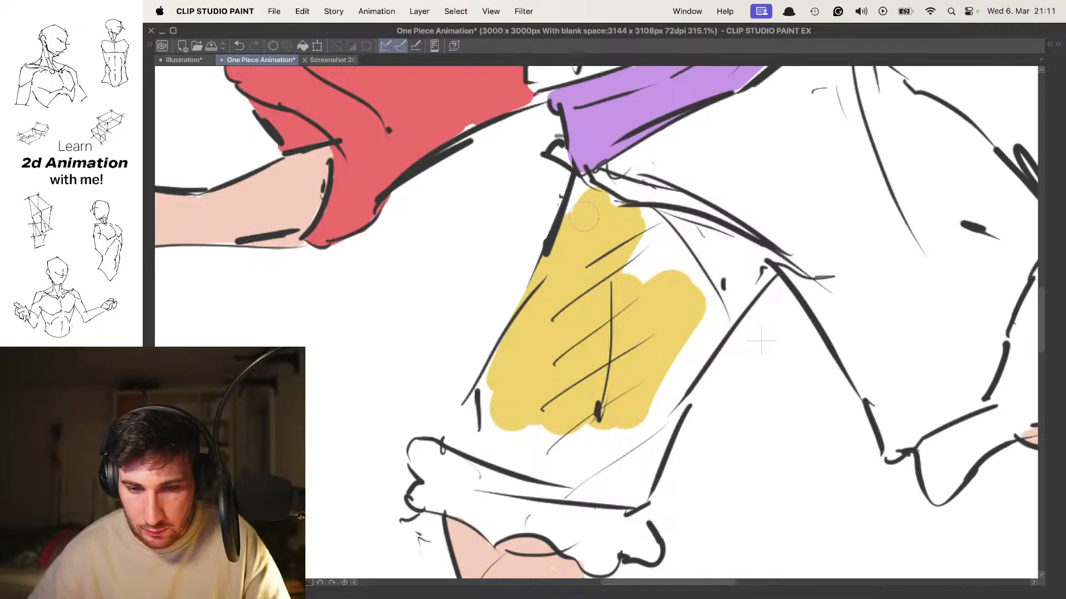
Paint yellow beneath the sash across the shorts' waist and around the rear hip
scroll(577, 217, "up", 3)
mouse_move(527, 294)
left_mouse_down()
mouse_move(729, 195)
mouse_move(658, 267)
mouse_move(601, 297)
mouse_move(709, 211)
mouse_move(650, 225)
mouse_move(672, 197)
mouse_move(673, 237)
mouse_move(708, 278)
left_mouse_up()
mouse_move(708, 274)
left_mouse_down()
mouse_move(645, 177)
mouse_move(544, 227)
left_mouse_up()
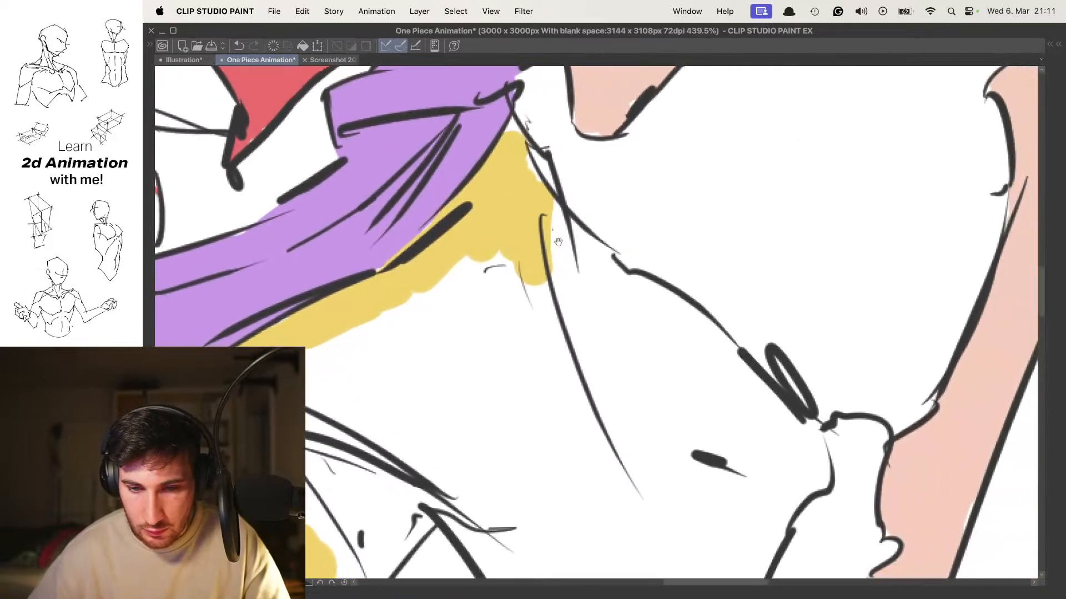
scroll(506, 145, "up", 3)
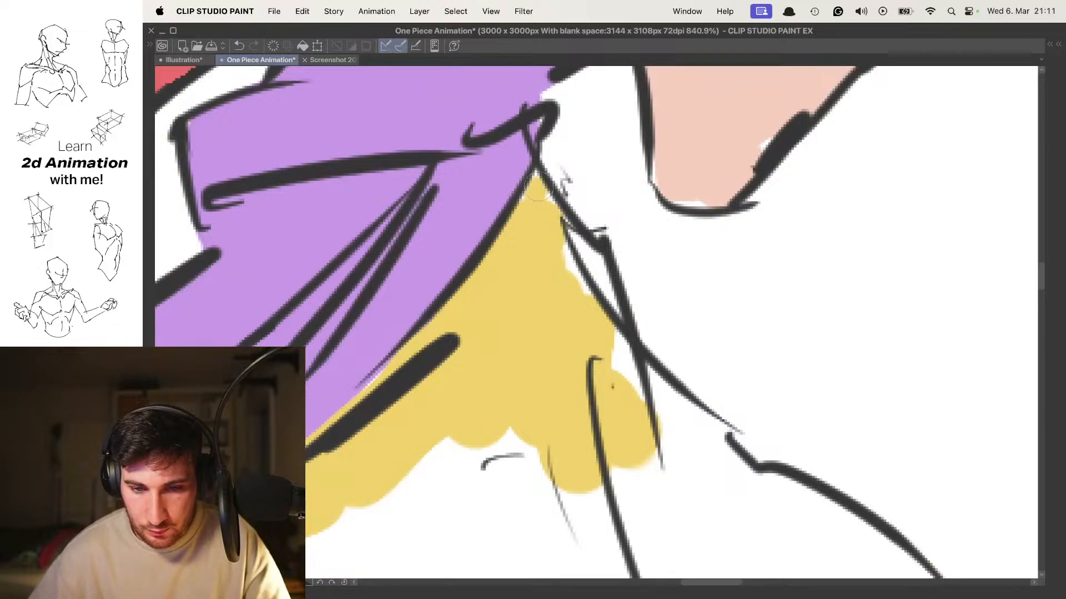
left_click_drag(563, 222, 582, 272)
mouse_move(582, 272)
left_mouse_down()
mouse_move(573, 237)
mouse_move(567, 246)
left_mouse_up()
mouse_move(583, 230)
left_mouse_down()
mouse_move(580, 249)
mouse_move(622, 342)
left_mouse_up()
Continue the yellow along the upper contour of the shorts' rear leg down to the ruffled cuff
scroll(630, 275, "down", 2)
scroll(587, 230, "up", 2)
mouse_move(630, 275)
left_mouse_down()
mouse_move(587, 229)
mouse_move(577, 261)
mouse_move(653, 312)
left_mouse_up()
mouse_move(655, 304)
left_mouse_down()
mouse_move(586, 222)
mouse_move(538, 193)
left_mouse_up()
mouse_move(539, 228)
left_mouse_down()
mouse_move(587, 242)
mouse_move(681, 304)
mouse_move(592, 199)
mouse_move(632, 255)
left_mouse_up()
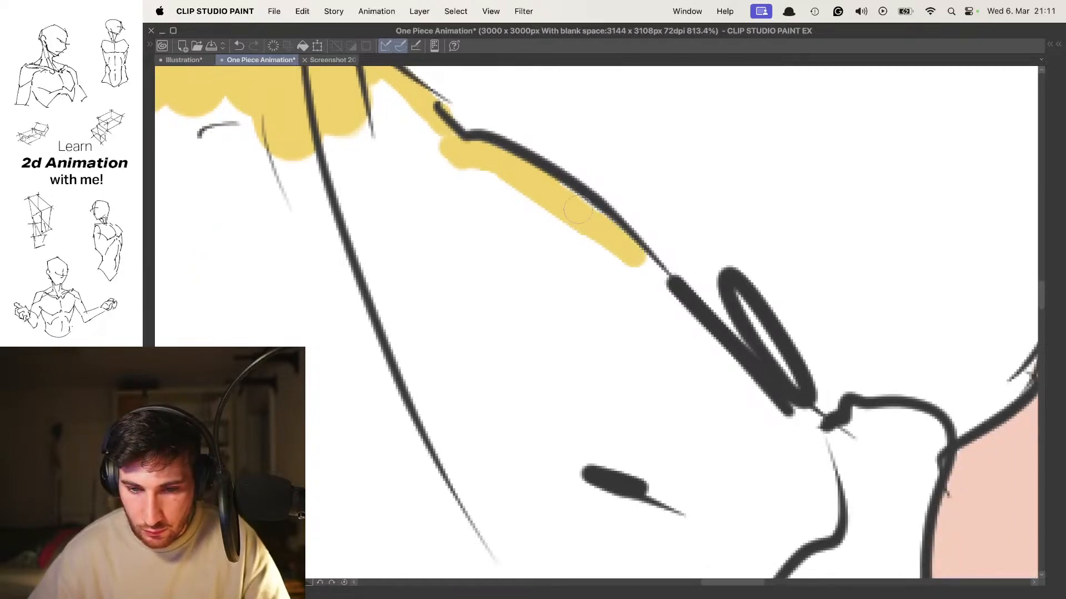
mouse_move(591, 206)
left_mouse_down()
mouse_move(616, 232)
mouse_move(703, 324)
left_mouse_up()
left_click_drag(702, 303, 632, 218)
scroll(632, 217, "down", 5)
scroll(609, 226, "up", 5)
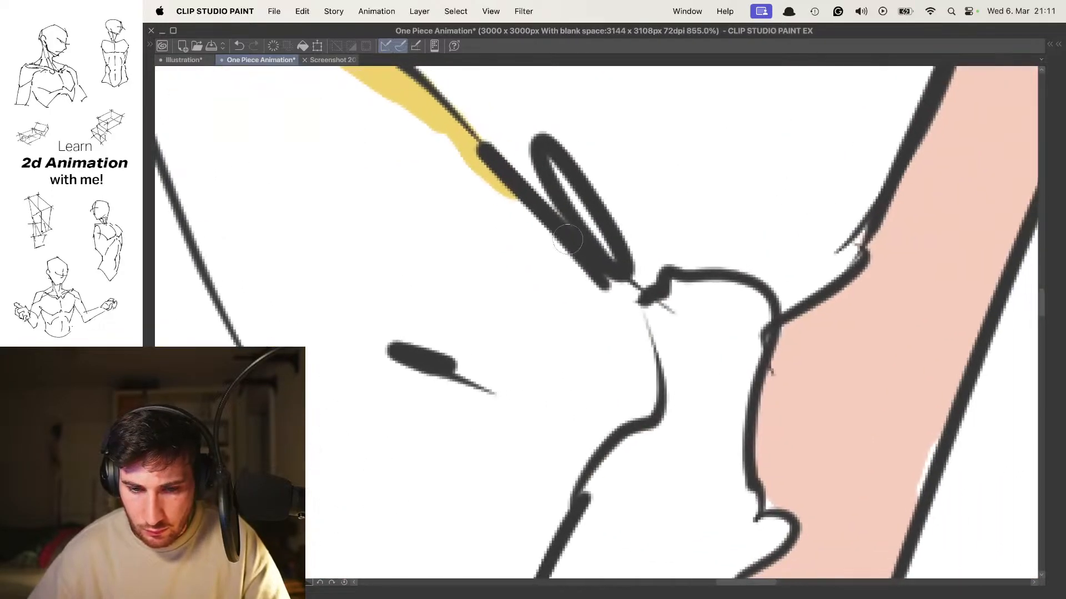
mouse_move(502, 197)
left_mouse_down()
mouse_move(615, 298)
mouse_move(691, 314)
mouse_move(738, 305)
left_mouse_up()
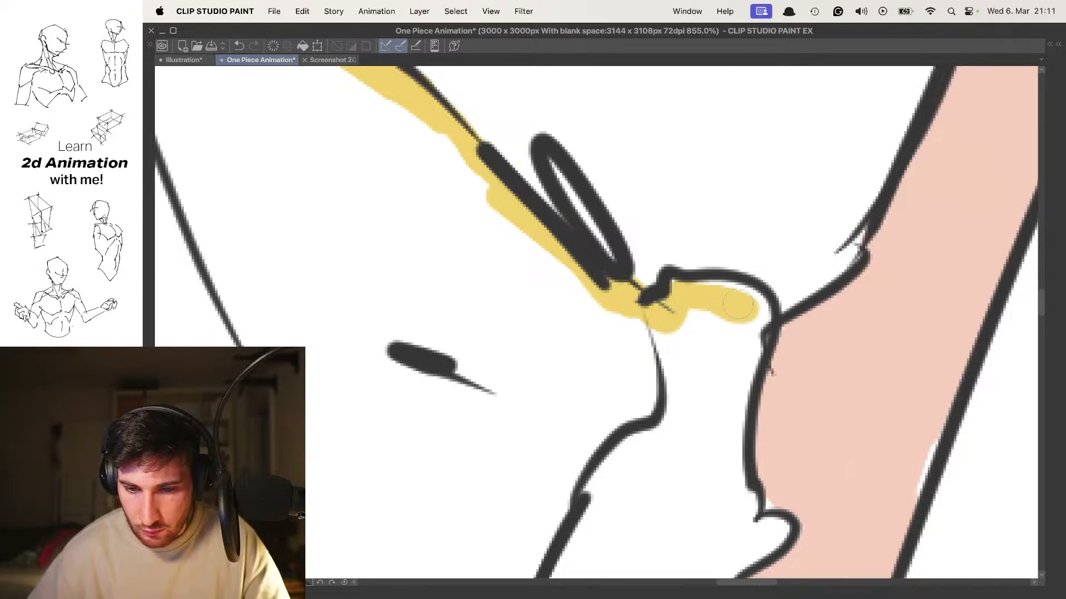
Paint yellow down the rear cuff's outer edge and along the rear leg's hem to its lower corner
scroll(762, 301, "down", 5)
scroll(700, 259, "up", 4)
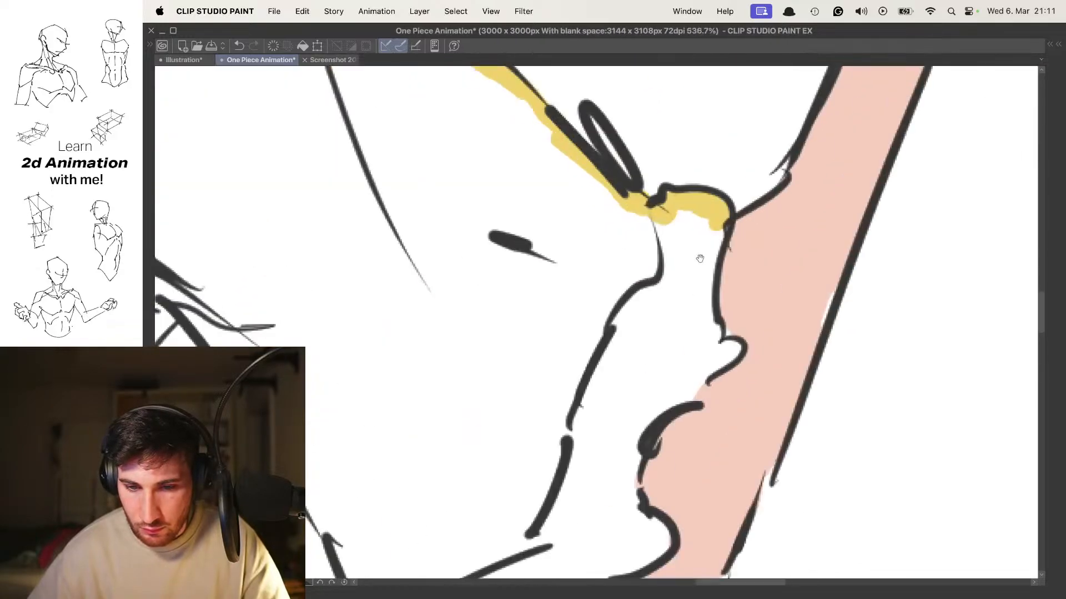
left_click_drag(700, 233, 700, 324)
left_click_drag(700, 324, 694, 194)
mouse_move(692, 213)
left_mouse_down()
mouse_move(694, 199)
mouse_move(722, 219)
left_mouse_up()
left_click_drag(670, 183, 667, 271)
mouse_move(626, 165)
left_mouse_down()
mouse_move(635, 220)
mouse_move(613, 235)
mouse_move(655, 140)
mouse_move(586, 289)
left_mouse_up()
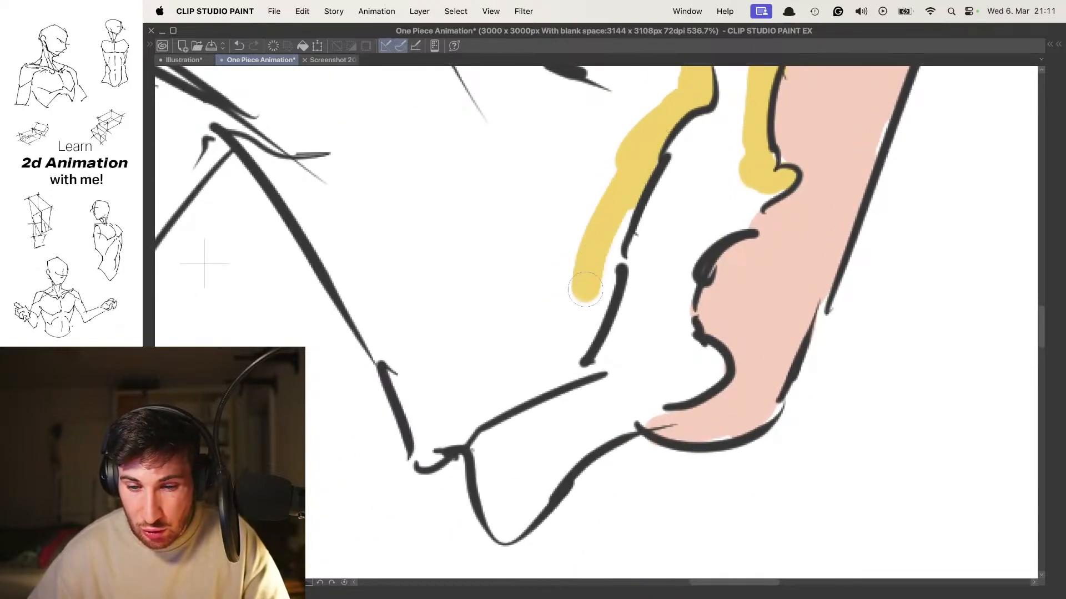
mouse_move(609, 254)
left_mouse_down()
mouse_move(563, 361)
mouse_move(649, 258)
mouse_move(502, 358)
mouse_move(466, 236)
mouse_move(543, 347)
left_mouse_up()
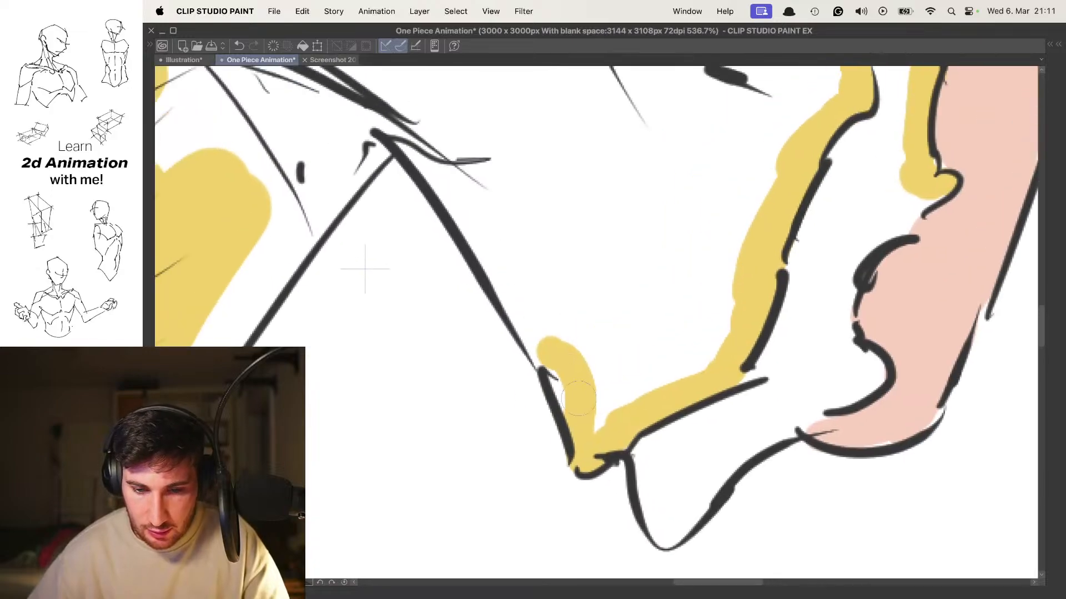
Run the yellow up the rear leg's inner edge to the crotch and down the front leg's inner edge
mouse_move(566, 410)
left_mouse_down()
mouse_move(489, 256)
mouse_move(578, 359)
mouse_move(507, 244)
mouse_move(541, 142)
mouse_move(444, 224)
left_mouse_up()
left_click_drag(452, 176, 579, 96)
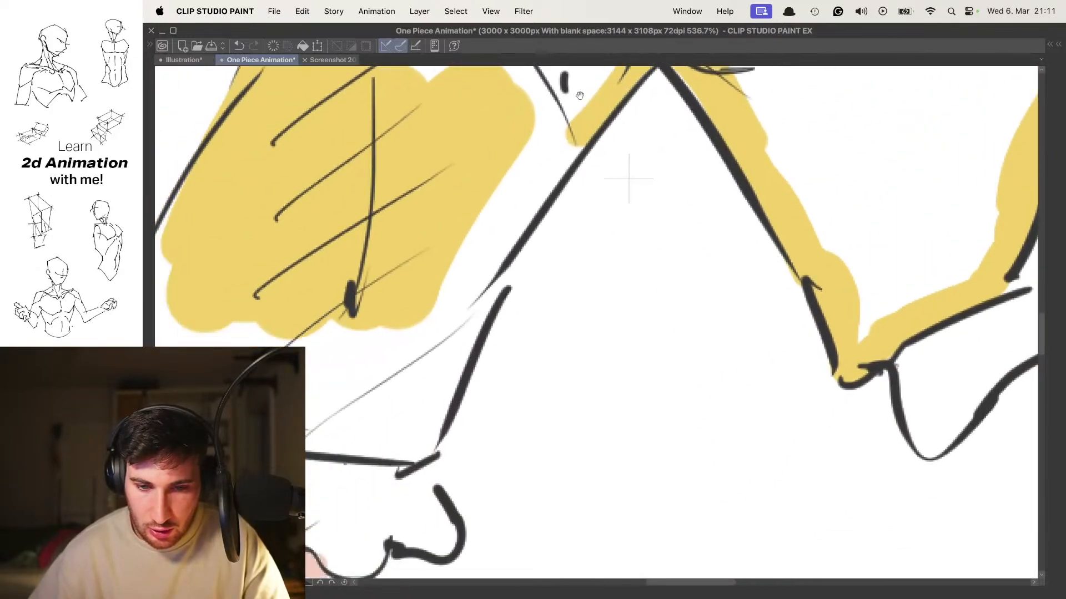
mouse_move(556, 158)
left_mouse_down()
mouse_move(576, 137)
mouse_move(480, 259)
left_mouse_up()
mouse_move(536, 229)
left_mouse_down()
mouse_move(606, 143)
mouse_move(638, 134)
left_mouse_up()
left_click_drag(589, 151, 552, 227)
Fill the lower part of the shorts' front leg with yellow down to its cuff
mouse_move(571, 183)
left_mouse_down()
mouse_move(532, 273)
mouse_move(538, 323)
mouse_move(508, 361)
mouse_move(439, 349)
mouse_move(595, 348)
mouse_move(627, 368)
mouse_move(400, 289)
mouse_move(422, 216)
mouse_move(398, 247)
left_mouse_up()
mouse_move(455, 143)
left_mouse_down()
mouse_move(438, 260)
mouse_move(527, 289)
mouse_move(550, 311)
mouse_move(611, 294)
mouse_move(664, 306)
mouse_move(686, 281)
mouse_move(594, 319)
left_mouse_up()
mouse_move(627, 278)
left_mouse_down()
mouse_move(676, 174)
mouse_move(558, 383)
left_mouse_up()
mouse_move(580, 304)
left_mouse_down()
mouse_move(559, 310)
mouse_move(598, 283)
left_mouse_up()
scroll(587, 301, "down", 5)
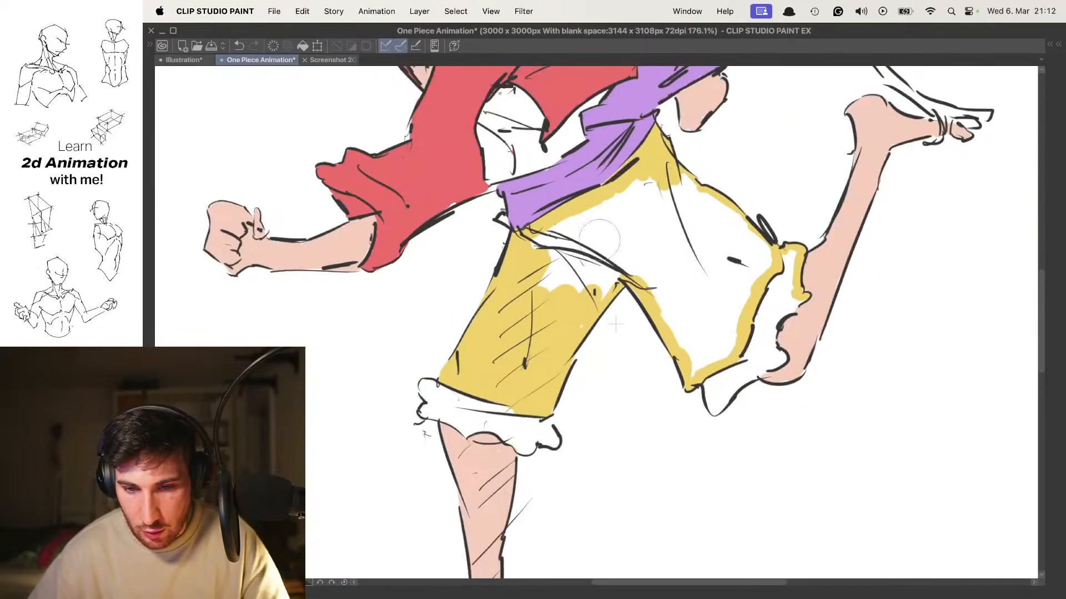
Fill the remaining white areas of the shorts with yellow and colour the rear leg's ruffled cuff light grey
mouse_move(600, 239)
left_mouse_down()
mouse_move(564, 277)
mouse_move(557, 236)
mouse_move(638, 189)
mouse_move(692, 338)
mouse_move(722, 312)
mouse_move(719, 253)
mouse_move(659, 204)
mouse_move(739, 253)
mouse_move(741, 277)
left_mouse_up()
left_click_drag(730, 289, 650, 284)
scroll(655, 302, "up", 3)
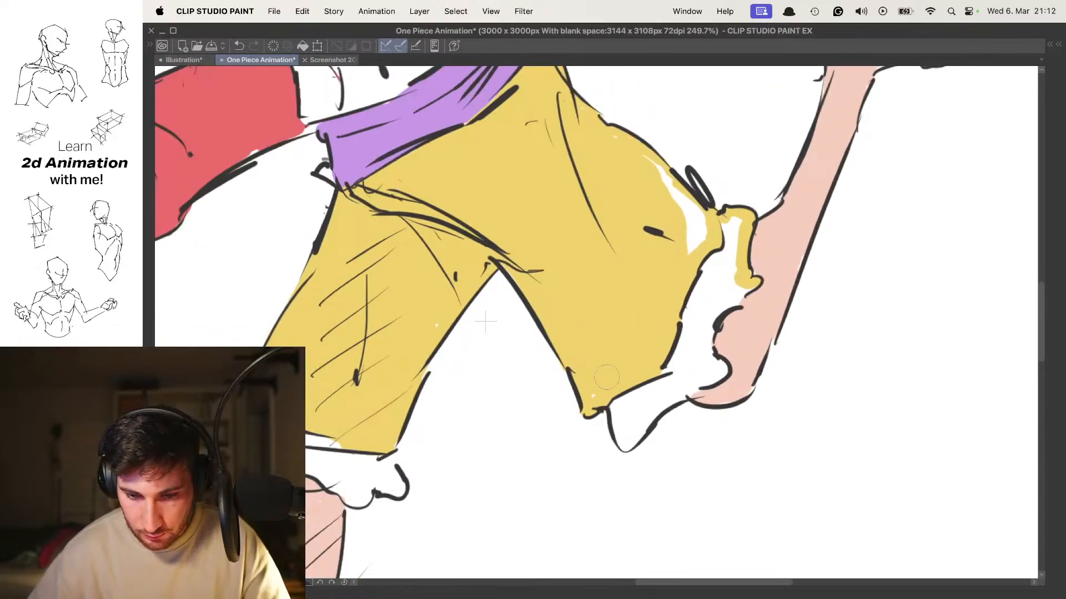
scroll(603, 221, "up", 3)
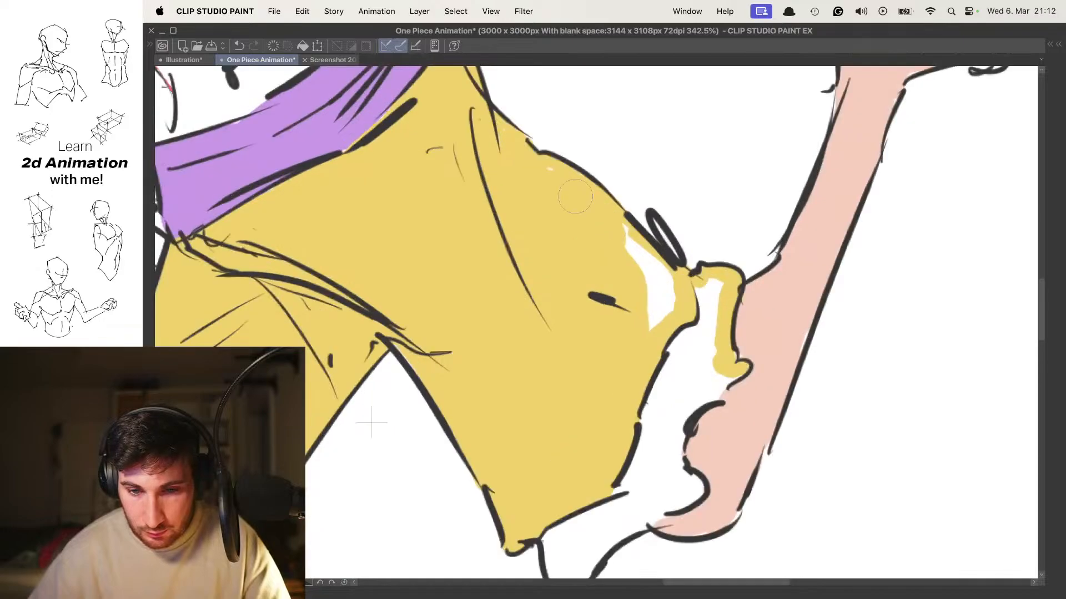
scroll(624, 246, "down", 8)
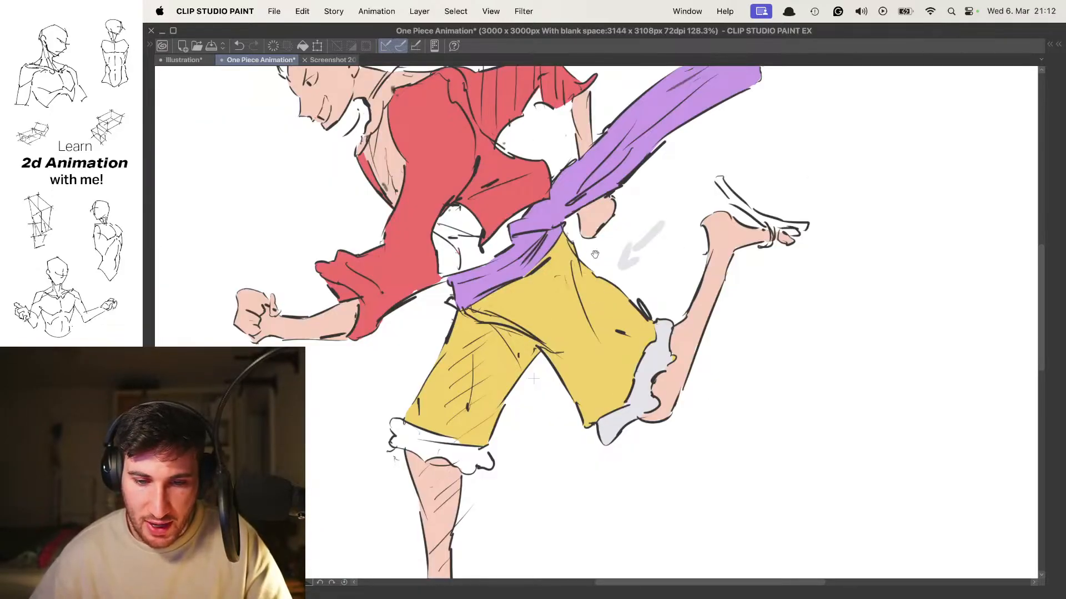
Paint light grey over the outer end of the front leg's ruffled cuff
scroll(595, 254, "down", 4)
scroll(547, 318, "up", 8)
scroll(551, 344, "down", 5)
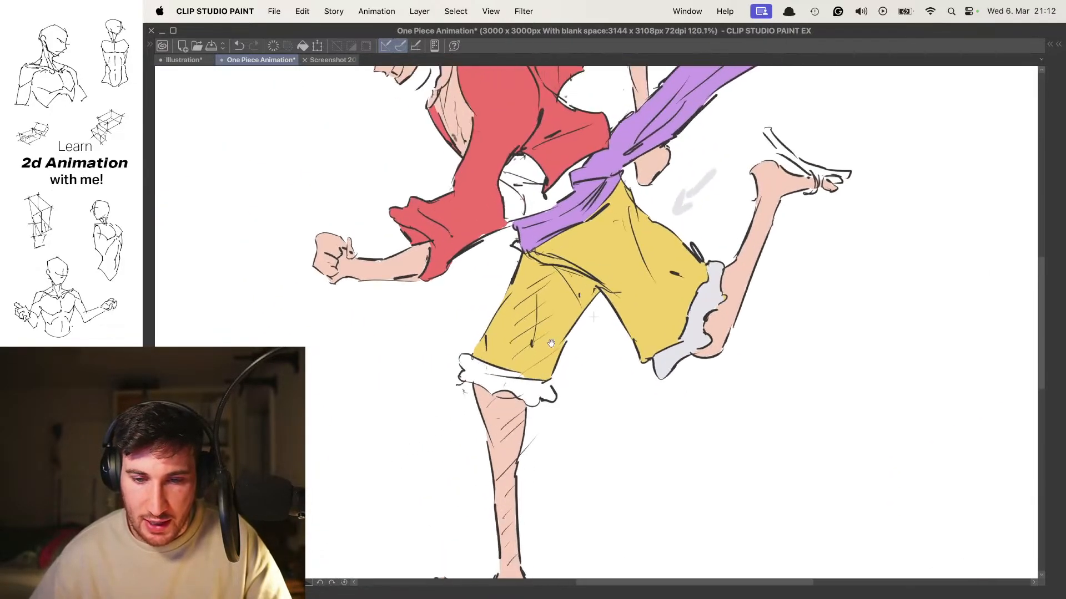
scroll(532, 385, "up", 6)
mouse_move(485, 286)
left_mouse_down()
mouse_move(464, 298)
mouse_move(464, 326)
mouse_move(436, 274)
left_mouse_up()
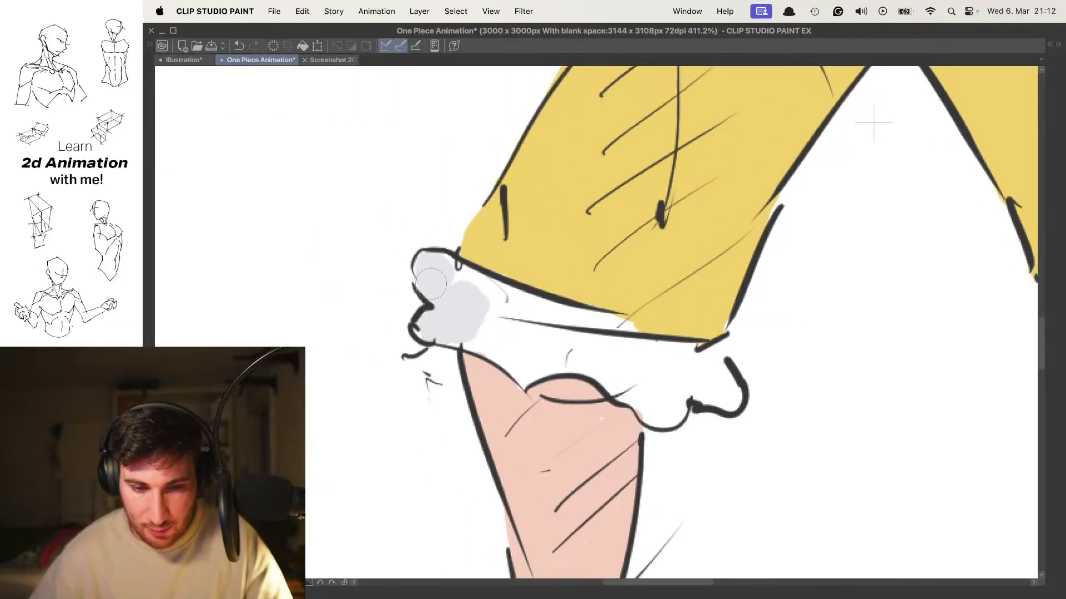
scroll(469, 283, "down", 8)
scroll(496, 285, "up", 4)
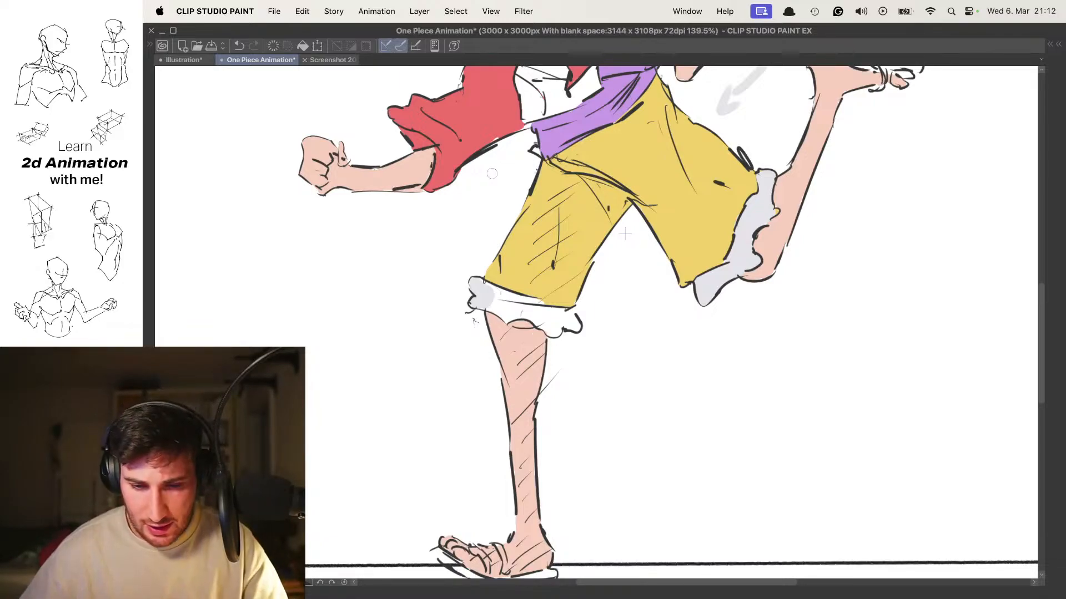
Fill the rest of the front leg's ruffled cuff with light grey across to its opposite end
scroll(535, 287, "up", 5)
scroll(445, 190, "down", 1)
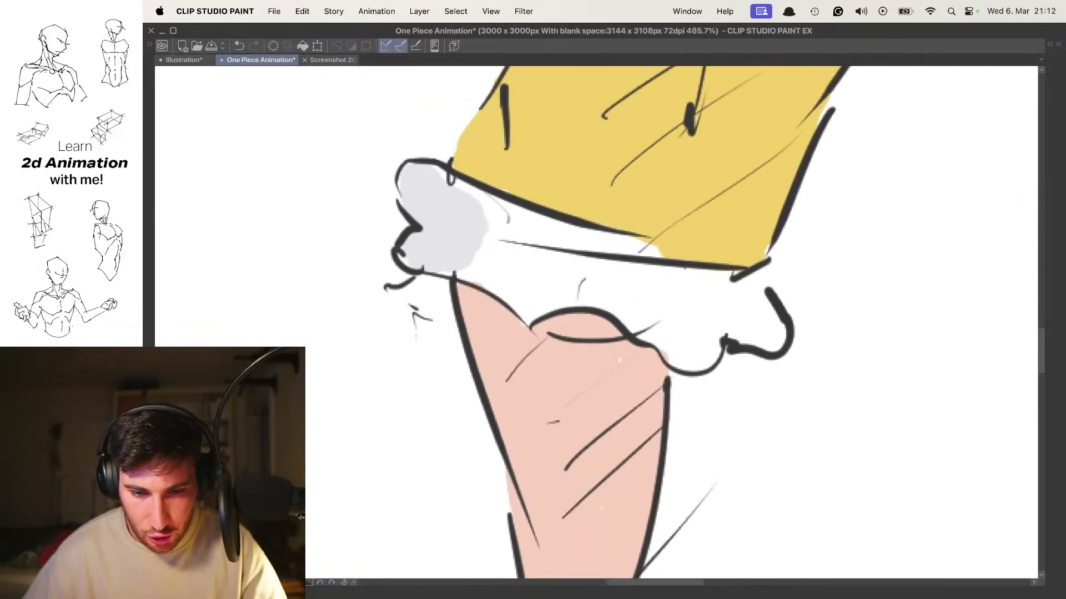
mouse_move(471, 197)
left_mouse_down()
mouse_move(502, 258)
mouse_move(434, 255)
mouse_move(528, 300)
mouse_move(589, 261)
mouse_move(621, 266)
mouse_move(584, 295)
mouse_move(624, 295)
mouse_move(645, 314)
left_mouse_up()
left_click_drag(650, 286, 610, 288)
mouse_move(571, 264)
left_mouse_down()
mouse_move(549, 250)
mouse_move(602, 267)
mouse_move(628, 314)
mouse_move(610, 336)
mouse_move(647, 350)
mouse_move(663, 349)
mouse_move(633, 289)
mouse_move(705, 297)
left_mouse_up()
scroll(711, 298, "down", 10)
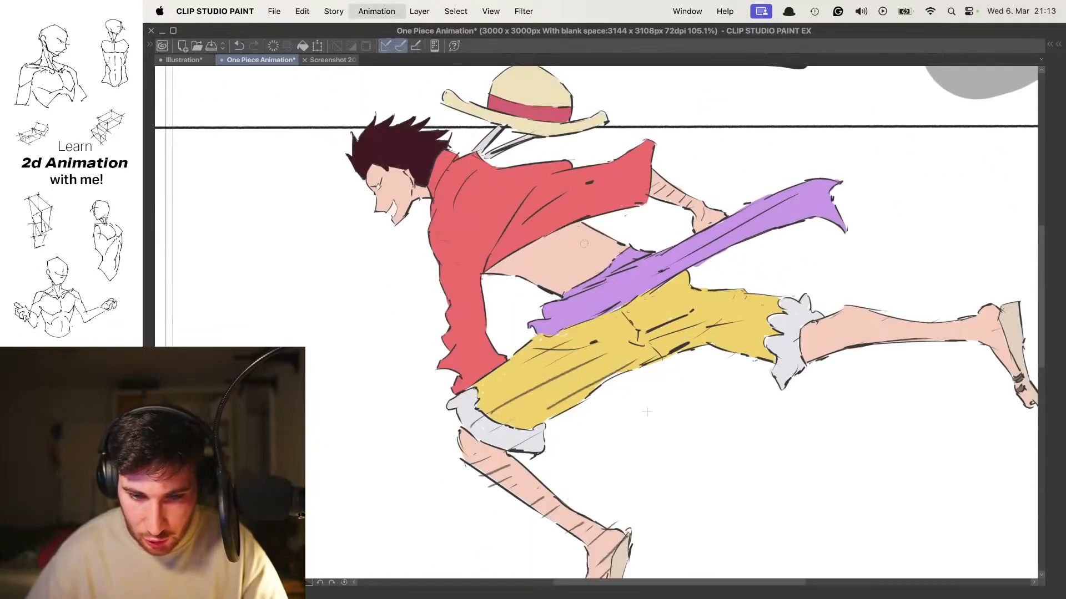
Paint the bare belly in the gap beneath the red shirt with the skin colour
scroll(593, 308, "up", 8)
scroll(487, 233, "down", 8)
scroll(487, 233, "up", 6)
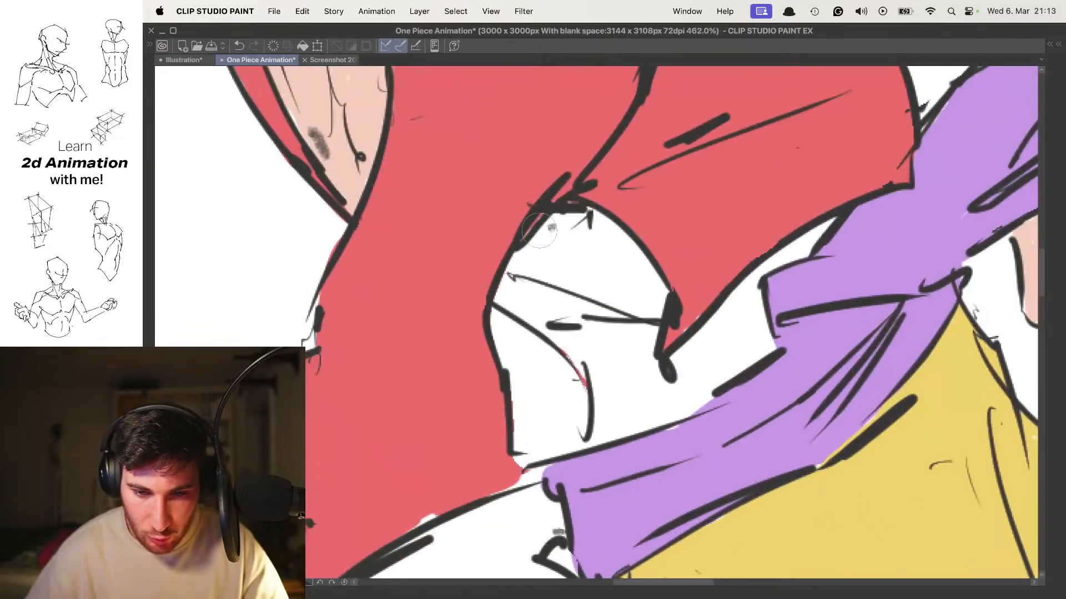
scroll(460, 201, "up", 3)
scroll(460, 201, "down", 8)
scroll(524, 272, "up", 7)
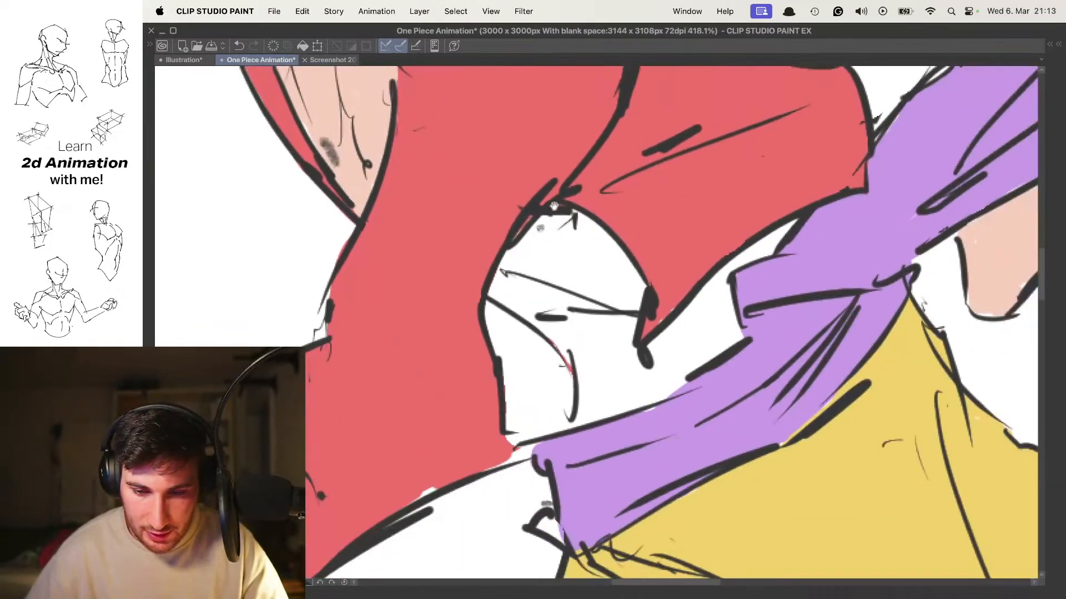
mouse_move(547, 275)
left_mouse_down()
mouse_move(523, 272)
mouse_move(549, 239)
mouse_move(594, 227)
mouse_move(599, 238)
mouse_move(558, 249)
mouse_move(522, 308)
left_mouse_up()
left_click_drag(561, 329, 532, 239)
mouse_move(534, 240)
left_mouse_down()
mouse_move(559, 269)
mouse_move(560, 295)
mouse_move(583, 261)
mouse_move(588, 183)
mouse_move(596, 269)
left_mouse_up()
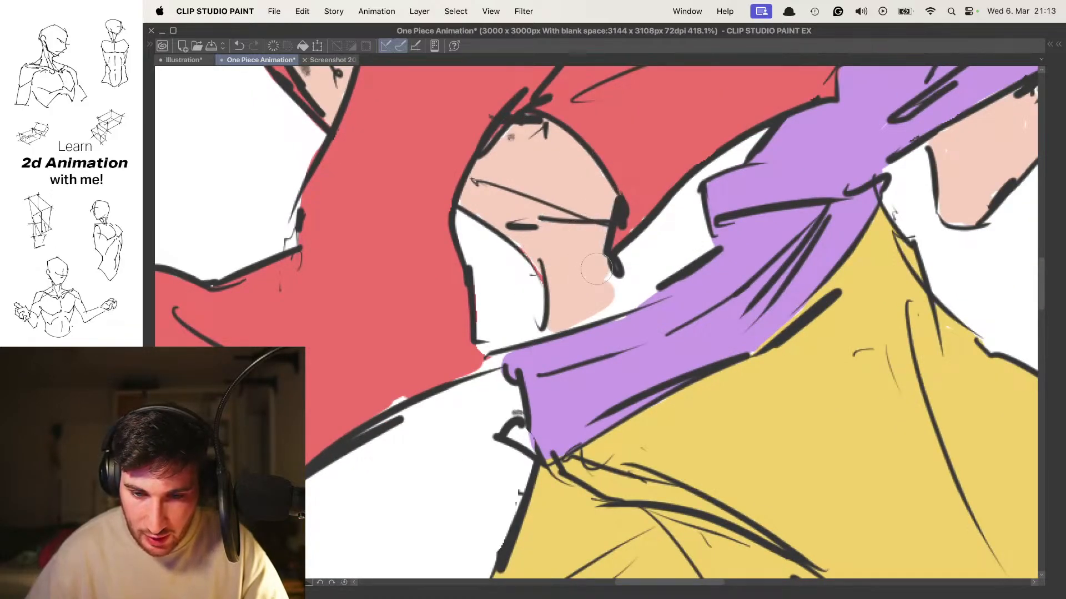
Extend the skin colour along the sash's upper edge and into the narrow gap under the shirt's hem
mouse_move(577, 313)
left_mouse_down()
mouse_move(648, 283)
mouse_move(629, 281)
left_mouse_up()
mouse_move(613, 290)
left_mouse_down()
mouse_move(598, 303)
mouse_move(647, 256)
mouse_move(625, 282)
mouse_move(644, 298)
left_mouse_up()
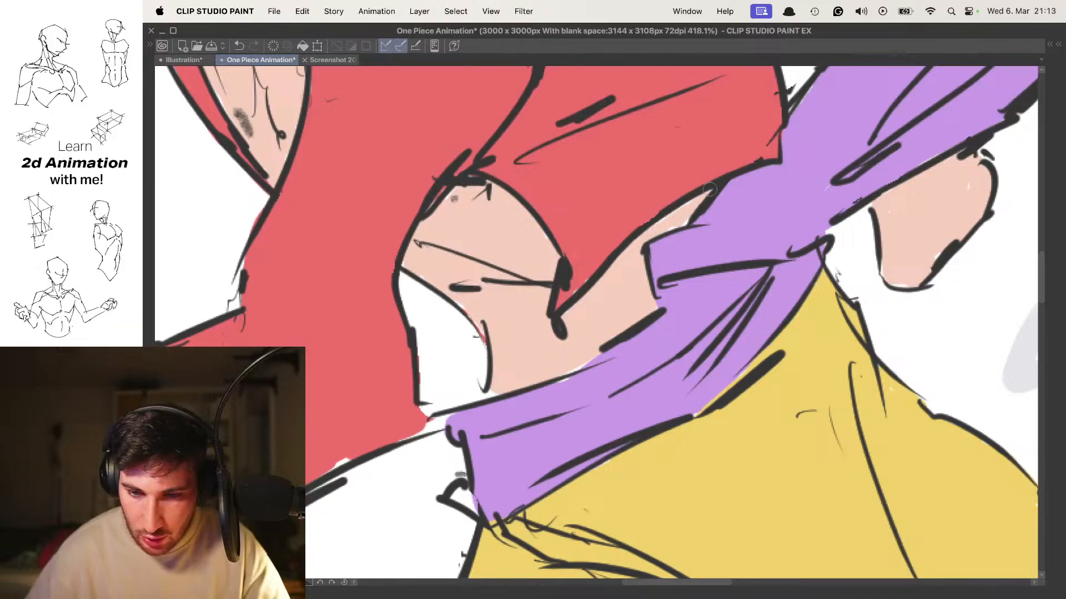
left_click_drag(646, 207, 500, 215)
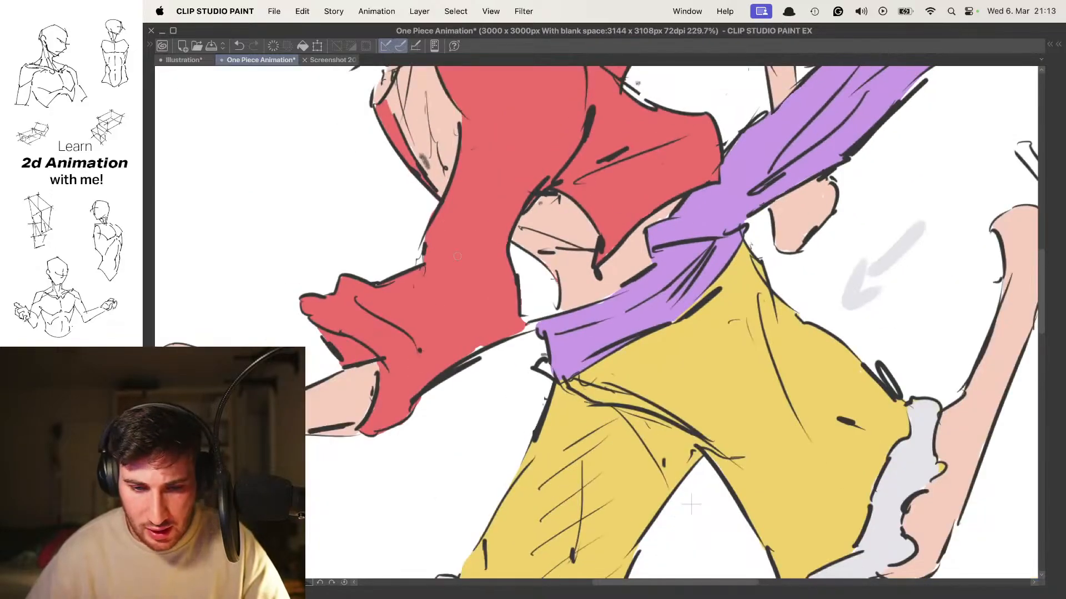
Examine the whole running figure for areas that still need colour
left_click_drag(371, 317, 545, 278)
left_click_drag(615, 191, 679, 255)
left_click_drag(687, 326, 439, 248)
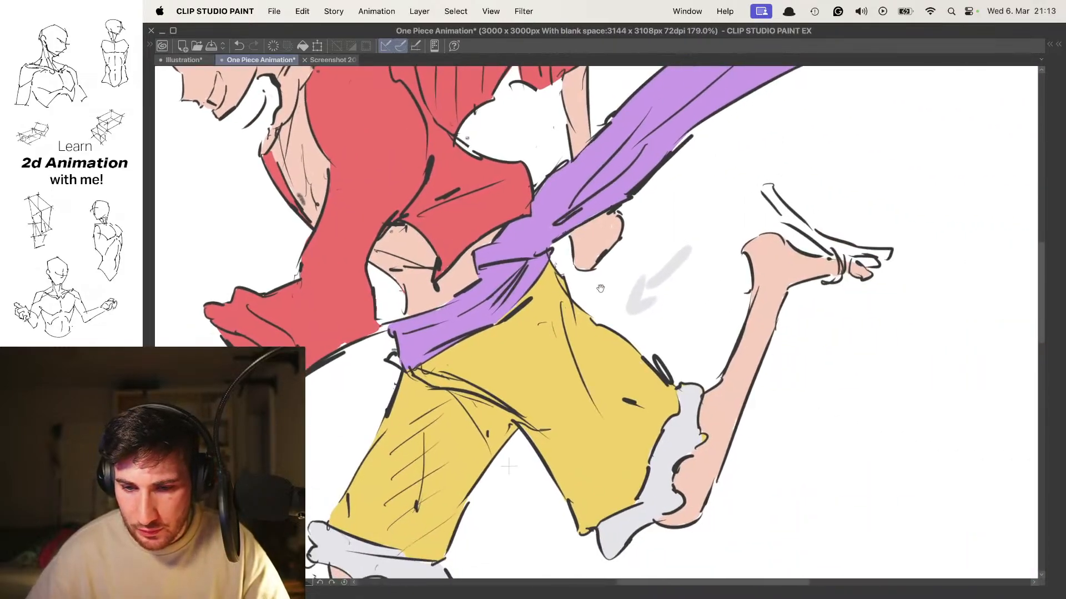
left_click_drag(601, 289, 729, 380)
left_click_drag(662, 351, 612, 352)
left_click_drag(514, 245, 562, 303)
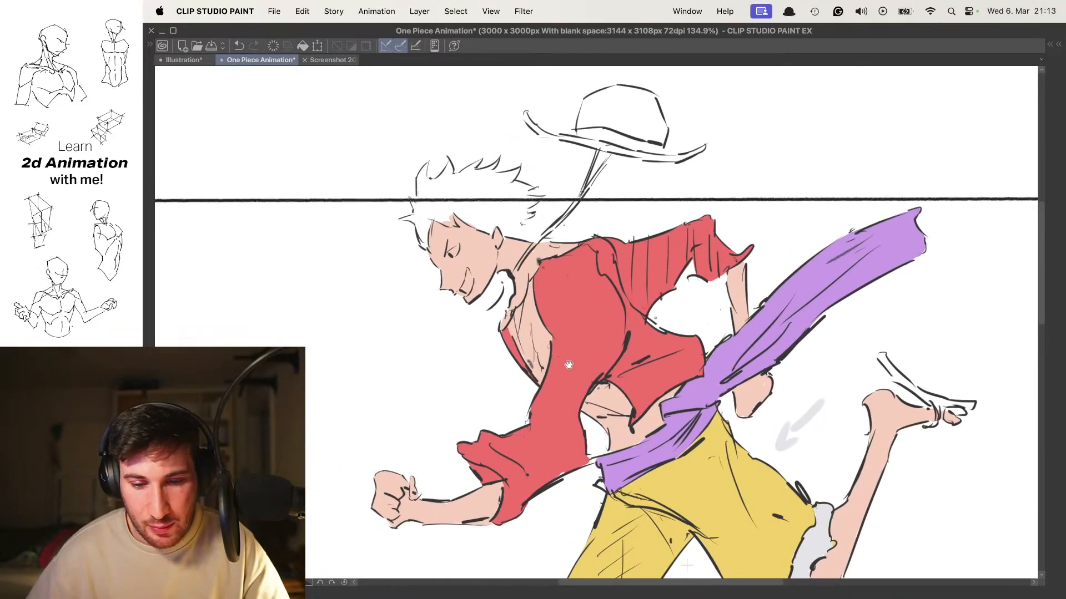
left_click_drag(569, 365, 526, 198)
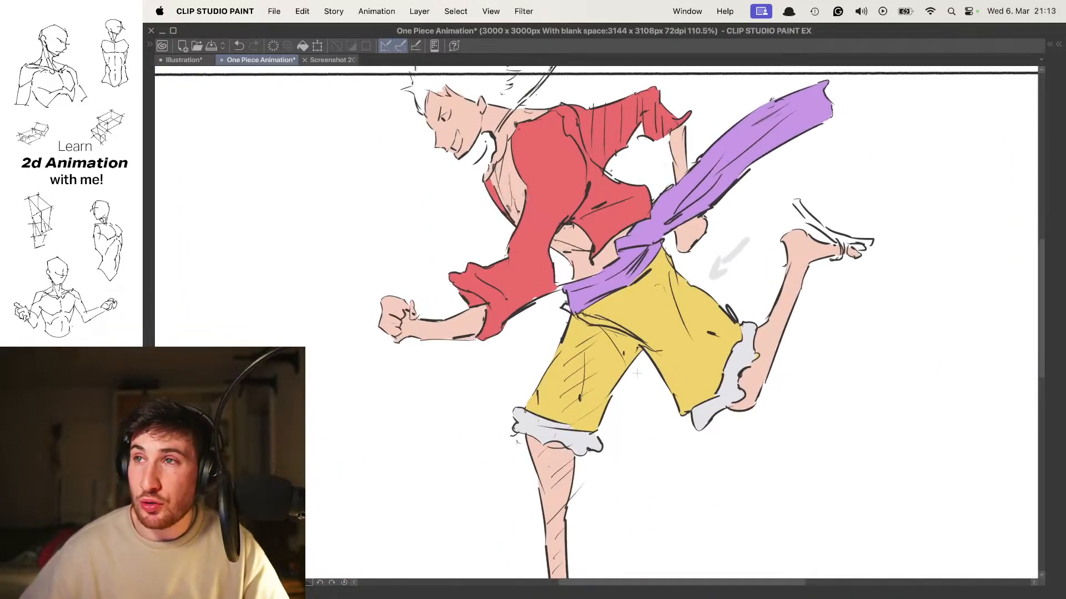
left_click_drag(699, 279, 634, 252)
left_click_drag(580, 222, 618, 273)
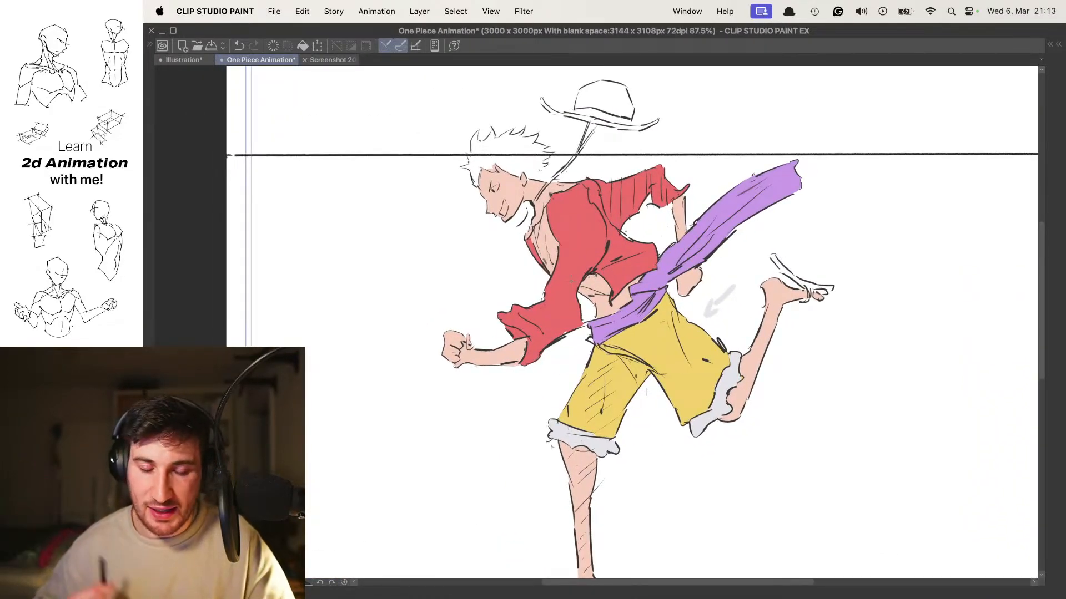
scroll(504, 305, "down", 2)
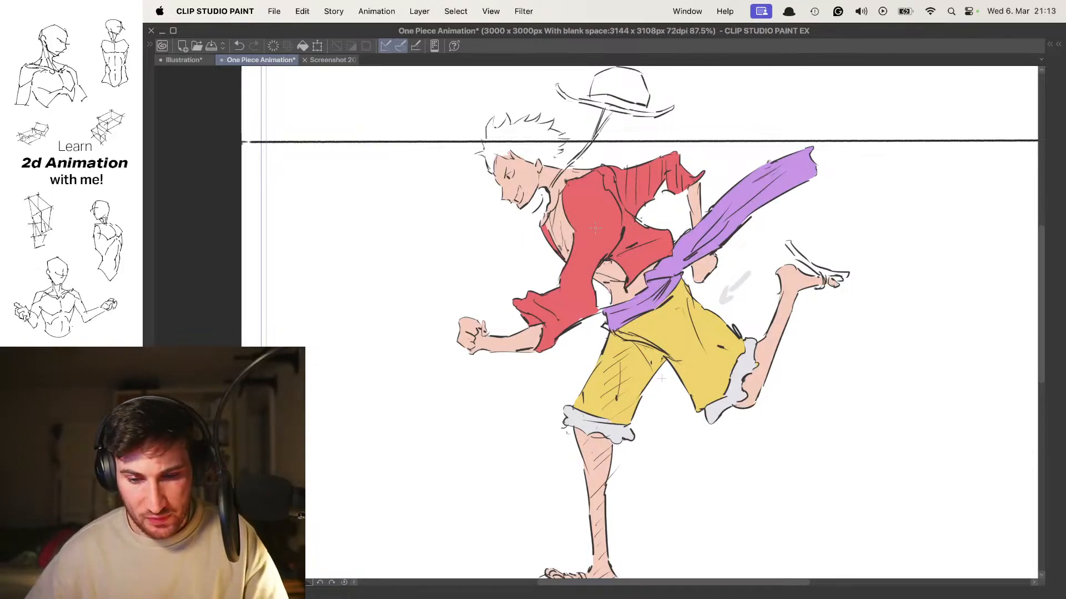
Sample the sandal sole's beige from the already coloured frame and return to the current frame
left_click_drag(693, 298, 614, 283)
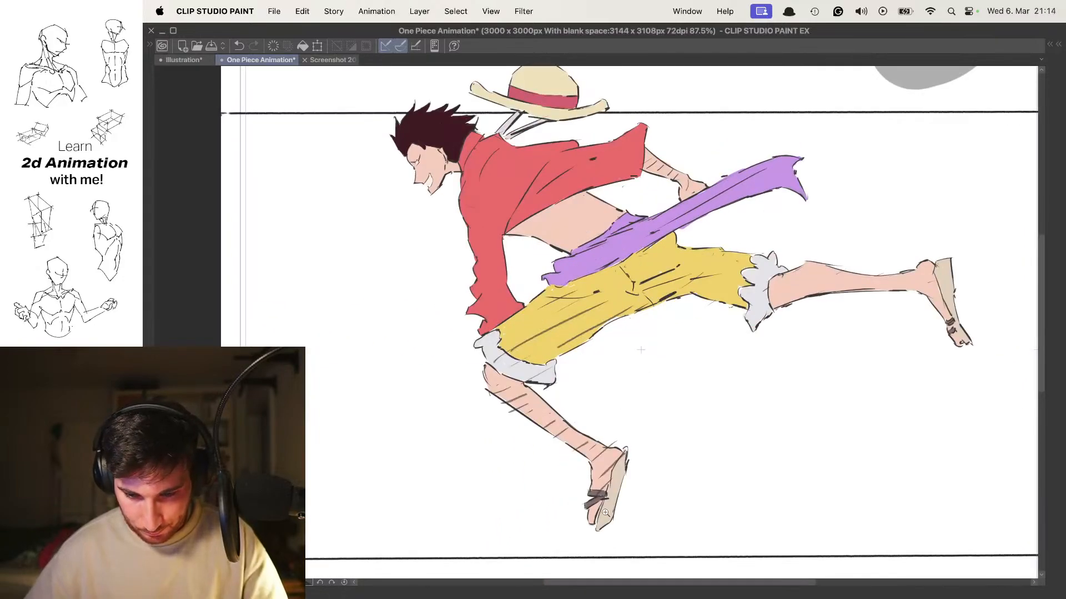
scroll(605, 513, "up", 5)
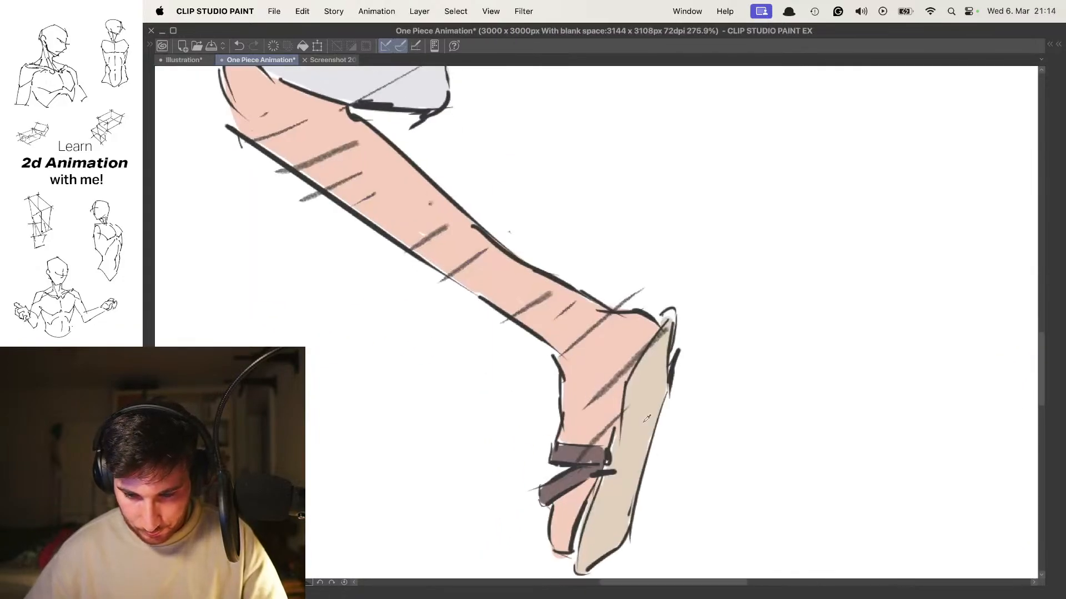
mouse_move(608, 441)
left_mouse_down()
mouse_move(664, 161)
mouse_move(735, 147)
left_mouse_up()
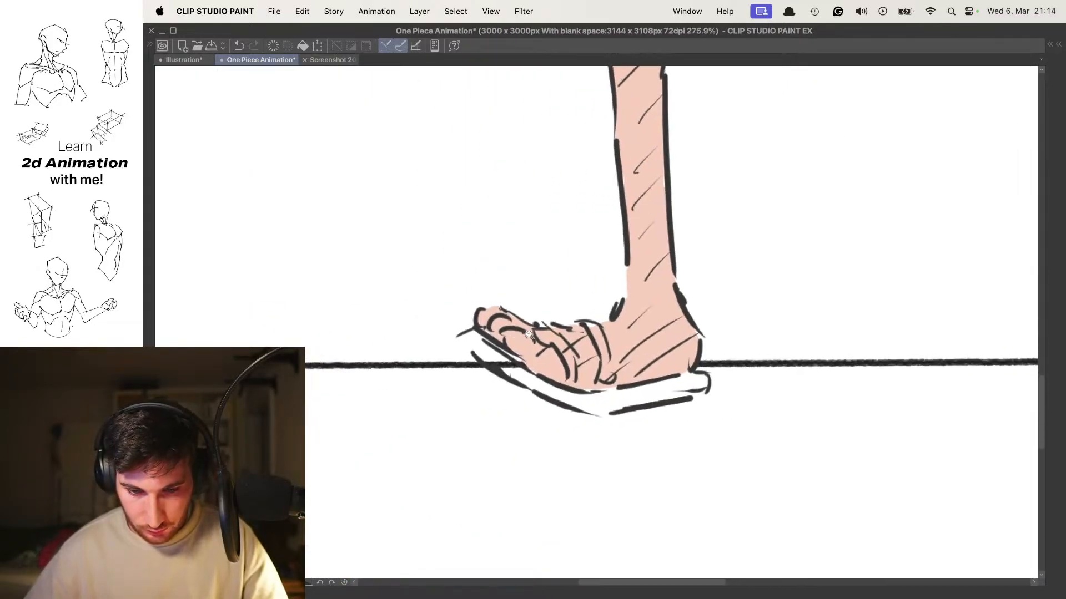
scroll(507, 333, "up", 3)
scroll(530, 327, "down", 4)
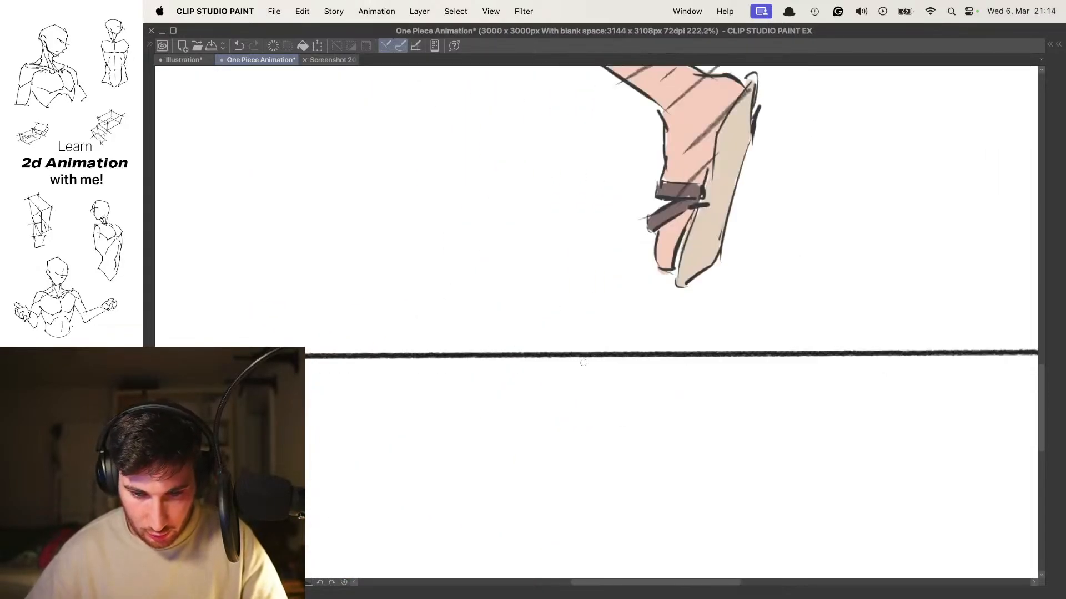
left_click(723, 167, "alt")
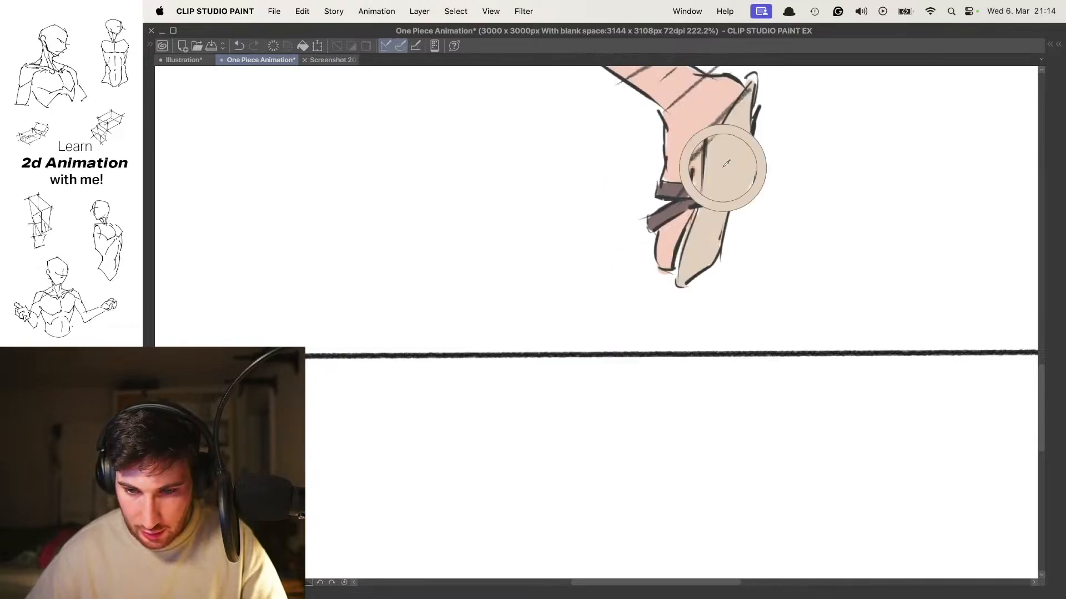
key("Right")
Paint the front foot's sandal sole beige from the toes to the heel
scroll(542, 358, "up", 4)
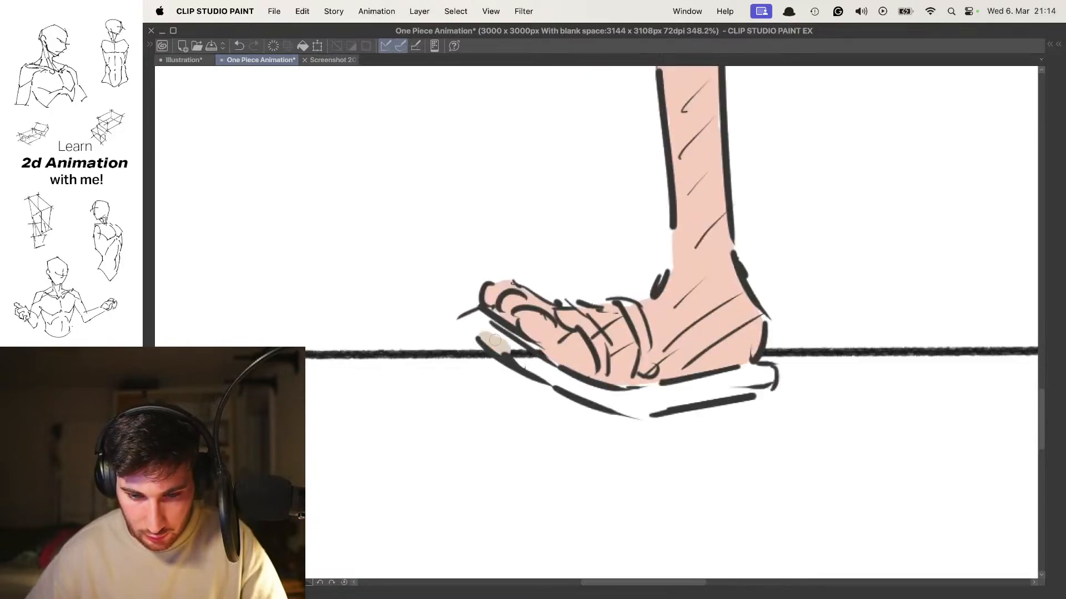
mouse_move(513, 358)
left_mouse_down()
mouse_move(457, 317)
mouse_move(479, 334)
mouse_move(470, 309)
mouse_move(549, 372)
mouse_move(493, 319)
mouse_move(471, 321)
left_mouse_up()
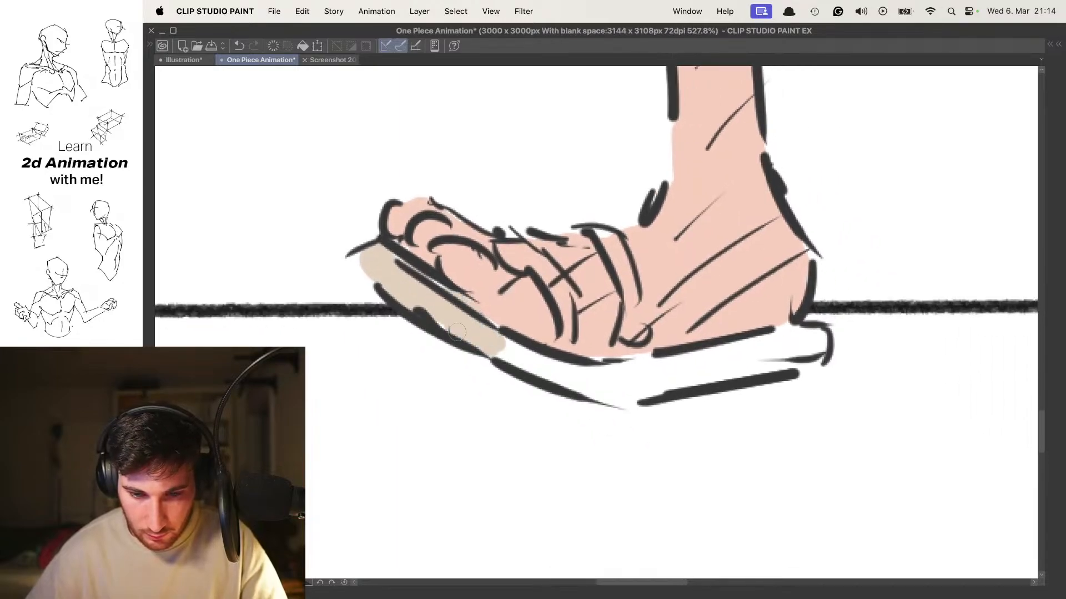
mouse_move(515, 357)
left_mouse_down()
mouse_move(647, 393)
mouse_move(605, 374)
mouse_move(727, 354)
mouse_move(718, 373)
mouse_move(783, 338)
mouse_move(809, 340)
left_mouse_up()
Fill the raised rear foot's sandal sole with the same beige
scroll(790, 319, "down", 5)
scroll(740, 224, "down", 4)
left_click_drag(740, 224, 647, 324)
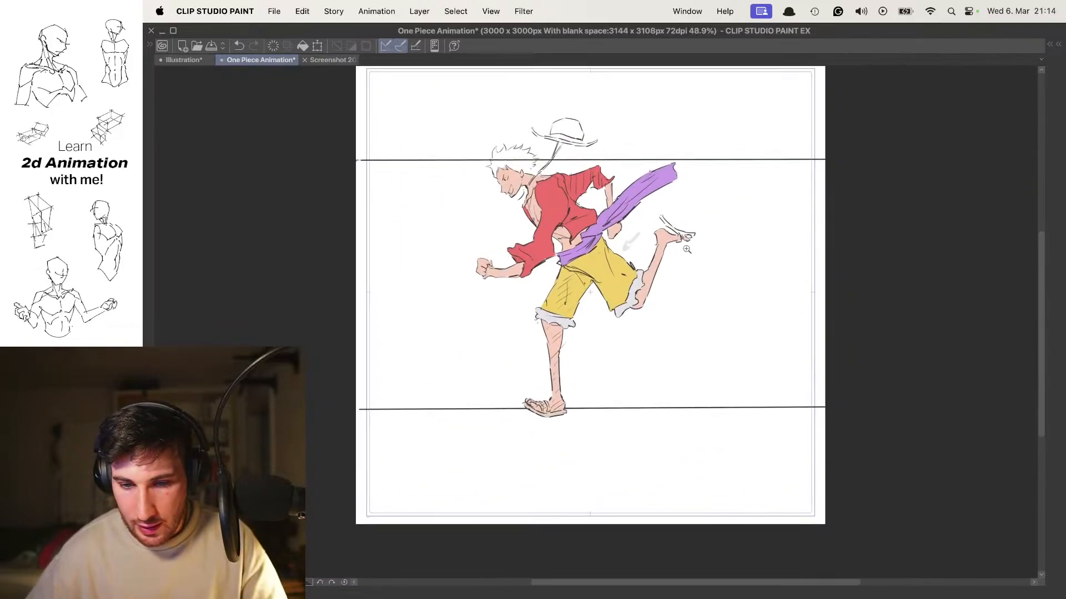
scroll(688, 233, "up", 8)
scroll(477, 212, "up", 3)
mouse_move(508, 219)
left_mouse_down()
mouse_move(485, 194)
mouse_move(603, 294)
mouse_move(567, 272)
mouse_move(500, 192)
mouse_move(535, 247)
mouse_move(629, 311)
mouse_move(688, 335)
mouse_move(774, 333)
mouse_move(813, 360)
mouse_move(766, 369)
mouse_move(715, 361)
mouse_move(580, 313)
left_mouse_up()
left_click_drag(580, 313, 702, 169)
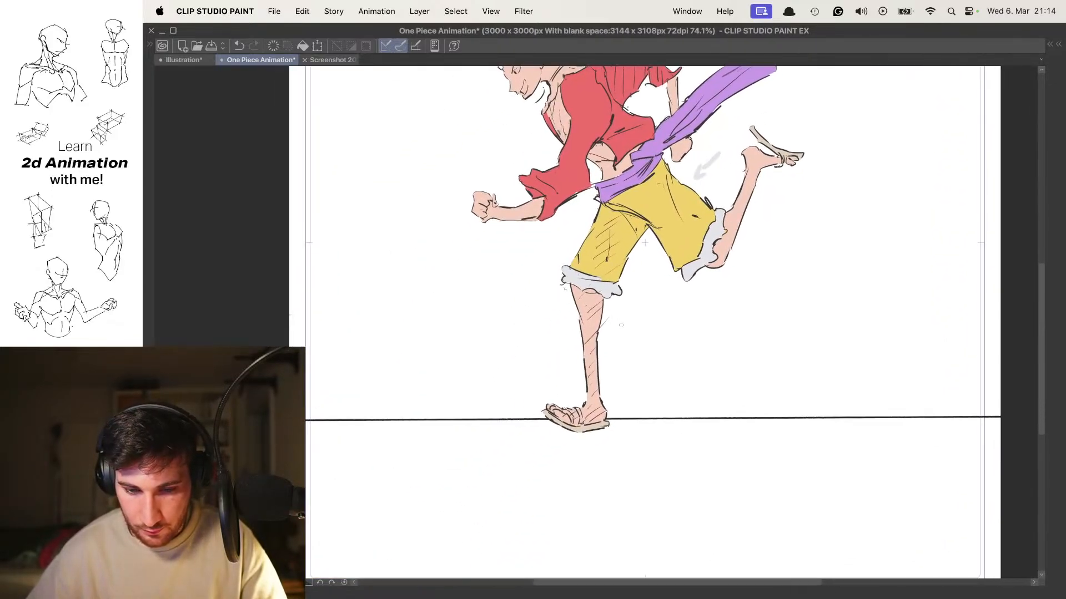
Go back to the already coloured frame's front sandal to sample the dark brown of its straps
key("Right")
left_click_drag(610, 363, 635, 369)
key("Right")
key("Left")
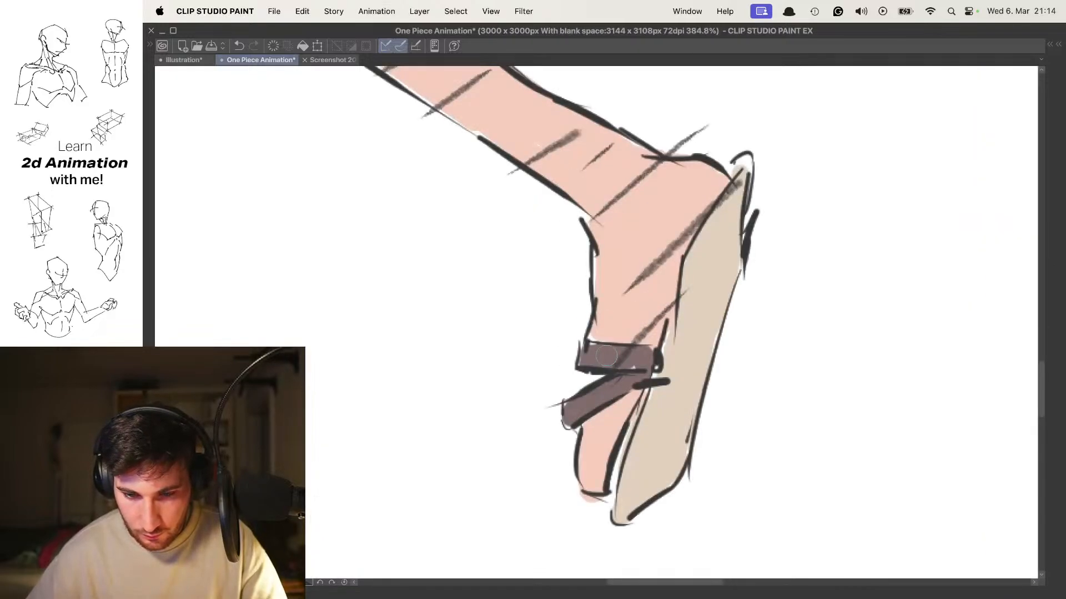
Paint the sandal straps dark grey-brown on the grounded foot and the raised foot in the neighbouring frame
key("Left")
mouse_move(445, 488)
left_mouse_down()
mouse_move(561, 269)
mouse_move(499, 275)
mouse_move(555, 322)
mouse_move(564, 383)
mouse_move(557, 302)
mouse_move(519, 261)
left_mouse_up()
mouse_move(634, 245)
left_mouse_down()
mouse_move(613, 237)
mouse_move(656, 332)
mouse_move(640, 404)
left_mouse_up()
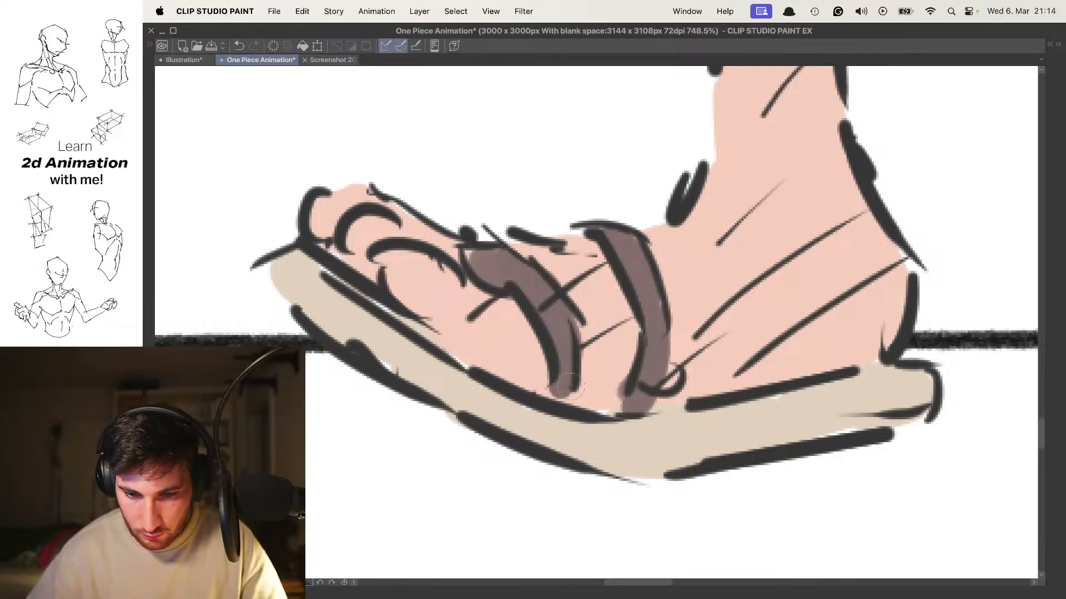
mouse_move(592, 298)
left_mouse_down()
mouse_move(535, 349)
mouse_move(524, 388)
mouse_move(727, 305)
left_mouse_up()
left_click_drag(635, 277, 634, 348)
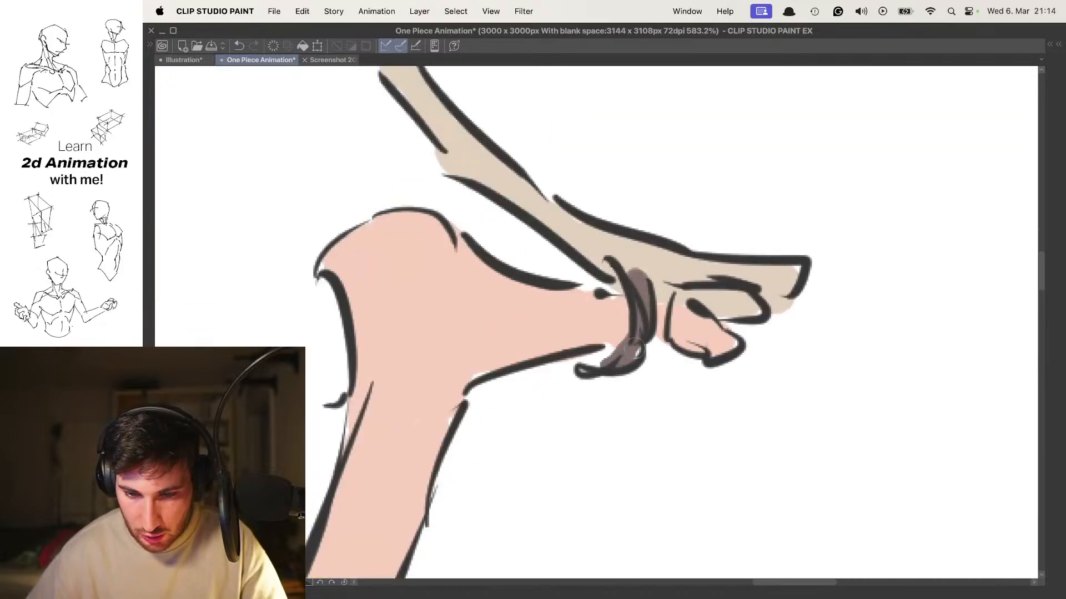
mouse_move(669, 309)
left_mouse_down()
mouse_move(681, 278)
mouse_move(615, 314)
mouse_move(671, 256)
left_mouse_up()
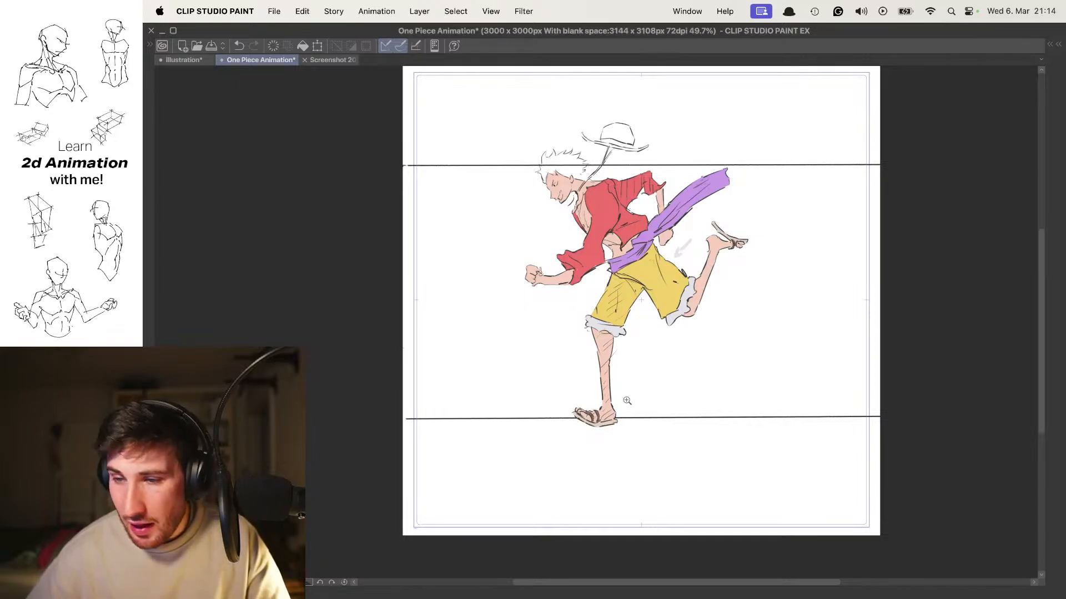
Draw a small downward arrow above the grounded foot's sandal, redoing the first stroke
left_click_drag(601, 447, 659, 421)
left_click_drag(545, 216, 582, 387)
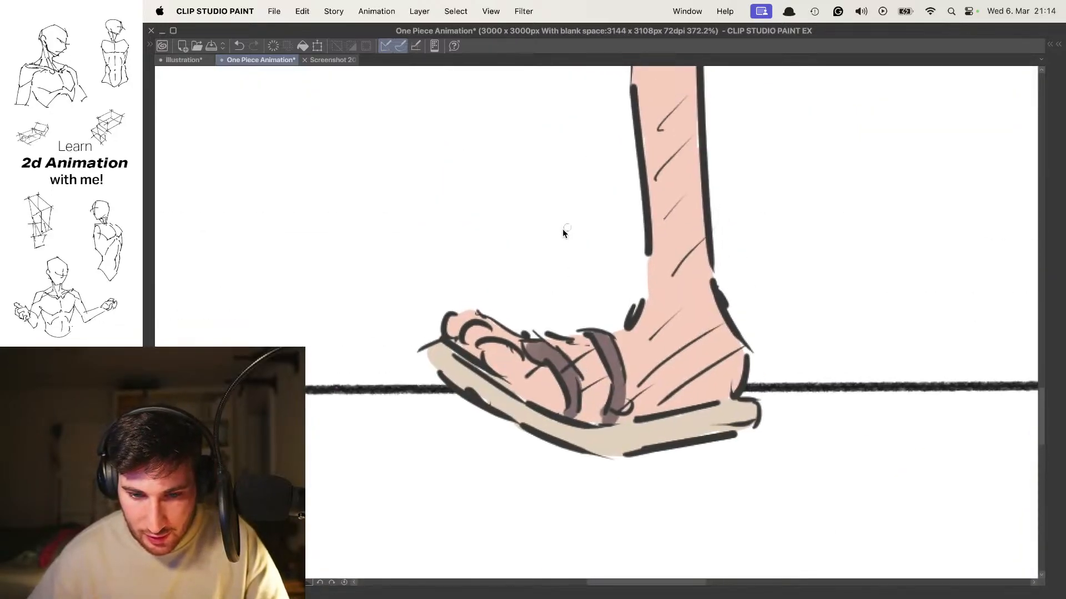
left_click_drag(576, 214, 583, 292)
key("super+z")
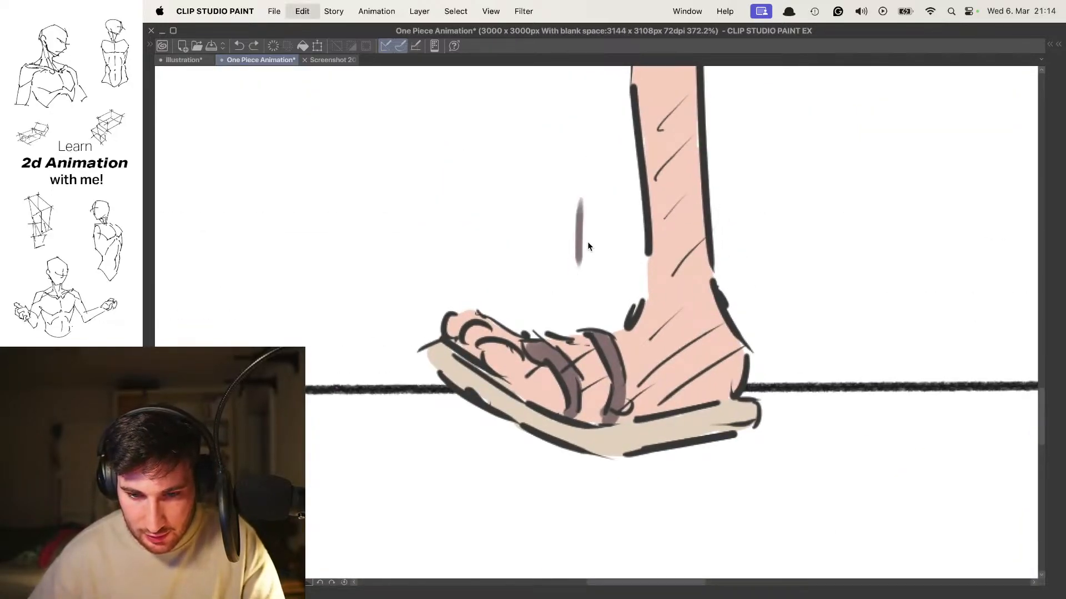
left_click_drag(571, 203, 589, 300)
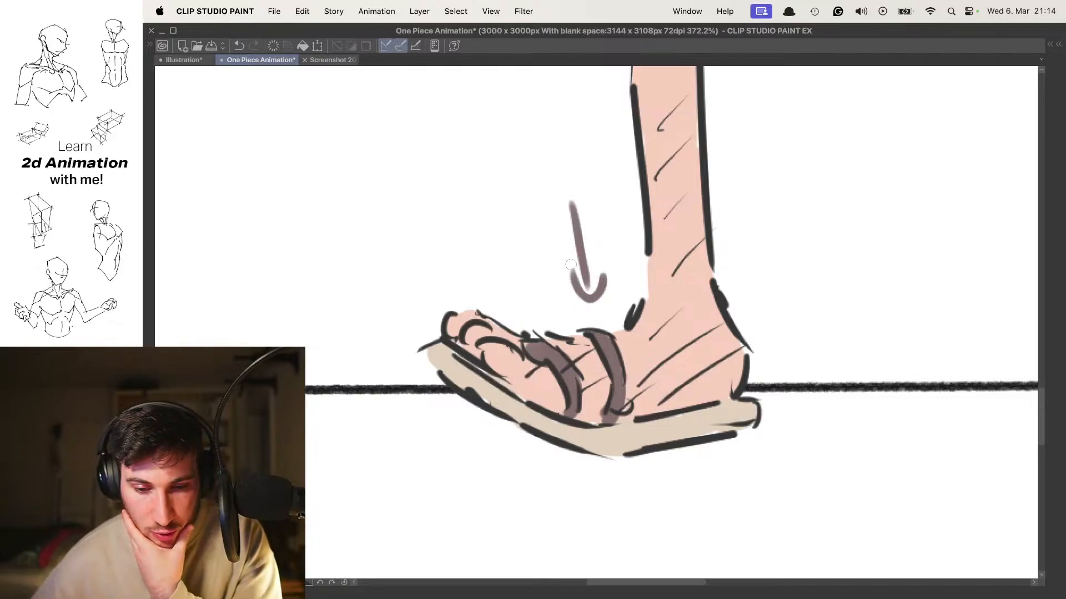
left_click_drag(656, 275, 607, 275)
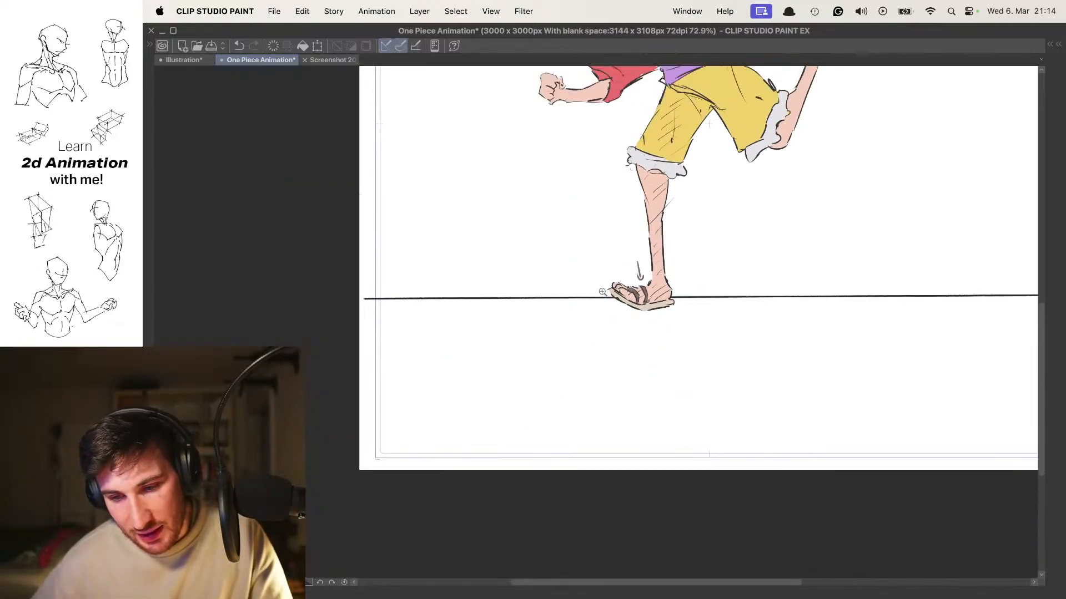
left_click_drag(678, 194, 592, 338)
left_click_drag(606, 265, 608, 316)
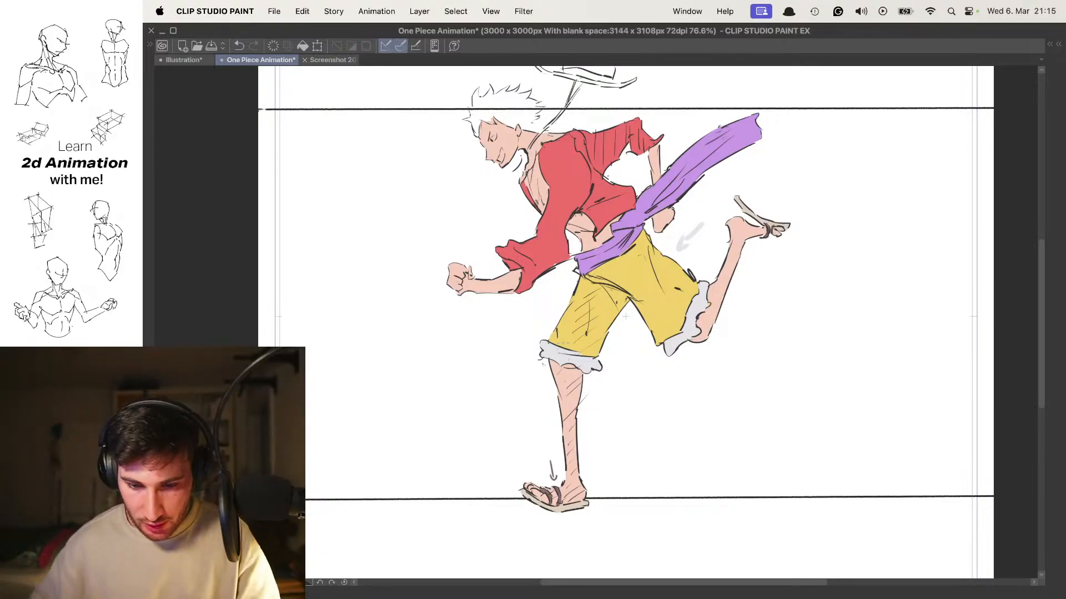
Compare the neighbouring frames, and erase the arrow marks above the grounded foot and beside the yellow shorts
key("Left")
key("Right")
key("Left")
key("Right")
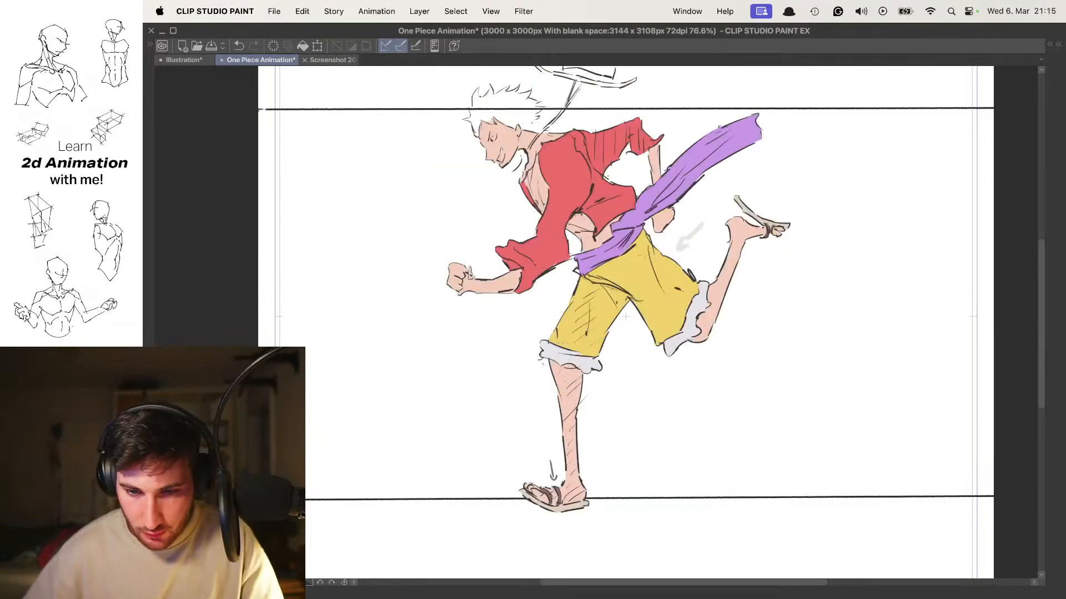
left_click_drag(553, 466, 602, 355)
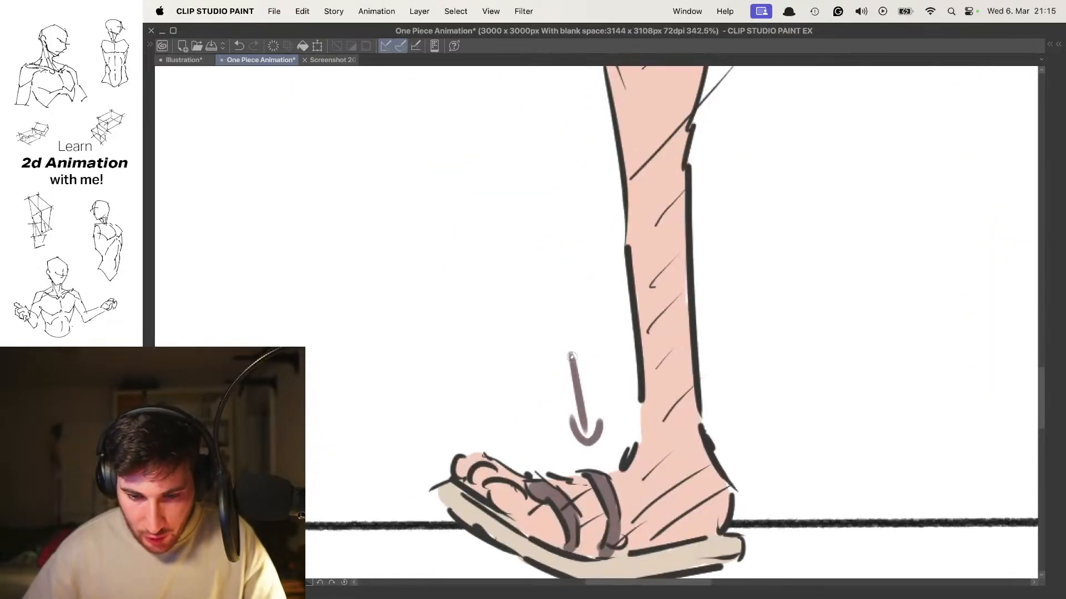
mouse_move(581, 395)
left_mouse_down()
mouse_move(594, 435)
mouse_move(607, 404)
left_mouse_up()
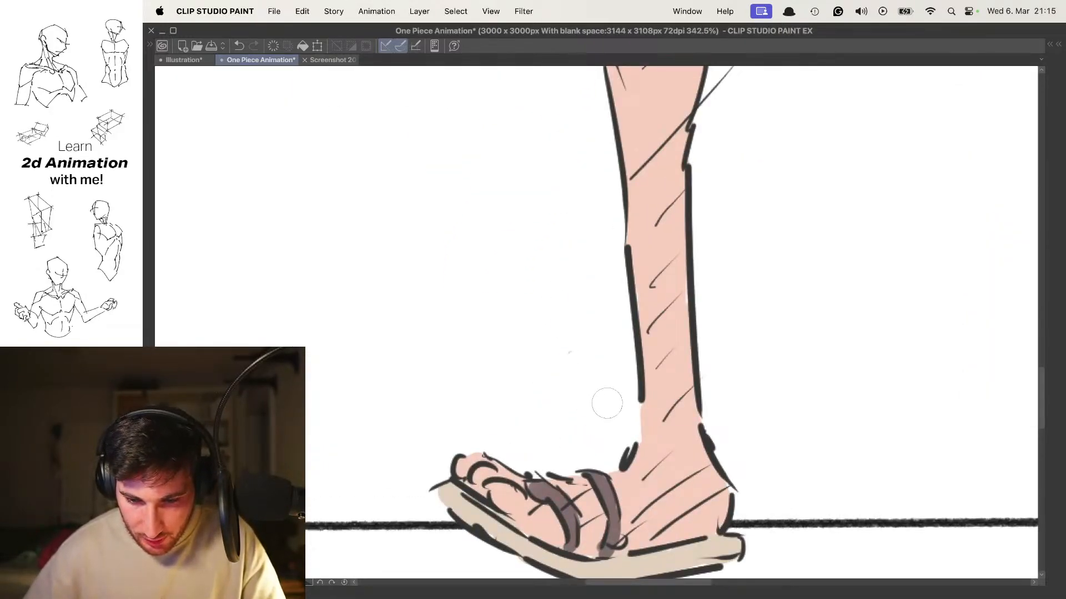
left_click_drag(620, 332, 527, 332)
left_click_drag(688, 183, 553, 414)
left_click_drag(620, 305, 716, 305)
mouse_move(655, 255)
left_mouse_down()
mouse_move(643, 278)
mouse_move(671, 275)
mouse_move(751, 187)
mouse_move(666, 276)
left_mouse_up()
mouse_move(709, 226)
left_mouse_down()
mouse_move(616, 227)
mouse_move(699, 255)
left_mouse_up()
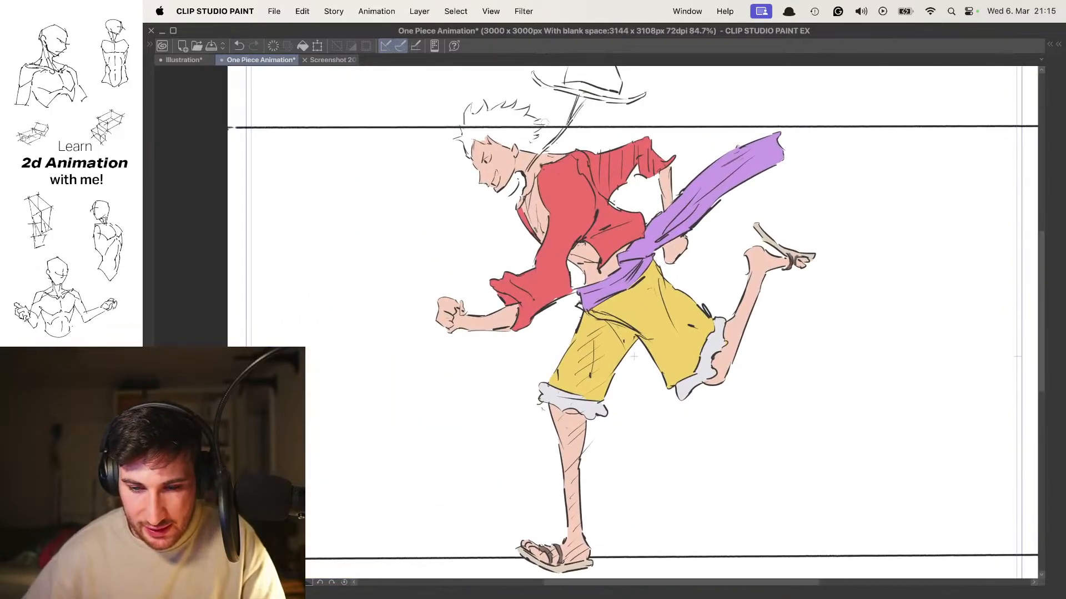
Sample the dark maroon hair colour from the neighbouring frame and return to the frame with uncoloured hair
key("Right")
key("Left")
key("Right")
left_click(441, 149, "alt")
key("Left")
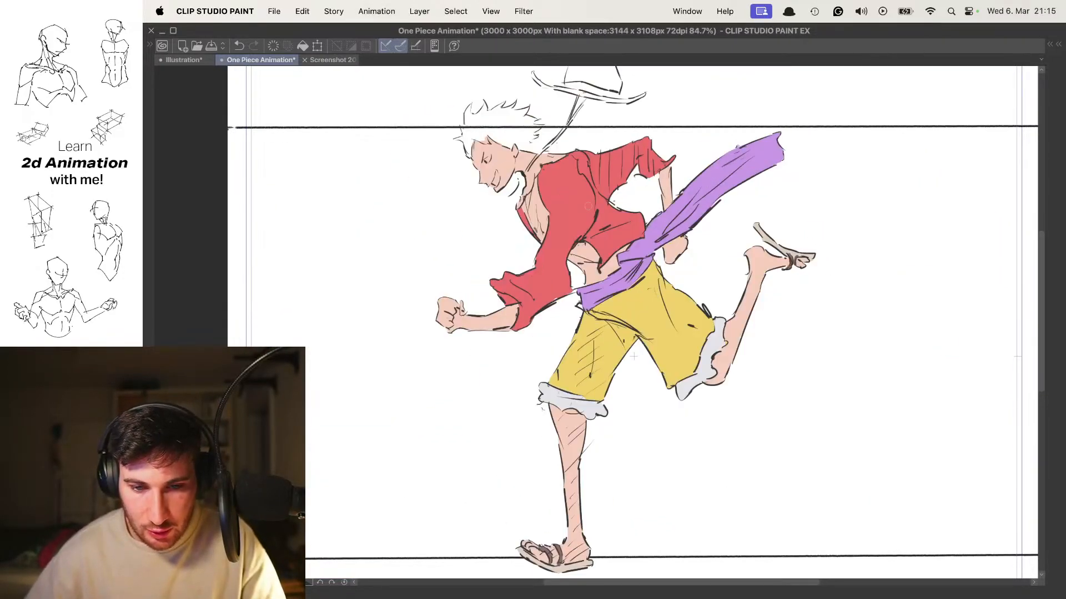
left_click_drag(573, 170, 614, 263)
left_click_drag(519, 225, 646, 225)
left_click_drag(563, 345, 538, 305)
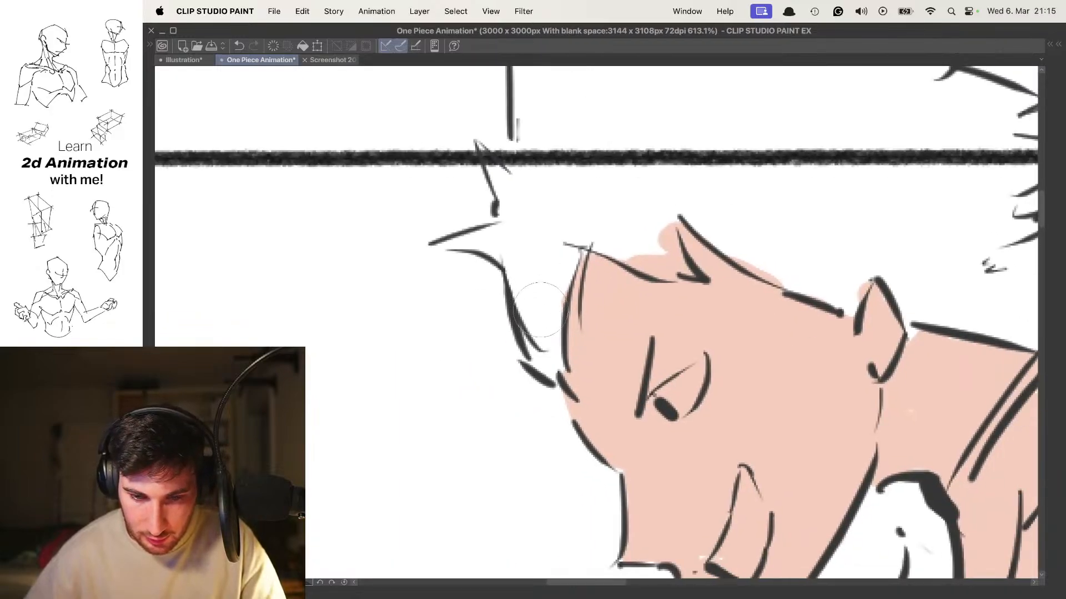
Paint the hair hanging in front of the forehead dark maroon
left_click_drag(552, 190, 535, 283)
left_click_drag(537, 233, 530, 325)
mouse_move(524, 261)
left_mouse_down()
mouse_move(539, 355)
mouse_move(555, 247)
mouse_move(541, 355)
left_mouse_up()
left_click_drag(580, 233, 552, 340)
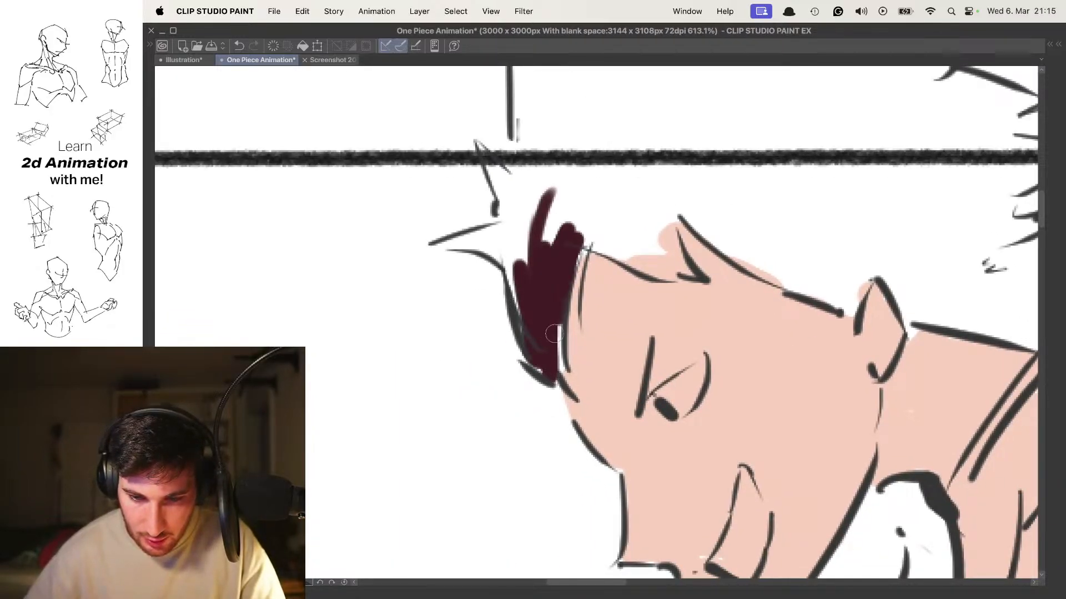
left_click_drag(588, 205, 559, 306)
key("Tab")
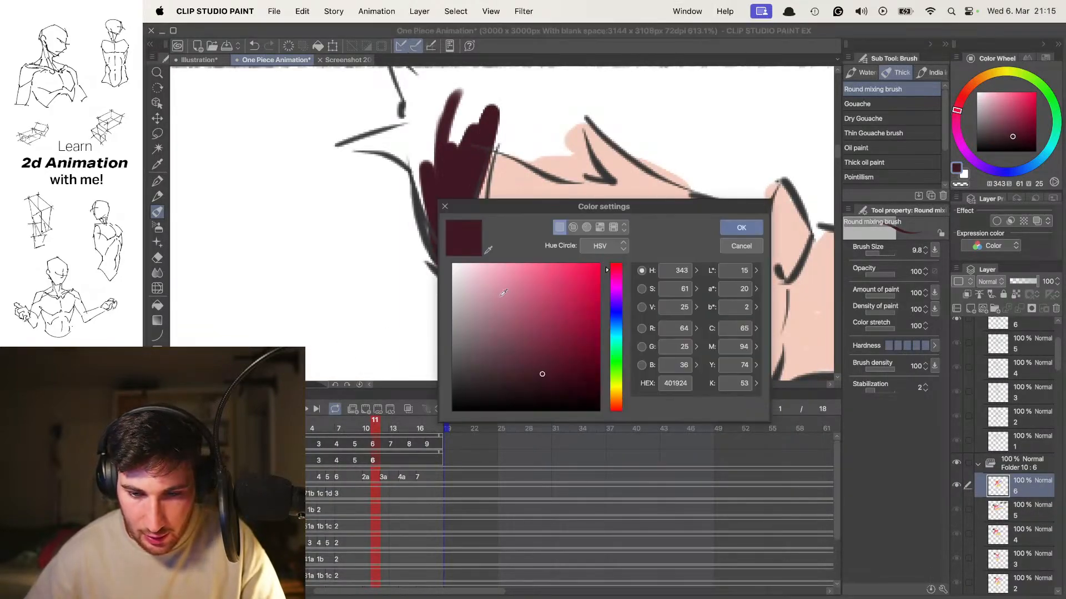
key("Escape")
mouse_move(515, 300)
left_mouse_down()
mouse_move(546, 400)
mouse_move(492, 252)
mouse_move(493, 358)
left_mouse_up()
key("Tab")
Fill the fringe tufts over the forehead with dark maroon, undoing and repainting the small upper front spike
mouse_move(510, 261)
left_mouse_down()
mouse_move(535, 250)
mouse_move(597, 289)
mouse_move(604, 207)
mouse_move(625, 280)
mouse_move(583, 233)
mouse_move(591, 240)
mouse_move(583, 186)
left_mouse_up()
mouse_move(470, 313)
left_mouse_down()
mouse_move(541, 306)
mouse_move(555, 234)
mouse_move(547, 259)
mouse_move(557, 238)
mouse_move(557, 269)
mouse_move(530, 250)
mouse_move(572, 291)
left_mouse_up()
left_click_drag(519, 216, 563, 305)
left_click_drag(538, 256, 522, 293)
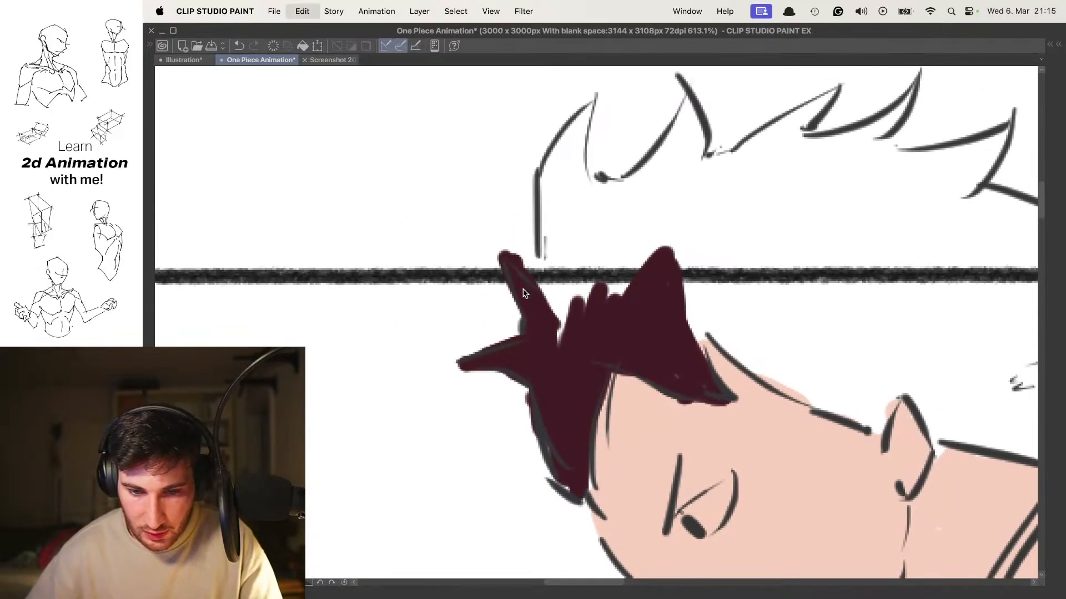
key("super+z")
left_click(531, 303, "alt")
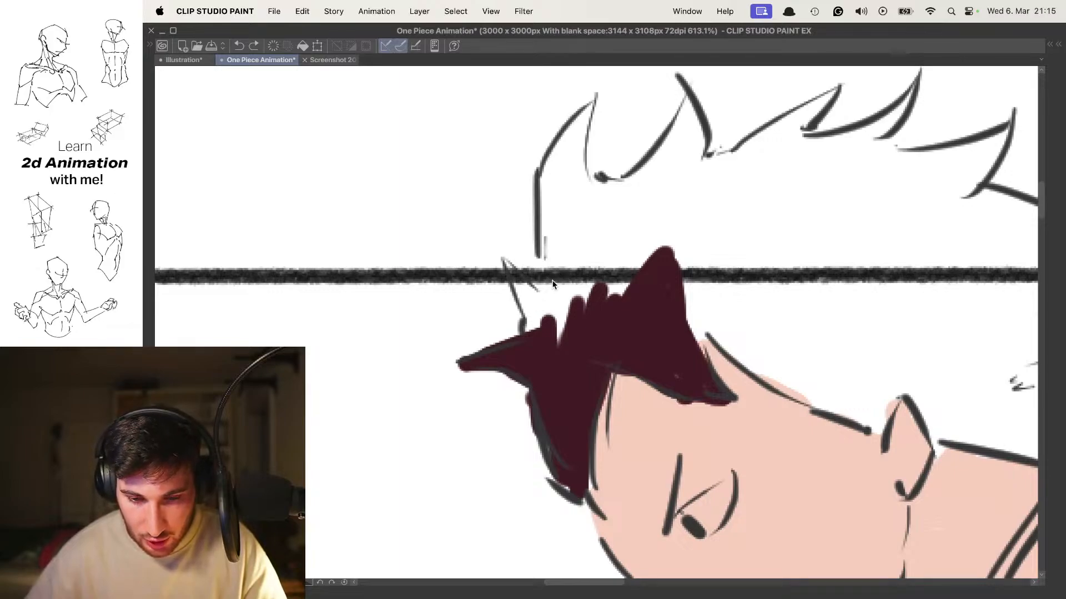
mouse_move(530, 332)
left_mouse_down()
mouse_move(507, 268)
mouse_move(553, 321)
mouse_move(528, 314)
left_mouse_up()
Trace the inside of the hair outline in dark maroon from the front edge across the top spikes
scroll(530, 311, "up", 2)
mouse_move(550, 380)
left_mouse_down()
mouse_move(541, 265)
mouse_move(553, 228)
left_mouse_up()
mouse_move(582, 186)
left_mouse_down()
mouse_move(579, 278)
mouse_move(567, 247)
left_mouse_up()
scroll(572, 247, "right", 2)
left_click_drag(617, 185, 595, 222)
mouse_move(580, 269)
left_mouse_down()
mouse_move(596, 233)
mouse_move(584, 246)
left_mouse_up()
left_click_drag(604, 206, 613, 263)
left_click_drag(637, 237, 570, 229)
mouse_move(553, 229)
left_mouse_down()
mouse_move(554, 271)
mouse_move(689, 189)
mouse_move(640, 246)
left_mouse_up()
left_click_drag(664, 205, 618, 233)
mouse_move(681, 227)
left_mouse_down()
mouse_move(589, 245)
mouse_move(638, 233)
mouse_move(682, 192)
left_mouse_up()
mouse_move(674, 214)
left_mouse_down()
mouse_move(616, 255)
mouse_move(534, 235)
mouse_move(610, 235)
mouse_move(660, 218)
mouse_move(597, 286)
left_mouse_up()
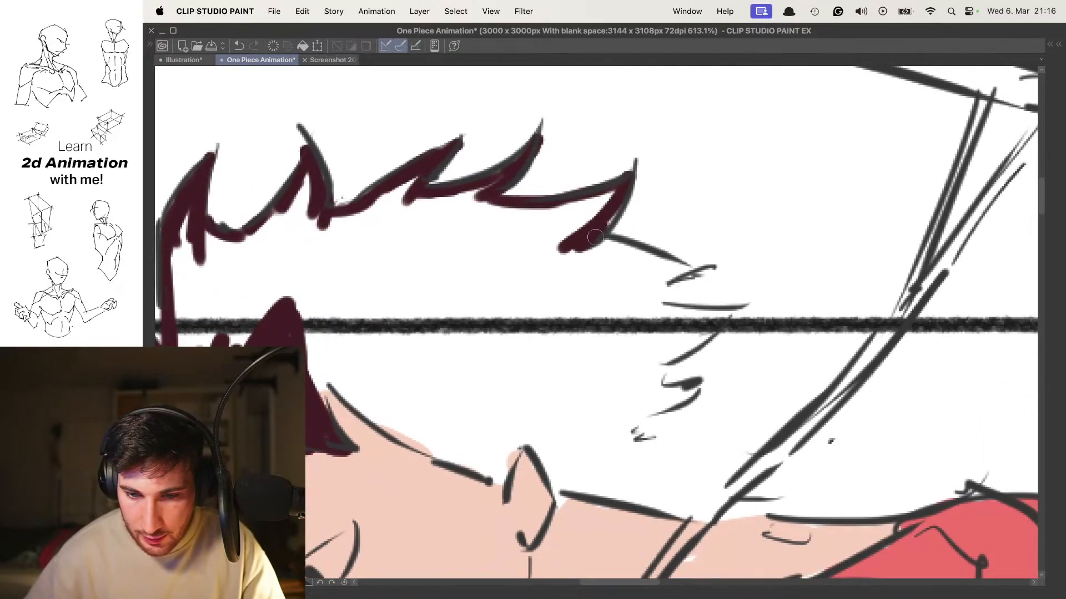
Continue the dark maroon edge around the back spikes, the nape and the hairline above the ear
left_click_drag(595, 238, 663, 258)
mouse_move(664, 258)
left_mouse_down()
mouse_move(642, 216)
mouse_move(661, 222)
mouse_move(617, 253)
mouse_move(599, 244)
mouse_move(696, 251)
mouse_move(612, 307)
left_mouse_up()
mouse_move(634, 291)
left_mouse_down()
mouse_move(638, 218)
mouse_move(593, 303)
left_mouse_up()
mouse_move(607, 307)
left_mouse_down()
mouse_move(611, 252)
mouse_move(535, 300)
left_mouse_up()
mouse_move(607, 214)
left_mouse_down()
mouse_move(499, 215)
mouse_move(694, 219)
left_mouse_up()
mouse_move(433, 261)
left_mouse_down()
mouse_move(446, 215)
mouse_move(535, 291)
mouse_move(613, 324)
mouse_move(536, 294)
mouse_move(616, 325)
mouse_move(671, 363)
mouse_move(712, 289)
left_mouse_up()
mouse_move(687, 267)
left_mouse_down()
mouse_move(572, 225)
mouse_move(633, 333)
mouse_move(691, 245)
left_mouse_up()
Fill the front part of the hair with dark maroon, from the fringe up to the first top spikes
scroll(634, 261, "down", 5)
scroll(634, 260, "up", 5)
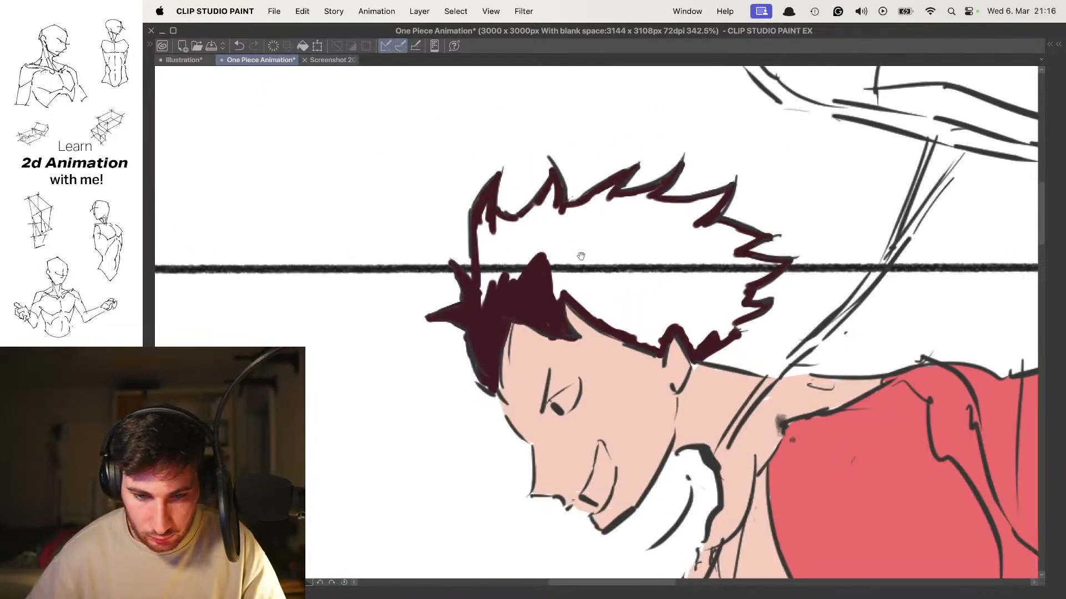
mouse_move(550, 294)
left_mouse_down()
mouse_move(539, 321)
mouse_move(529, 318)
mouse_move(524, 189)
mouse_move(573, 286)
mouse_move(542, 214)
mouse_move(627, 175)
mouse_move(586, 216)
left_mouse_up()
scroll(585, 213, "down", 8)
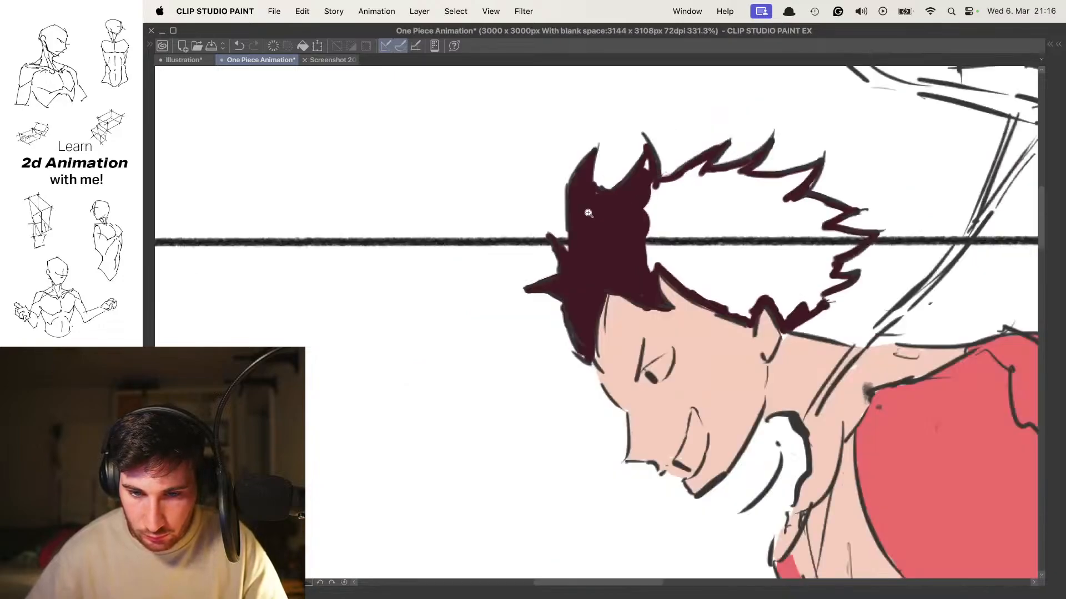
scroll(638, 224, "up", 5)
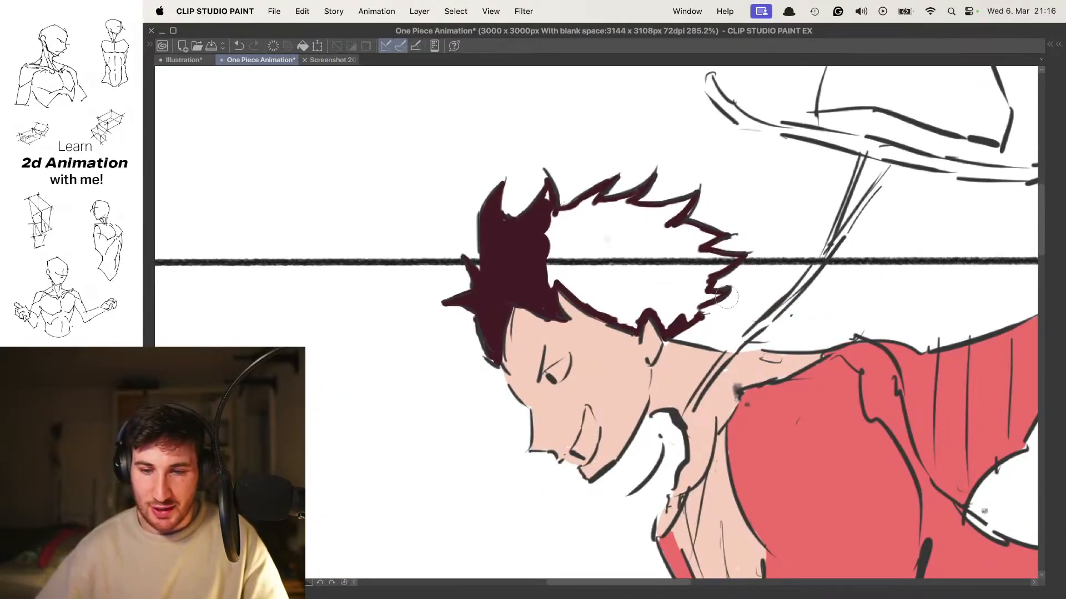
scroll(651, 226, "up", 3)
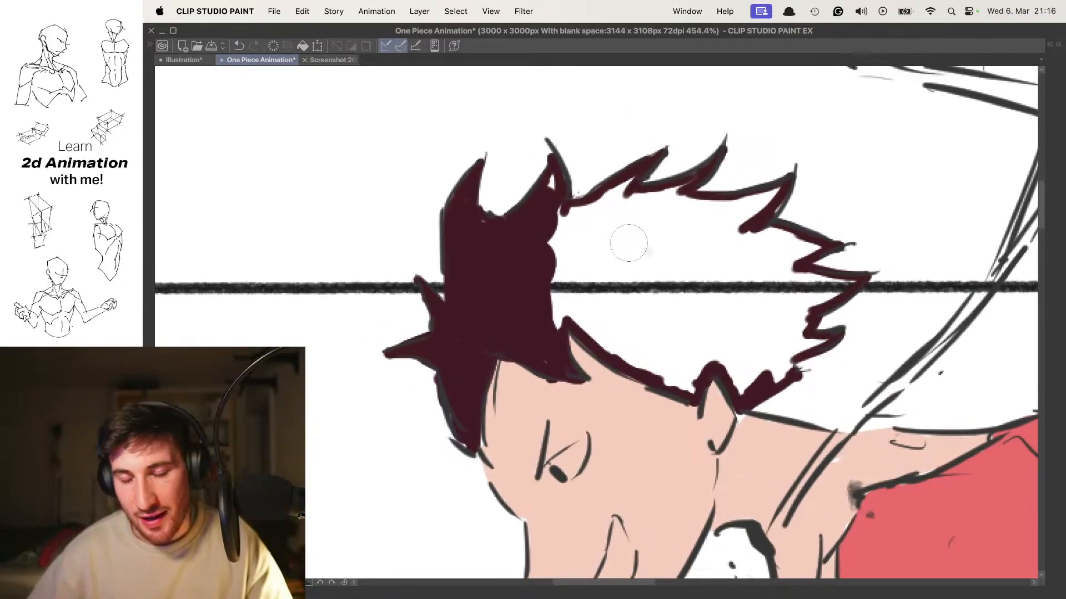
mouse_move(596, 287)
left_mouse_down()
mouse_move(557, 294)
mouse_move(583, 256)
mouse_move(544, 229)
left_mouse_up()
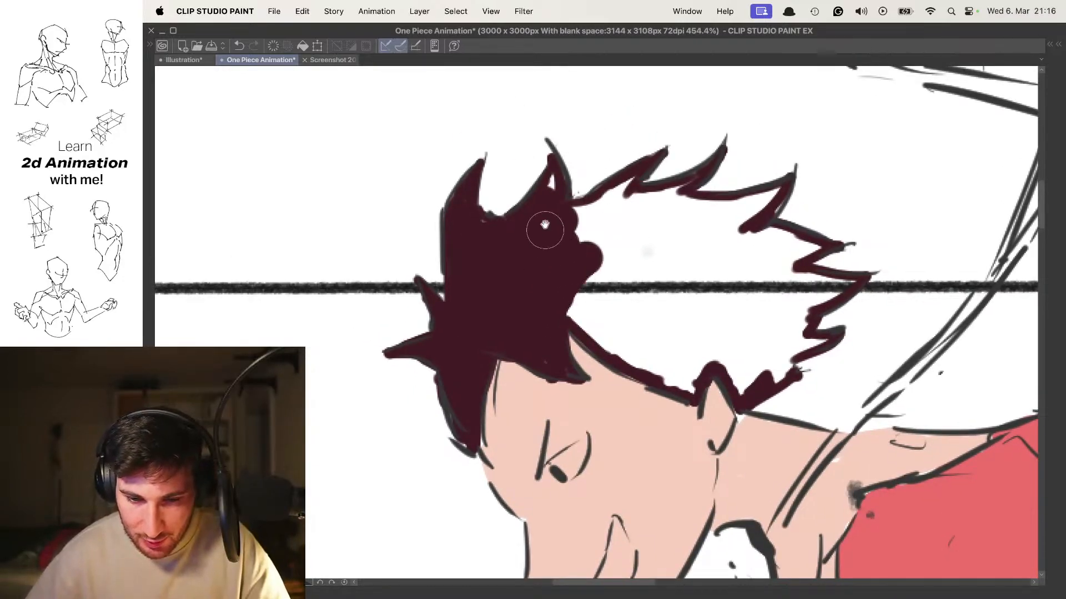
scroll(471, 301, "up", 3)
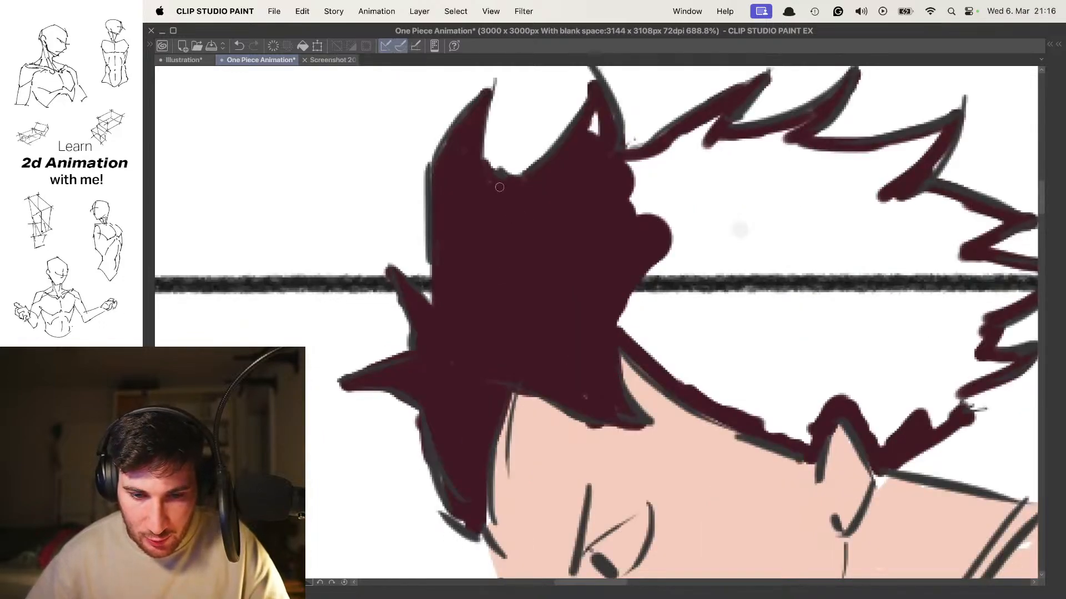
Fill the middle and back of the hair with dark maroon down to the ear and nape
scroll(594, 148, "down", 5)
key("space")
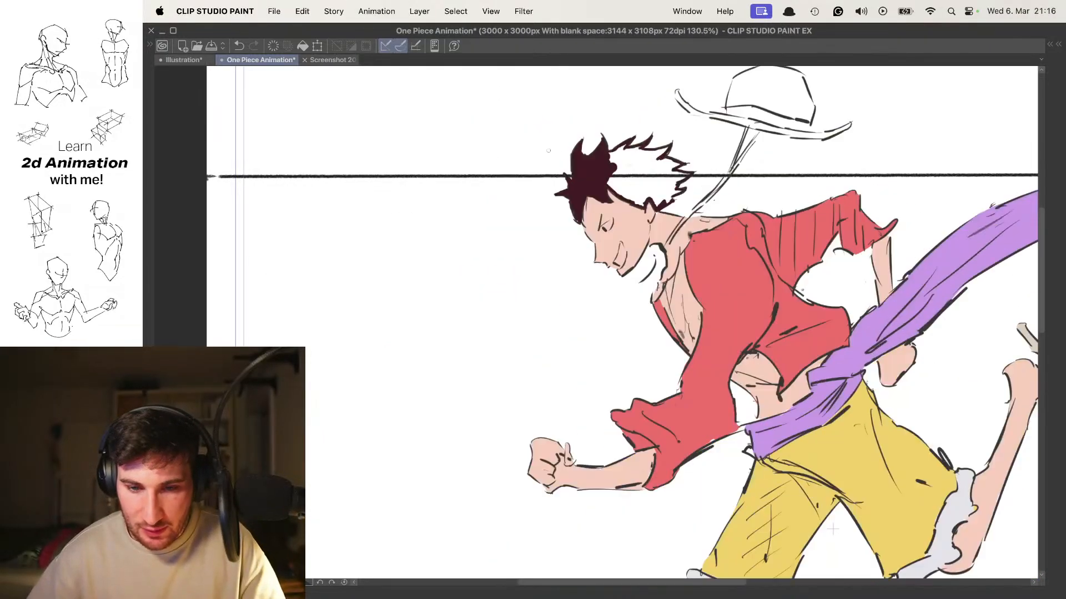
key("space")
scroll(589, 269, "down", 4)
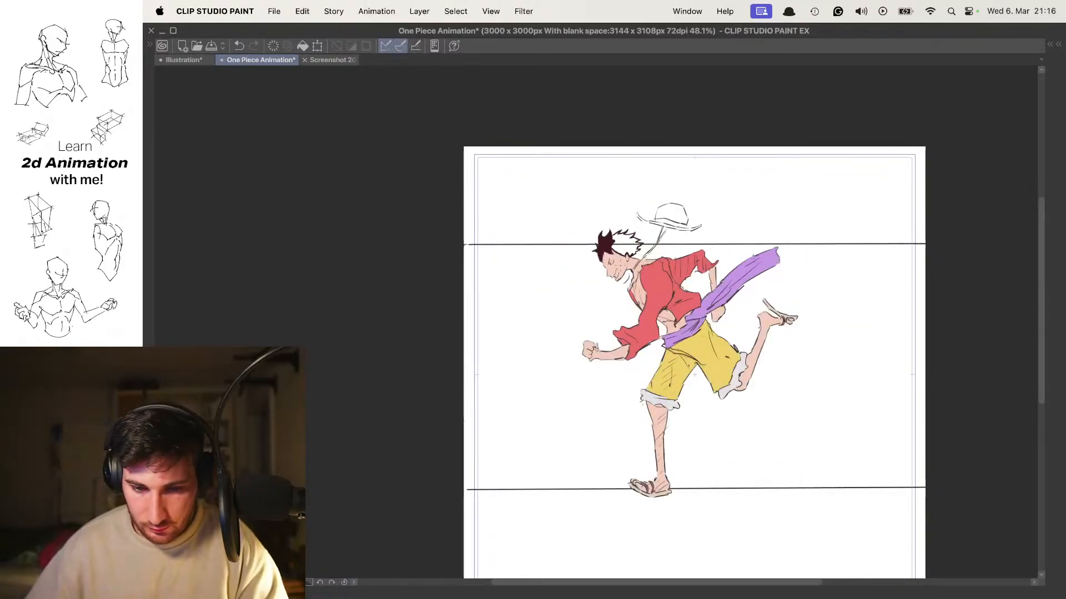
left_click_drag(616, 237, 716, 237)
mouse_move(568, 265)
left_mouse_down()
mouse_move(605, 265)
mouse_move(558, 219)
mouse_move(602, 173)
left_mouse_up()
mouse_move(592, 241)
left_mouse_down()
mouse_move(528, 302)
mouse_move(655, 385)
mouse_move(629, 300)
mouse_move(632, 231)
left_mouse_up()
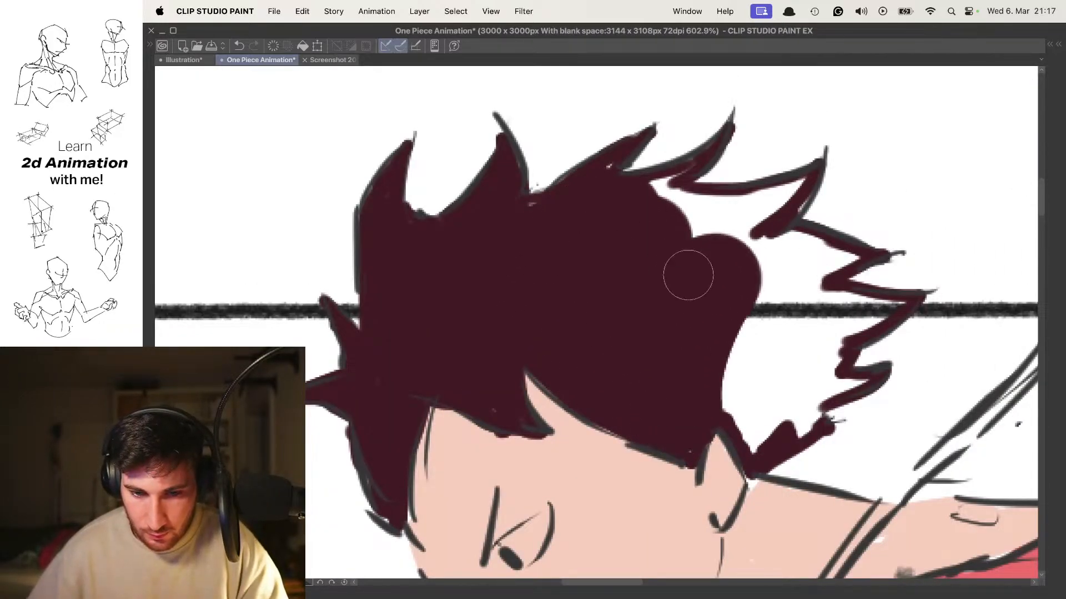
left_click_drag(723, 355, 758, 378)
left_click_drag(760, 352, 630, 296)
mouse_move(611, 340)
left_mouse_down()
mouse_move(671, 352)
mouse_move(691, 261)
mouse_move(564, 226)
left_mouse_up()
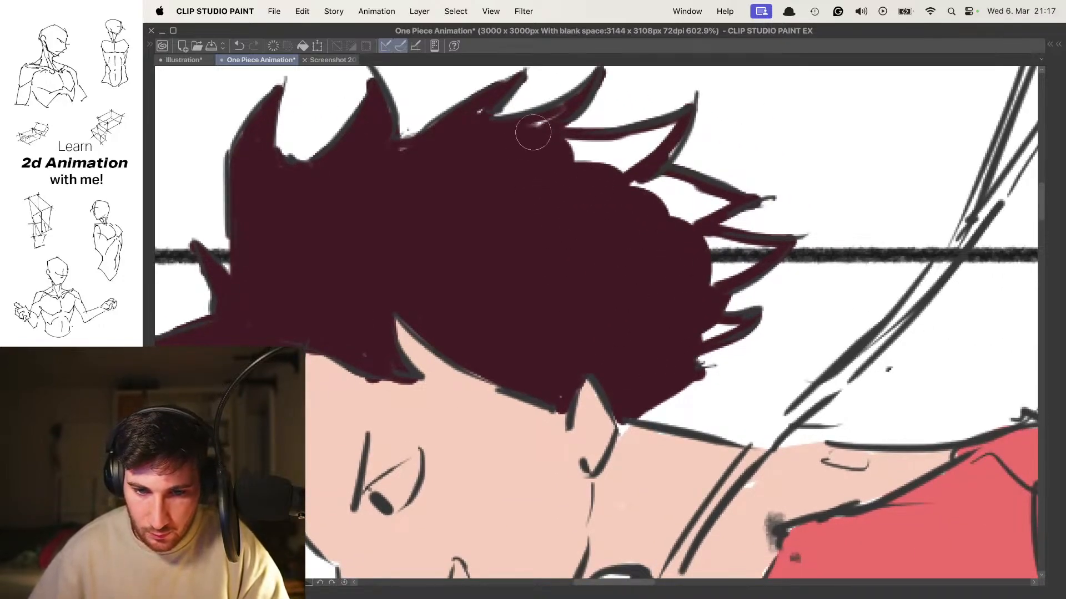
Fill the remaining white areas inside the upper and back hair spikes with dark maroon
mouse_move(525, 148)
left_mouse_down()
mouse_move(635, 148)
mouse_move(616, 158)
left_mouse_up()
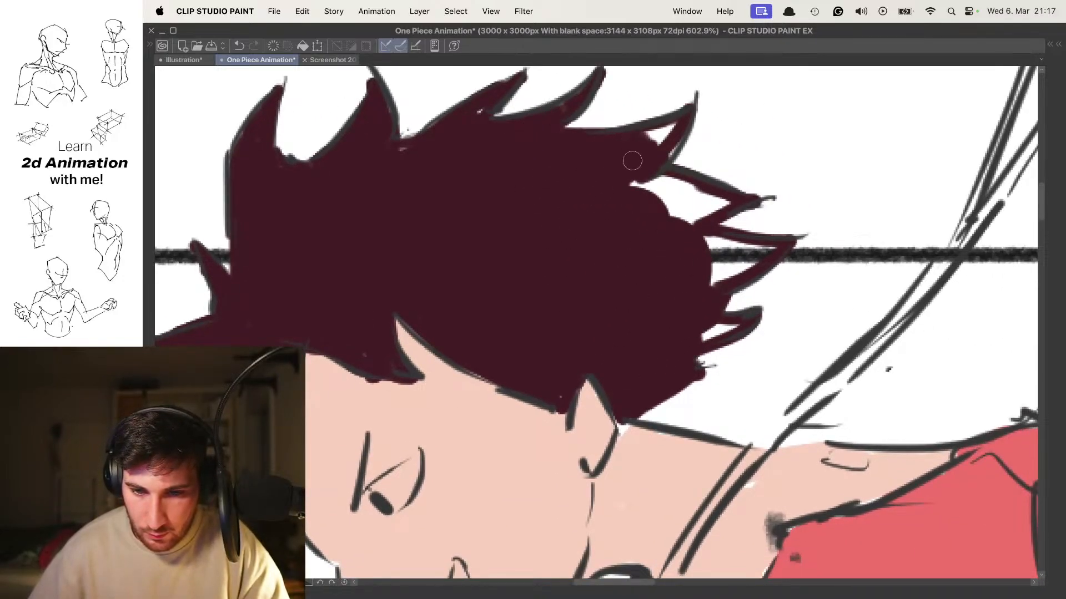
left_click_drag(649, 201, 695, 187)
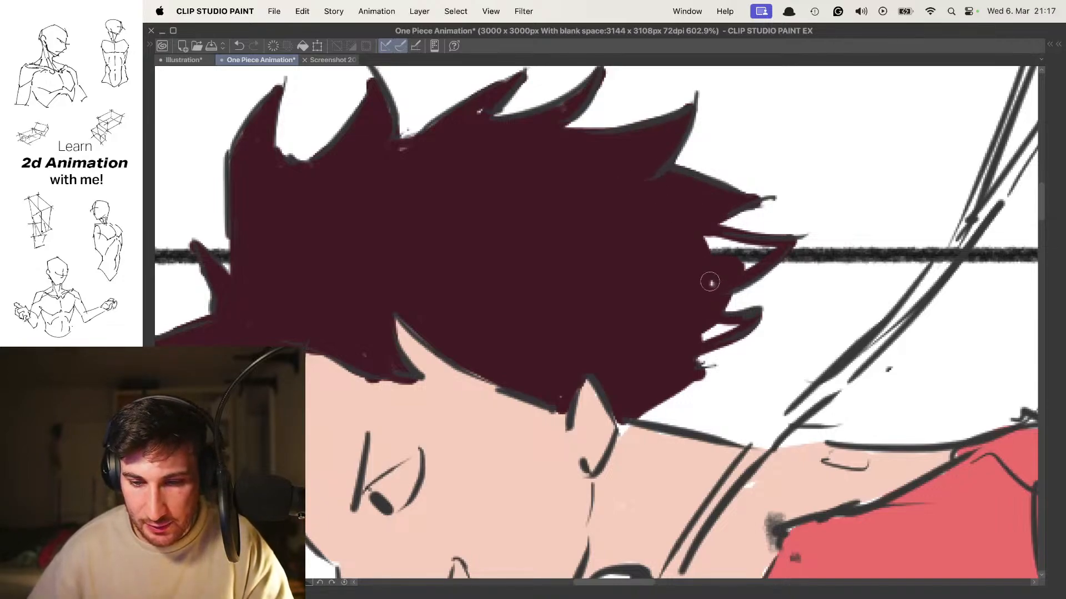
mouse_move(710, 283)
left_mouse_down()
mouse_move(717, 257)
mouse_move(704, 239)
left_mouse_up()
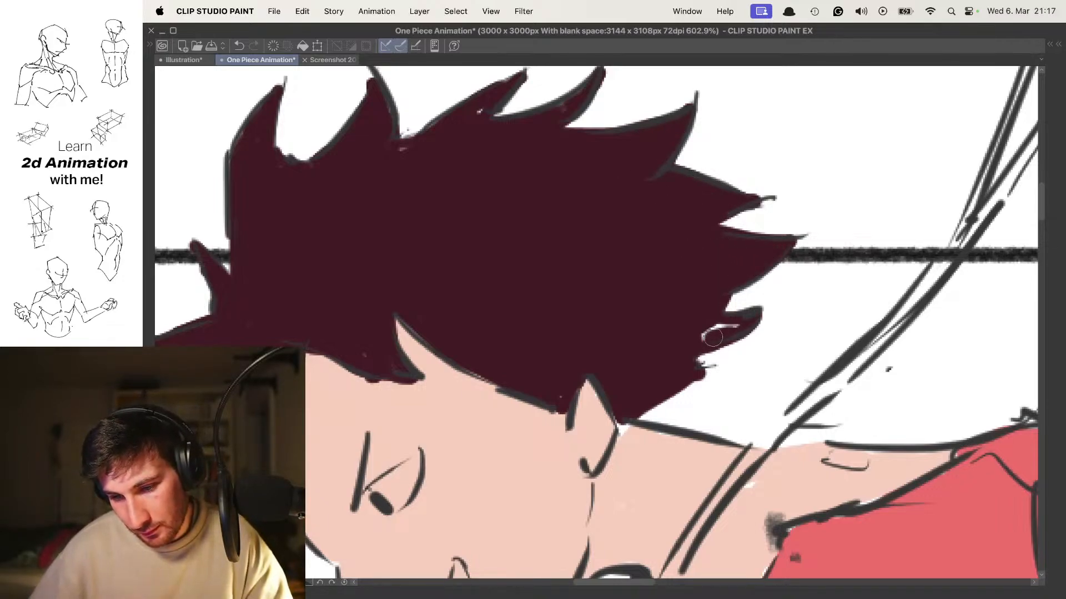
scroll(710, 332, "up", 5)
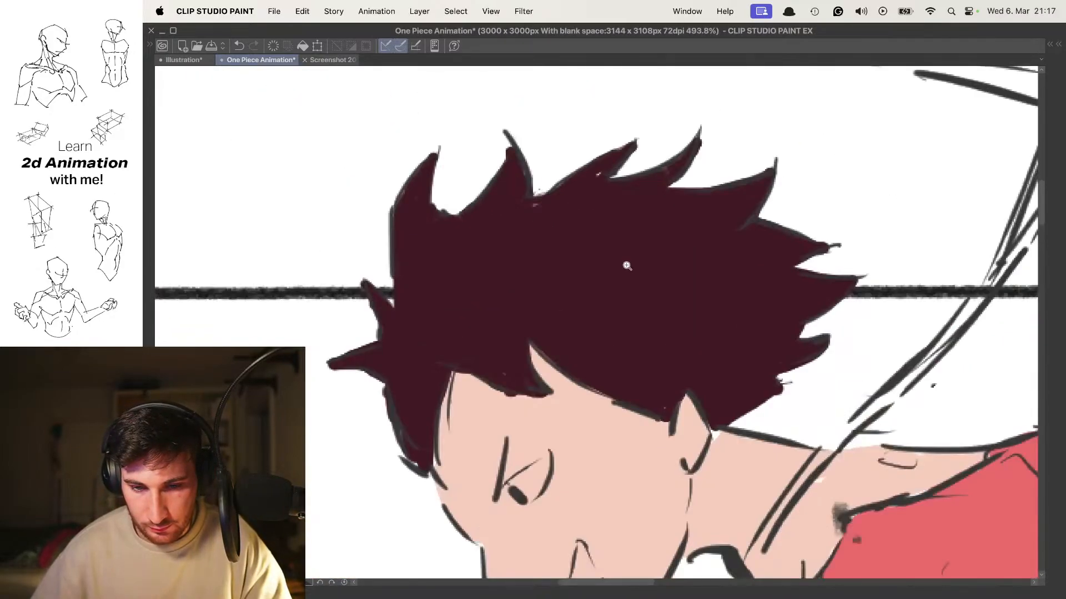
Extend the dark maroon into the pointed tips of the first two spikes on top of the hair
scroll(577, 116, "down", 5)
scroll(576, 255, "up", 5)
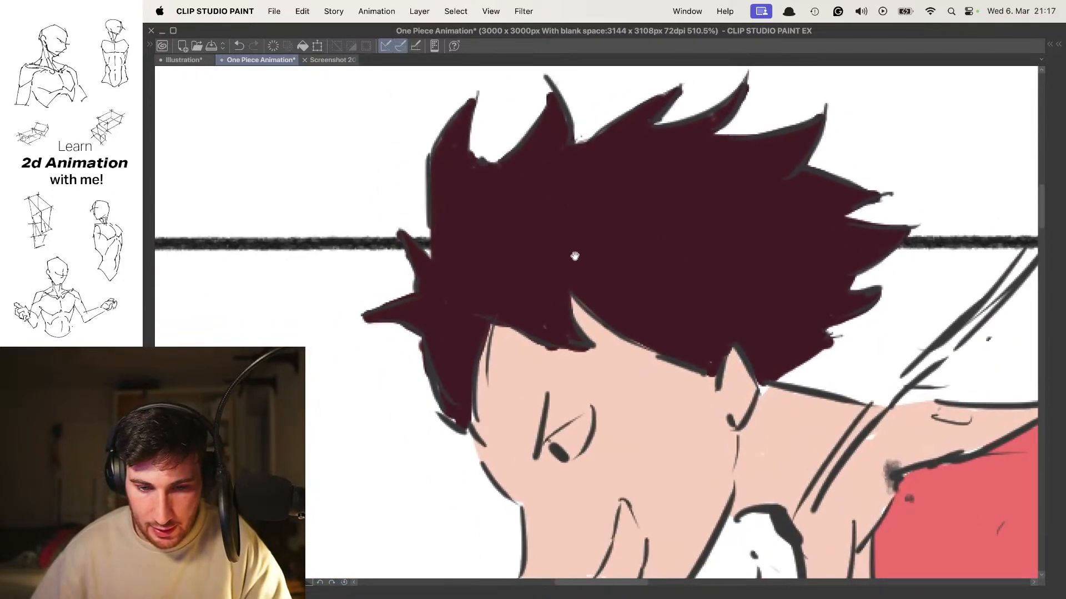
left_click_drag(664, 336, 710, 356)
scroll(567, 203, "up", 5)
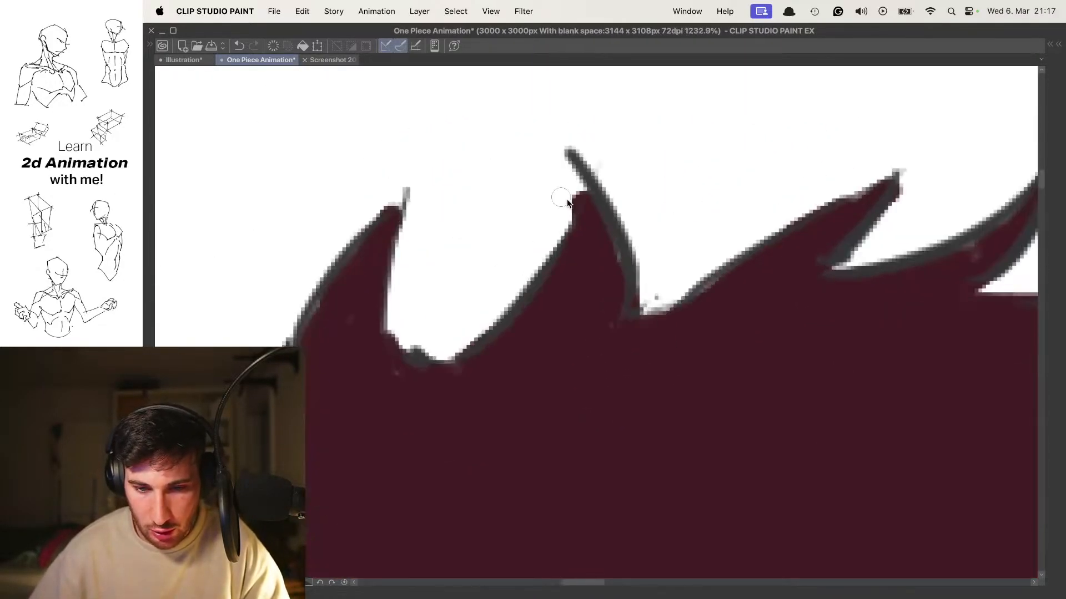
left_click_drag(567, 161, 580, 182)
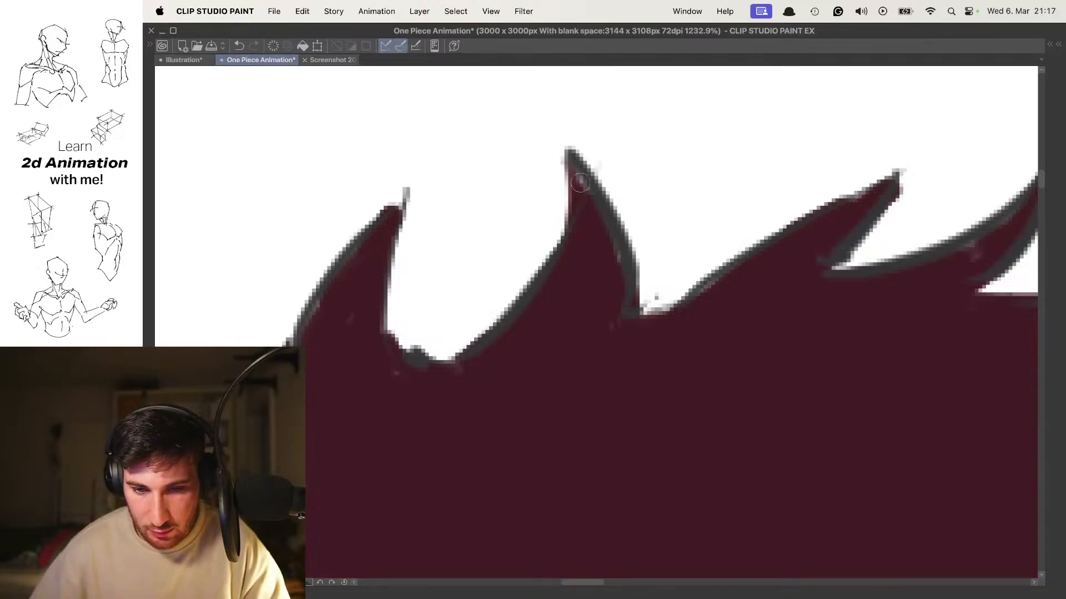
scroll(583, 266, "left", 3)
mouse_move(450, 178)
left_mouse_down()
mouse_move(428, 322)
mouse_move(469, 246)
left_mouse_up()
Cover the tip and edge of the upper small spike at the front of the fringe with dark maroon
scroll(469, 245, "down", 4)
scroll(496, 225, "up", 2)
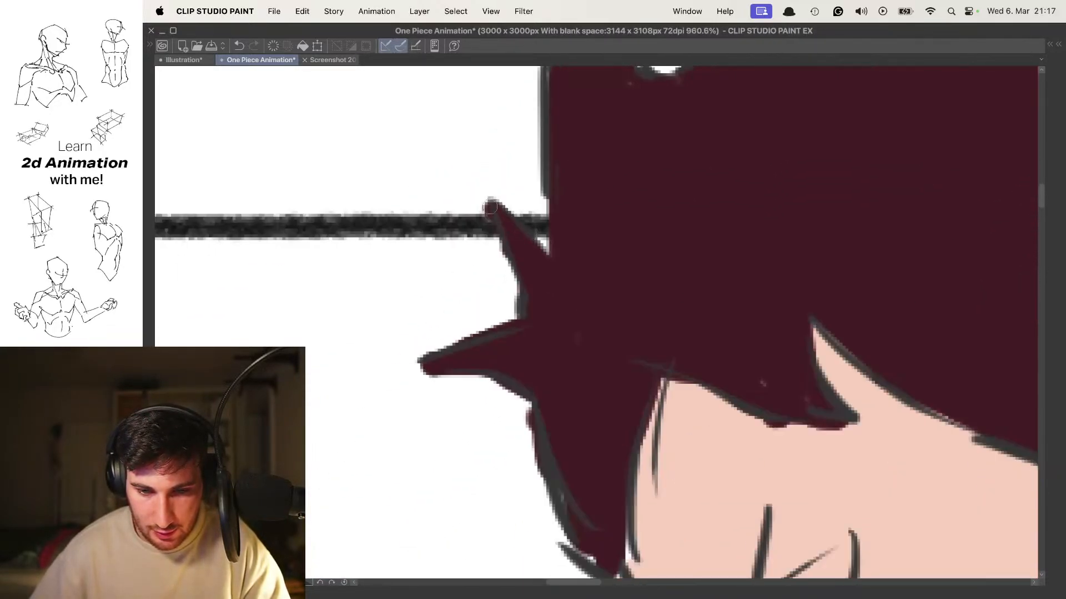
left_click_drag(485, 201, 525, 310)
scroll(582, 356, "down", 5)
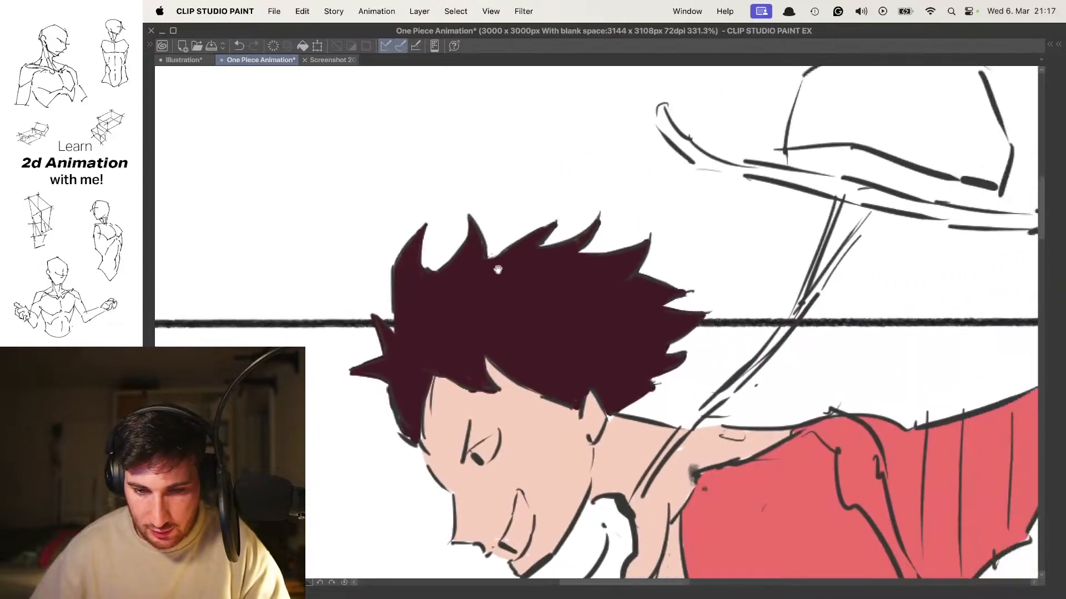
Paint dark maroon into the remaining tips and gaps of the middle spikes on top of the hair
scroll(694, 233, "up", 7)
left_click_drag(734, 193, 644, 304)
scroll(637, 275, "down", 4)
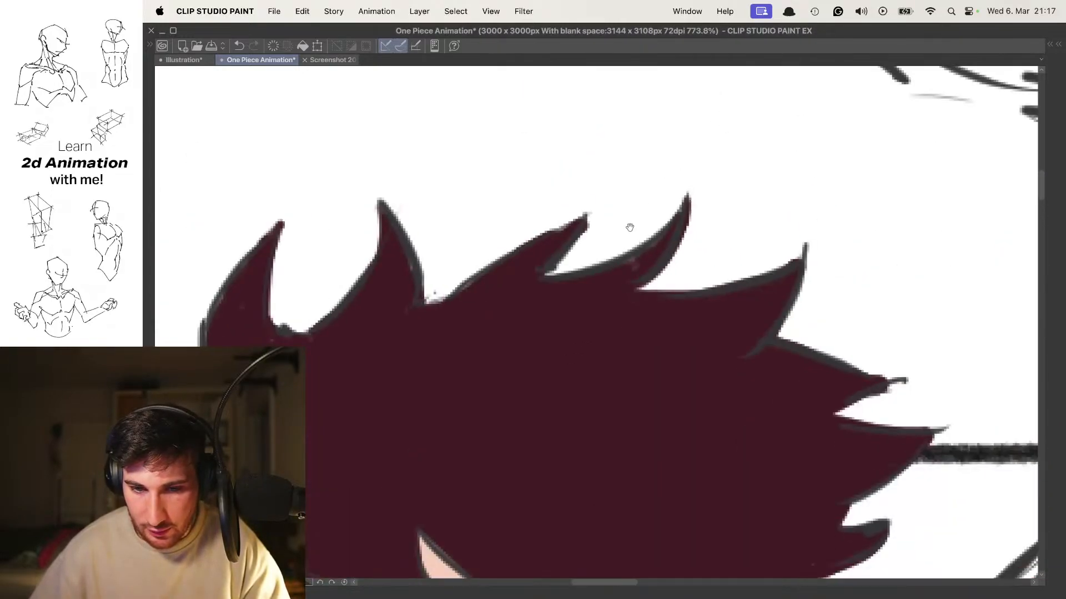
scroll(573, 249, "up", 5)
left_click_drag(627, 181, 477, 355)
scroll(555, 277, "down", 4)
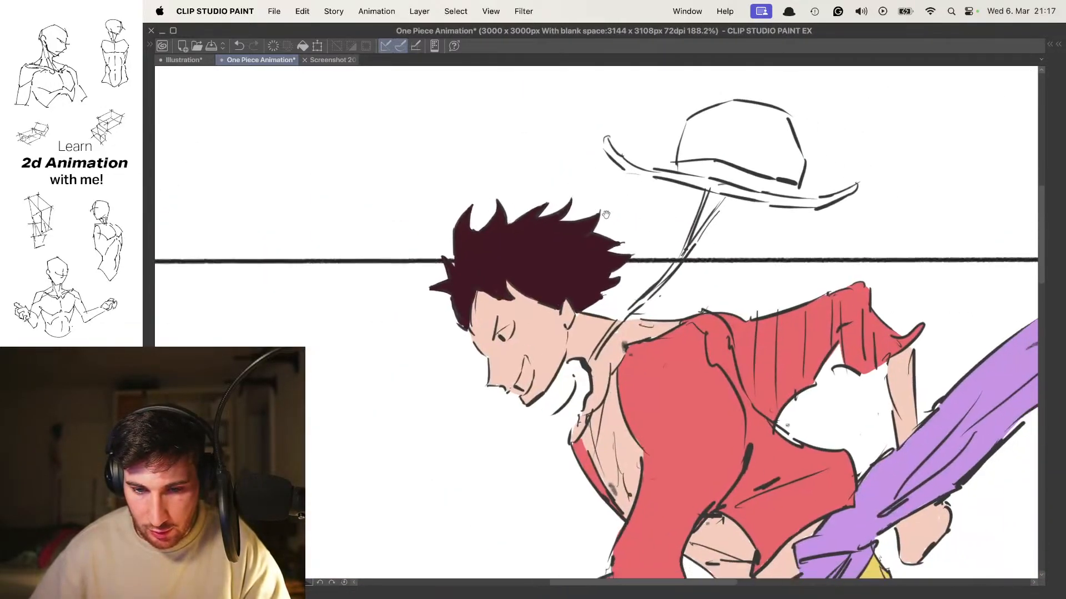
Fill the uncovered tips and edges of the spikes at the back of the head with dark maroon
scroll(643, 240, "up", 6)
left_click_drag(671, 257, 716, 256)
left_click_drag(836, 202, 599, 284)
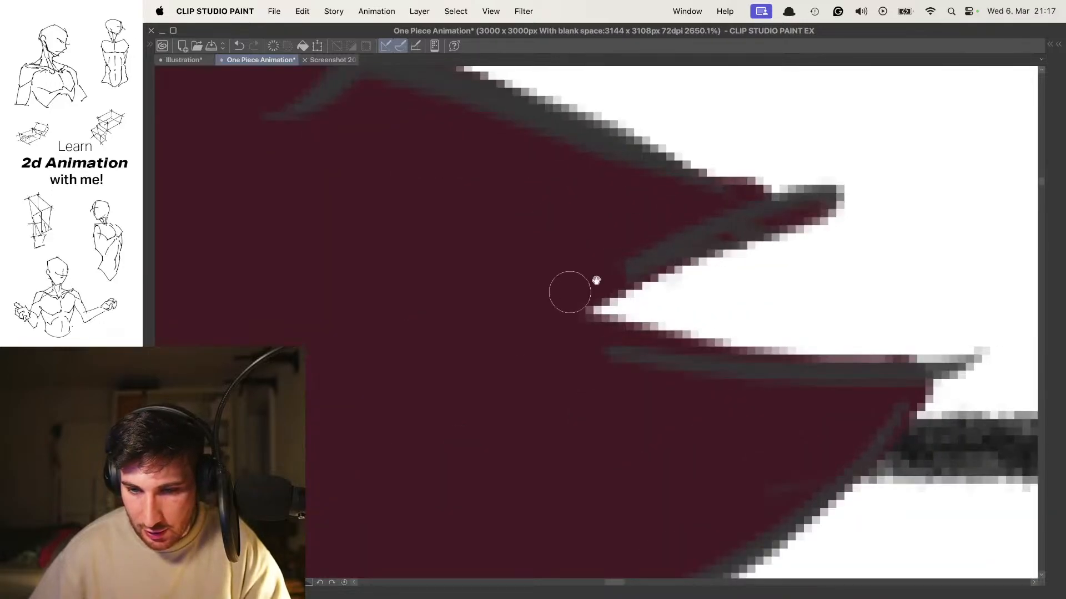
scroll(617, 199, "down", 6)
mouse_move(689, 245)
left_mouse_down()
mouse_move(738, 235)
mouse_move(707, 260)
left_mouse_up()
scroll(707, 261, "down", 4)
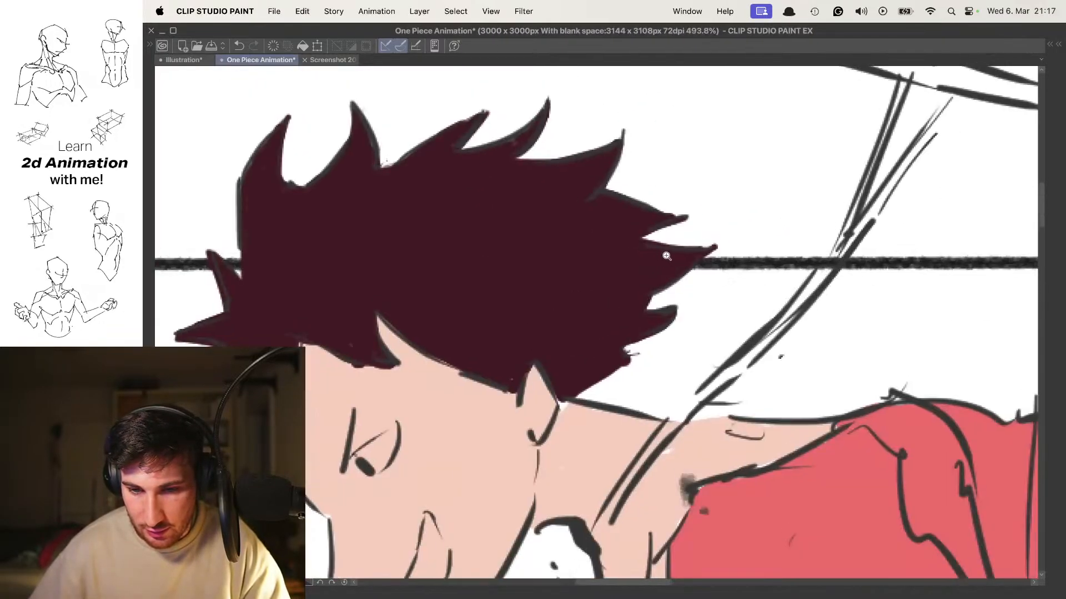
scroll(587, 391, "up", 3)
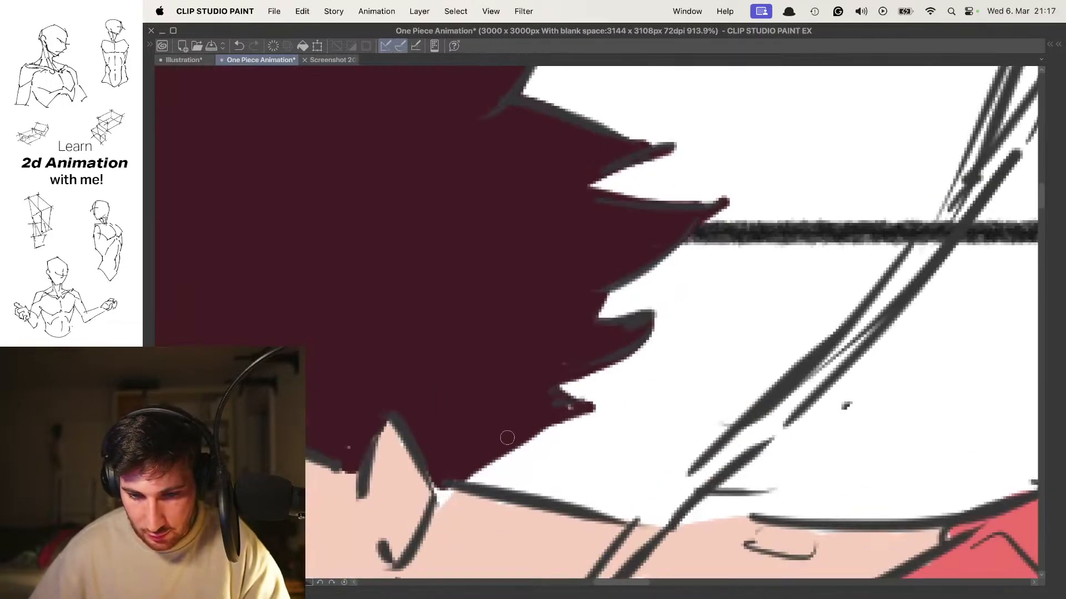
scroll(634, 327, "down", 4)
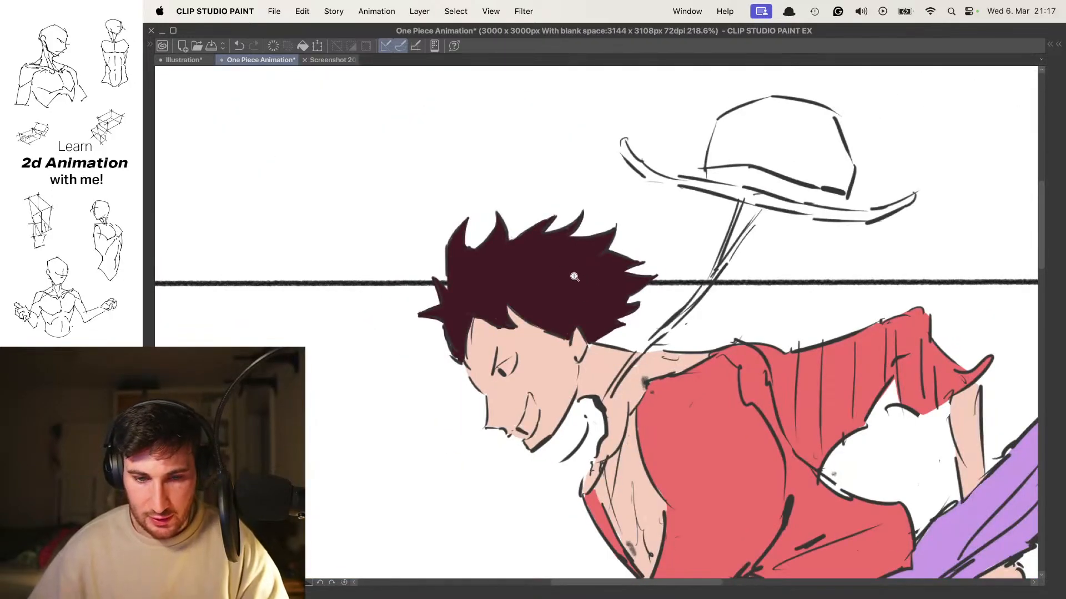
Fill the thin strip between the front hair strand and the forehead with dark maroon
scroll(541, 256, "down", 2)
left_click_drag(533, 289, 523, 212)
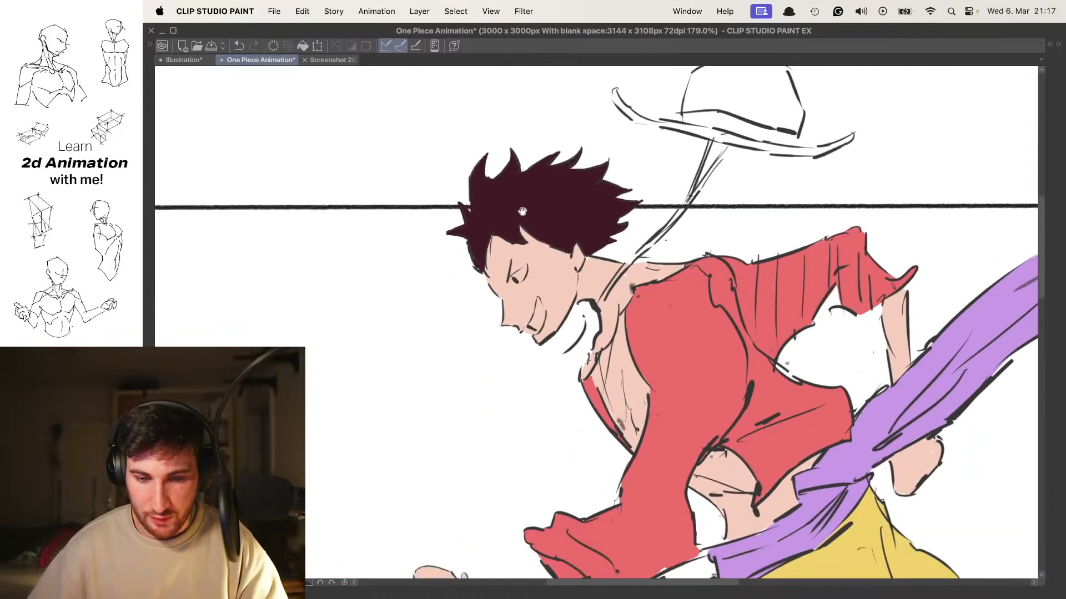
scroll(526, 246, "up", 6)
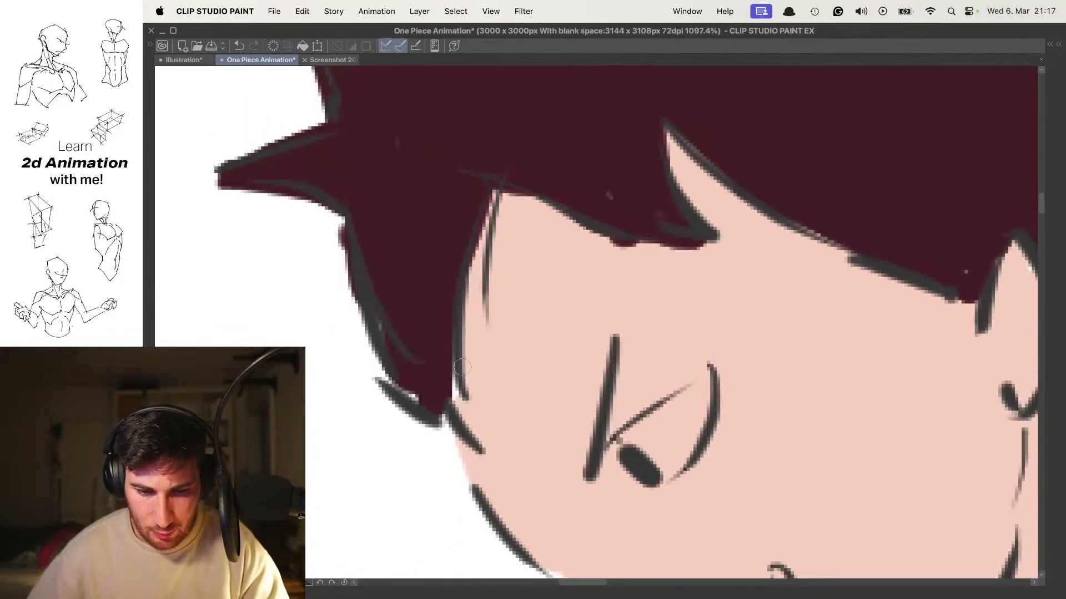
mouse_move(467, 388)
left_mouse_down()
mouse_move(539, 166)
mouse_move(461, 343)
left_mouse_up()
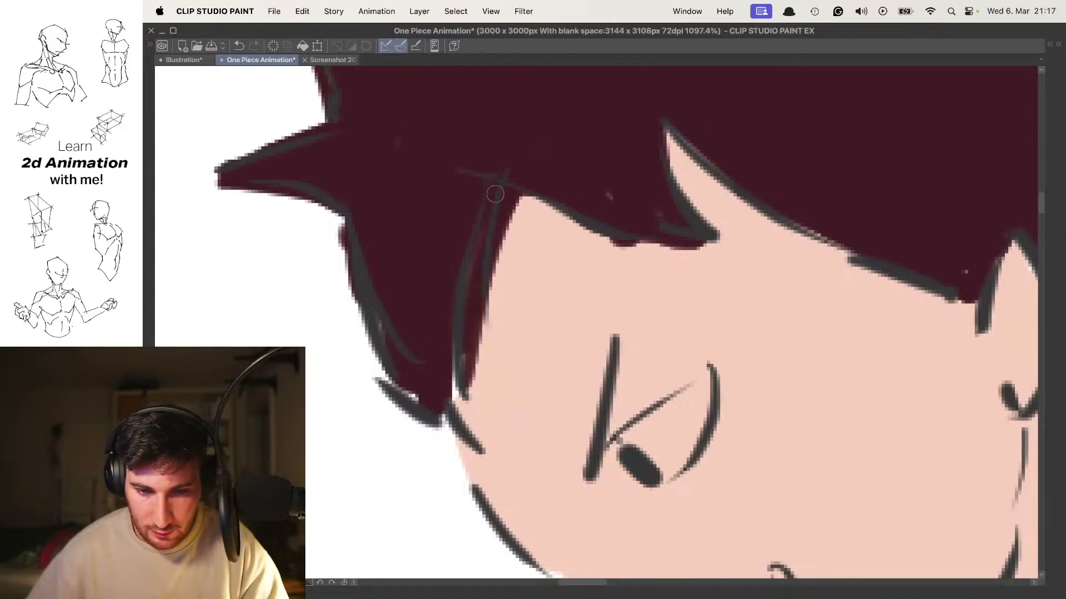
scroll(495, 194, "down", 8)
Sample the cream of the finished straw hat in another frame and cover this frame's hat crown and brim with it
scroll(588, 240, "up", 1)
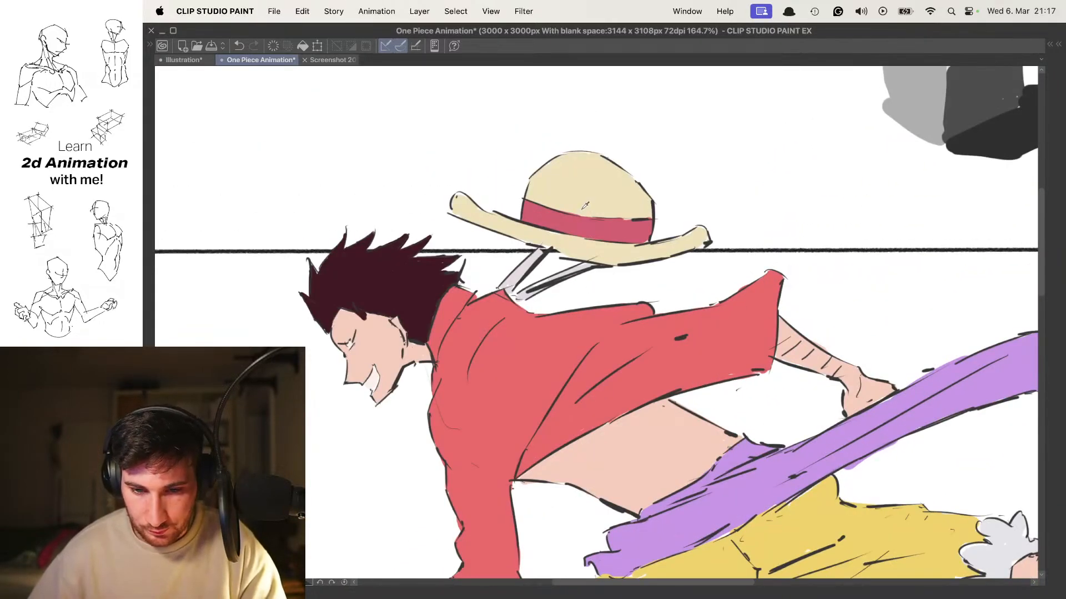
key("Right")
scroll(588, 222, "up", 4)
mouse_move(583, 208)
left_mouse_down()
mouse_move(580, 235)
mouse_move(568, 227)
mouse_move(582, 196)
mouse_move(543, 222)
mouse_move(575, 213)
left_mouse_up()
scroll(543, 223, "up", 2)
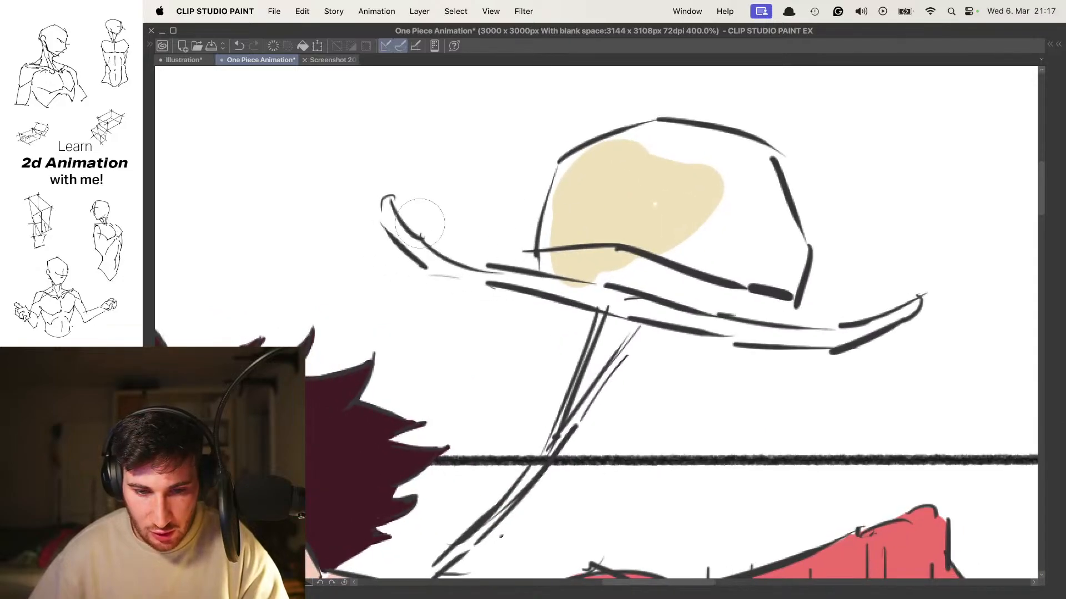
mouse_move(420, 223)
left_mouse_down()
mouse_move(401, 242)
mouse_move(475, 280)
mouse_move(770, 329)
mouse_move(894, 312)
mouse_move(809, 304)
mouse_move(811, 241)
mouse_move(785, 188)
mouse_move(724, 132)
mouse_move(599, 143)
mouse_move(559, 261)
mouse_move(651, 258)
mouse_move(638, 270)
mouse_move(737, 221)
mouse_move(648, 190)
mouse_move(747, 224)
mouse_move(748, 201)
mouse_move(722, 205)
mouse_move(752, 262)
mouse_move(783, 266)
left_mouse_up()
Erase the cream that spills outside the outline along the front and top of the hat crown
scroll(661, 225, "left", 3)
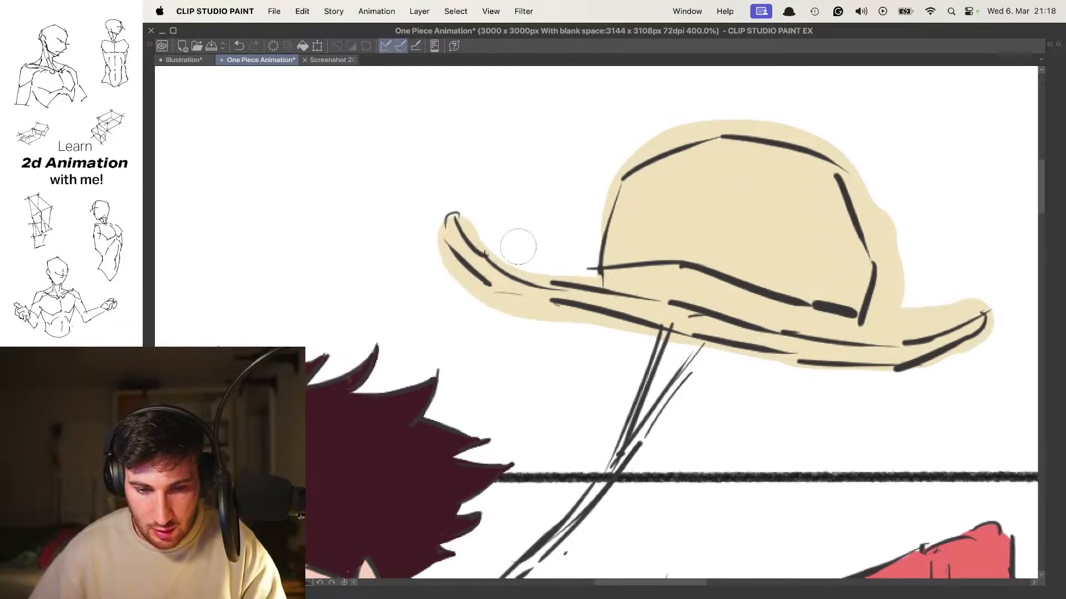
scroll(556, 233, "right", 3)
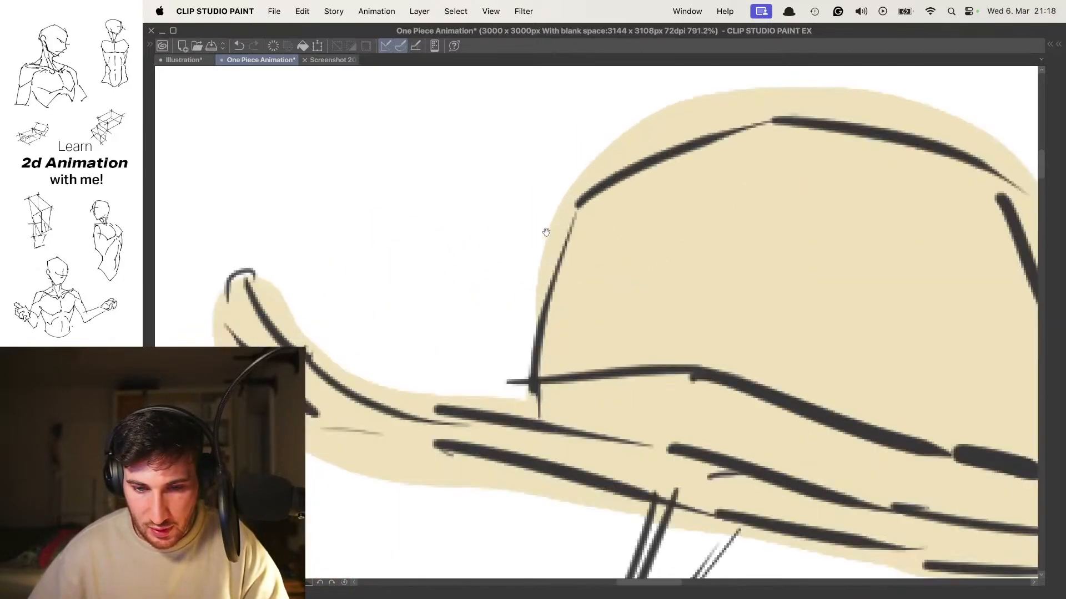
scroll(563, 225, "up", 5)
scroll(538, 238, "up", 3)
left_click_drag(533, 235, 665, 188)
left_click_drag(577, 206, 666, 176)
mouse_move(672, 175)
left_mouse_down()
mouse_move(572, 174)
mouse_move(721, 183)
mouse_move(799, 208)
left_mouse_up()
scroll(799, 208, "right", 3)
mouse_move(660, 150)
left_mouse_down()
mouse_move(734, 189)
mouse_move(746, 222)
left_mouse_up()
Erase the cream spilling past the back of the hat crown and above the rear brim
scroll(661, 147, "down", 3)
scroll(661, 148, "right", 3)
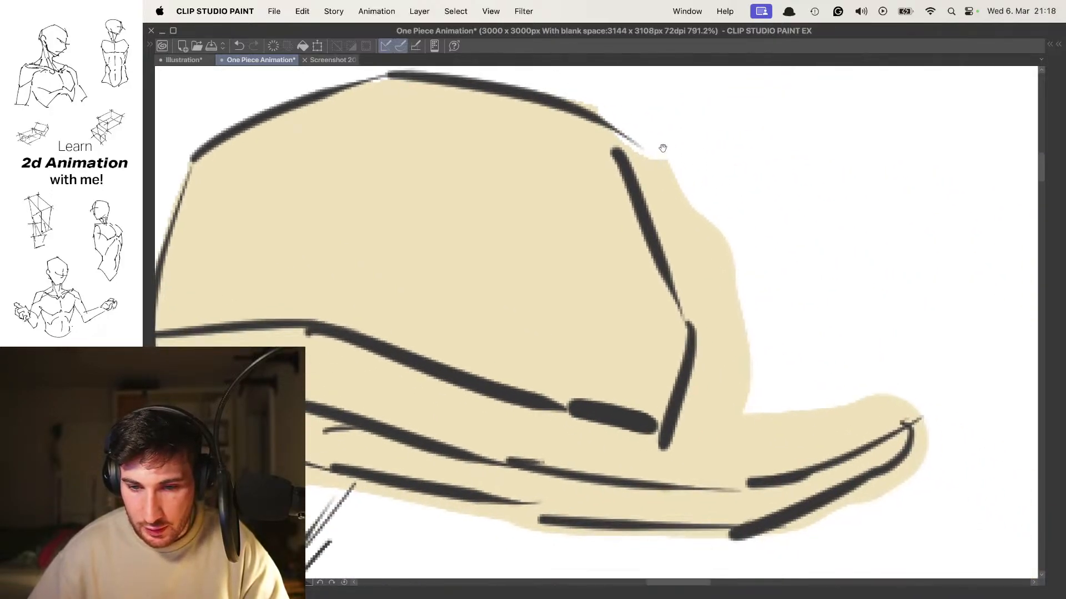
mouse_move(561, 94)
left_mouse_down()
mouse_move(654, 168)
mouse_move(629, 148)
mouse_move(680, 267)
mouse_move(662, 224)
mouse_move(694, 237)
mouse_move(744, 302)
left_mouse_up()
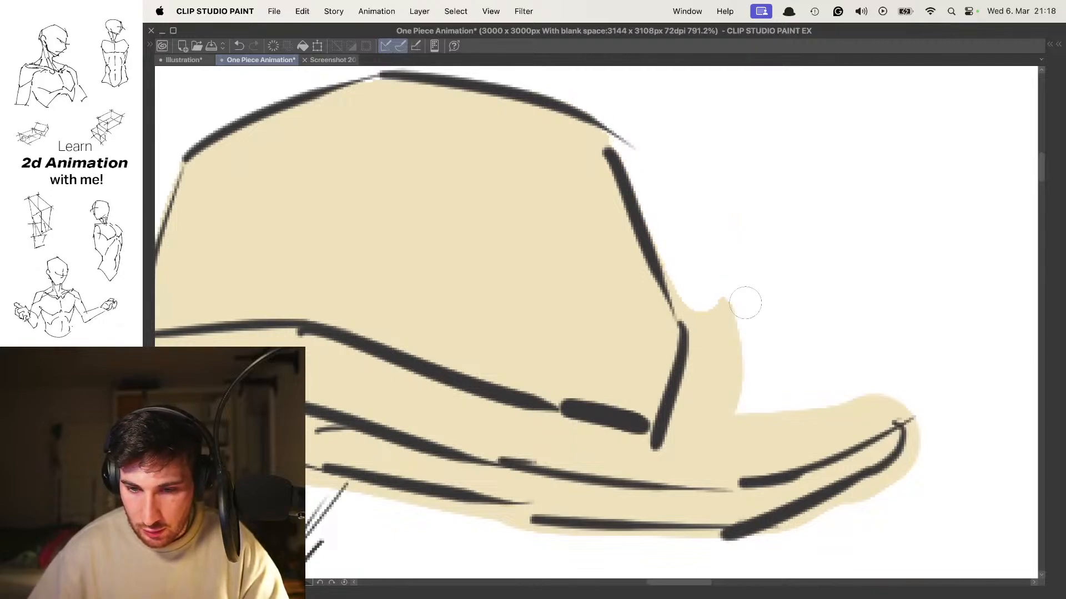
scroll(744, 302, "down", 3)
mouse_move(674, 210)
left_mouse_down()
mouse_move(679, 237)
mouse_move(647, 377)
mouse_move(739, 364)
mouse_move(669, 382)
mouse_move(694, 382)
mouse_move(858, 316)
mouse_move(794, 352)
mouse_move(890, 319)
mouse_move(731, 350)
mouse_move(698, 213)
mouse_move(674, 295)
left_mouse_up()
scroll(750, 332, "down", 3)
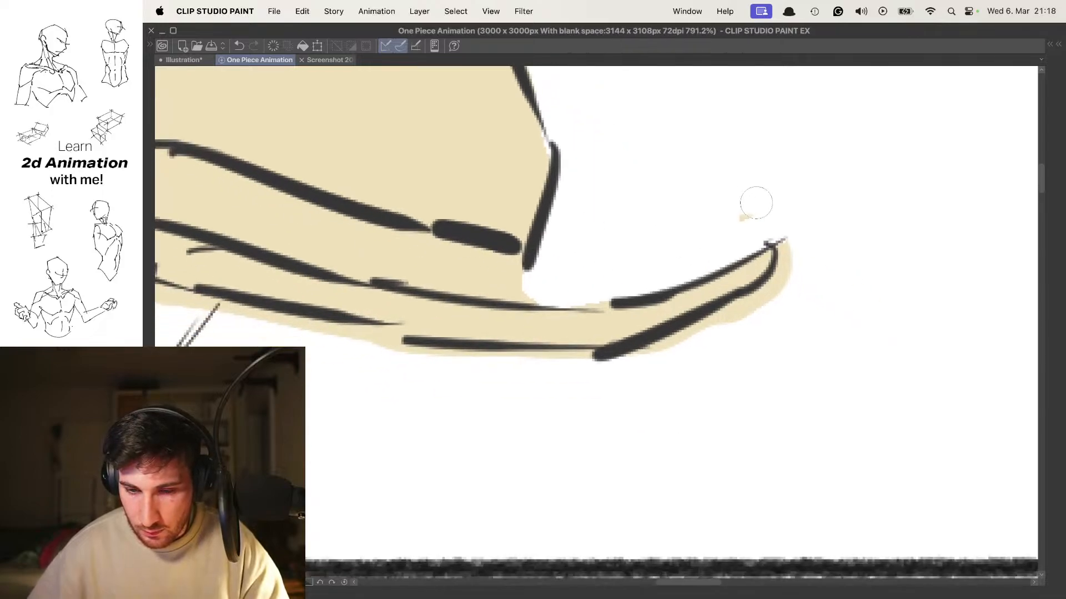
Erase the cream below the brim outline, from the rear tip past the strings to the front
left_click_drag(792, 286, 749, 311)
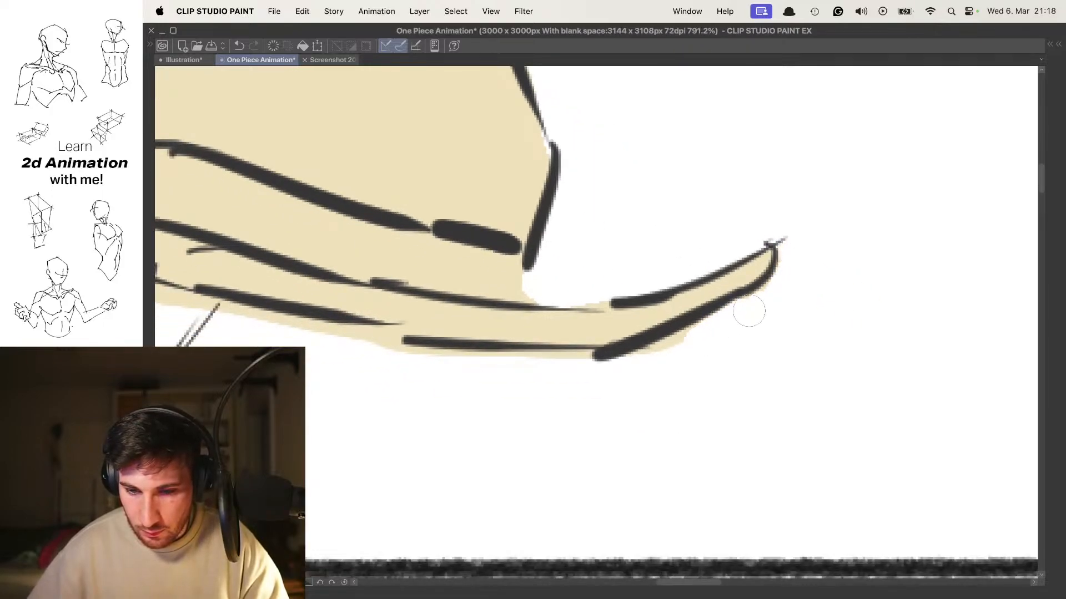
scroll(616, 378, "left", 5)
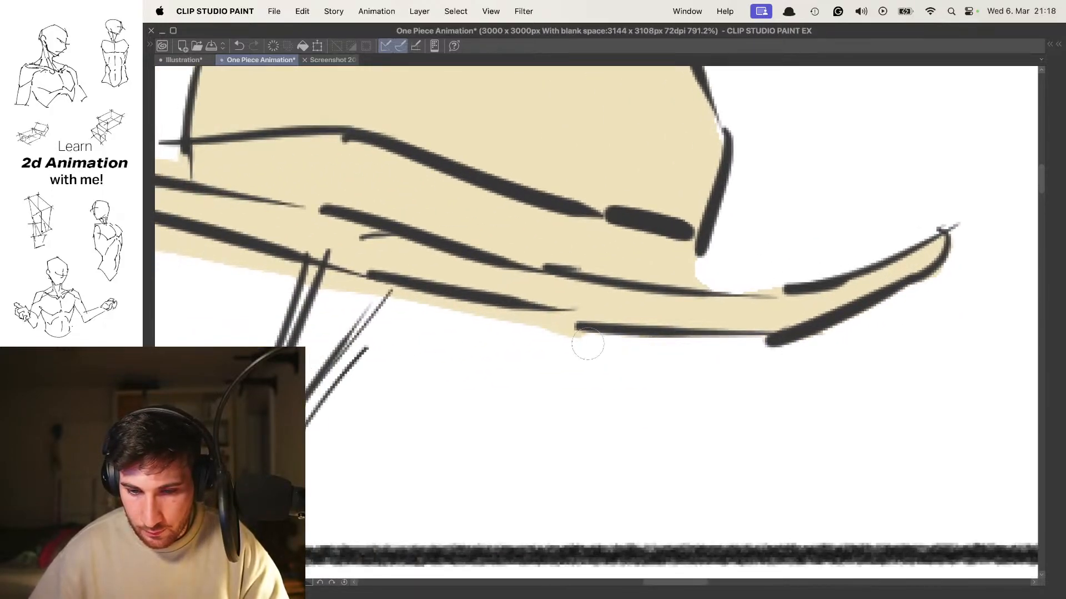
scroll(405, 310, "left", 5)
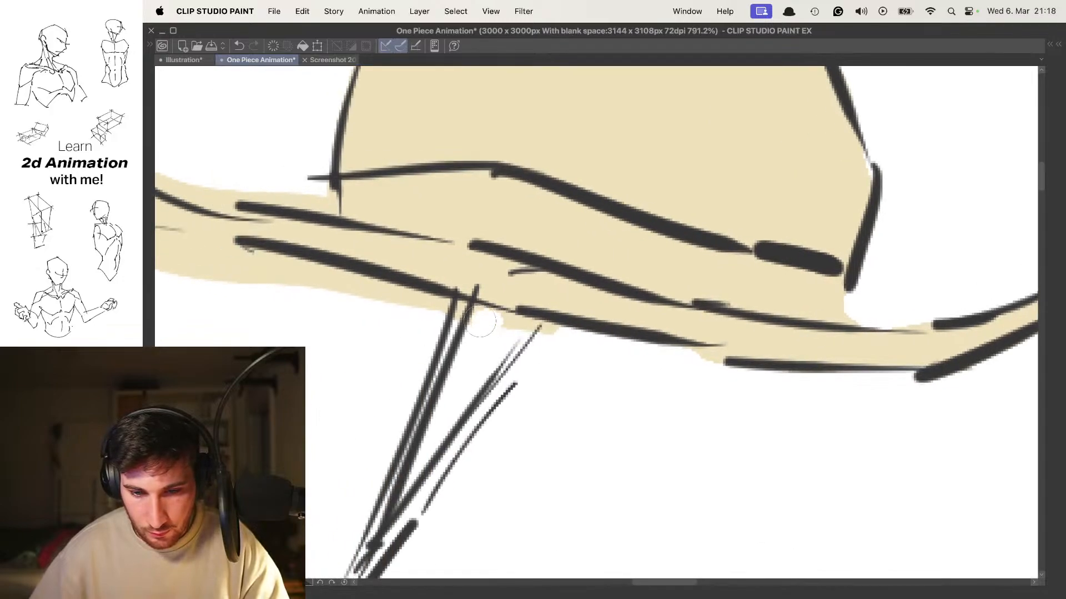
mouse_move(480, 322)
left_mouse_down()
mouse_move(693, 367)
mouse_move(552, 336)
left_mouse_up()
left_click_drag(526, 287, 686, 327)
mouse_move(630, 355)
left_mouse_down()
mouse_move(447, 314)
mouse_move(586, 347)
mouse_move(459, 317)
left_mouse_up()
left_click_drag(401, 300, 507, 335)
Clean the excess cream from both sides of the upturned front brim up to the crown
left_click_drag(372, 260, 445, 307)
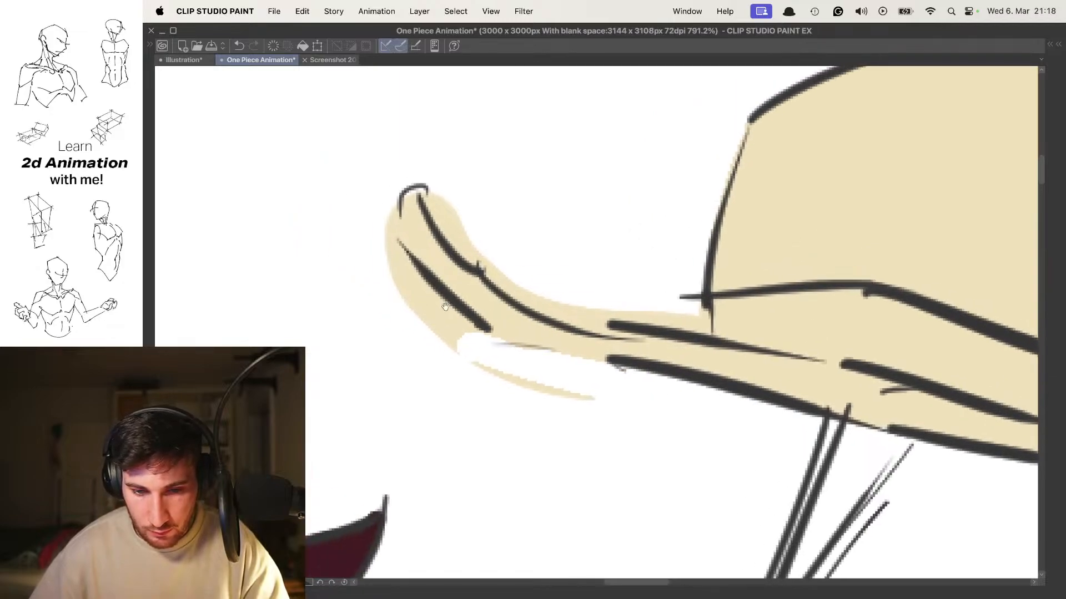
mouse_move(403, 271)
left_mouse_down()
mouse_move(457, 330)
mouse_move(394, 249)
mouse_move(444, 331)
mouse_move(606, 395)
left_mouse_up()
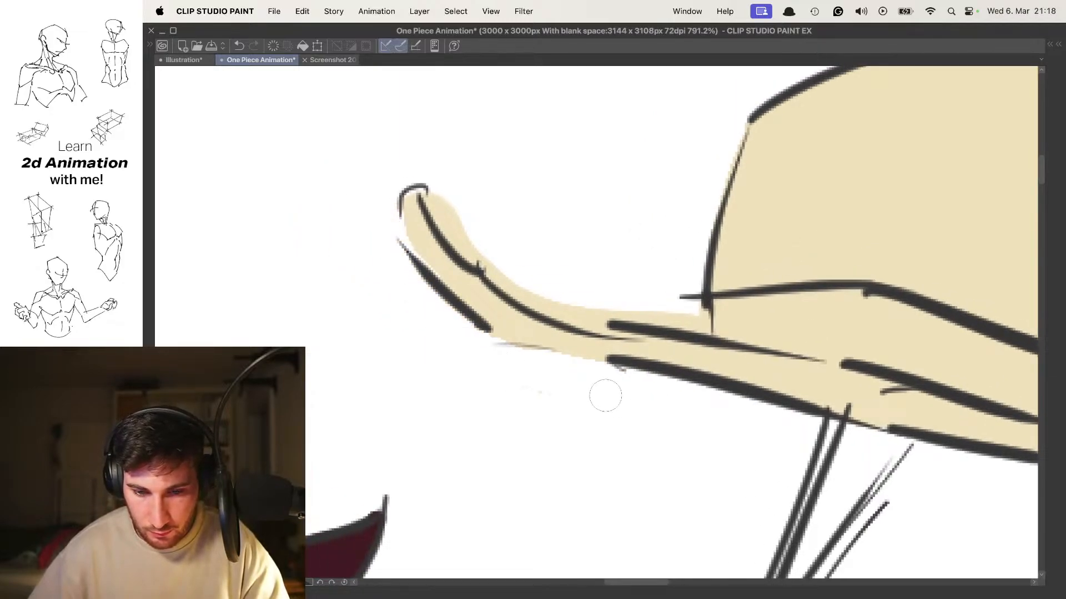
mouse_move(442, 193)
left_mouse_down()
mouse_move(519, 256)
mouse_move(451, 224)
mouse_move(467, 244)
mouse_move(582, 312)
mouse_move(693, 315)
left_mouse_up()
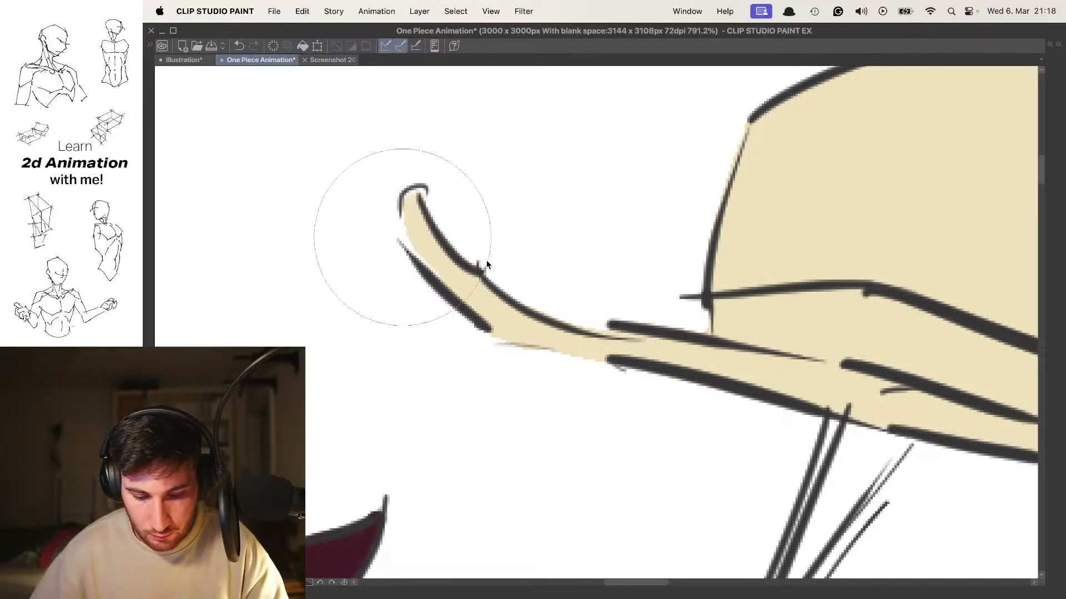
scroll(481, 280, "down", 5)
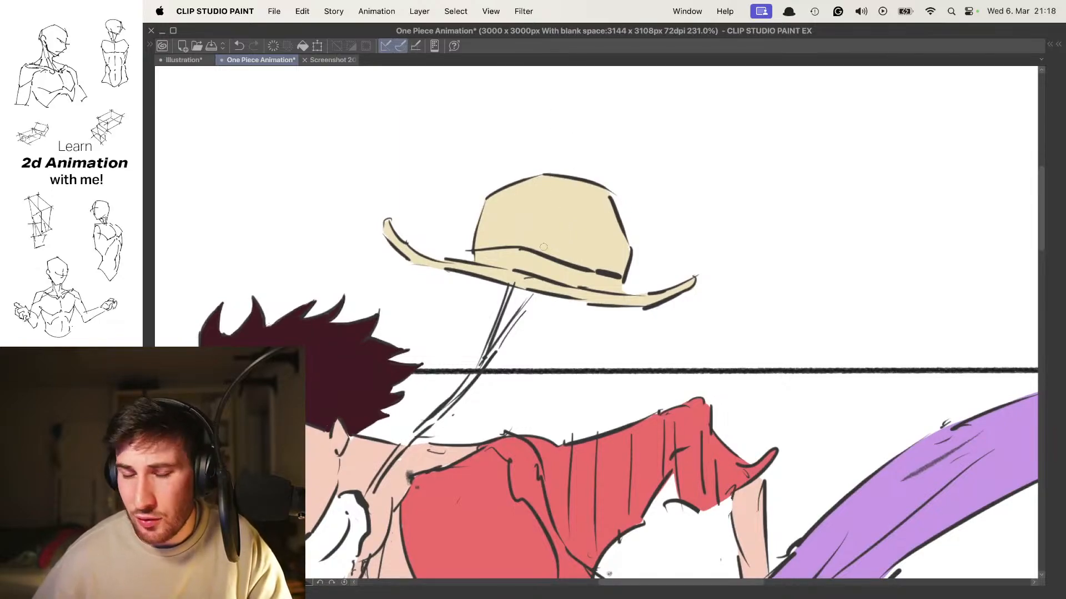
Sample the hat band's pinkish red from the finished frame and fill this frame's hat band with it
scroll(509, 336, "down", 5)
scroll(497, 260, "up", 2)
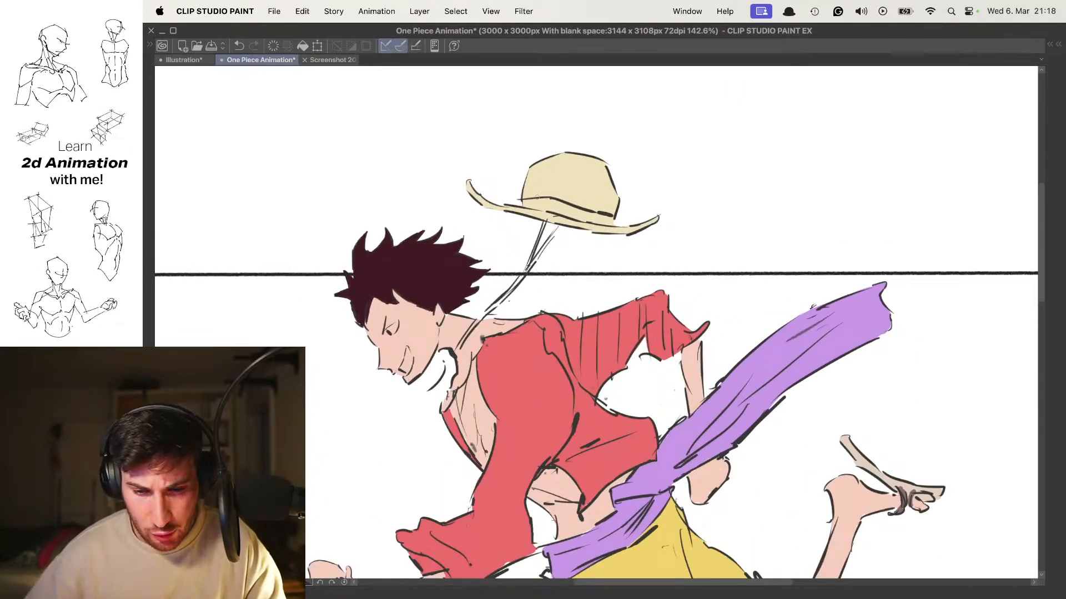
left_click_drag(524, 328, 534, 359)
key("Right")
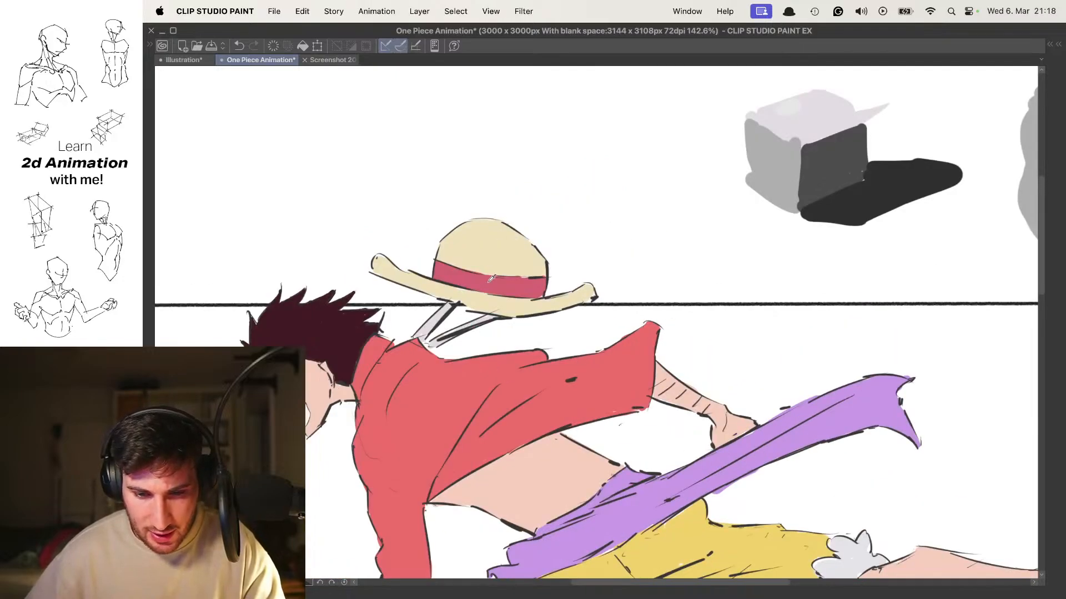
key("Right")
scroll(558, 233, "up", 5)
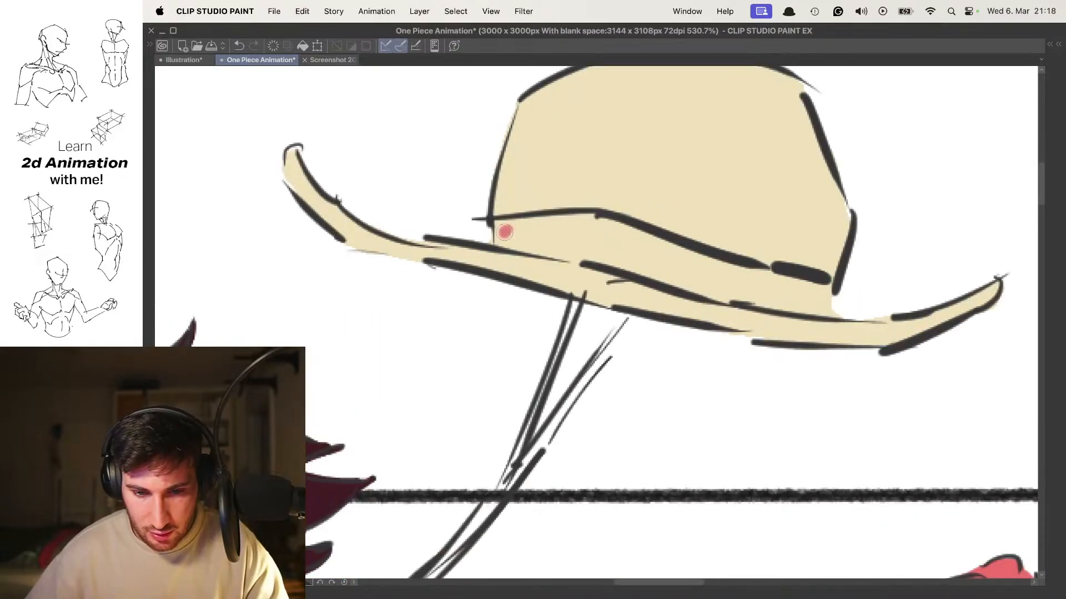
mouse_move(515, 239)
left_mouse_down()
mouse_move(515, 230)
mouse_move(583, 236)
mouse_move(616, 258)
mouse_move(627, 233)
mouse_move(628, 245)
left_mouse_up()
mouse_move(628, 245)
left_mouse_down()
mouse_move(567, 262)
mouse_move(530, 247)
mouse_move(540, 244)
mouse_move(531, 236)
mouse_move(628, 275)
mouse_move(578, 268)
mouse_move(564, 280)
mouse_move(685, 311)
left_mouse_up()
mouse_move(605, 288)
left_mouse_down()
mouse_move(666, 286)
mouse_move(573, 267)
mouse_move(602, 272)
mouse_move(568, 286)
mouse_move(579, 304)
mouse_move(634, 263)
left_mouse_up()
left_click(631, 282)
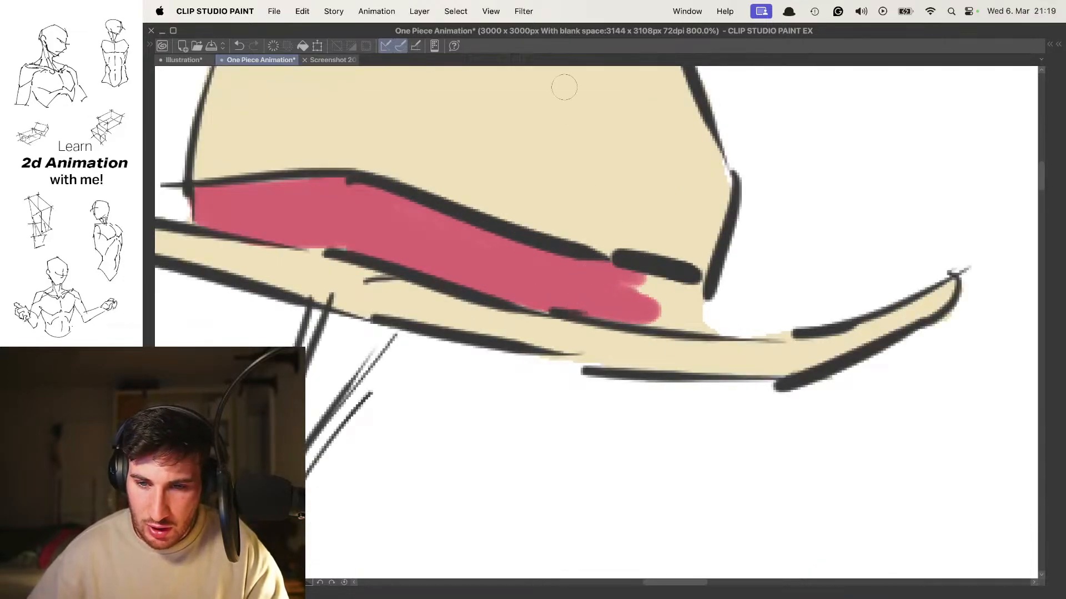
mouse_move(651, 307)
left_mouse_down()
mouse_move(672, 290)
mouse_move(672, 320)
mouse_move(661, 178)
left_mouse_up()
View the whole figure and flip through the neighbouring frames to check the colouring
scroll(664, 285, "down", 8)
scroll(640, 194, "down", 3)
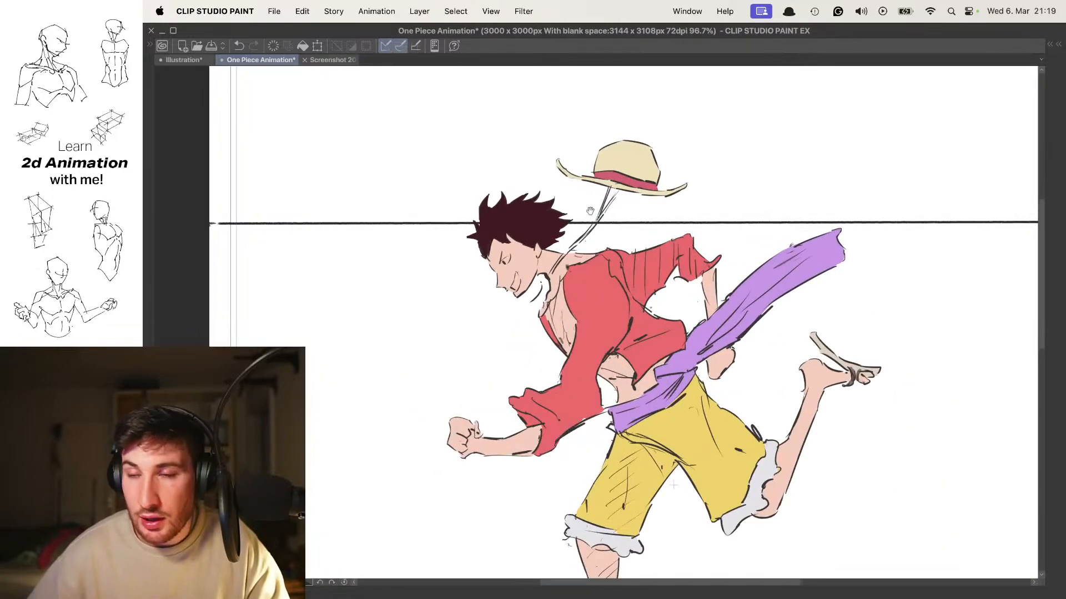
left_click_drag(627, 355, 605, 282)
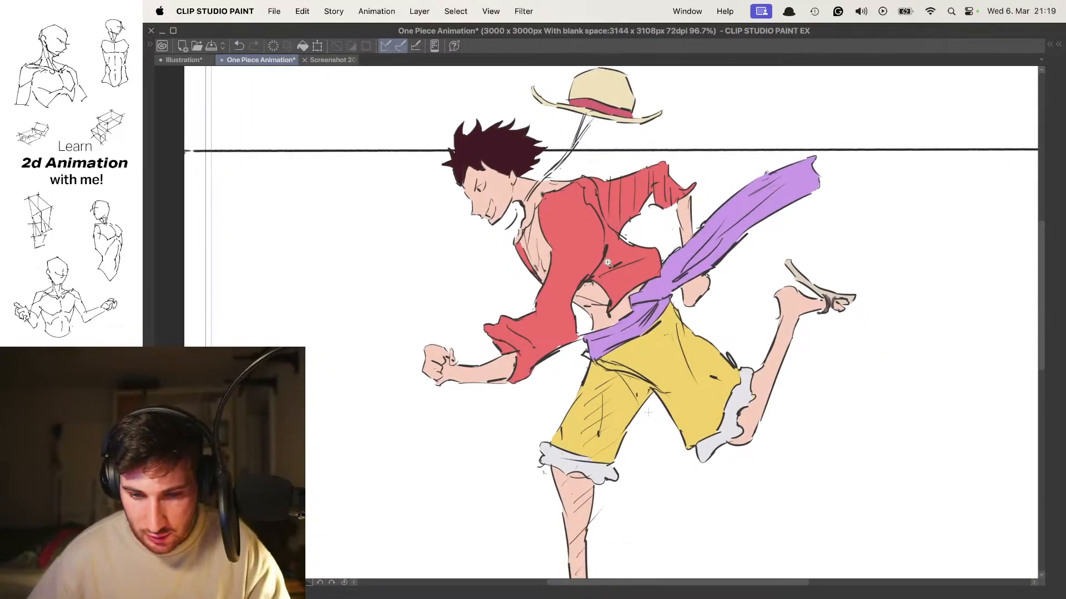
scroll(613, 281, "down", 3)
key("Right")
key("Left")
key("space")
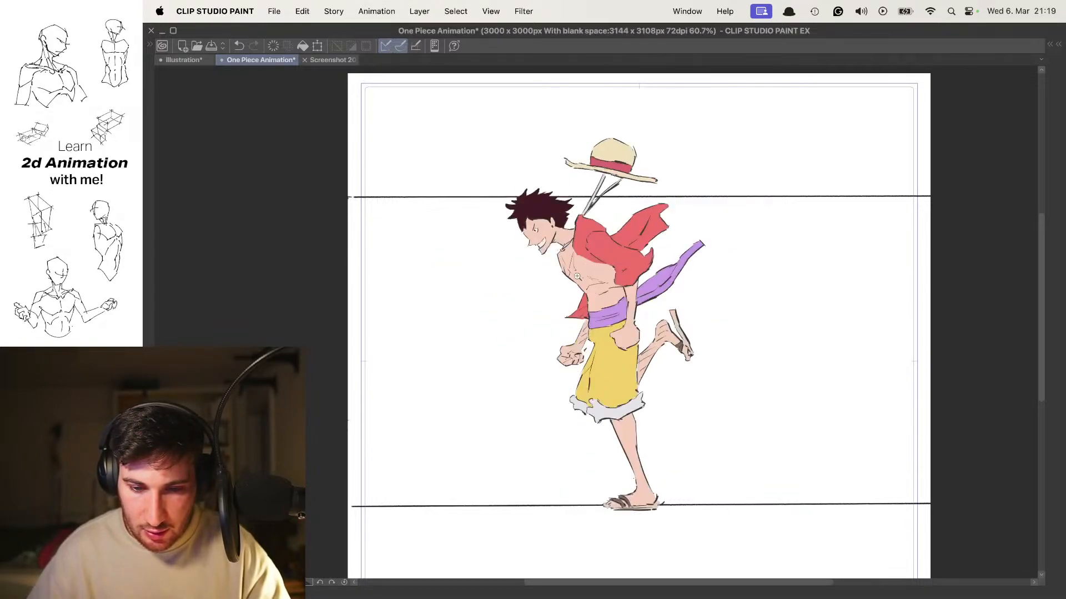
Paint darker pink shading between the chest crease lines at the front of the torso
scroll(578, 271, "up", 8)
left_click_drag(493, 255, 504, 286)
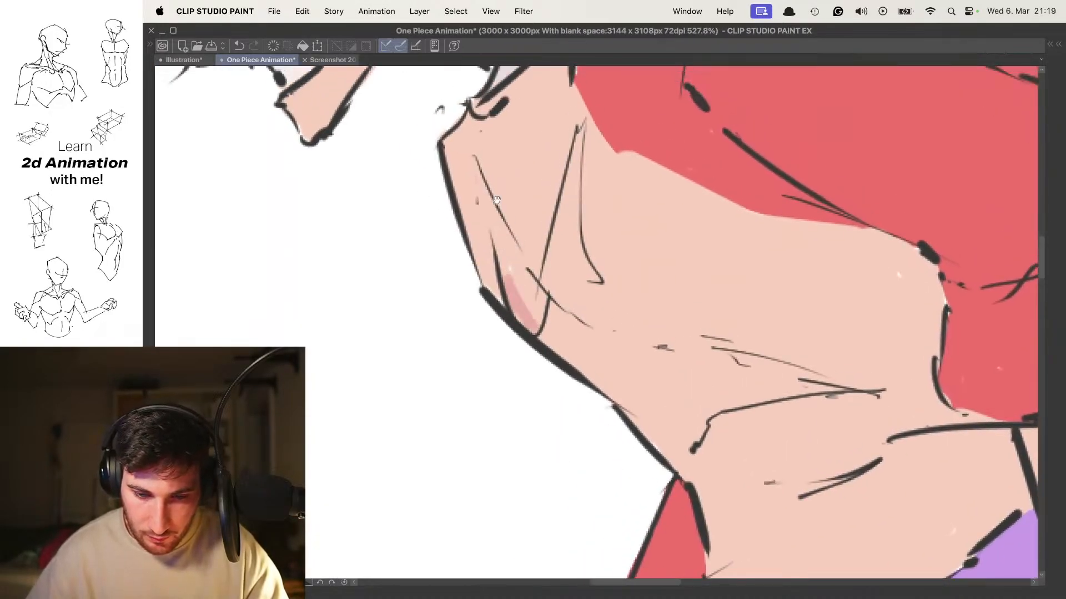
left_click_drag(479, 177, 505, 259)
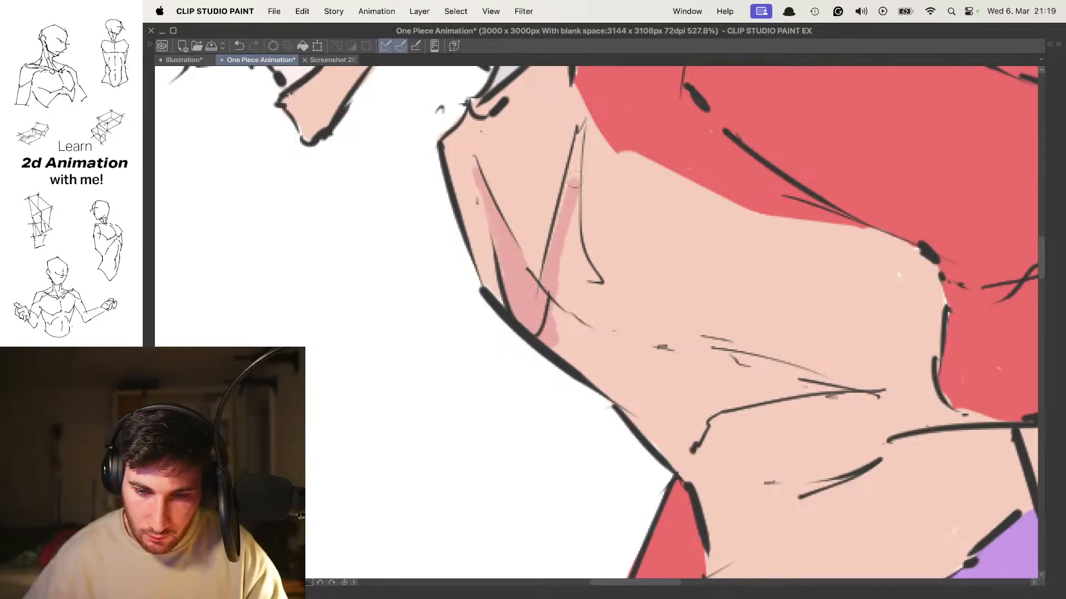
mouse_move(565, 207)
left_mouse_down()
mouse_move(577, 286)
mouse_move(588, 286)
left_mouse_up()
left_click_drag(577, 278, 552, 201)
left_click_drag(555, 205, 543, 286)
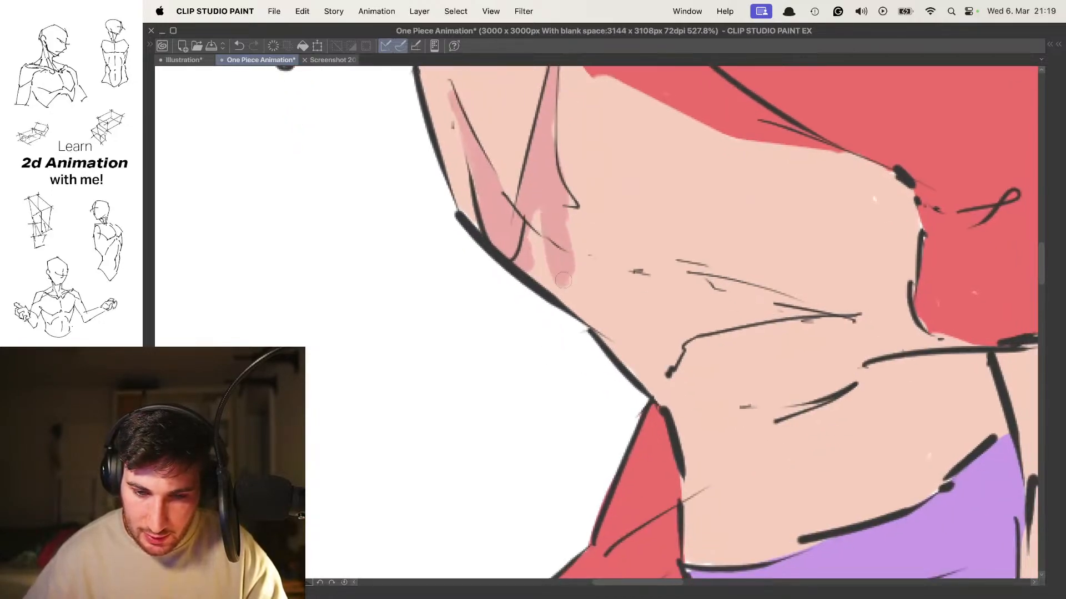
Extend the pink shading along the underside of the chest to the top of the shirt's front tail
mouse_move(527, 222)
left_mouse_down()
mouse_move(533, 269)
mouse_move(607, 303)
mouse_move(568, 240)
mouse_move(593, 258)
mouse_move(594, 239)
mouse_move(646, 284)
mouse_move(606, 267)
mouse_move(588, 288)
left_mouse_up()
left_click_drag(619, 333, 585, 276)
mouse_move(572, 261)
left_mouse_down()
mouse_move(592, 294)
mouse_move(615, 263)
left_mouse_up()
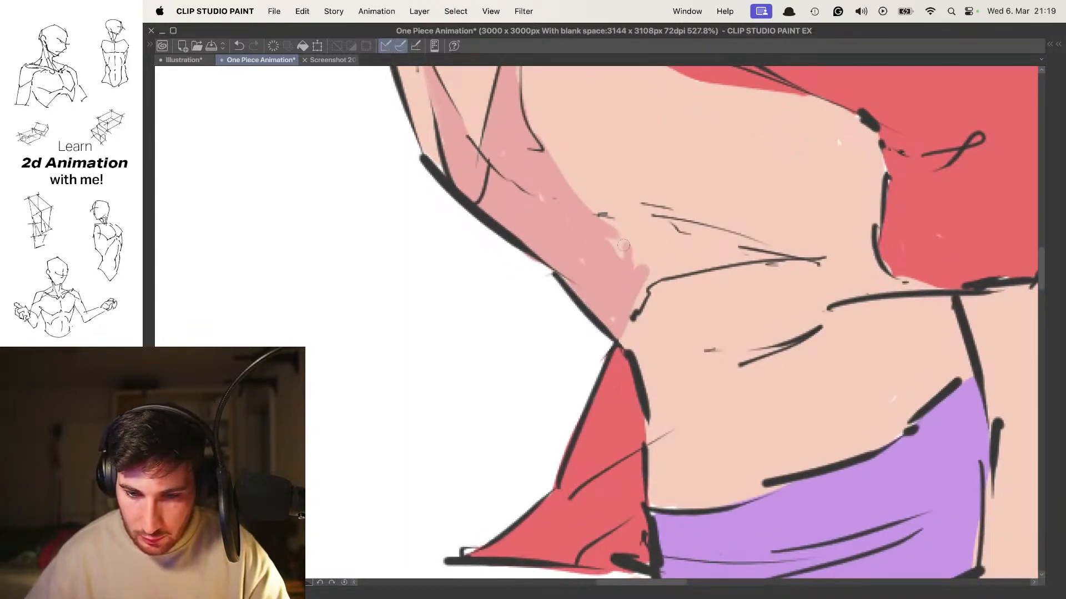
mouse_move(544, 193)
left_mouse_down()
mouse_move(627, 222)
mouse_move(633, 263)
left_mouse_up()
mouse_move(618, 316)
left_mouse_down()
mouse_move(644, 262)
mouse_move(724, 257)
mouse_move(614, 217)
left_mouse_up()
scroll(716, 244, "down", 5)
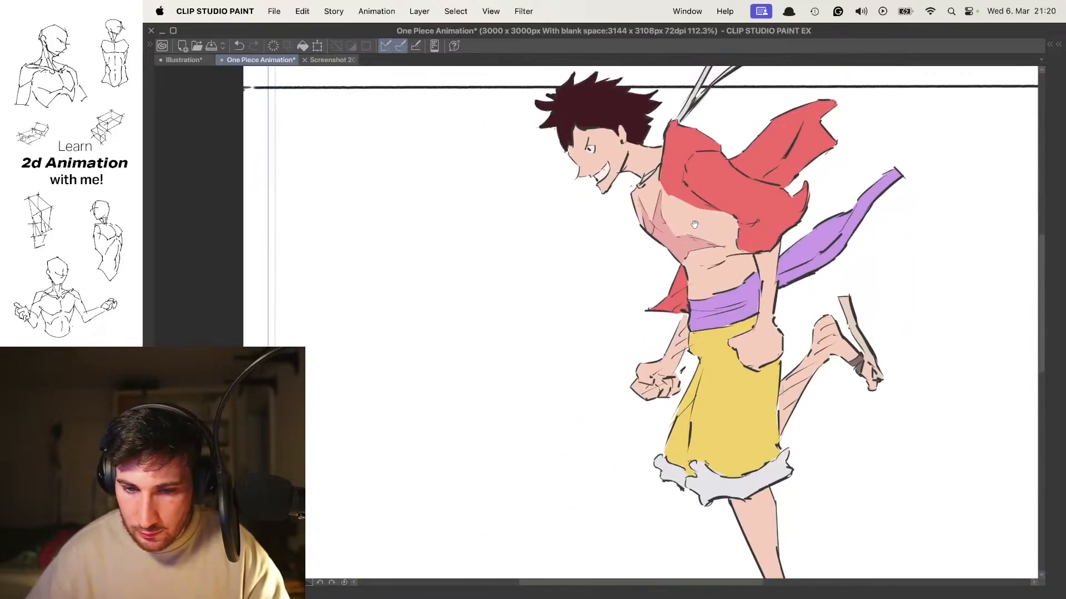
On the frame with the arm swung forward, shade the lower corner of the bare chest in the shirt opening darker pink
key("Right")
key("Right")
key("Right")
key("Right")
key("Right")
key("Right")
key("Right")
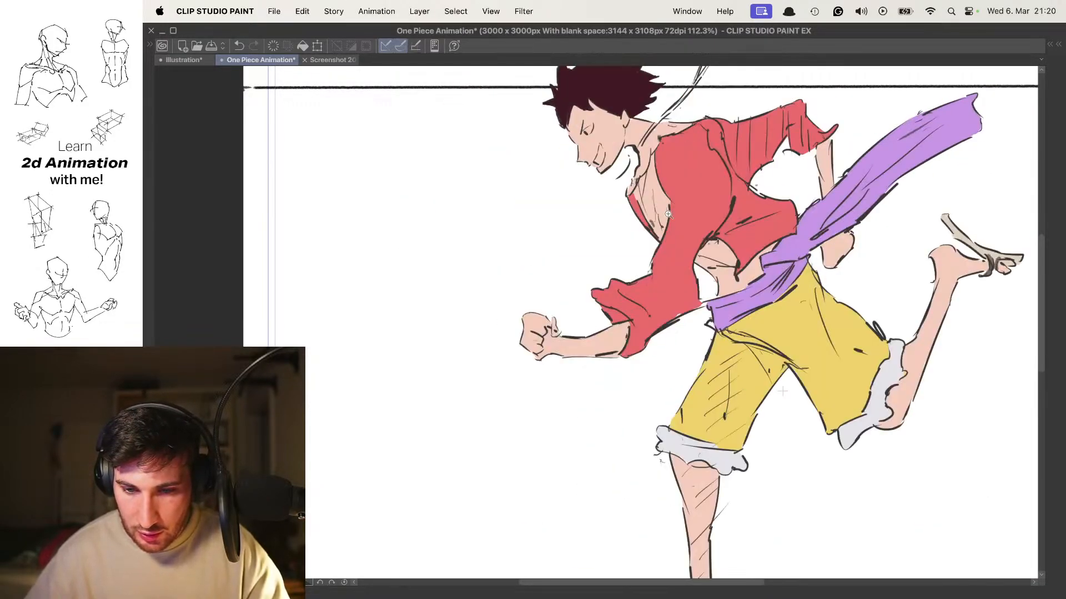
scroll(667, 214, "up", 5)
scroll(629, 221, "up", 2)
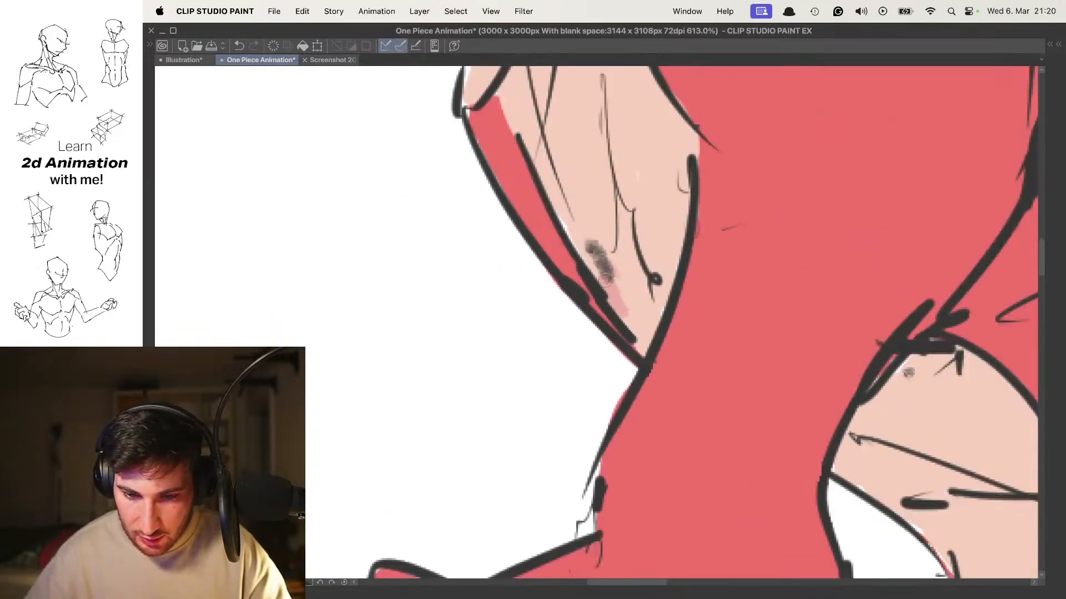
mouse_move(571, 225)
left_mouse_down()
mouse_move(622, 261)
mouse_move(634, 303)
left_mouse_up()
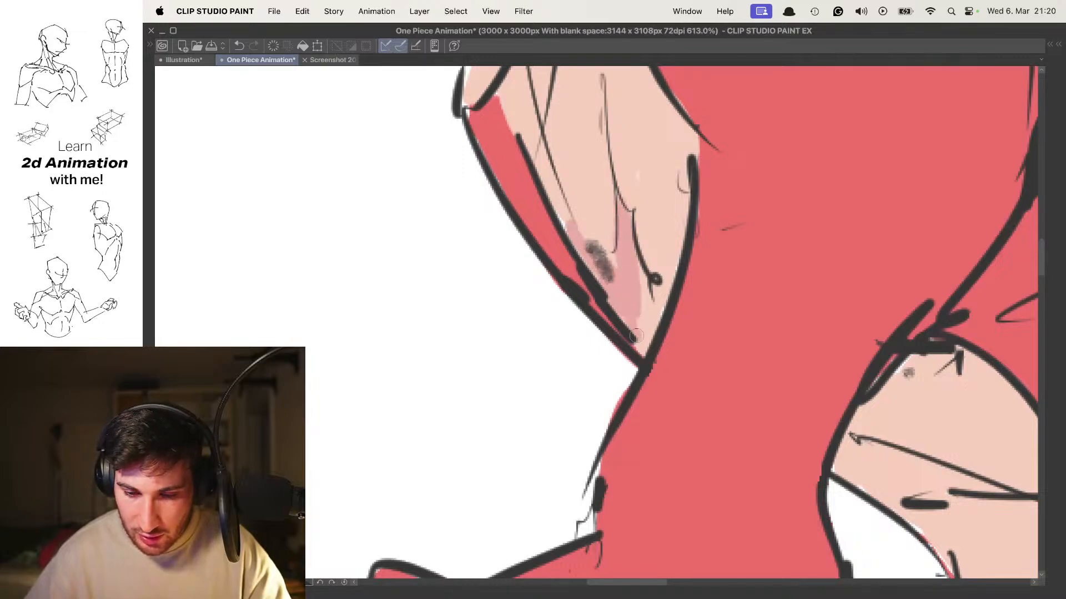
mouse_move(731, 310)
left_mouse_down()
mouse_move(555, 222)
mouse_move(502, 95)
left_mouse_up()
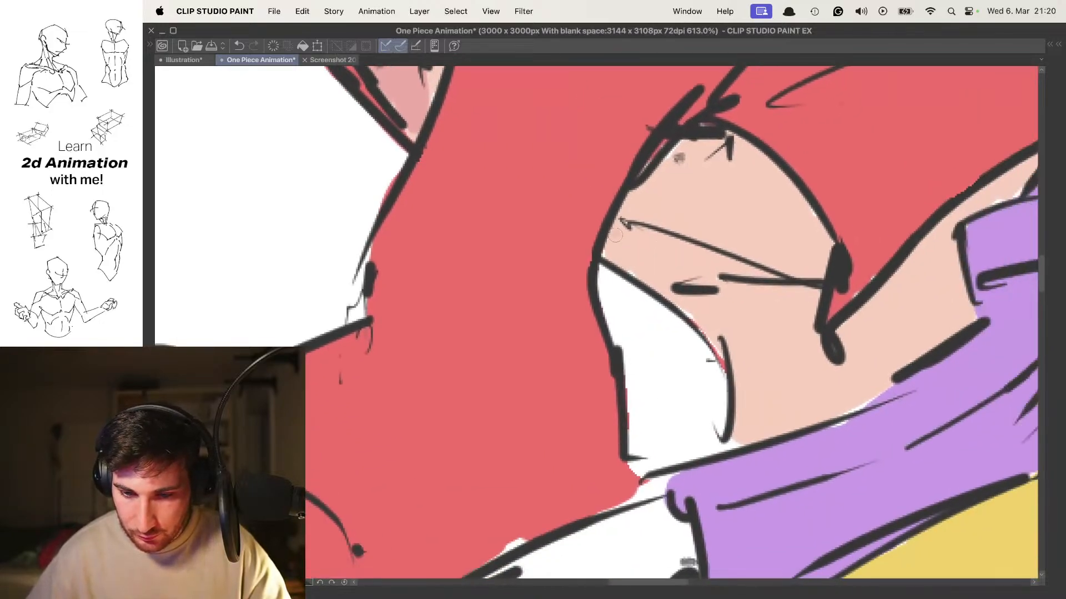
Shade the belly skin under the forward sleeve with the darker pink, below the diagonal crease line
mouse_move(622, 249)
left_mouse_down()
mouse_move(660, 277)
mouse_move(708, 263)
mouse_move(650, 282)
left_mouse_up()
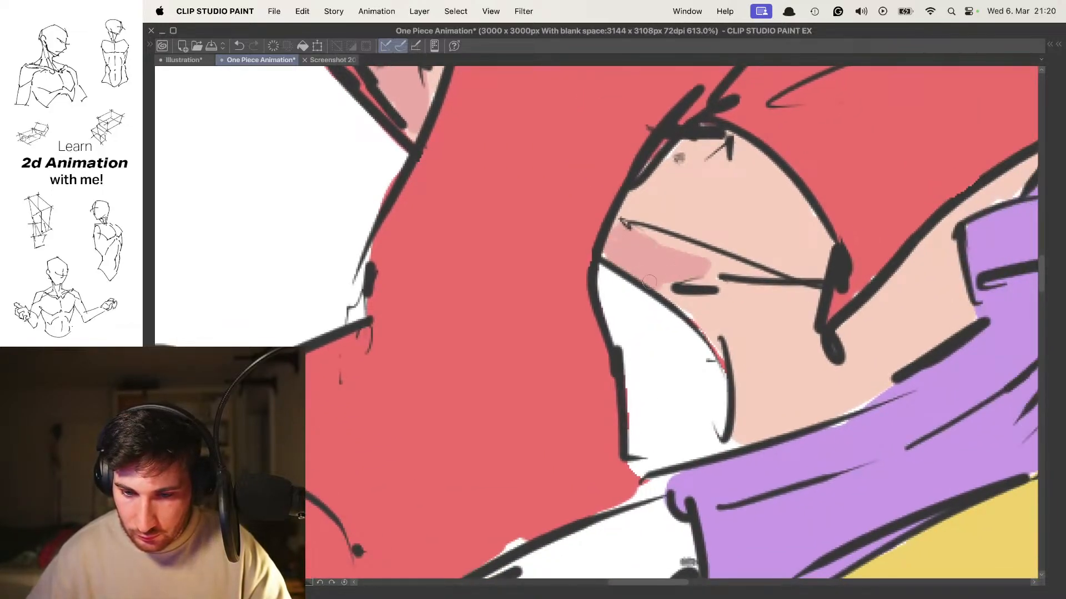
left_click_drag(650, 238, 733, 281)
scroll(752, 256, "down", 10)
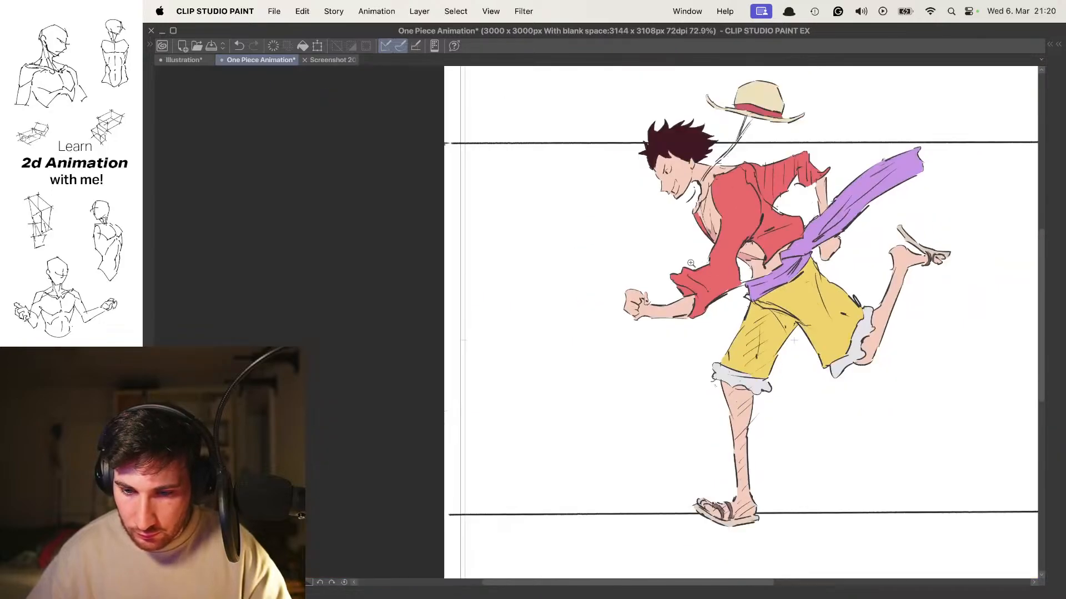
Play back the animation and view the whole canvas to check the shaded frames
left_click_drag(808, 215, 715, 219)
key("space")
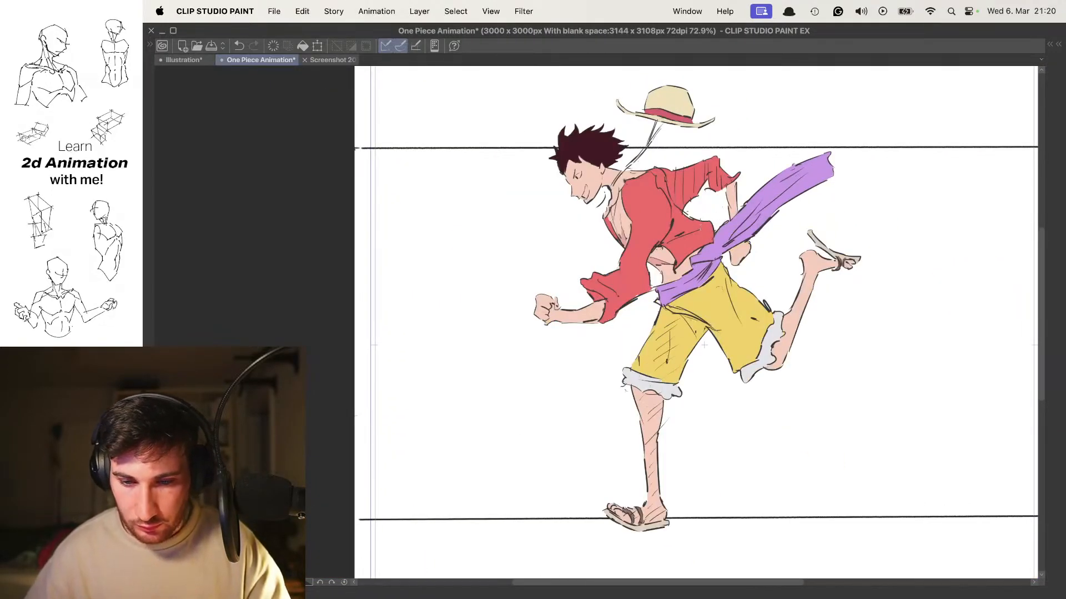
scroll(643, 244, "down", 3)
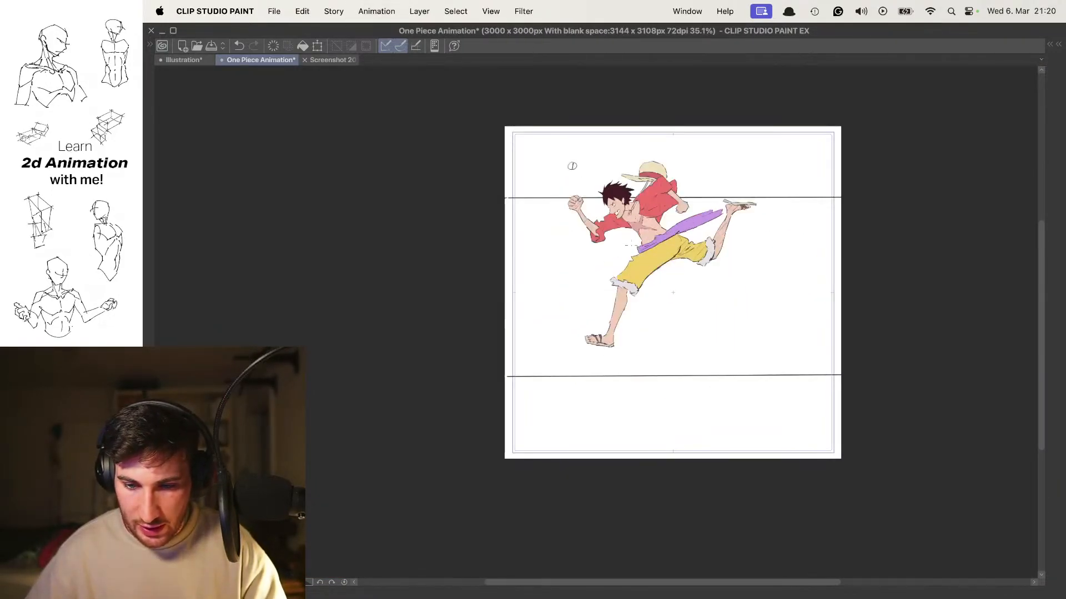
Add a new blank cel 7 at frame 13 on the colour track, Folder 10
key("Tab")
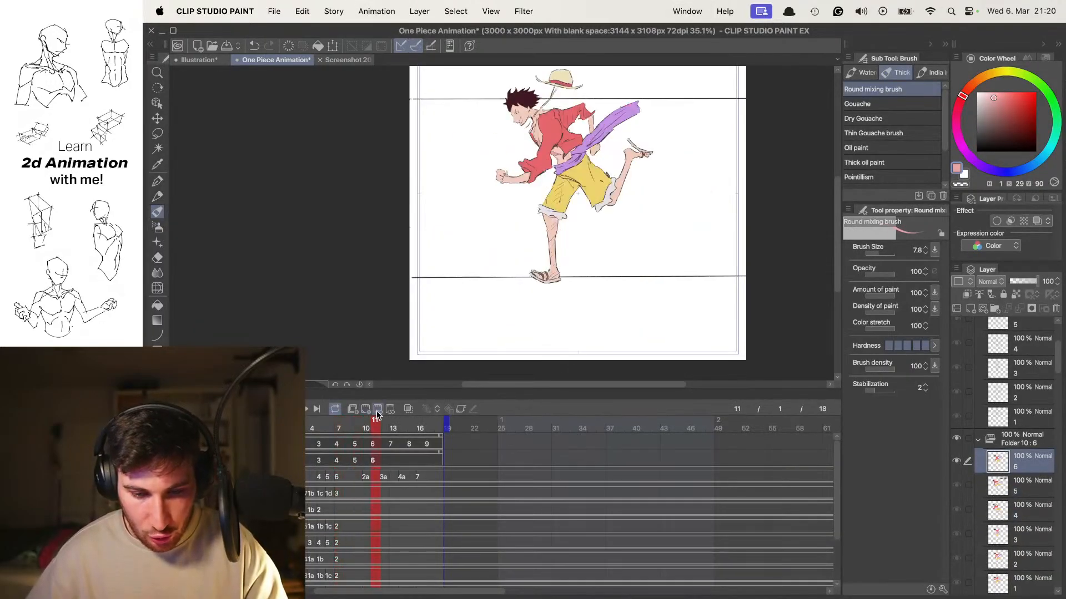
left_click(394, 428)
mouse_move(408, 430)
left_mouse_down()
mouse_move(431, 430)
mouse_move(390, 437)
left_mouse_up()
mouse_move(317, 433)
left_mouse_down()
mouse_move(441, 432)
mouse_move(376, 443)
left_mouse_up()
left_click(393, 437)
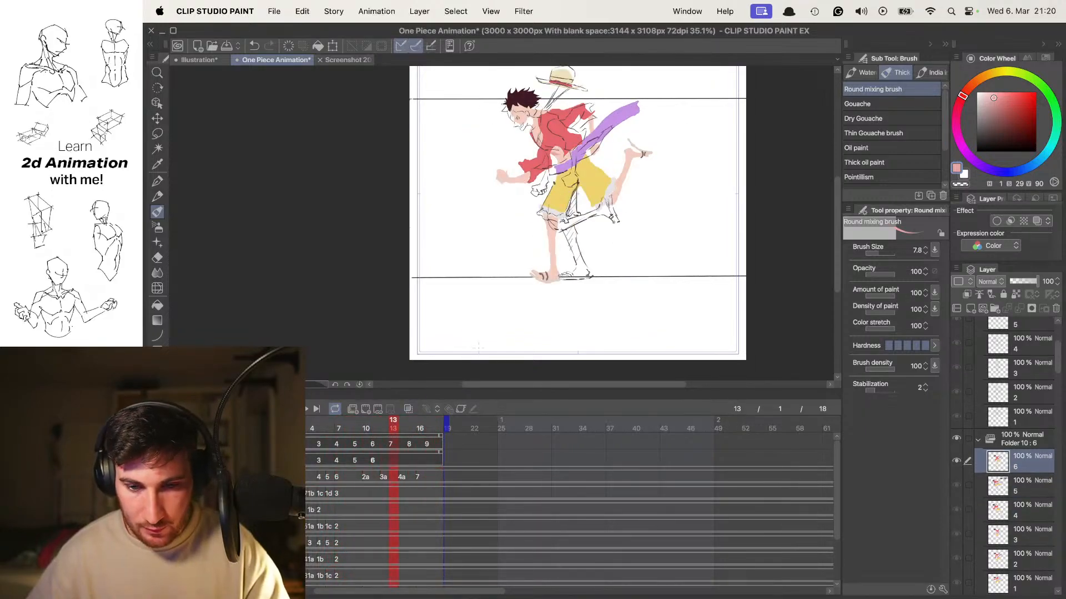
key("super+alt+n")
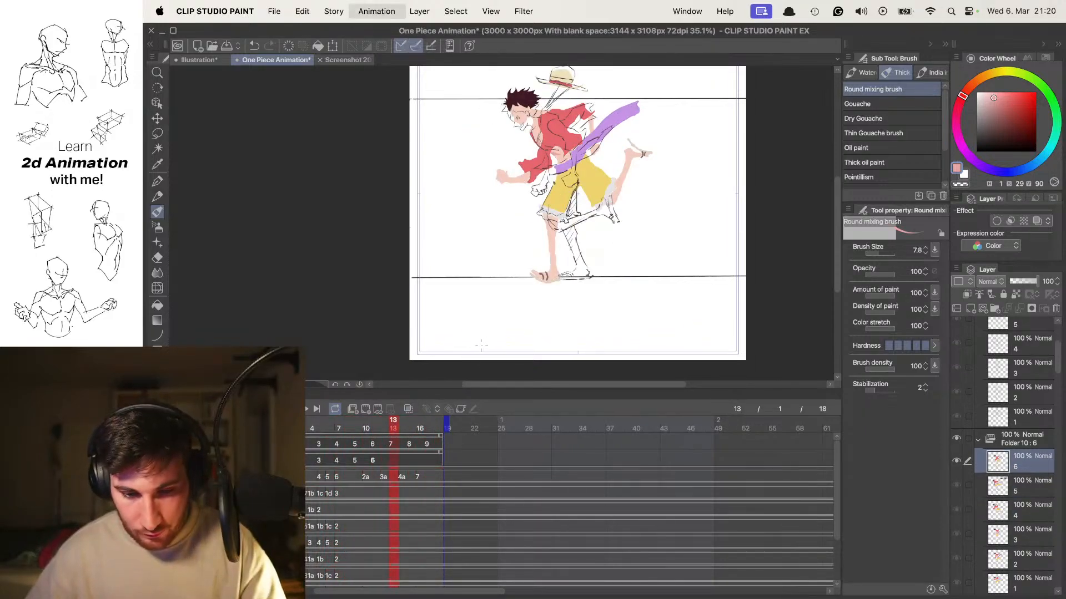
Flip back and forth between frames 5 and 13 to compare the coloured poses with the uncoloured drawing
key("Left")
key("Left")
key("Left")
key("Left")
key("Left")
key("Right")
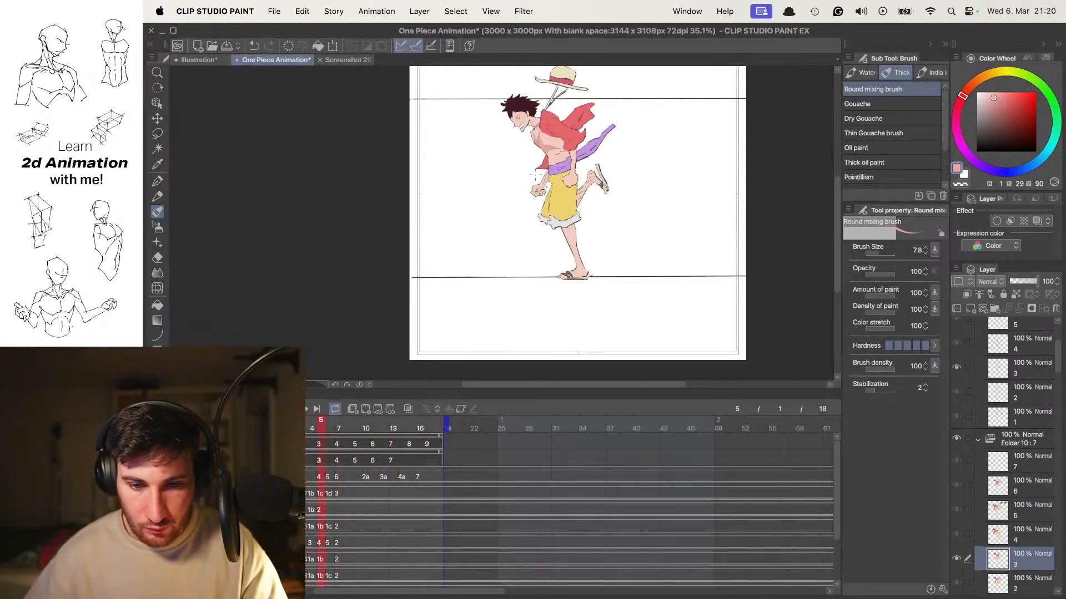
key("Right")
key("Right")
key("Right")
key("Right")
key("Left")
key("Left")
key("Left")
key("Left")
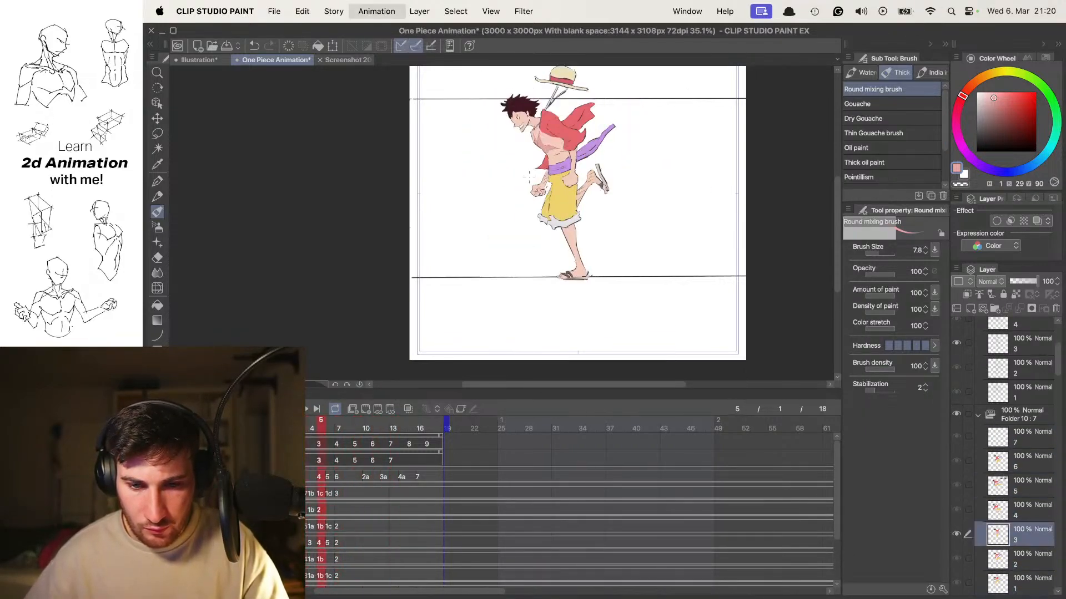
key("Right")
key("Right")
key("Right")
key("Right")
key("Right")
key("Right")
key("Right")
key("Right")
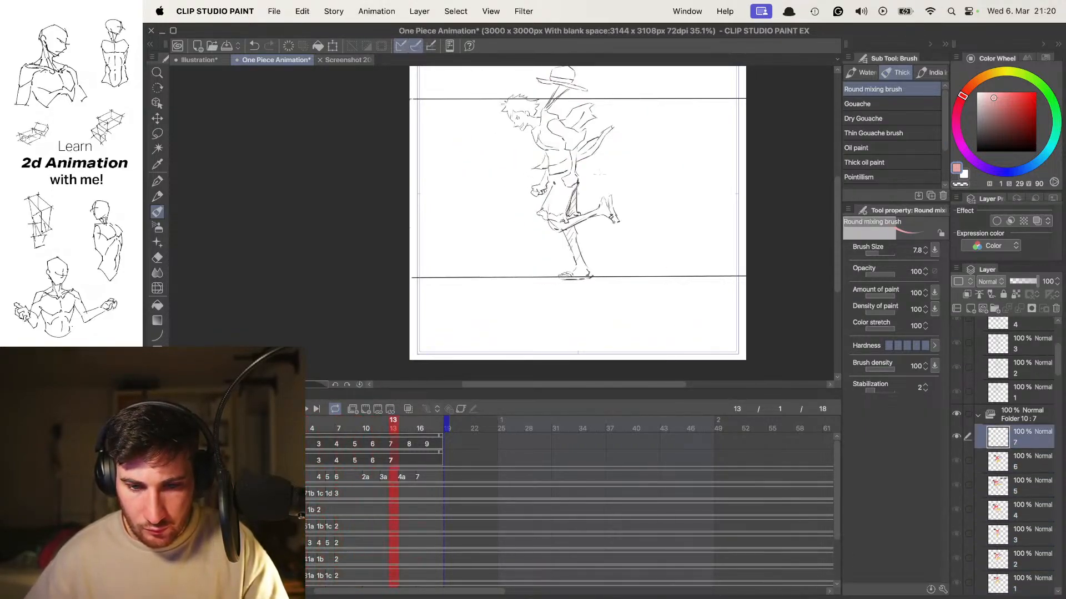
key("Left")
key("Left")
key("Right")
key("Right")
key("Left")
key("Left")
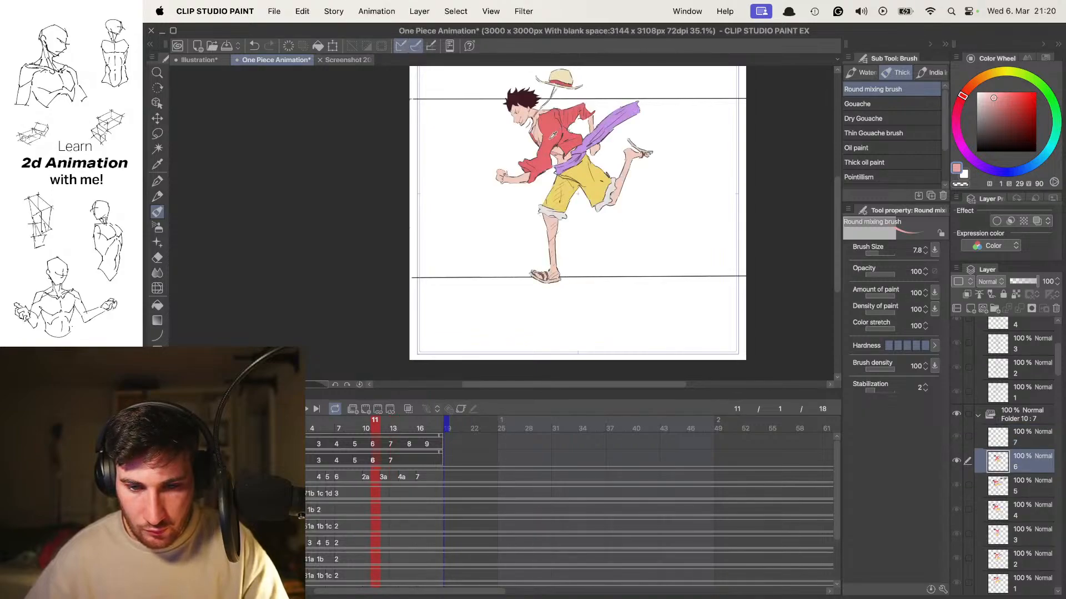
key("Right")
key("Right")
On frame 13, start painting red along the upper edge of the shirt's front tail from its tip
key("Tab")
mouse_move(660, 243)
left_mouse_down()
mouse_move(678, 214)
mouse_move(696, 244)
left_mouse_up()
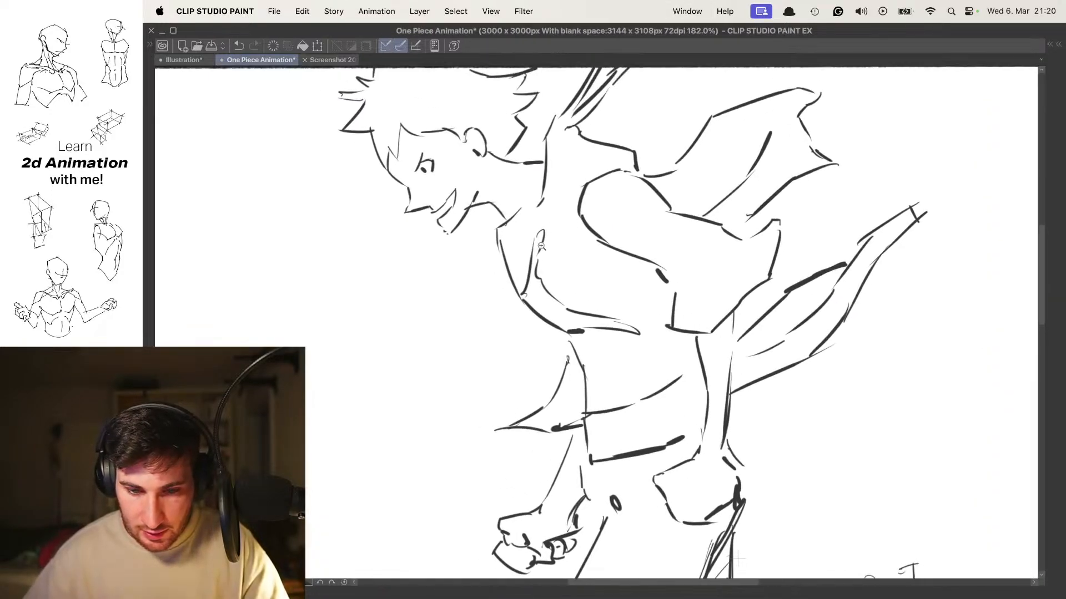
mouse_move(603, 220)
left_mouse_down()
mouse_move(533, 221)
mouse_move(596, 226)
left_mouse_up()
left_click_drag(633, 171, 585, 162)
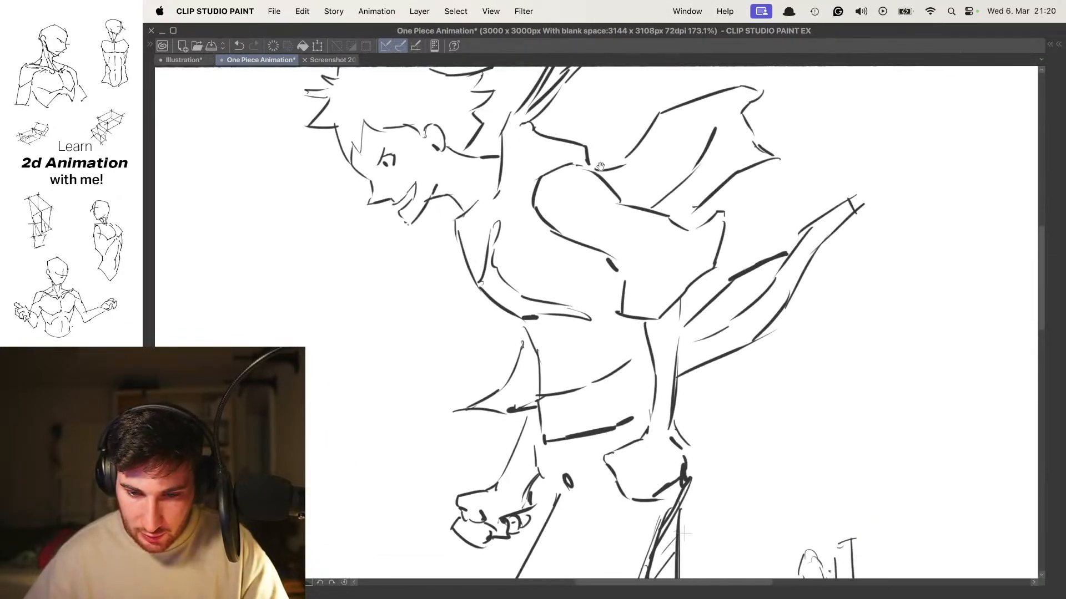
left_click_drag(548, 339, 573, 305)
left_click_drag(505, 379, 564, 305)
mouse_move(536, 343)
left_mouse_down()
mouse_move(475, 358)
mouse_move(548, 329)
left_mouse_up()
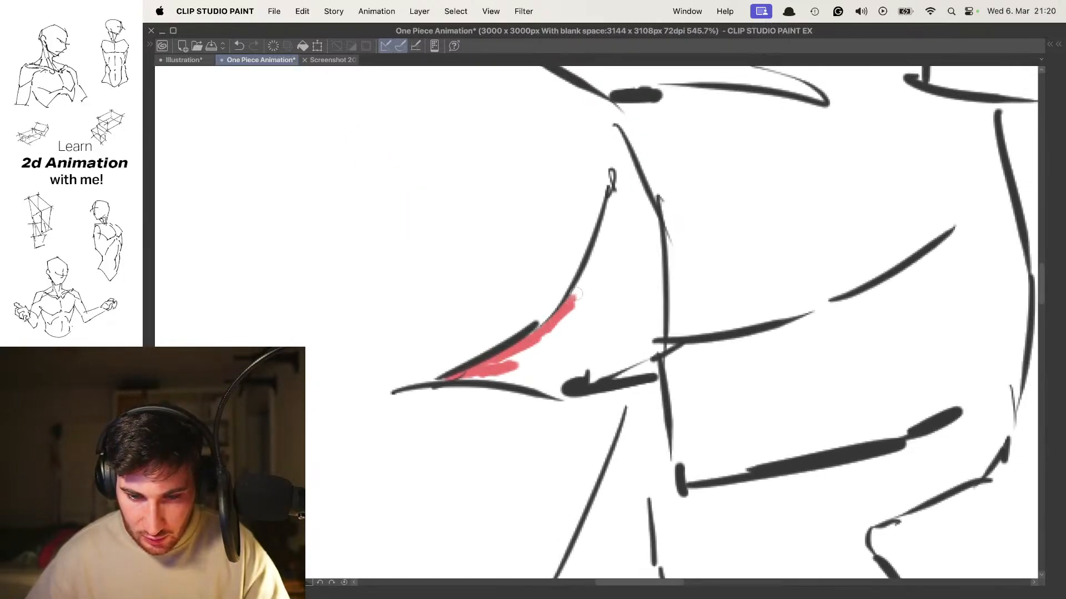
Continue the red edge up the curved front of the shirt tail to its peak below the chest
left_click_drag(586, 275, 588, 258)
left_click_drag(588, 259, 578, 294)
key("super+plus")
left_click_drag(594, 207, 582, 269)
left_click_drag(563, 332, 605, 219)
mouse_move(606, 209)
left_mouse_down()
mouse_move(591, 264)
mouse_move(594, 205)
mouse_move(592, 295)
mouse_move(580, 271)
left_mouse_up()
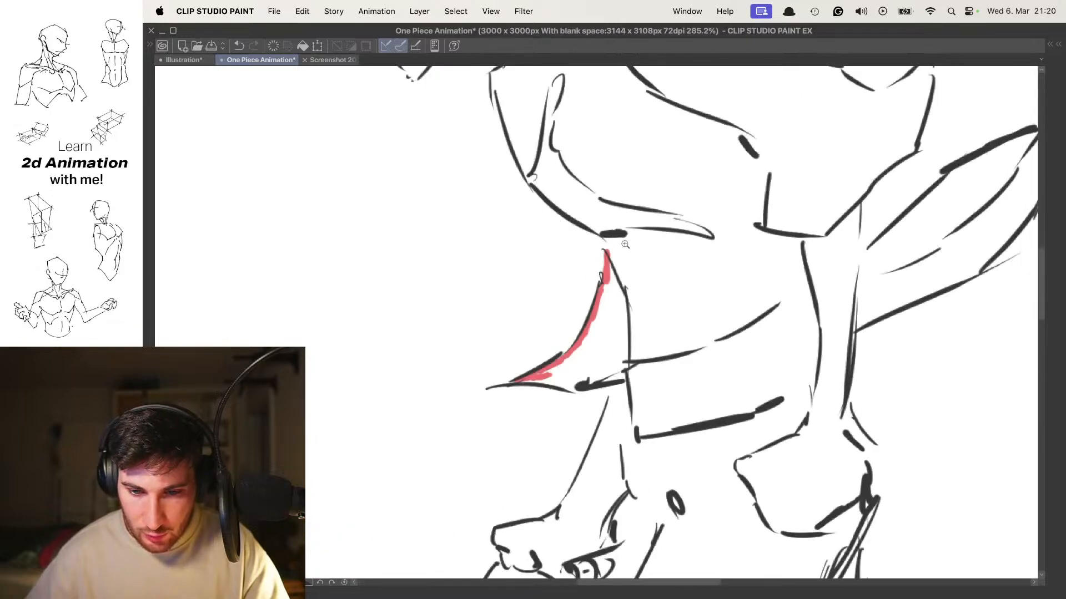
left_click_drag(613, 236, 623, 259)
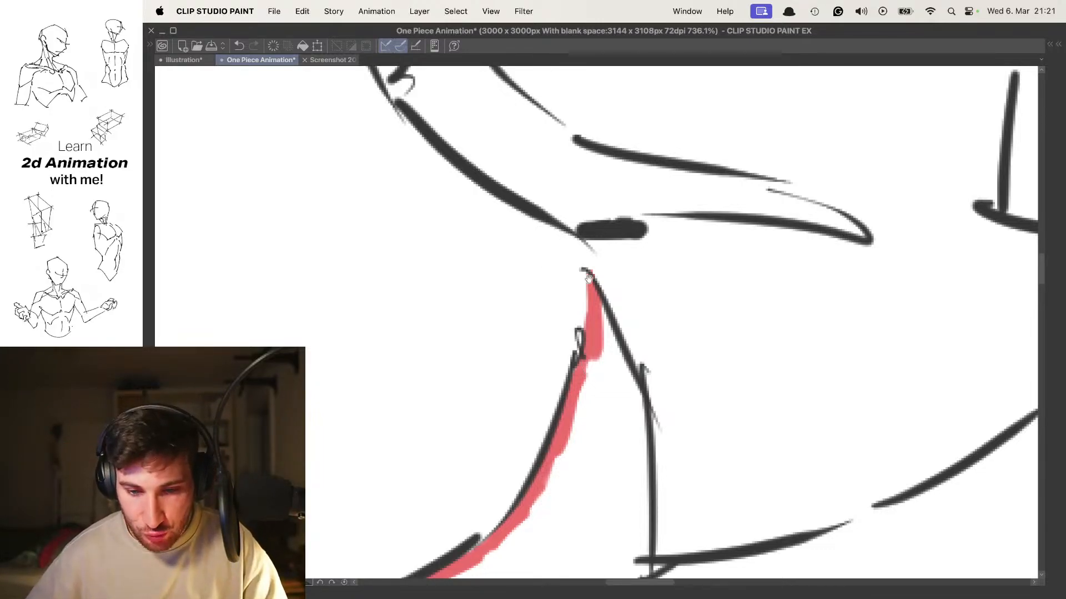
mouse_move(589, 278)
left_mouse_down()
mouse_move(611, 136)
mouse_move(576, 211)
left_mouse_up()
left_click_drag(513, 339, 537, 328)
left_click_drag(472, 338, 448, 332)
key("super+z")
left_click(473, 329, "alt")
key("super+z")
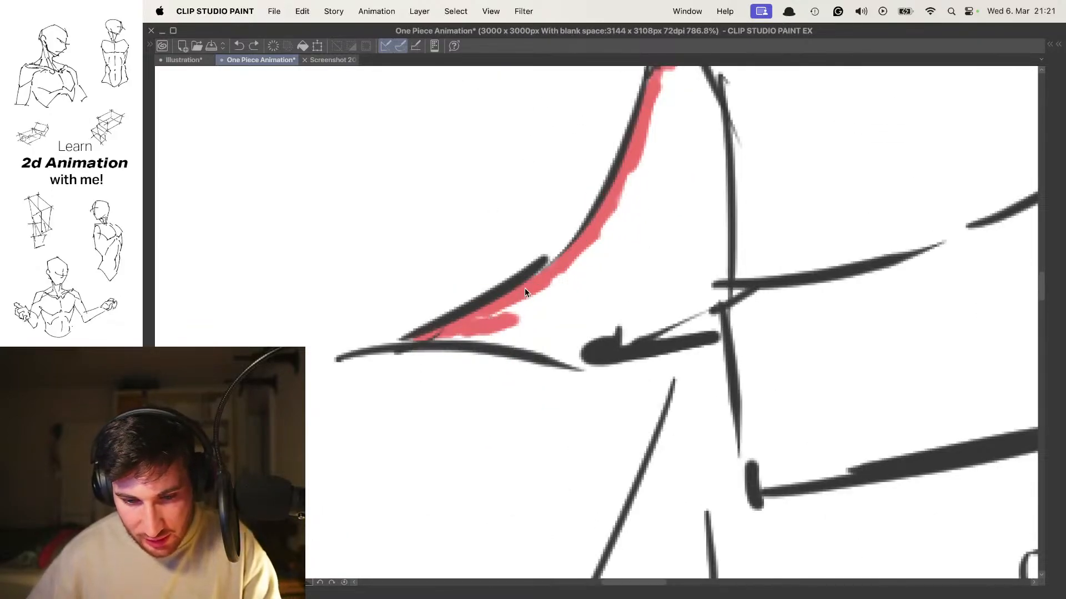
Paint red along the bottom and body-side edges of the shirt tail to close its coloured border
left_click(518, 290, "alt")
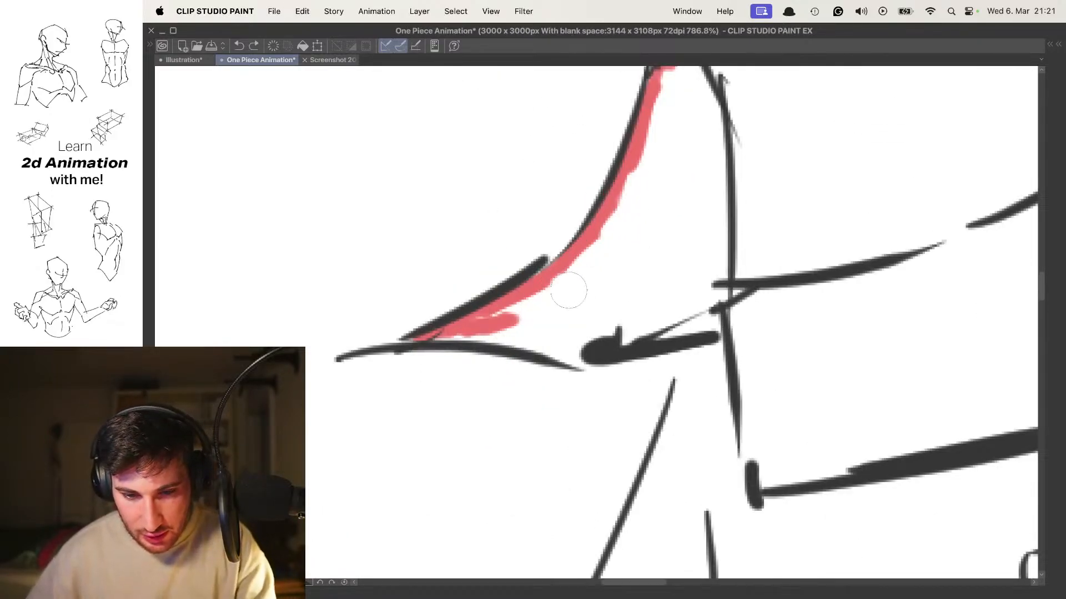
left_click_drag(568, 290, 591, 305)
key("super+z")
mouse_move(444, 330)
left_mouse_down()
mouse_move(609, 352)
mouse_move(661, 319)
mouse_move(706, 326)
mouse_move(713, 229)
mouse_move(693, 298)
mouse_move(654, 123)
left_mouse_up()
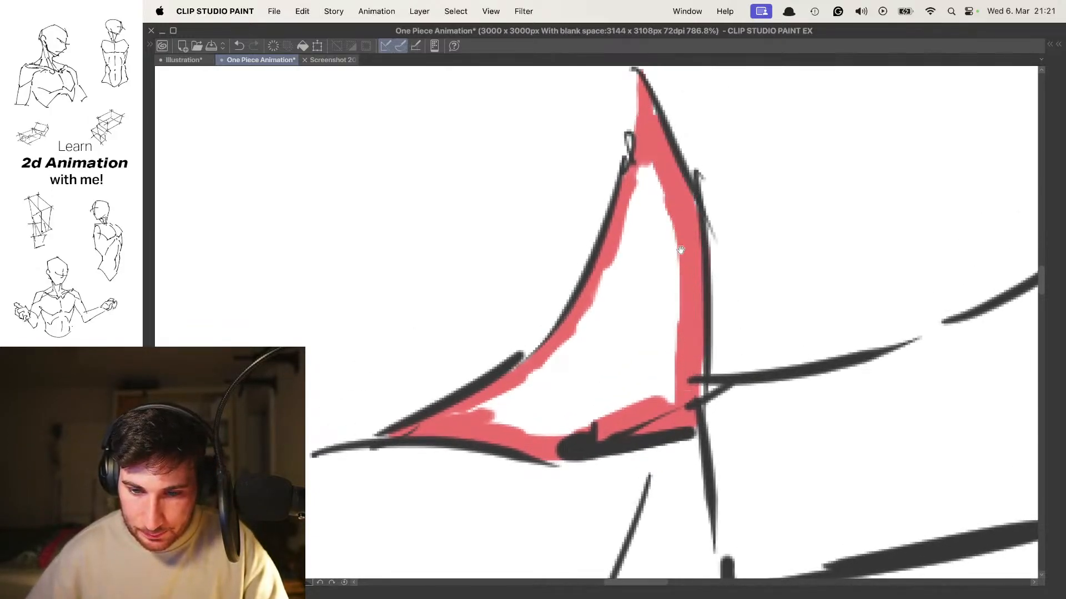
Draw a red curve from the collar across the chest and sleeve as the shirt's open edge, redoing it until smooth
scroll(681, 251, "down", 10)
left_click_drag(729, 287, 717, 330)
scroll(625, 227, "up", 4)
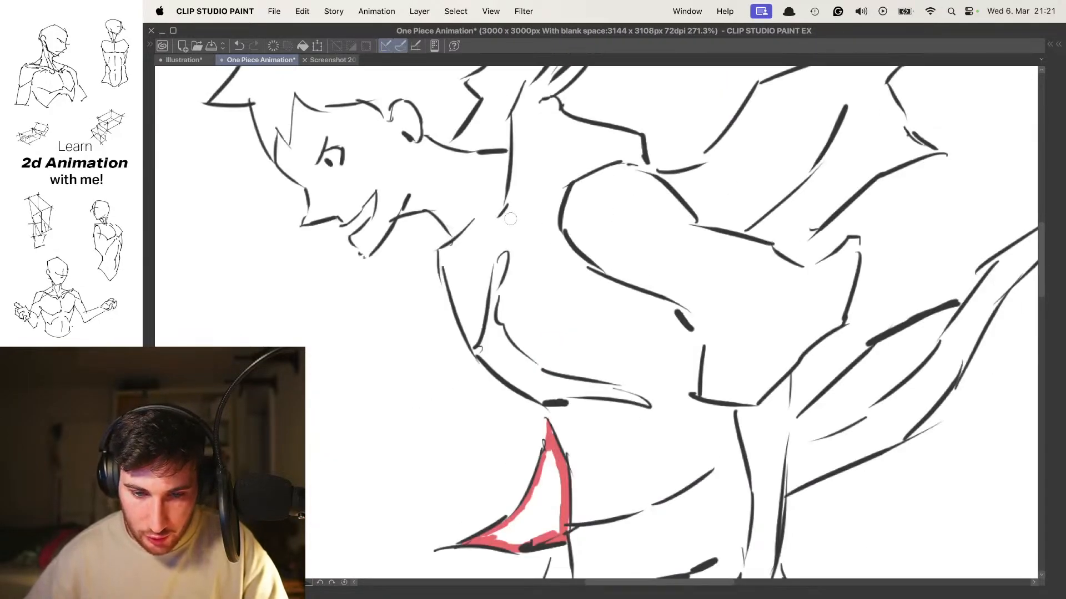
left_click_drag(503, 214, 591, 270)
key("super+z")
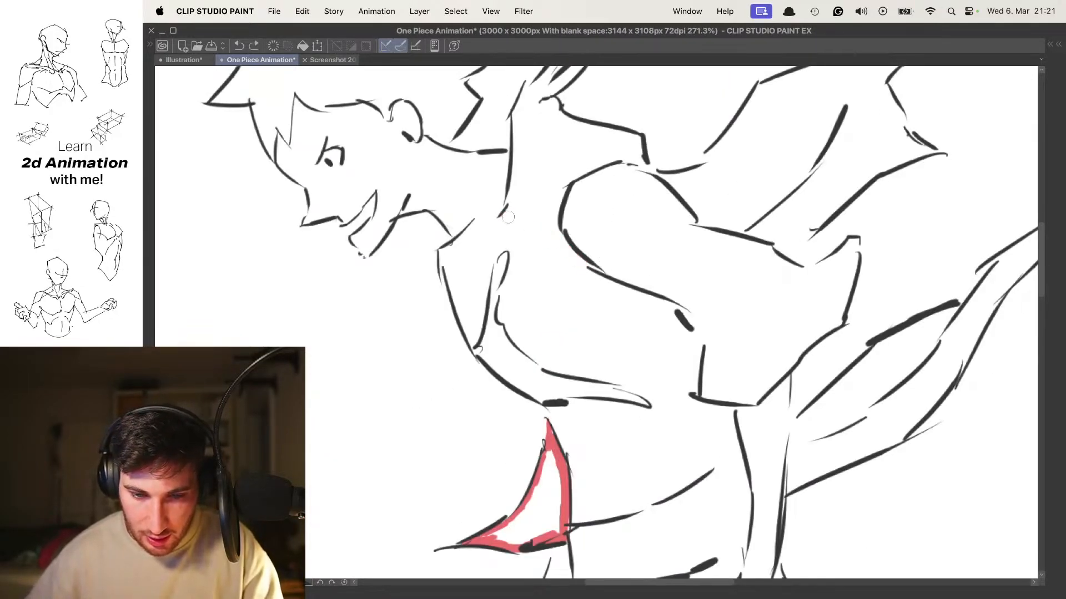
mouse_move(503, 215)
left_mouse_down()
mouse_move(566, 289)
mouse_move(721, 290)
left_mouse_up()
key("super+z")
mouse_move(503, 217)
left_mouse_down()
mouse_move(558, 257)
mouse_move(715, 304)
left_mouse_up()
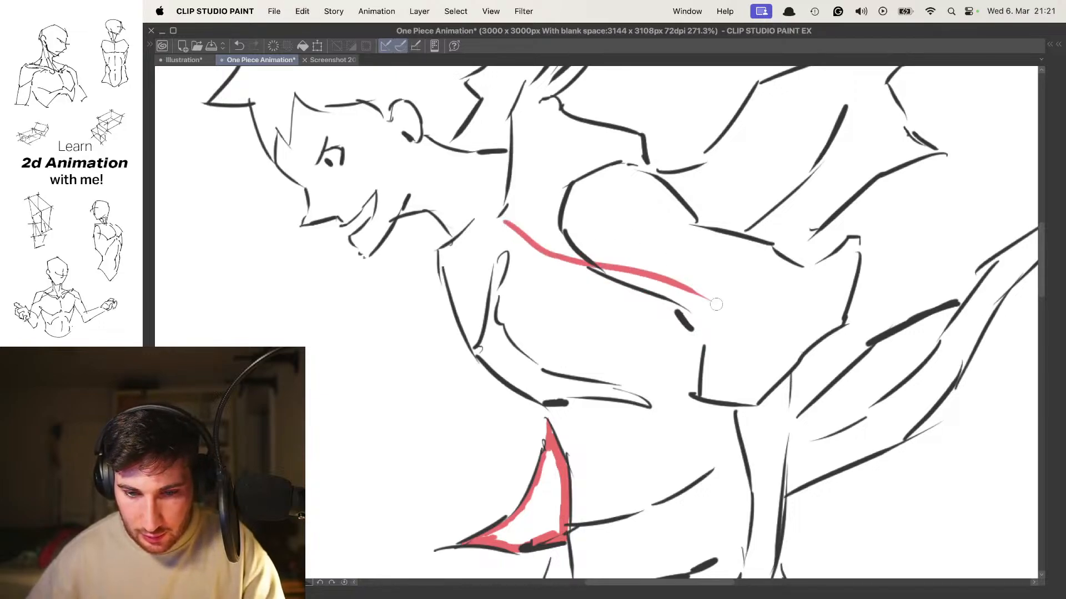
Extend the shirt's red opening line up to the collar and dab red beside the near shoulder outline
scroll(666, 255, "down", 5)
scroll(664, 255, "up", 4)
scroll(584, 197, "down", 3)
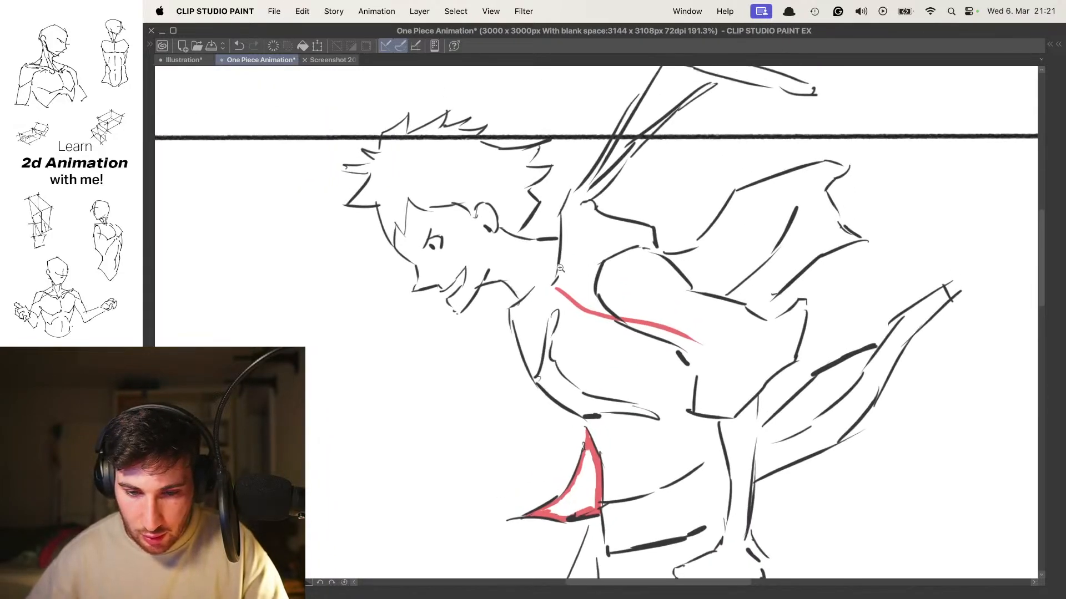
scroll(584, 197, "up", 8)
left_click_drag(528, 332, 541, 356)
scroll(574, 222, "down", 5)
scroll(574, 222, "up", 4)
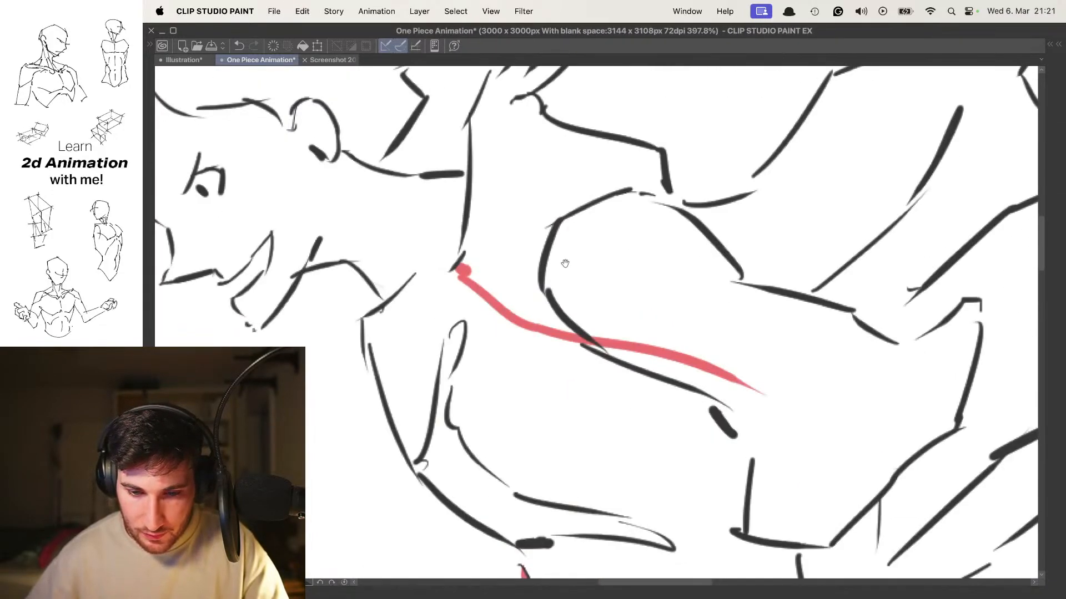
left_click_drag(533, 274, 558, 300)
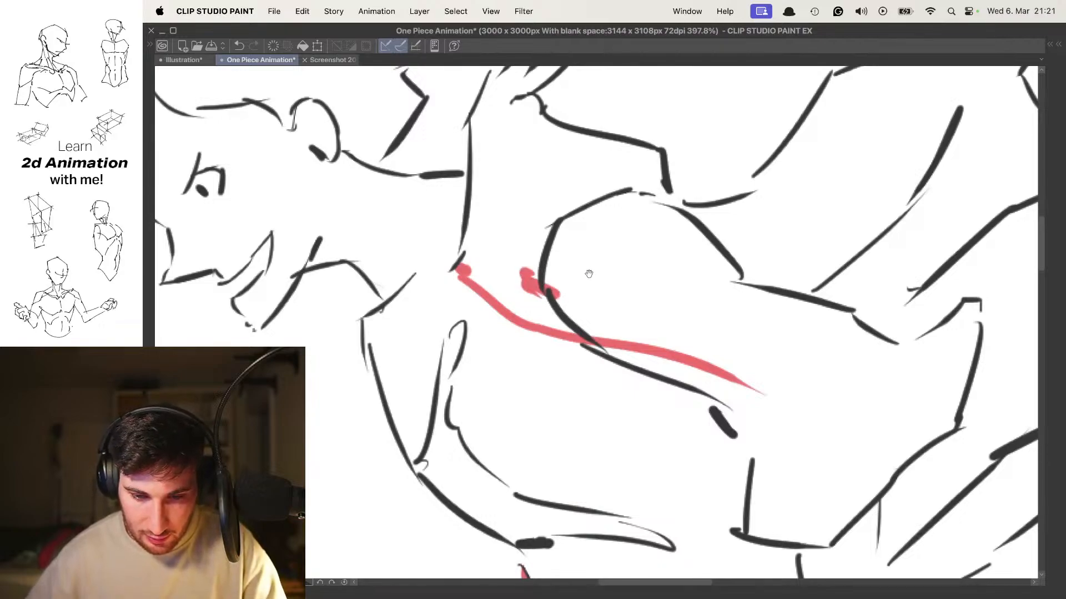
scroll(588, 273, "down", 5)
scroll(599, 322, "up", 5)
scroll(599, 322, "down", 5)
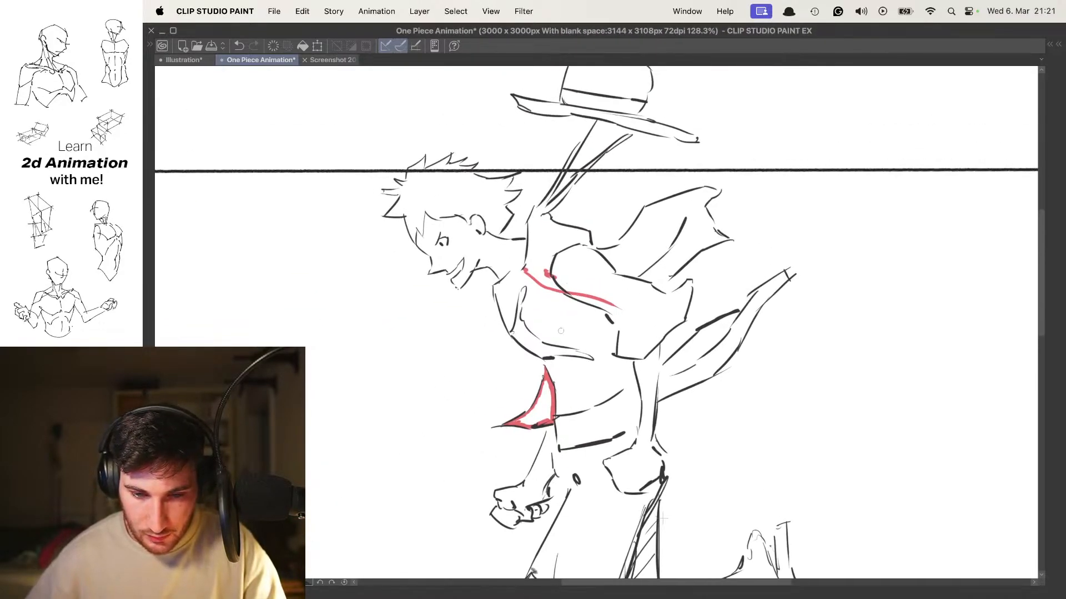
left_click_drag(561, 331, 558, 336)
key("super+z")
scroll(502, 324, "up", 6)
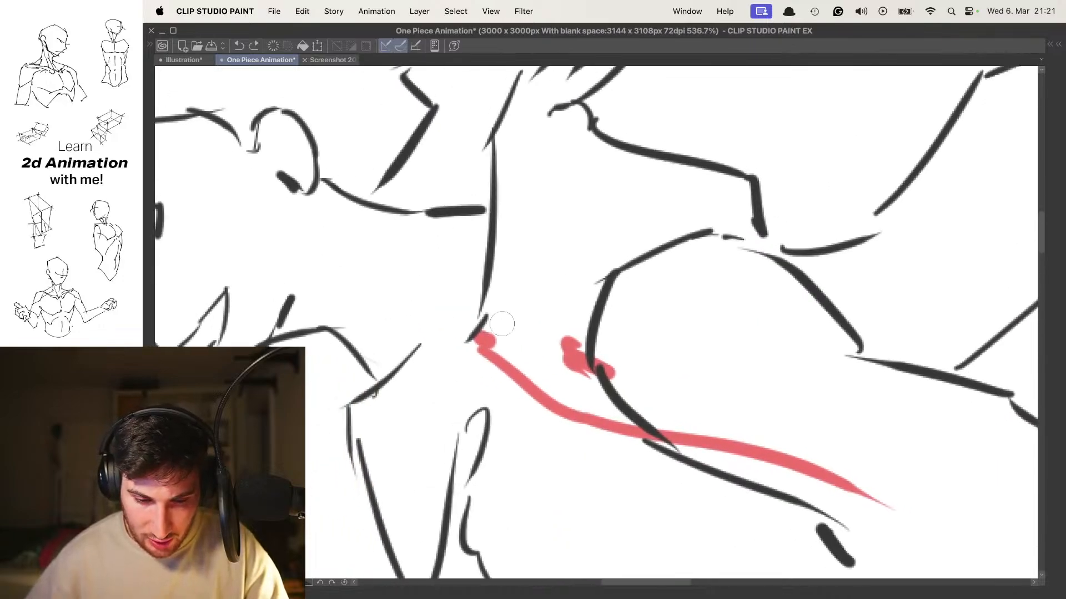
Paint a red band up the shirt's collar edge to the far shoulder, checking the adjacent frames with onion skin
left_click_drag(488, 333, 508, 238)
scroll(508, 239, "up", 2)
left_click_drag(494, 363, 514, 291)
key("o")
scroll(530, 310, "up", 2)
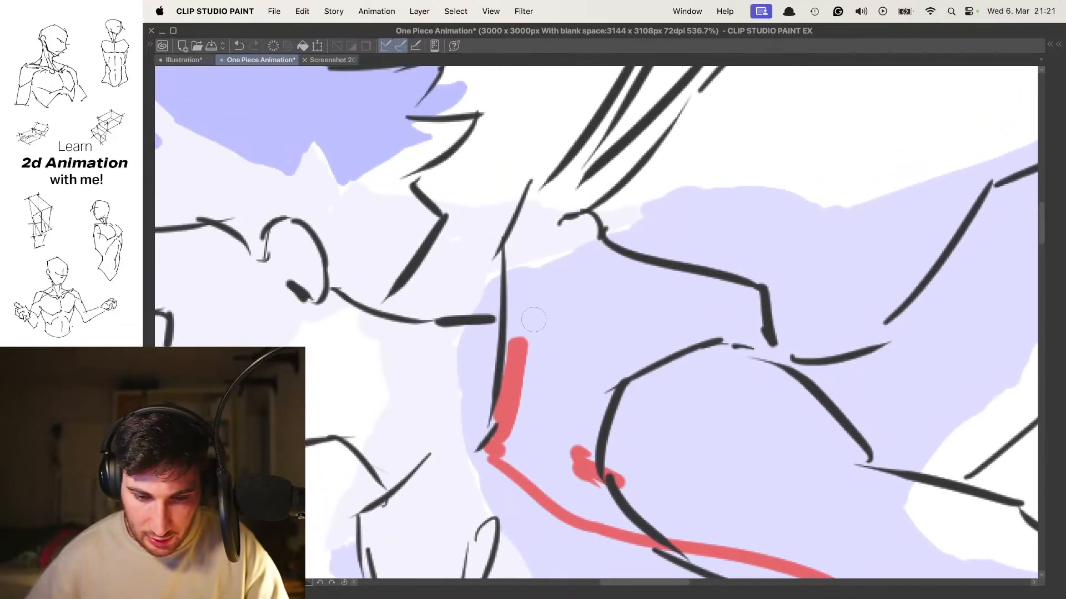
key("o")
left_click_drag(514, 371, 521, 347)
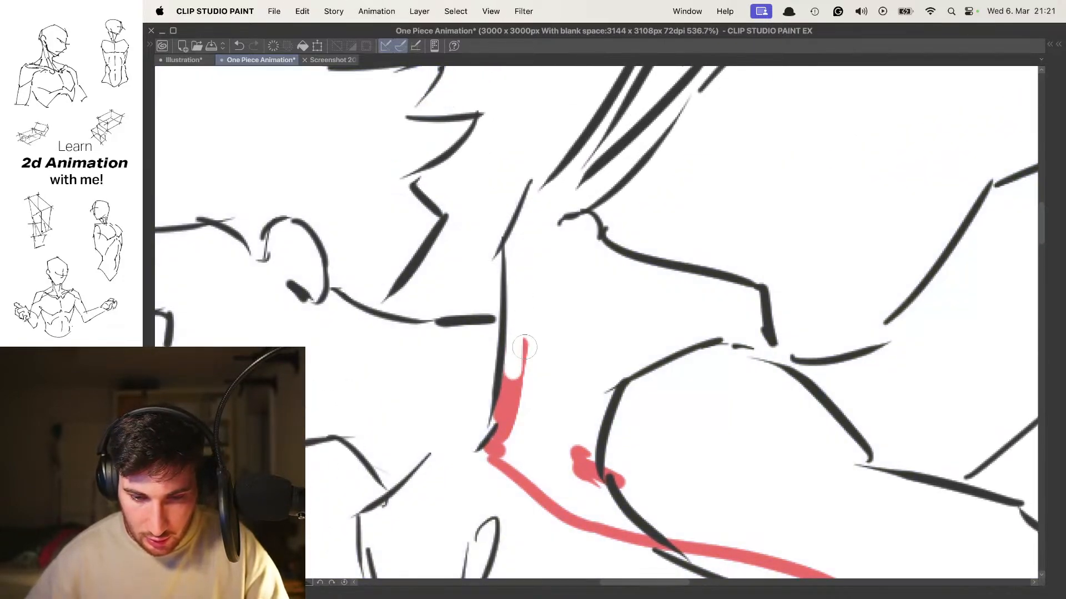
key("super+z")
mouse_move(525, 286)
left_mouse_down()
mouse_move(517, 335)
mouse_move(512, 275)
mouse_move(560, 236)
mouse_move(543, 292)
left_mouse_up()
scroll(534, 250, "down", 6)
scroll(534, 250, "up", 4)
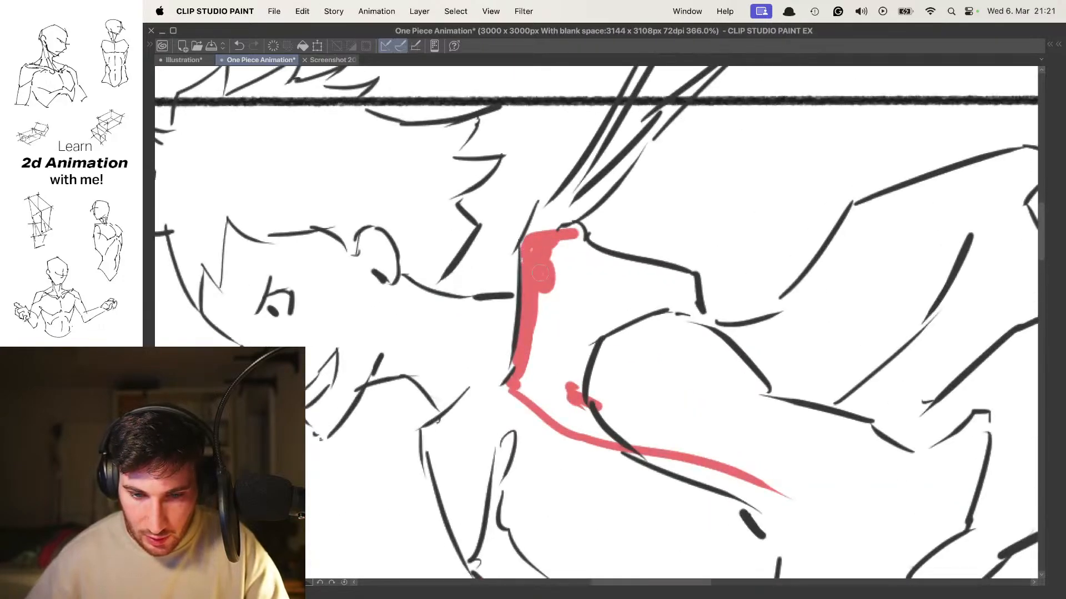
scroll(547, 300, "down", 5)
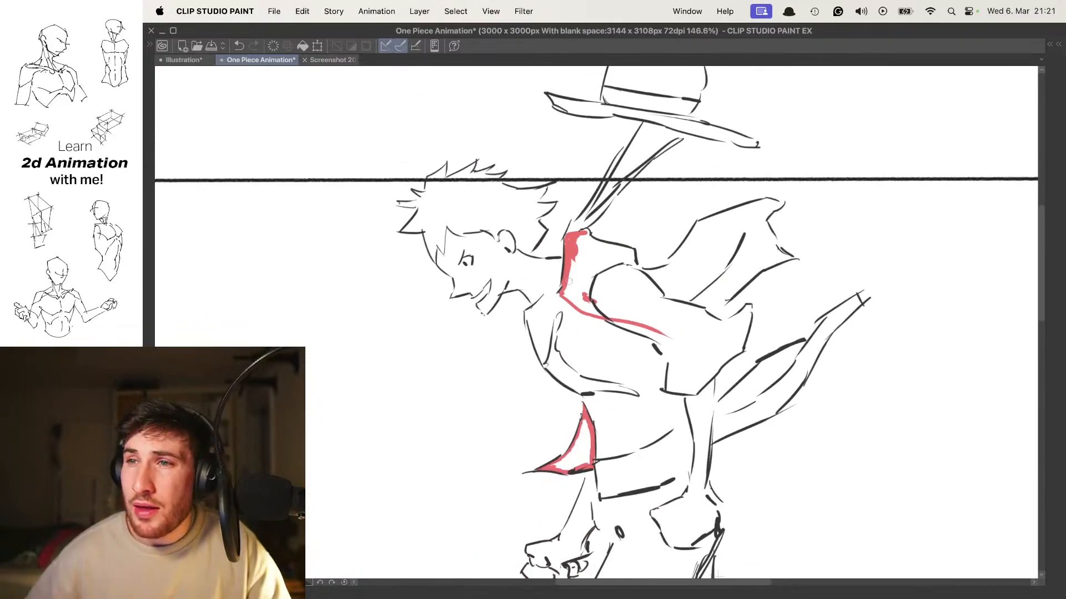
Fill the shirt's upper back and near shoulder with red up to the back outline
scroll(579, 284, "down", 5)
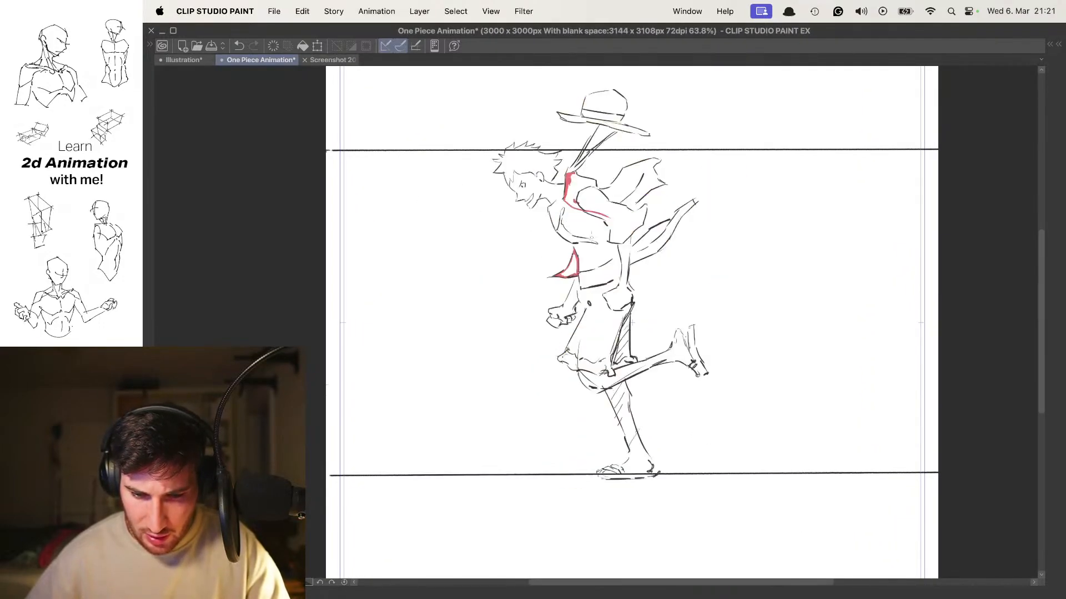
left_click_drag(613, 203, 611, 220)
scroll(611, 246, "up", 5)
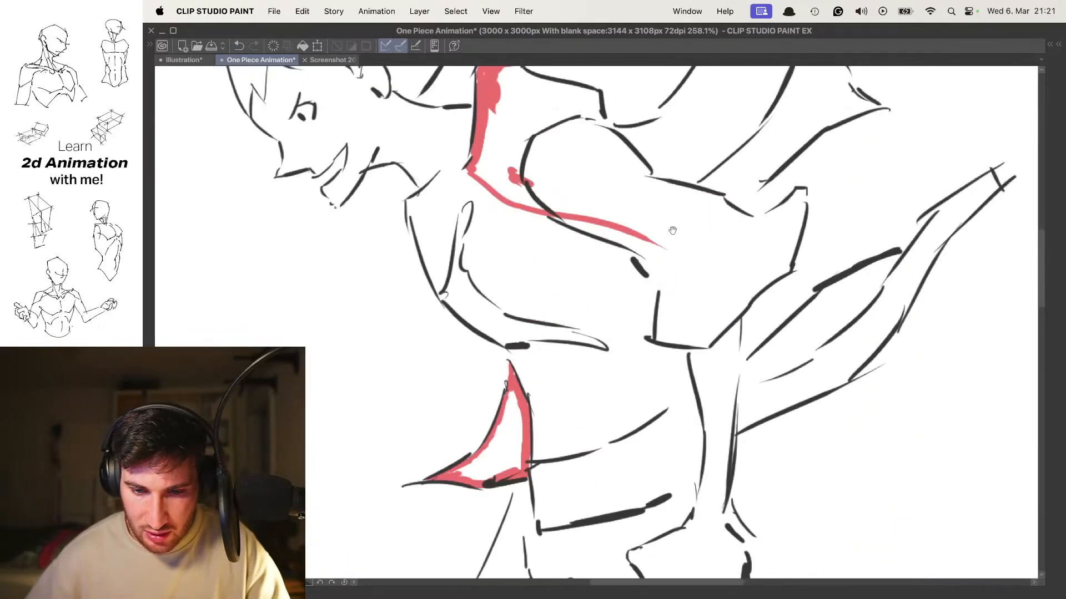
scroll(501, 236, "up", 5)
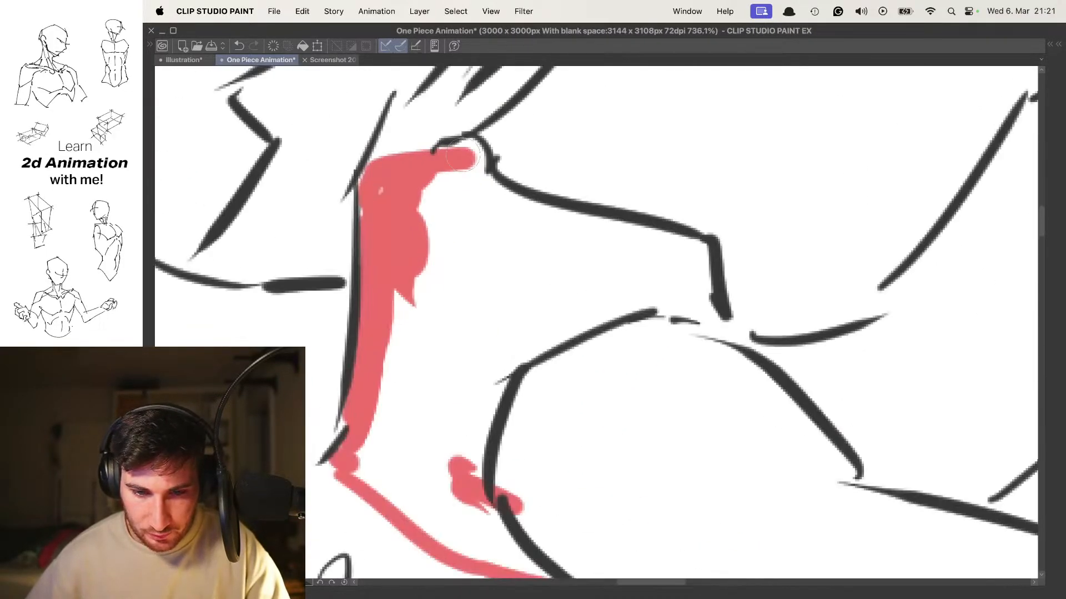
mouse_move(472, 149)
left_mouse_down()
mouse_move(479, 162)
mouse_move(451, 223)
left_mouse_up()
mouse_move(448, 214)
left_mouse_down()
mouse_move(543, 209)
mouse_move(514, 333)
mouse_move(489, 211)
mouse_move(555, 244)
mouse_move(561, 187)
mouse_move(618, 235)
mouse_move(605, 205)
left_mouse_up()
scroll(543, 208, "down", 3)
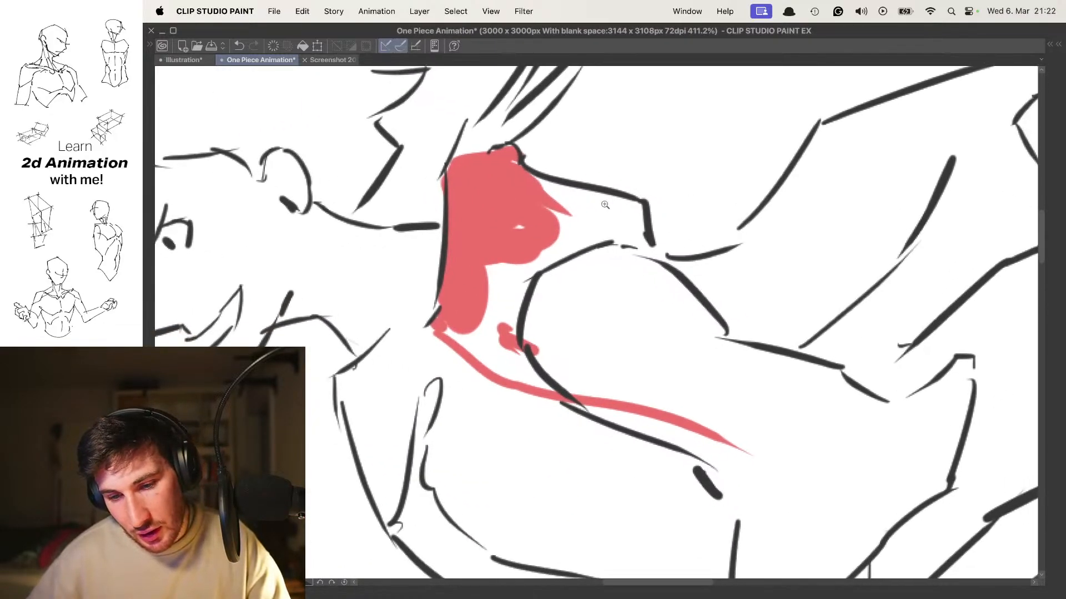
scroll(597, 214, "down", 2)
mouse_move(563, 281)
left_mouse_down()
mouse_move(501, 288)
mouse_move(607, 324)
mouse_move(574, 275)
mouse_move(523, 269)
mouse_move(518, 248)
mouse_move(561, 204)
mouse_move(610, 238)
left_mouse_up()
scroll(601, 205, "up", 3)
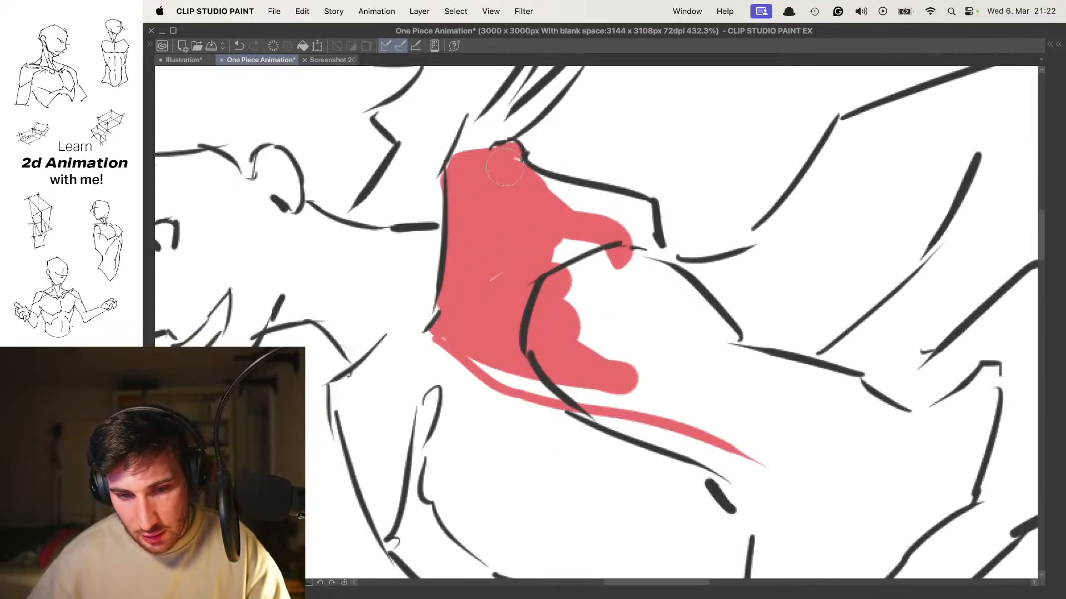
mouse_move(559, 197)
left_mouse_down()
mouse_move(616, 214)
mouse_move(611, 205)
mouse_move(649, 233)
mouse_move(551, 246)
mouse_move(597, 333)
mouse_move(688, 267)
left_mouse_up()
scroll(628, 235, "down", 3)
scroll(589, 266, "up", 3)
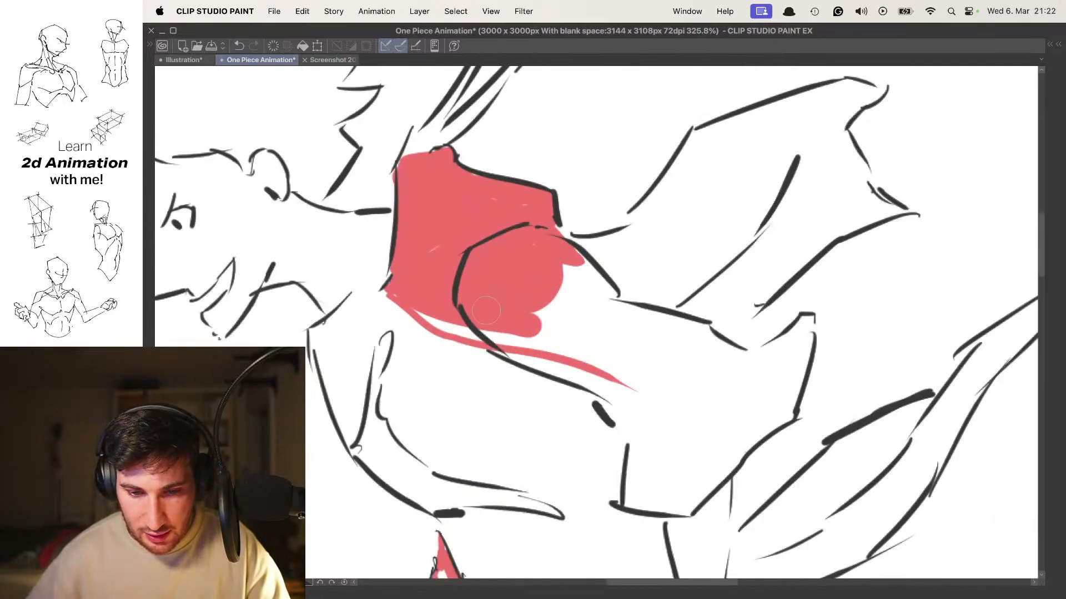
Paint red from the shoulder along the first curved edge of the shirt's fluttering back panel
scroll(533, 266, "up", 3)
mouse_move(535, 264)
left_mouse_down()
mouse_move(642, 247)
mouse_move(627, 258)
left_mouse_up()
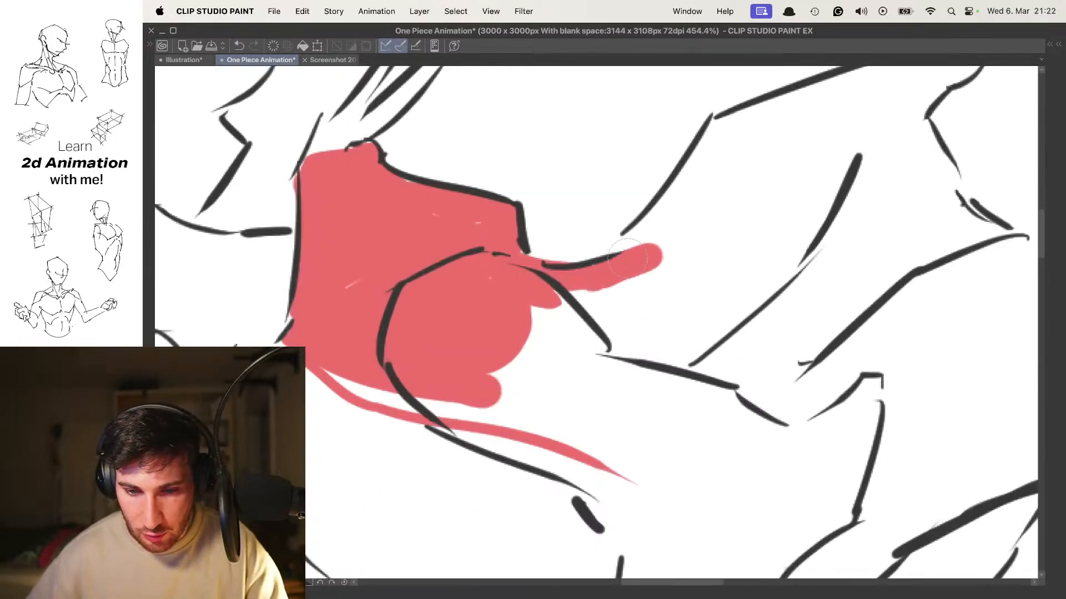
scroll(627, 258, "down", 3)
mouse_move(561, 281)
left_mouse_down()
mouse_move(616, 236)
mouse_move(655, 178)
left_mouse_up()
scroll(637, 233, "down", 3)
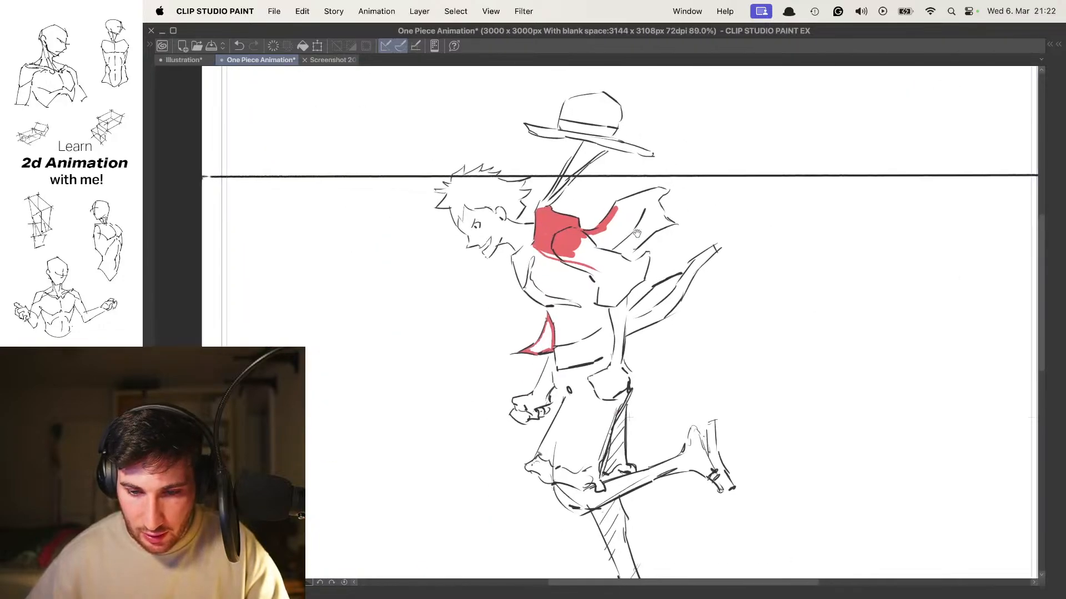
Fill the gap between the shoulder colour and the shirt's red opening line, undoing the last stray strokes
scroll(637, 234, "up", 8)
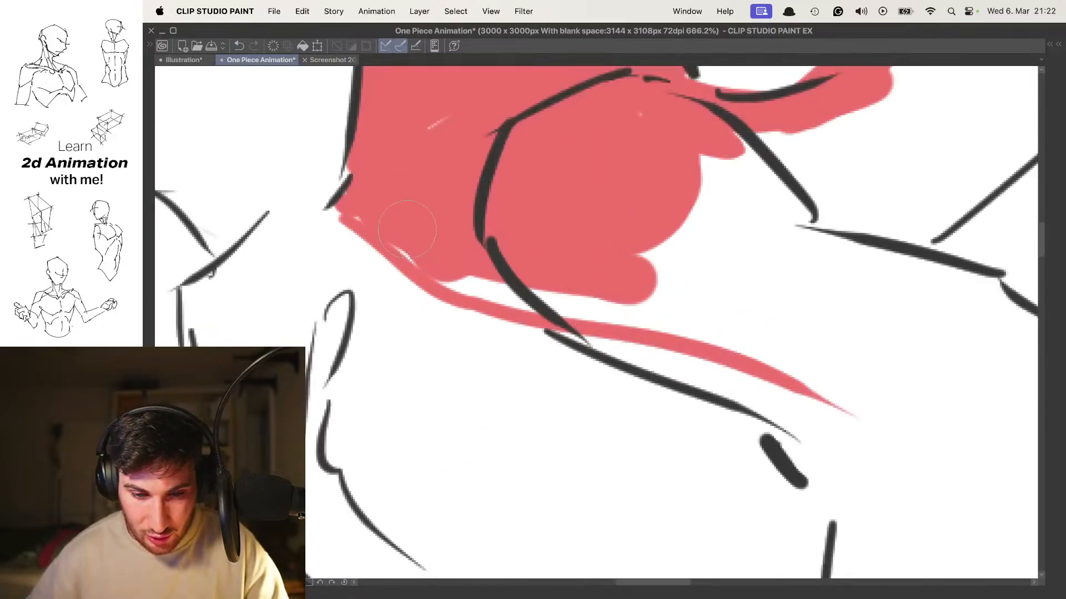
mouse_move(407, 230)
left_mouse_down()
mouse_move(529, 282)
mouse_move(632, 303)
mouse_move(498, 290)
mouse_move(672, 361)
left_mouse_up()
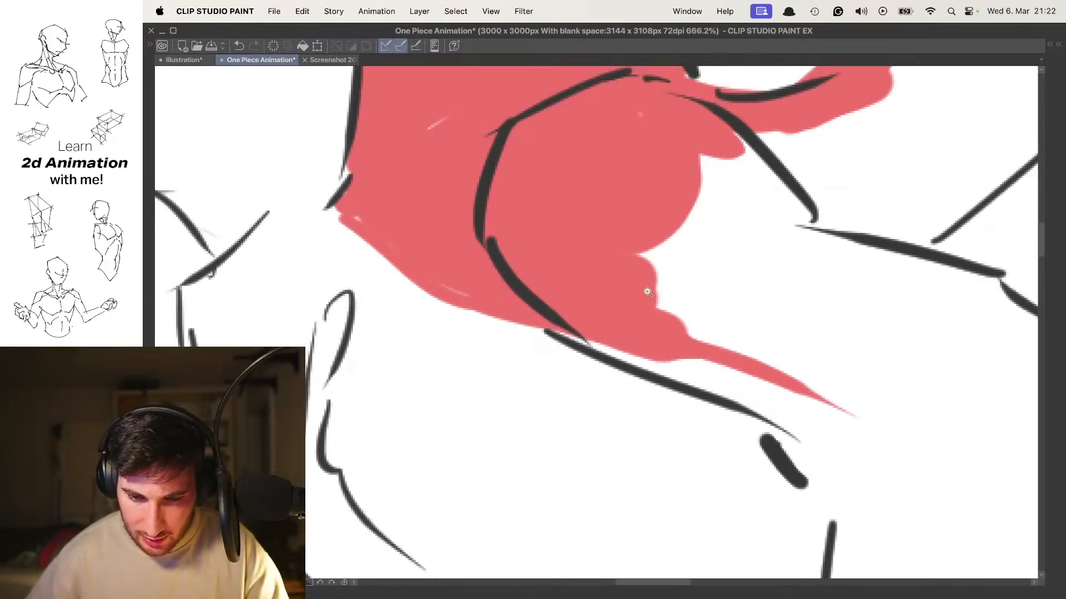
left_click_drag(648, 291, 557, 281)
left_click_drag(489, 308, 528, 282)
left_click_drag(521, 277, 540, 317)
left_click_drag(615, 265, 564, 278)
key("super+z")
key("super+z")
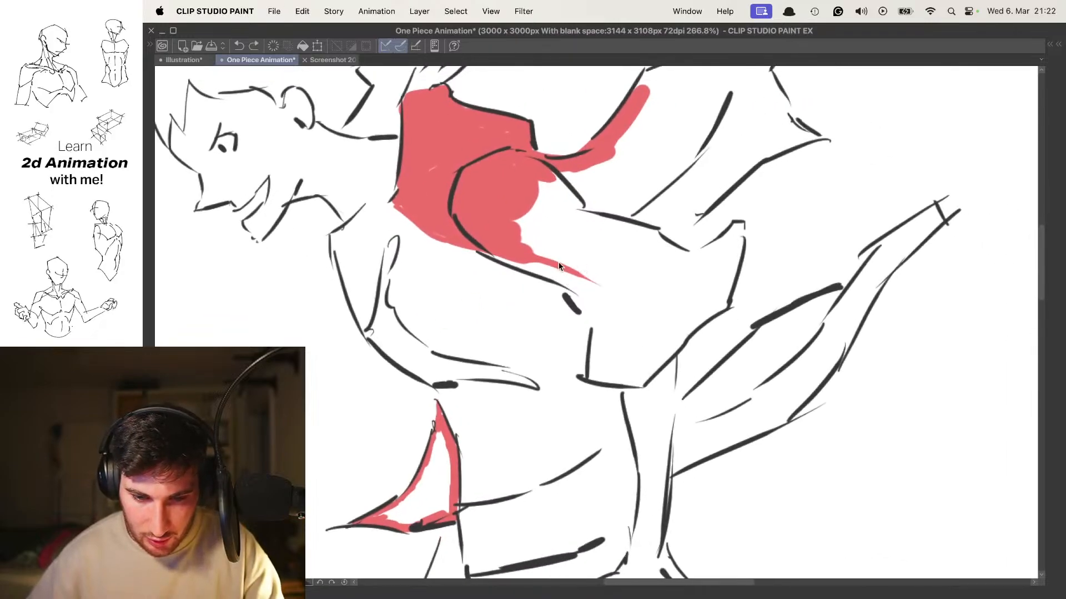
Extend the red along the underside of the near sleeve towards the elbow, covering the gap to the outline
scroll(559, 266, "up", 3)
left_click_drag(469, 244, 588, 279)
left_click_drag(580, 278, 587, 246)
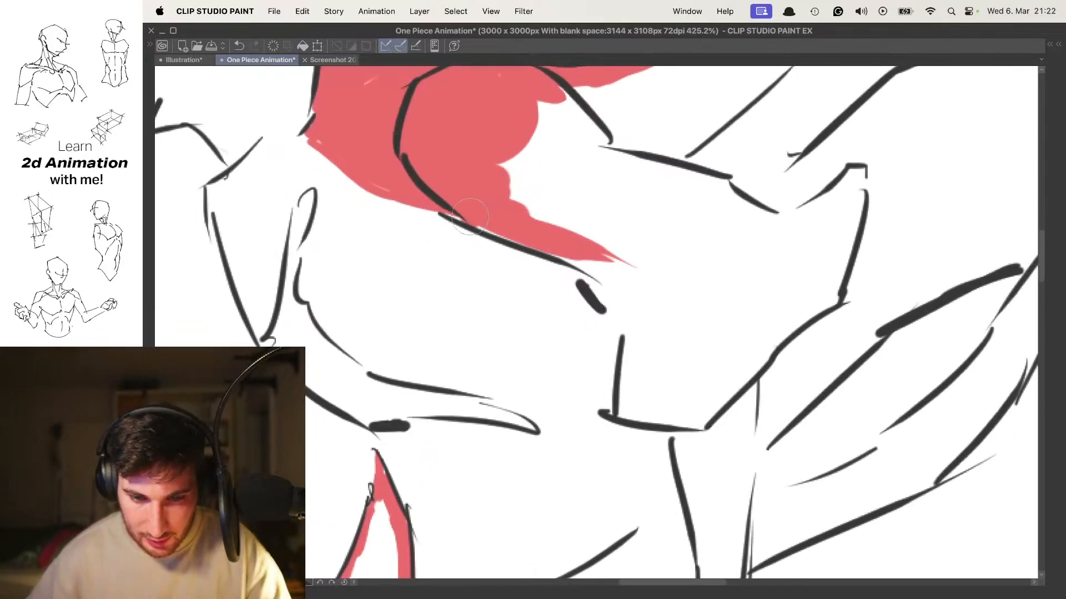
mouse_move(471, 223)
left_mouse_down()
mouse_move(577, 259)
mouse_move(642, 297)
left_mouse_up()
left_click_drag(641, 291, 609, 236)
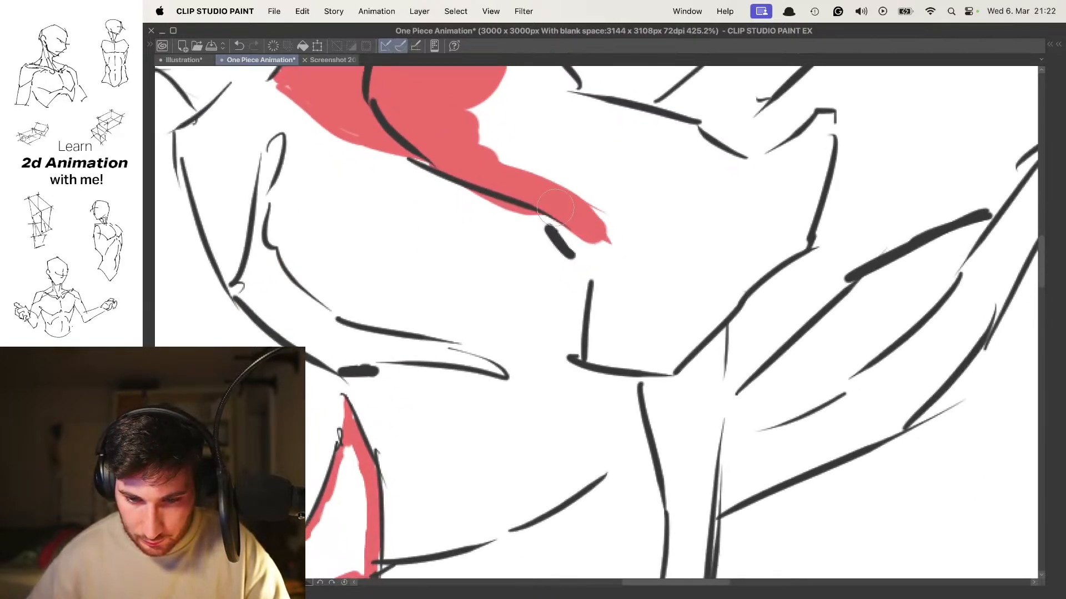
Paint red inside the near sleeve's cuff and upper outline to close the sleeve's coloured border
mouse_move(555, 208)
left_mouse_down()
mouse_move(619, 303)
mouse_move(602, 336)
mouse_move(608, 366)
mouse_move(661, 367)
left_mouse_up()
mouse_move(670, 340)
left_mouse_down()
mouse_move(615, 336)
mouse_move(721, 247)
left_mouse_up()
left_click_drag(721, 247, 683, 308)
mouse_move(636, 350)
left_mouse_down()
mouse_move(690, 300)
mouse_move(731, 178)
mouse_move(663, 219)
mouse_move(647, 281)
mouse_move(600, 254)
mouse_move(630, 283)
mouse_move(625, 266)
left_mouse_up()
mouse_move(519, 246)
left_mouse_down()
mouse_move(588, 261)
mouse_move(540, 246)
mouse_move(549, 280)
mouse_move(533, 253)
mouse_move(553, 259)
left_mouse_up()
scroll(575, 287, "down", 5)
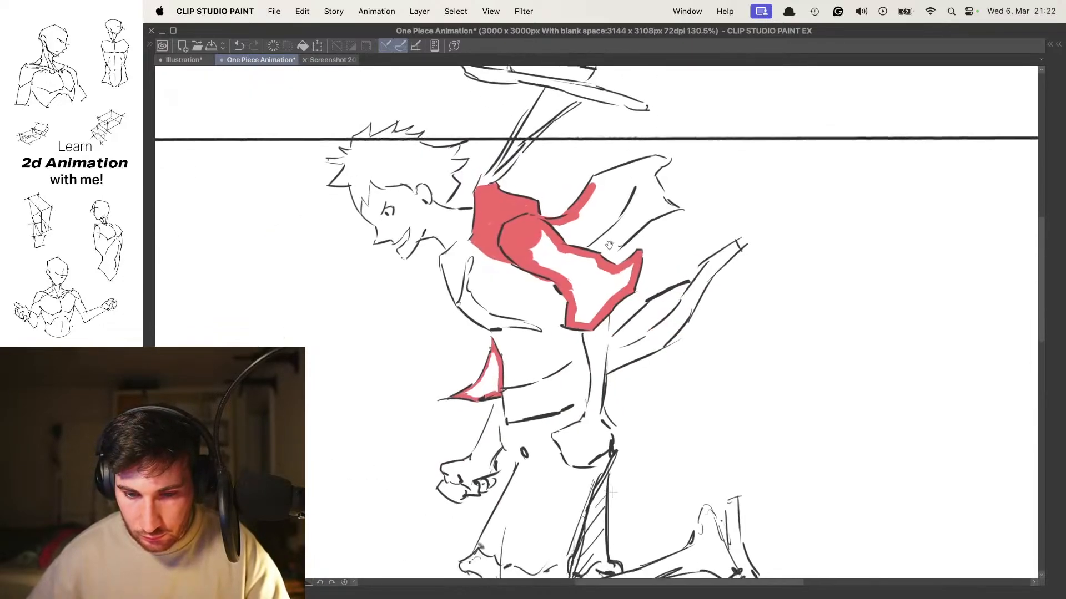
Paint red along the lower, trailing and upper edges of the fluttering back panel to close its border
scroll(609, 244, "up", 2)
left_click_drag(592, 205, 608, 214)
scroll(616, 233, "up", 2)
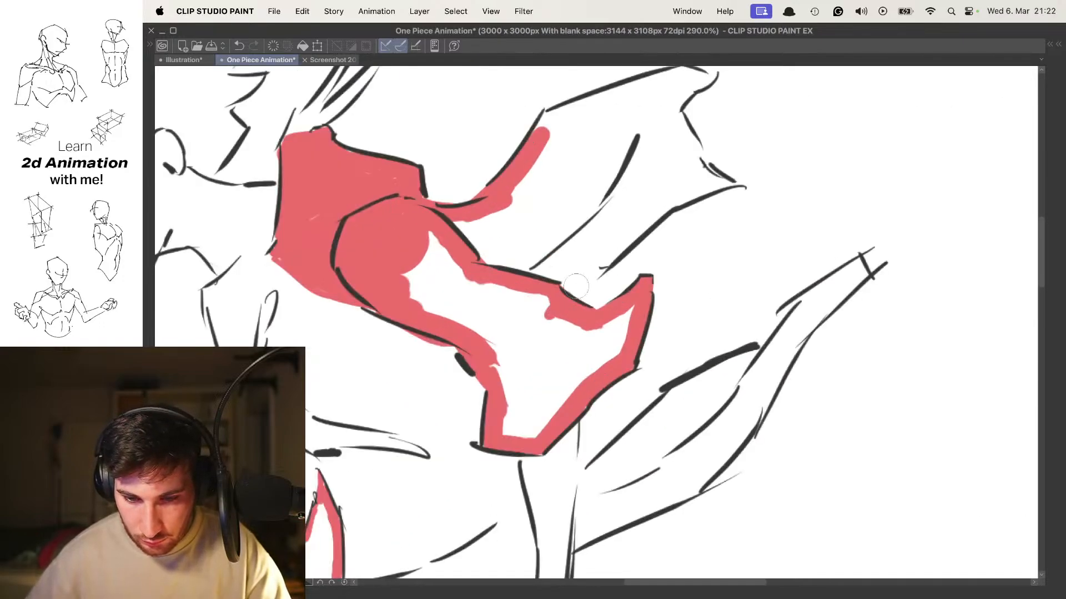
mouse_move(576, 286)
left_mouse_down()
mouse_move(589, 280)
mouse_move(577, 295)
left_mouse_up()
scroll(578, 294, "up", 2)
left_click_drag(555, 335, 583, 312)
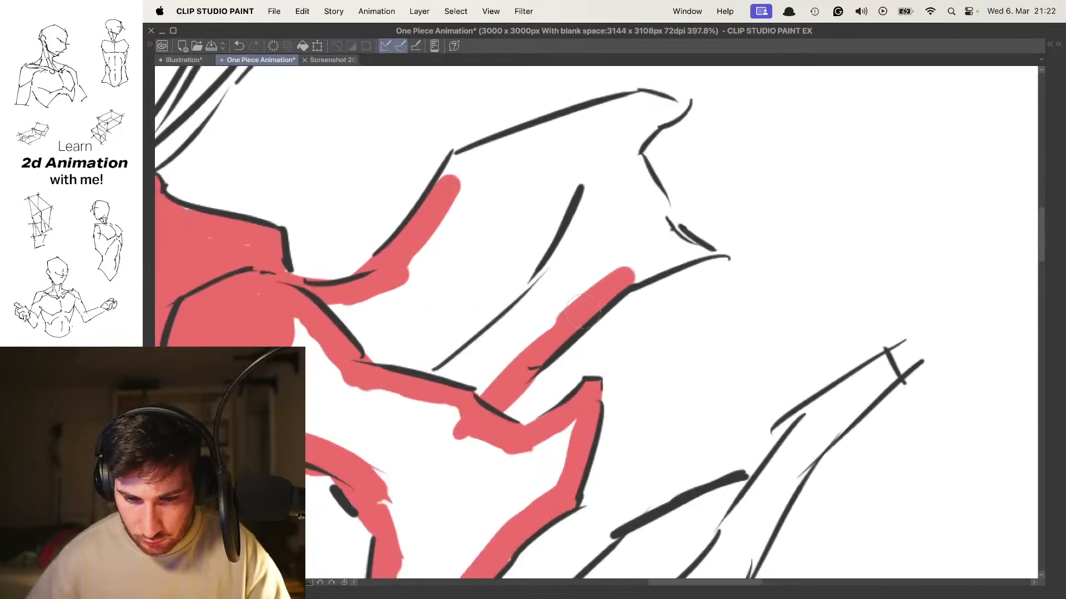
mouse_move(617, 281)
left_mouse_down()
mouse_move(663, 257)
mouse_move(694, 258)
mouse_move(652, 212)
left_mouse_up()
left_click_drag(658, 207, 677, 265)
mouse_move(669, 273)
left_mouse_down()
mouse_move(645, 208)
mouse_move(666, 247)
mouse_move(716, 210)
mouse_move(588, 232)
left_mouse_up()
mouse_move(490, 274)
left_mouse_down()
mouse_move(561, 237)
mouse_move(660, 210)
left_mouse_up()
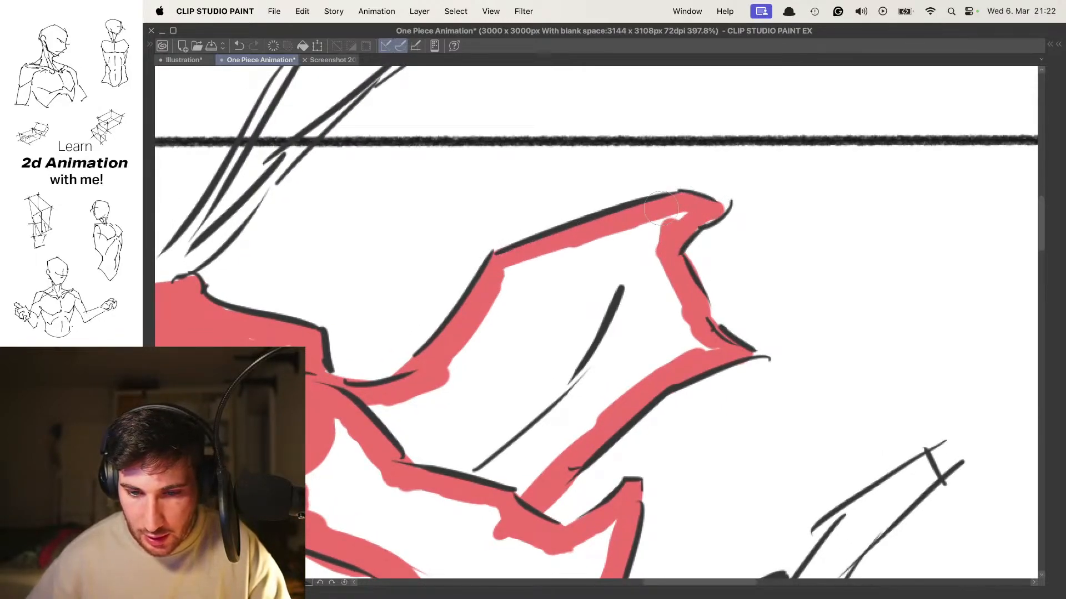
scroll(624, 237, "down", 10)
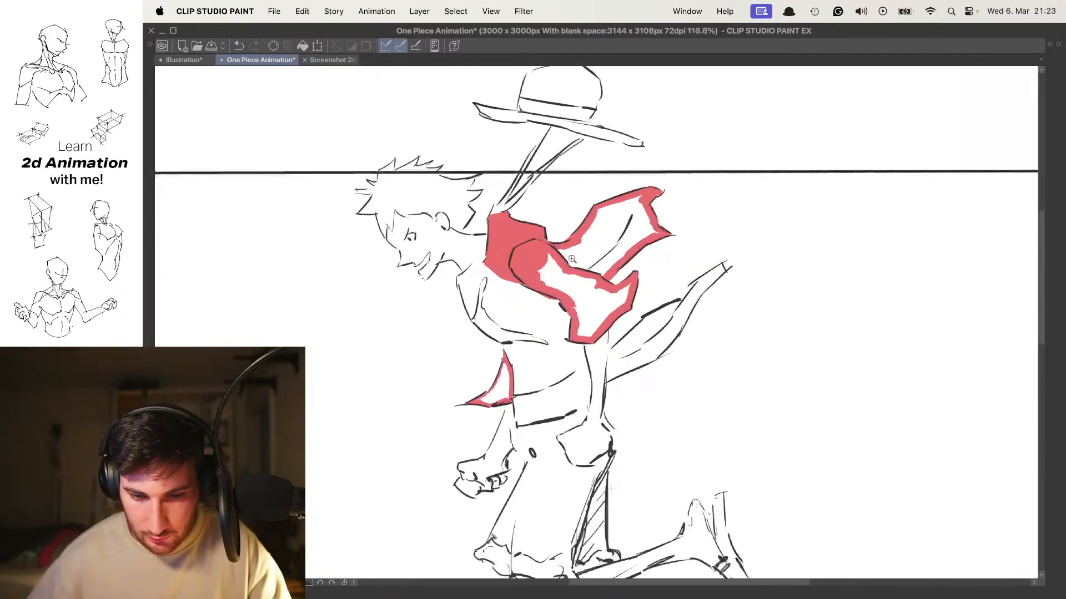
Fill the inside of the near sleeve and the base of the fluttering back panel with red
scroll(600, 226, "up", 5)
left_click_drag(610, 275, 500, 355)
scroll(499, 355, "down", 3)
mouse_move(516, 272)
left_mouse_down()
mouse_move(611, 377)
mouse_move(605, 427)
mouse_move(603, 409)
mouse_move(639, 399)
mouse_move(631, 369)
left_mouse_up()
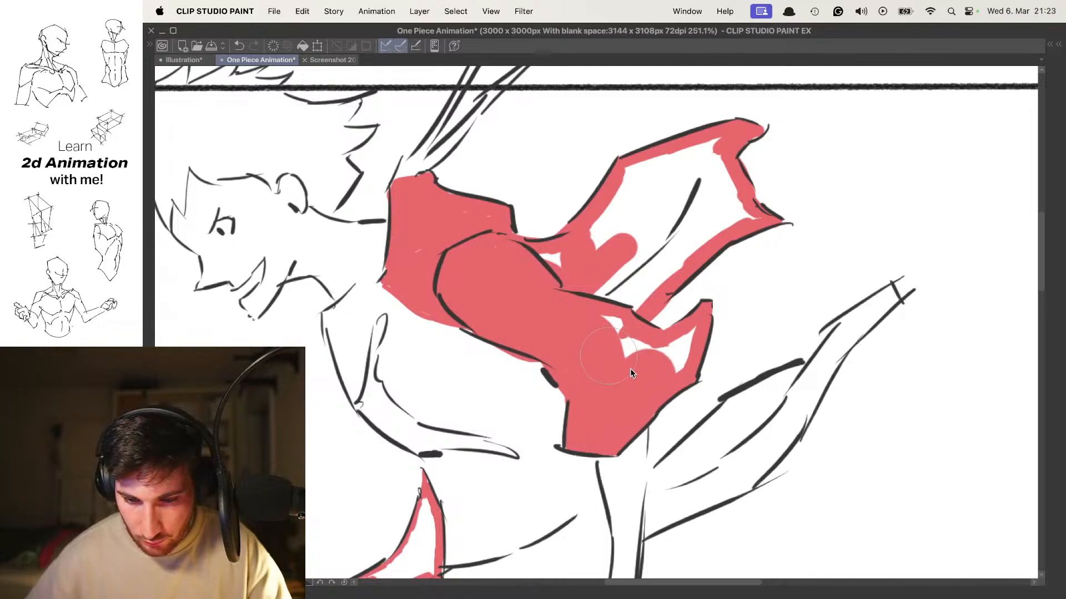
mouse_move(614, 269)
left_mouse_down()
mouse_move(604, 281)
mouse_move(627, 266)
mouse_move(634, 306)
left_mouse_up()
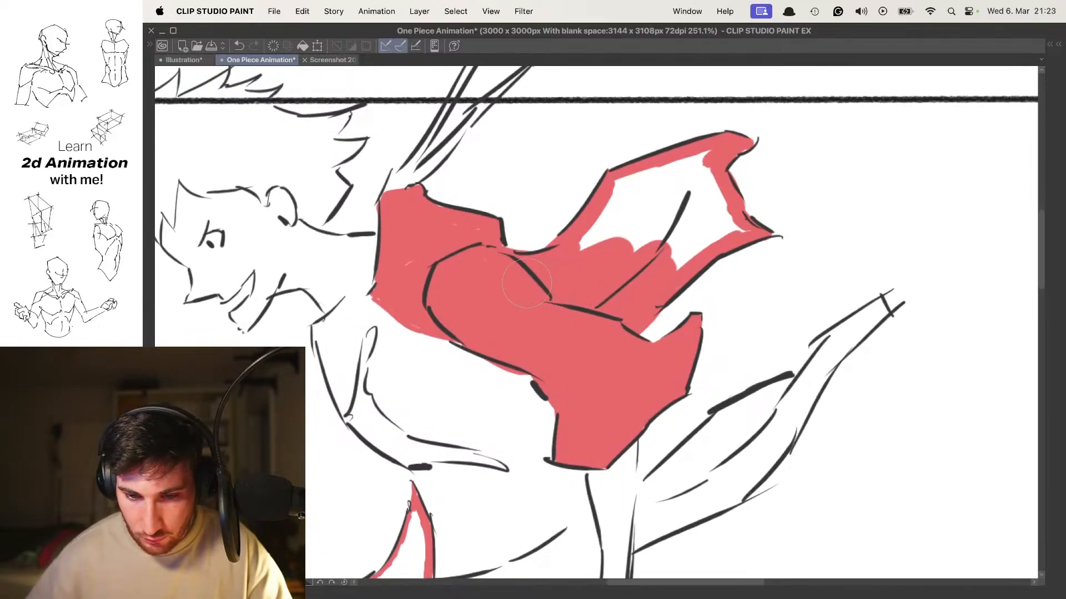
Fill the rest of the fluttering back panel with red and compare the result with the previous frame
left_click_drag(542, 262, 496, 304)
left_click_drag(587, 242, 543, 292)
mouse_move(620, 222)
left_mouse_down()
mouse_move(655, 278)
mouse_move(682, 256)
mouse_move(654, 214)
left_mouse_up()
scroll(679, 198, "down", 6)
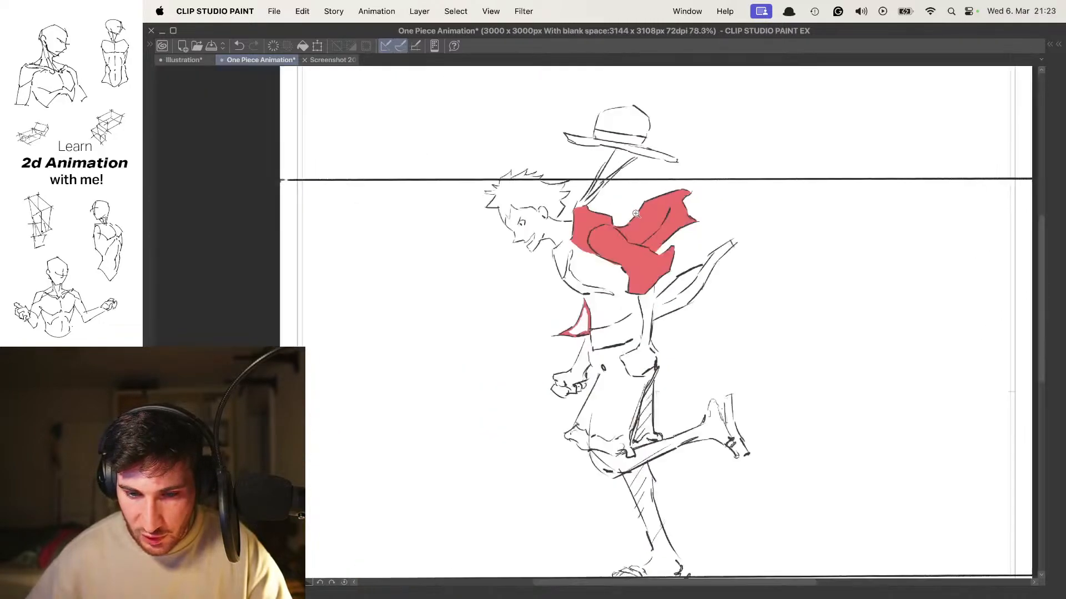
key("Left")
key("Right")
key("Left")
key("Right")
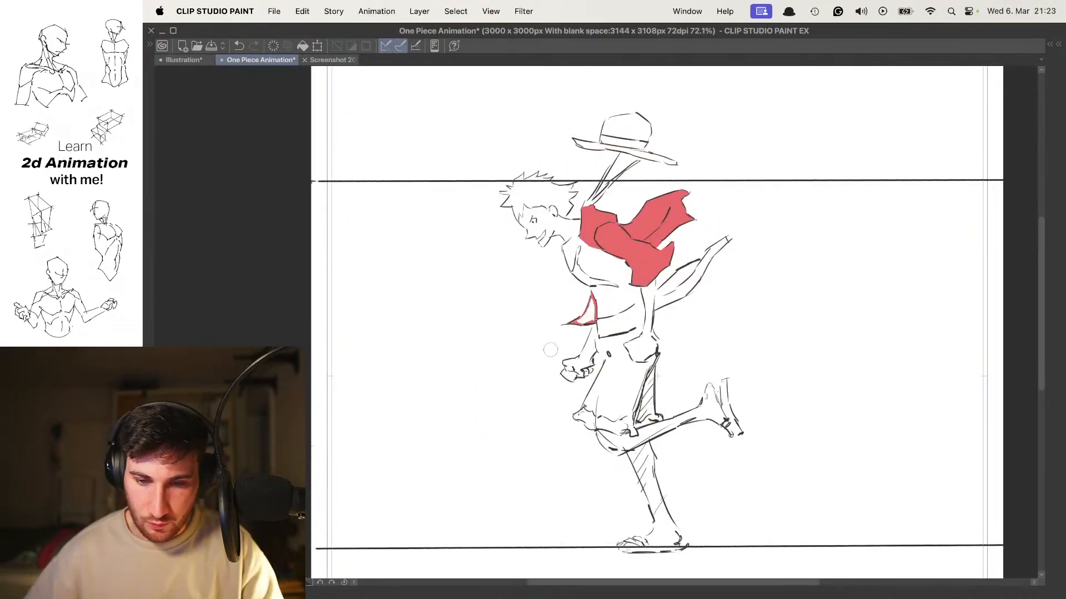
Fill the inside of the shirt's front tail with red
scroll(570, 316, "up", 10)
scroll(683, 315, "right", 2)
mouse_move(590, 349)
left_mouse_down()
mouse_move(576, 359)
mouse_move(638, 319)
mouse_move(602, 314)
mouse_move(653, 213)
left_mouse_up()
scroll(663, 283, "down", 8)
scroll(644, 266, "right", 2)
Step back and forth through the coloured frames to review the running motion and colouring
key("Left")
key("Left")
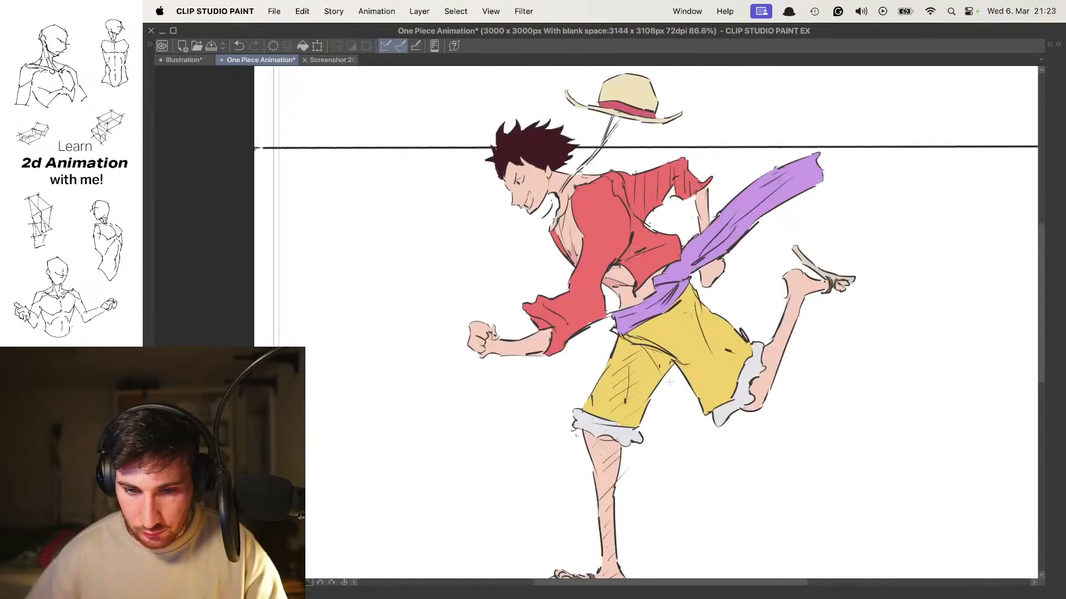
scroll(620, 247, "down", 3)
key("Right")
key("Right")
key("Right")
key("Right")
key("Right")
key("Right")
key("Right")
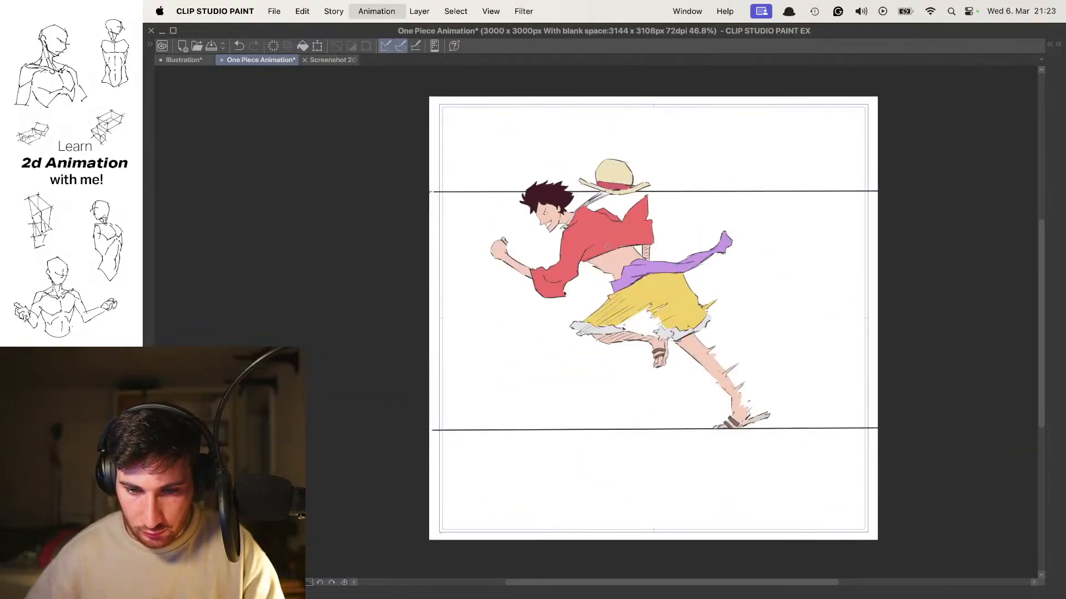
key("Left")
key("Left")
key("Left")
key("Left")
key("Left")
key("Left")
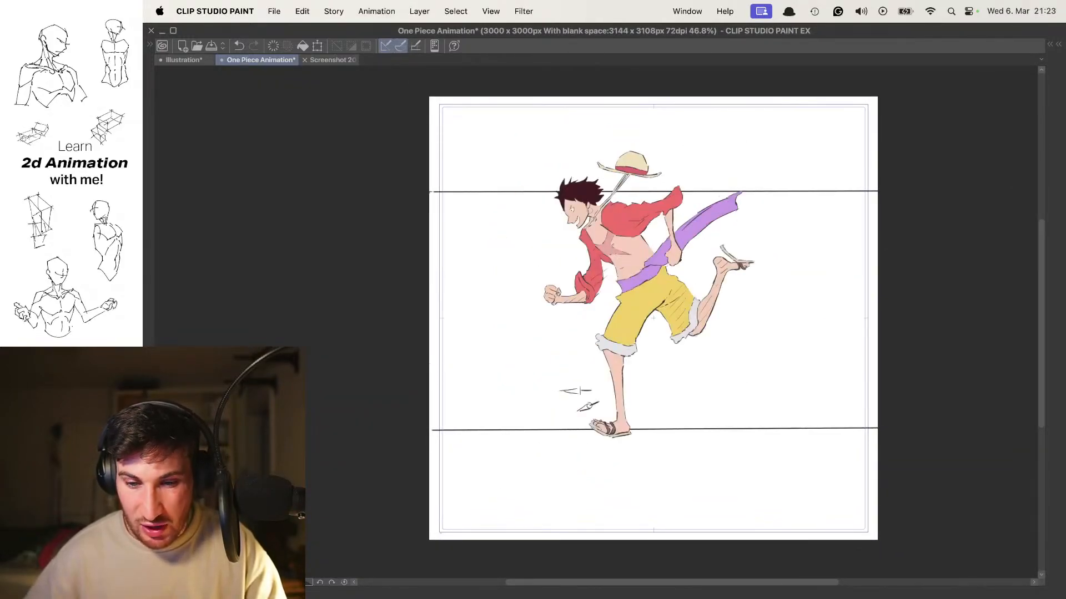
key("Left")
key("Left")
key("Left")
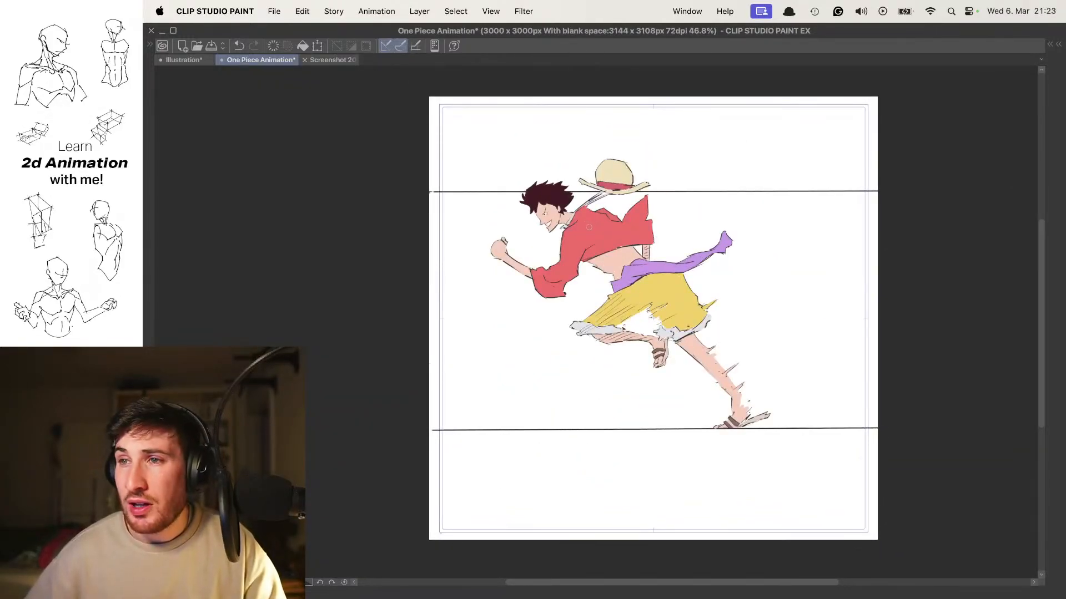
Step back and forth through the frames of the run to review the motion and colouring
key("Left")
key("Left")
key("Left")
key("Left")
key("Left")
key("Left")
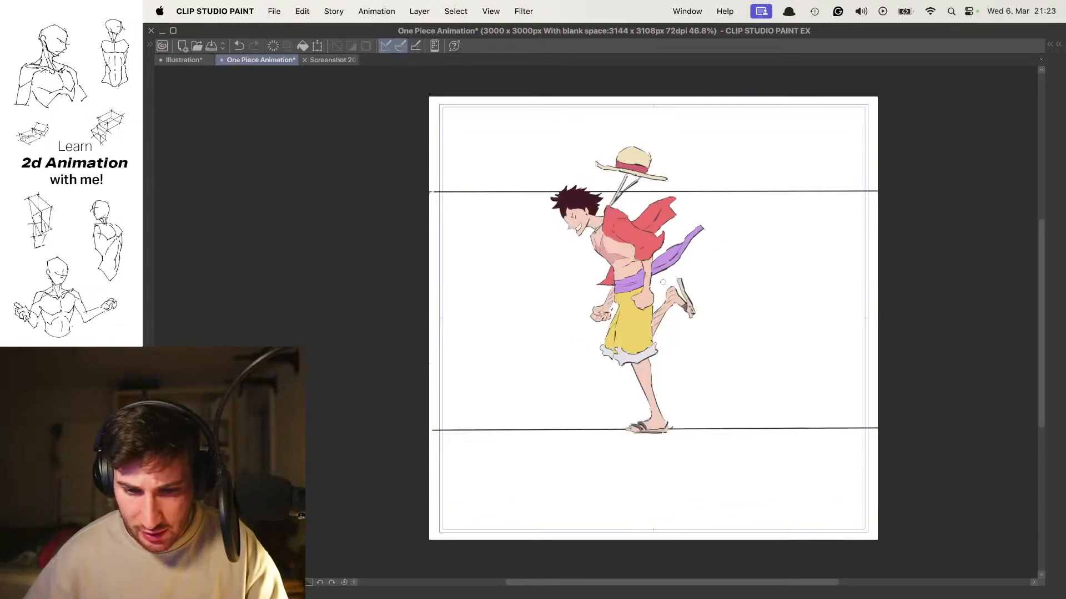
key("Left")
key("Left")
key("Left")
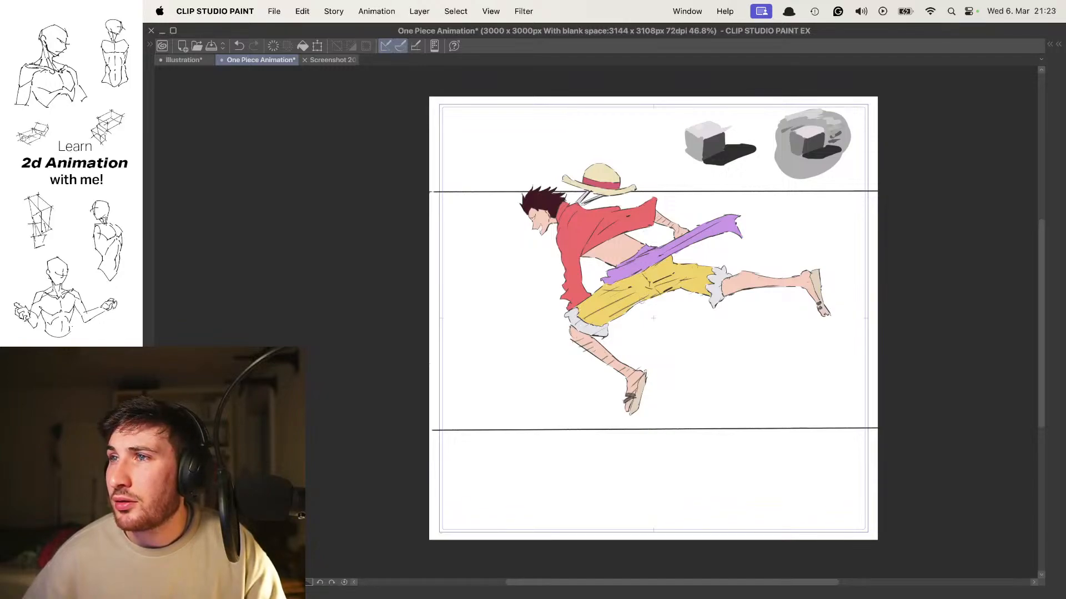
key("Right")
key("Right")
key("Right")
key("Right")
key("Right")
key("Right")
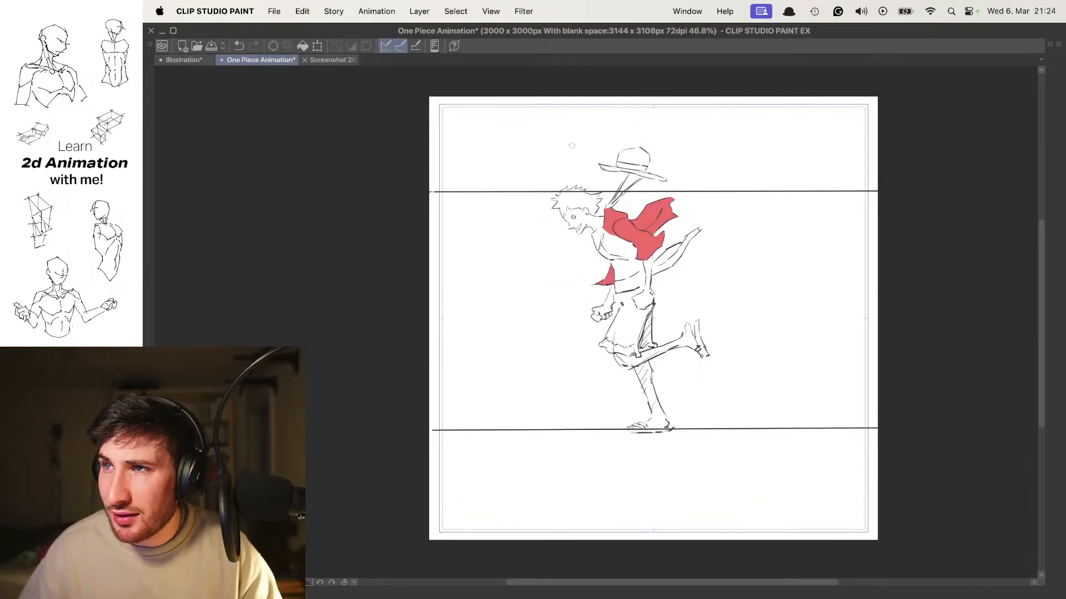
Examine the skin and clothing colours of the finished frames up close and compare them with the frame that has only its shirt filled
scroll(607, 262, "up", 5)
key("Right")
key("Right")
key("Right")
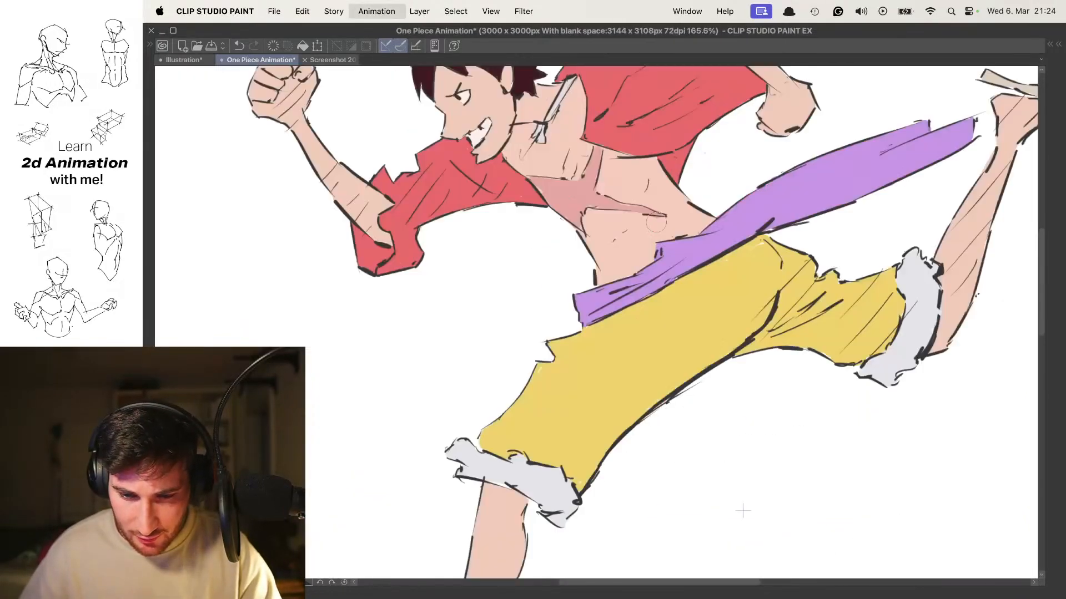
scroll(655, 245, "down", 5)
key("Right")
key("Right")
key("Right")
key("Right")
key("Right")
key("Right")
key("Right")
key("Right")
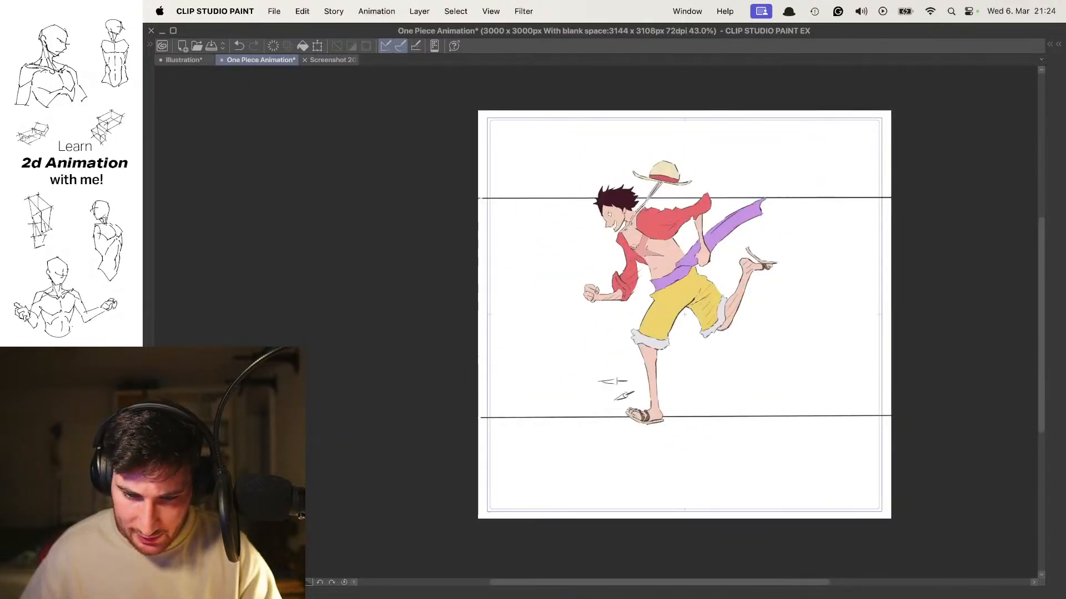
scroll(658, 263, "up", 5)
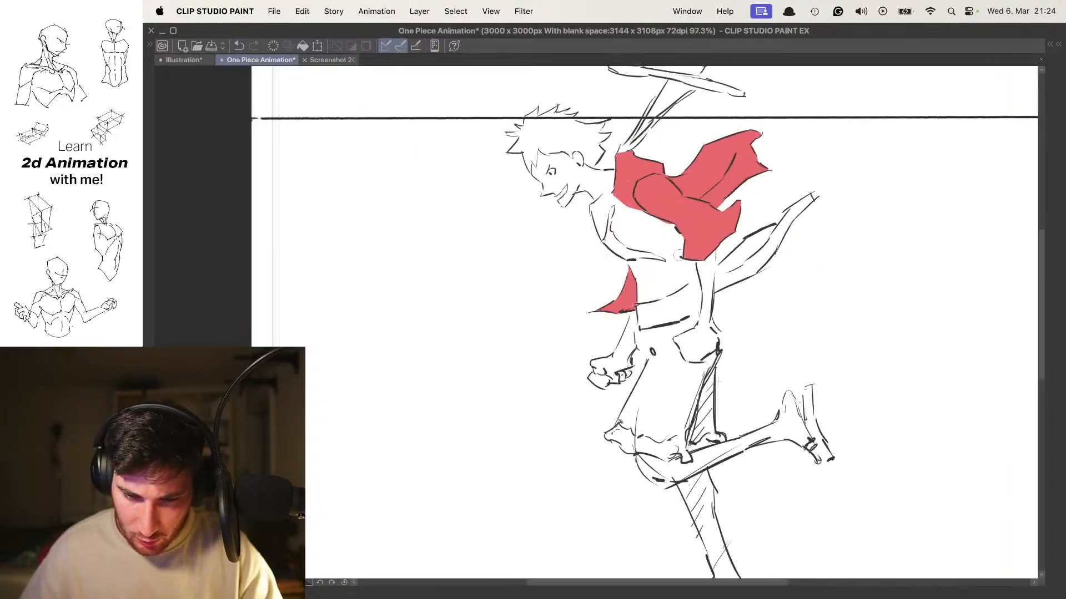
key("Right")
key("Right")
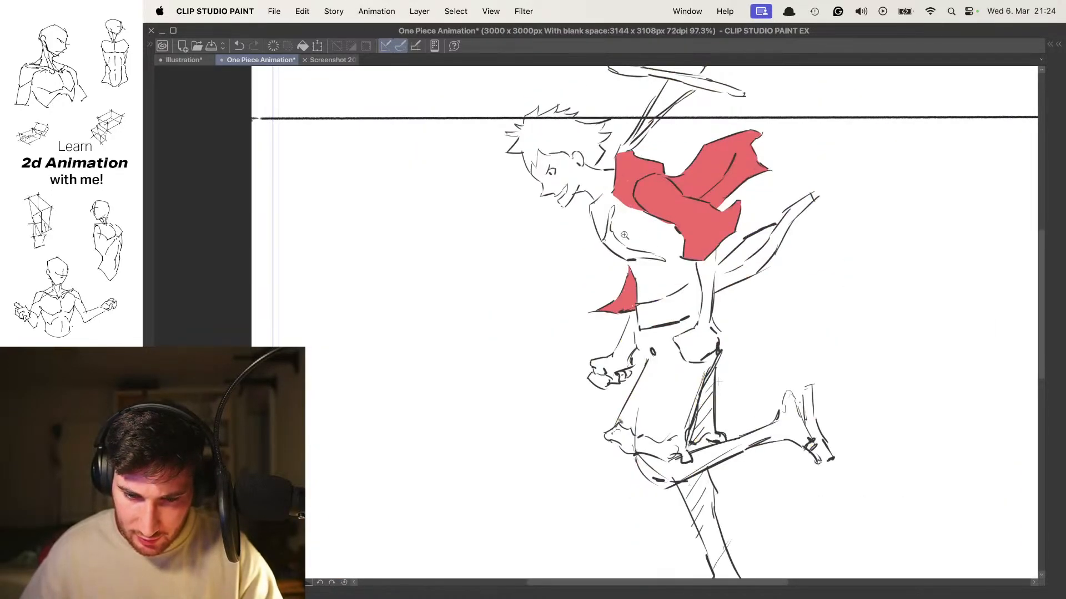
Paint skin colour along the front edge of the chest and over the front of the belly
scroll(622, 227, "up", 7)
mouse_move(565, 239)
left_mouse_down()
mouse_move(635, 280)
mouse_move(602, 212)
mouse_move(660, 269)
mouse_move(667, 311)
mouse_move(658, 243)
left_mouse_up()
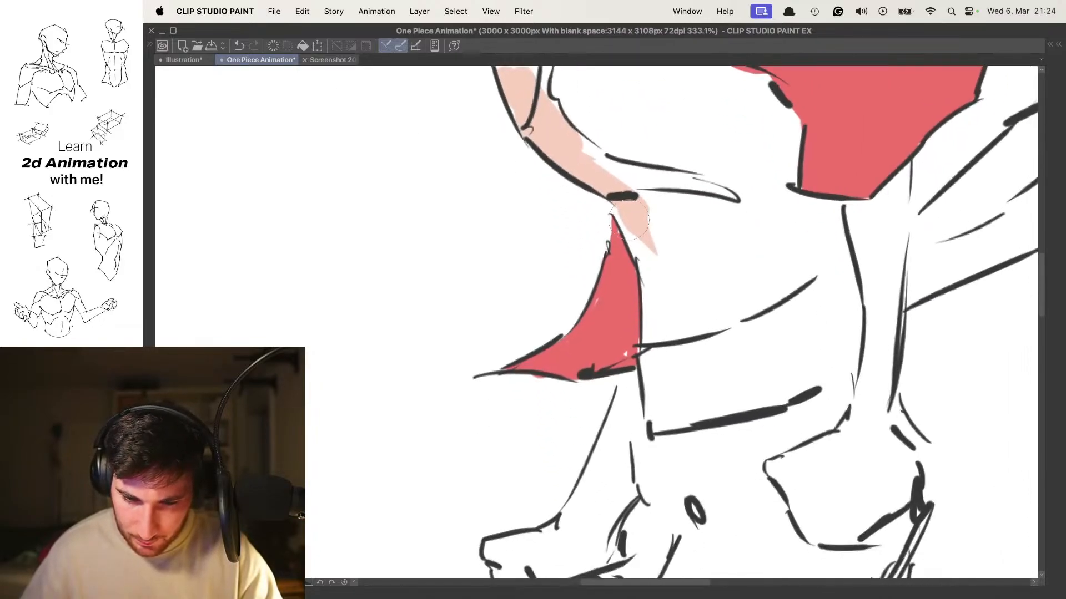
mouse_move(616, 203)
left_mouse_down()
mouse_move(656, 281)
mouse_move(652, 339)
mouse_move(716, 250)
mouse_move(669, 220)
left_mouse_up()
mouse_move(662, 328)
left_mouse_down()
mouse_move(671, 521)
mouse_move(696, 535)
left_mouse_up()
mouse_move(572, 280)
left_mouse_down()
mouse_move(546, 253)
mouse_move(544, 283)
mouse_move(531, 263)
mouse_move(526, 235)
mouse_move(554, 200)
mouse_move(582, 272)
mouse_move(580, 317)
left_mouse_up()
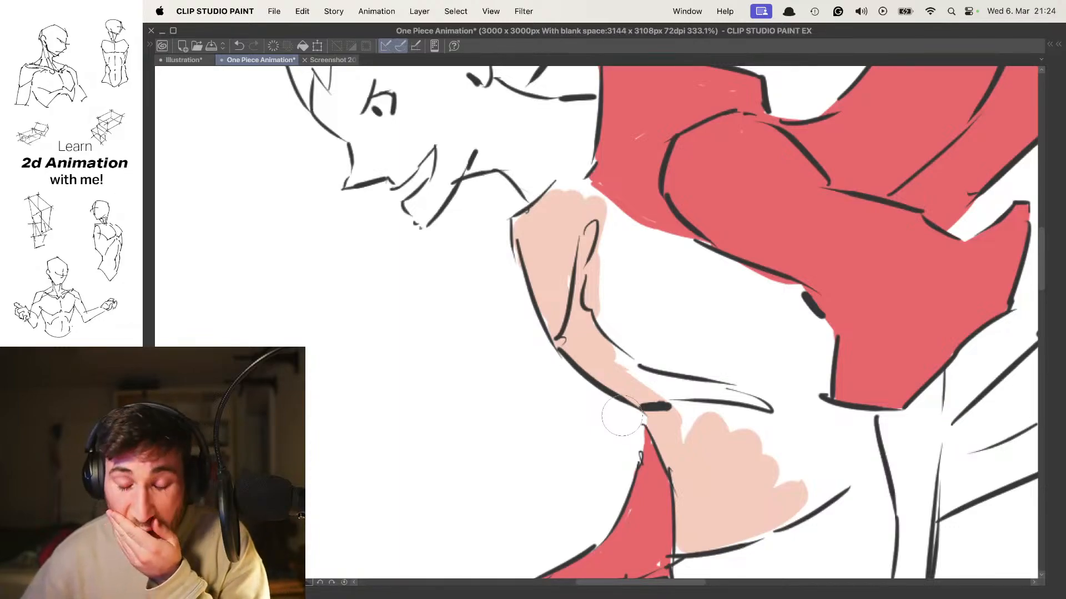
key("space")
left_click_drag(482, 118, 484, 127)
scroll(499, 147, "down", 3)
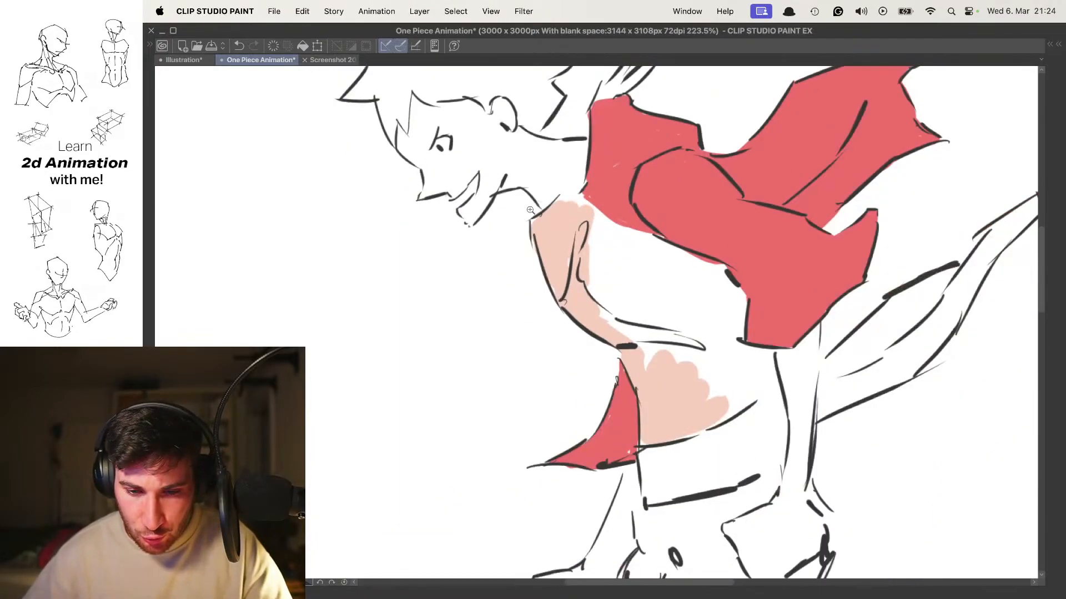
Extend the skin colour across the middle of the chest and up towards the collar, undoing a stray stroke
mouse_move(610, 295)
left_mouse_down()
mouse_move(620, 315)
mouse_move(581, 314)
left_mouse_up()
left_click_drag(583, 244, 622, 302)
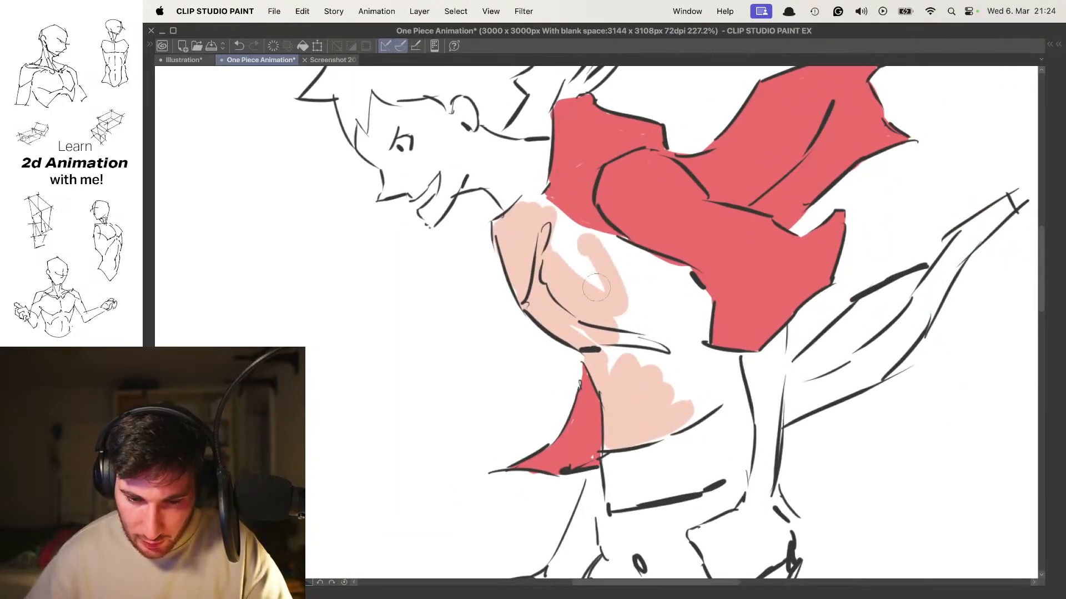
mouse_move(548, 209)
left_mouse_down()
mouse_move(674, 300)
mouse_move(561, 220)
mouse_move(628, 294)
left_mouse_up()
scroll(560, 219, "up", 3)
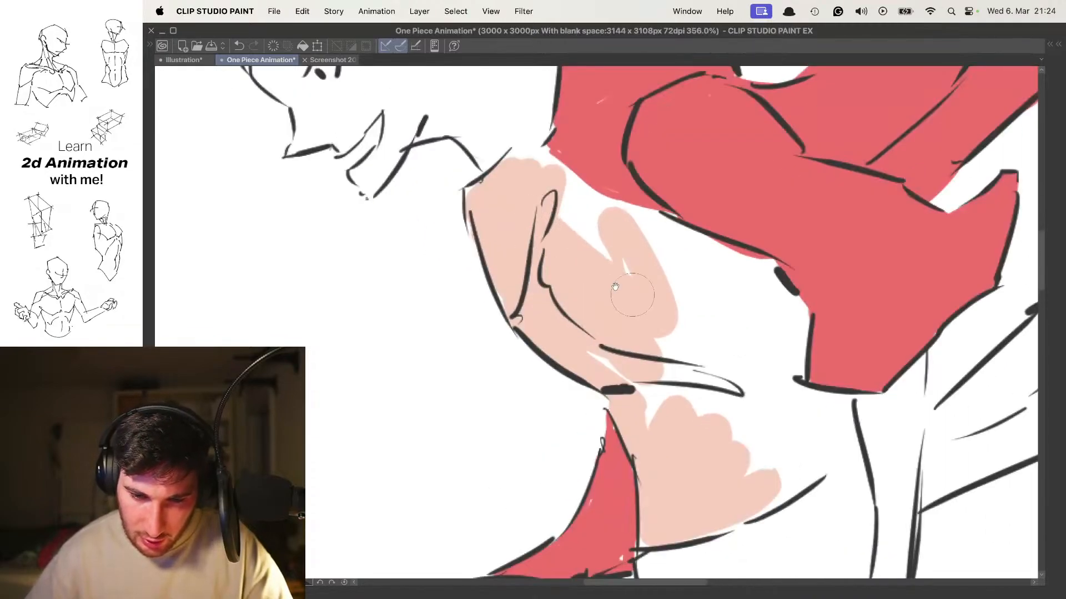
left_click_drag(603, 241, 626, 284)
left_click_drag(514, 261, 496, 246)
mouse_move(502, 205)
left_mouse_down()
mouse_move(536, 169)
mouse_move(589, 245)
left_mouse_up()
left_click_drag(533, 167, 623, 229)
key("super+z")
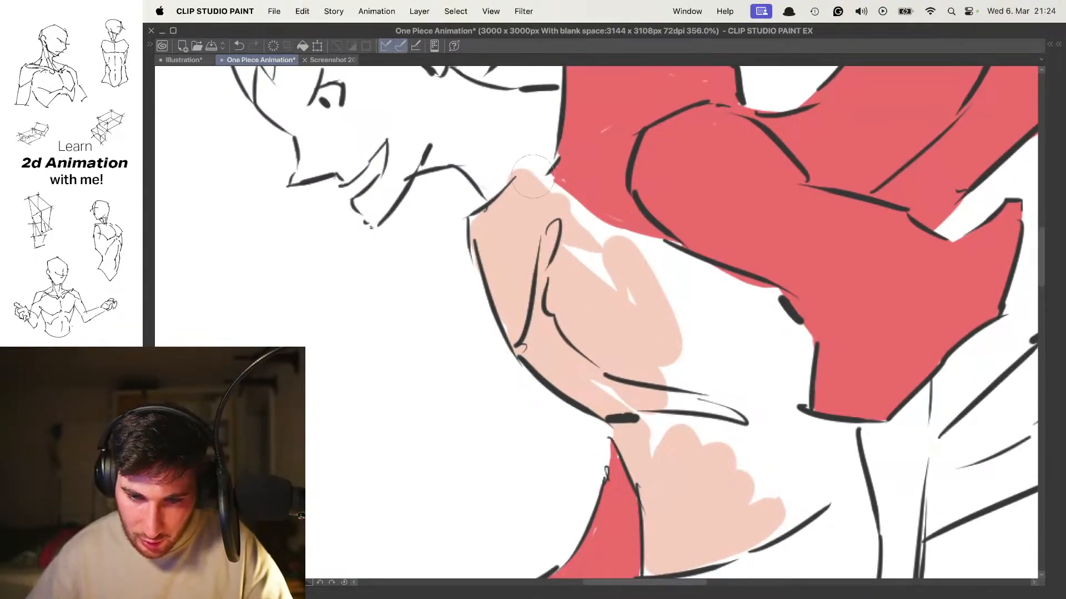
mouse_move(532, 176)
left_mouse_down()
mouse_move(620, 236)
mouse_move(596, 227)
mouse_move(691, 267)
left_mouse_up()
Fill the belly with skin colour from beneath the chest line down to the curved waist line
scroll(676, 248, "down", 5)
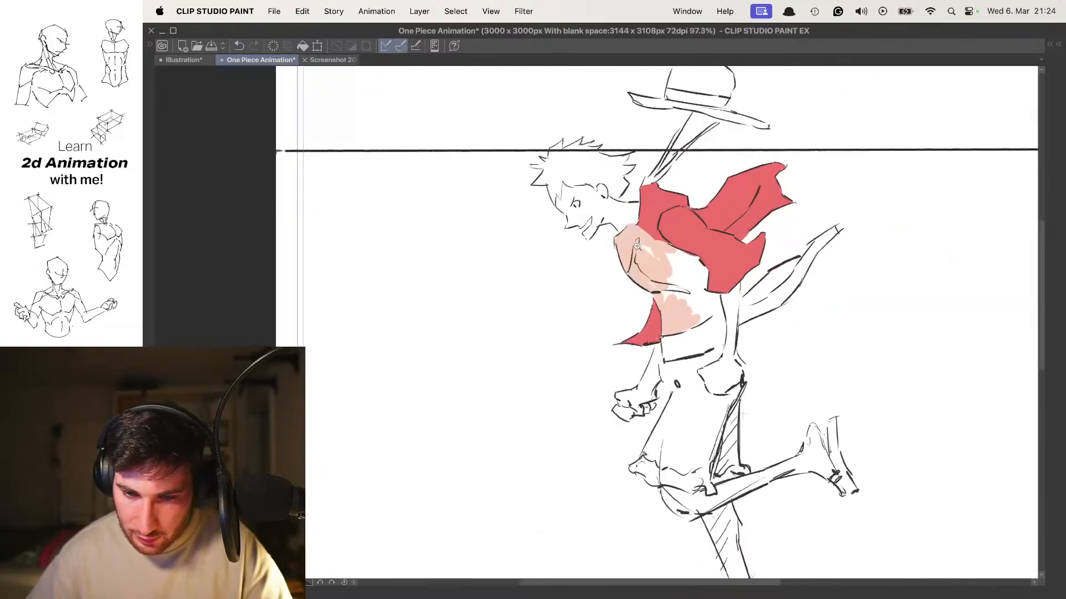
scroll(641, 235, "up", 2)
scroll(627, 222, "up", 4)
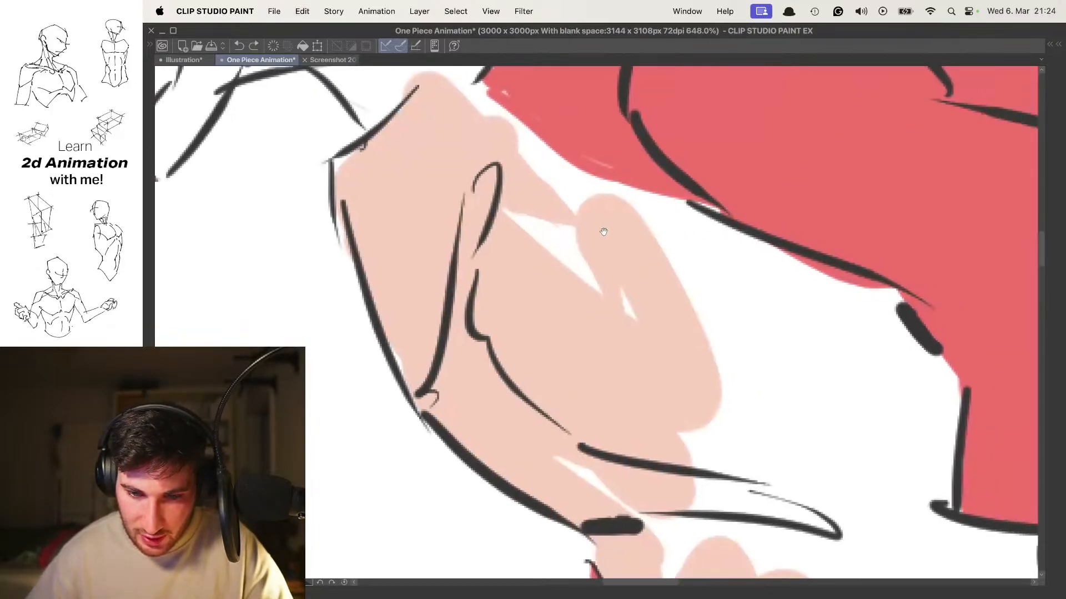
scroll(628, 217, "down", 6)
scroll(644, 316, "up", 4)
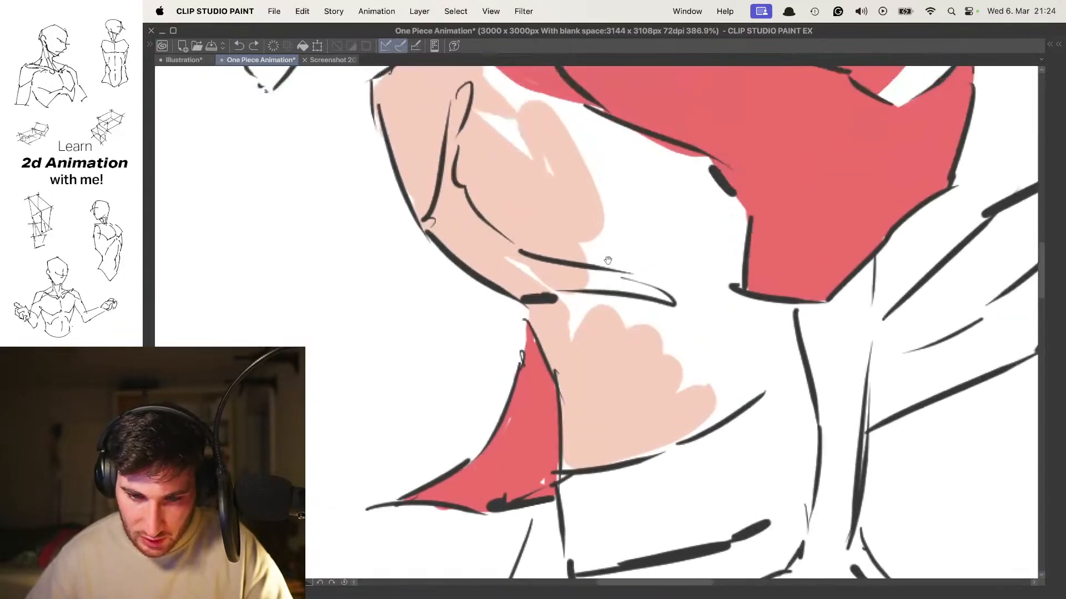
mouse_move(568, 304)
left_mouse_down()
mouse_move(572, 280)
mouse_move(611, 266)
mouse_move(664, 350)
mouse_move(688, 383)
left_mouse_up()
mouse_move(688, 383)
left_mouse_down()
mouse_move(636, 182)
mouse_move(617, 247)
left_mouse_up()
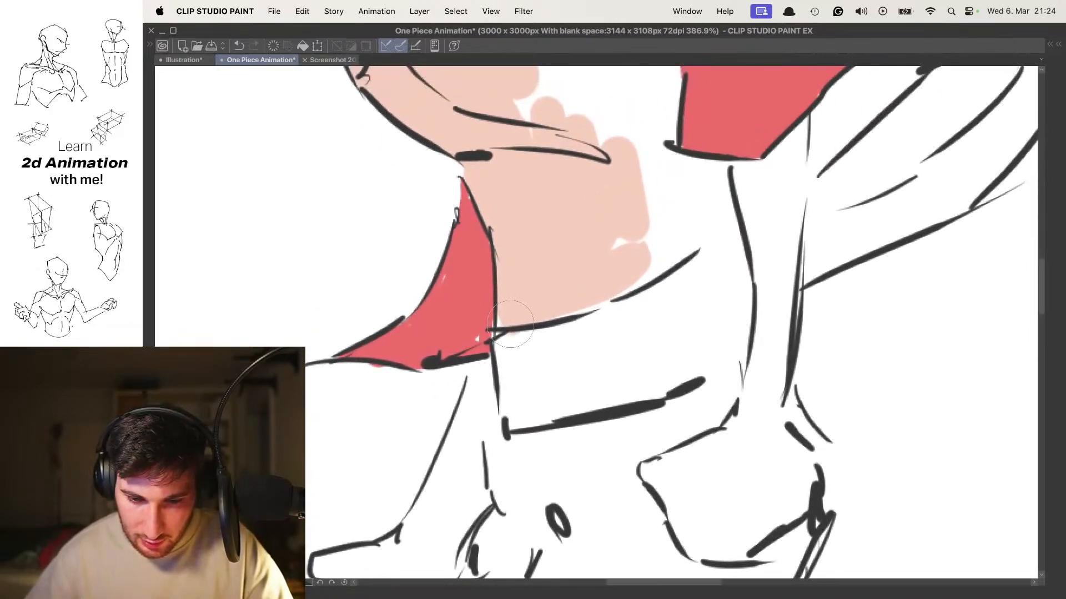
mouse_move(607, 284)
left_mouse_down()
mouse_move(687, 234)
mouse_move(658, 216)
left_mouse_up()
left_click_drag(649, 202, 670, 371)
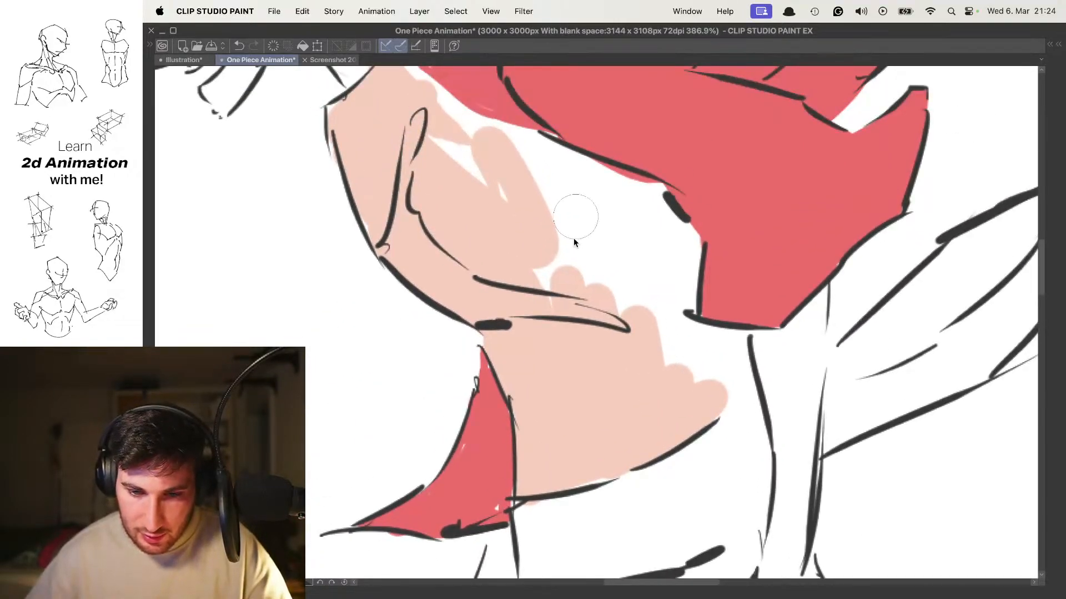
Fill the upper chest with skin colour along the lower edge of the red shirt
left_click_drag(541, 187, 616, 263)
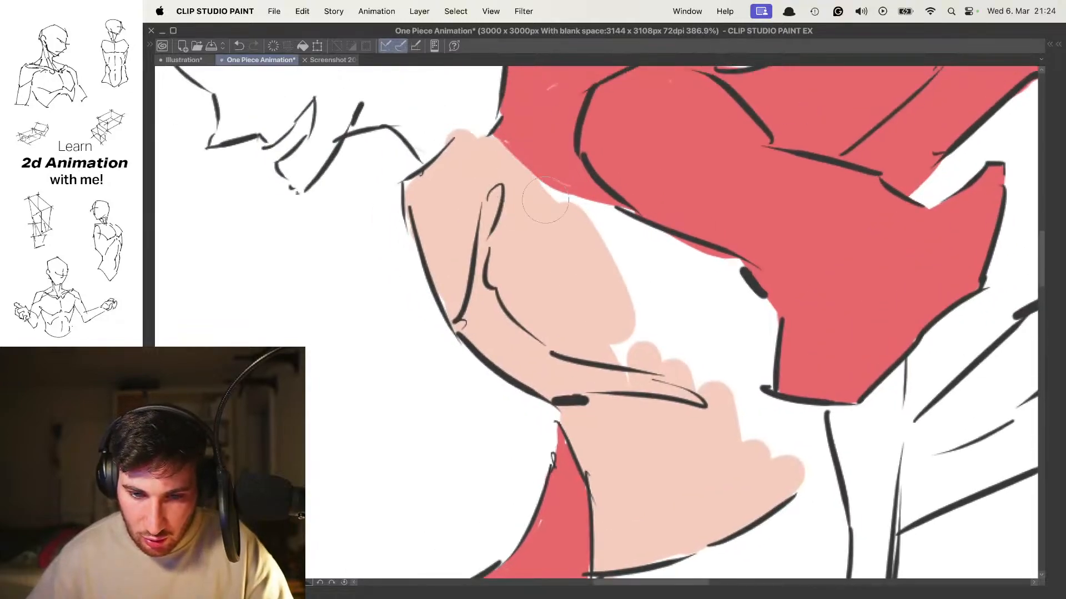
mouse_move(592, 214)
left_mouse_down()
mouse_move(679, 255)
mouse_move(678, 238)
mouse_move(633, 222)
left_mouse_up()
mouse_move(573, 236)
left_mouse_down()
mouse_move(669, 258)
mouse_move(645, 238)
left_mouse_up()
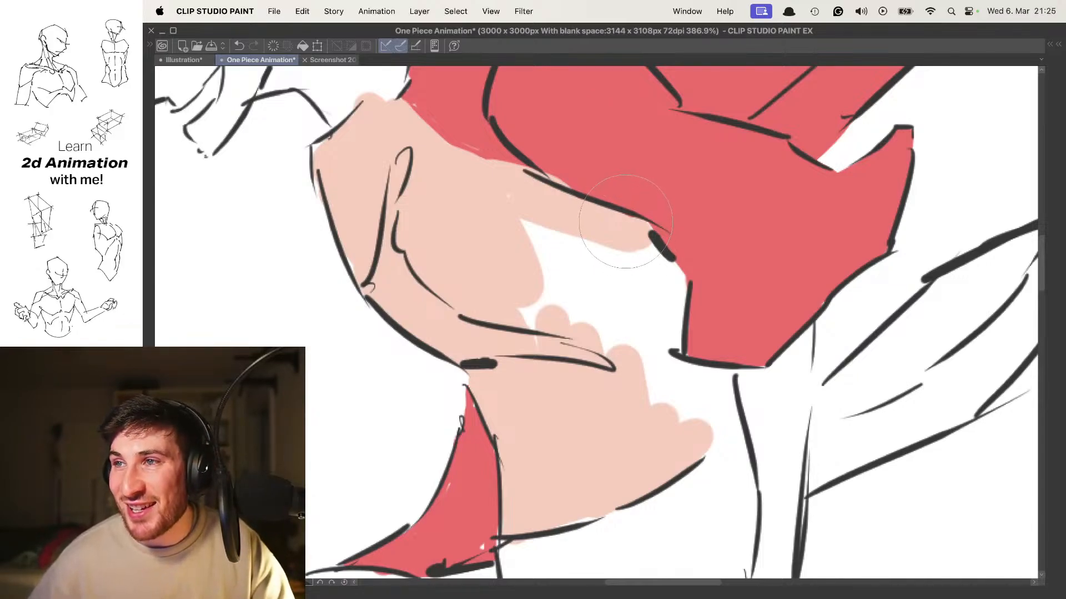
mouse_move(567, 284)
left_mouse_down()
mouse_move(566, 264)
mouse_move(550, 258)
mouse_move(594, 285)
mouse_move(578, 208)
mouse_move(569, 241)
left_mouse_up()
Fill the remaining gap on the side of the torso beneath the red sleeve with skin colour
scroll(582, 251, "down", 2)
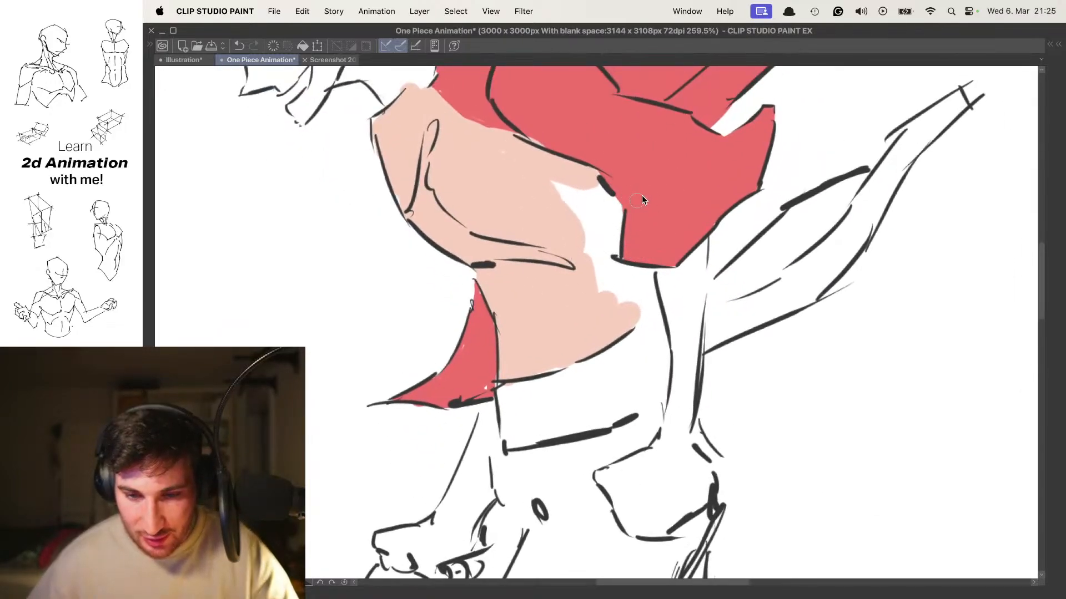
scroll(593, 203, "left", 1)
scroll(591, 201, "up", 2)
left_click_drag(568, 188, 593, 211)
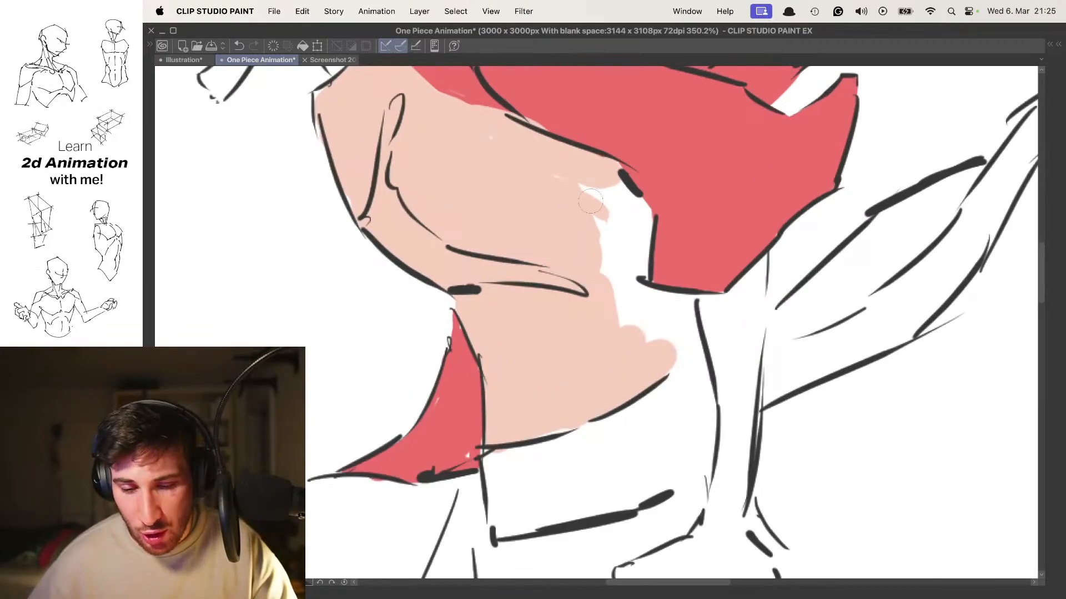
mouse_move(587, 196)
left_mouse_down()
mouse_move(604, 190)
mouse_move(642, 212)
mouse_move(605, 240)
mouse_move(635, 297)
mouse_move(681, 312)
mouse_move(663, 241)
mouse_move(659, 287)
mouse_move(577, 268)
left_mouse_up()
left_click_drag(631, 215, 651, 295)
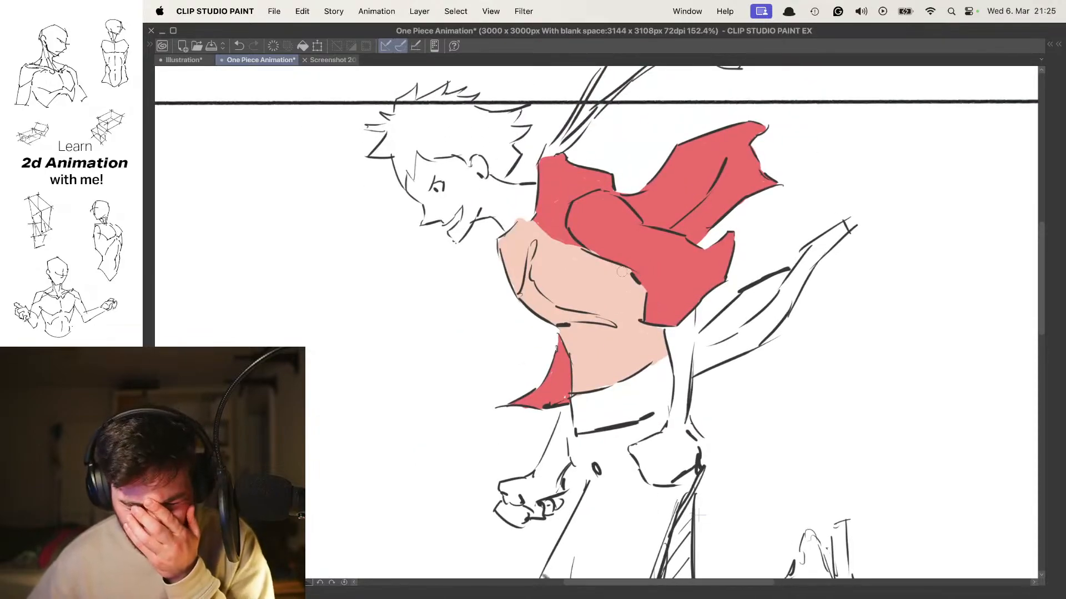
left_click_drag(577, 188, 612, 264)
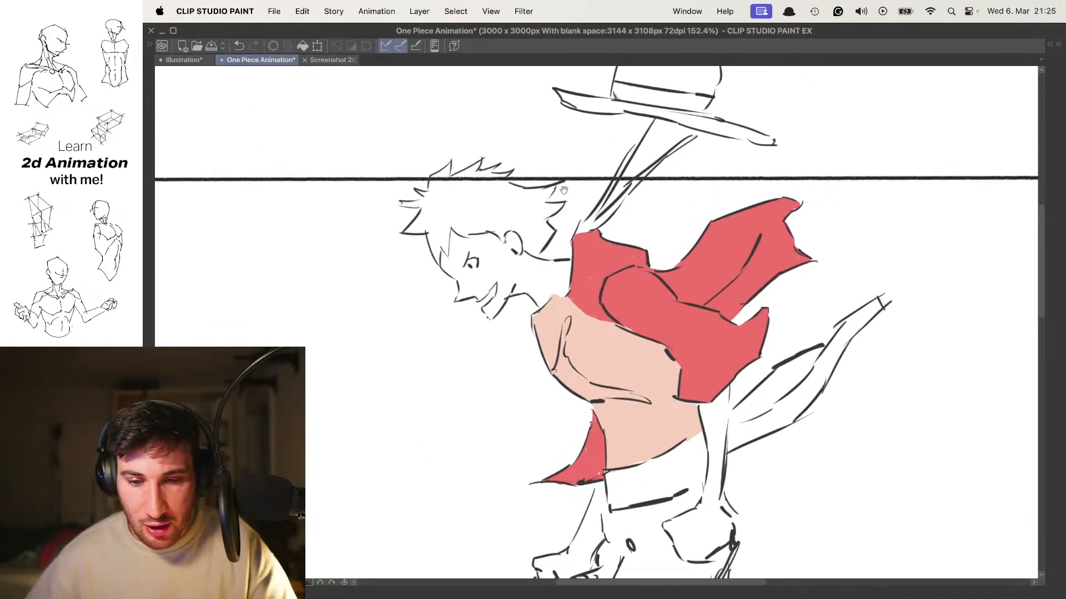
Fill the neck and the ear with skin colour, starting into the jaw
left_click_drag(560, 235, 593, 228)
left_click_drag(536, 274, 609, 296)
mouse_move(606, 300)
left_mouse_down()
mouse_move(582, 279)
mouse_move(625, 339)
left_mouse_up()
mouse_move(585, 289)
left_mouse_down()
mouse_move(552, 279)
mouse_move(579, 241)
mouse_move(550, 273)
mouse_move(614, 251)
mouse_move(591, 297)
mouse_move(613, 270)
mouse_move(648, 252)
mouse_move(667, 301)
mouse_move(692, 269)
mouse_move(696, 211)
mouse_move(613, 210)
mouse_move(700, 208)
left_mouse_up()
mouse_move(692, 218)
left_mouse_down()
mouse_move(694, 242)
mouse_move(741, 275)
left_mouse_up()
mouse_move(627, 255)
left_mouse_down()
mouse_move(601, 252)
mouse_move(678, 269)
mouse_move(666, 261)
left_mouse_up()
mouse_move(604, 216)
left_mouse_down()
mouse_move(644, 248)
mouse_move(611, 233)
mouse_move(621, 194)
left_mouse_up()
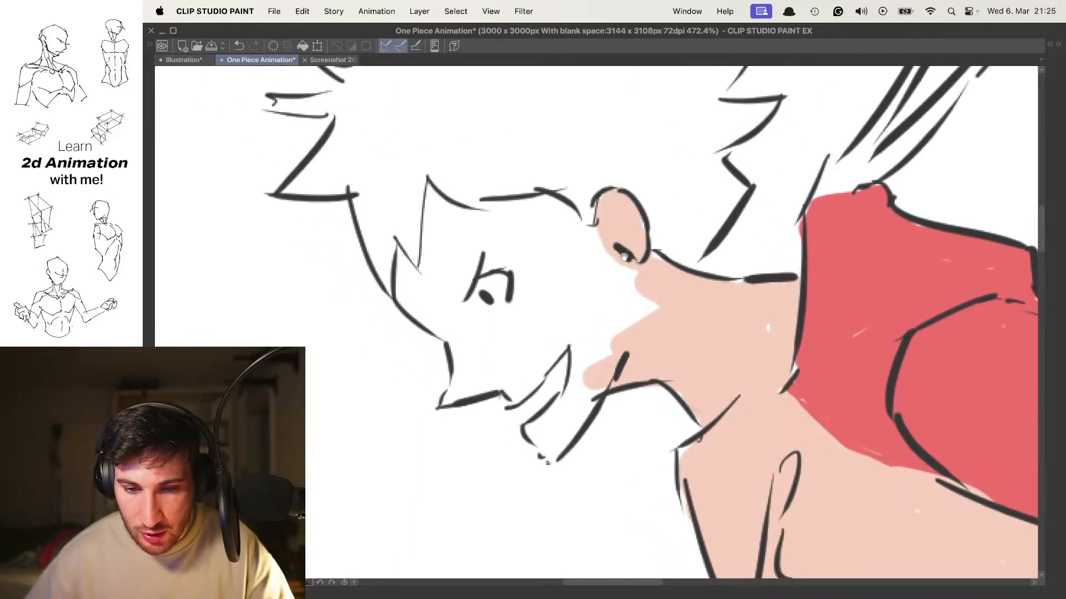
Fill the cheek, nose, mouth, chin and the area around the eye with skin colour
left_click_drag(624, 257, 624, 178)
mouse_move(638, 208)
left_mouse_down()
mouse_move(627, 238)
mouse_move(636, 245)
mouse_move(565, 333)
mouse_move(599, 331)
mouse_move(580, 350)
mouse_move(587, 367)
mouse_move(625, 260)
mouse_move(589, 317)
left_mouse_up()
left_click_drag(563, 286, 576, 292)
mouse_move(589, 344)
left_mouse_down()
mouse_move(583, 270)
mouse_move(609, 284)
mouse_move(647, 264)
mouse_move(585, 267)
mouse_move(544, 299)
mouse_move(572, 301)
mouse_move(493, 323)
mouse_move(511, 263)
mouse_move(547, 271)
mouse_move(568, 251)
mouse_move(554, 247)
mouse_move(529, 298)
mouse_move(586, 274)
mouse_move(604, 244)
mouse_move(535, 239)
mouse_move(512, 293)
mouse_move(591, 287)
mouse_move(590, 320)
mouse_move(552, 305)
mouse_move(506, 266)
mouse_move(539, 257)
mouse_move(535, 224)
mouse_move(581, 246)
mouse_move(540, 263)
left_mouse_up()
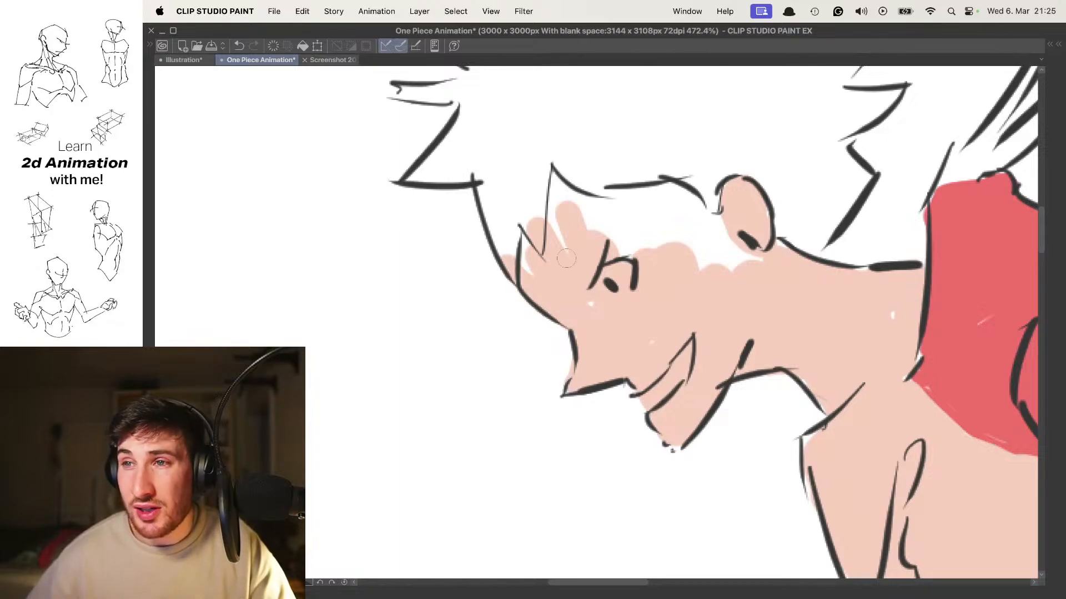
left_click_drag(621, 254, 594, 258)
left_click(707, 267, "alt")
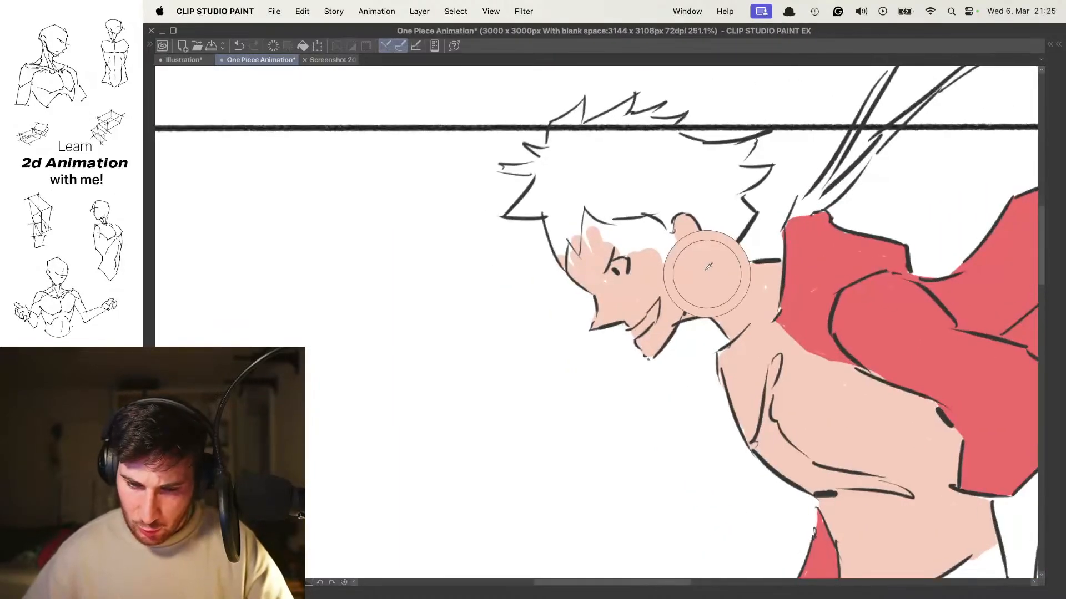
left_click_drag(707, 266, 682, 308)
mouse_move(608, 275)
left_mouse_down()
mouse_move(680, 310)
mouse_move(669, 287)
mouse_move(666, 303)
mouse_move(704, 314)
mouse_move(616, 288)
mouse_move(601, 311)
left_mouse_up()
key("super+z")
key("super+z")
left_click(642, 326, "alt")
key("super+z")
Fill the forehead and temple with skin colour up past the hairline and around the ear
mouse_move(543, 327)
left_mouse_down()
mouse_move(500, 281)
mouse_move(501, 296)
mouse_move(528, 308)
mouse_move(539, 245)
mouse_move(582, 284)
mouse_move(614, 232)
mouse_move(620, 267)
mouse_move(675, 277)
mouse_move(694, 236)
left_mouse_up()
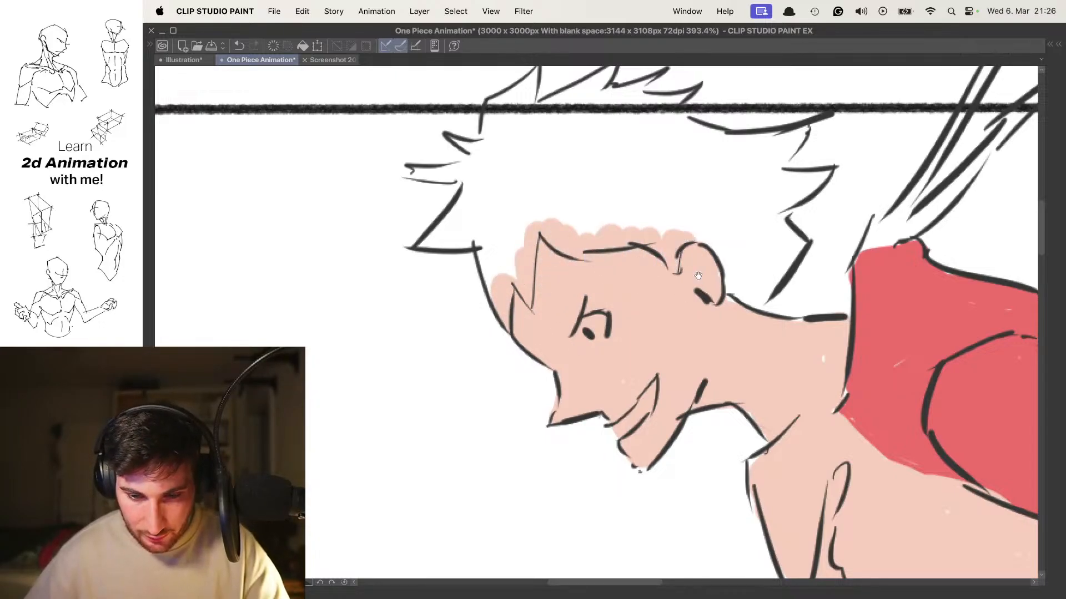
mouse_move(707, 313)
left_mouse_down()
mouse_move(760, 294)
mouse_move(747, 274)
left_mouse_up()
scroll(722, 278, "down", 5)
scroll(682, 266, "up", 6)
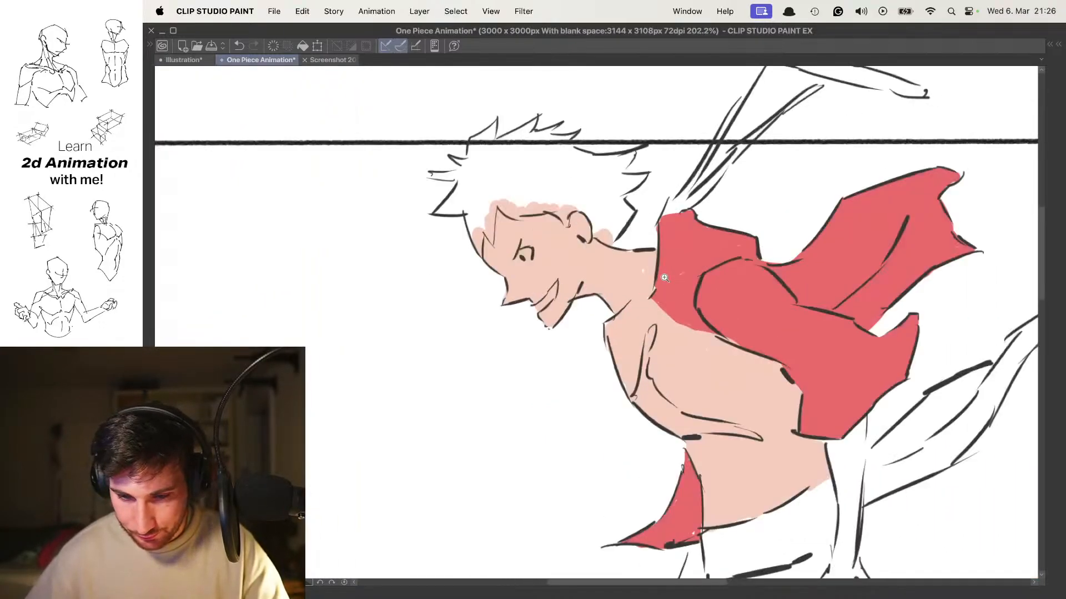
Fill the clenched fist beneath the shirt's front tail with skin colour
scroll(675, 263, "down", 8)
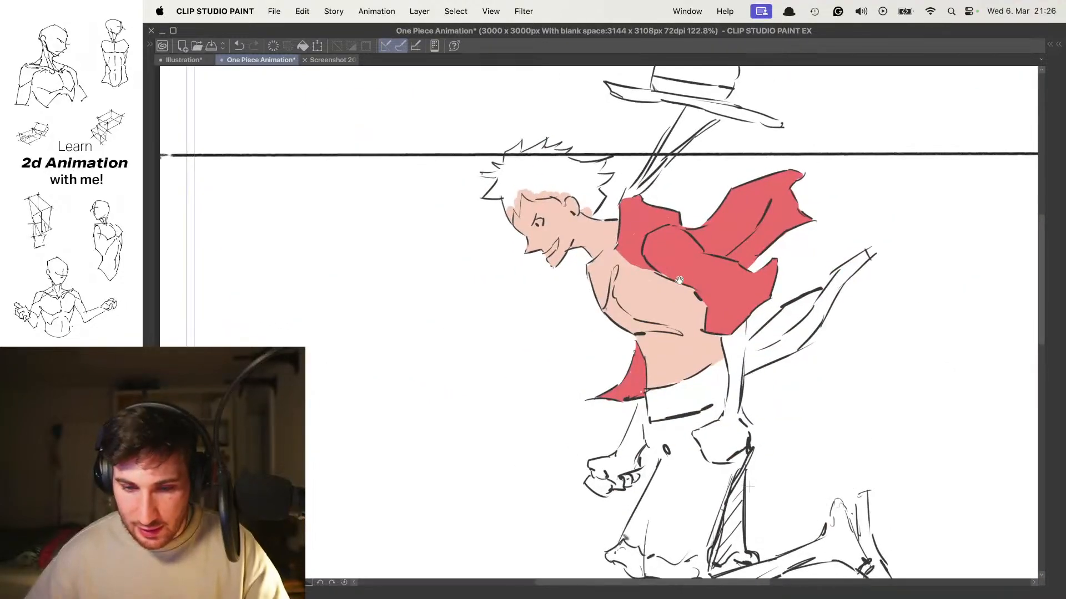
scroll(652, 200, "up", 3)
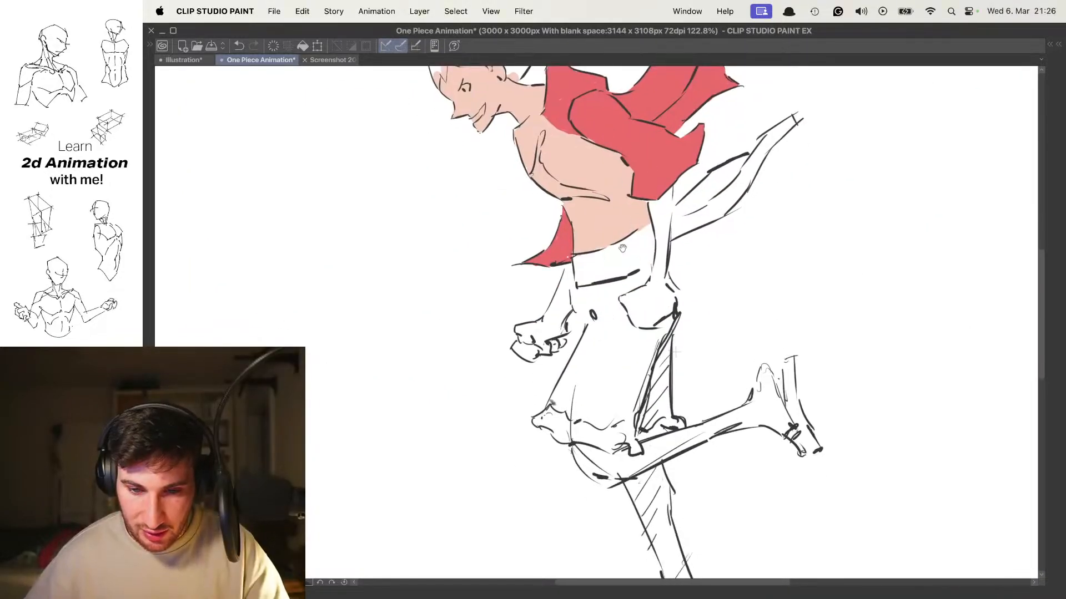
scroll(532, 344, "up", 8)
mouse_move(571, 310)
left_mouse_down()
mouse_move(493, 304)
mouse_move(566, 377)
mouse_move(605, 333)
mouse_move(611, 294)
mouse_move(663, 340)
mouse_move(722, 288)
mouse_move(777, 278)
mouse_move(655, 239)
mouse_move(550, 290)
mouse_move(555, 375)
left_mouse_up()
mouse_move(536, 319)
left_mouse_down()
mouse_move(516, 300)
mouse_move(521, 276)
mouse_move(681, 245)
mouse_move(613, 358)
left_mouse_up()
scroll(595, 292, "down", 5)
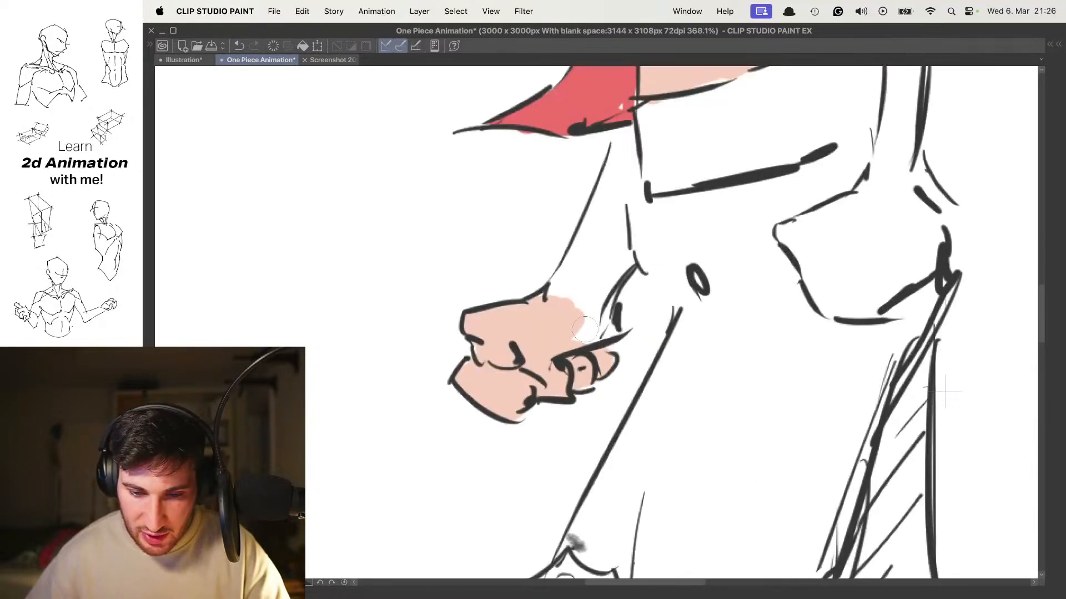
Undo the last stroke and fill the wrist and forearm with skin colour up to the shirt's front tail
scroll(600, 331, "up", 1)
key("super+z")
mouse_move(572, 426)
left_mouse_down()
mouse_move(613, 364)
mouse_move(581, 395)
mouse_move(554, 368)
mouse_move(622, 257)
left_mouse_up()
scroll(560, 363, "up", 2)
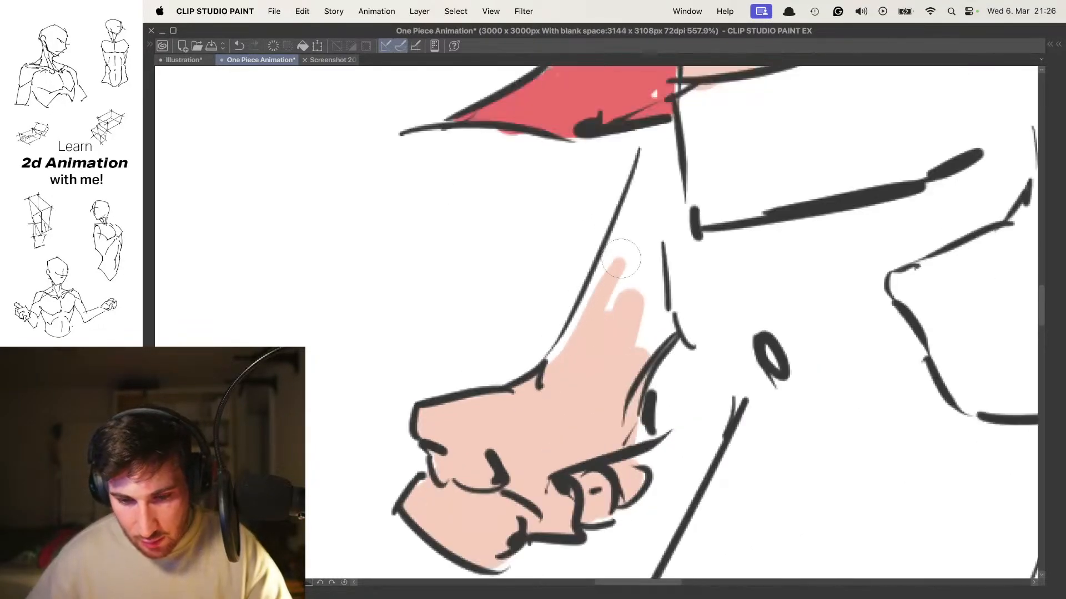
mouse_move(556, 350)
left_mouse_down()
mouse_move(619, 255)
mouse_move(582, 338)
mouse_move(639, 200)
mouse_move(644, 267)
left_mouse_up()
mouse_move(644, 266)
left_mouse_down()
mouse_move(630, 183)
mouse_move(613, 258)
mouse_move(637, 320)
mouse_move(619, 337)
left_mouse_up()
scroll(628, 183, "up", 3)
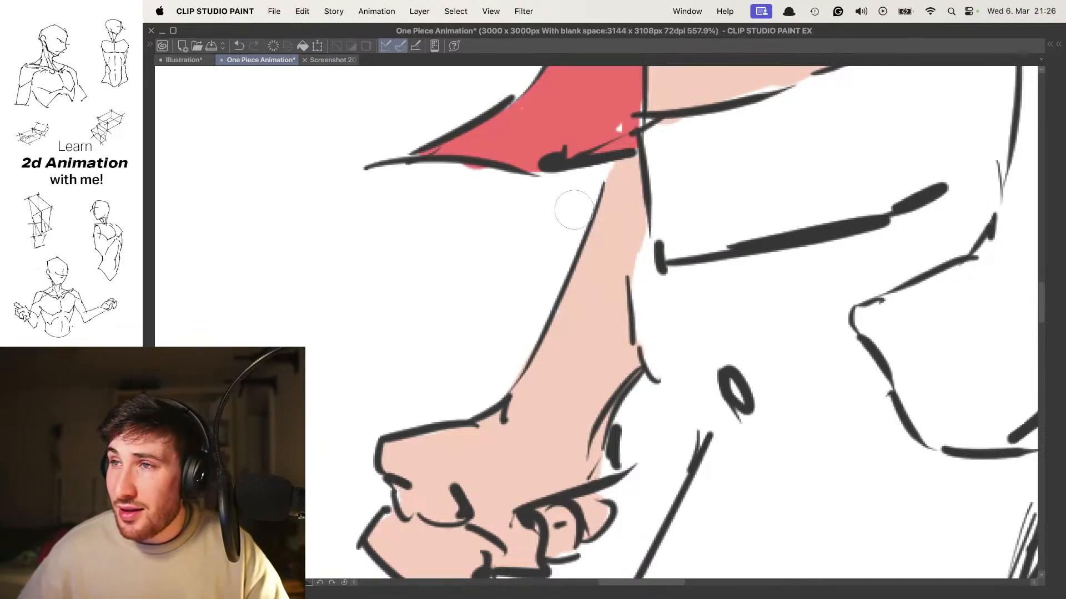
scroll(553, 248, "down", 5)
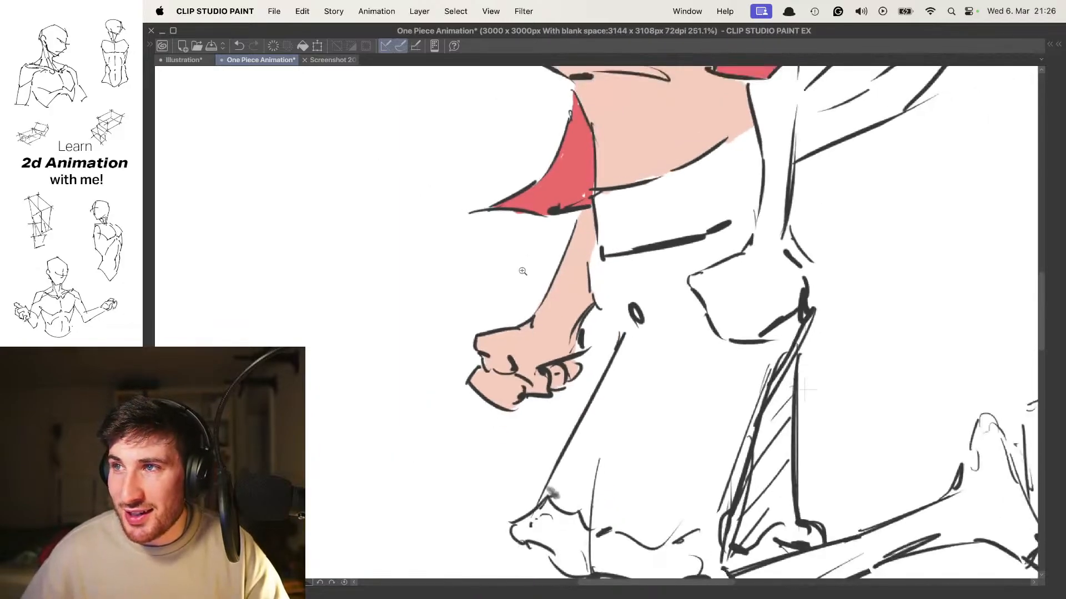
Fill the large fist over the hip with skin colour up to its outline
scroll(695, 265, "up", 3)
mouse_move(599, 275)
left_mouse_down()
mouse_move(611, 333)
mouse_move(674, 328)
mouse_move(639, 294)
mouse_move(570, 287)
mouse_move(669, 252)
mouse_move(654, 315)
mouse_move(713, 311)
mouse_move(729, 291)
mouse_move(685, 293)
left_mouse_up()
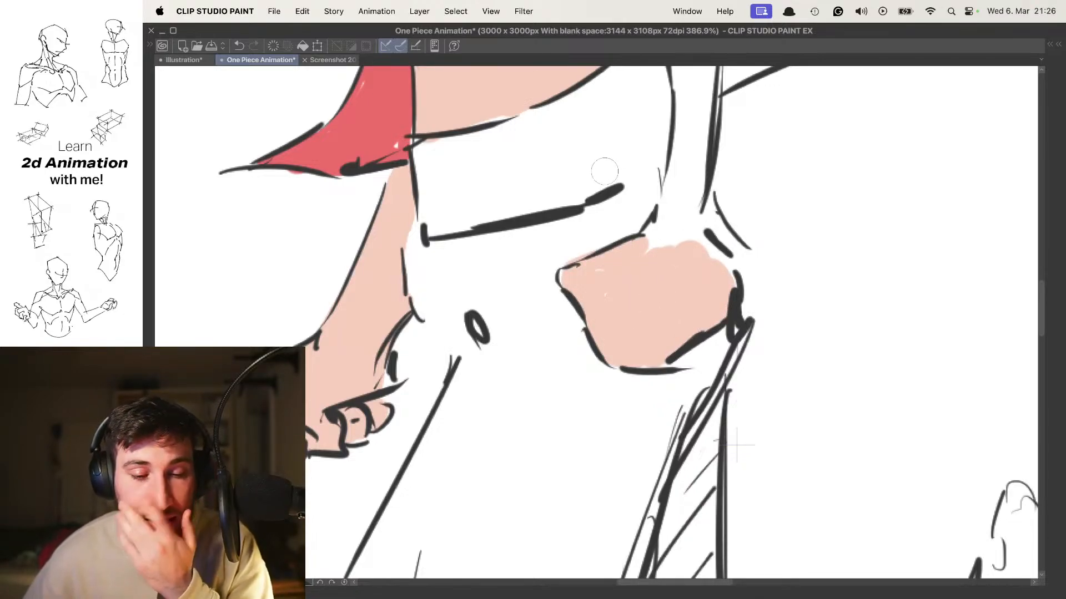
mouse_move(652, 249)
left_mouse_down()
mouse_move(640, 280)
mouse_move(680, 259)
mouse_move(713, 301)
left_mouse_up()
left_click_drag(687, 265, 649, 265)
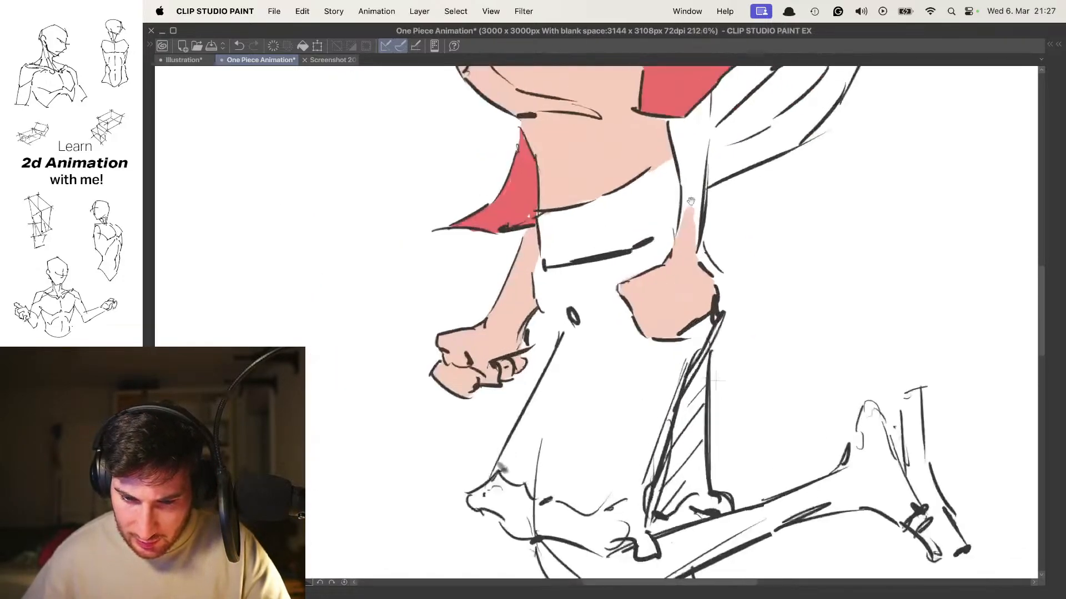
Fill the wrist and forearm above the hip-side fist with skin colour up to the red sleeve
left_click_drag(658, 220, 638, 327)
mouse_move(639, 327)
left_mouse_down()
mouse_move(681, 328)
mouse_move(681, 268)
left_mouse_up()
mouse_move(688, 358)
left_mouse_down()
mouse_move(677, 234)
mouse_move(671, 279)
mouse_move(692, 280)
left_mouse_up()
left_click_drag(692, 267, 689, 347)
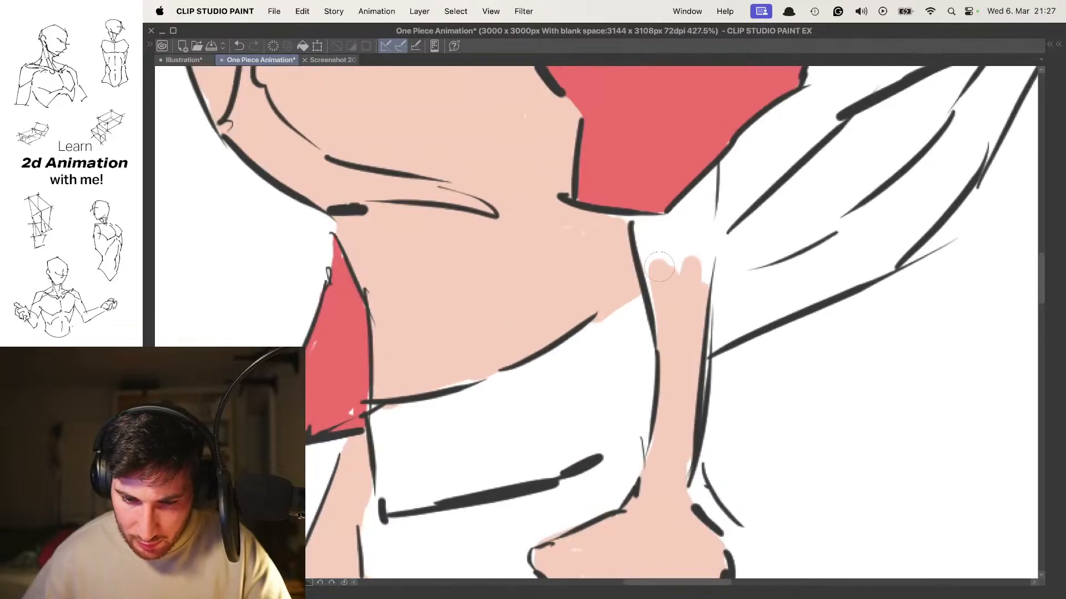
left_click_drag(682, 242, 697, 270)
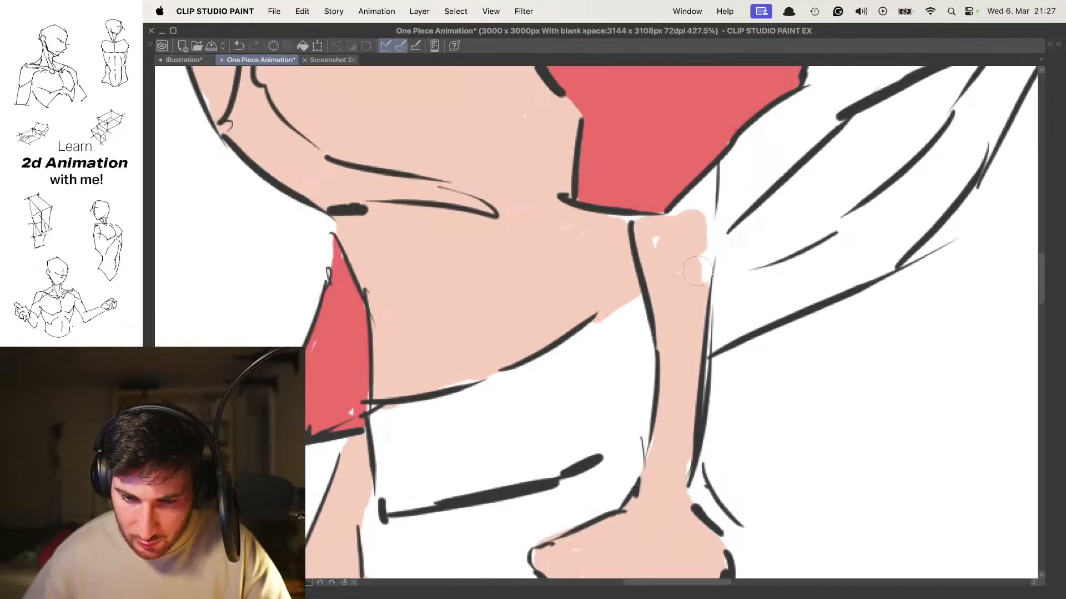
mouse_move(683, 214)
left_mouse_down()
mouse_move(710, 178)
mouse_move(694, 295)
left_mouse_up()
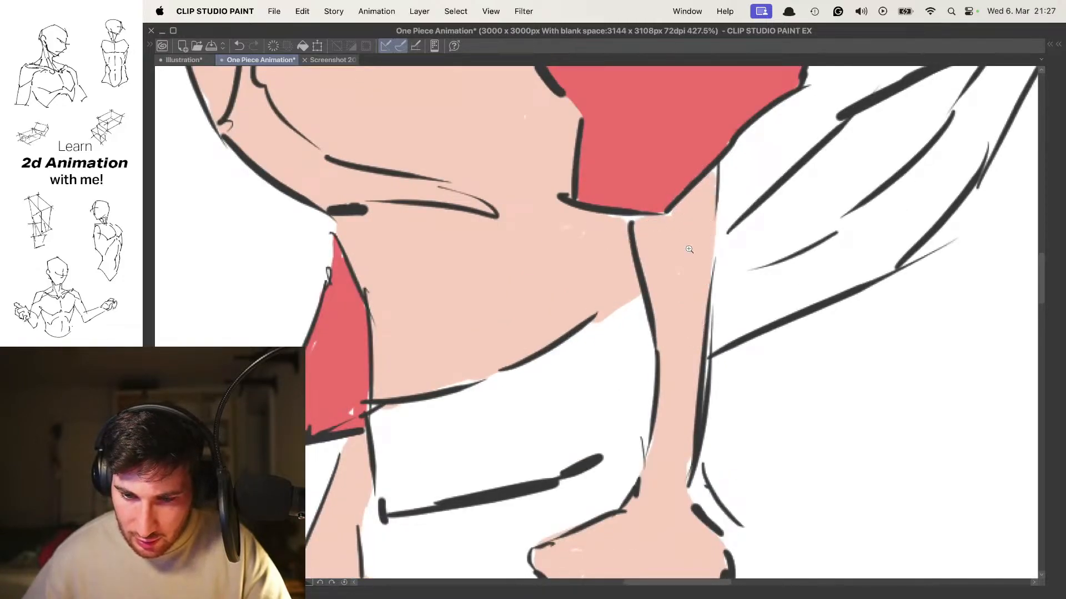
scroll(689, 250, "down", 4)
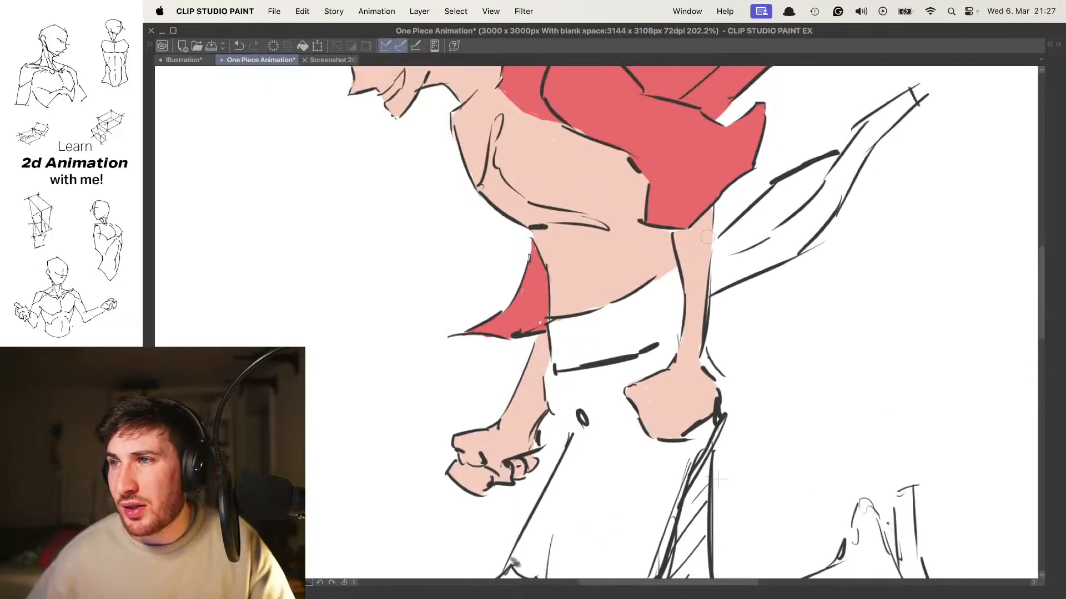
left_click_drag(676, 205, 699, 275)
scroll(691, 275, "down", 2)
left_click_drag(630, 375, 610, 289)
scroll(609, 289, "up", 5)
mouse_move(549, 270)
left_mouse_down()
mouse_move(550, 342)
mouse_move(638, 291)
mouse_move(553, 269)
left_mouse_up()
key("super+z")
scroll(605, 253, "down", 6)
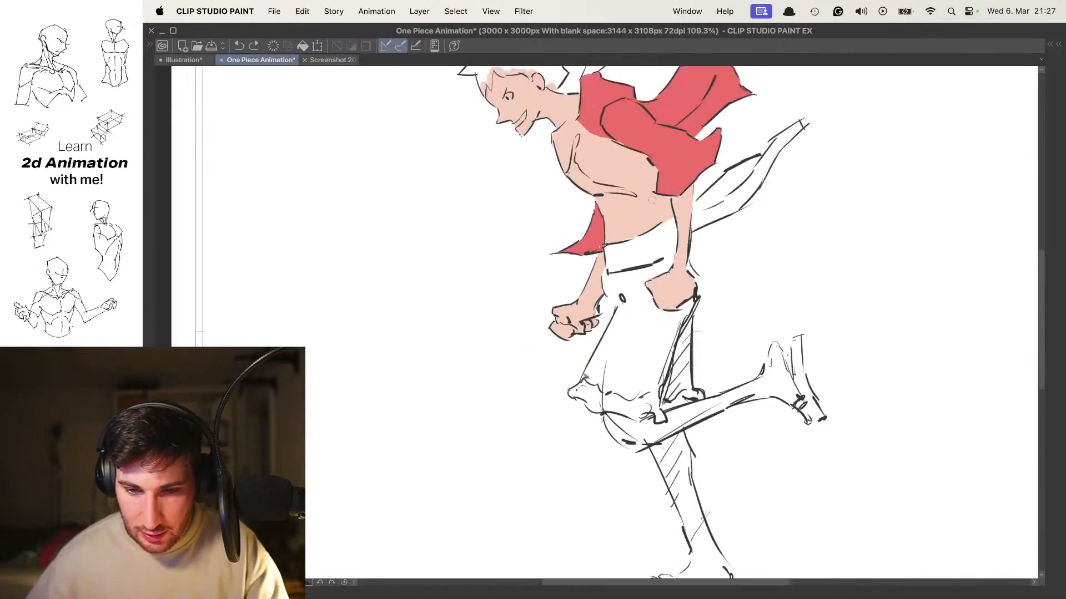
Pick up the sash's purple from the coloured neighbouring frame and fill the sash around the waist up to the forearm
left_click_drag(654, 172, 654, 227)
key("Left")
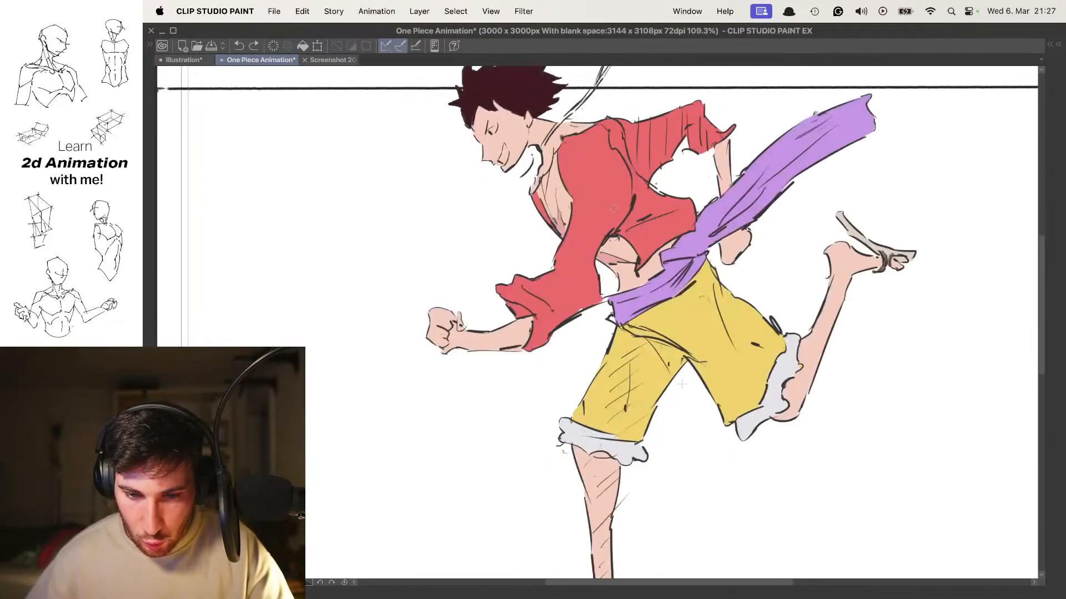
key("Right")
scroll(651, 258, "up", 5)
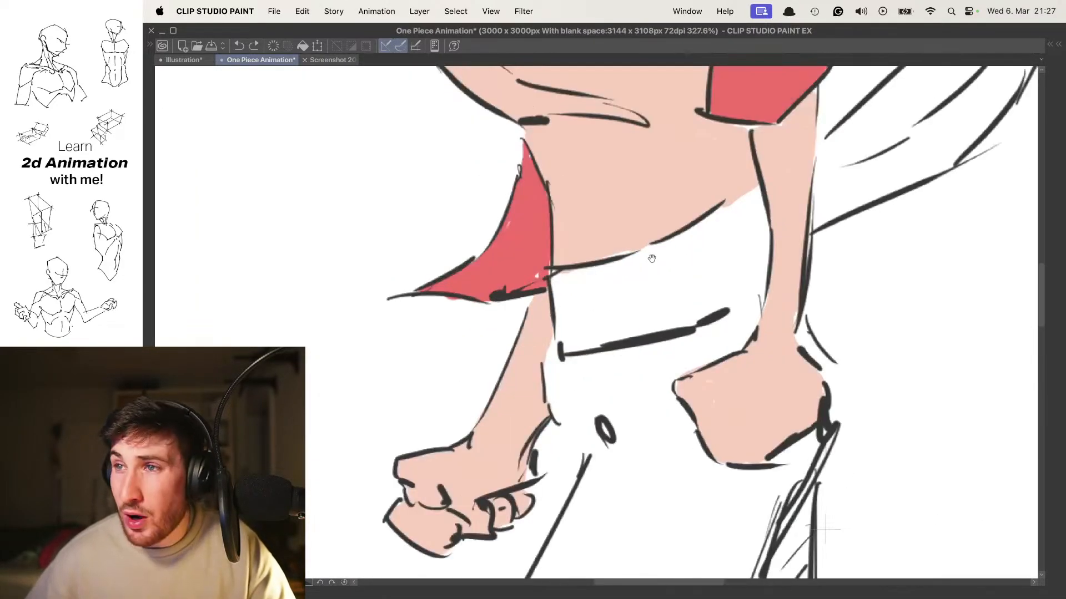
left_click(606, 290)
left_click_drag(551, 284, 554, 362)
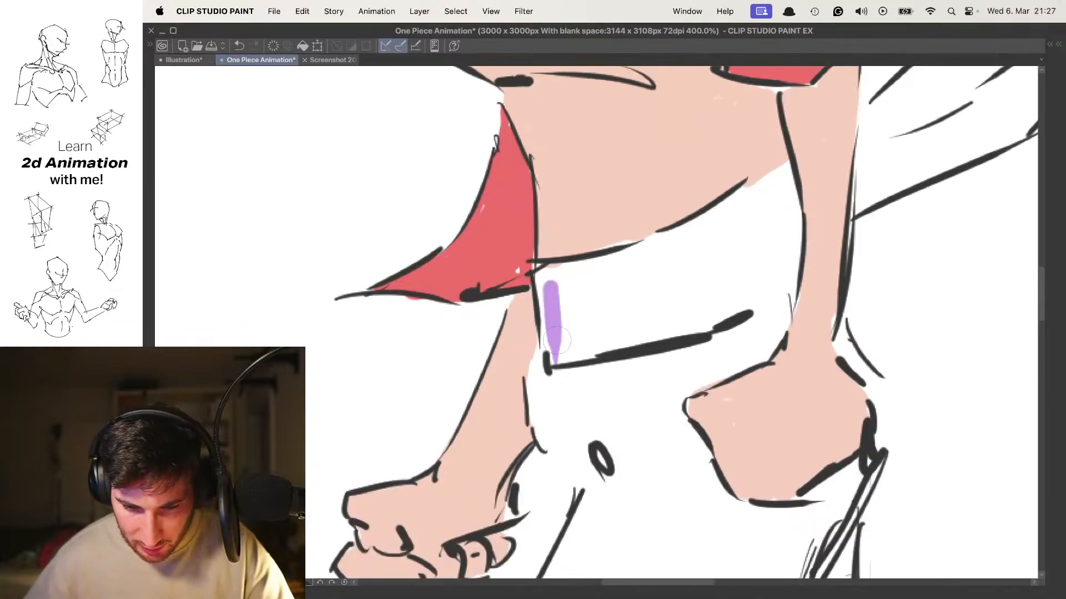
mouse_move(546, 290)
left_mouse_down()
mouse_move(558, 353)
mouse_move(580, 317)
mouse_move(545, 277)
mouse_move(600, 275)
mouse_move(577, 305)
mouse_move(640, 313)
mouse_move(578, 354)
mouse_move(676, 319)
mouse_move(623, 314)
left_mouse_up()
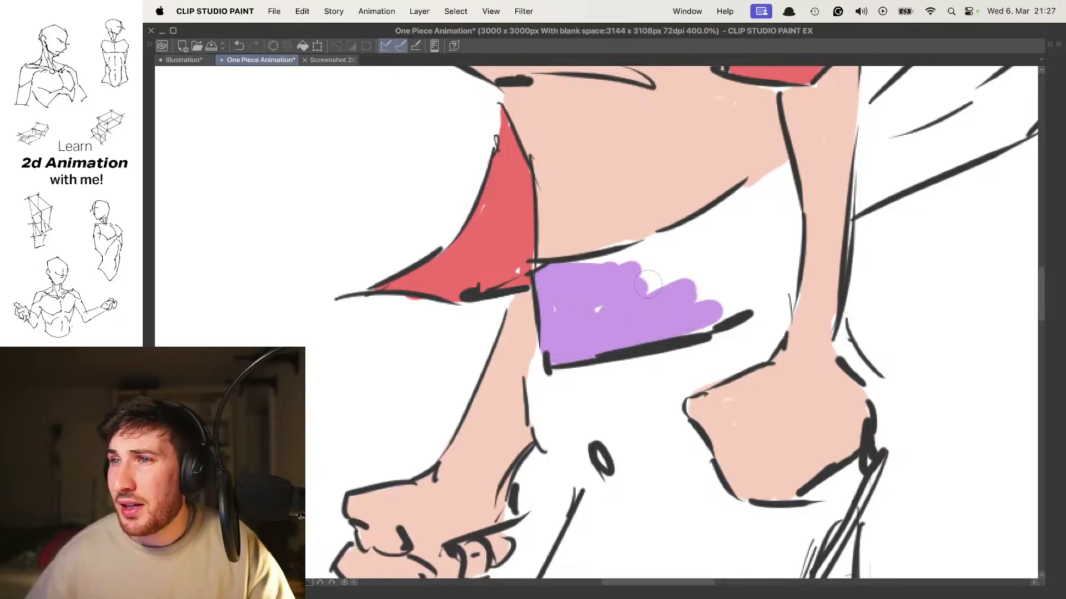
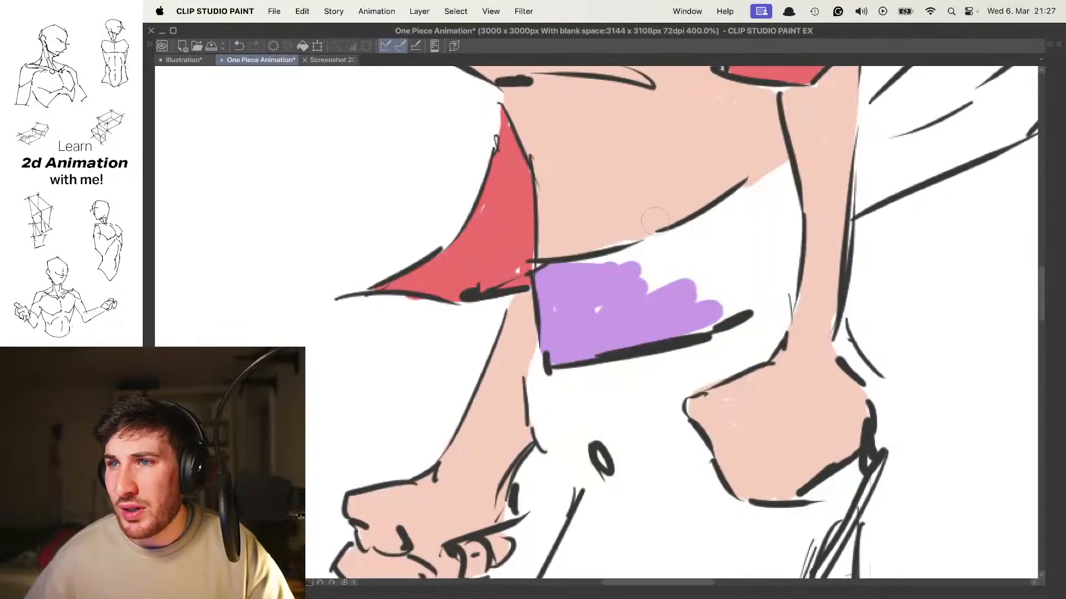
mouse_move(571, 274)
left_mouse_down()
mouse_move(669, 251)
mouse_move(576, 269)
mouse_move(717, 222)
mouse_move(662, 251)
mouse_move(731, 253)
left_mouse_up()
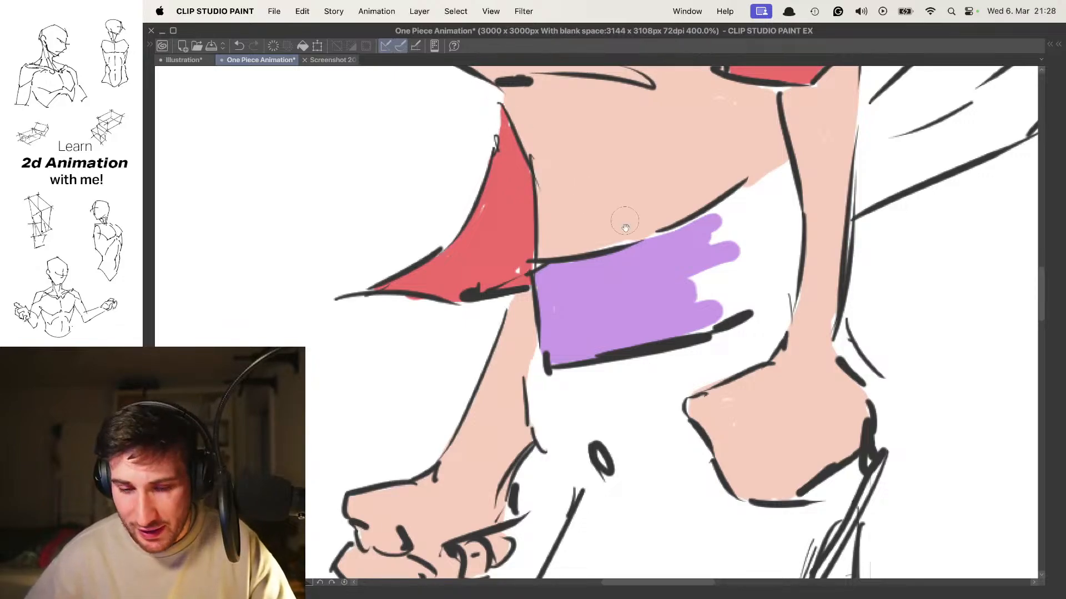
left_click_drag(625, 228, 578, 216)
mouse_move(685, 203)
left_mouse_down()
mouse_move(647, 246)
mouse_move(700, 235)
mouse_move(641, 309)
mouse_move(701, 284)
mouse_move(693, 293)
mouse_move(709, 275)
mouse_move(729, 234)
mouse_move(702, 232)
mouse_move(715, 178)
mouse_move(617, 229)
mouse_move(636, 209)
mouse_move(625, 211)
mouse_move(649, 195)
mouse_move(654, 247)
left_mouse_up()
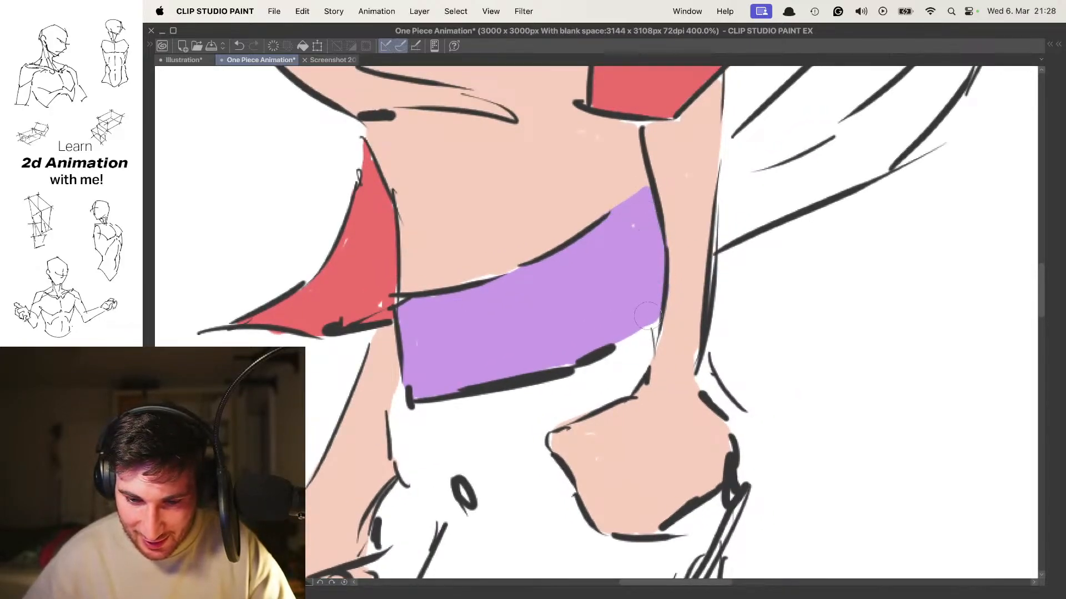
Fill the sash's trailing tail behind the forearm with purple out to its tip
left_click_drag(588, 295, 553, 295)
mouse_move(625, 264)
left_mouse_down()
mouse_move(661, 264)
mouse_move(616, 249)
left_mouse_up()
mouse_move(561, 280)
left_mouse_down()
mouse_move(556, 362)
mouse_move(612, 298)
left_mouse_up()
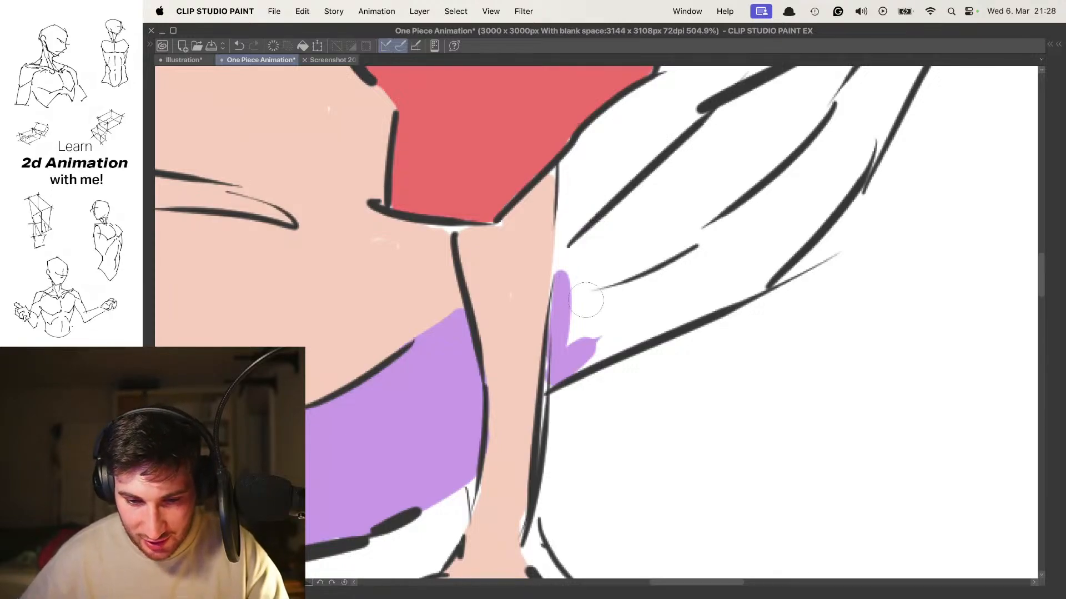
mouse_move(567, 282)
left_mouse_down()
mouse_move(562, 269)
mouse_move(621, 244)
mouse_move(580, 311)
mouse_move(610, 355)
mouse_move(608, 318)
mouse_move(639, 252)
left_mouse_up()
mouse_move(676, 230)
left_mouse_down()
mouse_move(619, 266)
mouse_move(663, 308)
mouse_move(686, 275)
left_mouse_up()
scroll(619, 267, "down", 3)
mouse_move(610, 324)
left_mouse_down()
mouse_move(665, 208)
mouse_move(580, 269)
left_mouse_up()
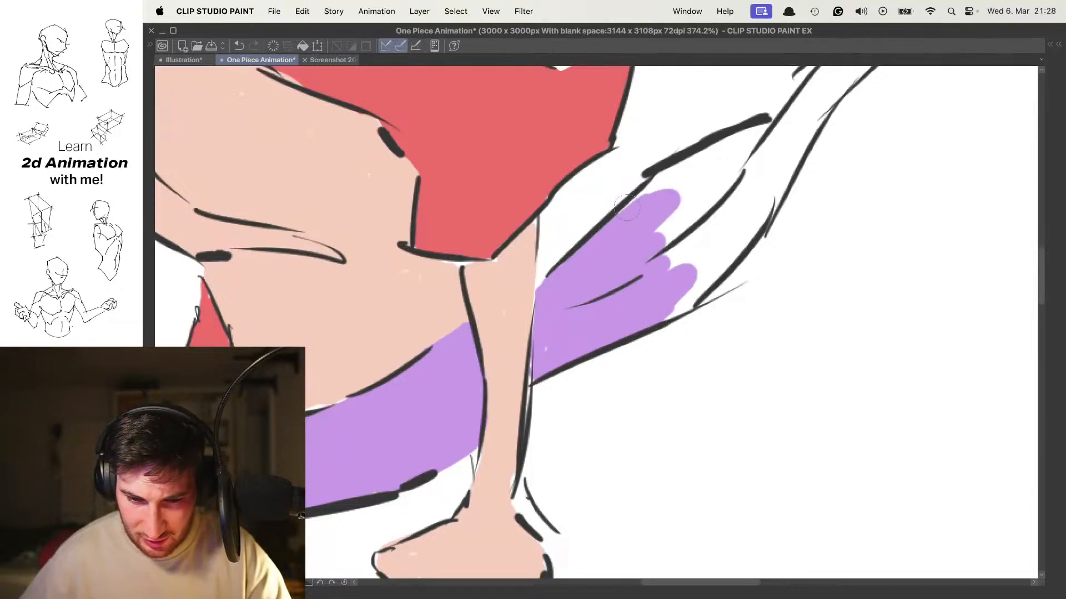
mouse_move(627, 208)
left_mouse_down()
mouse_move(718, 156)
mouse_move(660, 318)
mouse_move(698, 291)
mouse_move(761, 172)
left_mouse_up()
mouse_move(776, 144)
left_mouse_down()
mouse_move(686, 233)
mouse_move(616, 340)
left_mouse_up()
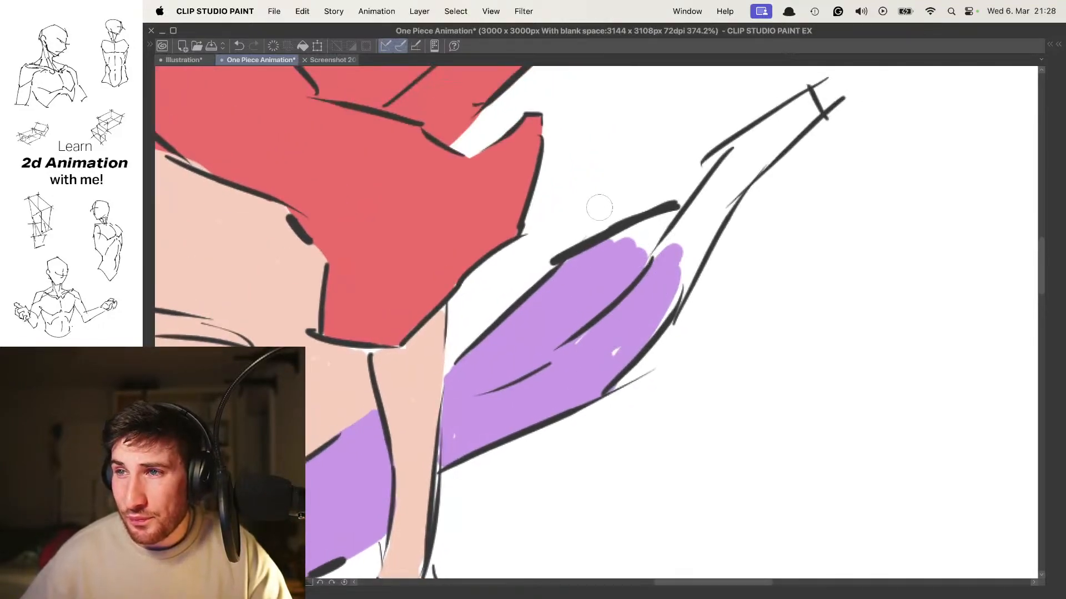
mouse_move(669, 258)
left_mouse_down()
mouse_move(623, 237)
mouse_move(674, 222)
mouse_move(611, 261)
mouse_move(645, 259)
mouse_move(593, 357)
mouse_move(636, 302)
mouse_move(681, 193)
mouse_move(650, 276)
mouse_move(738, 151)
mouse_move(696, 170)
mouse_move(752, 133)
mouse_move(719, 175)
mouse_move(753, 149)
left_mouse_up()
scroll(755, 146, "down", 5)
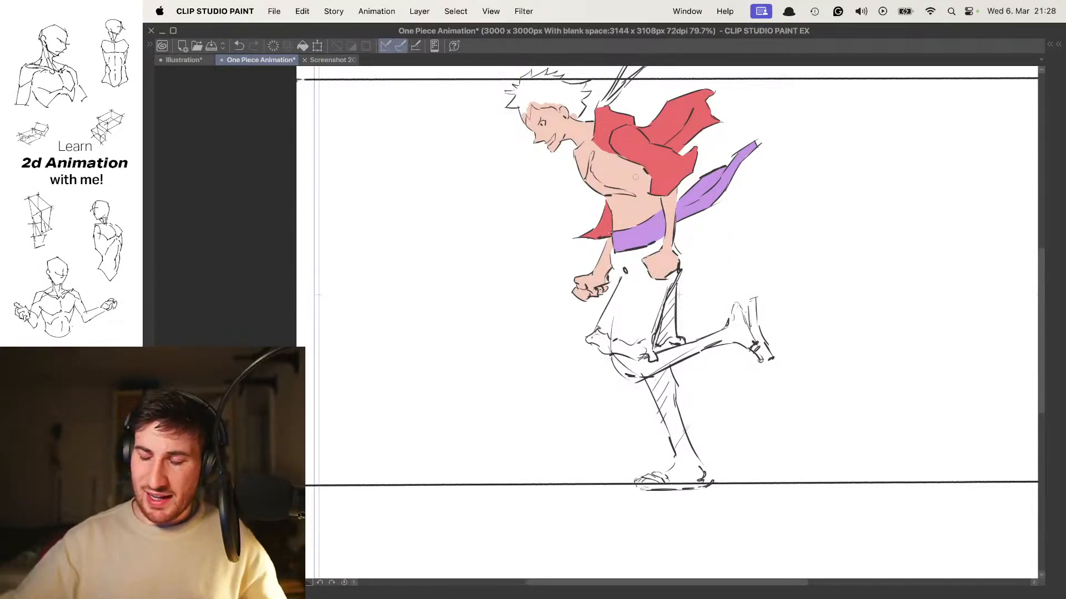
Sample the shorts' yellow from the coloured neighbouring frame and start filling along the shorts' front edge above the hem
left_click_drag(674, 270, 662, 297)
key("comma")
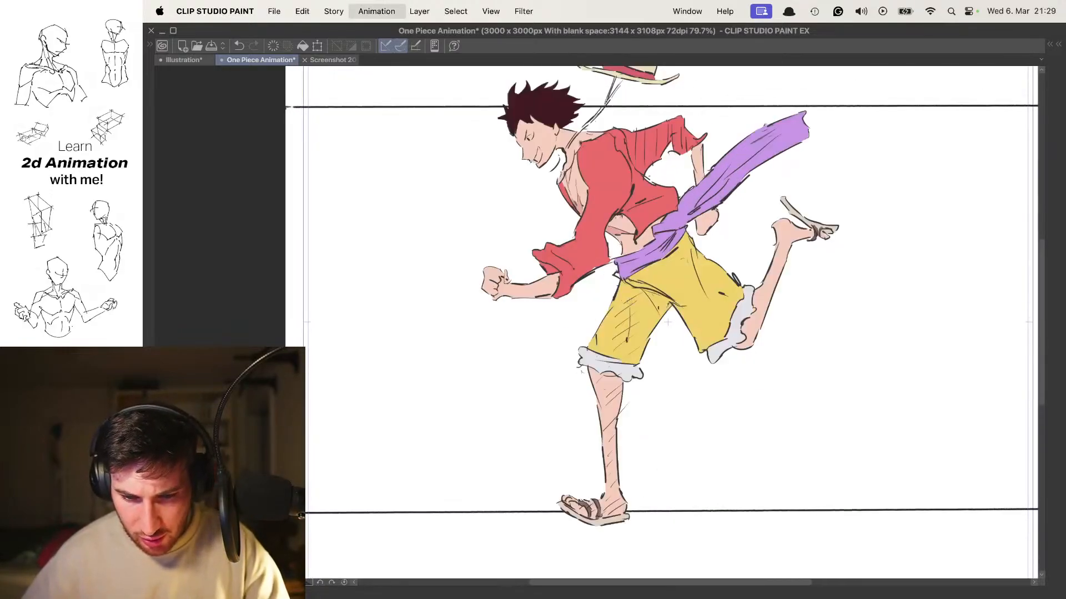
left_click(680, 293, "alt")
key("period")
left_click_drag(691, 353, 678, 291)
scroll(622, 300, "up", 10)
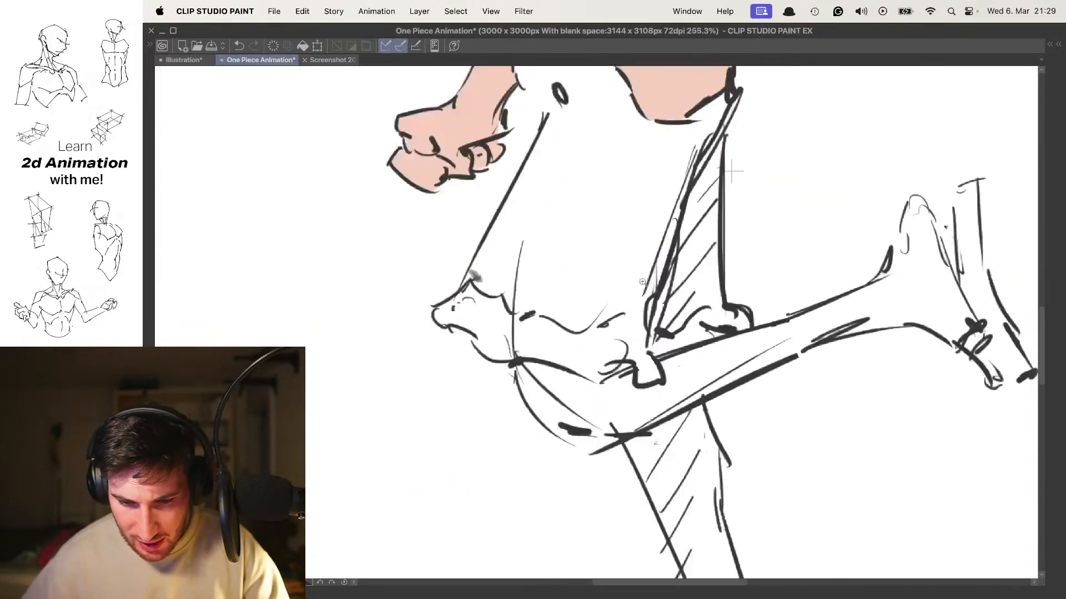
left_click_drag(626, 244, 633, 272)
mouse_move(505, 296)
left_mouse_down()
mouse_move(552, 212)
mouse_move(536, 266)
mouse_move(555, 224)
left_mouse_up()
mouse_move(507, 275)
left_mouse_down()
mouse_move(518, 323)
mouse_move(546, 244)
left_mouse_up()
left_click_drag(574, 198, 525, 303)
left_click_drag(557, 214, 520, 283)
left_click_drag(539, 258, 549, 298)
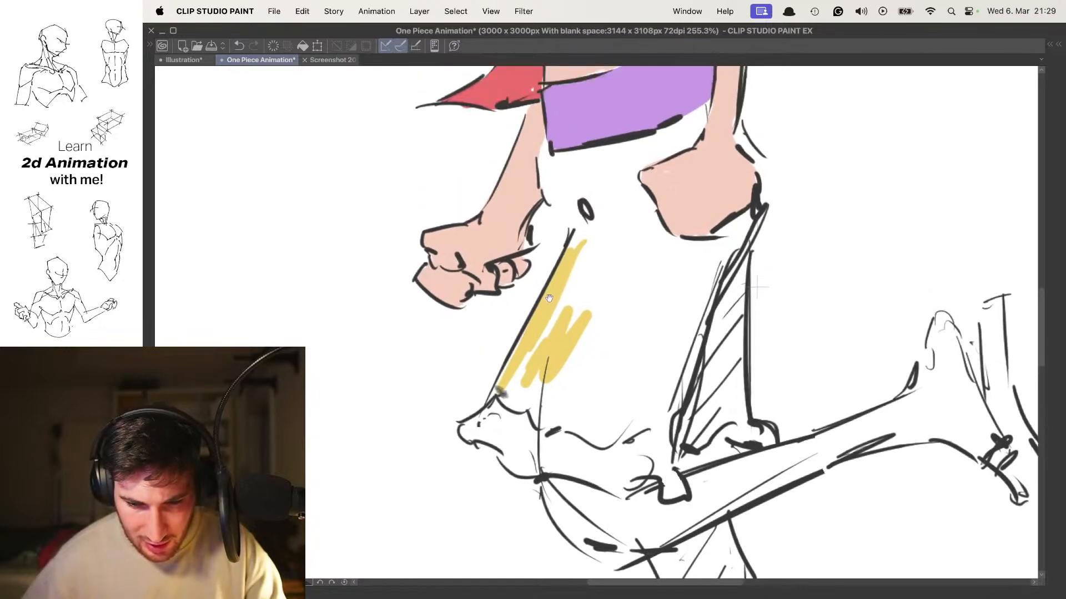
Fill the shorts with yellow beneath the sash, past the button and across to the hip-side fist
scroll(575, 232, "up", 4)
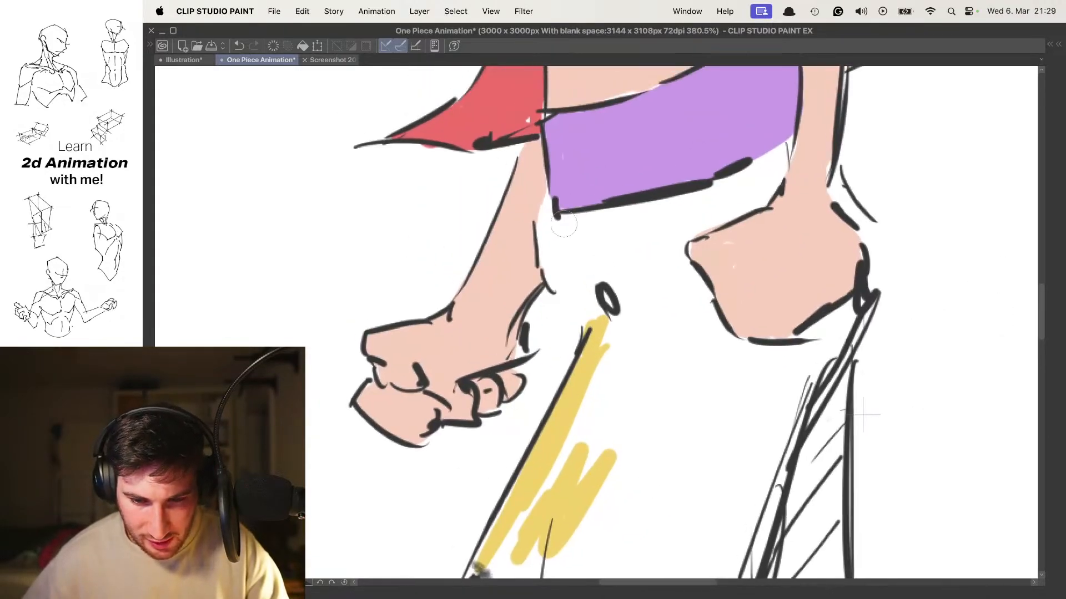
mouse_move(561, 217)
left_mouse_down()
mouse_move(585, 302)
mouse_move(592, 269)
mouse_move(575, 221)
mouse_move(628, 226)
mouse_move(541, 288)
left_mouse_up()
mouse_move(597, 226)
left_mouse_down()
mouse_move(682, 217)
mouse_move(704, 199)
mouse_move(660, 236)
mouse_move(674, 245)
mouse_move(644, 258)
left_mouse_up()
mouse_move(699, 216)
left_mouse_down()
mouse_move(668, 257)
mouse_move(689, 238)
mouse_move(678, 261)
mouse_move(700, 252)
mouse_move(694, 215)
mouse_move(715, 193)
mouse_move(710, 222)
left_mouse_up()
scroll(663, 248, "up", 4)
scroll(711, 222, "down", 5)
scroll(672, 233, "up", 4)
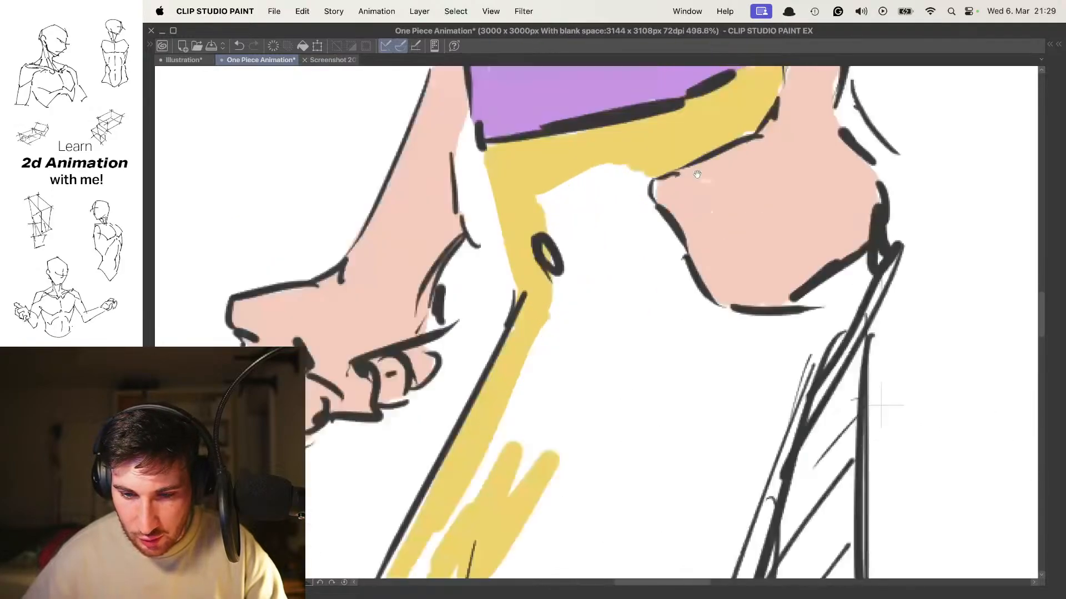
Outline the underside of the hip-side fist with yellow across to the shorts' back seam
mouse_move(677, 183)
left_mouse_down()
mouse_move(603, 221)
mouse_move(639, 285)
left_mouse_up()
mouse_move(640, 299)
left_mouse_down()
mouse_move(607, 257)
mouse_move(659, 301)
left_mouse_up()
mouse_move(696, 291)
left_mouse_down()
mouse_move(636, 281)
mouse_move(672, 286)
mouse_move(735, 236)
mouse_move(690, 305)
left_mouse_up()
scroll(716, 266, "down", 5)
scroll(714, 271, "up", 5)
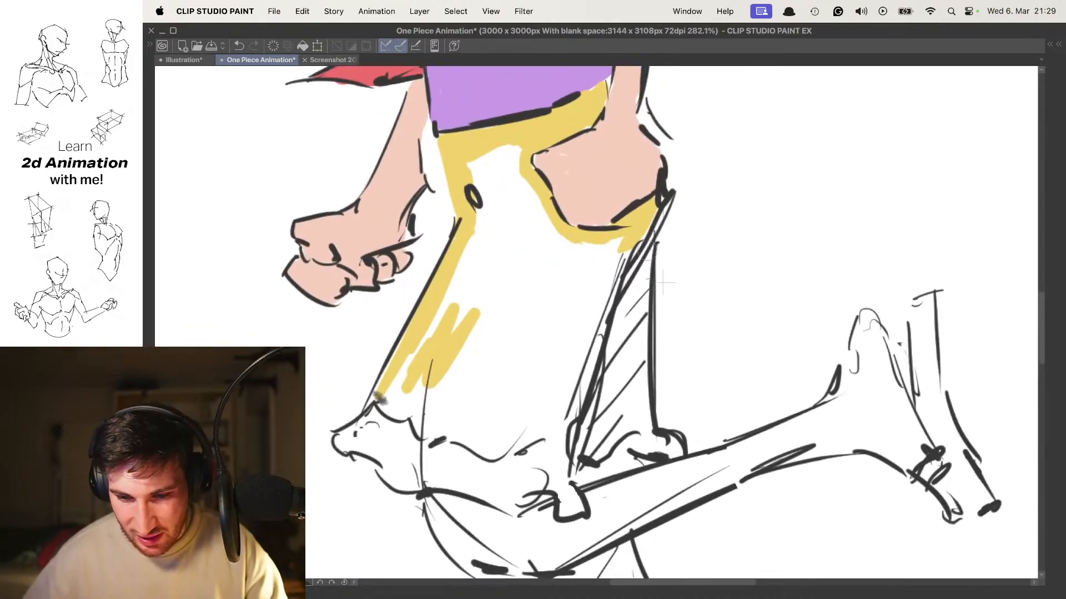
Fill the hatched rear panel of the shorts with yellow down to its hem
mouse_move(647, 266)
left_mouse_down()
mouse_move(663, 201)
mouse_move(647, 186)
mouse_move(647, 337)
mouse_move(645, 262)
mouse_move(561, 297)
mouse_move(561, 267)
mouse_move(605, 229)
left_mouse_up()
scroll(655, 249, "up", 2)
scroll(605, 230, "up", 3)
mouse_move(588, 304)
left_mouse_down()
mouse_move(620, 336)
mouse_move(625, 236)
mouse_move(597, 287)
left_mouse_up()
scroll(594, 239, "up", 3)
left_click_drag(596, 239, 627, 239)
mouse_move(665, 291)
left_mouse_down()
mouse_move(662, 322)
mouse_move(666, 304)
left_mouse_up()
scroll(666, 304, "down", 5)
Paint yellow along the wavy hem line and fill the remaining white interior of the shorts
left_click_drag(541, 316, 553, 262)
scroll(553, 262, "up", 3)
mouse_move(477, 272)
left_mouse_down()
mouse_move(438, 272)
mouse_move(466, 297)
mouse_move(486, 286)
mouse_move(522, 330)
mouse_move(555, 308)
mouse_move(600, 339)
mouse_move(646, 324)
mouse_move(682, 332)
mouse_move(723, 310)
left_mouse_up()
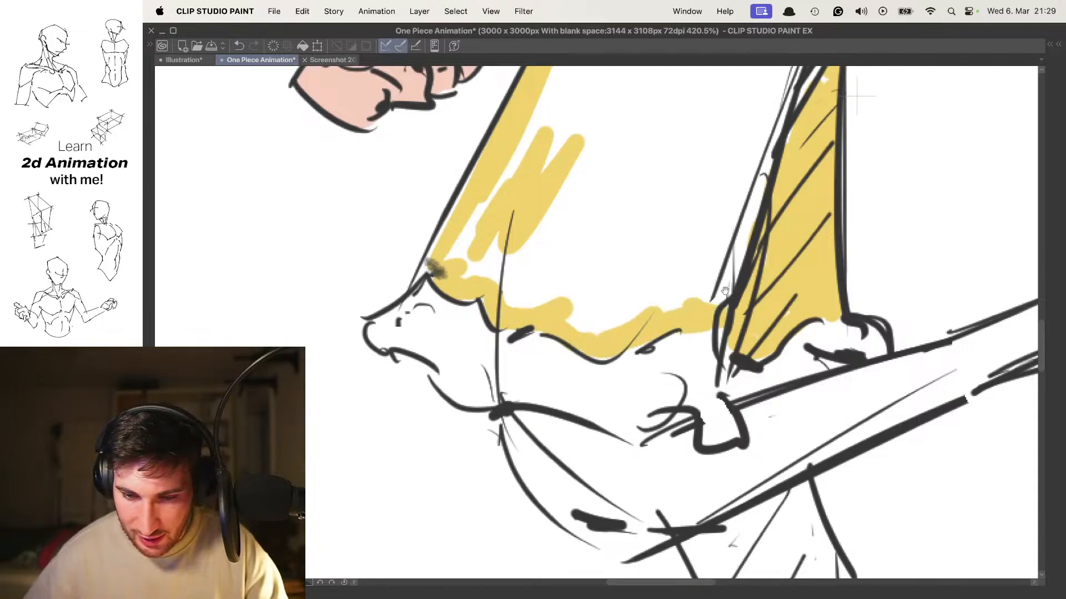
scroll(666, 313, "down", 3)
mouse_move(605, 315)
left_mouse_down()
mouse_move(688, 303)
mouse_move(605, 314)
mouse_move(568, 303)
mouse_move(610, 239)
mouse_move(711, 238)
left_mouse_up()
scroll(665, 279, "up", 2)
mouse_move(664, 279)
left_mouse_down()
mouse_move(727, 283)
mouse_move(672, 277)
mouse_move(605, 300)
mouse_move(605, 172)
mouse_move(652, 238)
mouse_move(606, 263)
left_mouse_up()
Take the cuff's light grey from the coloured neighbouring frame and fill the ruffled cuff along the shorts' hem
key("Right")
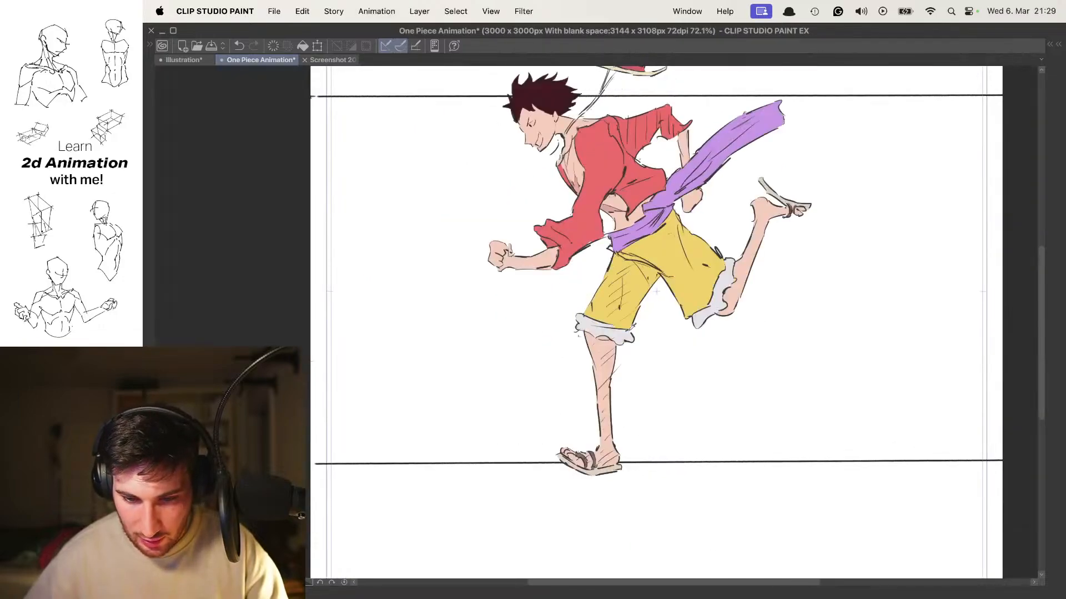
key("Left")
scroll(602, 350, "up", 5)
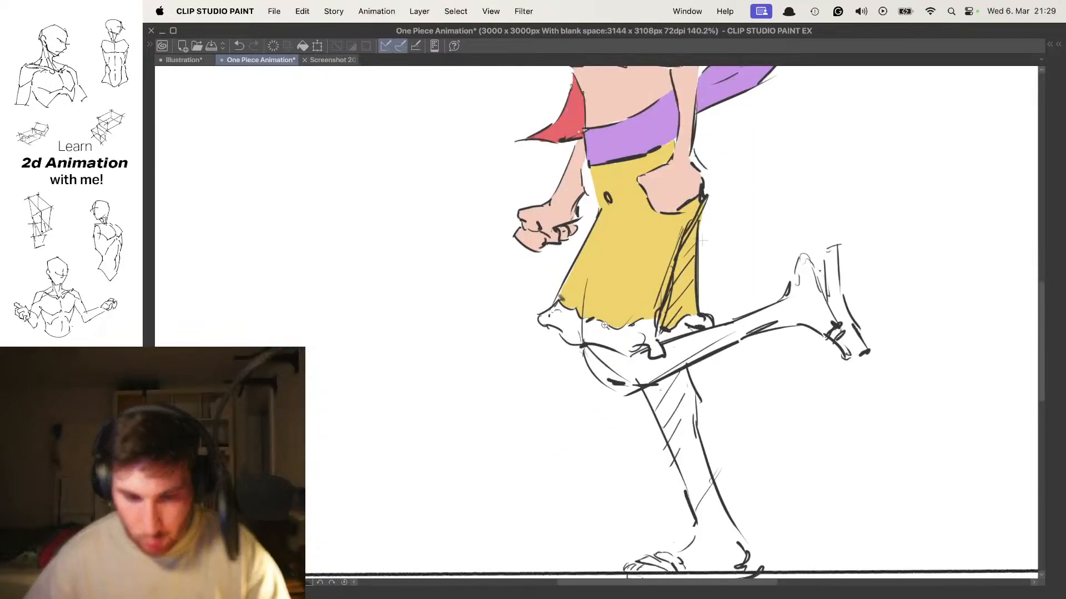
scroll(557, 286, "up", 3)
mouse_move(542, 291)
left_mouse_down()
mouse_move(485, 308)
mouse_move(581, 344)
mouse_move(530, 302)
left_mouse_up()
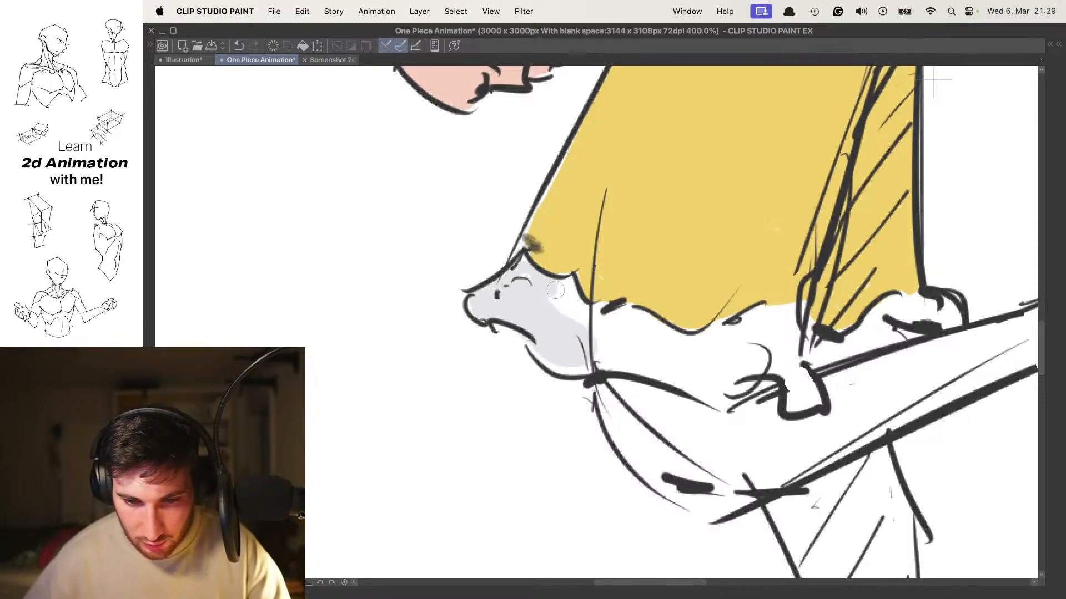
mouse_move(560, 293)
left_mouse_down()
mouse_move(572, 302)
mouse_move(561, 319)
mouse_move(597, 356)
mouse_move(609, 291)
mouse_move(567, 255)
mouse_move(580, 310)
mouse_move(576, 260)
mouse_move(633, 304)
mouse_move(538, 312)
mouse_move(594, 326)
mouse_move(581, 298)
mouse_move(623, 305)
mouse_move(638, 327)
mouse_move(688, 330)
mouse_move(708, 350)
mouse_move(661, 286)
mouse_move(706, 272)
mouse_move(700, 292)
mouse_move(738, 302)
mouse_move(799, 266)
mouse_move(838, 275)
mouse_move(845, 254)
mouse_move(783, 258)
mouse_move(707, 311)
mouse_move(774, 309)
left_mouse_up()
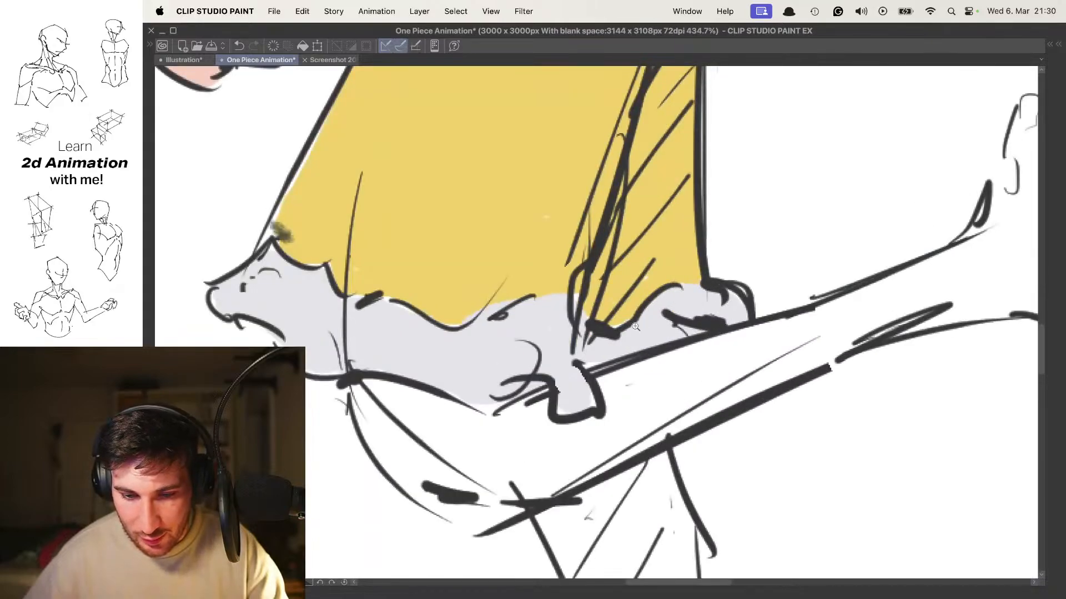
Fill the bent knee beneath the grey cuff with skin colour
left_click_drag(635, 326, 513, 326)
key(".")
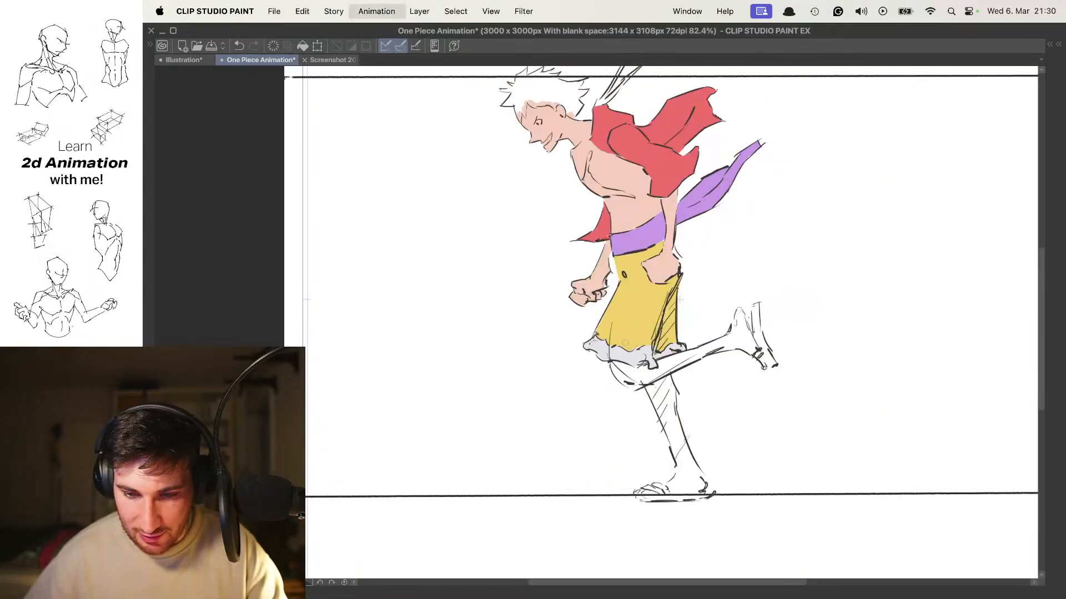
key(".")
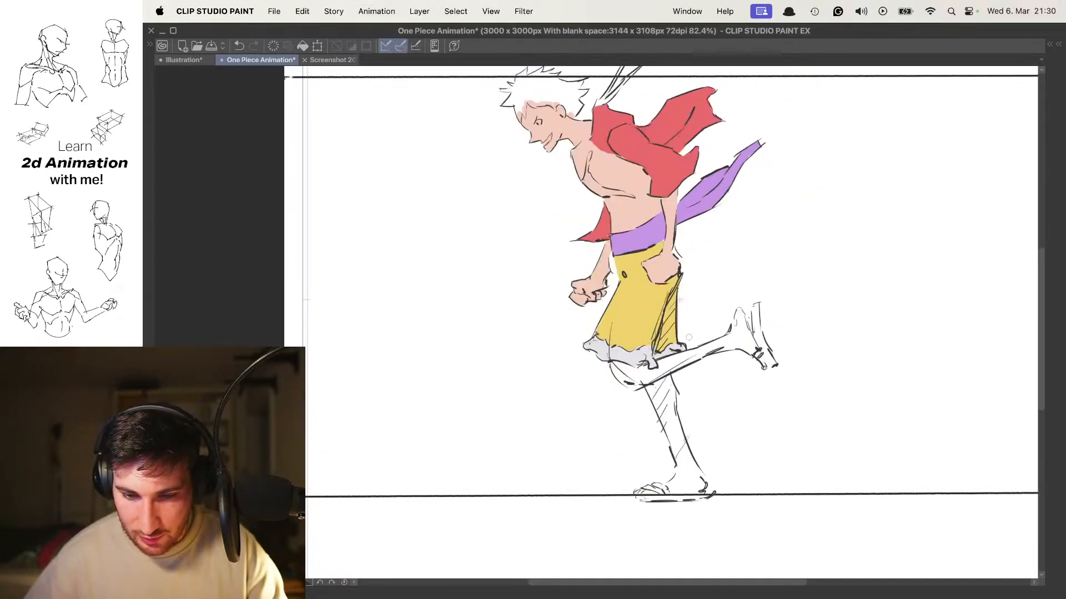
mouse_move(678, 354)
left_mouse_down()
mouse_move(652, 307)
mouse_move(742, 350)
left_mouse_up()
left_click_drag(588, 287, 649, 287)
mouse_move(469, 298)
left_mouse_down()
mouse_move(461, 290)
mouse_move(482, 346)
mouse_move(566, 403)
mouse_move(516, 333)
mouse_move(438, 278)
mouse_move(521, 294)
mouse_move(511, 281)
mouse_move(472, 298)
mouse_move(571, 319)
mouse_move(583, 300)
mouse_move(605, 311)
mouse_move(604, 349)
mouse_move(650, 341)
mouse_move(613, 316)
left_mouse_up()
left_click(465, 304)
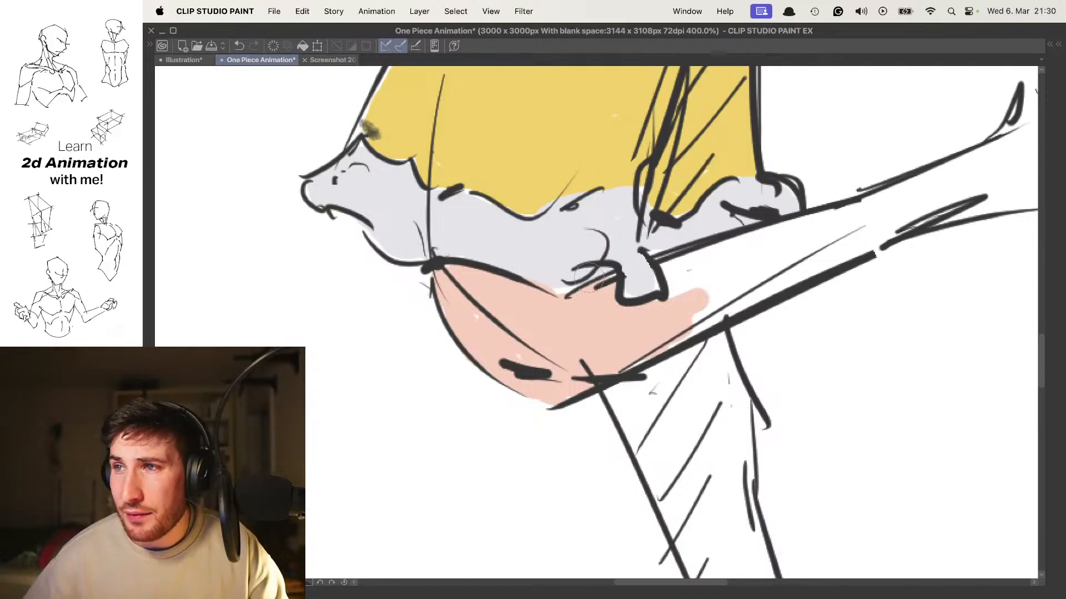
Fill the raised lower leg with skin colour from the knee towards the ankle
scroll(563, 260, "right", 3)
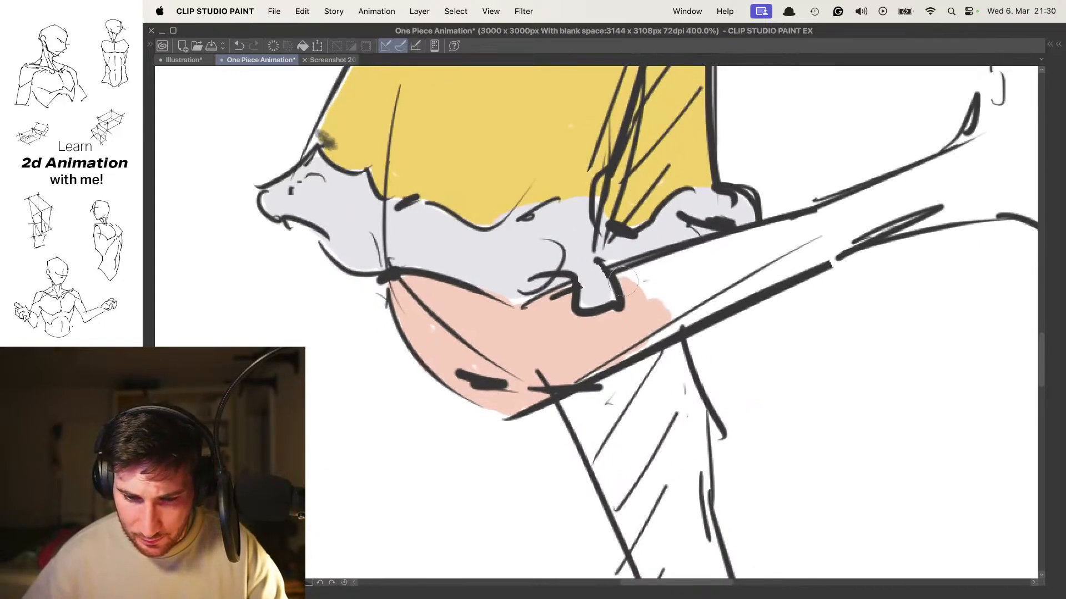
mouse_move(623, 281)
left_mouse_down()
mouse_move(704, 302)
mouse_move(800, 272)
left_mouse_up()
mouse_move(737, 255)
left_mouse_down()
mouse_move(671, 281)
mouse_move(580, 293)
mouse_move(755, 248)
left_mouse_up()
left_click_drag(724, 246, 662, 269)
left_click_drag(584, 315, 733, 259)
left_click_drag(683, 295, 780, 255)
left_click_drag(754, 247, 657, 284)
mouse_move(698, 291)
left_mouse_down()
mouse_move(625, 325)
mouse_move(744, 270)
mouse_move(630, 283)
left_mouse_up()
scroll(757, 242, "down", 1)
left_click_drag(757, 241, 677, 259)
mouse_move(638, 279)
left_mouse_down()
mouse_move(686, 256)
mouse_move(627, 264)
mouse_move(683, 224)
left_mouse_up()
Fill the raised foot with skin colour from the heel down past the sandal strap to the toes
mouse_move(579, 333)
left_mouse_down()
mouse_move(732, 290)
mouse_move(662, 315)
left_mouse_up()
scroll(655, 240, "up", 3)
mouse_move(638, 225)
left_mouse_down()
mouse_move(648, 158)
mouse_move(699, 239)
mouse_move(647, 311)
left_mouse_up()
scroll(656, 232, "down", 10)
scroll(656, 232, "up", 10)
mouse_move(549, 266)
left_mouse_down()
mouse_move(594, 312)
mouse_move(649, 320)
mouse_move(606, 196)
mouse_move(630, 209)
mouse_move(672, 294)
mouse_move(596, 257)
mouse_move(620, 274)
mouse_move(665, 274)
mouse_move(643, 178)
mouse_move(636, 194)
mouse_move(677, 305)
left_mouse_up()
scroll(672, 293, "down", 2)
scroll(643, 191, "up", 2)
scroll(649, 210, "down", 2)
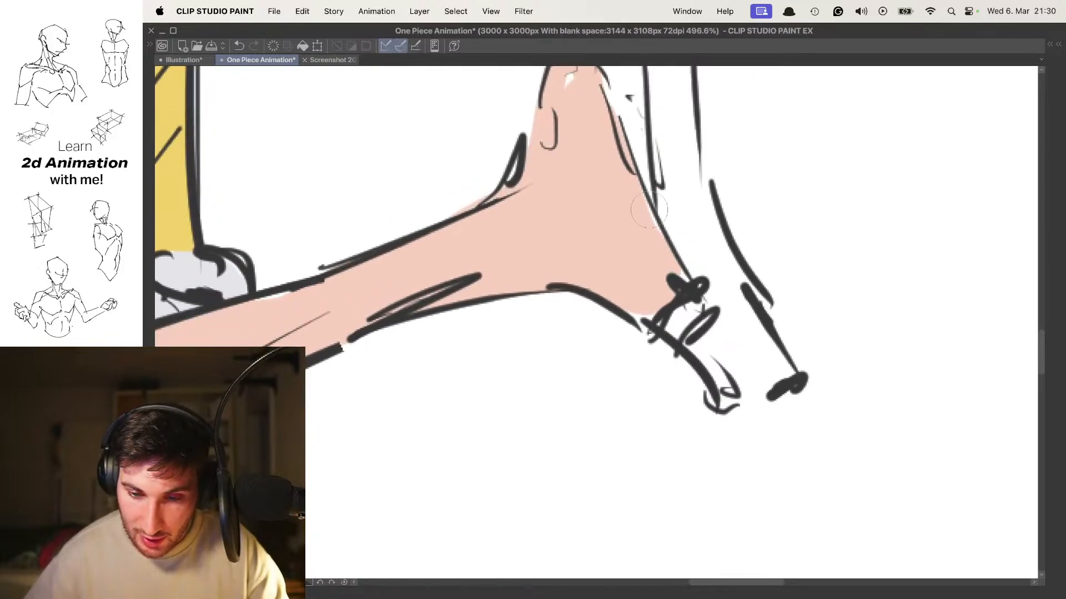
left_click_drag(696, 344, 716, 391)
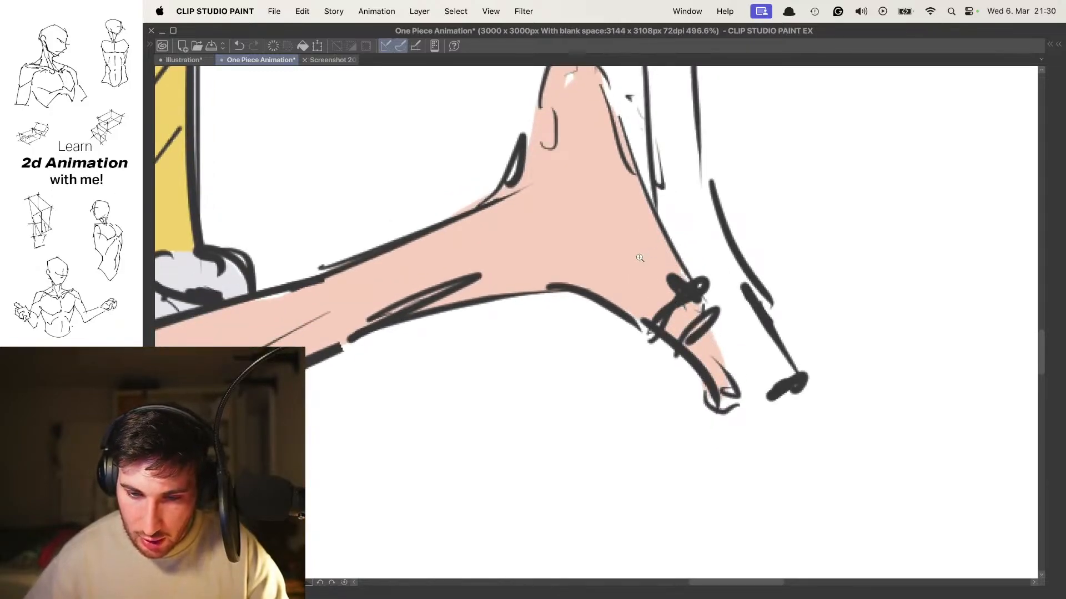
Fill the standing lower leg with skin colour from beneath the bent knee down towards the ankle
scroll(640, 258, "down", 5)
scroll(645, 240, "down", 2)
scroll(589, 228, "up", 3)
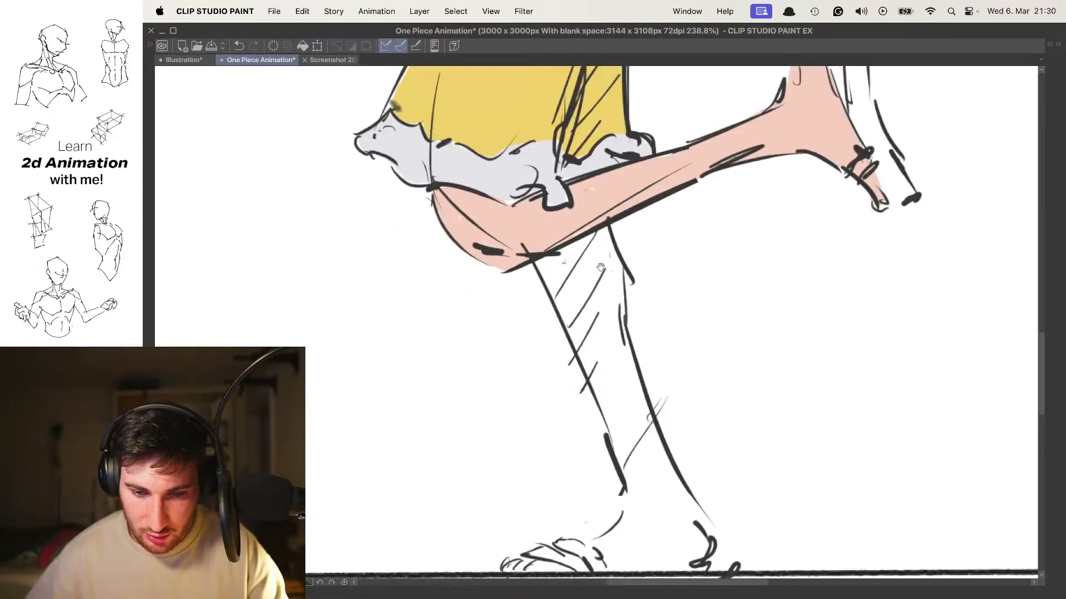
left_click_drag(544, 201, 605, 335)
mouse_move(597, 284)
left_mouse_down()
mouse_move(607, 291)
mouse_move(595, 198)
mouse_move(611, 248)
left_mouse_up()
left_click_drag(620, 339, 610, 238)
mouse_move(588, 208)
left_mouse_down()
mouse_move(601, 248)
mouse_move(632, 297)
mouse_move(595, 190)
mouse_move(627, 311)
mouse_move(594, 169)
mouse_move(616, 252)
left_mouse_up()
scroll(615, 253, "down", 2)
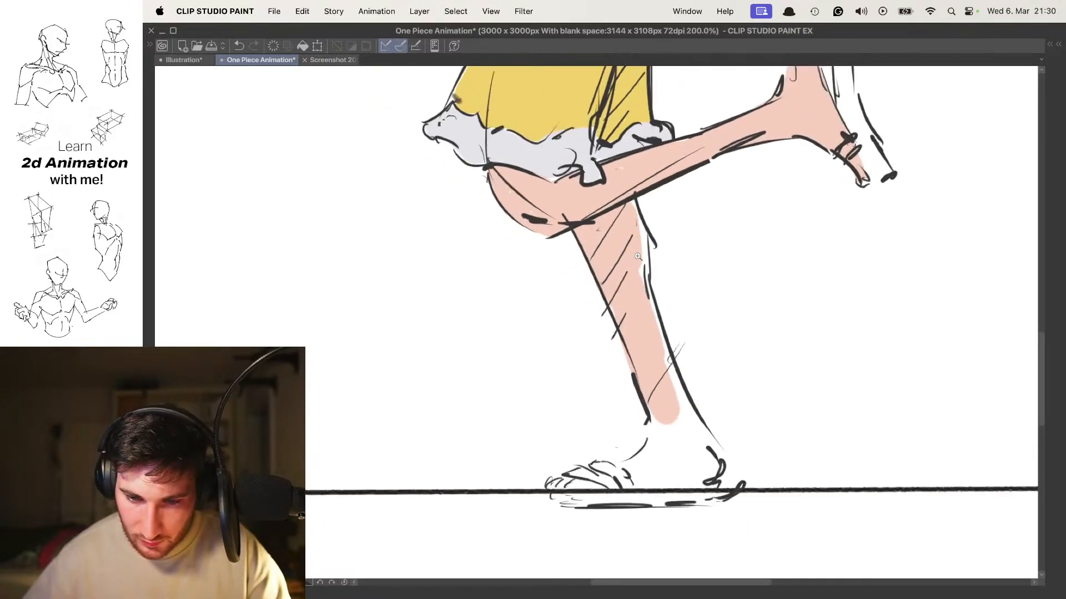
Fill the white gaps along the back edge of the standing calf with skin colour
scroll(646, 266, "up", 3)
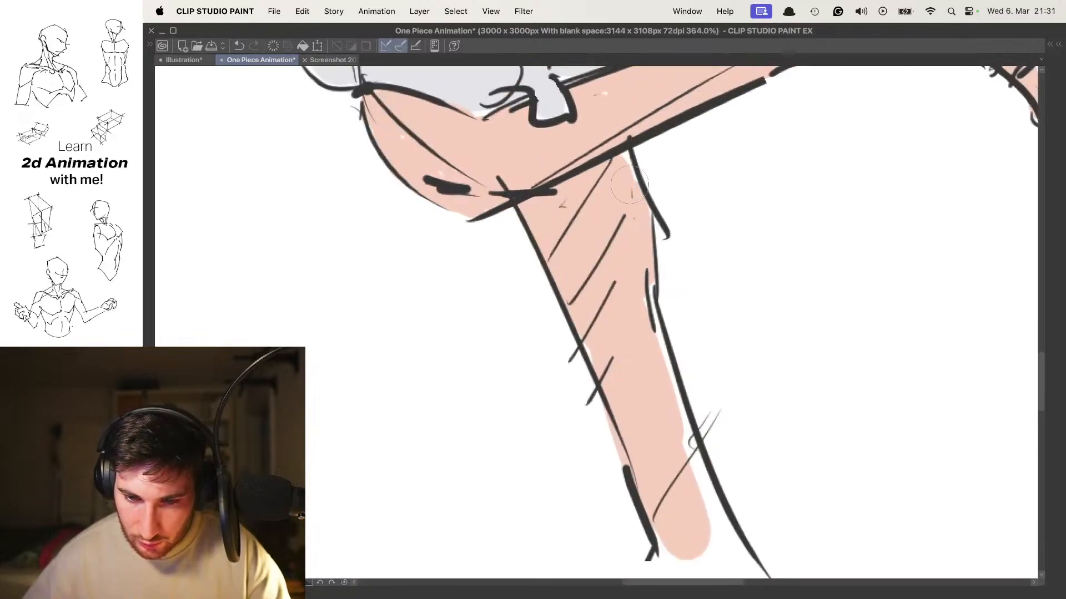
left_click_drag(630, 184, 622, 166)
left_click_drag(655, 314, 624, 158)
mouse_move(623, 202)
left_mouse_down()
mouse_move(671, 374)
mouse_move(651, 230)
left_mouse_up()
Fill the standing leg's ankle, heel and foot with skin colour down to the sandal sole
mouse_move(644, 239)
left_mouse_down()
mouse_move(647, 306)
mouse_move(572, 334)
mouse_move(616, 300)
mouse_move(588, 336)
mouse_move(500, 334)
mouse_move(499, 357)
mouse_move(705, 333)
mouse_move(774, 311)
mouse_move(752, 343)
mouse_move(692, 306)
mouse_move(680, 340)
left_mouse_up()
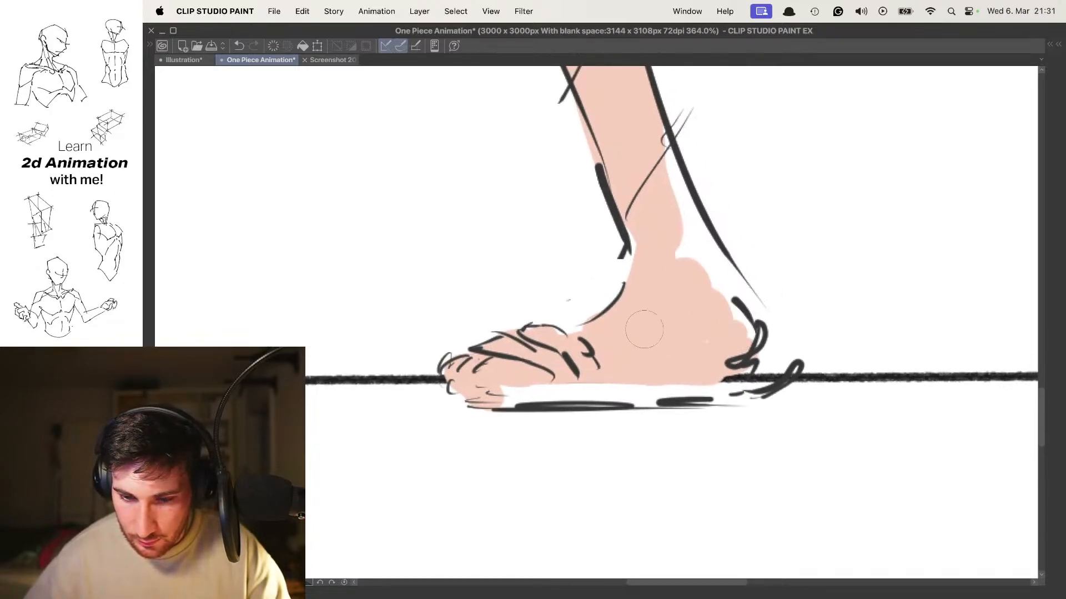
scroll(681, 340, "up", 2)
mouse_move(636, 190)
left_mouse_down()
mouse_move(636, 163)
mouse_move(721, 349)
left_mouse_up()
scroll(722, 344, "down", 6)
left_click_drag(739, 250, 697, 286)
Take the sandal sole's beige from the coloured neighbouring frame and return to the current frame
scroll(698, 282, "up", 5)
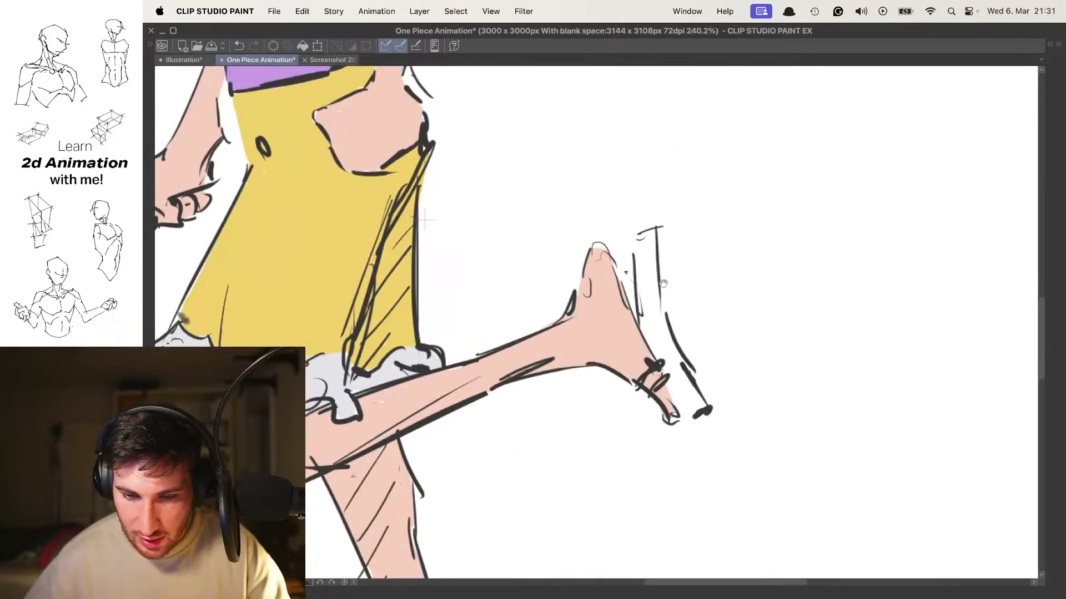
left_click_drag(632, 228, 736, 278)
scroll(733, 277, "down", 5)
left_click_drag(656, 143, 652, 243)
scroll(633, 283, "up", 4)
scroll(641, 171, "down", 5)
scroll(658, 173, "up", 3)
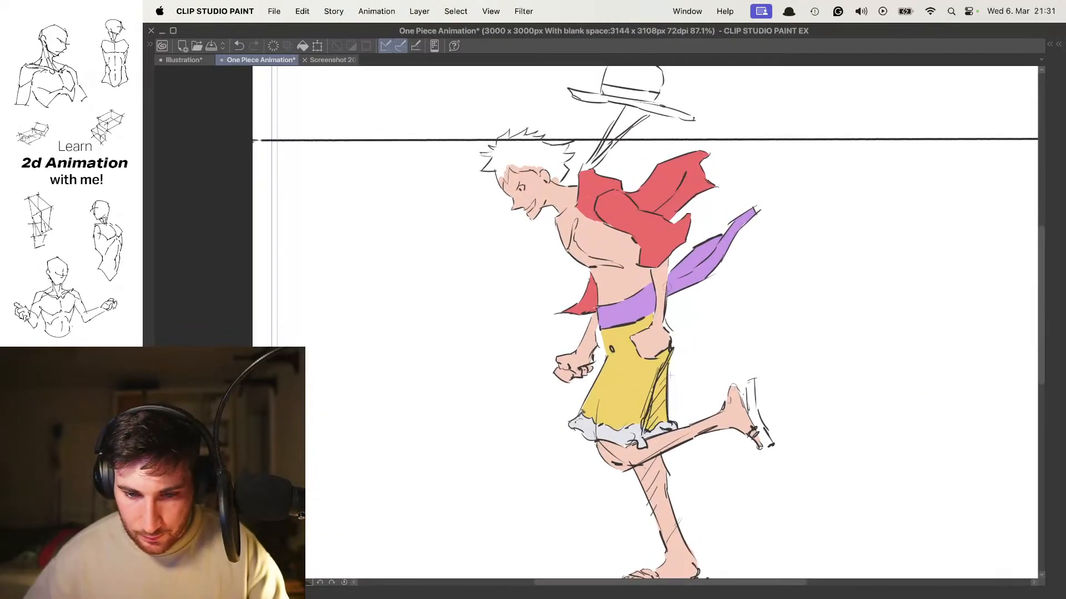
left_click_drag(621, 374, 618, 212)
key("Right")
left_click_drag(577, 439, 605, 333)
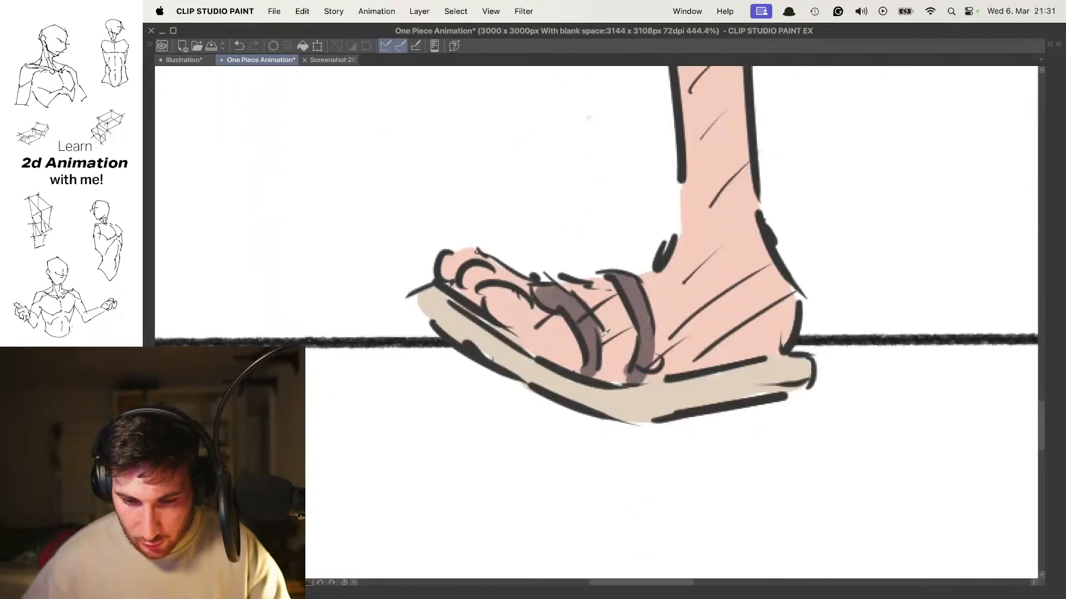
key("Right")
Fill the standing foot's sandal sole with beige from the toes back to the heel
mouse_move(871, 355)
left_mouse_down()
mouse_move(577, 300)
mouse_move(566, 322)
mouse_move(486, 311)
left_mouse_up()
scroll(577, 300, "up", 4)
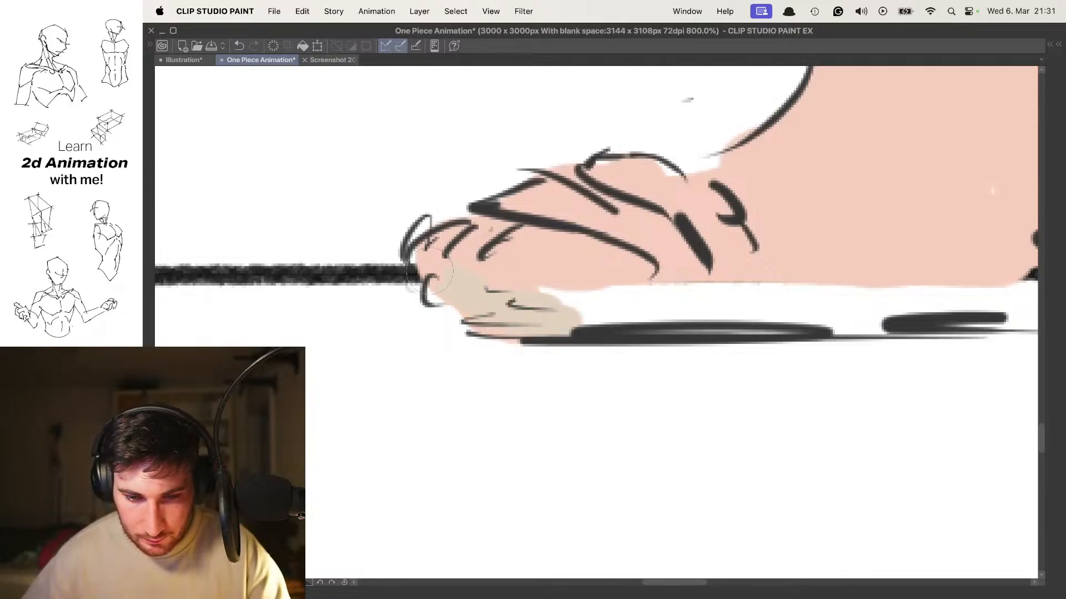
mouse_move(430, 271)
left_mouse_down()
mouse_move(457, 298)
mouse_move(684, 308)
mouse_move(545, 305)
mouse_move(613, 309)
left_mouse_up()
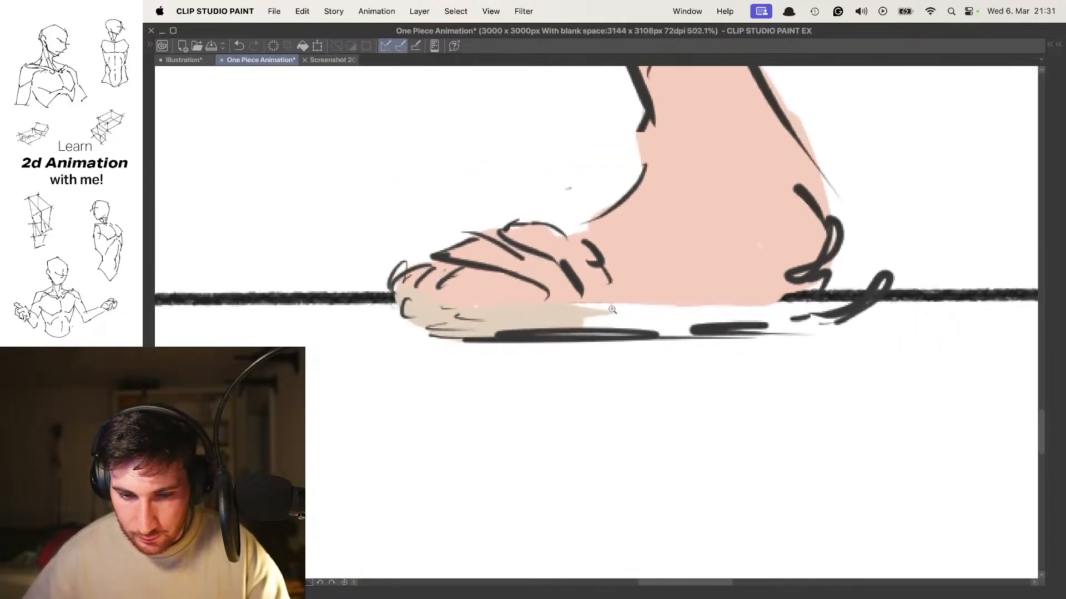
mouse_move(498, 317)
left_mouse_down()
mouse_move(800, 322)
mouse_move(842, 303)
mouse_move(656, 410)
mouse_move(688, 235)
left_mouse_up()
Fill the sandal sole hanging behind the raised foot with beige from its heel end down to the toe end
left_click_drag(816, 100, 640, 269)
mouse_move(571, 193)
left_mouse_down()
mouse_move(616, 115)
mouse_move(610, 233)
left_mouse_up()
left_click_drag(572, 215, 611, 216)
left_click_drag(570, 172, 585, 355)
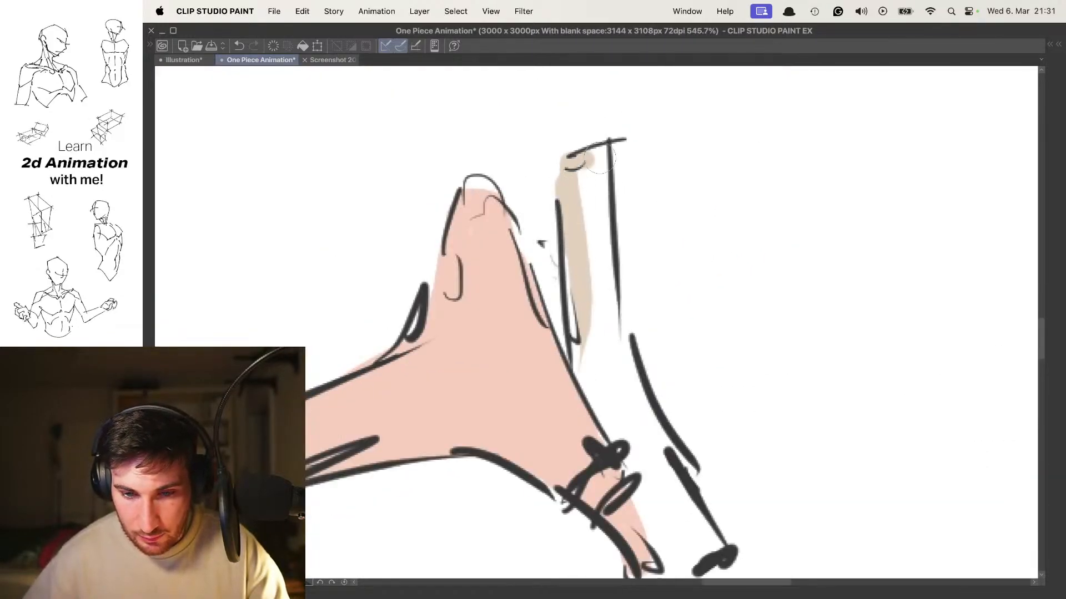
mouse_move(599, 159)
left_mouse_down()
mouse_move(605, 286)
mouse_move(589, 194)
mouse_move(622, 150)
mouse_move(602, 311)
mouse_move(612, 219)
left_mouse_up()
mouse_move(627, 144)
left_mouse_down()
mouse_move(663, 187)
mouse_move(624, 233)
mouse_move(614, 227)
mouse_move(613, 245)
mouse_move(679, 364)
mouse_move(699, 356)
mouse_move(635, 198)
mouse_move(684, 302)
mouse_move(684, 341)
mouse_move(652, 329)
mouse_move(695, 413)
mouse_move(733, 410)
mouse_move(714, 382)
left_mouse_up()
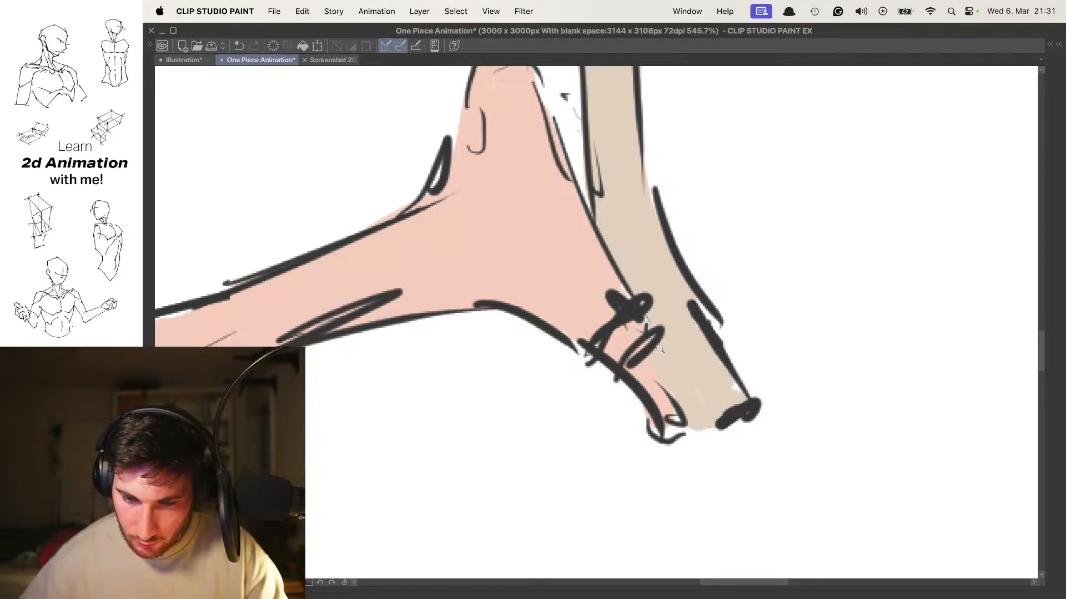
left_click_drag(659, 348, 578, 349)
Take the sandal strap's dark mauve-brown from the coloured neighbouring frame and return to the standing foot
left_click_drag(542, 520, 650, 283)
key("Left")
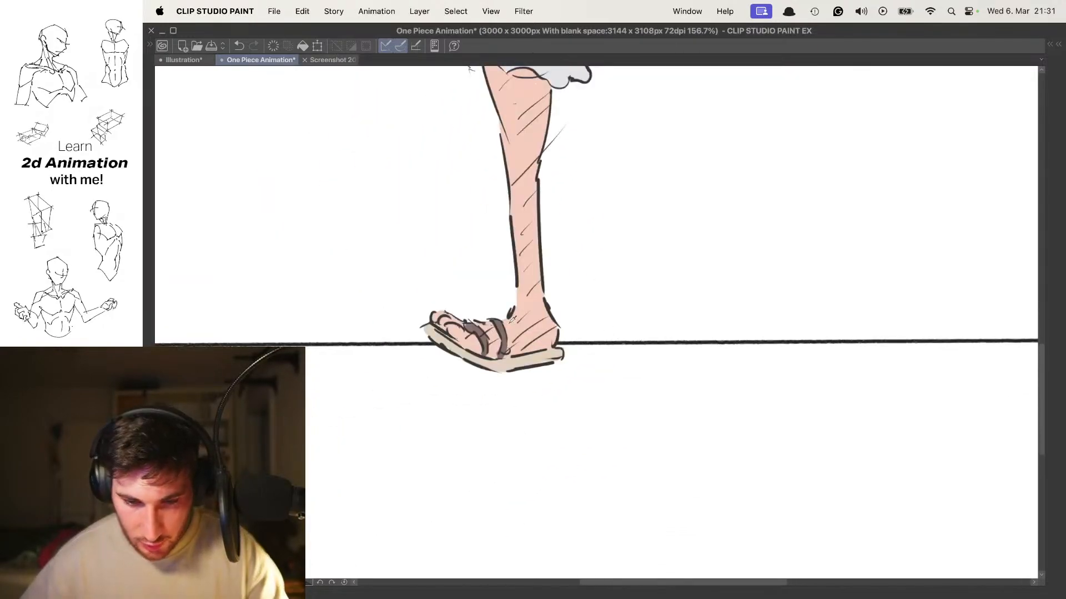
left_click(502, 329, "alt")
key("Right")
left_click_drag(633, 330, 721, 330)
left_click_drag(573, 281, 652, 271)
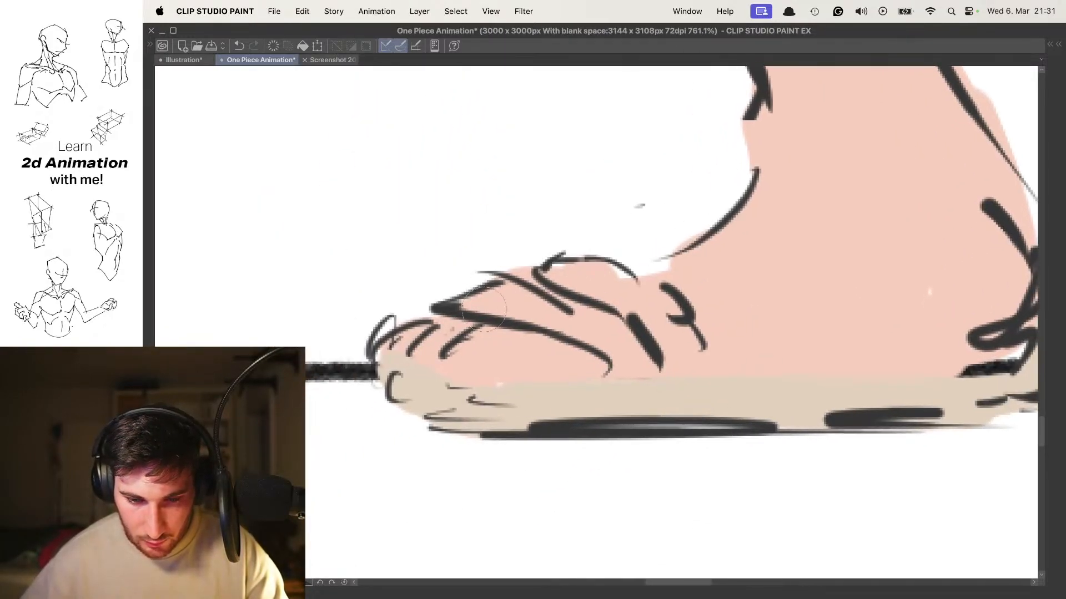
Fill both straps across the standing foot with the dark mauve-brown, undoing a stray stroke along the way
mouse_move(484, 310)
left_mouse_down()
mouse_move(577, 327)
mouse_move(586, 314)
mouse_move(618, 336)
left_mouse_up()
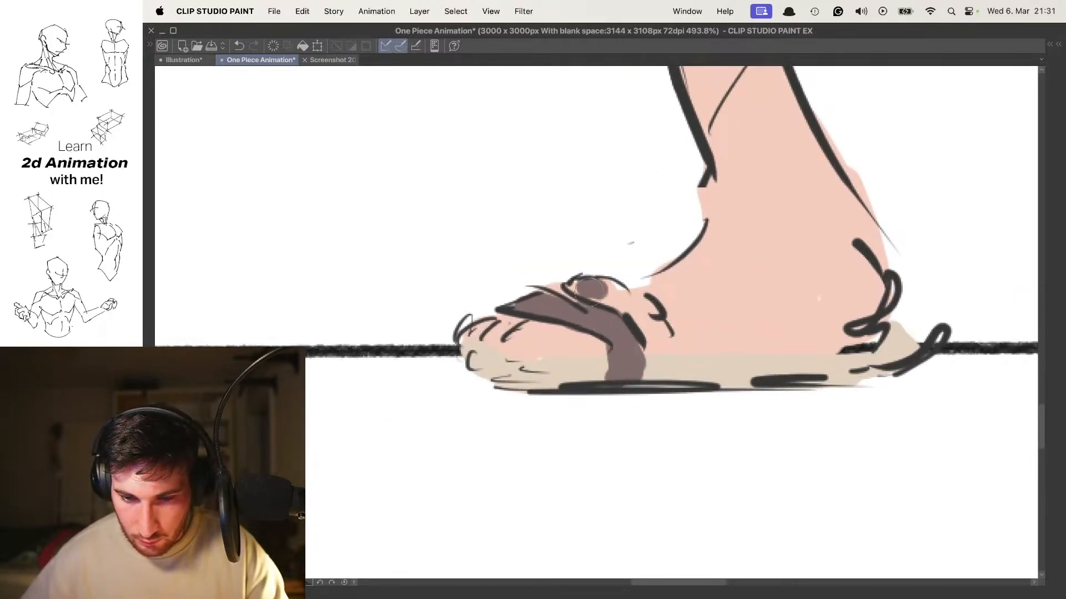
mouse_move(591, 288)
left_mouse_down()
mouse_move(647, 325)
mouse_move(658, 346)
mouse_move(654, 324)
mouse_move(660, 350)
mouse_move(673, 329)
mouse_move(718, 368)
left_mouse_up()
key("super+z")
mouse_move(624, 382)
left_mouse_down()
mouse_move(662, 377)
mouse_move(644, 374)
left_mouse_up()
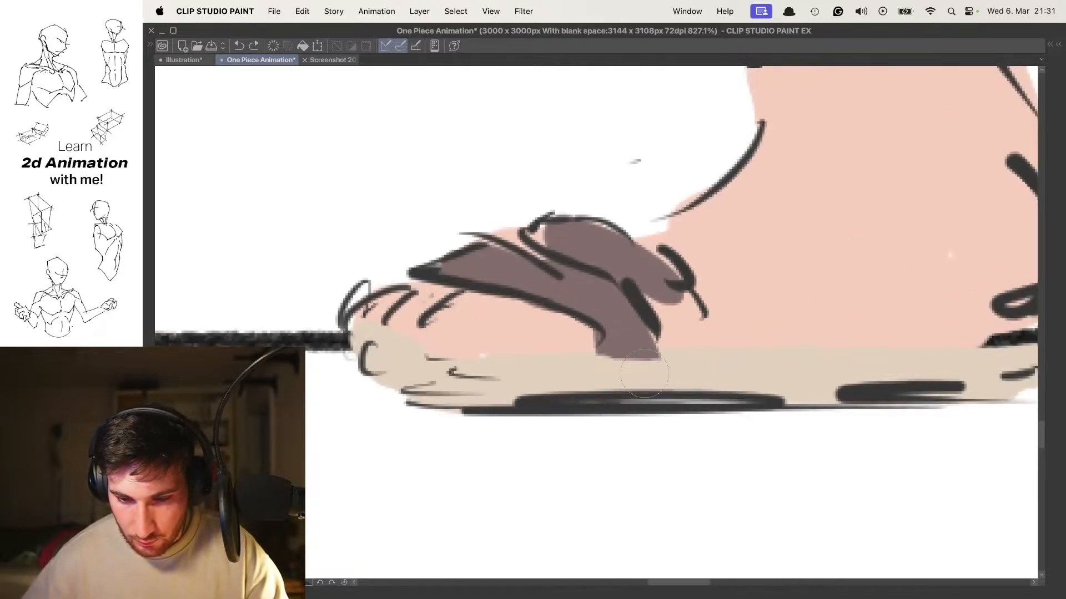
left_click(614, 302, "alt")
mouse_move(661, 302)
left_mouse_down()
mouse_move(694, 342)
mouse_move(669, 347)
left_mouse_up()
Paint the raised sandal's straps near the toes in mauve-brown and undo the last stroke
scroll(729, 293, "down", 8)
left_click_drag(764, 219, 633, 297)
left_click_drag(695, 209, 693, 294)
scroll(741, 265, "up", 3)
scroll(684, 296, "up", 5)
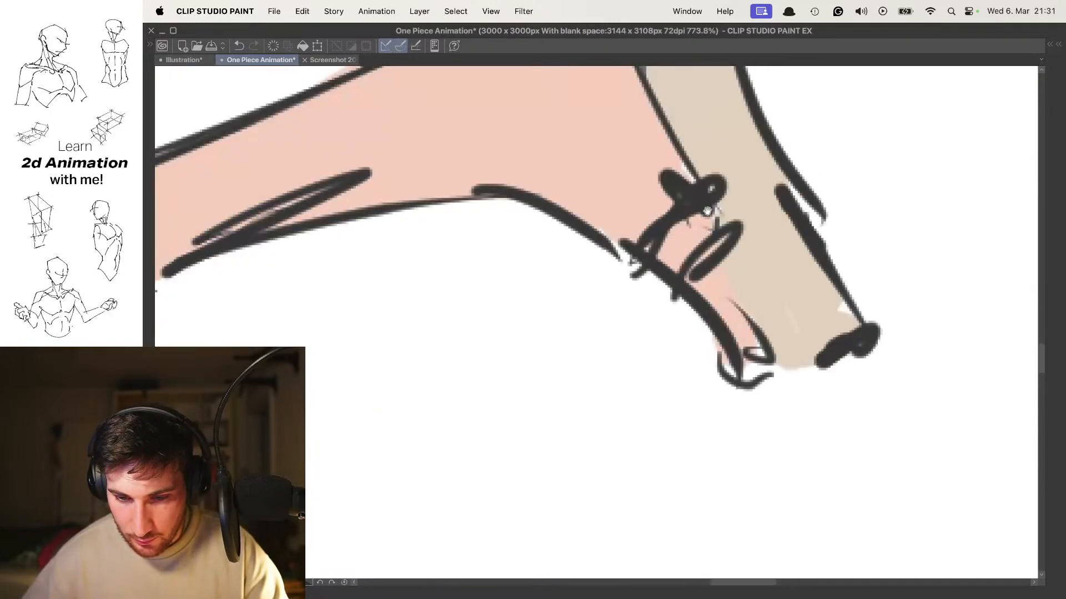
mouse_move(660, 251)
left_mouse_down()
mouse_move(702, 216)
mouse_move(747, 243)
left_mouse_up()
mouse_move(715, 312)
left_mouse_down()
mouse_move(638, 313)
mouse_move(785, 314)
mouse_move(650, 252)
mouse_move(694, 291)
mouse_move(621, 298)
left_mouse_up()
key("super+z")
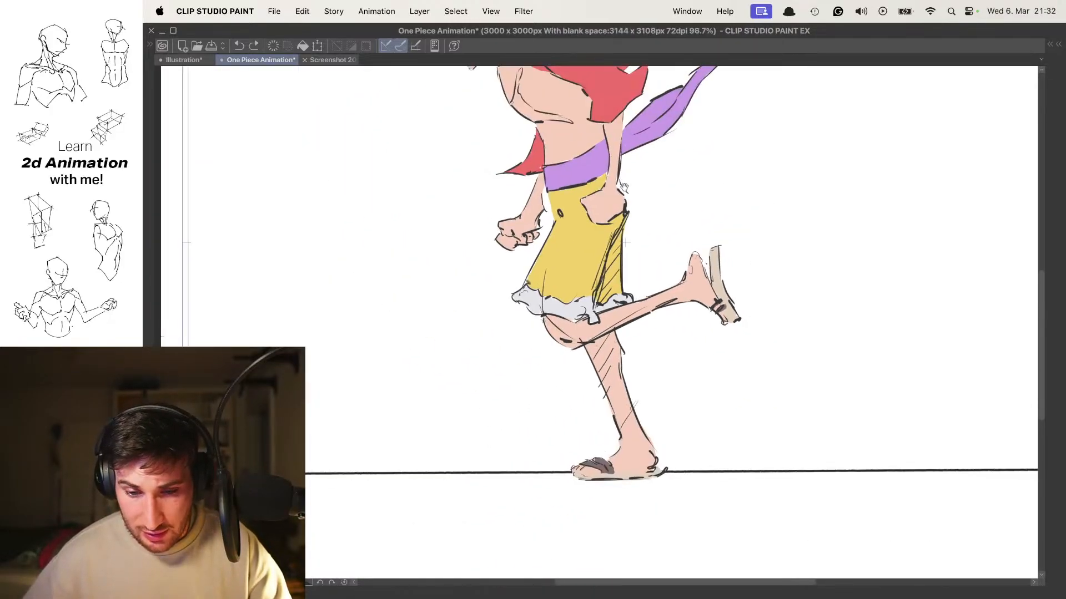
Take the hair's dark maroon from the coloured neighbouring frame and return to the uncoloured head
left_click_drag(607, 87, 618, 209)
left_click_drag(581, 242, 600, 301)
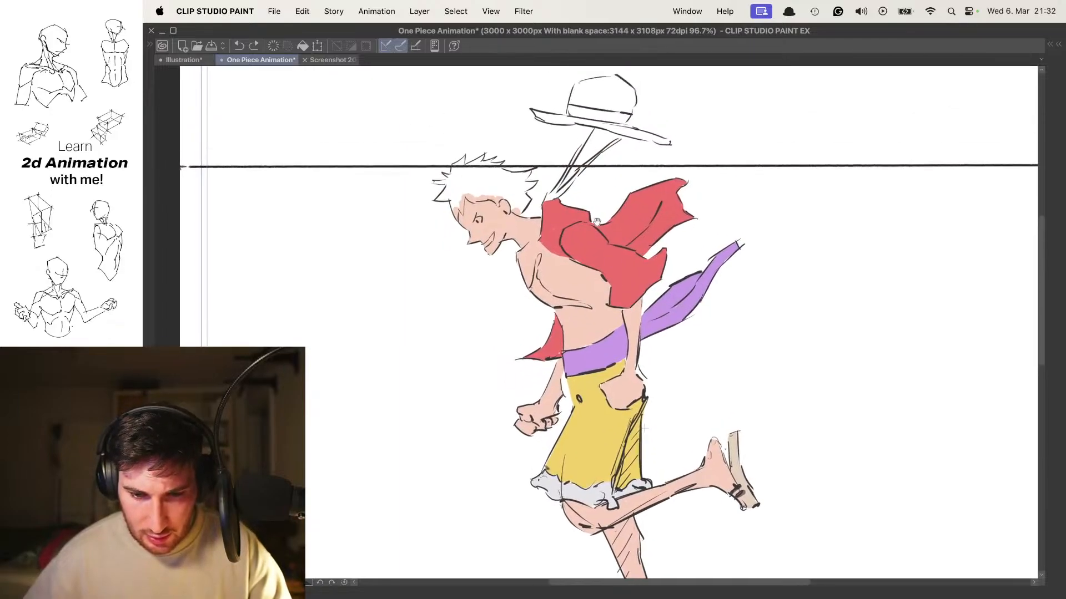
left_click_drag(536, 221, 584, 278)
key("Right")
key("Left")
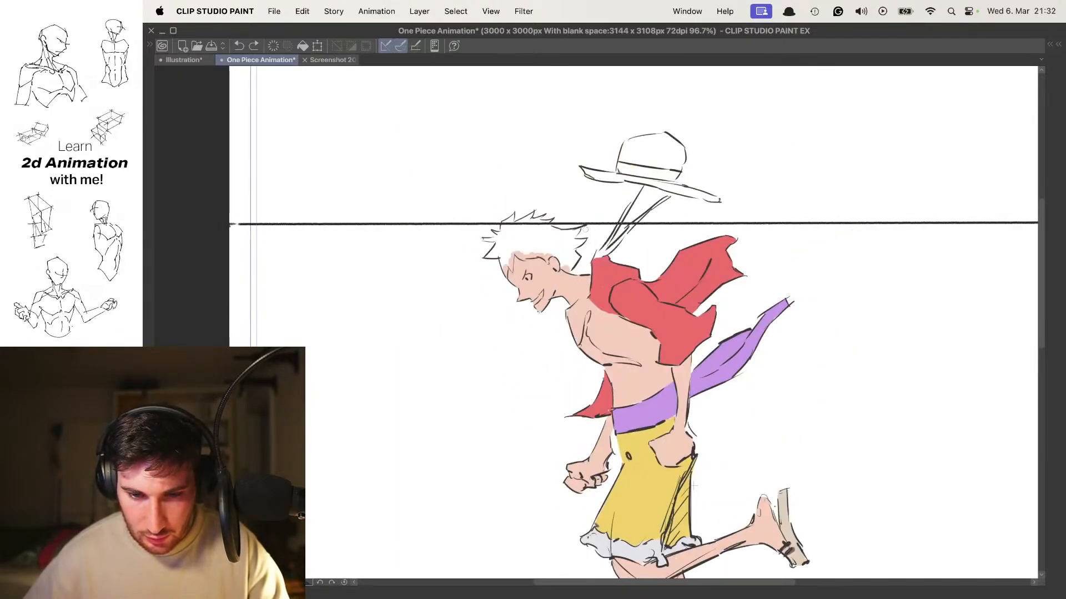
left_click_drag(507, 252, 584, 248)
left_click_drag(450, 300, 488, 292)
Trace the edges of the hair spikes over the front of the forehead in dark maroon
mouse_move(506, 251)
left_mouse_down()
mouse_move(524, 371)
mouse_move(521, 244)
mouse_move(543, 368)
left_mouse_up()
key("super+z")
left_click_drag(501, 241, 532, 340)
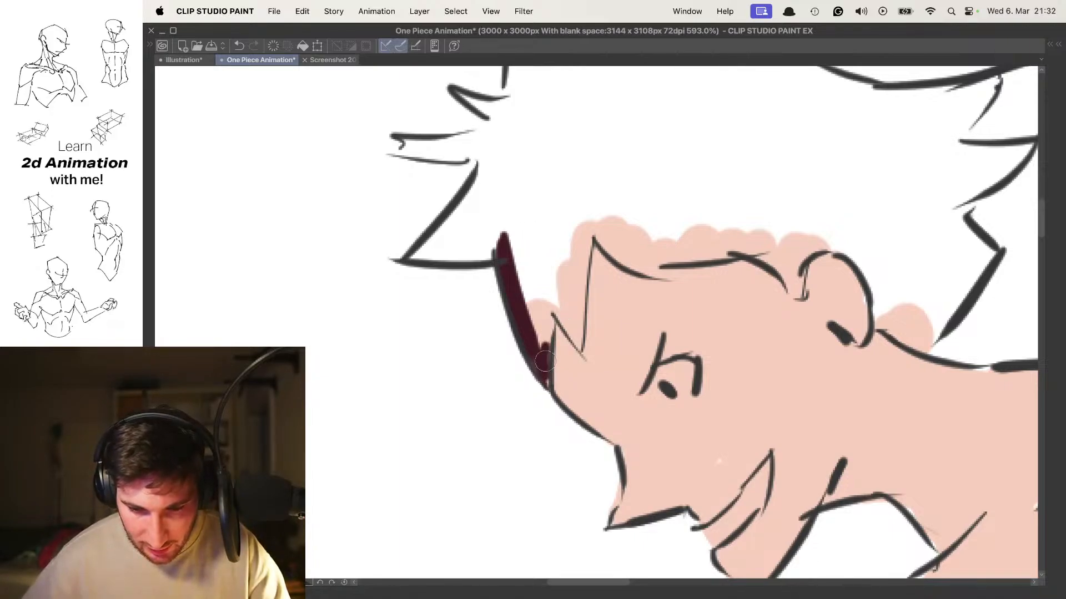
left_click_drag(545, 362, 547, 321)
mouse_move(581, 351)
left_mouse_down()
mouse_move(588, 215)
mouse_move(580, 306)
left_mouse_up()
Trace the hairline above the brow towards the ear in dark maroon, redoing the first stroke
left_click_drag(588, 217, 682, 268)
key("super+z")
left_click_drag(597, 229, 697, 272)
mouse_move(697, 272)
left_mouse_down()
mouse_move(623, 242)
mouse_move(751, 244)
left_mouse_up()
mouse_move(751, 245)
left_mouse_down()
mouse_move(709, 251)
mouse_move(721, 258)
left_mouse_up()
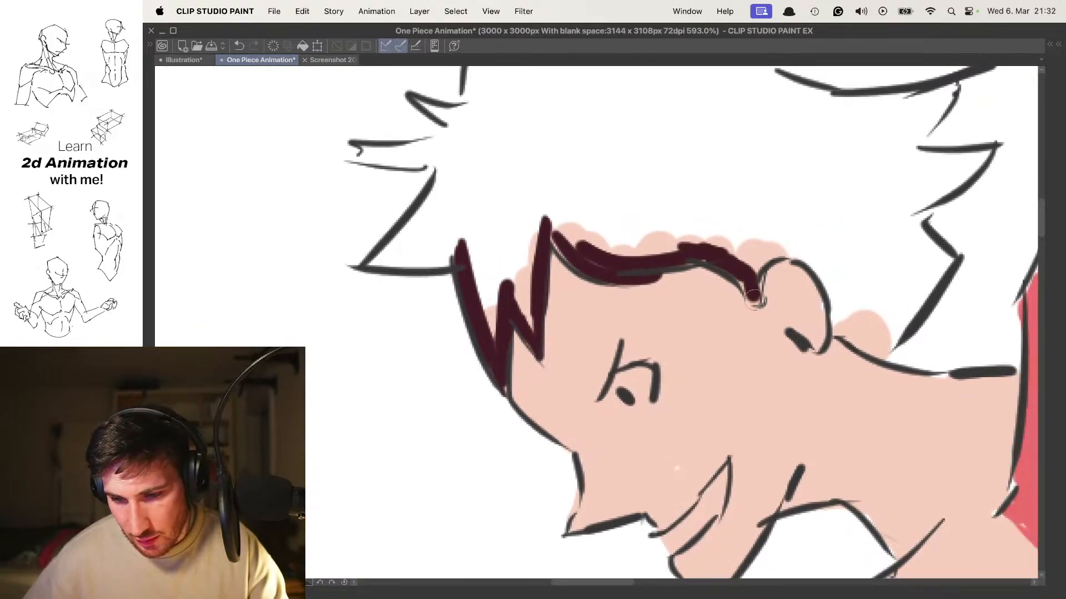
Trace the hair's edge around the ear, along the nape and up the rear spikes in dark maroon
left_click_drag(754, 298, 801, 247)
mouse_move(804, 246)
left_mouse_down()
mouse_move(682, 214)
mouse_move(720, 266)
mouse_move(715, 292)
left_mouse_up()
mouse_move(761, 318)
left_mouse_down()
mouse_move(835, 231)
mouse_move(794, 173)
mouse_move(727, 280)
left_mouse_up()
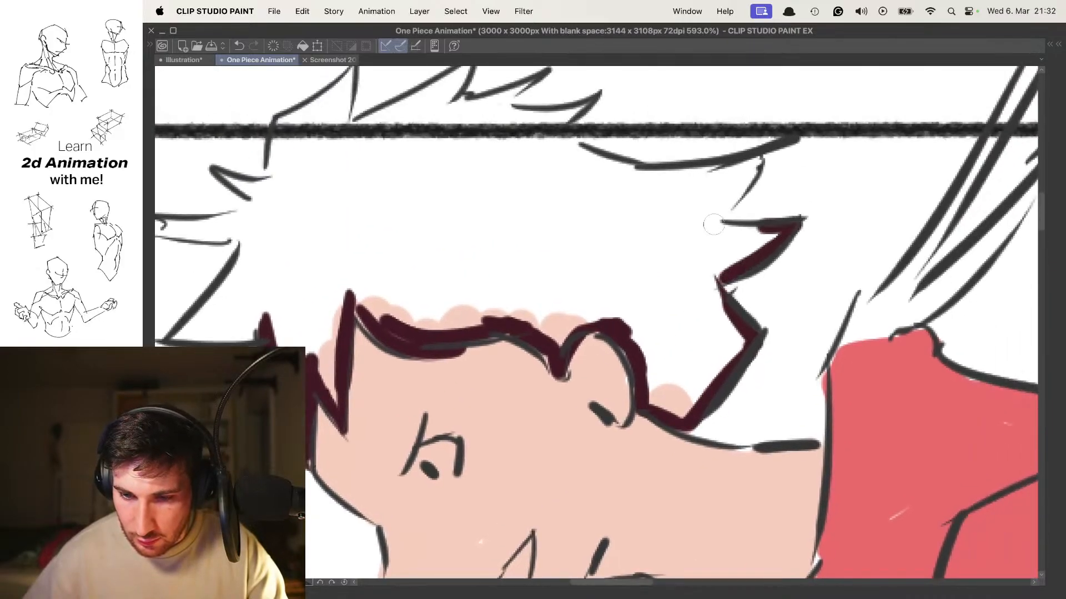
Trace the crown's spikes and the tufts at the front of the hair in dark maroon
mouse_move(713, 225)
left_mouse_down()
mouse_move(707, 270)
mouse_move(764, 194)
mouse_move(658, 225)
mouse_move(726, 270)
mouse_move(655, 227)
mouse_move(543, 192)
left_mouse_up()
mouse_move(606, 175)
left_mouse_down()
mouse_move(662, 208)
mouse_move(575, 226)
mouse_move(643, 222)
mouse_move(511, 246)
mouse_move(636, 200)
left_mouse_up()
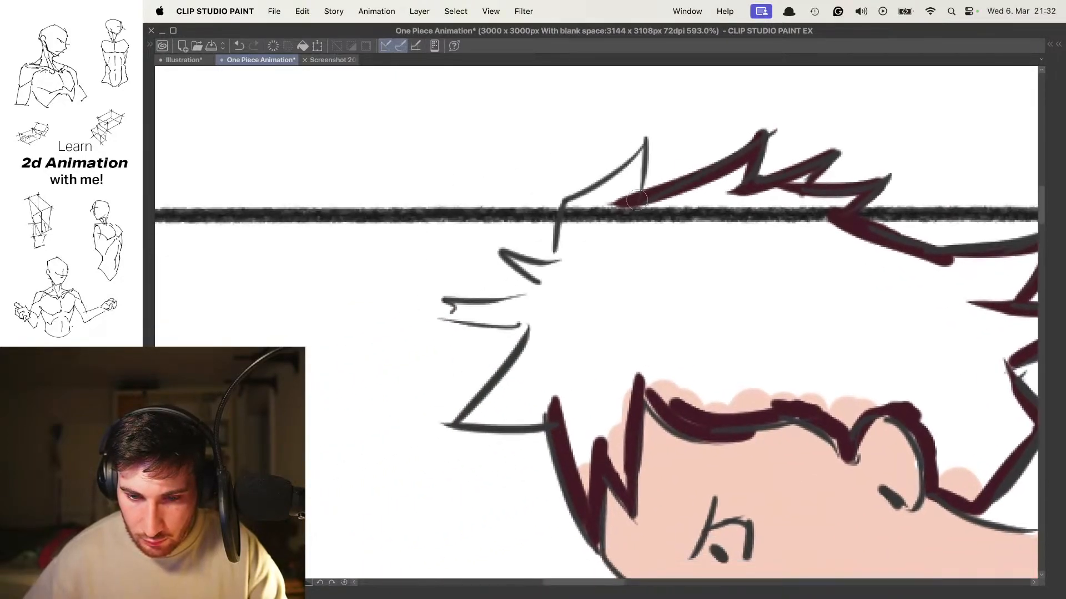
left_click_drag(645, 154, 552, 220)
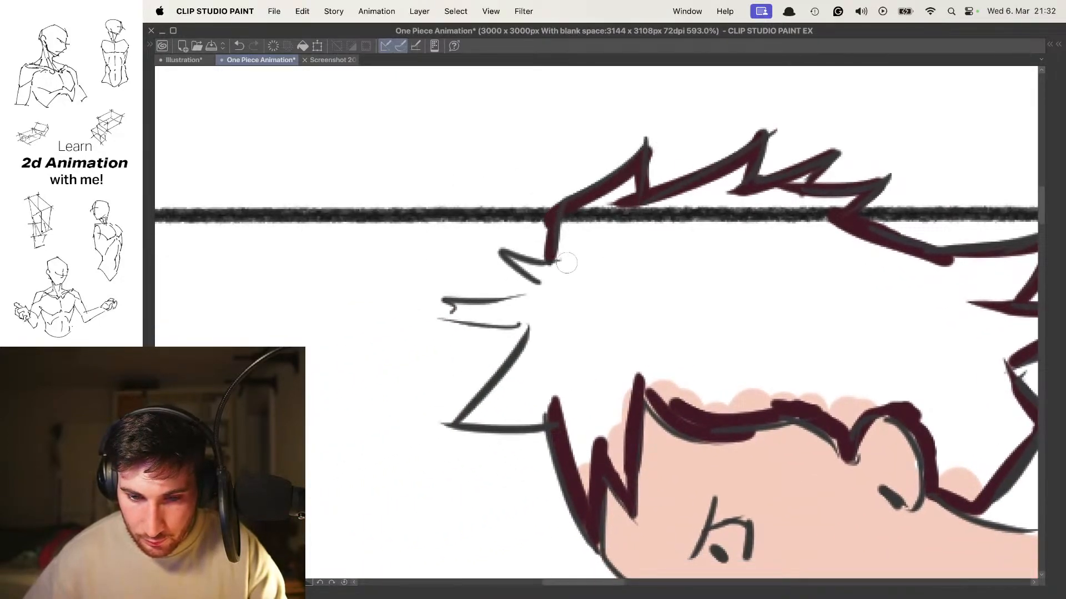
mouse_move(566, 263)
left_mouse_down()
mouse_move(499, 251)
mouse_move(539, 282)
left_mouse_up()
left_click_drag(558, 240, 688, 175)
Fill the front tufts and the hair over the forehead with dark maroon
left_click_drag(668, 222, 571, 235)
mouse_move(568, 256)
left_mouse_down()
mouse_move(701, 251)
mouse_move(709, 166)
mouse_move(588, 290)
mouse_move(708, 260)
left_mouse_up()
mouse_move(705, 201)
left_mouse_down()
mouse_move(595, 238)
mouse_move(610, 276)
mouse_move(642, 259)
mouse_move(577, 255)
mouse_move(632, 361)
mouse_move(664, 332)
mouse_move(679, 247)
left_mouse_up()
left_click(633, 244, "ctrl")
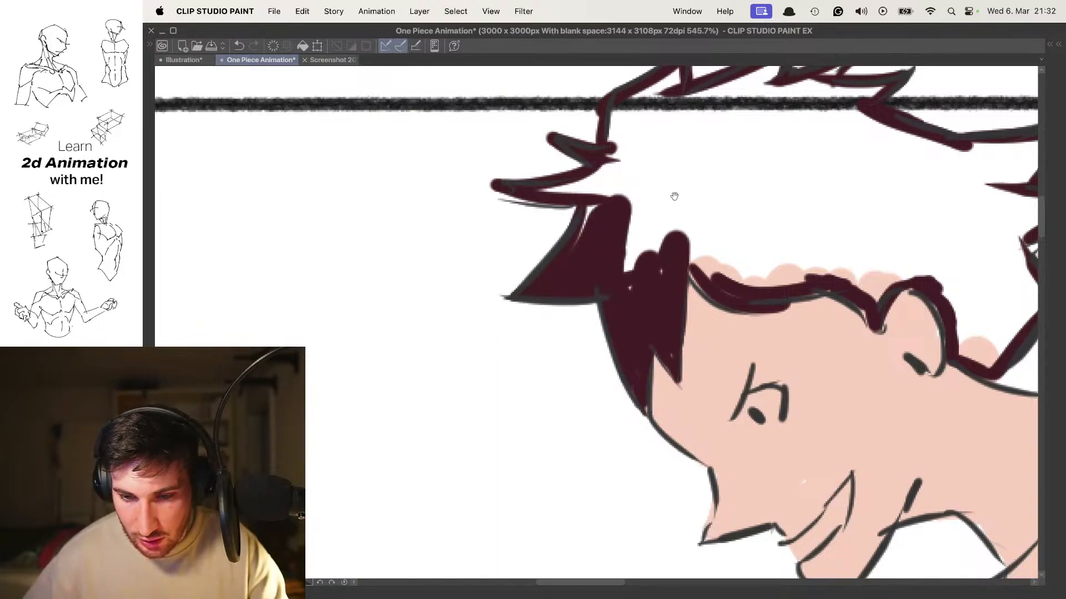
left_click_drag(673, 196, 669, 251)
mouse_move(662, 294)
left_mouse_down()
mouse_move(663, 249)
mouse_move(617, 261)
mouse_move(638, 297)
left_mouse_up()
mouse_move(633, 289)
left_mouse_down()
mouse_move(601, 326)
mouse_move(588, 276)
left_mouse_up()
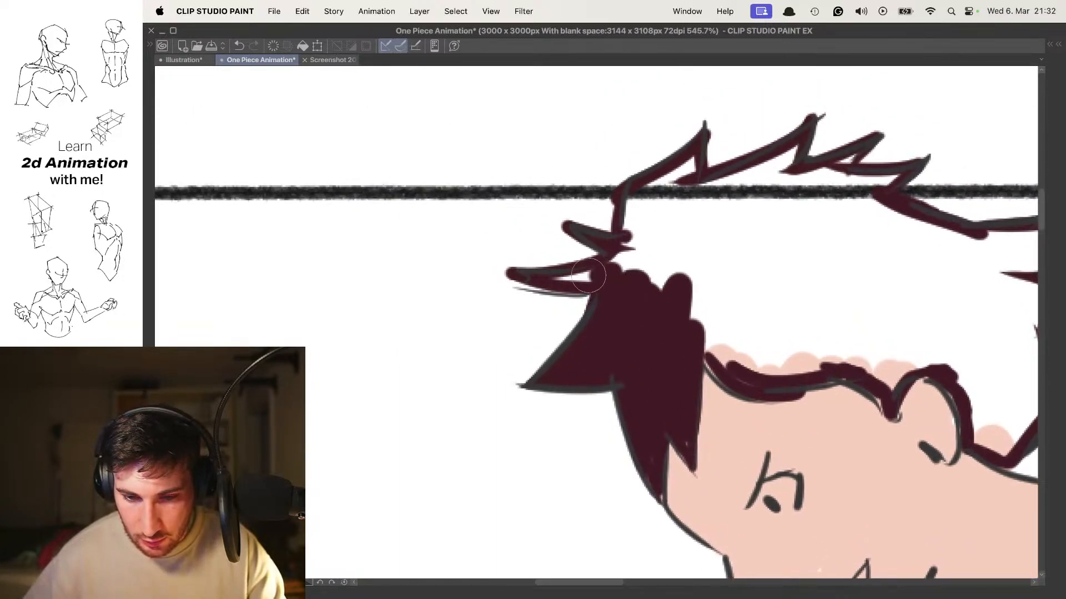
Fill the crown and the middle of the hair above the brow with dark maroon
mouse_move(663, 221)
left_mouse_down()
mouse_move(588, 278)
mouse_move(622, 218)
mouse_move(635, 290)
mouse_move(564, 274)
mouse_move(600, 206)
mouse_move(676, 180)
mouse_move(528, 285)
mouse_move(573, 280)
mouse_move(597, 333)
mouse_move(666, 377)
left_mouse_up()
left_click_drag(700, 297, 639, 237)
mouse_move(565, 326)
left_mouse_down()
mouse_move(624, 276)
mouse_move(672, 277)
mouse_move(559, 265)
mouse_move(626, 218)
mouse_move(580, 312)
mouse_move(588, 183)
mouse_move(555, 165)
mouse_move(666, 178)
mouse_move(744, 260)
mouse_move(744, 311)
mouse_move(716, 330)
left_mouse_up()
scroll(553, 175, "down", 6)
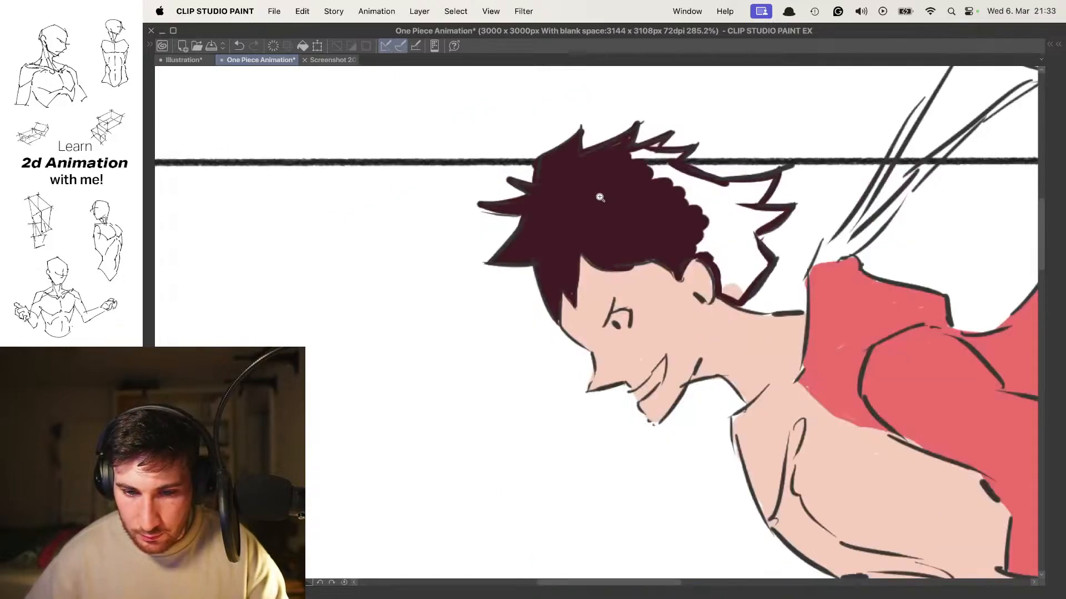
Fill the hair behind the ear and at the back of the head with dark maroon
scroll(512, 300, "up", 8)
left_click_drag(511, 299, 563, 300)
mouse_move(563, 300)
left_mouse_down()
mouse_move(596, 211)
mouse_move(619, 285)
mouse_move(718, 261)
mouse_move(689, 219)
mouse_move(666, 266)
mouse_move(702, 333)
mouse_move(604, 259)
mouse_move(654, 281)
mouse_move(699, 244)
mouse_move(753, 240)
left_mouse_up()
scroll(646, 242, "down", 1)
left_click_drag(643, 223, 676, 279)
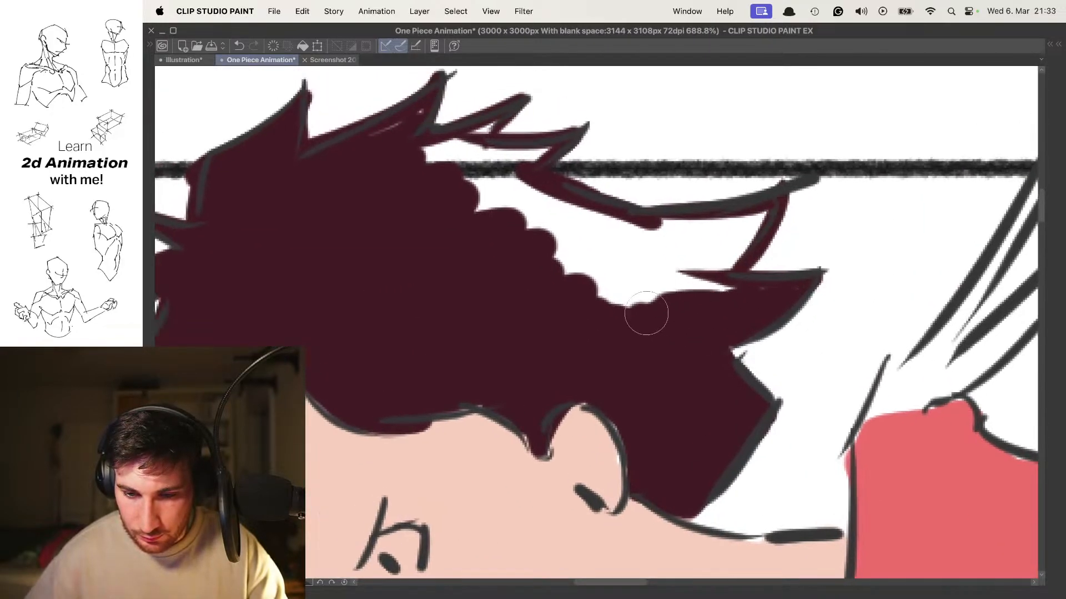
Fill the remaining white area at the upper back of the hair, including its spikes, with dark maroon
mouse_move(642, 311)
left_mouse_down()
mouse_move(701, 281)
mouse_move(757, 217)
left_mouse_up()
mouse_move(722, 280)
left_mouse_down()
mouse_move(605, 306)
mouse_move(589, 255)
mouse_move(633, 298)
left_mouse_up()
mouse_move(632, 298)
left_mouse_down()
mouse_move(611, 261)
mouse_move(683, 306)
mouse_move(731, 278)
mouse_move(444, 167)
left_mouse_up()
mouse_move(537, 189)
left_mouse_down()
mouse_move(586, 232)
mouse_move(614, 238)
mouse_move(577, 216)
left_mouse_up()
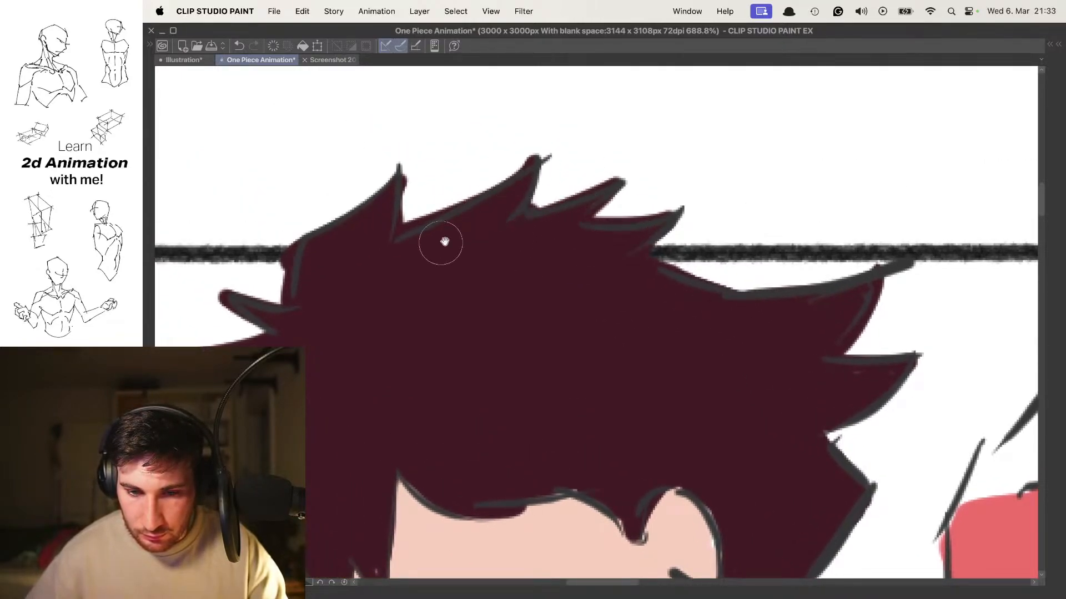
Flip between the current frame and its coloured neighbour to compare their colouring
scroll(521, 216, "down", 10)
scroll(597, 203, "up", 2)
key("Left")
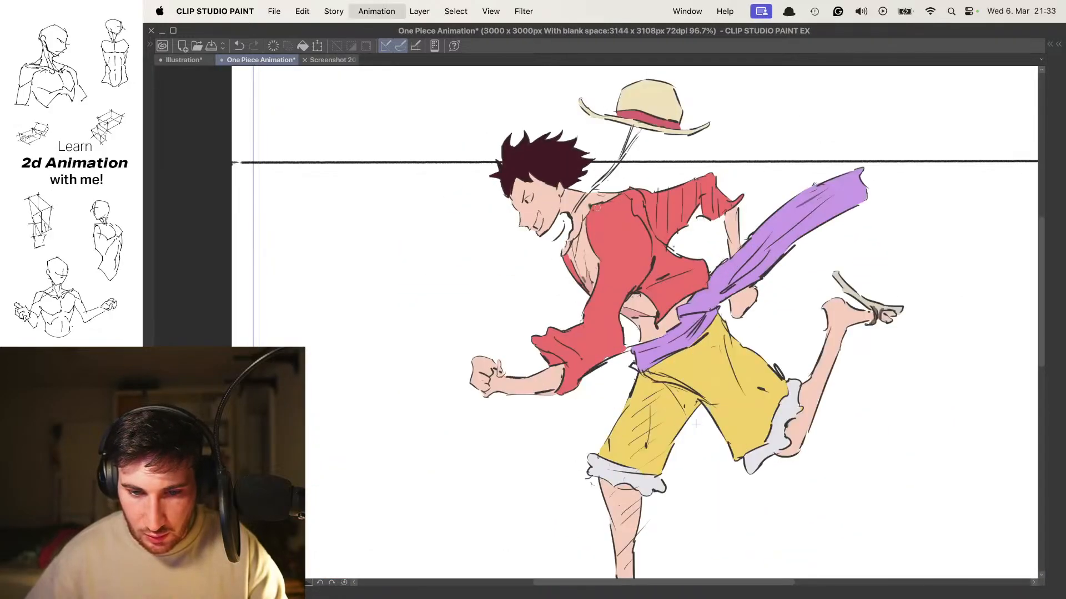
key("Right")
scroll(580, 233, "down", 3)
scroll(580, 233, "up", 1)
key("Left")
key("Right")
key("Left")
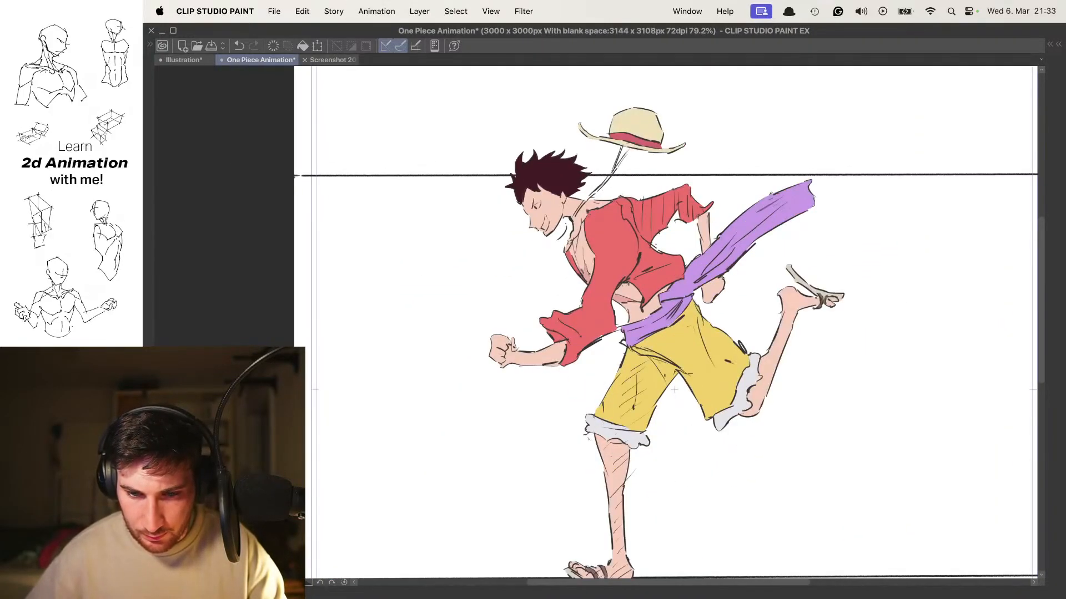
key("Right")
Take the hat cord's pale grey from a coloured frame and fill the adjacent frame's cord across the neck
left_click_drag(527, 184, 598, 191)
left_click(710, 216, "alt")
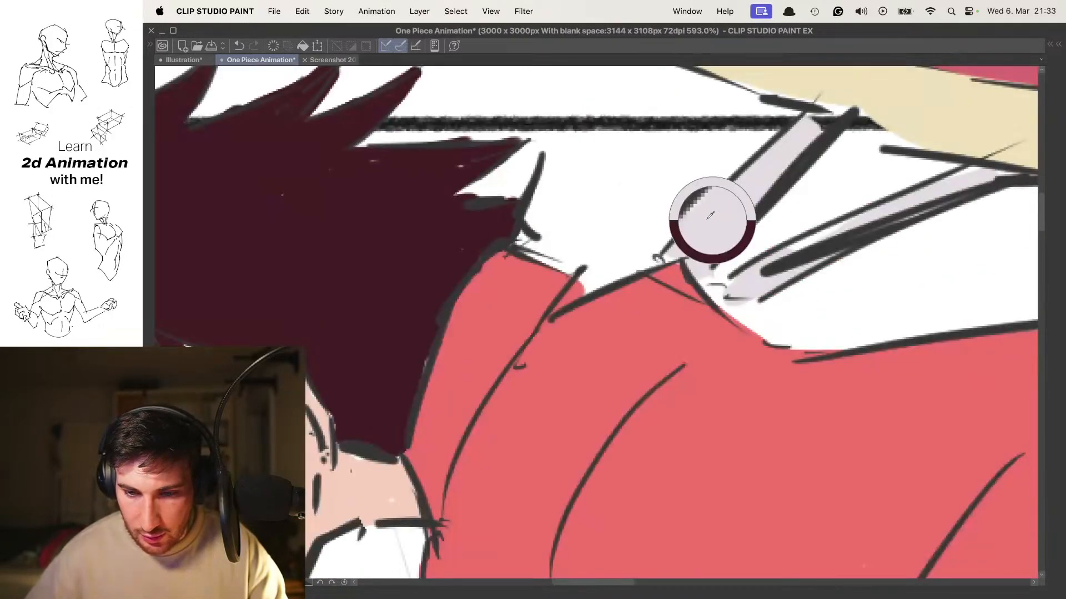
key("Left")
left_click_drag(858, 238, 487, 222)
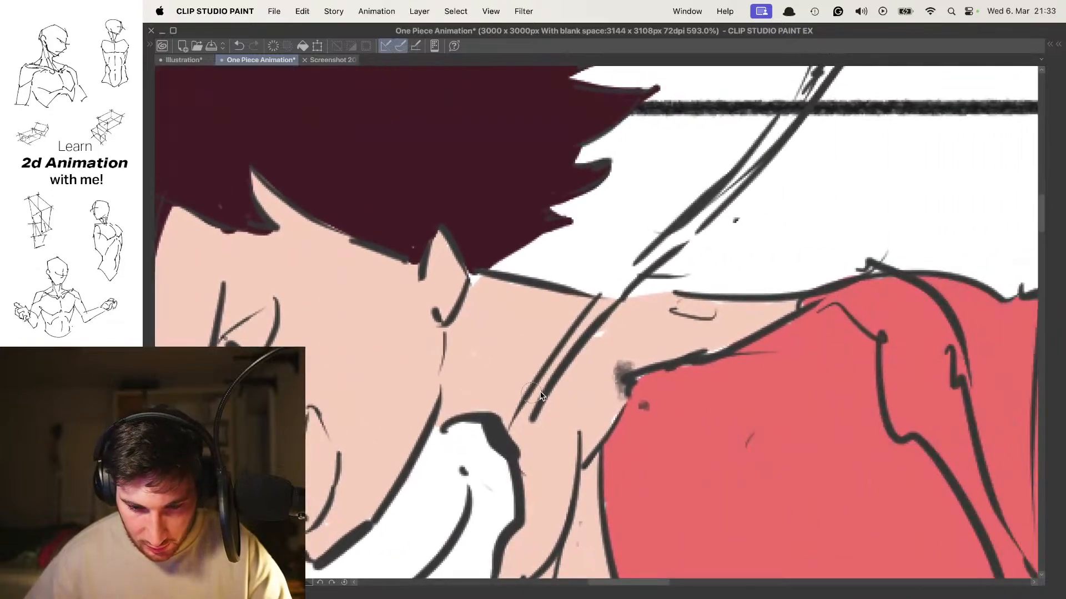
left_click_drag(594, 312, 628, 281)
left_click_drag(646, 267, 602, 307)
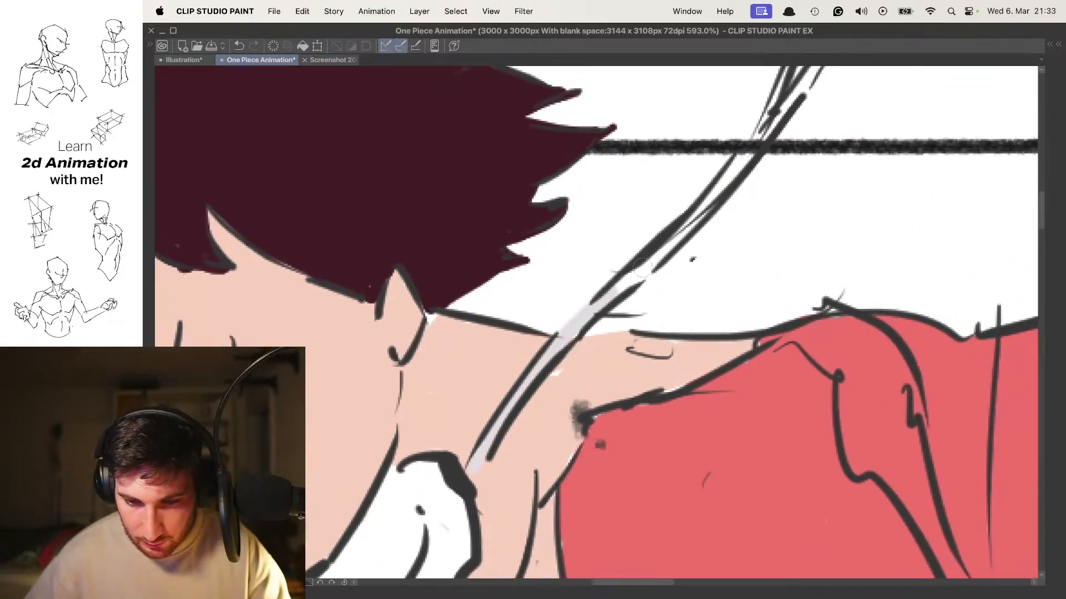
Continue the pale grey fill along the hat cord from the neck up to the straw hat's brim
left_click_drag(642, 267, 656, 254)
mouse_move(657, 255)
left_mouse_down()
mouse_move(592, 319)
mouse_move(687, 211)
left_mouse_up()
left_click_drag(687, 211, 607, 320)
left_click_drag(617, 306, 653, 260)
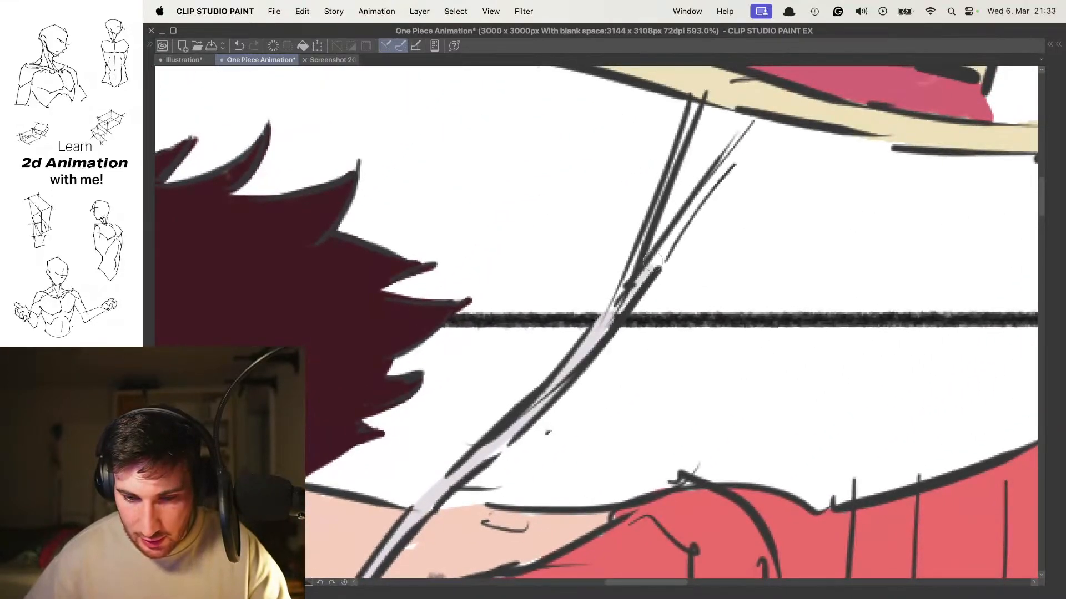
left_click_drag(701, 144, 686, 171)
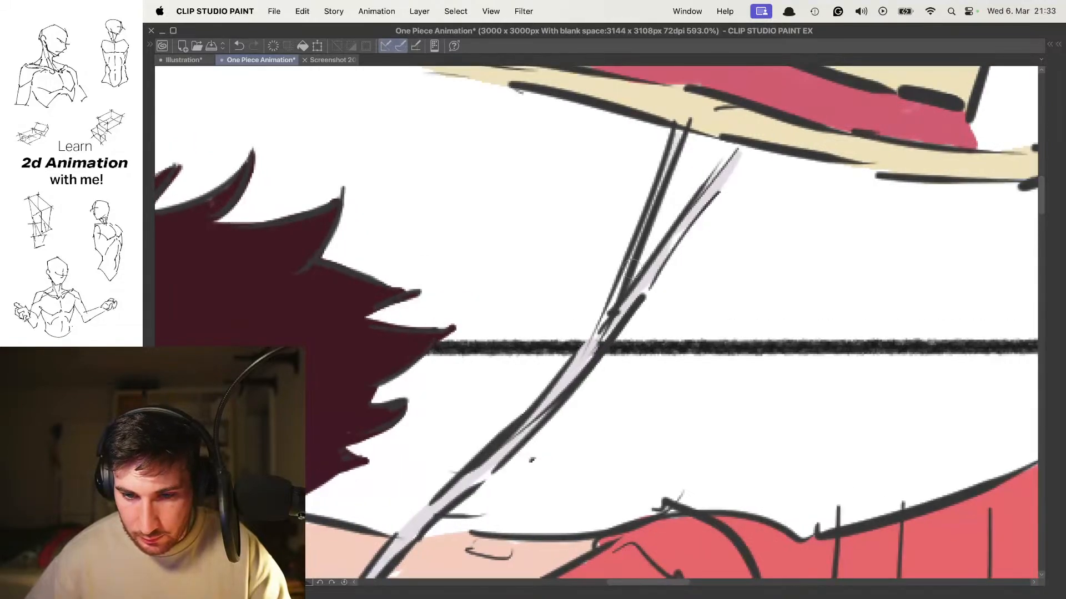
scroll(618, 292, "down", 5)
mouse_move(633, 406)
left_mouse_down()
mouse_move(606, 236)
mouse_move(618, 300)
mouse_move(570, 305)
mouse_move(638, 305)
left_mouse_up()
scroll(606, 236, "down", 2)
Fill both hat cord strands in the next frame with pale grey, from the red shirt's collar to the hat brim
key("period")
scroll(681, 240, "up", 4)
mouse_move(452, 397)
left_mouse_down()
mouse_move(418, 417)
mouse_move(530, 355)
mouse_move(620, 263)
left_mouse_up()
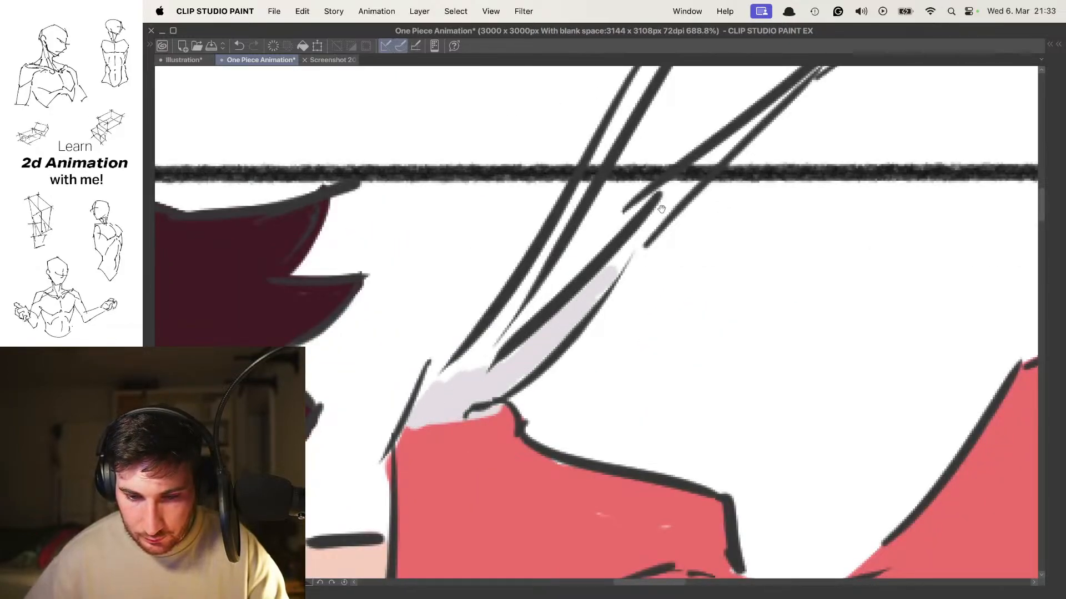
left_click_drag(661, 210, 569, 288)
mouse_move(529, 340)
left_mouse_down()
mouse_move(647, 217)
mouse_move(585, 268)
left_mouse_up()
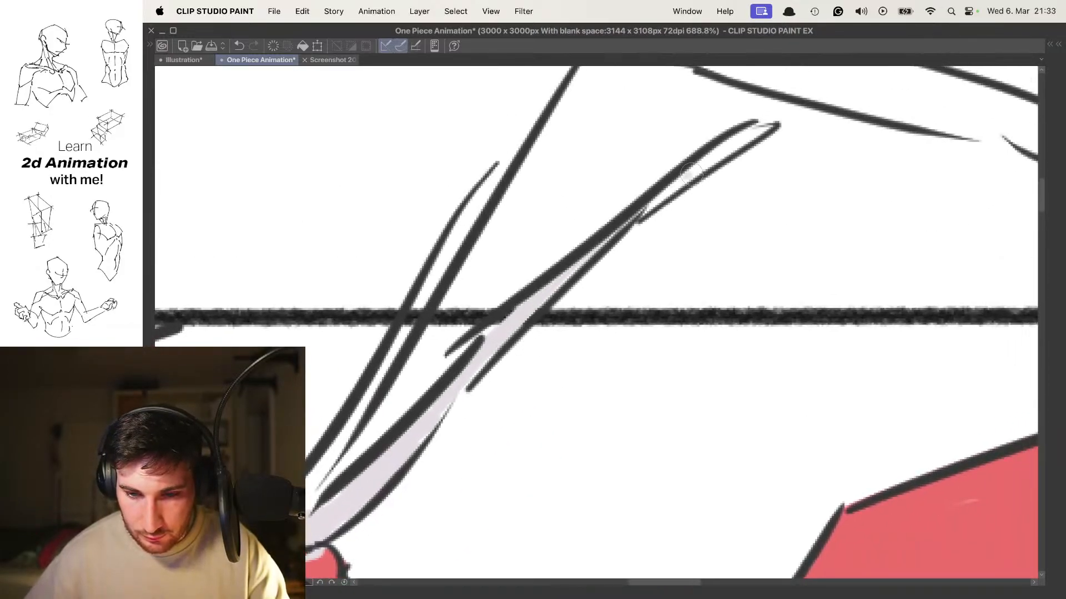
left_click_drag(689, 172, 763, 128)
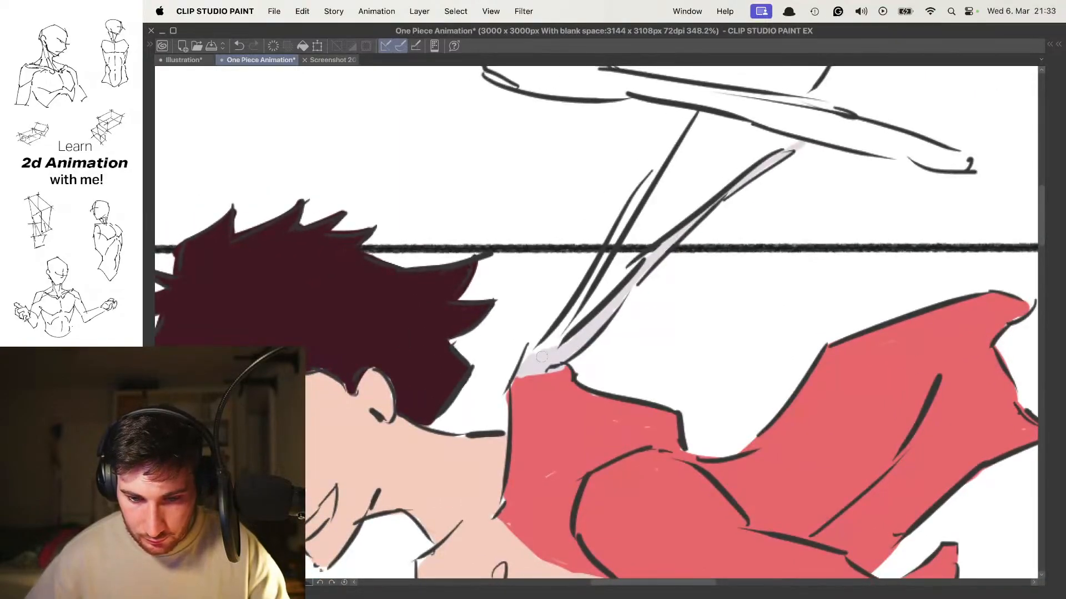
scroll(654, 180, "up", 3)
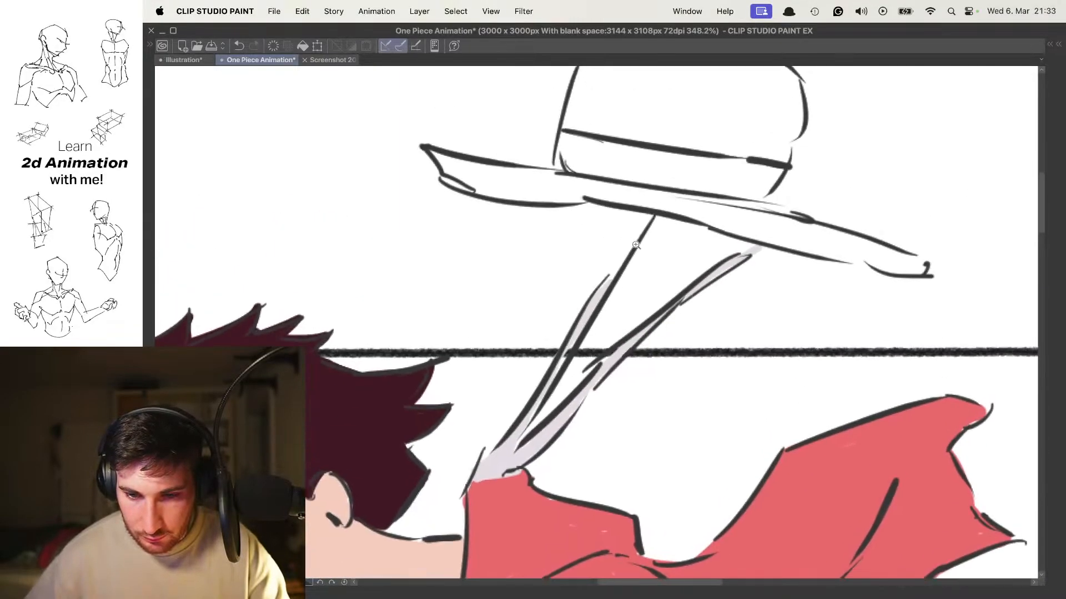
scroll(616, 277, "down", 6)
scroll(592, 350, "up", 3)
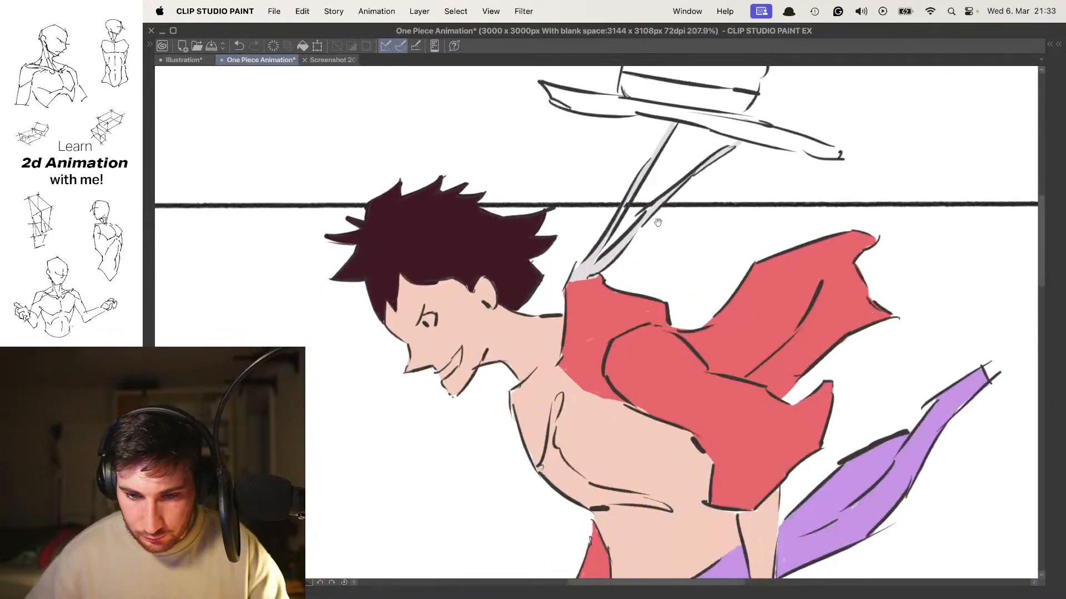
scroll(660, 183, "down", 4)
Paint the teeth and the white of the eye with off-white on the faces in the neighbouring frames
key("space")
scroll(718, 503, "up", 3)
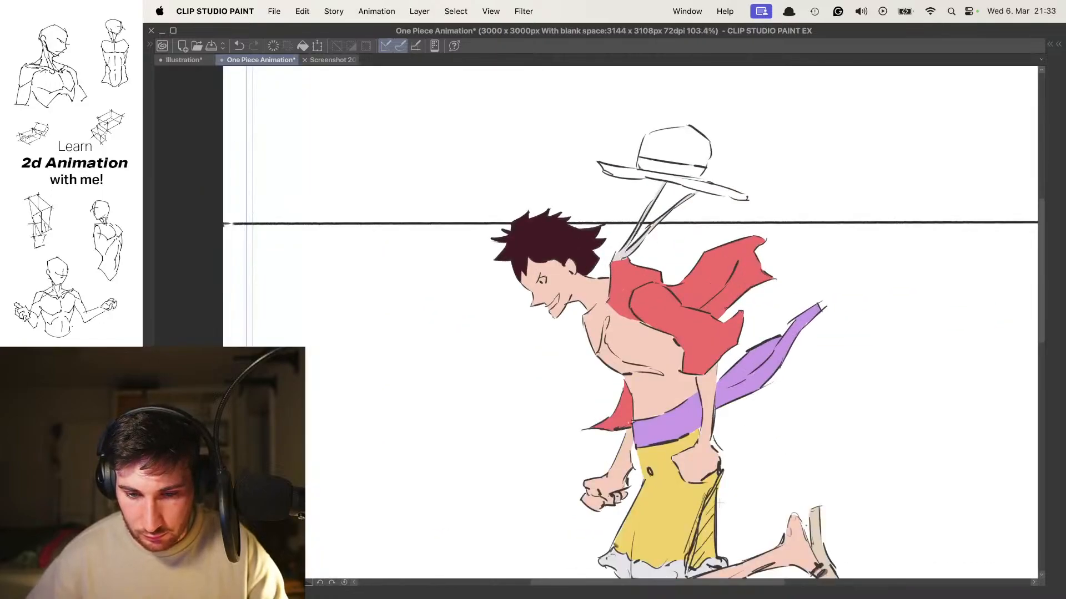
key("Right")
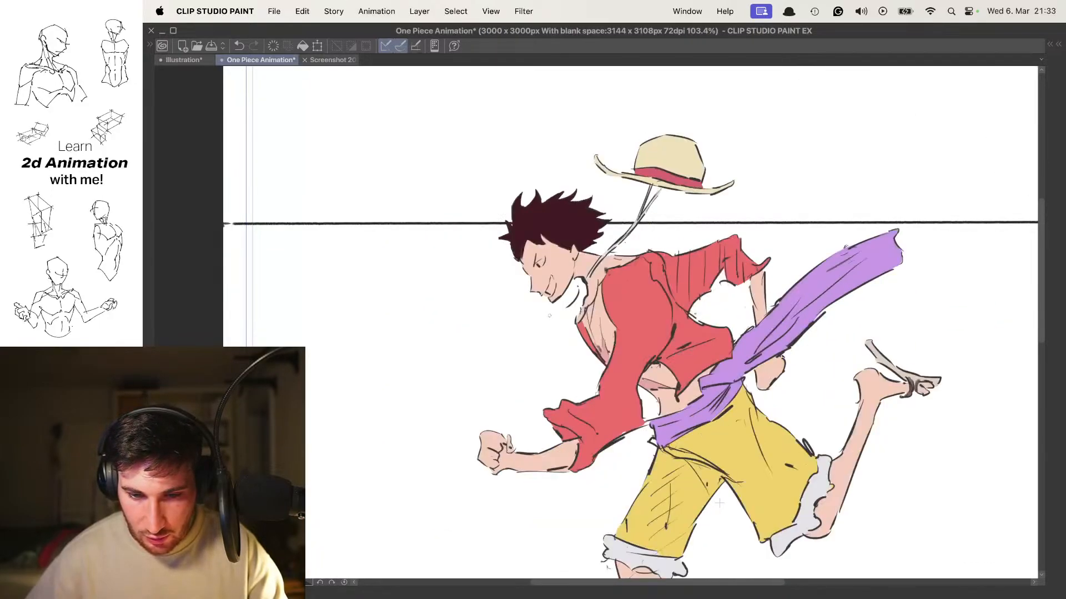
key("Left")
scroll(491, 302, "up", 6)
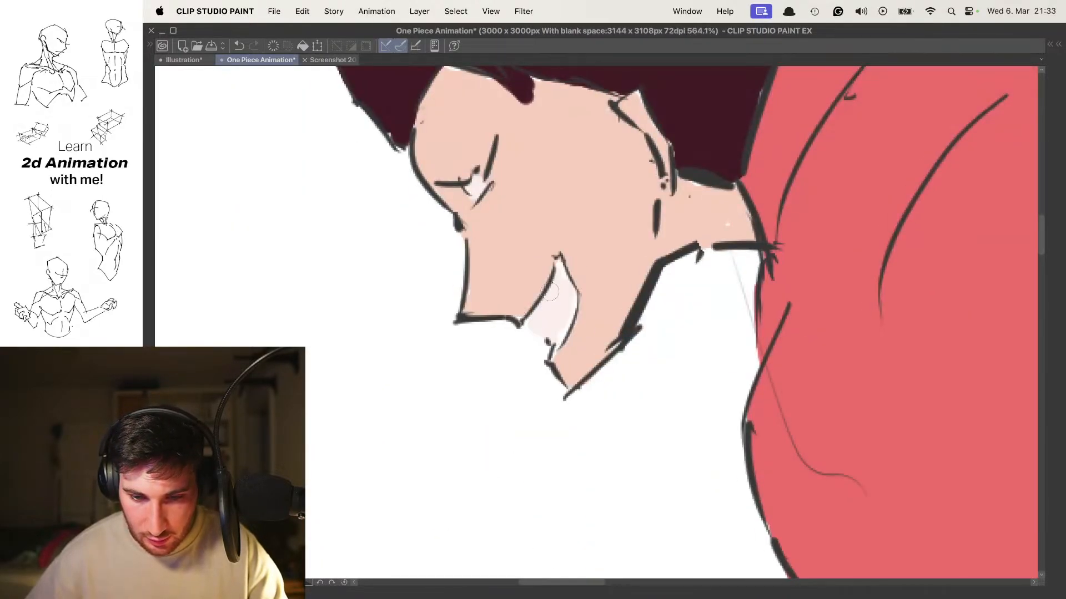
scroll(638, 308, "up", 5)
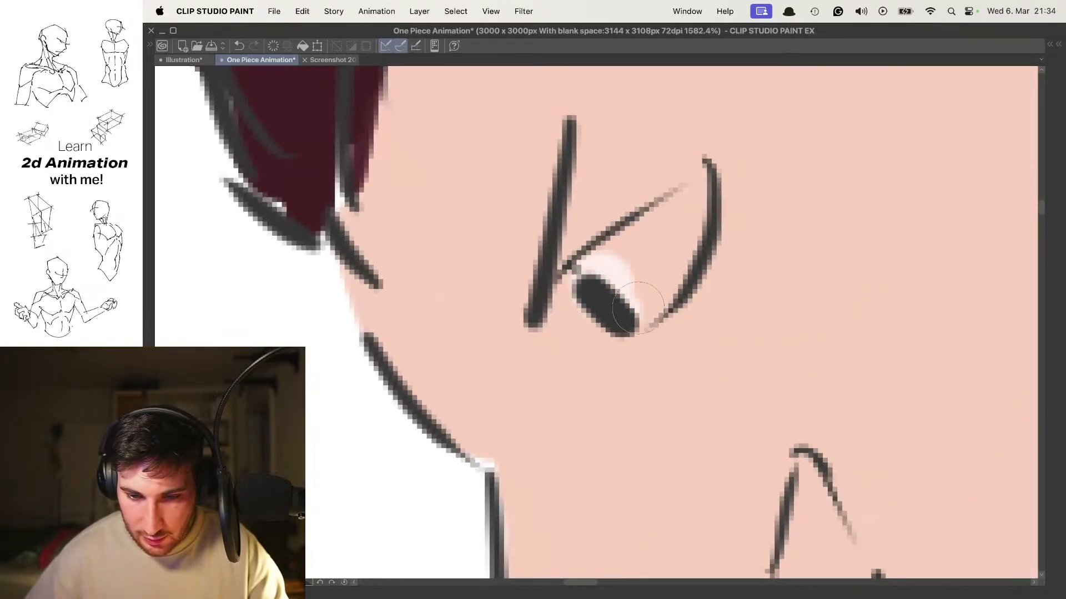
mouse_move(638, 308)
left_mouse_down()
mouse_move(642, 245)
mouse_move(654, 237)
mouse_move(690, 274)
left_mouse_up()
scroll(690, 274, "down", 3)
mouse_move(740, 390)
left_mouse_down()
mouse_move(618, 236)
mouse_move(619, 173)
left_mouse_up()
mouse_move(610, 313)
left_mouse_down()
mouse_move(596, 328)
mouse_move(616, 364)
mouse_move(643, 277)
mouse_move(616, 236)
mouse_move(659, 294)
mouse_move(633, 352)
mouse_move(738, 200)
mouse_move(661, 317)
mouse_move(610, 485)
left_mouse_up()
Fill the grinning teeth and the white of the eye with off-white in the frame with the uncoloured hat
scroll(661, 259, "down", 5)
key("Right")
scroll(655, 335, "up", 5)
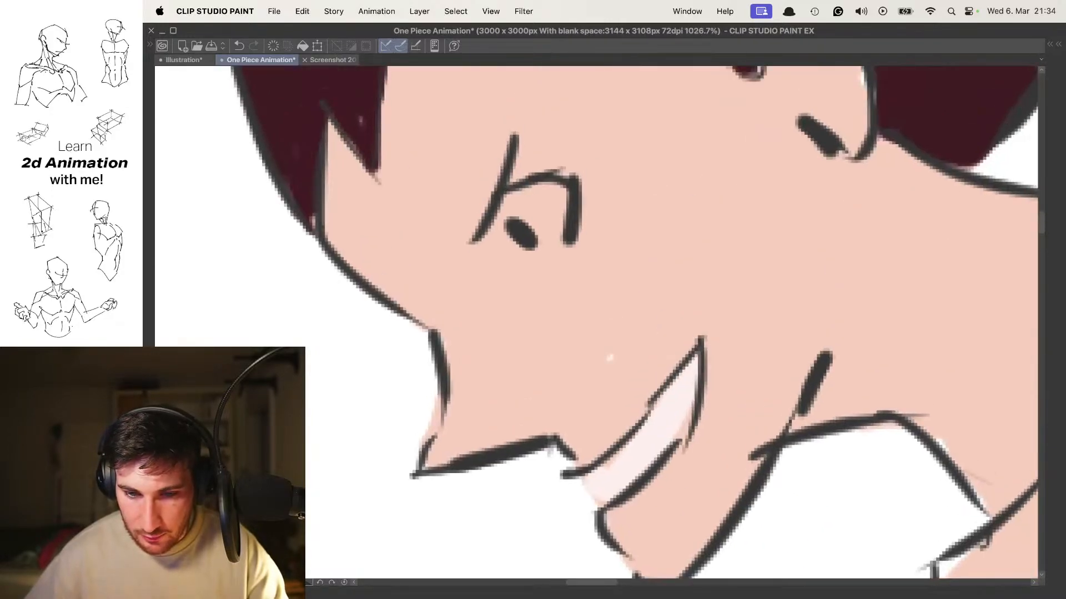
mouse_move(528, 207)
left_mouse_down()
mouse_move(541, 236)
mouse_move(528, 197)
mouse_move(547, 207)
mouse_move(487, 258)
mouse_move(585, 242)
mouse_move(499, 280)
mouse_move(508, 288)
mouse_move(638, 212)
left_mouse_up()
Shade the middle of the bare chest with darker pink, following the line between the chest muscles
key(".")
key(".")
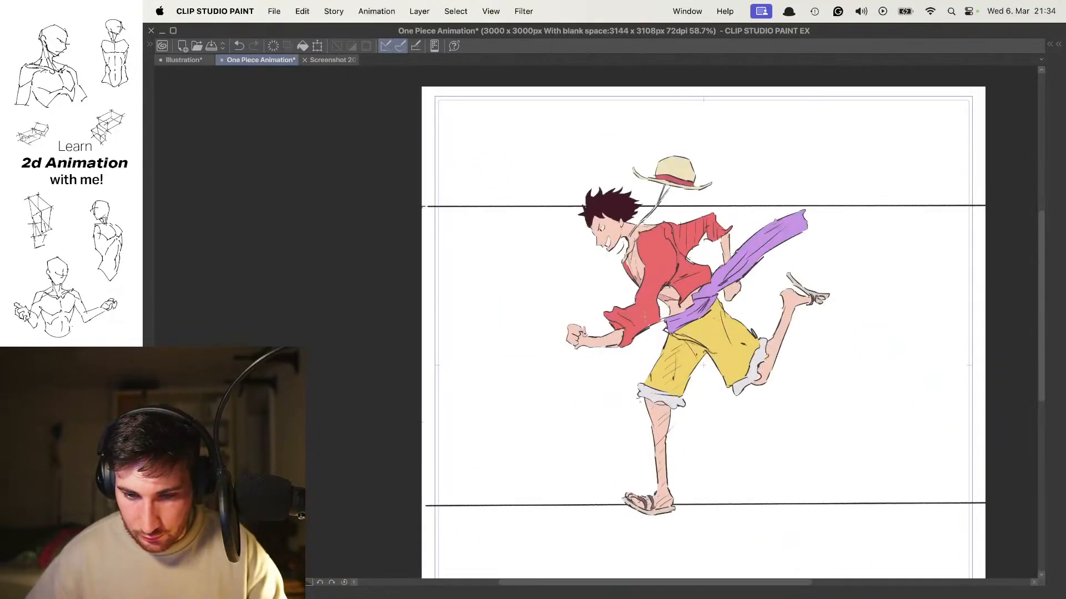
mouse_move(640, 285)
left_mouse_down()
mouse_move(669, 284)
mouse_move(671, 261)
left_mouse_up()
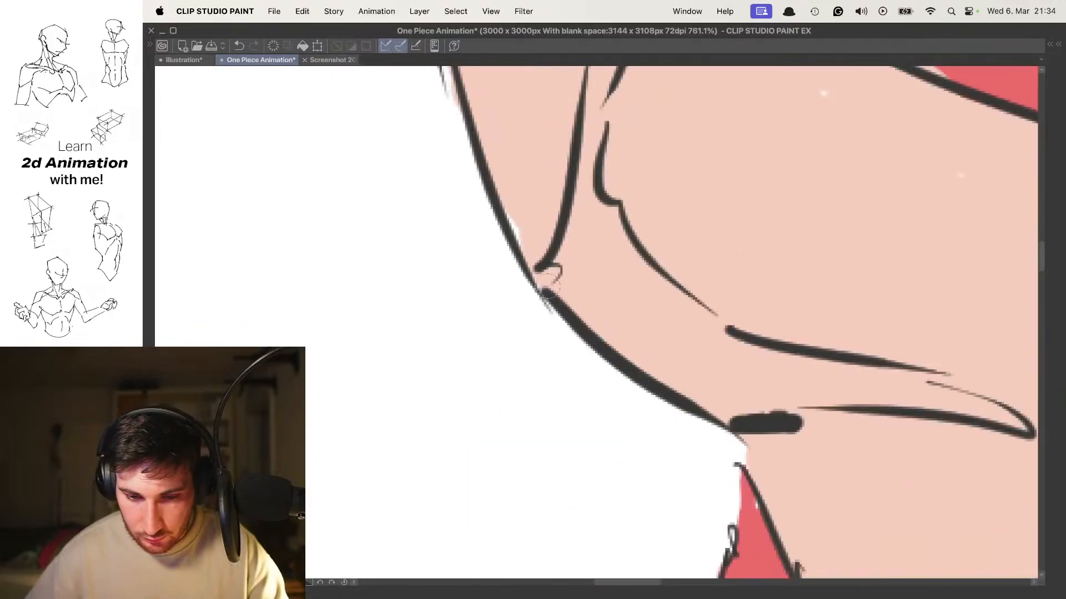
left_click_drag(553, 272, 582, 305)
left_click_drag(590, 242, 575, 332)
mouse_move(565, 264)
left_mouse_down()
mouse_move(553, 343)
mouse_move(588, 133)
left_mouse_up()
mouse_move(611, 97)
left_mouse_down()
mouse_move(583, 143)
mouse_move(550, 294)
left_mouse_up()
left_click_drag(569, 250, 582, 347)
mouse_move(611, 307)
left_mouse_down()
mouse_move(590, 269)
mouse_move(616, 269)
left_mouse_up()
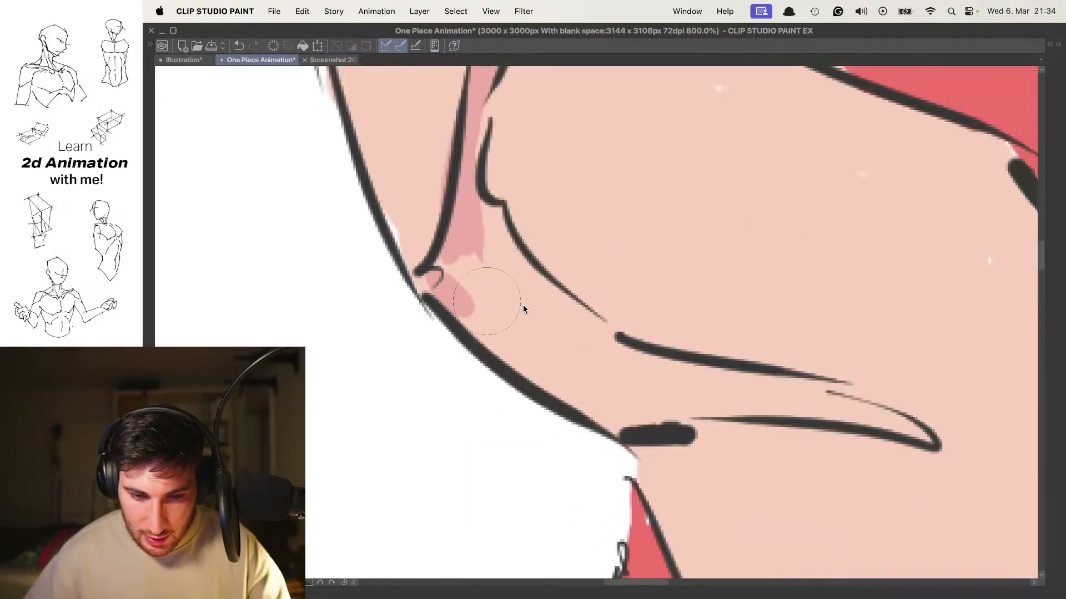
Extend the darker pink shadow along the underside of the chest muscle toward the shirt
mouse_move(472, 266)
left_mouse_down()
mouse_move(505, 328)
mouse_move(575, 366)
left_mouse_up()
mouse_move(519, 294)
left_mouse_down()
mouse_move(491, 241)
mouse_move(490, 281)
mouse_move(479, 225)
mouse_move(506, 286)
mouse_move(597, 280)
mouse_move(571, 277)
mouse_move(755, 313)
mouse_move(700, 288)
left_mouse_up()
scroll(489, 281, "down", 3)
left_click_drag(614, 328, 488, 329)
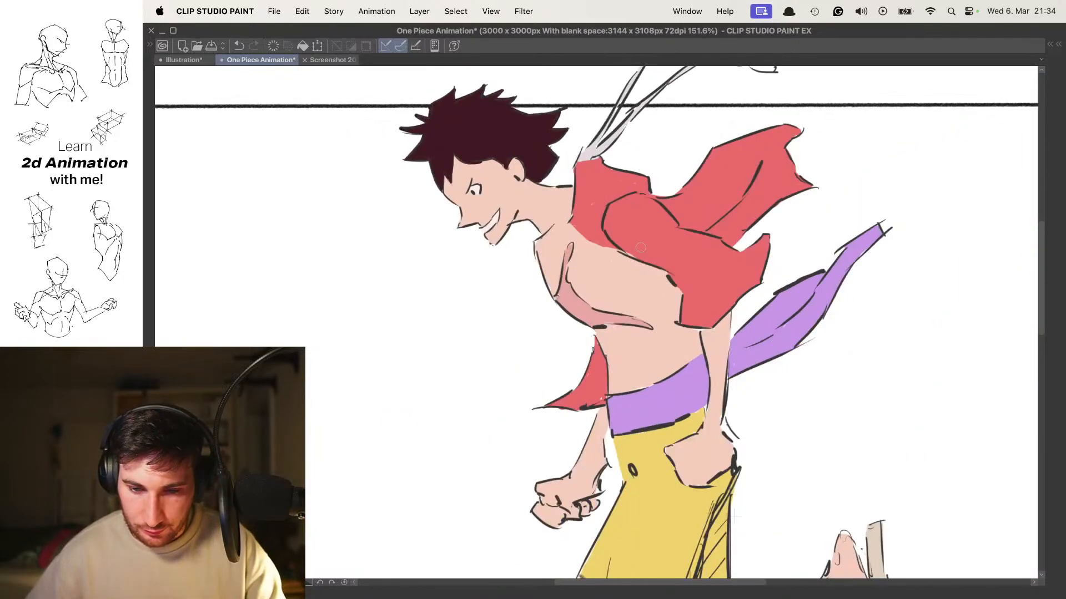
mouse_move(579, 245)
left_mouse_down()
mouse_move(578, 304)
mouse_move(533, 290)
left_mouse_up()
Play the running animation and step through its frames to check the colouring
key("space")
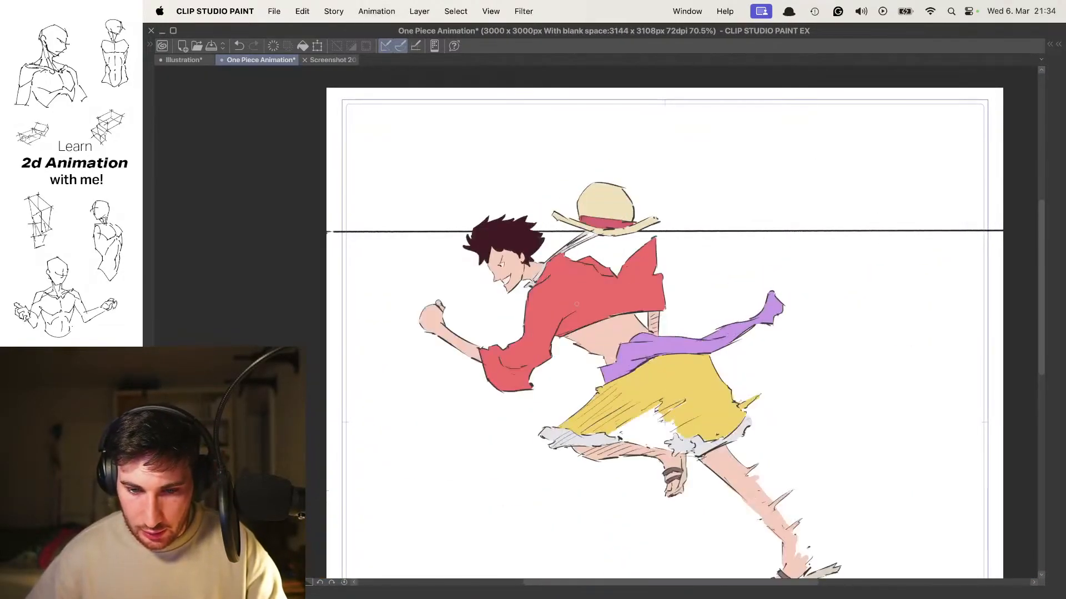
key("space")
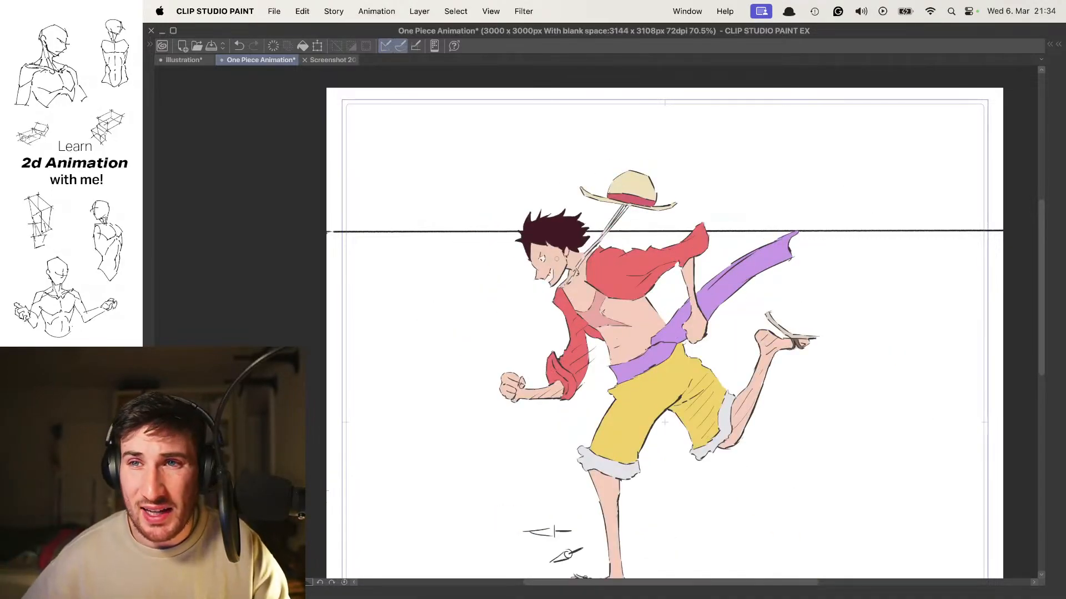
key("Right")
key("Right")
key("Right")
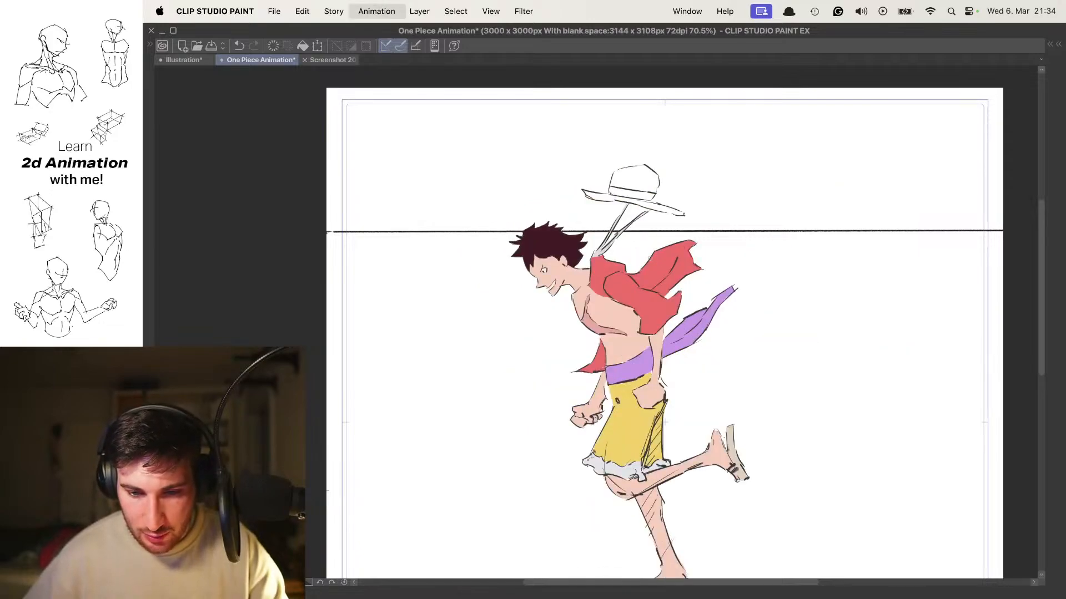
key("Right")
Fill the uncoloured hat's crown and the front part of its brim with straw beige, matching the neighbouring frame
scroll(649, 206, "up", 5)
key("Left")
scroll(631, 209, "up", 3)
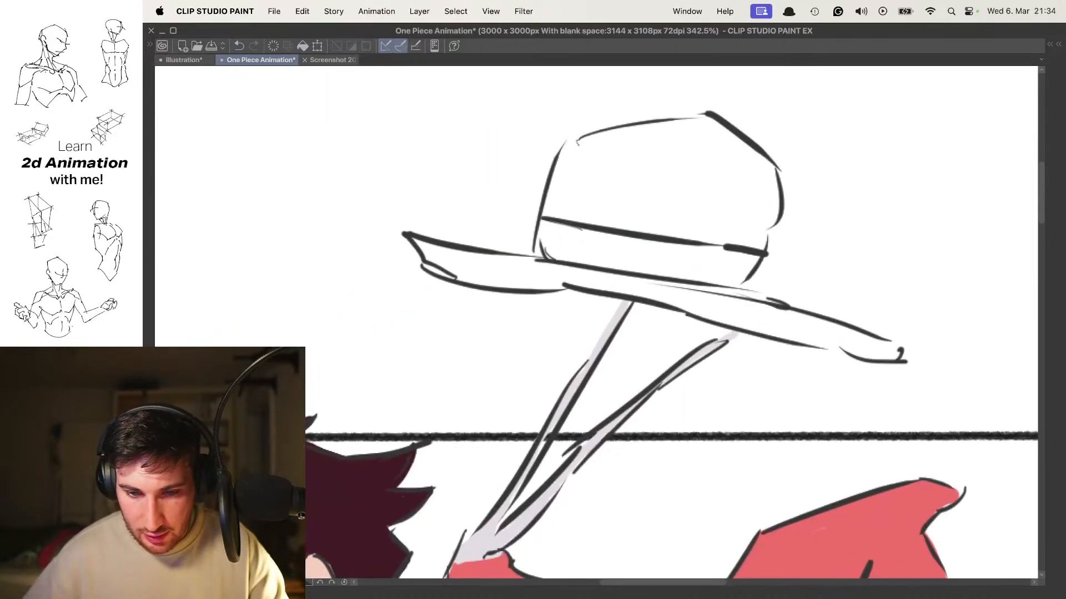
left_click_drag(567, 187, 542, 252)
mouse_move(611, 228)
left_mouse_down()
mouse_move(591, 241)
mouse_move(606, 175)
mouse_move(588, 171)
mouse_move(670, 247)
mouse_move(592, 261)
left_mouse_up()
scroll(459, 259, "up", 2)
left_click(451, 263)
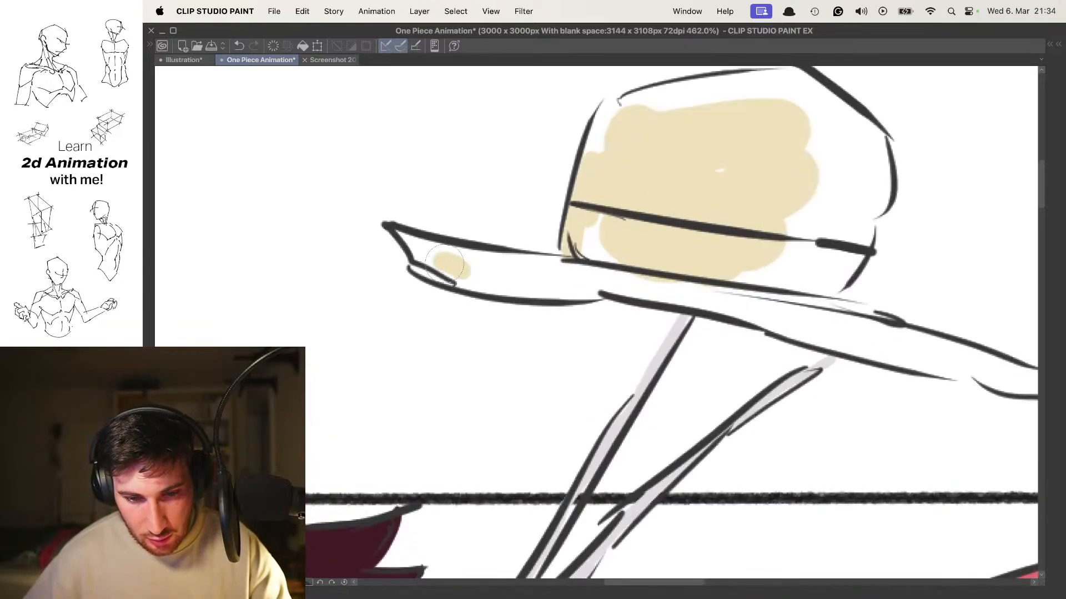
mouse_move(435, 256)
left_mouse_down()
mouse_move(411, 241)
mouse_move(428, 265)
mouse_move(503, 284)
mouse_move(436, 249)
mouse_move(530, 271)
mouse_move(505, 275)
mouse_move(553, 286)
left_mouse_up()
left_click_drag(664, 263, 552, 206)
left_click_drag(595, 172, 507, 267)
mouse_move(476, 223)
left_mouse_down()
mouse_move(532, 202)
mouse_move(527, 192)
mouse_move(595, 180)
mouse_move(605, 189)
mouse_move(654, 168)
mouse_move(692, 209)
left_mouse_up()
mouse_move(697, 223)
left_mouse_down()
mouse_move(636, 156)
mouse_move(600, 141)
mouse_move(540, 205)
mouse_move(632, 140)
mouse_move(610, 109)
mouse_move(652, 129)
mouse_move(687, 161)
mouse_move(666, 272)
mouse_move(646, 292)
mouse_move(648, 143)
mouse_move(623, 167)
left_mouse_up()
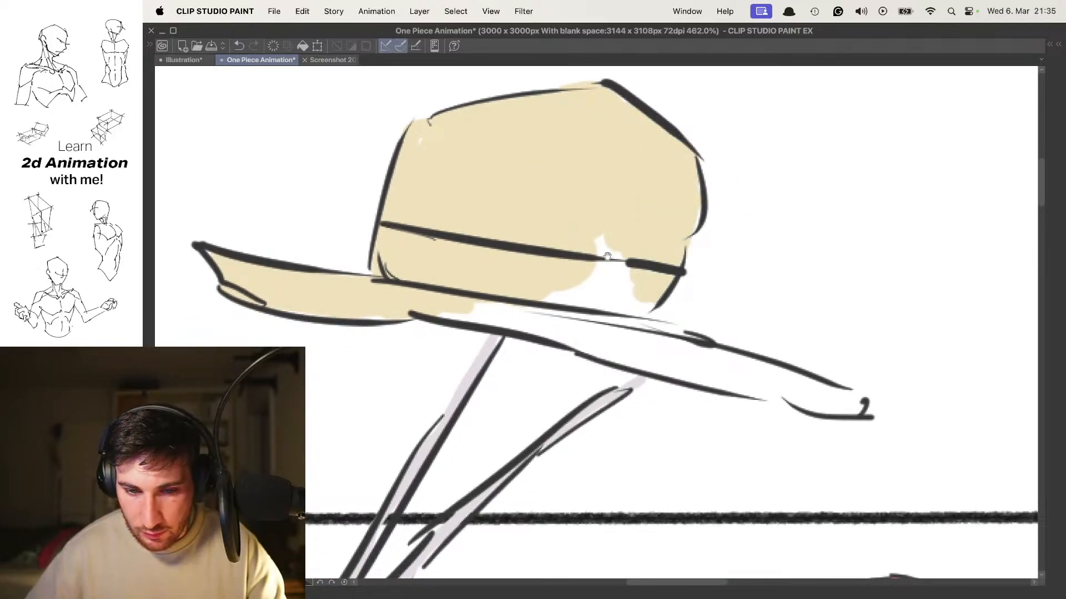
Fill the remaining white areas of the hat's lower crown and rear brim with straw beige
left_click_drag(607, 256, 591, 196)
mouse_move(434, 256)
left_mouse_down()
mouse_move(514, 261)
mouse_move(650, 300)
mouse_move(571, 266)
mouse_move(657, 269)
left_mouse_up()
mouse_move(728, 310)
left_mouse_down()
mouse_move(654, 275)
mouse_move(769, 317)
left_mouse_up()
mouse_move(575, 200)
left_mouse_down()
mouse_move(631, 274)
mouse_move(583, 249)
mouse_move(507, 288)
left_mouse_up()
scroll(585, 269, "down", 5)
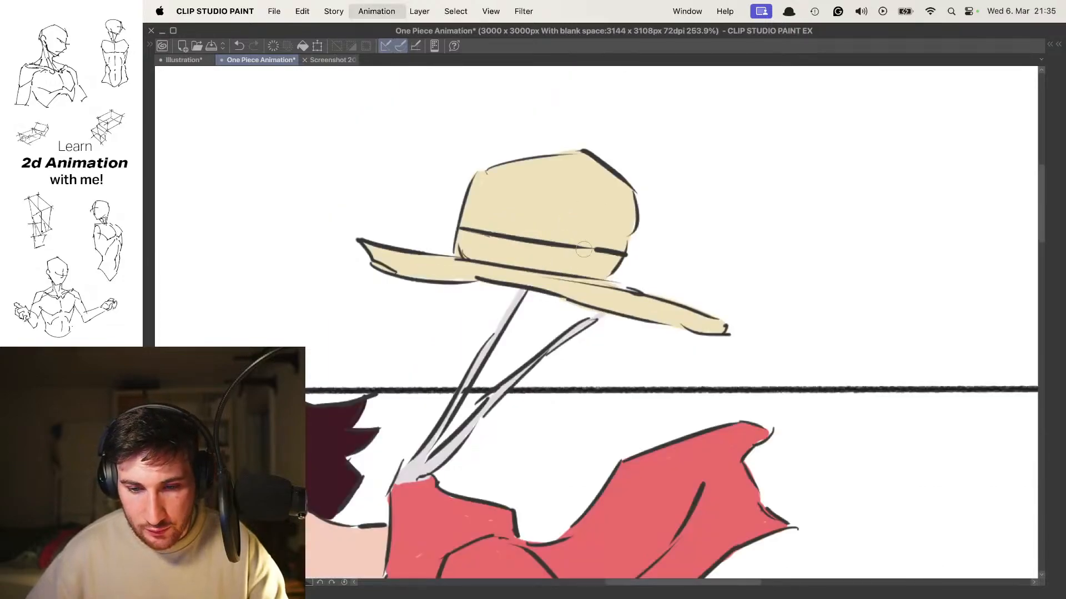
Paint the hat's band pinkish red between the crown line and the brim
scroll(509, 247, "up", 1)
scroll(509, 246, "up", 4)
mouse_move(431, 236)
left_mouse_down()
mouse_move(459, 267)
mouse_move(417, 222)
mouse_move(564, 263)
mouse_move(485, 267)
mouse_move(650, 292)
mouse_move(460, 261)
mouse_move(451, 271)
mouse_move(509, 278)
left_mouse_up()
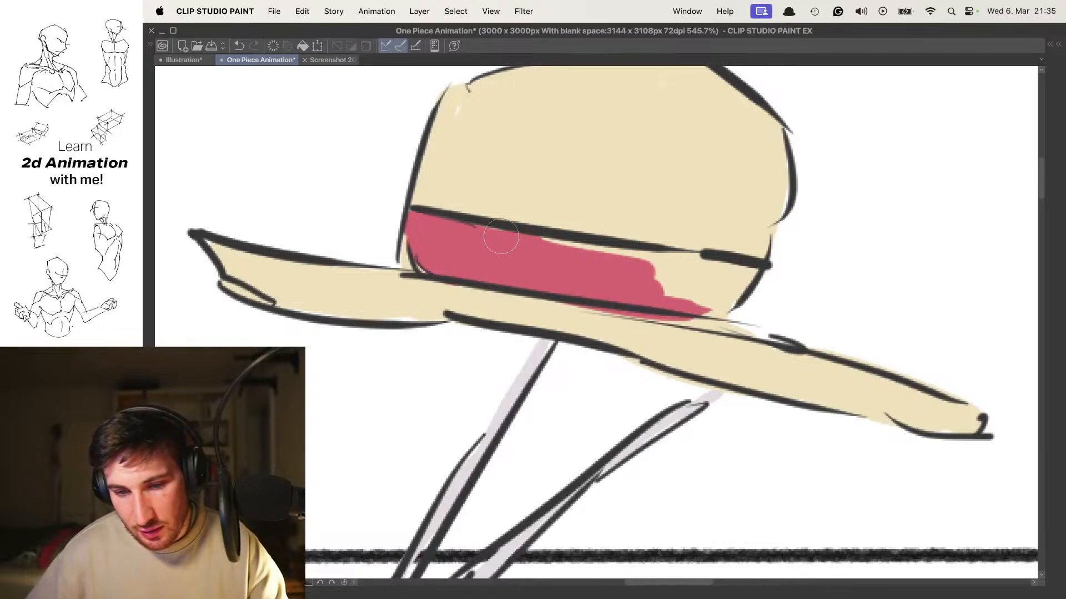
left_click_drag(500, 237, 703, 270)
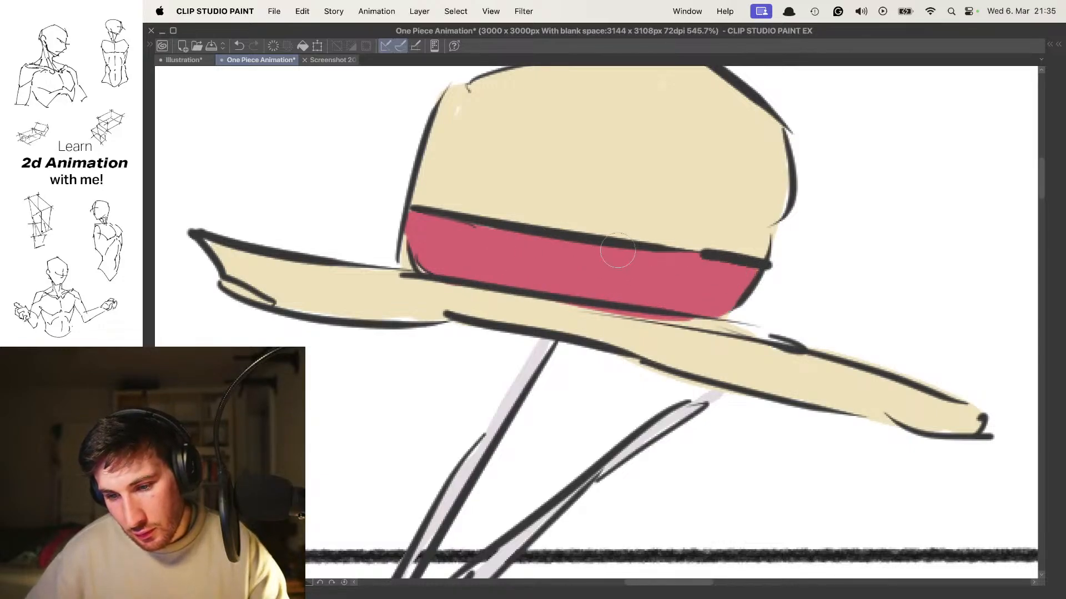
scroll(618, 250, "down", 6)
Step through all frames of the running animation repeatedly to examine the colouring for missed areas and inconsistencies
key(".")
left_click_drag(660, 274, 647, 246)
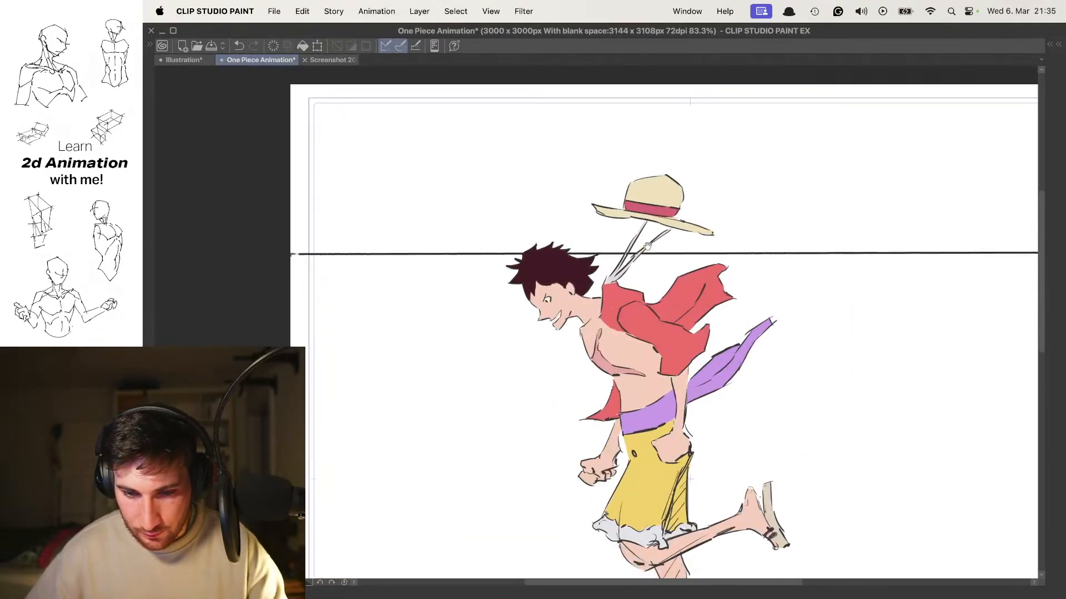
key("period")
key("period")
key("period")
key("period")
scroll(647, 246, "down", 5)
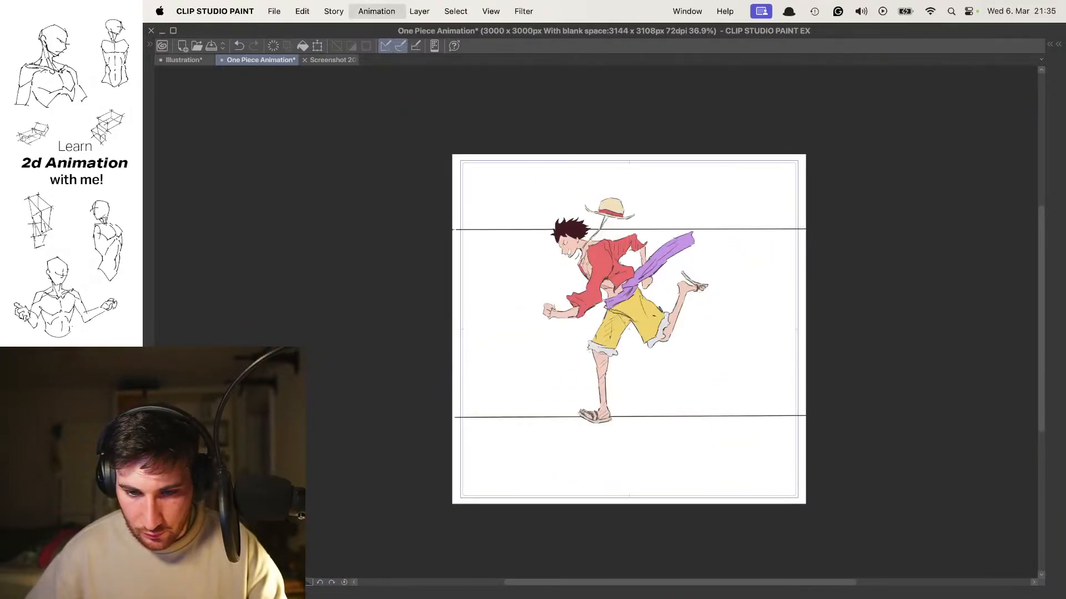
key("period")
key("period")
key("period")
key("period")
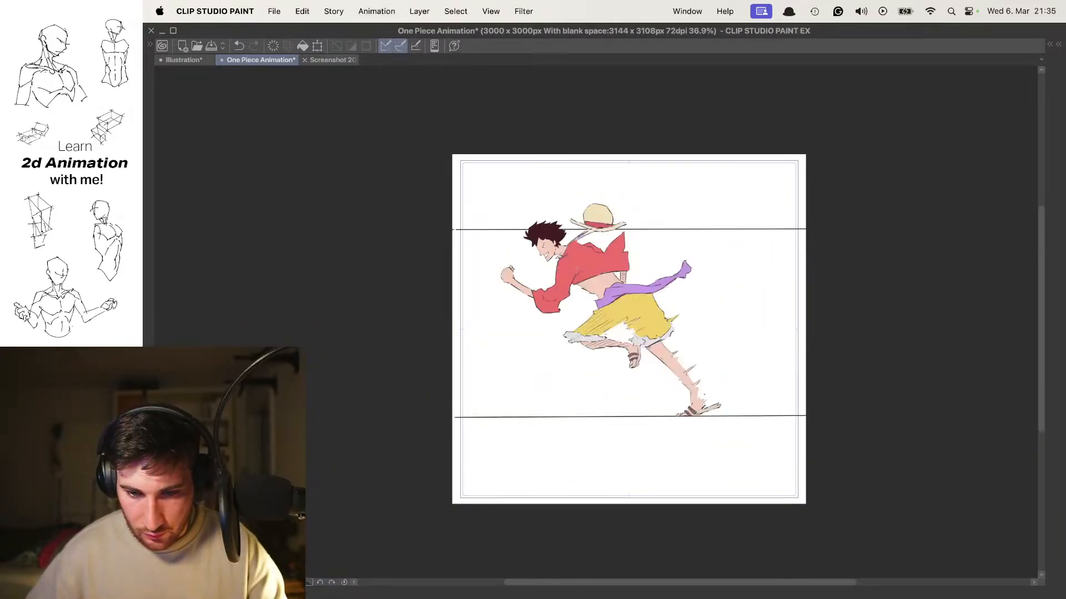
key("period")
key("period")
key("period")
key("period")
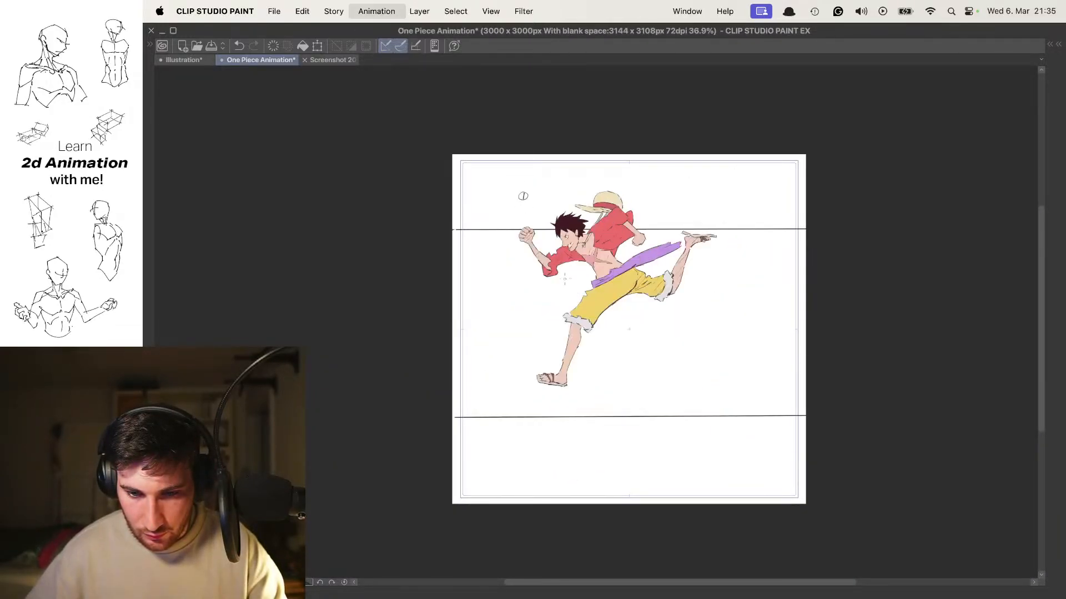
key("period")
key("period")
key("period")
key("period")
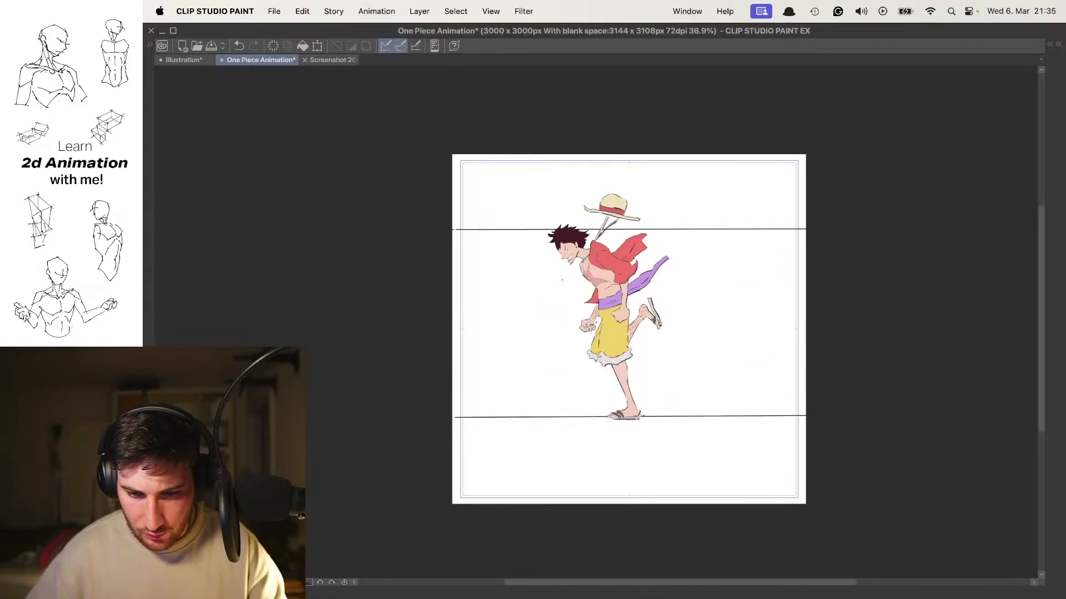
key("period")
key("period")
key("period")
key("period")
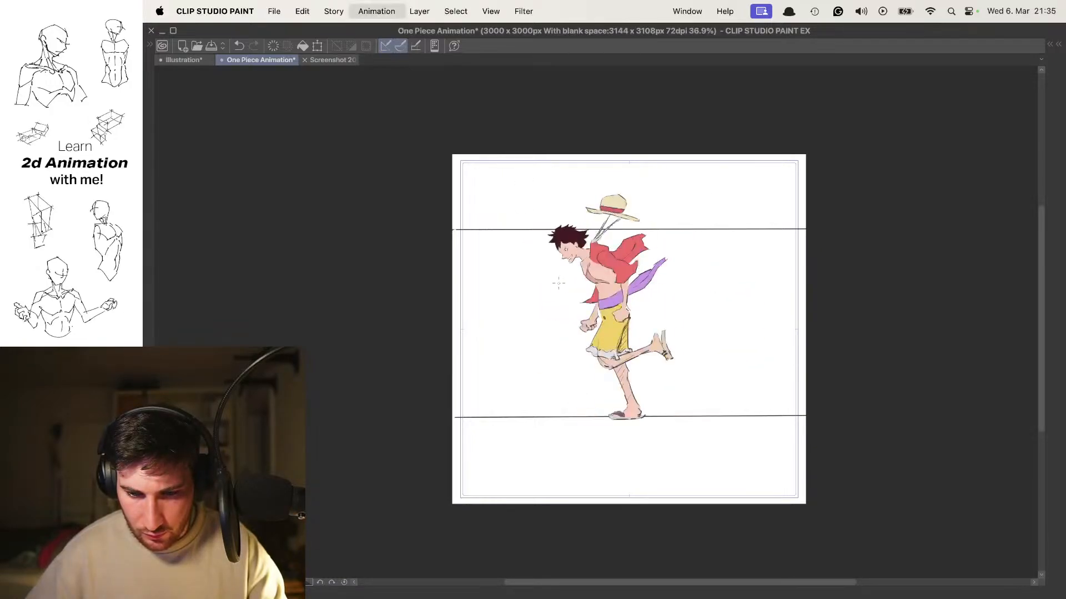
key("period")
key("period")
key("period")
key("period")
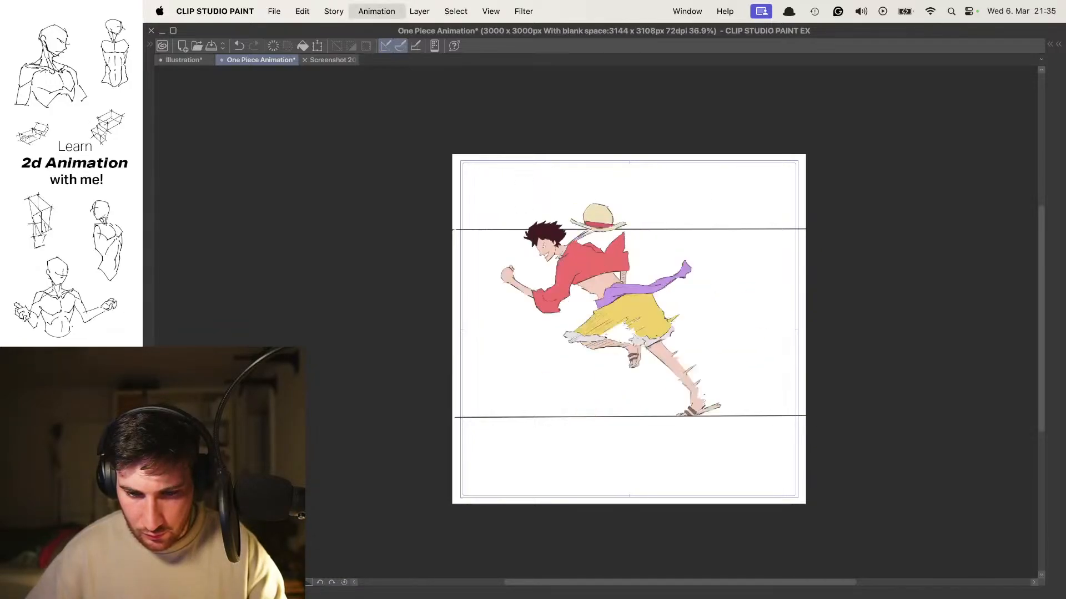
key("period")
key("period")
scroll(629, 329, "up", 5)
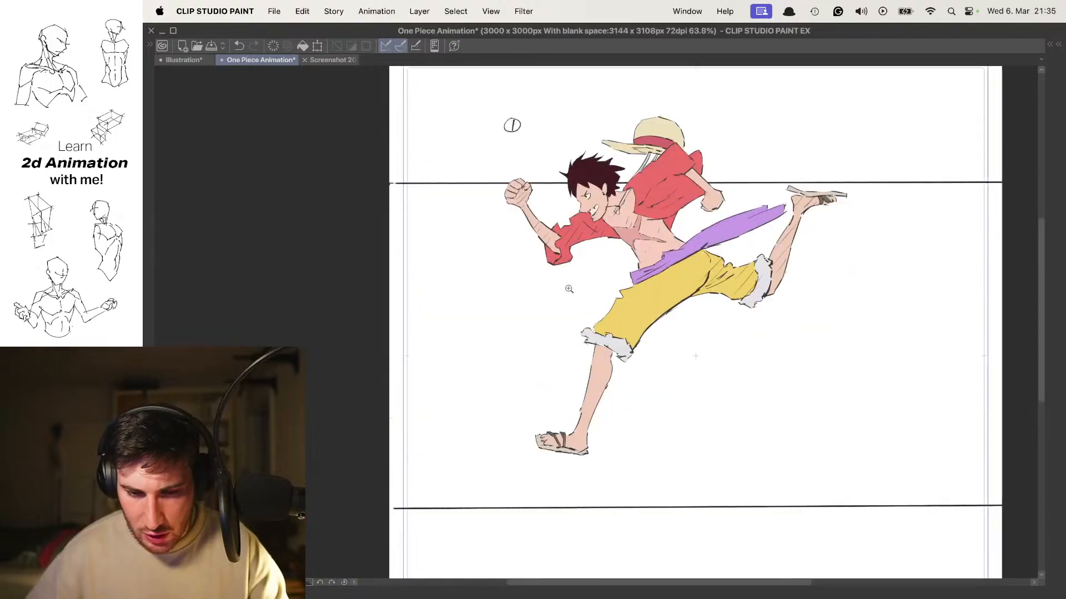
scroll(629, 329, "down", 3)
key("period")
key("period")
key("period")
key("period")
key("period")
key("period")
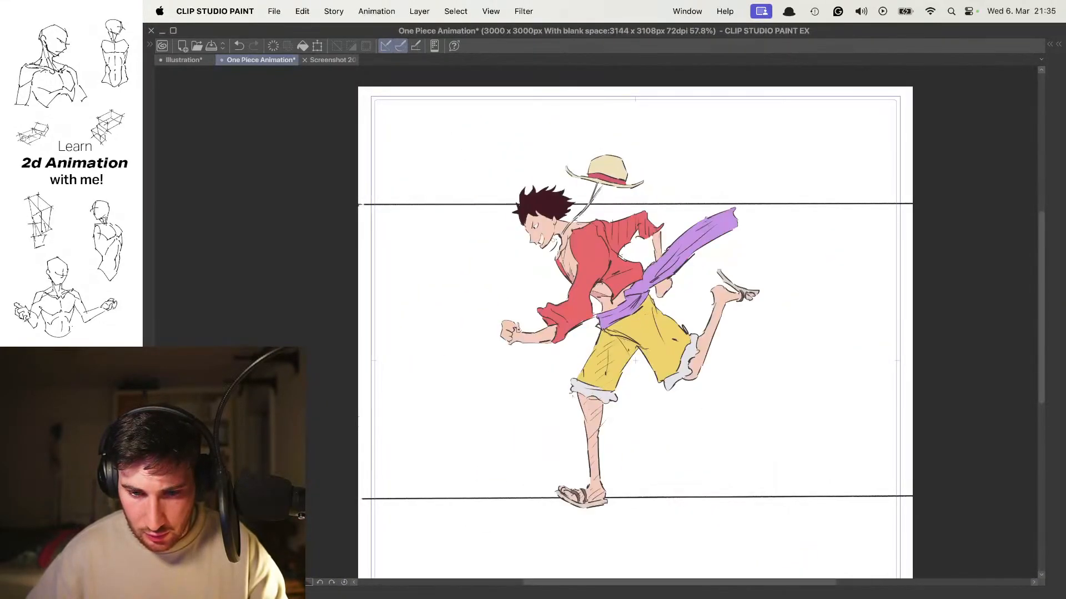
key("period")
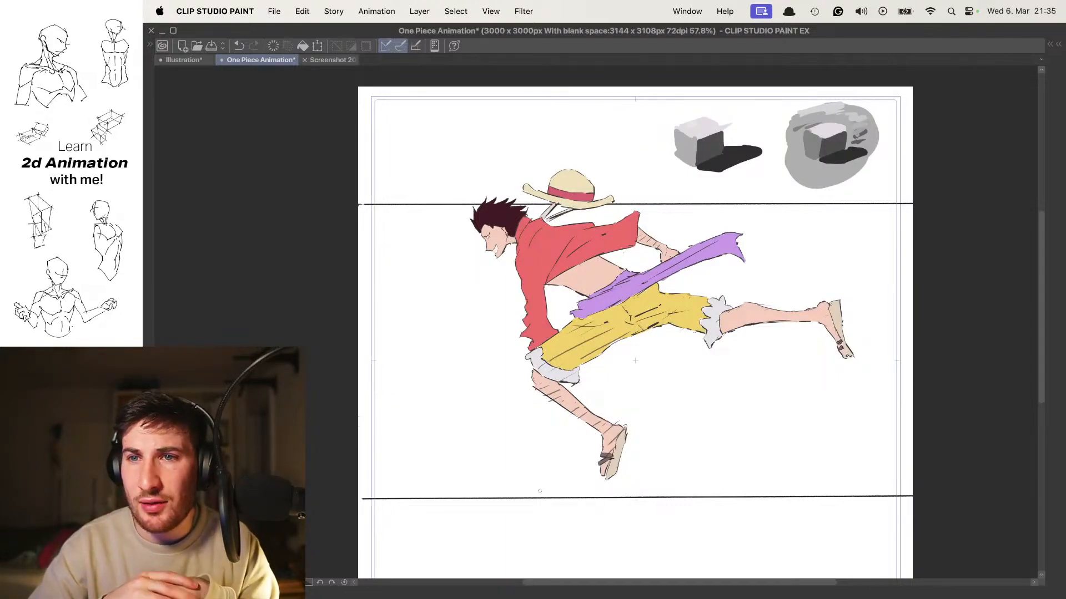
Go to frame 15 on the timeline and compare it with the coloured frame before it
key("period")
key("Tab")
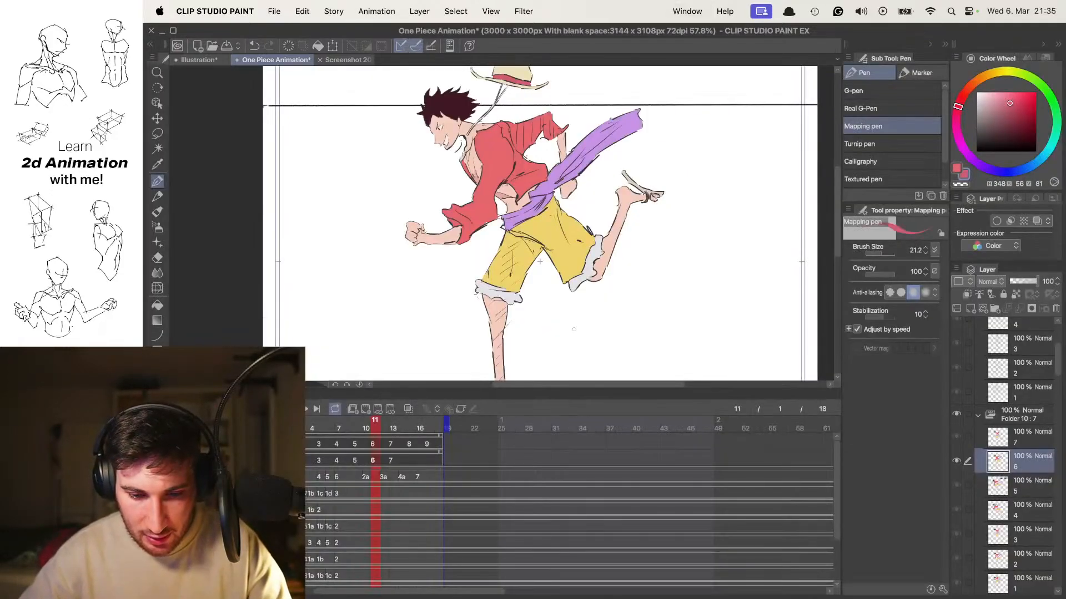
key("period")
key("period")
left_click(411, 433)
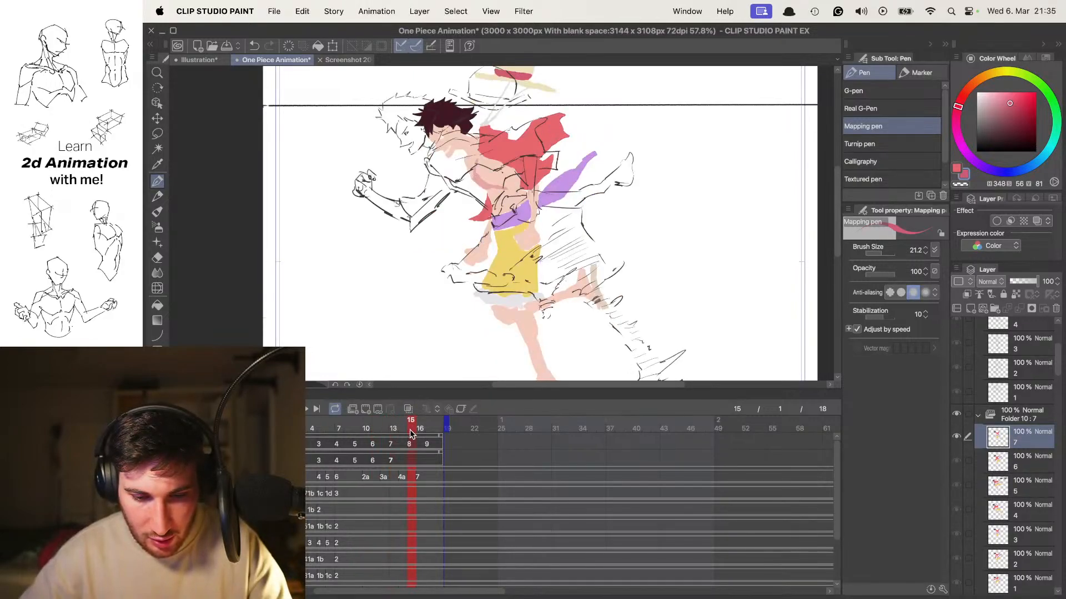
left_click(407, 433)
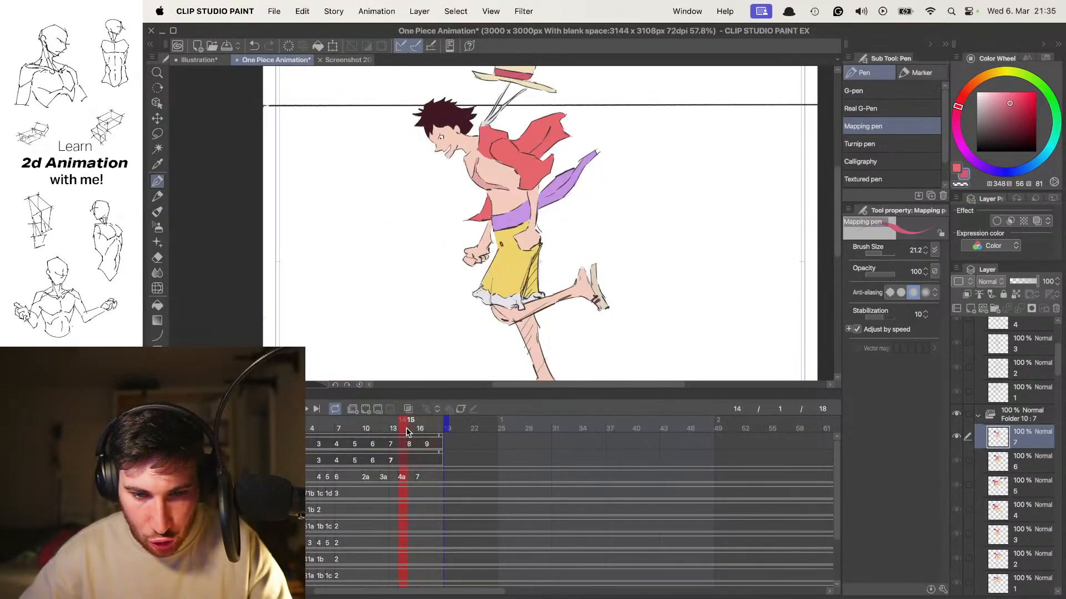
left_click(411, 433)
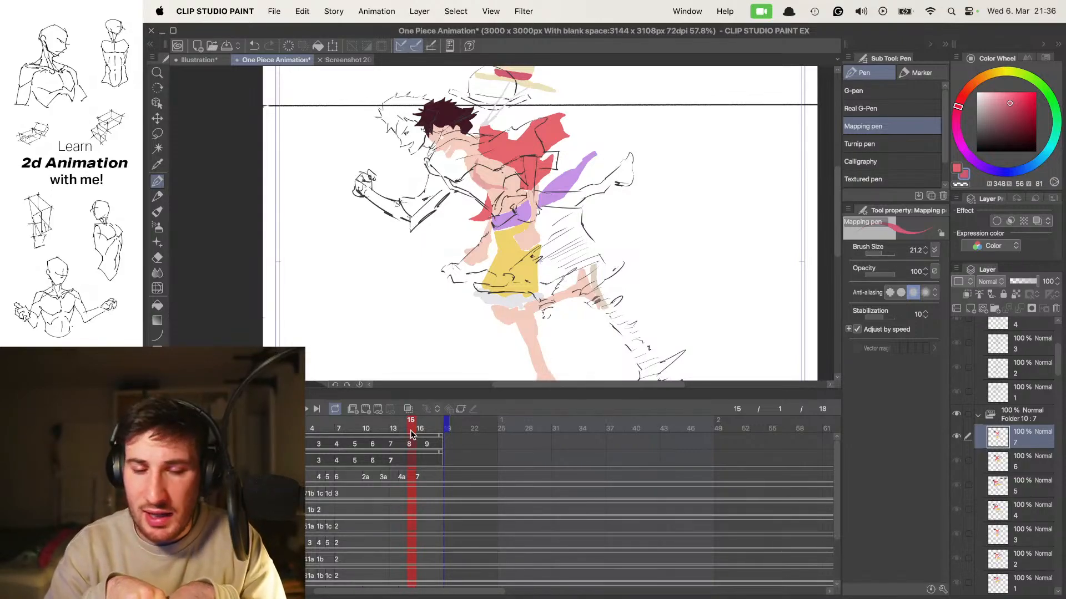
Switch to OBS and show the quick break scene
key("super+Tab")
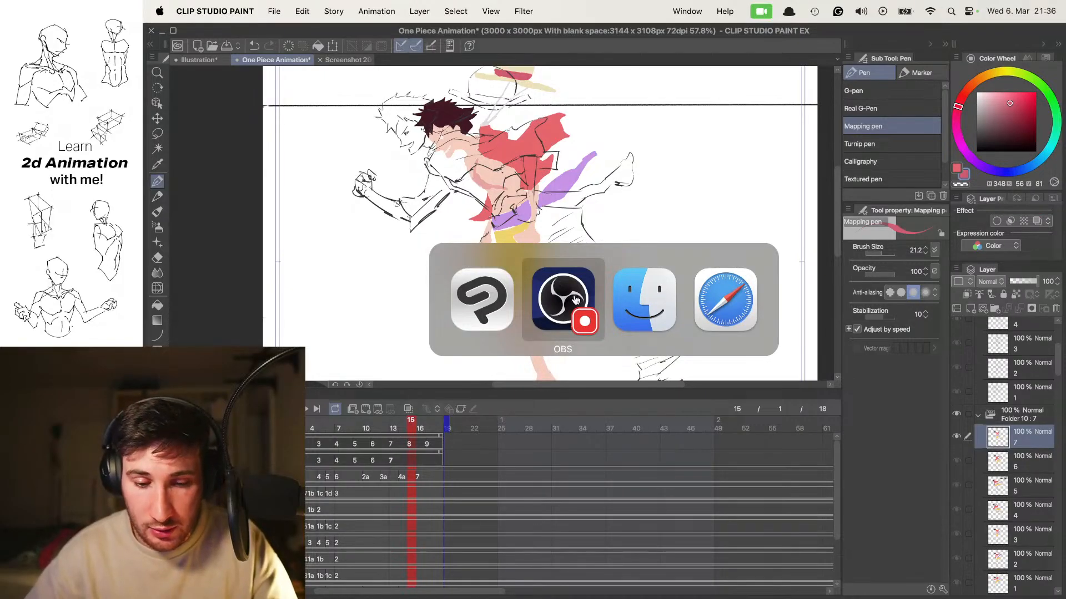
left_click(350, 409)
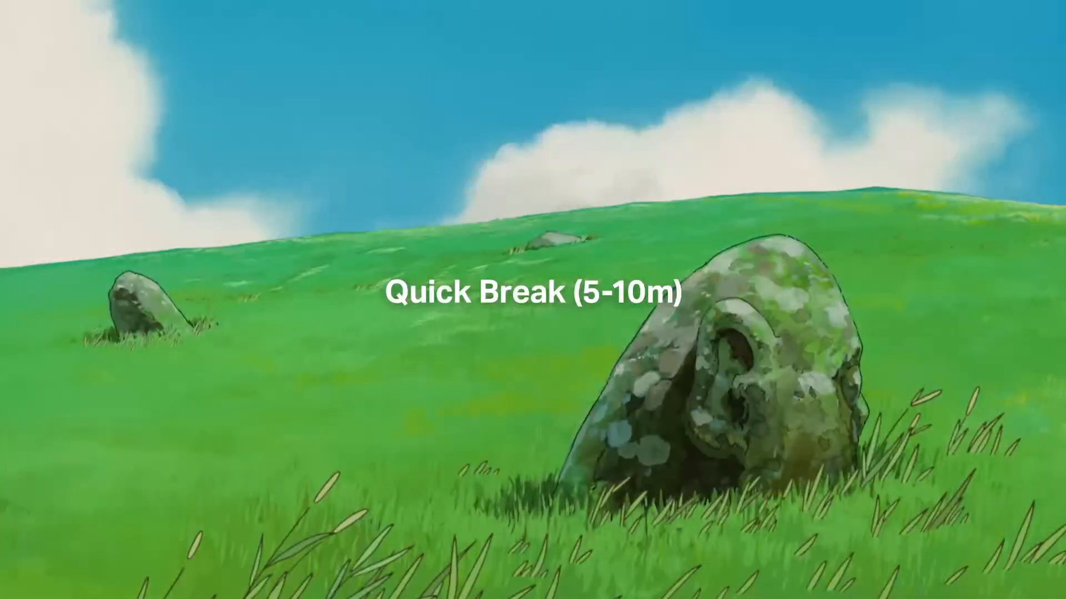
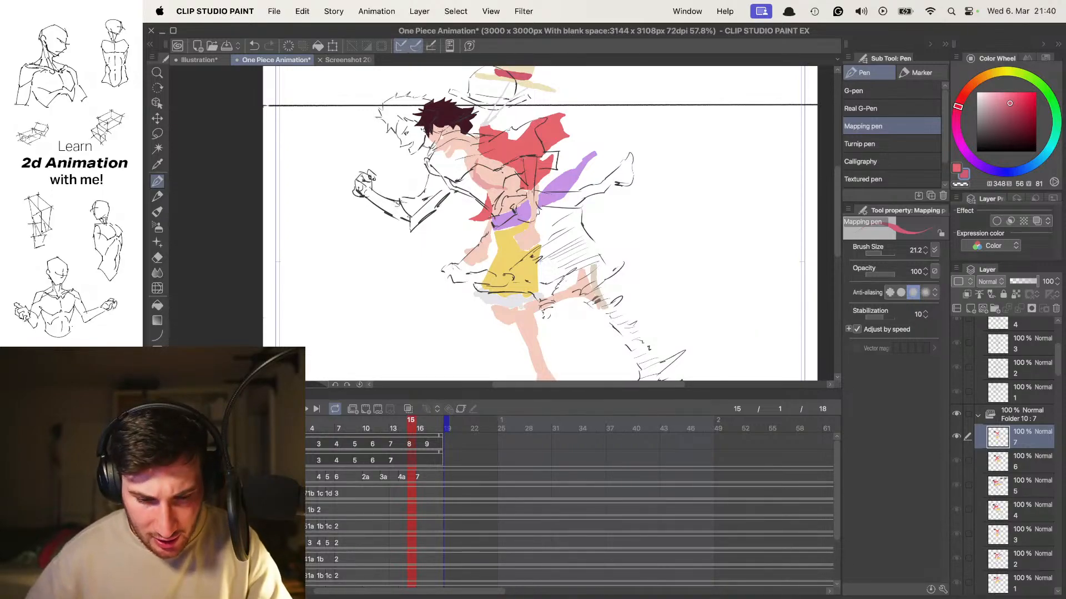
Add an empty colouring cel at frame 15 and compare it with the neighbouring frames
key("ctrl+shift+n")
key("Left")
key("Left")
key("Right")
key("Right")
Step back through the coloured frames and play the animation to check the running motion
scroll(589, 145, "down", 2)
key("Left")
key("Left")
key("Left")
key("Left")
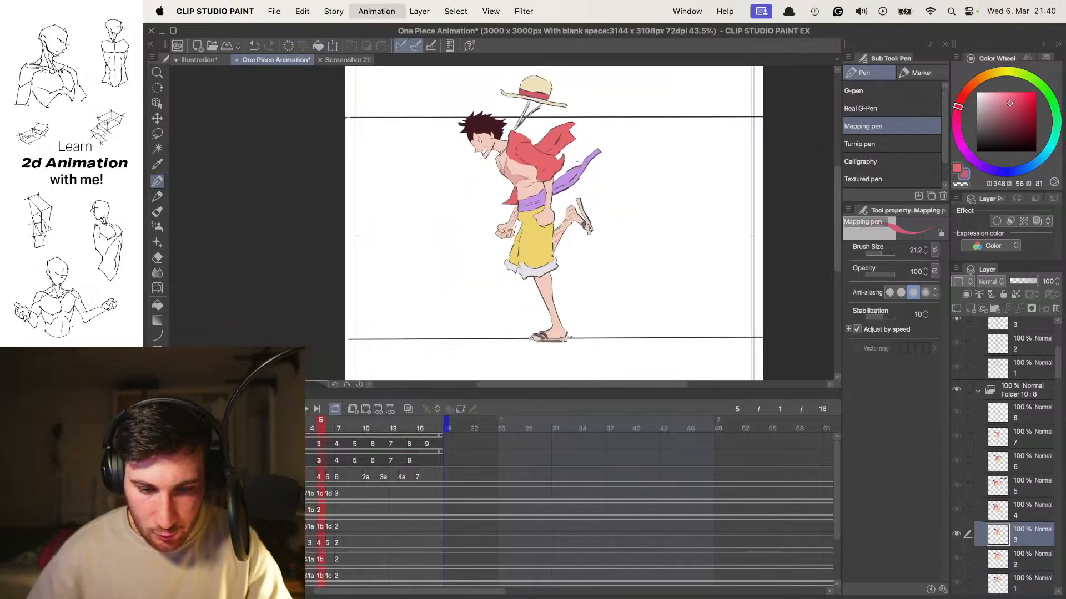
key("Return")
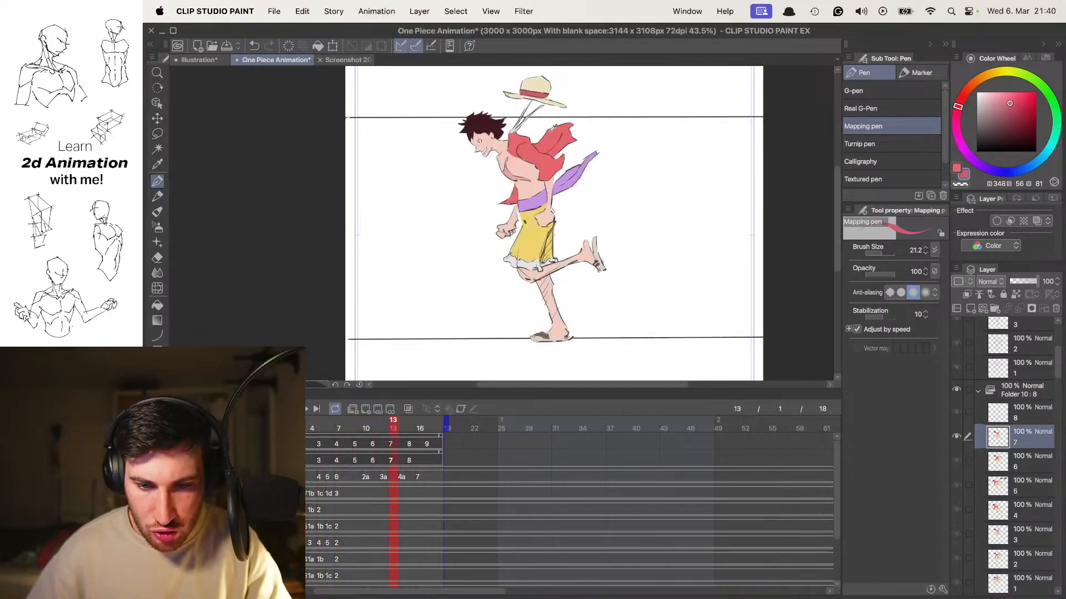
Sample the shorts' yellow from a coloured frame and paint along the front thigh's upper edge at frame 15
scroll(534, 187, "up", 3)
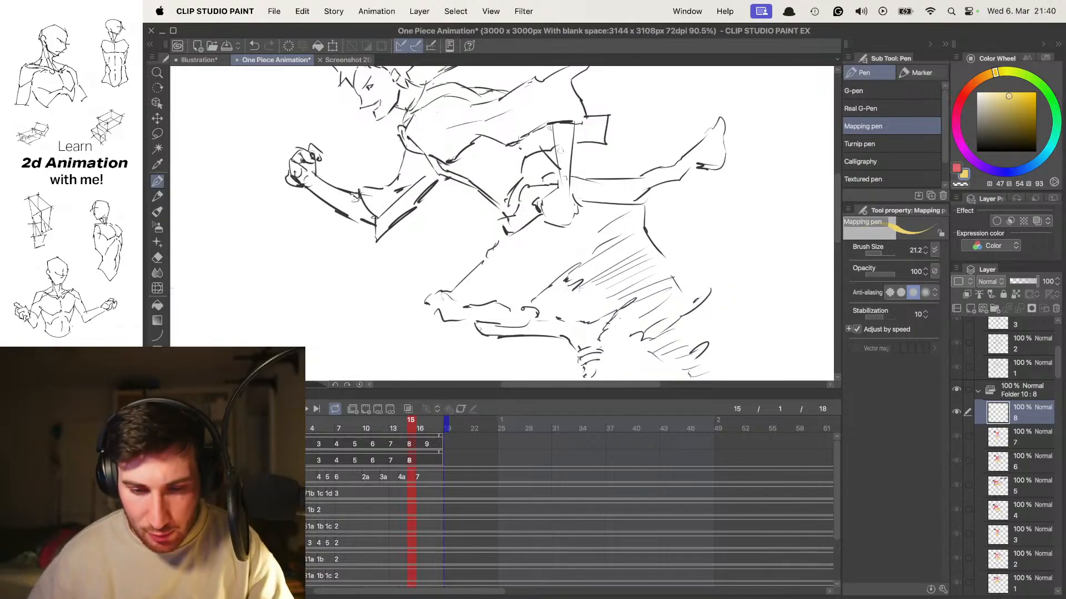
key("Tab")
scroll(579, 288, "down", 5)
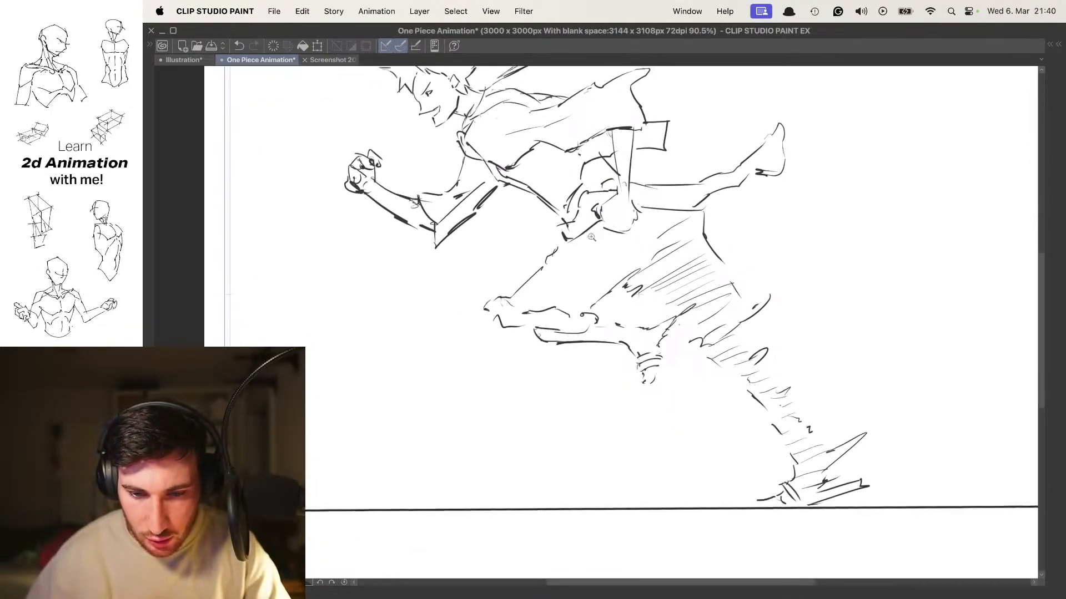
scroll(579, 288, "up", 3)
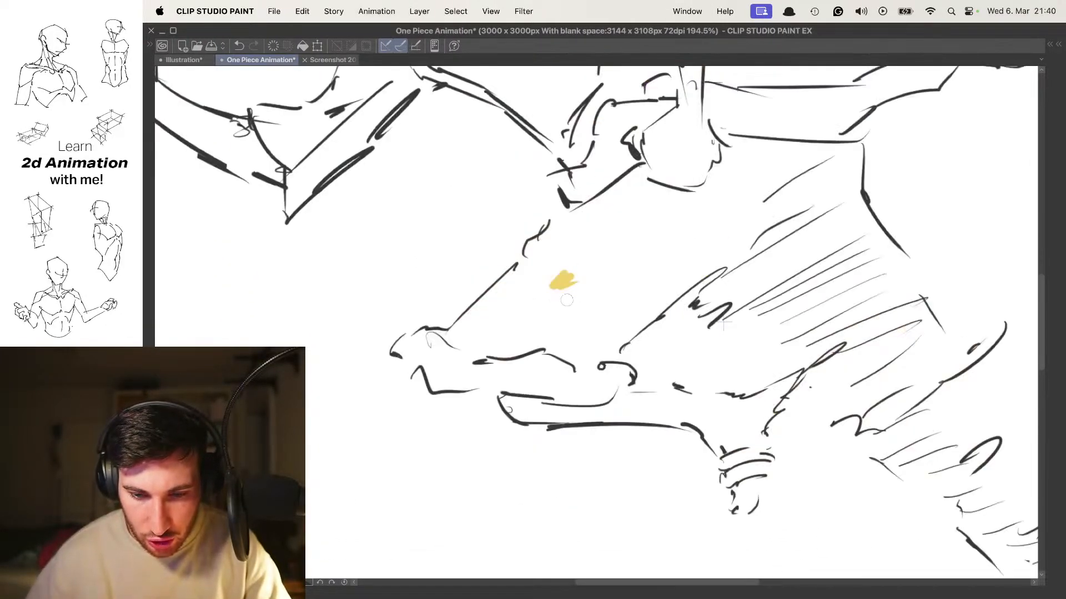
scroll(481, 314, "up", 2)
left_click_drag(447, 333, 564, 224)
left_click_drag(569, 211, 537, 284)
scroll(564, 269, "down", 5)
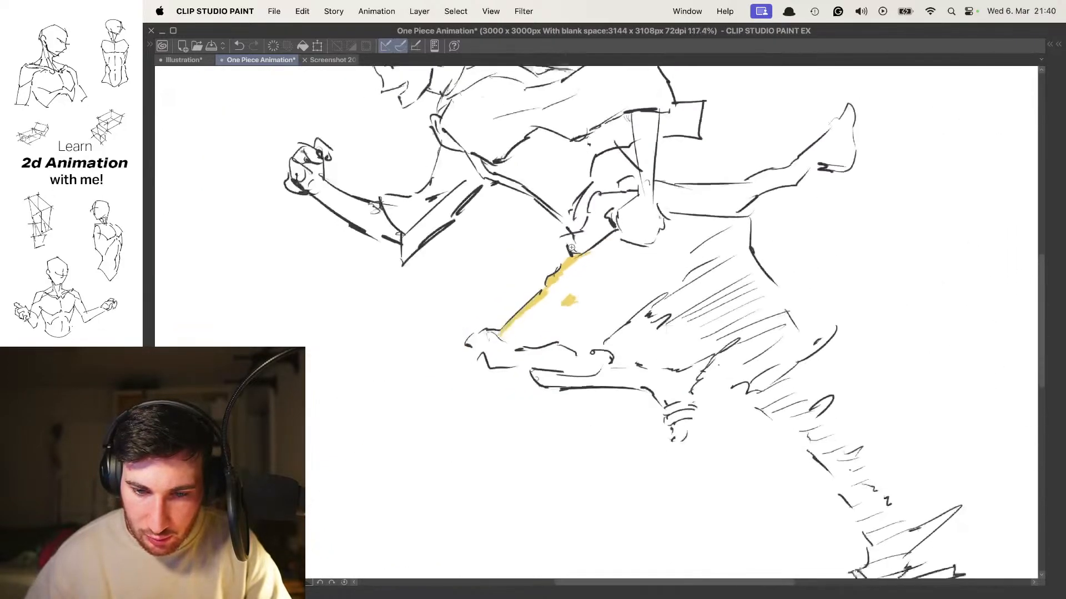
scroll(589, 247, "up", 5)
key("super+z")
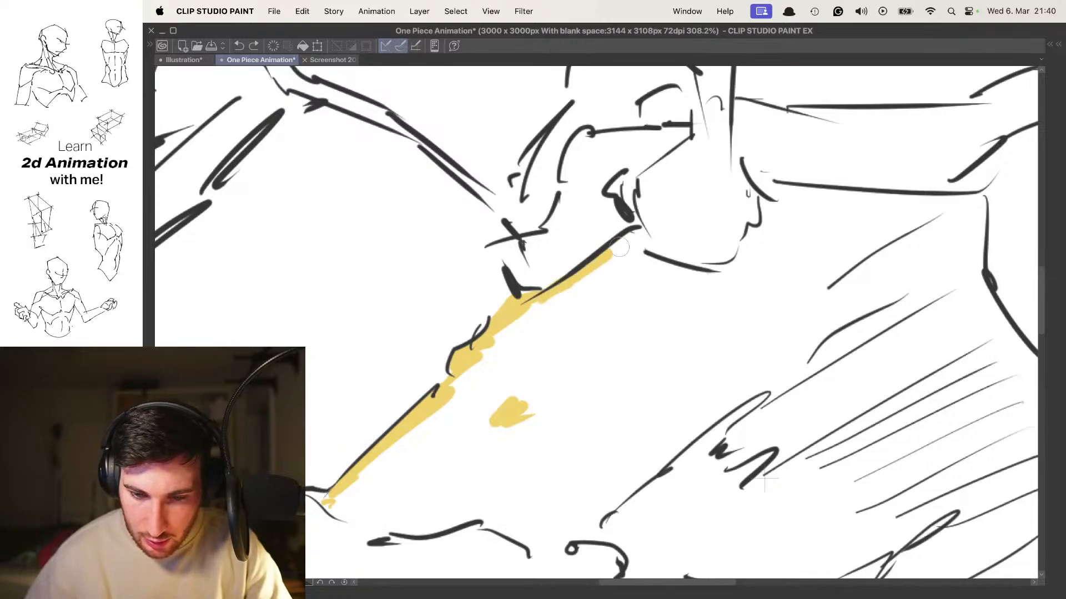
Paint a yellow edge under and around the fist at the waist and along the start of the waistline behind it
scroll(611, 267, "up", 3)
left_click_drag(539, 266, 647, 294)
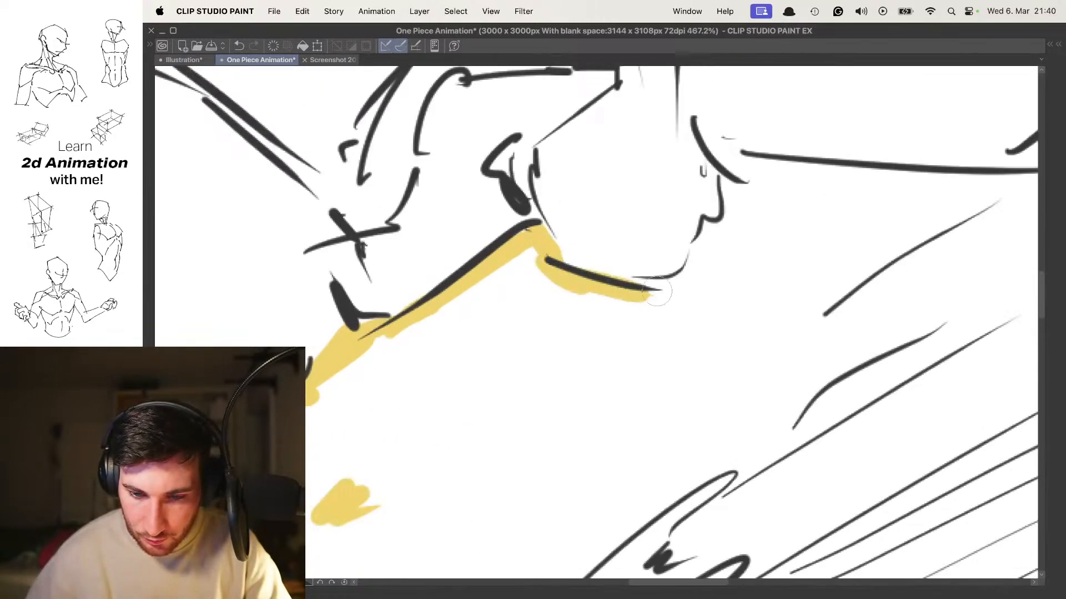
left_click_drag(546, 301, 575, 300)
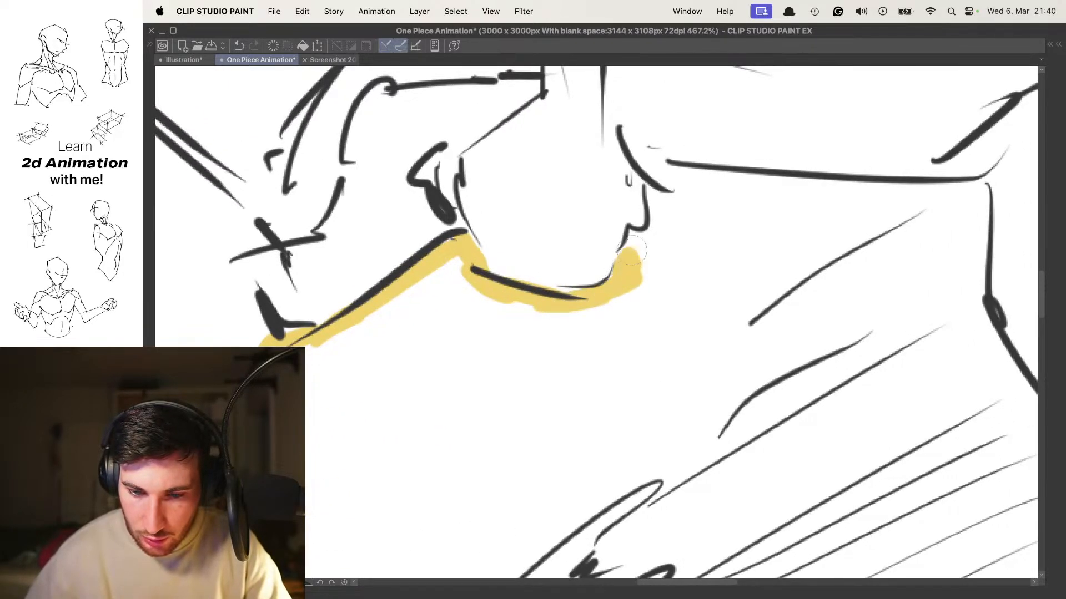
left_click_drag(639, 235, 675, 235)
left_click_drag(705, 211, 643, 248)
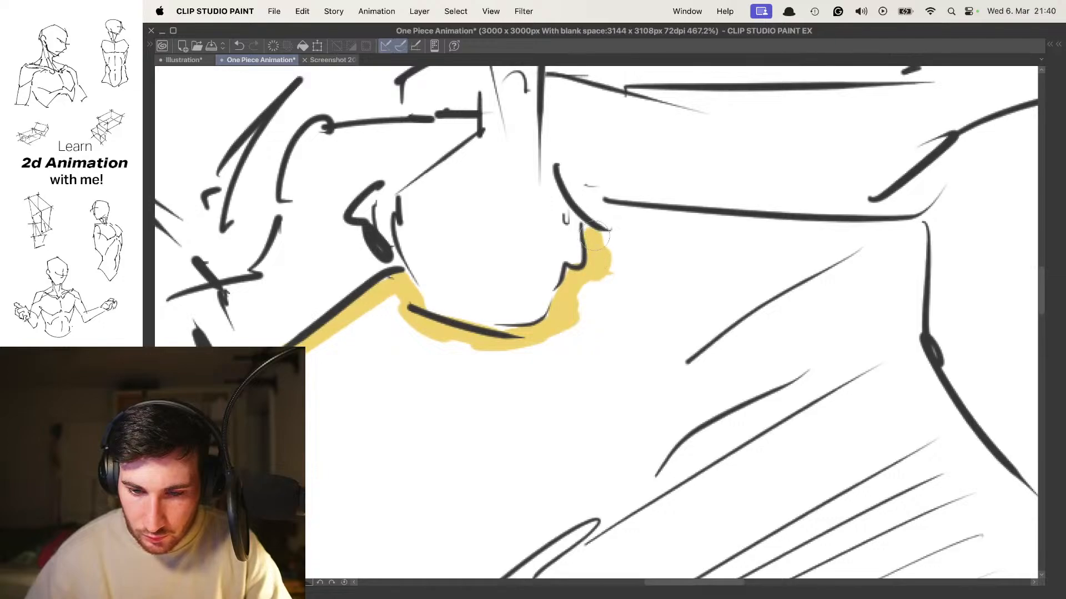
left_click_drag(599, 211, 723, 214)
Paint yellow along the front leg's hem, from the knee above the ruffled cuff toward the underside of the thigh
scroll(727, 212, "down", 6)
scroll(739, 210, "up", 6)
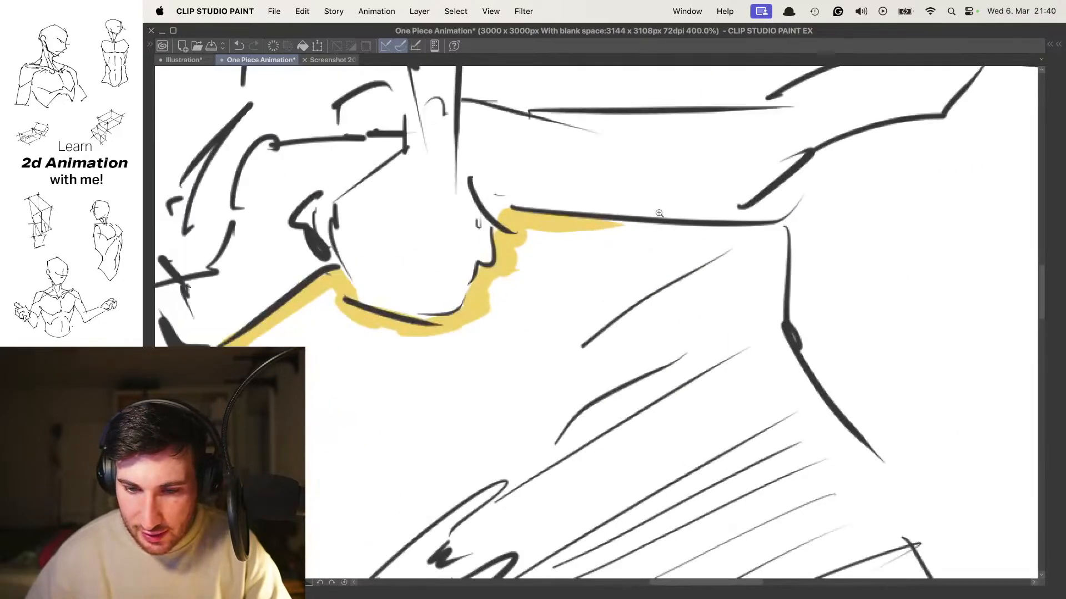
scroll(657, 214, "down", 7)
scroll(660, 256, "up", 4)
scroll(553, 286, "up", 8)
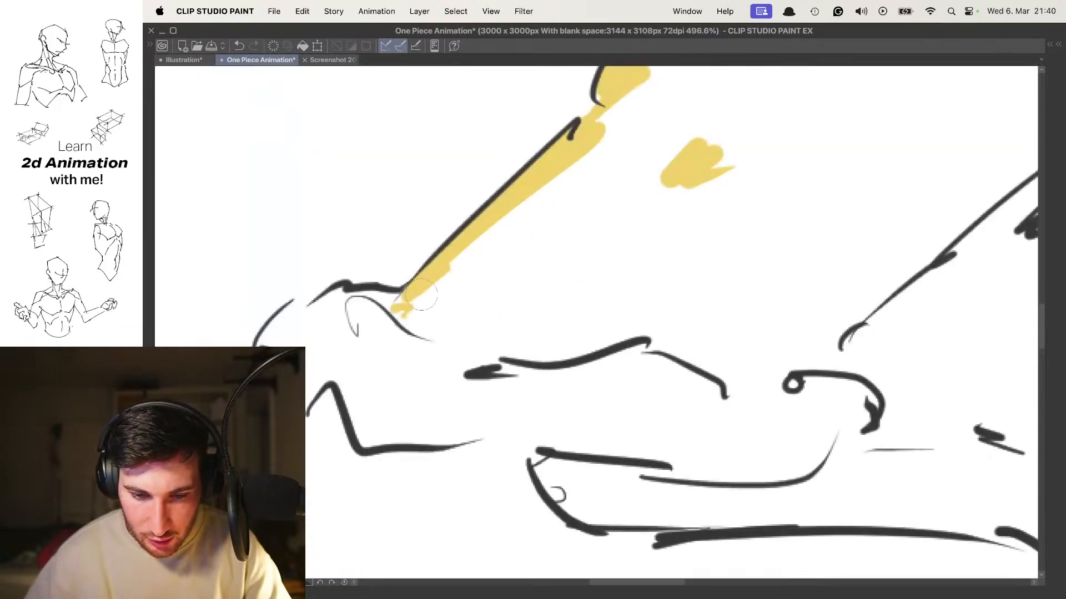
mouse_move(382, 293)
left_mouse_down()
mouse_move(428, 326)
mouse_move(421, 318)
mouse_move(495, 314)
mouse_move(404, 309)
mouse_move(565, 330)
mouse_move(474, 330)
mouse_move(610, 338)
left_mouse_up()
mouse_move(574, 273)
left_mouse_down()
mouse_move(549, 251)
mouse_move(489, 237)
left_mouse_up()
mouse_move(476, 305)
left_mouse_down()
mouse_move(550, 293)
mouse_move(697, 349)
left_mouse_up()
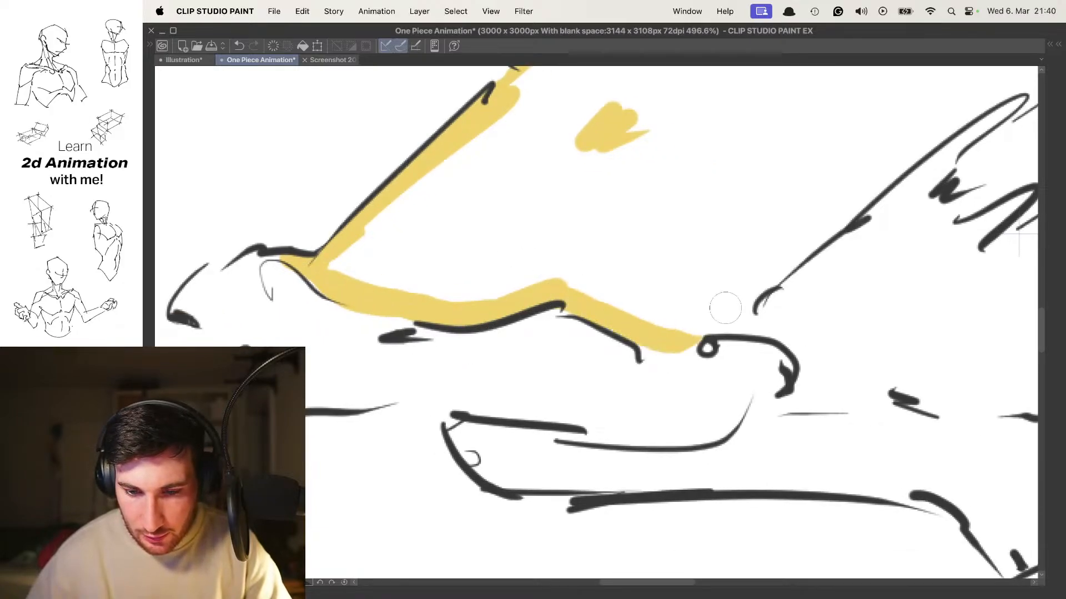
Paint yellow along the front thigh's underside up to the crotch fold and fill the small patch beside the fold
left_click_drag(723, 315, 599, 328)
mouse_move(542, 349)
left_mouse_down()
mouse_move(697, 230)
mouse_move(505, 333)
mouse_move(649, 219)
left_mouse_up()
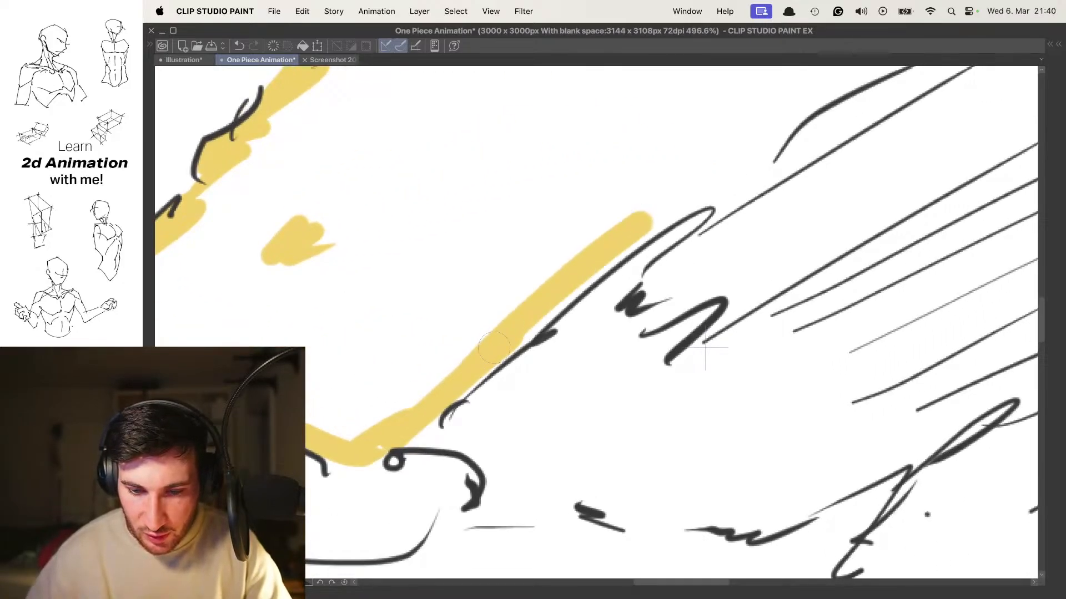
left_click_drag(611, 255, 708, 192)
scroll(602, 250, "down", 5)
scroll(662, 226, "up", 4)
left_click_drag(662, 226, 630, 242)
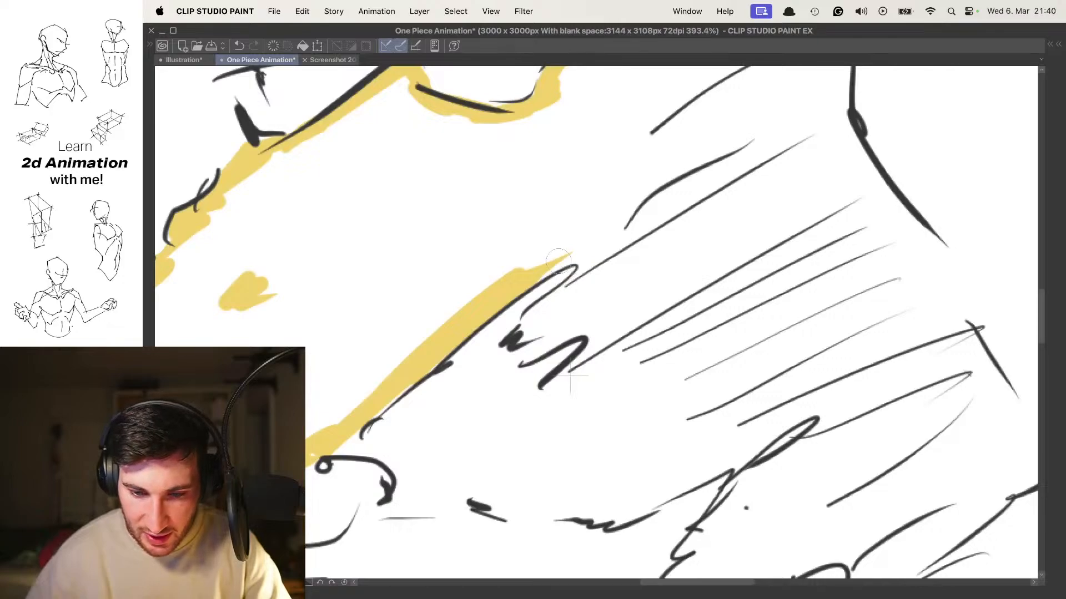
mouse_move(543, 307)
left_mouse_down()
mouse_move(535, 329)
mouse_move(618, 295)
mouse_move(545, 342)
mouse_move(602, 318)
left_mouse_up()
scroll(631, 324, "down", 5)
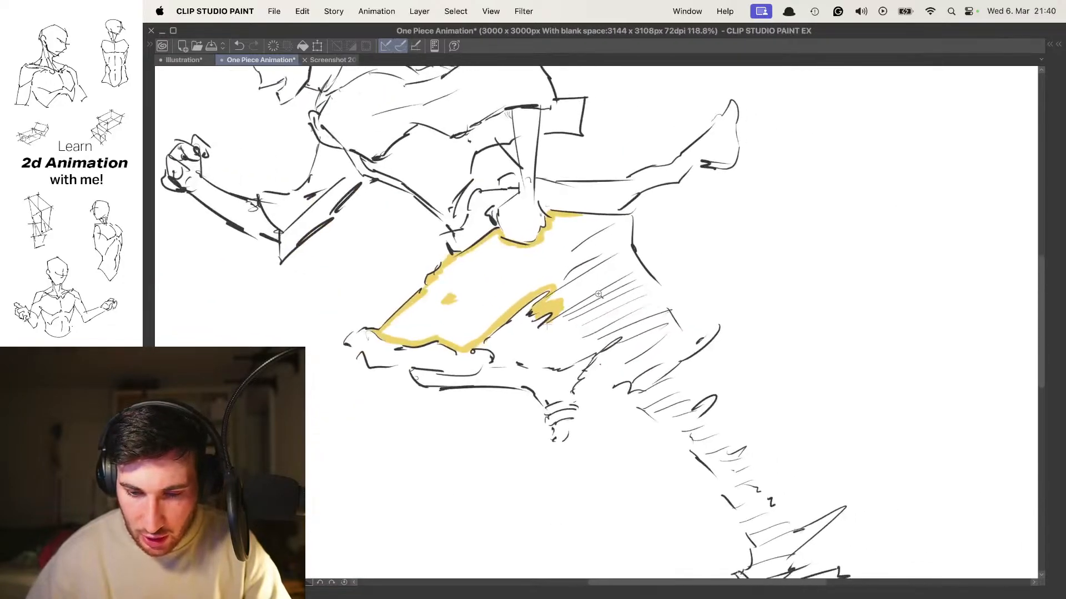
Block in the hatched rear part of the shorts with broad yellow strokes
scroll(553, 330, "up", 3)
scroll(546, 337, "up", 3)
mouse_move(530, 333)
left_mouse_down()
mouse_move(560, 350)
mouse_move(644, 315)
left_mouse_up()
mouse_move(555, 281)
left_mouse_down()
mouse_move(683, 232)
mouse_move(721, 266)
left_mouse_up()
left_click_drag(721, 267, 694, 224)
mouse_move(549, 289)
left_mouse_down()
mouse_move(705, 222)
mouse_move(660, 304)
mouse_move(605, 241)
mouse_move(427, 322)
left_mouse_up()
Fill the front thigh of the shorts with yellow, closing the white gaps up to the upper outline
scroll(660, 304, "down", 5)
scroll(617, 293, "up", 4)
mouse_move(433, 319)
left_mouse_down()
mouse_move(452, 302)
mouse_move(630, 255)
left_mouse_up()
left_click_drag(533, 261, 472, 300)
mouse_move(406, 322)
left_mouse_down()
mouse_move(427, 294)
mouse_move(383, 336)
mouse_move(528, 328)
mouse_move(428, 345)
mouse_move(525, 345)
mouse_move(666, 260)
mouse_move(499, 233)
mouse_move(394, 308)
mouse_move(629, 171)
mouse_move(594, 238)
left_mouse_up()
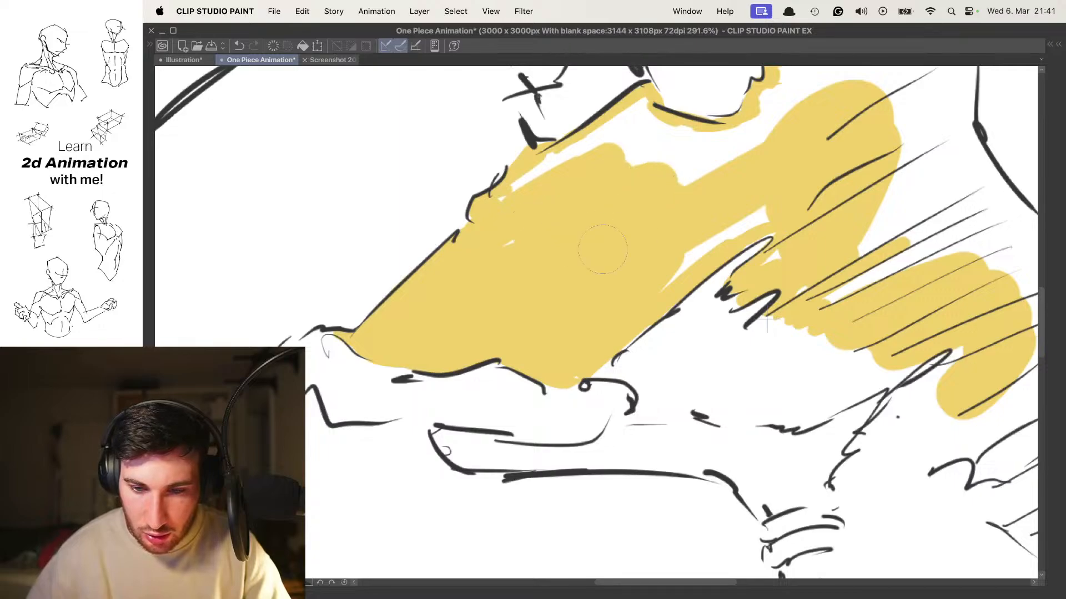
scroll(555, 239, "down", 3)
scroll(495, 238, "up", 3)
mouse_move(535, 207)
left_mouse_down()
mouse_move(608, 163)
mouse_move(615, 218)
mouse_move(670, 202)
mouse_move(663, 184)
mouse_move(628, 182)
mouse_move(666, 238)
left_mouse_up()
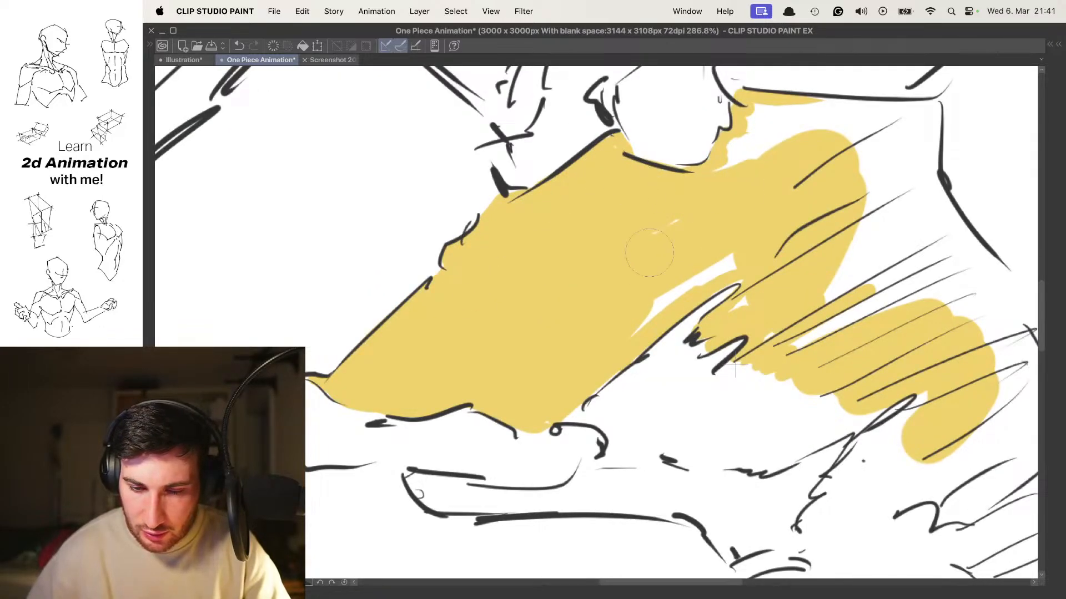
Fill the white area of the shorts between the fist and the waistline with yellow
scroll(666, 250, "down", 3)
scroll(572, 225, "up", 6)
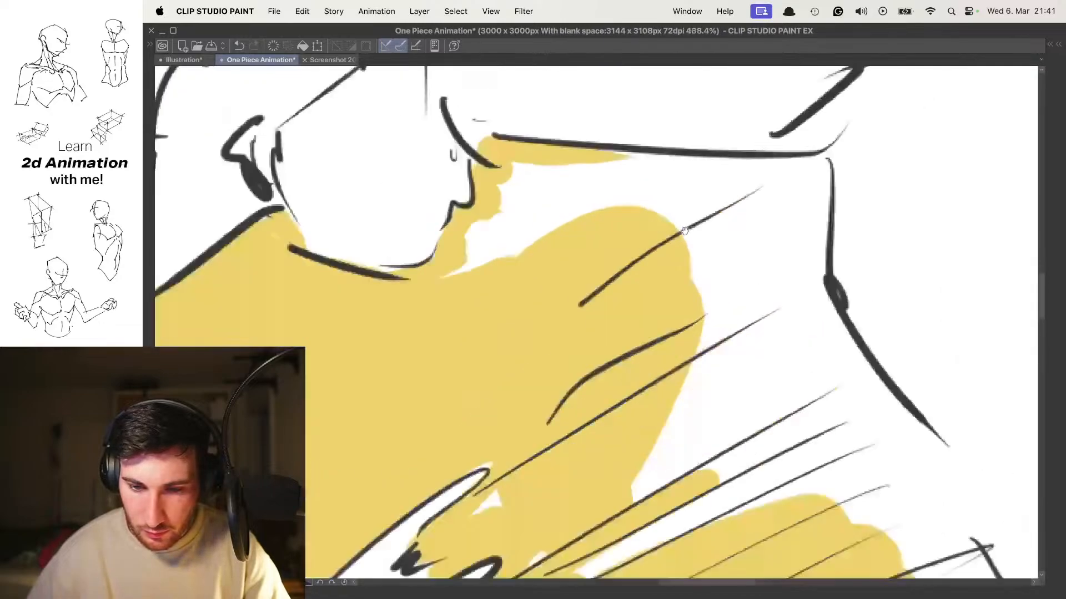
mouse_move(536, 208)
left_mouse_down()
mouse_move(514, 244)
mouse_move(494, 237)
left_mouse_up()
scroll(517, 245, "down", 5)
scroll(492, 250, "up", 3)
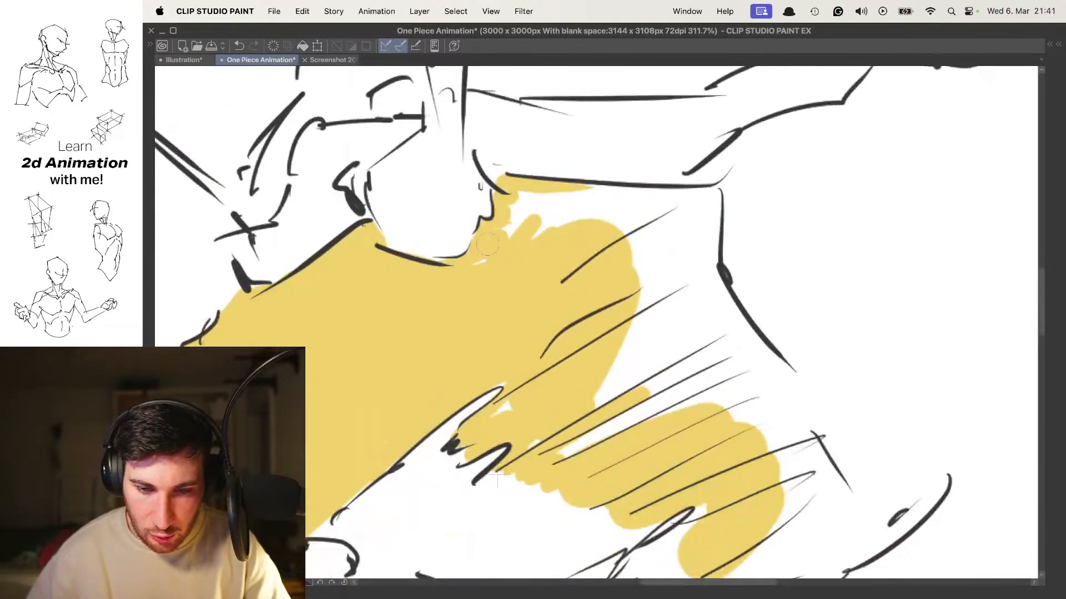
mouse_move(534, 200)
left_mouse_down()
mouse_move(616, 209)
mouse_move(605, 222)
left_mouse_up()
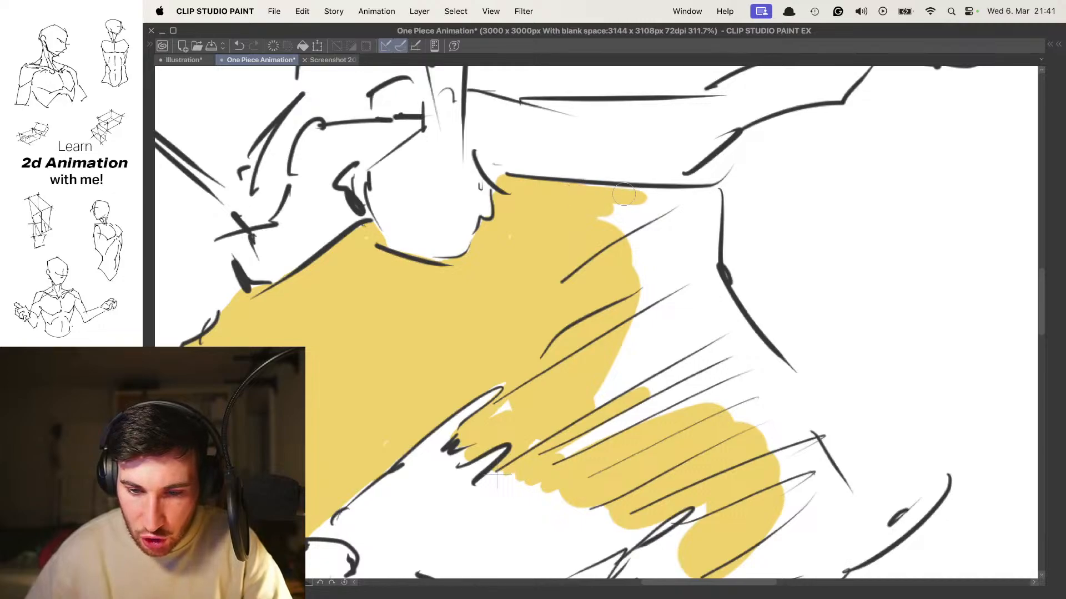
Extend the yellow to the end of the waistline and down the rear outline of the shorts
left_click_drag(674, 198, 611, 201)
left_click_drag(610, 200, 576, 200)
mouse_move(648, 195)
left_mouse_down()
mouse_move(644, 266)
mouse_move(590, 159)
mouse_move(633, 237)
mouse_move(572, 166)
mouse_move(639, 239)
mouse_move(683, 350)
mouse_move(644, 257)
mouse_move(656, 269)
left_mouse_up()
scroll(658, 250, "down", 6)
scroll(633, 222, "up", 2)
mouse_move(583, 214)
left_mouse_down()
mouse_move(593, 239)
mouse_move(560, 191)
mouse_move(604, 134)
mouse_move(633, 166)
mouse_move(653, 249)
left_mouse_up()
scroll(593, 239, "up", 3)
scroll(653, 248, "down", 5)
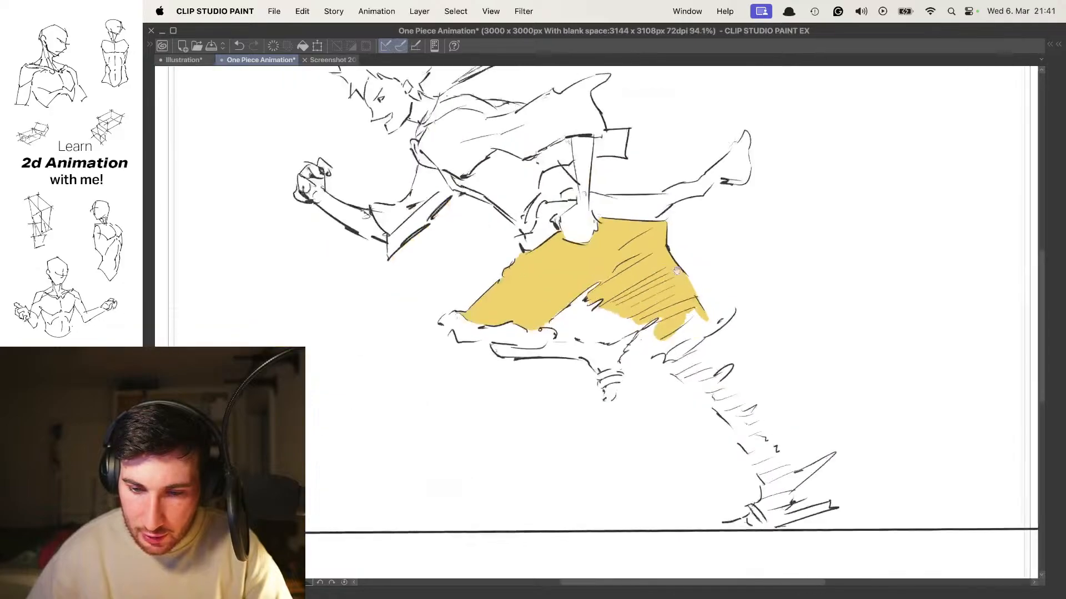
Smooth the yellow fill's lower edge from the crotch fold toward the rear leg
scroll(615, 272, "up", 4)
scroll(564, 272, "up", 3)
mouse_move(411, 253)
left_mouse_down()
mouse_move(493, 260)
mouse_move(433, 260)
mouse_move(608, 317)
left_mouse_up()
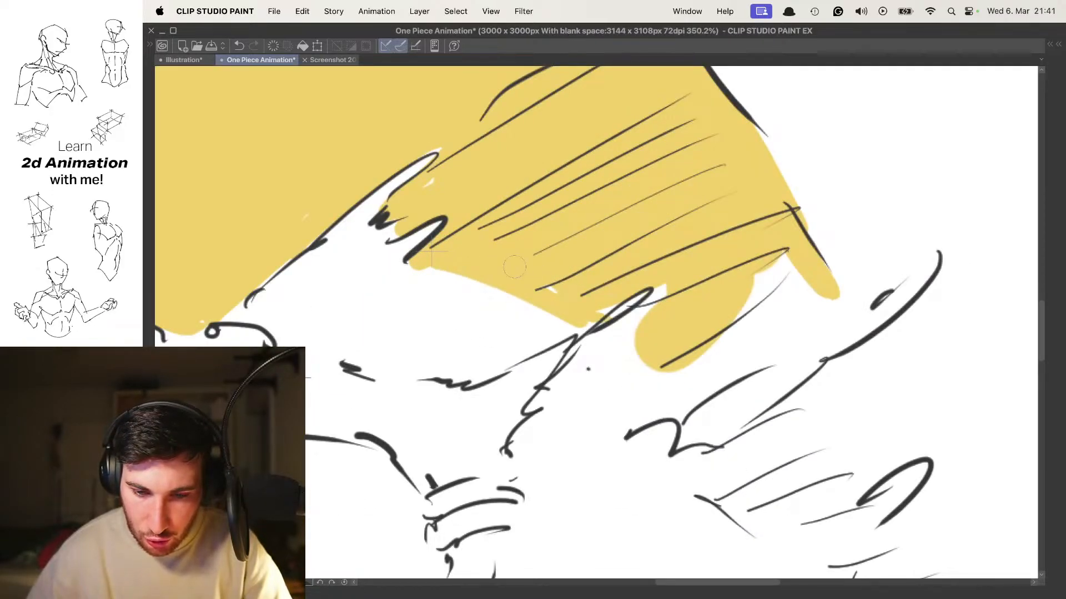
scroll(527, 271, "down", 4)
scroll(528, 266, "up", 4)
scroll(529, 217, "down", 4)
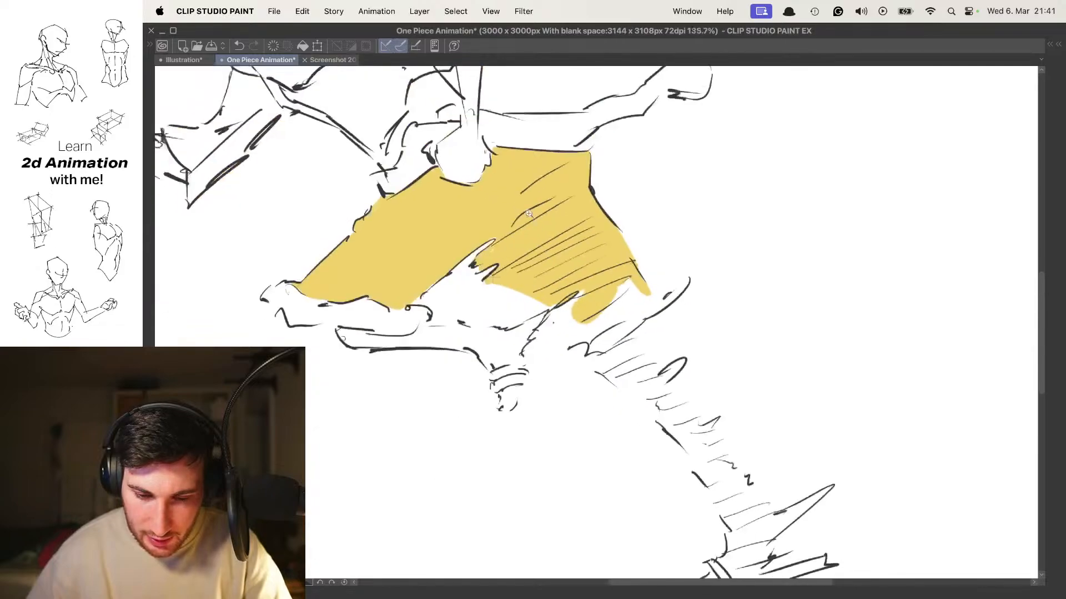
Fill the rear leg of the shorts with yellow down to its cuff outline
scroll(529, 217, "up", 4)
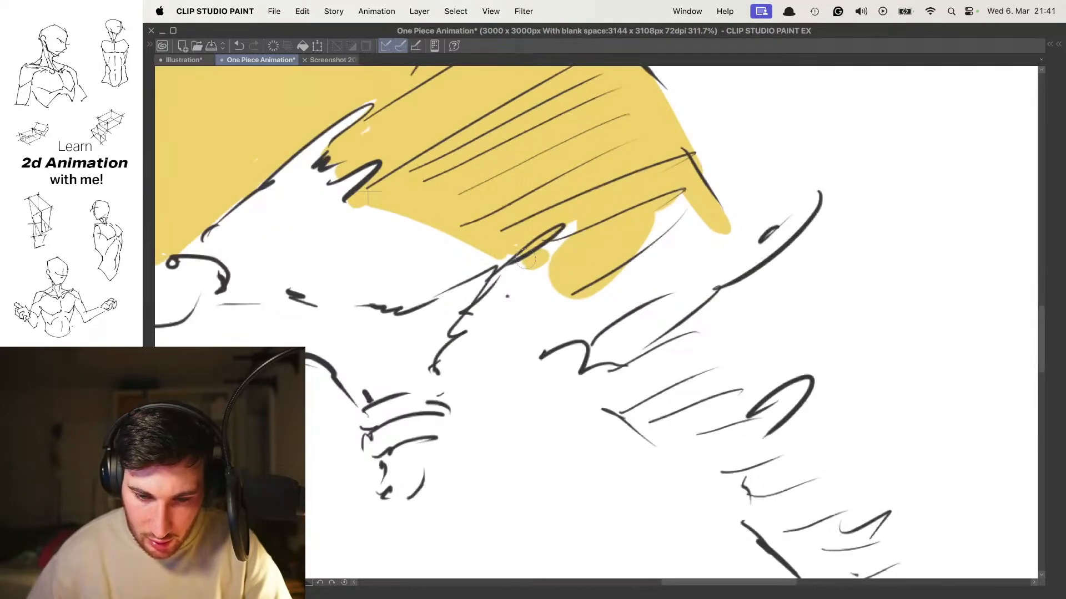
left_click_drag(527, 259, 540, 323)
mouse_move(629, 290)
left_mouse_down()
mouse_move(611, 269)
mouse_move(557, 301)
left_mouse_up()
mouse_move(550, 260)
left_mouse_down()
mouse_move(582, 314)
mouse_move(668, 256)
mouse_move(629, 262)
mouse_move(664, 244)
left_mouse_up()
left_click_drag(697, 277, 693, 253)
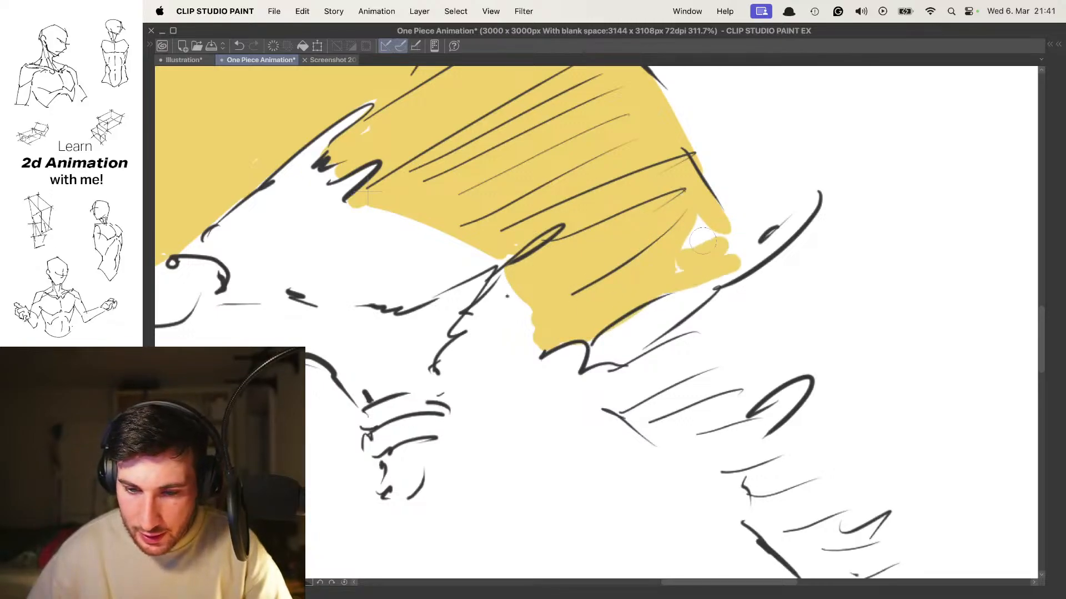
Using the light grey from the coloured neighbouring frame, fill the pointed front end of the raised leg's shorts cuff
scroll(686, 244, "down", 6)
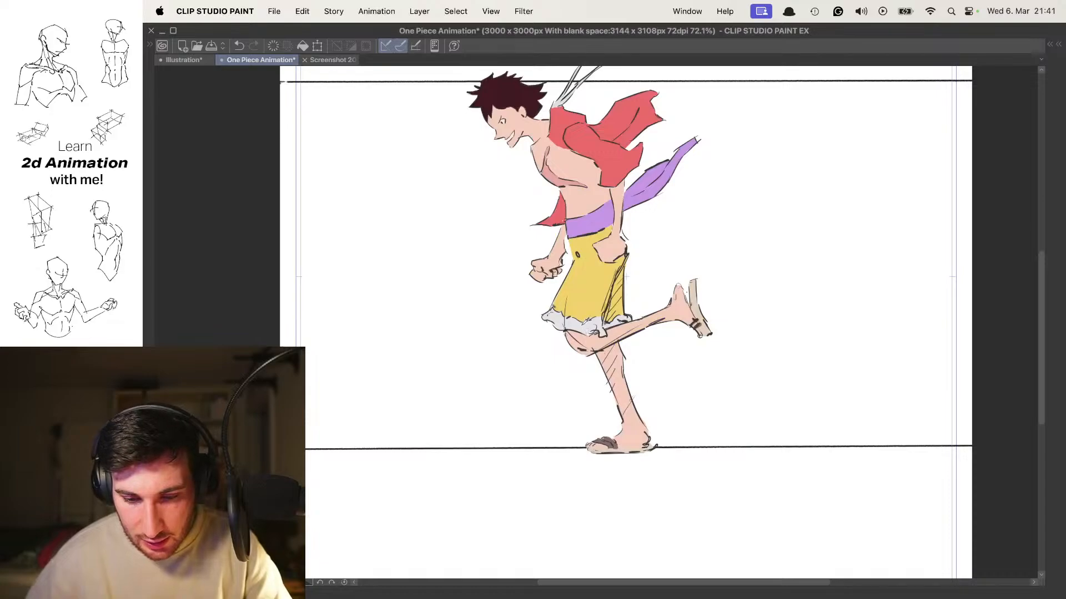
key(".")
scroll(470, 255, "up", 8)
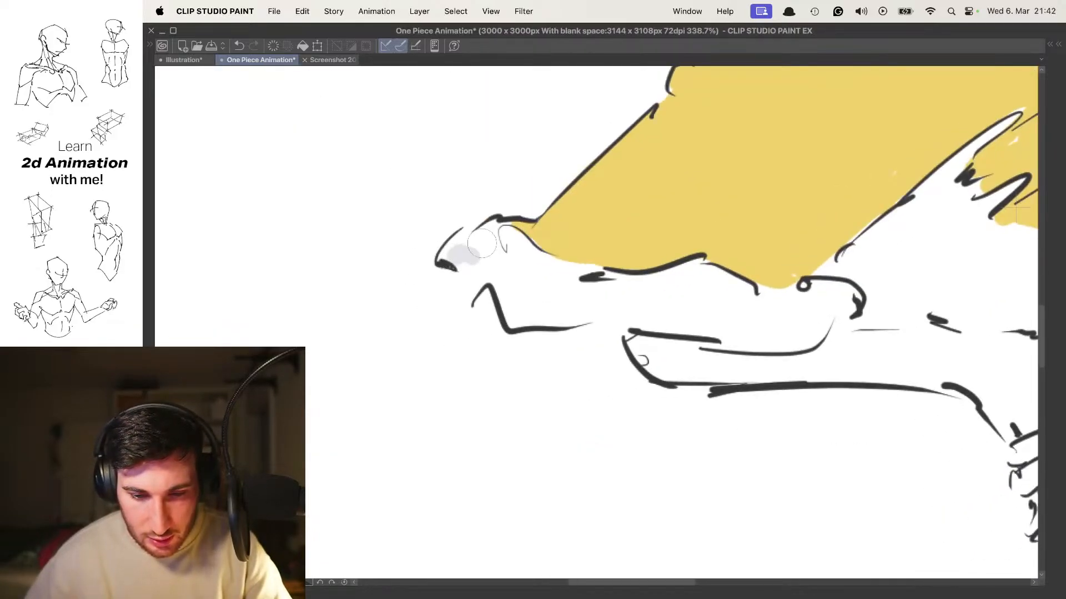
mouse_move(498, 235)
left_mouse_down()
mouse_move(523, 261)
mouse_move(460, 264)
mouse_move(488, 280)
mouse_move(501, 274)
mouse_move(511, 307)
mouse_move(543, 281)
left_mouse_up()
mouse_move(514, 240)
left_mouse_down()
mouse_move(563, 274)
mouse_move(566, 310)
mouse_move(549, 305)
mouse_move(577, 300)
left_mouse_up()
left_click_drag(627, 267, 523, 243)
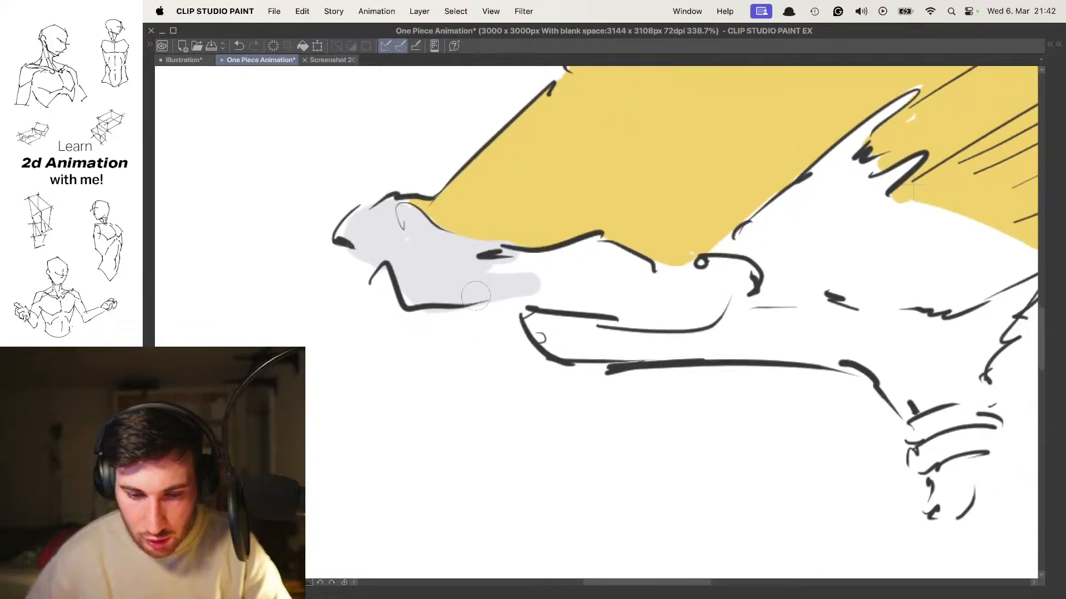
mouse_move(486, 291)
left_mouse_down()
mouse_move(530, 285)
mouse_move(491, 272)
left_mouse_up()
Extend the light grey along the raised leg's cuff to its rounded rear end
mouse_move(606, 254)
left_mouse_down()
mouse_move(565, 290)
mouse_move(627, 309)
left_mouse_up()
mouse_move(607, 261)
left_mouse_down()
mouse_move(700, 271)
mouse_move(657, 311)
mouse_move(723, 277)
left_mouse_up()
scroll(723, 274, "down", 5)
left_click_drag(760, 233, 636, 265)
left_click_drag(786, 332, 849, 331)
Fill the rear leg's cuff below the yellow shorts with light grey
left_click_drag(580, 252, 561, 252)
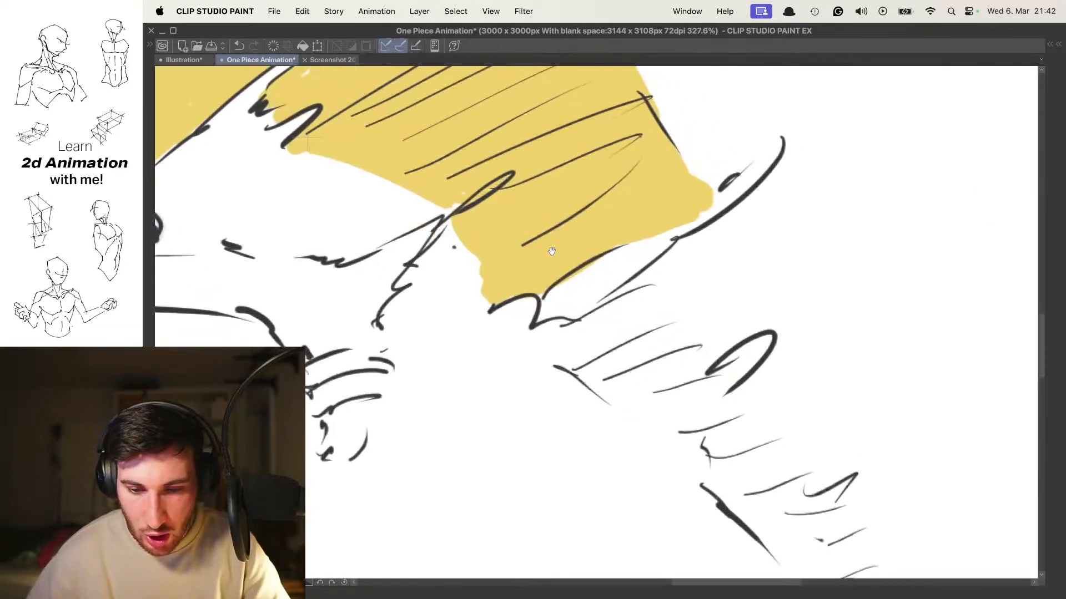
mouse_move(526, 314)
left_mouse_down()
mouse_move(556, 346)
mouse_move(525, 330)
mouse_move(560, 334)
mouse_move(536, 318)
mouse_move(595, 279)
mouse_move(541, 319)
mouse_move(585, 345)
mouse_move(597, 303)
left_mouse_up()
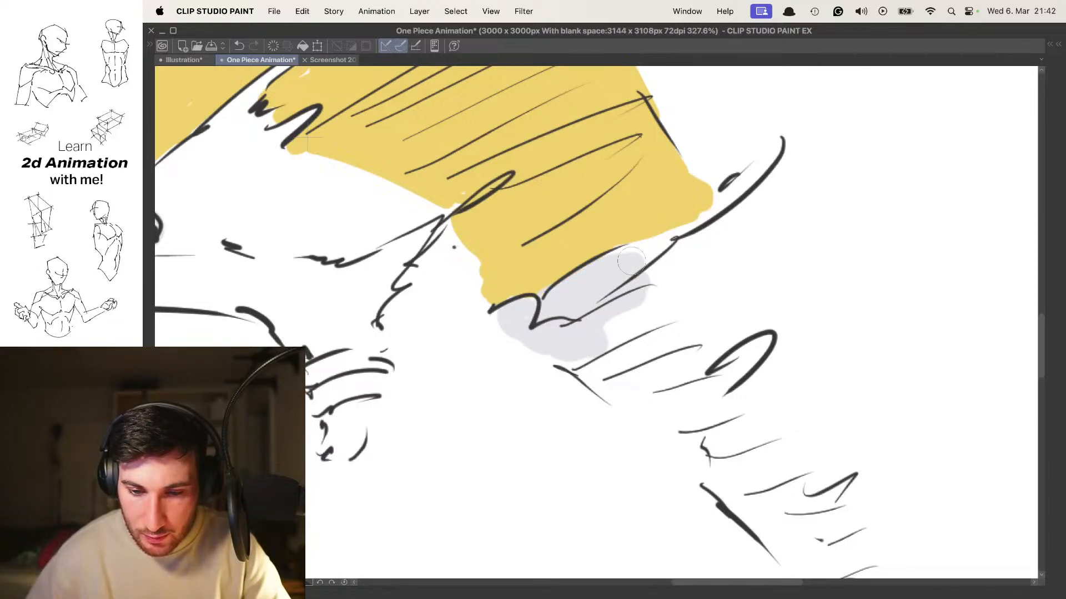
mouse_move(643, 250)
left_mouse_down()
mouse_move(736, 206)
mouse_move(690, 274)
mouse_move(661, 283)
mouse_move(615, 332)
mouse_move(682, 288)
mouse_move(555, 285)
mouse_move(597, 286)
left_mouse_up()
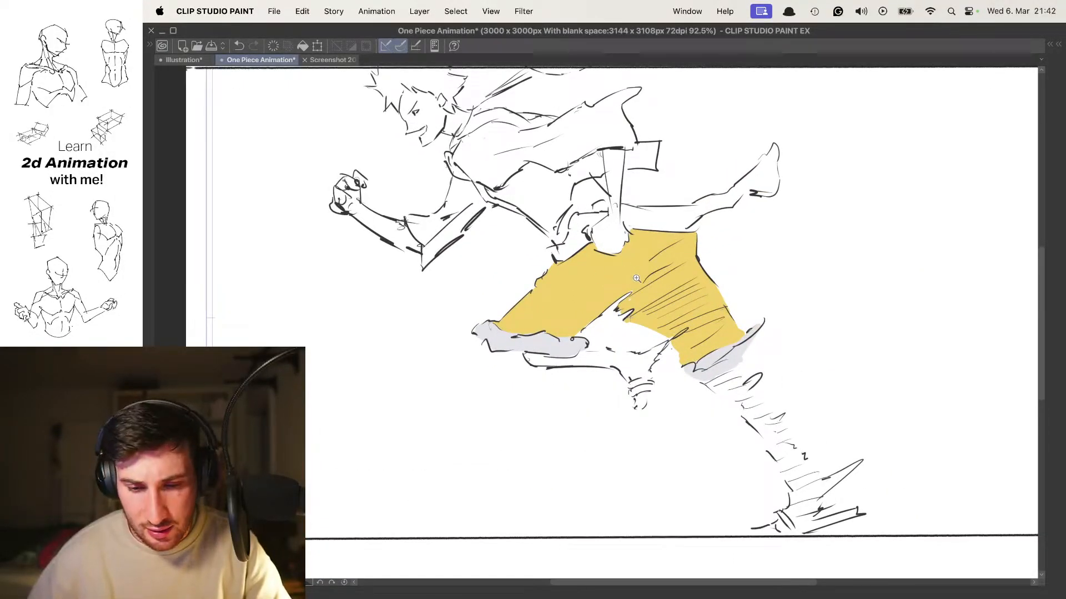
Sample the skin tone from the coloured neighbouring frame and paint the raised leg's shin below the cuff
left_click_drag(626, 277, 596, 280)
key("Right")
key("Left")
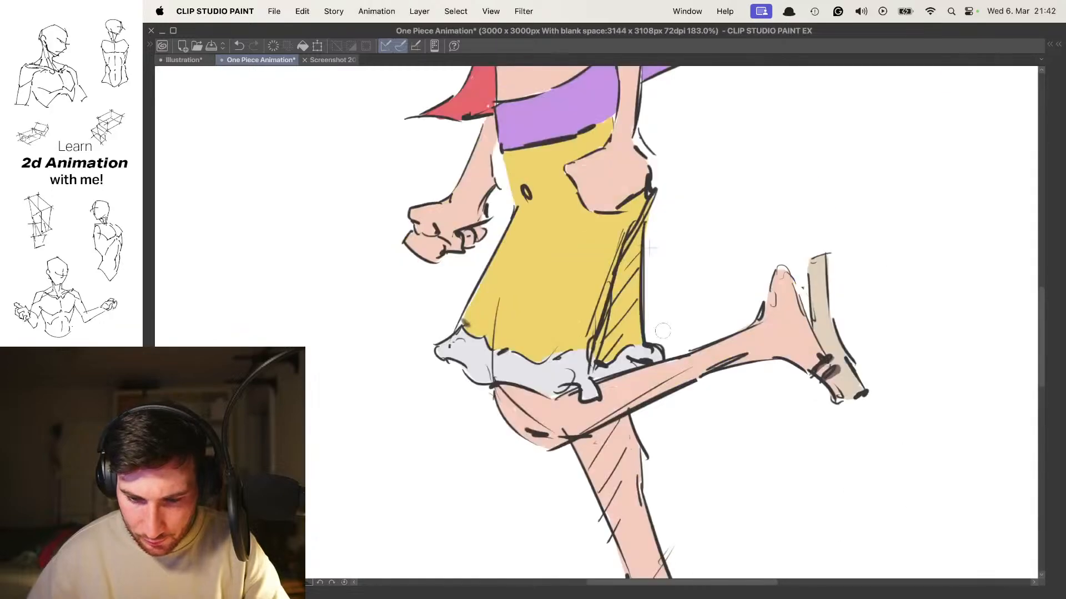
left_click(629, 383, "alt")
key("Right")
mouse_move(473, 304)
left_mouse_down()
mouse_move(465, 266)
mouse_move(488, 272)
left_mouse_up()
mouse_move(412, 328)
left_mouse_down()
mouse_move(484, 363)
mouse_move(489, 344)
mouse_move(459, 300)
mouse_move(488, 342)
mouse_move(470, 297)
mouse_move(578, 321)
mouse_move(777, 314)
left_mouse_up()
left_click_drag(744, 281, 573, 279)
mouse_move(561, 294)
left_mouse_down()
mouse_move(542, 280)
mouse_move(685, 268)
left_mouse_up()
Fill the rest of the raised leg with skin tone down through the ankle and foot
scroll(685, 268, "down", 1)
mouse_move(523, 286)
left_mouse_down()
mouse_move(429, 286)
mouse_move(688, 284)
left_mouse_up()
left_click_drag(660, 280, 568, 214)
left_click_drag(513, 240, 578, 277)
left_click_drag(610, 249, 580, 189)
mouse_move(573, 262)
left_mouse_down()
mouse_move(552, 231)
mouse_move(613, 333)
mouse_move(610, 410)
mouse_move(642, 405)
mouse_move(665, 229)
mouse_move(618, 361)
left_mouse_up()
mouse_move(620, 349)
left_mouse_down()
mouse_move(627, 297)
mouse_move(638, 315)
mouse_move(727, 213)
mouse_move(602, 280)
mouse_move(650, 233)
mouse_move(489, 255)
mouse_move(580, 478)
mouse_move(609, 281)
mouse_move(437, 283)
left_mouse_up()
scroll(532, 261, "down", 6)
Paint skin tone under the rear cuff and along the front outline of the standing leg
left_click_drag(695, 304, 657, 306)
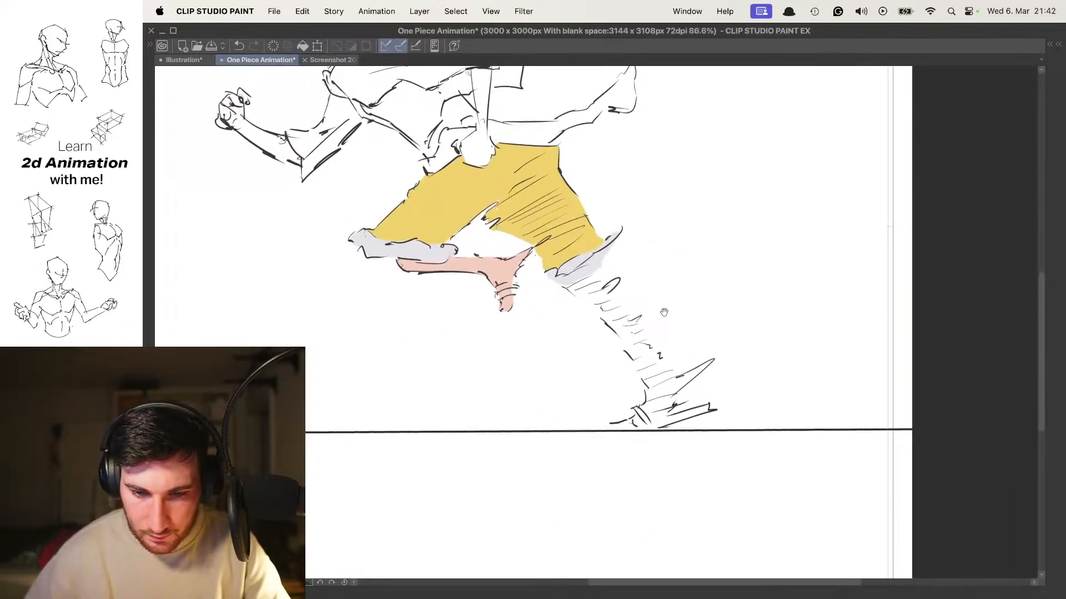
left_click_drag(580, 197, 497, 165)
scroll(472, 239, "up", 5)
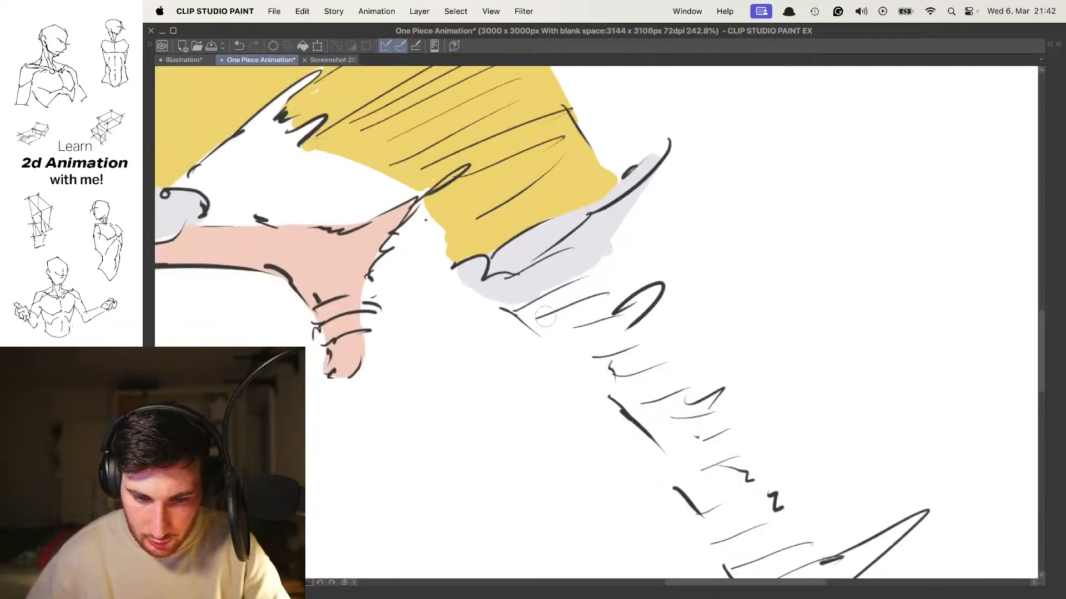
mouse_move(520, 310)
left_mouse_down()
mouse_move(586, 270)
mouse_move(596, 240)
mouse_move(533, 211)
left_mouse_up()
mouse_move(464, 266)
left_mouse_down()
mouse_move(483, 266)
mouse_move(487, 294)
mouse_move(529, 287)
left_mouse_up()
mouse_move(506, 289)
left_mouse_down()
mouse_move(493, 296)
mouse_move(559, 381)
mouse_move(518, 234)
mouse_move(635, 378)
mouse_move(623, 309)
mouse_move(630, 332)
left_mouse_up()
mouse_move(614, 302)
left_mouse_down()
mouse_move(634, 371)
mouse_move(629, 328)
left_mouse_up()
left_click_drag(622, 368, 666, 361)
Carry the skin tone down the shin and fill the standing leg's foot and pointed heel
mouse_move(637, 348)
left_mouse_down()
mouse_move(545, 430)
mouse_move(456, 463)
mouse_move(669, 472)
mouse_move(666, 462)
left_mouse_up()
left_click_drag(647, 405, 605, 406)
left_click_drag(676, 388, 635, 372)
left_click_drag(621, 403, 644, 404)
mouse_move(547, 412)
left_mouse_down()
mouse_move(613, 369)
mouse_move(619, 413)
mouse_move(656, 375)
mouse_move(608, 311)
mouse_move(686, 253)
mouse_move(669, 338)
mouse_move(748, 232)
mouse_move(739, 242)
left_mouse_up()
left_click_drag(828, 177, 784, 202)
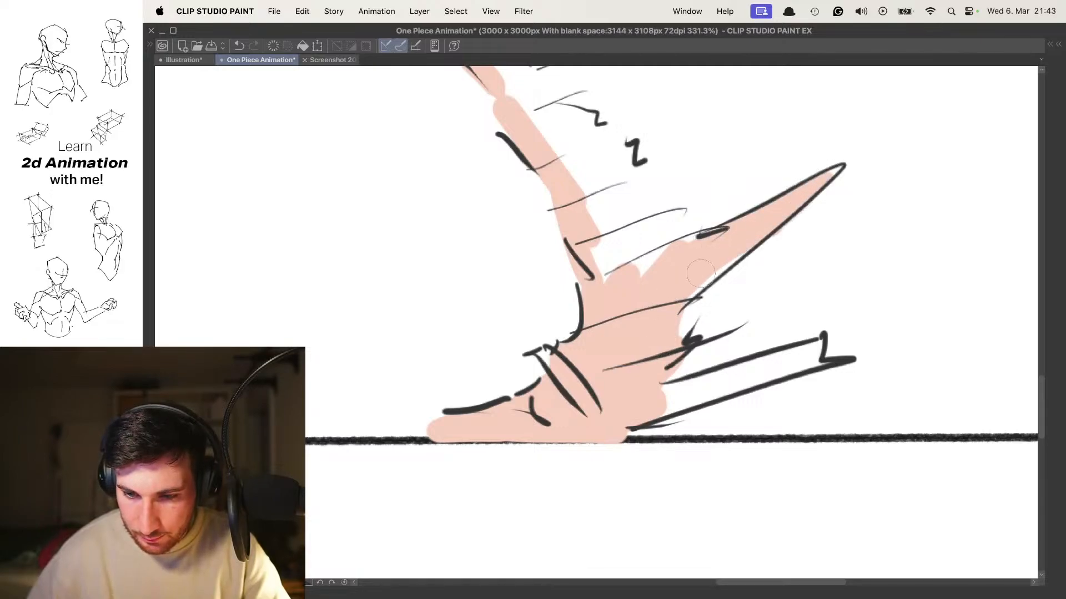
left_click_drag(608, 278, 681, 244)
scroll(694, 311, "down", 4)
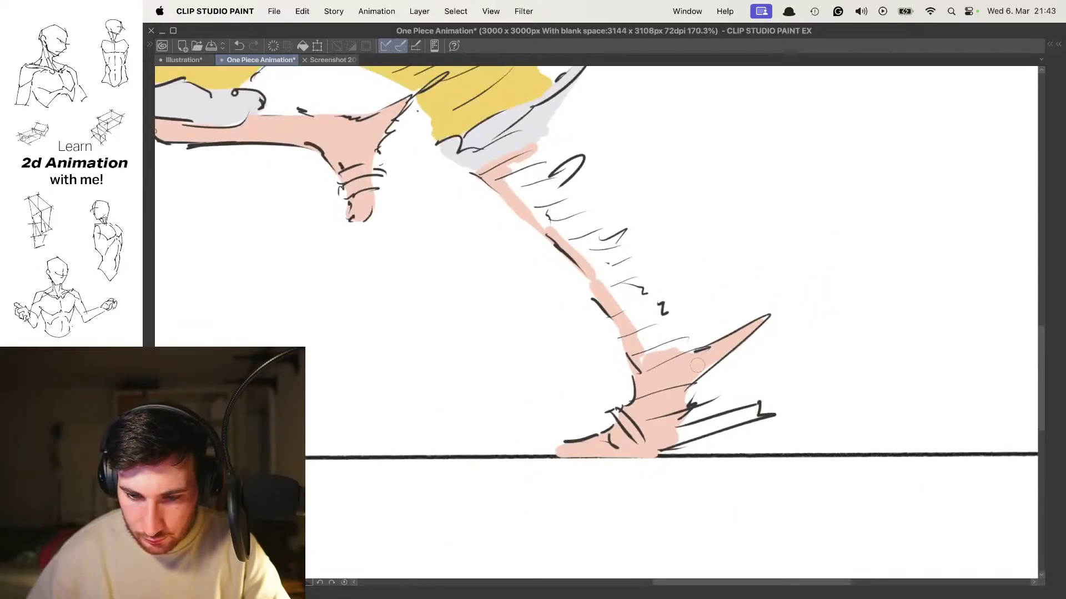
Paint the back edge of the standing leg and fill the gap inside it with skin tone using a larger brush
left_click_drag(592, 225, 533, 161)
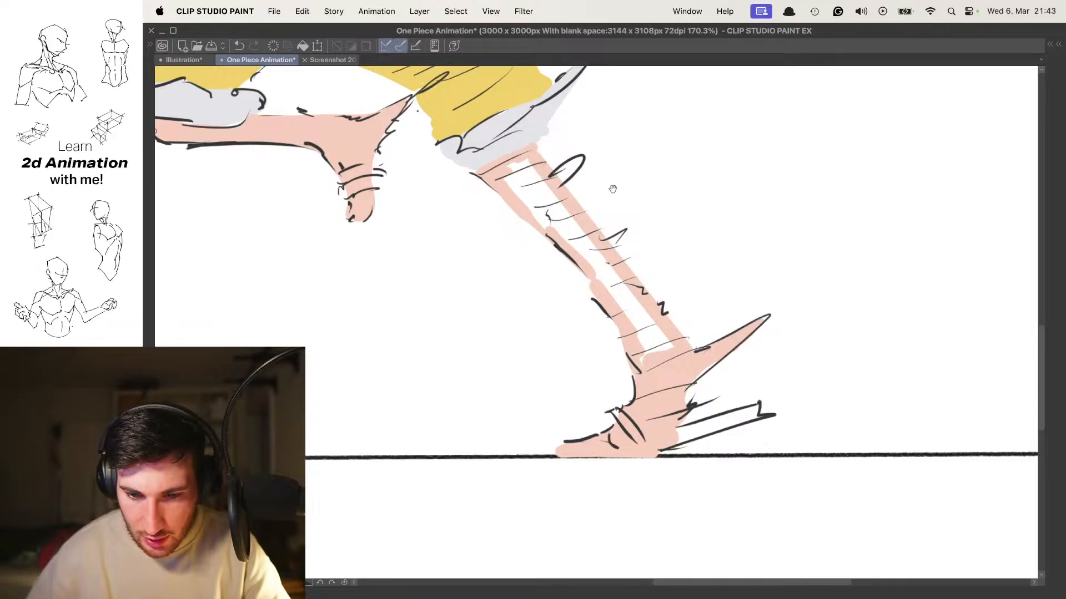
scroll(531, 166, "up", 3)
key("]")
mouse_move(535, 214)
left_mouse_down()
mouse_move(500, 174)
mouse_move(550, 254)
mouse_move(529, 200)
mouse_move(622, 309)
mouse_move(582, 199)
mouse_move(580, 216)
mouse_move(573, 194)
mouse_move(686, 361)
left_mouse_up()
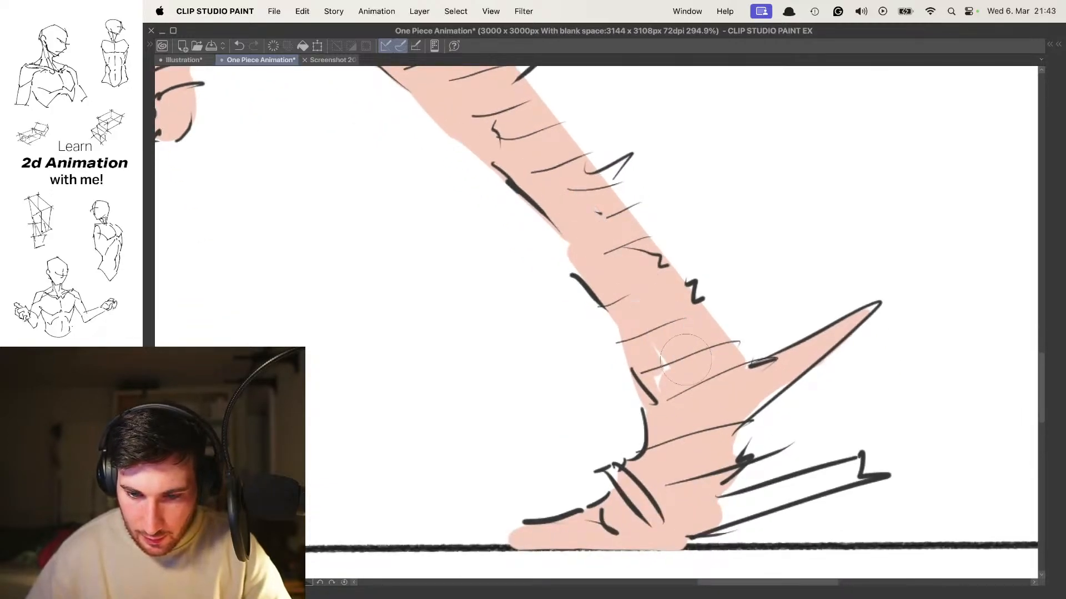
Extend the skin tone along the back of the standing leg into its loop and spiky outline marks
scroll(631, 268, "down", 5)
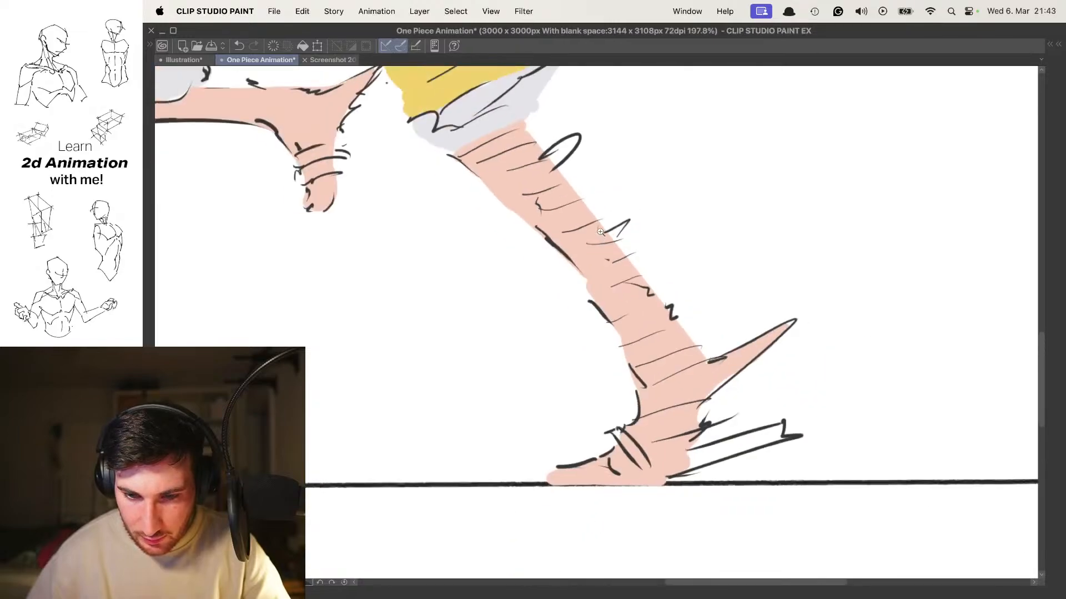
scroll(605, 157, "up", 5)
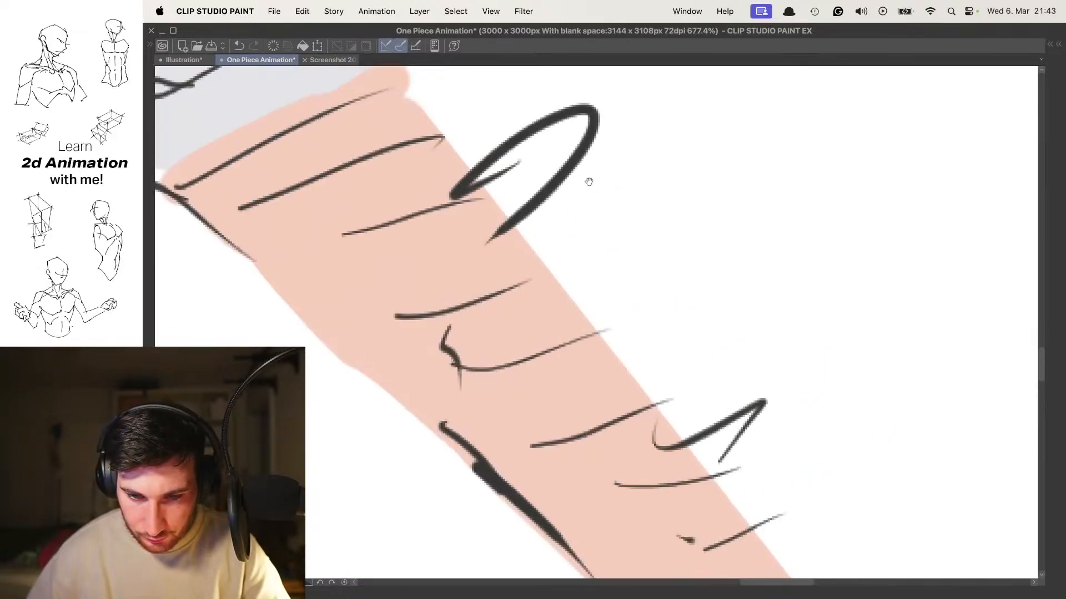
scroll(583, 171, "down", 2)
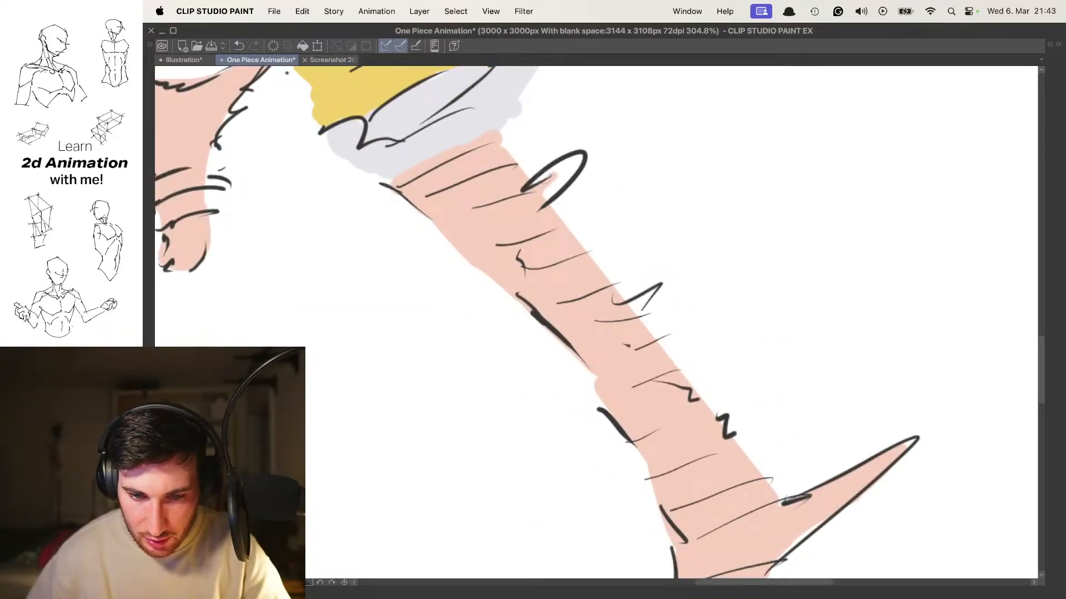
scroll(585, 239, "down", 3)
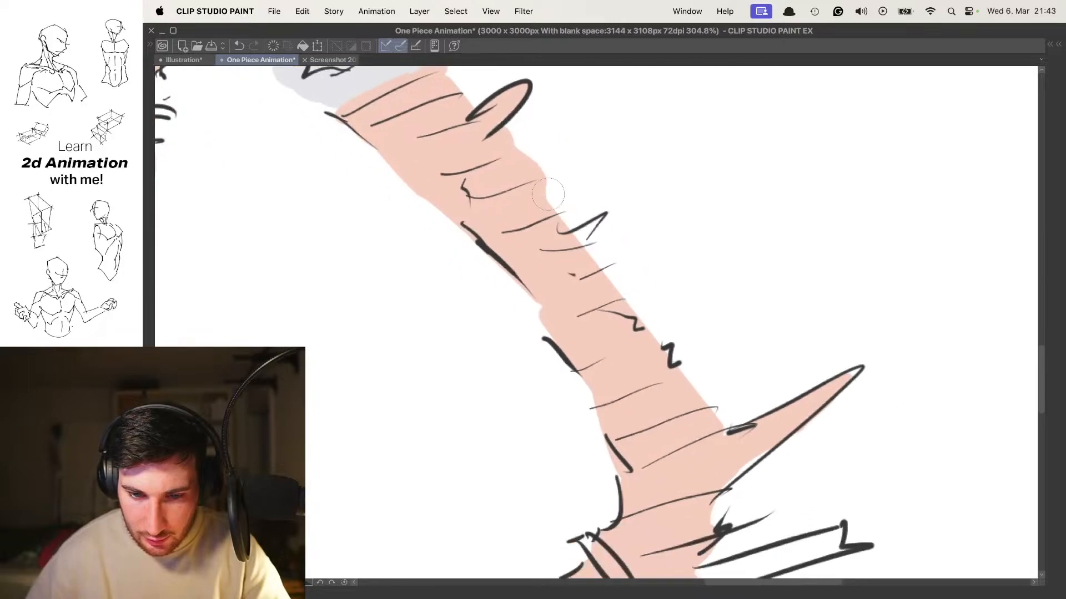
scroll(590, 225, "up", 3)
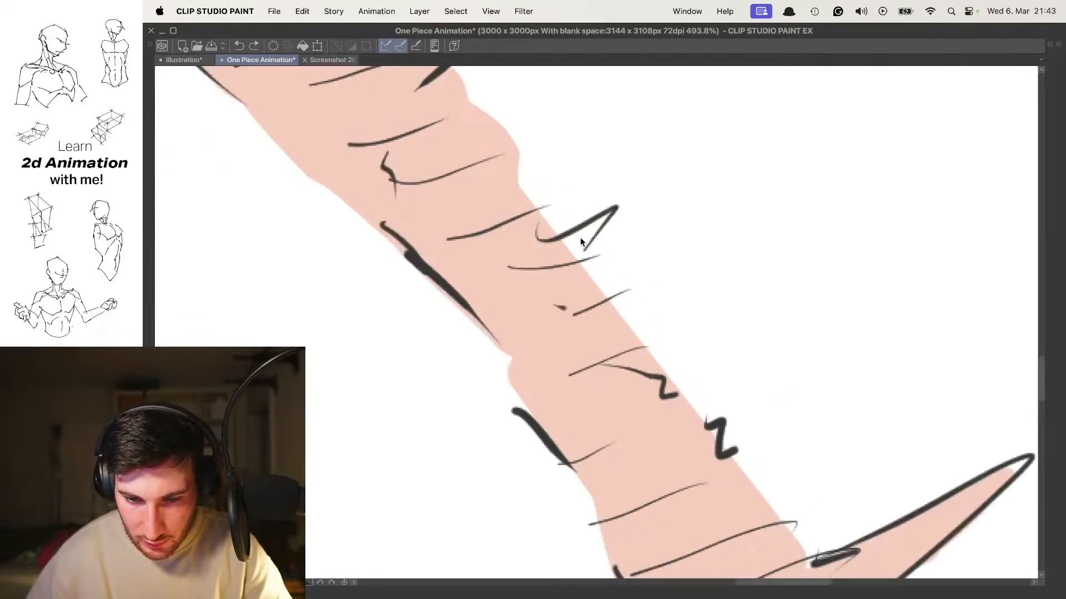
scroll(642, 309, "up", 3)
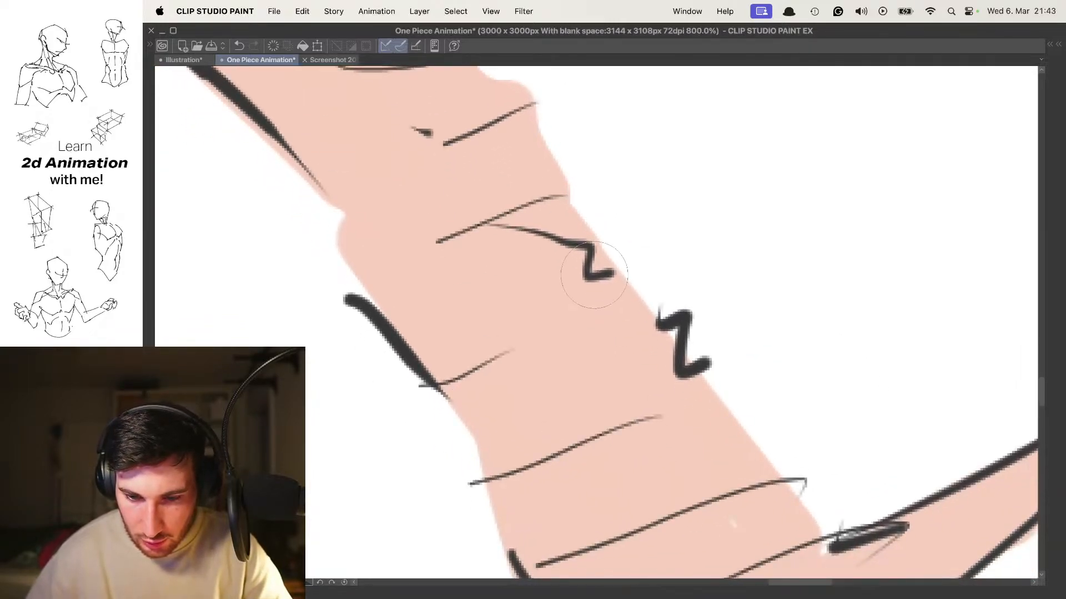
scroll(682, 376, "down", 5)
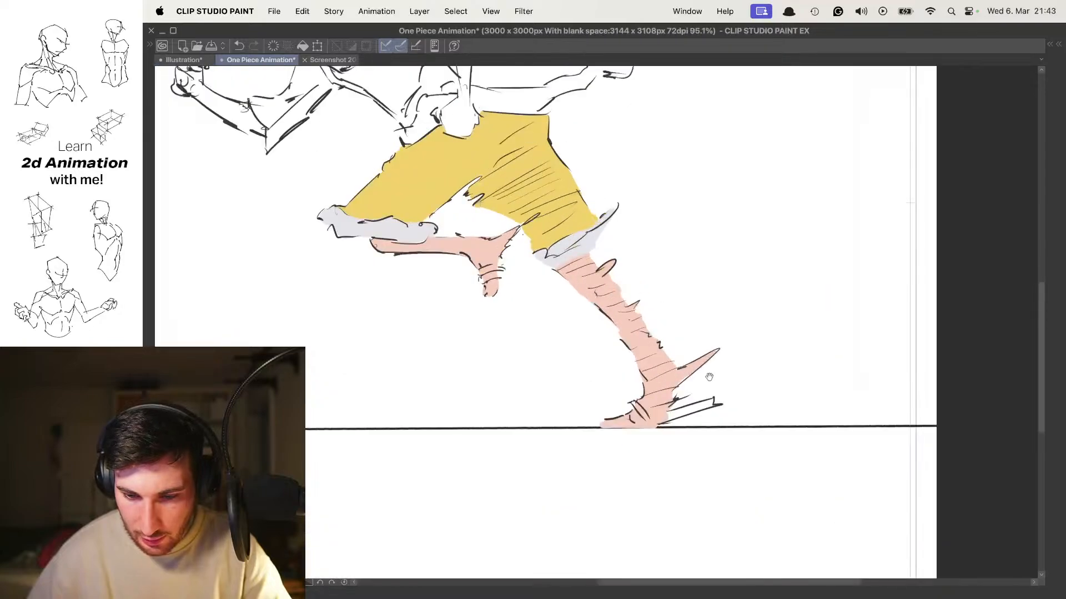
Fill the forward fist and its fingers with skin tone
scroll(649, 306, "up", 3)
scroll(649, 307, "down", 7)
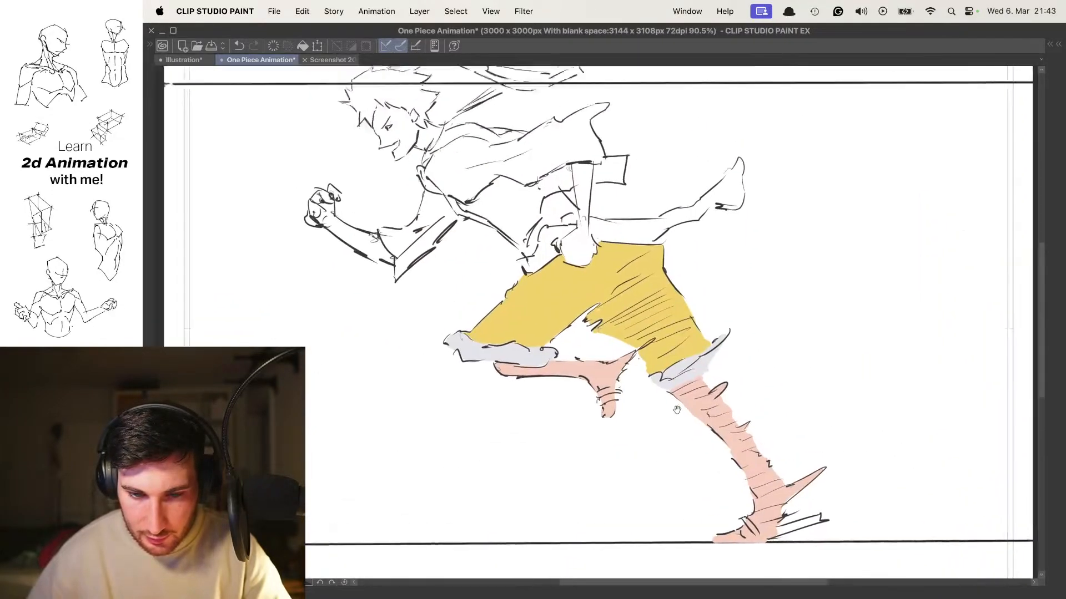
scroll(657, 212, "down", 5)
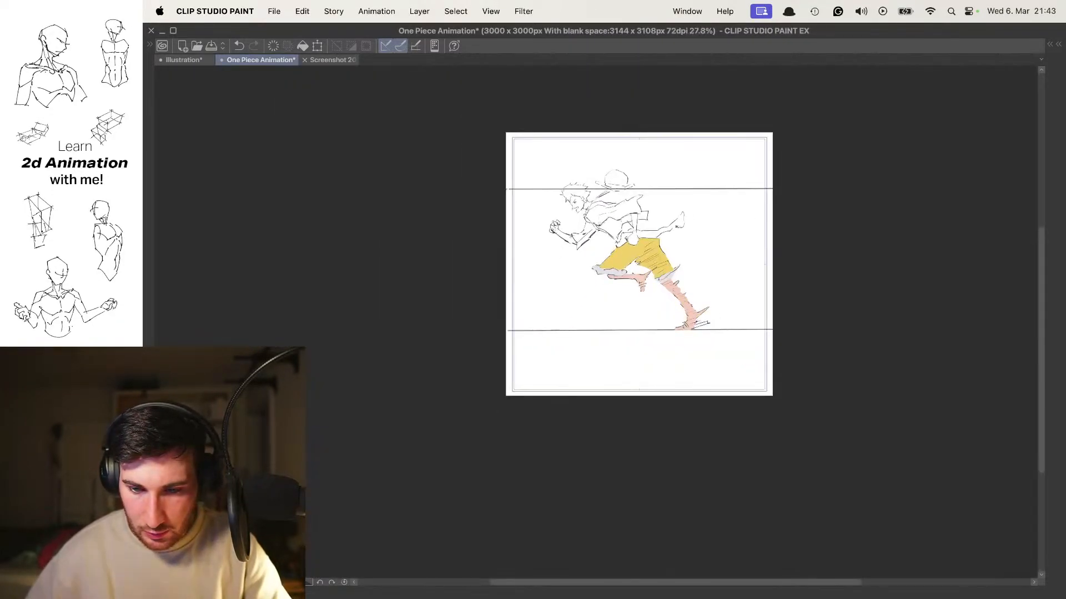
scroll(657, 211, "up", 2)
key("Return")
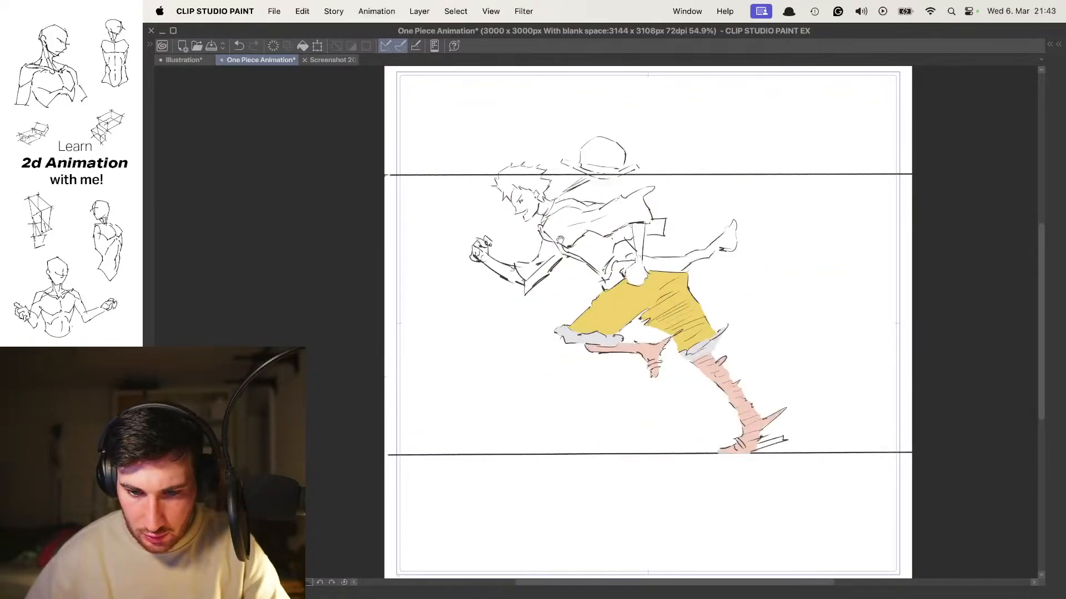
scroll(493, 258, "up", 10)
mouse_move(519, 237)
left_mouse_down()
mouse_move(502, 266)
mouse_move(494, 208)
left_mouse_up()
scroll(496, 272, "up", 3)
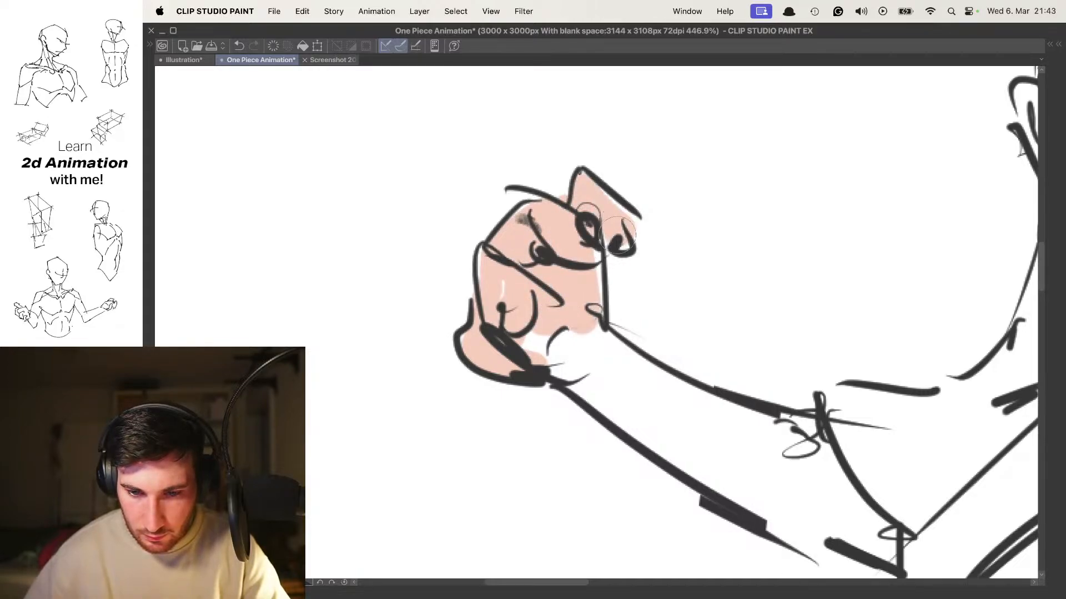
Fill the wrist and upper part of the forward forearm with skin tone
scroll(588, 238, "down", 3)
scroll(589, 239, "right", 2)
mouse_move(486, 261)
left_mouse_down()
mouse_move(511, 280)
mouse_move(574, 287)
mouse_move(557, 264)
mouse_move(638, 324)
left_mouse_up()
scroll(638, 325, "down", 3)
scroll(638, 324, "right", 4)
mouse_move(489, 282)
left_mouse_down()
mouse_move(585, 317)
mouse_move(459, 191)
mouse_move(602, 259)
left_mouse_up()
mouse_move(545, 236)
left_mouse_down()
mouse_move(633, 322)
mouse_move(638, 361)
left_mouse_up()
Extend the forward forearm's skin tone down to the sleeve edge at the elbow
scroll(638, 361, "down", 2)
scroll(638, 361, "right", 3)
mouse_move(599, 327)
left_mouse_down()
mouse_move(535, 218)
mouse_move(638, 316)
left_mouse_up()
left_click_drag(523, 279, 673, 336)
scroll(609, 269, "down", 3)
mouse_move(709, 256)
left_mouse_down()
mouse_move(550, 293)
mouse_move(599, 422)
left_mouse_up()
Fill the rear hand resting above the yellow shorts with skin tone
scroll(571, 333, "up", 3)
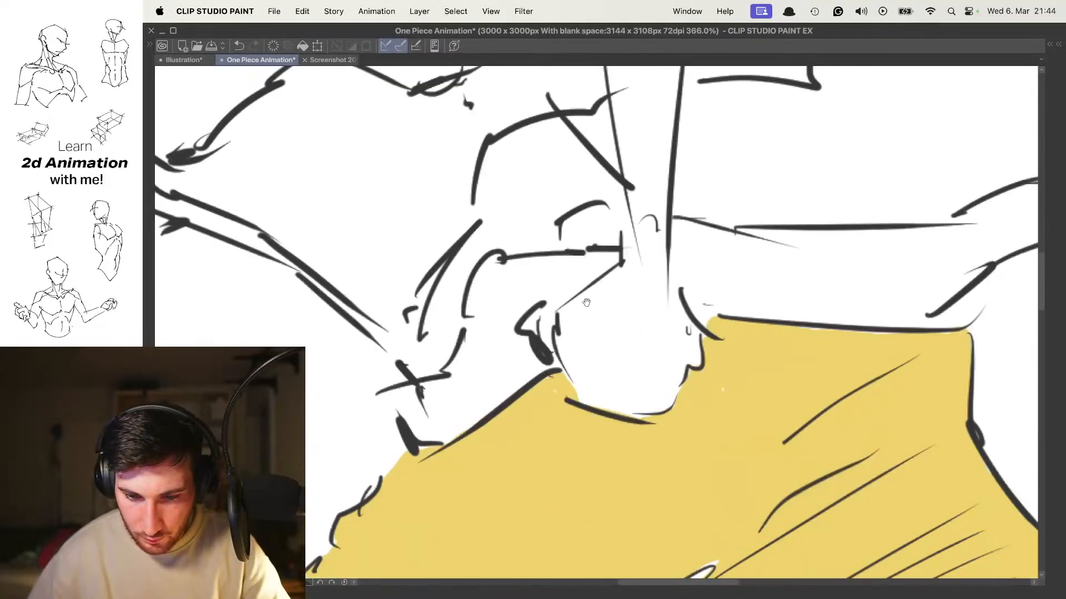
left_click_drag(588, 325, 566, 322)
mouse_move(577, 395)
left_mouse_down()
mouse_move(650, 405)
mouse_move(698, 355)
mouse_move(684, 327)
mouse_move(665, 363)
mouse_move(671, 340)
mouse_move(639, 321)
mouse_move(599, 372)
mouse_move(636, 368)
mouse_move(606, 323)
mouse_move(589, 353)
mouse_move(548, 327)
mouse_move(629, 271)
mouse_move(602, 333)
left_mouse_up()
scroll(653, 397, "up", 5)
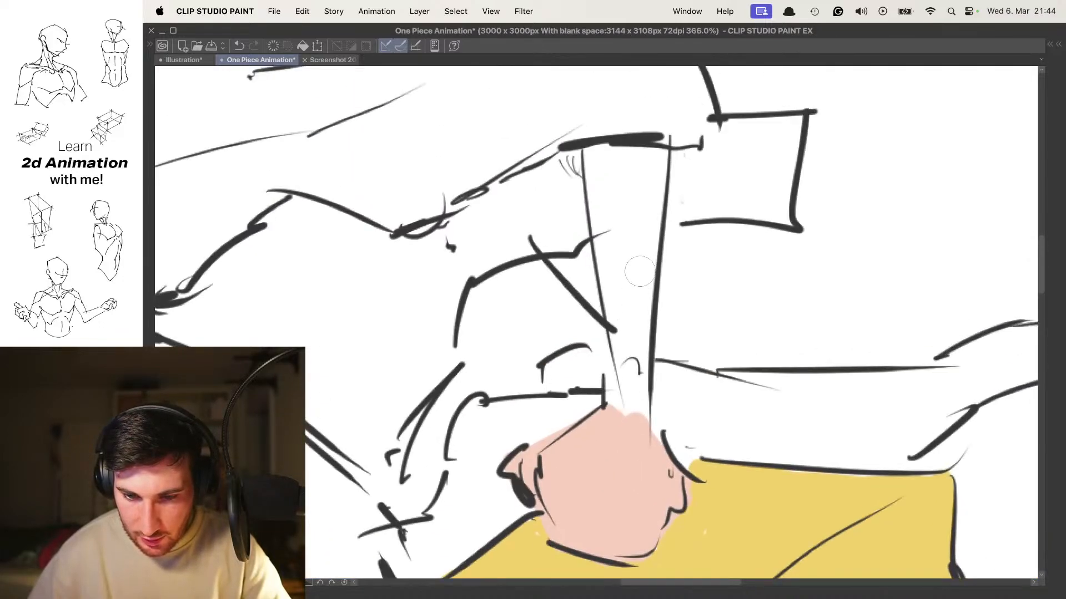
Fill the rear forearm with skin tone from the wrist up to the sleeve hem
left_click_drag(613, 193, 620, 464)
mouse_move(630, 349)
left_mouse_down()
mouse_move(639, 421)
mouse_move(649, 201)
mouse_move(620, 316)
mouse_move(589, 160)
mouse_move(637, 394)
mouse_move(620, 291)
left_mouse_up()
mouse_move(639, 208)
left_mouse_down()
mouse_move(606, 312)
mouse_move(568, 262)
mouse_move(621, 257)
mouse_move(608, 282)
mouse_move(644, 283)
left_mouse_up()
scroll(612, 268, "up", 2)
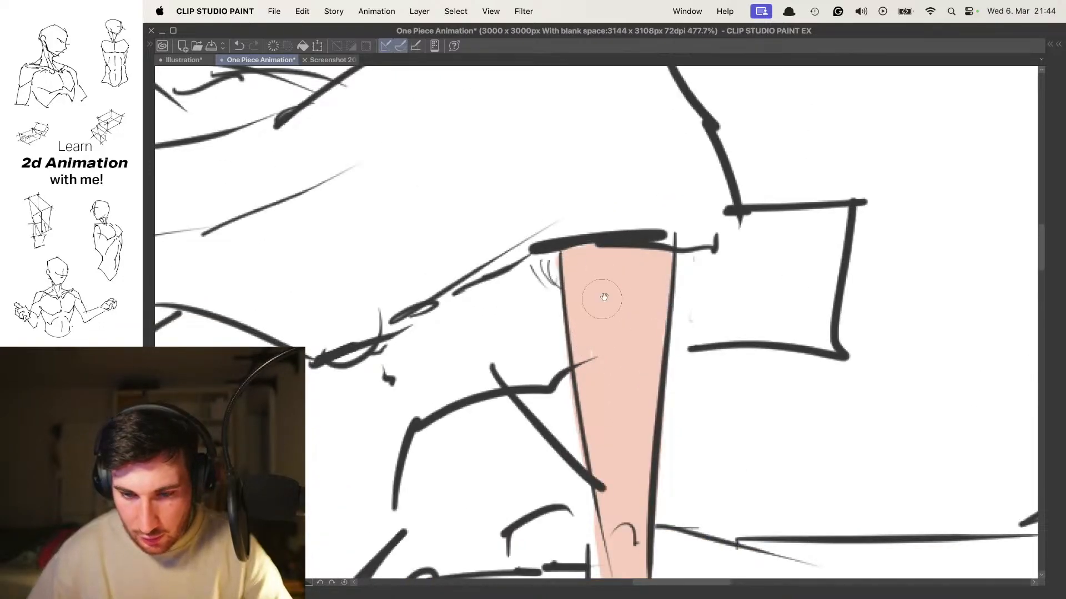
scroll(602, 299, "down", 10)
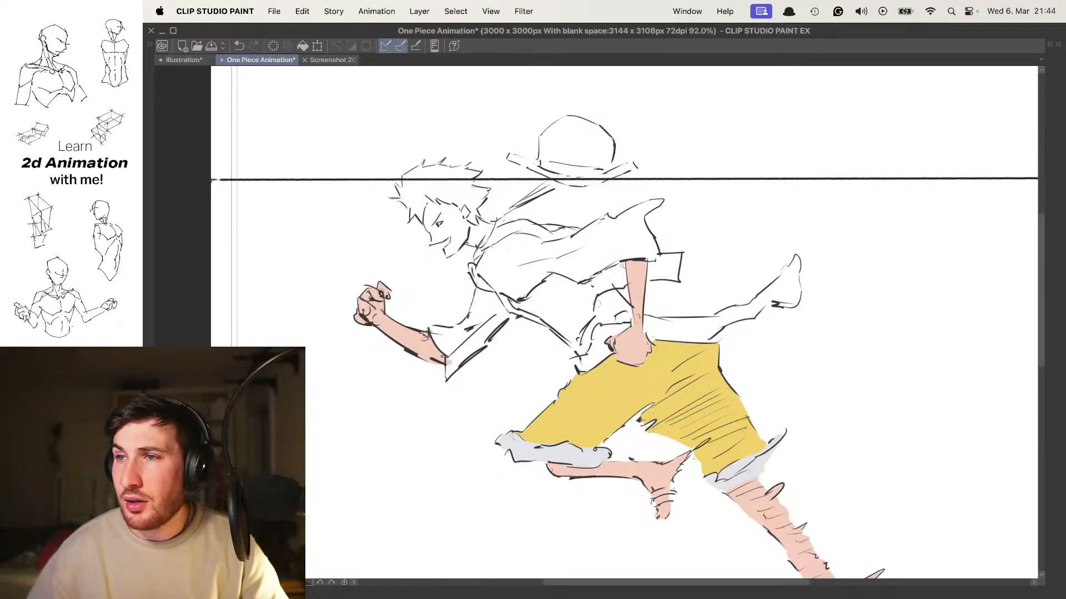
Check the coloured neighbouring frame, and fill the character's face, ear and neck with skin tone
key("Return")
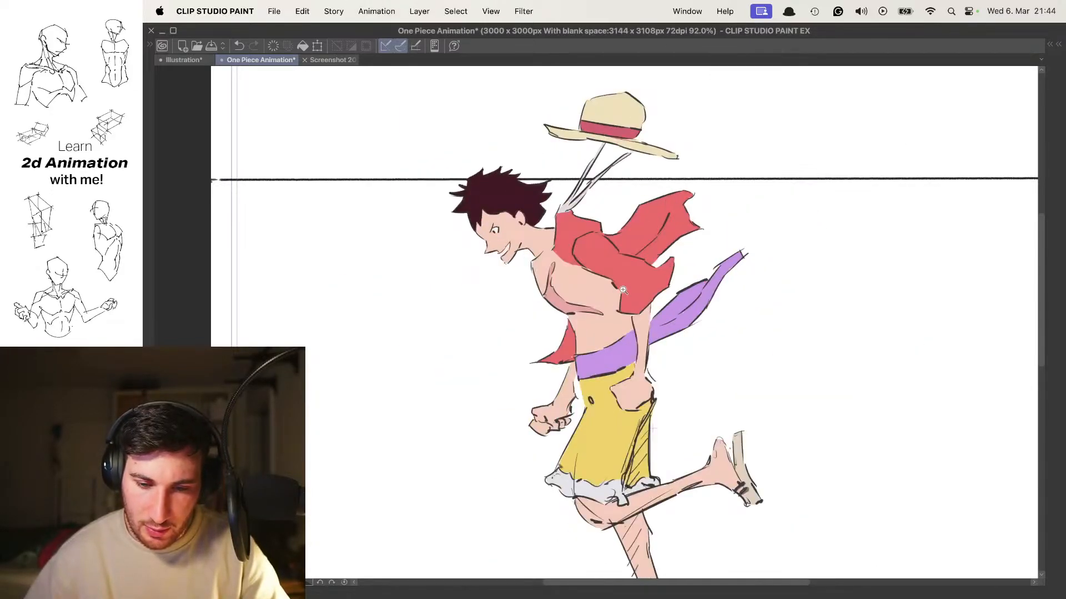
scroll(624, 290, "down", 2)
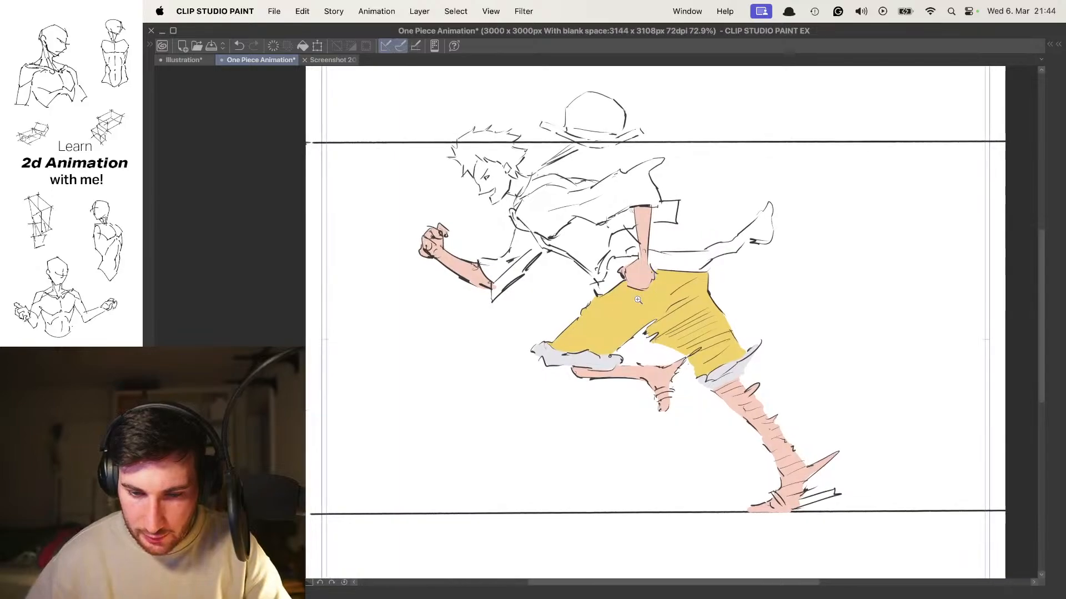
scroll(632, 298, "up", 5)
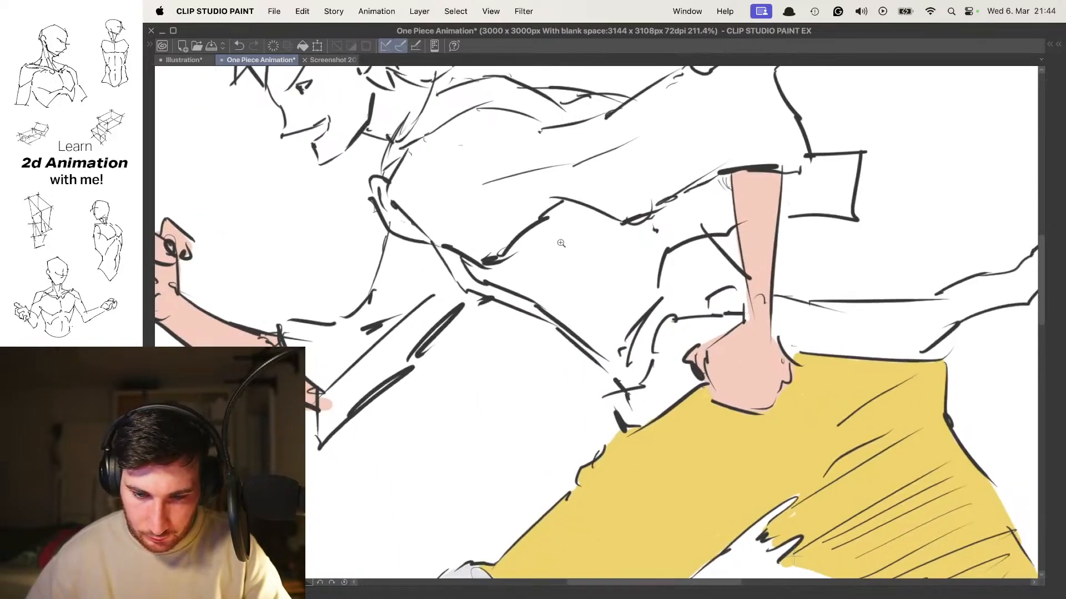
scroll(568, 241, "down", 4)
left_click_drag(573, 199, 572, 218)
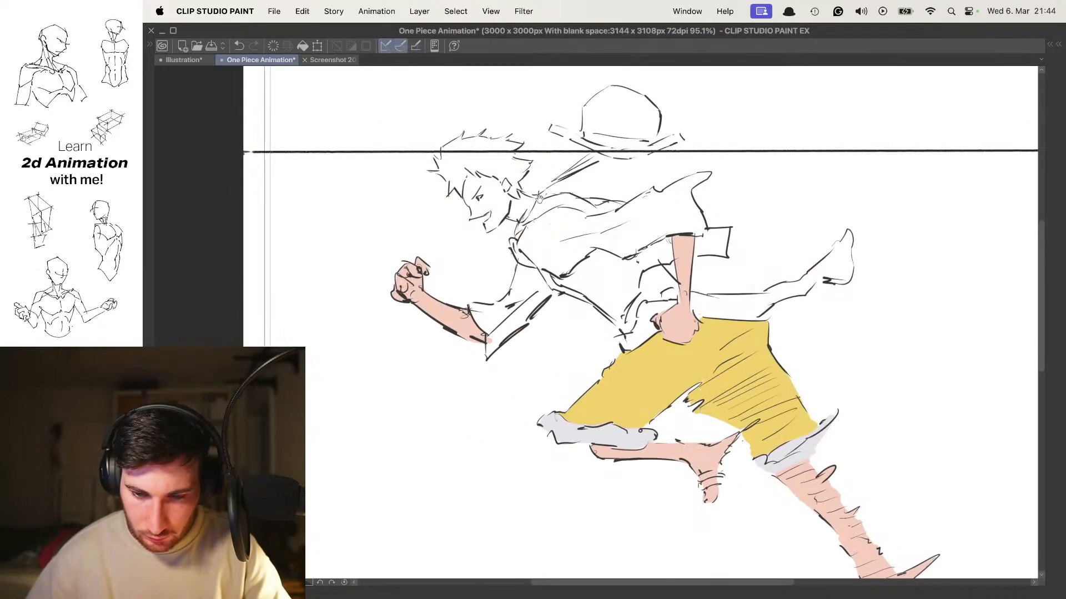
scroll(472, 189, "up", 8)
mouse_move(489, 338)
left_mouse_down()
mouse_move(476, 363)
mouse_move(450, 226)
mouse_move(487, 145)
mouse_move(473, 133)
mouse_move(532, 170)
mouse_move(561, 155)
mouse_move(639, 196)
mouse_move(643, 231)
mouse_move(655, 206)
mouse_move(661, 259)
mouse_move(683, 280)
mouse_move(672, 277)
mouse_move(655, 340)
mouse_move(732, 382)
mouse_move(731, 397)
mouse_move(809, 264)
mouse_move(707, 230)
mouse_move(695, 346)
mouse_move(755, 312)
mouse_move(779, 272)
left_mouse_up()
left_click_drag(674, 265, 699, 255)
left_click_drag(628, 317, 656, 259)
mouse_move(680, 323)
left_mouse_down()
mouse_move(633, 359)
mouse_move(571, 336)
mouse_move(582, 299)
mouse_move(545, 285)
mouse_move(499, 307)
mouse_move(555, 260)
mouse_move(549, 273)
mouse_move(520, 275)
mouse_move(526, 319)
mouse_move(498, 217)
mouse_move(510, 290)
mouse_move(610, 244)
mouse_move(621, 351)
mouse_move(593, 407)
mouse_move(551, 285)
mouse_move(641, 335)
mouse_move(637, 362)
left_mouse_up()
scroll(638, 362, "down", 10)
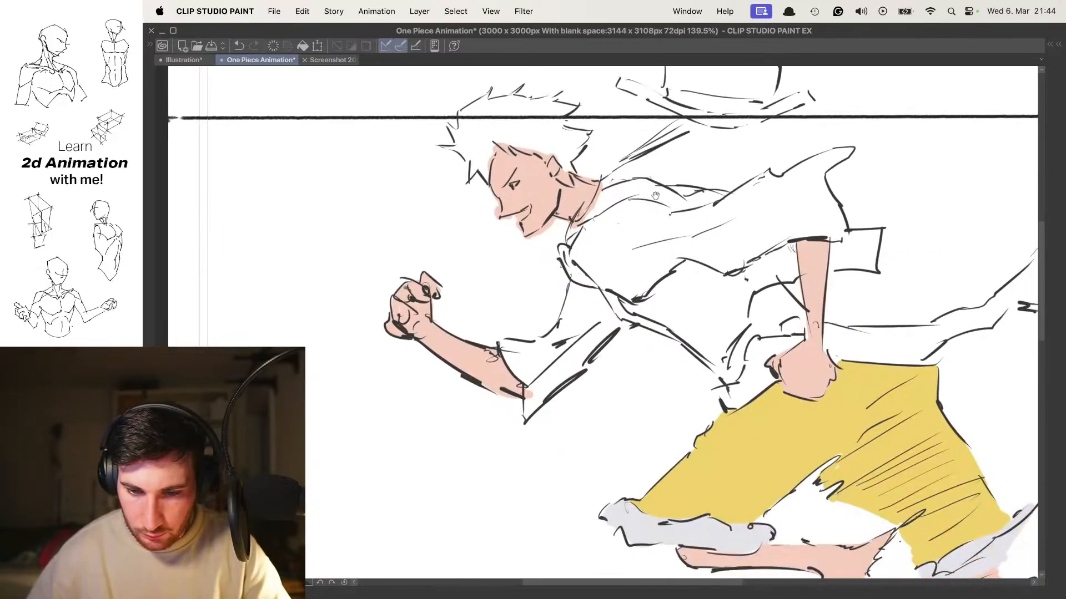
scroll(667, 295, "up", 6)
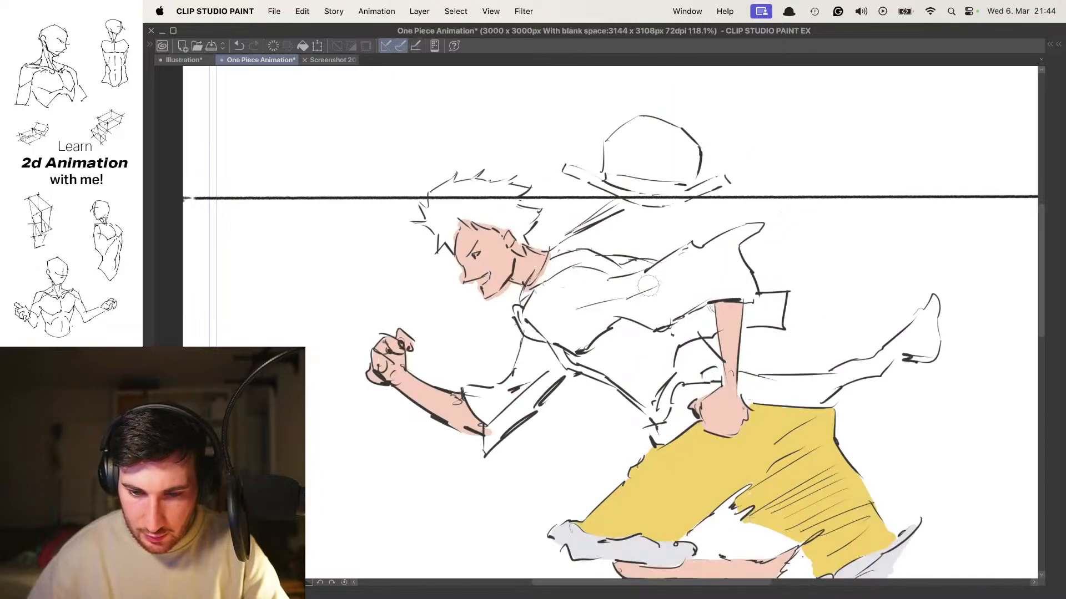
scroll(587, 334, "up", 5)
scroll(559, 226, "down", 3)
left_click_drag(593, 302, 561, 295)
scroll(525, 331, "up", 3)
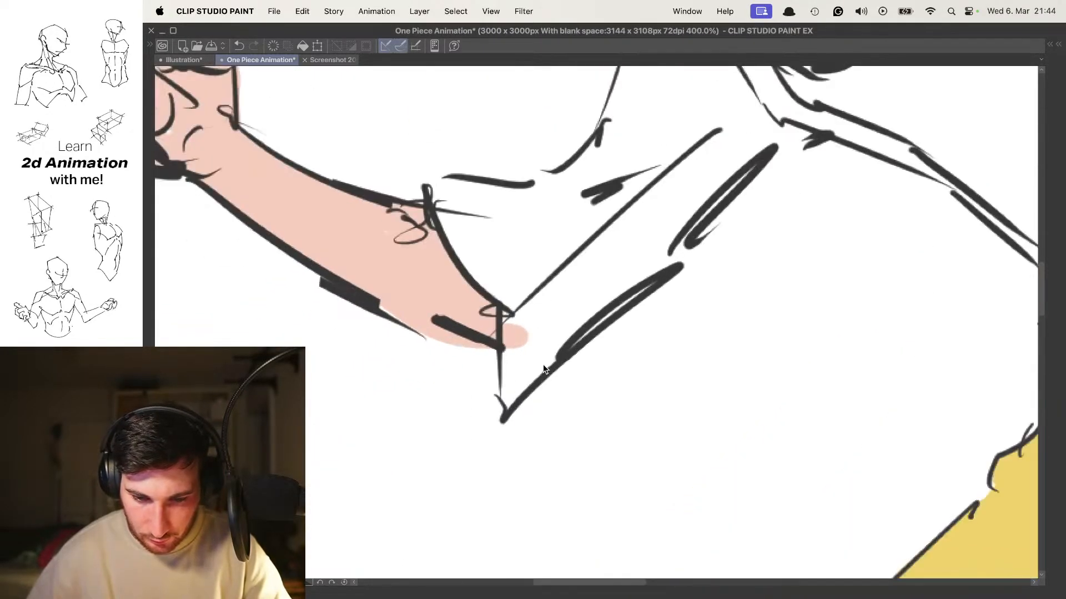
Outline the forward sleeve's lower edge and the adjoining shirt front up toward the collar in red
mouse_move(507, 336)
left_mouse_down()
mouse_move(507, 389)
mouse_move(578, 333)
left_mouse_up()
scroll(508, 383, "up", 2)
mouse_move(728, 227)
left_mouse_down()
mouse_move(602, 330)
mouse_move(596, 316)
mouse_move(720, 172)
left_mouse_up()
mouse_move(720, 172)
left_mouse_down()
mouse_move(646, 265)
mouse_move(676, 232)
left_mouse_up()
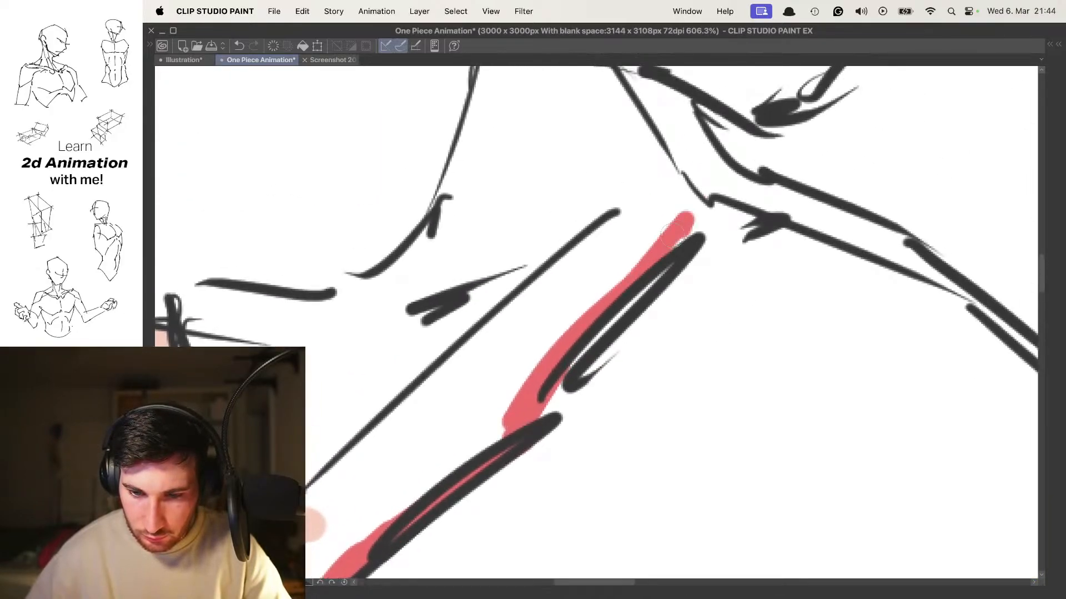
scroll(676, 228, "down", 5)
scroll(656, 292, "up", 4)
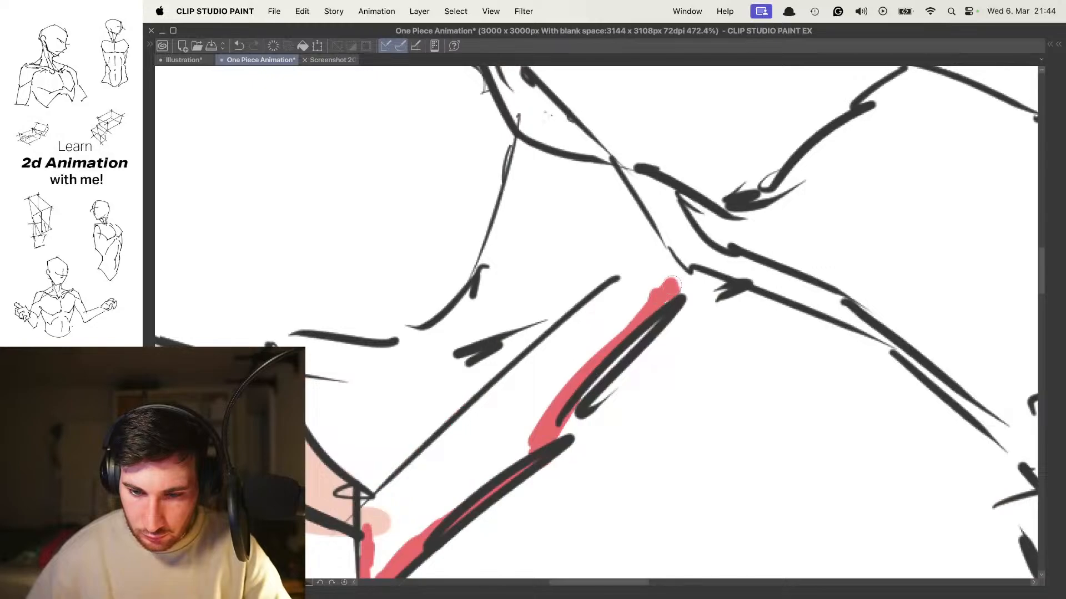
scroll(670, 287, "down", 5)
scroll(624, 246, "up", 5)
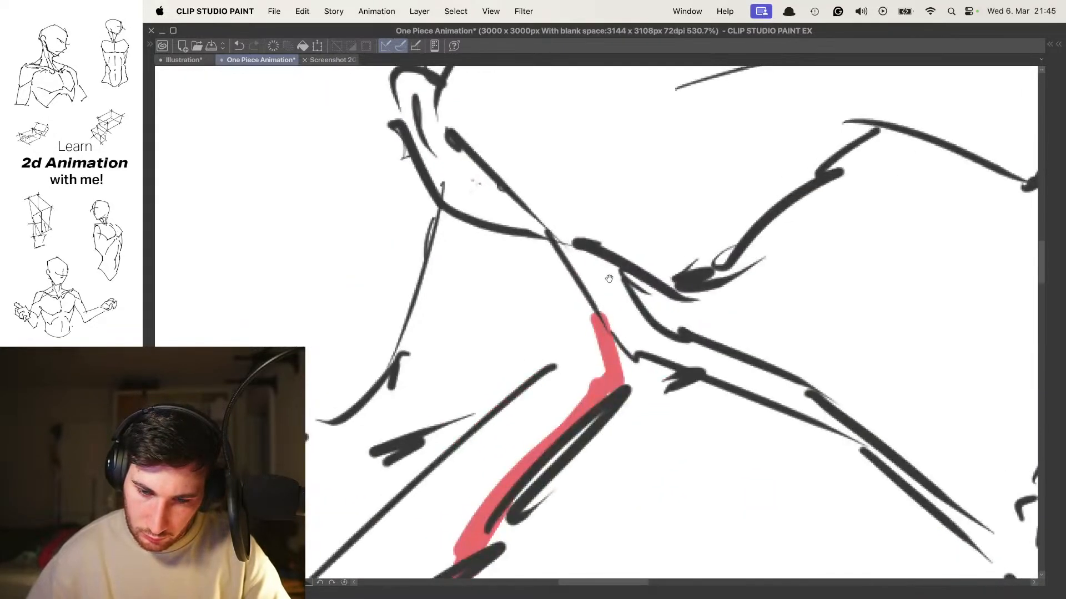
scroll(586, 310, "down", 5)
scroll(594, 307, "up", 4)
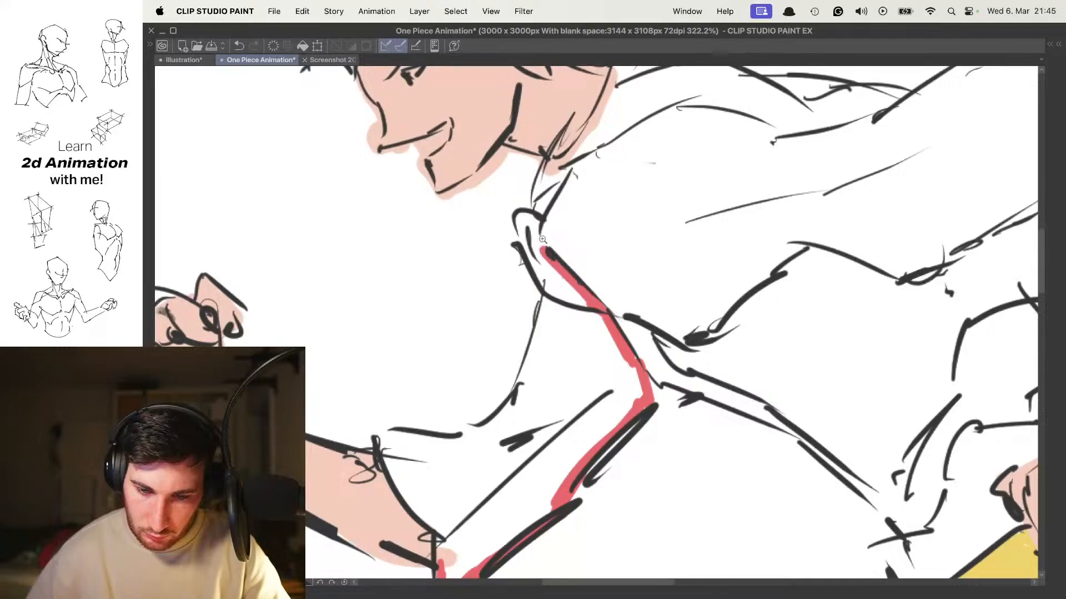
Colour the collar red and outline the forward sleeve's upper edge and cuff in red
scroll(542, 239, "up", 2)
mouse_move(505, 201)
left_mouse_down()
mouse_move(550, 312)
mouse_move(511, 204)
mouse_move(553, 267)
mouse_move(544, 308)
mouse_move(556, 328)
left_mouse_up()
left_click_drag(557, 328, 613, 166)
mouse_move(590, 221)
left_mouse_down()
mouse_move(599, 198)
mouse_move(539, 369)
left_mouse_up()
key("super+z")
left_click_drag(606, 169, 568, 317)
left_click_drag(626, 261, 701, 193)
left_click_drag(647, 243, 606, 312)
mouse_move(584, 353)
left_mouse_down()
mouse_move(649, 265)
mouse_move(501, 265)
mouse_move(539, 397)
left_mouse_up()
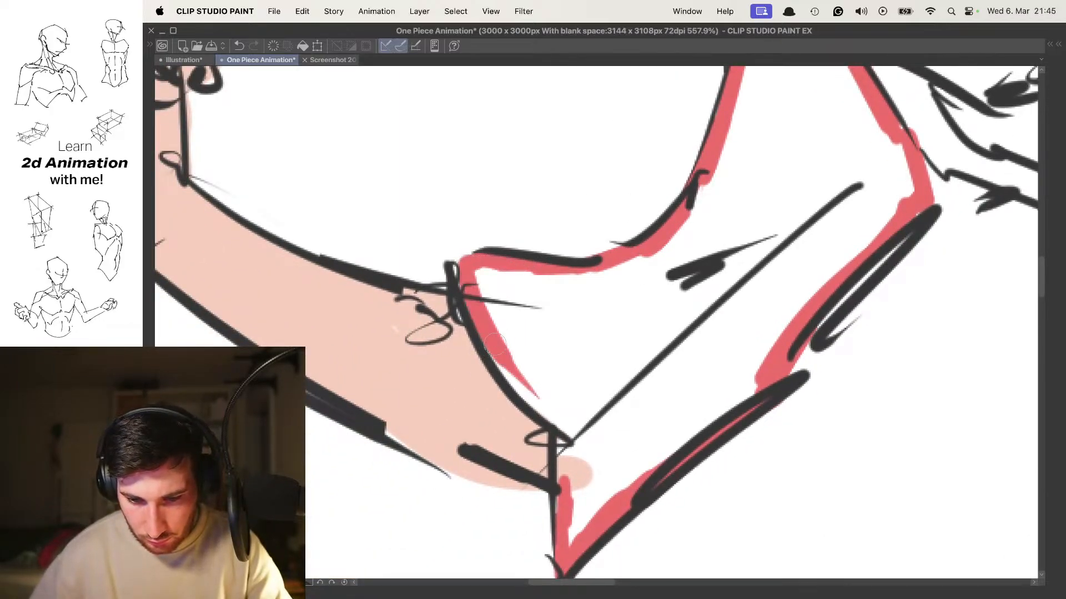
Fill the cuff end of the forward sleeve with red up to the forearm line
scroll(557, 527, "down", 5)
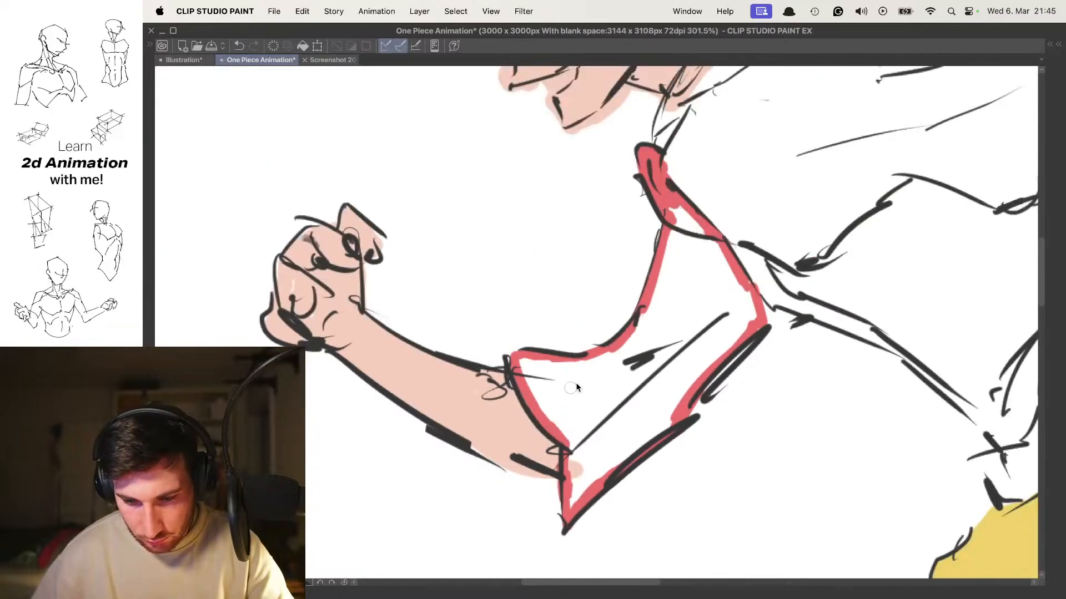
left_click_drag(577, 398, 624, 398)
mouse_move(505, 356)
left_mouse_down()
mouse_move(542, 413)
mouse_move(513, 363)
left_mouse_up()
left_click_drag(574, 377, 572, 248)
mouse_move(571, 299)
left_mouse_down()
mouse_move(586, 333)
mouse_move(574, 412)
mouse_move(666, 333)
mouse_move(619, 272)
left_mouse_up()
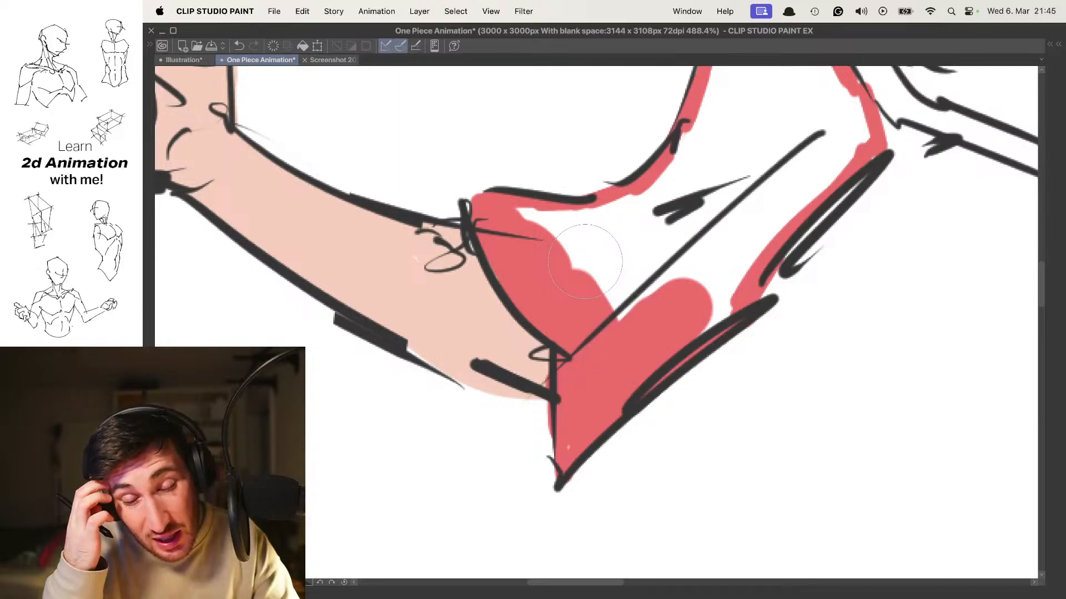
Fill the rest of the forward sleeve with red from the elbow up to the collar
mouse_move(632, 280)
left_mouse_down()
mouse_move(533, 243)
mouse_move(611, 337)
left_mouse_up()
left_click_drag(634, 236, 534, 265)
mouse_move(600, 288)
left_mouse_down()
mouse_move(610, 319)
mouse_move(670, 243)
mouse_move(560, 223)
left_mouse_up()
scroll(560, 222, "down", 2)
scroll(571, 302, "up", 2)
mouse_move(578, 302)
left_mouse_down()
mouse_move(591, 334)
mouse_move(636, 343)
mouse_move(655, 340)
mouse_move(683, 301)
mouse_move(608, 204)
mouse_move(588, 213)
mouse_move(590, 156)
mouse_move(660, 244)
mouse_move(630, 214)
mouse_move(637, 278)
left_mouse_up()
scroll(659, 235, "down", 4)
scroll(660, 236, "up", 3)
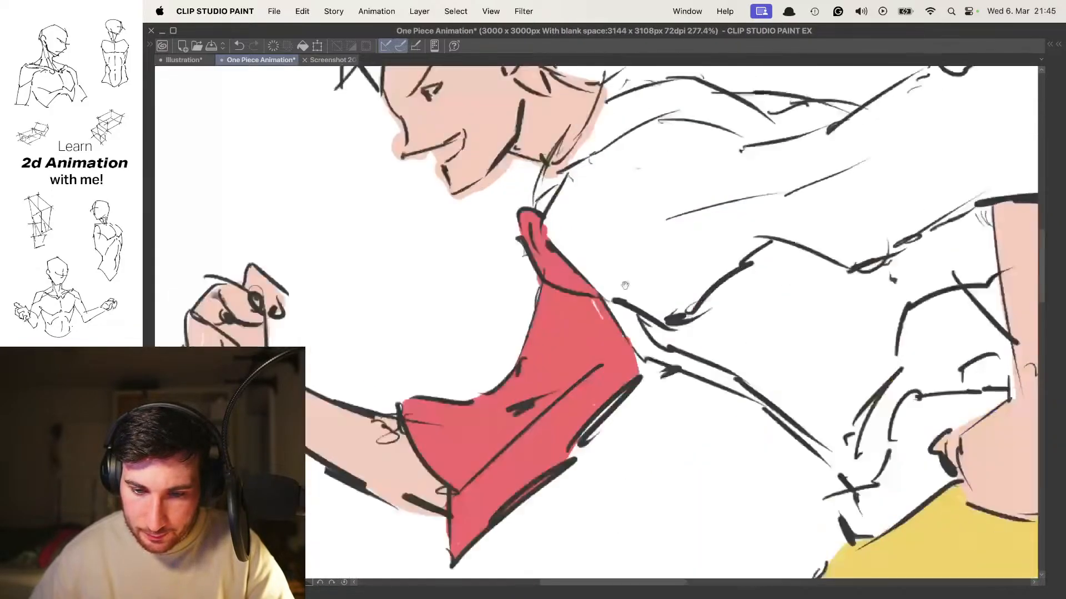
Block in the chest area of the shirt behind the collar with a large patch of red
scroll(593, 327, "down", 4)
scroll(592, 327, "up", 4)
mouse_move(582, 222)
left_mouse_down()
mouse_move(550, 260)
mouse_move(604, 286)
mouse_move(588, 322)
mouse_move(678, 233)
mouse_move(550, 188)
mouse_move(521, 237)
left_mouse_up()
scroll(521, 237, "up", 5)
scroll(462, 230, "down", 4)
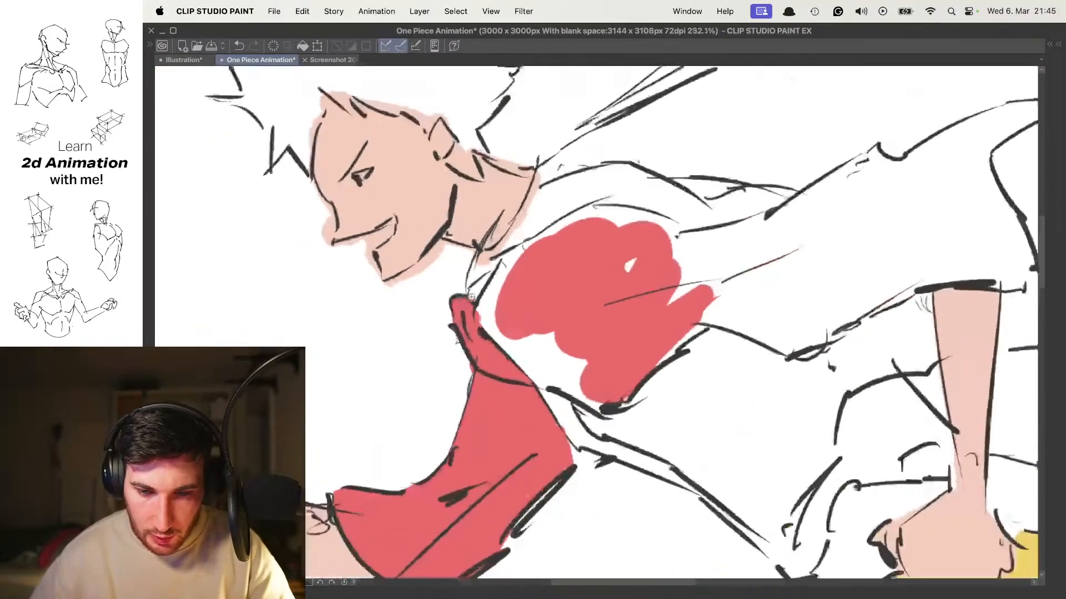
Paint the shirt's neckline red from the collar up along the neck to the shoulder line
scroll(474, 313, "up", 2)
mouse_move(474, 313)
left_mouse_down()
mouse_move(520, 235)
mouse_move(496, 266)
left_mouse_up()
mouse_move(538, 224)
left_mouse_down()
mouse_move(510, 266)
mouse_move(537, 192)
left_mouse_up()
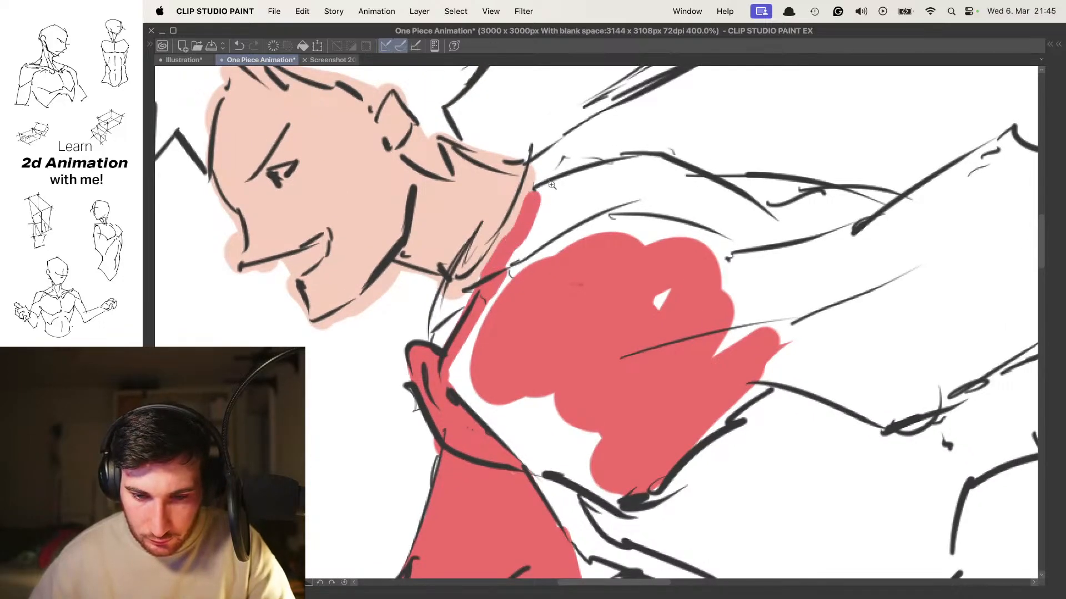
scroll(538, 194, "down", 3)
scroll(545, 220, "up", 2)
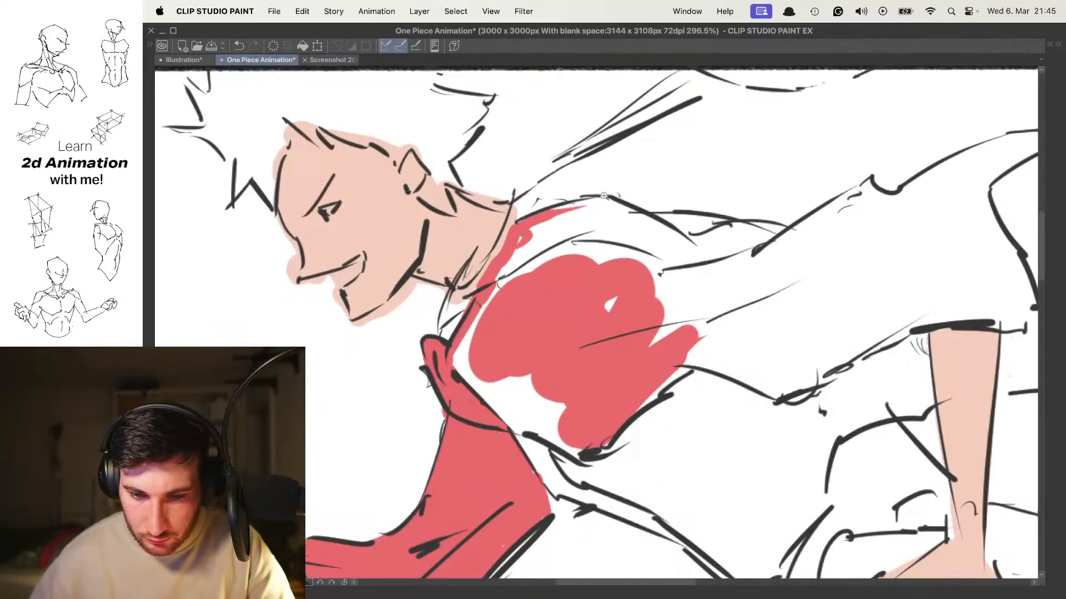
Outline the shirt's shoulder, back and flared rear sleeve edge in red
scroll(598, 197, "up", 3)
mouse_move(530, 218)
left_mouse_down()
mouse_move(616, 214)
mouse_move(600, 213)
mouse_move(645, 227)
left_mouse_up()
mouse_move(645, 227)
left_mouse_down()
mouse_move(535, 198)
mouse_move(506, 202)
left_mouse_up()
mouse_move(511, 216)
left_mouse_down()
mouse_move(762, 243)
mouse_move(575, 292)
mouse_move(602, 257)
left_mouse_up()
mouse_move(704, 192)
left_mouse_down()
mouse_move(643, 221)
mouse_move(514, 234)
left_mouse_up()
mouse_move(580, 266)
left_mouse_down()
mouse_move(727, 166)
mouse_move(690, 185)
mouse_move(812, 156)
mouse_move(700, 244)
mouse_move(611, 158)
left_mouse_up()
mouse_move(612, 158)
left_mouse_down()
mouse_move(617, 175)
mouse_move(638, 166)
mouse_move(678, 288)
left_mouse_up()
scroll(655, 251, "down", 4)
scroll(655, 251, "right", 2)
mouse_move(642, 188)
left_mouse_down()
mouse_move(670, 265)
mouse_move(605, 298)
left_mouse_up()
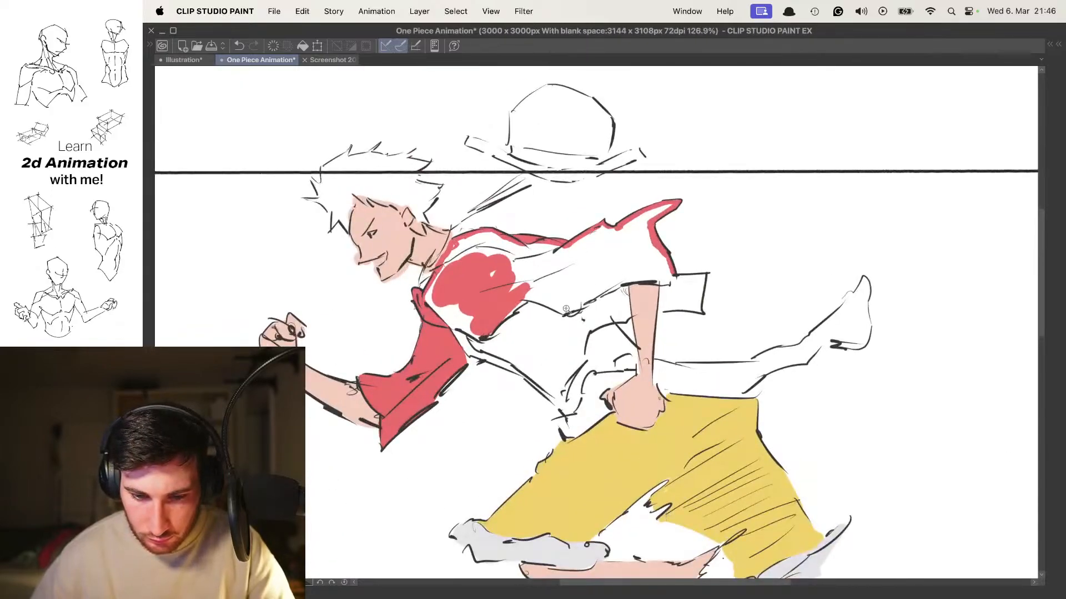
Paint a red edge along the underside of the rear sleeve from the chest to the cuff
scroll(573, 306, "up", 5)
mouse_move(510, 320)
left_mouse_down()
mouse_move(632, 243)
mouse_move(684, 277)
left_mouse_up()
left_click_drag(690, 257, 535, 242)
mouse_move(543, 258)
left_mouse_down()
mouse_move(577, 274)
mouse_move(647, 277)
mouse_move(626, 299)
mouse_move(772, 218)
left_mouse_up()
left_click_drag(768, 204, 595, 273)
mouse_move(589, 273)
left_mouse_down()
mouse_move(666, 240)
mouse_move(777, 217)
mouse_move(833, 233)
left_mouse_up()
Fill the square shirt flap behind the rear arm with red
scroll(874, 199, "down", 5)
mouse_move(887, 207)
left_mouse_down()
mouse_move(884, 199)
mouse_move(653, 227)
mouse_move(597, 289)
mouse_move(655, 233)
mouse_move(612, 225)
left_mouse_up()
scroll(678, 258, "up", 5)
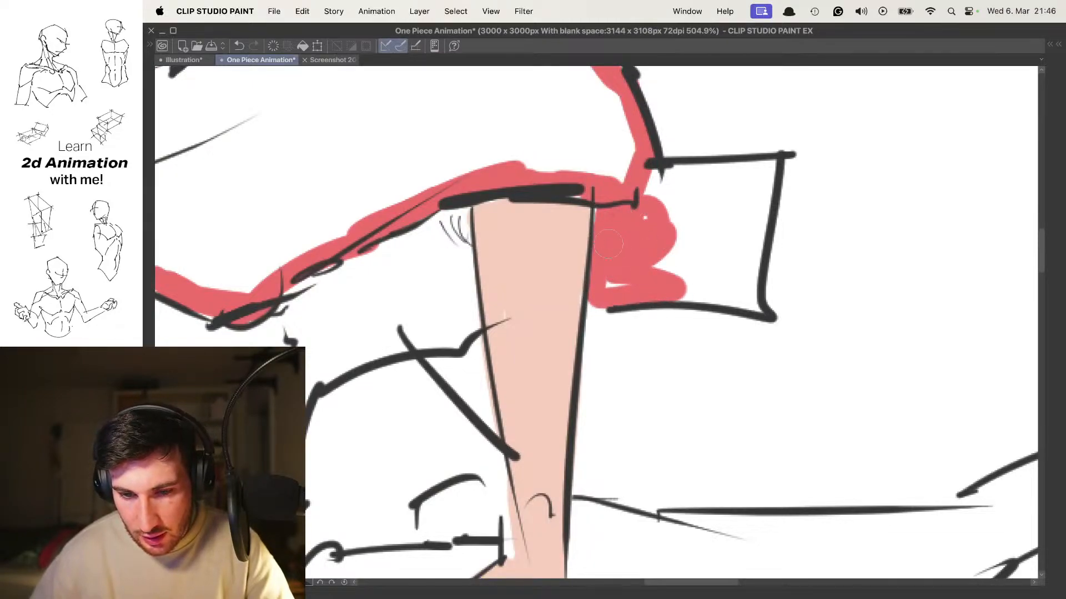
left_click_drag(681, 274, 757, 299)
mouse_move(727, 251)
left_mouse_down()
mouse_move(677, 177)
mouse_move(765, 178)
left_mouse_up()
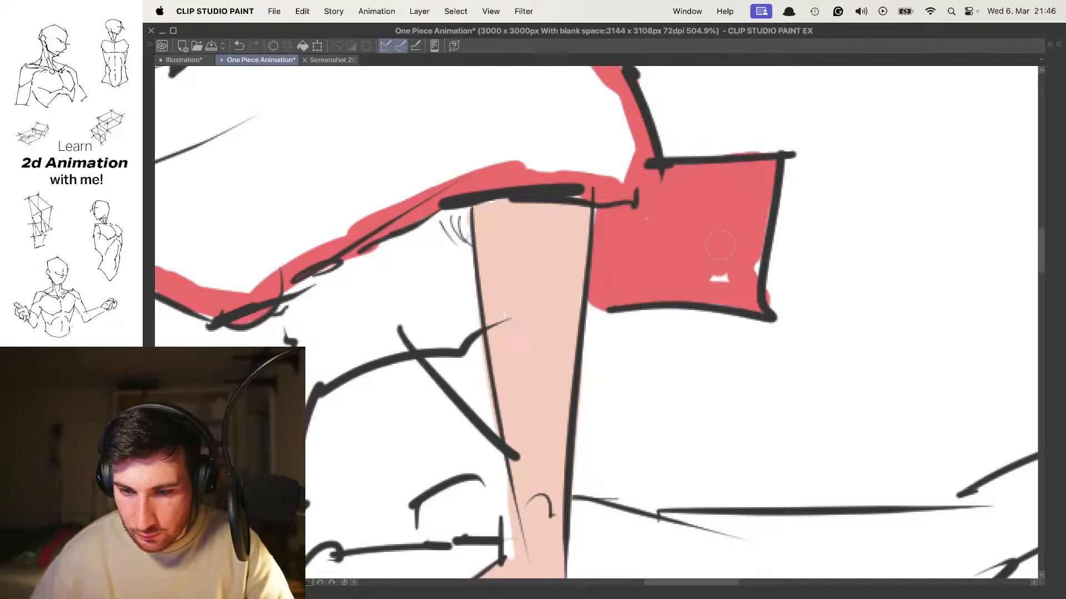
Outline the lower shirt's rear edge in red from below the rear sleeve down toward the waist
scroll(682, 237, "down", 5)
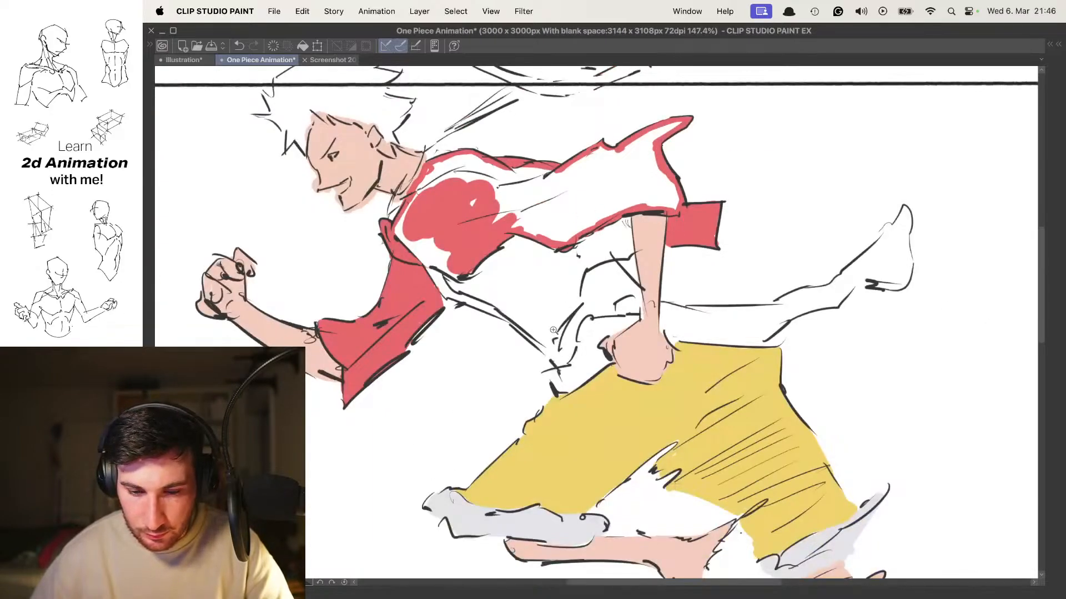
left_click_drag(556, 336, 622, 336)
mouse_move(555, 380)
left_mouse_down()
mouse_move(592, 278)
mouse_move(563, 343)
mouse_move(599, 292)
mouse_move(629, 172)
mouse_move(600, 231)
left_mouse_up()
left_click_drag(565, 266, 596, 229)
left_click_drag(577, 261, 659, 220)
left_click_drag(706, 186, 709, 103)
left_click_drag(628, 82, 637, 100)
left_click_drag(701, 127, 611, 200)
left_click_drag(658, 192, 593, 191)
left_click_drag(625, 239, 630, 250)
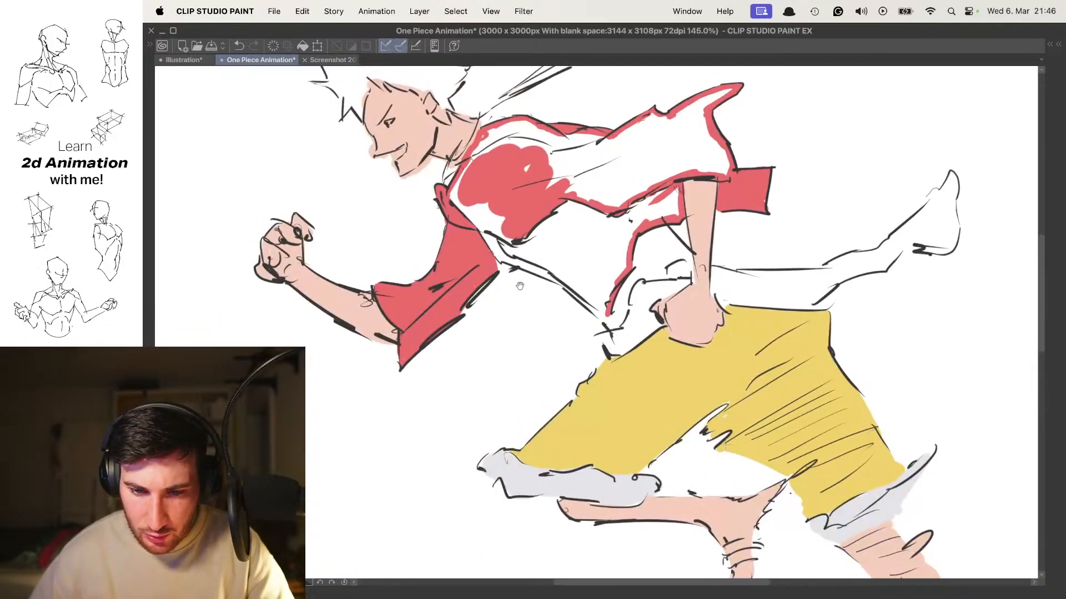
Fill the remaining white gaps across the shirt's chest and shoulder with red
scroll(522, 291, "up", 6)
scroll(519, 255, "down", 6)
scroll(509, 234, "up", 5)
left_click_drag(450, 238, 563, 286)
left_click_drag(513, 218, 559, 268)
mouse_move(596, 319)
left_mouse_down()
mouse_move(530, 255)
mouse_move(475, 278)
left_mouse_up()
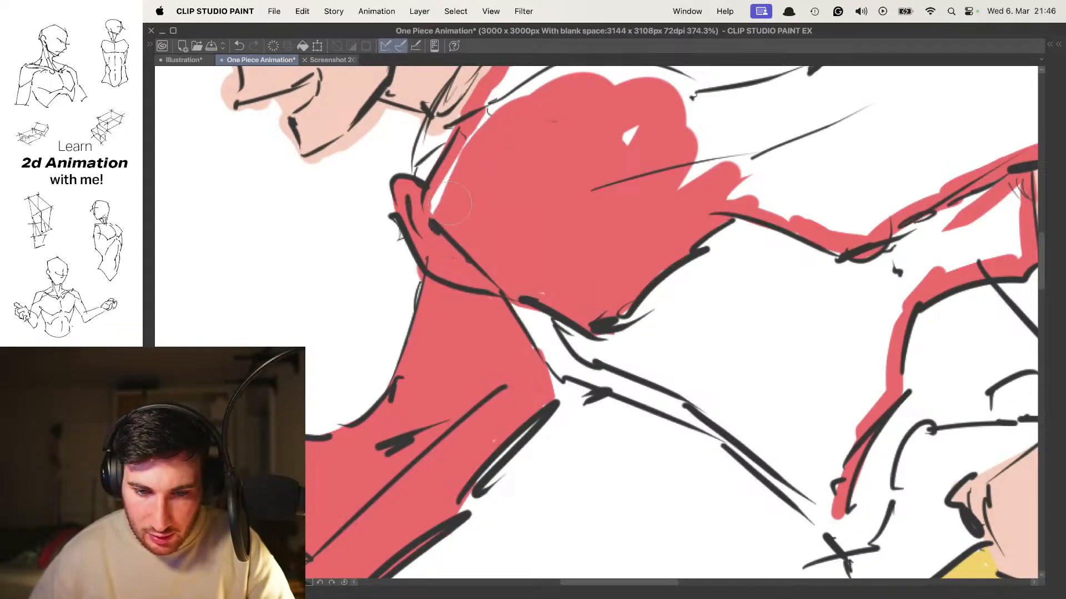
left_click_drag(464, 177, 452, 169)
left_click_drag(515, 171, 502, 277)
mouse_move(513, 161)
left_mouse_down()
mouse_move(544, 163)
mouse_move(502, 197)
mouse_move(549, 144)
mouse_move(630, 143)
mouse_move(544, 199)
mouse_move(662, 198)
mouse_move(607, 179)
left_mouse_up()
mouse_move(561, 133)
left_mouse_down()
mouse_move(587, 131)
mouse_move(688, 216)
left_mouse_up()
Extend the red fill along the shirt's back and into the upper rear sleeve
scroll(610, 277, "right", 5)
mouse_move(567, 217)
left_mouse_down()
mouse_move(630, 239)
mouse_move(616, 285)
mouse_move(732, 327)
left_mouse_up()
scroll(610, 277, "right", 3)
mouse_move(622, 277)
left_mouse_down()
mouse_move(538, 238)
mouse_move(553, 217)
mouse_move(526, 227)
mouse_move(482, 179)
left_mouse_up()
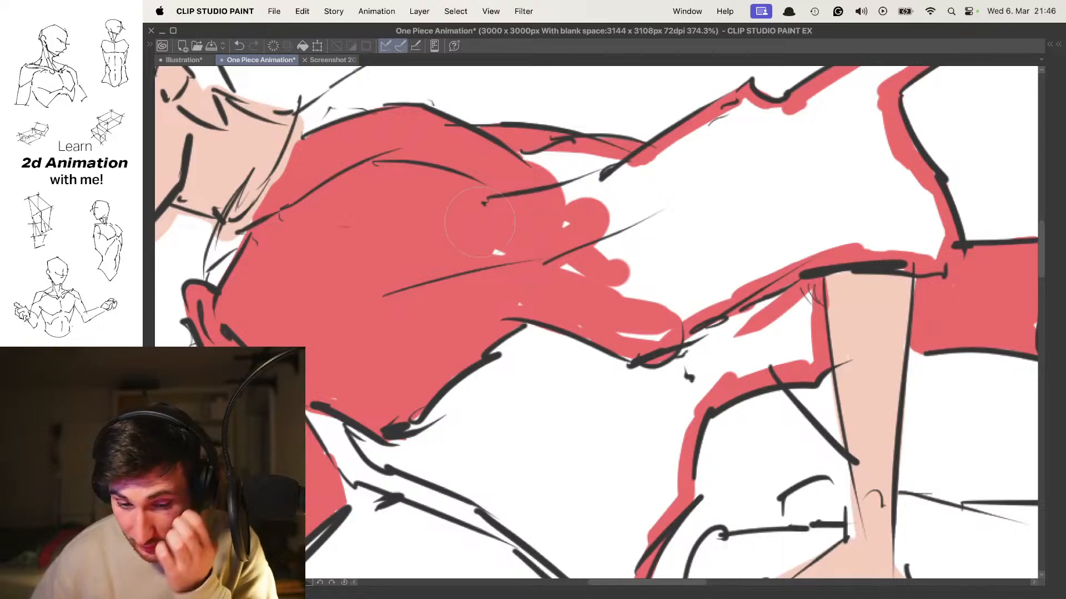
mouse_move(524, 283)
left_mouse_down()
mouse_move(605, 222)
mouse_move(628, 183)
mouse_move(665, 293)
mouse_move(750, 238)
mouse_move(666, 189)
left_mouse_up()
scroll(611, 277, "right", 4)
mouse_move(533, 222)
left_mouse_down()
mouse_move(639, 155)
mouse_move(630, 167)
left_mouse_up()
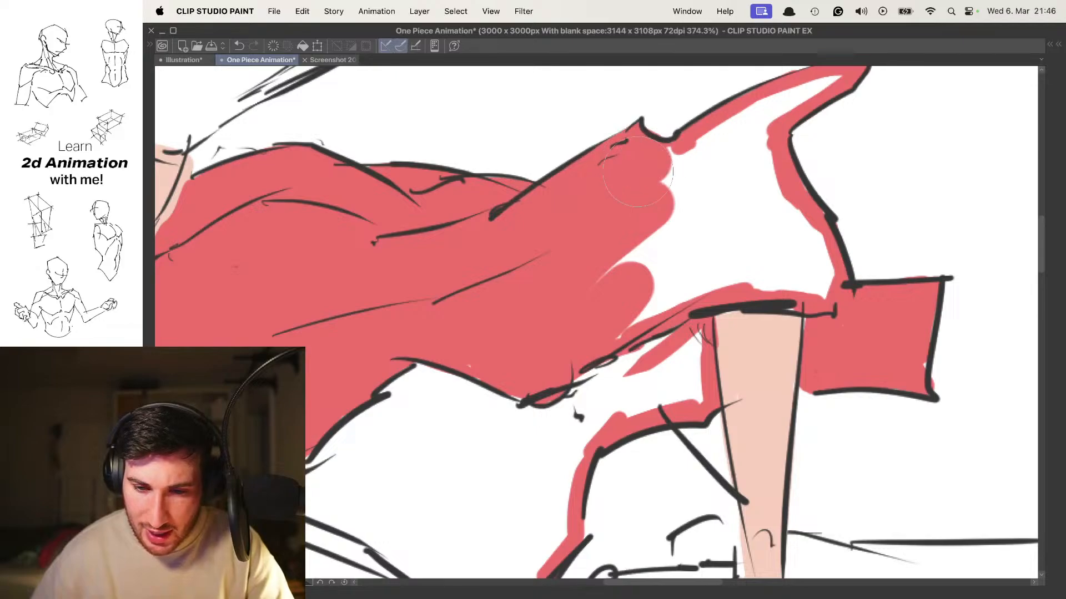
Fill the flared end of the rear sleeve with red down to its cuff
scroll(630, 166, "right", 4)
scroll(630, 166, "up", 2)
left_click_drag(522, 322, 622, 233)
left_click_drag(561, 349, 669, 289)
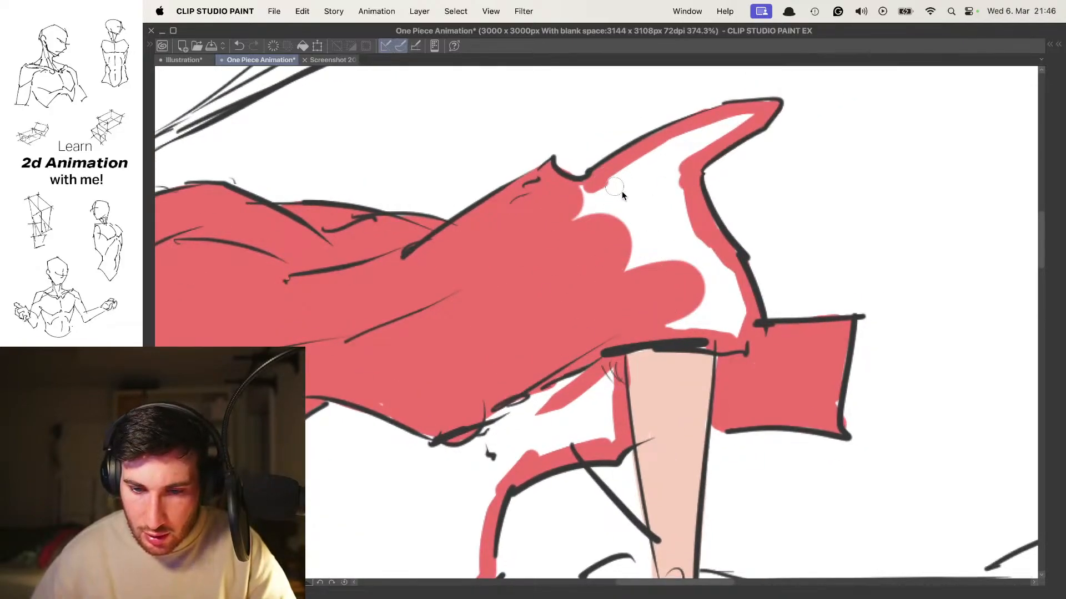
mouse_move(589, 194)
left_mouse_down()
mouse_move(748, 125)
mouse_move(667, 168)
mouse_move(606, 224)
mouse_move(641, 261)
mouse_move(692, 241)
mouse_move(728, 300)
mouse_move(670, 316)
mouse_move(723, 316)
mouse_move(735, 297)
mouse_move(739, 324)
mouse_move(659, 214)
left_mouse_up()
Outline the shirt's lower front edge in red and fill the lower shirt down to its waist tip
mouse_move(609, 273)
left_mouse_down()
mouse_move(486, 191)
mouse_move(396, 186)
mouse_move(400, 227)
mouse_move(546, 292)
mouse_move(531, 218)
left_mouse_up()
mouse_move(501, 232)
left_mouse_down()
mouse_move(655, 333)
mouse_move(633, 339)
mouse_move(659, 361)
mouse_move(679, 239)
mouse_move(651, 311)
left_mouse_up()
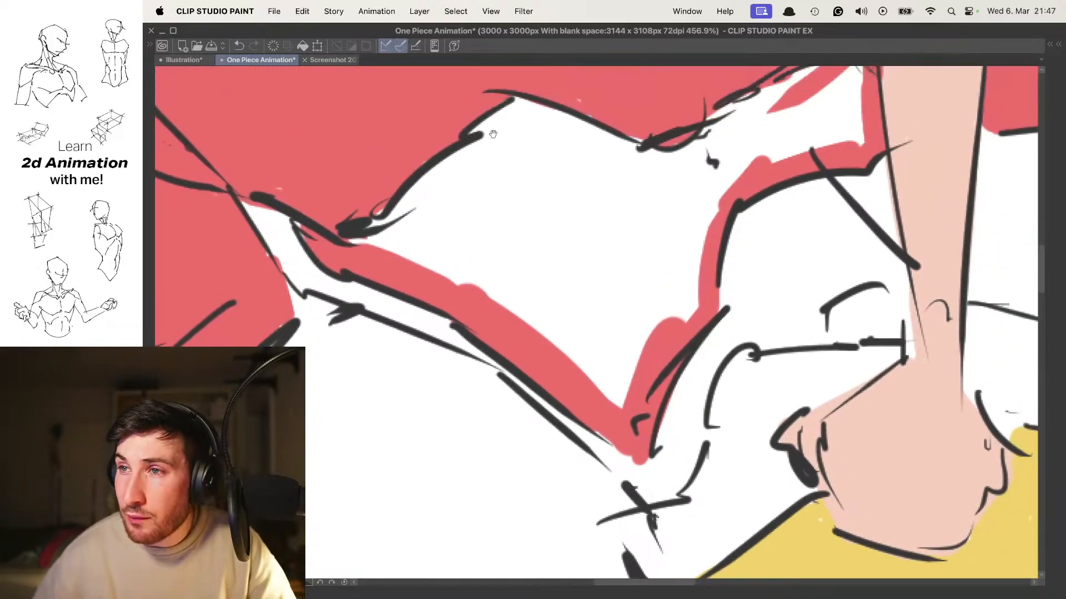
left_click_drag(578, 266, 621, 302)
scroll(621, 302, "down", 3)
mouse_move(633, 401)
left_mouse_down()
mouse_move(625, 359)
mouse_move(598, 366)
mouse_move(576, 301)
mouse_move(503, 253)
mouse_move(442, 286)
mouse_move(429, 254)
mouse_move(513, 200)
mouse_move(554, 278)
mouse_move(607, 312)
mouse_move(642, 311)
mouse_move(648, 352)
mouse_move(724, 176)
mouse_move(727, 220)
mouse_move(773, 210)
mouse_move(778, 168)
mouse_move(777, 215)
mouse_move(721, 160)
mouse_move(697, 206)
left_mouse_up()
scroll(756, 161, "down", 5)
scroll(596, 253, "down", 1)
Fill the narrow strip of exposed torso along the shirt's front edge with skin tone
left_click_drag(690, 254, 628, 281)
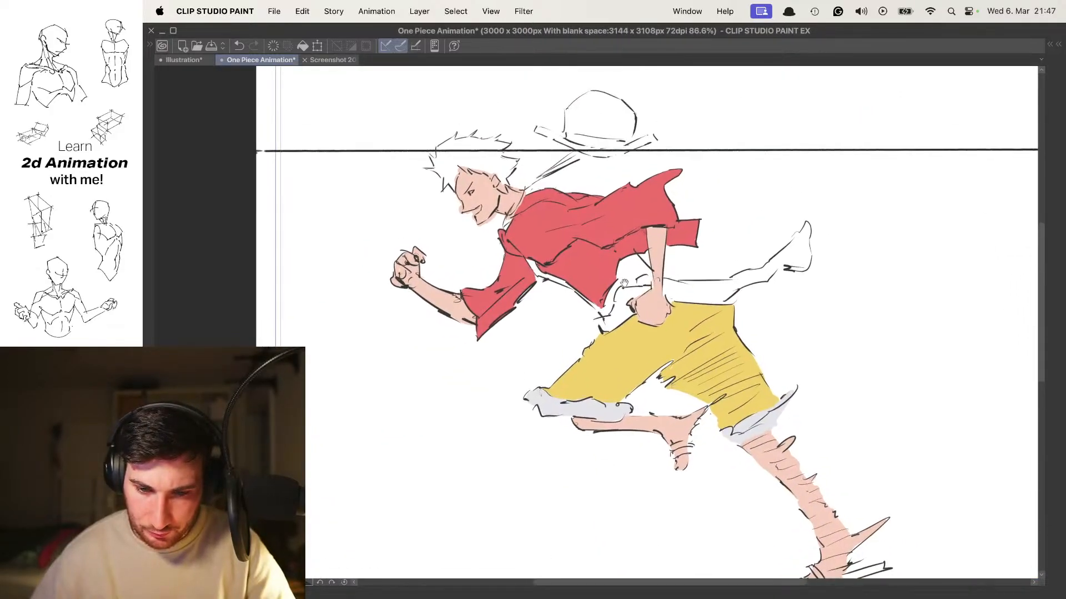
scroll(628, 299, "up", 8)
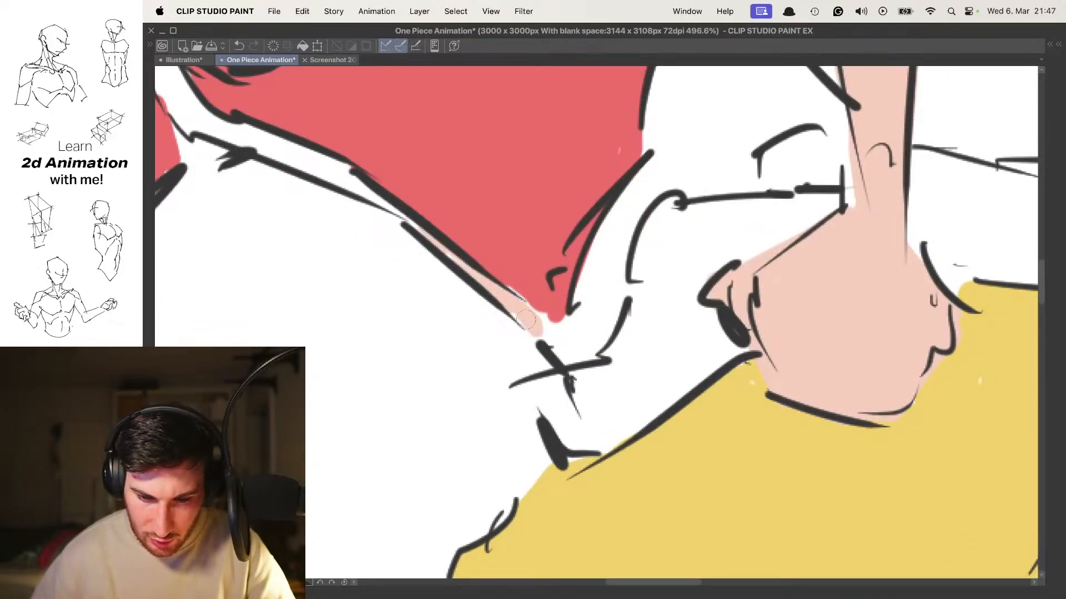
Paint the running figure's bare waist and side beneath the red shirt with the light skin colour
mouse_move(554, 346)
left_mouse_down()
mouse_move(515, 297)
mouse_move(570, 330)
mouse_move(554, 345)
mouse_move(565, 356)
mouse_move(591, 354)
mouse_move(576, 340)
mouse_move(614, 215)
mouse_move(598, 288)
mouse_move(625, 251)
mouse_move(574, 306)
mouse_move(618, 238)
left_mouse_up()
scroll(610, 277, "up", 3)
scroll(618, 237, "up", 3)
left_click_drag(566, 267, 555, 330)
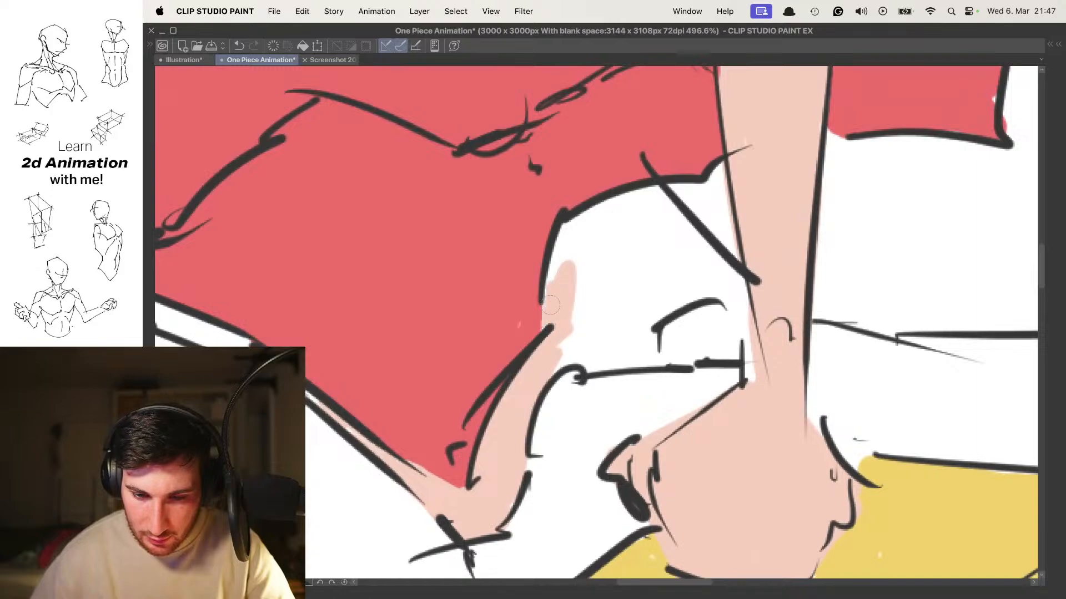
mouse_move(620, 254)
left_mouse_down()
mouse_move(580, 310)
mouse_move(611, 341)
mouse_move(551, 367)
left_mouse_up()
mouse_move(618, 357)
left_mouse_down()
mouse_move(683, 344)
mouse_move(721, 353)
mouse_move(655, 286)
left_mouse_up()
scroll(656, 268, "down", 5)
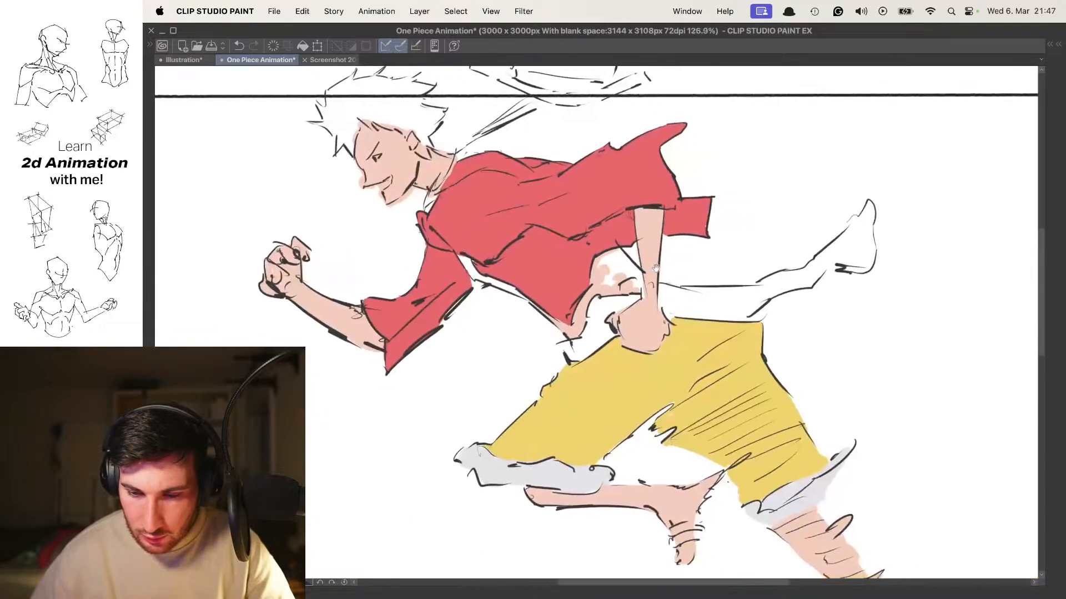
scroll(657, 267, "up", 5)
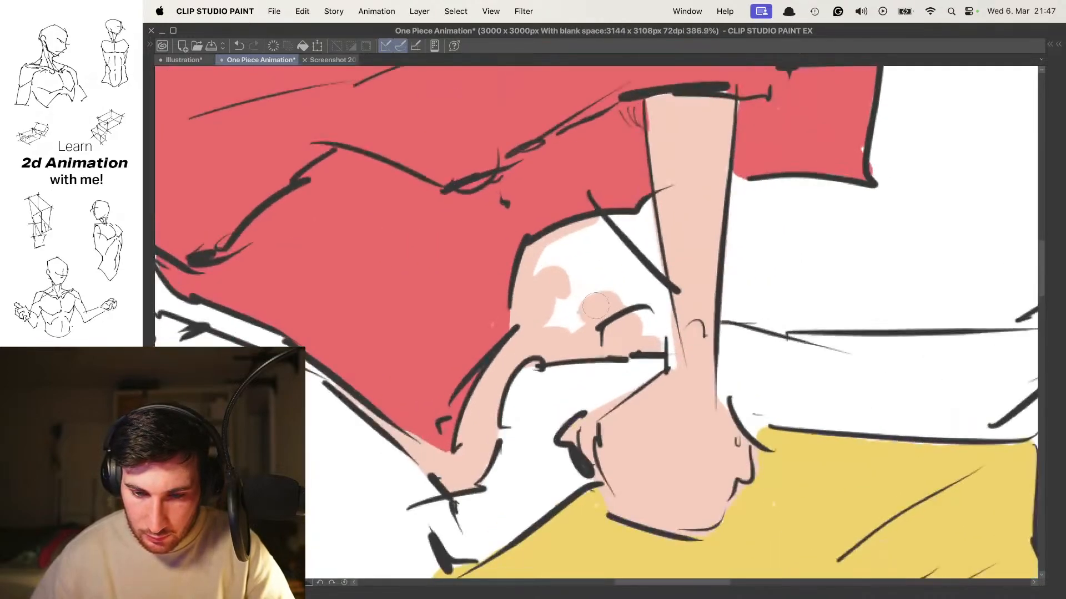
left_click_drag(588, 261, 538, 303)
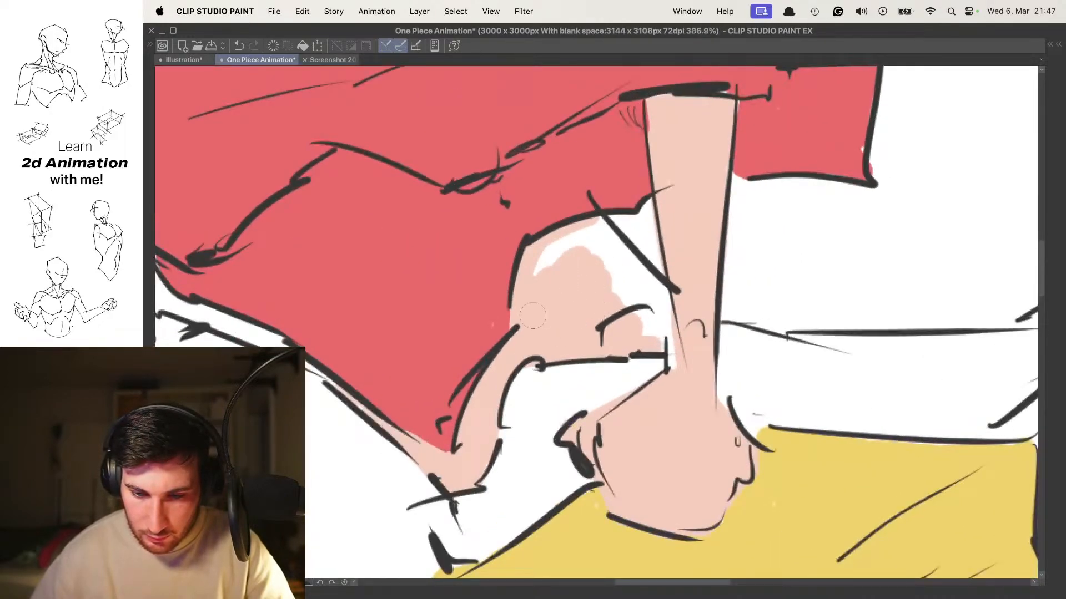
left_click_drag(588, 234, 586, 236)
mouse_move(640, 302)
left_mouse_down()
mouse_move(697, 320)
mouse_move(665, 331)
left_mouse_up()
Fill the narrow strip of bare torso along the lower edge of the red shirt with skin colour
scroll(626, 311, "down", 6)
scroll(545, 286, "up", 4)
scroll(501, 274, "up", 4)
mouse_move(466, 263)
left_mouse_down()
mouse_move(421, 235)
mouse_move(467, 257)
mouse_move(439, 238)
mouse_move(466, 245)
mouse_move(487, 275)
mouse_move(453, 265)
mouse_move(506, 337)
mouse_move(468, 251)
mouse_move(485, 277)
mouse_move(472, 280)
mouse_move(479, 257)
mouse_move(464, 234)
mouse_move(509, 283)
mouse_move(610, 318)
mouse_move(575, 309)
mouse_move(547, 251)
mouse_move(518, 249)
mouse_move(644, 314)
left_mouse_up()
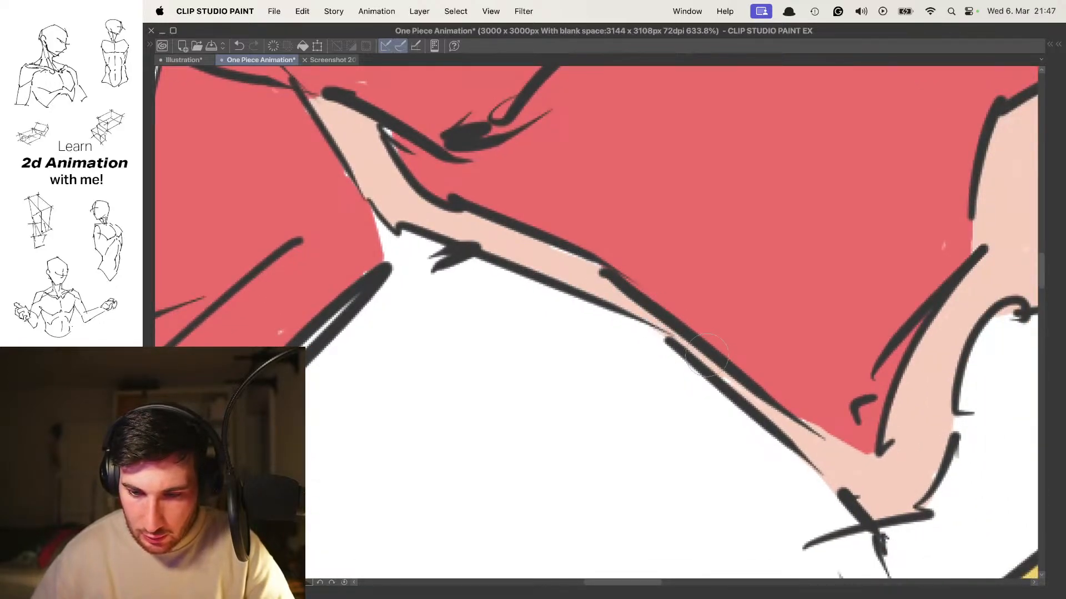
key("super+0")
scroll(550, 222, "up", 10)
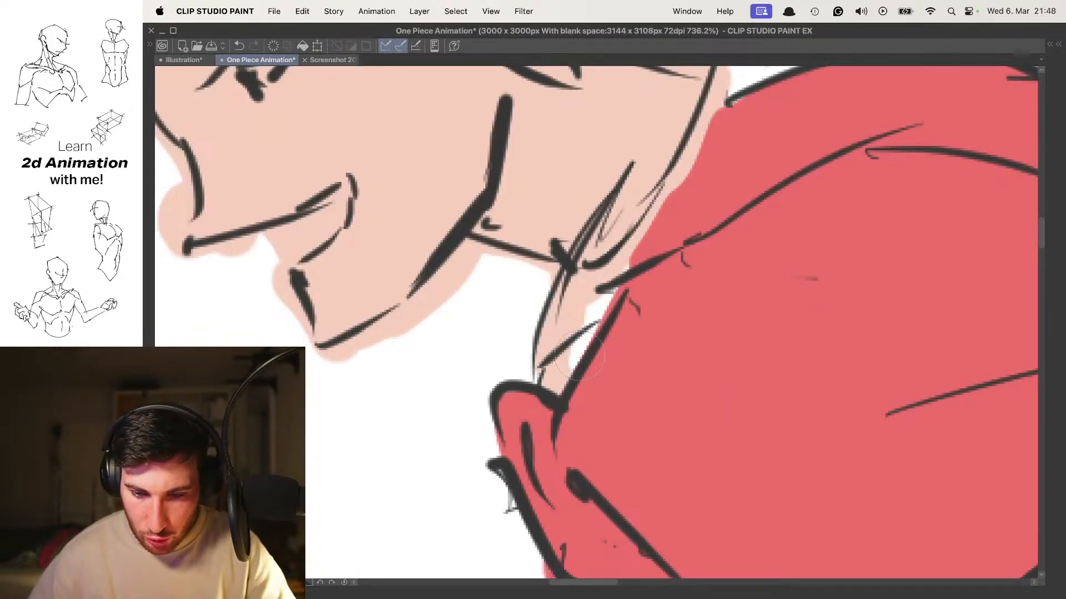
scroll(564, 319, "down", 10)
scroll(621, 199, "down", 3)
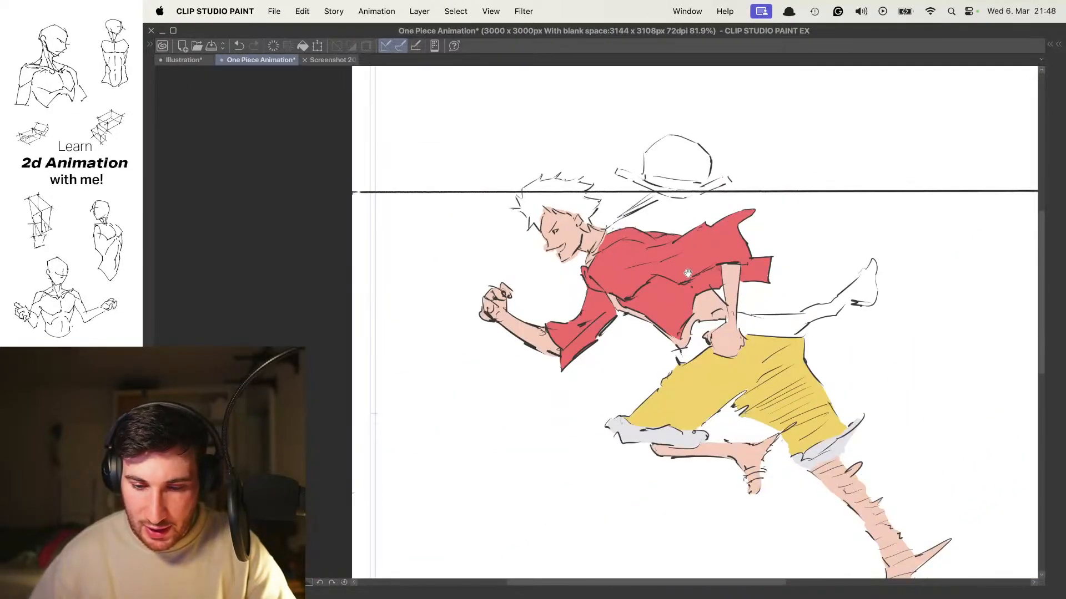
Sample the purple sash colour from the neighbouring frame and paint the sash across the front of this frame's waist
key("Left")
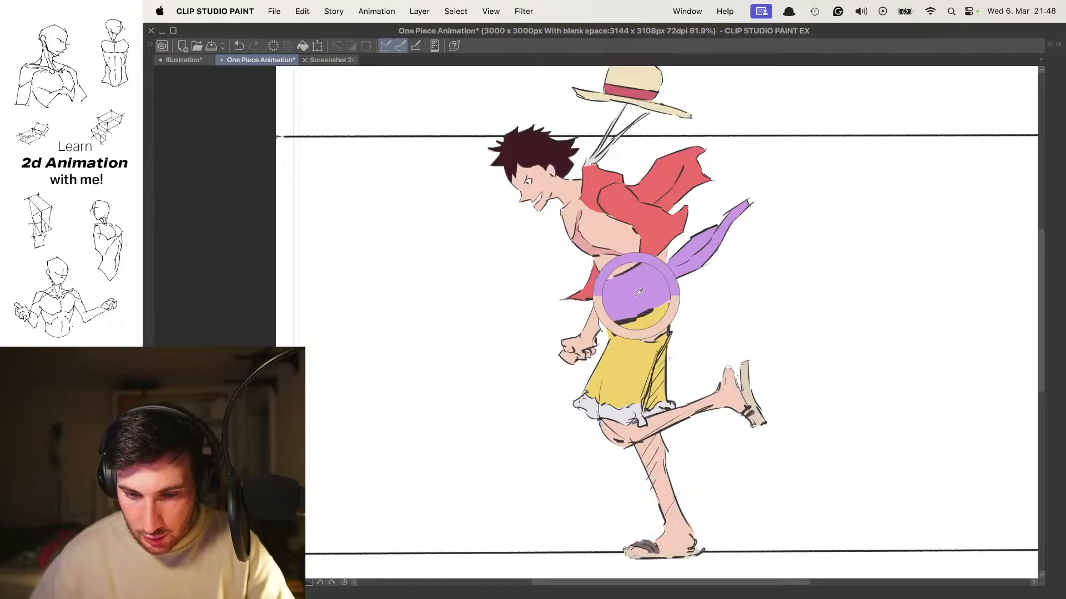
key("Left")
scroll(636, 227, "up", 10)
mouse_move(482, 335)
left_mouse_down()
mouse_move(504, 386)
mouse_move(544, 383)
mouse_move(515, 326)
mouse_move(459, 322)
left_mouse_up()
mouse_move(550, 313)
left_mouse_down()
mouse_move(613, 295)
mouse_move(601, 287)
mouse_move(560, 365)
mouse_move(651, 290)
left_mouse_up()
left_click_drag(623, 238, 592, 301)
mouse_move(557, 308)
left_mouse_down()
mouse_move(527, 348)
mouse_move(572, 222)
mouse_move(541, 266)
mouse_move(600, 183)
mouse_move(551, 340)
mouse_move(605, 300)
mouse_move(630, 316)
left_mouse_up()
left_click_drag(627, 266, 604, 321)
mouse_move(602, 287)
left_mouse_down()
mouse_move(577, 338)
mouse_move(651, 277)
mouse_move(568, 250)
mouse_move(704, 249)
mouse_move(605, 295)
mouse_move(730, 243)
mouse_move(713, 241)
mouse_move(729, 230)
mouse_move(700, 219)
left_mouse_up()
mouse_move(562, 239)
left_mouse_down()
mouse_move(541, 256)
mouse_move(572, 316)
mouse_move(694, 319)
mouse_move(560, 291)
left_mouse_up()
Paint the sash purple where it emerges behind the wrist and runs along the top of the yellow shorts
scroll(555, 272, "up", 2)
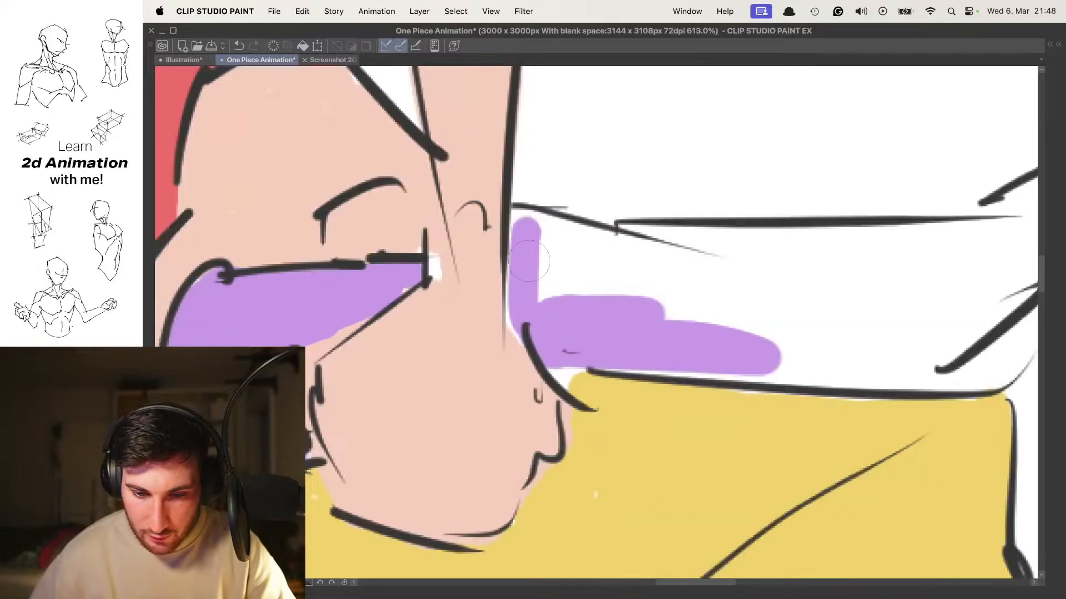
mouse_move(565, 364)
left_mouse_down()
mouse_move(546, 308)
mouse_move(522, 283)
left_mouse_up()
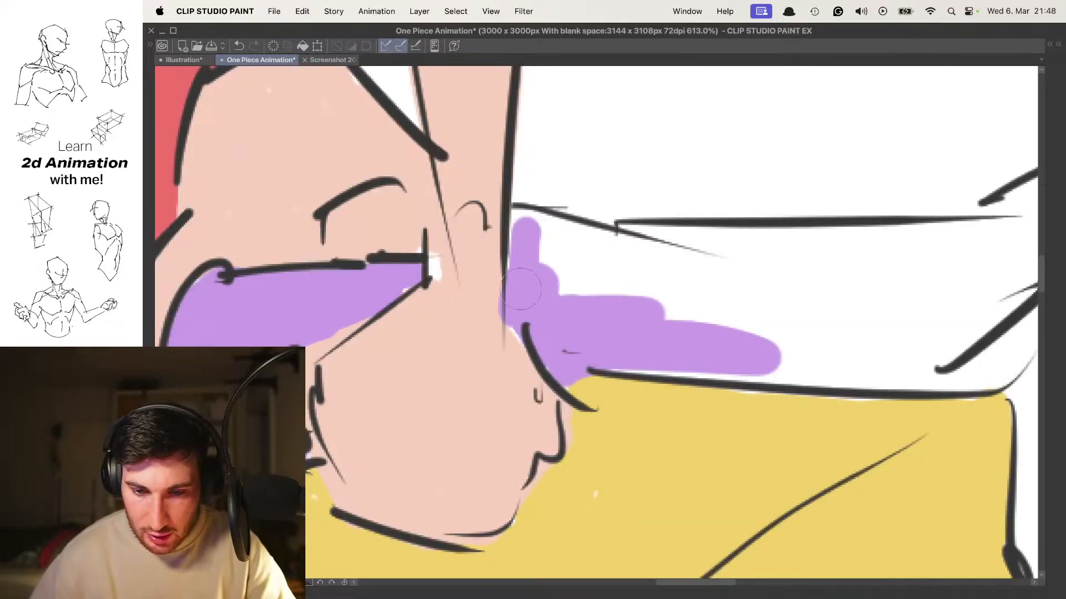
mouse_move(522, 219)
left_mouse_down()
mouse_move(666, 277)
mouse_move(677, 300)
left_mouse_up()
scroll(516, 250, "down", 2)
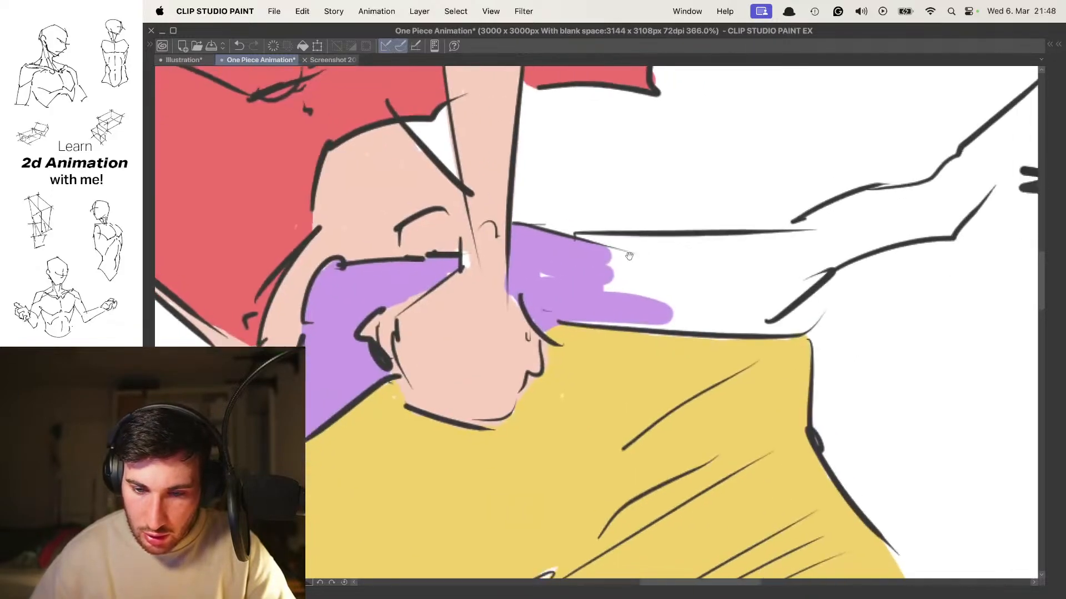
mouse_move(617, 281)
left_mouse_down()
mouse_move(620, 317)
mouse_move(710, 308)
mouse_move(629, 289)
mouse_move(627, 265)
mouse_move(581, 240)
mouse_move(809, 256)
mouse_move(646, 255)
mouse_move(689, 256)
mouse_move(692, 266)
mouse_move(661, 274)
mouse_move(673, 286)
mouse_move(619, 318)
mouse_move(650, 323)
mouse_move(609, 271)
mouse_move(623, 256)
mouse_move(481, 276)
mouse_move(572, 322)
mouse_move(622, 302)
mouse_move(590, 324)
mouse_move(655, 311)
mouse_move(677, 278)
mouse_move(637, 323)
mouse_move(698, 275)
mouse_move(673, 248)
mouse_move(682, 228)
mouse_move(589, 242)
mouse_move(692, 242)
mouse_move(654, 234)
mouse_move(710, 202)
mouse_move(774, 209)
mouse_move(755, 244)
left_mouse_up()
scroll(650, 322, "right", 5)
Extend the purple fill along the narrowing middle of the trailing sash, undoing a stray stroke
left_click_drag(742, 193, 652, 231)
left_click_drag(676, 300, 721, 300)
mouse_move(644, 330)
left_mouse_down()
mouse_move(628, 331)
mouse_move(681, 286)
left_mouse_up()
left_click_drag(647, 235, 704, 231)
mouse_move(695, 193)
left_mouse_down()
mouse_move(639, 246)
mouse_move(594, 244)
mouse_move(687, 192)
mouse_move(678, 172)
left_mouse_up()
key("super+z")
mouse_move(599, 286)
left_mouse_down()
mouse_move(625, 297)
mouse_move(737, 199)
left_mouse_up()
scroll(578, 303, "down", 5)
scroll(647, 248, "up", 3)
Fill the flared end of the trailing sash with purple up to its outline
mouse_move(544, 339)
left_mouse_down()
mouse_move(710, 169)
mouse_move(627, 271)
mouse_move(724, 222)
mouse_move(726, 185)
left_mouse_up()
mouse_move(726, 186)
left_mouse_down()
mouse_move(629, 262)
mouse_move(625, 221)
mouse_move(550, 245)
mouse_move(664, 98)
mouse_move(672, 197)
mouse_move(632, 269)
mouse_move(672, 204)
mouse_move(670, 281)
left_mouse_up()
scroll(719, 216, "up", 2)
left_click_drag(669, 282, 664, 176)
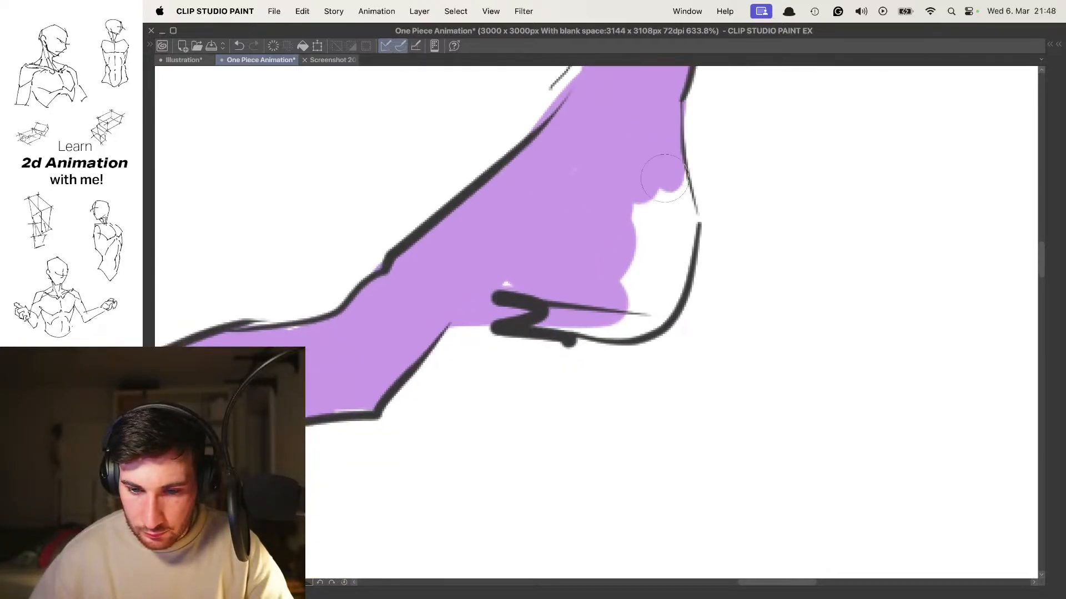
mouse_move(636, 321)
left_mouse_down()
mouse_move(666, 205)
mouse_move(681, 238)
left_mouse_up()
Flip through the animation frames to compare the newly coloured running pose with the other poses
scroll(686, 236, "down", 10)
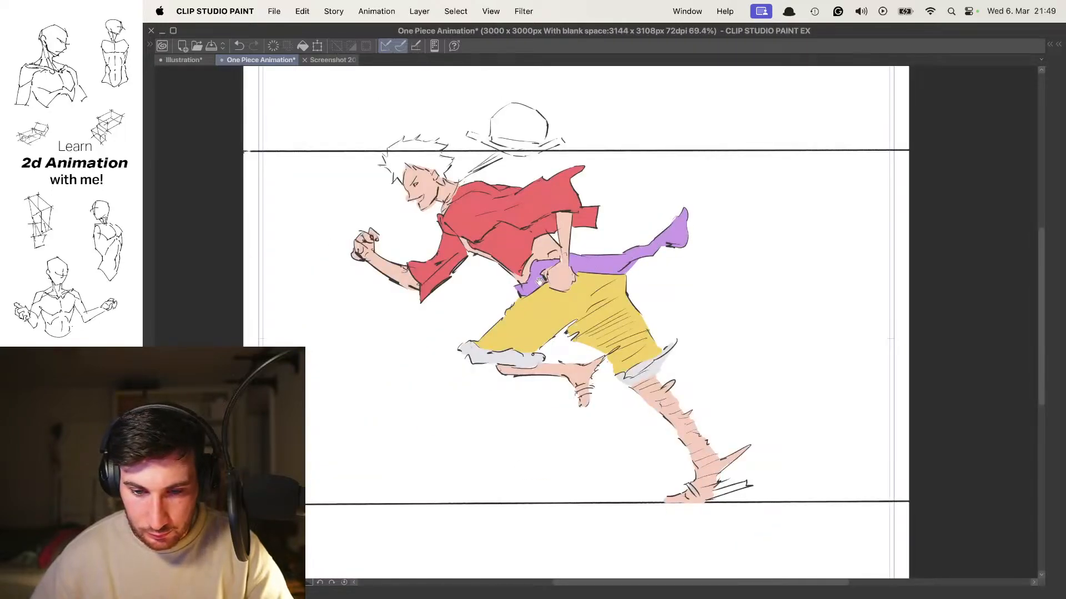
key("Right")
key("Right")
key("Right")
key("Right")
key("Right")
key("Right")
key("Right")
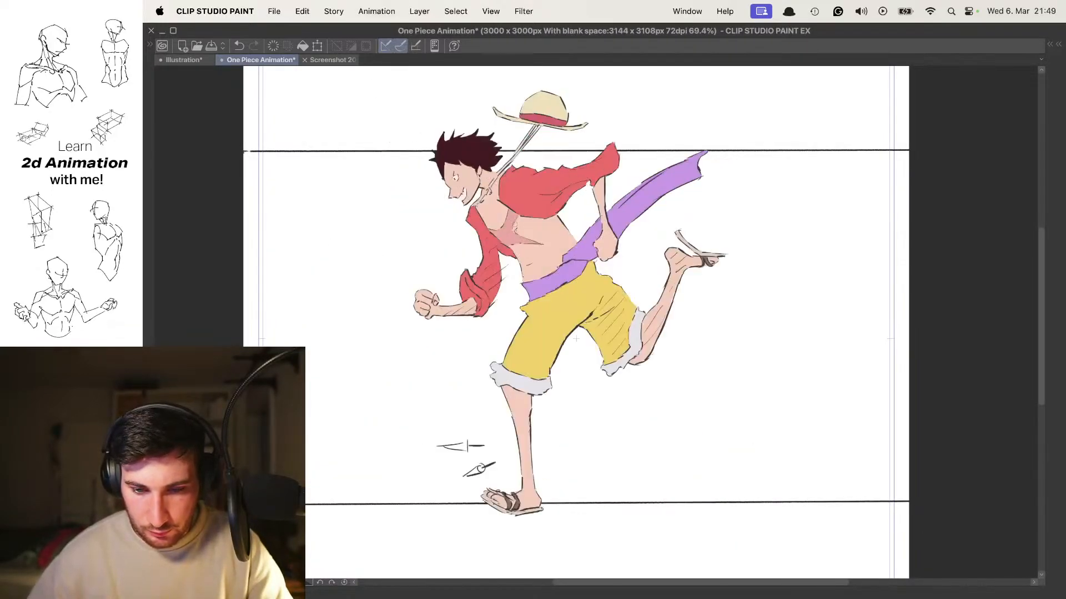
key("Right")
key("Right")
key("Right")
key("Right")
key("Right")
key("Right")
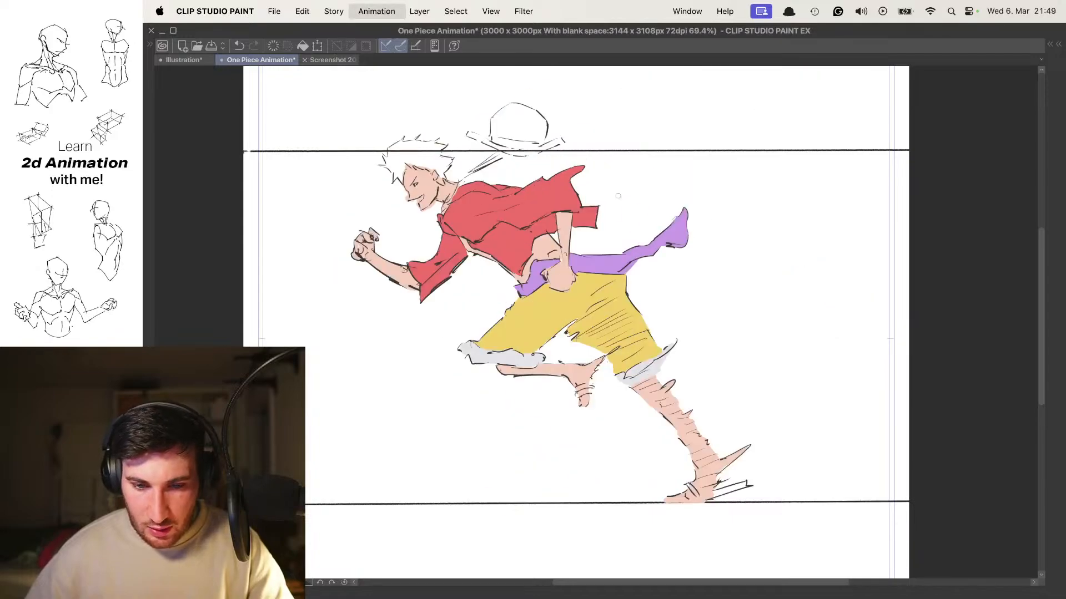
left_click_drag(661, 171, 693, 177)
key("Right")
key("Right")
key("Right")
key("Right")
key("Right")
key("Right")
key("Right")
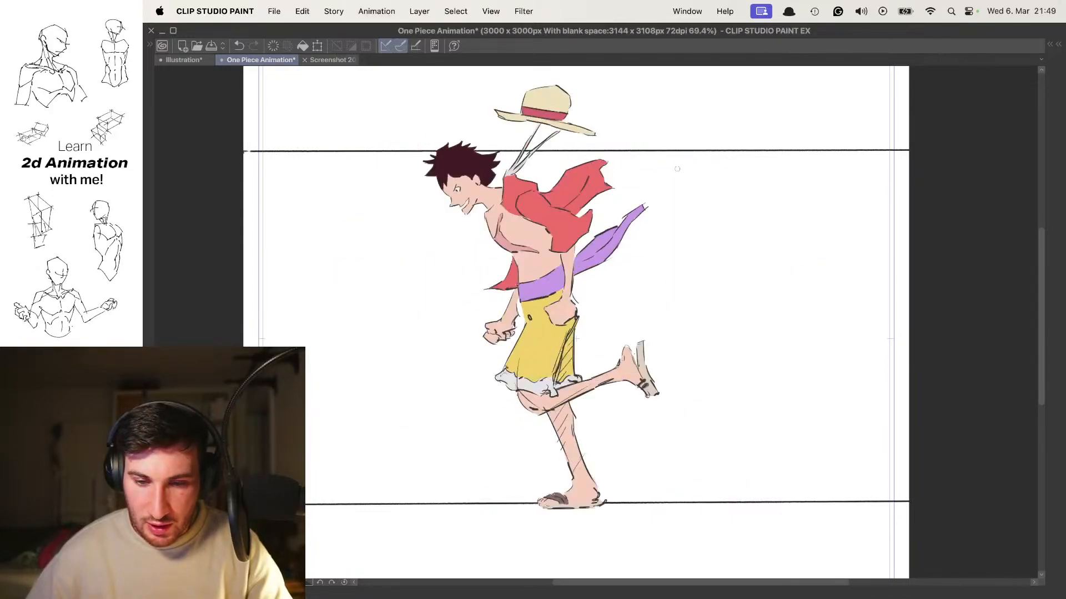
key("super+z")
scroll(582, 207, "up", 2)
key("Right")
key("Right")
key("Right")
scroll(583, 351, "down", 3)
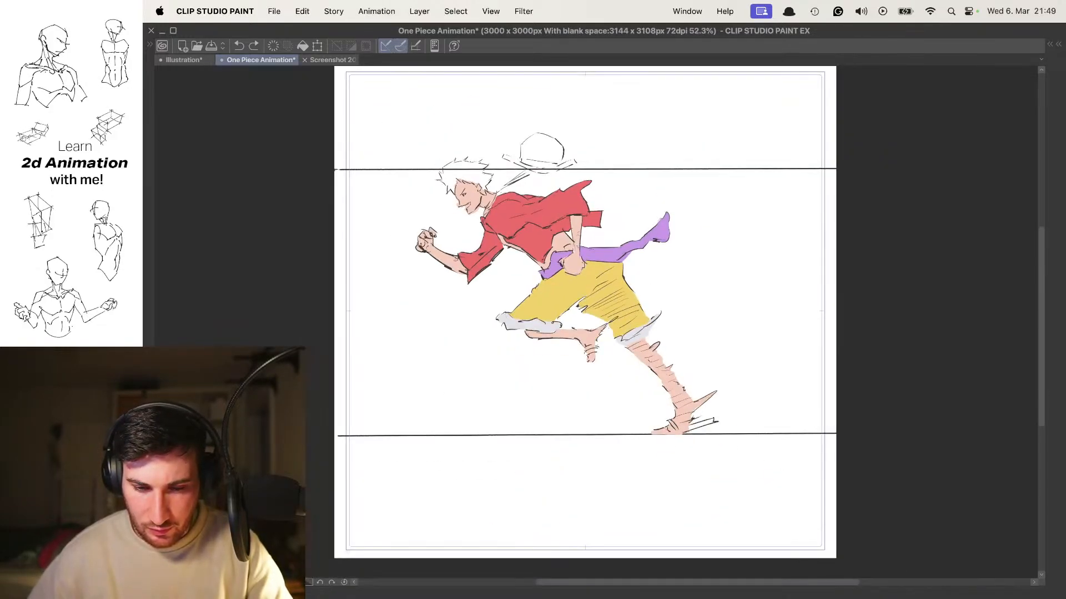
key("Right")
key("Right")
key("Right")
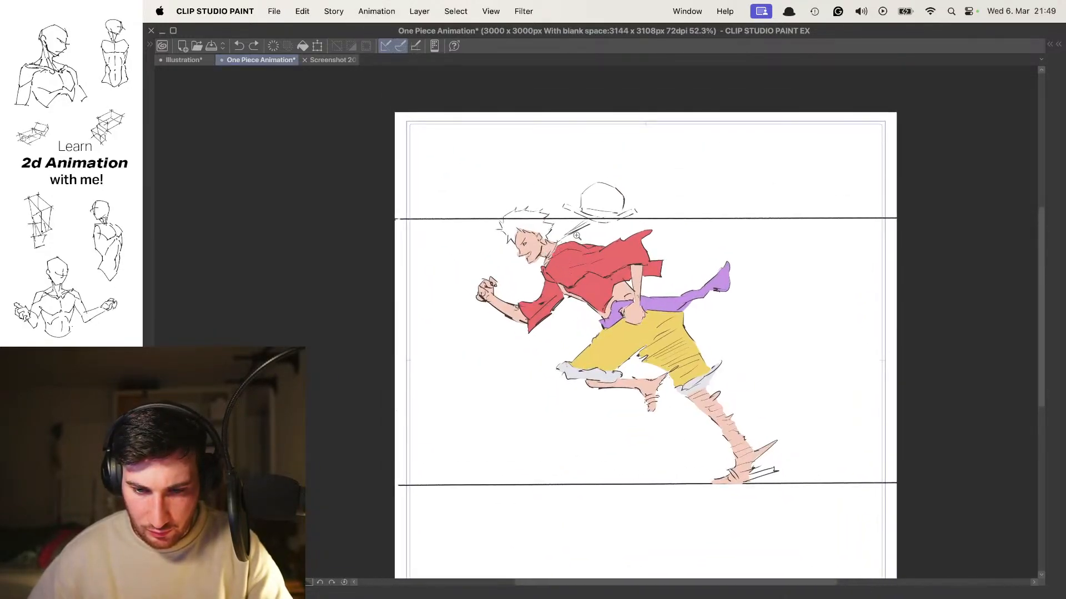
Sample the dark maroon hair colour from the neighbouring frame and start tracing this frame's hair outline at the forehead
scroll(583, 278, "up", 3)
key("Right")
left_click(571, 217, "alt")
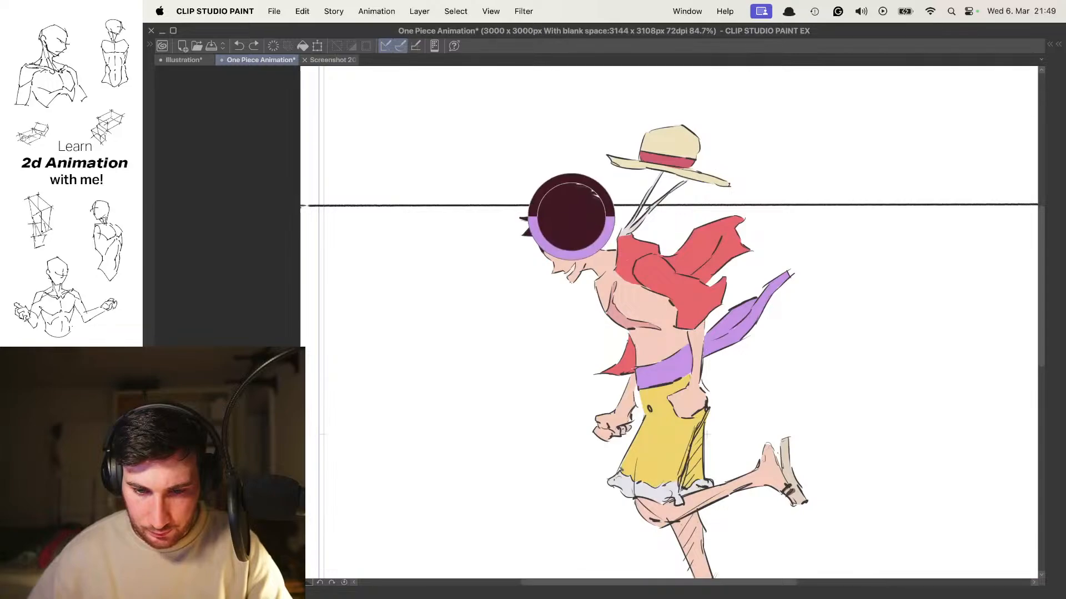
key("Left")
mouse_move(488, 244)
left_mouse_down()
mouse_move(511, 248)
mouse_move(514, 224)
left_mouse_up()
left_click_drag(471, 195, 489, 267)
key("super+z")
mouse_move(478, 197)
left_mouse_down()
mouse_move(473, 316)
mouse_move(472, 287)
mouse_move(540, 232)
left_mouse_up()
left_click_drag(534, 276, 590, 366)
scroll(599, 333, "up", 3)
mouse_move(557, 333)
left_mouse_down()
mouse_move(606, 227)
mouse_move(634, 199)
left_mouse_up()
Trace the fringe and the pointed lock around the ear in dark maroon
scroll(611, 183, "right", 3)
mouse_move(677, 287)
left_mouse_down()
mouse_move(668, 300)
mouse_move(640, 189)
left_mouse_up()
left_click_drag(659, 211, 527, 179)
left_click_drag(536, 192, 653, 239)
mouse_move(535, 161)
left_mouse_down()
mouse_move(543, 266)
mouse_move(553, 143)
mouse_move(545, 192)
left_mouse_up()
key("super+z")
left_click_drag(553, 146, 541, 290)
left_click_drag(605, 168, 542, 174)
mouse_move(537, 203)
left_mouse_down()
mouse_move(605, 235)
mouse_move(575, 240)
mouse_move(689, 310)
left_mouse_up()
left_click_drag(692, 273, 606, 233)
mouse_move(600, 284)
left_mouse_down()
mouse_move(644, 190)
mouse_move(702, 273)
left_mouse_up()
mouse_move(696, 282)
left_mouse_down()
mouse_move(639, 221)
mouse_move(654, 250)
mouse_move(605, 289)
mouse_move(563, 264)
mouse_move(691, 348)
mouse_move(594, 203)
left_mouse_up()
scroll(559, 104, "up", 2)
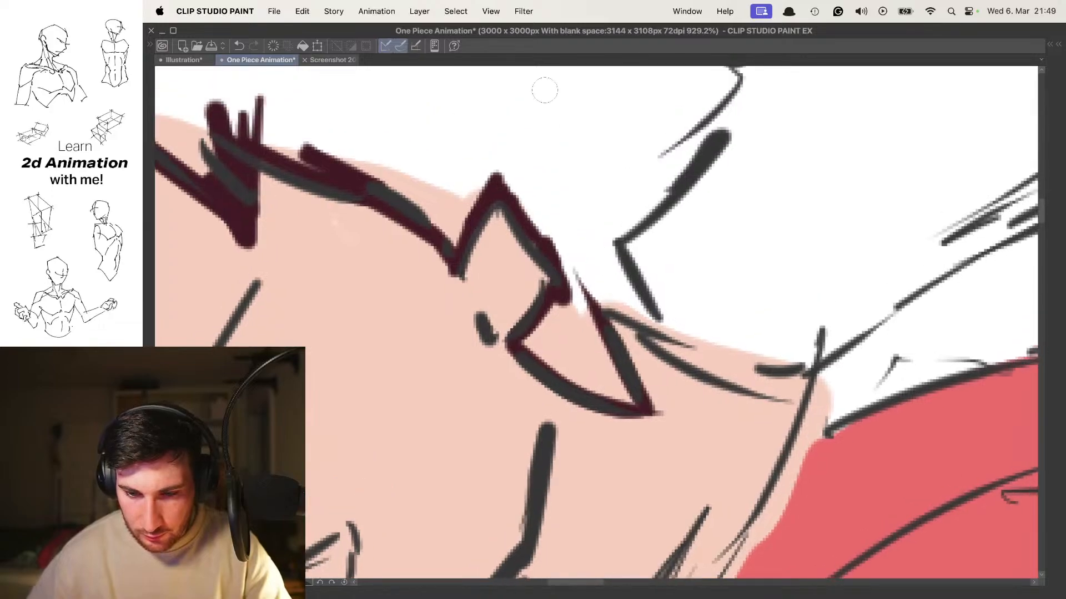
Trace the hair spikes at the nape and the back of the head in dark maroon
mouse_move(595, 303)
left_mouse_down()
mouse_move(671, 345)
mouse_move(605, 222)
left_mouse_up()
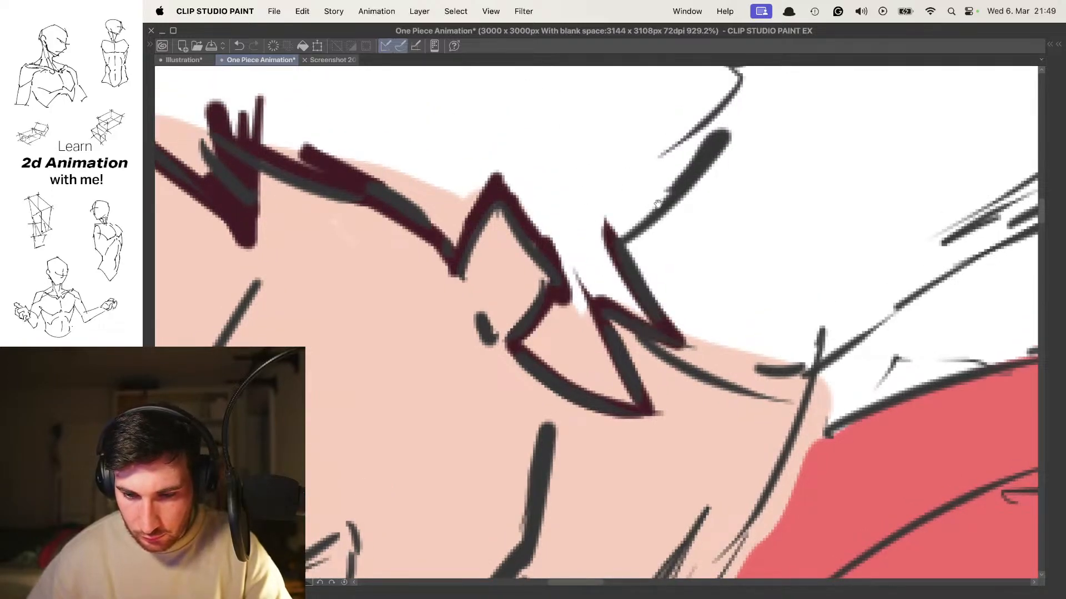
scroll(591, 369, "down", 3)
scroll(600, 302, "up", 3)
mouse_move(599, 304)
left_mouse_down()
mouse_move(708, 199)
mouse_move(648, 265)
left_mouse_up()
left_click_drag(638, 304, 701, 170)
left_click_drag(702, 171, 545, 154)
left_click_drag(664, 198, 617, 200)
scroll(617, 201, "up", 3)
left_click_drag(716, 214, 593, 192)
left_click_drag(693, 157, 695, 235)
key("super+z")
Trace the remaining hair spikes over the crown and down to the forehead in dark maroon
scroll(727, 299, "up", 2)
left_click_drag(728, 288, 505, 237)
left_click_drag(564, 221, 574, 275)
mouse_move(507, 289)
left_mouse_down()
mouse_move(652, 197)
mouse_move(491, 164)
mouse_move(505, 230)
left_mouse_up()
mouse_move(591, 166)
left_mouse_down()
mouse_move(395, 218)
mouse_move(623, 201)
mouse_move(471, 179)
left_mouse_up()
left_click_drag(529, 182, 587, 203)
left_click_drag(625, 141, 512, 209)
mouse_move(488, 218)
left_mouse_down()
mouse_move(658, 190)
mouse_move(556, 217)
left_mouse_up()
left_click_drag(580, 204, 613, 131)
mouse_move(610, 134)
left_mouse_down()
mouse_move(489, 227)
mouse_move(606, 140)
mouse_move(492, 280)
mouse_move(555, 211)
left_mouse_up()
left_click_drag(514, 199, 550, 304)
left_click_drag(566, 269, 612, 166)
mouse_move(602, 203)
left_mouse_down()
mouse_move(499, 228)
mouse_move(664, 294)
mouse_move(616, 336)
left_mouse_up()
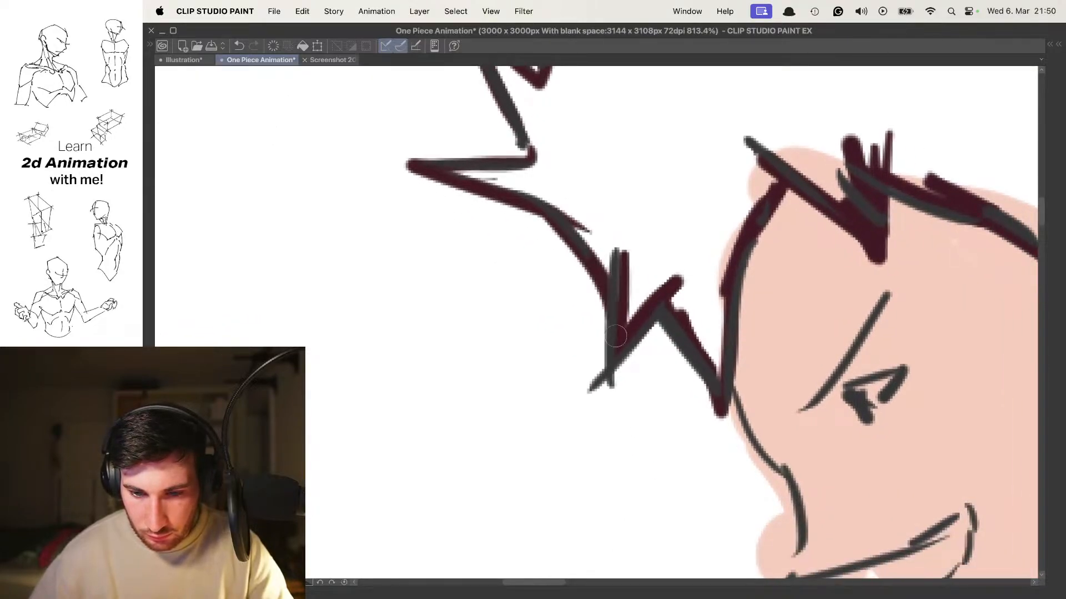
Fill the front hair tufts beside the forehead with dark maroon
scroll(614, 234, "down", 5)
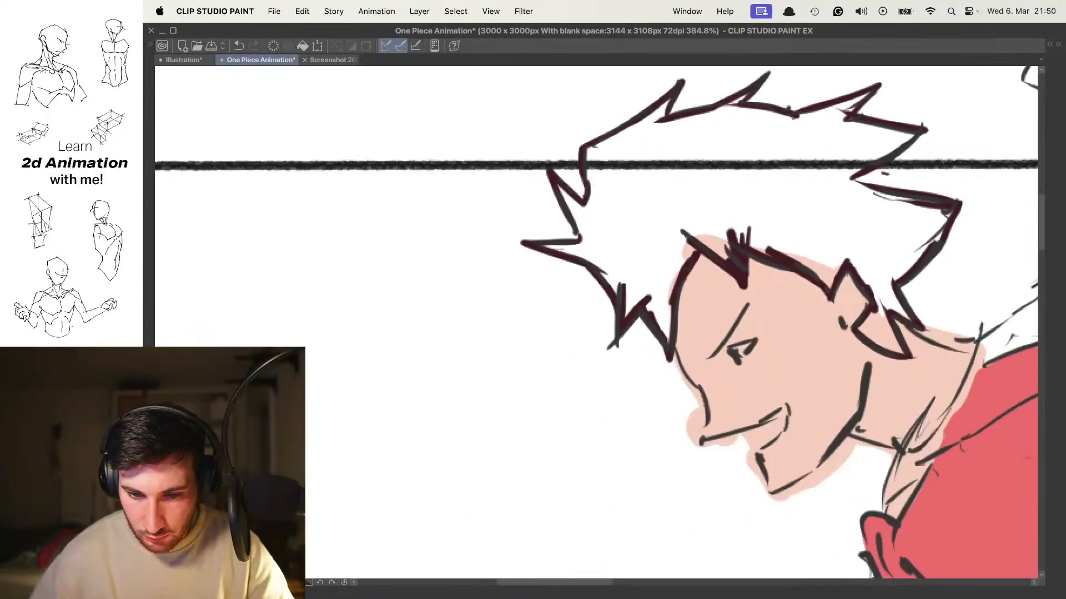
scroll(618, 261, "up", 5)
mouse_move(621, 285)
left_mouse_down()
mouse_move(583, 267)
mouse_move(605, 355)
mouse_move(661, 316)
mouse_move(689, 385)
mouse_move(716, 239)
left_mouse_up()
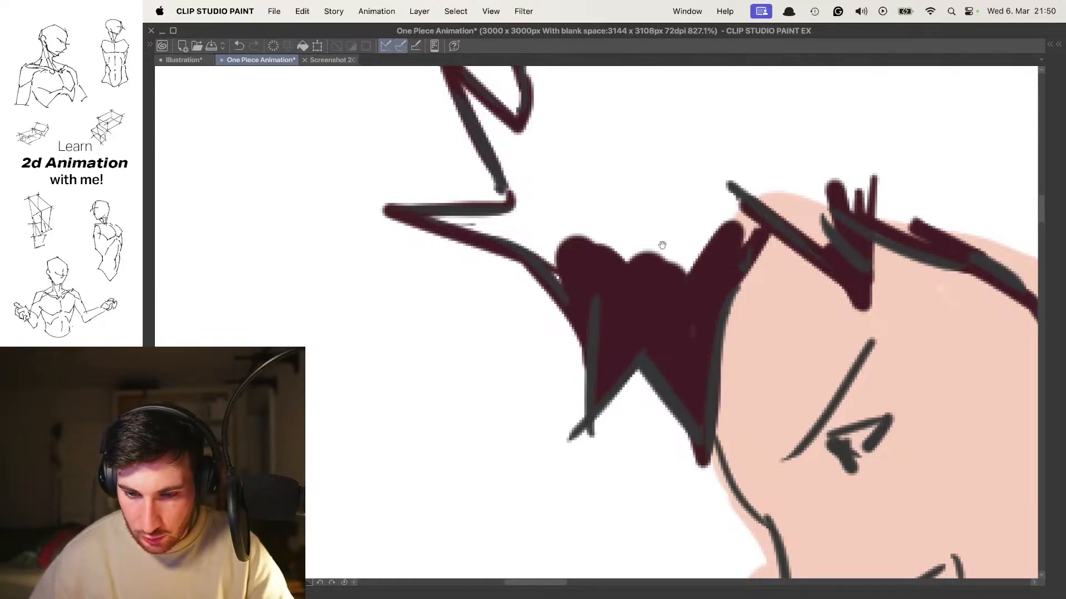
scroll(666, 306, "up", 3)
mouse_move(620, 357)
left_mouse_down()
mouse_move(571, 322)
mouse_move(487, 296)
mouse_move(589, 285)
left_mouse_up()
scroll(589, 285, "up", 3)
mouse_move(573, 351)
left_mouse_down()
mouse_move(513, 246)
mouse_move(555, 278)
mouse_move(572, 330)
mouse_move(572, 370)
mouse_move(554, 312)
mouse_move(532, 291)
mouse_move(550, 351)
left_mouse_up()
Thicken the dark maroon fill inside the front and crown edges of the hair
scroll(549, 320, "up", 3)
mouse_move(544, 312)
left_mouse_down()
mouse_move(540, 271)
mouse_move(606, 226)
mouse_move(546, 256)
mouse_move(665, 197)
mouse_move(713, 136)
left_mouse_up()
scroll(677, 232, "right", 5)
left_click_drag(582, 253, 721, 197)
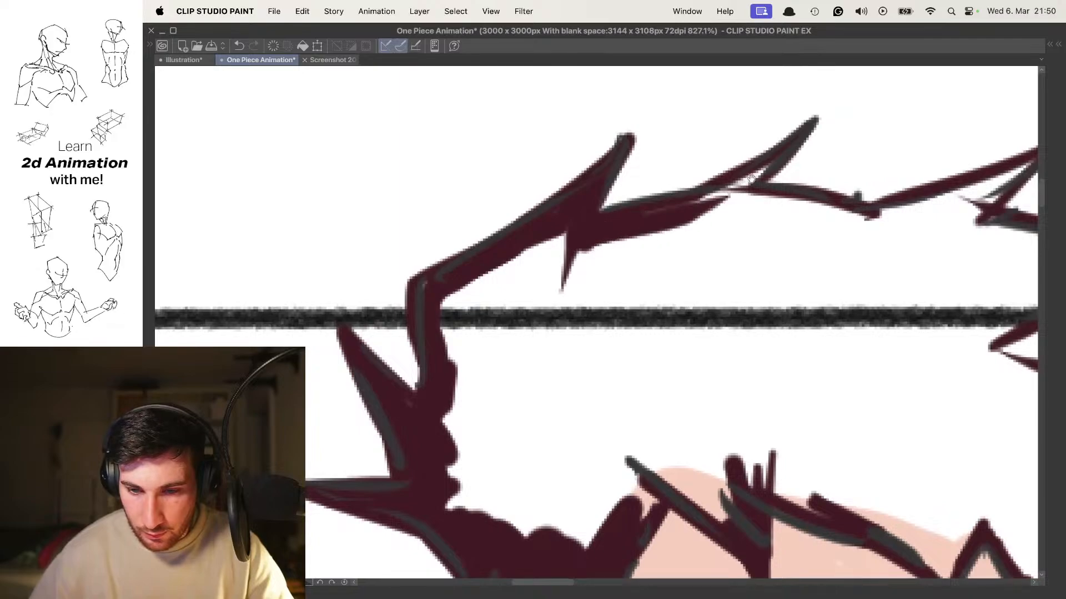
scroll(638, 211, "right", 2)
mouse_move(588, 230)
left_mouse_down()
mouse_move(621, 218)
mouse_move(754, 227)
left_mouse_up()
Fill the inside edges of the spikes at the rear of the crown with dark maroon
scroll(639, 220, "right", 5)
left_click_drag(580, 239, 696, 197)
left_click_drag(743, 170, 626, 213)
left_click_drag(726, 198, 671, 240)
mouse_move(722, 236)
left_mouse_down()
mouse_move(655, 201)
mouse_move(738, 213)
left_mouse_up()
mouse_move(738, 214)
left_mouse_down()
mouse_move(609, 297)
mouse_move(570, 228)
mouse_move(635, 251)
mouse_move(749, 266)
left_mouse_up()
Fill the hair edge down the back of the head and into the nape spike with dark maroon
scroll(685, 194, "down", 3)
left_click_drag(699, 205, 682, 288)
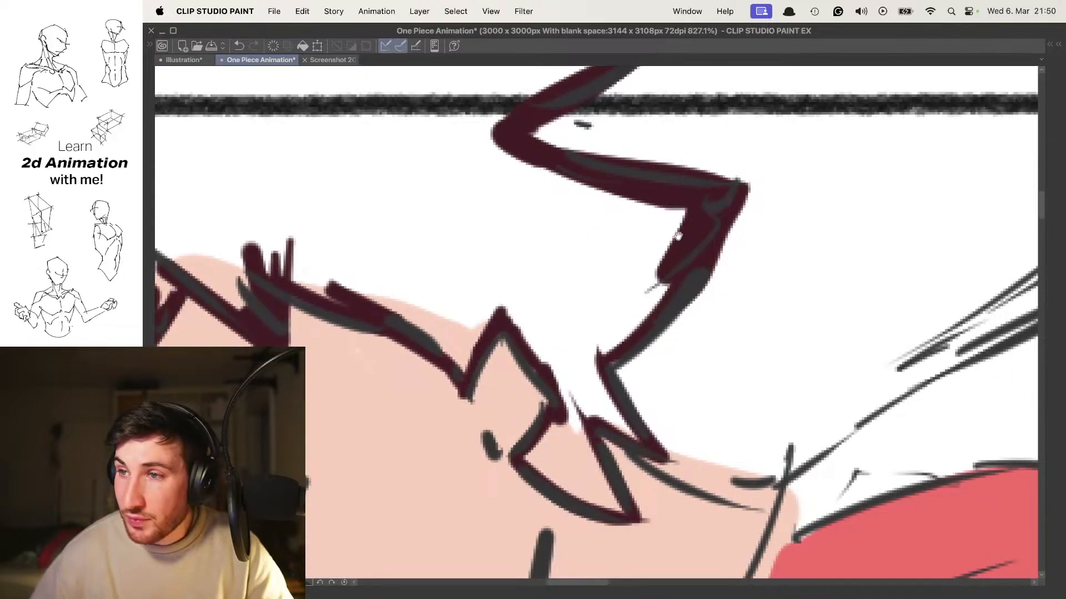
left_click_drag(680, 236, 646, 255)
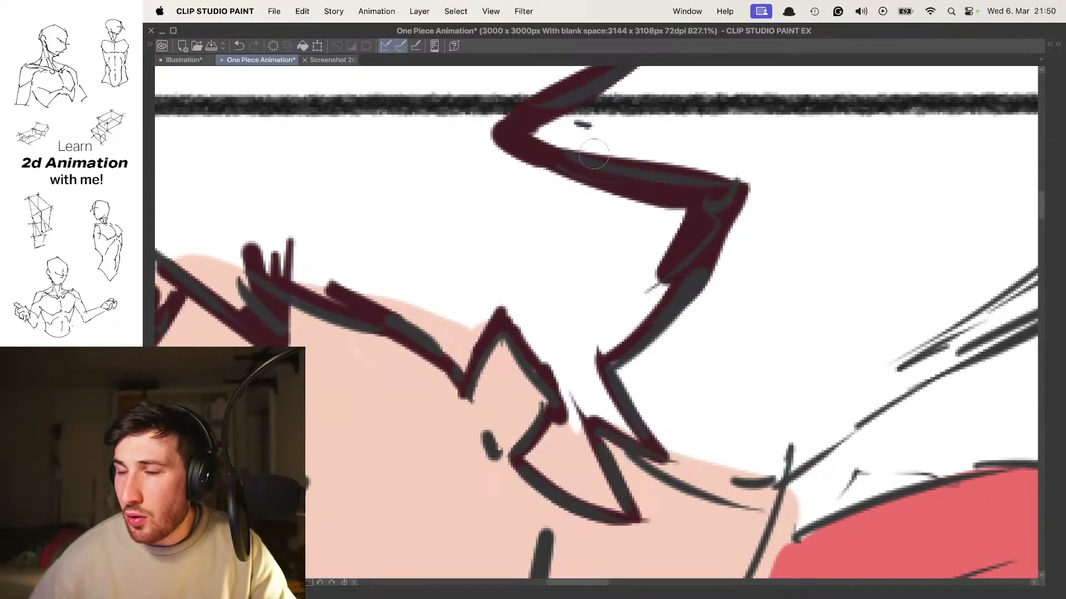
left_click_drag(594, 148, 581, 100)
mouse_move(663, 225)
left_mouse_down()
mouse_move(596, 302)
mouse_move(614, 209)
left_mouse_up()
mouse_move(638, 211)
left_mouse_down()
mouse_move(598, 257)
mouse_move(646, 329)
left_mouse_up()
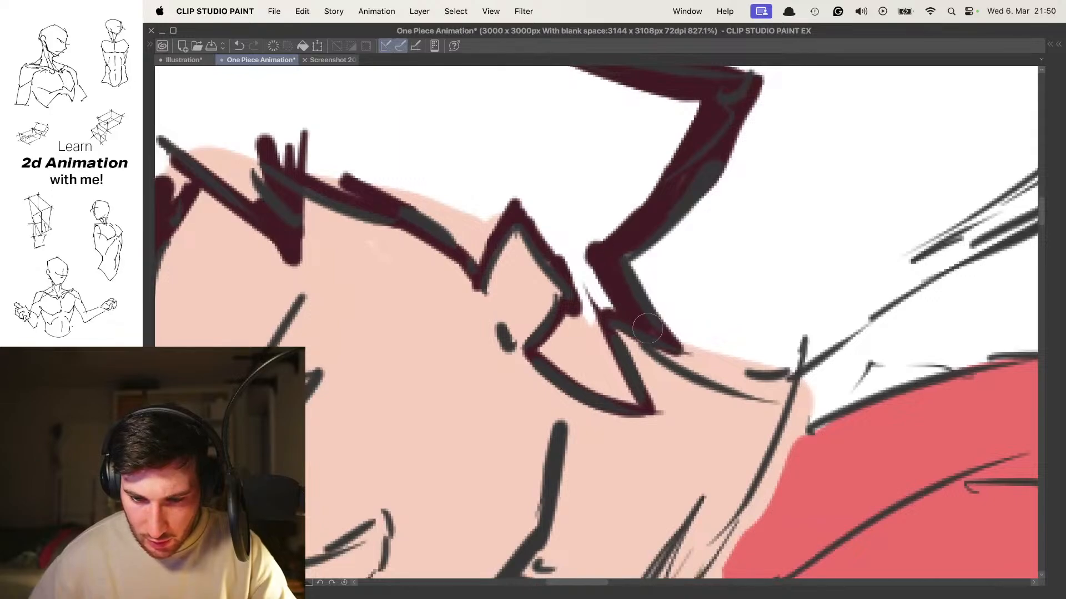
Fill the pointed hair tuft behind the ear with dark maroon and join it to the nape hair
mouse_move(599, 282)
left_mouse_down()
mouse_move(547, 349)
mouse_move(590, 373)
mouse_move(594, 323)
mouse_move(600, 356)
left_mouse_up()
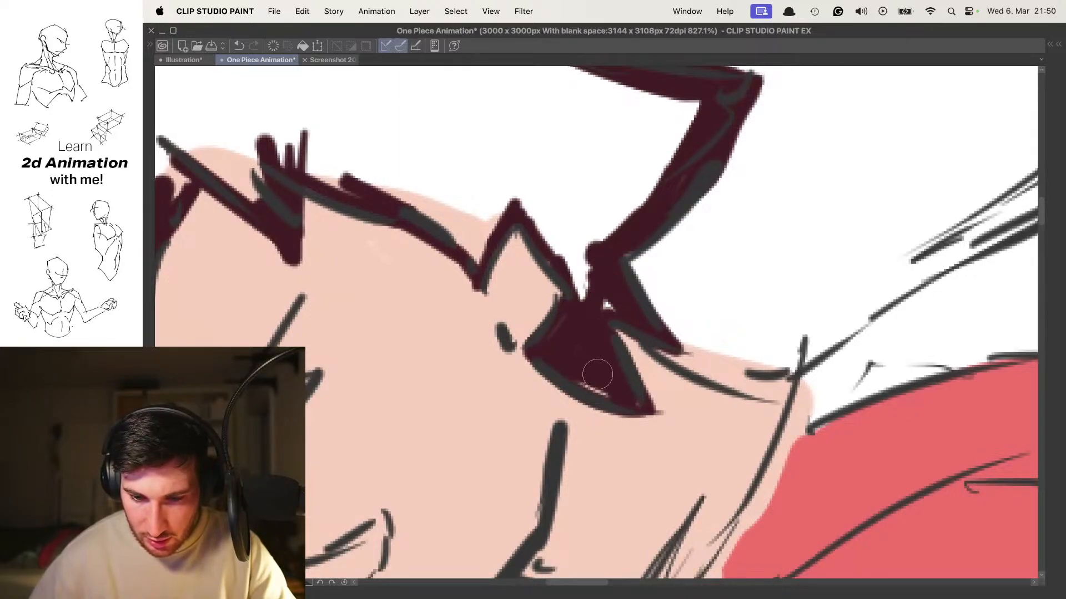
scroll(604, 332, "down", 5)
scroll(620, 274, "up", 3)
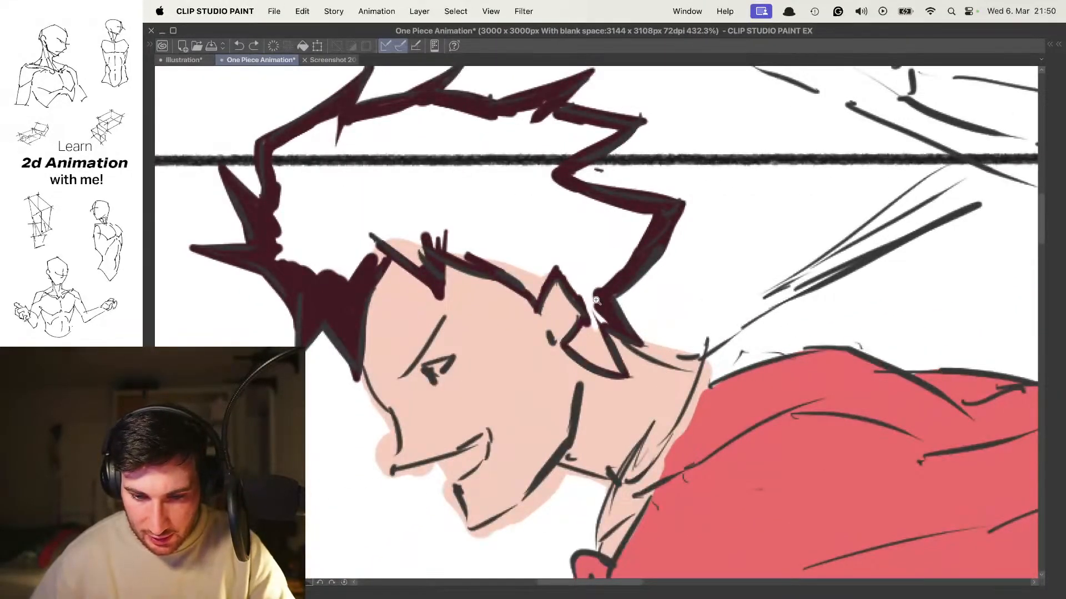
scroll(601, 299, "down", 4)
scroll(611, 341, "up", 3)
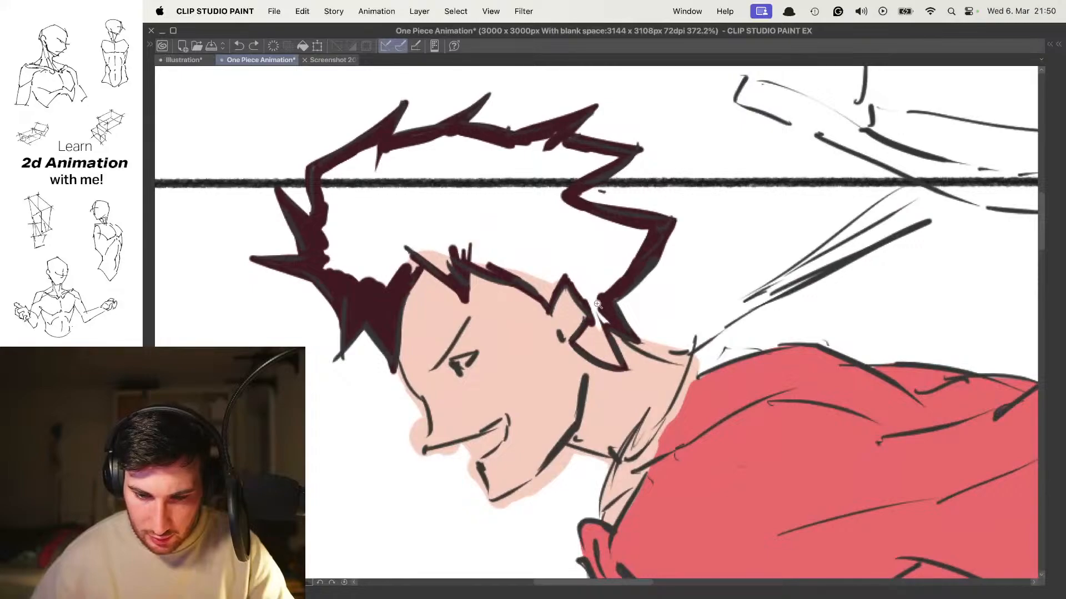
scroll(647, 350, "up", 2)
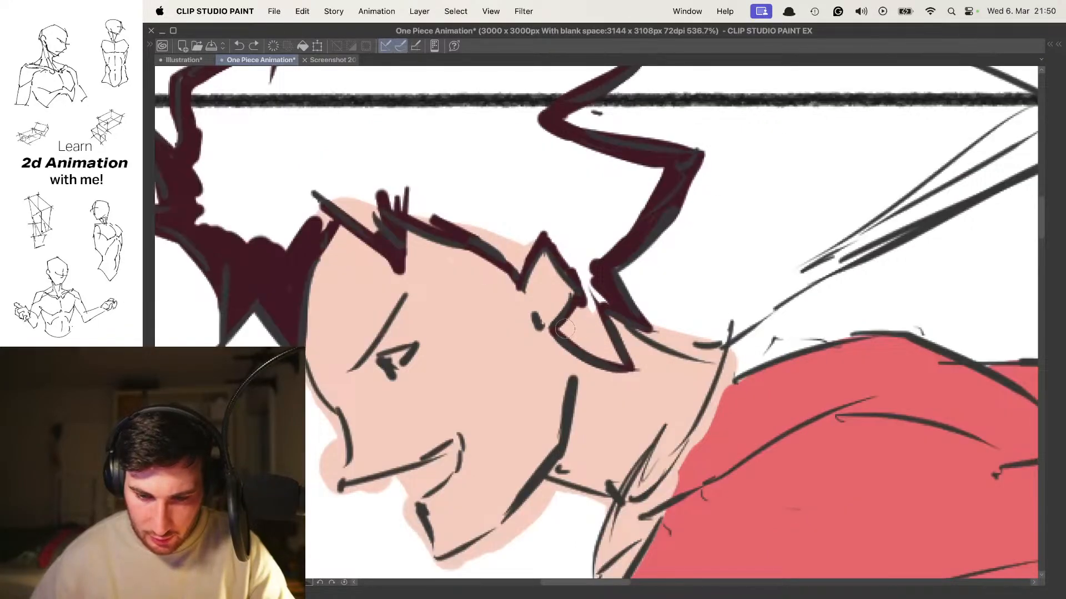
left_click_drag(601, 357, 596, 318)
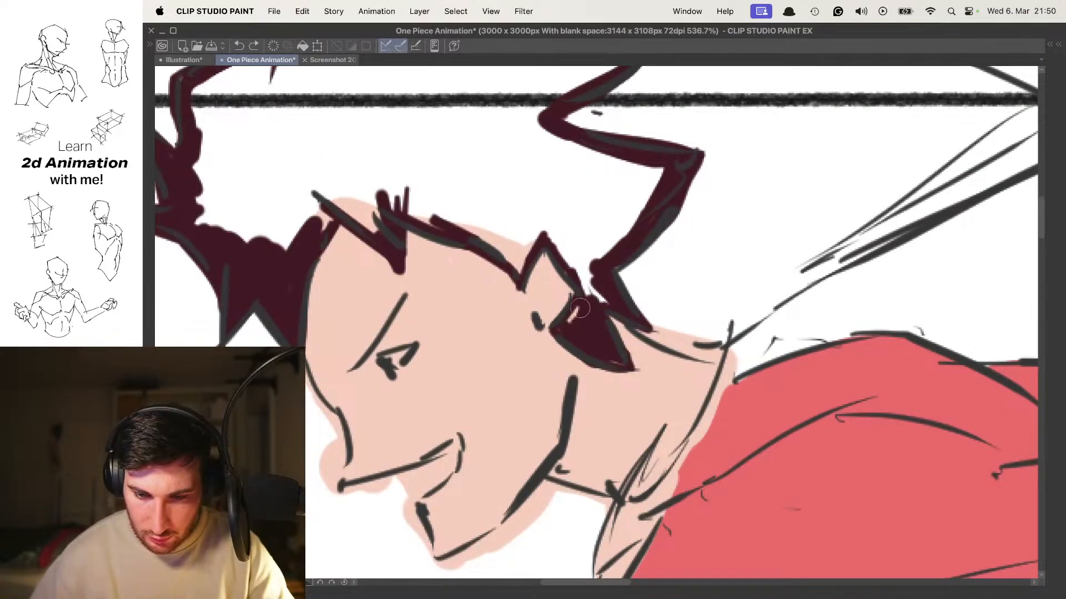
left_click(595, 274)
Fill the hair above the forehead hairline, from the front fringe towards the ear, with dark maroon
scroll(595, 273, "down", 5)
scroll(580, 252, "up", 6)
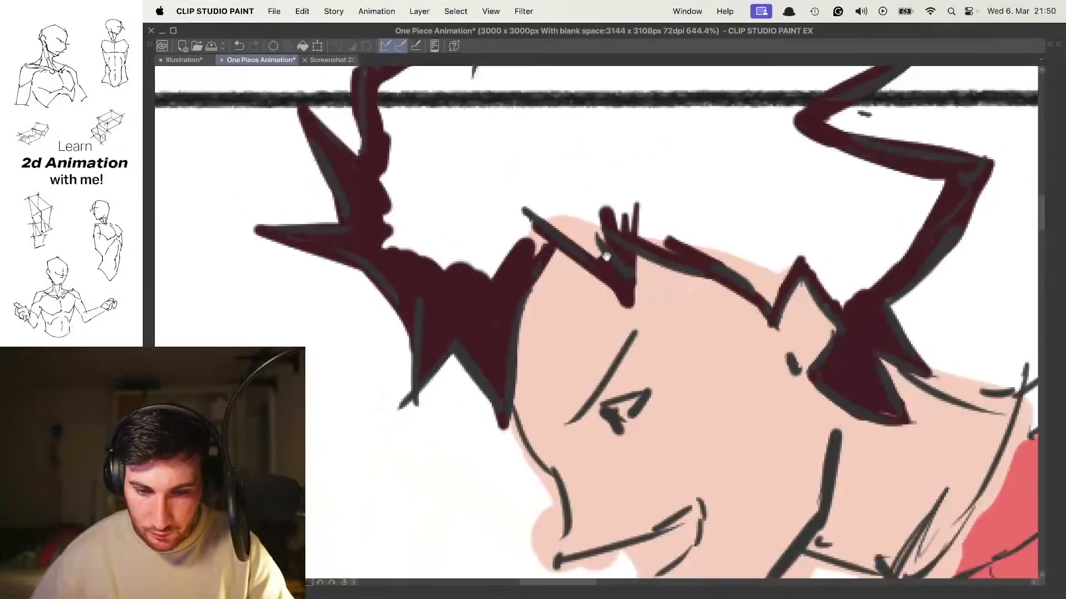
mouse_move(589, 231)
left_mouse_down()
mouse_move(627, 233)
mouse_move(655, 185)
left_mouse_up()
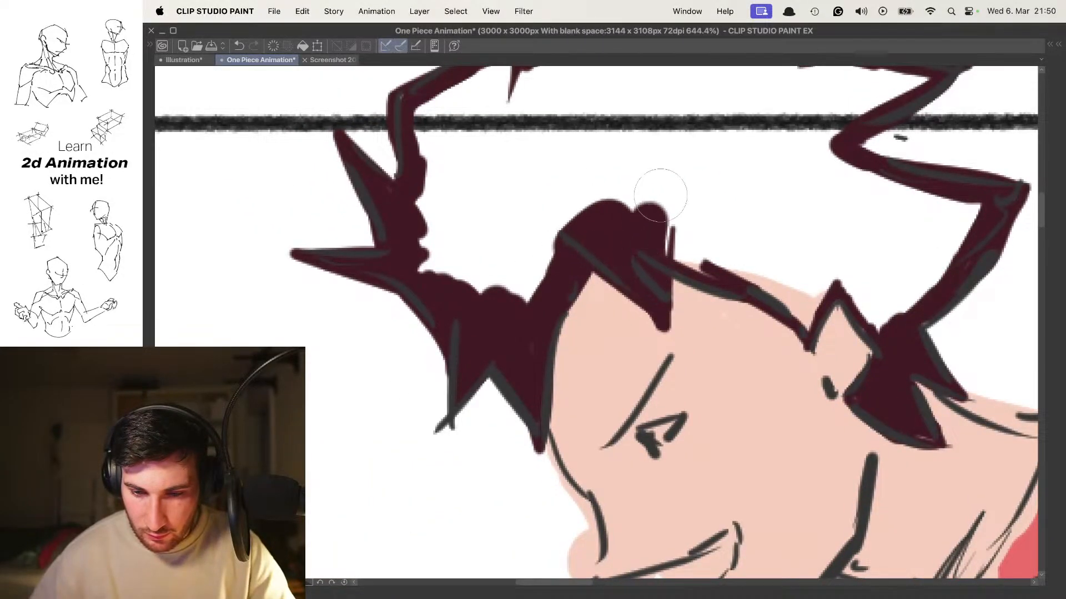
scroll(655, 185, "right", 3)
mouse_move(555, 233)
left_mouse_down()
mouse_move(701, 278)
mouse_move(716, 311)
mouse_move(711, 294)
mouse_move(732, 250)
mouse_move(763, 285)
mouse_move(827, 270)
mouse_move(763, 259)
mouse_move(797, 214)
left_mouse_up()
mouse_move(795, 215)
left_mouse_down()
mouse_move(738, 209)
mouse_move(688, 250)
left_mouse_up()
Fill the remaining white interior of the hair through the crown and rear spikes with dark maroon
scroll(688, 251, "up", 3)
mouse_move(512, 290)
left_mouse_down()
mouse_move(440, 305)
mouse_move(451, 226)
mouse_move(493, 189)
mouse_move(547, 261)
mouse_move(528, 178)
mouse_move(618, 162)
mouse_move(653, 259)
mouse_move(721, 289)
left_mouse_up()
scroll(657, 247, "right", 5)
mouse_move(609, 282)
left_mouse_down()
mouse_move(636, 270)
mouse_move(664, 282)
mouse_move(677, 262)
mouse_move(747, 282)
left_mouse_up()
mouse_move(624, 226)
left_mouse_down()
mouse_move(640, 186)
mouse_move(540, 173)
left_mouse_up()
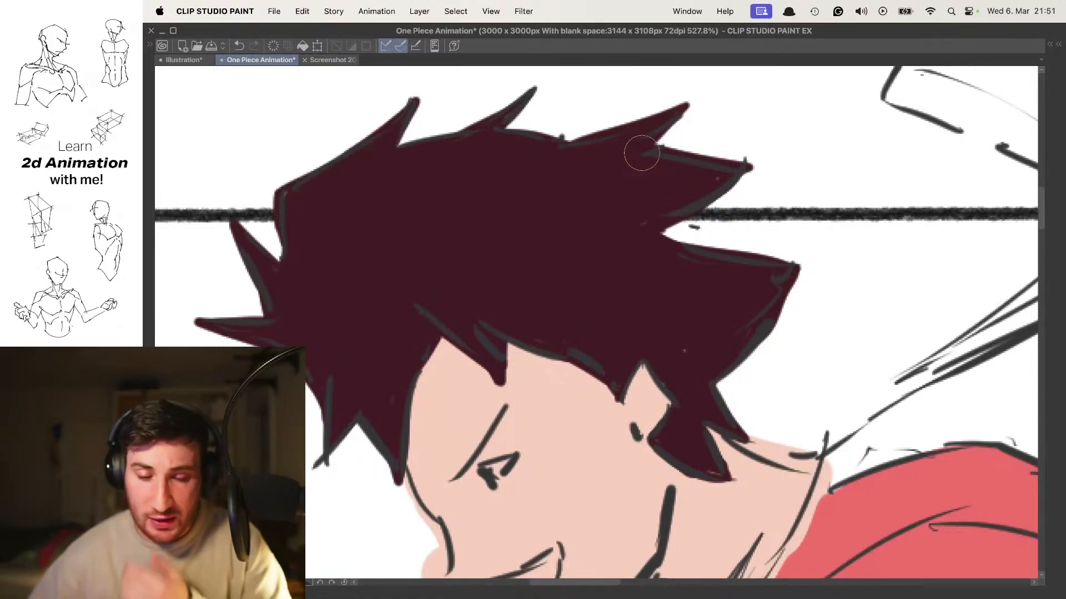
left_click_drag(550, 248, 539, 209)
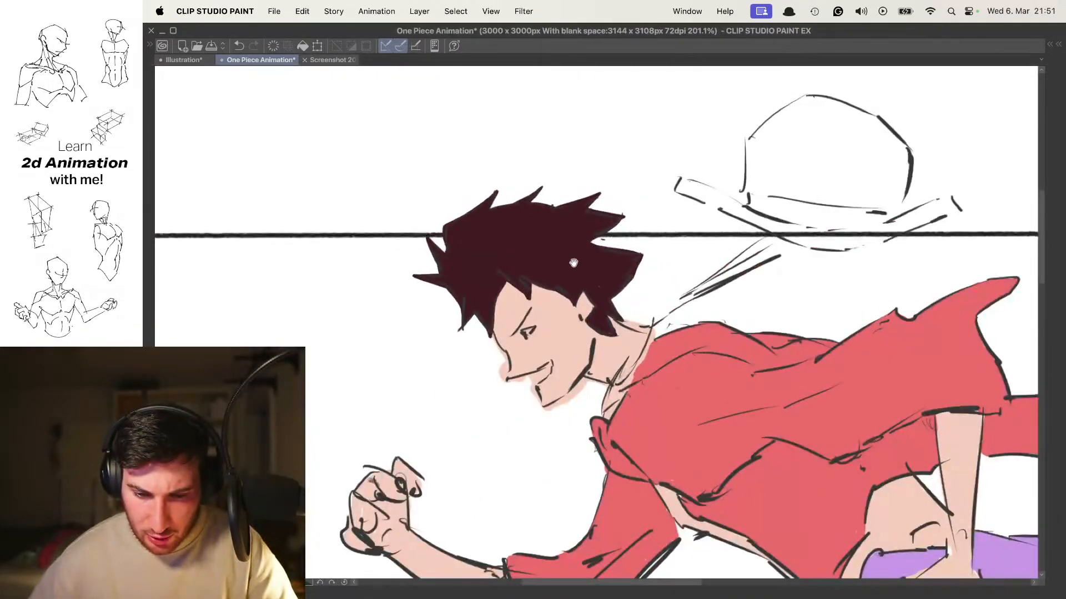
Erase the skin colour spilling outside the forehead, nose and upper lip profile
left_click_drag(573, 265, 573, 184)
scroll(525, 291, "up", 5)
scroll(449, 227, "down", 3)
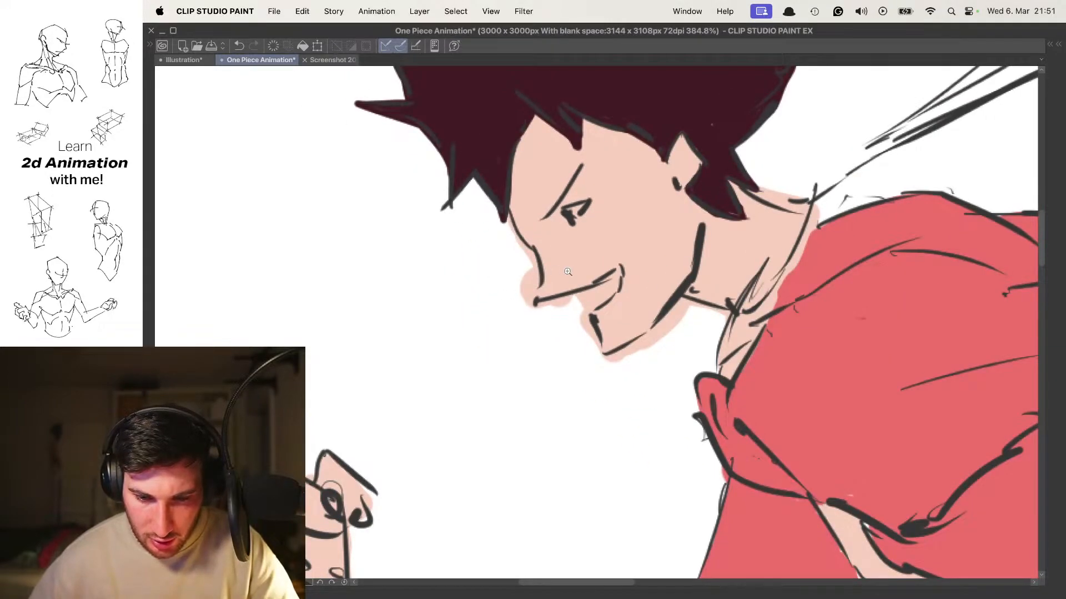
scroll(555, 273, "up", 5)
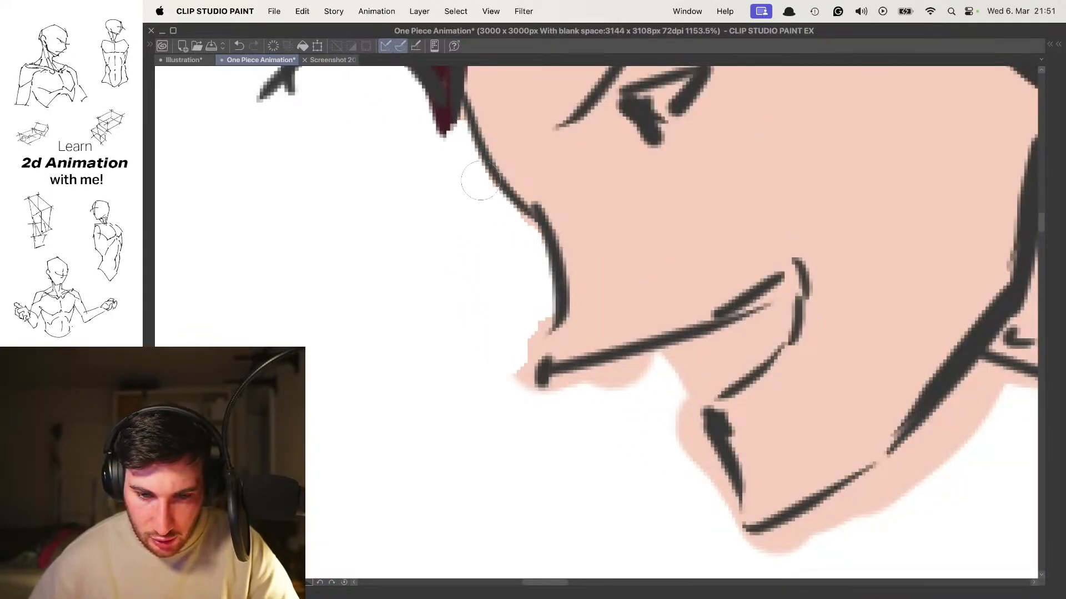
scroll(472, 163, "down", 3)
scroll(472, 163, "right", 2)
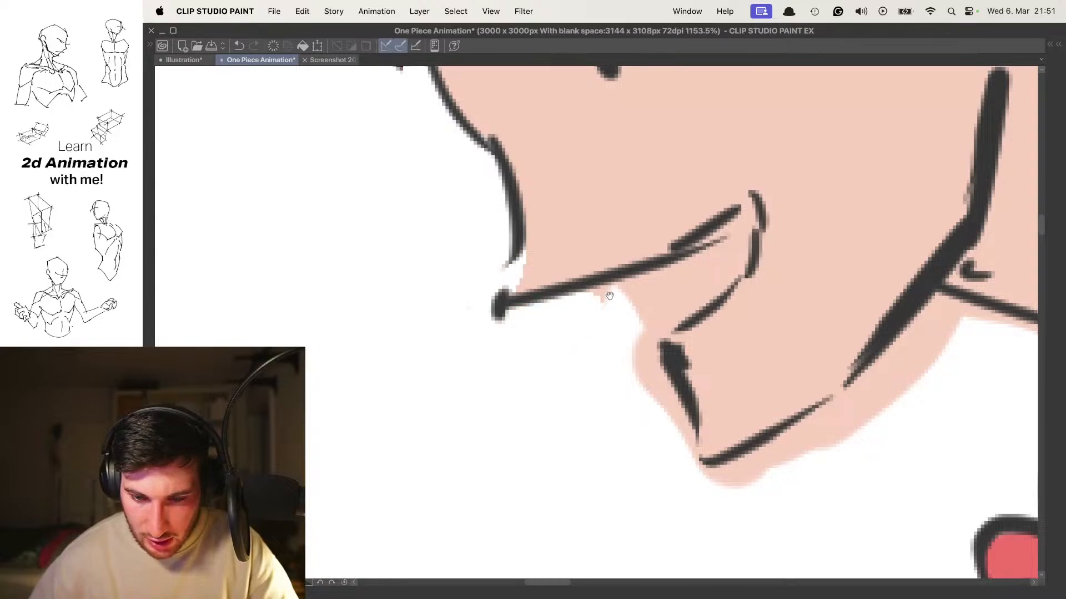
Erase the skin colour spilling outside the mouth, chin and jaw lines
scroll(532, 315, "right", 3)
scroll(533, 315, "down", 1)
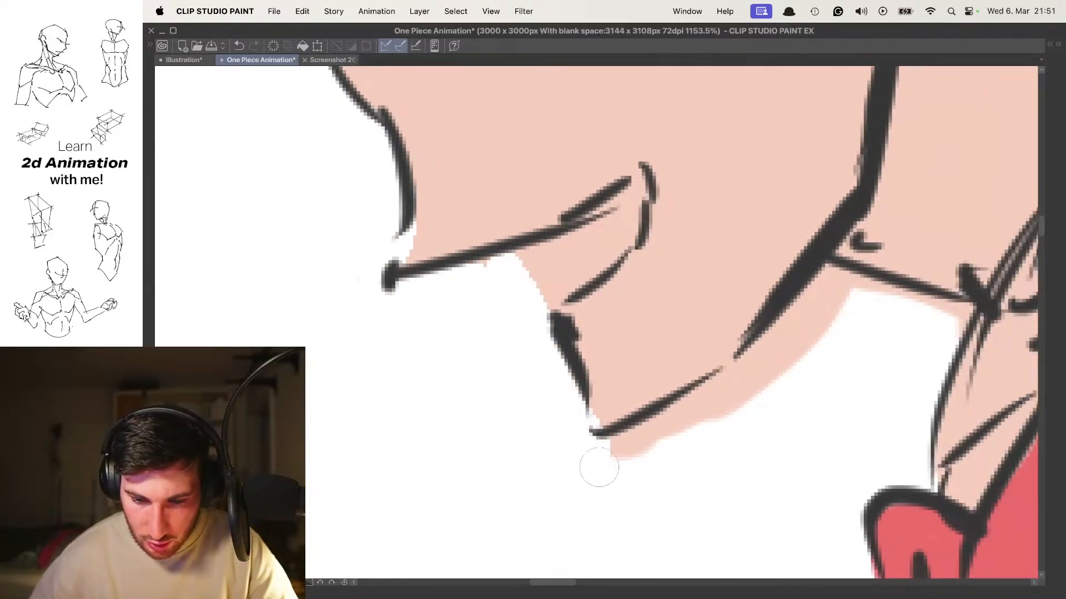
scroll(545, 411, "right", 3)
scroll(545, 410, "down", 1)
mouse_move(545, 411)
left_mouse_down()
mouse_move(637, 342)
mouse_move(570, 362)
mouse_move(700, 292)
mouse_move(689, 269)
mouse_move(708, 245)
mouse_move(766, 265)
mouse_move(754, 263)
mouse_move(816, 273)
left_mouse_up()
Erase the excess skin colour outside the neck and nape lines
scroll(816, 273, "down", 6)
left_click_drag(706, 183, 549, 268)
mouse_move(641, 205)
left_mouse_down()
mouse_move(513, 215)
mouse_move(545, 226)
left_mouse_up()
scroll(693, 245, "up", 6)
mouse_move(485, 238)
left_mouse_down()
mouse_move(478, 225)
mouse_move(552, 267)
mouse_move(627, 283)
mouse_move(643, 311)
left_mouse_up()
scroll(638, 300, "down", 8)
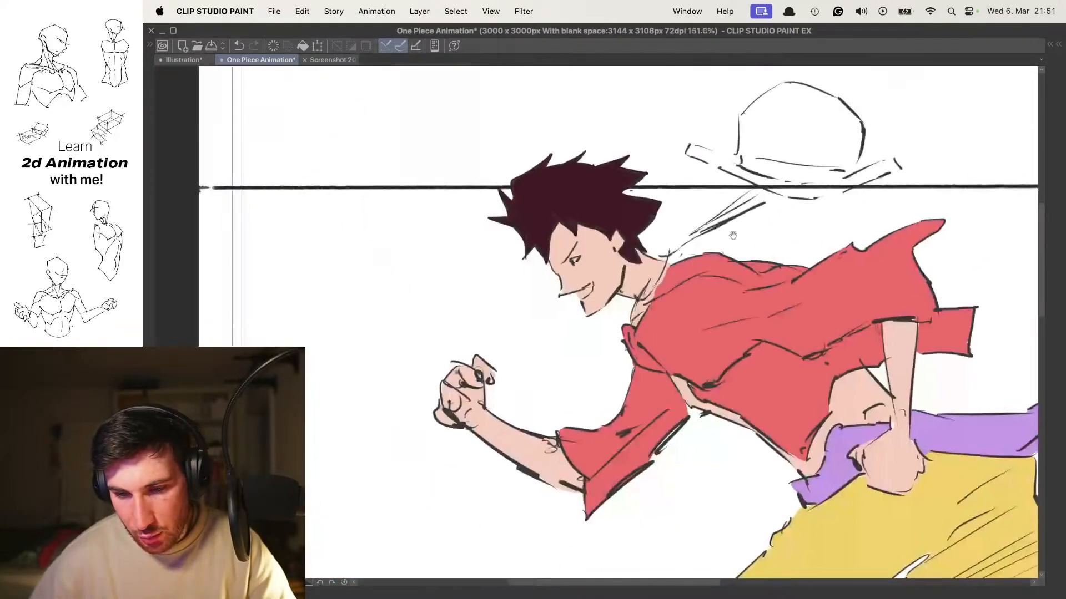
Fill the teeth of the character's grin with white, matching the neighbouring frame
scroll(464, 301, "up", 8)
key("Right")
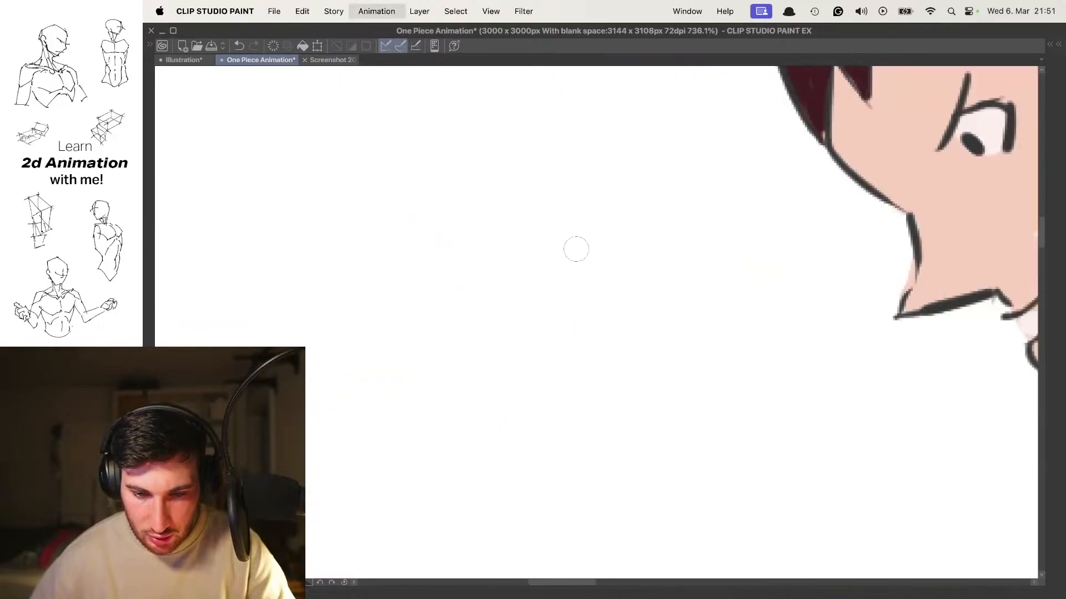
left_click_drag(816, 185, 578, 225)
key("Right")
mouse_move(328, 283)
left_mouse_down()
mouse_move(494, 284)
mouse_move(507, 319)
mouse_move(557, 257)
mouse_move(577, 261)
left_mouse_up()
scroll(488, 284, "up", 3)
scroll(578, 260, "up", 2)
left_click_drag(491, 69, 558, 273)
mouse_move(466, 245)
left_mouse_down()
mouse_move(503, 233)
mouse_move(472, 275)
left_mouse_up()
scroll(478, 266, "down", 8)
Fill the hat strings between the neck and the brim with the pale lilac-grey sampled from the neighbouring frame
scroll(614, 228, "up", 3)
left_click_drag(615, 231, 555, 271)
scroll(553, 270, "up", 1)
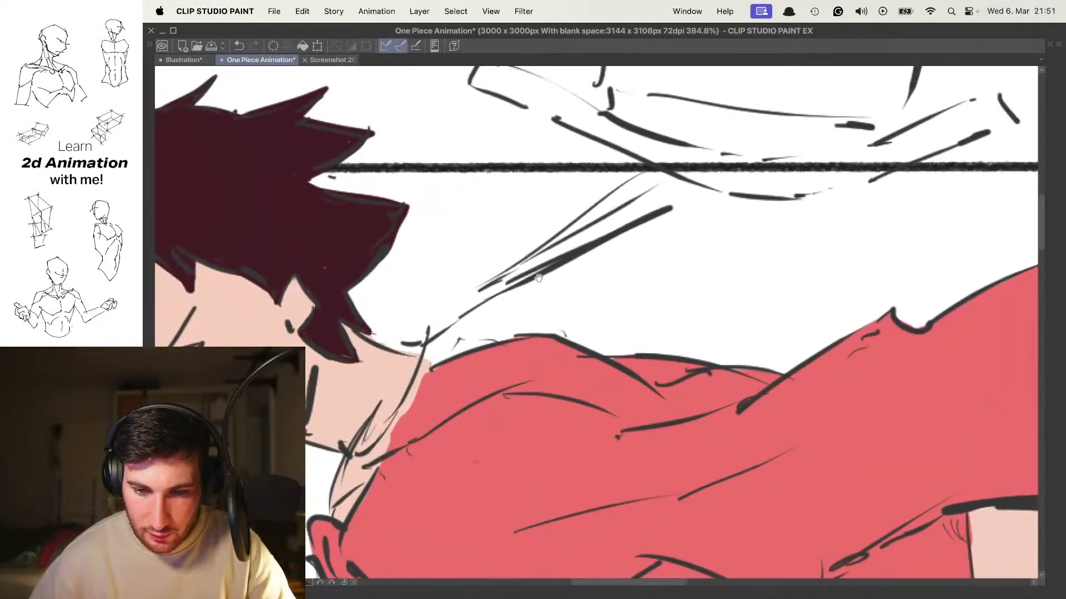
key(".")
left_click(674, 228, "alt")
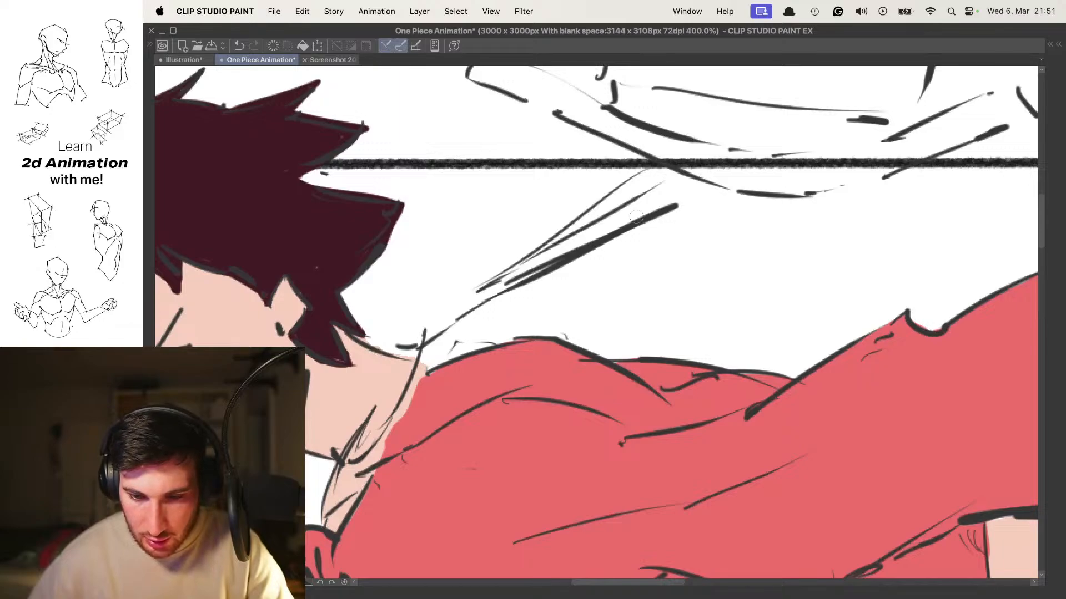
key(".")
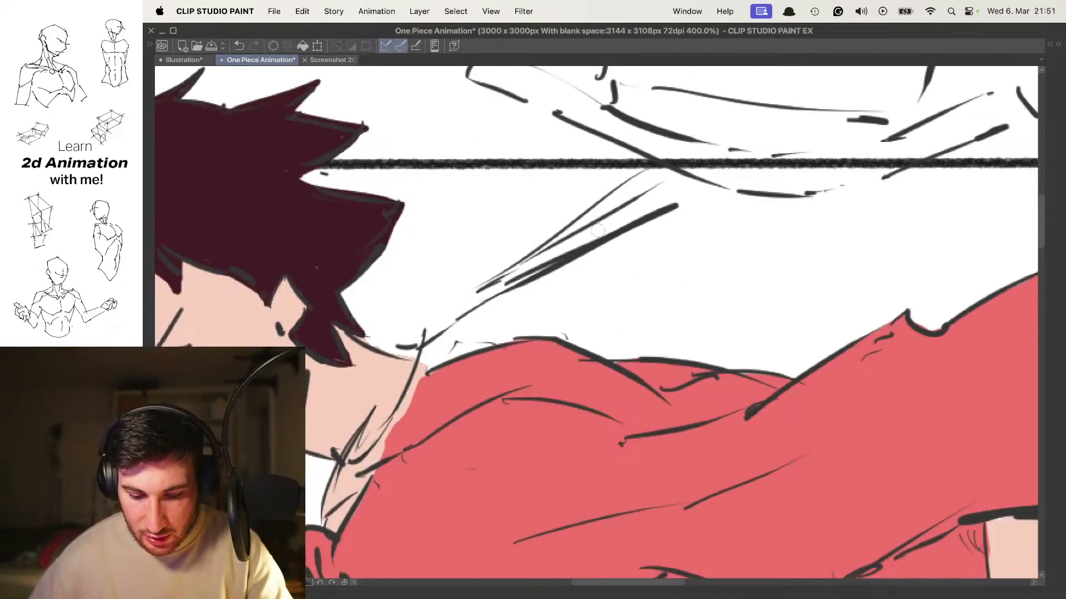
key("Tab")
key("Tab")
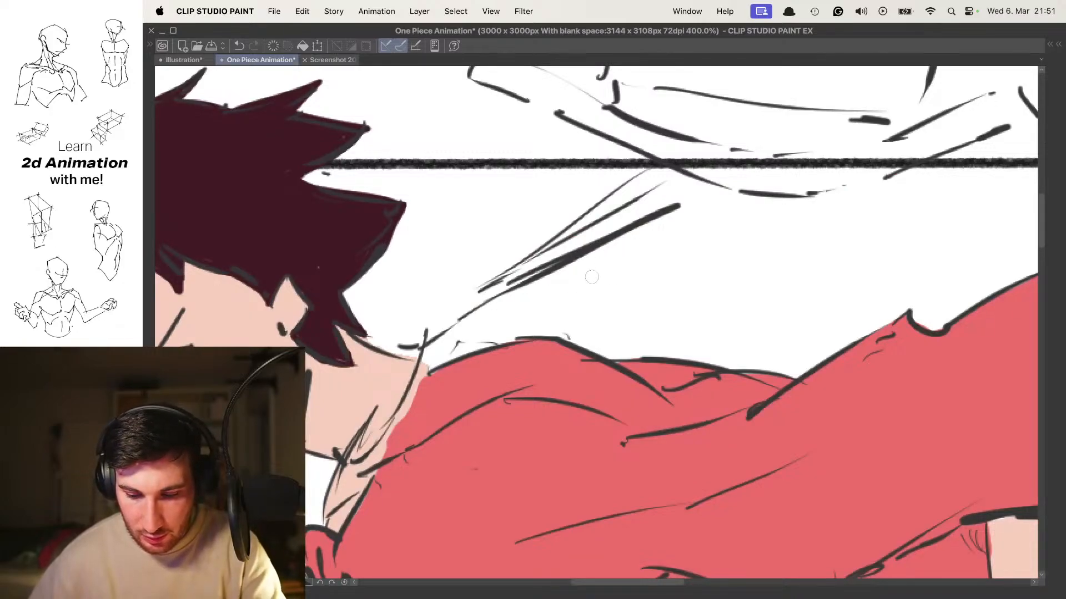
key("super+z")
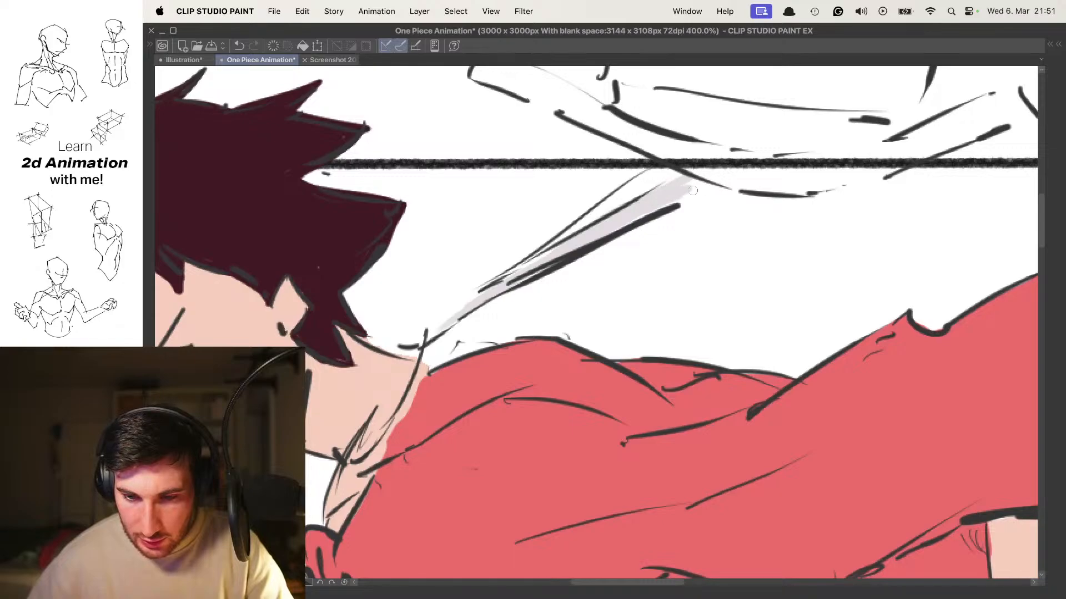
left_click_drag(661, 205, 699, 188)
scroll(635, 191, "up", 3)
left_click_drag(520, 266, 642, 181)
mouse_move(588, 231)
left_mouse_down()
mouse_move(518, 276)
mouse_move(599, 204)
left_mouse_up()
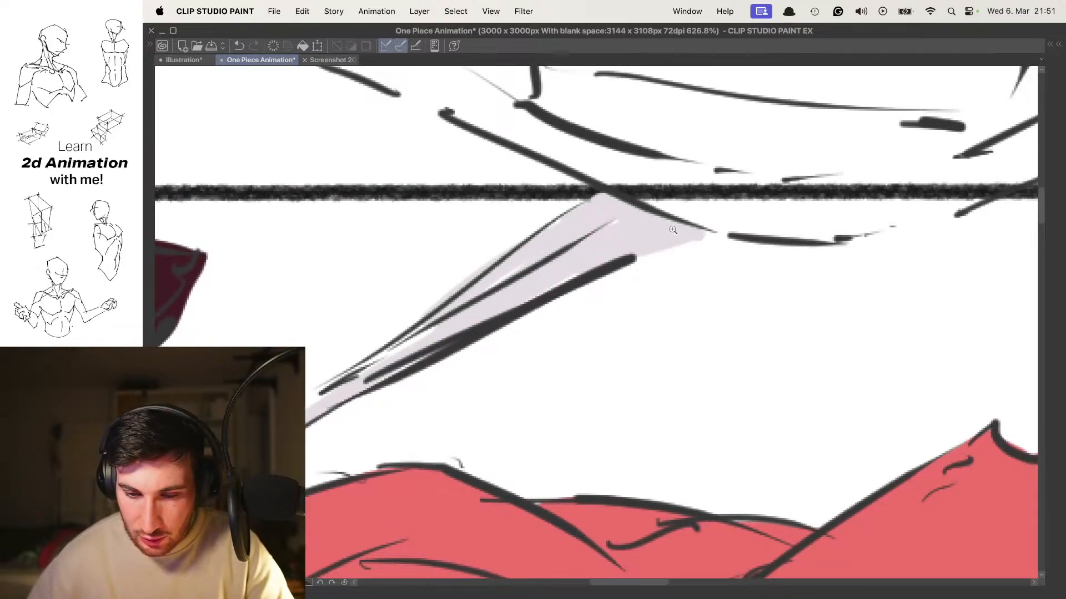
Sample the straw beige from the neighbouring frame's hat and block in the middle of this hat's crown
scroll(668, 229, "down", 5)
scroll(687, 241, "up", 3)
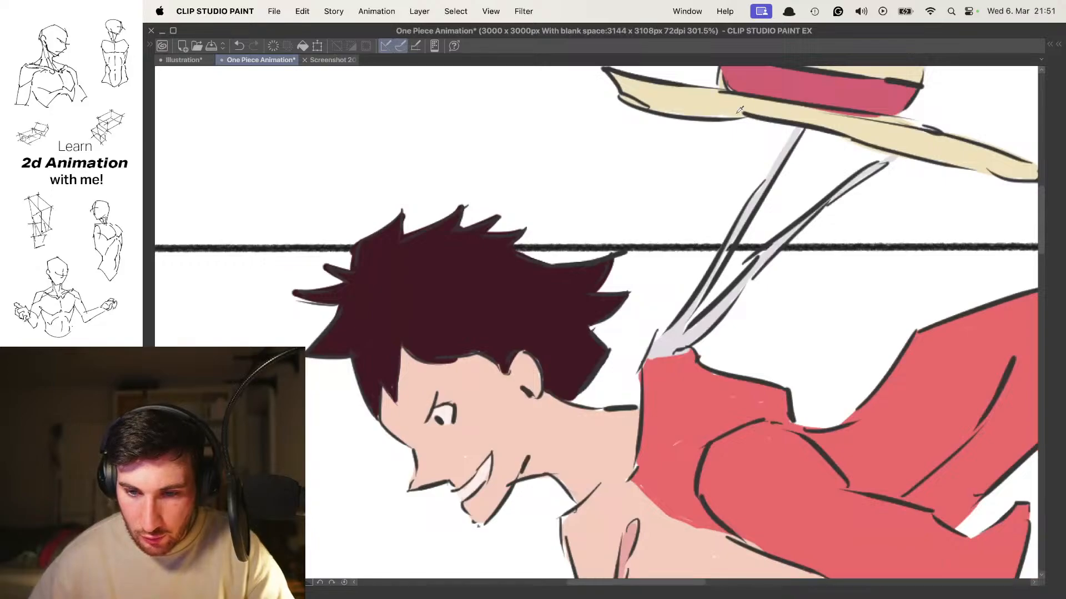
left_click(742, 107, "alt")
key(".")
left_click_drag(716, 212, 644, 279)
mouse_move(573, 195)
left_mouse_down()
mouse_move(545, 251)
mouse_move(543, 229)
mouse_move(654, 259)
mouse_move(638, 161)
left_mouse_up()
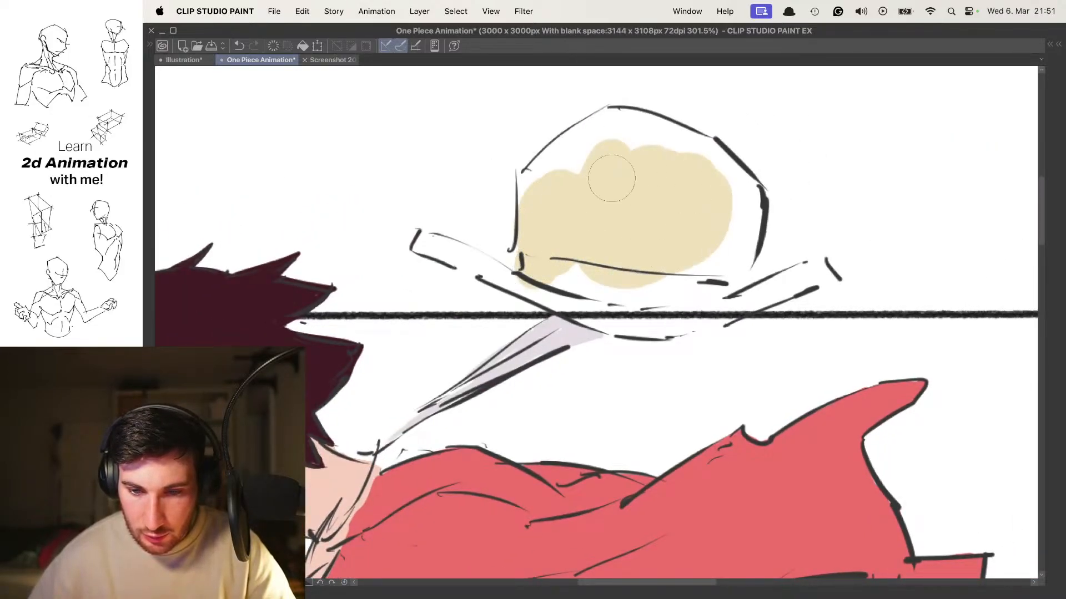
Extend the straw beige up to the front and upper outline of the hat's crown
scroll(585, 192, "up", 3)
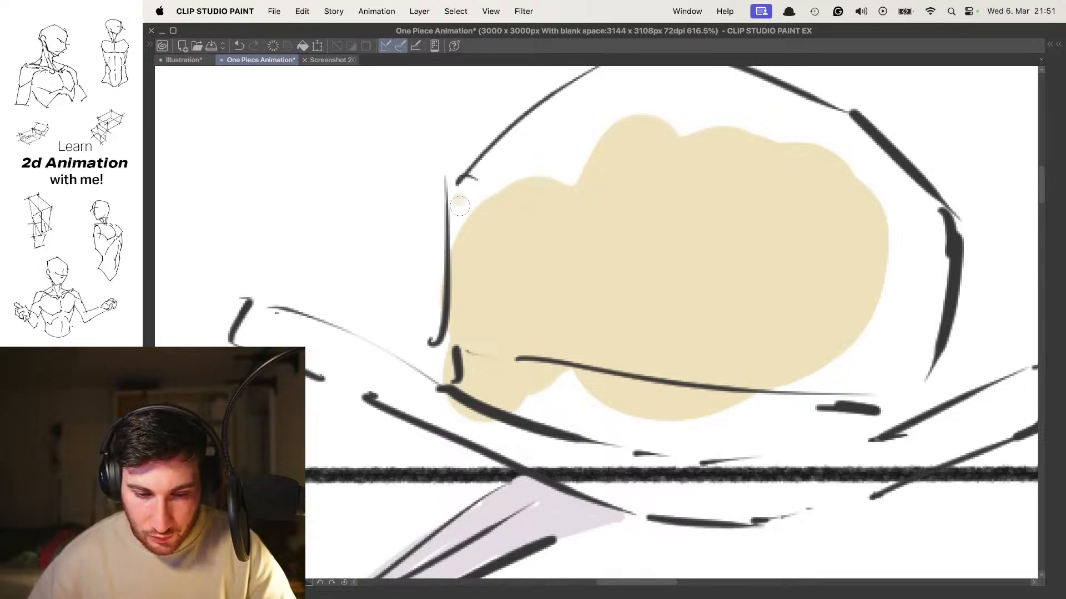
mouse_move(458, 201)
left_mouse_down()
mouse_move(587, 86)
mouse_move(519, 185)
left_mouse_up()
mouse_move(461, 222)
left_mouse_down()
mouse_move(564, 150)
mouse_move(426, 318)
mouse_move(512, 230)
mouse_move(407, 314)
mouse_move(492, 206)
left_mouse_up()
key("super+z")
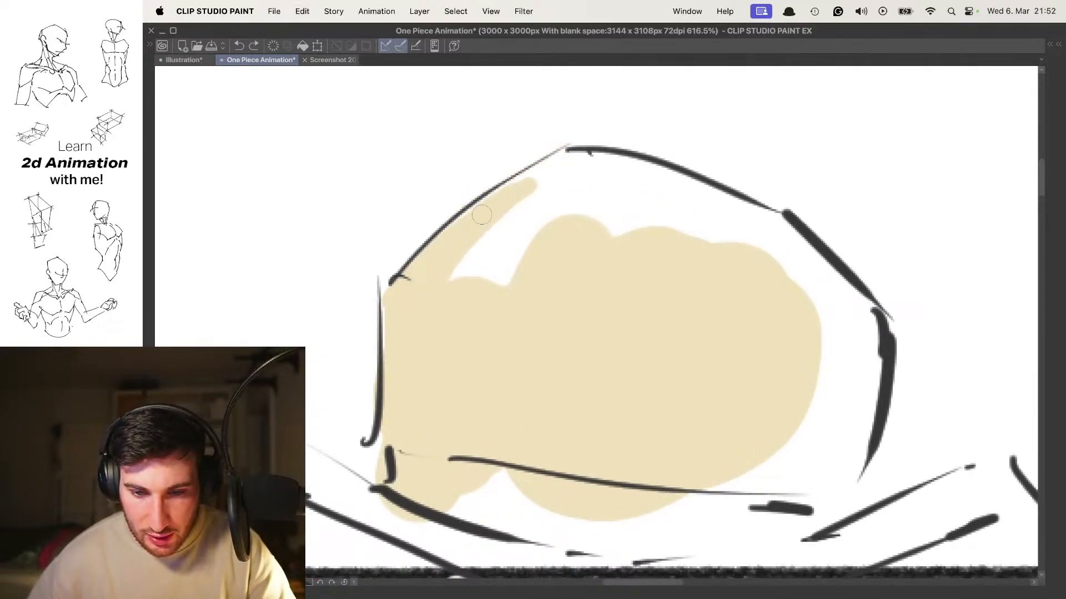
mouse_move(563, 161)
left_mouse_down()
mouse_move(500, 261)
mouse_move(532, 232)
mouse_move(509, 277)
mouse_move(594, 200)
mouse_move(570, 168)
mouse_move(633, 189)
mouse_move(669, 225)
left_mouse_up()
mouse_move(566, 253)
left_mouse_down()
mouse_move(751, 62)
mouse_move(532, 293)
mouse_move(572, 306)
mouse_move(413, 247)
mouse_move(415, 235)
mouse_move(541, 286)
left_mouse_up()
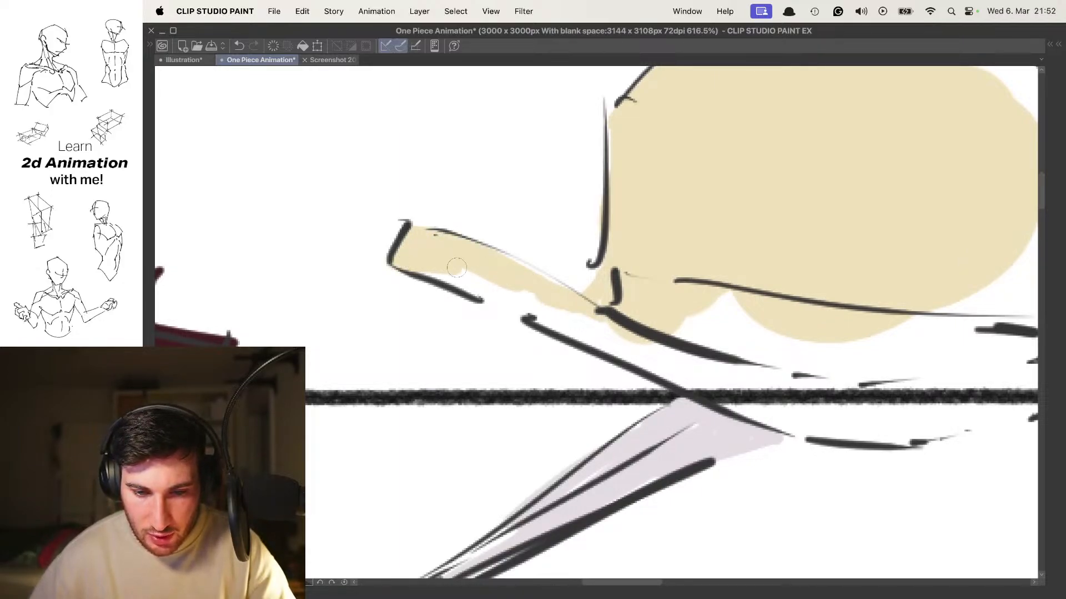
Fill the hat's brim from its front tip around to the rear with straw beige
left_click_drag(457, 268, 547, 308)
left_click_drag(477, 290, 411, 244)
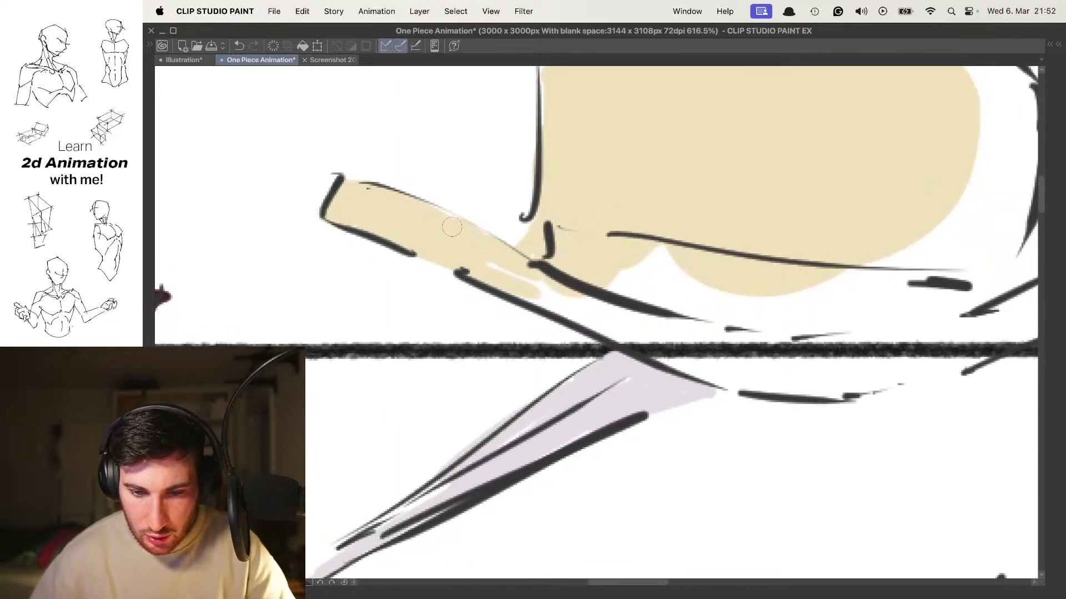
left_click_drag(650, 300, 551, 256)
mouse_move(532, 296)
left_mouse_down()
mouse_move(675, 325)
mouse_move(634, 334)
mouse_move(570, 276)
left_mouse_up()
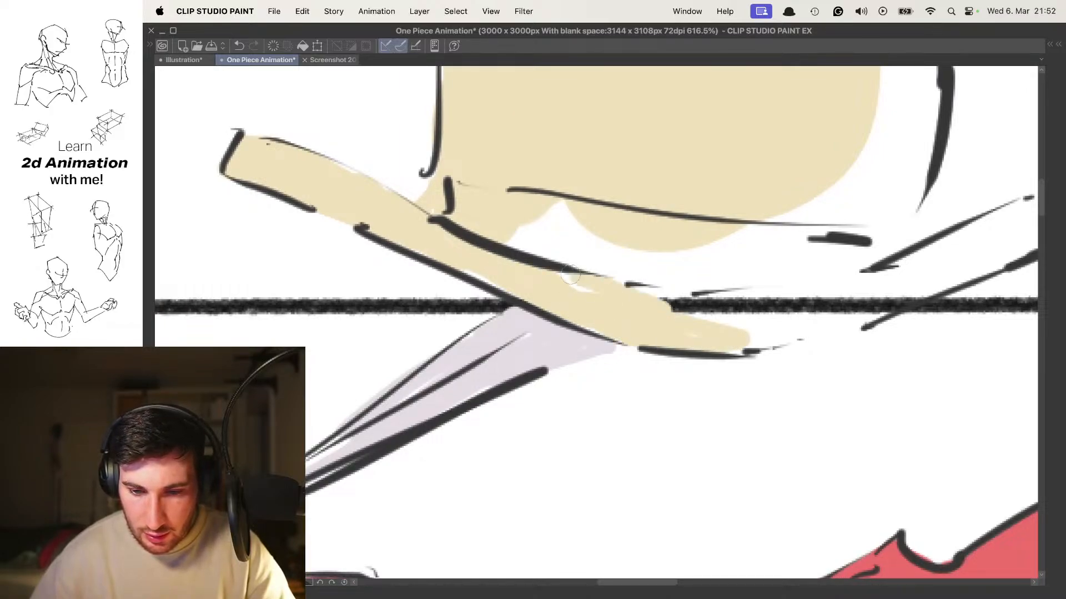
mouse_move(663, 299)
left_mouse_down()
mouse_move(511, 287)
mouse_move(599, 294)
mouse_move(684, 281)
left_mouse_up()
scroll(684, 282, "right", 3)
mouse_move(594, 325)
left_mouse_down()
mouse_move(710, 299)
mouse_move(732, 275)
mouse_move(788, 261)
mouse_move(810, 235)
mouse_move(834, 243)
mouse_move(794, 316)
left_mouse_up()
mouse_move(562, 322)
left_mouse_down()
mouse_move(551, 311)
mouse_move(598, 356)
mouse_move(623, 342)
left_mouse_up()
Fill the gaps along the rear and top outline of the hat's crown with straw beige
scroll(624, 342, "down", 3)
scroll(616, 244, "up", 2)
left_click_drag(638, 267, 685, 342)
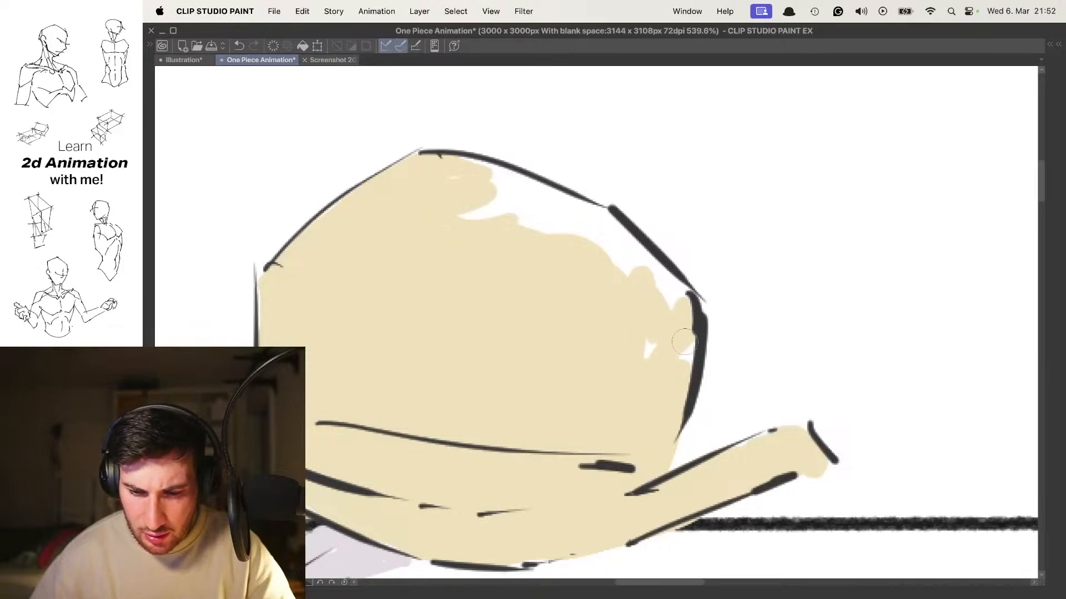
mouse_move(675, 295)
left_mouse_down()
mouse_move(527, 189)
mouse_move(562, 222)
left_mouse_up()
scroll(593, 212, "down", 5)
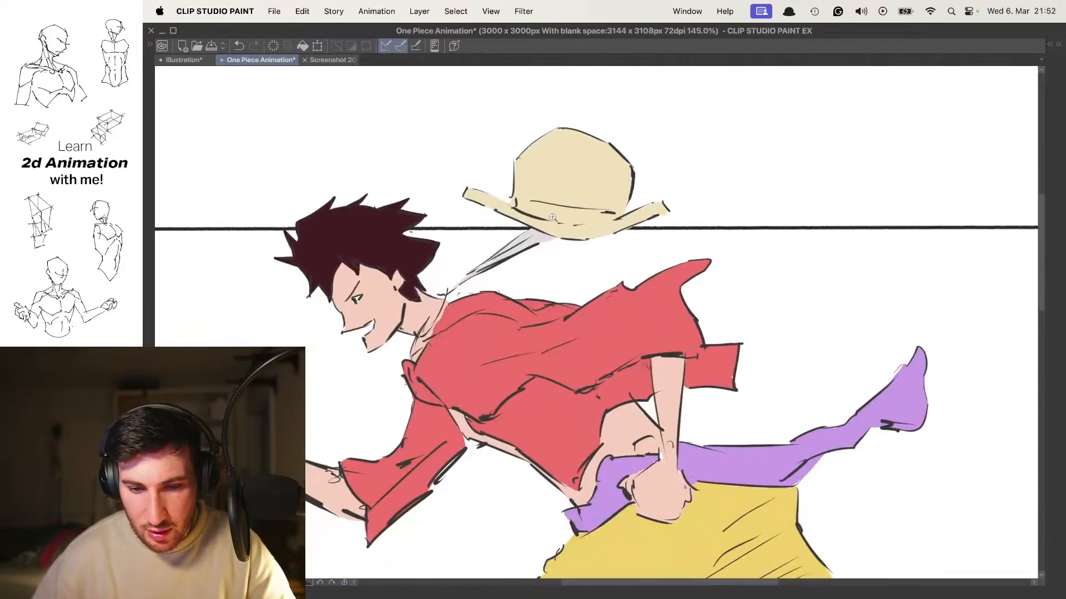
Paint the hat's band crimson-pink between the crown and the brim, matching the neighbouring frame
scroll(665, 200, "up", 4)
scroll(664, 200, "down", 1)
key("Right")
scroll(512, 274, "up", 3)
mouse_move(471, 300)
left_mouse_down()
mouse_move(537, 321)
mouse_move(536, 335)
mouse_move(526, 310)
left_mouse_up()
mouse_move(593, 317)
left_mouse_down()
mouse_move(533, 334)
mouse_move(670, 339)
left_mouse_up()
mouse_move(556, 342)
left_mouse_down()
mouse_move(641, 352)
mouse_move(742, 337)
left_mouse_up()
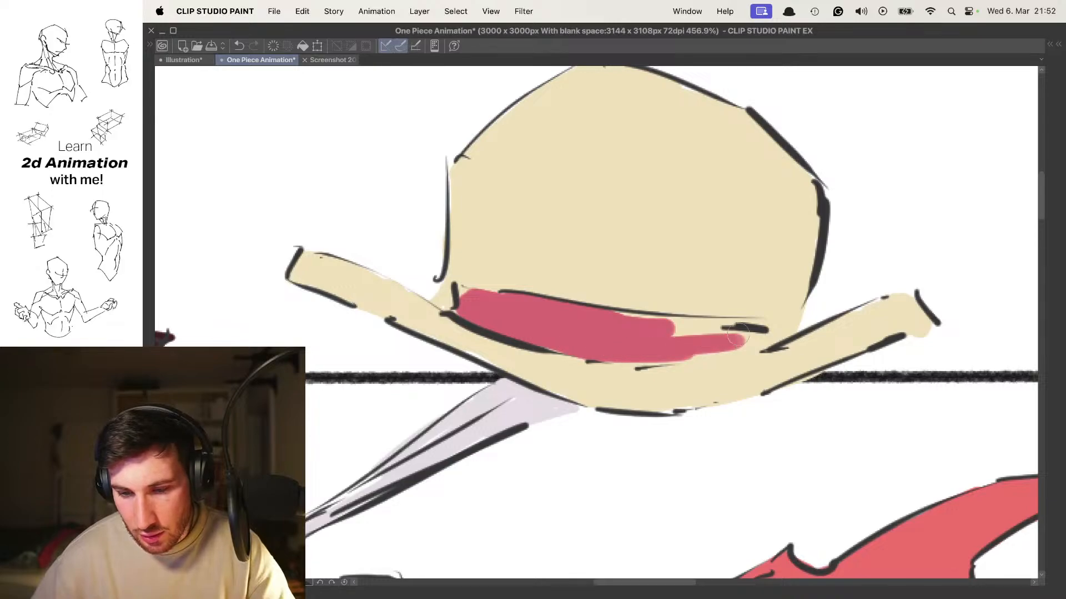
left_click_drag(643, 329, 772, 333)
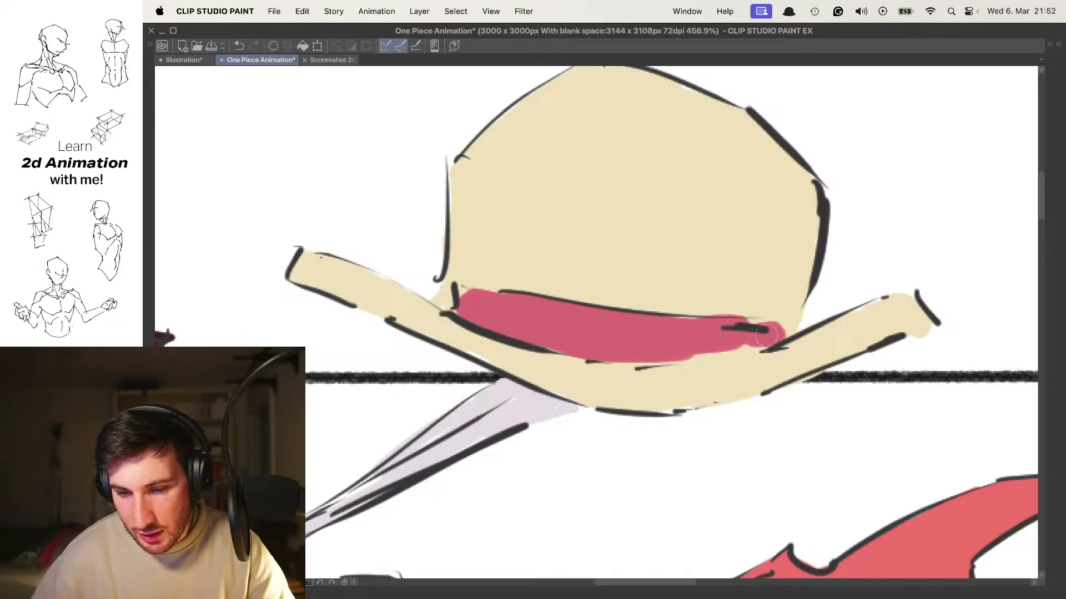
left_click_drag(424, 277, 483, 345)
left_click_drag(502, 281, 444, 281)
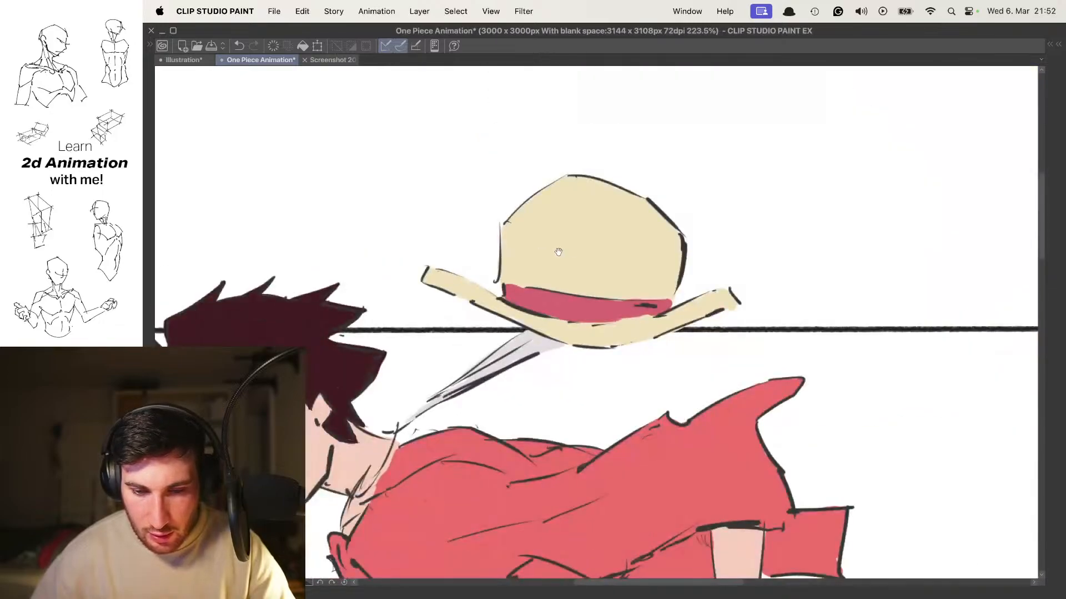
Step through the neighbouring frames to compare the character's colouring
left_click_drag(641, 273, 572, 282)
key("Right")
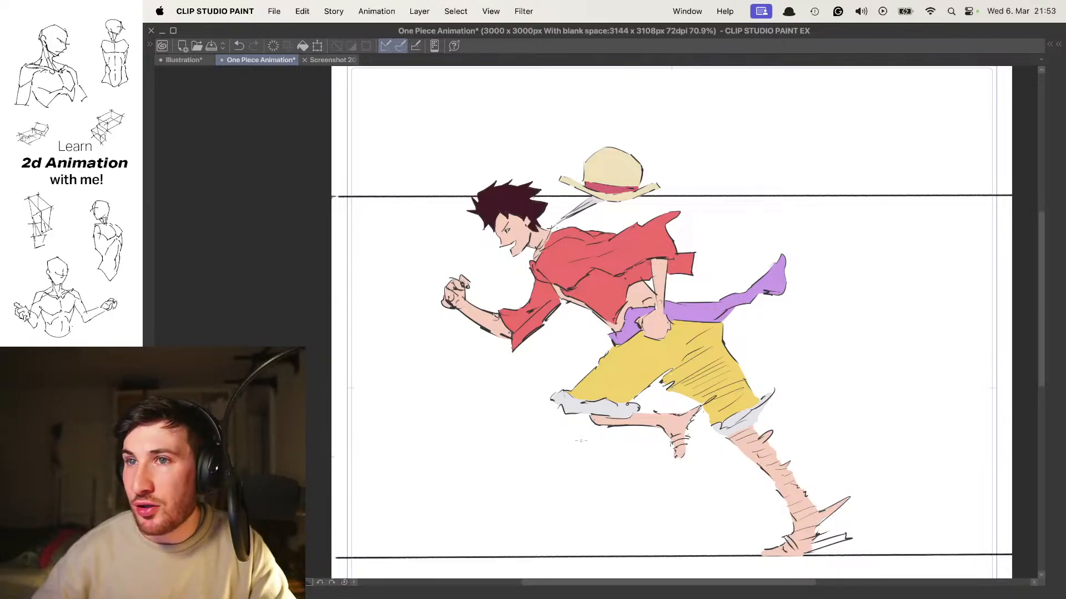
key("Right")
key("Right")
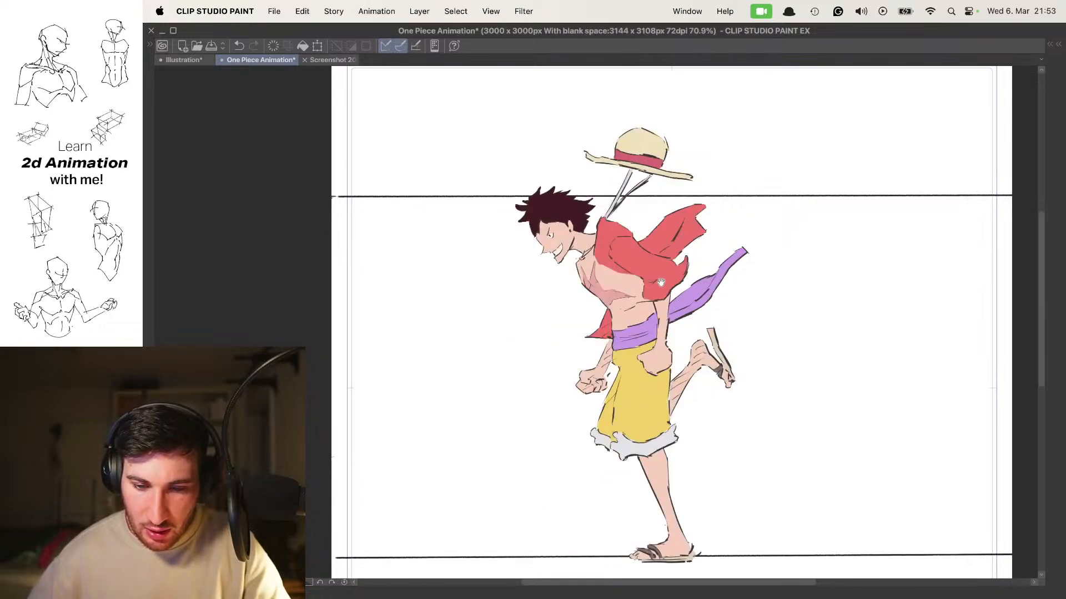
Step through the frames of the run cycle to check which parts of the character still lack colour
scroll(652, 277, "down", 3)
key("Right")
key("Right")
key("Right")
key("Right")
key("Right")
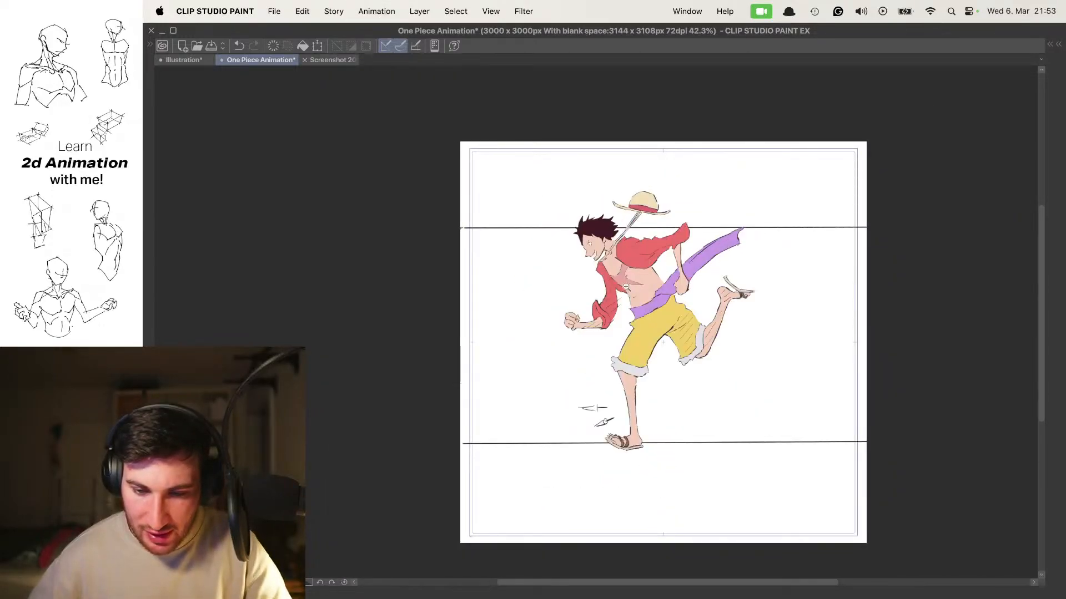
scroll(658, 330, "up", 2)
key("Right")
key("Right")
key("Right")
key("Right")
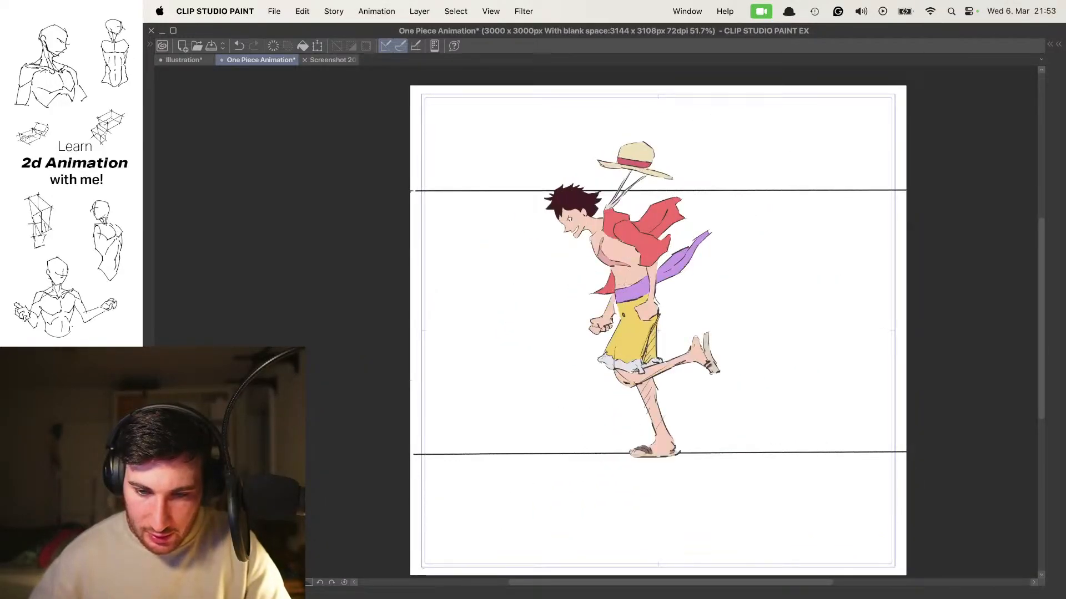
key("Tab")
key("space")
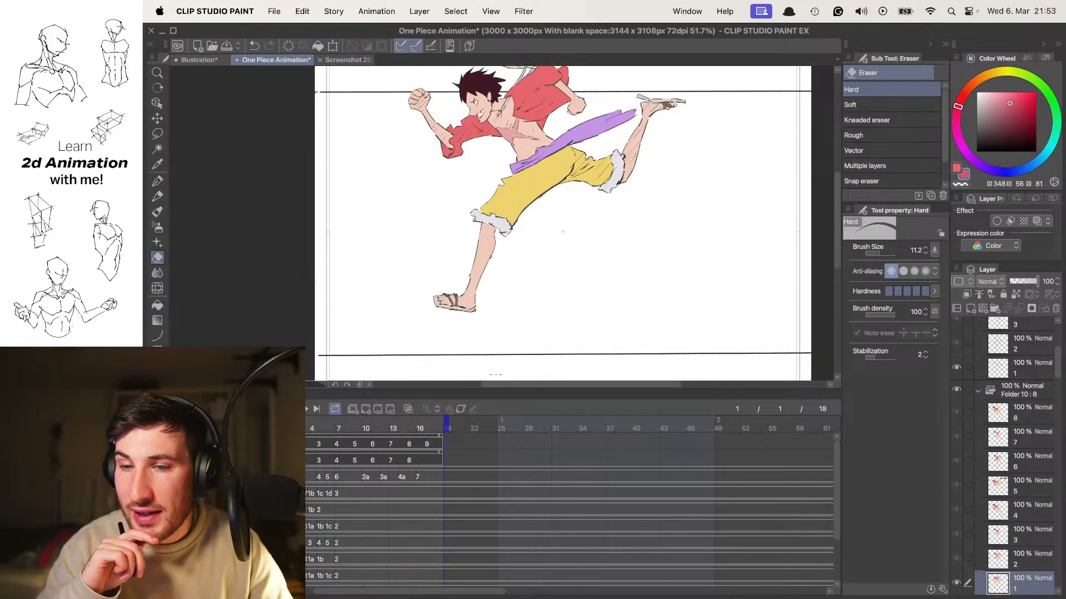
key("Tab")
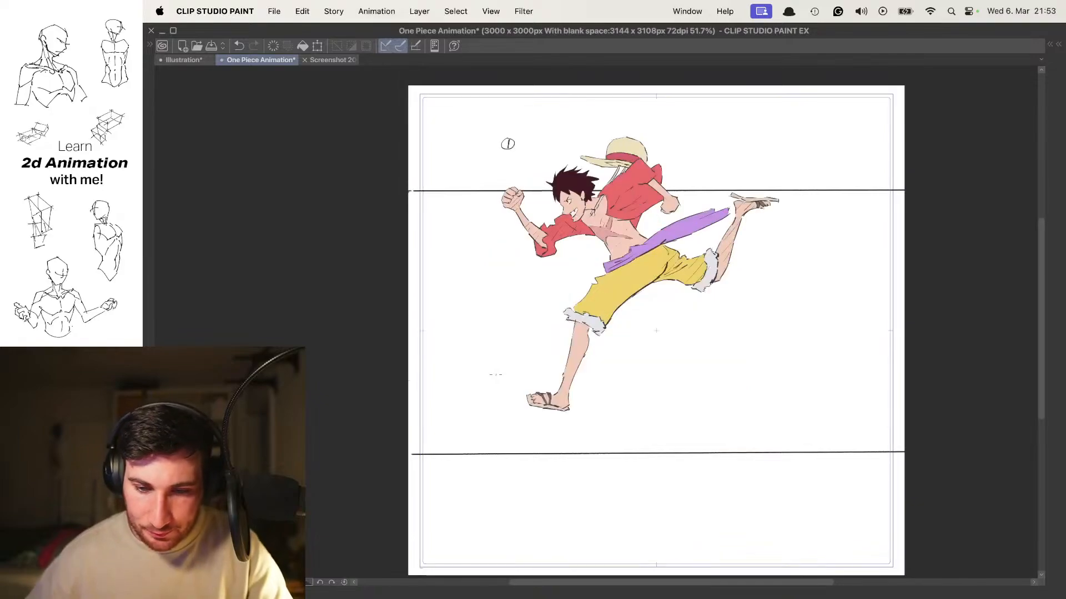
left_click_drag(626, 212, 577, 243)
left_click_drag(664, 235, 636, 237)
key("Right")
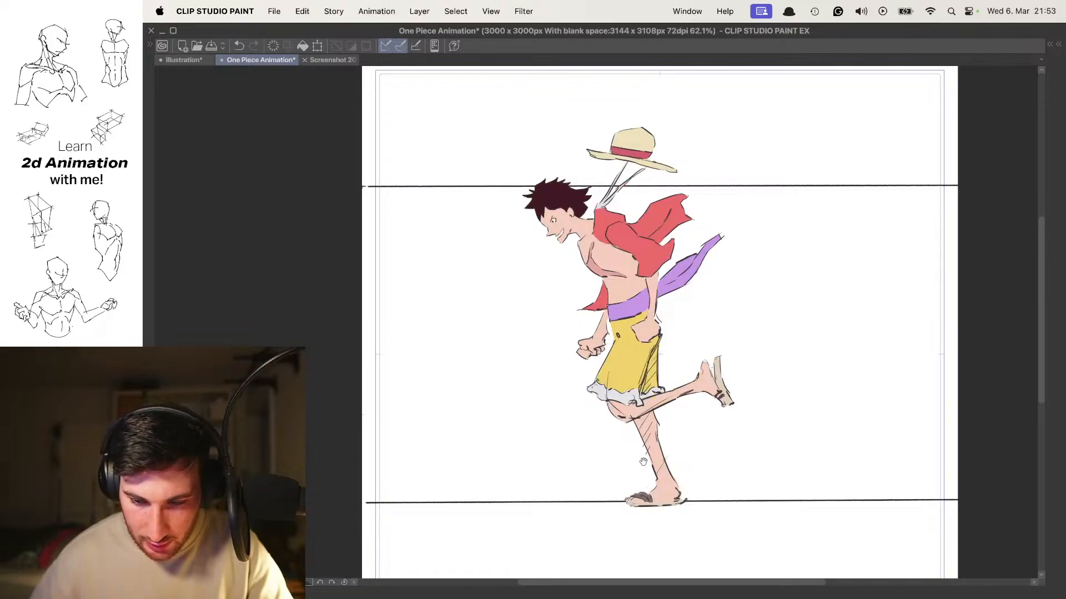
Paint the sandal sole on the raised front foot beige, using the sandal colour from the neighbouring frame
scroll(644, 466, "up", 3)
scroll(563, 347, "up", 5)
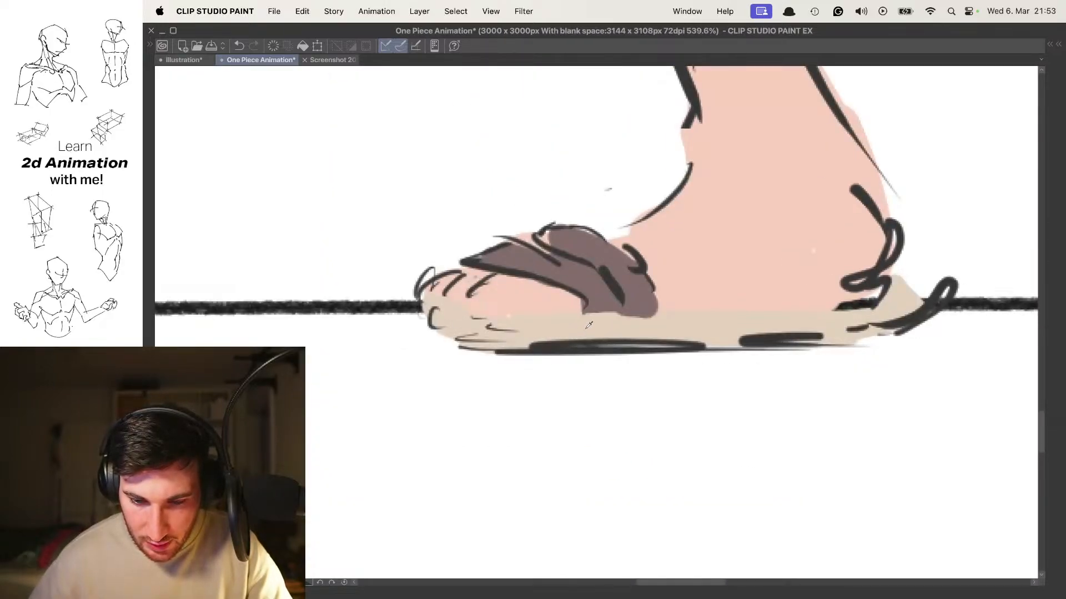
scroll(683, 325, "down", 6)
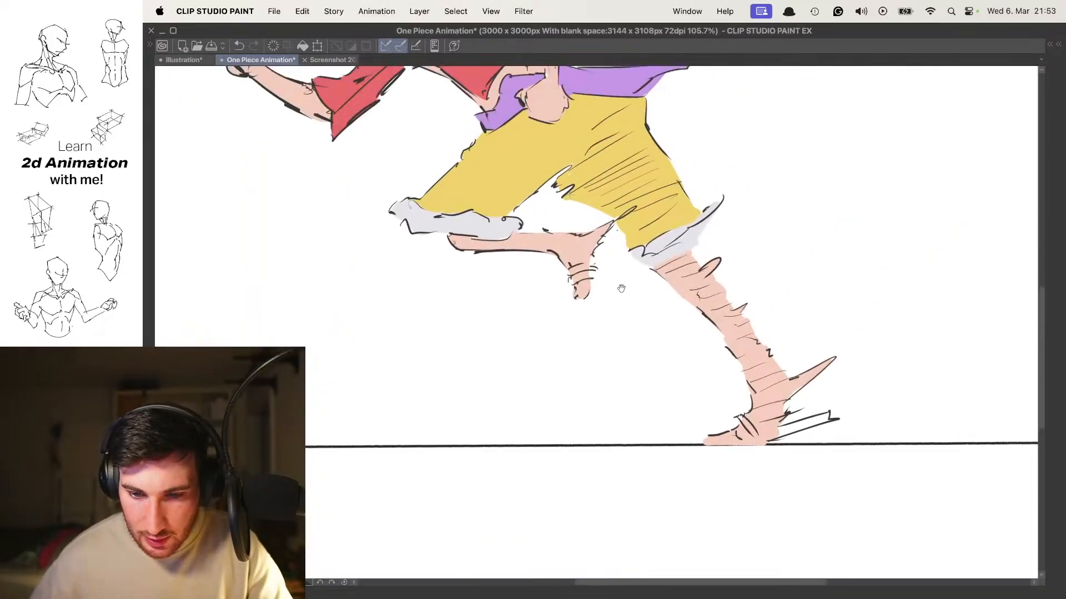
scroll(579, 250, "up", 5)
left_click_drag(546, 268, 560, 257)
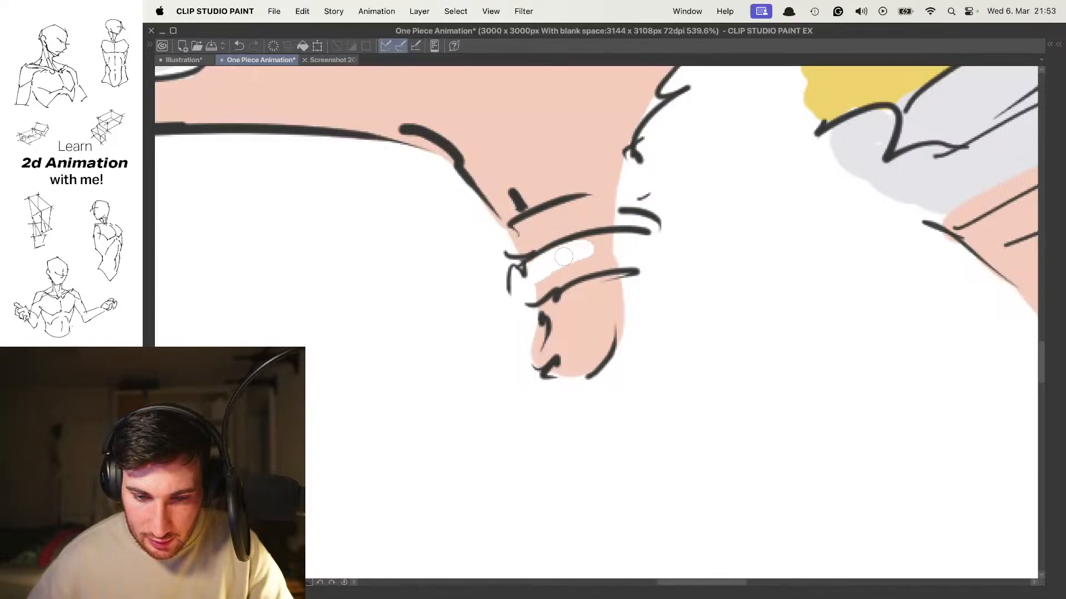
key("super+z")
left_click_drag(673, 226, 652, 289)
mouse_move(615, 241)
left_mouse_down()
mouse_move(657, 155)
mouse_move(614, 320)
left_mouse_up()
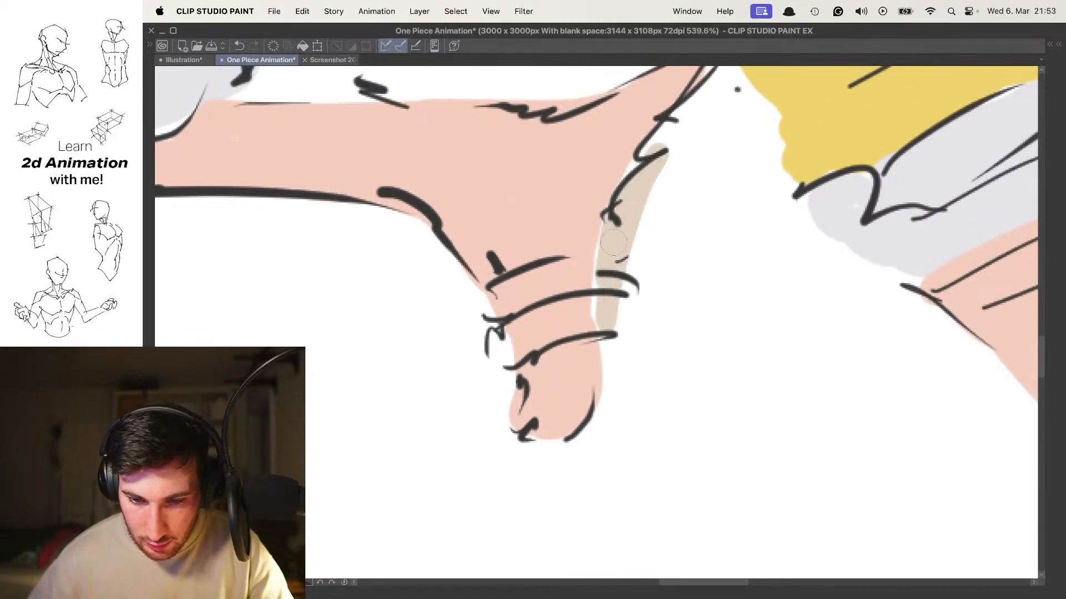
left_click_drag(607, 386, 617, 338)
mouse_move(643, 149)
left_mouse_down()
mouse_move(620, 250)
mouse_move(647, 225)
mouse_move(639, 273)
left_mouse_up()
scroll(640, 273, "down", 5)
scroll(640, 309, "up", 2)
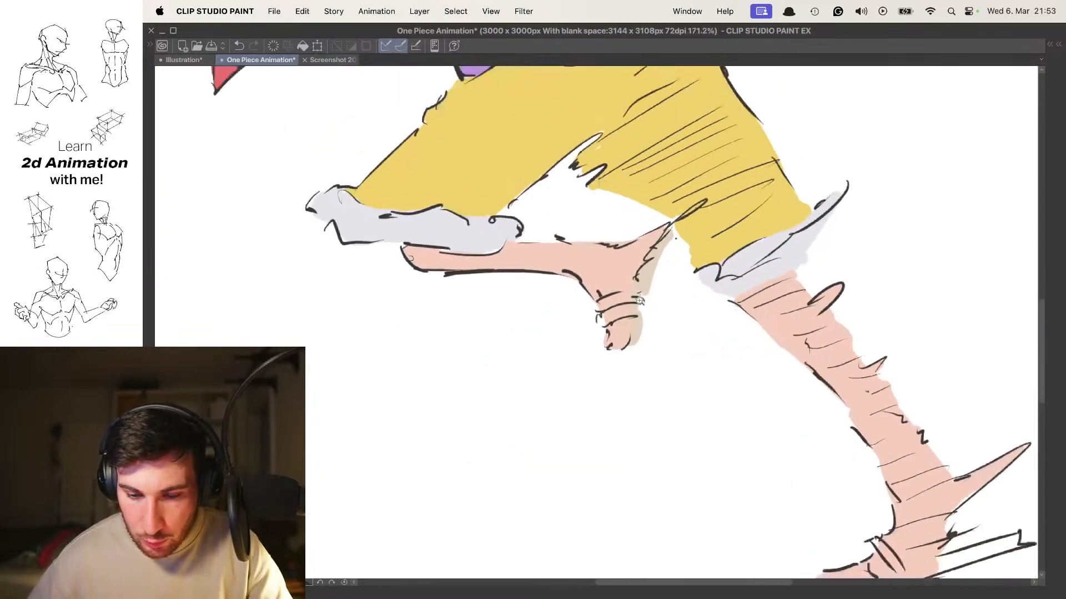
Paint the rear planted foot's sandal sole beige, including the part sticking out behind the heel
scroll(690, 282, "down", 3)
scroll(536, 361, "up", 4)
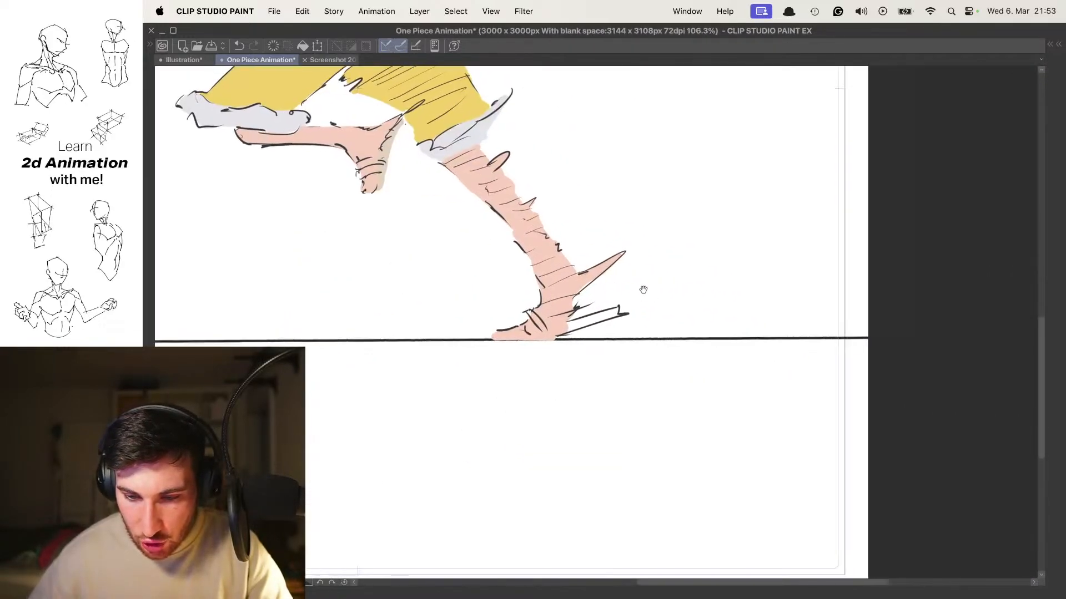
scroll(536, 362, "up", 2)
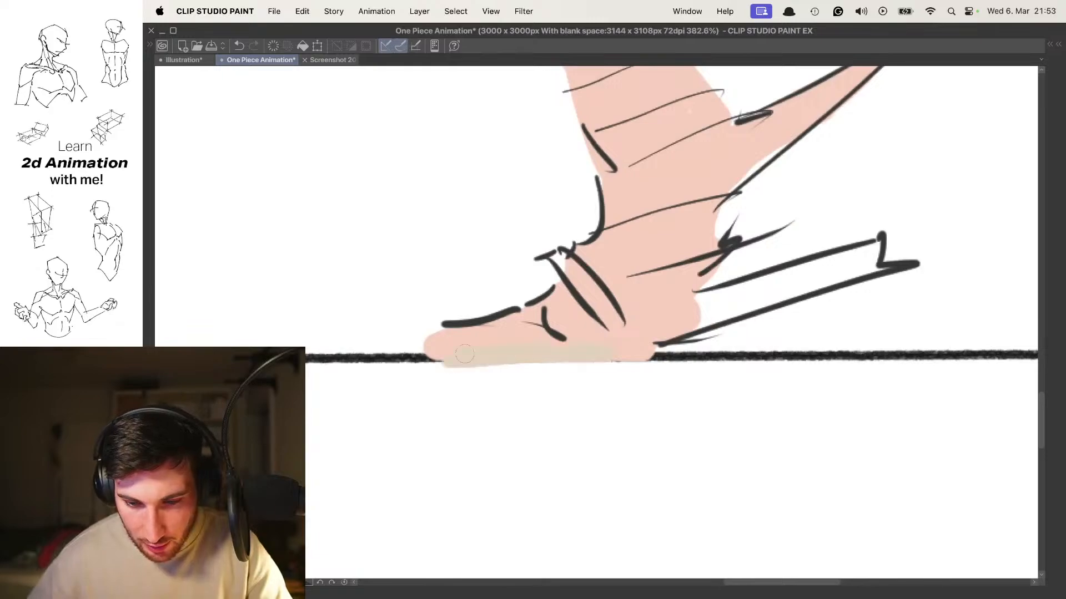
mouse_move(712, 304)
left_mouse_down()
mouse_move(657, 349)
mouse_move(799, 286)
mouse_move(701, 302)
mouse_move(773, 282)
left_mouse_up()
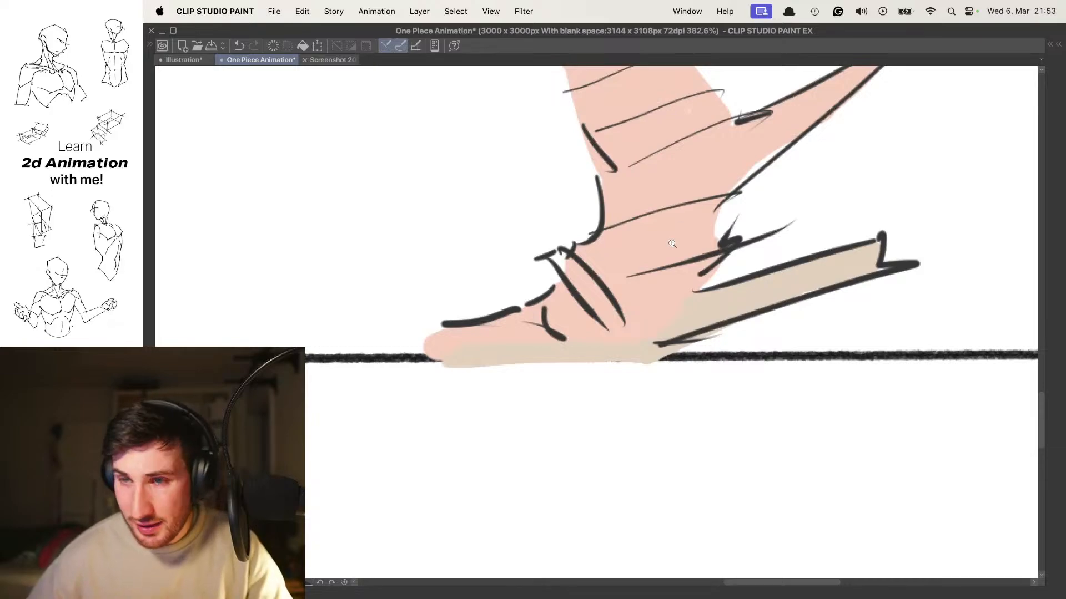
Paint the straps of both sandals brownish grey, matching the neighbouring frame's sandal strap
scroll(676, 243, "down", 6)
scroll(535, 339, "up", 9)
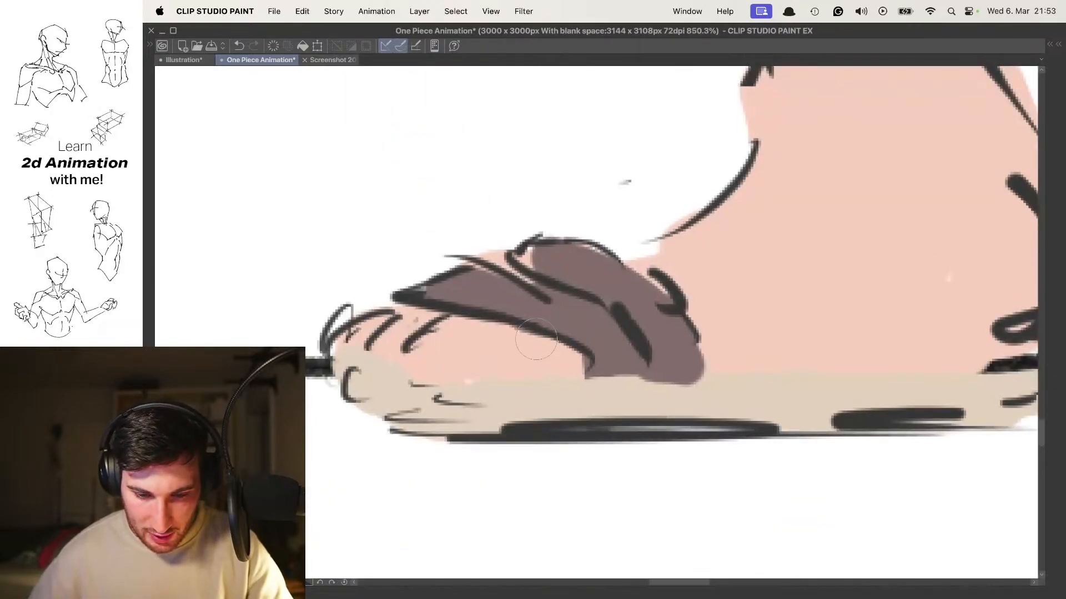
scroll(503, 298, "down", 6)
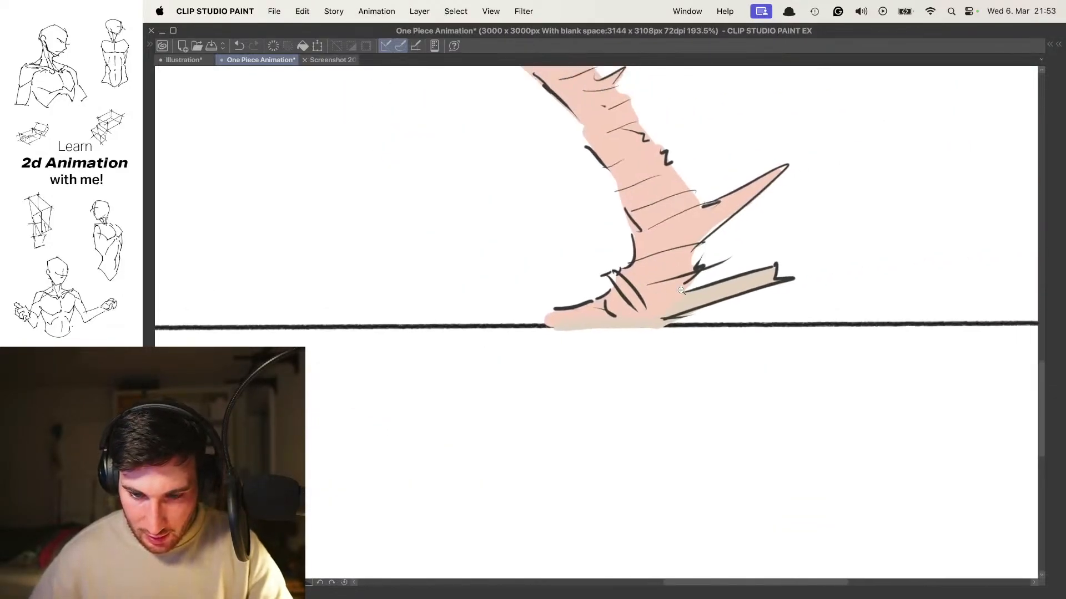
scroll(590, 282, "up", 5)
mouse_move(573, 270)
left_mouse_down()
mouse_move(612, 303)
mouse_move(592, 388)
left_mouse_up()
scroll(560, 313, "down", 8)
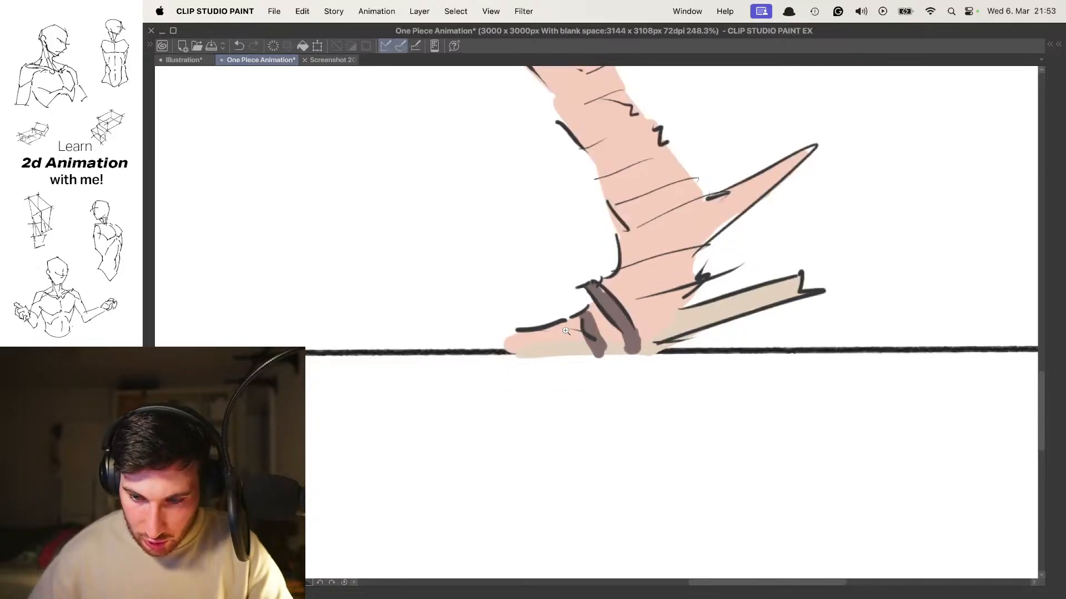
scroll(559, 314, "up", 10)
mouse_move(555, 319)
left_mouse_down()
mouse_move(523, 356)
mouse_move(572, 338)
left_mouse_up()
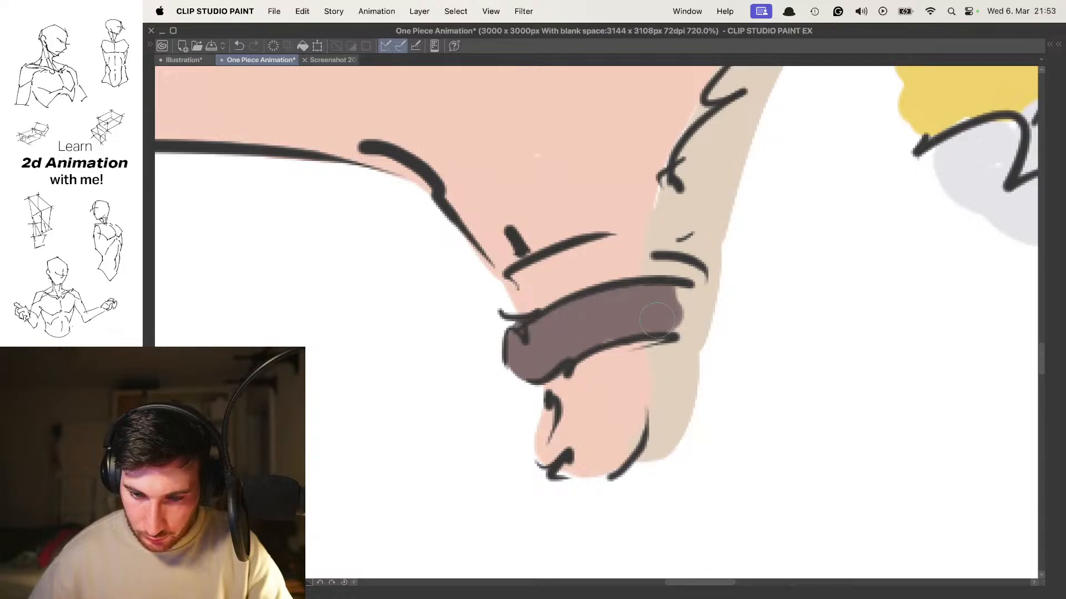
View the whole figure and play the animation to check the coloured sandals in motion
scroll(598, 246, "down", 10)
scroll(579, 242, "up", 3)
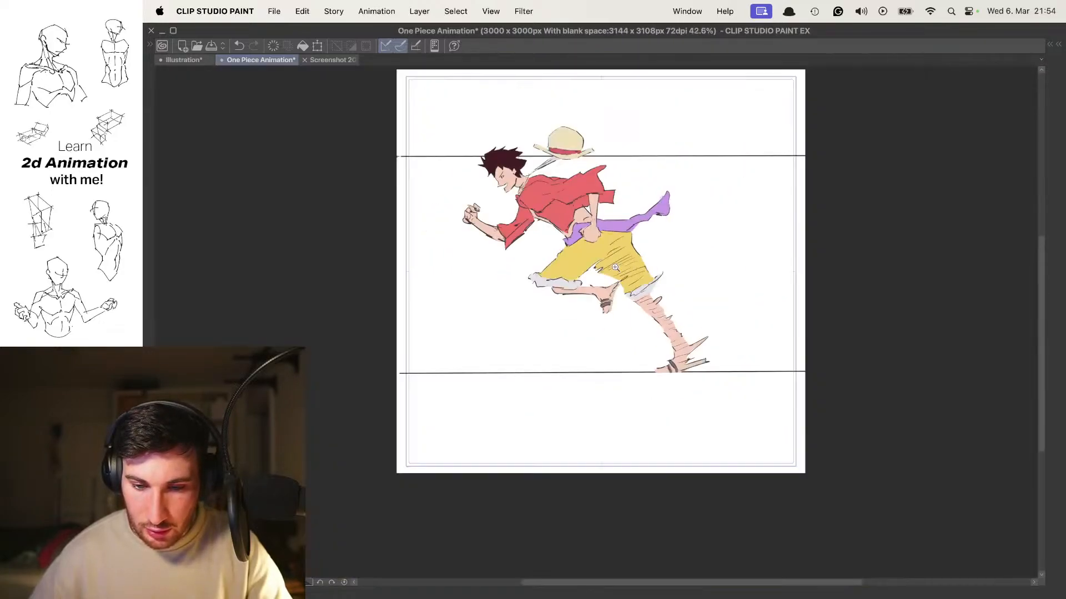
left_click_drag(579, 242, 613, 254)
mouse_move(519, 165)
left_mouse_down()
mouse_move(557, 167)
mouse_move(530, 166)
left_mouse_up()
left_click_drag(644, 253, 623, 255)
scroll(624, 256, "up", 5)
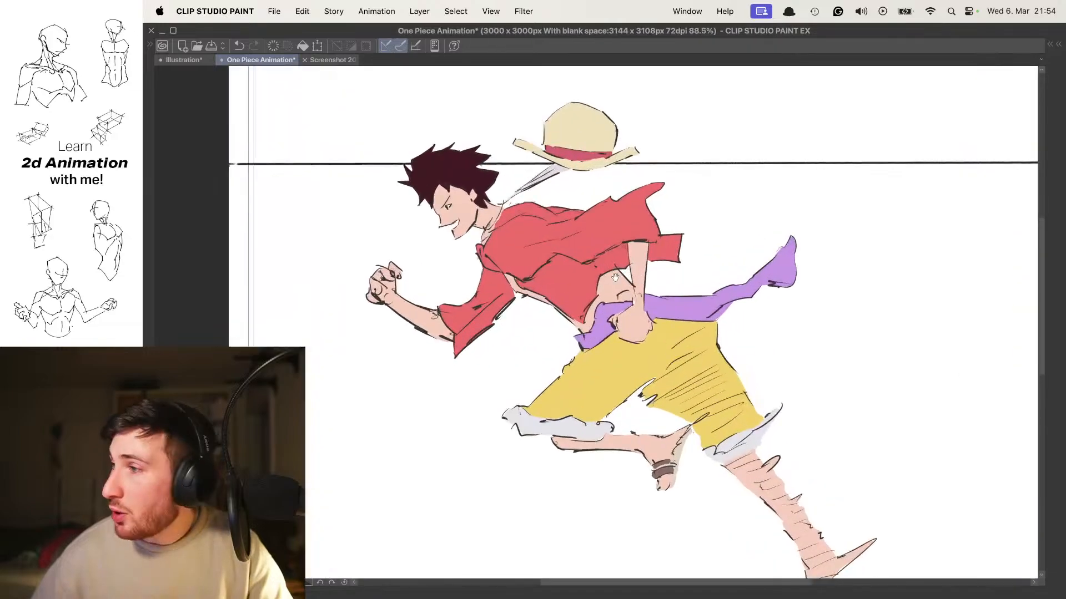
scroll(613, 287, "down", 4)
key("super+Return")
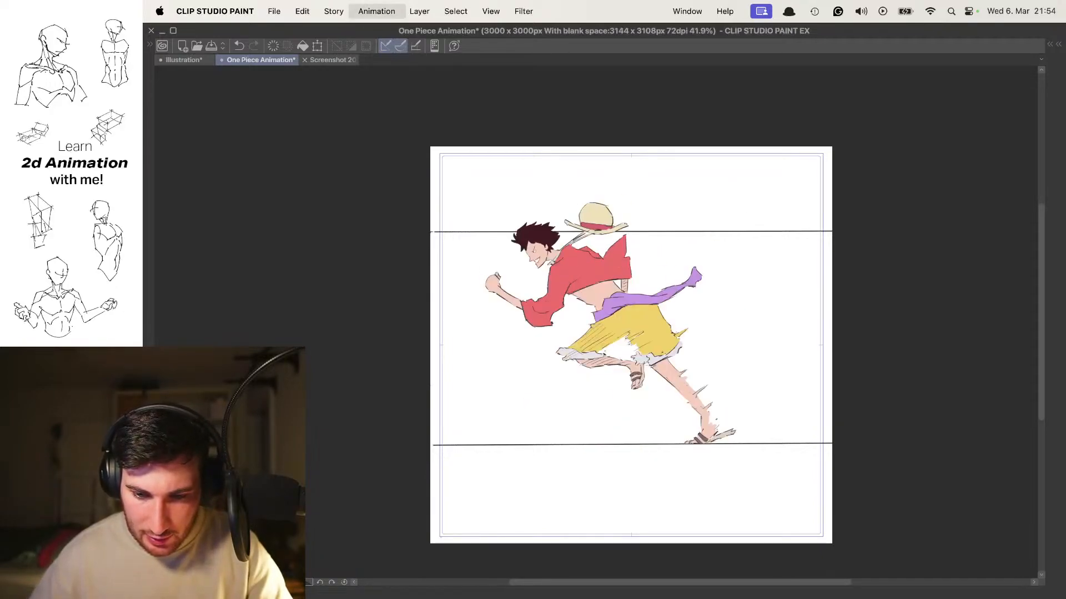
Add a new colour cel at frame 17 for the uncoloured line drawing and compare it with the preceding frame
key("Tab")
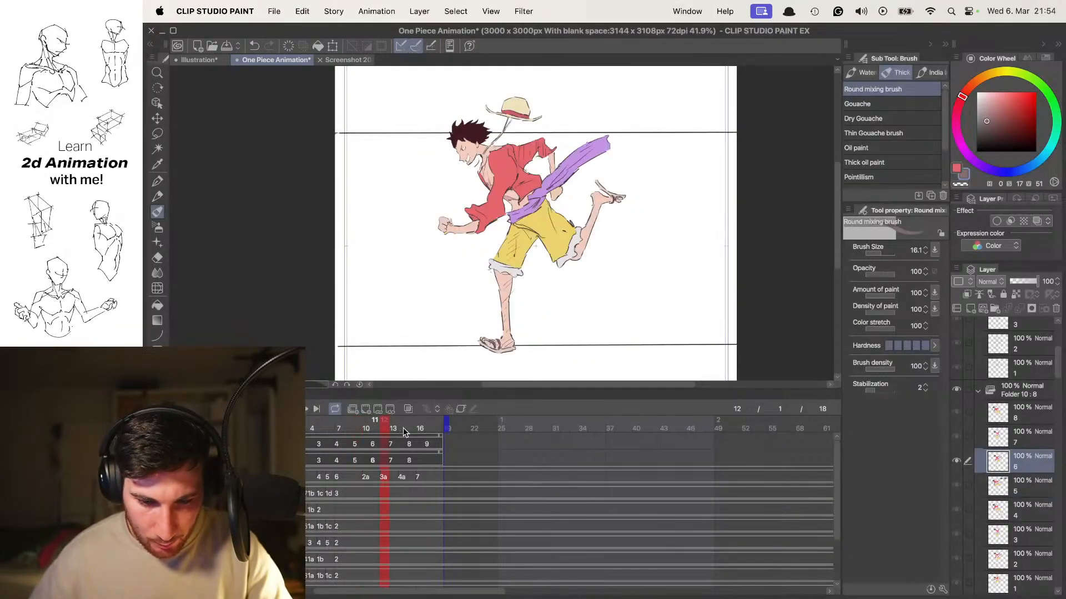
left_click_drag(424, 430, 437, 424)
left_click(438, 408)
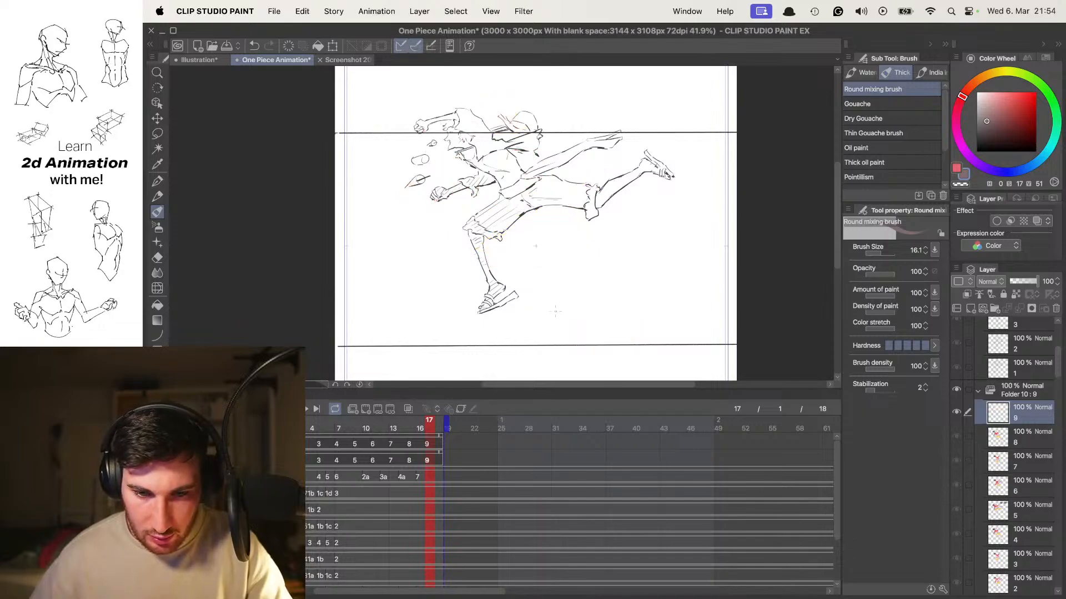
key("Return")
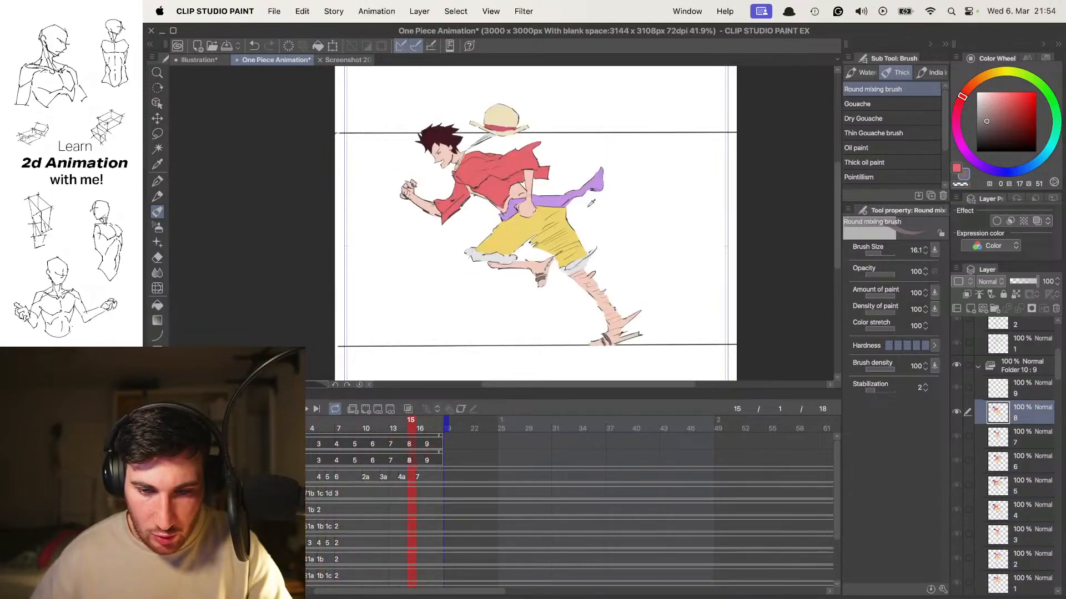
key("Tab")
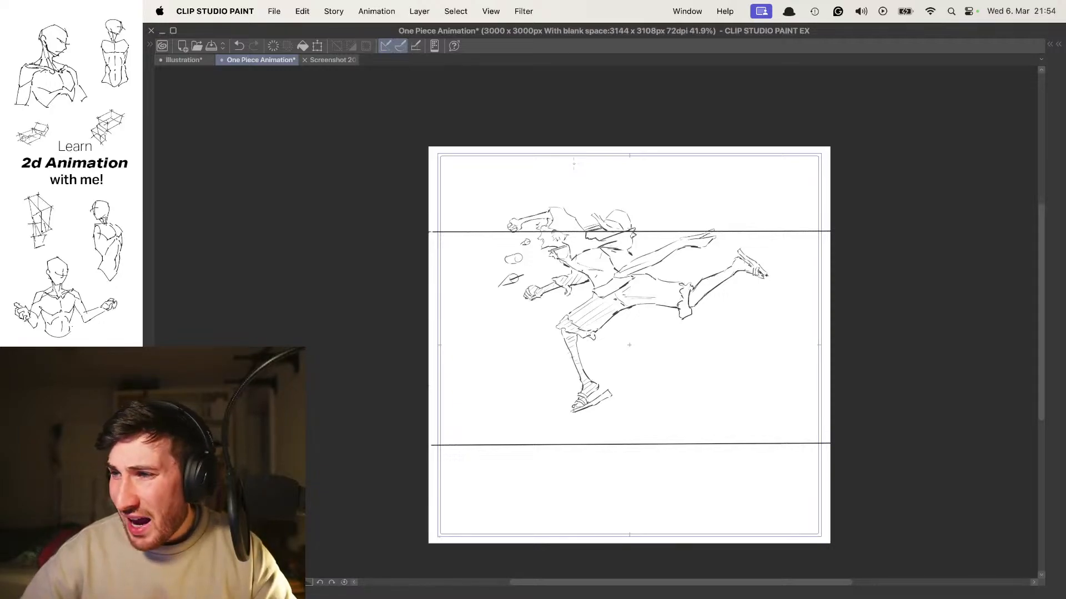
Block in the middle of the shorts' front leg with yellow, reaching up towards the waist
scroll(610, 182, "up", 5)
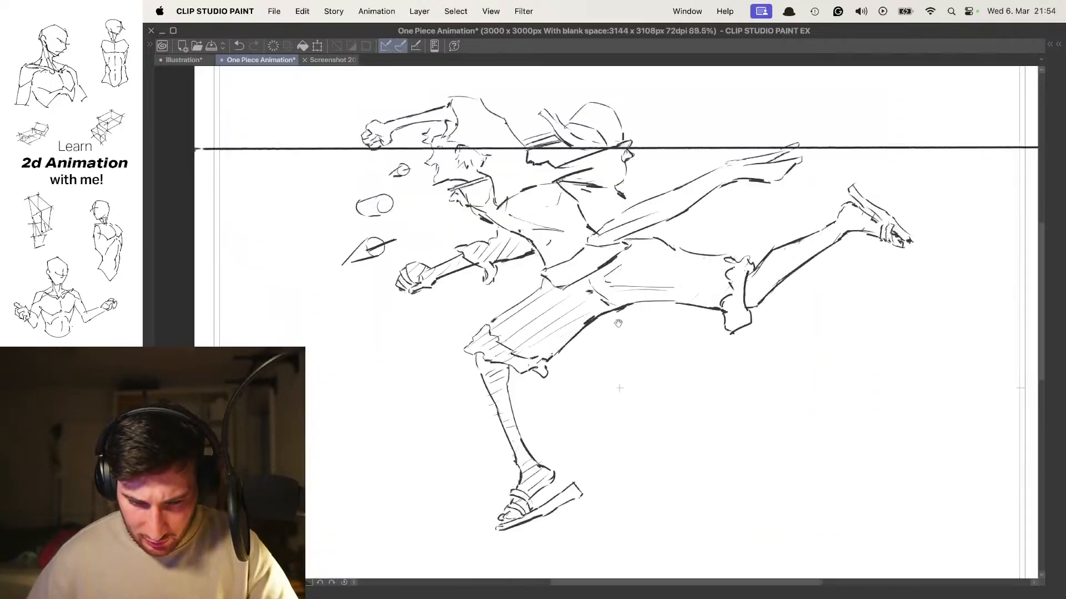
scroll(656, 341, "up", 5)
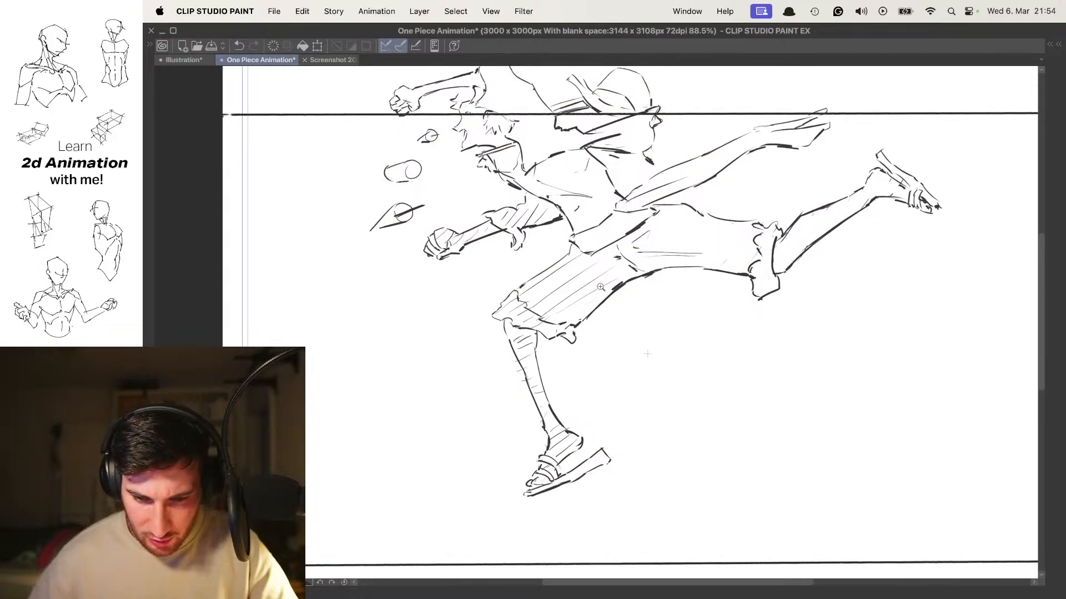
mouse_move(536, 297)
left_mouse_down()
mouse_move(563, 264)
mouse_move(530, 294)
mouse_move(650, 263)
mouse_move(605, 315)
mouse_move(705, 230)
left_mouse_up()
scroll(707, 231, "down", 4)
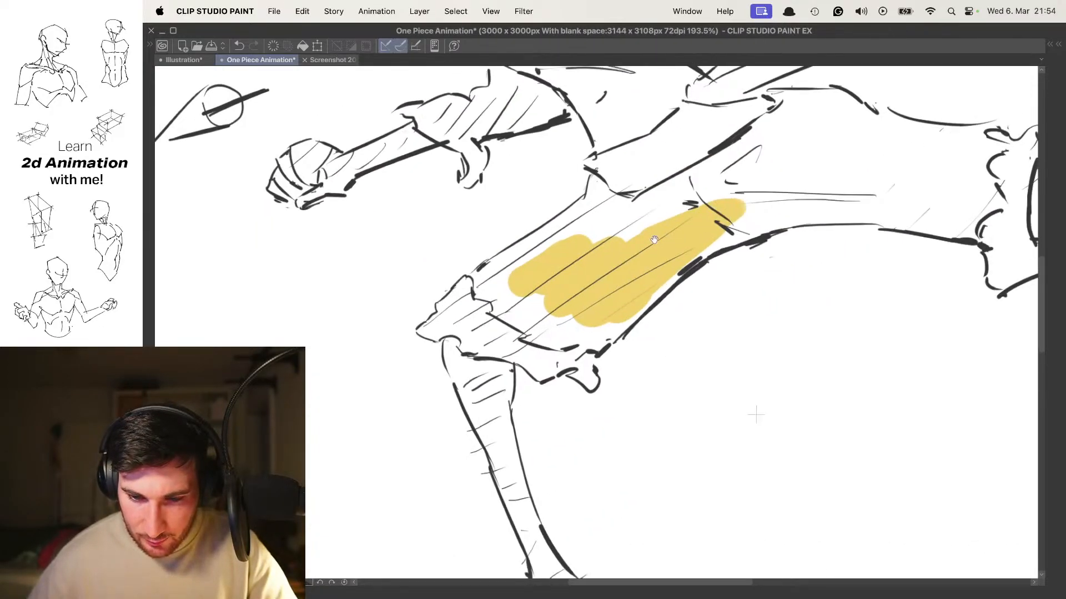
scroll(644, 350, "up", 5)
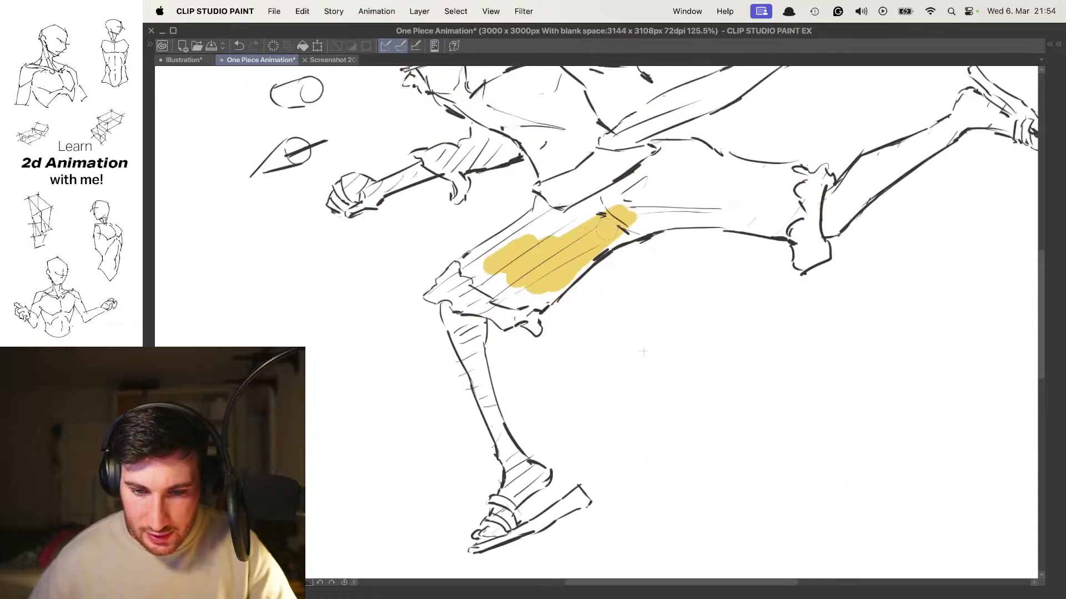
left_click_drag(566, 240, 686, 189)
left_click_drag(691, 211, 596, 211)
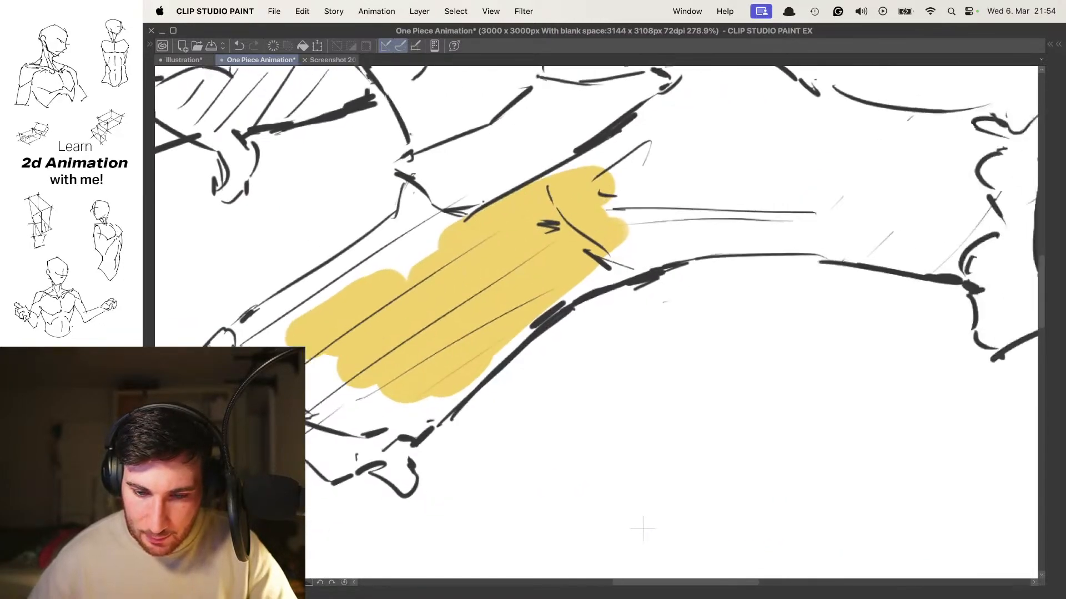
Fill the hip and the rear leg of the shorts with yellow up to the rear cuff
left_click_drag(466, 365, 691, 221)
mouse_move(602, 273)
left_mouse_down()
mouse_move(788, 230)
mouse_move(650, 232)
mouse_move(767, 249)
mouse_move(655, 178)
mouse_move(527, 122)
mouse_move(474, 216)
left_mouse_up()
left_click_drag(467, 166, 490, 260)
mouse_move(437, 282)
left_mouse_down()
mouse_move(511, 219)
mouse_move(599, 175)
mouse_move(579, 201)
mouse_move(563, 171)
mouse_move(633, 175)
mouse_move(659, 203)
mouse_move(636, 174)
mouse_move(694, 214)
mouse_move(705, 206)
mouse_move(672, 221)
left_mouse_up()
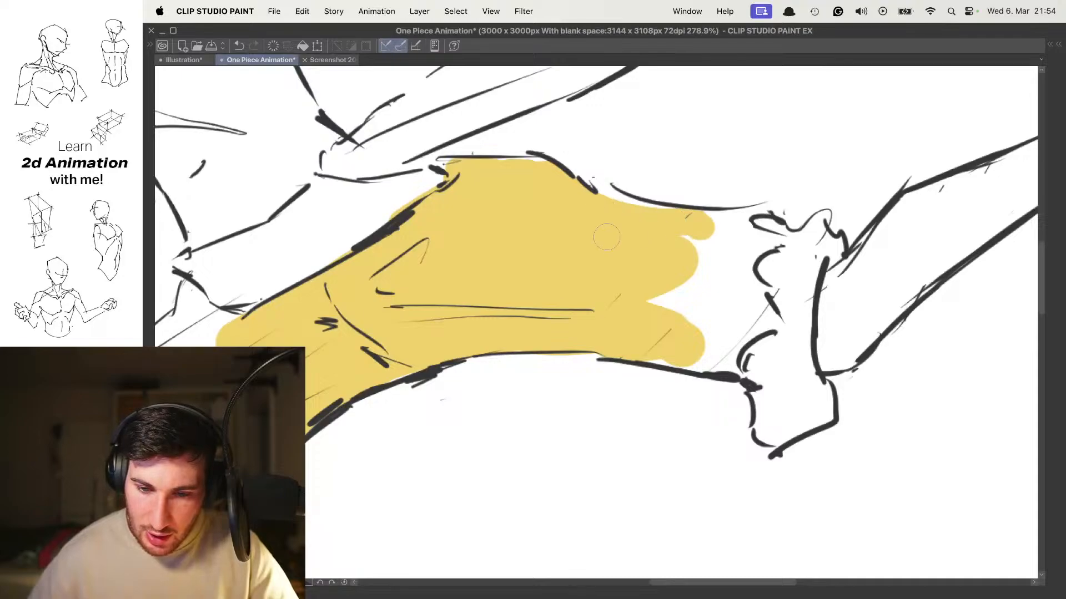
scroll(611, 237, "right", 5)
scroll(605, 336, "up", 3)
mouse_move(516, 351)
left_mouse_down()
mouse_move(641, 379)
mouse_move(659, 314)
mouse_move(645, 329)
mouse_move(695, 301)
mouse_move(661, 271)
mouse_move(630, 264)
mouse_move(573, 311)
mouse_move(589, 216)
mouse_move(606, 240)
left_mouse_up()
mouse_move(617, 215)
left_mouse_down()
mouse_move(593, 271)
mouse_move(654, 289)
mouse_move(638, 250)
mouse_move(653, 231)
mouse_move(613, 257)
mouse_move(655, 208)
mouse_move(623, 190)
mouse_move(590, 231)
left_mouse_up()
Fill the rest of the shorts' front leg with yellow down to the front cuff and along the upper outline
left_click_drag(455, 258, 851, 385)
mouse_move(500, 245)
left_mouse_down()
mouse_move(532, 255)
mouse_move(506, 287)
mouse_move(570, 335)
mouse_move(532, 292)
left_mouse_up()
mouse_move(534, 288)
left_mouse_down()
mouse_move(589, 324)
mouse_move(575, 316)
mouse_move(679, 311)
mouse_move(663, 321)
mouse_move(672, 328)
mouse_move(733, 297)
mouse_move(693, 320)
mouse_move(711, 307)
mouse_move(704, 275)
mouse_move(603, 299)
mouse_move(668, 252)
mouse_move(580, 296)
mouse_move(603, 218)
mouse_move(588, 204)
mouse_move(500, 271)
left_mouse_up()
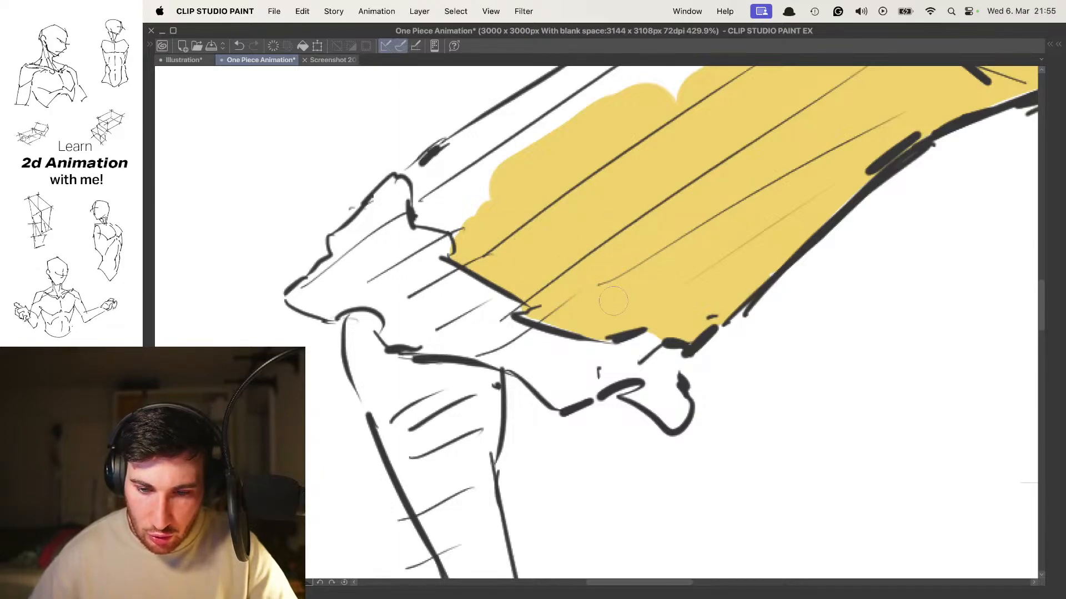
left_click_drag(554, 240, 596, 300)
mouse_move(496, 305)
left_mouse_down()
mouse_move(493, 276)
mouse_move(469, 275)
mouse_move(460, 233)
mouse_move(598, 152)
mouse_move(480, 252)
left_mouse_up()
left_click_drag(596, 177, 519, 296)
mouse_move(519, 297)
left_mouse_down()
mouse_move(444, 297)
mouse_move(492, 299)
left_mouse_up()
mouse_move(489, 312)
left_mouse_down()
mouse_move(536, 275)
mouse_move(630, 237)
mouse_move(573, 242)
mouse_move(584, 224)
mouse_move(484, 273)
mouse_move(592, 212)
left_mouse_up()
scroll(583, 225, "up", 3)
mouse_move(595, 210)
left_mouse_down()
mouse_move(564, 269)
mouse_move(582, 242)
mouse_move(599, 270)
mouse_move(694, 242)
left_mouse_up()
scroll(670, 238, "down", 6)
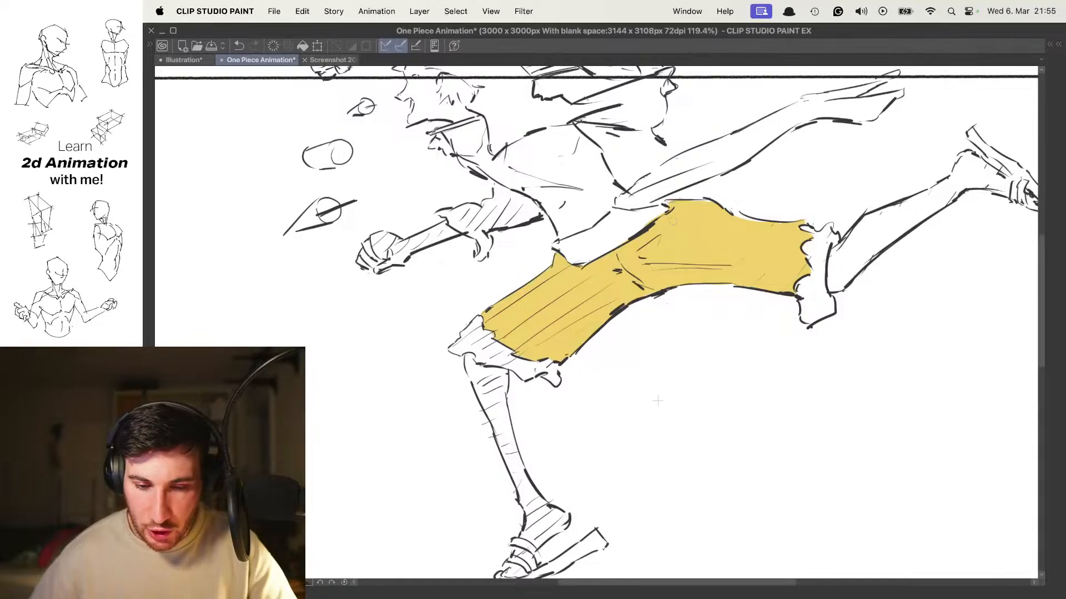
Fill the front cuff of the shorts with light grey, from its pointed front edge to the small rear flap
key("Left")
key("Right")
scroll(474, 411, "up", 6)
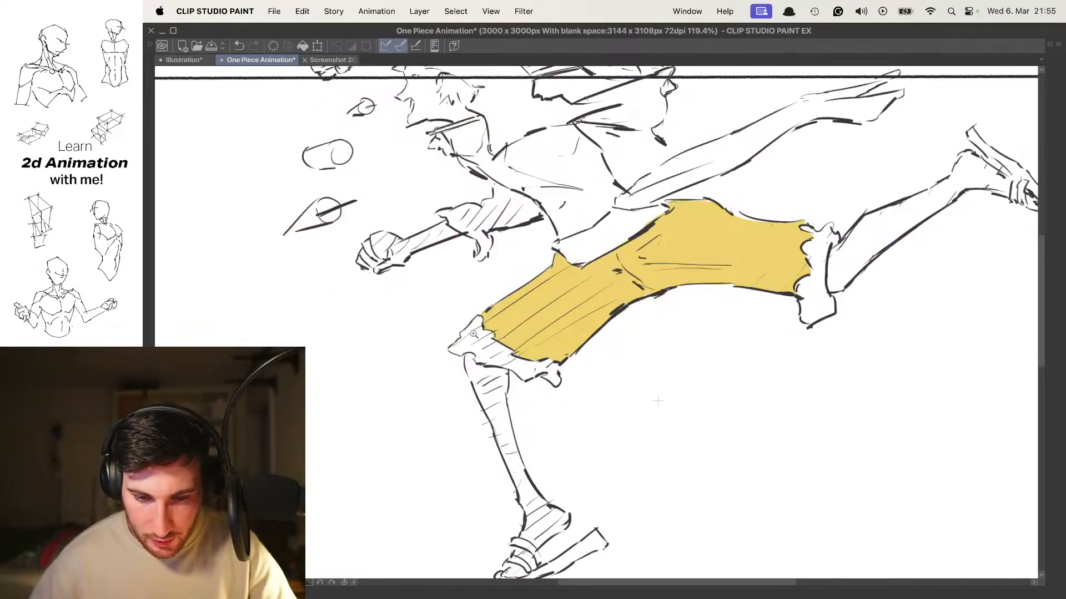
mouse_move(494, 329)
left_mouse_down()
mouse_move(527, 295)
mouse_move(515, 289)
mouse_move(525, 272)
mouse_move(568, 230)
mouse_move(570, 258)
mouse_move(524, 313)
left_mouse_up()
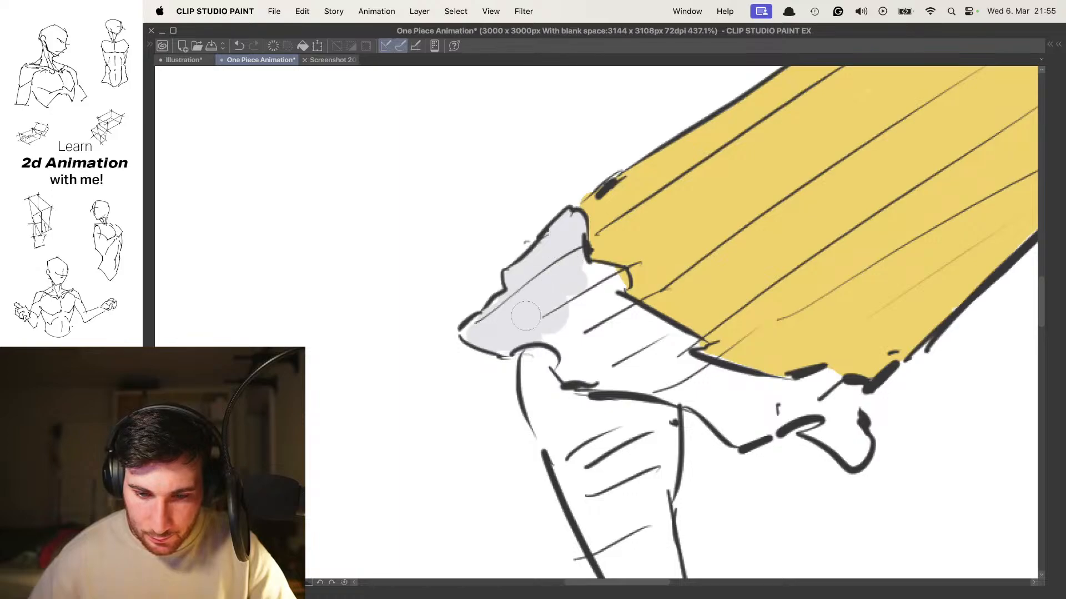
left_click_drag(468, 331, 399, 282)
left_click_drag(491, 269, 516, 320)
mouse_move(525, 259)
left_mouse_down()
mouse_move(520, 235)
mouse_move(545, 231)
mouse_move(515, 266)
mouse_move(526, 310)
mouse_move(545, 322)
mouse_move(534, 329)
mouse_move(552, 307)
mouse_move(552, 261)
left_mouse_up()
mouse_move(596, 313)
left_mouse_down()
mouse_move(515, 261)
mouse_move(568, 302)
mouse_move(578, 293)
mouse_move(591, 319)
mouse_move(673, 308)
left_mouse_up()
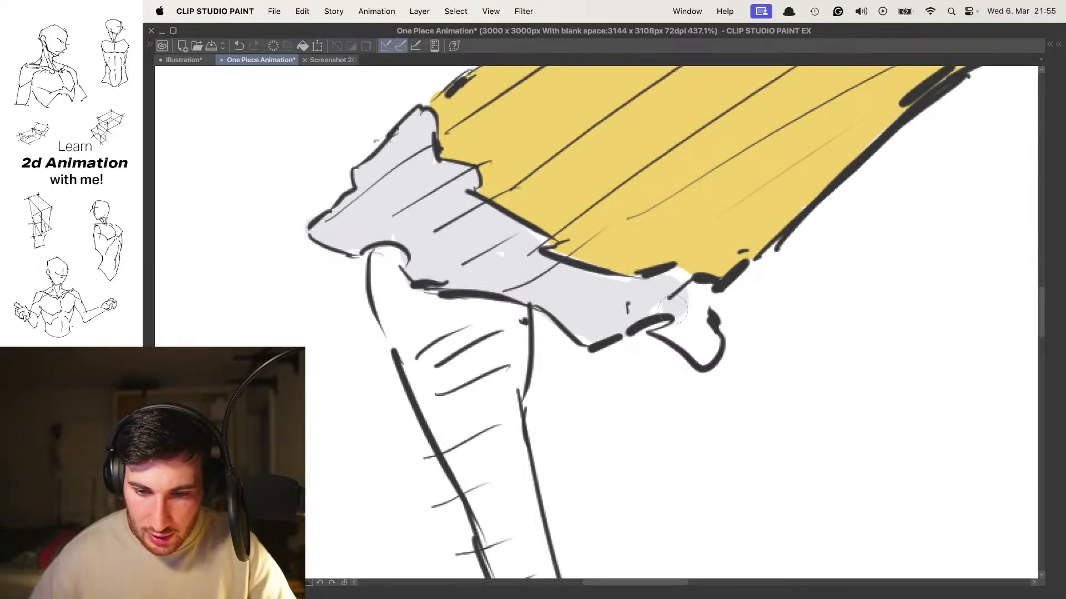
mouse_move(600, 325)
left_mouse_down()
mouse_move(671, 330)
mouse_move(690, 306)
mouse_move(533, 393)
left_mouse_up()
Fill the rear cuff of the shorts with light grey, from its lower corner up to the wavy upper edge
scroll(629, 289, "down", 5)
scroll(606, 310, "up", 5)
mouse_move(630, 245)
left_mouse_down()
mouse_move(591, 274)
mouse_move(597, 235)
left_mouse_up()
mouse_move(599, 236)
left_mouse_down()
mouse_move(578, 244)
mouse_move(576, 382)
mouse_move(644, 338)
mouse_move(631, 310)
mouse_move(661, 294)
mouse_move(680, 326)
left_mouse_up()
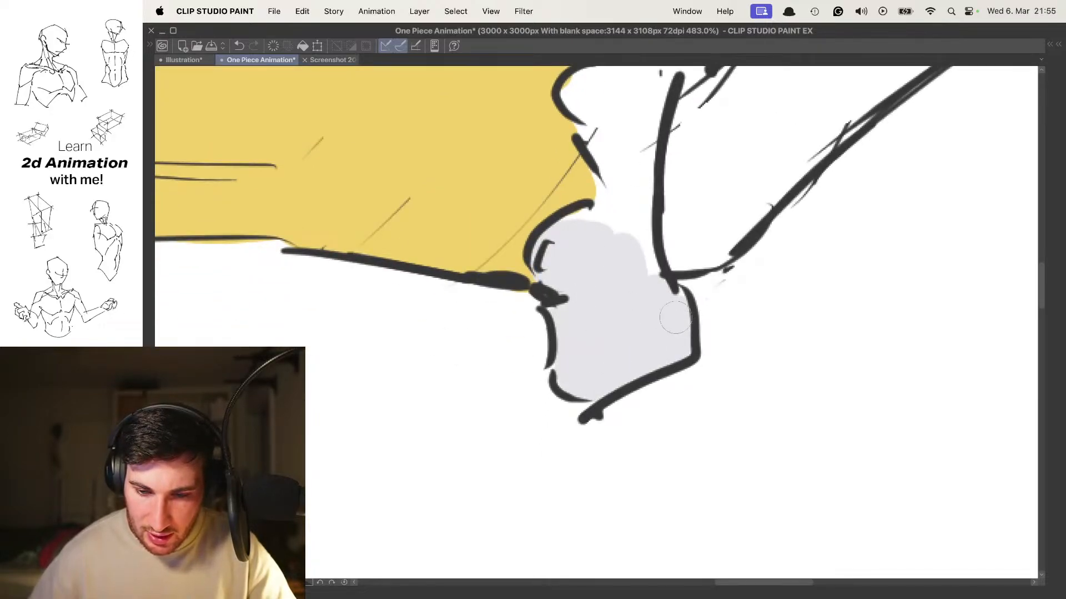
mouse_move(620, 306)
left_mouse_down()
mouse_move(597, 216)
mouse_move(622, 158)
mouse_move(644, 233)
left_mouse_up()
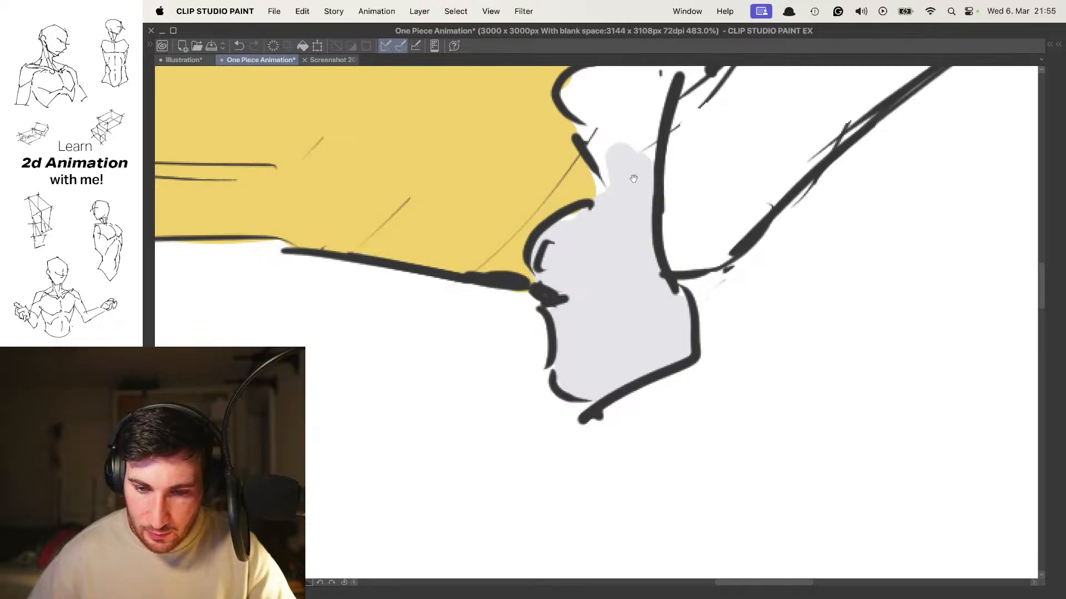
left_click_drag(604, 155, 608, 283)
mouse_move(565, 356)
left_mouse_down()
mouse_move(589, 244)
mouse_move(616, 183)
mouse_move(649, 233)
mouse_move(617, 161)
mouse_move(583, 148)
mouse_move(666, 136)
mouse_move(685, 183)
mouse_move(671, 189)
left_mouse_up()
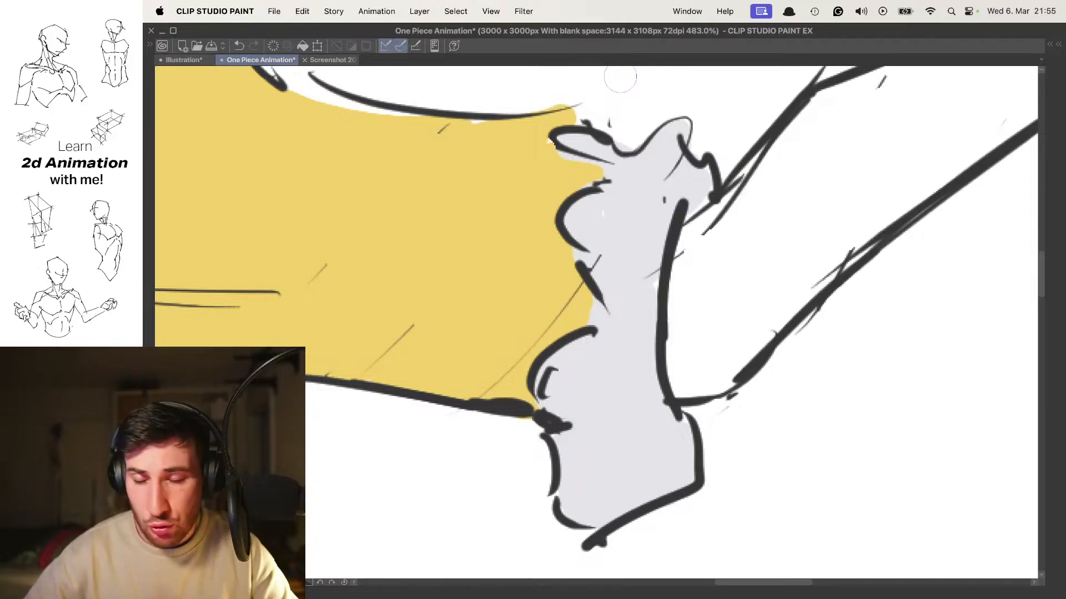
Sample the sash purple from the neighbouring coloured frame and start painting the front end of the waist sash
scroll(638, 257, "down", 5)
key("Right")
left_click_drag(457, 336, 551, 312)
key("Right")
key("Left")
key("Right")
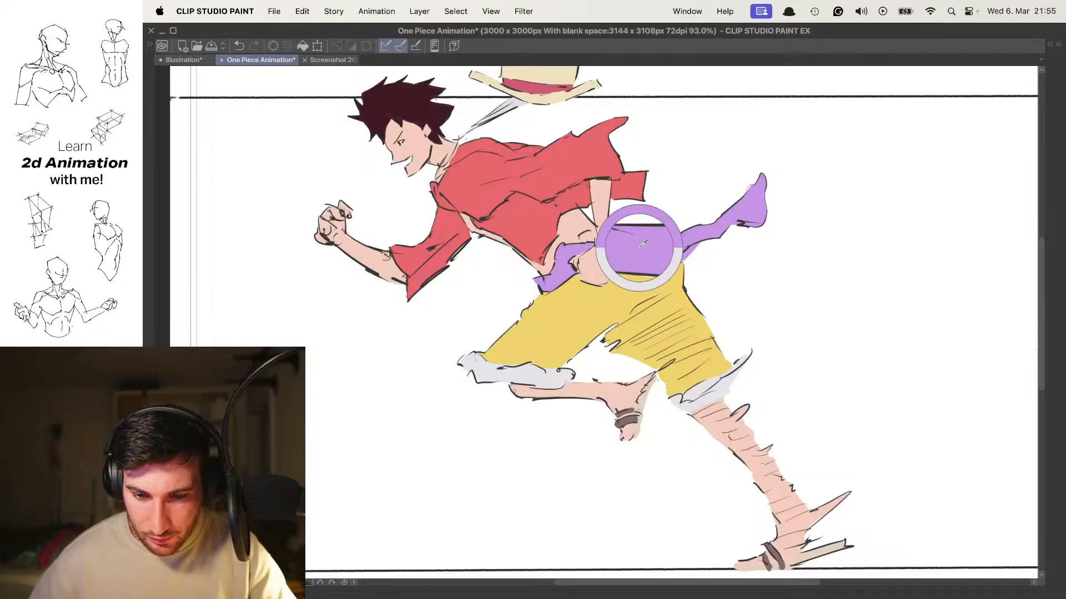
key("Left")
mouse_move(612, 250)
left_mouse_down()
mouse_move(617, 308)
mouse_move(601, 286)
left_mouse_up()
left_click_drag(505, 290, 514, 290)
left_click_drag(478, 291, 519, 336)
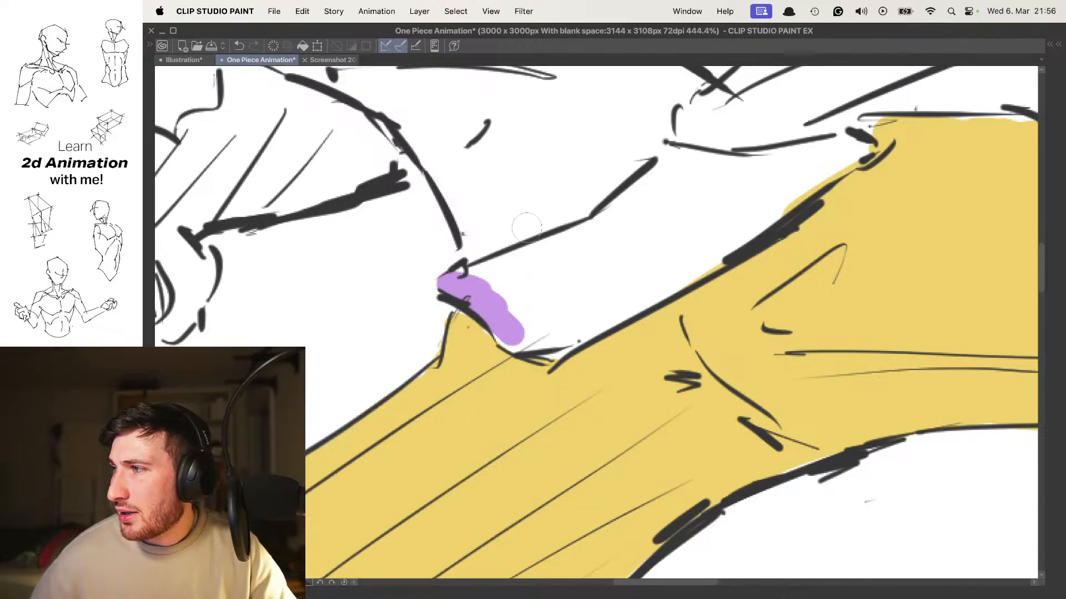
Fill the rest of the waist sash with purple along the shorts' upper edge back to the knot
mouse_move(525, 333)
left_mouse_down()
mouse_move(533, 344)
mouse_move(580, 339)
mouse_move(543, 287)
mouse_move(560, 239)
mouse_move(655, 222)
mouse_move(640, 302)
mouse_move(616, 266)
mouse_move(616, 211)
mouse_move(649, 178)
mouse_move(720, 206)
mouse_move(772, 202)
mouse_move(702, 227)
left_mouse_up()
left_click_drag(733, 219, 720, 228)
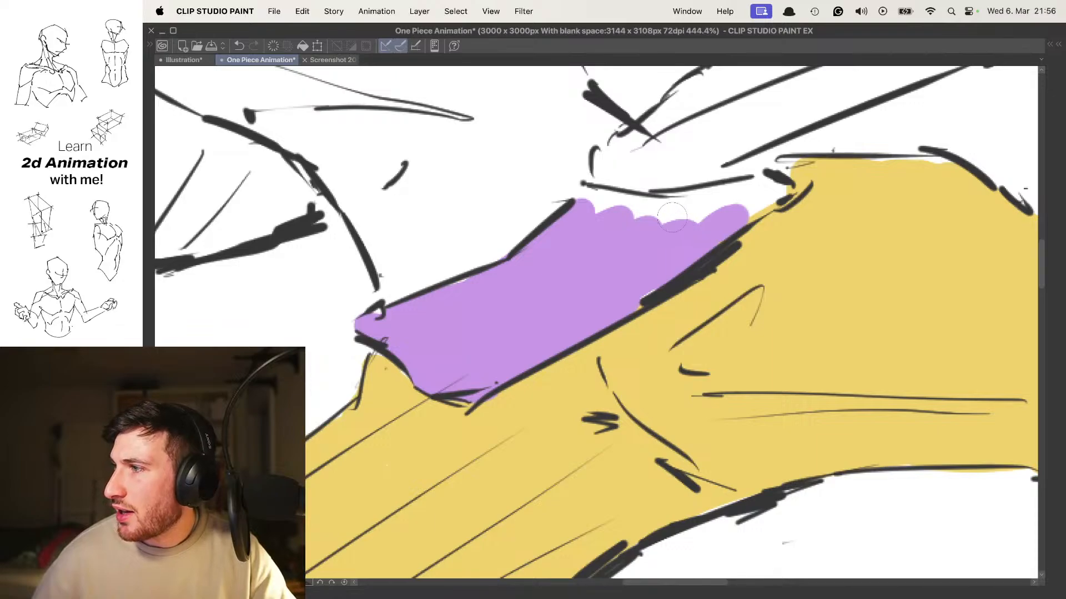
left_click_drag(622, 245, 594, 190)
left_click_drag(638, 166, 569, 253)
mouse_move(595, 226)
left_mouse_down()
mouse_move(555, 294)
mouse_move(544, 237)
left_mouse_up()
Paint the first half of the sash's trailing tail purple, from the knot outwards between its outlines
scroll(622, 222, "down", 5)
scroll(623, 222, "up", 3)
mouse_move(599, 258)
left_mouse_down()
mouse_move(733, 170)
mouse_move(644, 233)
mouse_move(800, 162)
left_mouse_up()
left_click_drag(692, 191, 596, 226)
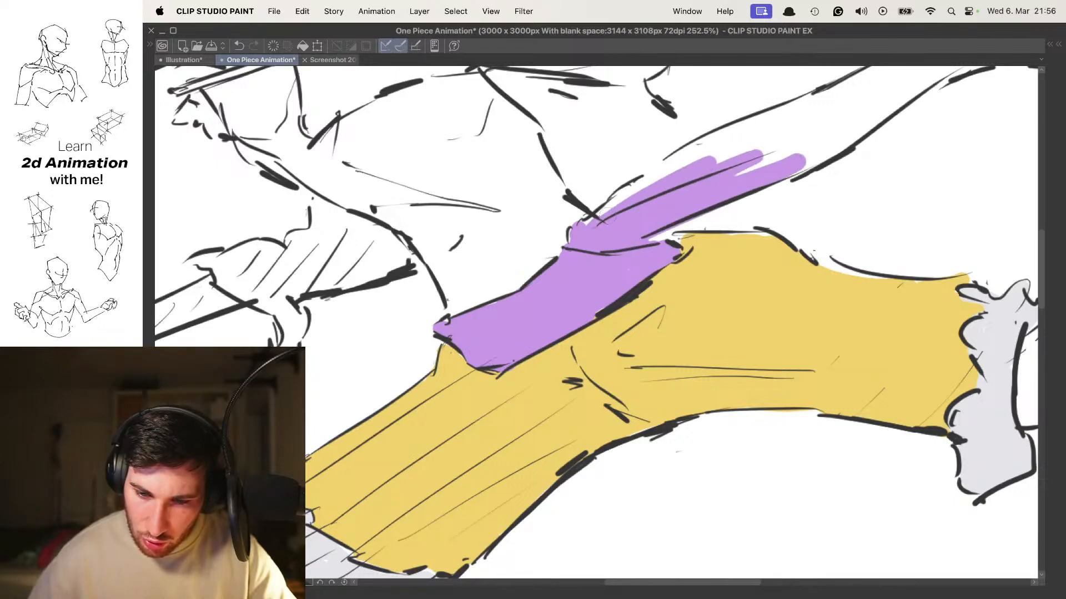
mouse_move(640, 182)
left_mouse_down()
mouse_move(791, 123)
mouse_move(650, 202)
mouse_move(593, 249)
left_mouse_up()
mouse_move(656, 233)
left_mouse_down()
mouse_move(724, 191)
mouse_move(589, 213)
mouse_move(737, 147)
mouse_move(736, 172)
mouse_move(620, 240)
left_mouse_up()
left_click_drag(569, 253, 499, 254)
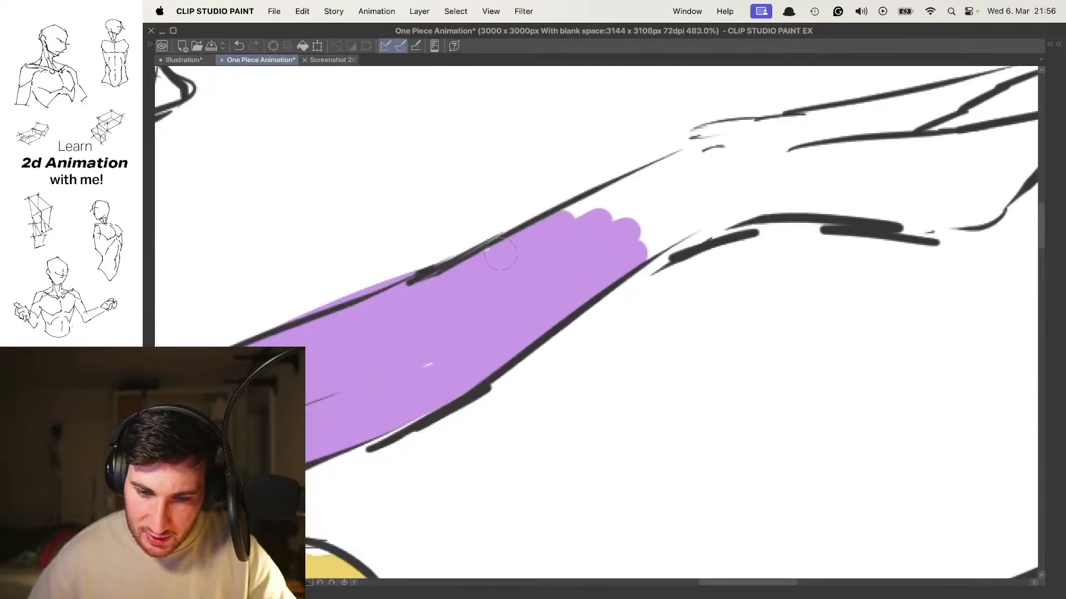
Extend the purple through the outer part of the sash tail and fill its upper pointed tip
left_click_drag(588, 211, 716, 161)
mouse_move(710, 211)
left_mouse_down()
mouse_move(650, 256)
mouse_move(833, 195)
mouse_move(677, 225)
left_mouse_up()
left_click_drag(577, 239, 639, 214)
mouse_move(461, 253)
left_mouse_down()
mouse_move(568, 194)
mouse_move(597, 188)
mouse_move(667, 211)
mouse_move(637, 254)
mouse_move(703, 264)
mouse_move(685, 261)
mouse_move(740, 235)
mouse_move(697, 237)
left_mouse_up()
mouse_move(697, 237)
left_mouse_down()
mouse_move(614, 274)
mouse_move(627, 239)
left_mouse_up()
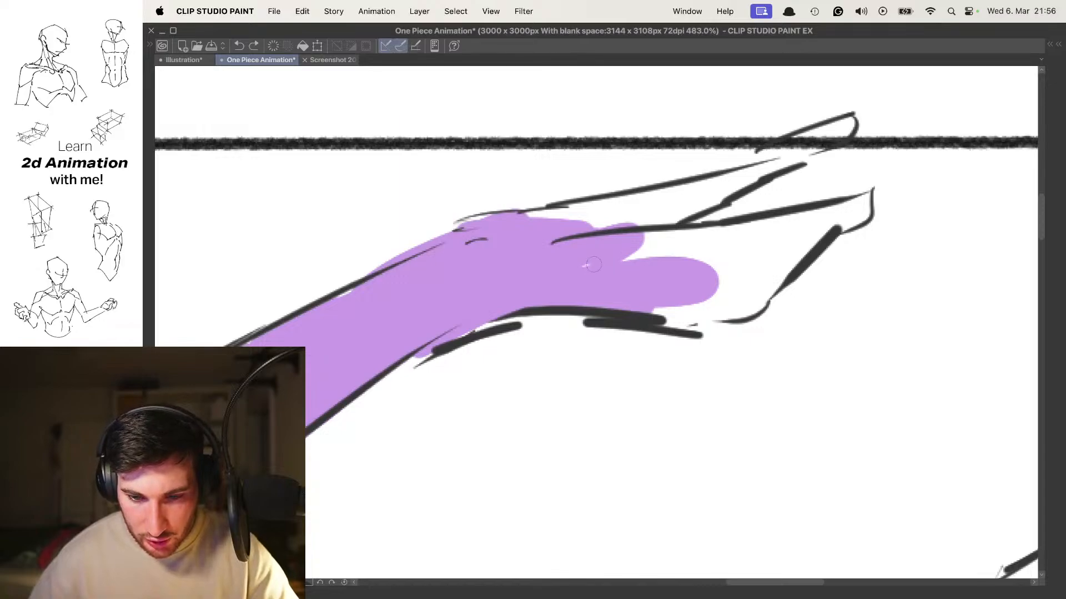
mouse_move(529, 224)
left_mouse_down()
mouse_move(648, 207)
mouse_move(578, 209)
mouse_move(698, 179)
mouse_move(702, 199)
mouse_move(719, 186)
left_mouse_up()
mouse_move(719, 186)
left_mouse_down()
mouse_move(627, 225)
mouse_move(707, 194)
left_mouse_up()
mouse_move(707, 194)
left_mouse_down()
mouse_move(643, 216)
mouse_move(724, 179)
left_mouse_up()
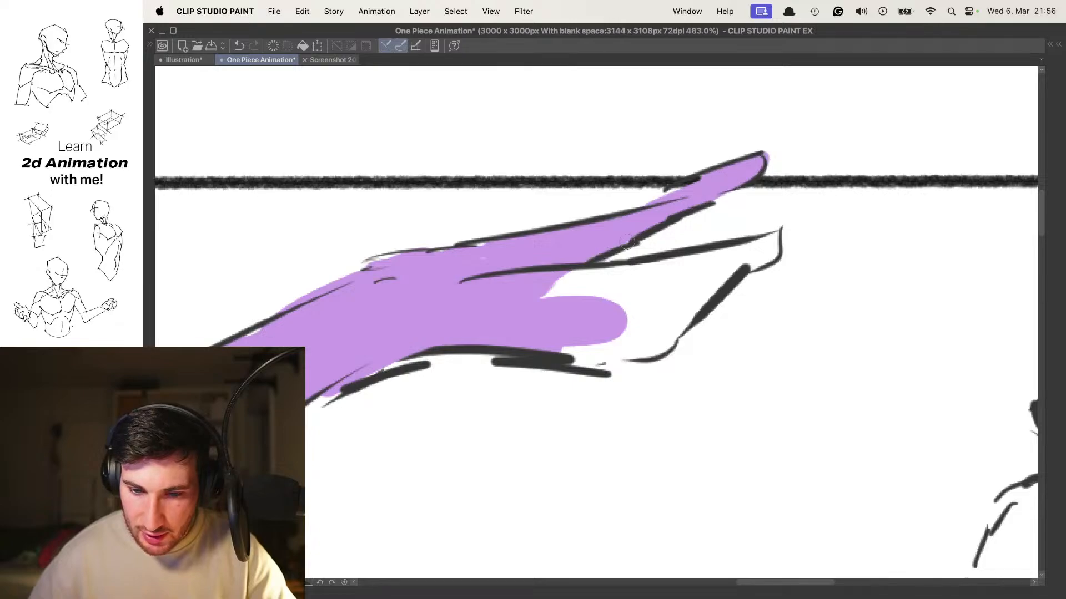
Fill the lower pointed tip of the sash tail with purple and close the remaining gaps in the tail
left_click_drag(615, 245, 547, 287)
mouse_move(549, 353)
left_mouse_down()
mouse_move(669, 323)
mouse_move(535, 298)
left_mouse_up()
mouse_move(608, 280)
left_mouse_down()
mouse_move(697, 261)
mouse_move(690, 307)
mouse_move(763, 248)
mouse_move(694, 257)
left_mouse_up()
scroll(713, 256, "down", 3)
scroll(687, 289, "up", 4)
left_click_drag(610, 347, 727, 286)
scroll(671, 270, "down", 3)
scroll(602, 267, "down", 3)
scroll(594, 244, "up", 3)
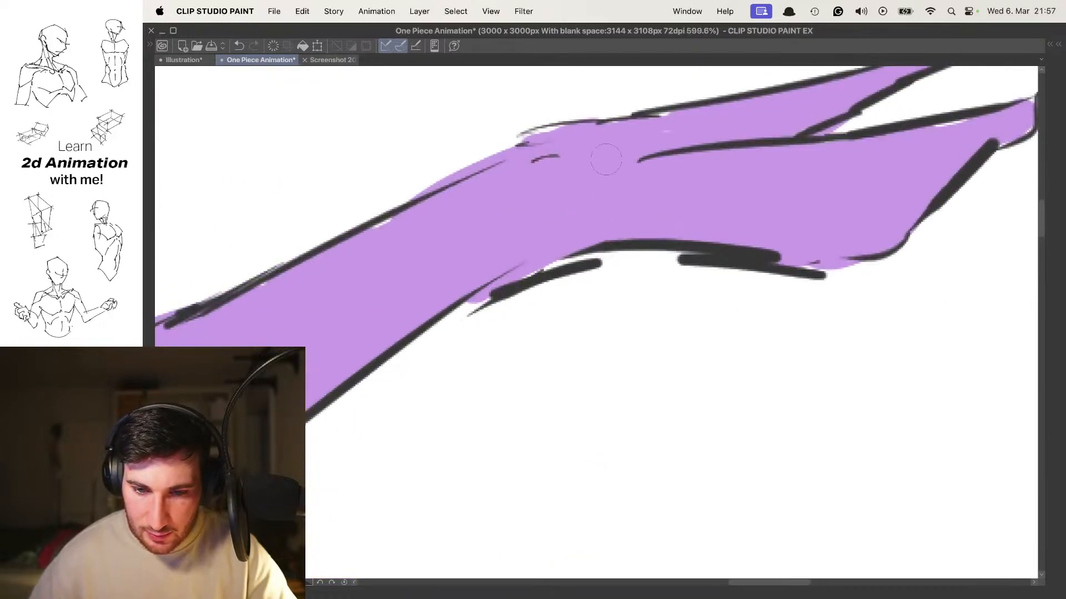
scroll(586, 217, "down", 5)
scroll(588, 214, "up", 3)
scroll(602, 234, "down", 5)
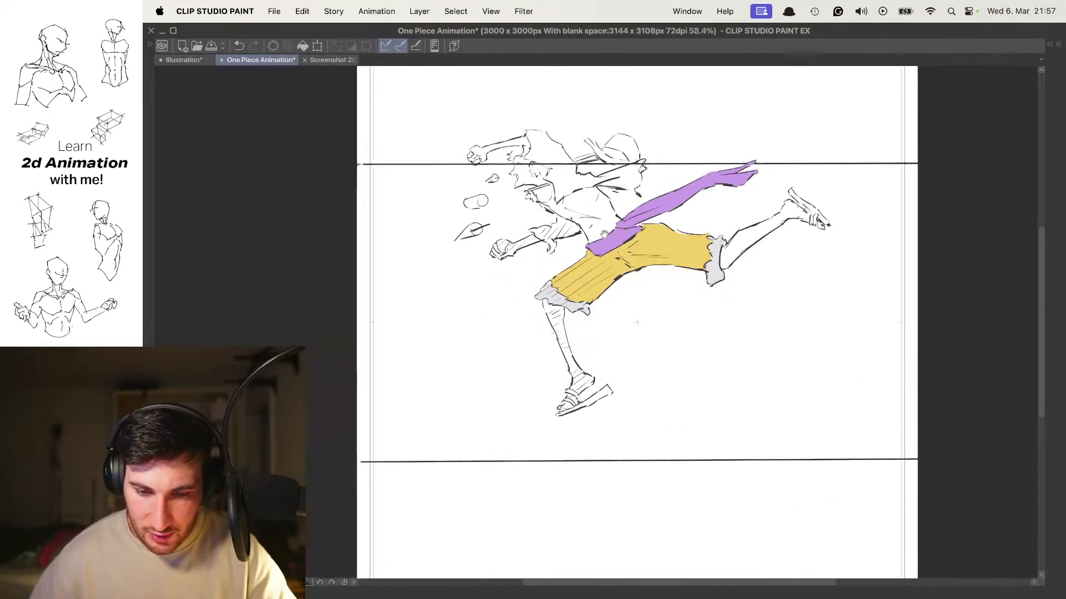
Block in the top of the front shin below the cuff with the skin colour
scroll(637, 322, "up", 2)
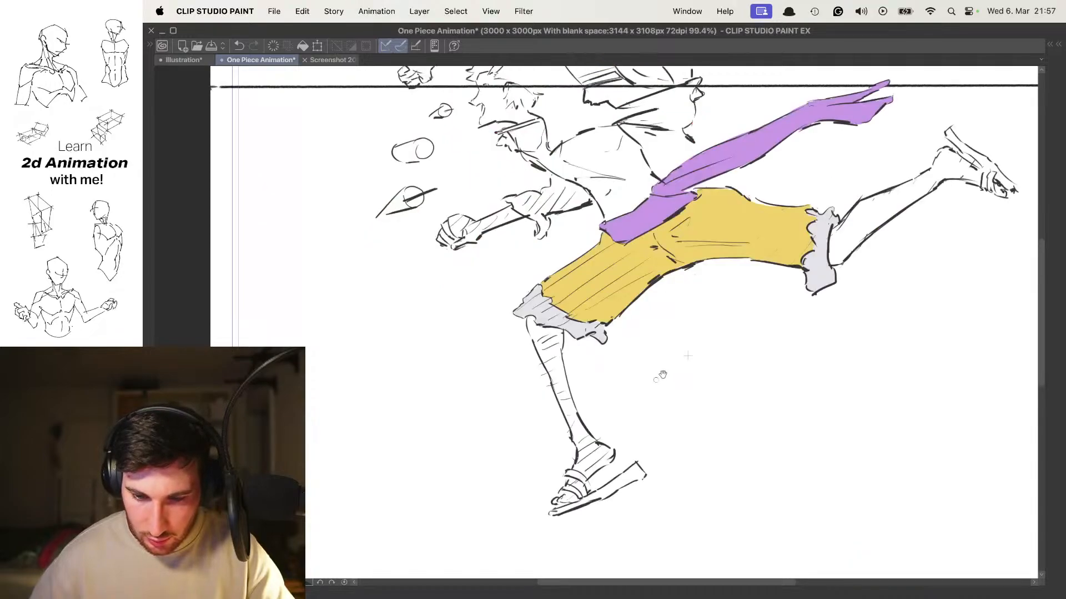
scroll(521, 254, "up", 3)
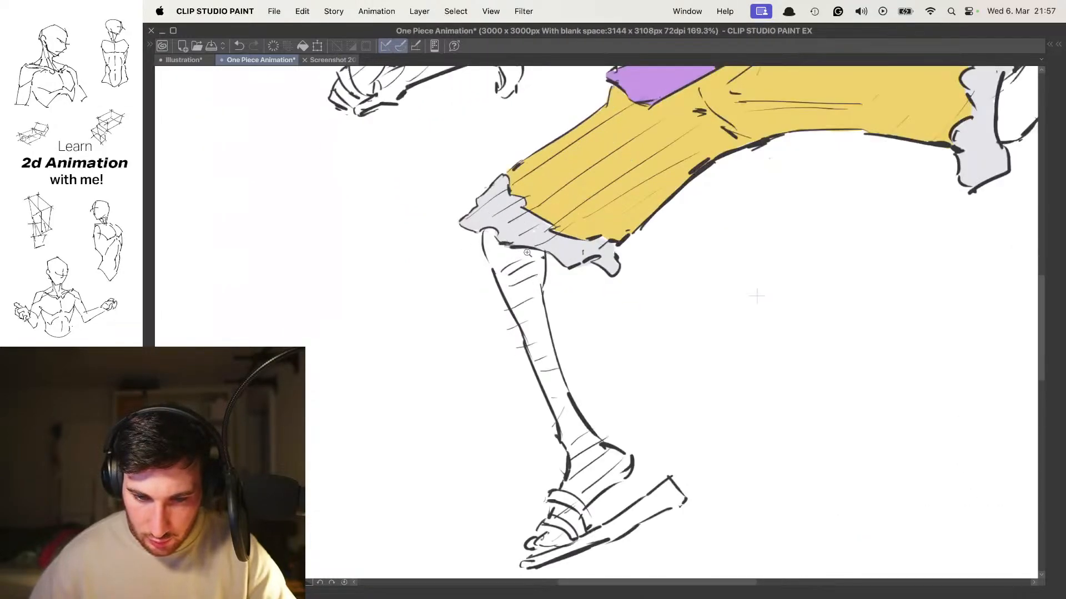
scroll(494, 250, "up", 3)
mouse_move(494, 227)
left_mouse_down()
mouse_move(514, 313)
mouse_move(463, 234)
mouse_move(483, 183)
mouse_move(505, 222)
mouse_move(594, 277)
mouse_move(718, 306)
mouse_move(627, 192)
mouse_move(638, 196)
mouse_move(616, 292)
left_mouse_up()
scroll(500, 233, "up", 2)
scroll(636, 193, "down", 4)
mouse_move(519, 175)
left_mouse_down()
mouse_move(573, 323)
mouse_move(531, 201)
mouse_move(595, 255)
mouse_move(616, 202)
mouse_move(593, 206)
mouse_move(566, 259)
mouse_move(588, 272)
left_mouse_up()
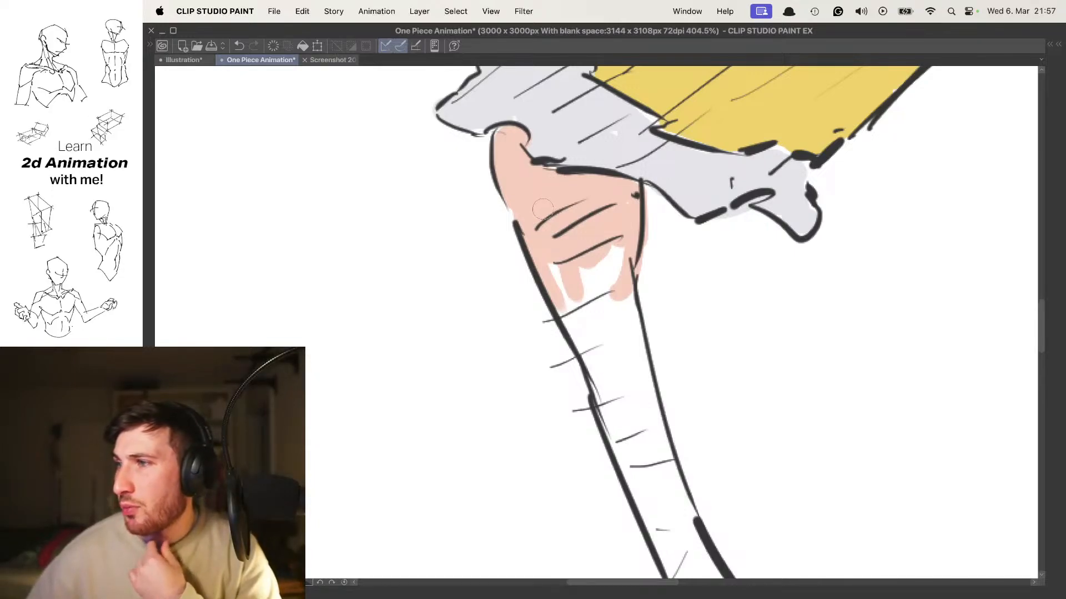
Fill the front shin with the skin colour from below the knee down towards the ankle
scroll(543, 209, "down", 3)
mouse_move(547, 148)
left_mouse_down()
mouse_move(544, 198)
mouse_move(566, 263)
mouse_move(564, 185)
mouse_move(578, 148)
mouse_move(631, 338)
left_mouse_up()
left_click_drag(631, 310, 605, 227)
mouse_move(580, 153)
left_mouse_down()
mouse_move(603, 338)
mouse_move(605, 309)
mouse_move(630, 295)
mouse_move(606, 156)
left_mouse_up()
mouse_move(583, 178)
left_mouse_down()
mouse_move(607, 281)
mouse_move(643, 262)
mouse_move(651, 283)
left_mouse_up()
mouse_move(625, 296)
left_mouse_down()
mouse_move(619, 208)
mouse_move(666, 207)
left_mouse_up()
mouse_move(584, 203)
left_mouse_down()
mouse_move(613, 227)
mouse_move(607, 273)
left_mouse_up()
left_click_drag(634, 243, 586, 243)
Fill the front ankle and foot with the skin colour, covering the heel, instep and toes
mouse_move(620, 186)
left_mouse_down()
mouse_move(651, 264)
mouse_move(637, 293)
left_mouse_up()
left_click_drag(628, 332, 639, 207)
mouse_move(641, 208)
left_mouse_down()
mouse_move(584, 339)
mouse_move(589, 363)
mouse_move(688, 258)
mouse_move(580, 350)
left_mouse_up()
left_click_drag(622, 295, 680, 222)
mouse_move(650, 311)
left_mouse_down()
mouse_move(733, 229)
mouse_move(713, 194)
mouse_move(655, 192)
mouse_move(635, 242)
mouse_move(633, 309)
mouse_move(618, 174)
mouse_move(608, 237)
mouse_move(644, 218)
left_mouse_up()
scroll(636, 242, "up", 3)
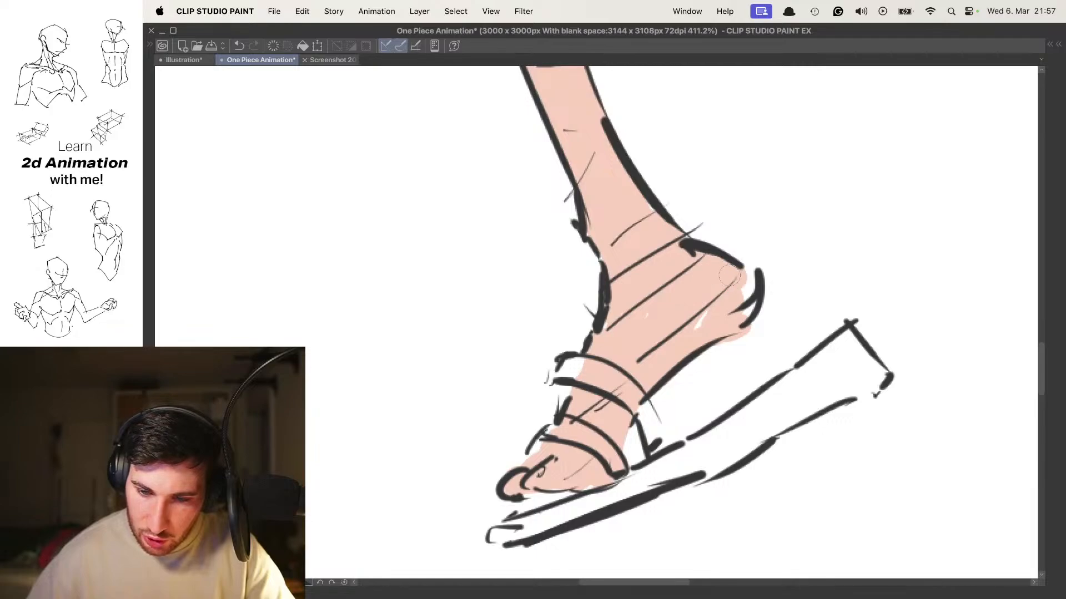
left_click_drag(646, 314, 577, 315)
left_click_drag(680, 240, 566, 417)
Fill the rear lower leg with the skin colour from the cuff towards the ankle
mouse_move(764, 202)
left_mouse_down()
mouse_move(508, 278)
mouse_move(553, 356)
mouse_move(644, 302)
mouse_move(592, 333)
mouse_move(563, 275)
mouse_move(659, 173)
mouse_move(627, 266)
mouse_move(583, 324)
mouse_move(729, 249)
left_mouse_up()
left_click(600, 277)
left_click(600, 277)
mouse_move(772, 175)
left_mouse_down()
mouse_move(509, 314)
mouse_move(520, 271)
mouse_move(677, 222)
mouse_move(643, 286)
left_mouse_up()
left_click_drag(705, 194, 609, 261)
mouse_move(646, 251)
left_mouse_down()
mouse_move(558, 314)
mouse_move(661, 194)
left_mouse_up()
scroll(610, 294, "up", 5)
scroll(610, 294, "right", 5)
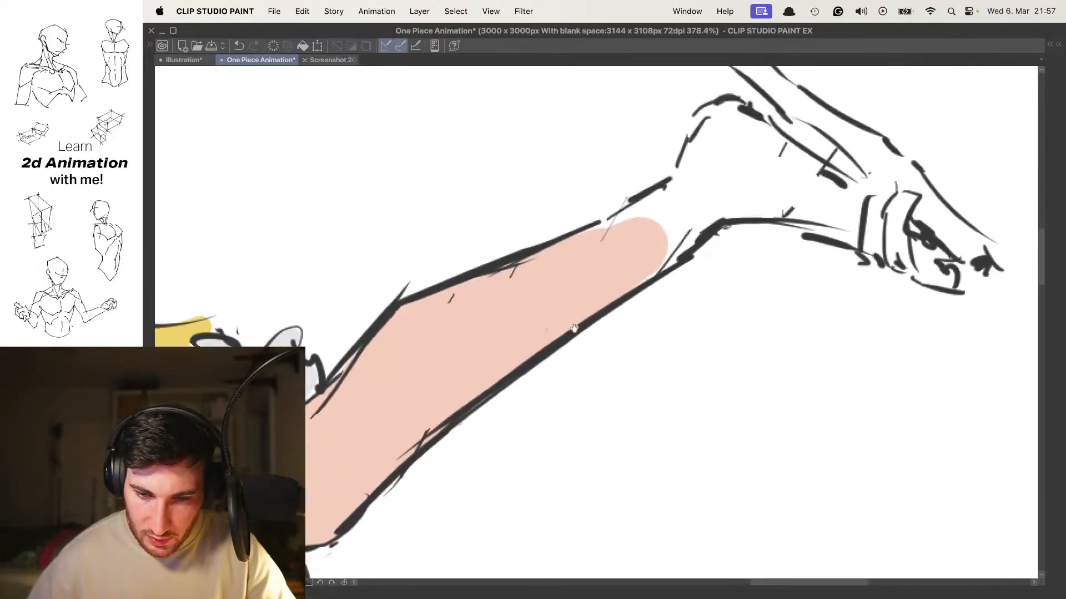
Fill the rear ankle, heel, instep and toes with the skin colour
mouse_move(582, 308)
left_mouse_down()
mouse_move(534, 312)
mouse_move(566, 338)
left_mouse_up()
key("super+z")
left_click(538, 340, "alt")
key("super+z")
left_click(566, 330, "alt")
mouse_move(567, 300)
left_mouse_down()
mouse_move(611, 311)
mouse_move(554, 324)
mouse_move(619, 258)
mouse_move(571, 264)
left_mouse_up()
mouse_move(638, 275)
left_mouse_down()
mouse_move(642, 233)
mouse_move(611, 250)
mouse_move(640, 210)
mouse_move(623, 193)
mouse_move(648, 186)
mouse_move(678, 219)
mouse_move(684, 212)
mouse_move(626, 225)
mouse_move(585, 213)
mouse_move(556, 252)
mouse_move(567, 276)
mouse_move(656, 288)
mouse_move(613, 268)
left_mouse_up()
mouse_move(616, 232)
left_mouse_down()
mouse_move(655, 303)
mouse_move(702, 302)
mouse_move(660, 249)
left_mouse_up()
left_click_drag(691, 241, 499, 244)
left_click_drag(437, 358, 550, 320)
Sample the dark brown strap colour from the neighbouring frame and fill the straps of the front sandal
key("Right")
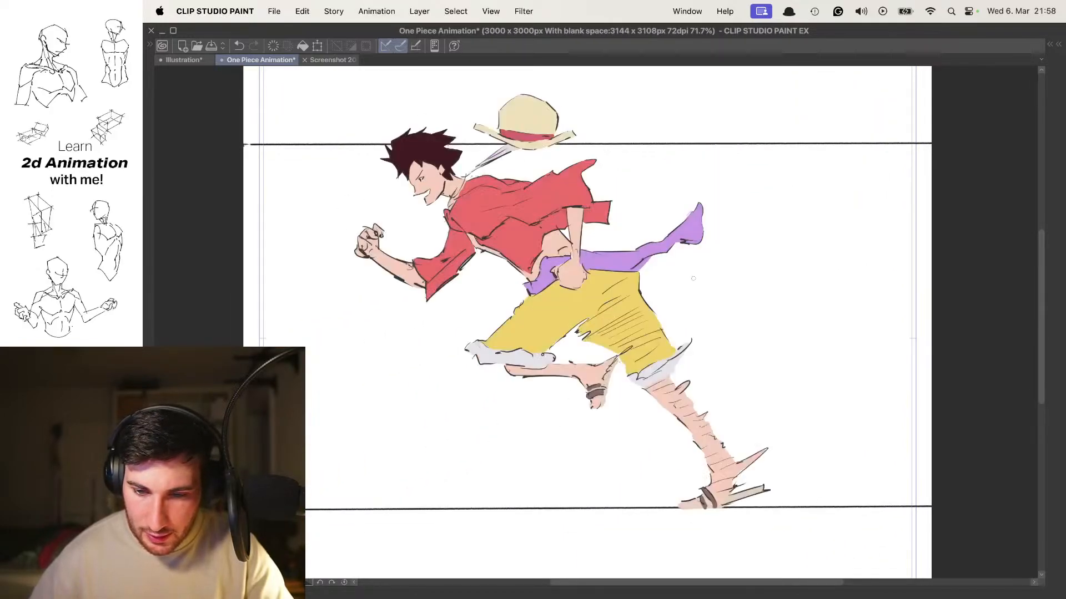
left_click_drag(645, 374, 688, 374)
key("Right")
left_click_drag(642, 245, 639, 272)
left_click_drag(534, 241, 580, 241)
left_click_drag(527, 242, 636, 325)
mouse_move(659, 300)
left_mouse_down()
mouse_move(624, 294)
mouse_move(637, 289)
left_mouse_up()
mouse_move(598, 233)
left_mouse_down()
mouse_move(576, 231)
mouse_move(658, 266)
mouse_move(684, 337)
left_mouse_up()
mouse_move(674, 305)
left_mouse_down()
mouse_move(660, 257)
mouse_move(643, 251)
left_mouse_up()
left_click_drag(607, 322, 606, 307)
left_click_drag(675, 240, 607, 241)
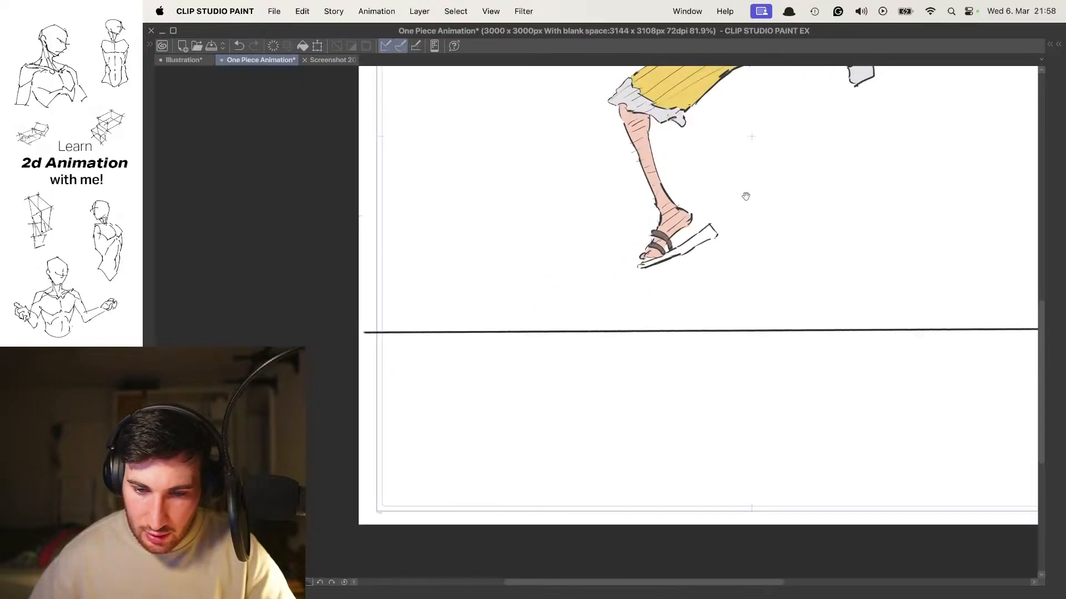
Fill the two straps of the rear sandal with dark brown
left_click_drag(751, 189, 592, 328)
left_click_drag(675, 238, 744, 236)
mouse_move(662, 375)
left_mouse_down()
mouse_move(615, 276)
mouse_move(600, 281)
left_mouse_up()
mouse_move(615, 234)
left_mouse_down()
mouse_move(614, 311)
mouse_move(641, 317)
mouse_move(629, 253)
mouse_move(585, 305)
left_mouse_up()
left_click_drag(397, 444, 525, 315)
left_click_drag(525, 315, 561, 319)
Sample the beige sole colour from the neighbouring frame and fill the sole of the front sandal
key("Right")
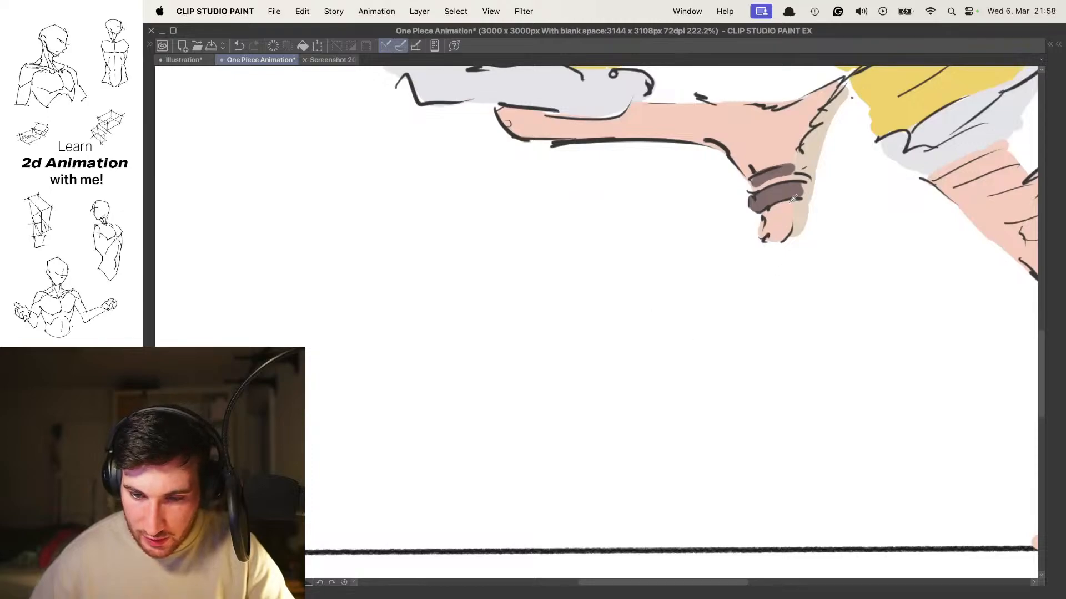
key("Right")
left_click_drag(623, 284, 661, 261)
left_click_drag(517, 324, 600, 324)
mouse_move(477, 434)
left_mouse_down()
mouse_move(441, 452)
mouse_move(749, 329)
left_mouse_up()
mouse_move(797, 275)
left_mouse_down()
mouse_move(587, 347)
mouse_move(527, 347)
left_mouse_up()
mouse_move(572, 377)
left_mouse_down()
mouse_move(683, 330)
mouse_move(807, 244)
mouse_move(732, 266)
left_mouse_up()
Fill the sole of the rear sandal with beige from heel to toe
mouse_move(814, 205)
left_mouse_down()
mouse_move(827, 254)
mouse_move(855, 252)
mouse_move(839, 236)
mouse_move(750, 216)
left_mouse_up()
left_click_drag(869, 181, 530, 330)
left_click_drag(873, 110, 668, 233)
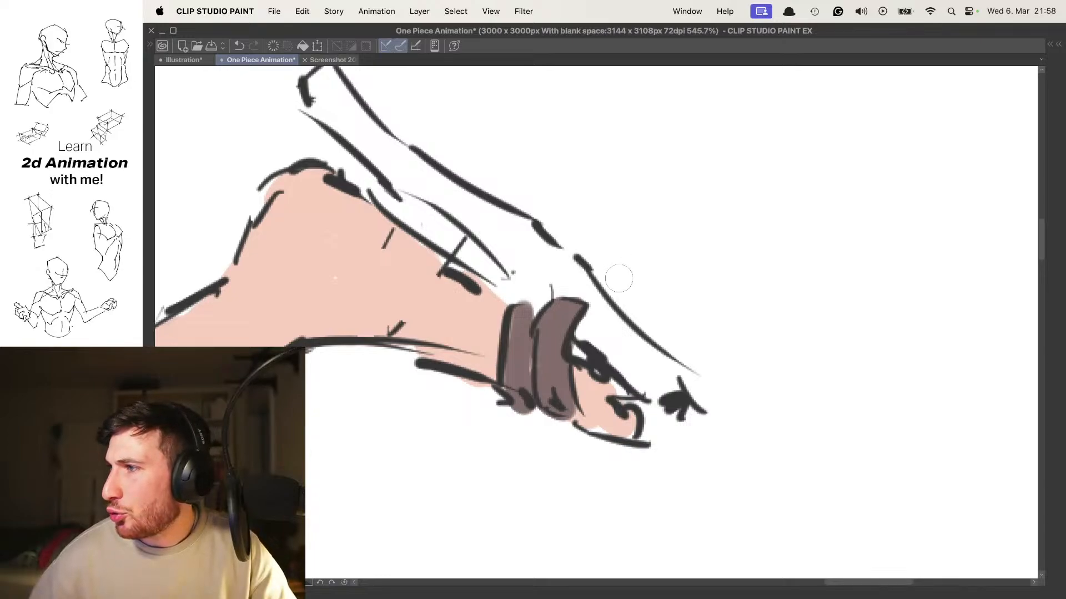
left_click_drag(580, 229, 711, 287)
left_click_drag(447, 166, 602, 275)
left_click_drag(622, 251, 565, 193)
mouse_move(616, 269)
left_mouse_down()
mouse_move(572, 253)
mouse_move(621, 250)
mouse_move(647, 274)
left_mouse_up()
left_click_drag(652, 283, 601, 218)
mouse_move(553, 225)
left_mouse_down()
mouse_move(557, 239)
mouse_move(625, 255)
mouse_move(638, 281)
mouse_move(519, 314)
mouse_move(660, 256)
left_mouse_up()
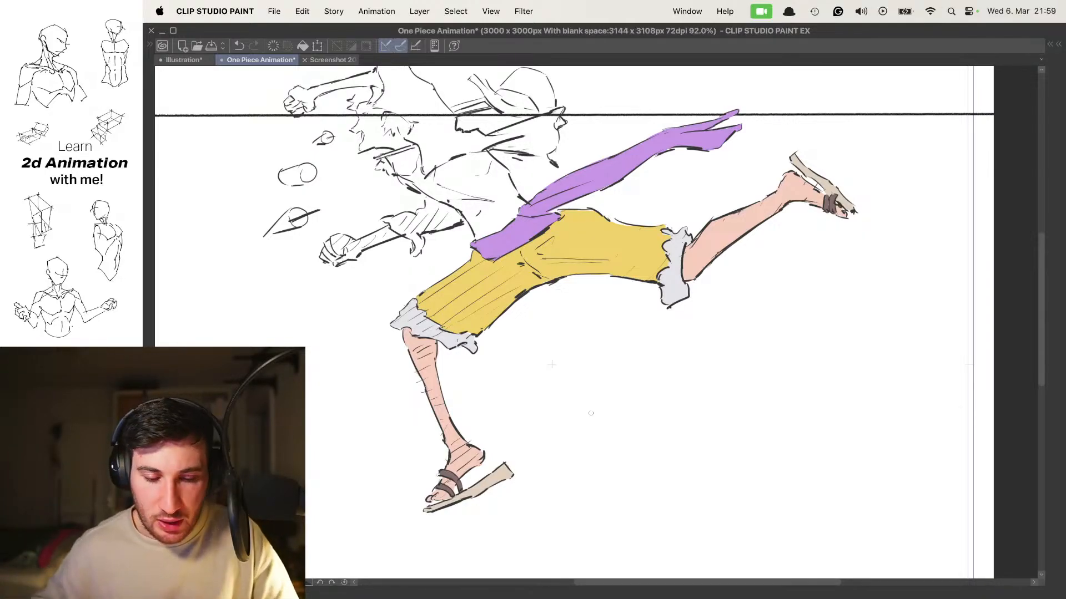
Sample the skin colour from the leg and line the inside of the torso's outline along the waist, back and shoulder
left_click_drag(568, 239, 573, 284)
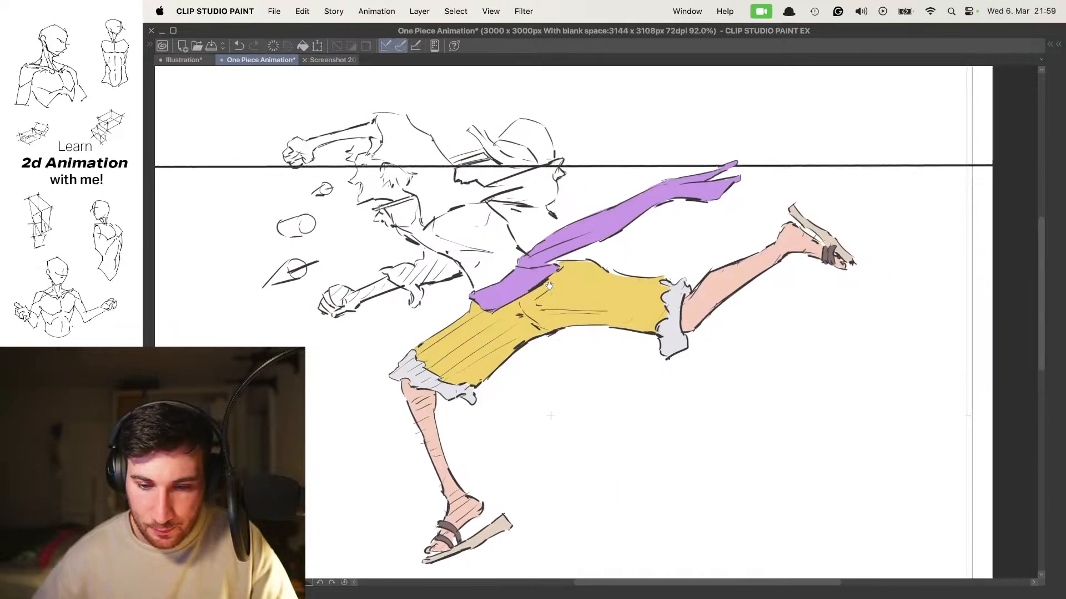
scroll(587, 278, "down", 5)
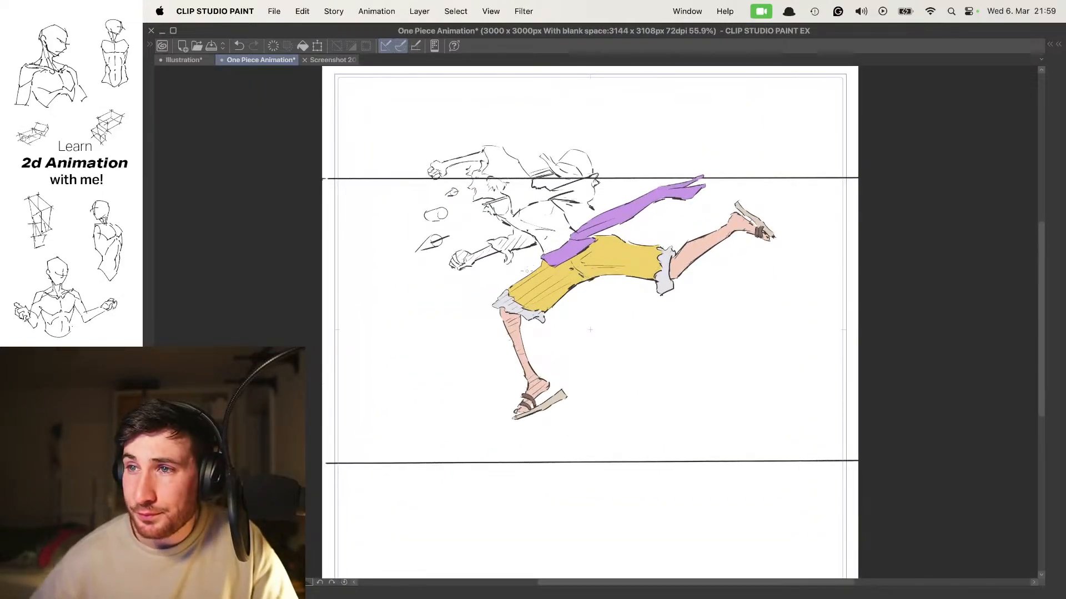
key(".")
left_click(518, 338, "alt")
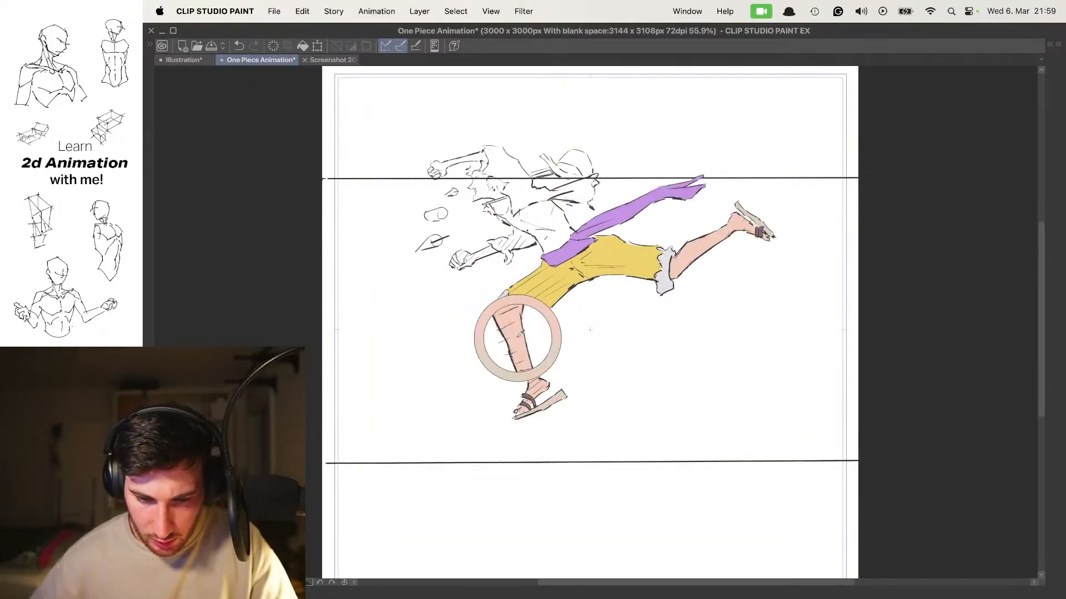
scroll(564, 206, "up", 10)
mouse_move(524, 327)
left_mouse_down()
mouse_move(654, 280)
mouse_move(689, 248)
mouse_move(647, 269)
left_mouse_up()
mouse_move(700, 209)
left_mouse_down()
mouse_move(657, 253)
mouse_move(709, 213)
mouse_move(658, 180)
mouse_move(680, 257)
left_mouse_up()
left_click_drag(690, 274, 646, 180)
mouse_move(646, 180)
left_mouse_down()
mouse_move(690, 275)
mouse_move(580, 155)
left_mouse_up()
mouse_move(661, 200)
left_mouse_down()
mouse_move(522, 214)
mouse_move(611, 186)
left_mouse_up()
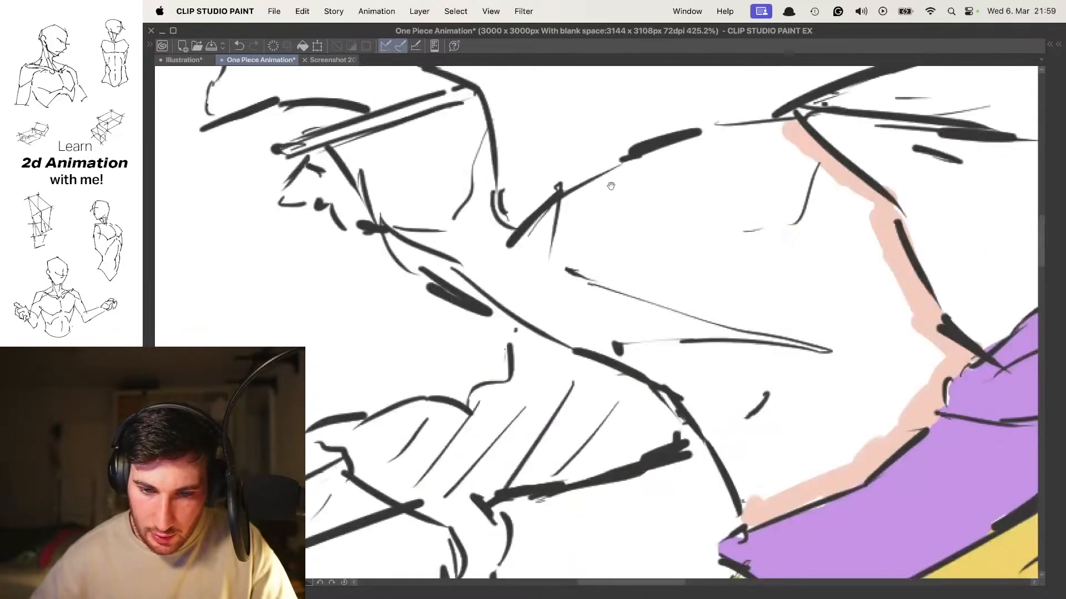
left_click_drag(534, 229, 705, 148)
Block in the head and neck area with the skin colour, undoing one stroke along the way
mouse_move(642, 159)
left_mouse_down()
mouse_move(783, 127)
mouse_move(634, 152)
mouse_move(558, 233)
mouse_move(562, 259)
mouse_move(394, 351)
left_mouse_up()
left_click_drag(626, 328, 590, 344)
mouse_move(597, 302)
left_mouse_down()
mouse_move(564, 246)
mouse_move(627, 319)
mouse_move(590, 327)
mouse_move(594, 357)
mouse_move(575, 314)
mouse_move(610, 353)
left_mouse_up()
key("super+z")
left_click_drag(555, 251, 587, 289)
mouse_move(619, 358)
left_mouse_down()
mouse_move(597, 236)
mouse_move(581, 240)
mouse_move(646, 267)
mouse_move(502, 308)
mouse_move(555, 360)
left_mouse_up()
left_click_drag(614, 289, 579, 268)
left_click_drag(503, 300, 546, 276)
Fill the chest, belly and back with the skin colour, reaching over the top of the sleeve at the front arm
mouse_move(534, 314)
left_mouse_down()
mouse_move(494, 214)
mouse_move(572, 128)
mouse_move(622, 260)
mouse_move(685, 228)
mouse_move(733, 277)
mouse_move(661, 349)
mouse_move(722, 389)
mouse_move(755, 360)
left_mouse_up()
mouse_move(735, 346)
left_mouse_down()
mouse_move(711, 328)
mouse_move(582, 295)
mouse_move(551, 186)
left_mouse_up()
mouse_move(558, 263)
left_mouse_down()
mouse_move(531, 269)
mouse_move(657, 321)
left_mouse_up()
left_click_drag(657, 320, 577, 251)
mouse_move(576, 251)
left_mouse_down()
mouse_move(570, 280)
mouse_move(627, 316)
mouse_move(633, 354)
left_mouse_up()
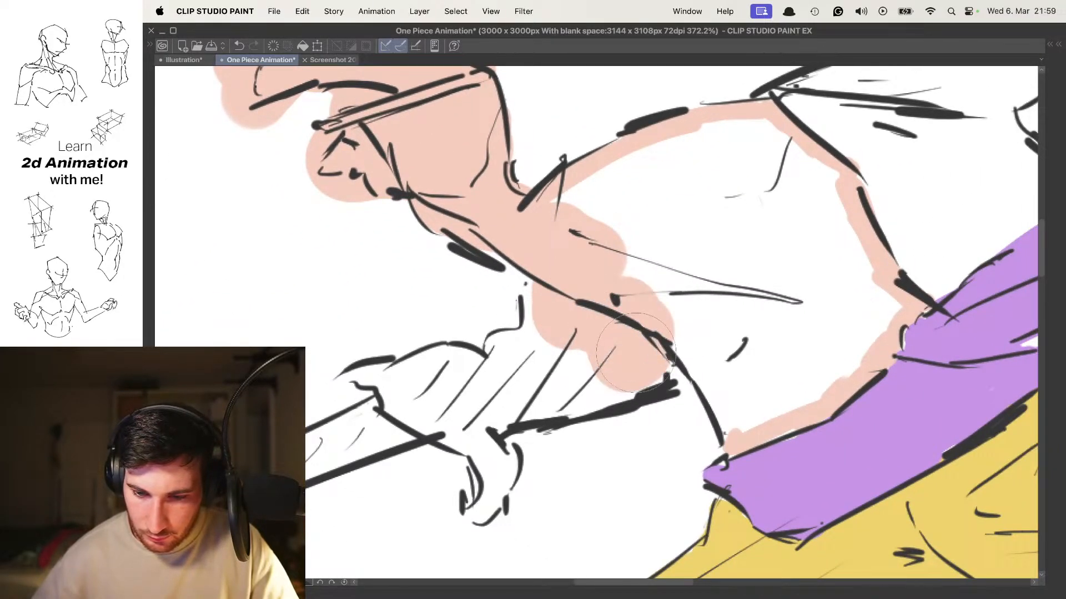
mouse_move(578, 315)
left_mouse_down()
mouse_move(555, 344)
mouse_move(689, 310)
mouse_move(749, 409)
mouse_move(827, 329)
mouse_move(749, 208)
mouse_move(610, 193)
mouse_move(739, 155)
mouse_move(807, 215)
left_mouse_up()
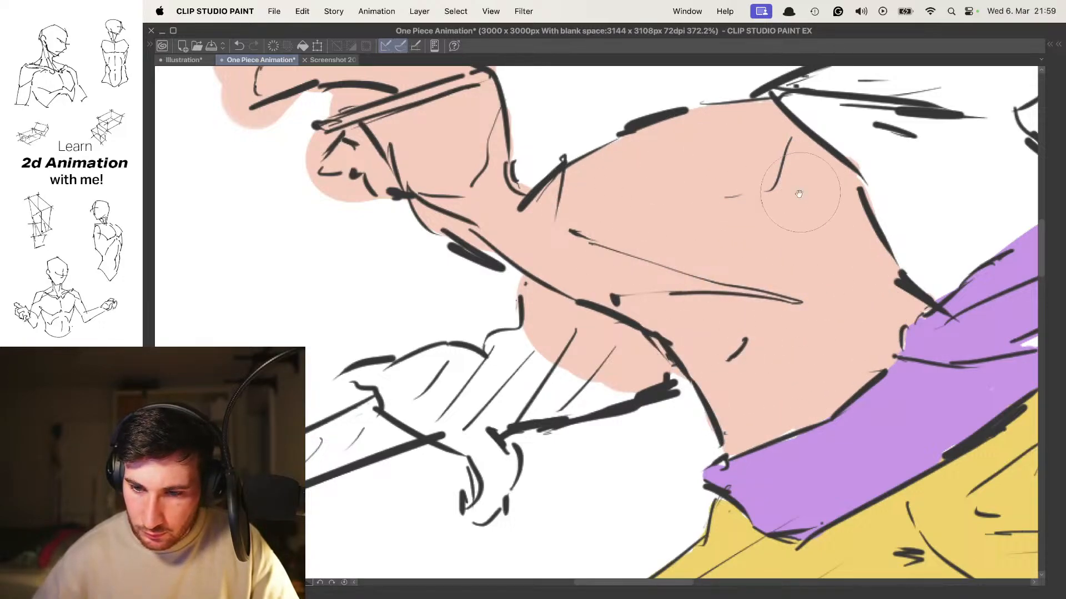
scroll(693, 196, "down", 5)
left_click_drag(759, 173, 692, 176)
scroll(644, 266, "down", 2)
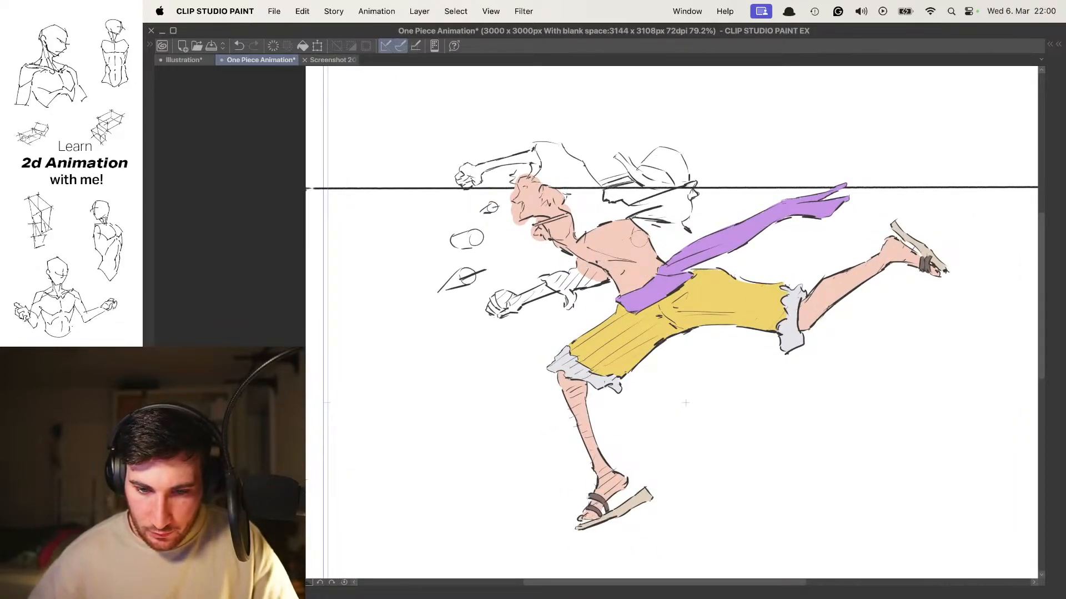
Erase the excess skin colour outside the lineart around the nose and open mouth
scroll(603, 210, "up", 8)
scroll(603, 210, "down", 1)
scroll(604, 210, "down", 6)
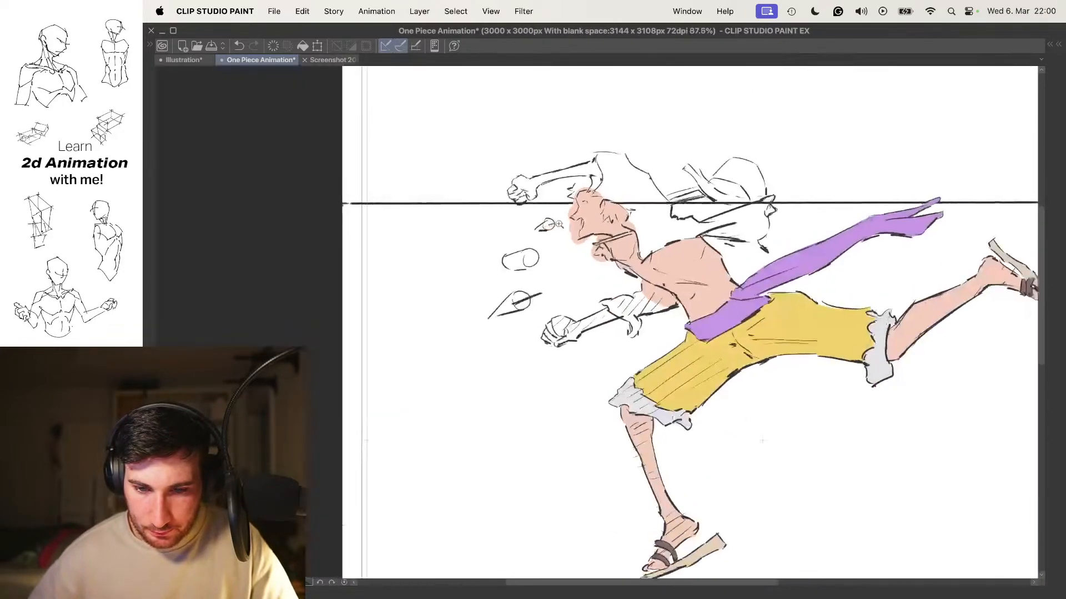
scroll(594, 214, "up", 10)
left_click_drag(590, 217, 536, 315)
scroll(571, 263, "up", 4)
key("e")
mouse_move(551, 249)
left_mouse_down()
mouse_move(563, 288)
mouse_move(622, 215)
mouse_move(580, 277)
mouse_move(586, 222)
mouse_move(606, 268)
left_mouse_up()
scroll(600, 233, "down", 4)
scroll(587, 255, "up", 2)
scroll(599, 244, "down", 5)
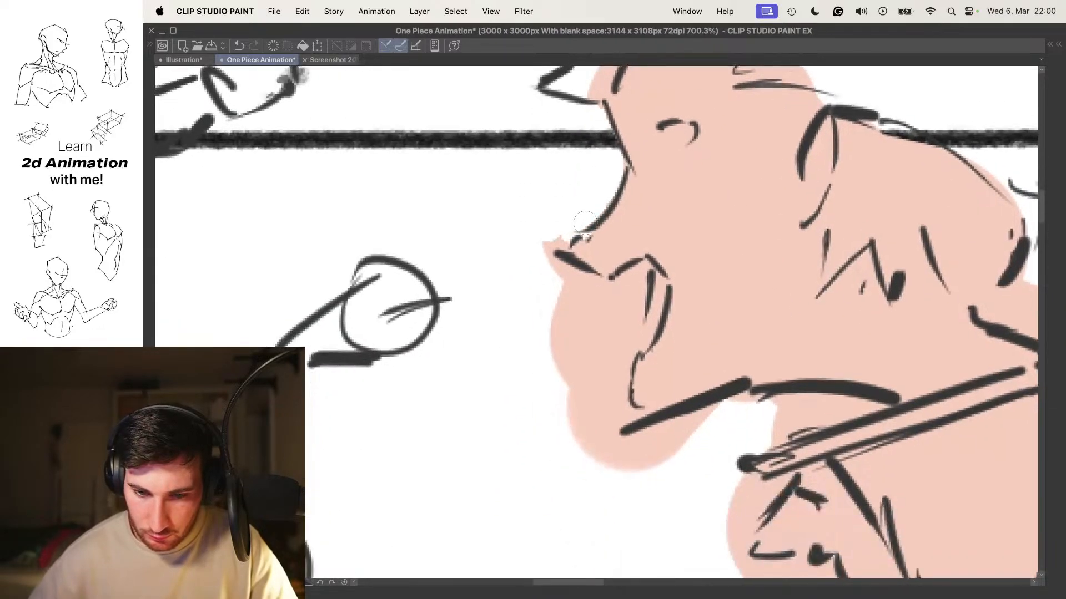
left_click_drag(631, 273, 619, 353)
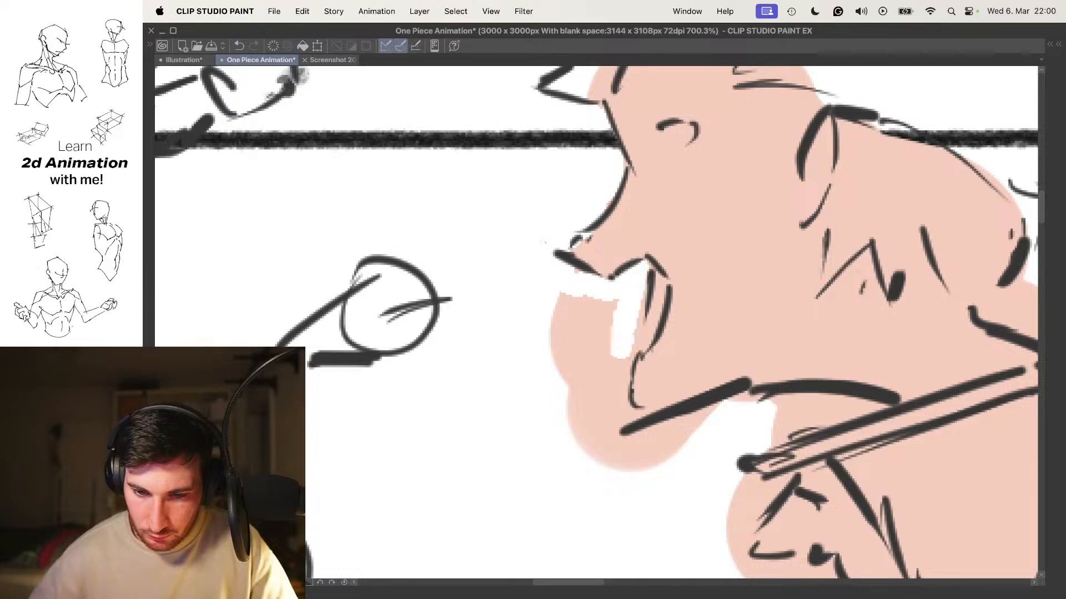
Erase the skin colour spilling past the chin, the jaw and the jagged outline beneath the head
scroll(600, 244, "down", 4)
mouse_move(604, 261)
left_mouse_down()
mouse_move(593, 333)
mouse_move(679, 324)
left_mouse_up()
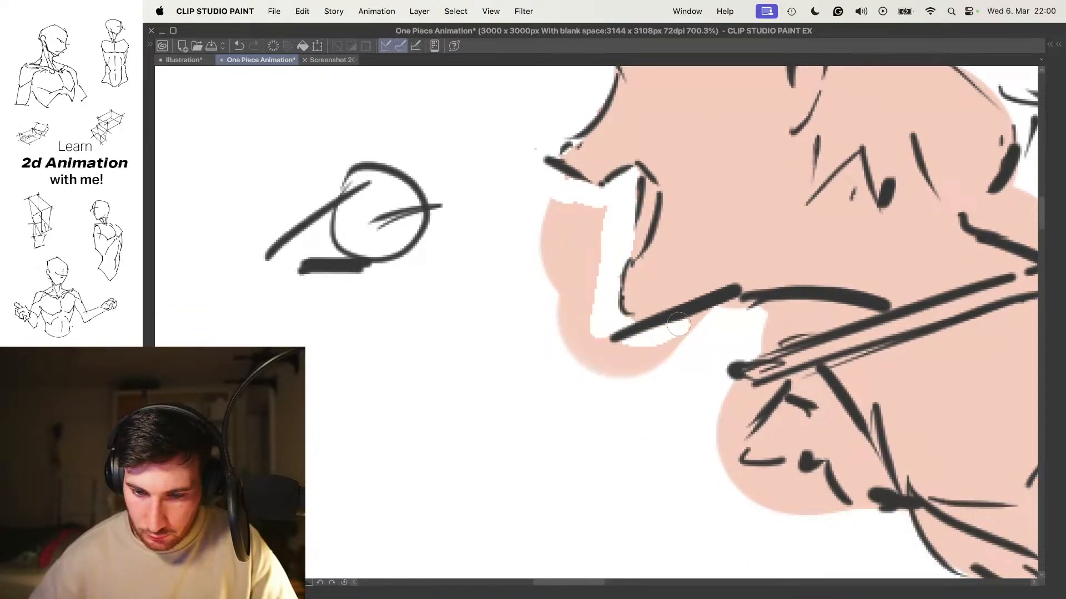
mouse_move(745, 311)
left_mouse_down()
mouse_move(638, 344)
mouse_move(588, 344)
mouse_move(539, 224)
mouse_move(549, 263)
mouse_move(620, 157)
left_mouse_up()
scroll(588, 381, "down", 5)
scroll(643, 258, "up", 5)
mouse_move(469, 289)
left_mouse_down()
mouse_move(479, 248)
mouse_move(521, 238)
mouse_move(491, 260)
mouse_move(463, 314)
mouse_move(493, 332)
mouse_move(513, 373)
left_mouse_up()
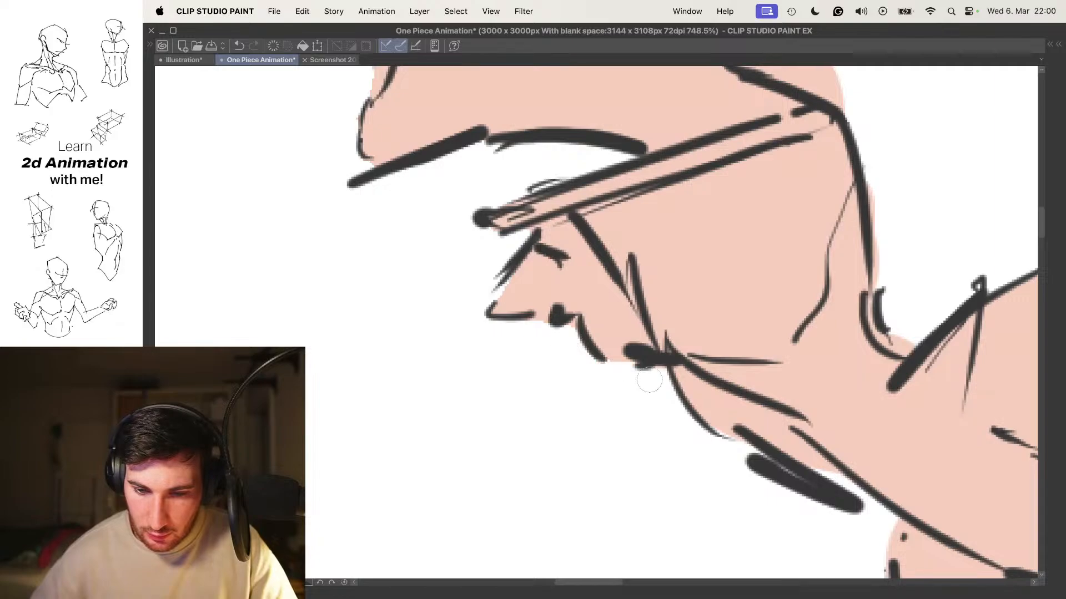
Sample the shirt's red from another frame and line the lower arm's torn sleeve cuff, redoing one stroke
scroll(646, 378, "down", 10)
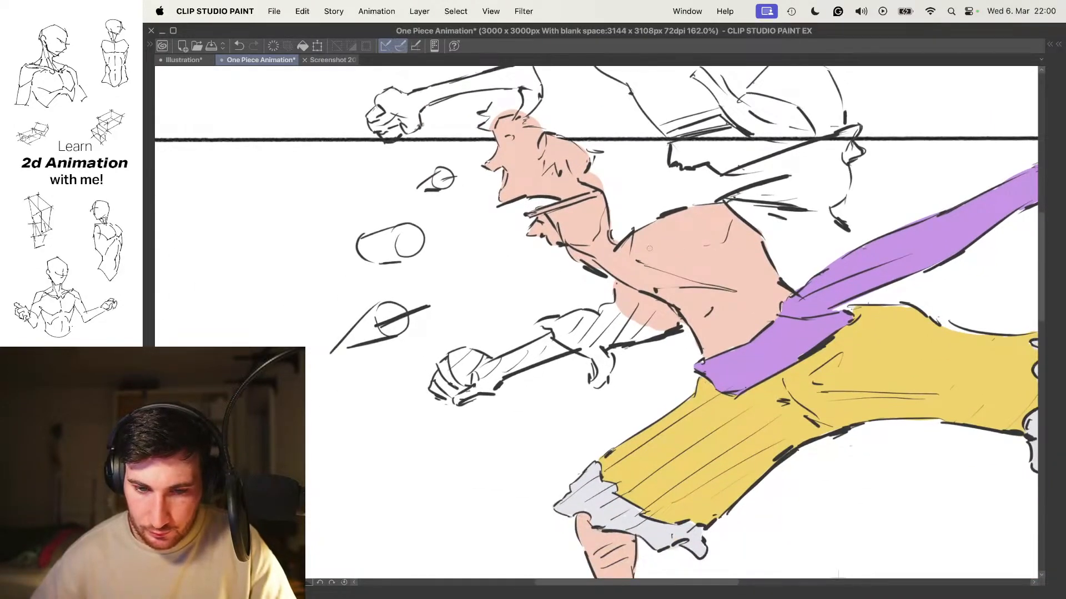
key(".")
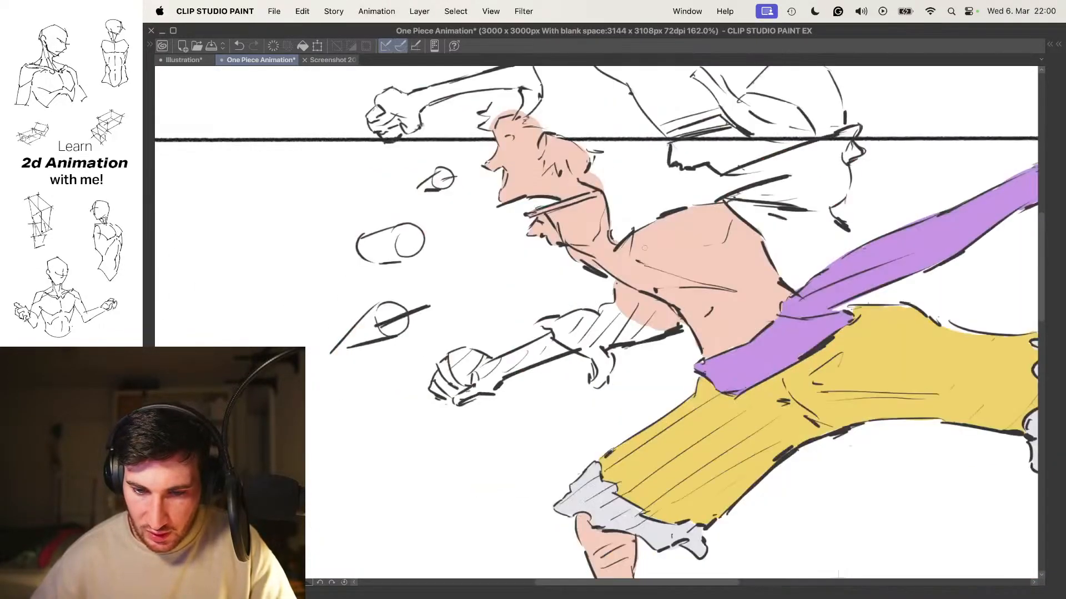
scroll(477, 303, "up", 5)
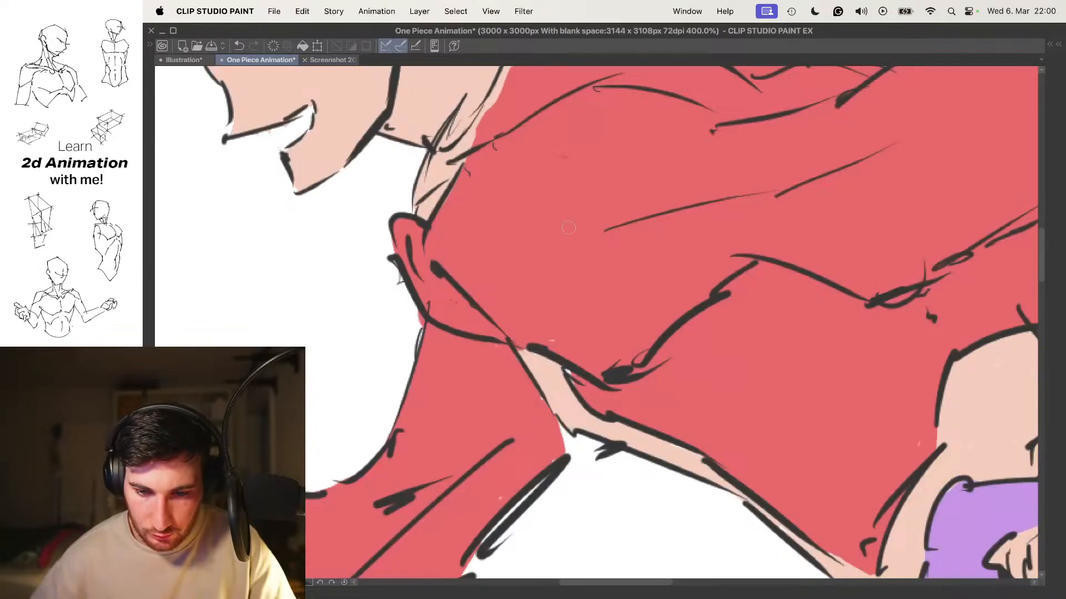
key(".")
left_click_drag(531, 332, 554, 323)
scroll(496, 312, "up", 2)
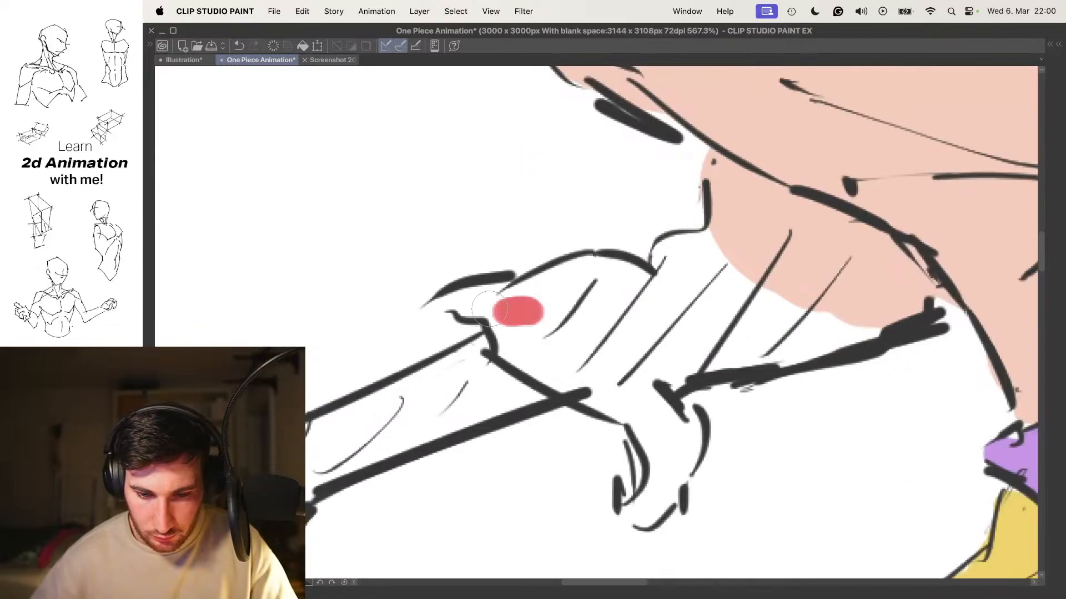
mouse_move(504, 339)
left_mouse_down()
mouse_move(470, 279)
mouse_move(591, 360)
left_mouse_up()
key("super+z")
mouse_move(482, 282)
left_mouse_down()
mouse_move(516, 317)
mouse_move(590, 345)
left_mouse_up()
mouse_move(617, 414)
left_mouse_down()
mouse_move(612, 454)
mouse_move(655, 389)
mouse_move(630, 408)
mouse_move(652, 400)
mouse_move(636, 352)
left_mouse_up()
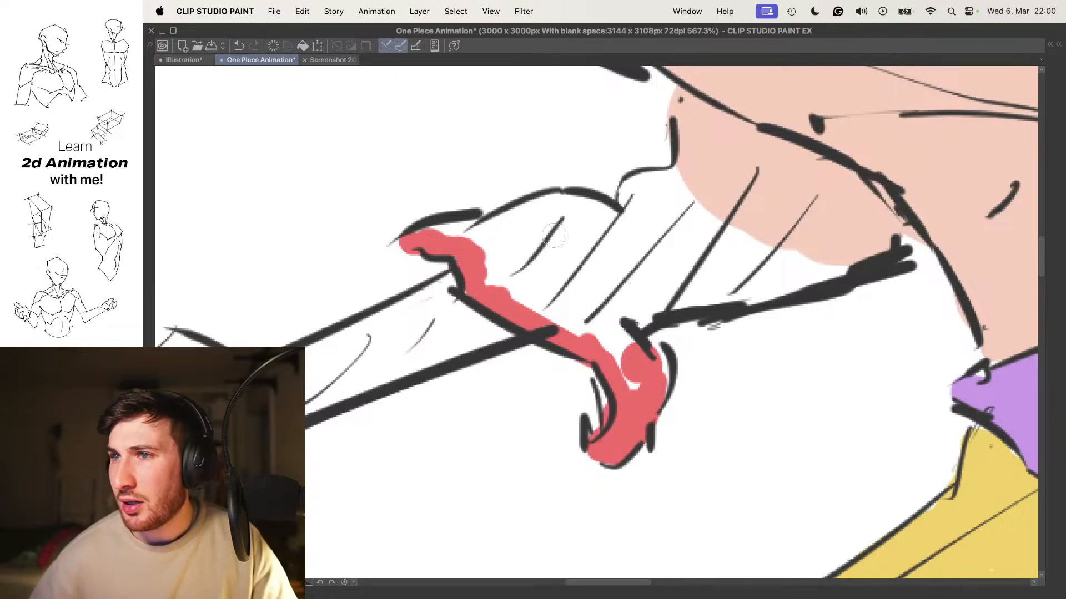
Fill the lower arm's sleeve with red from the cuff to the chest, covering the skin colour there
scroll(566, 216, "up", 2)
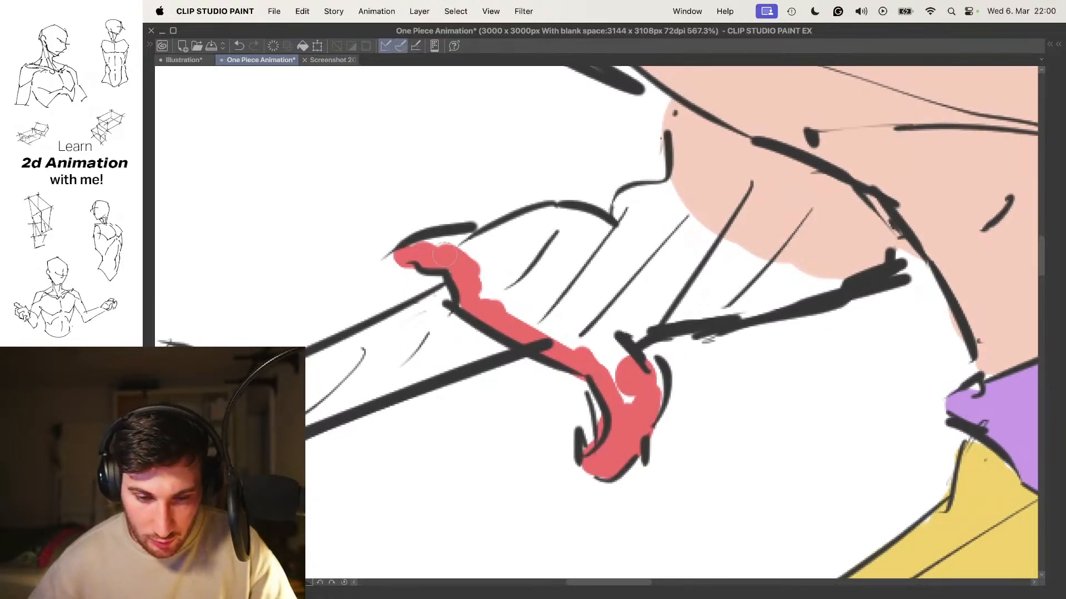
mouse_move(485, 248)
left_mouse_down()
mouse_move(564, 221)
mouse_move(597, 240)
mouse_move(643, 195)
mouse_move(758, 255)
left_mouse_up()
left_click_drag(688, 194, 591, 294)
mouse_move(588, 296)
left_mouse_down()
mouse_move(579, 212)
mouse_move(704, 257)
mouse_move(616, 211)
left_mouse_up()
mouse_move(572, 212)
left_mouse_down()
mouse_move(668, 253)
mouse_move(694, 307)
mouse_move(632, 308)
mouse_move(655, 274)
mouse_move(535, 222)
mouse_move(519, 199)
left_mouse_up()
left_click_drag(543, 302, 638, 216)
mouse_move(621, 289)
left_mouse_down()
mouse_move(513, 242)
mouse_move(414, 233)
mouse_move(460, 297)
mouse_move(537, 326)
left_mouse_up()
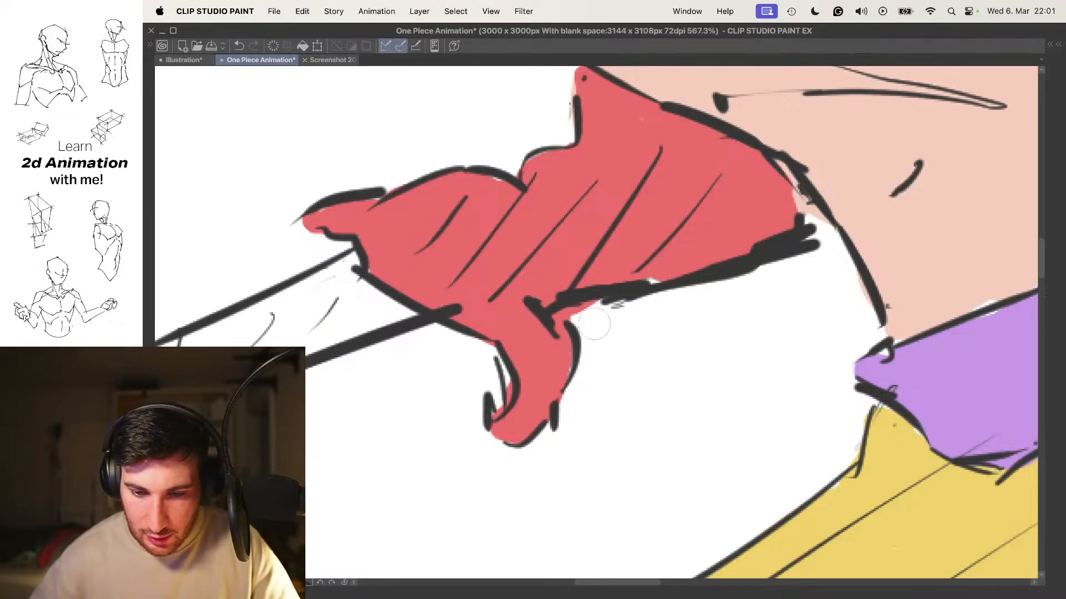
Touch up the remaining gaps in red along the lower sleeve's underside and where it meets the torso
scroll(571, 321, "down", 5)
scroll(572, 321, "up", 3)
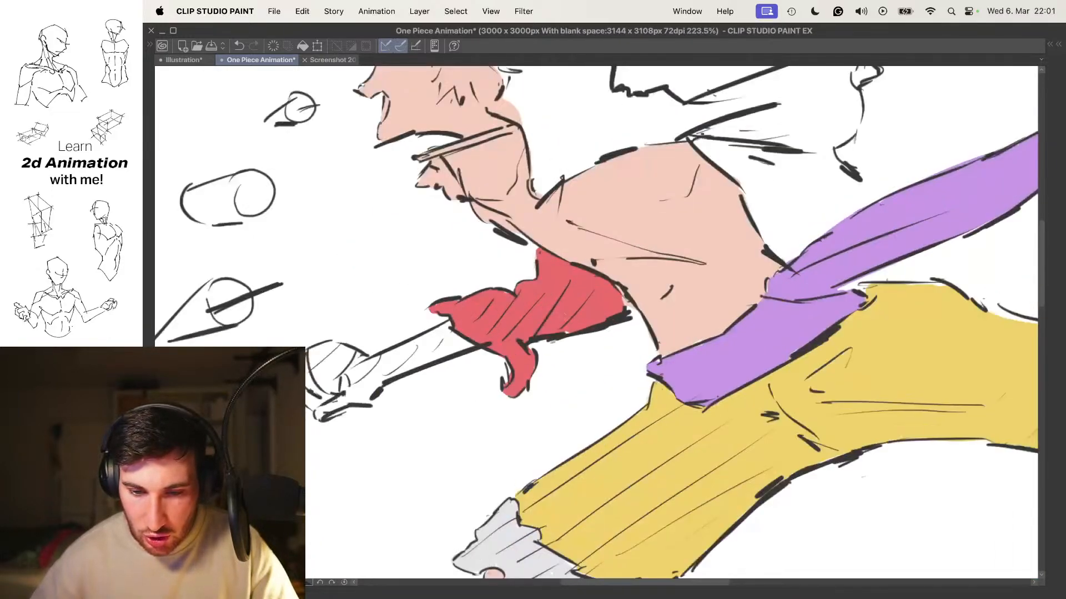
scroll(548, 325, "up", 4)
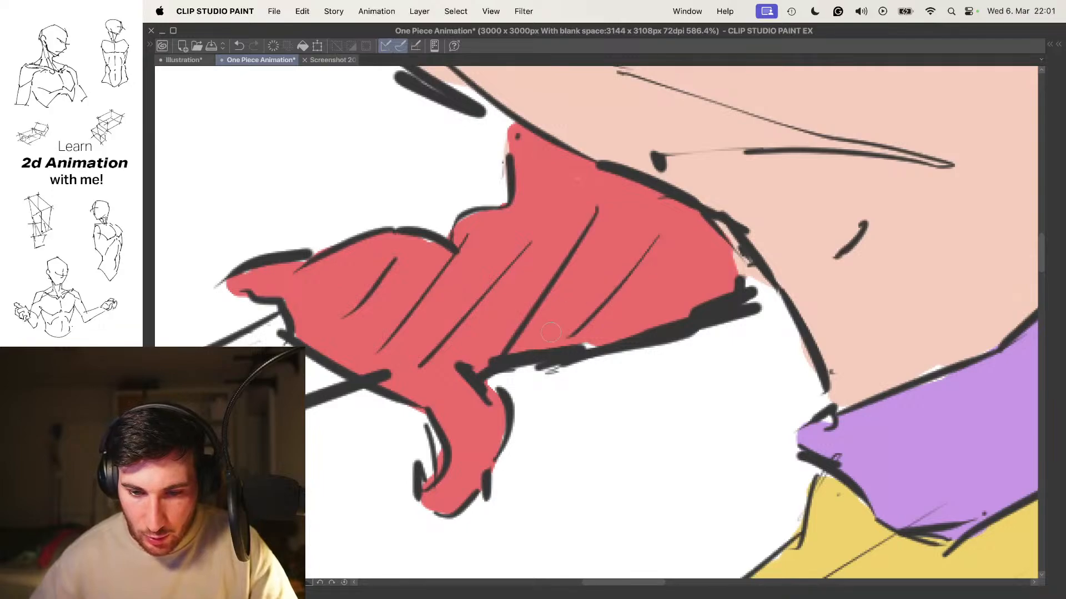
left_click_drag(578, 331, 605, 339)
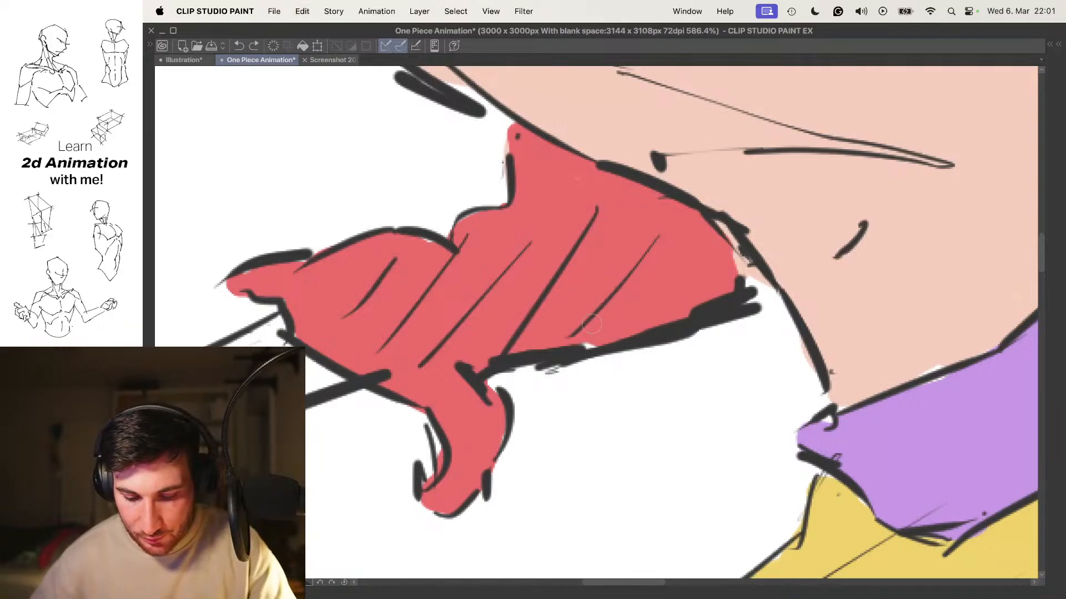
scroll(559, 344, "down", 3)
scroll(559, 344, "up", 2)
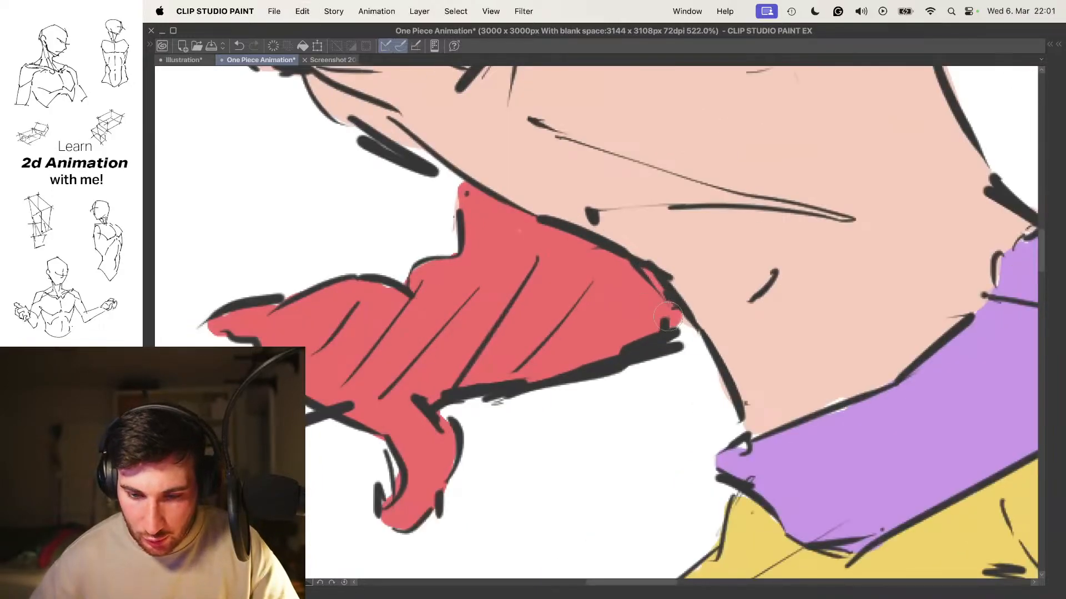
scroll(662, 309, "down", 4)
scroll(775, 297, "up", 4)
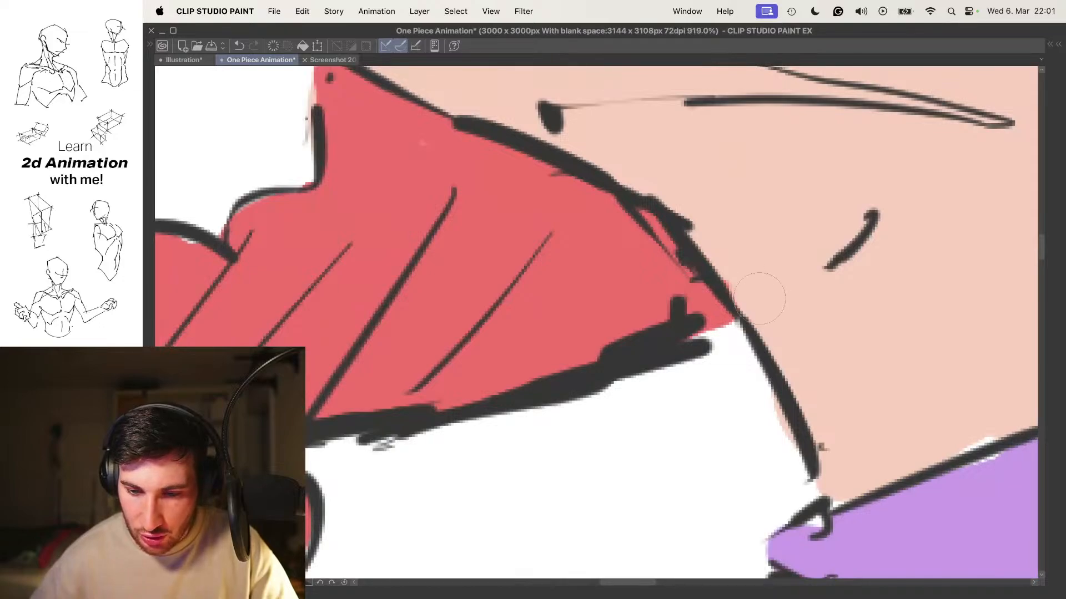
scroll(676, 261, "down", 4)
scroll(676, 261, "down", 2)
left_click_drag(608, 193, 606, 252)
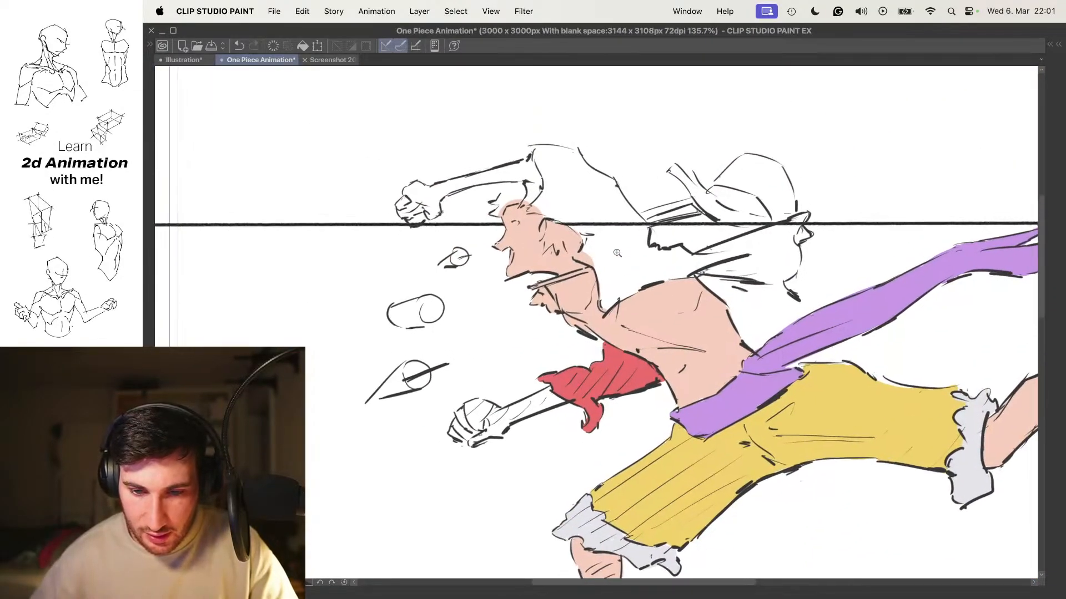
scroll(605, 251, "up", 4)
left_click(622, 271)
key("super+z")
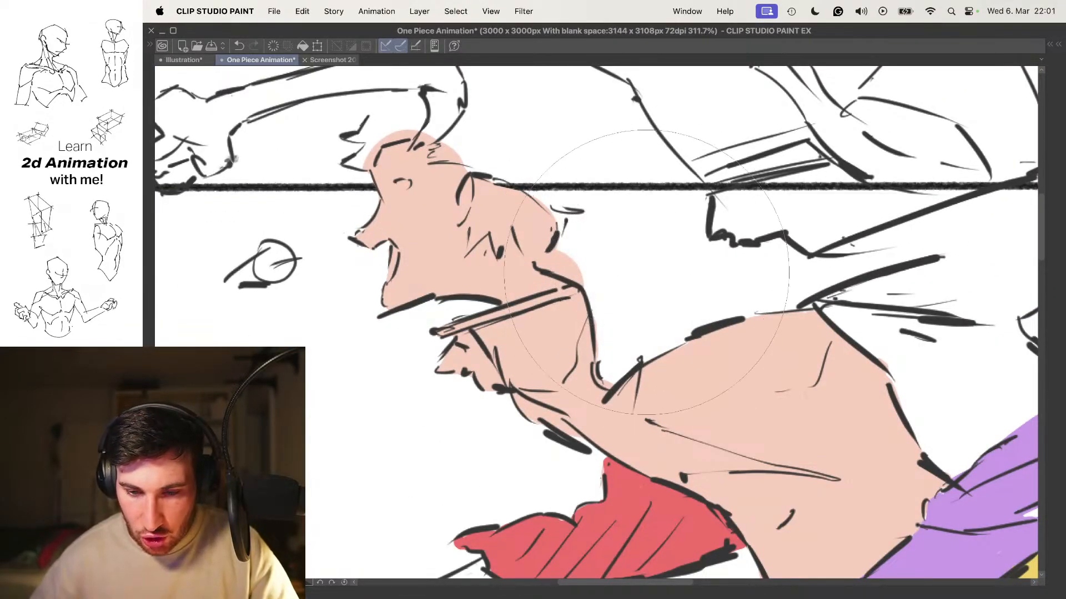
left_click_drag(611, 281, 644, 217)
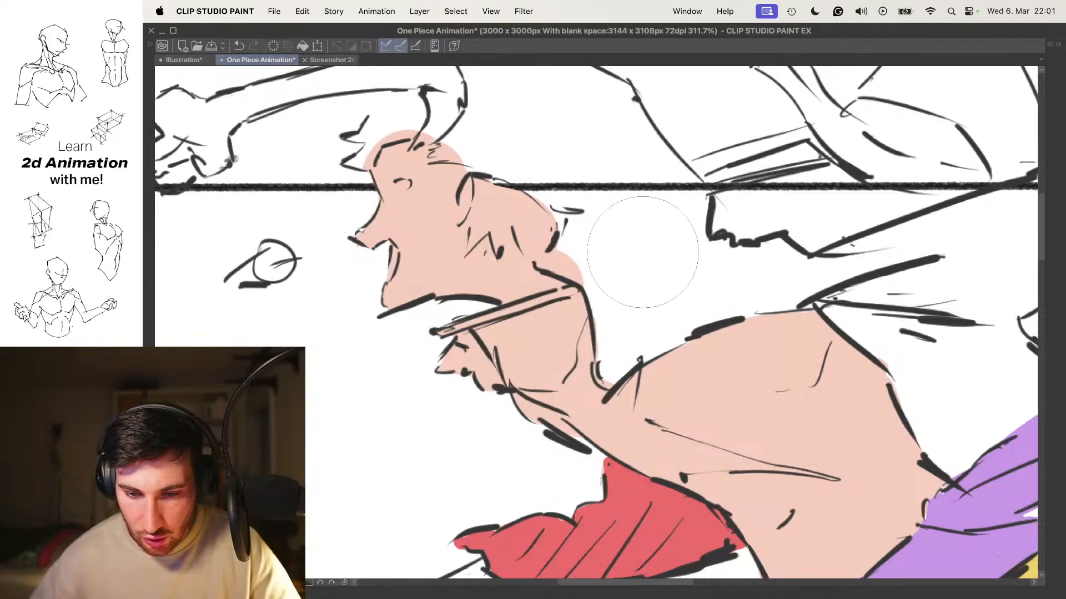
key("super+z")
left_click_drag(627, 271, 669, 307)
key("super+z")
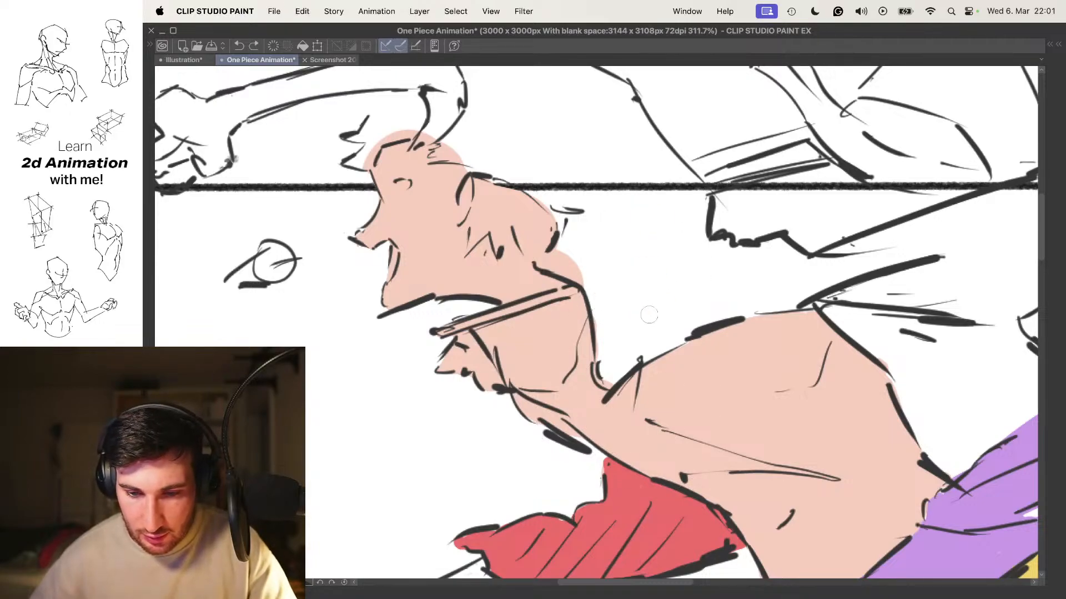
Line the shirt's edge above the chest with red, from the base of the neck towards the trailing flap
scroll(623, 335, "up", 3)
mouse_move(615, 332)
left_mouse_down()
mouse_move(577, 389)
mouse_move(592, 403)
mouse_move(651, 346)
mouse_move(733, 310)
left_mouse_up()
mouse_move(666, 356)
left_mouse_down()
mouse_move(739, 311)
mouse_move(828, 283)
left_mouse_up()
left_click_drag(841, 266, 707, 293)
left_click_drag(644, 318, 725, 301)
left_click_drag(816, 254, 697, 285)
left_click_drag(659, 315, 756, 271)
scroll(670, 277, "down", 5)
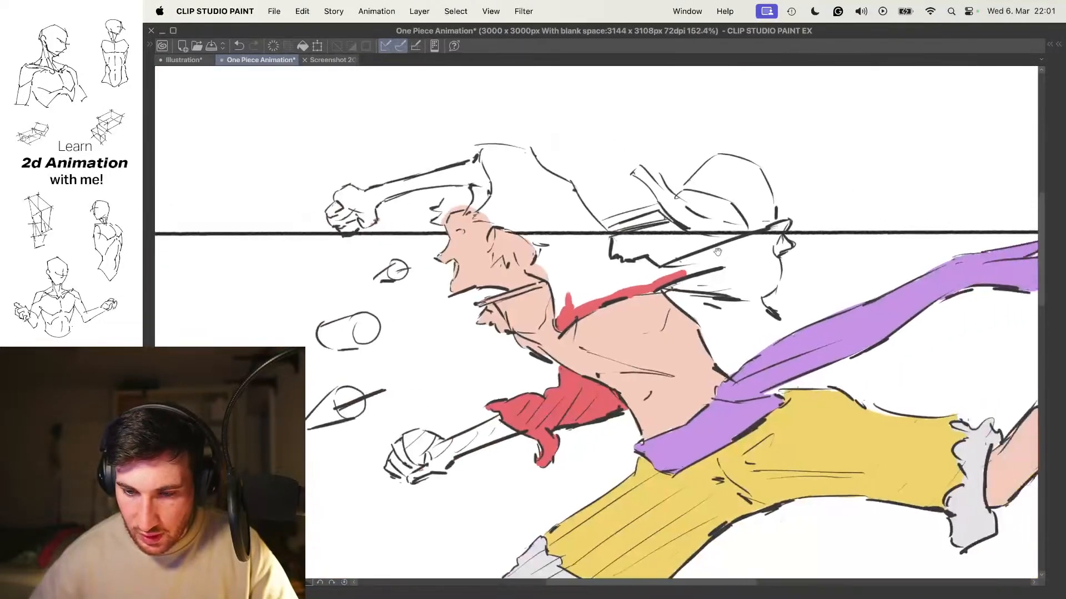
Line the inside of the shirt's trailing flap with red along its underside, pointed end and upper edge
scroll(722, 282, "up", 5)
left_click_drag(521, 294, 777, 315)
left_click_drag(735, 283, 617, 272)
mouse_move(620, 297)
left_mouse_down()
mouse_move(697, 308)
mouse_move(688, 312)
mouse_move(755, 320)
mouse_move(786, 301)
mouse_move(811, 198)
mouse_move(784, 292)
mouse_move(779, 258)
mouse_move(834, 242)
mouse_move(783, 228)
mouse_move(796, 191)
mouse_move(680, 237)
left_mouse_up()
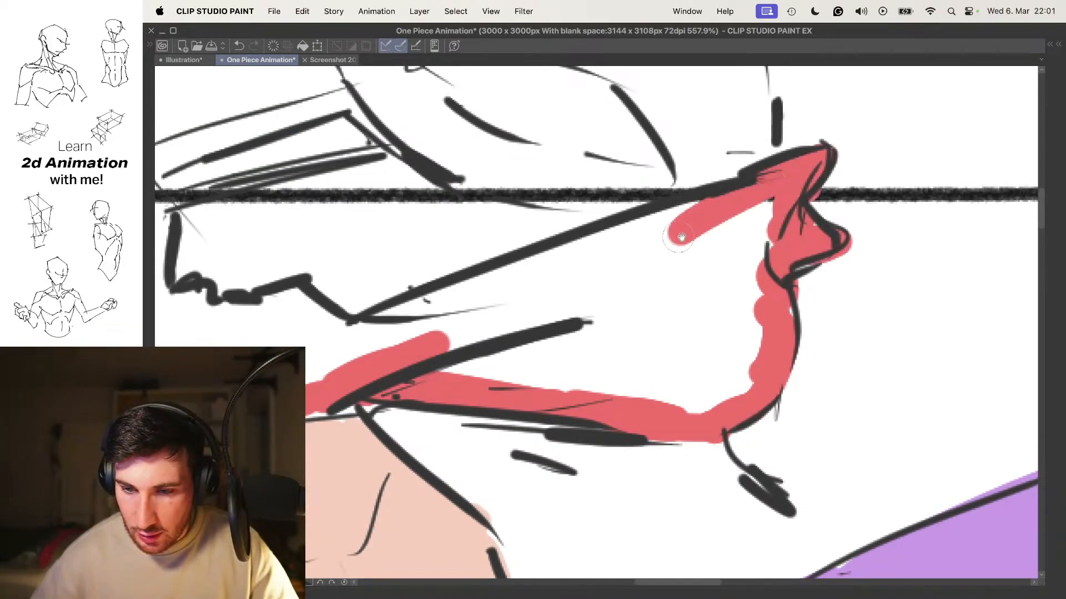
scroll(769, 243, "down", 5)
scroll(757, 246, "up", 3)
left_click_drag(757, 246, 710, 257)
left_click_drag(583, 284, 714, 236)
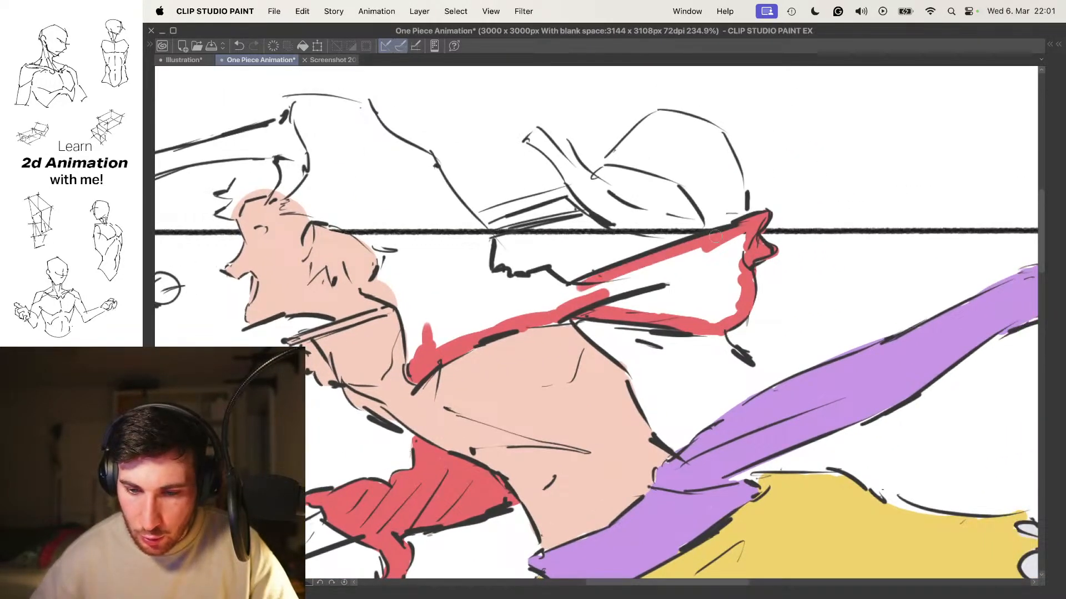
Line the jagged edge of the shirt's back with red, from the trailing flap to the hat's strap
scroll(575, 287, "up", 3)
mouse_move(677, 298)
left_mouse_down()
mouse_move(626, 306)
mouse_move(502, 291)
left_mouse_up()
mouse_move(507, 257)
left_mouse_down()
mouse_move(565, 293)
mouse_move(551, 256)
mouse_move(544, 300)
left_mouse_up()
scroll(567, 263, "down", 5)
left_click_drag(567, 263, 590, 315)
scroll(499, 293, "up", 4)
mouse_move(541, 275)
left_mouse_down()
mouse_move(594, 282)
mouse_move(481, 195)
left_mouse_up()
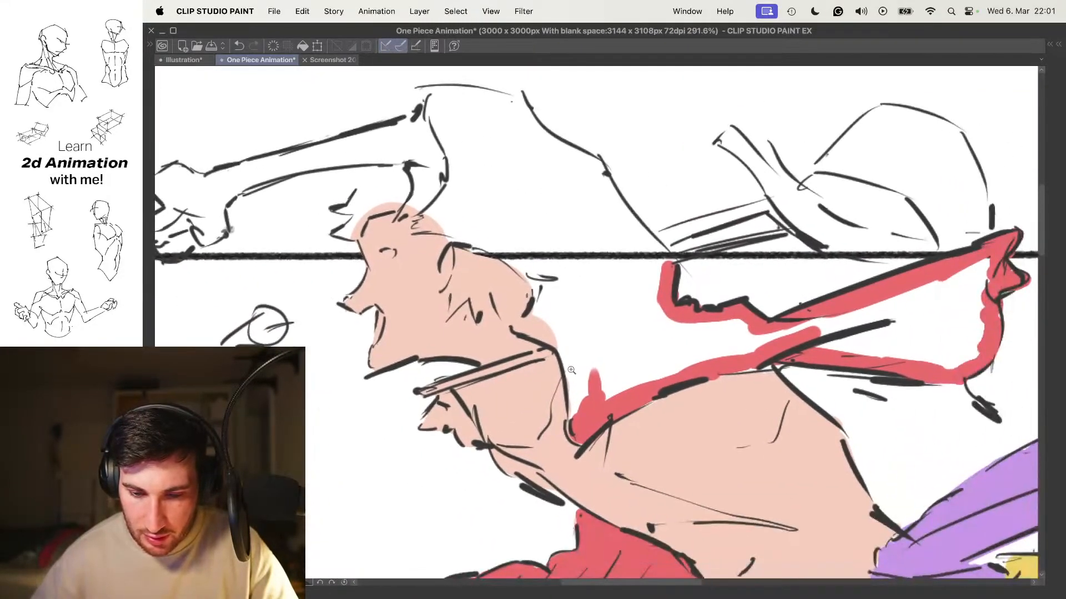
Line the shirt's border with red along the neck and around the back of the head
scroll(592, 381, "up", 3)
left_click_drag(579, 437, 558, 328)
scroll(471, 282, "up", 4)
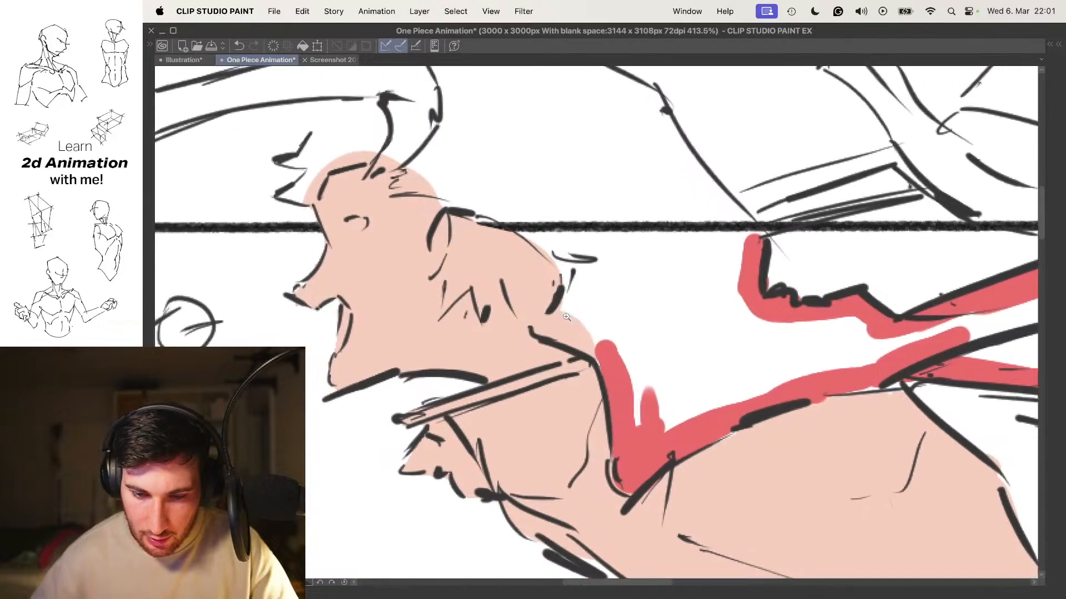
mouse_move(639, 427)
left_mouse_down()
mouse_move(555, 356)
mouse_move(588, 244)
left_mouse_up()
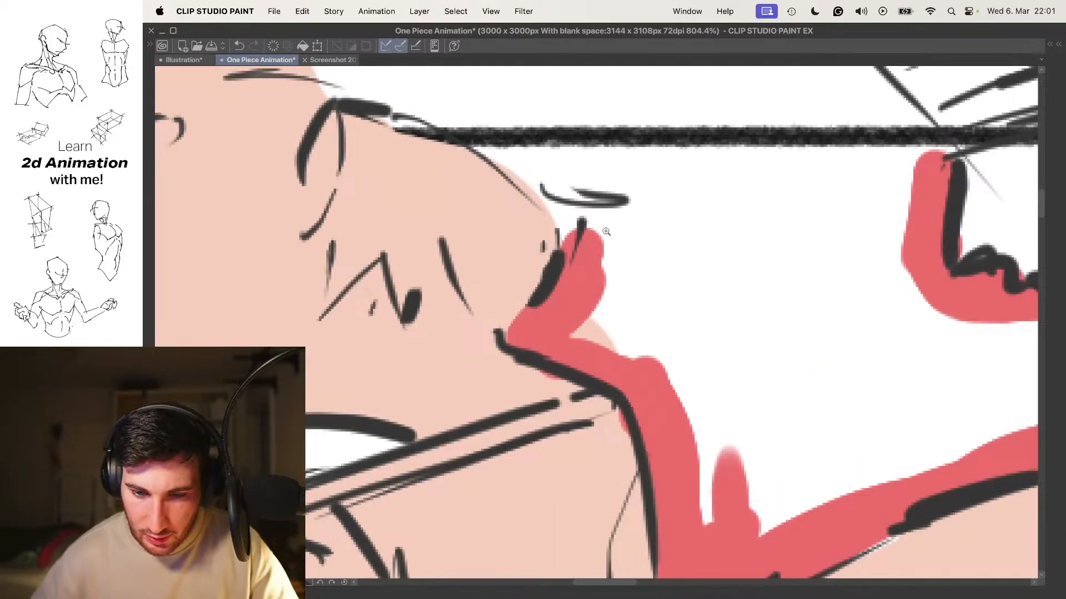
scroll(588, 245, "down", 5)
scroll(633, 350, "up", 4)
mouse_move(634, 354)
left_mouse_down()
mouse_move(630, 324)
mouse_move(594, 284)
left_mouse_up()
mouse_move(591, 282)
left_mouse_down()
mouse_move(641, 308)
mouse_move(578, 277)
left_mouse_up()
mouse_move(638, 297)
left_mouse_down()
mouse_move(510, 263)
mouse_move(553, 278)
mouse_move(509, 274)
mouse_move(578, 181)
left_mouse_up()
Line the raised arm's sleeve opening, the shoulder and the back with red to close the shirt's outline
scroll(579, 269, "down", 5)
scroll(580, 267, "up", 5)
mouse_move(581, 161)
left_mouse_down()
mouse_move(578, 295)
mouse_move(578, 243)
left_mouse_up()
mouse_move(570, 316)
left_mouse_down()
mouse_move(563, 233)
mouse_move(514, 167)
mouse_move(629, 145)
mouse_move(665, 158)
mouse_move(764, 260)
left_mouse_up()
mouse_move(764, 260)
left_mouse_down()
mouse_move(685, 219)
mouse_move(633, 208)
left_mouse_up()
left_click_drag(590, 134, 689, 214)
mouse_move(728, 257)
left_mouse_down()
mouse_move(602, 178)
mouse_move(735, 347)
left_mouse_up()
mouse_move(614, 204)
left_mouse_down()
mouse_move(725, 318)
mouse_move(666, 300)
left_mouse_up()
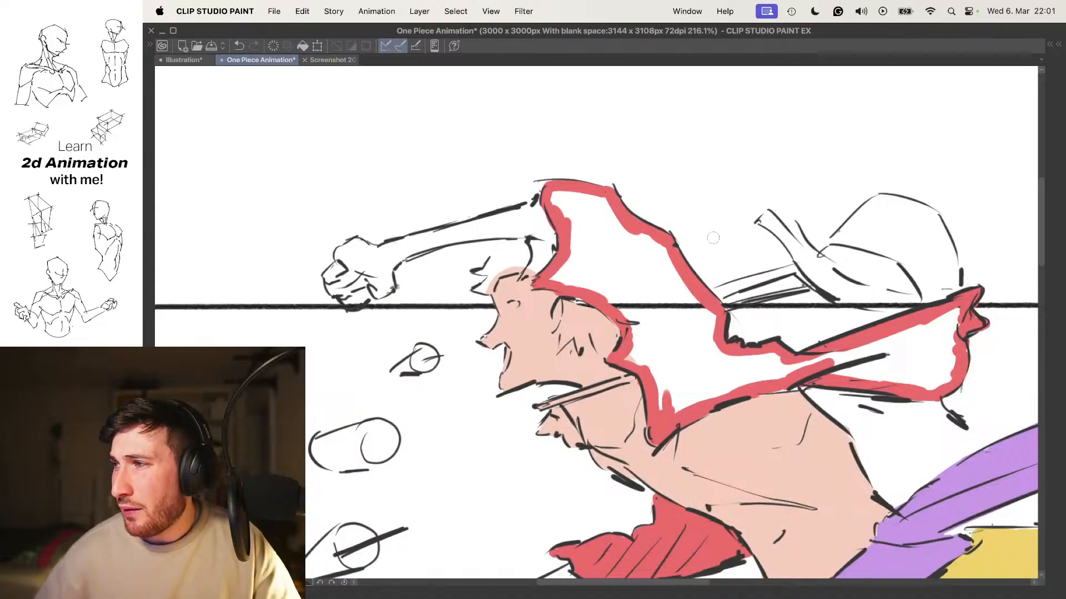
Fill the shirt's raised sleeve, shoulder and the area behind the head with red
left_click_drag(676, 182, 617, 118)
scroll(625, 306, "up", 3)
left_click_drag(590, 350, 545, 290)
left_click_drag(548, 190, 603, 288)
left_click_drag(601, 337, 541, 233)
mouse_move(580, 250)
left_mouse_down()
mouse_move(597, 290)
mouse_move(650, 329)
left_mouse_up()
mouse_move(607, 316)
left_mouse_down()
mouse_move(562, 274)
mouse_move(507, 295)
mouse_move(541, 184)
mouse_move(499, 147)
mouse_move(572, 147)
mouse_move(601, 165)
left_mouse_up()
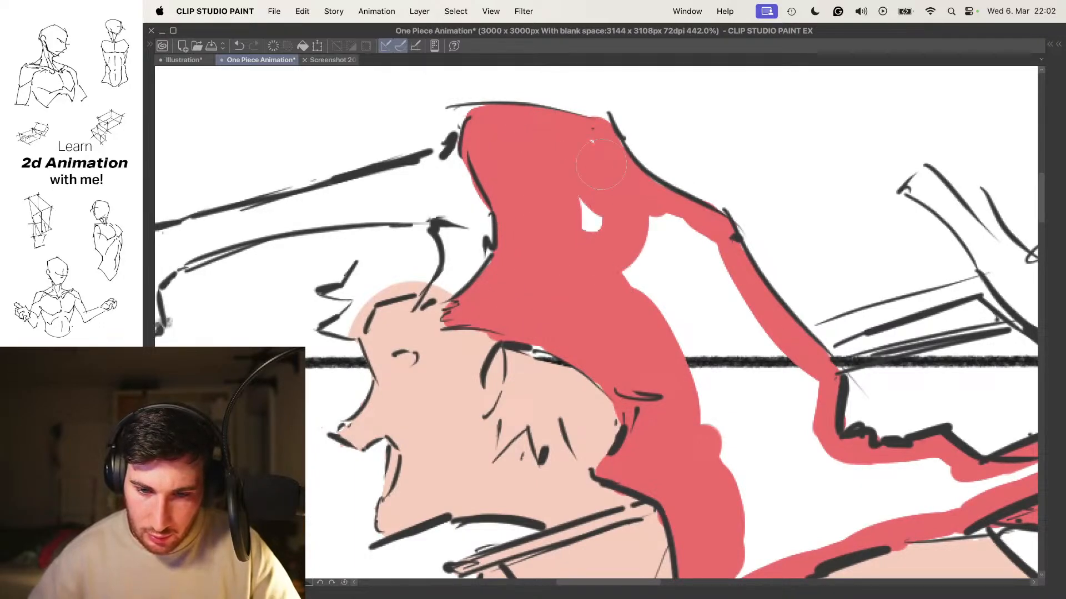
mouse_move(627, 252)
left_mouse_down()
mouse_move(538, 206)
mouse_move(609, 195)
mouse_move(649, 305)
left_mouse_up()
scroll(666, 256, "down", 3)
left_click_drag(683, 257, 609, 149)
Fill the rest of the shirt's back and its trailing flap with red
scroll(609, 149, "up", 3)
left_click_drag(526, 191, 574, 294)
mouse_move(548, 233)
left_mouse_down()
mouse_move(631, 248)
mouse_move(583, 339)
mouse_move(604, 330)
mouse_move(616, 361)
mouse_move(615, 284)
left_mouse_up()
mouse_move(663, 340)
left_mouse_down()
mouse_move(644, 350)
mouse_move(683, 303)
mouse_move(705, 327)
left_mouse_up()
left_click_drag(789, 296, 584, 284)
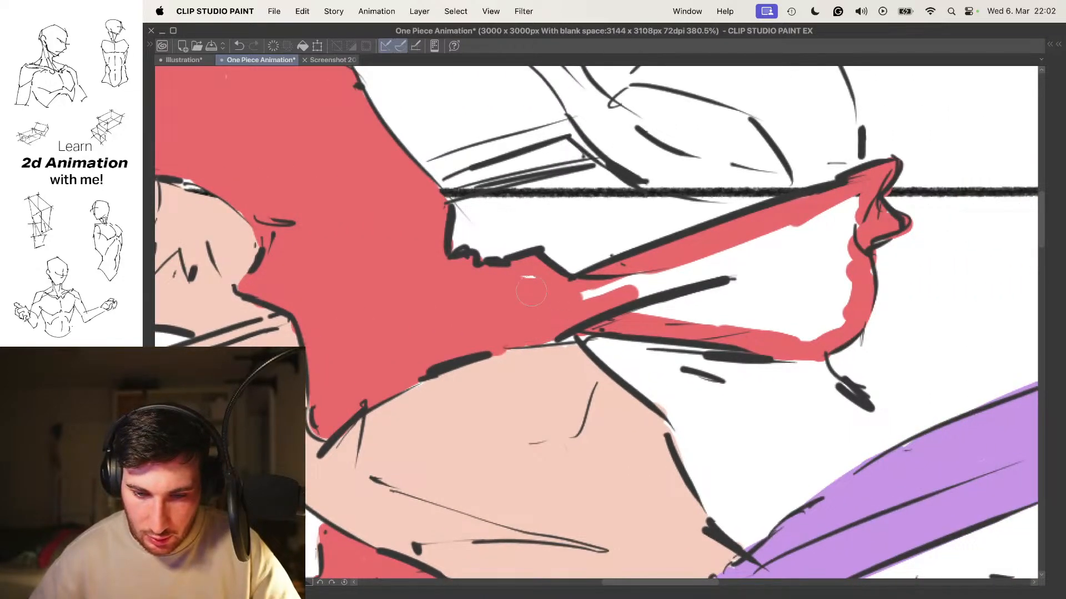
mouse_move(595, 297)
left_mouse_down()
mouse_move(722, 300)
mouse_move(744, 324)
mouse_move(833, 316)
mouse_move(716, 255)
left_mouse_up()
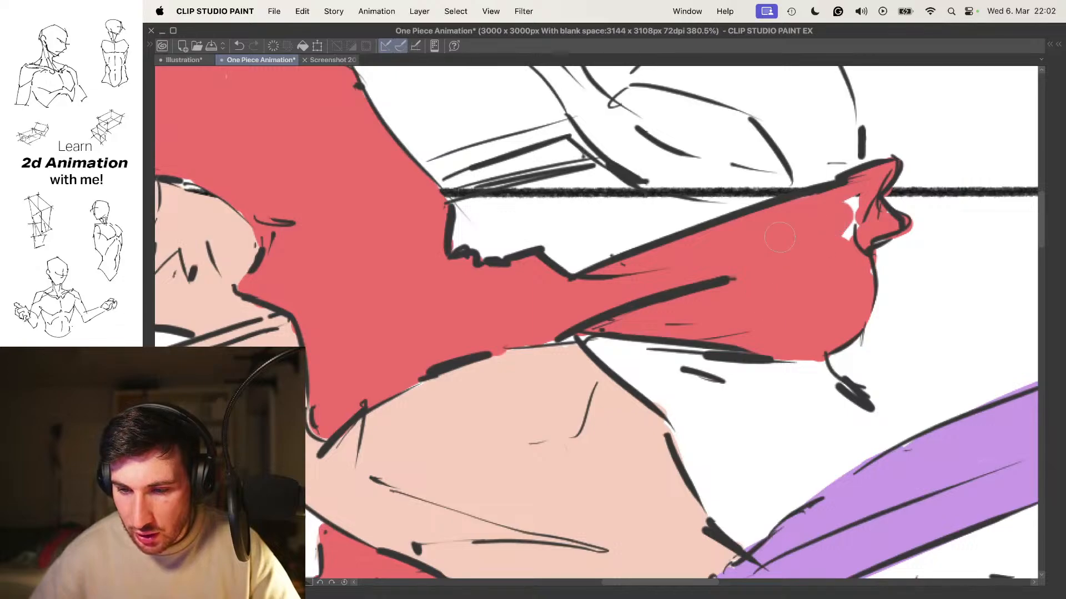
Sample the skin colour from the figure and fill the raised arm's fist with it
scroll(847, 263, "down", 5)
left_click_drag(642, 199, 571, 191)
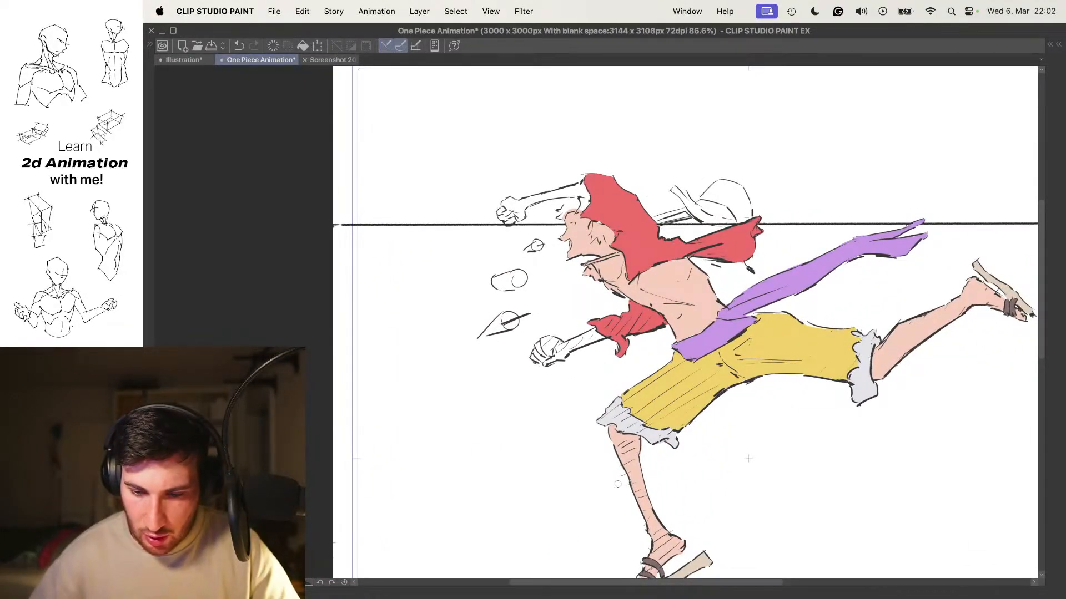
scroll(512, 195, "up", 8)
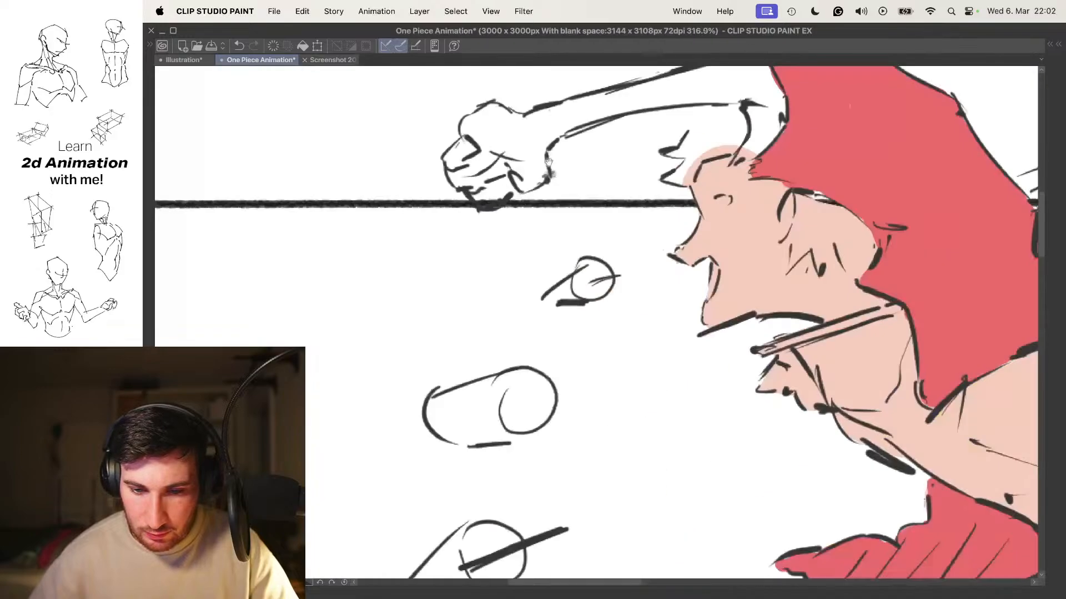
left_click(466, 338)
mouse_move(457, 344)
left_mouse_down()
mouse_move(499, 388)
mouse_move(552, 383)
mouse_move(599, 339)
mouse_move(540, 257)
mouse_move(444, 327)
left_mouse_up()
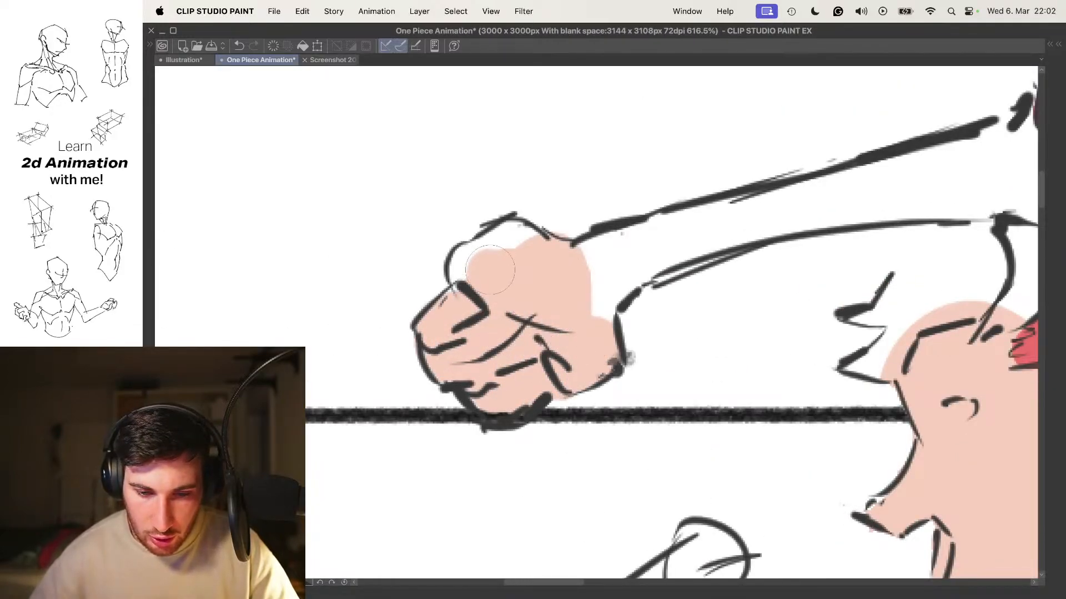
left_click_drag(490, 270, 508, 252)
Fill the raised forearm with the skin colour from the wrist to the sleeve
mouse_move(579, 274)
left_mouse_down()
mouse_move(664, 250)
mouse_move(651, 237)
mouse_move(511, 269)
mouse_move(553, 252)
mouse_move(800, 216)
mouse_move(688, 214)
left_mouse_up()
mouse_move(815, 232)
left_mouse_down()
mouse_move(681, 249)
mouse_move(734, 255)
mouse_move(674, 205)
mouse_move(729, 244)
left_mouse_up()
scroll(687, 214, "down", 6)
left_click_drag(690, 204, 684, 181)
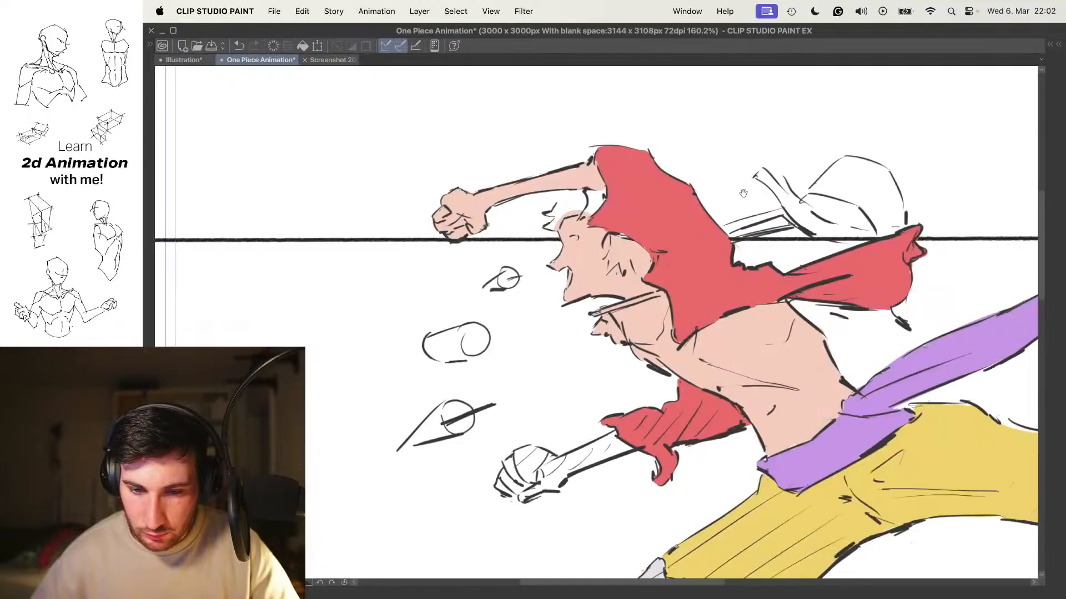
Fill the lower arm's fist and forearm with the skin colour up to the red sleeve
left_click_drag(800, 194, 725, 191)
mouse_move(526, 192)
left_mouse_down()
mouse_move(566, 183)
mouse_move(524, 190)
left_mouse_up()
left_click_drag(694, 210, 616, 139)
scroll(514, 185, "up", 5)
left_click_drag(514, 184, 566, 196)
mouse_move(482, 291)
left_mouse_down()
mouse_move(448, 317)
mouse_move(513, 267)
mouse_move(444, 303)
left_mouse_up()
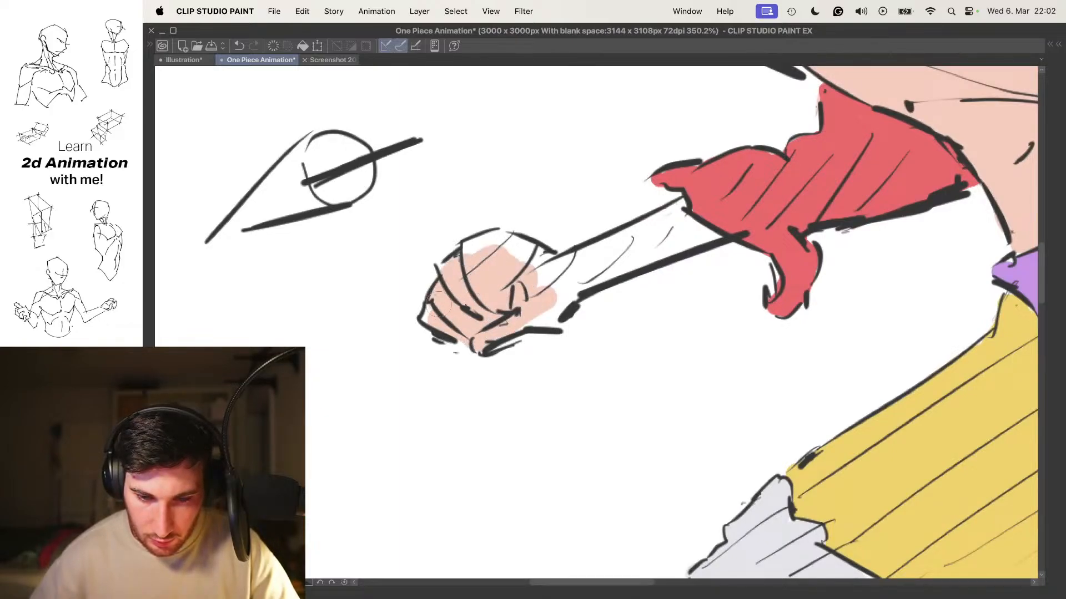
mouse_move(471, 249)
left_mouse_down()
mouse_move(538, 273)
mouse_move(676, 244)
mouse_move(681, 213)
left_mouse_up()
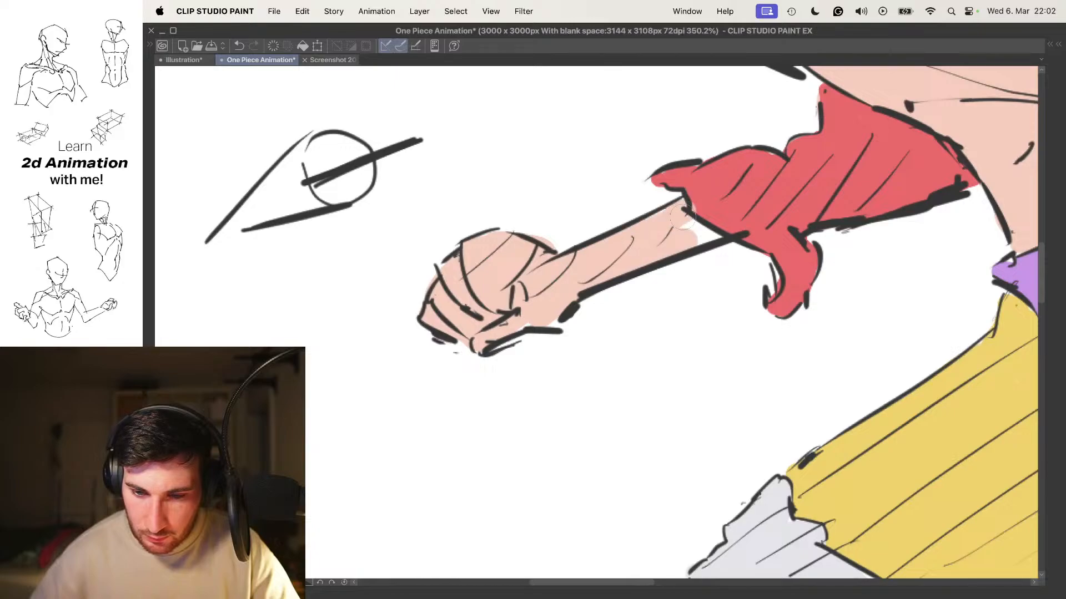
scroll(707, 222, "down", 10)
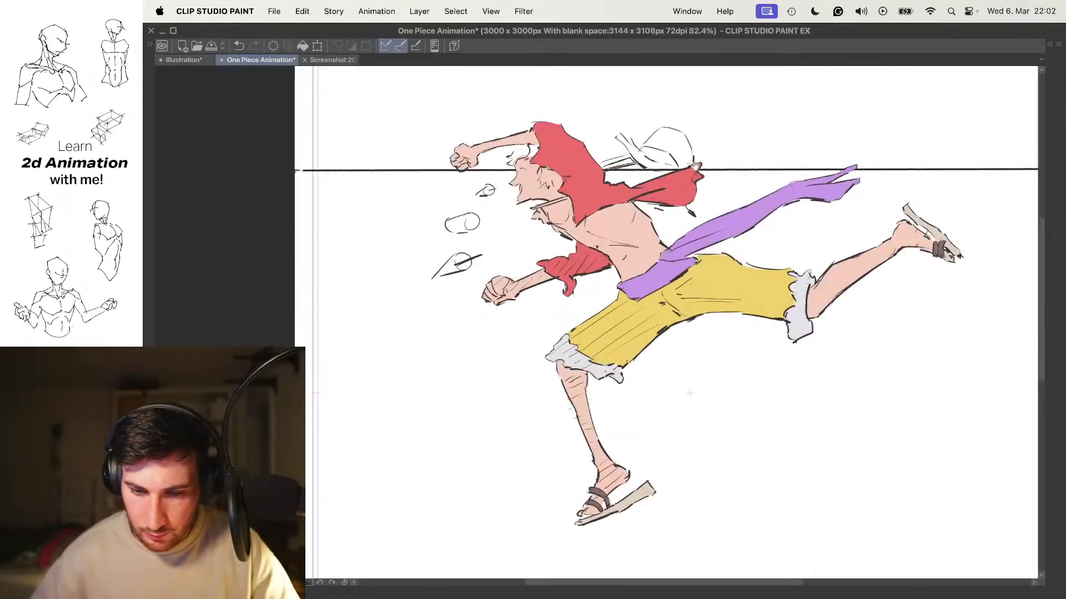
Fill the brim of the straw hat behind the shoulder with the pale straw colour
left_click_drag(627, 142, 644, 192)
key("Right")
key("Right")
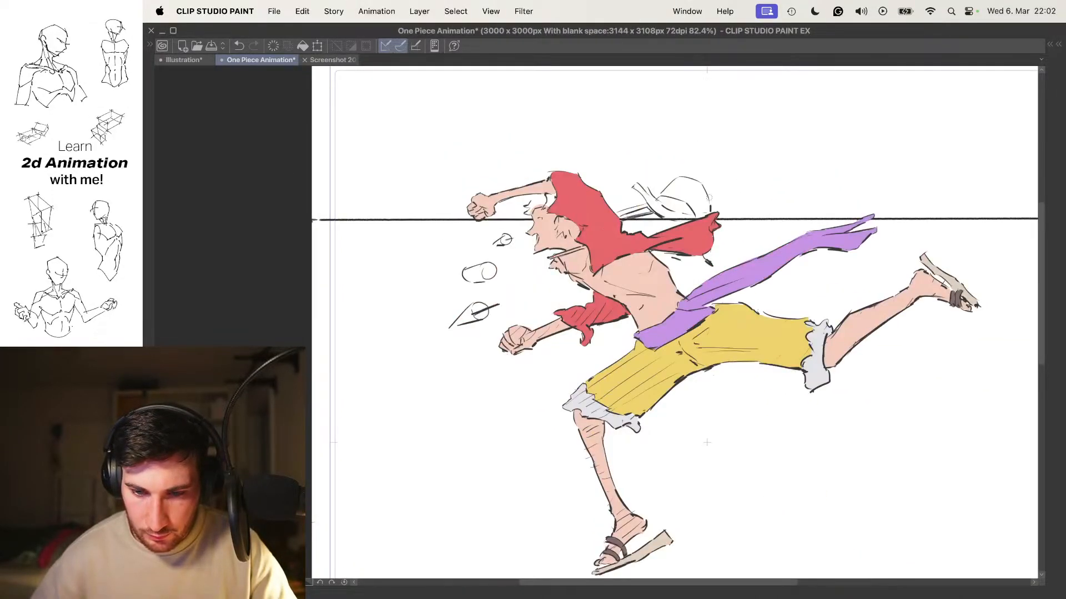
scroll(534, 222, "up", 9)
left_click_drag(514, 212, 561, 250)
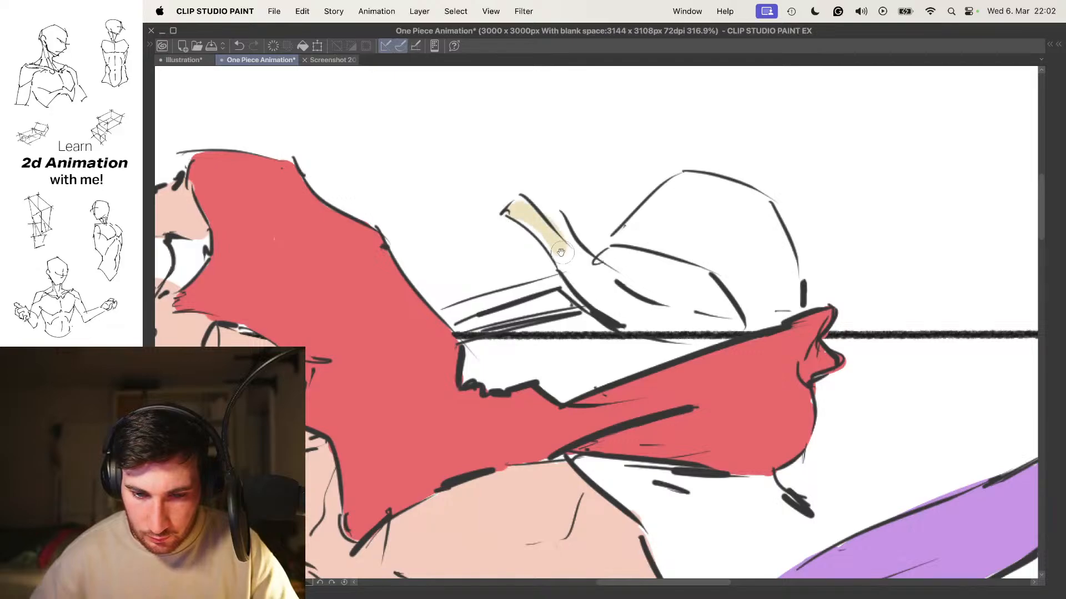
scroll(573, 255, "up", 3)
left_click_drag(514, 213, 587, 294)
left_click_drag(603, 280, 558, 262)
Fill the hat's crown with the straw colour and its band with dark pinkish red
mouse_move(511, 228)
left_mouse_down()
mouse_move(555, 255)
mouse_move(677, 143)
mouse_move(754, 175)
left_mouse_up()
mouse_move(685, 139)
left_mouse_down()
mouse_move(737, 152)
mouse_move(718, 127)
mouse_move(749, 196)
mouse_move(755, 268)
mouse_move(671, 261)
mouse_move(601, 127)
left_mouse_up()
mouse_move(527, 205)
left_mouse_down()
mouse_move(491, 253)
mouse_move(552, 281)
mouse_move(629, 290)
left_mouse_up()
mouse_move(663, 251)
left_mouse_down()
mouse_move(500, 225)
mouse_move(554, 286)
mouse_move(583, 266)
mouse_move(661, 300)
mouse_move(592, 265)
mouse_move(638, 316)
mouse_move(706, 307)
mouse_move(726, 329)
mouse_move(666, 206)
left_mouse_up()
key("Right")
key("Right")
scroll(716, 311, "down", 5)
left_click_drag(580, 212, 590, 229)
key("Right")
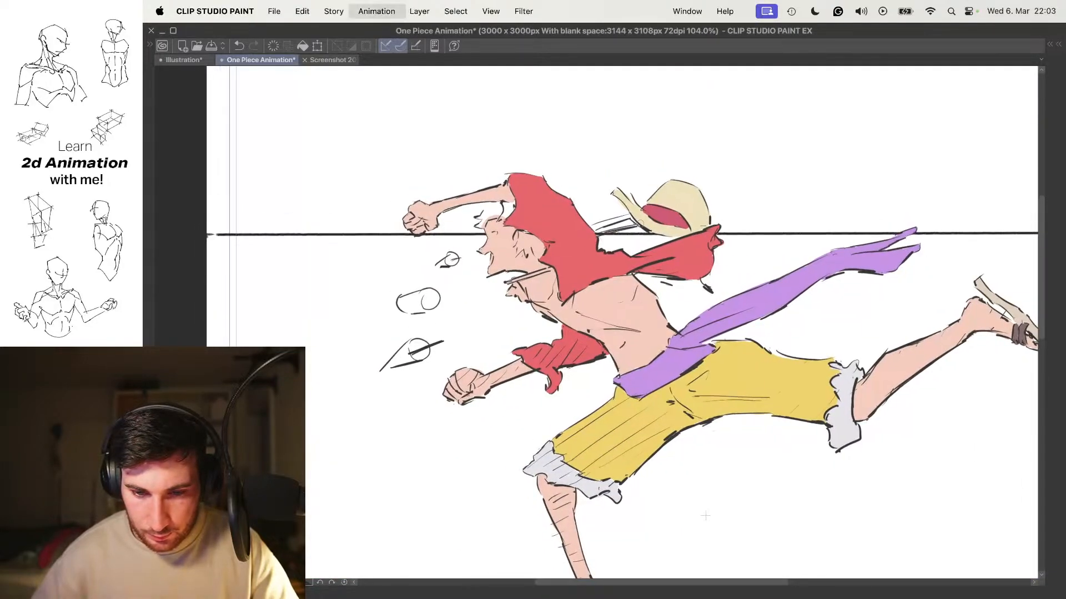
Fill the hat's strings between the shoulder and the brim with pale lilac grey
scroll(561, 230, "up", 7)
key("Right")
key("Right")
left_click_drag(547, 257, 428, 317)
scroll(523, 250, "up", 3)
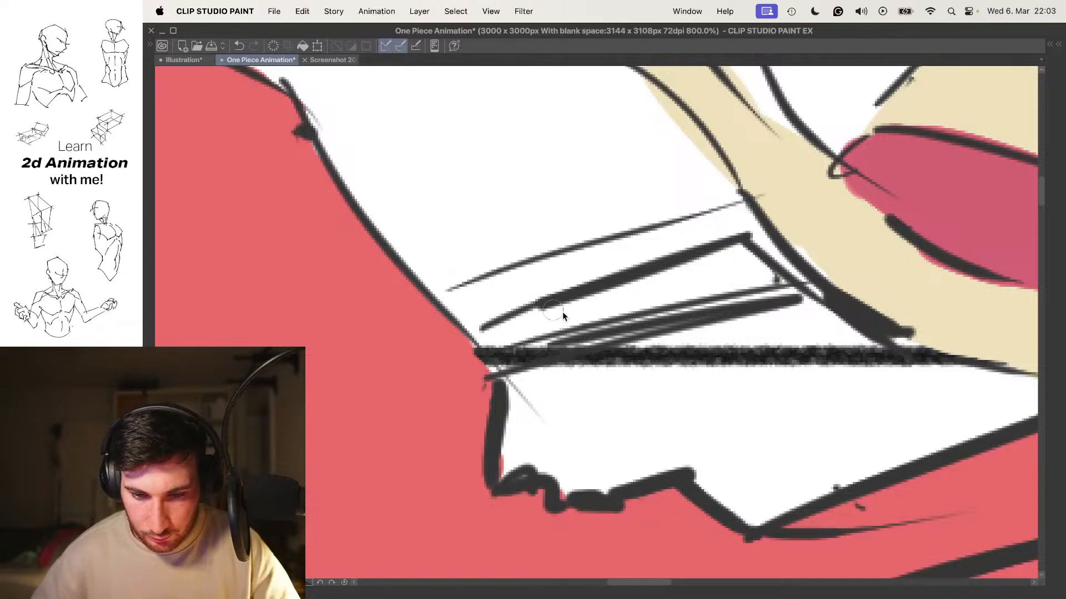
mouse_move(463, 303)
left_mouse_down()
mouse_move(697, 229)
mouse_move(672, 205)
left_mouse_up()
left_click_drag(478, 320, 709, 271)
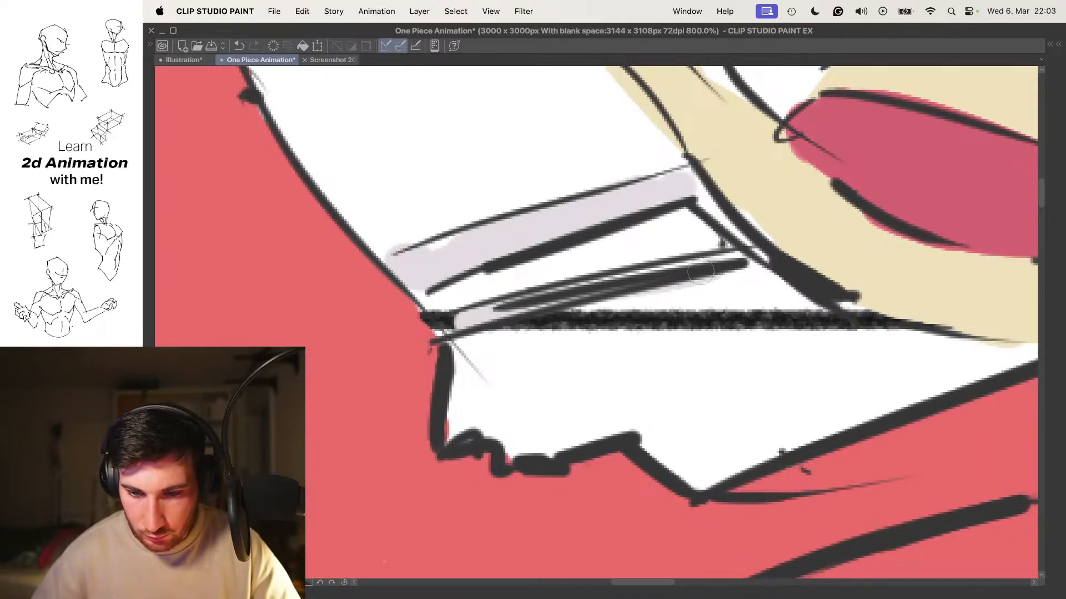
mouse_move(589, 212)
left_mouse_down()
mouse_move(478, 214)
mouse_move(595, 257)
mouse_move(550, 250)
mouse_move(583, 254)
mouse_move(583, 269)
mouse_move(630, 268)
left_mouse_up()
Fill the front hair spike at the forehead with dark maroon and undo the last misplaced stroke
key(".")
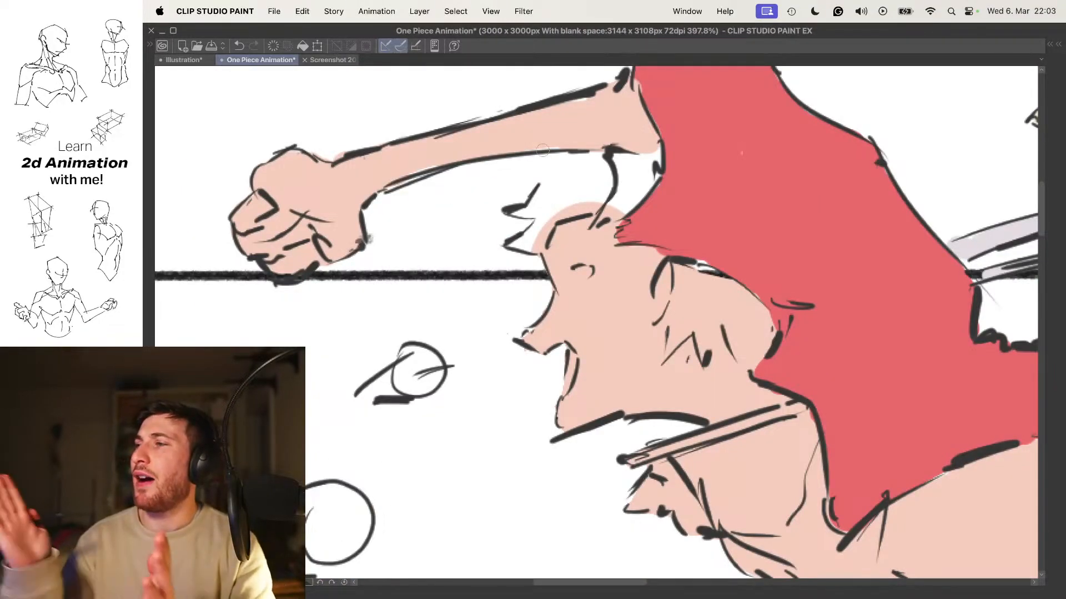
left_click_drag(541, 247, 644, 250)
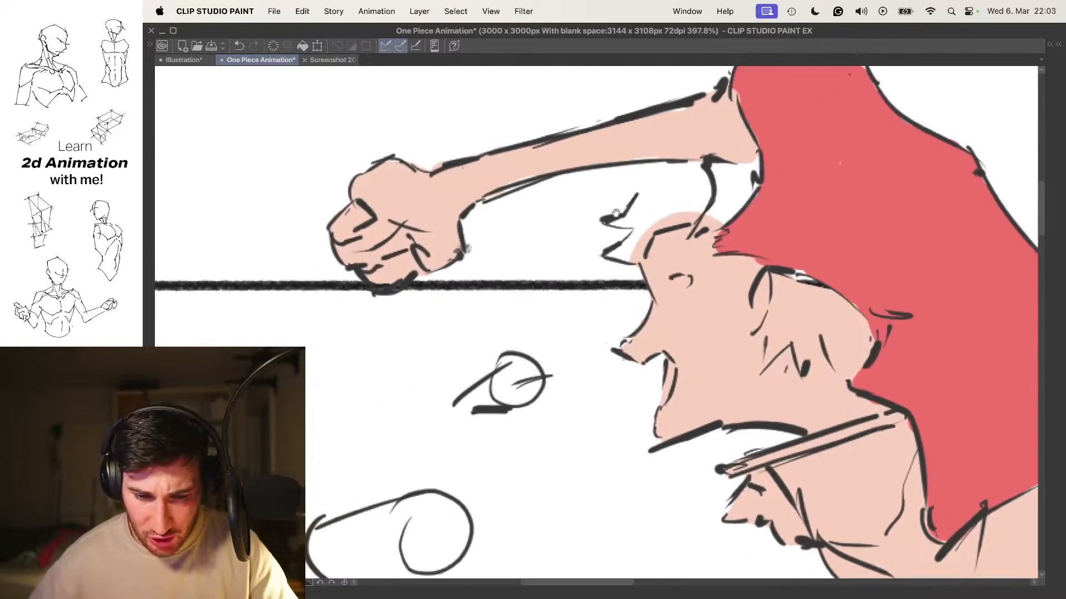
left_click_drag(497, 229, 543, 229)
mouse_move(556, 315)
left_mouse_down()
mouse_move(573, 345)
mouse_move(563, 343)
mouse_move(577, 306)
mouse_move(557, 331)
left_mouse_up()
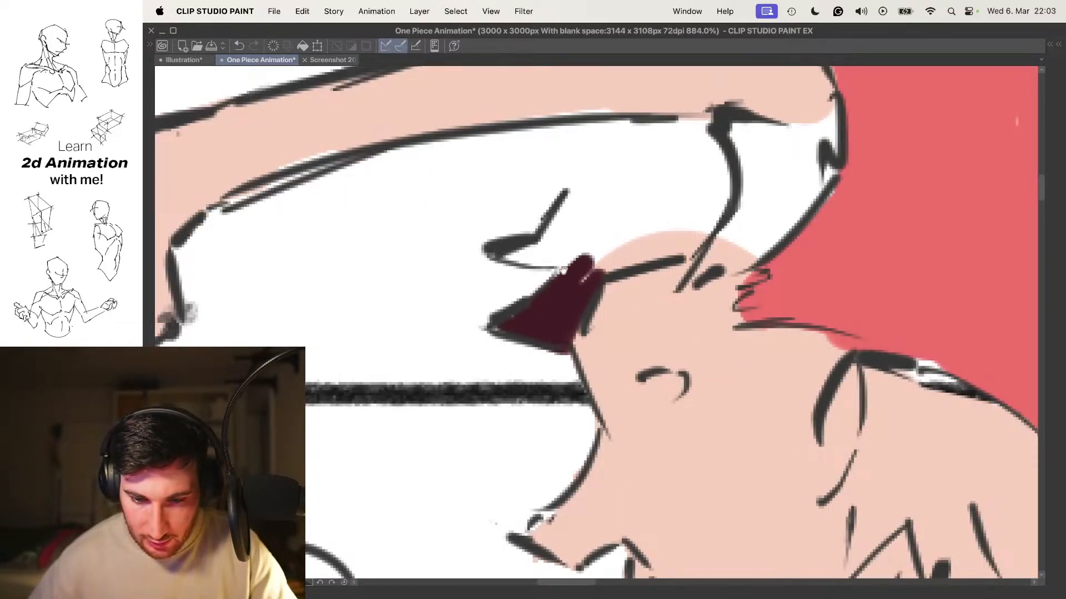
left_click_drag(565, 271, 561, 302)
mouse_move(479, 352)
left_mouse_down()
mouse_move(578, 279)
mouse_move(565, 303)
mouse_move(518, 284)
mouse_move(509, 239)
left_mouse_up()
mouse_move(507, 280)
left_mouse_down()
mouse_move(515, 232)
mouse_move(549, 208)
left_mouse_up()
key("super+z")
Outline and fill the rest of the hair between the forehead, raised arm and shirt with dark maroon
mouse_move(474, 314)
left_mouse_down()
mouse_move(510, 222)
mouse_move(577, 203)
mouse_move(741, 201)
mouse_move(741, 275)
left_mouse_up()
scroll(722, 278, "down", 5)
scroll(707, 290, "up", 4)
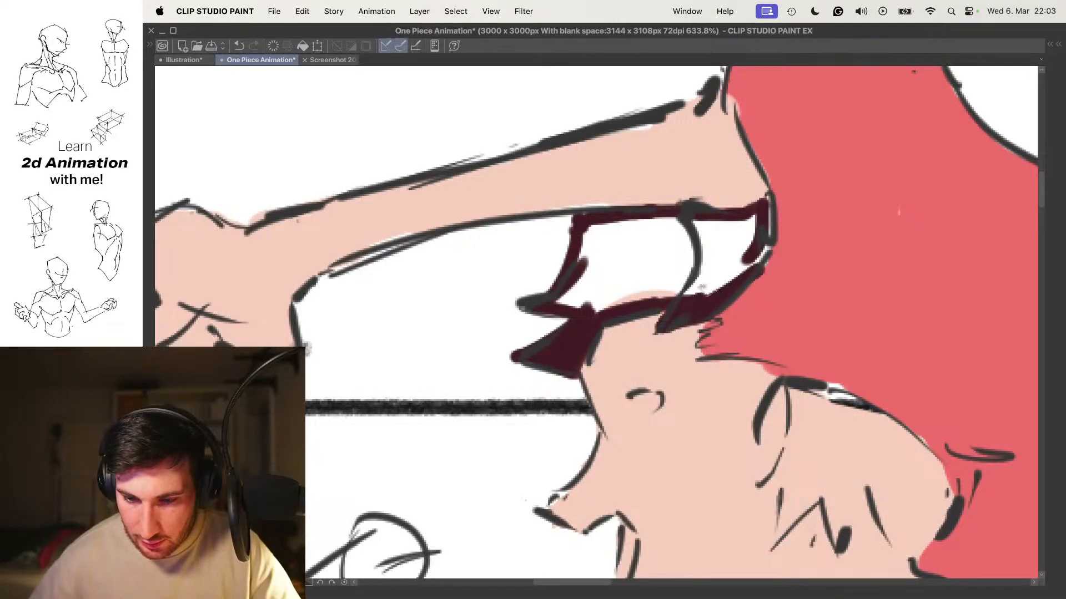
scroll(682, 306, "up", 3)
mouse_move(536, 310)
left_mouse_down()
mouse_move(549, 293)
mouse_move(520, 300)
mouse_move(546, 213)
mouse_move(554, 243)
mouse_move(701, 265)
mouse_move(767, 266)
mouse_move(670, 221)
mouse_move(589, 206)
mouse_move(755, 231)
left_mouse_up()
mouse_move(800, 201)
left_mouse_down()
mouse_move(795, 222)
mouse_move(703, 206)
left_mouse_up()
scroll(791, 220, "down", 10)
Step through the animation frames to compare the figure's colours from pose to pose
key("Right")
key("Right")
key("Right")
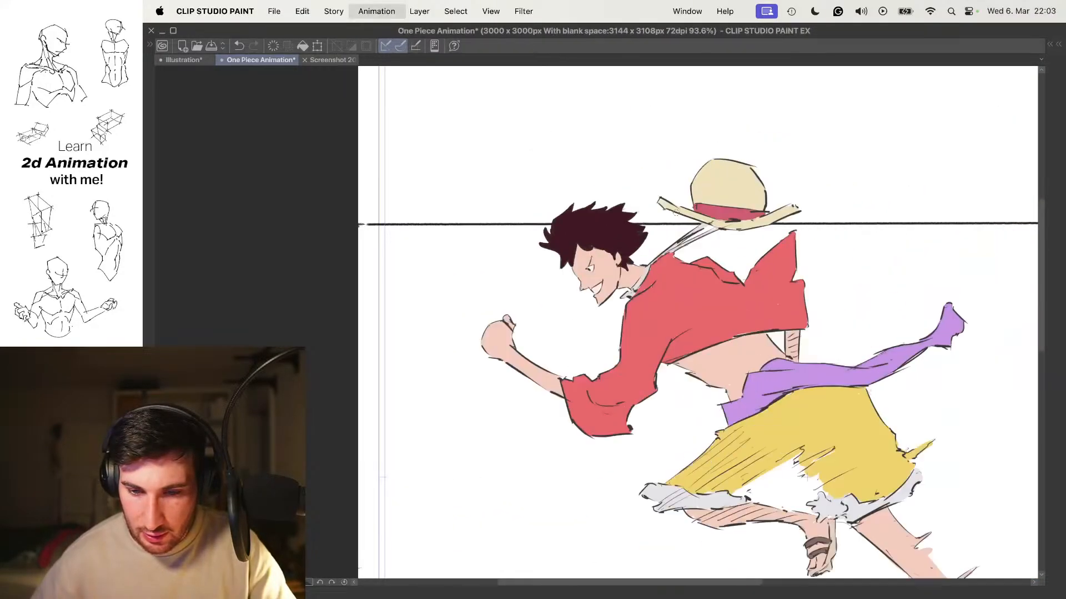
scroll(676, 213, "down", 5)
key("Right")
key("Right")
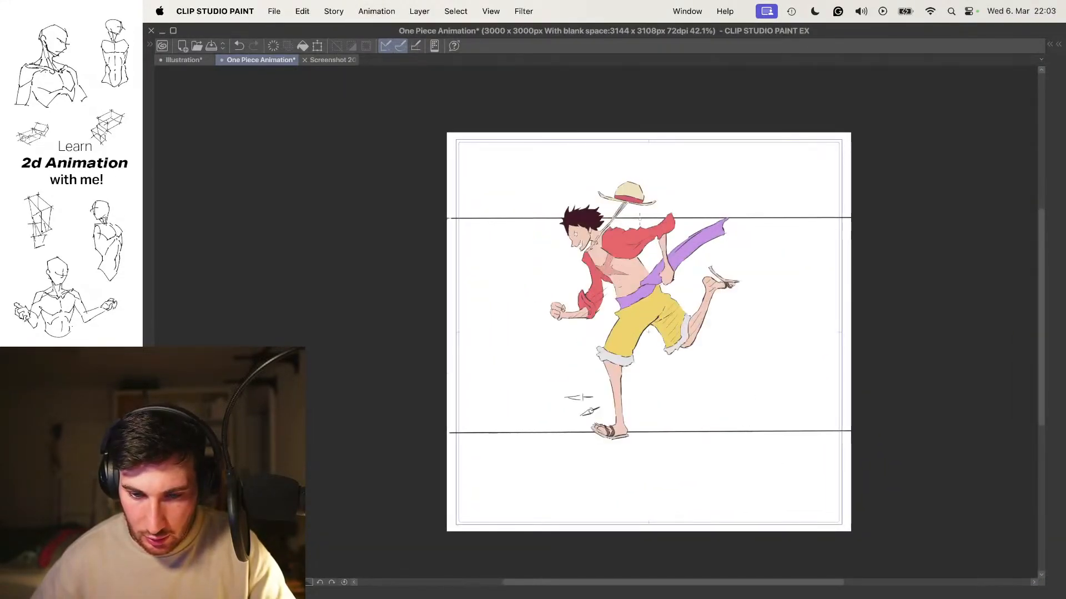
key("Right")
scroll(596, 273, "up", 8)
scroll(596, 273, "down", 5)
key("Right")
key("Left")
key("Right")
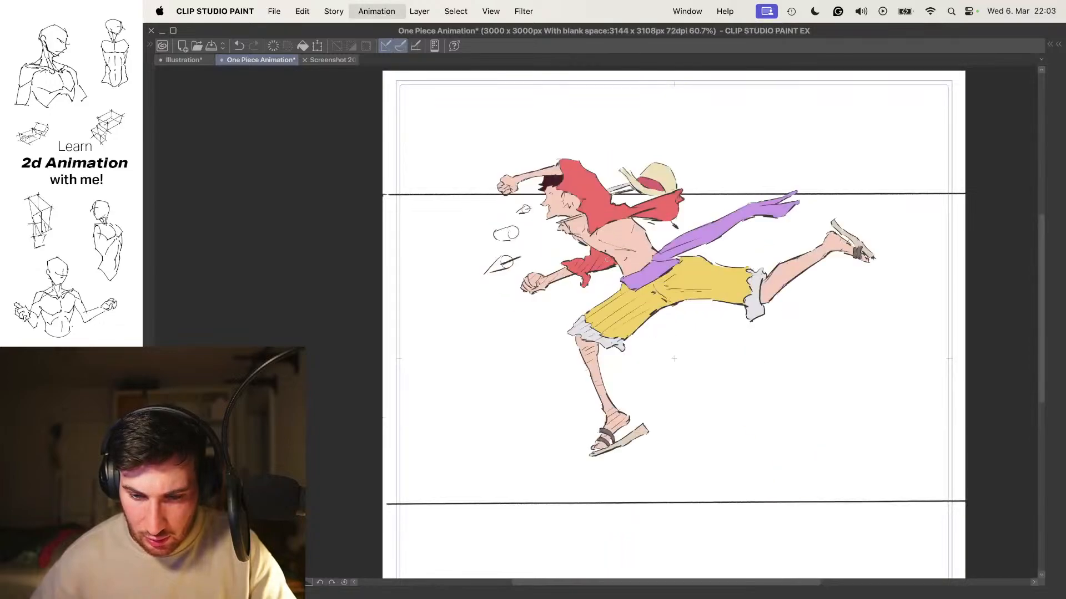
key("Right")
key("Right")
key("Right")
key("Right")
Paint the upper part of the chest scar below the neck and collar in darker pink
scroll(639, 266, "up", 5)
scroll(541, 265, "up", 4)
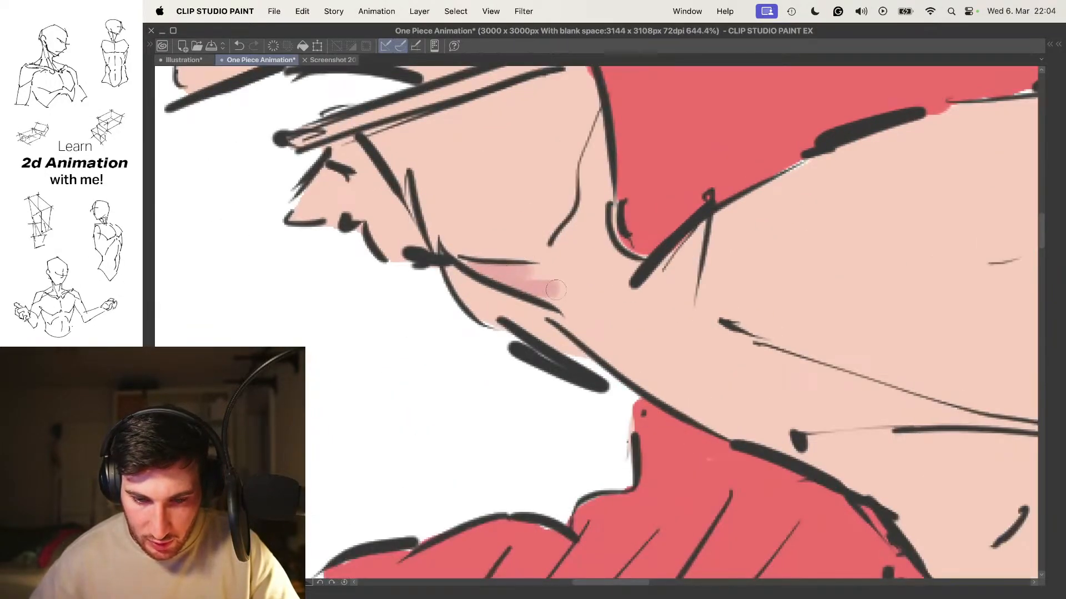
mouse_move(553, 256)
left_mouse_down()
mouse_move(591, 159)
mouse_move(604, 246)
left_mouse_up()
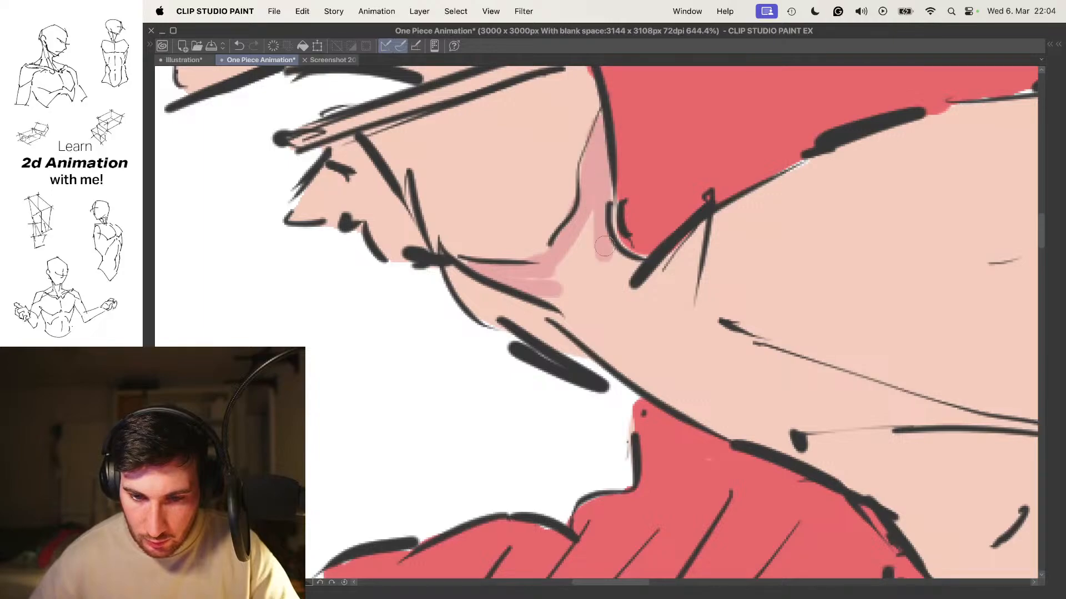
left_click_drag(589, 285, 551, 225)
mouse_move(557, 210)
left_mouse_down()
mouse_move(498, 221)
mouse_move(560, 281)
mouse_move(548, 223)
left_mouse_up()
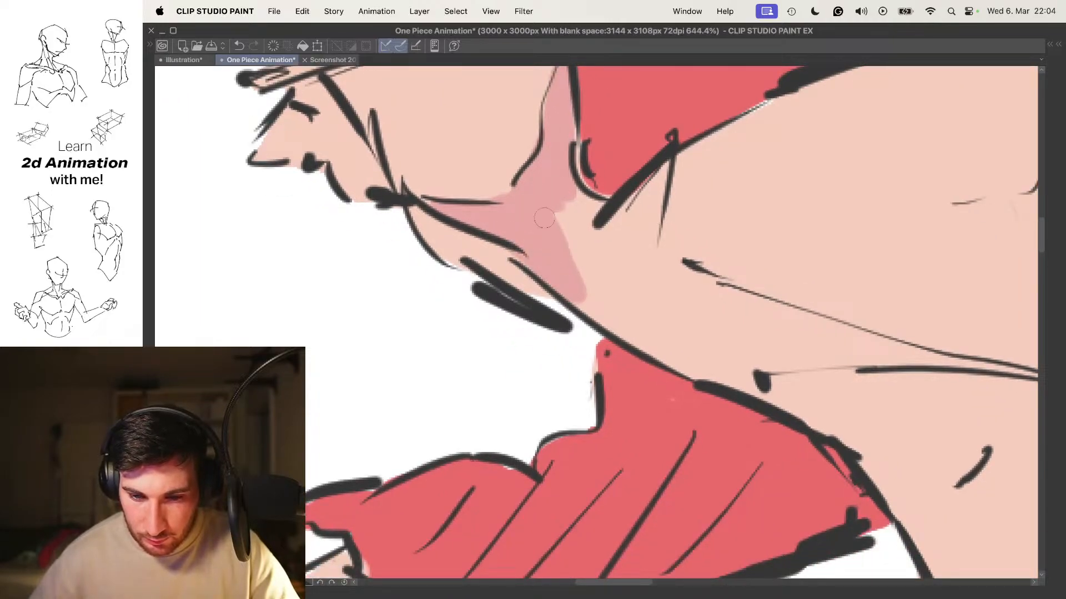
scroll(592, 210, "up", 2)
mouse_move(517, 258)
left_mouse_down()
mouse_move(577, 189)
mouse_move(524, 294)
mouse_move(555, 355)
left_mouse_up()
scroll(532, 257, "down", 5)
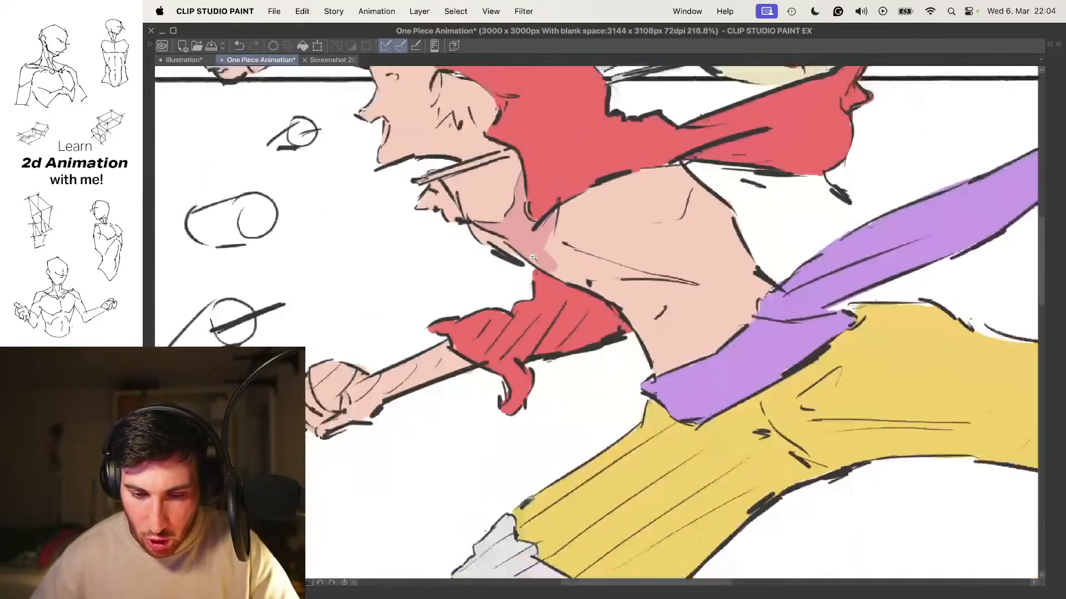
Extend the darker pink chest scar across the torso to its pointed end between the two guide lines
scroll(532, 257, "up", 3)
left_click_drag(605, 294, 524, 261)
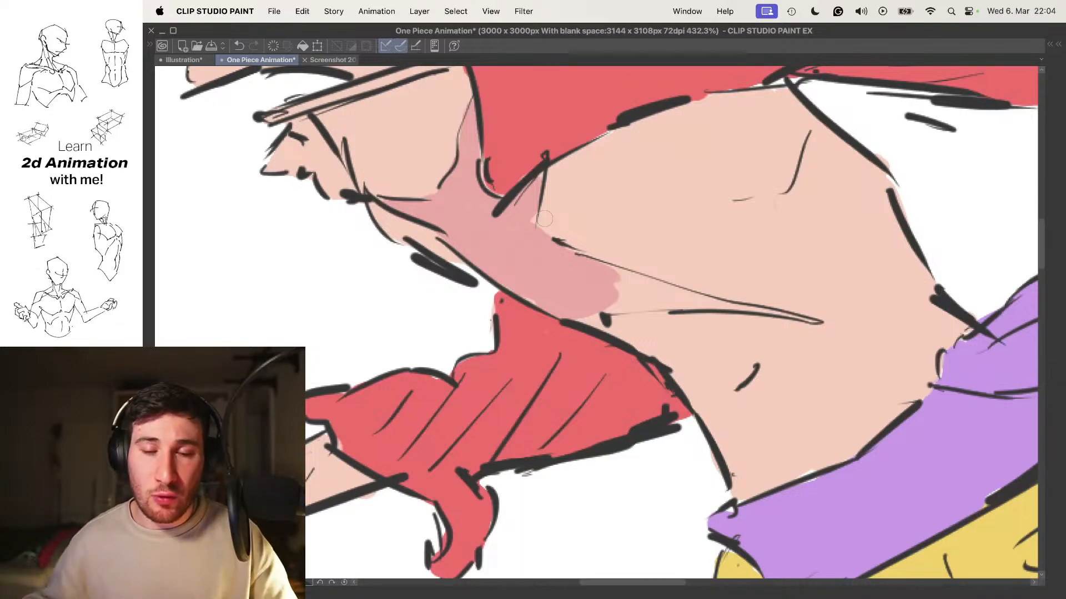
scroll(604, 296, "up", 3)
left_click_drag(628, 293, 658, 302)
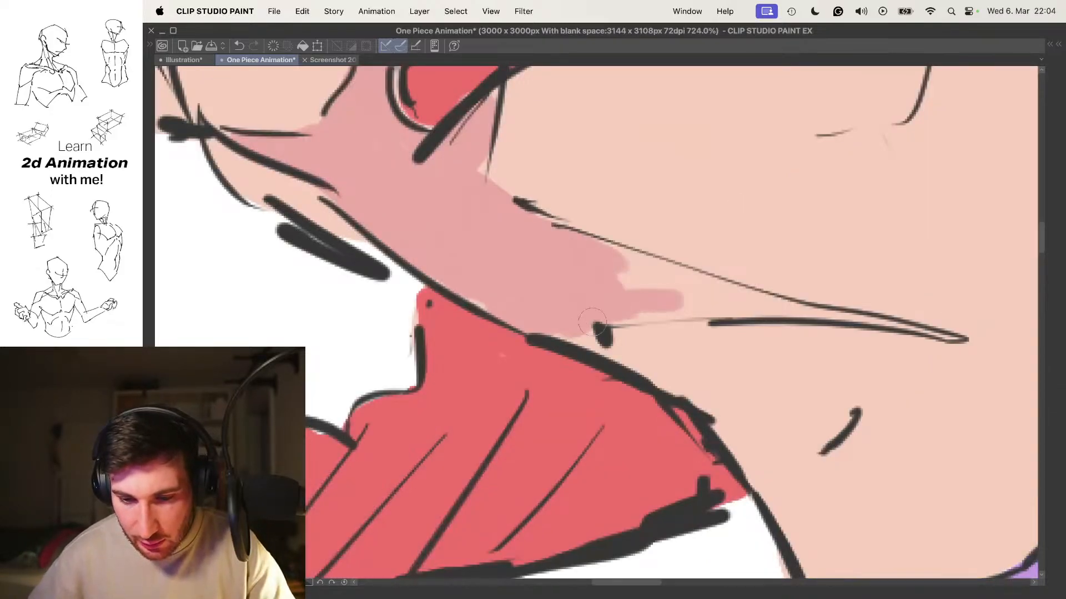
left_click_drag(573, 327, 705, 302)
left_click_drag(631, 267, 656, 279)
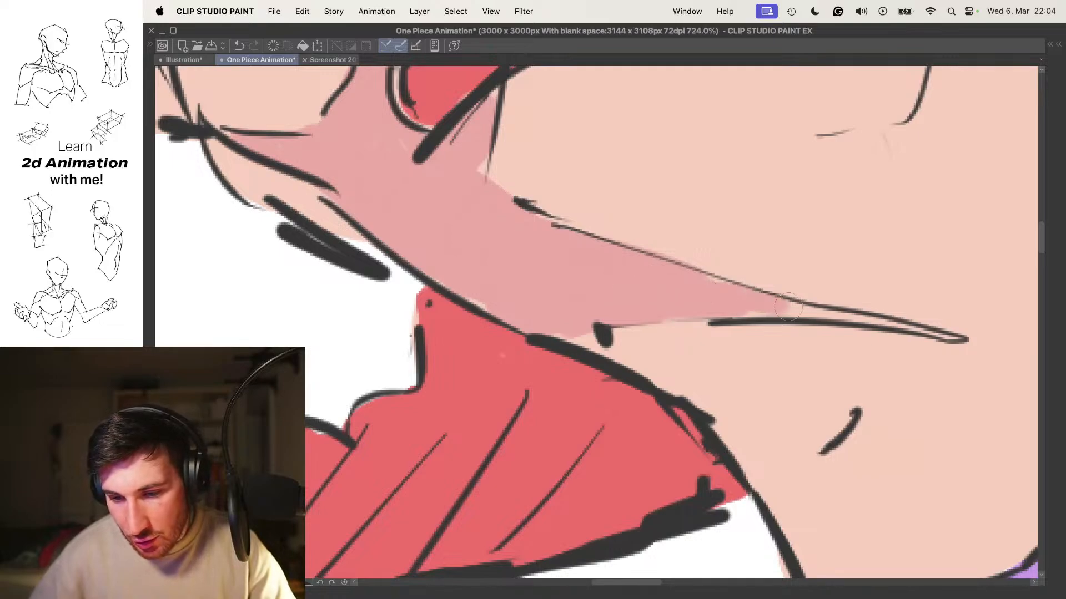
scroll(865, 307, "down", 6)
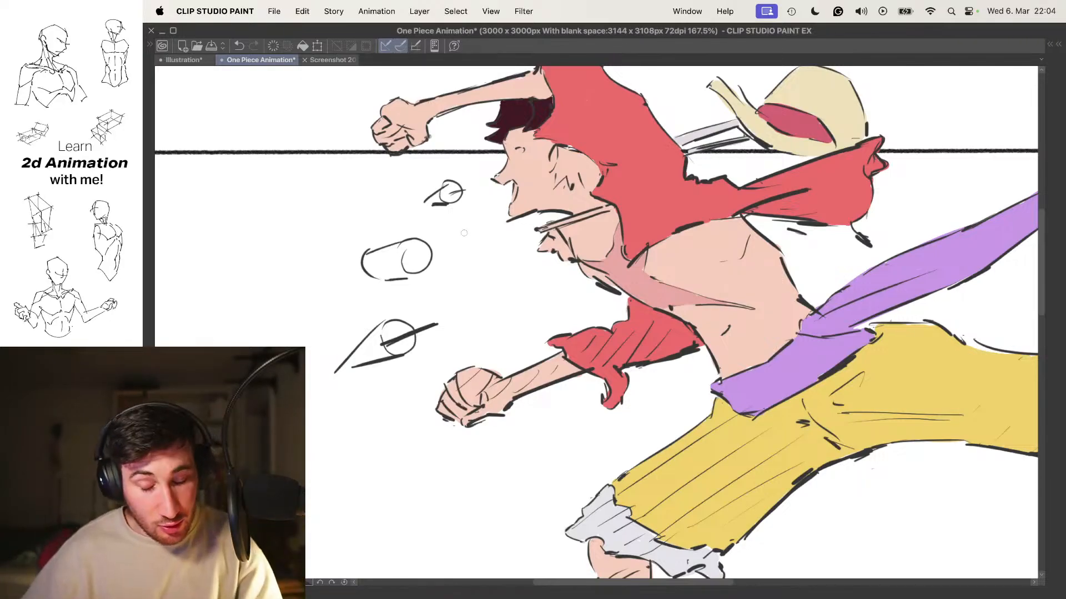
Fill the hair behind the ear with near-black, including its jagged lower tips
scroll(587, 184, "up", 3)
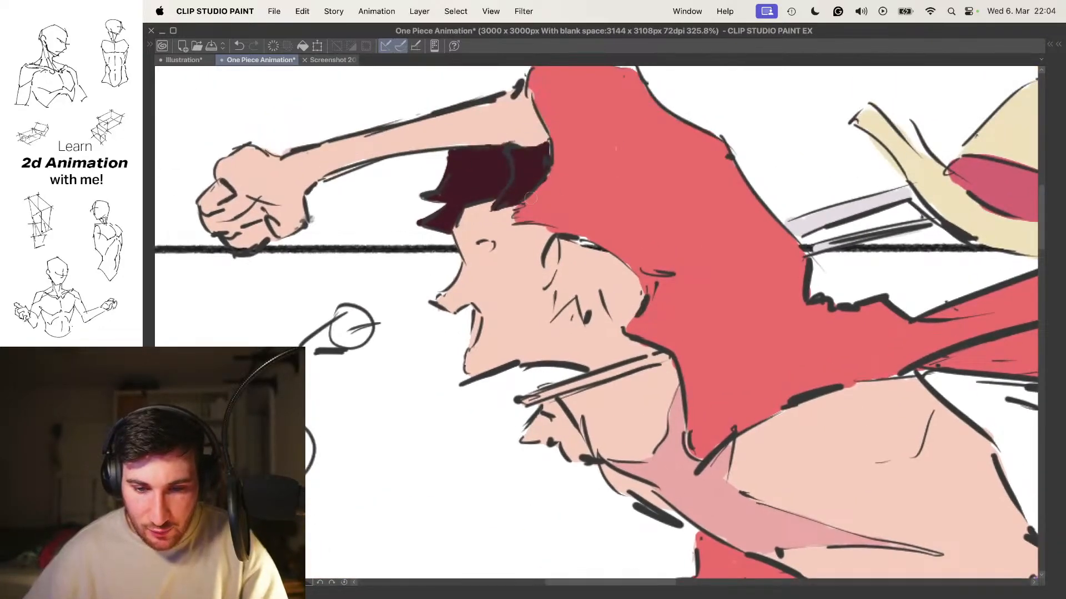
scroll(530, 198, "up", 4)
mouse_move(533, 191)
left_mouse_down()
mouse_move(513, 306)
mouse_move(534, 227)
mouse_move(517, 280)
mouse_move(531, 256)
mouse_move(502, 289)
mouse_move(548, 247)
left_mouse_up()
key("super+z")
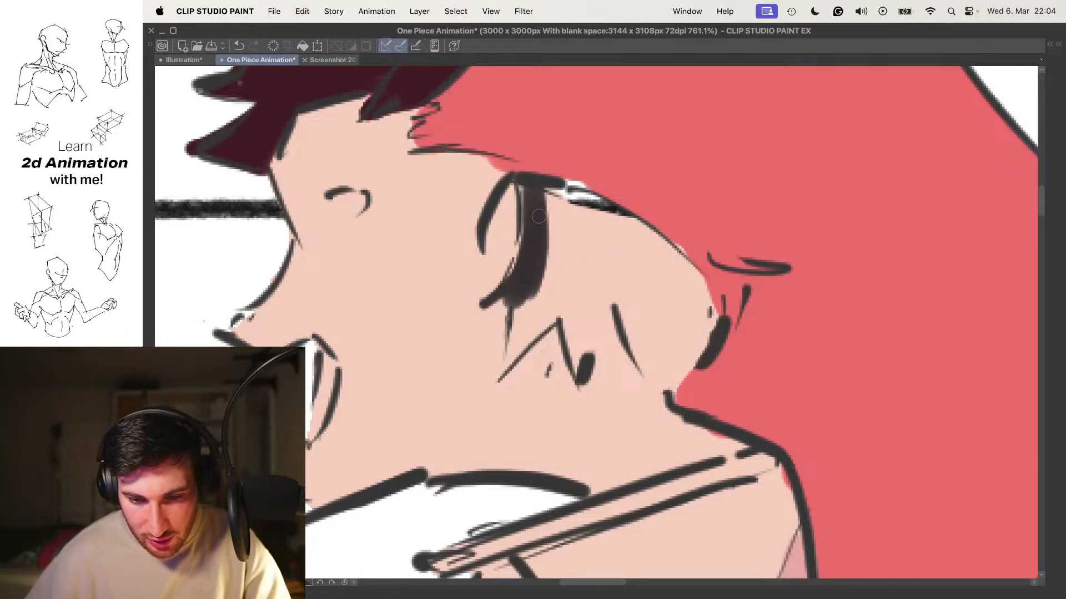
mouse_move(522, 303)
left_mouse_down()
mouse_move(489, 388)
mouse_move(543, 318)
mouse_move(521, 340)
left_mouse_up()
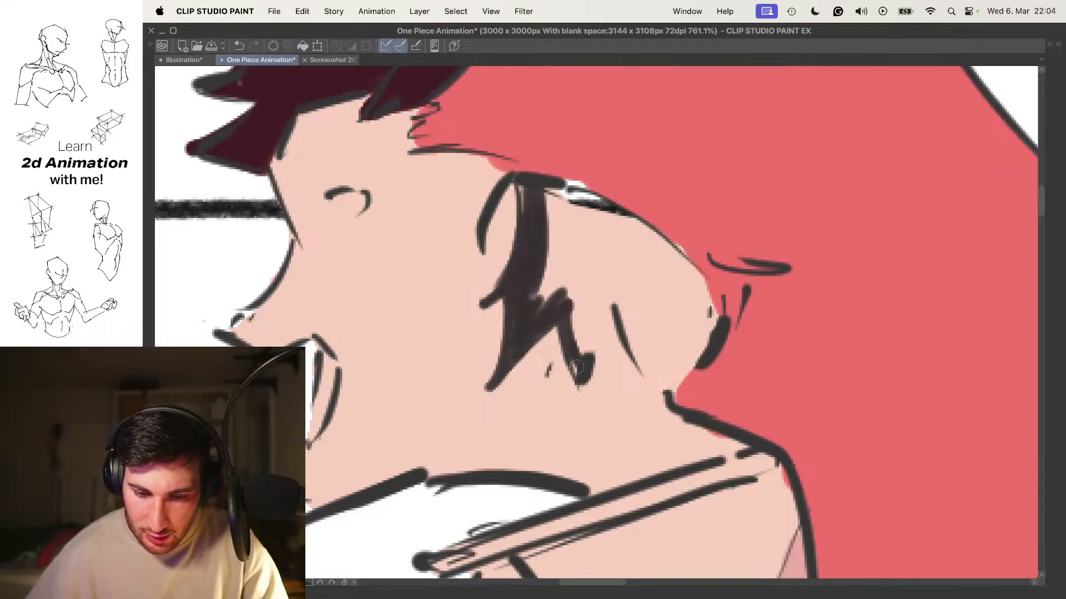
mouse_move(621, 297)
left_mouse_down()
mouse_move(665, 361)
mouse_move(659, 371)
mouse_move(699, 329)
left_mouse_up()
mouse_move(705, 293)
left_mouse_down()
mouse_move(576, 190)
mouse_move(553, 193)
mouse_move(549, 266)
mouse_move(585, 305)
mouse_move(604, 241)
mouse_move(580, 319)
mouse_move(540, 303)
mouse_move(601, 247)
mouse_move(635, 302)
mouse_move(634, 249)
mouse_move(682, 311)
left_mouse_up()
scroll(665, 351, "down", 10)
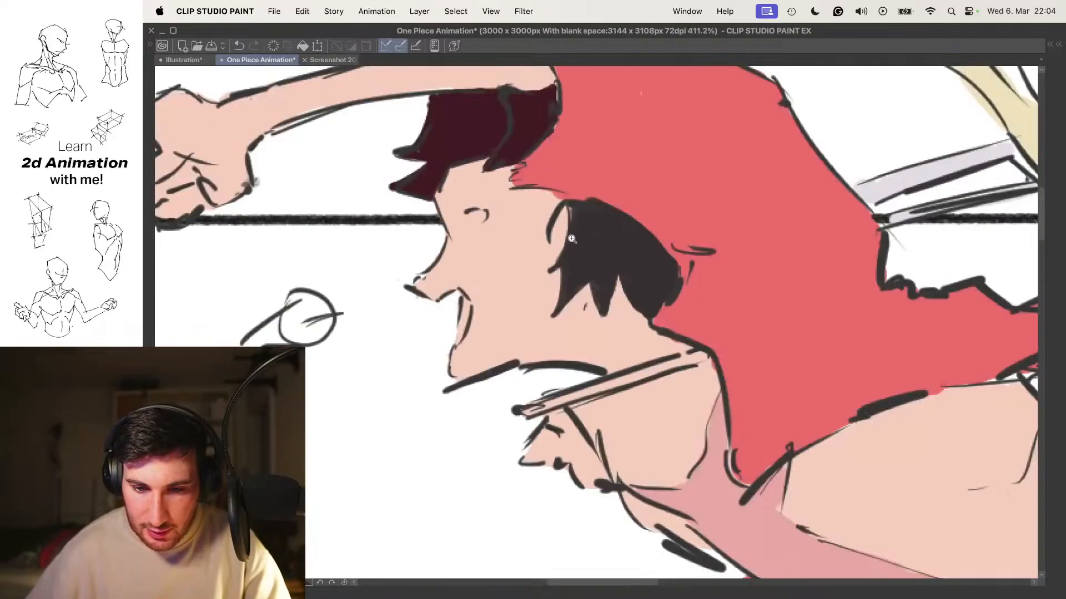
Fill the small front piece of the shirt below the chin strap with red
scroll(669, 197, "down", 3)
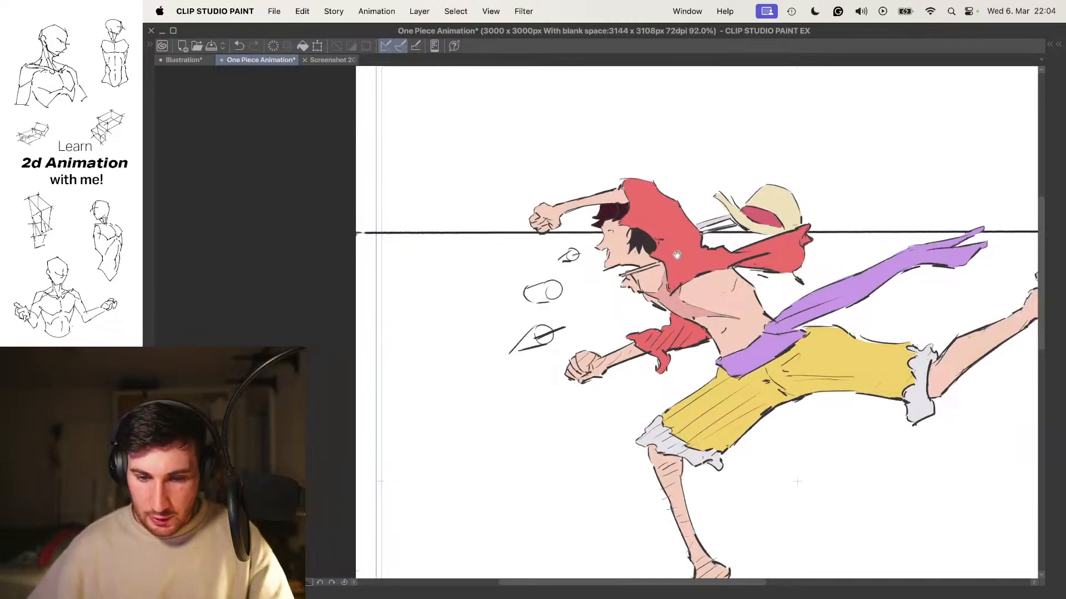
scroll(671, 305, "up", 5)
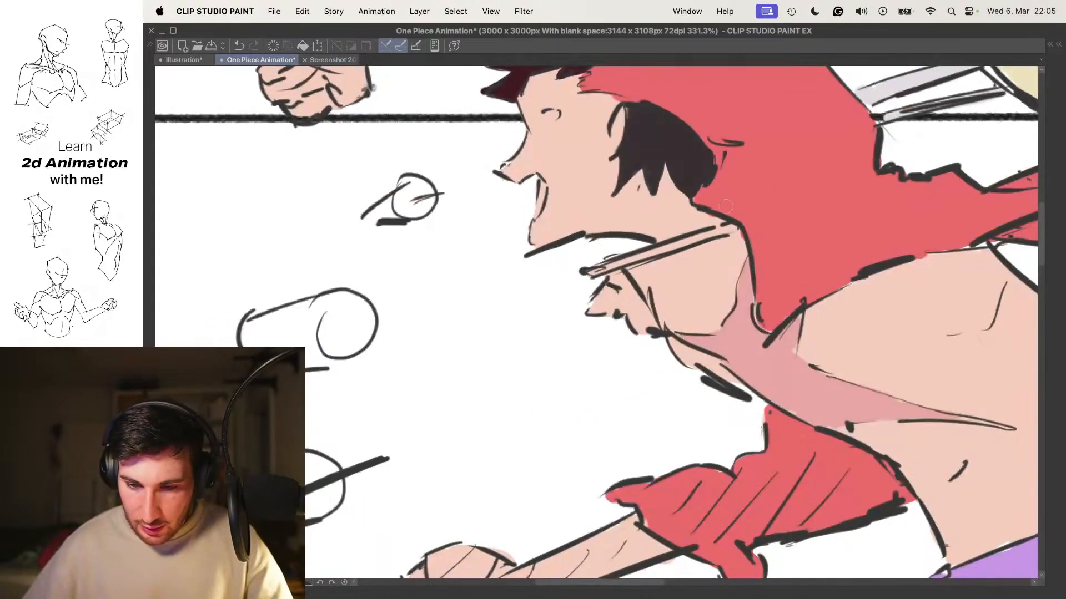
scroll(774, 202, "up", 5)
mouse_move(558, 328)
left_mouse_down()
mouse_move(547, 331)
mouse_move(594, 344)
mouse_move(588, 378)
mouse_move(666, 427)
mouse_move(680, 405)
left_mouse_up()
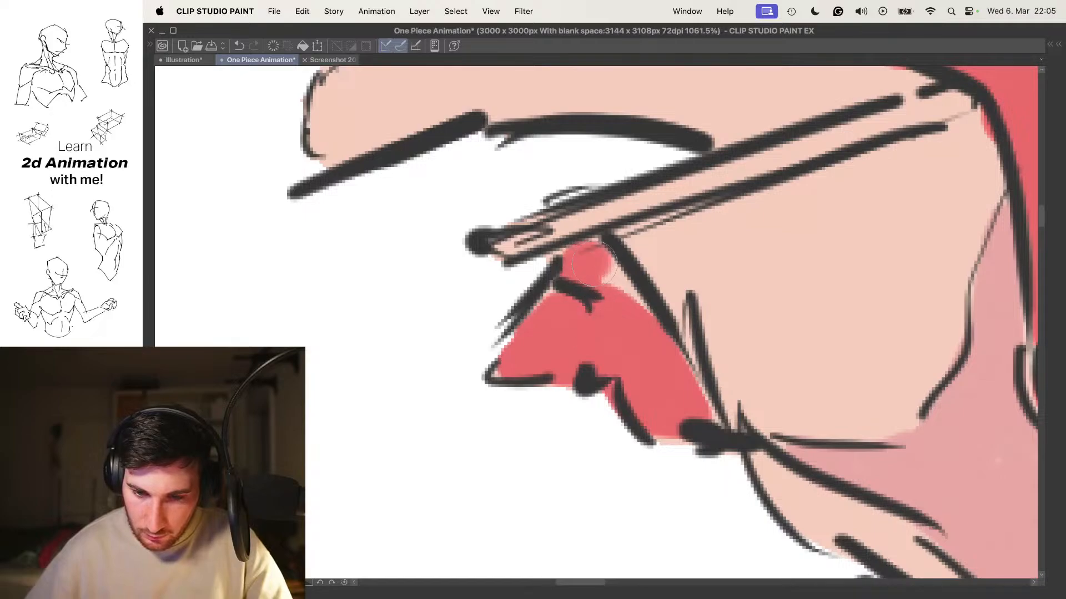
scroll(602, 300, "down", 5)
scroll(601, 300, "down", 2)
scroll(646, 333, "up", 1)
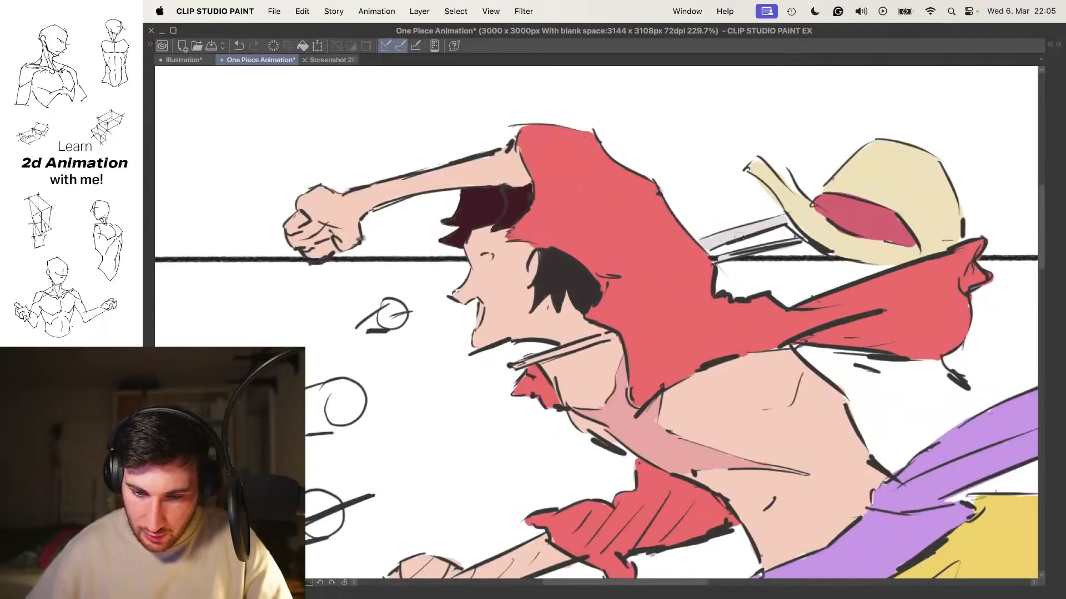
Fill the end of the hat strap under the chin with pale lilac grey
scroll(554, 339, "up", 4)
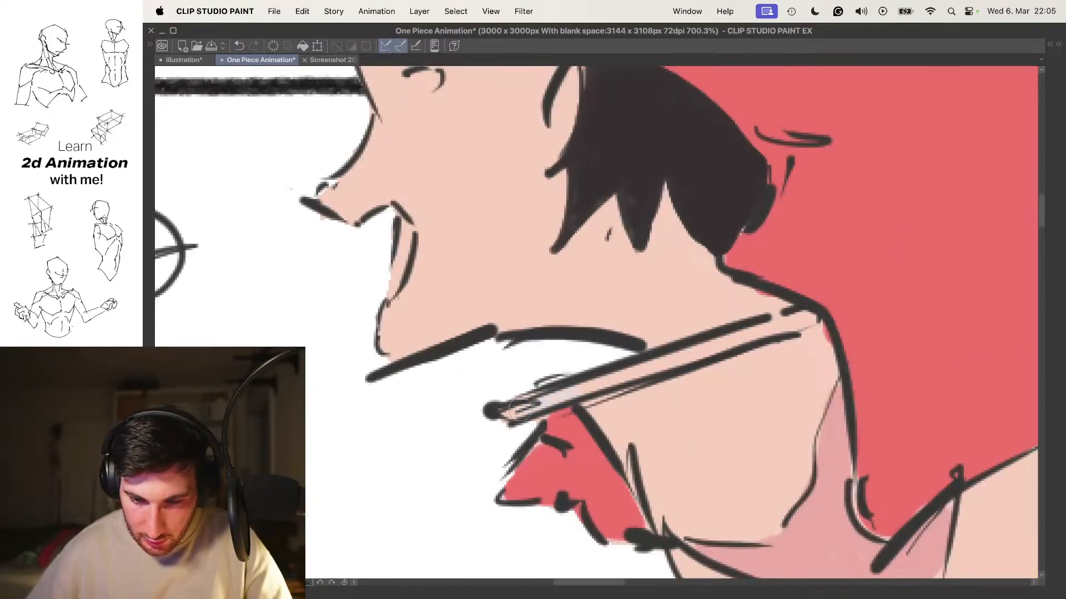
scroll(786, 322, "down", 8)
left_click_drag(863, 294, 695, 247)
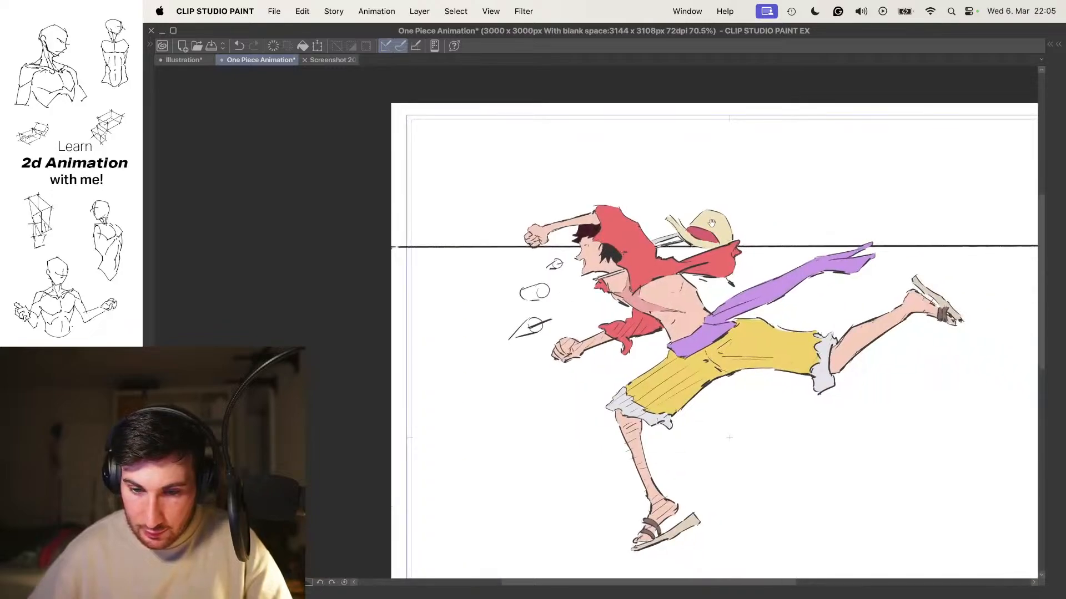
scroll(676, 293, "up", 4)
scroll(650, 303, "down", 4)
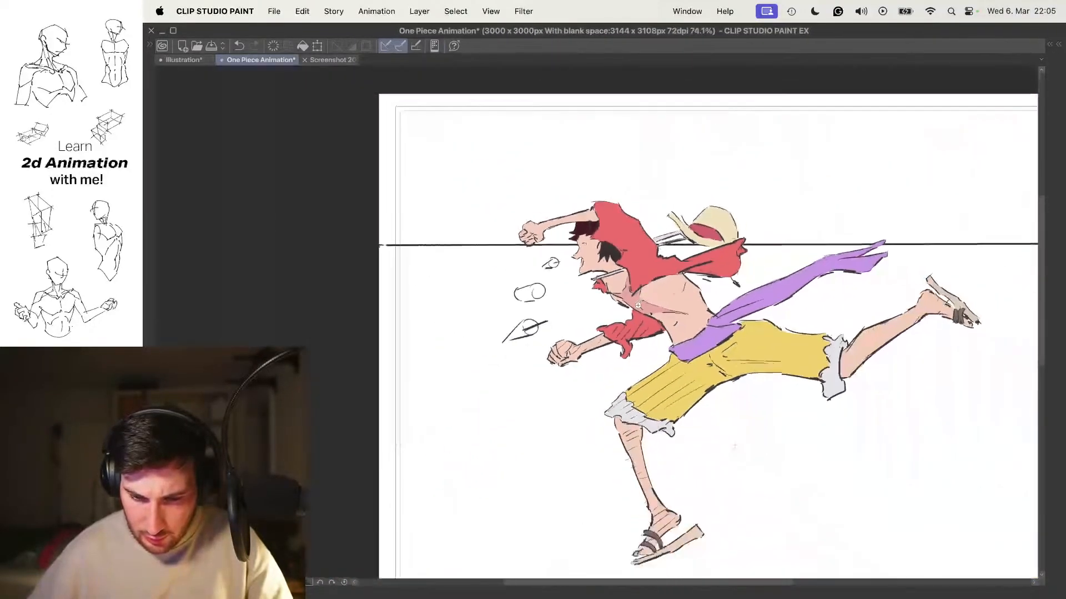
Compare the newly coloured frame with its neighbouring frames, looking closely at the head and face
left_click_drag(650, 303, 589, 252)
scroll(643, 277, "down", 1)
key("Left")
key("Right")
key("Right")
key("Left")
key("Left")
key("Right")
left_click_drag(495, 214, 556, 226)
key("Left")
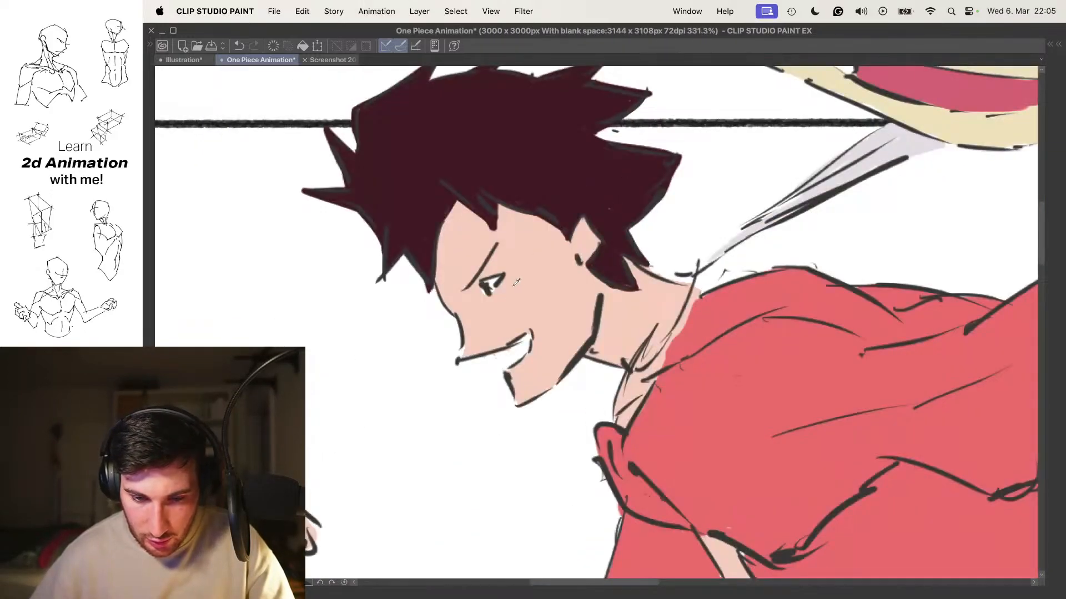
Fill the teeth in the grinning mouth with off-white
left_click_drag(505, 341, 545, 324)
key("Right")
key("Left")
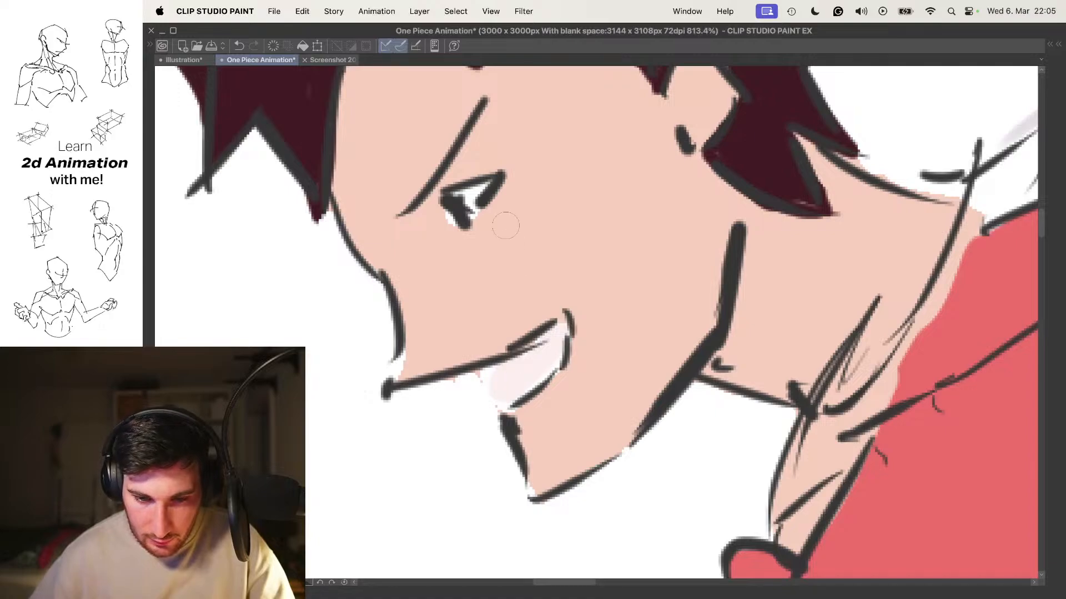
Examine the face colouring up close on neighbouring frames and check the whole figure frame by frame
key("Left")
left_click_drag(856, 117, 614, 295)
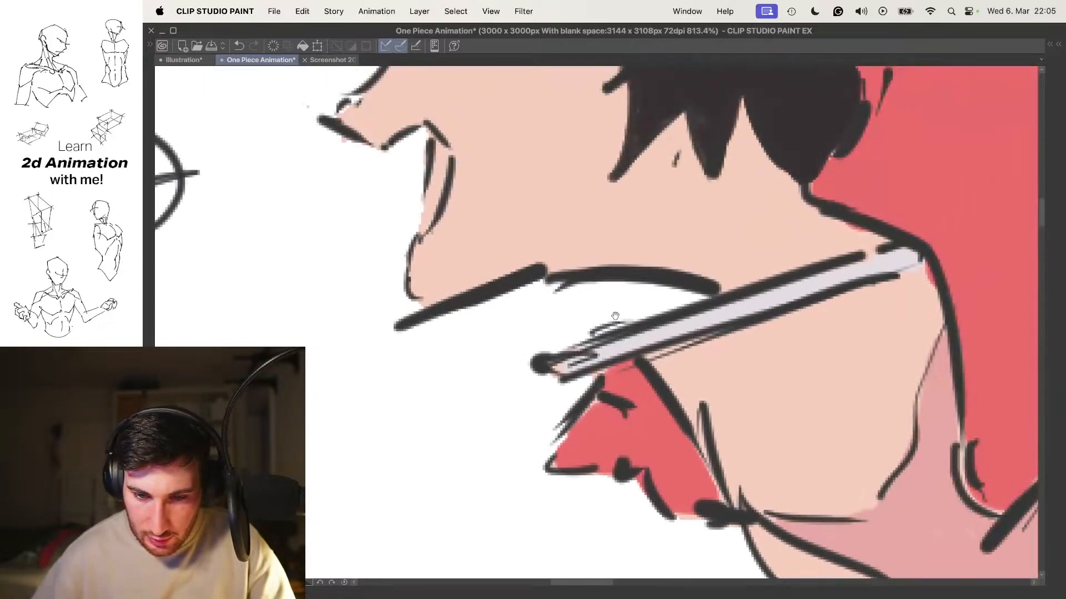
left_click_drag(528, 74, 624, 277)
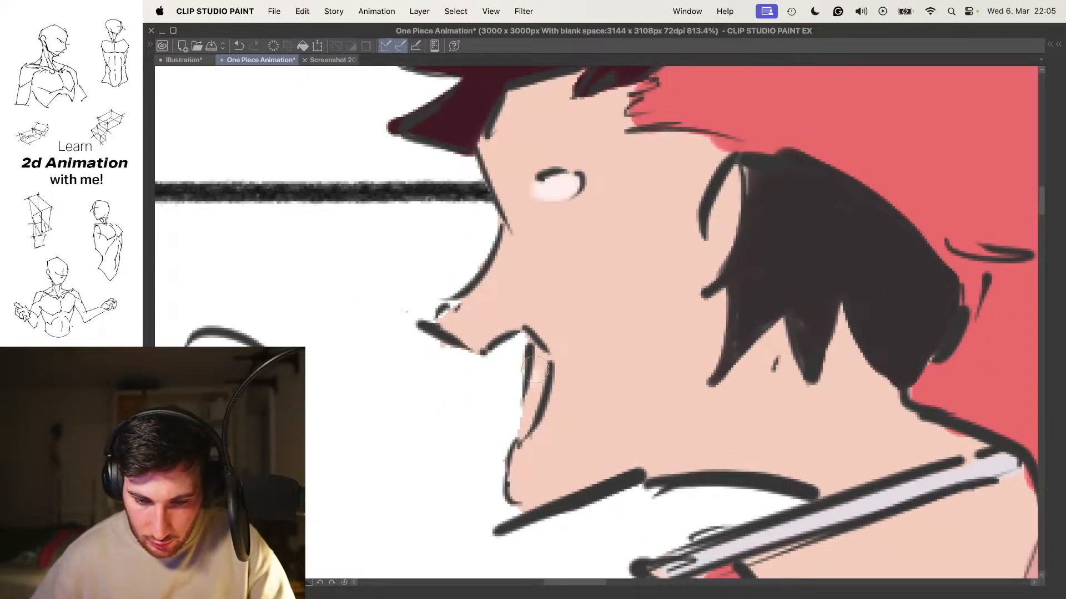
left_click_drag(558, 311, 461, 354)
key("Left")
key("Right")
key("Right")
key("Right")
key("Right")
key("Right")
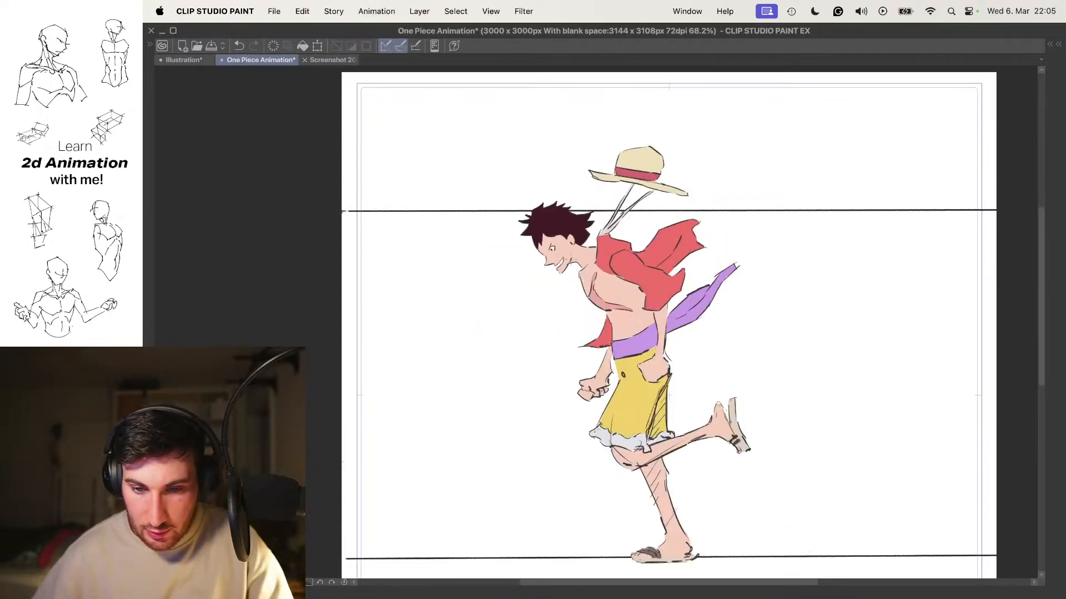
left_click_drag(601, 259, 578, 251)
key("Right")
key("Right")
key("Right")
key("Right")
key("Right")
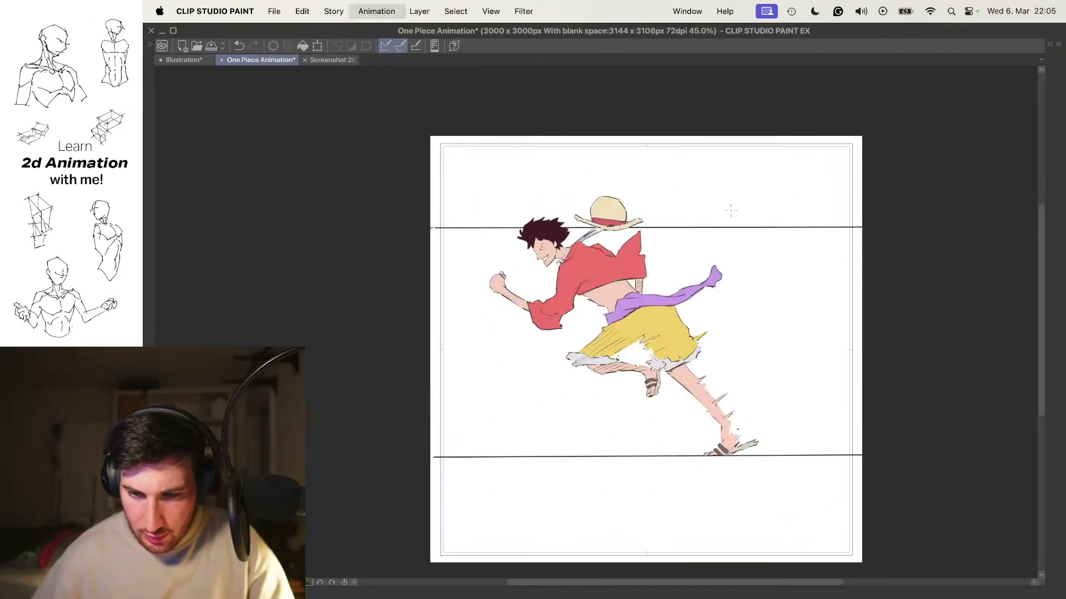
Erase the leftover grey shaded cube sketches above the figure
scroll(712, 154, "up", 3)
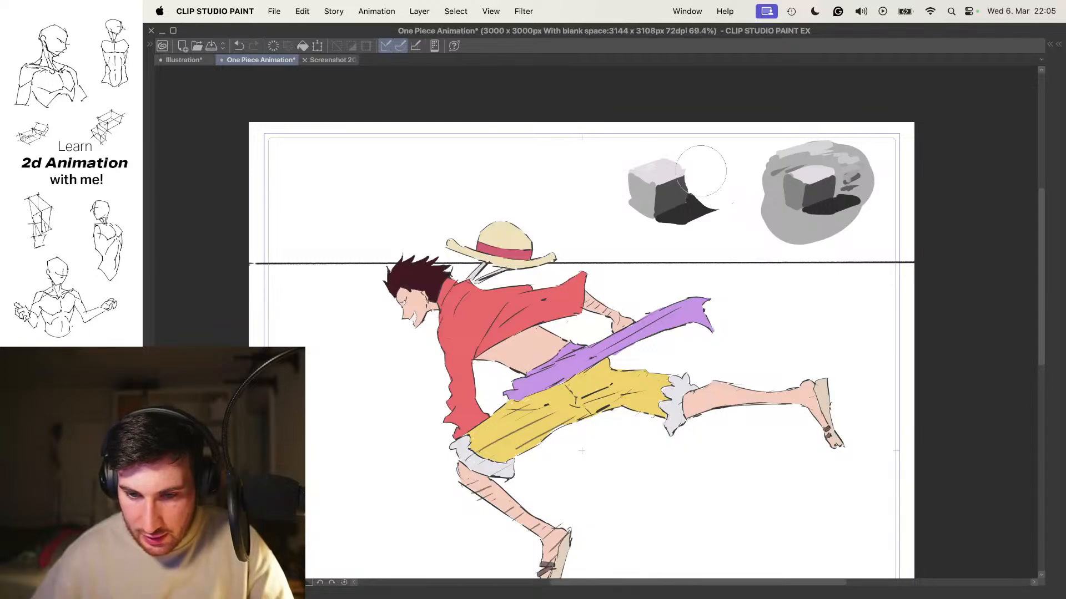
mouse_move(784, 191)
left_mouse_down()
mouse_move(825, 148)
mouse_move(801, 198)
mouse_move(853, 226)
left_mouse_up()
left_click_drag(795, 204, 591, 286)
Step back and forth through the animation frames to look for missed colours and leftover sketches
key("Right")
key("Right")
key("Right")
key("Right")
key("Right")
key("Right")
key("Left")
key("Left")
key("Left")
key("Right")
key("Right")
key("Right")
key("Right")
key("Right")
key("Right")
key("Right")
key("Right")
key("Right")
key("Right")
key("Left")
key("Left")
key("Left")
key("Left")
key("Left")
key("Left")
key("Left")
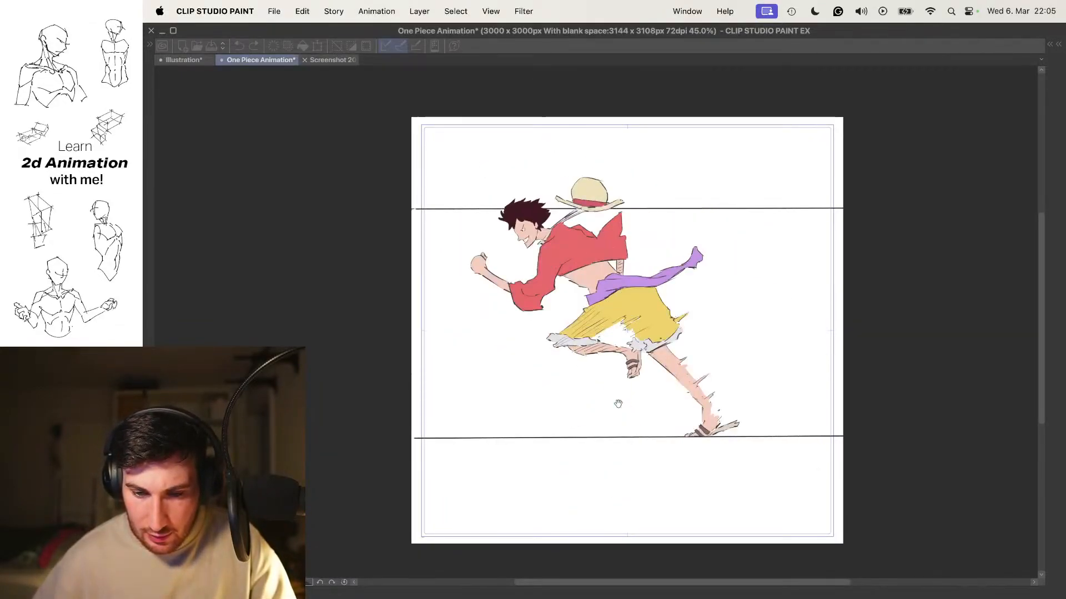
key("Right")
key("Right")
key("Right")
key("Right")
key("Right")
Erase the leftover circle and construction sketches in front of the figure on cel 9
scroll(514, 246, "up", 5)
key("Delete")
key("Escape")
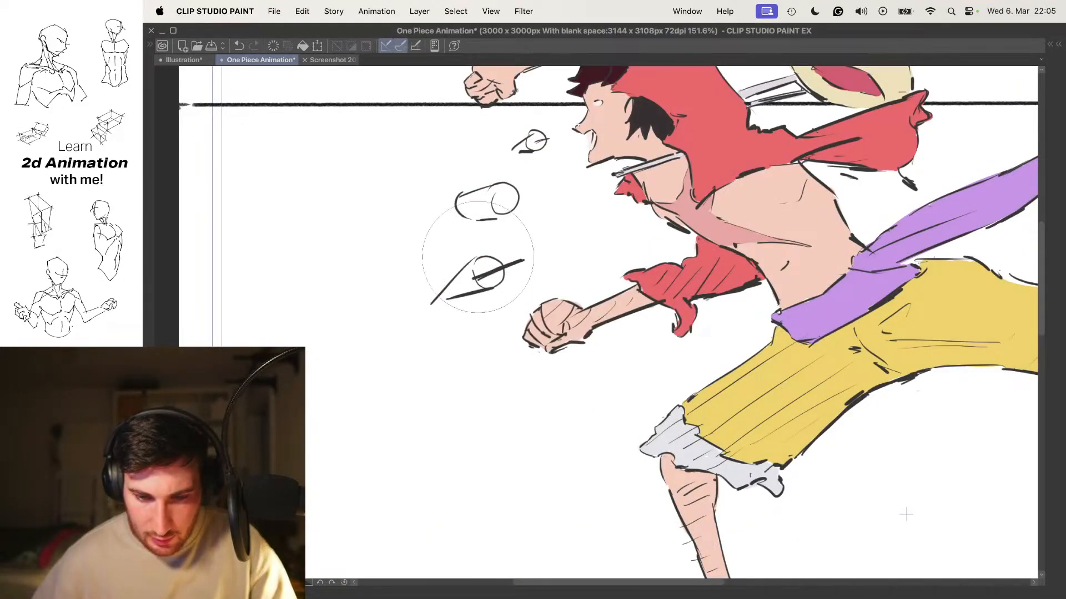
key("Tab")
left_click(427, 448)
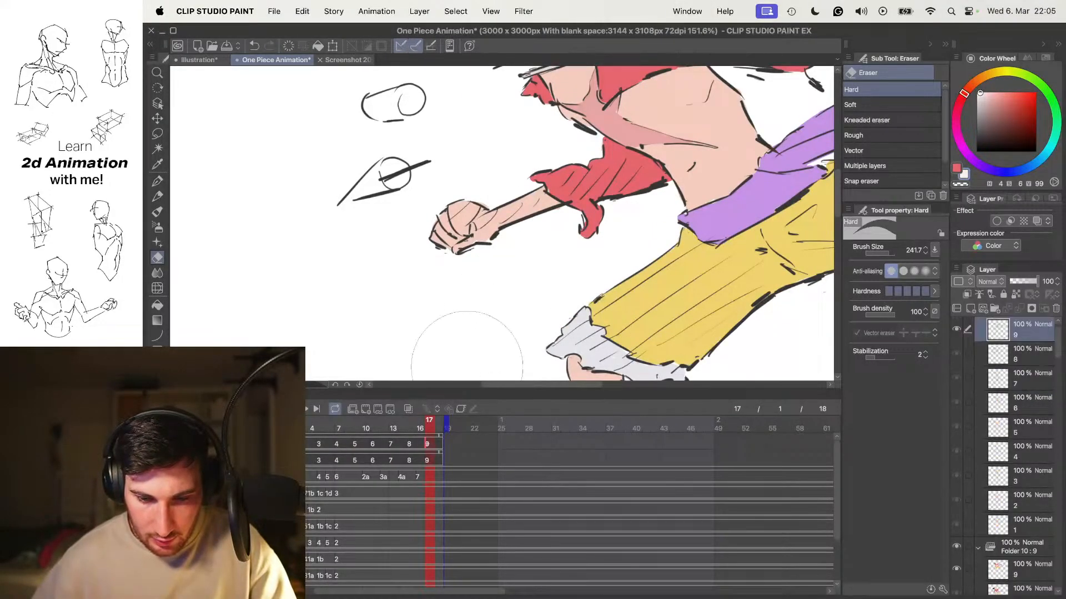
mouse_move(378, 173)
left_mouse_down()
mouse_move(408, 231)
mouse_move(435, 244)
left_mouse_up()
left_click(435, 245)
Review the coloured run cycle one frame at a time with the whole figure in view
scroll(475, 145, "down", 6)
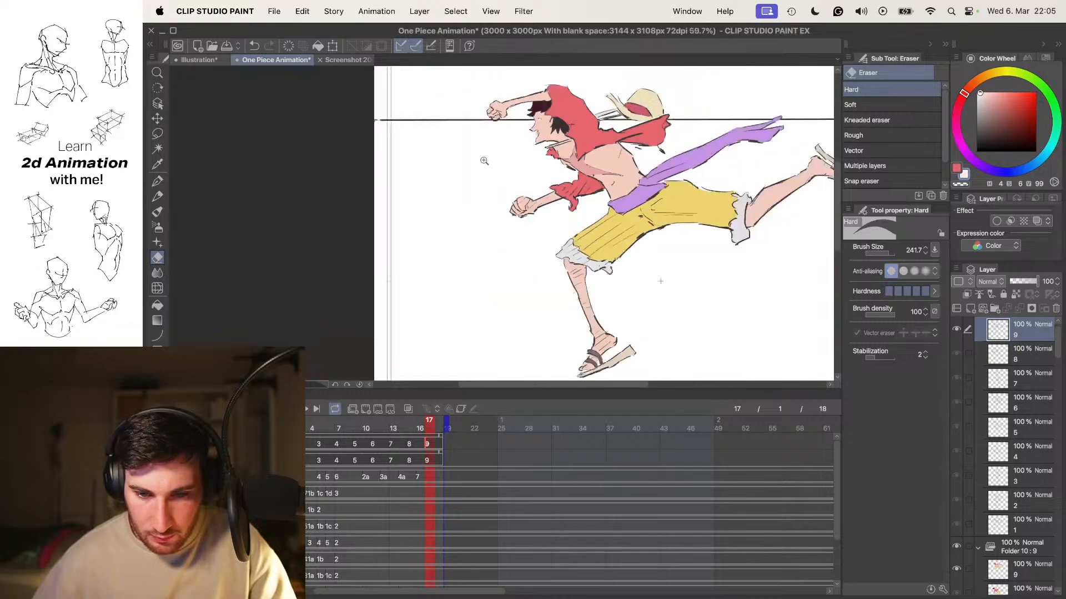
mouse_move(565, 145)
left_mouse_down()
mouse_move(576, 181)
mouse_move(532, 144)
left_mouse_up()
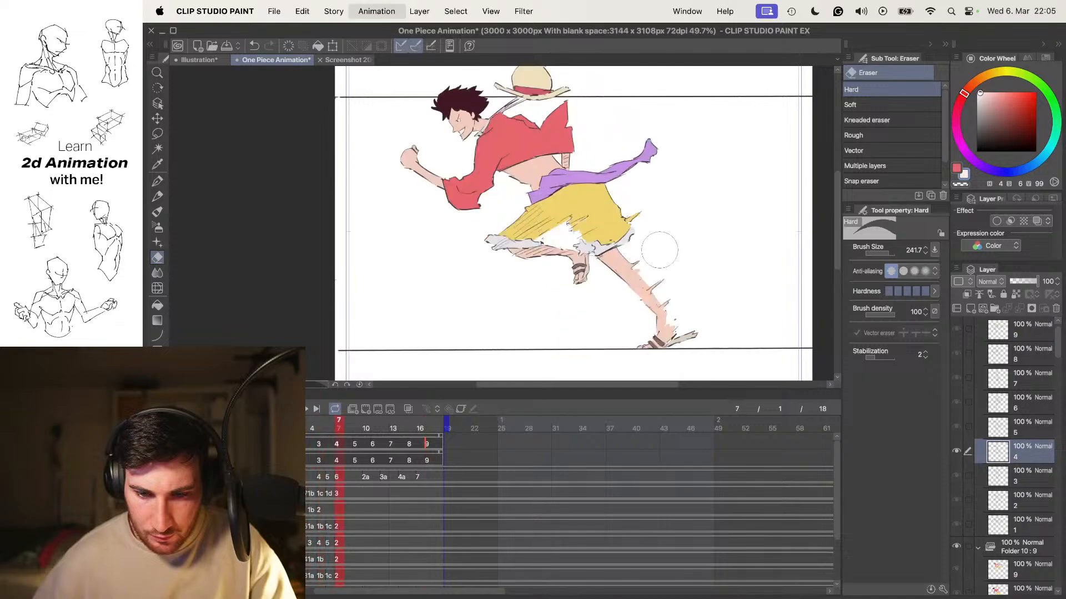
key(".")
key(".")
key(".")
key(".")
key(".")
key(".")
key(".")
key(".")
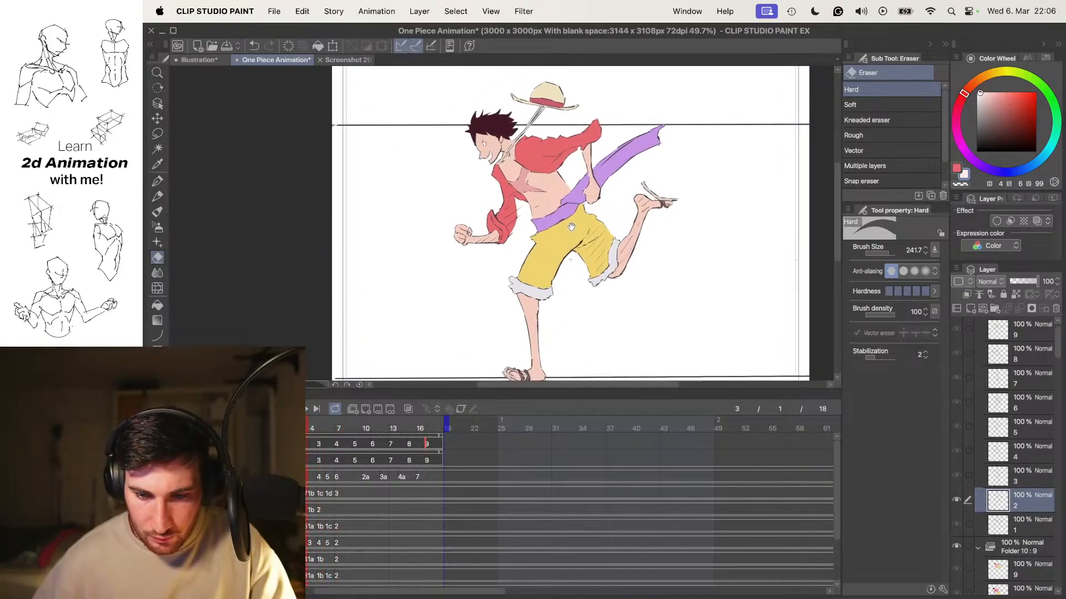
Play the animation loop and watch the coloured run in motion
key("space")
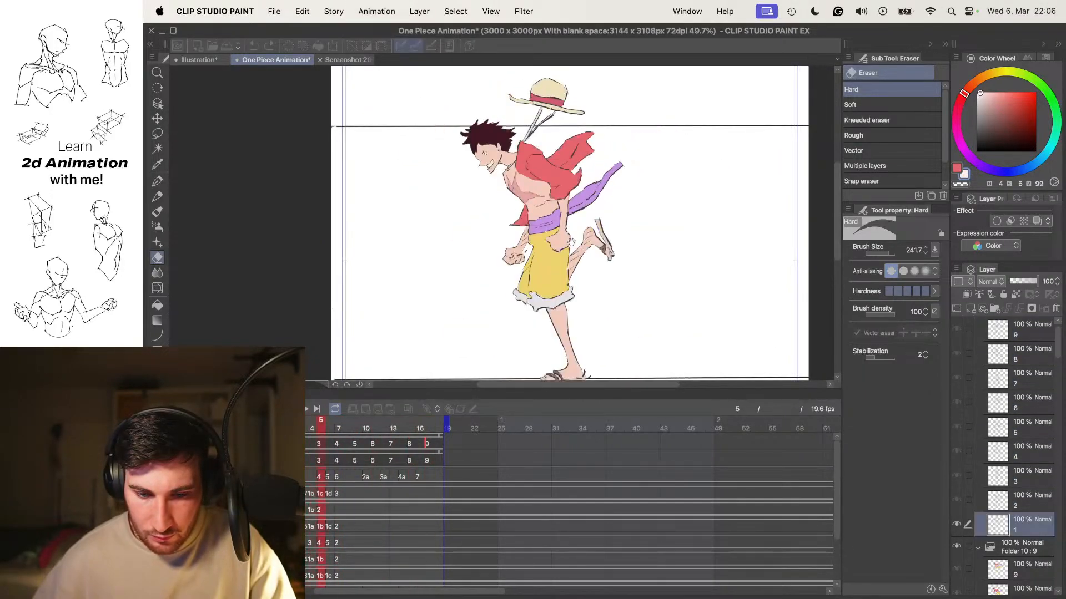
key("Tab")
scroll(567, 255, "up", 3)
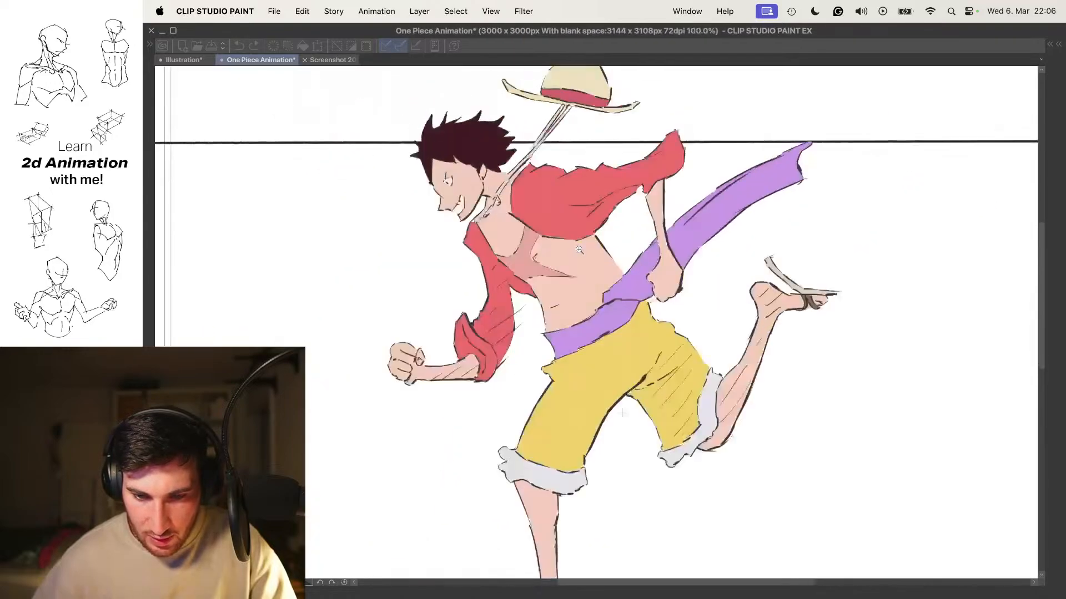
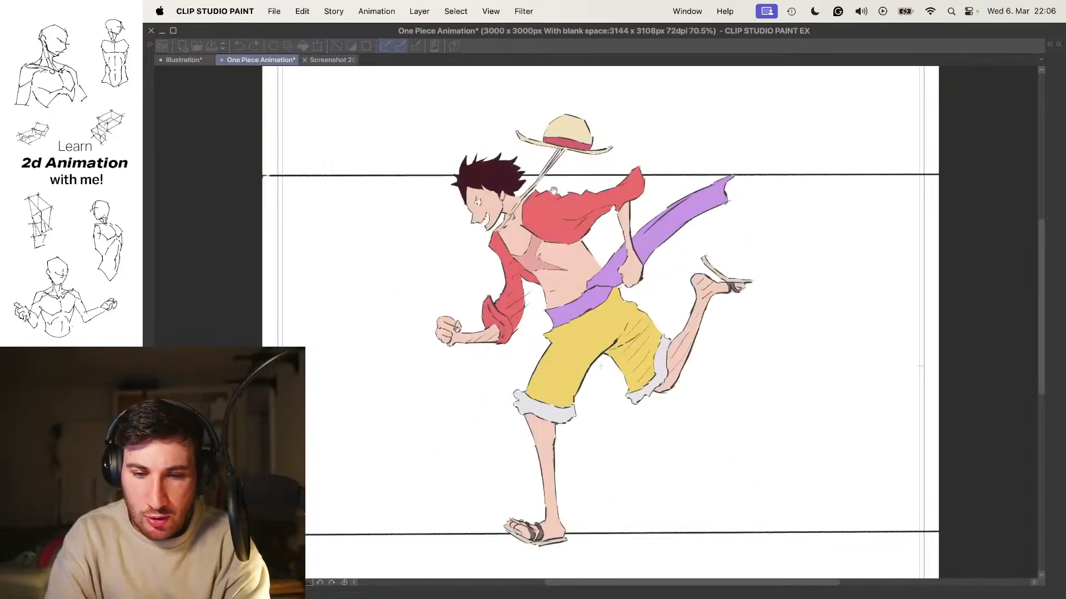
key("space")
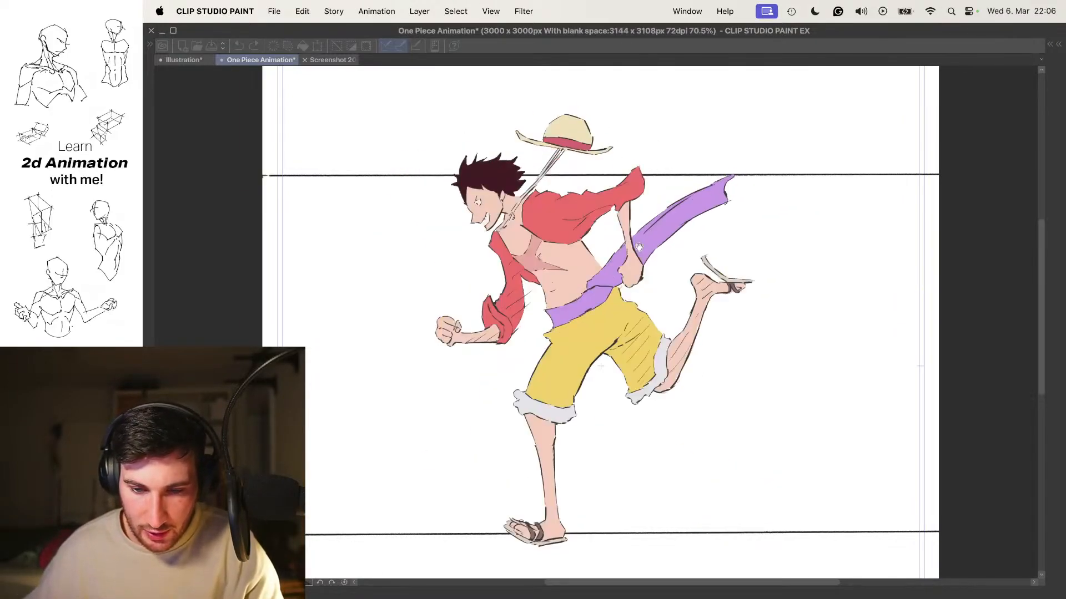
key("space")
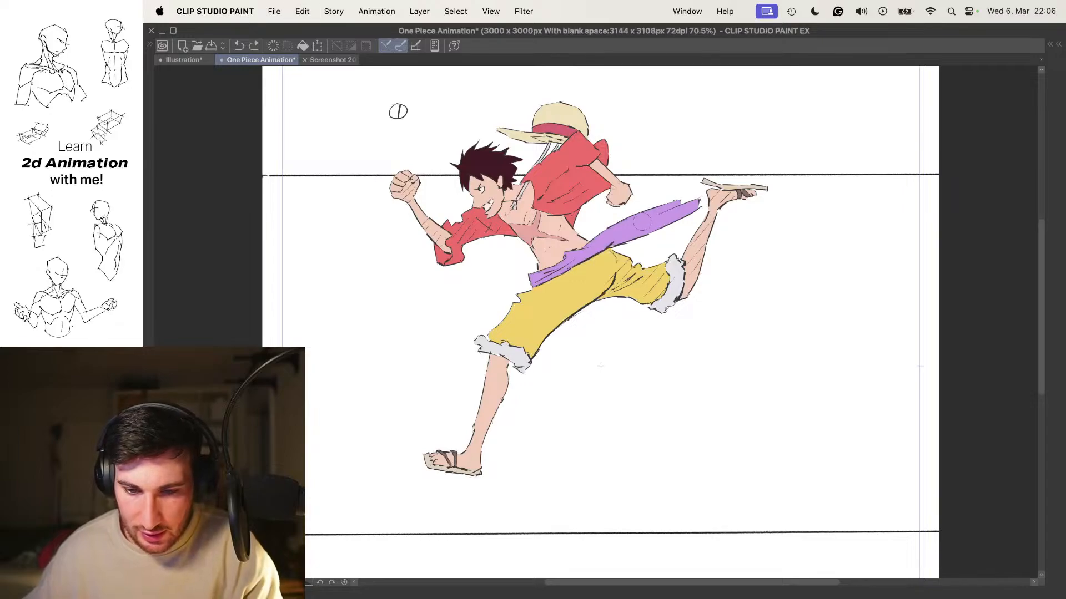
key("super+z")
key("super+z")
left_click_drag(666, 148, 658, 183)
left_click_drag(650, 175, 648, 194)
left_click_drag(706, 120, 822, 113)
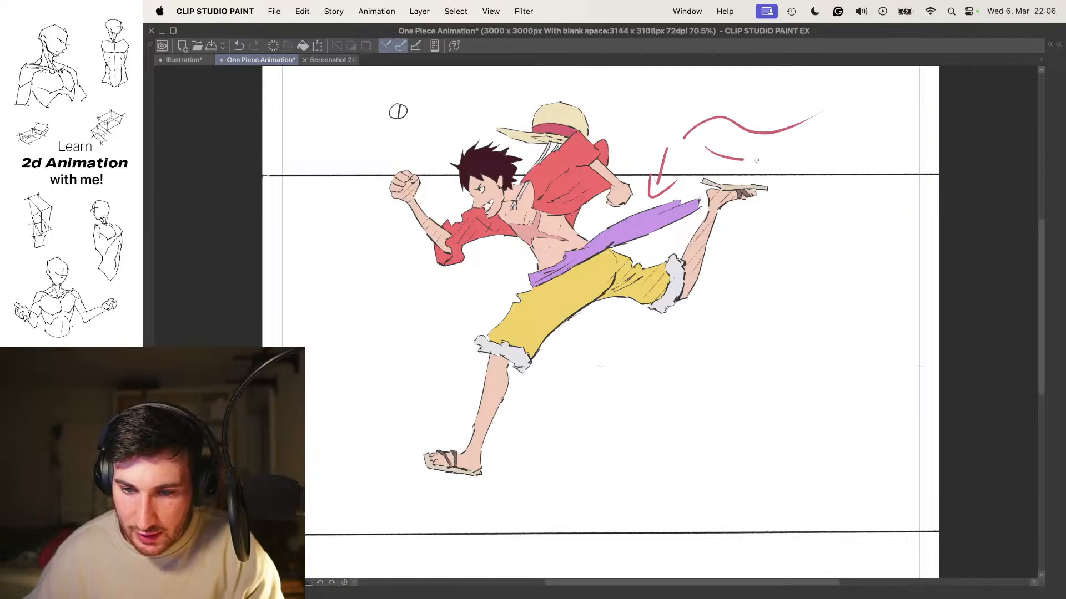
key("super+z")
key("super+z")
key("super+z")
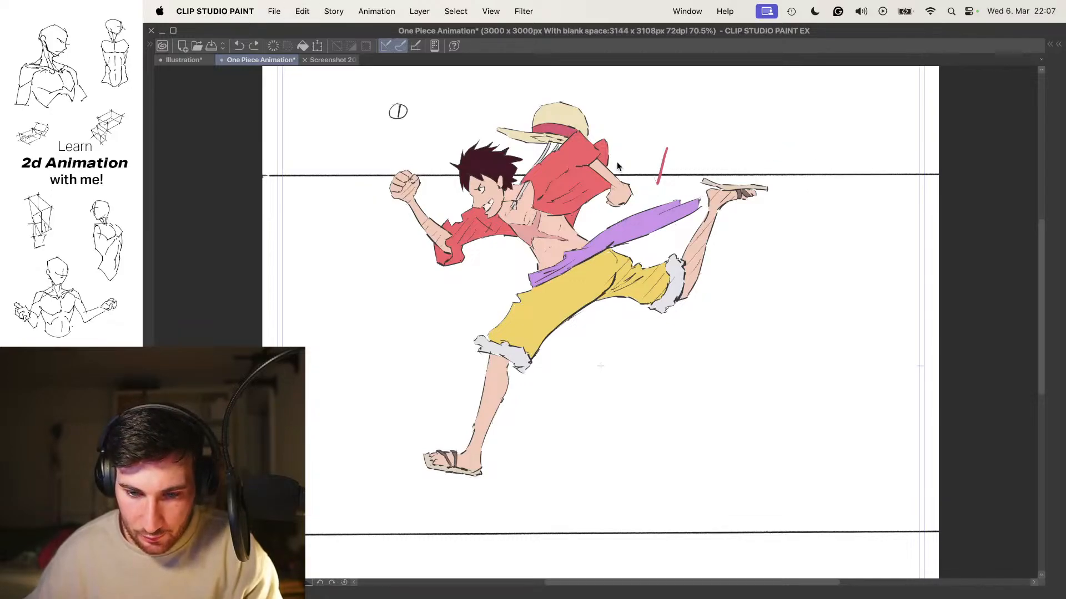
left_click_drag(649, 146, 752, 119)
key("super+z")
key("super+z")
key("super+z")
left_click_drag(498, 107, 497, 129)
key("super+z")
mouse_move(641, 87)
left_mouse_down()
mouse_move(623, 97)
mouse_move(776, 95)
left_mouse_up()
key("super+z")
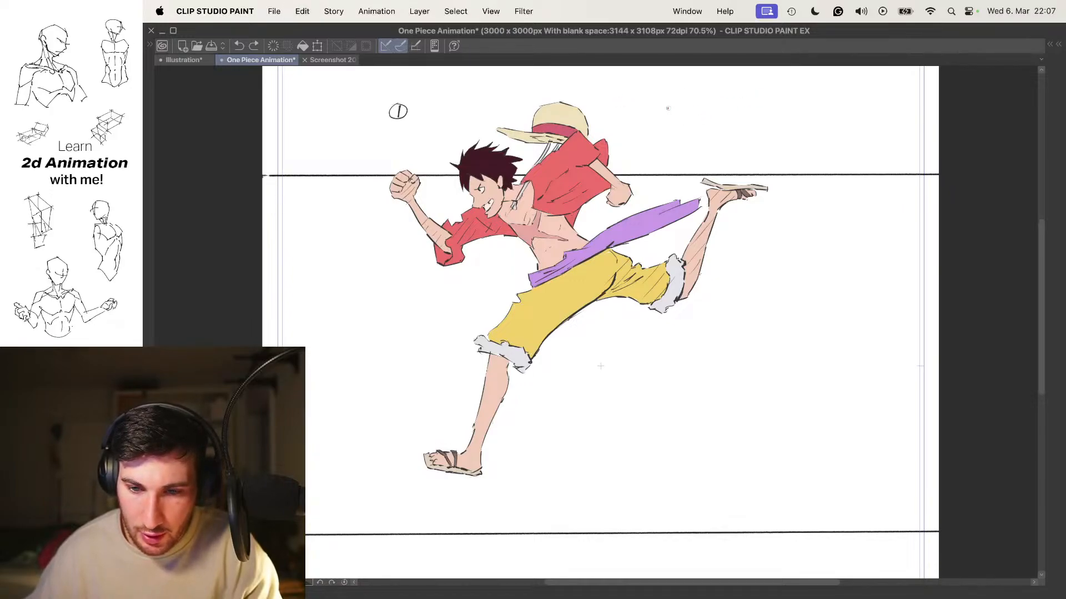
key("super+z")
Step through the frames and play the loop to find line art that needs cleaning
key("Right")
key("Right")
key("Right")
key("Right")
key("Right")
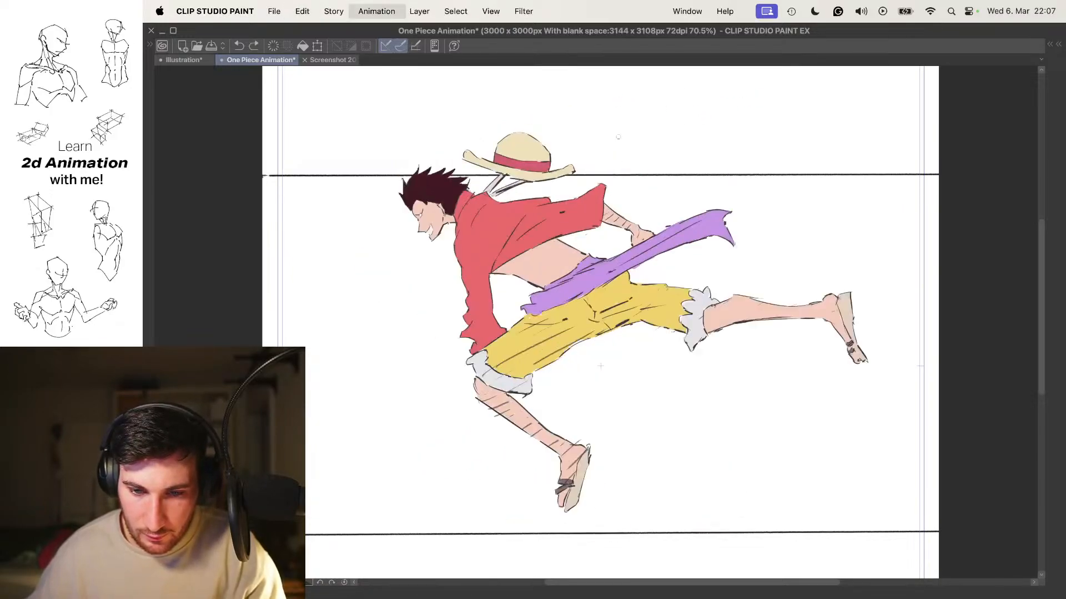
key("Right")
key("Right")
key("Right")
key("Right")
key("Right")
key("Right")
key("Right")
key("Right")
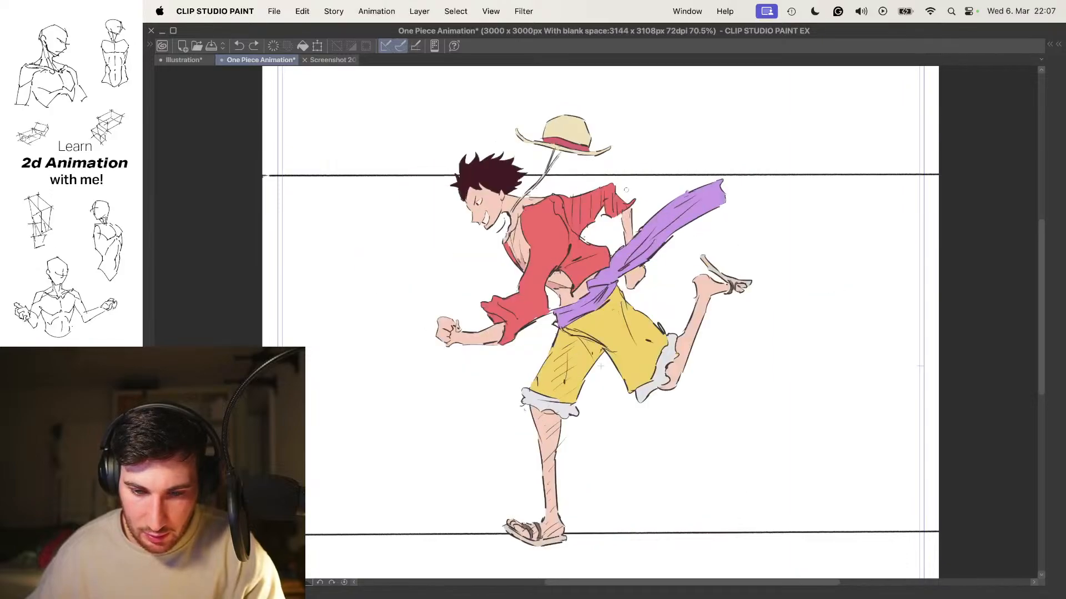
key("Right")
key("Right")
key("Right")
key("Right")
key("Right")
key("Right")
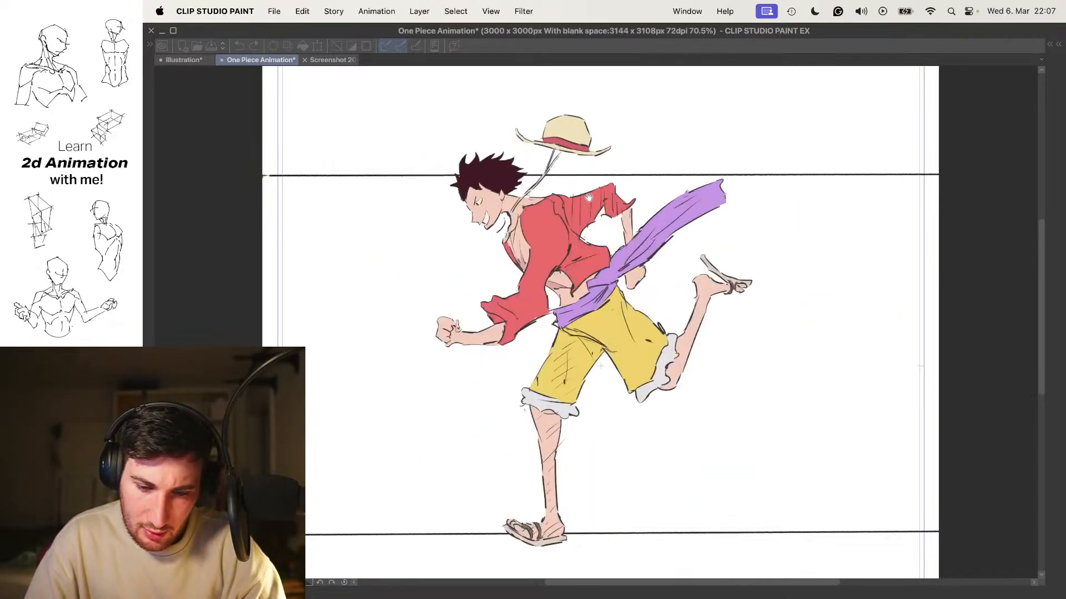
key("space")
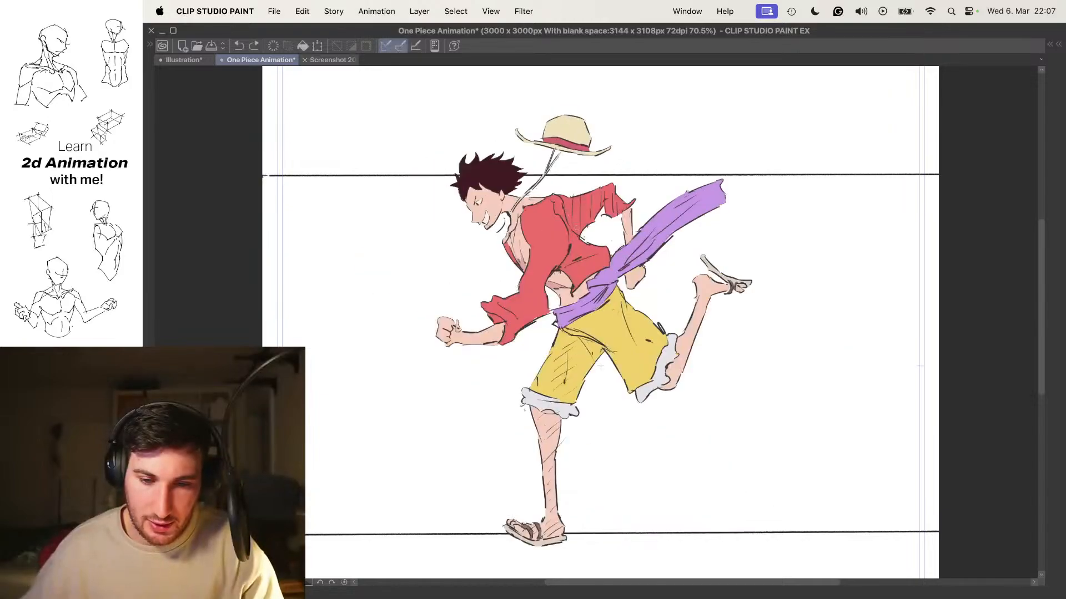
Set the drawing colour to black for the Mapping pen on cel 6
scroll(487, 161, "up", 5)
key("Tab")
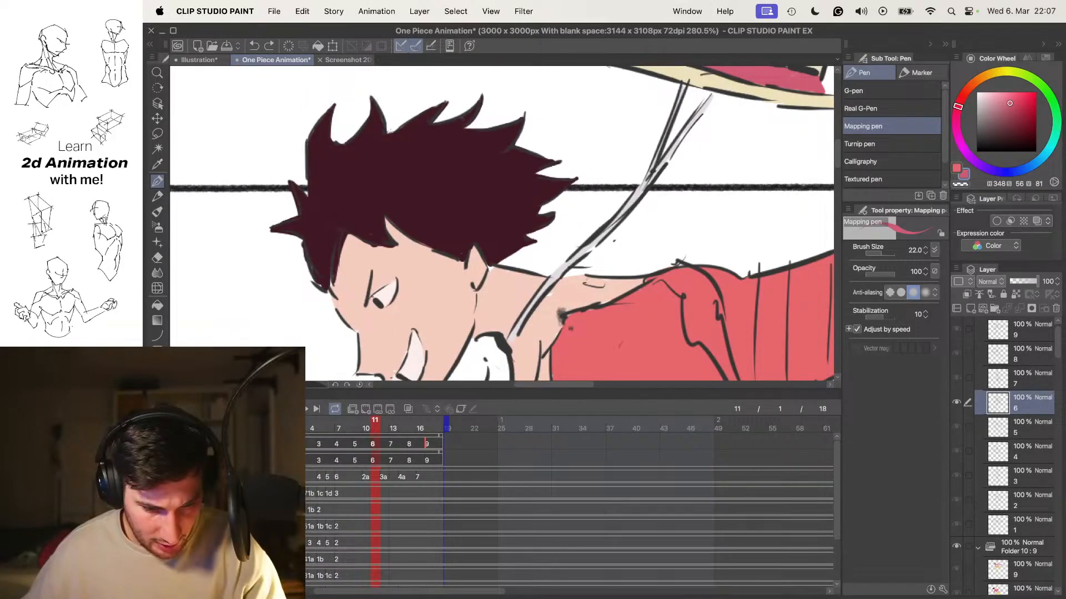
left_click(976, 151)
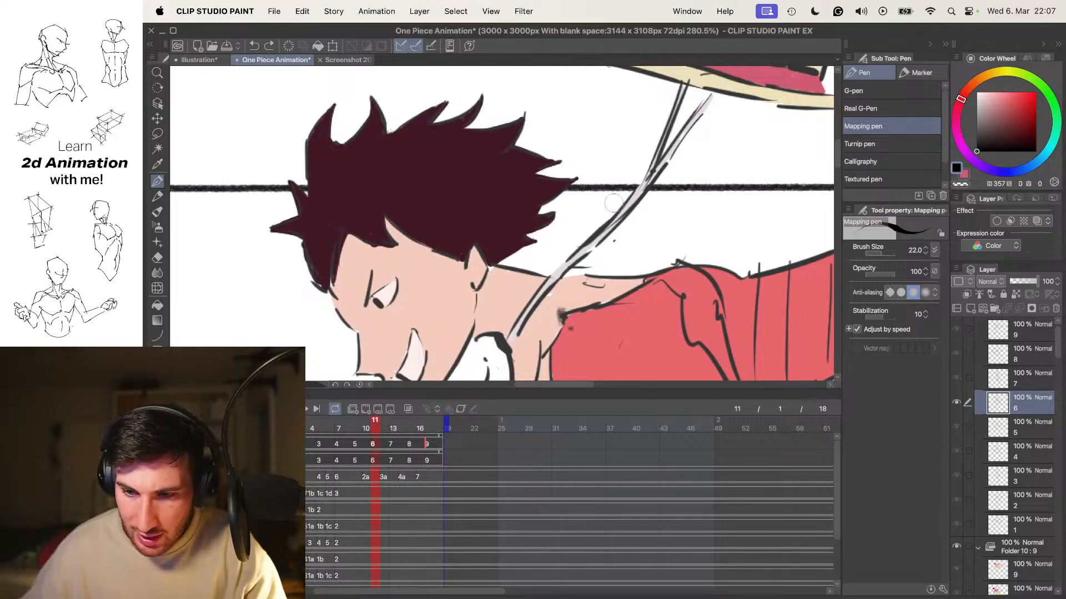
left_click_drag(611, 128, 642, 177)
key("super+z")
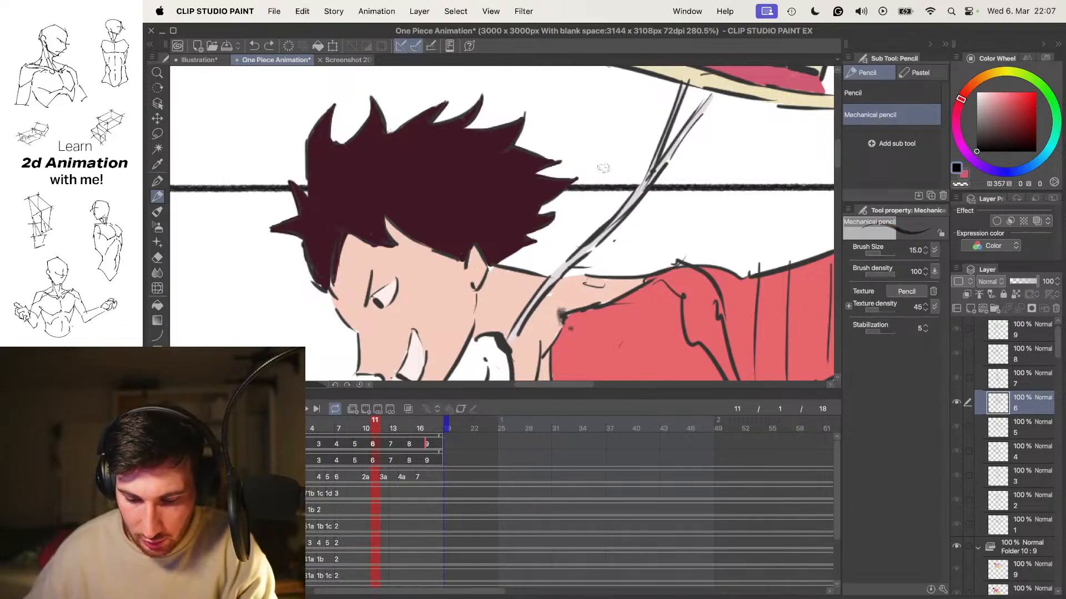
left_click_drag(585, 125, 616, 148)
key("super+z")
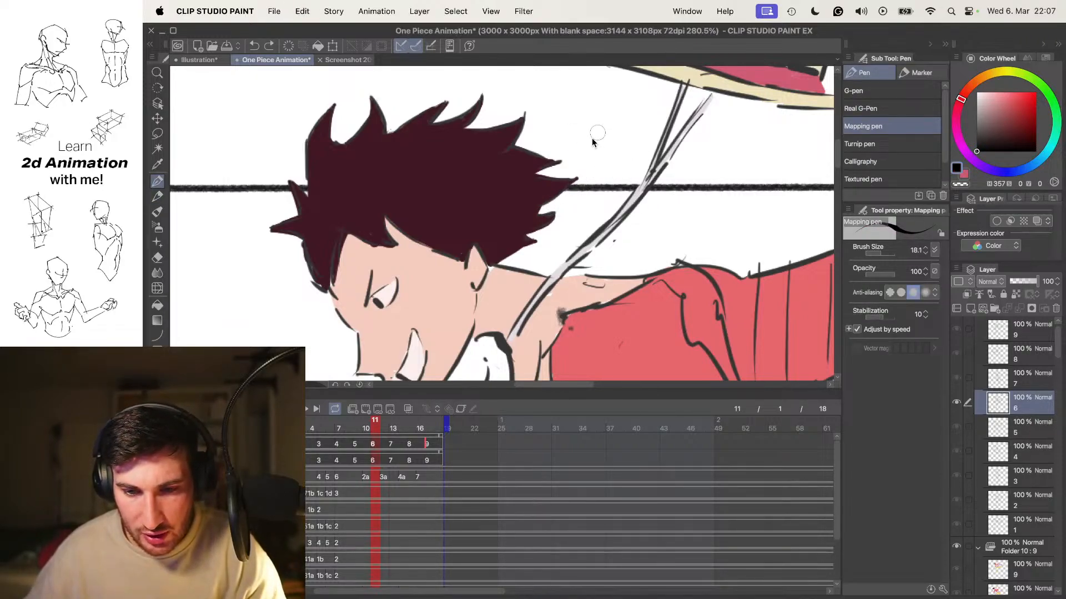
Close the gap in the hat strap's lower outline above the shoulder with a black pen line
key("Tab")
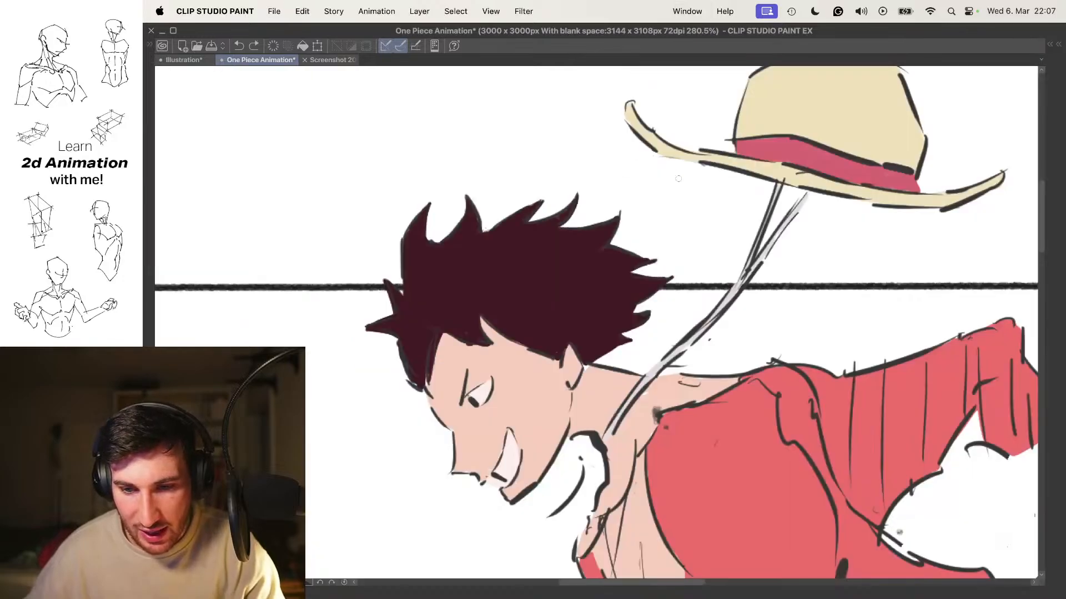
scroll(701, 116, "up", 5)
mouse_move(701, 116)
left_mouse_down()
mouse_move(653, 156)
mouse_move(555, 283)
mouse_move(661, 123)
mouse_move(575, 262)
mouse_move(615, 169)
left_mouse_up()
key("super+z")
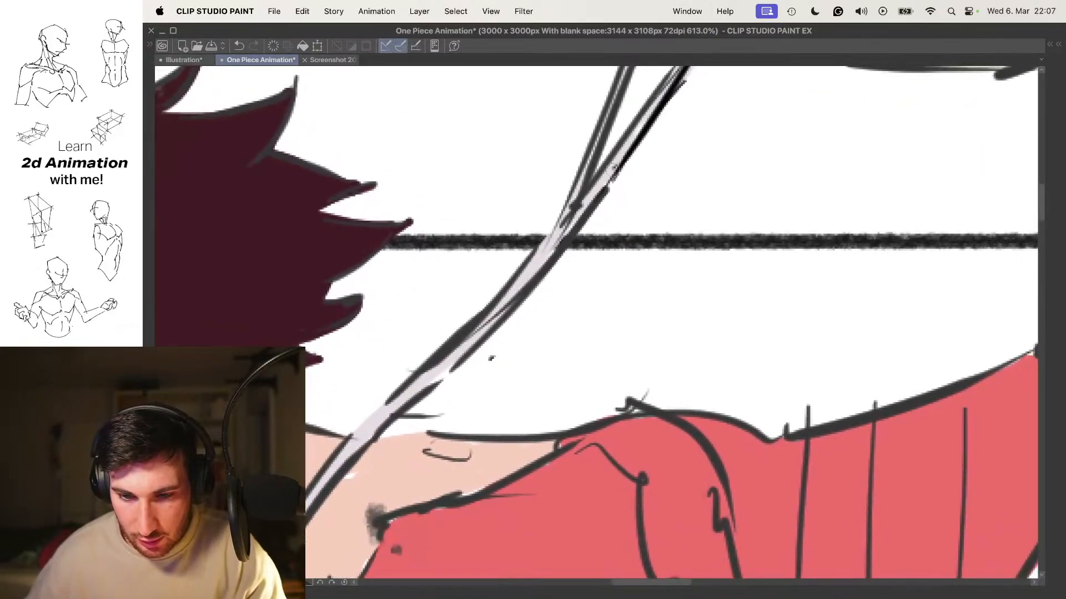
mouse_move(440, 370)
left_mouse_down()
mouse_move(537, 216)
mouse_move(530, 230)
left_mouse_up()
Erase the stray dark speck beside the hat strap above the shoulder
scroll(575, 205, "up", 4)
key("e")
left_click(597, 205)
key("super+z")
mouse_move(674, 68)
left_mouse_down()
mouse_move(538, 228)
mouse_move(658, 149)
left_mouse_up()
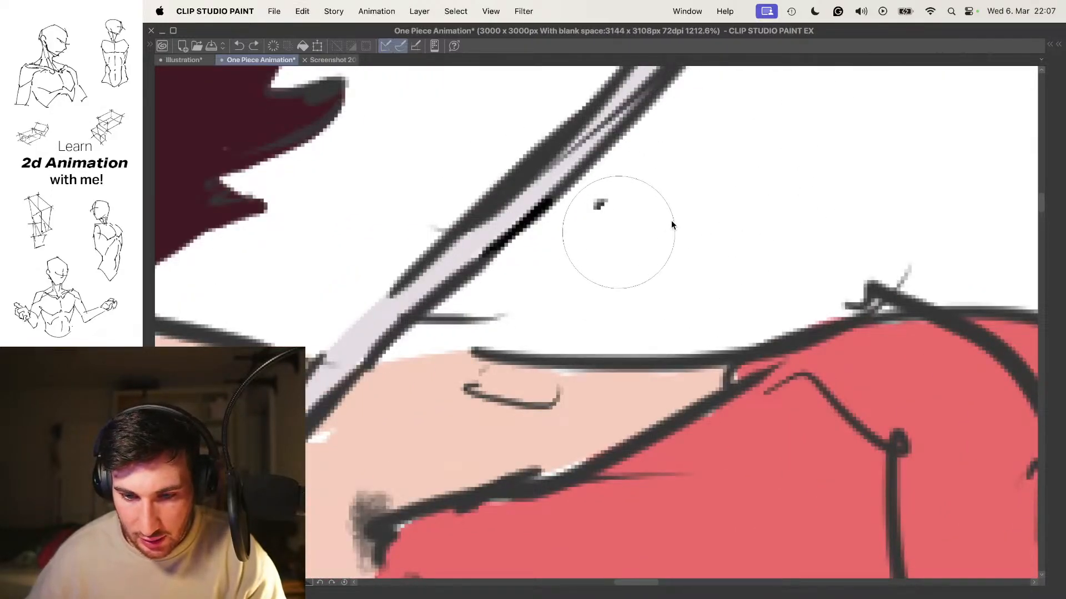
Remove the stray line beside the hat strap and extend the top neck outline to the strap in black
left_click_drag(532, 274, 572, 224)
mouse_move(528, 250)
left_mouse_down()
mouse_move(545, 257)
mouse_move(476, 261)
mouse_move(594, 208)
left_mouse_up()
left_click_drag(430, 293, 558, 277)
Erase the stray marks and line ends sticking out above the shirt's shoulder and sleeve outline
left_click_drag(662, 239, 417, 273)
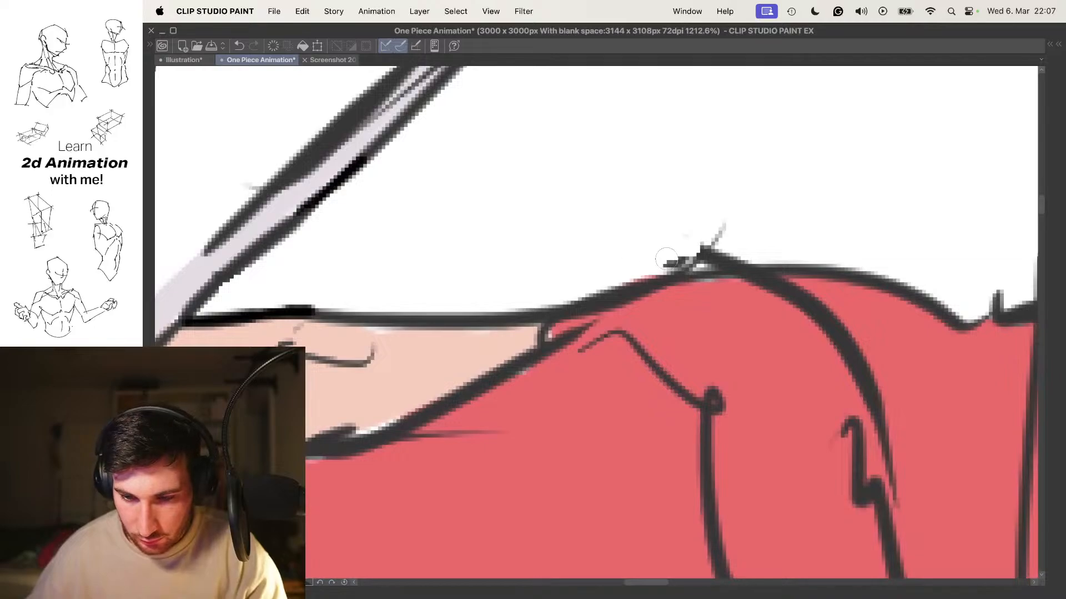
scroll(664, 243, "right", 5)
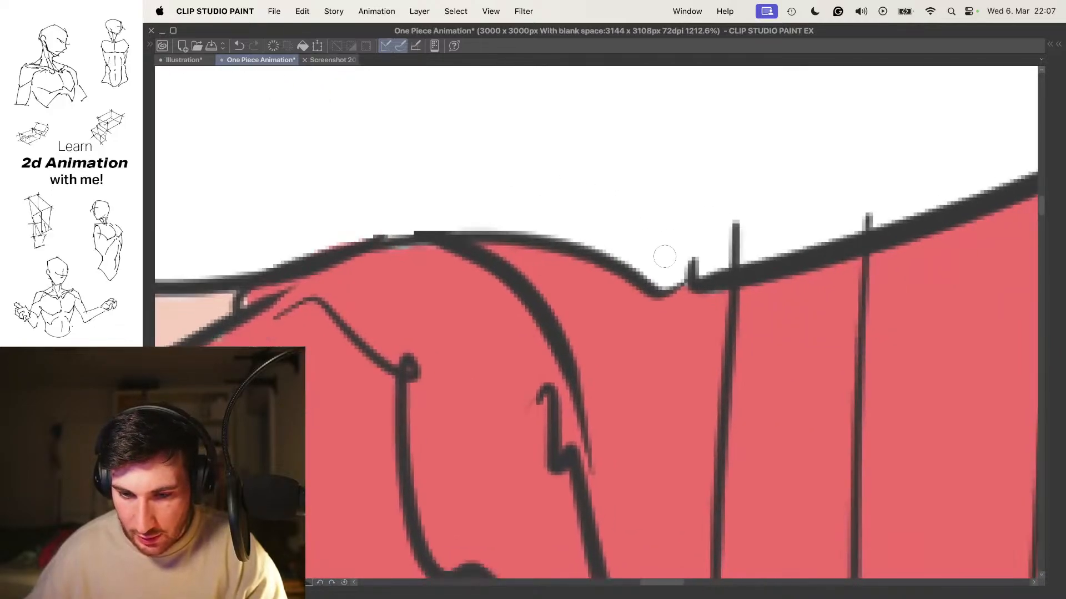
left_click_drag(700, 259, 711, 252)
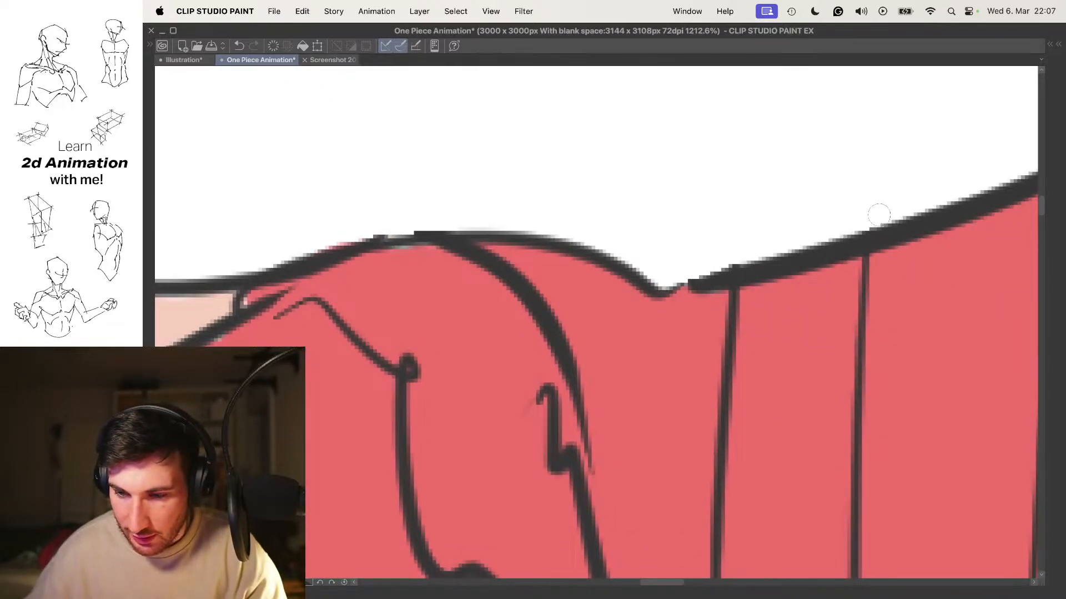
scroll(877, 215, "down", 3)
scroll(757, 229, "up", 5)
scroll(655, 227, "down", 8)
scroll(689, 217, "up", 4)
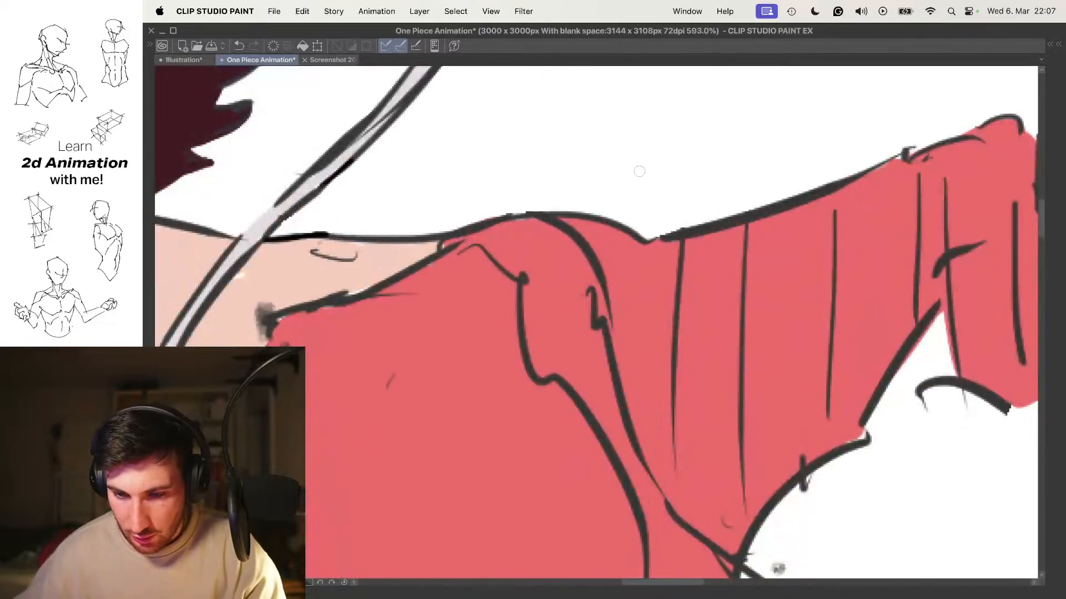
Redraw the sleeve's upper outline in black up over its peak and erase the old stray line ends around it
scroll(644, 243, "up", 3)
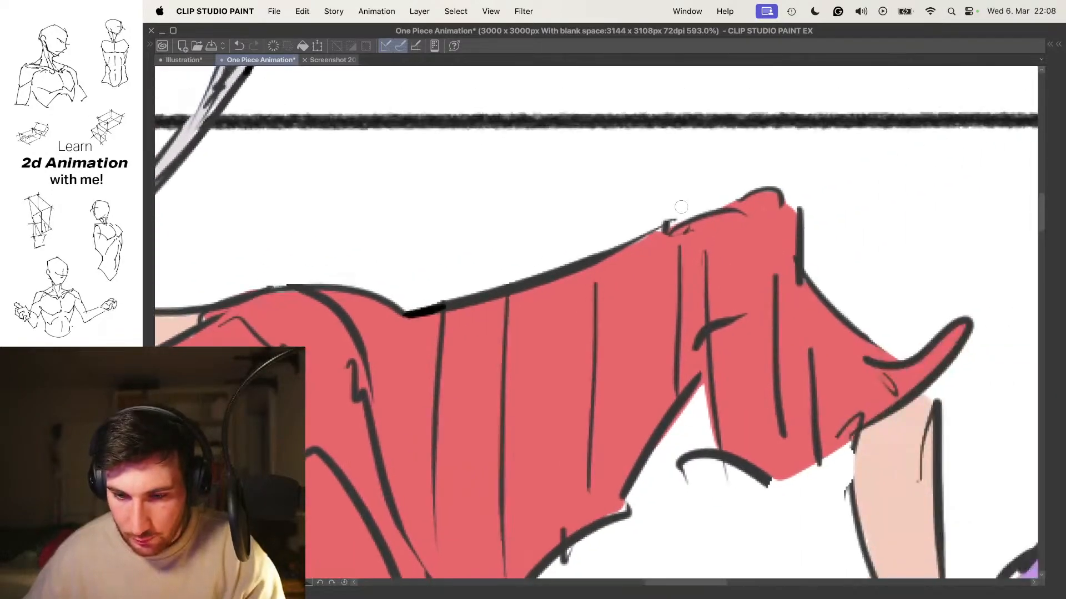
left_click_drag(566, 272, 806, 182)
key("super+z")
mouse_move(589, 267)
left_mouse_down()
mouse_move(786, 185)
mouse_move(861, 197)
mouse_move(882, 228)
left_mouse_up()
left_click_drag(781, 195, 716, 187)
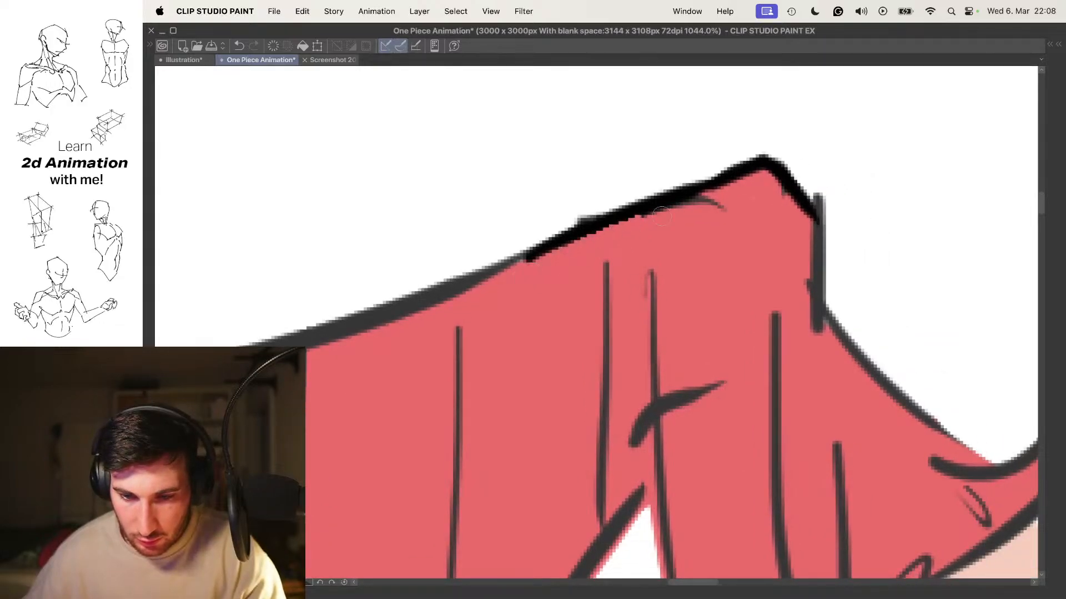
mouse_move(761, 155)
left_mouse_down()
mouse_move(678, 157)
mouse_move(632, 209)
left_mouse_up()
left_click_drag(700, 207, 738, 207)
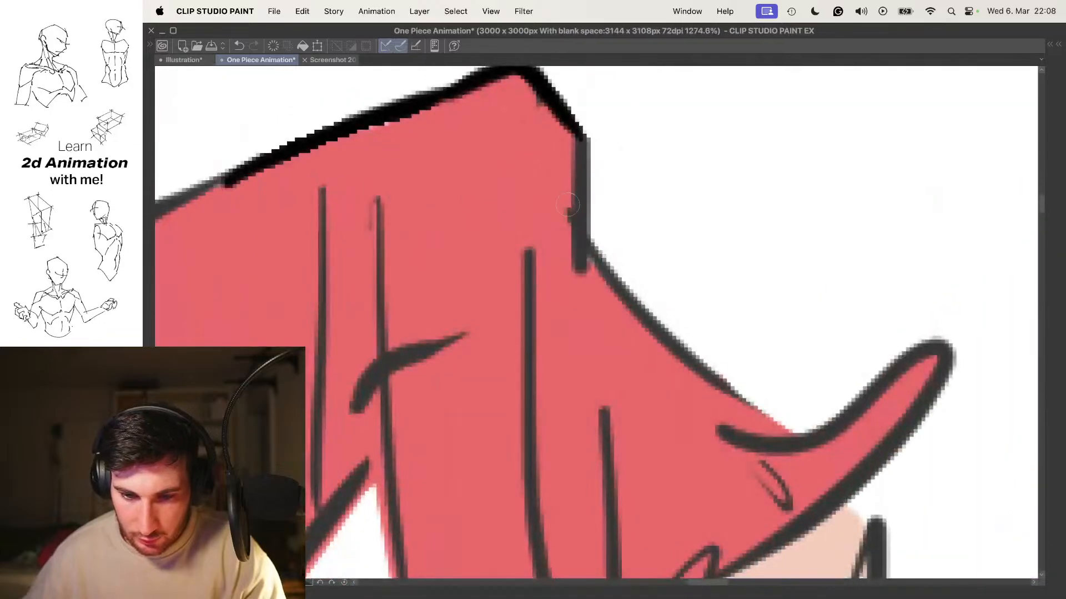
Erase the stray bits at the sleeve's back corner and redraw its back edge in black down to the pointed cuff tip
left_click_drag(498, 218, 577, 183)
left_click_drag(689, 170, 601, 200)
left_click_drag(547, 241, 624, 221)
mouse_move(722, 233)
left_mouse_down()
mouse_move(631, 224)
mouse_move(649, 207)
mouse_move(568, 191)
left_mouse_up()
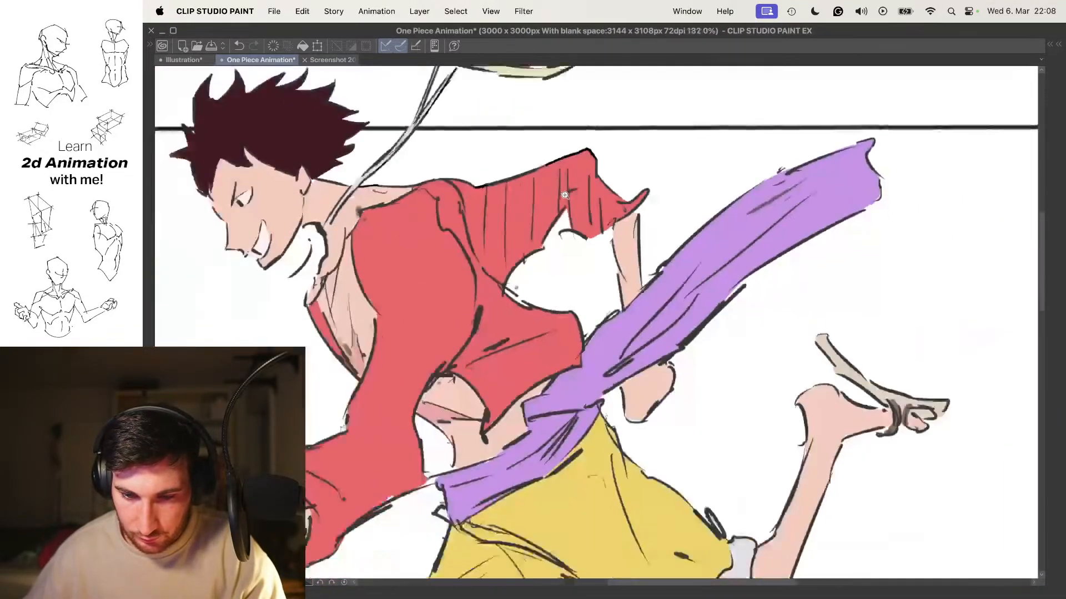
left_click_drag(649, 205, 716, 204)
left_click_drag(491, 169, 597, 255)
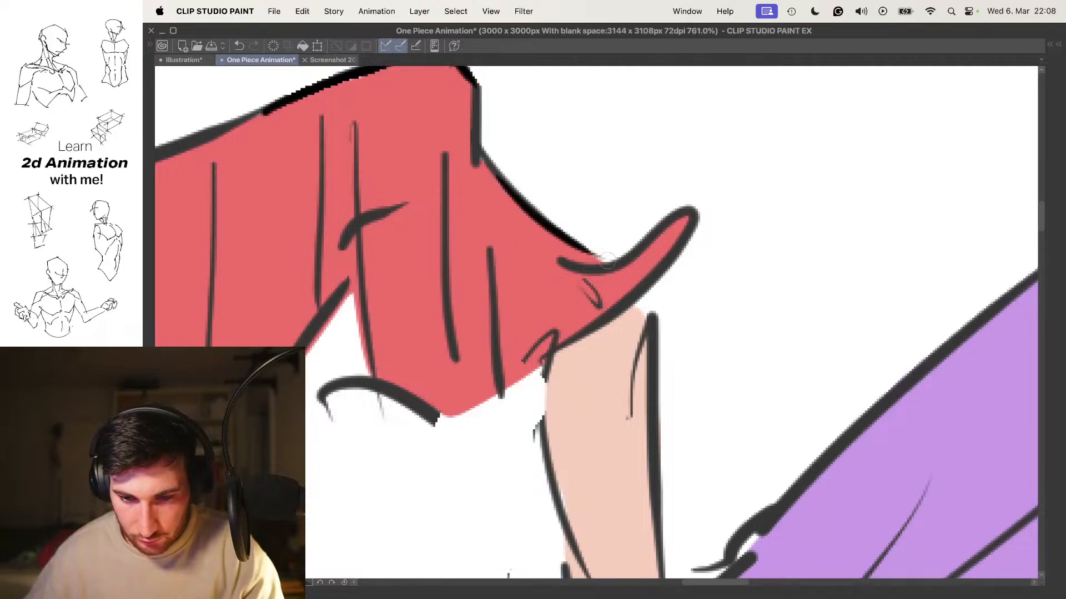
left_click_drag(655, 293, 632, 213)
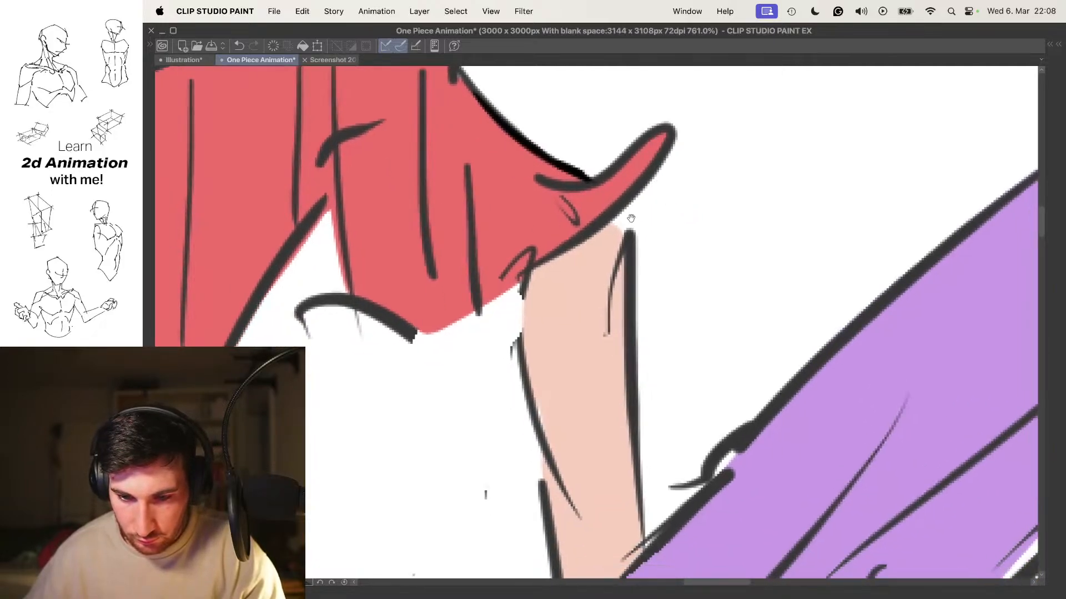
Close the sleeve's open hem, notch edge and the gap at the top of the arm with black pen lines
mouse_move(567, 279)
left_mouse_down()
mouse_move(594, 188)
mouse_move(559, 174)
mouse_move(552, 236)
left_mouse_up()
key("super+z")
left_click_drag(559, 161, 555, 259)
mouse_move(473, 218)
left_mouse_down()
mouse_move(520, 271)
mouse_move(623, 200)
left_mouse_up()
left_click_drag(540, 225, 647, 262)
left_click_drag(523, 171, 550, 272)
Redraw the forearm's inner outline in black from the sleeve hem down towards the sash
left_click_drag(748, 391, 635, 249)
key("super+z")
mouse_move(601, 123)
left_mouse_down()
mouse_move(604, 237)
mouse_move(608, 228)
mouse_move(641, 333)
left_mouse_up()
key("super+z")
left_click_drag(597, 188, 633, 393)
key("super+z")
left_click_drag(634, 264, 580, 261)
mouse_move(691, 256)
left_mouse_down()
mouse_move(649, 232)
mouse_move(600, 238)
left_mouse_up()
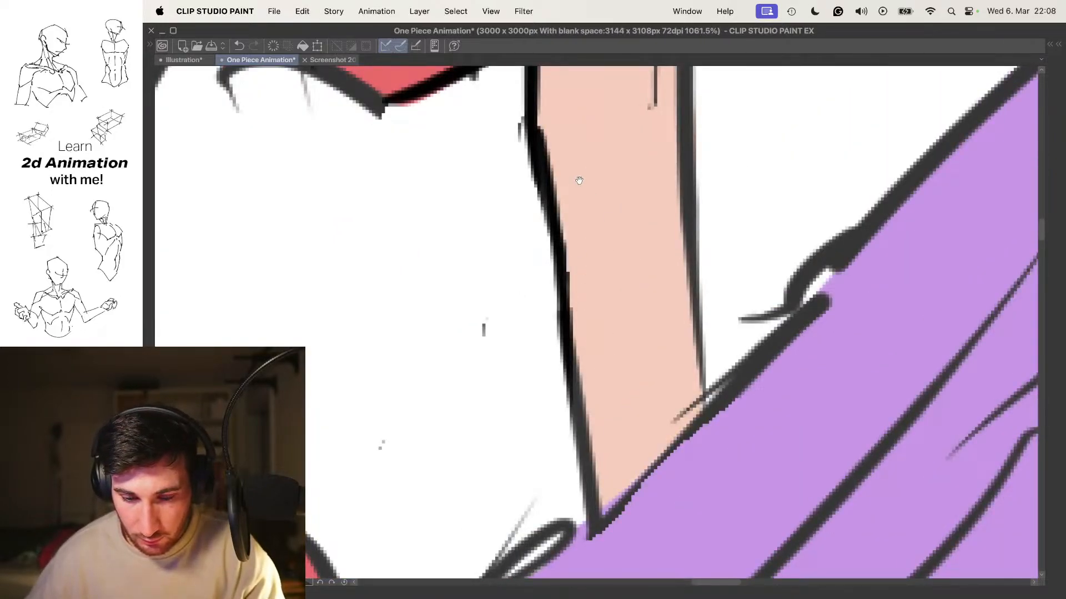
Erase the stray strokes beside the forearm and the loop sticking out of the sash's upper edge
left_click_drag(578, 182, 590, 336)
mouse_move(627, 228)
left_mouse_down()
mouse_move(609, 240)
mouse_move(634, 216)
left_mouse_up()
mouse_move(520, 318)
left_mouse_down()
mouse_move(523, 343)
mouse_move(637, 278)
mouse_move(609, 314)
mouse_move(613, 260)
left_mouse_up()
left_click_drag(562, 329, 568, 340)
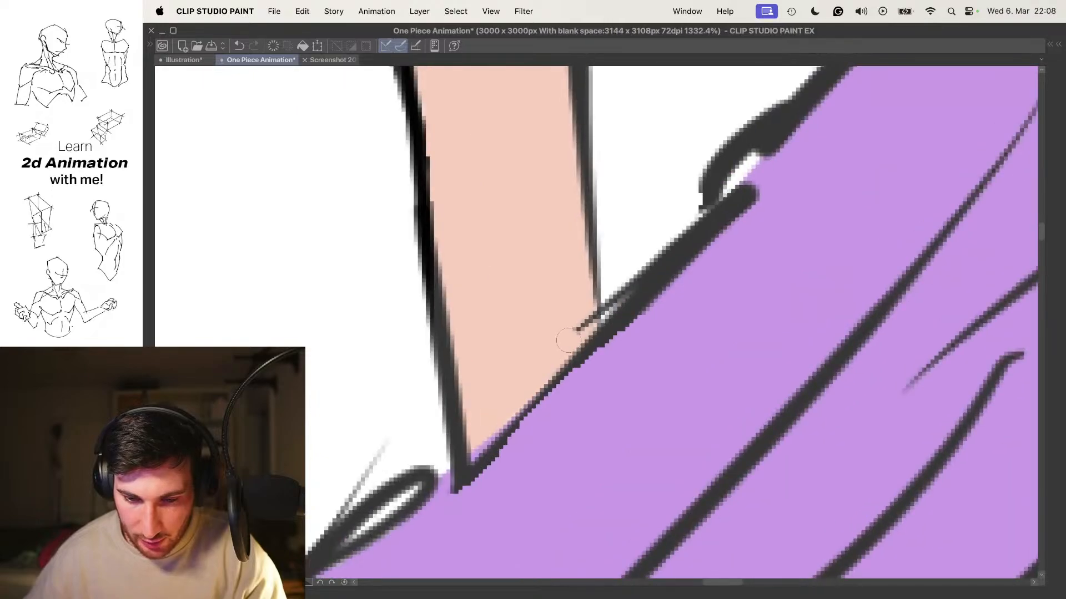
mouse_move(613, 268)
left_mouse_down()
mouse_move(566, 272)
mouse_move(675, 232)
mouse_move(708, 241)
mouse_move(631, 277)
mouse_move(644, 260)
left_mouse_up()
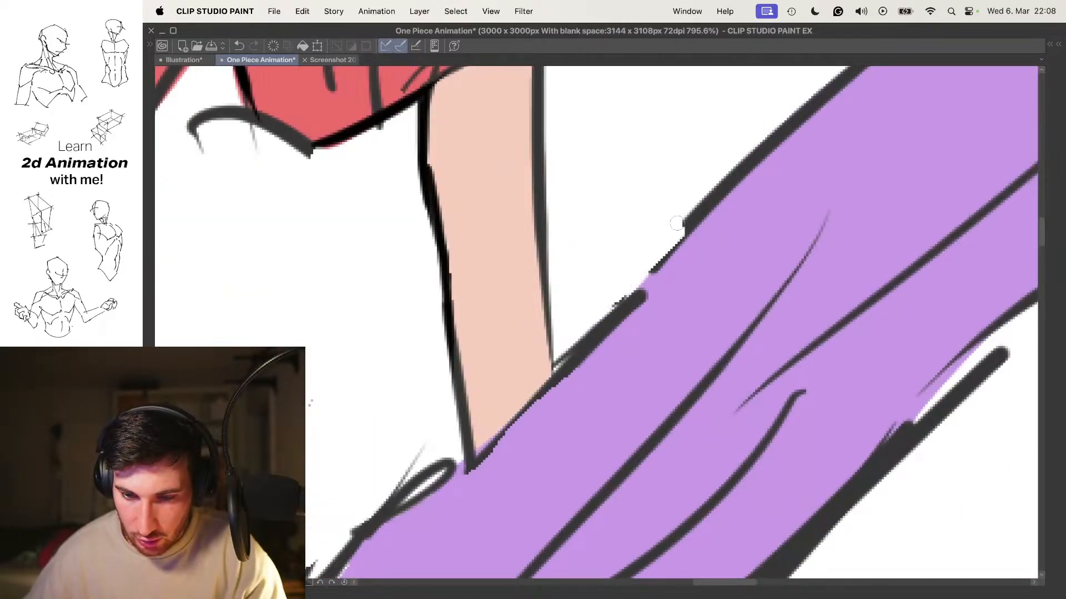
left_click_drag(666, 159, 590, 183)
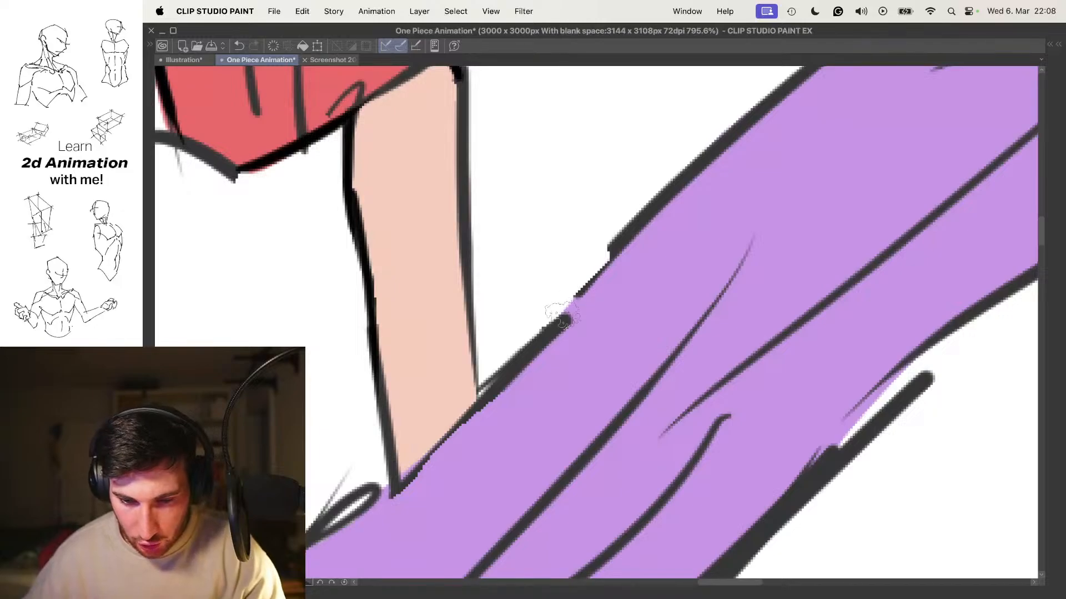
Redraw the sash's upper edge in black past the forearm and down to the shirt's corner
left_click_drag(582, 293, 640, 207)
key("super+z")
mouse_move(551, 333)
left_mouse_down()
mouse_move(677, 201)
mouse_move(658, 177)
left_mouse_up()
left_click_drag(724, 166, 621, 238)
left_click_drag(554, 305, 616, 261)
left_click_drag(452, 369, 539, 266)
mouse_move(584, 220)
left_mouse_down()
mouse_move(520, 292)
mouse_move(608, 227)
left_mouse_up()
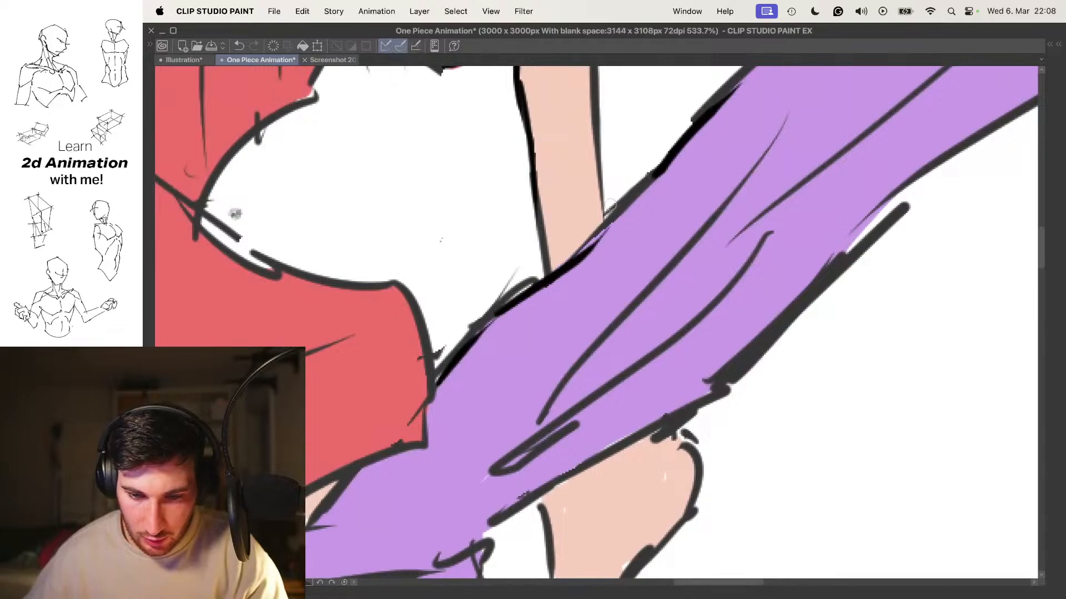
key("super+z")
left_click_drag(524, 302, 622, 176)
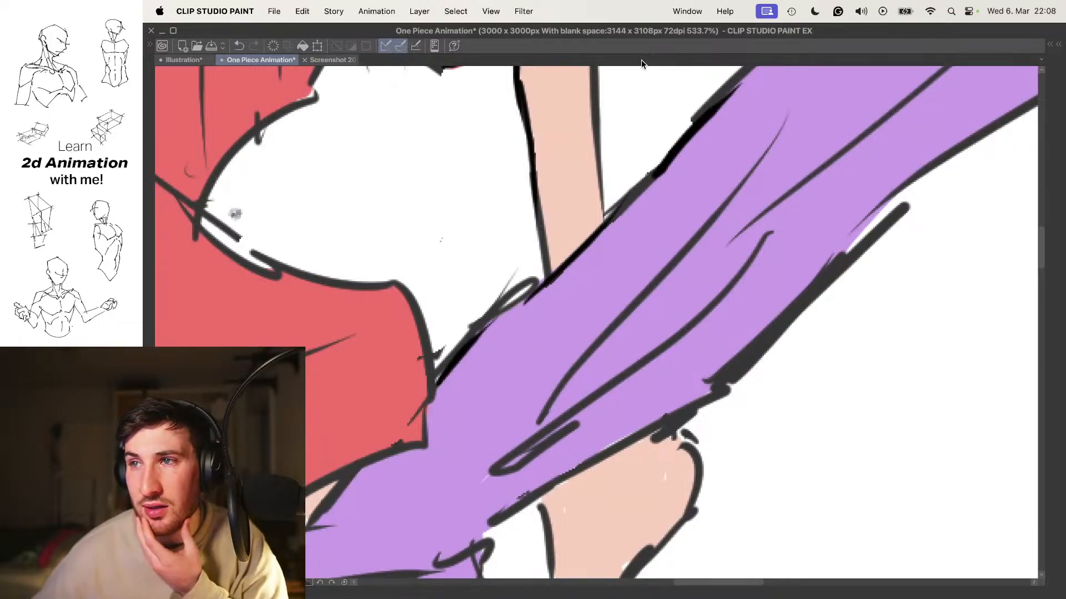
Erase the stray marks inside the gap under the sleeve and close the break in the sleeve's lower outline in black
scroll(580, 190, "down", 3)
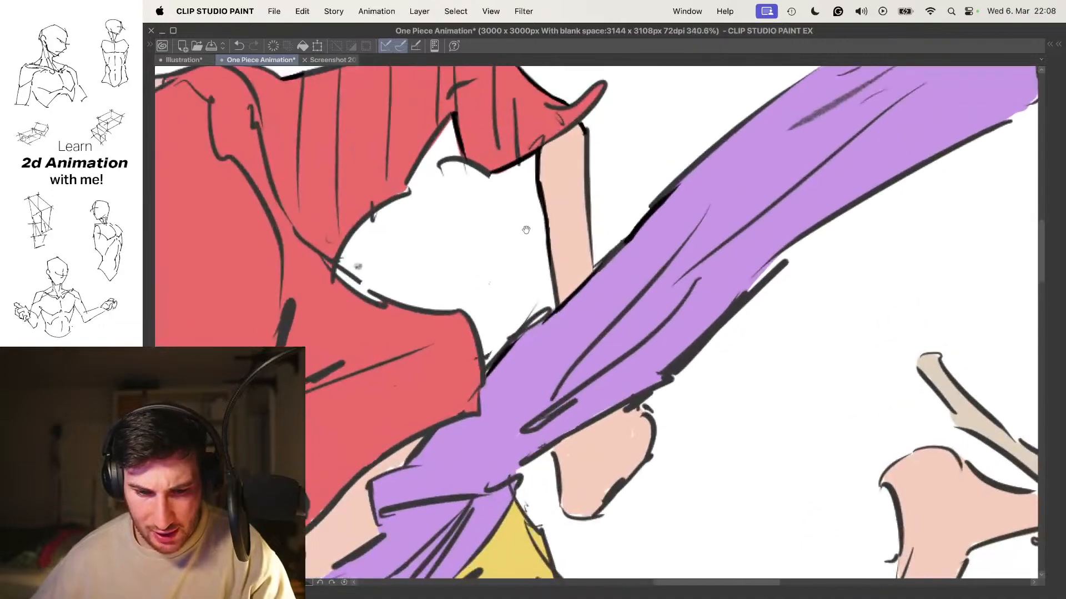
scroll(509, 223, "up", 3)
scroll(493, 257, "up", 3)
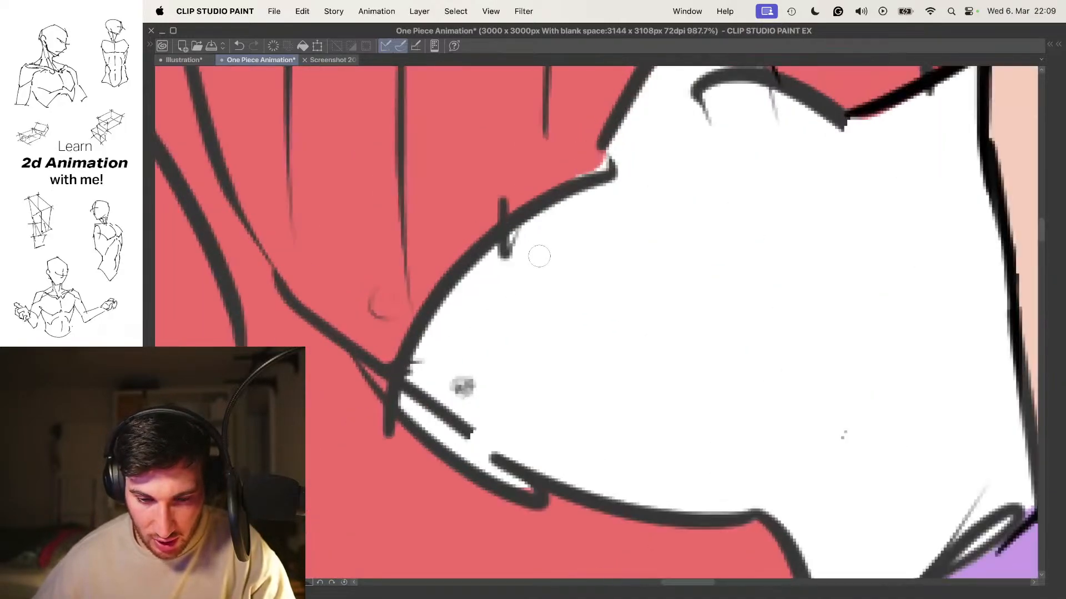
scroll(555, 247, "up", 3)
scroll(555, 247, "right", 2)
left_click_drag(535, 279, 510, 295)
key("b")
left_click_drag(543, 227, 501, 291)
key("super+z")
left_click_drag(530, 228, 503, 291)
Erase the stray curve and line ends below the sleeve's hem and round off its lower corner in black
scroll(555, 267, "up", 3)
scroll(555, 266, "right", 2)
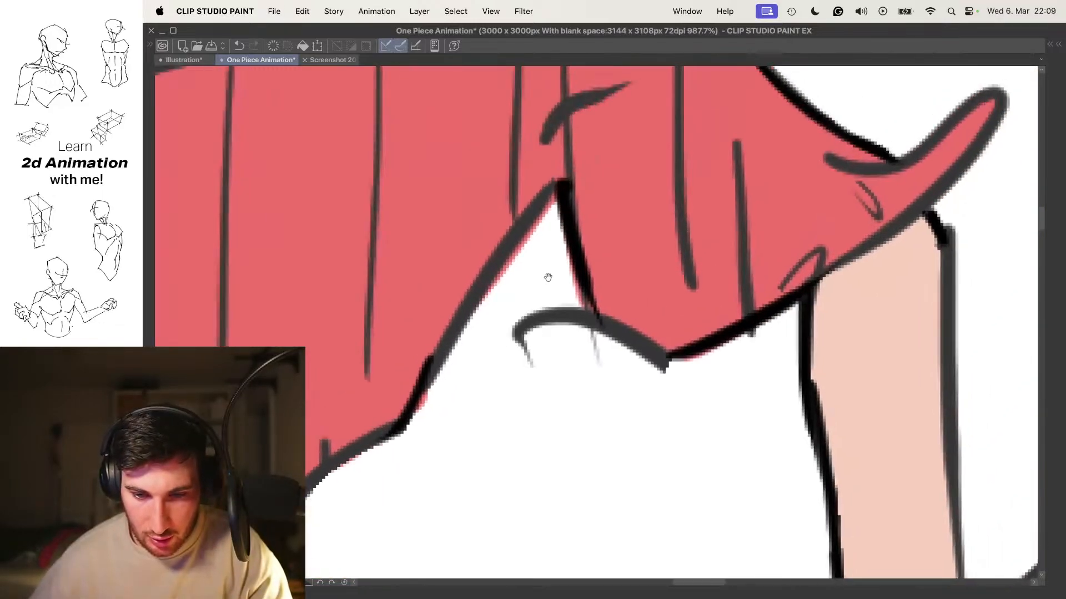
left_click_drag(562, 271, 563, 228)
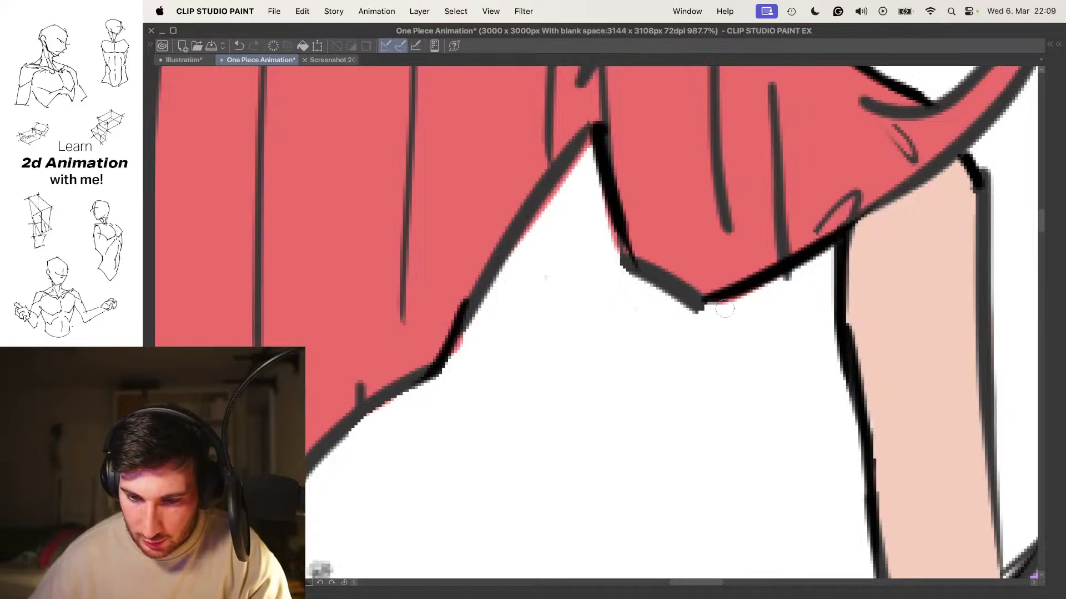
left_click_drag(733, 309, 770, 299)
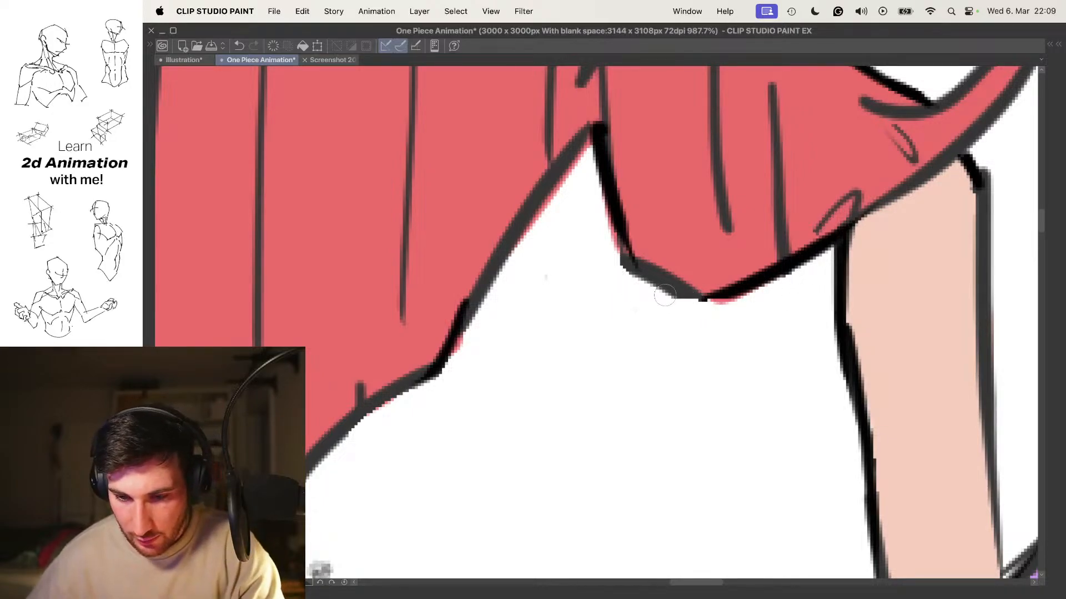
left_click_drag(666, 299, 748, 281)
left_click_drag(605, 191, 606, 216)
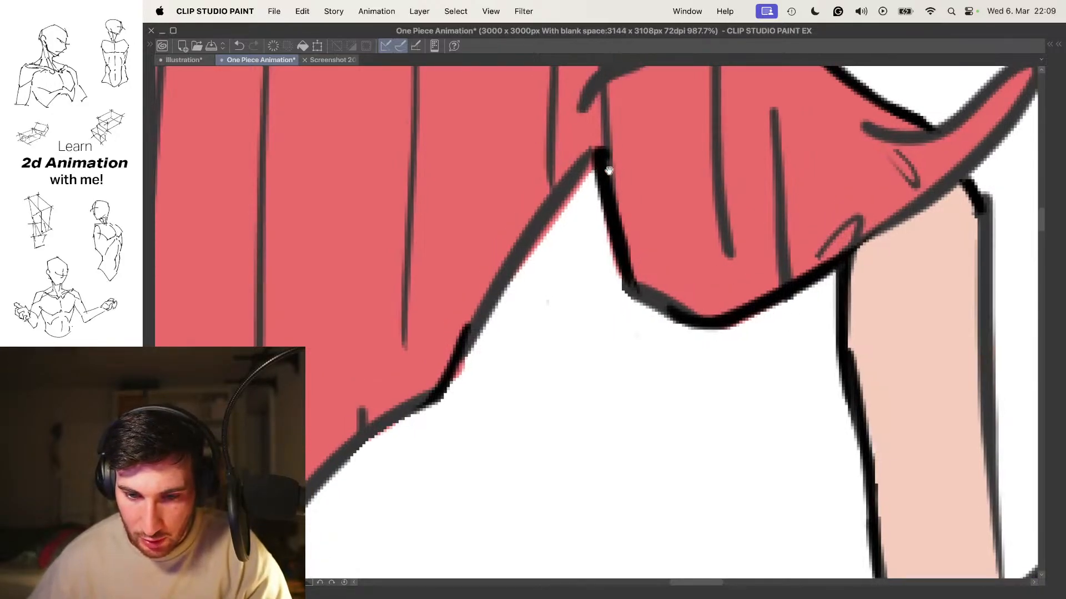
Erase the doubled line along the shirt's upper back edge below the sleeve and redraw that edge in black
scroll(611, 243, "down", 5)
scroll(662, 174, "down", 4)
scroll(577, 283, "up", 10)
mouse_move(609, 285)
left_mouse_down()
mouse_move(576, 263)
mouse_move(523, 257)
left_mouse_up()
scroll(544, 274, "down", 5)
scroll(565, 273, "up", 4)
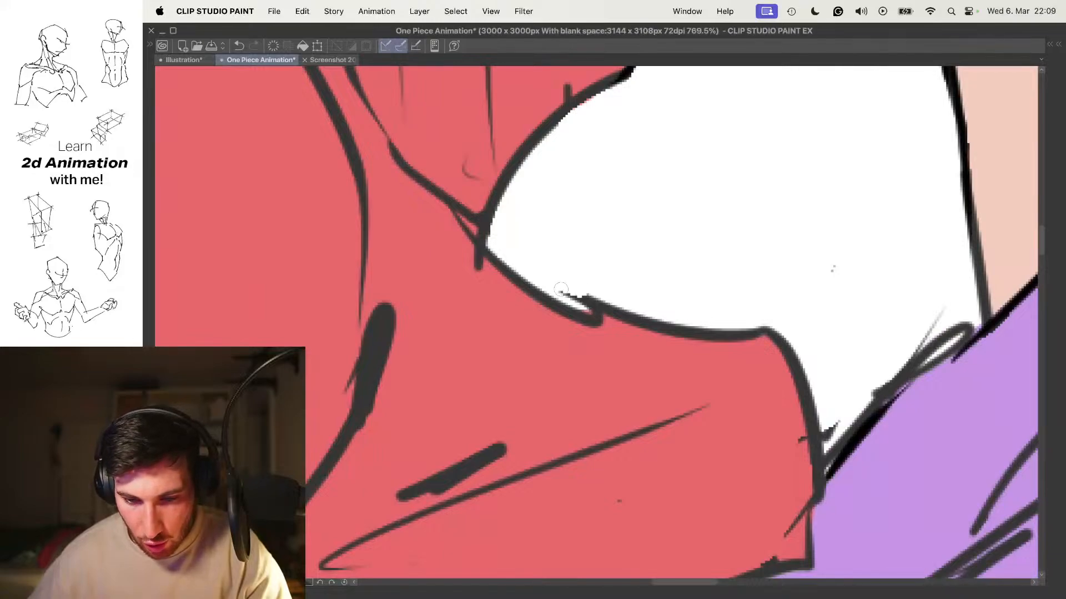
mouse_move(587, 301)
left_mouse_down()
mouse_move(627, 318)
mouse_move(656, 309)
left_mouse_up()
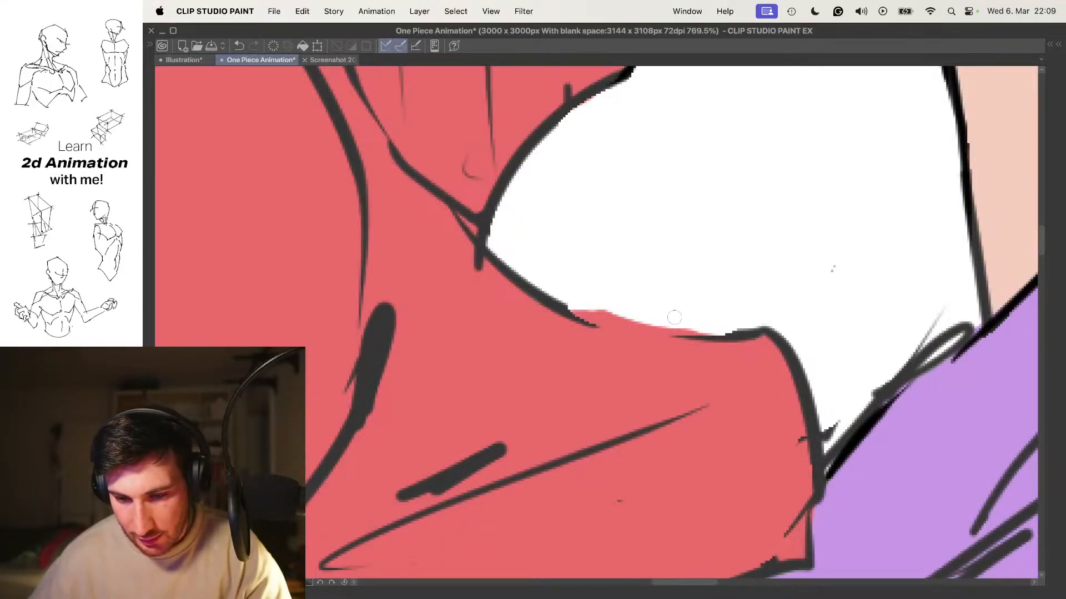
mouse_move(561, 310)
left_mouse_down()
mouse_move(726, 341)
mouse_move(571, 305)
mouse_move(764, 332)
left_mouse_up()
key("super+z")
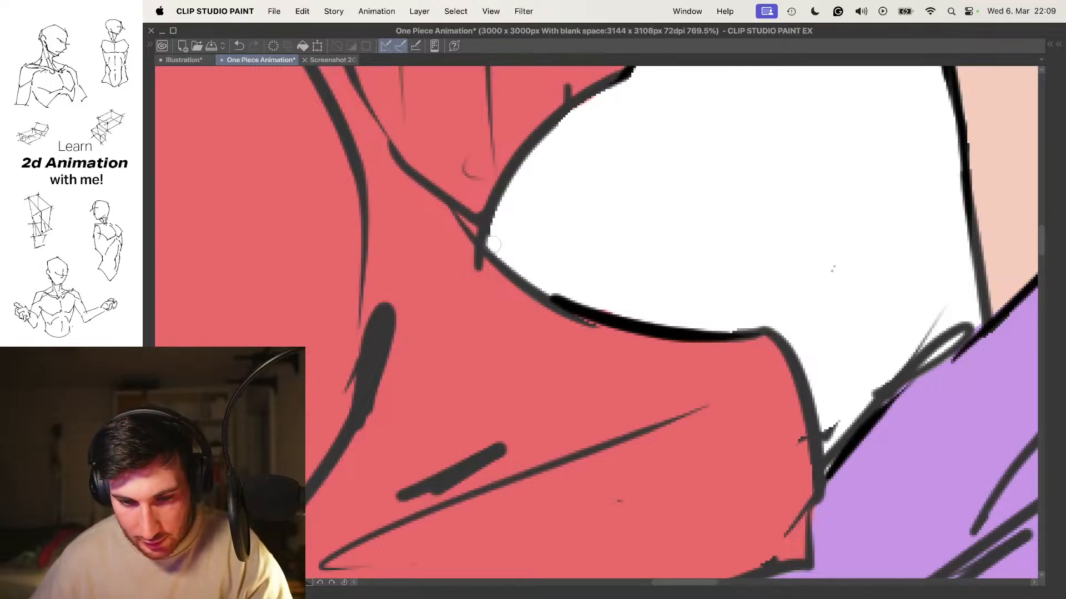
Erase the stray lines in the narrow gap between the shirt's back edge and the sash
scroll(495, 251, "down", 5)
scroll(616, 289, "up", 6)
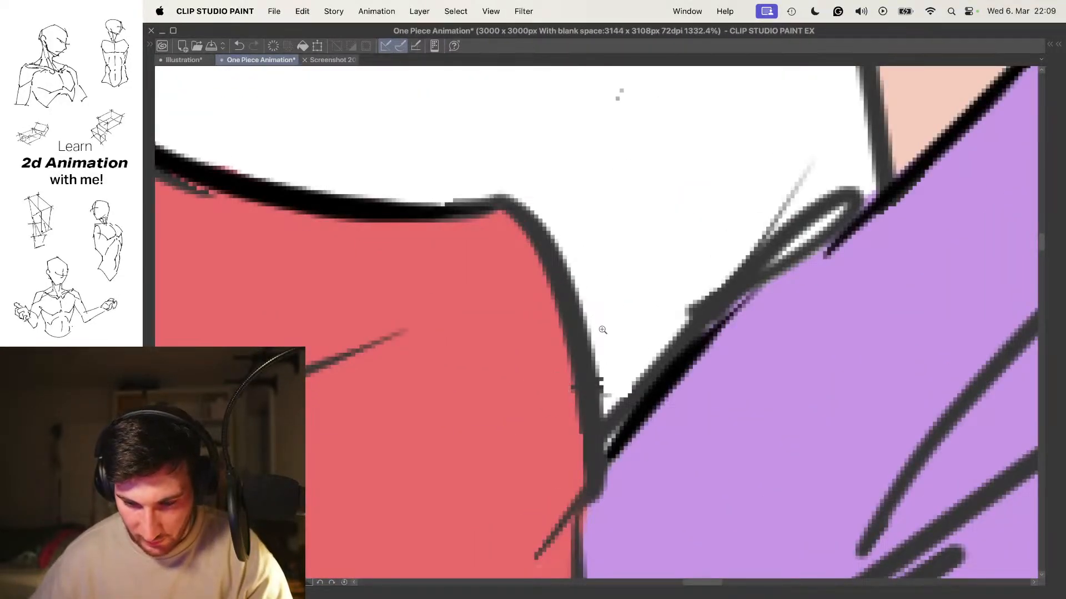
scroll(607, 329, "down", 5)
scroll(547, 382, "up", 5)
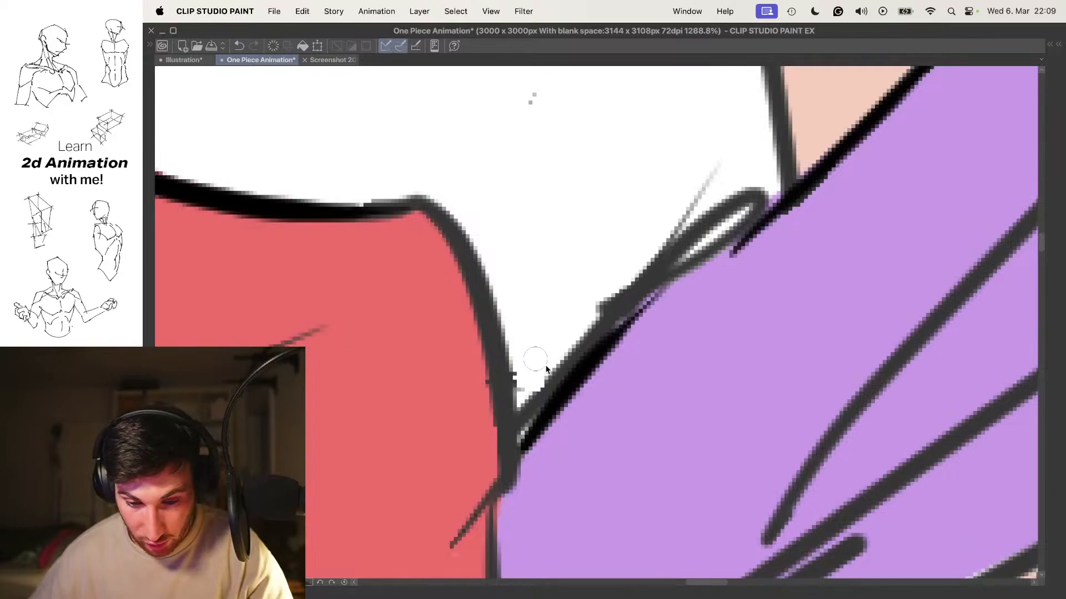
mouse_move(529, 384)
left_mouse_down()
mouse_move(526, 427)
mouse_move(698, 202)
left_mouse_up()
scroll(691, 196, "down", 8)
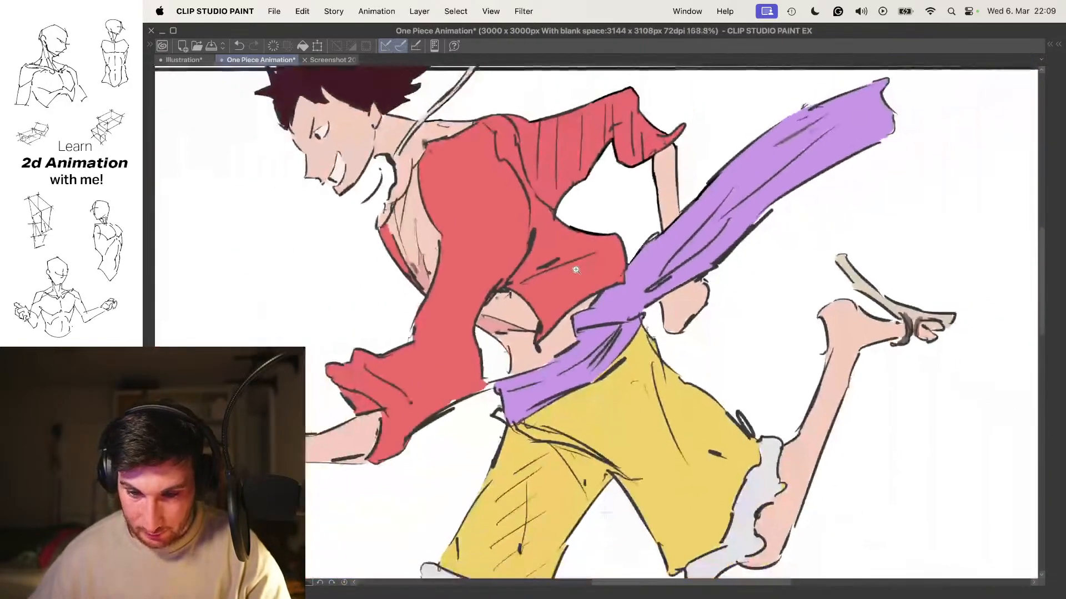
Fill the open loop on the sash's upper edge between shirt and forearm with black pen strokes
scroll(657, 284, "up", 6)
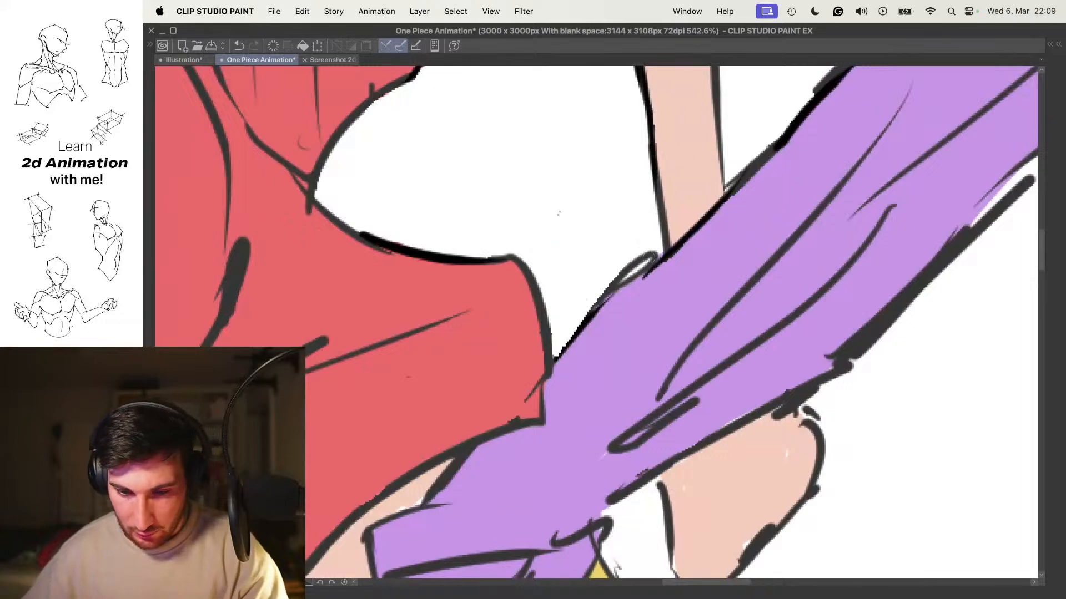
scroll(648, 262, "up", 2)
left_click_drag(625, 277, 641, 264)
left_click_drag(593, 298, 725, 194)
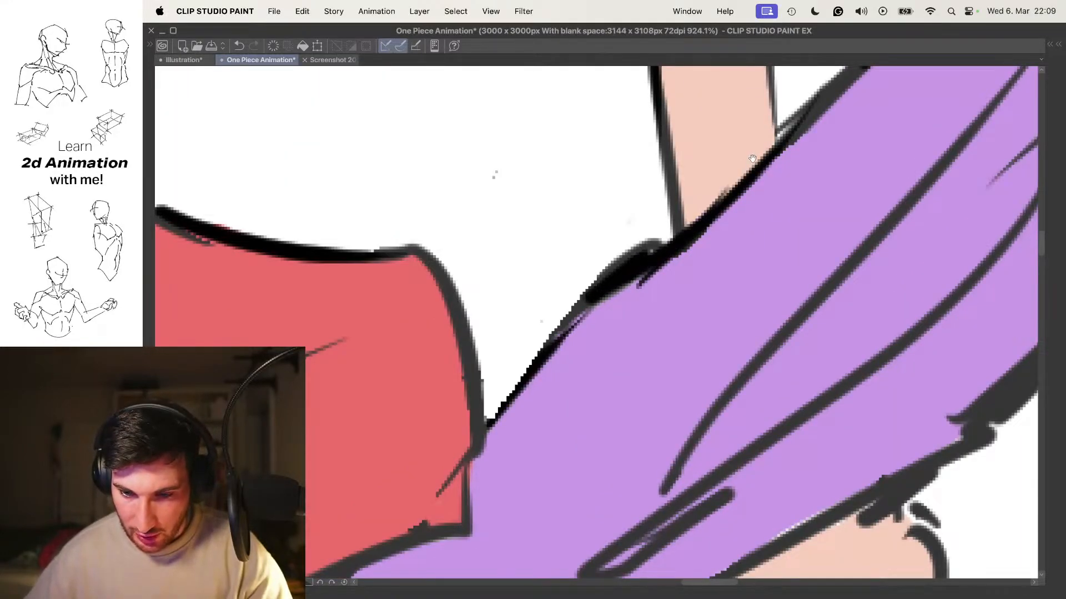
scroll(614, 278, "down", 4)
scroll(642, 277, "up", 1)
key("super+z")
mouse_move(598, 309)
left_mouse_down()
mouse_move(720, 209)
mouse_move(620, 264)
left_mouse_up()
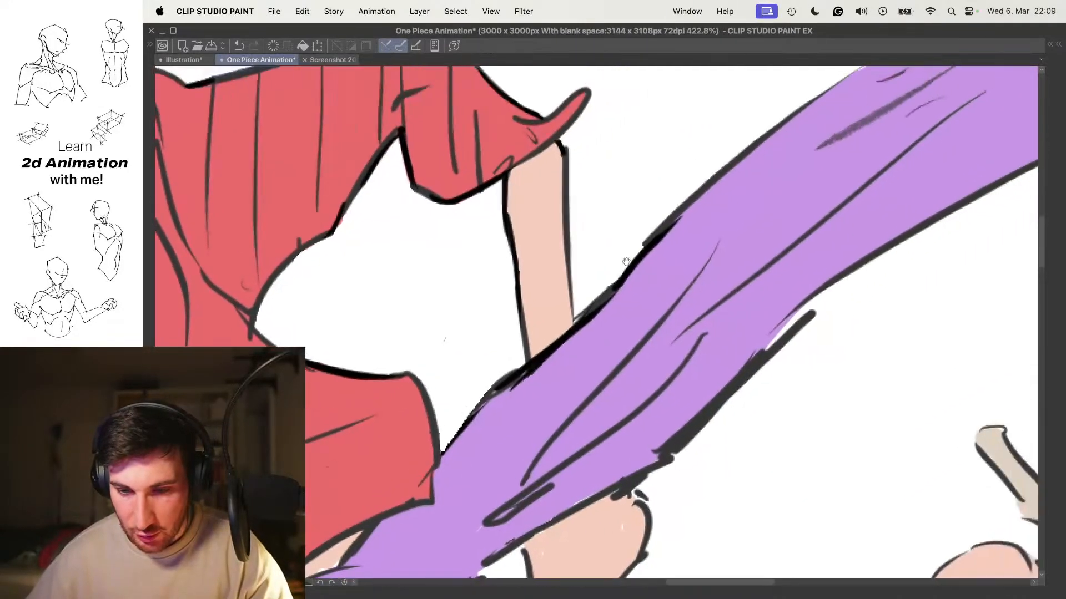
Smooth the sash's upper edge beyond the forearm with long black pen strokes and clean up its rough outer line
scroll(620, 265, "up", 3)
left_click_drag(461, 322, 782, 118)
left_click_drag(766, 141, 607, 218)
left_click_drag(474, 282, 860, 104)
left_click_drag(808, 139, 624, 227)
left_click_drag(653, 200, 797, 151)
mouse_move(831, 328)
left_mouse_down()
mouse_move(744, 248)
mouse_move(751, 299)
left_mouse_up()
key("super+z")
mouse_move(746, 232)
left_mouse_down()
mouse_move(753, 302)
mouse_move(762, 249)
mouse_move(728, 286)
mouse_move(610, 353)
left_mouse_up()
mouse_move(742, 130)
left_mouse_down()
mouse_move(491, 328)
mouse_move(595, 238)
left_mouse_up()
left_click_drag(656, 215, 700, 194)
left_click_drag(700, 193, 556, 311)
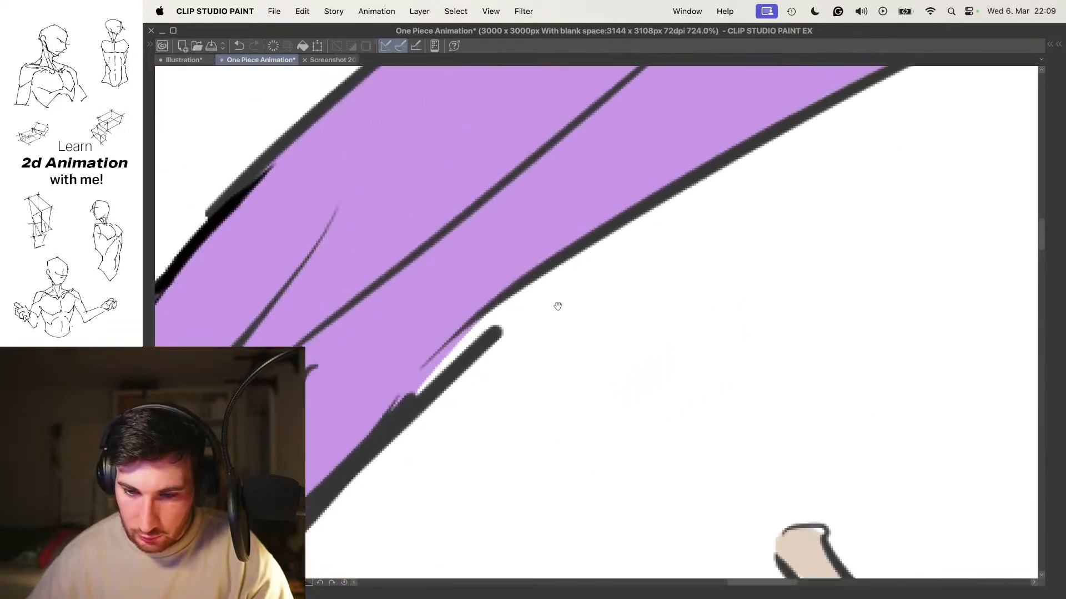
Clean up the doubled line and white gap along the sash's lower edge
left_click_drag(395, 417, 478, 310)
mouse_move(417, 388)
left_mouse_down()
mouse_move(545, 261)
mouse_move(674, 191)
mouse_move(530, 327)
left_mouse_up()
mouse_move(530, 327)
left_mouse_down()
mouse_move(589, 241)
mouse_move(650, 222)
mouse_move(633, 257)
left_mouse_up()
Close the gaps in the hand's outline below the sash in black and remove the loose strokes around it
scroll(577, 259, "up", 3)
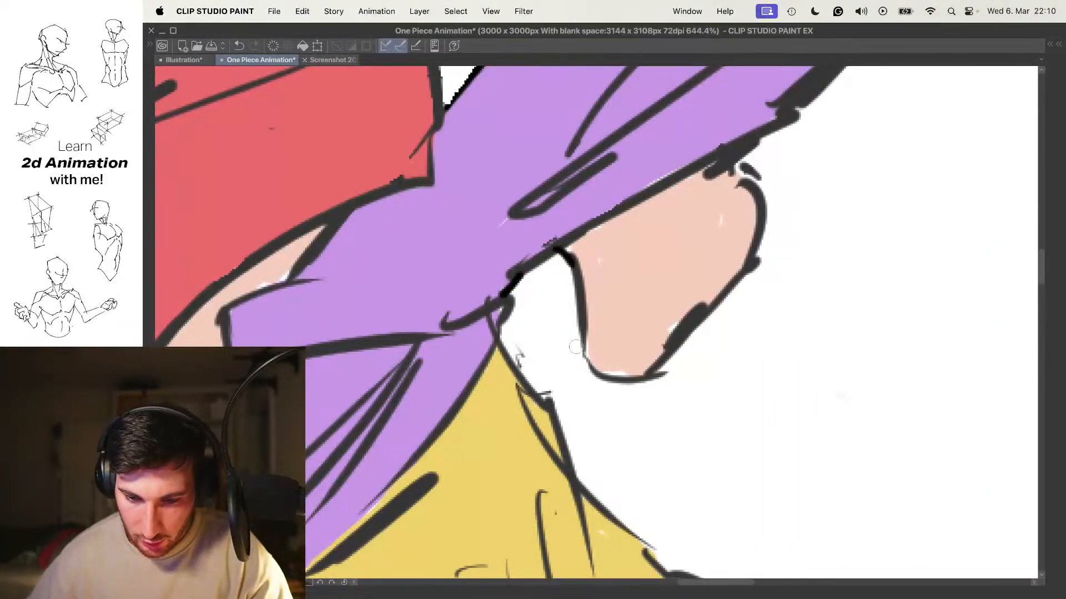
left_click_drag(578, 348, 606, 373)
left_click_drag(659, 304, 592, 334)
scroll(678, 211, "up", 3)
left_click_drag(662, 195, 694, 239)
scroll(688, 238, "down", 5)
left_click_drag(667, 325, 651, 185)
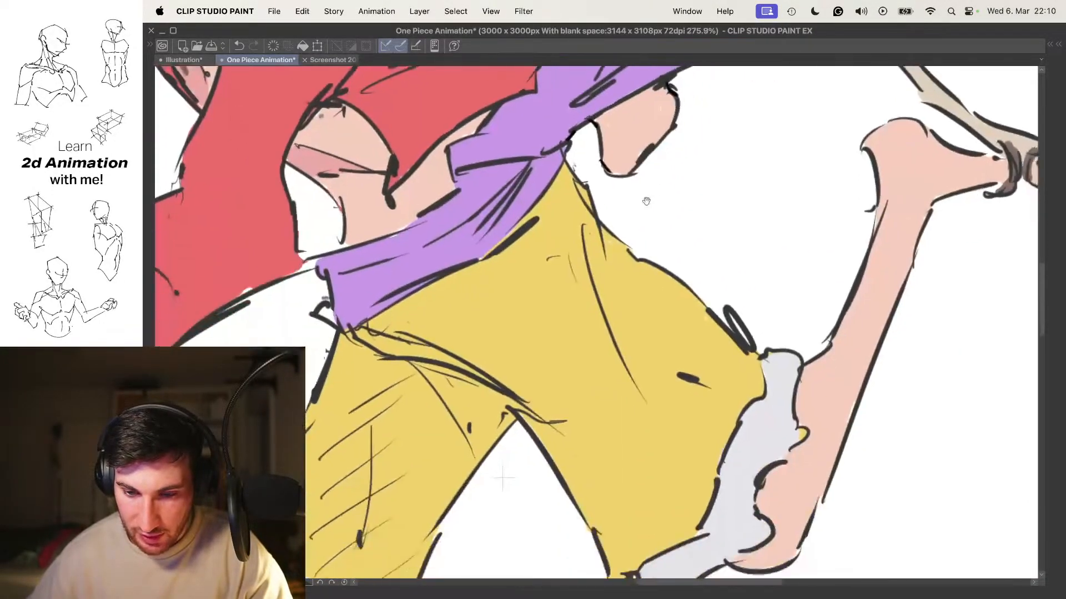
Redraw the yellow trousers' upper back outline in black across the break below the sash
scroll(588, 166, "up", 5)
left_click_drag(541, 215, 629, 321)
key("super+z")
left_click_drag(541, 214, 632, 319)
scroll(670, 316, "down", 5)
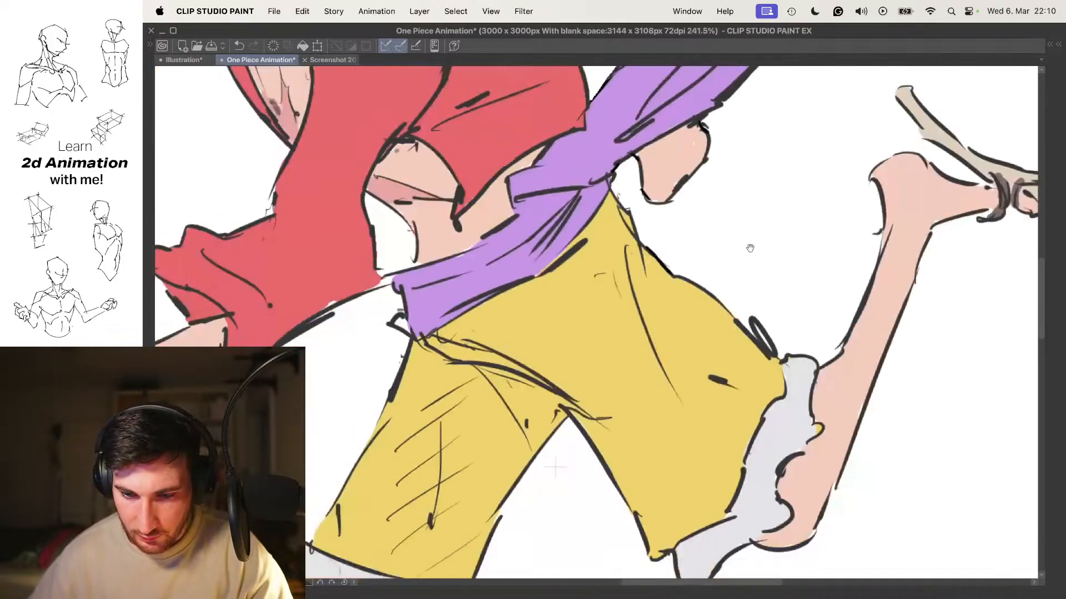
Close the gap in the raised leg's outline below the heel with a black pen line
scroll(670, 315, "up", 4)
scroll(625, 285, "down", 4)
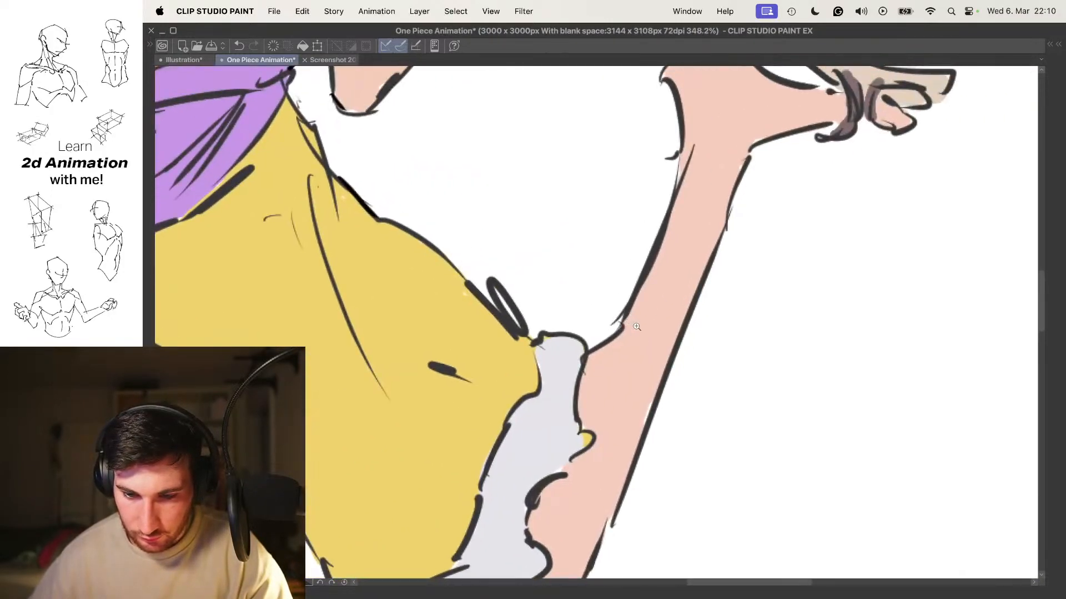
scroll(611, 320, "up", 4)
scroll(616, 266, "down", 4)
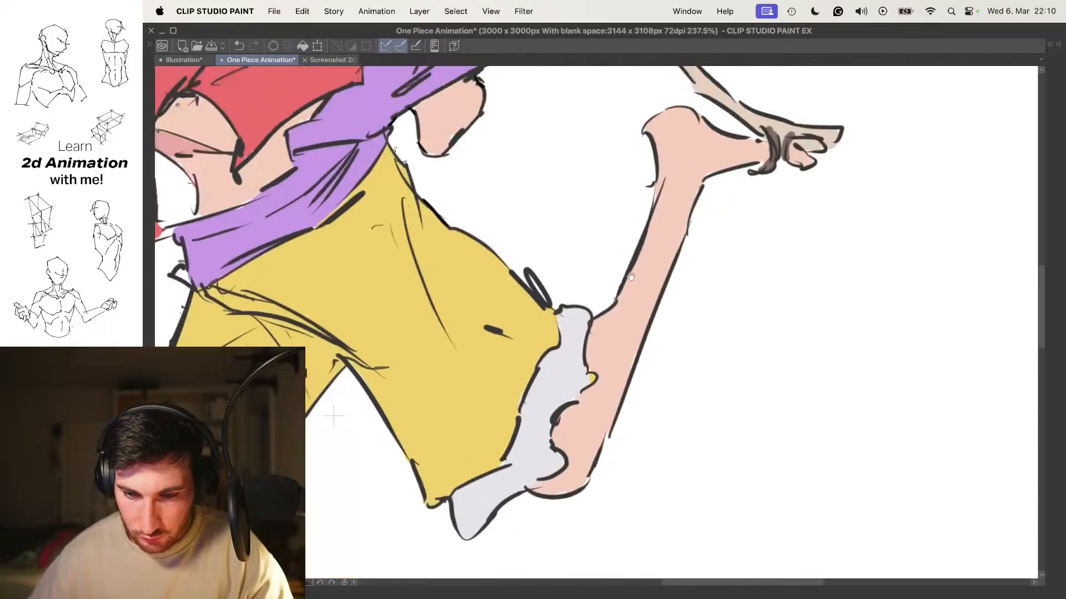
scroll(632, 274, "up", 4)
left_click_drag(601, 258, 582, 369)
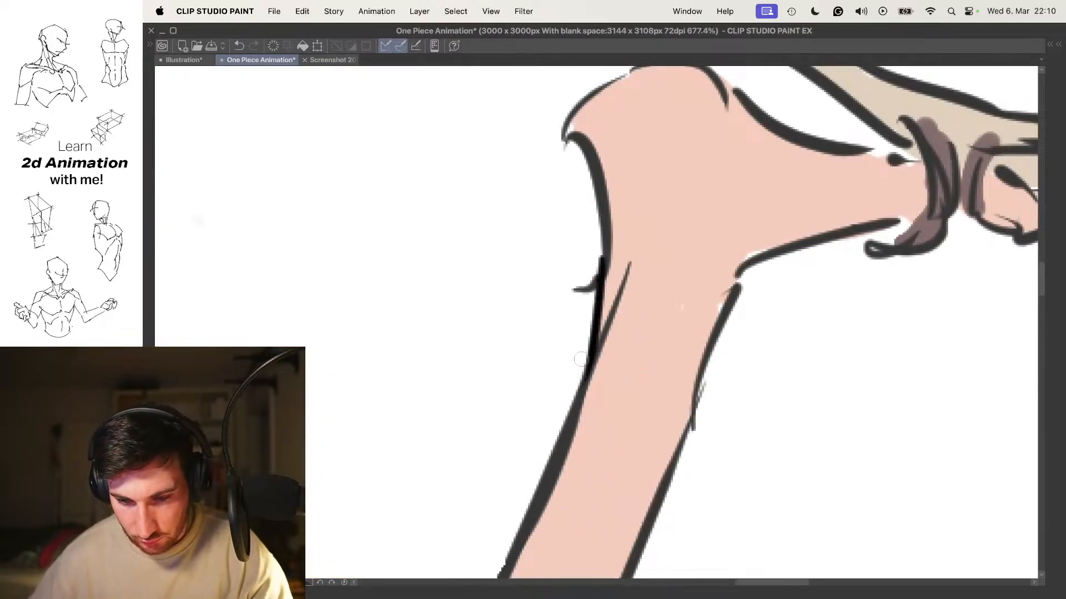
left_click_drag(612, 252, 587, 383)
scroll(590, 252, "up", 3)
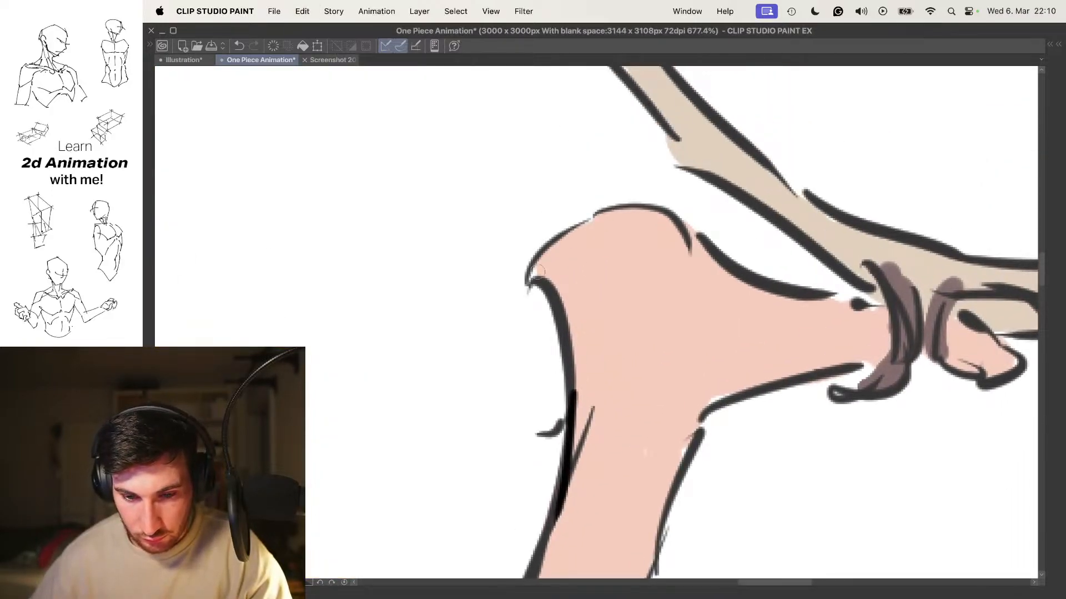
Close the gaps in the raised foot's outline in black, along its upper edge, at the ankle and beside the sandal strap
scroll(537, 271, "right", 5)
scroll(537, 270, "down", 2)
left_click_drag(502, 153, 575, 214)
scroll(558, 303, "down", 2)
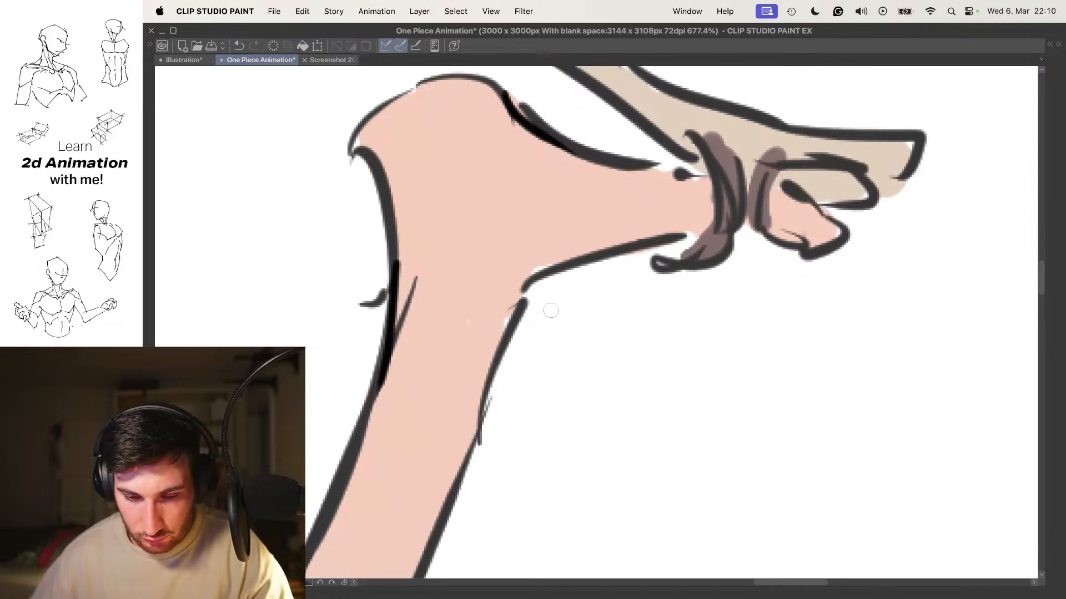
left_click_drag(698, 232, 671, 231)
Redraw the outlines of the dark straps on the raised foot's sandal in black
left_click_drag(711, 201, 686, 271)
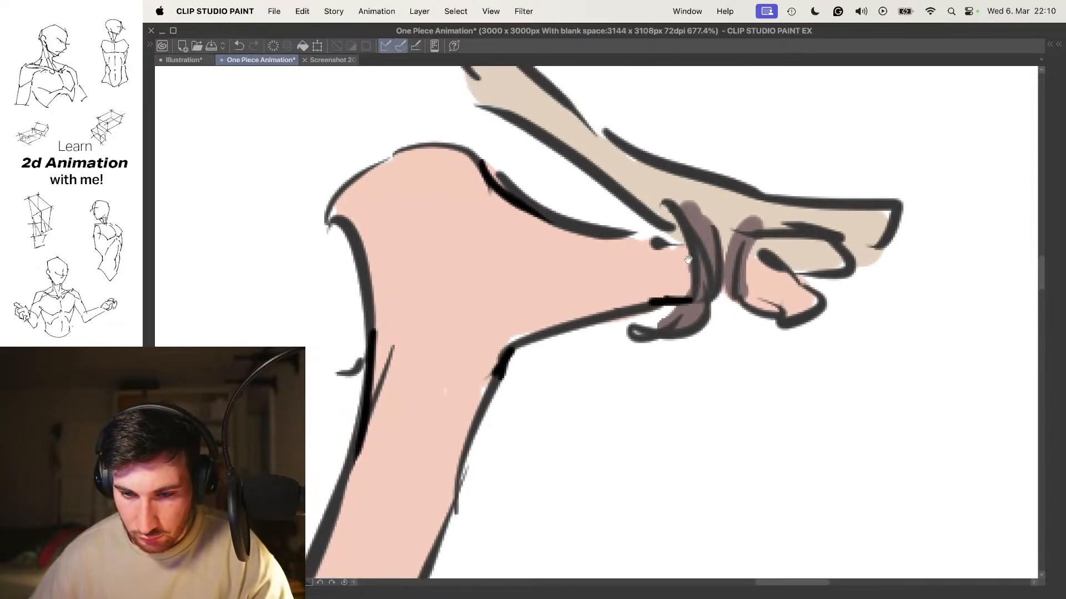
key("super+z")
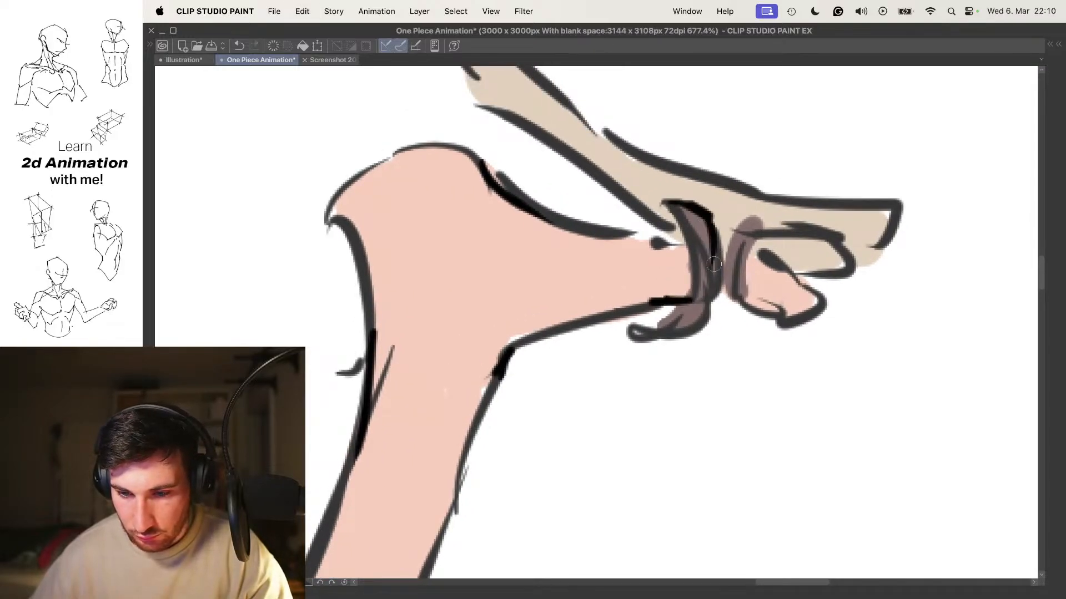
scroll(714, 264, "right", 2)
scroll(715, 264, "down", 1)
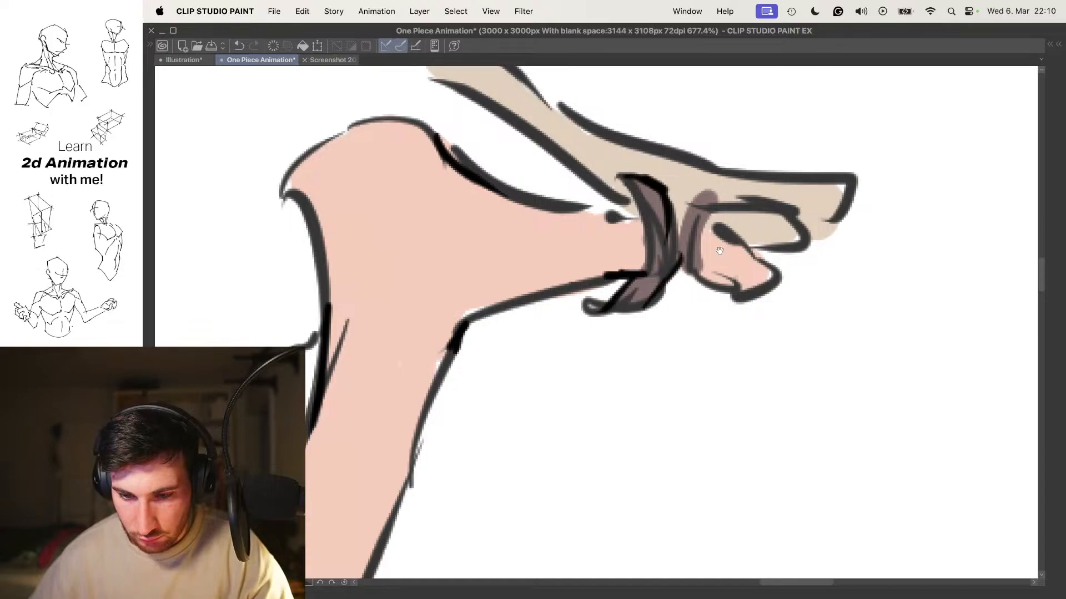
mouse_move(678, 260)
left_mouse_down()
mouse_move(700, 188)
mouse_move(702, 279)
left_mouse_up()
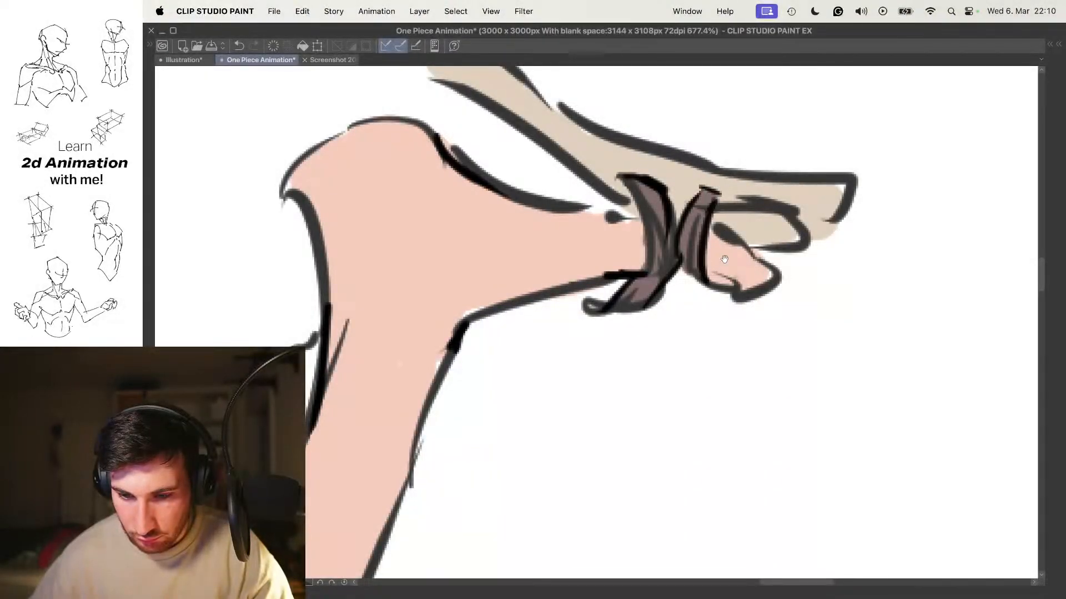
left_click_drag(750, 249, 682, 268)
Close the gaps along the raised sandal's beige sole outline with black pen lines
left_click_drag(464, 116, 643, 305)
left_click_drag(484, 199, 555, 280)
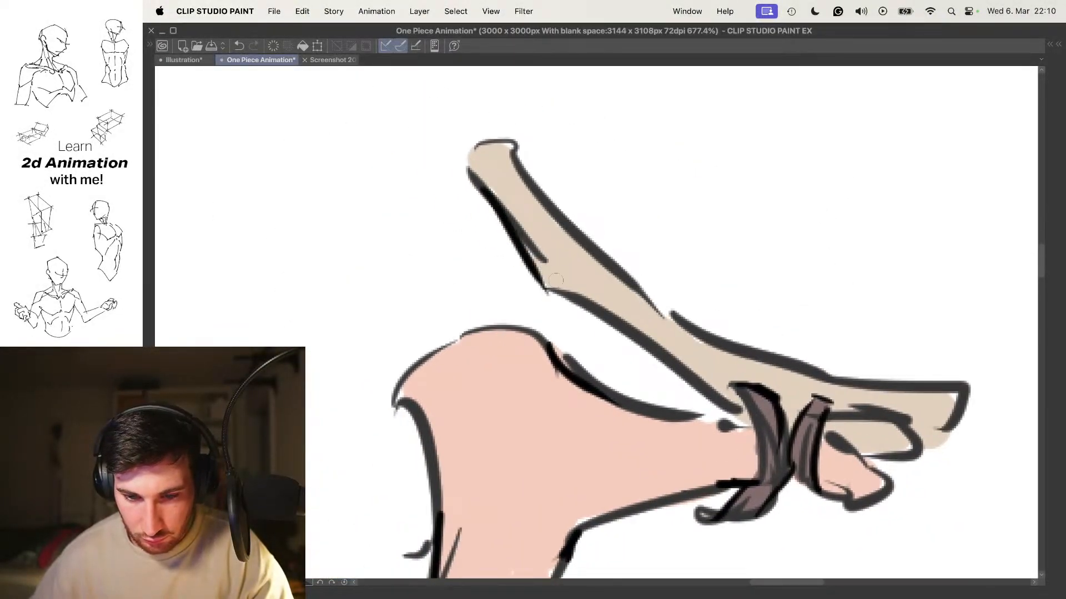
mouse_move(536, 179)
left_mouse_down()
mouse_move(643, 295)
mouse_move(626, 234)
mouse_move(648, 278)
mouse_move(582, 230)
mouse_move(816, 286)
left_mouse_up()
left_click_drag(724, 294, 666, 272)
left_click_drag(783, 266, 677, 292)
left_click_drag(707, 227, 628, 317)
key("super+z")
left_click_drag(713, 218, 657, 291)
left_click_drag(593, 237, 552, 155)
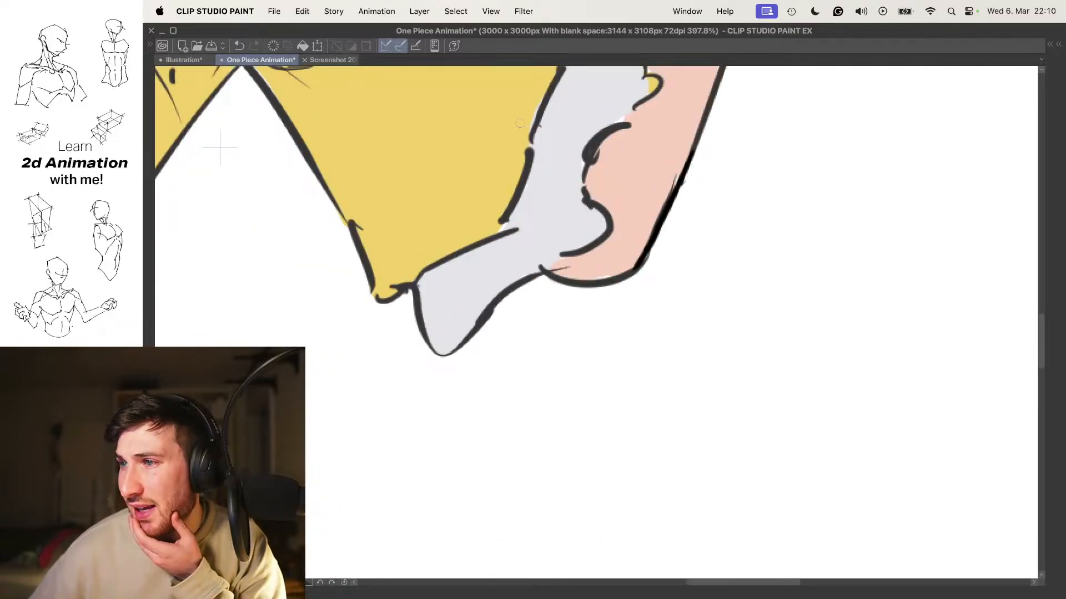
Close the outline gap at the lower corner of the raised trouser leg in black
scroll(478, 182, "up", 2)
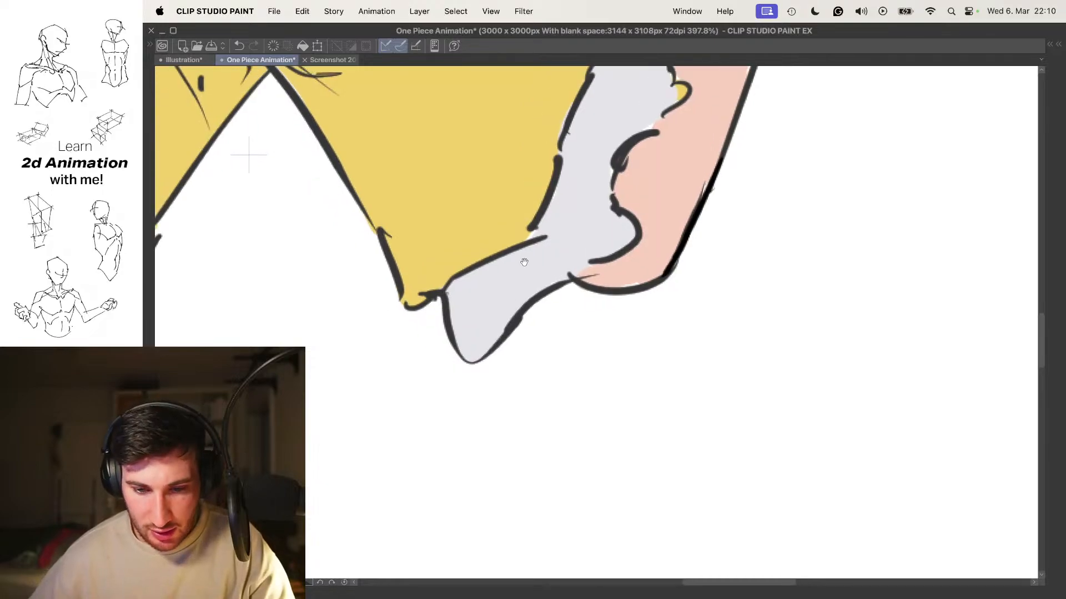
scroll(509, 310, "up", 3)
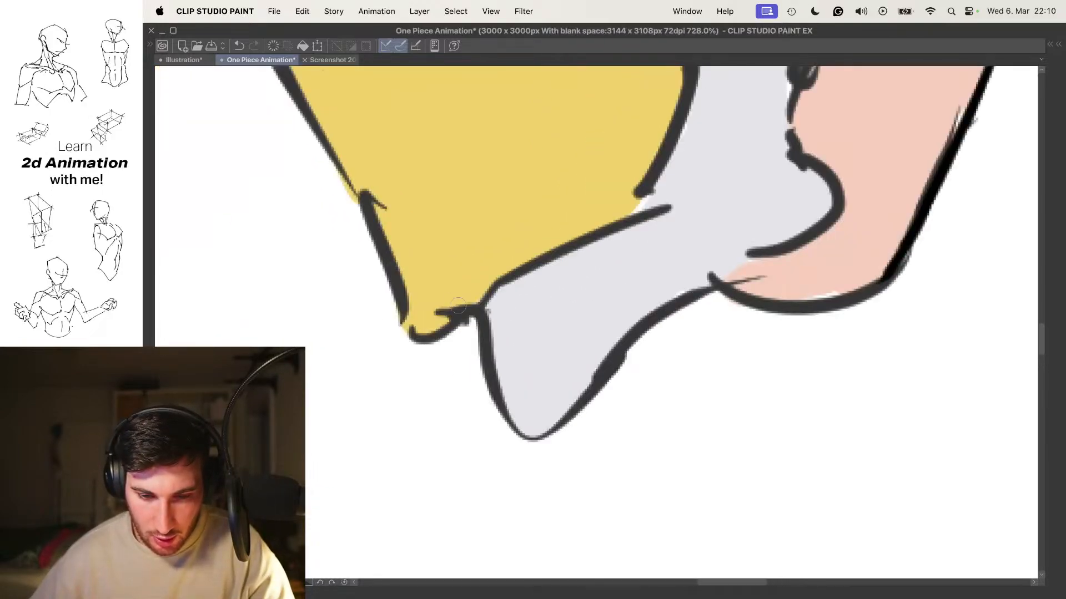
left_click_drag(426, 338, 486, 306)
scroll(540, 250, "down", 5)
scroll(526, 261, "up", 2)
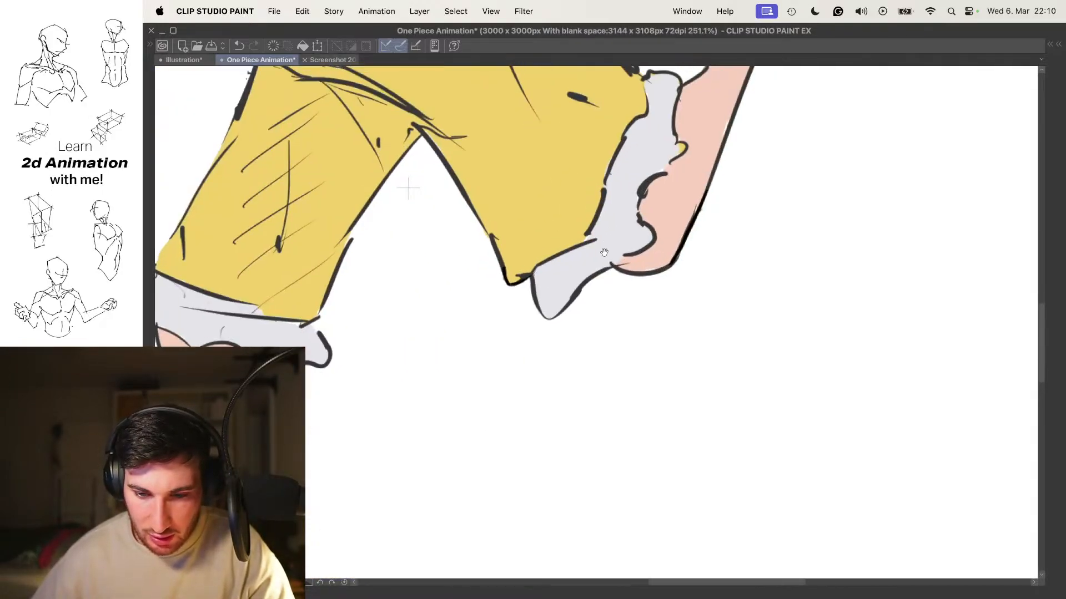
Join the broken lines between the raised trouser leg, its white cuff and the skin with black pen strokes
scroll(621, 234, "up", 3)
scroll(619, 305, "up", 3)
left_click_drag(502, 350, 666, 256)
left_click_drag(658, 232, 636, 305)
mouse_move(650, 315)
left_mouse_down()
mouse_move(590, 240)
mouse_move(610, 185)
left_mouse_up()
left_click_drag(627, 213, 586, 326)
left_click_drag(661, 177, 588, 241)
mouse_move(661, 189)
left_mouse_down()
mouse_move(589, 311)
mouse_move(600, 255)
mouse_move(599, 347)
left_mouse_up()
left_click_drag(619, 183, 592, 343)
left_click_drag(533, 225, 588, 255)
mouse_move(555, 188)
left_mouse_down()
mouse_move(578, 254)
mouse_move(611, 154)
left_mouse_up()
mouse_move(583, 92)
left_mouse_down()
mouse_move(603, 189)
mouse_move(547, 222)
mouse_move(498, 333)
left_mouse_up()
mouse_move(499, 333)
left_mouse_down()
mouse_move(572, 194)
mouse_move(532, 320)
mouse_move(583, 247)
left_mouse_up()
left_click_drag(617, 156, 584, 273)
mouse_move(555, 335)
left_mouse_down()
mouse_move(514, 369)
mouse_move(581, 243)
left_mouse_up()
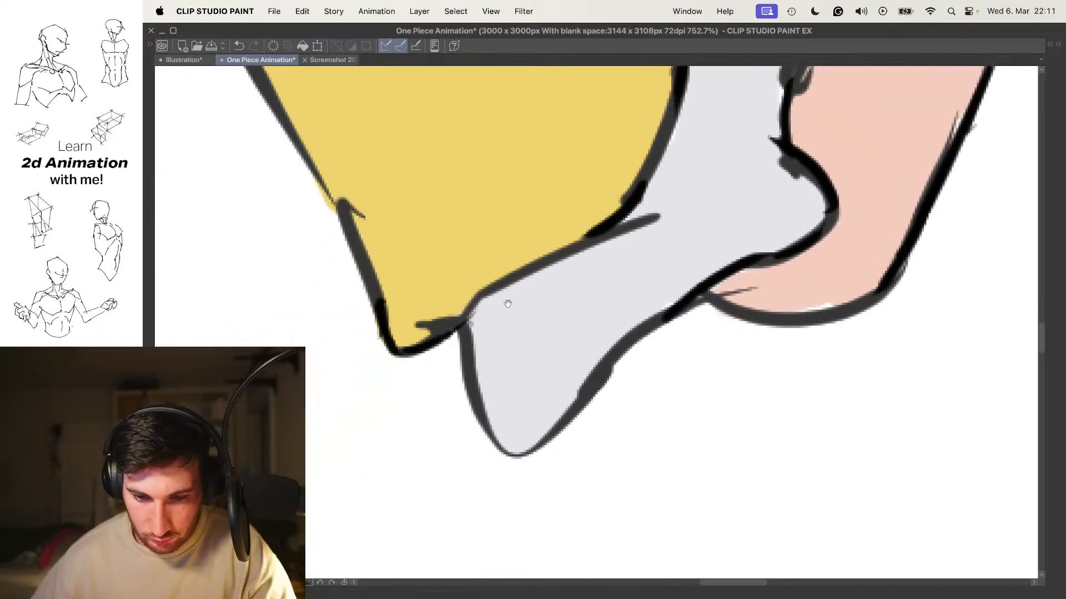
left_click_drag(528, 280, 513, 245)
left_click_drag(494, 207, 508, 304)
Close the gaps in the standing trouser leg's back outline and the back edge of its white cuff in black
scroll(432, 300, "up", 5)
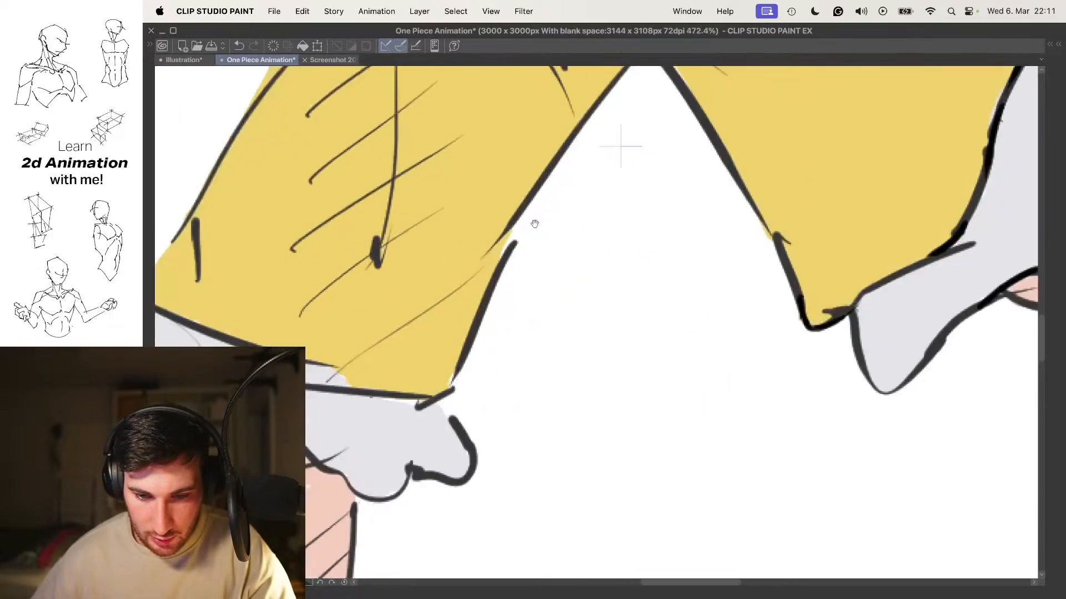
left_click_drag(560, 166, 475, 335)
key("super+z")
mouse_move(545, 180)
left_mouse_down()
mouse_move(517, 273)
mouse_move(564, 243)
mouse_move(601, 166)
left_mouse_up()
left_click_drag(559, 259, 583, 257)
scroll(583, 257, "up", 3)
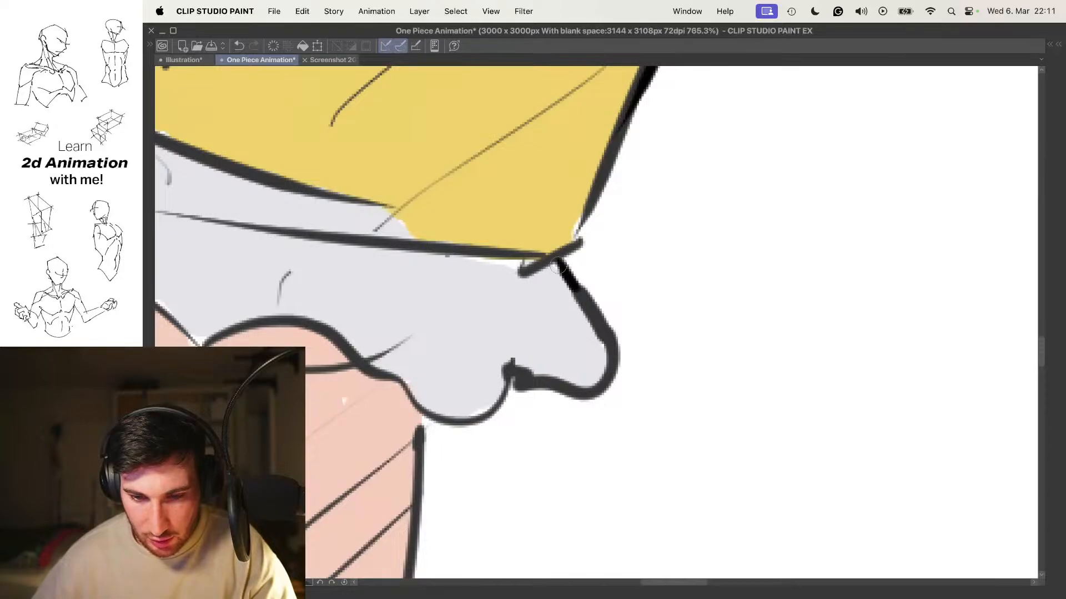
Close the breaks in the standing leg's back outline in black, from the cuff down to the ankle
left_click_drag(582, 297, 644, 208)
left_click_drag(543, 305, 597, 157)
left_click_drag(532, 178, 539, 219)
scroll(532, 258, "up", 1)
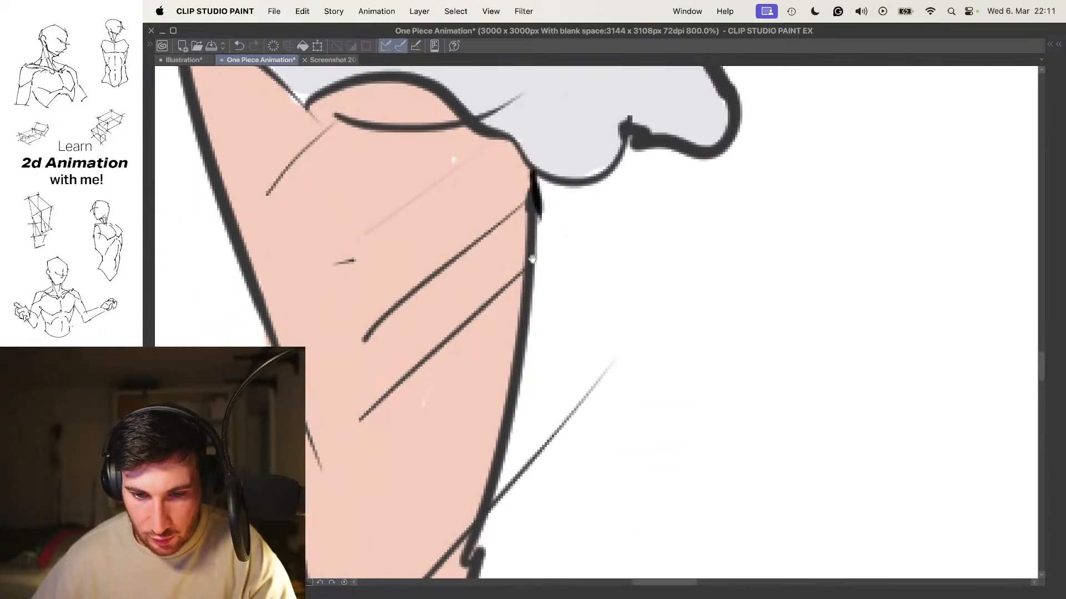
left_click_drag(533, 258, 565, 165)
scroll(549, 211, "down", 5)
scroll(537, 210, "up", 5)
left_click_drag(559, 102, 545, 293)
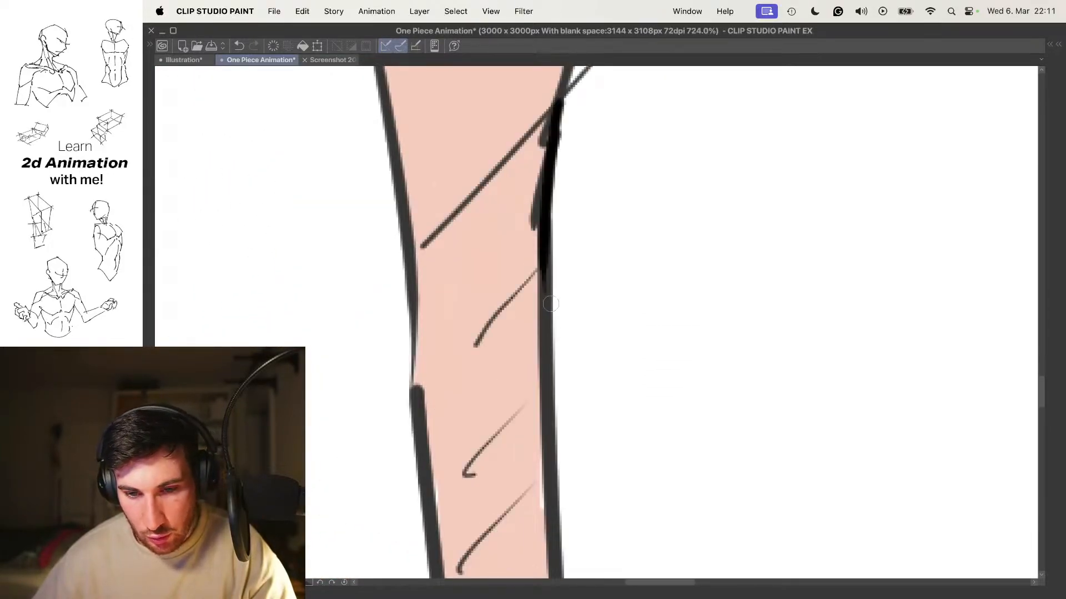
scroll(549, 306, "down", 5)
scroll(566, 317, "up", 6)
left_click_drag(537, 188, 560, 344)
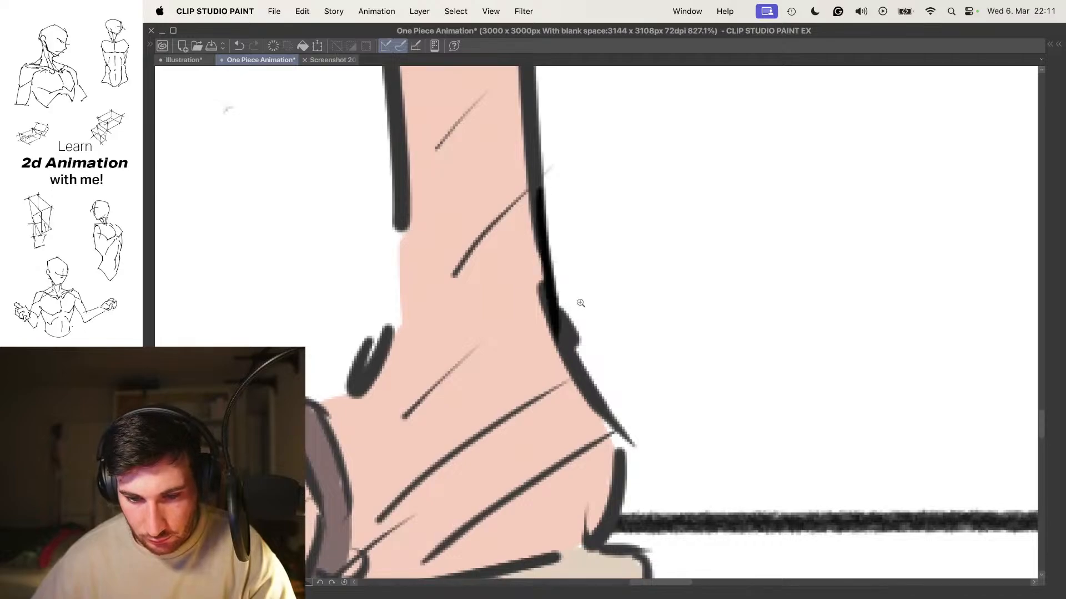
Close the standing foot's heel outline and the gaps along the sandal's sole line in black
scroll(581, 303, "down", 5)
scroll(581, 303, "up", 5)
mouse_move(597, 217)
left_mouse_down()
mouse_move(603, 304)
mouse_move(683, 296)
left_mouse_up()
scroll(582, 261, "up", 1)
scroll(581, 261, "down", 5)
scroll(577, 291, "up", 5)
left_click_drag(482, 309, 609, 315)
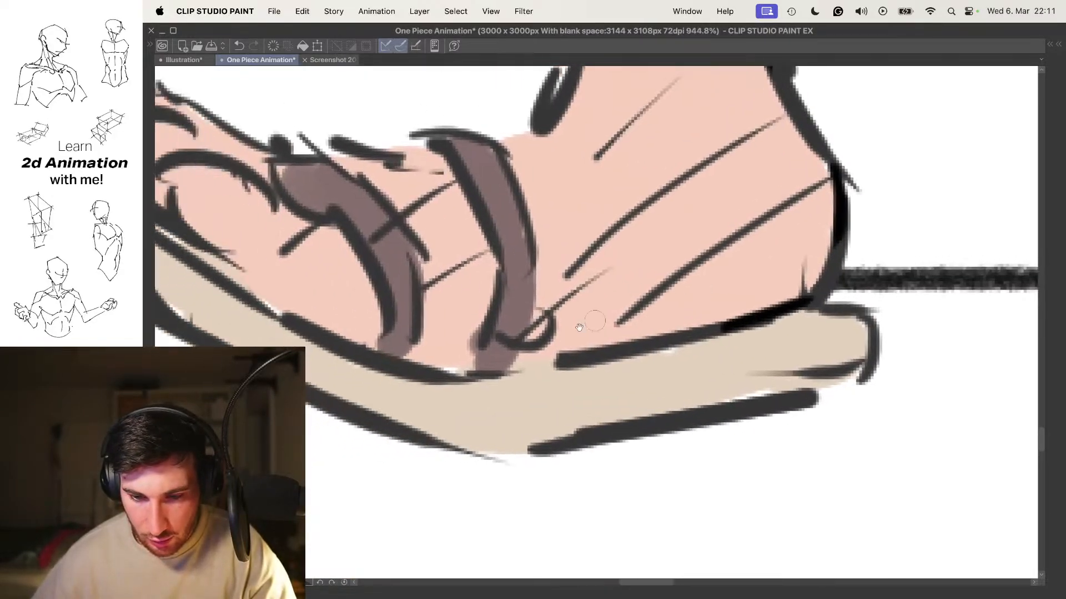
scroll(490, 373, "down", 5)
scroll(492, 286, "up", 3)
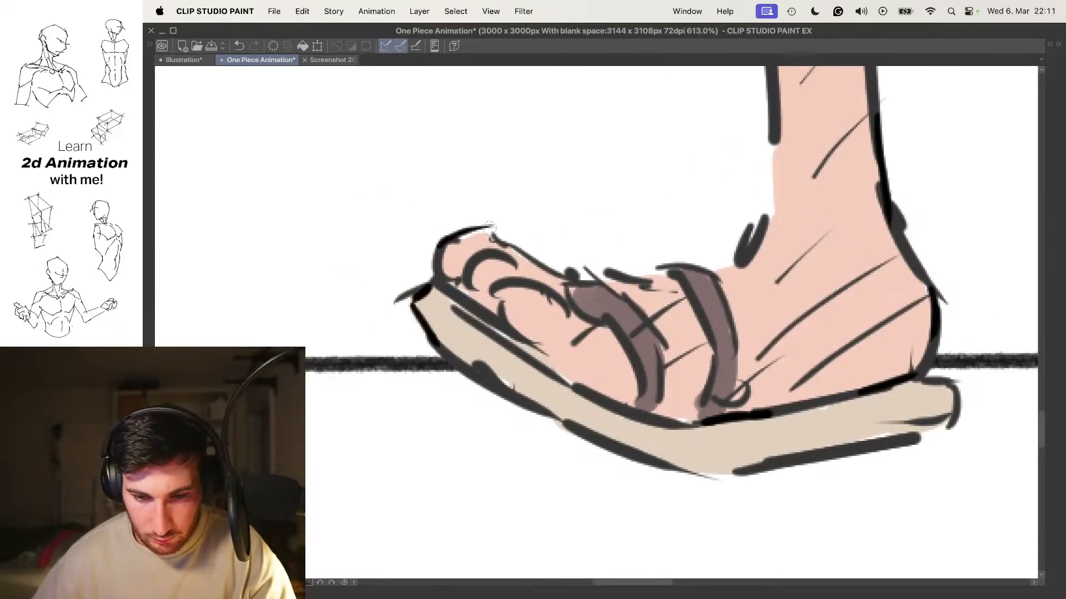
Redraw the top outline of the standing foot in black from the toes across the straps to the ankle
scroll(517, 232, "up", 4)
key("super+z")
mouse_move(377, 255)
left_mouse_down()
mouse_move(473, 243)
mouse_move(507, 269)
left_mouse_up()
mouse_move(544, 252)
left_mouse_down()
mouse_move(410, 209)
mouse_move(533, 291)
mouse_move(660, 300)
mouse_move(750, 275)
left_mouse_up()
left_click_drag(751, 237, 496, 295)
left_click_drag(531, 337, 601, 317)
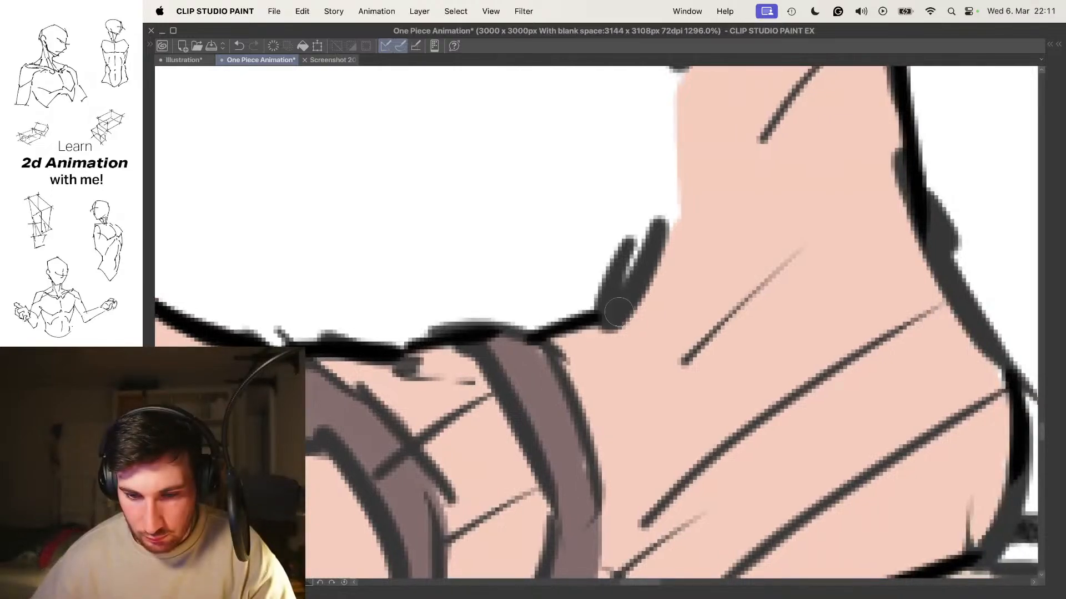
scroll(602, 317, "down", 5)
scroll(618, 302, "up", 3)
Close the gaps in the standing leg's front outline in black, from the ankle up along the shin
left_click_drag(597, 363, 631, 228)
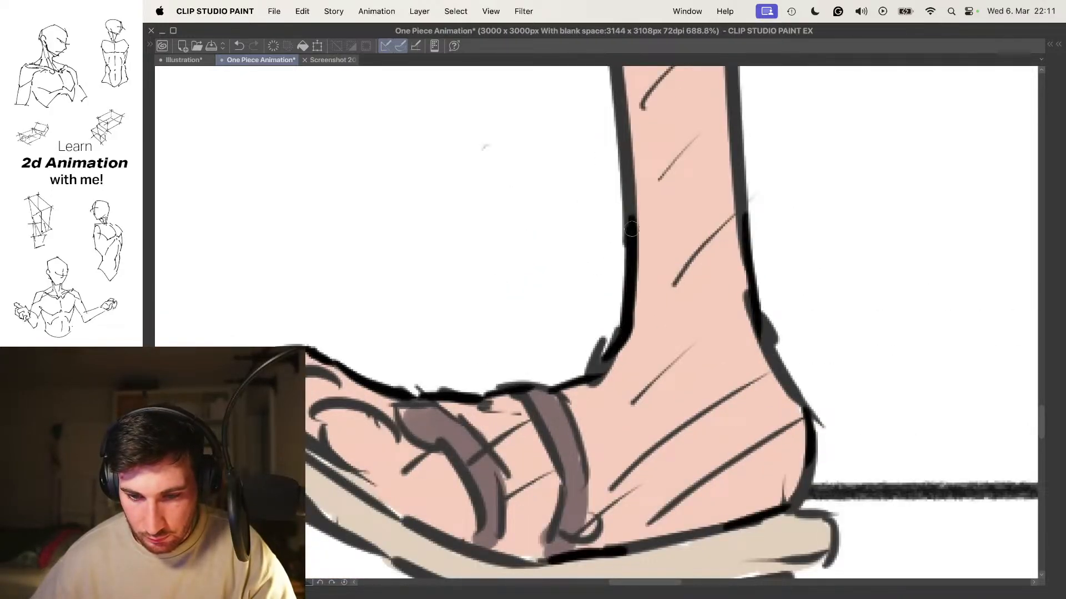
scroll(631, 229, "down", 4)
scroll(604, 267, "up", 3)
left_click_drag(582, 288, 588, 388)
scroll(583, 303, "up", 5)
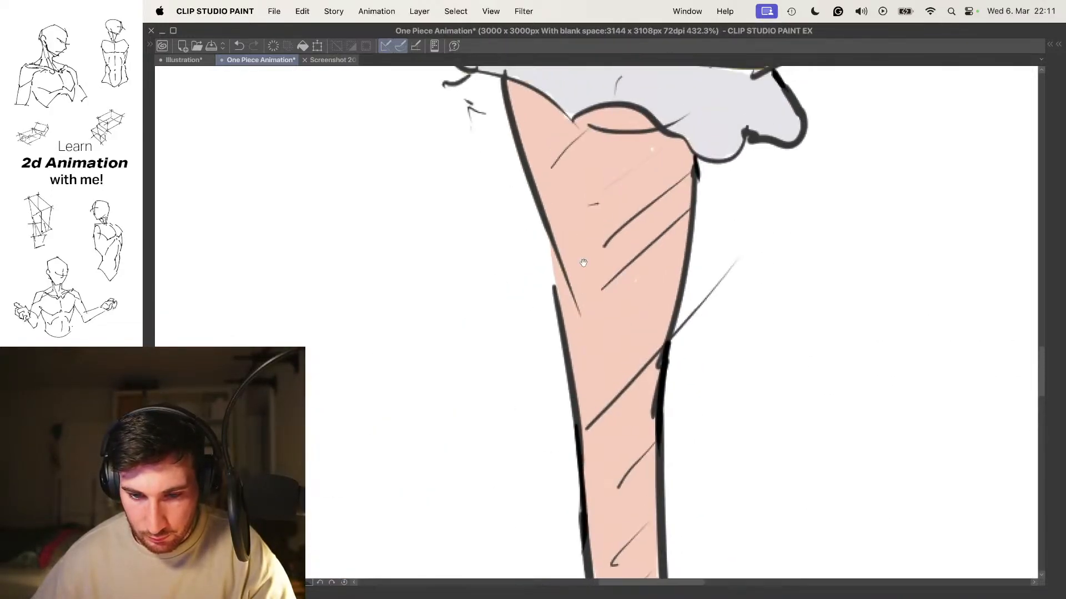
scroll(546, 258, "up", 3)
left_click_drag(530, 223, 569, 450)
key("super+z")
left_click_drag(536, 244, 584, 441)
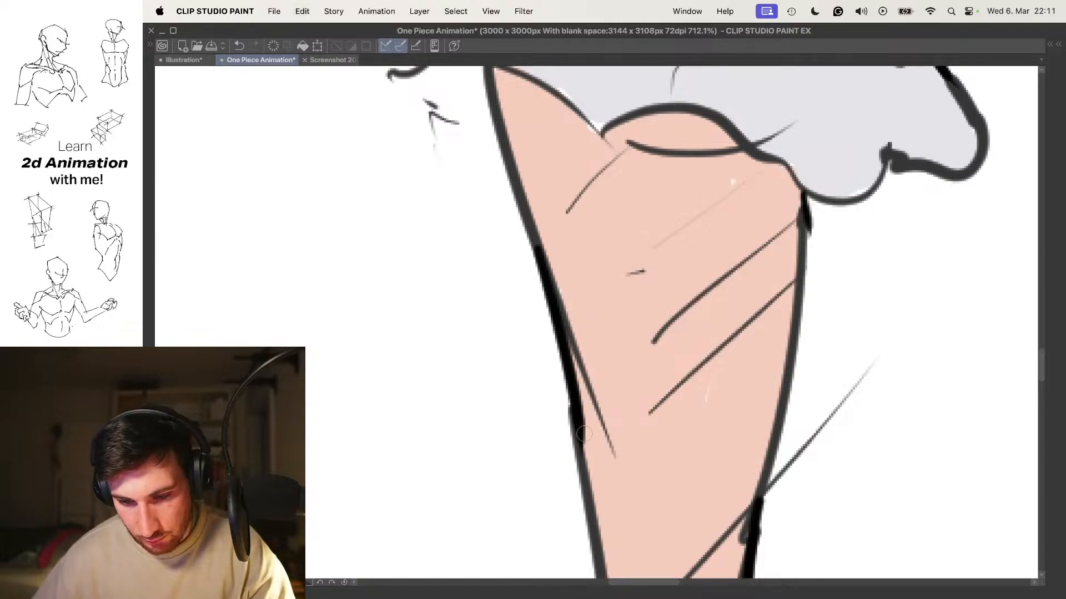
Erase the stray strokes below the front of the standing leg's white cuff
scroll(608, 283, "down", 5)
scroll(586, 211, "up", 5)
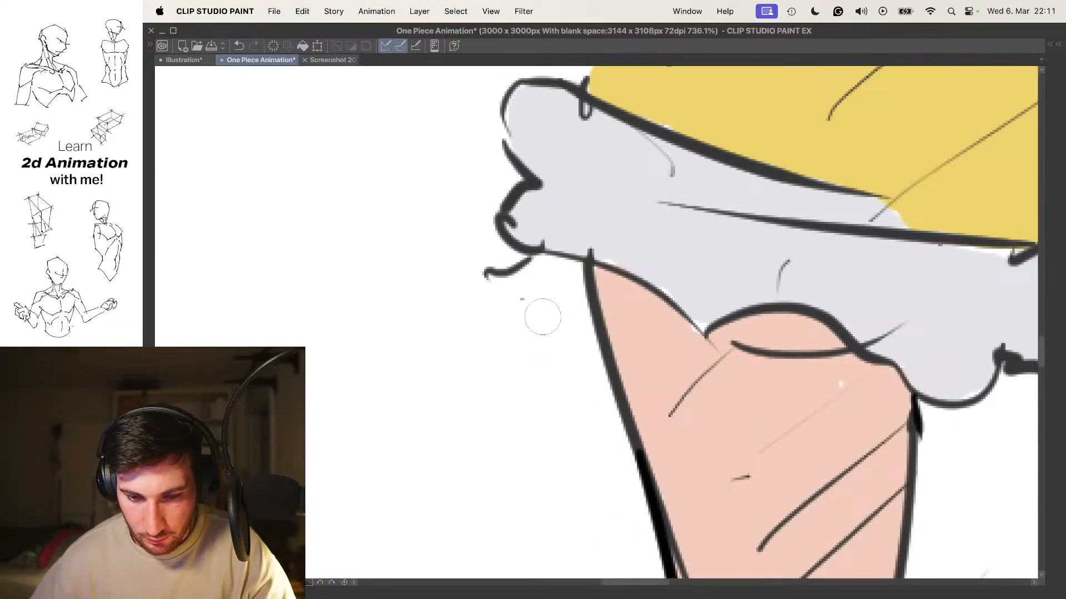
left_click_drag(543, 318, 505, 274)
scroll(546, 272, "down", 3)
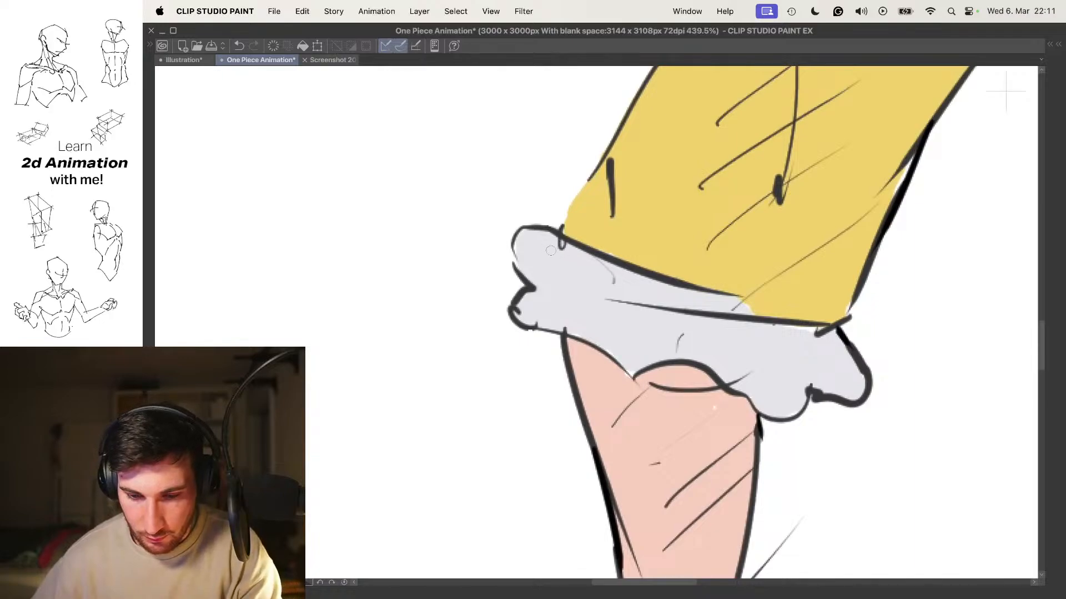
Close the gap in the front outline of the standing leg's white cuff with a dark pen line
scroll(553, 312, "up", 3)
left_click_drag(577, 231, 531, 345)
key("super+z")
left_click(578, 365, "alt")
left_click_drag(618, 206, 502, 353)
key("super+z")
key("Tab")
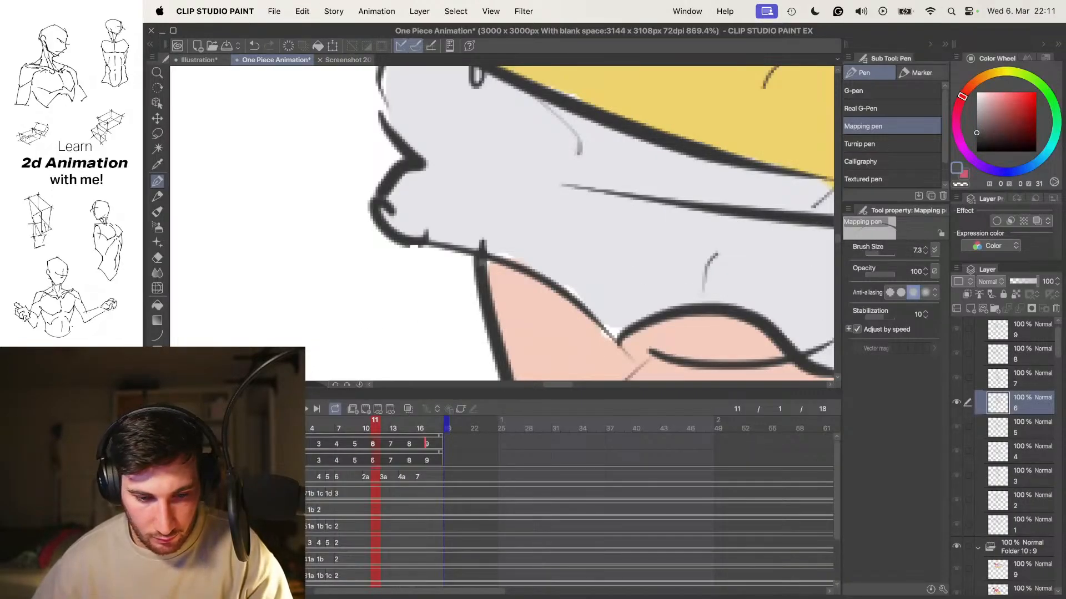
left_click(761, 208, "alt")
mouse_move(472, 205)
left_mouse_down()
mouse_move(552, 191)
mouse_move(620, 281)
left_mouse_up()
key("Tab")
key("super+z")
left_click_drag(479, 162, 491, 230)
mouse_move(638, 120)
left_mouse_down()
mouse_move(543, 253)
mouse_move(519, 244)
left_mouse_up()
Close the gaps in the standing trouser leg's front outline with black pen lines
left_click_drag(488, 282, 564, 148)
left_click_drag(627, 95, 532, 286)
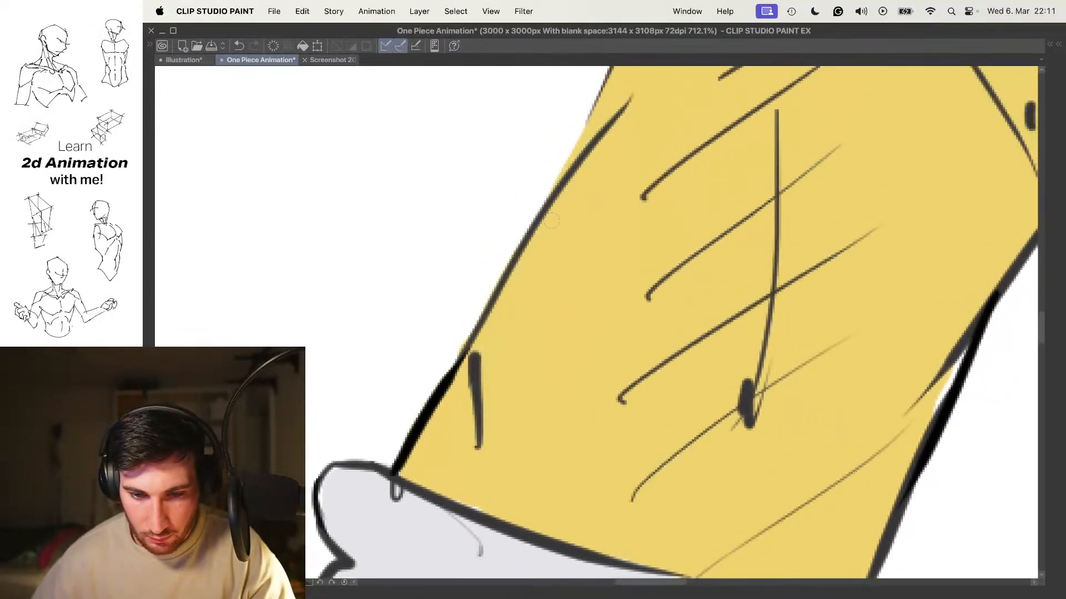
left_click_drag(539, 202, 483, 202)
mouse_move(595, 109)
left_mouse_down()
mouse_move(569, 196)
mouse_move(517, 289)
left_mouse_up()
mouse_move(522, 261)
left_mouse_down()
mouse_move(557, 228)
mouse_move(587, 228)
left_mouse_up()
key("super+z")
left_click_drag(608, 142, 549, 273)
key("super+z")
mouse_move(606, 146)
left_mouse_down()
mouse_move(547, 277)
mouse_move(574, 212)
mouse_move(472, 378)
left_mouse_up()
Redraw the purple sash's front edge in black down to the yellow trousers and trim the rough line around it
left_click_drag(510, 349, 435, 349)
left_click_drag(566, 278, 539, 264)
mouse_move(487, 183)
left_mouse_down()
mouse_move(535, 183)
mouse_move(510, 294)
mouse_move(566, 289)
left_mouse_up()
mouse_move(592, 391)
left_mouse_down()
mouse_move(530, 345)
mouse_move(568, 385)
left_mouse_up()
key("super+z")
key("e")
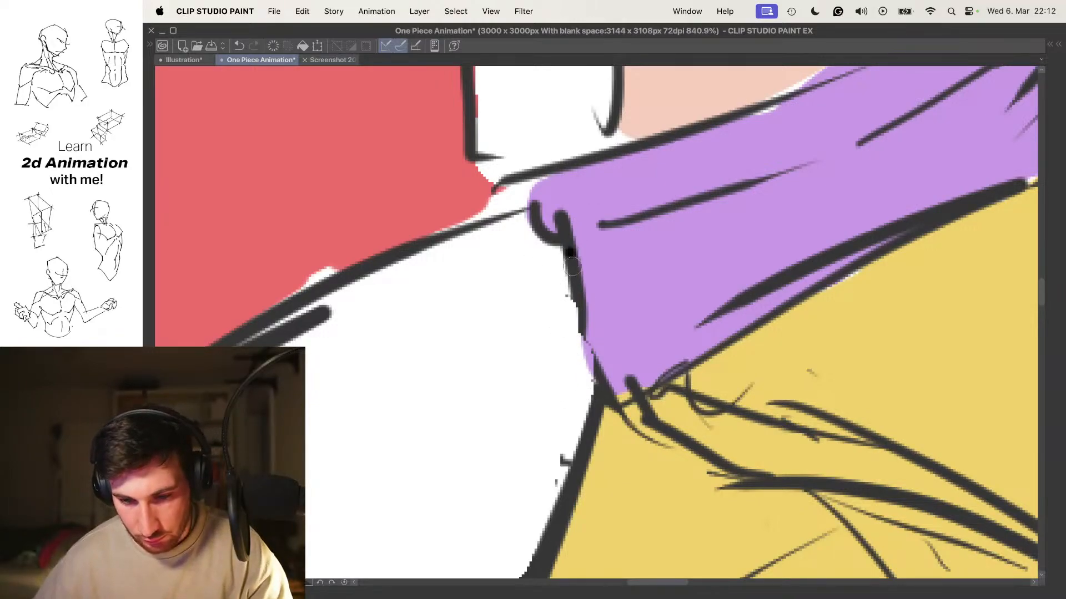
left_click_drag(569, 254, 593, 389)
left_click_drag(549, 236, 530, 218)
mouse_move(535, 211)
left_mouse_down()
mouse_move(484, 211)
mouse_move(527, 217)
left_mouse_up()
Erase the doubled line along the lower edge of the red shirt sleeve
mouse_move(488, 224)
left_mouse_down()
mouse_move(556, 235)
mouse_move(561, 265)
left_mouse_up()
mouse_move(467, 299)
left_mouse_down()
mouse_move(552, 250)
mouse_move(746, 171)
left_mouse_up()
mouse_move(666, 191)
left_mouse_down()
mouse_move(582, 222)
mouse_move(765, 158)
mouse_move(516, 252)
left_mouse_up()
scroll(612, 247, "down", 10)
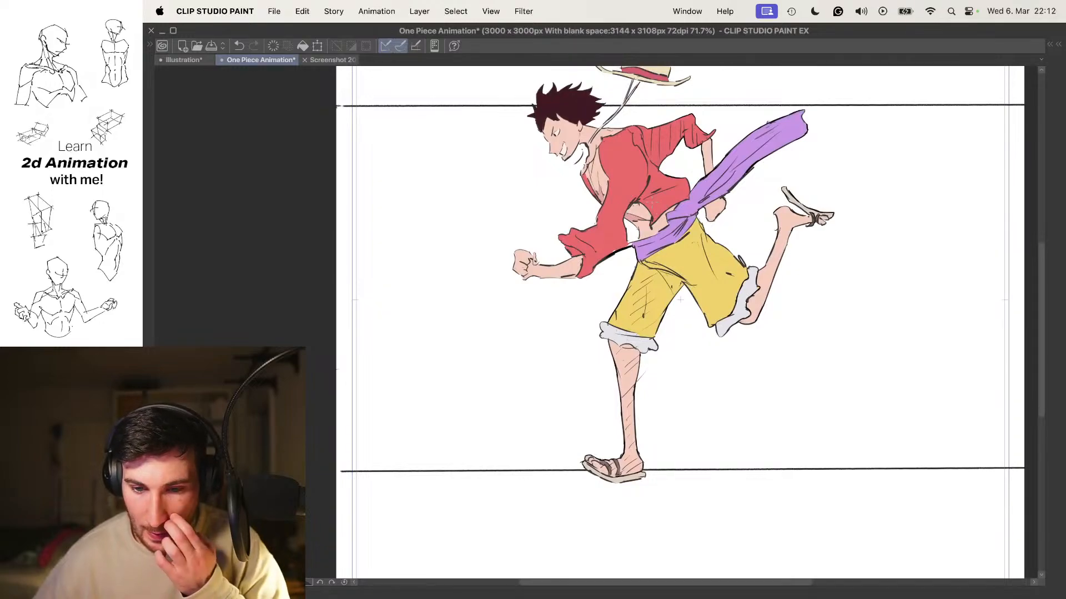
left_click_drag(619, 228, 674, 226)
key("super+z")
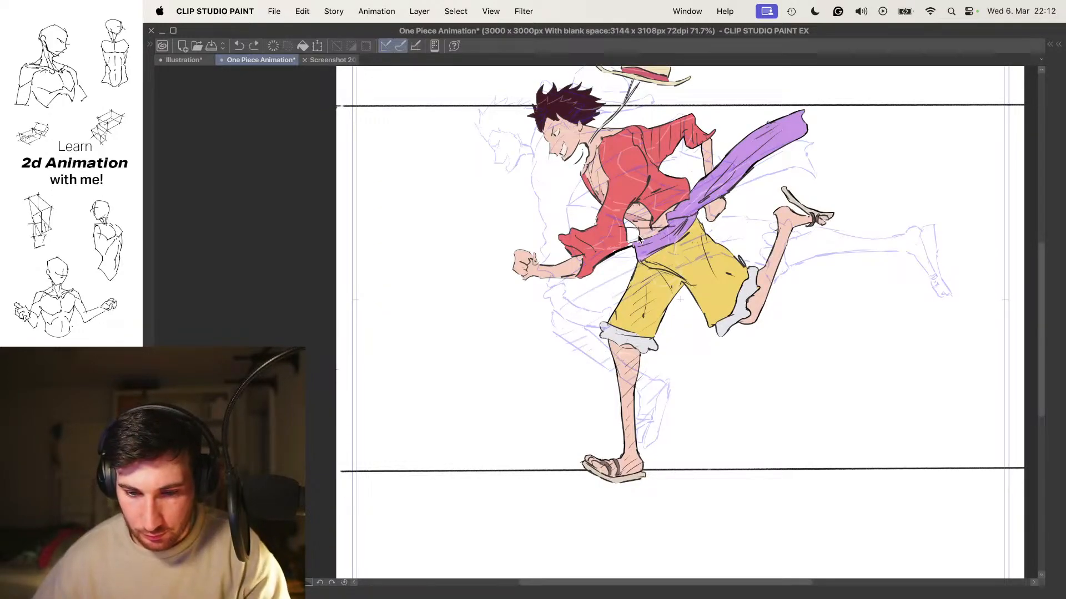
scroll(629, 252, "up", 4)
key("o")
scroll(593, 263, "up", 4)
key("super+z")
scroll(645, 247, "up", 2)
left_click_drag(610, 256, 496, 355)
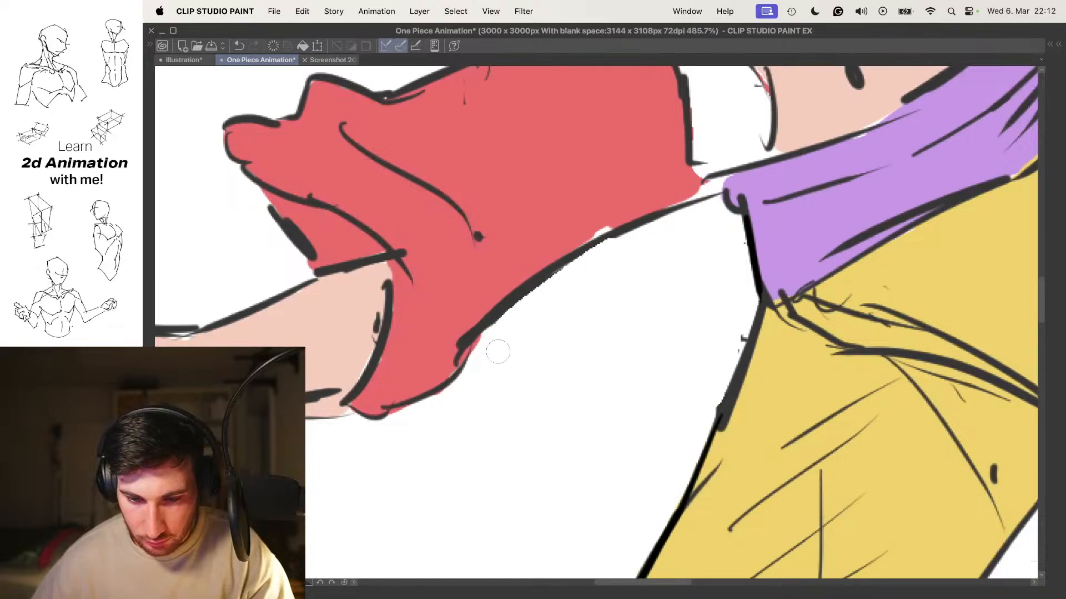
Erase the stray lines connecting the red shirt's lower corner to the sash
scroll(637, 238, "up", 2)
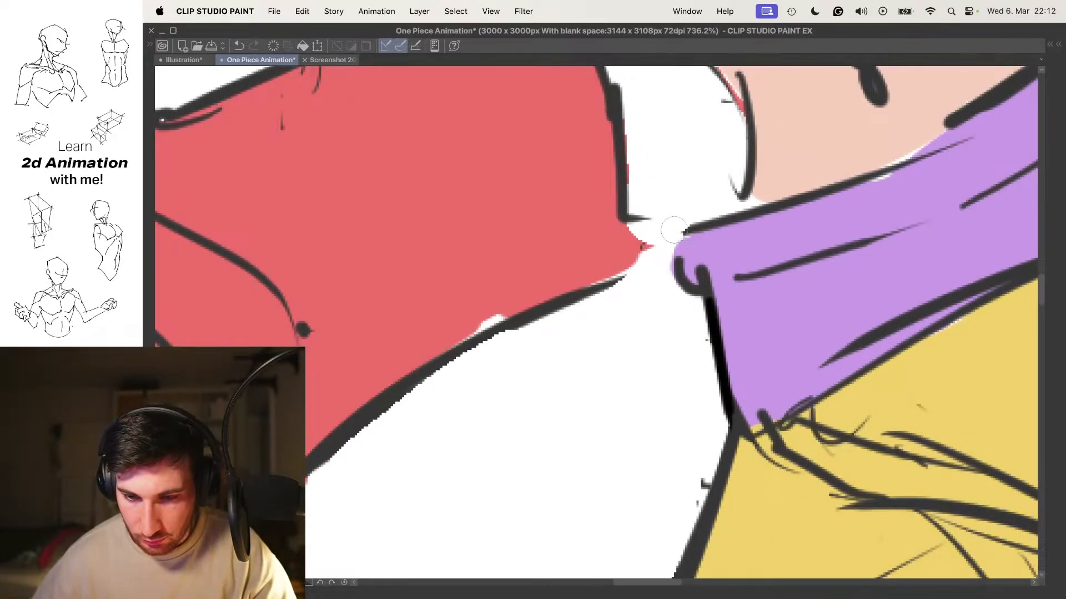
scroll(676, 198, "down", 5)
scroll(679, 218, "up", 4)
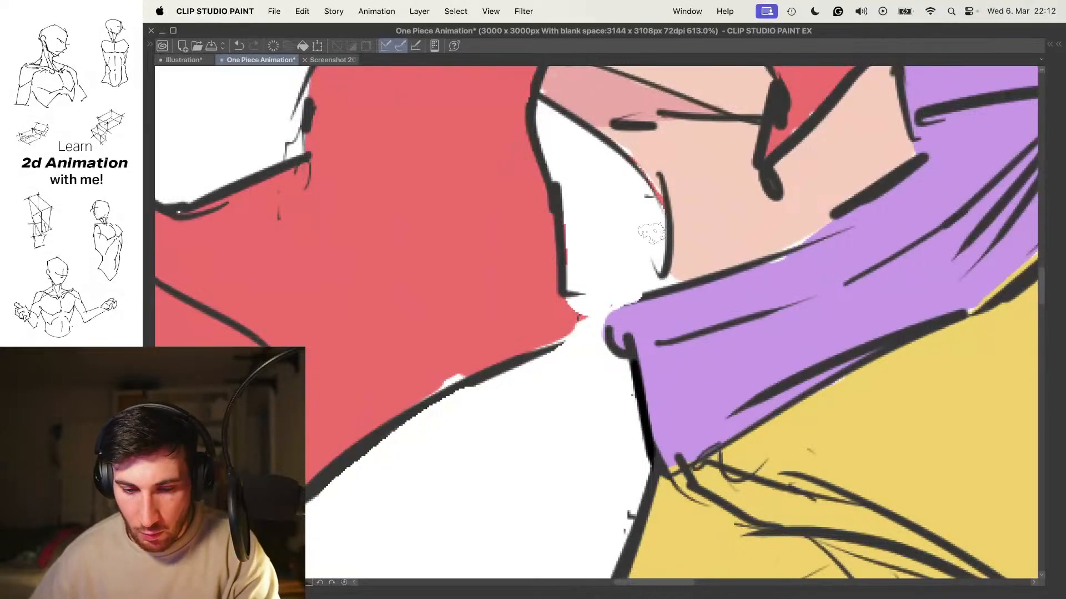
Close the outline at the sash's front tip in black and join the belly line to the sash
scroll(631, 316, "up", 2)
mouse_move(602, 344)
left_mouse_down()
mouse_move(600, 315)
mouse_move(664, 285)
left_mouse_up()
scroll(664, 284, "down", 5)
left_click_drag(701, 250, 665, 288)
scroll(665, 288, "up", 6)
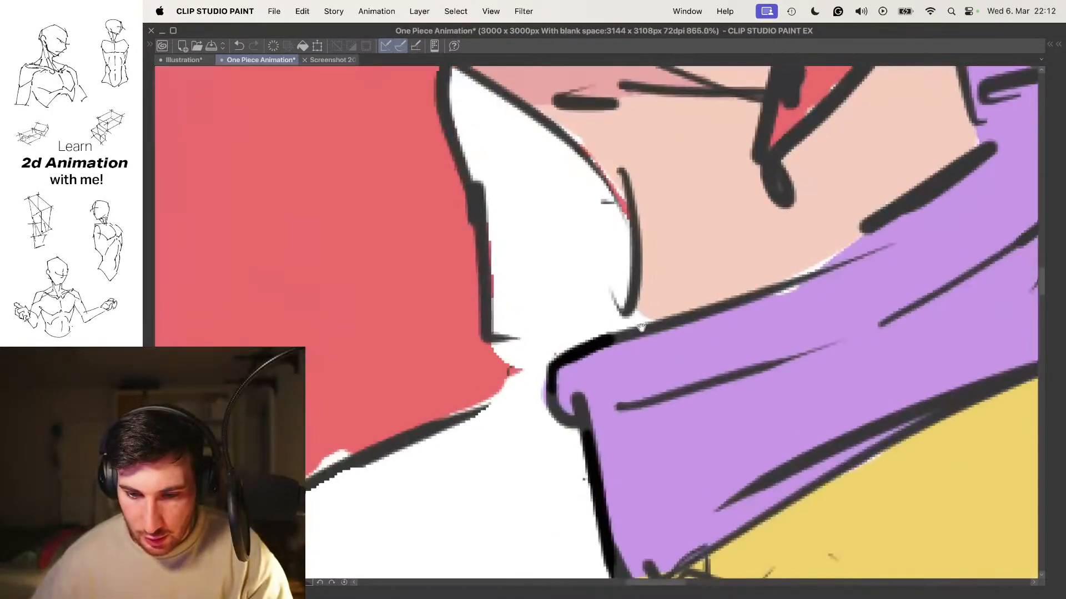
scroll(627, 304, "down", 6)
scroll(625, 281, "up", 6)
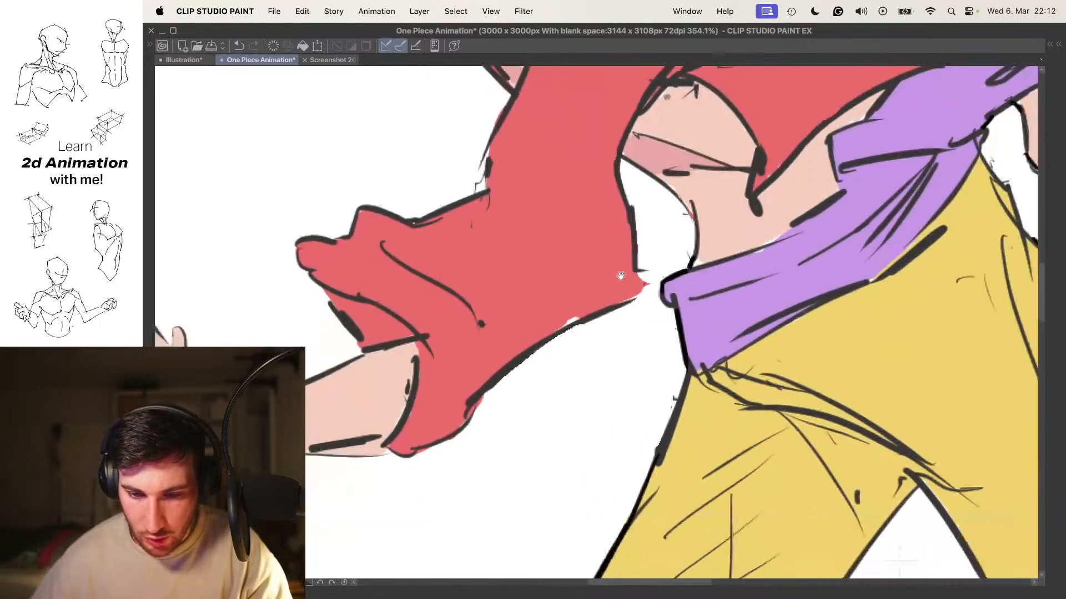
Close the outline around the red shirt's lower corner facing the sash in black
left_click_drag(636, 265, 578, 339)
scroll(555, 300, "down", 3)
left_click_drag(555, 300, 680, 186)
left_click_drag(438, 326, 557, 283)
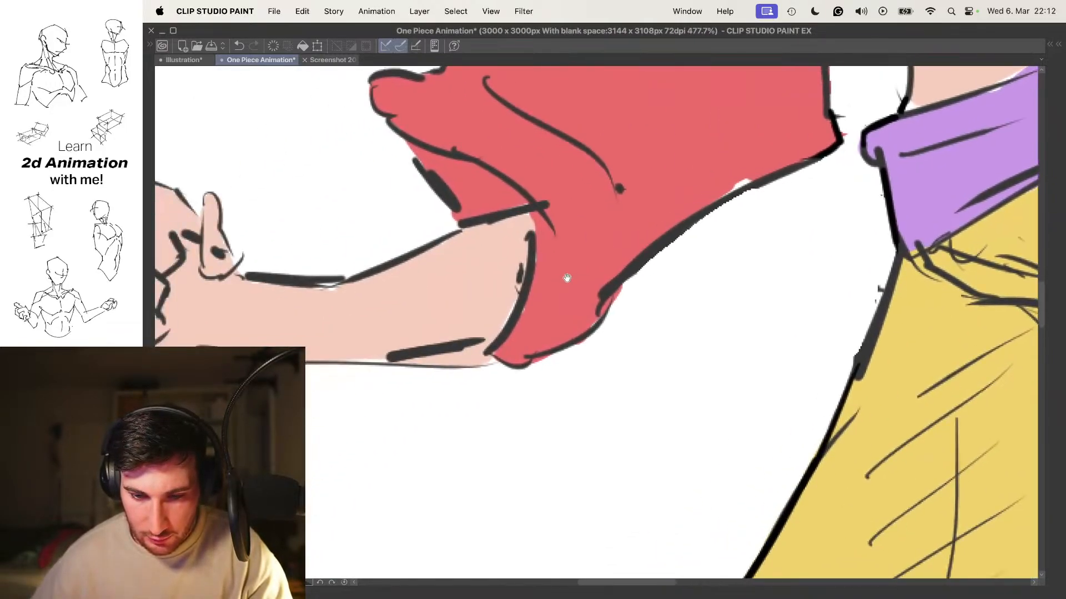
Redraw the broken outline along the lower edge of the front red sleeve's cuff in black
scroll(590, 317, "up", 3)
left_click_drag(589, 317, 720, 258)
left_click_drag(768, 209, 717, 298)
left_click_drag(753, 259, 616, 331)
left_click_drag(631, 300, 749, 302)
left_click_drag(529, 322, 594, 317)
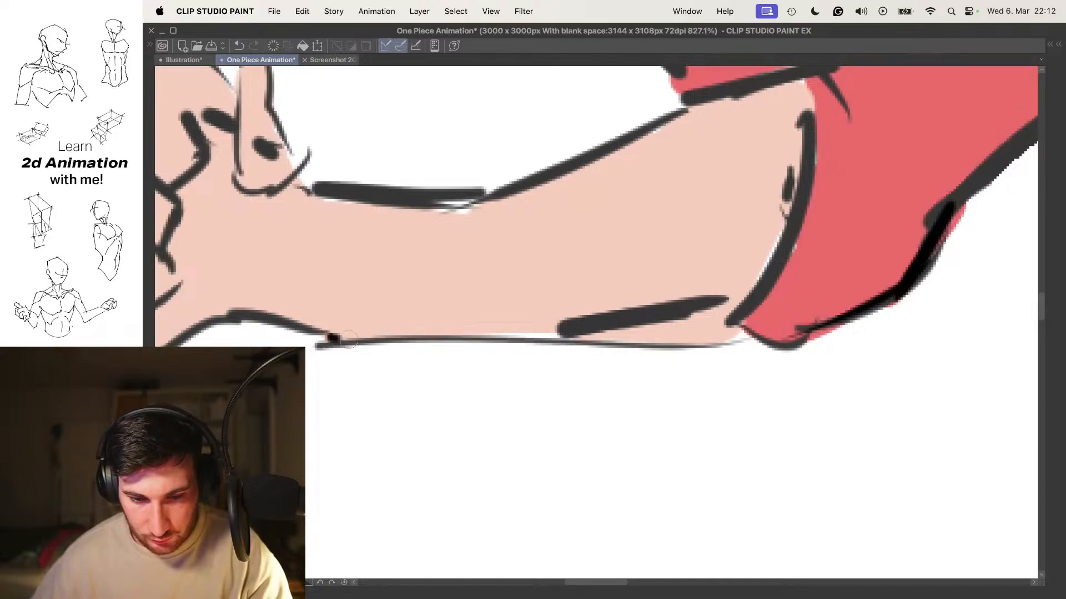
Close the underside outline of the front forearm in black and erase the thin doubled line beneath it near the cuff
left_click_drag(331, 338, 626, 332)
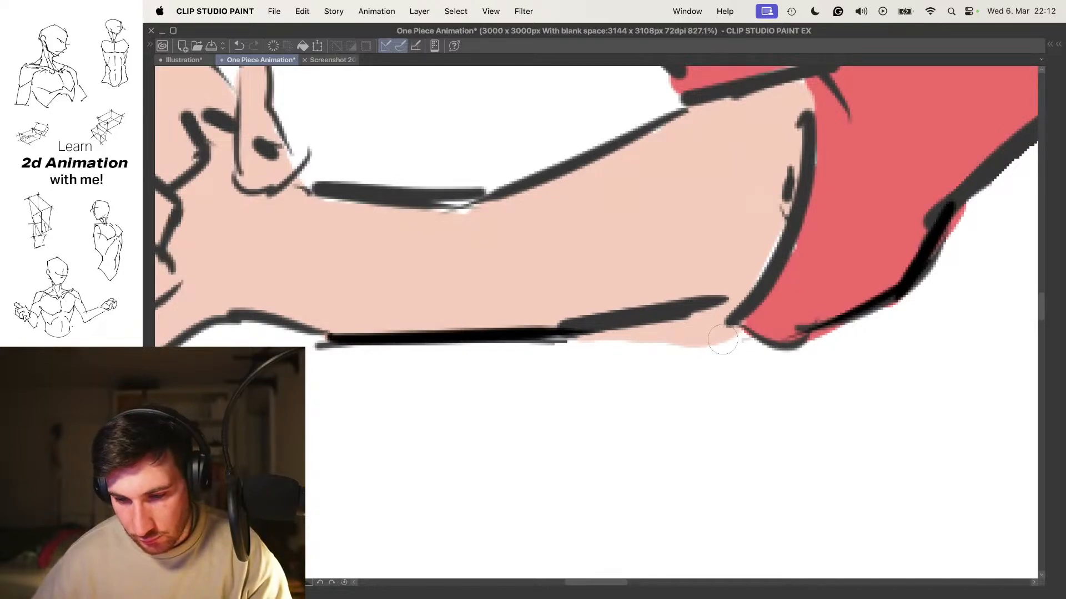
scroll(718, 341, "down", 5)
scroll(595, 345, "up", 5)
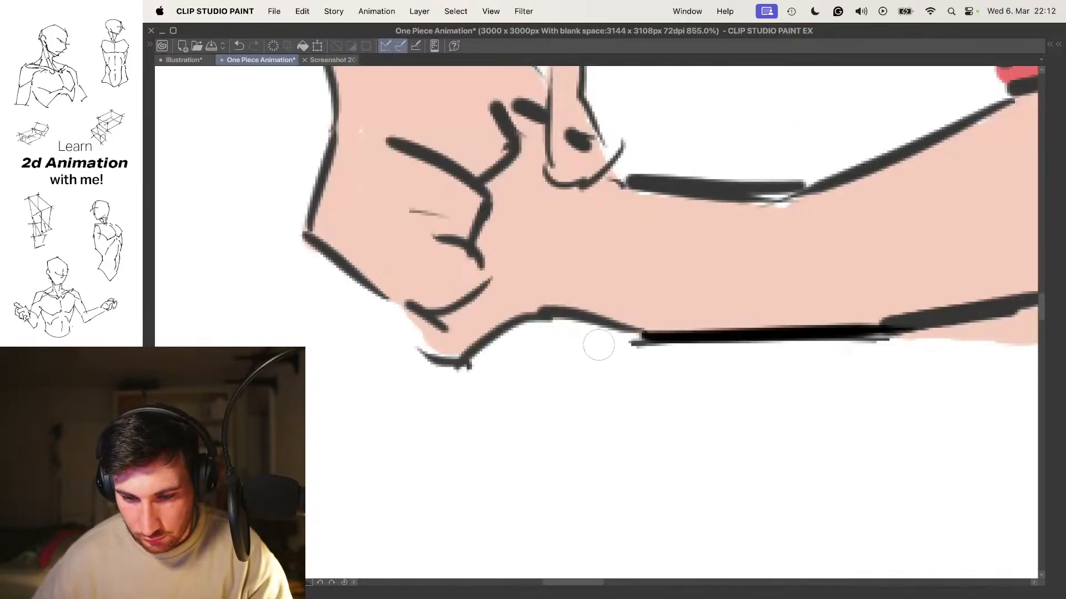
left_click_drag(557, 335, 646, 353)
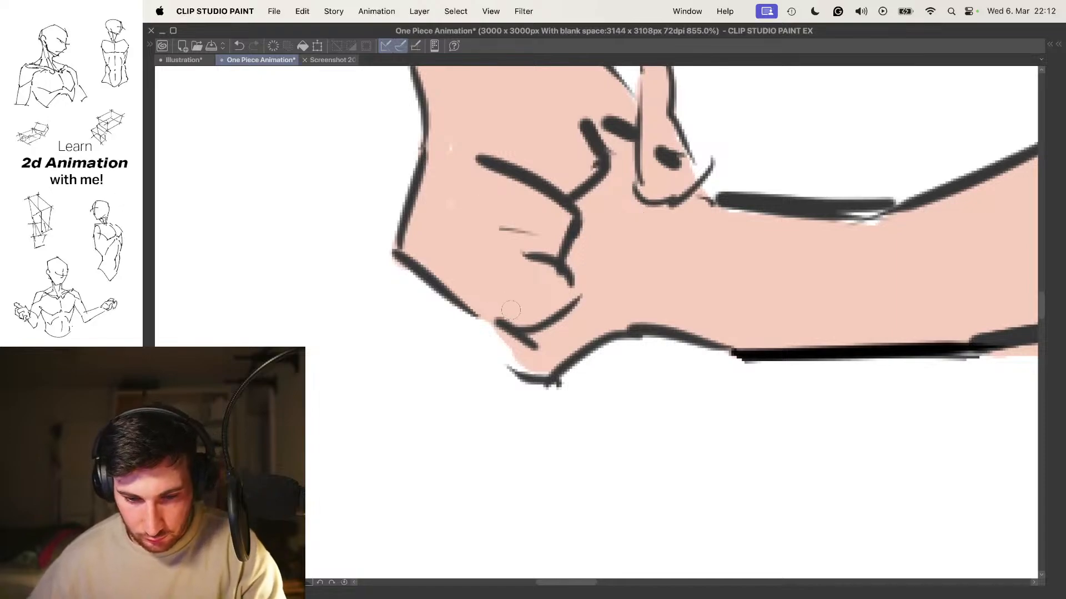
Clean up and close the gaps in the outline of the front fist and its thumb
left_click_drag(490, 331, 522, 373)
mouse_move(509, 130)
left_mouse_down()
mouse_move(528, 228)
mouse_move(521, 263)
left_mouse_up()
left_click_drag(423, 193, 491, 155)
left_click_drag(652, 267, 669, 178)
left_click_drag(706, 250, 630, 198)
Close the upper outline of the front forearm and the cuff's open front edge above it in black
mouse_move(621, 217)
left_mouse_down()
mouse_move(638, 251)
mouse_move(758, 292)
mouse_move(595, 315)
mouse_move(627, 304)
left_mouse_up()
left_click_drag(767, 204, 606, 309)
left_click_drag(614, 269, 644, 331)
scroll(618, 289, "down", 6)
scroll(594, 294, "up", 2)
scroll(579, 278, "up", 5)
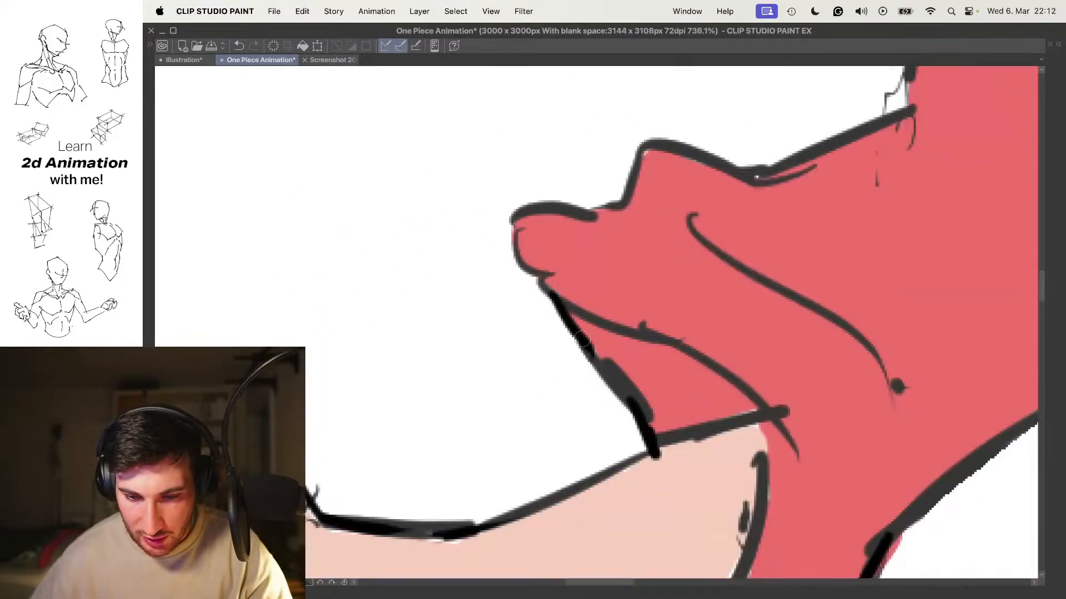
Clean up the front sleeve's upper folds and close its outline below the chest opening in black
left_click_drag(684, 226, 564, 285)
left_click_drag(830, 136, 630, 248)
scroll(631, 247, "down", 2)
left_click_drag(609, 187, 581, 286)
scroll(578, 300, "down", 5)
scroll(596, 214, "up", 3)
left_click_drag(650, 224, 712, 414)
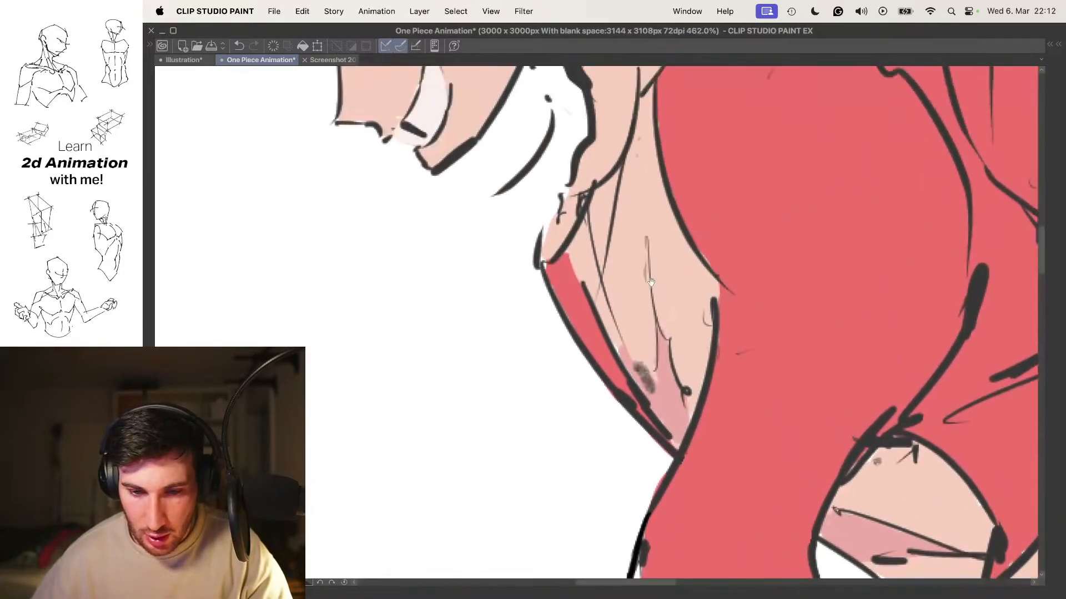
Close the front outline from the neck down to the shirt collar in black
scroll(525, 223, "up", 3)
left_click_drag(562, 238, 560, 291)
left_click_drag(549, 284, 606, 170)
left_click_drag(602, 178, 597, 267)
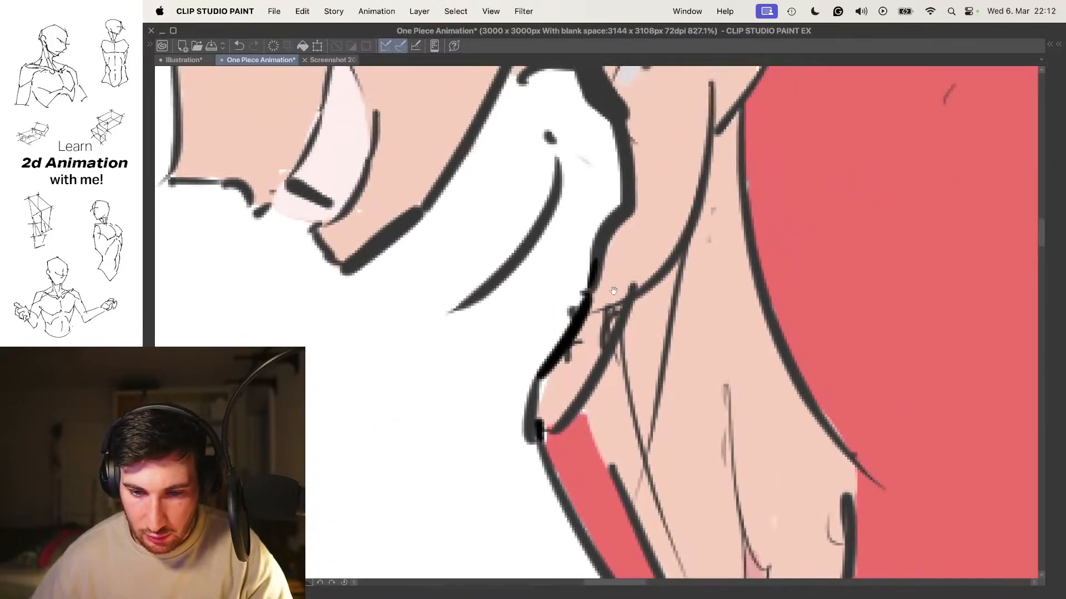
Erase the stray curved line between the chin and the neck
scroll(597, 283, "down", 6)
scroll(597, 266, "up", 2)
scroll(577, 275, "up", 2)
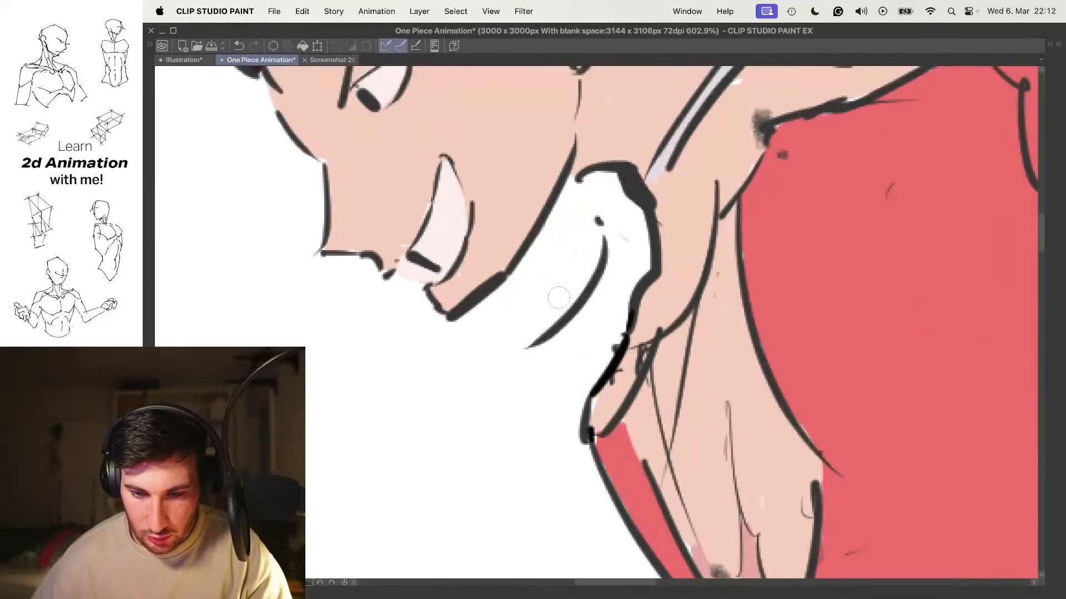
scroll(580, 261, "down", 6)
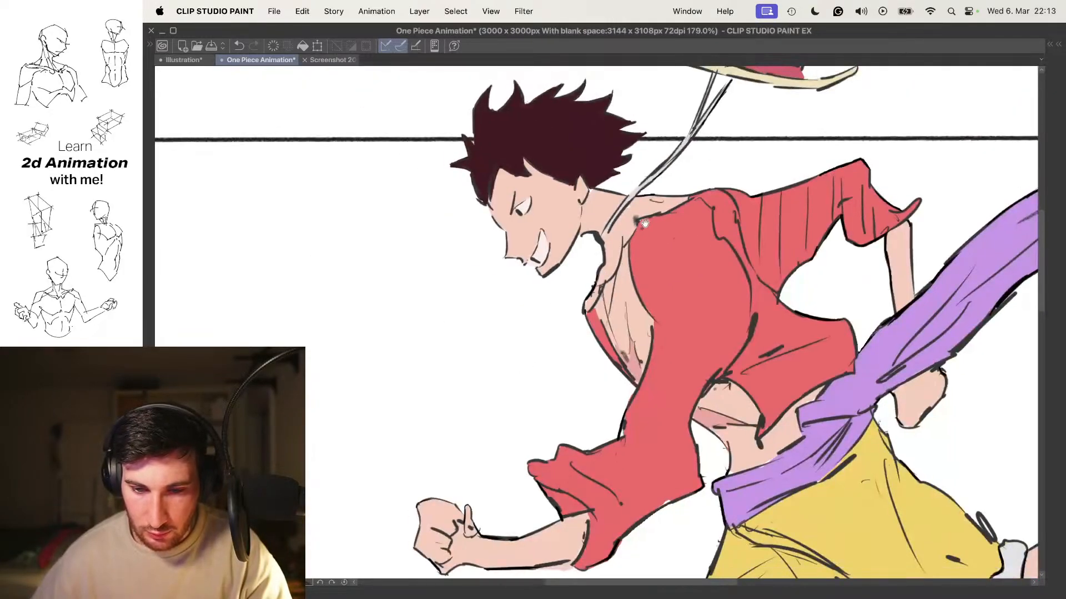
scroll(597, 273, "down", 4)
left_click_drag(662, 354, 623, 265)
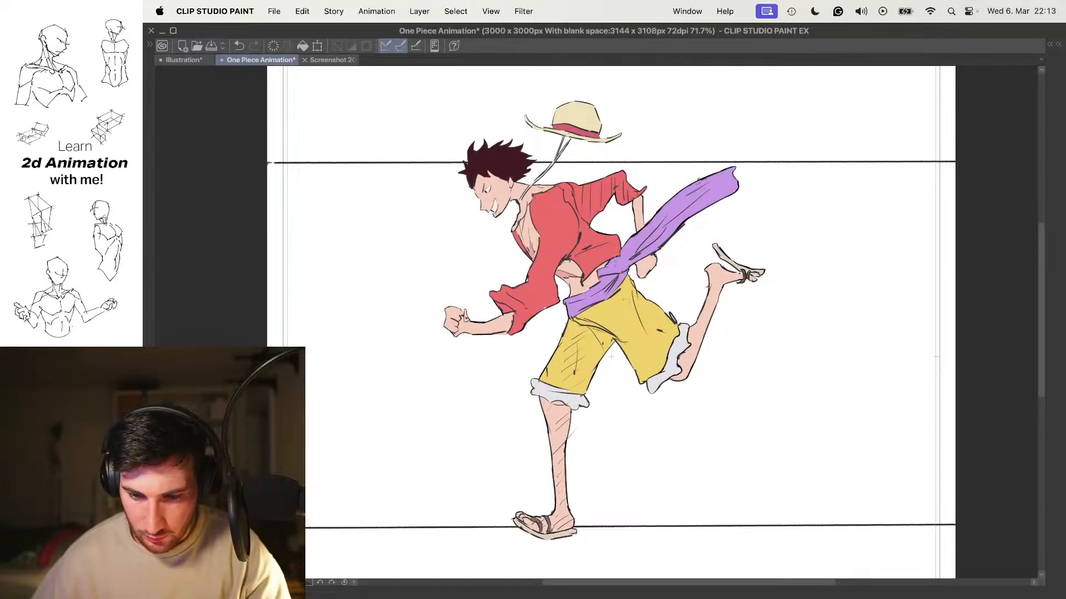
Step back and forth through the animation frames to compare the running poses
key("Right")
key("Left")
key("Right")
key("Left")
key("Right")
key("Left")
key("Right")
key("Left")
key("Right")
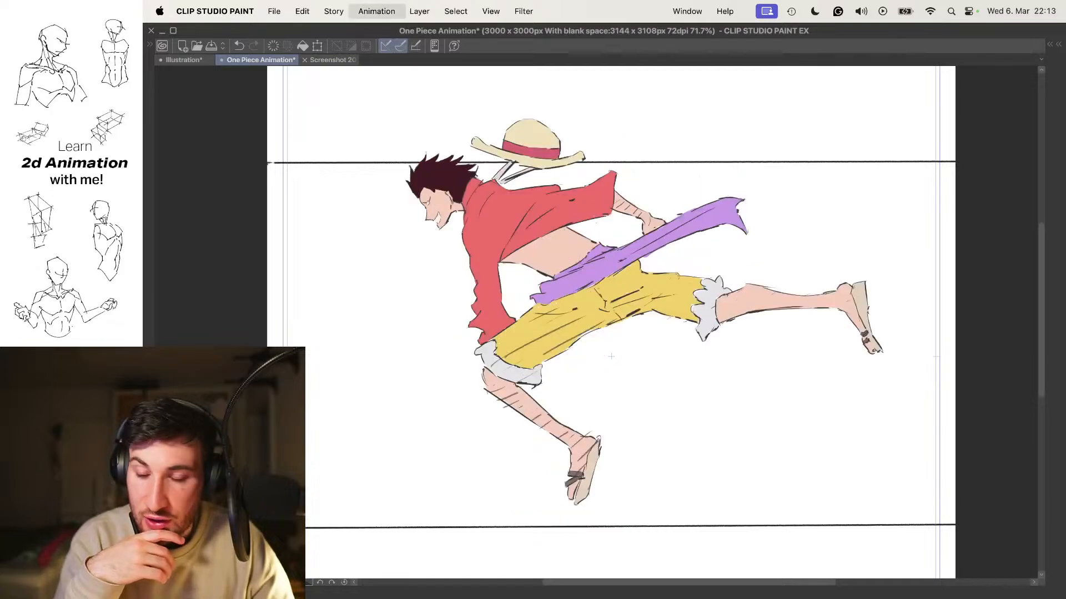
key("Left")
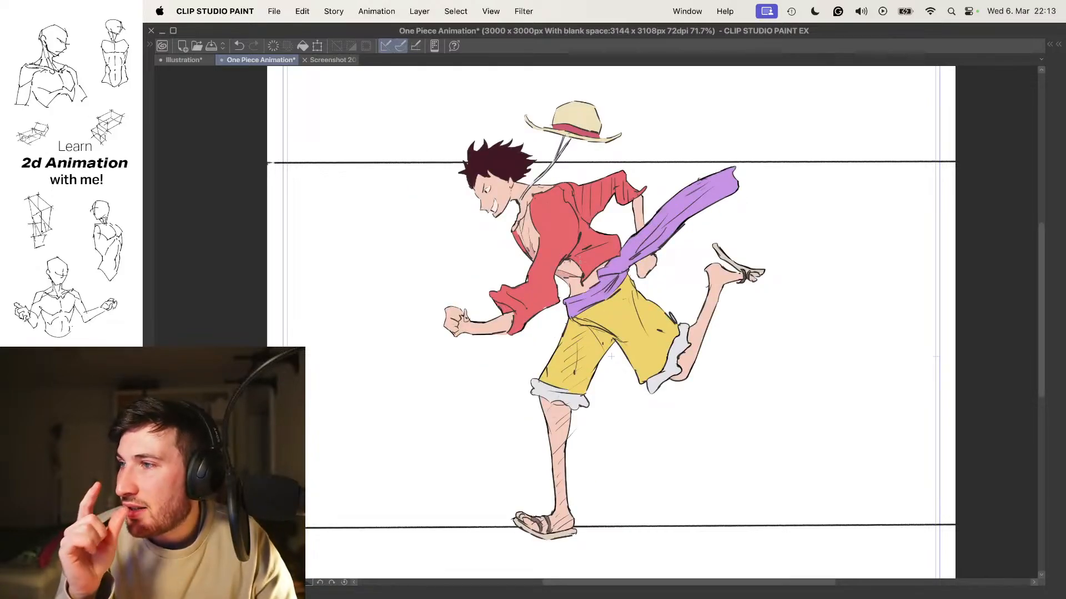
key("Right")
key("Left")
key("Left")
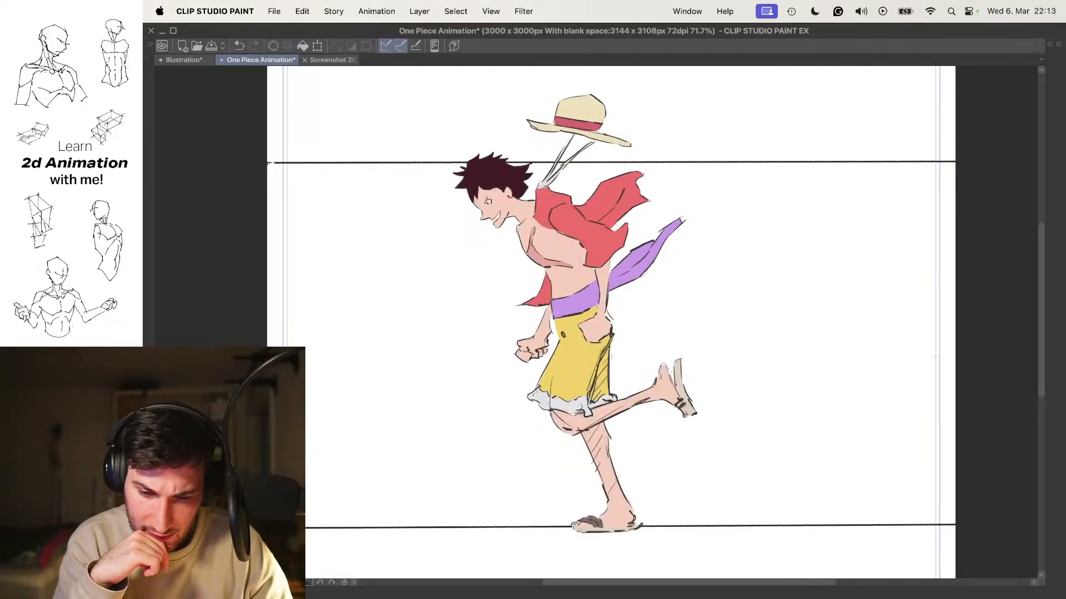
key("Right")
key("Right")
key("Right")
key("Right")
key("Right")
key("Right")
key("Right")
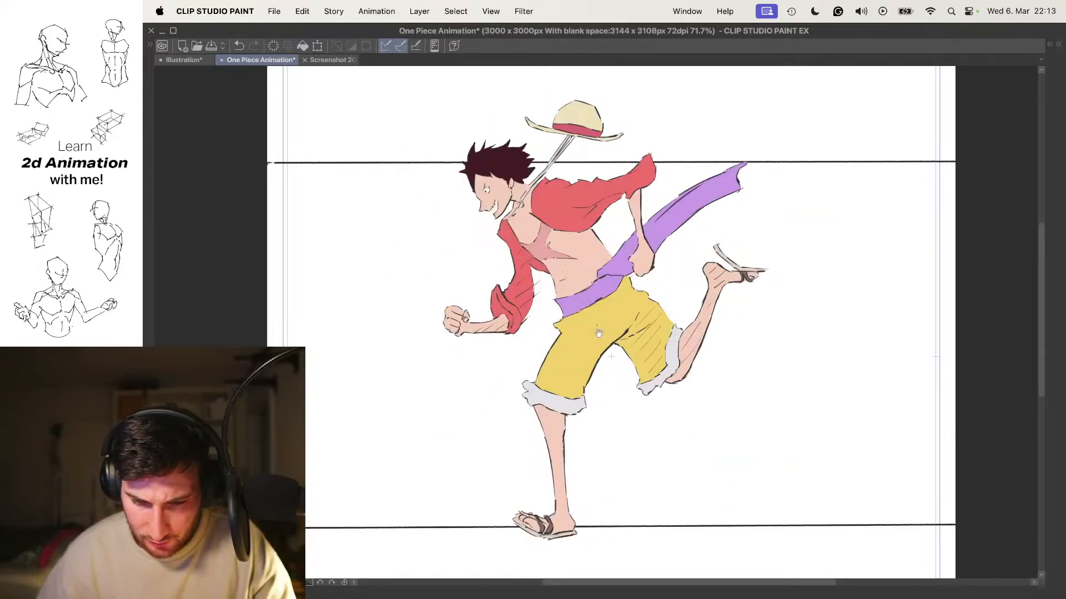
key("Right")
key("Left")
key("Right")
key("Right")
key("Right")
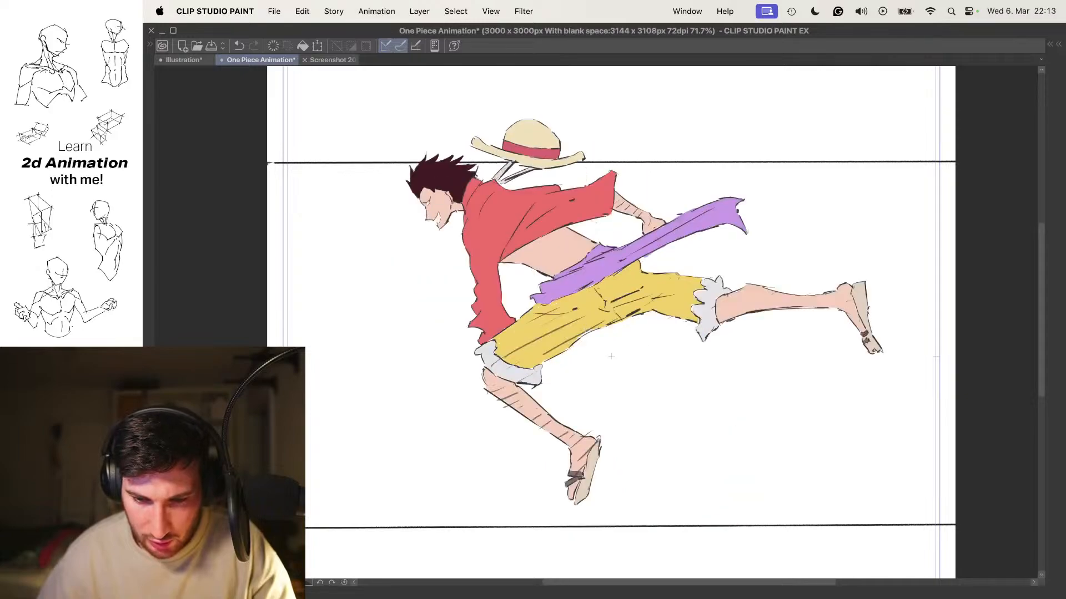
key("Right")
key("Right")
key("Left")
key("Right")
Redraw the rear edge of the straw hat's strap beneath the brim in black
left_click_drag(650, 329, 666, 380)
left_click_drag(576, 124, 634, 302)
left_click_drag(572, 236, 638, 236)
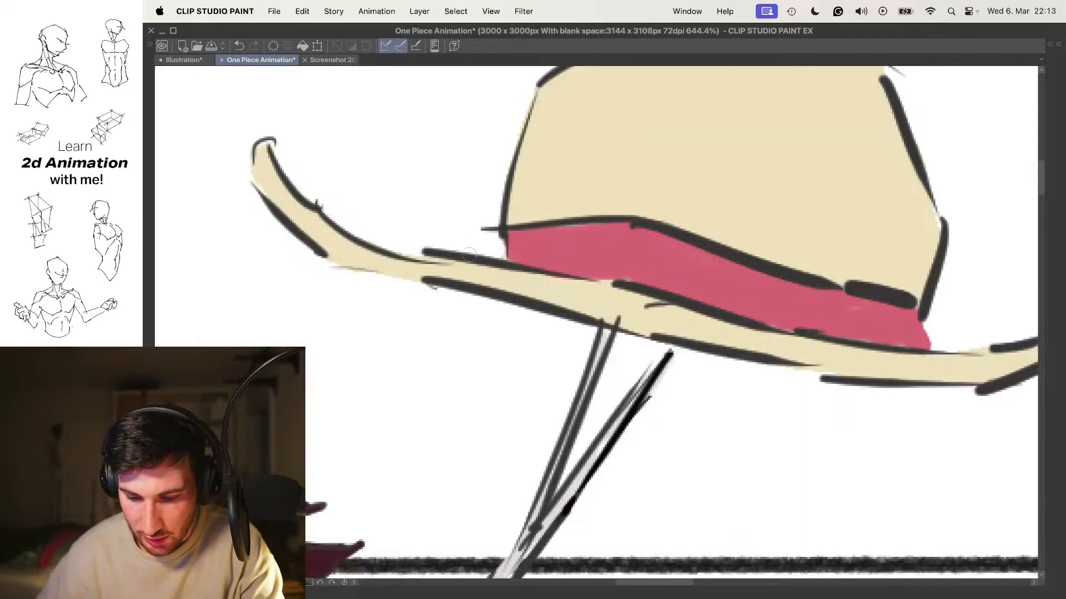
Close the outline around the hat brim's front tip and along its underside in black
left_click_drag(361, 214, 434, 230)
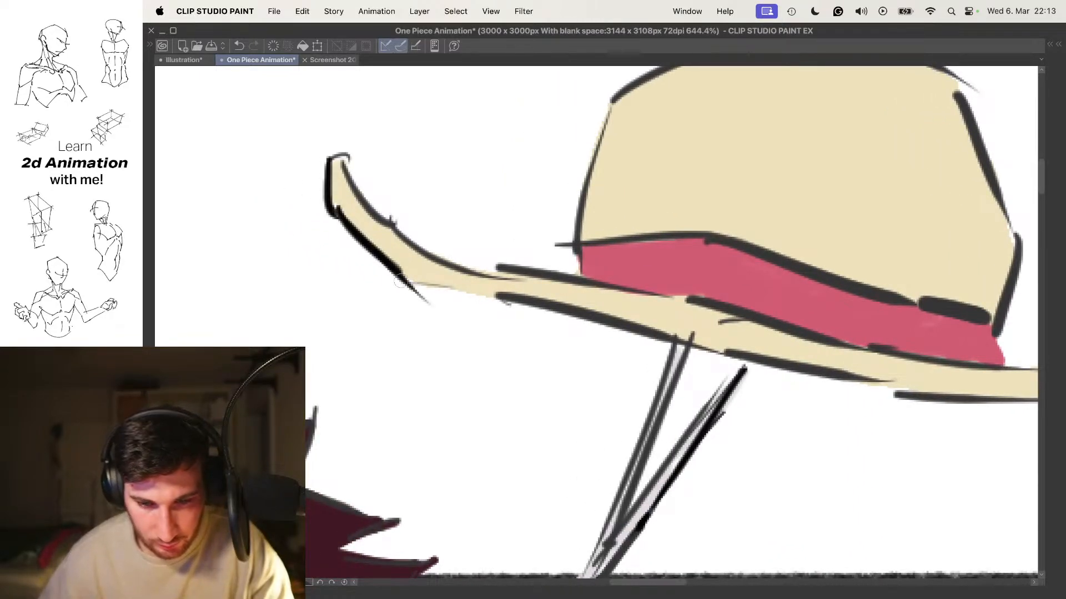
left_click_drag(398, 277, 545, 309)
mouse_move(663, 328)
left_mouse_down()
mouse_move(550, 275)
mouse_move(722, 321)
left_mouse_up()
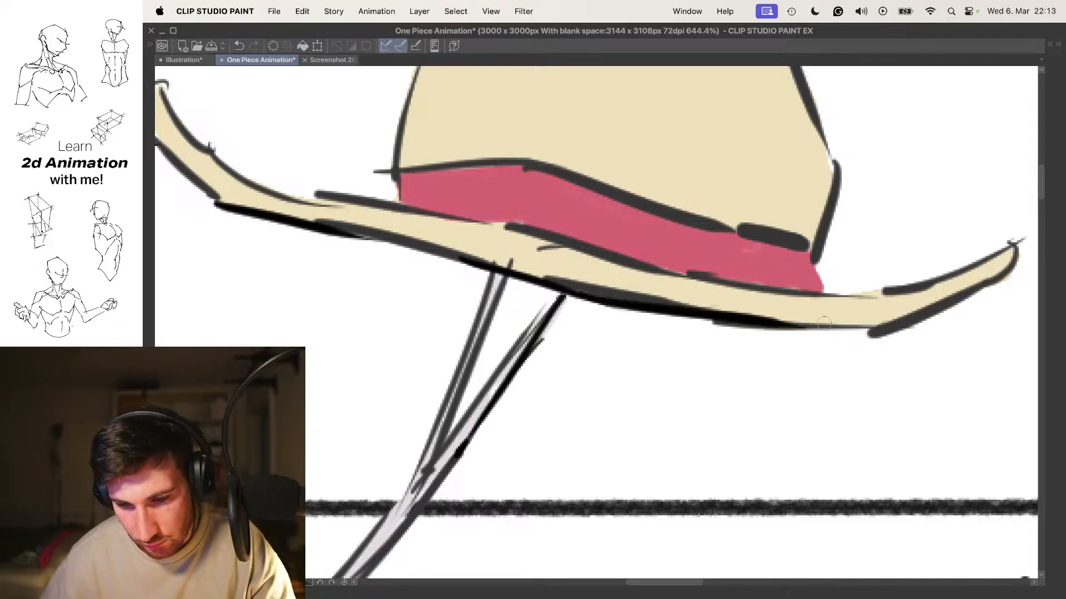
Close the brim's rear outline and both sides of the hat's crown in black
mouse_move(825, 326)
left_mouse_down()
mouse_move(719, 302)
mouse_move(692, 315)
left_mouse_up()
left_click_drag(744, 269, 794, 451)
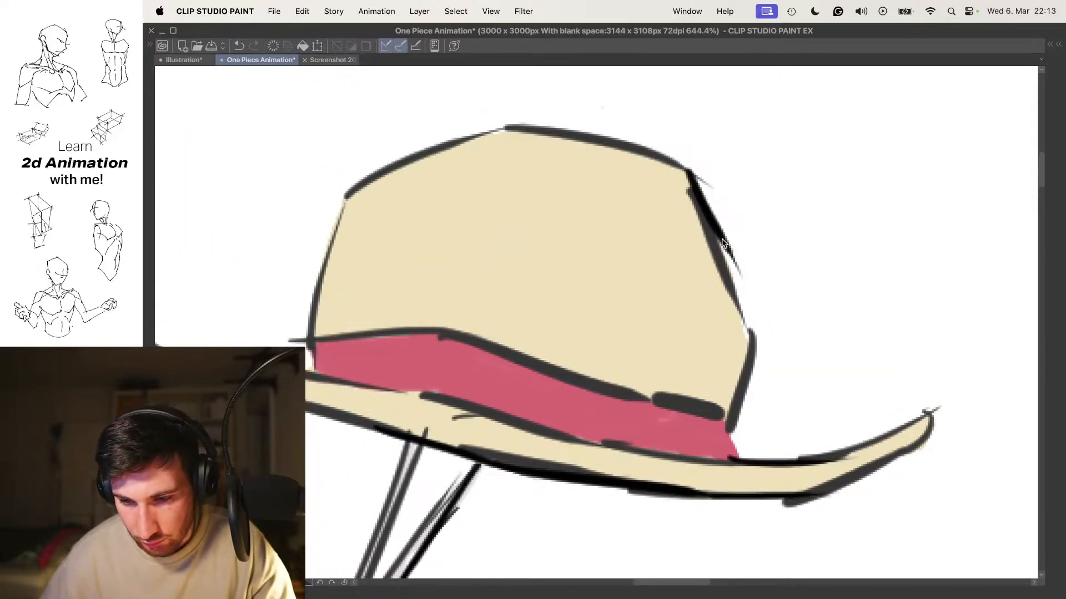
left_click_drag(726, 245, 753, 338)
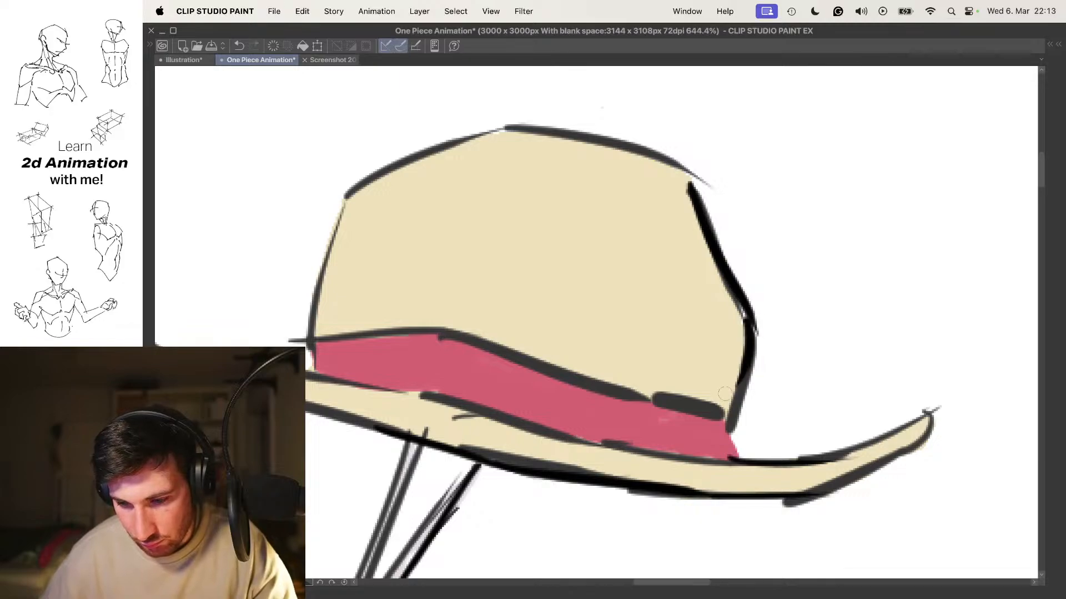
scroll(760, 350, "down", 5)
scroll(654, 315, "up", 6)
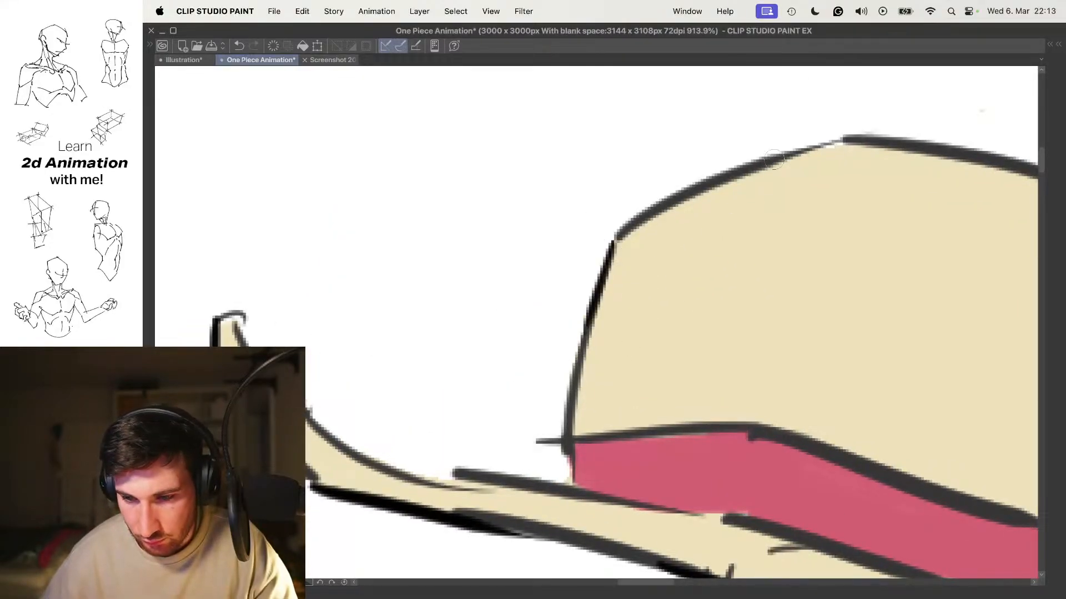
scroll(780, 160, "down", 8)
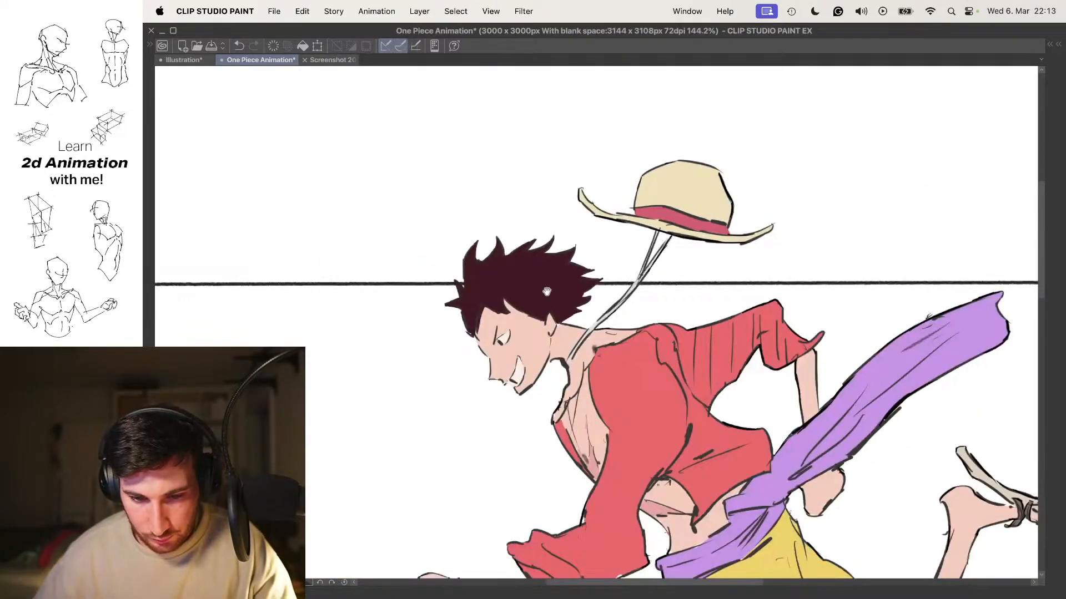
Tidy the rough outline on the underside of the rear red sleeve
left_click_drag(547, 275, 543, 217)
scroll(708, 216, "up", 6)
scroll(630, 167, "down", 3)
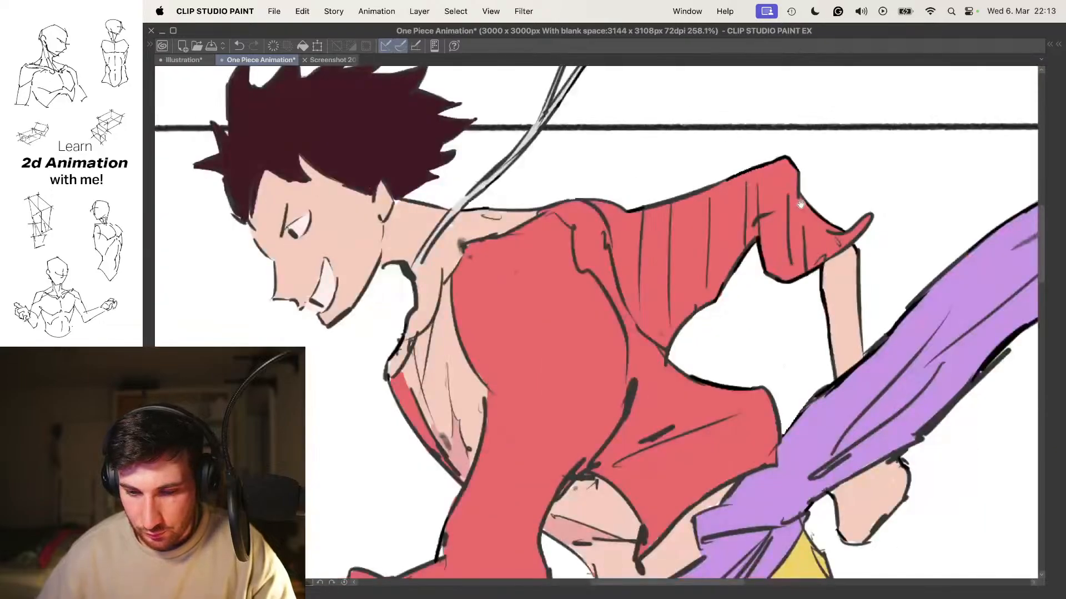
scroll(639, 222, "up", 2)
scroll(542, 231, "up", 3)
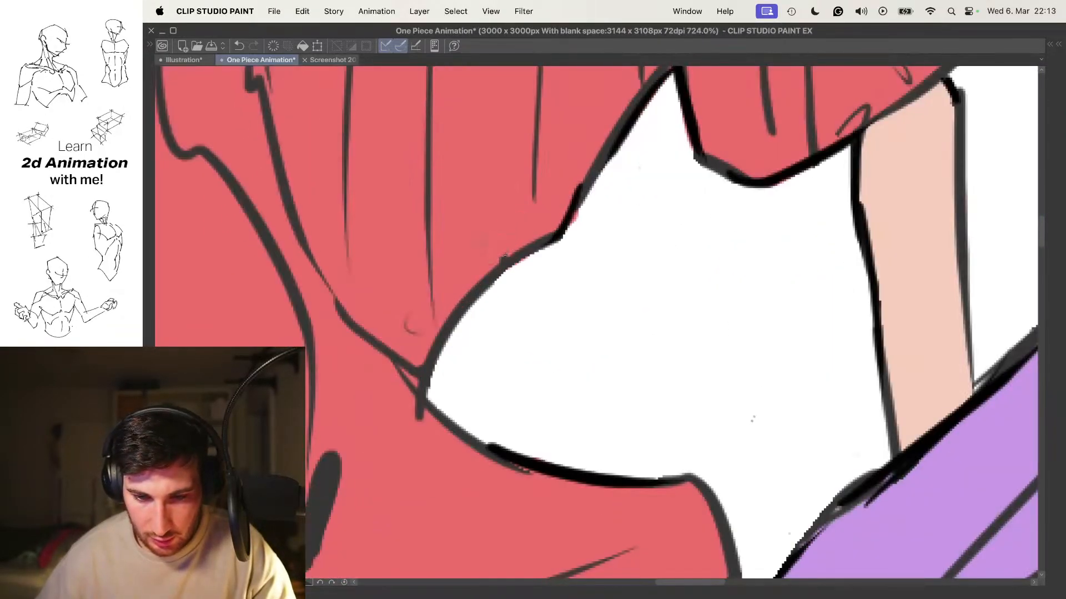
left_click_drag(505, 257, 454, 254)
Undo the last strokes on the sash's upper edge and extend the rear arm's outline down to the sash
scroll(488, 313, "down", 5)
scroll(488, 313, "right", 8)
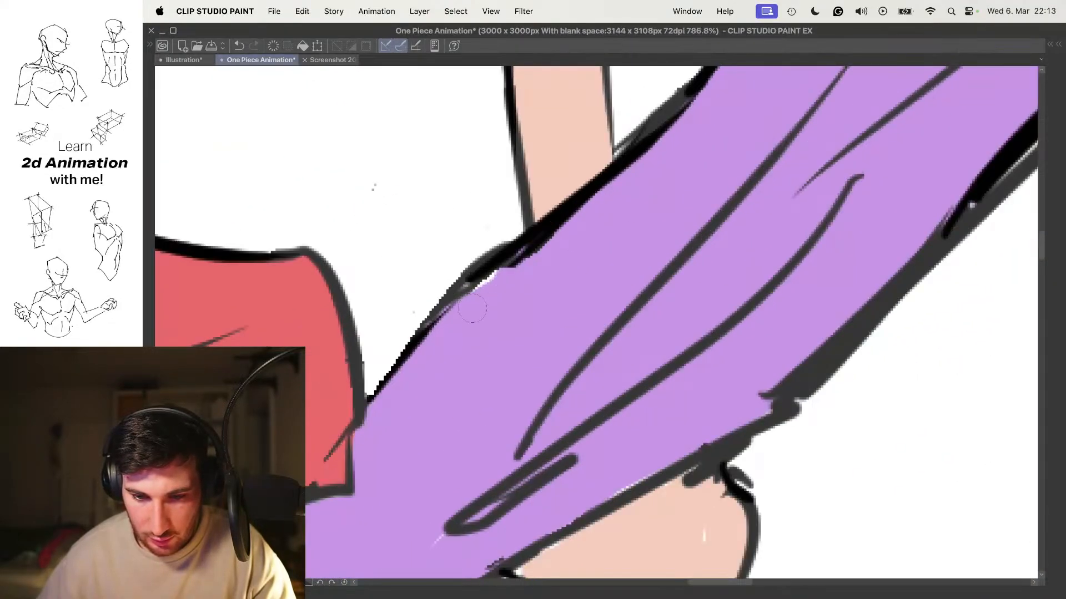
key("super+z")
left_click_drag(604, 190, 556, 235)
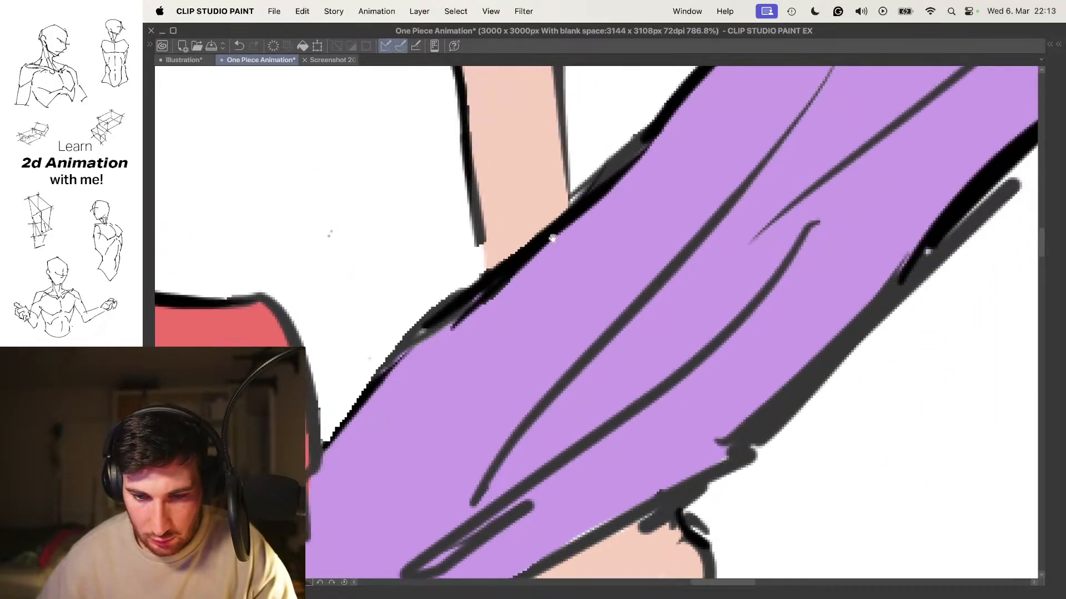
scroll(650, 185, "right", 10)
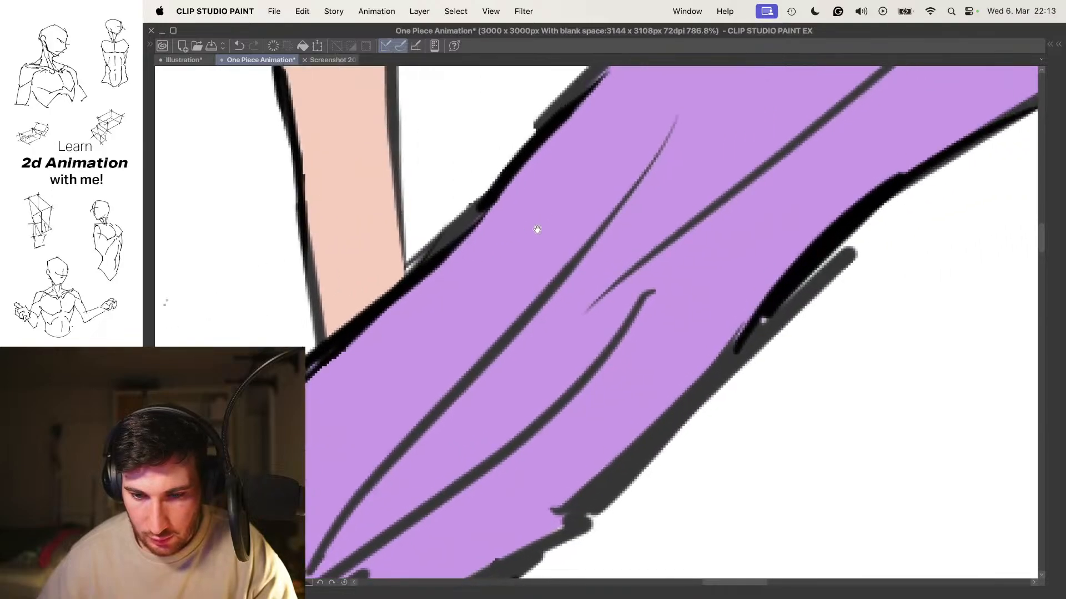
Erase the doubled line along the sash's lower edge and close the outline at its trailing tip in black
scroll(564, 316, "down", 10)
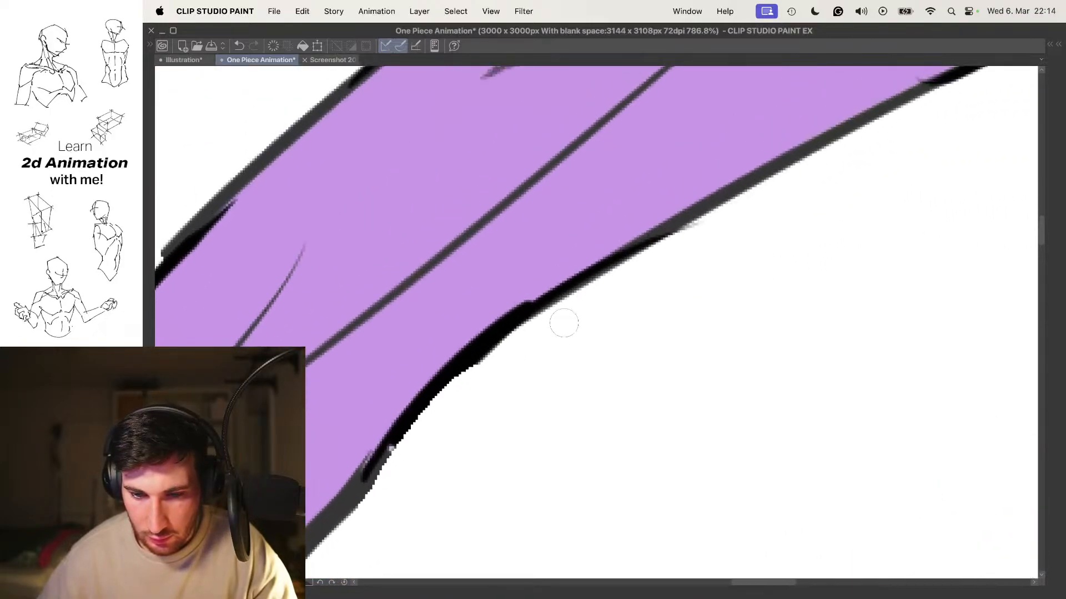
scroll(684, 277, "up", 10)
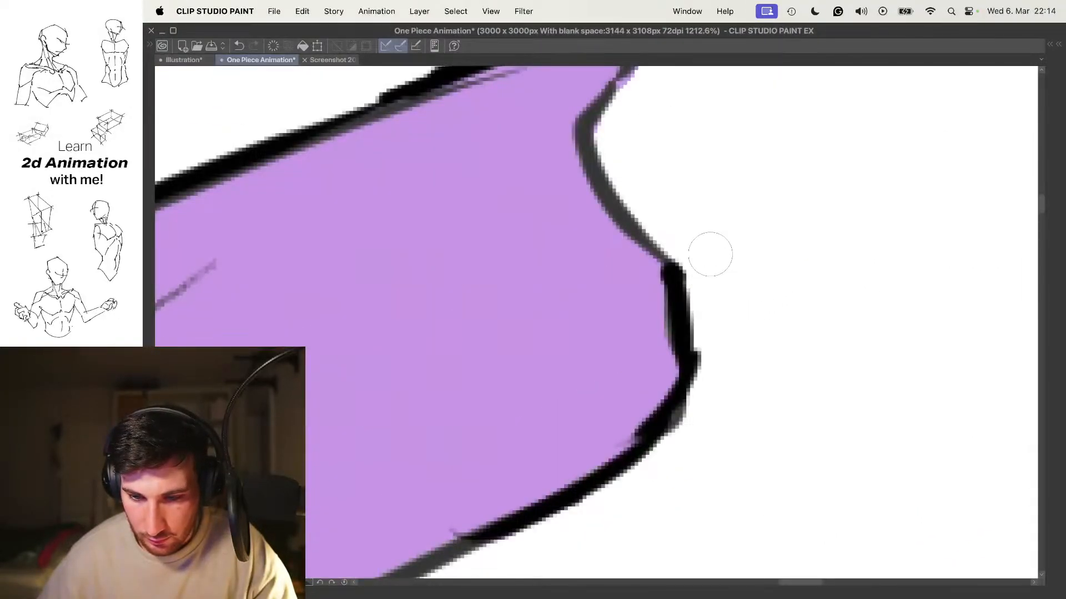
scroll(713, 283, "down", 10)
Erase the stray marks along the sash's upper edge near its trailing end
left_click_drag(672, 333, 675, 193)
scroll(521, 129, "up", 10)
left_click_drag(520, 129, 608, 219)
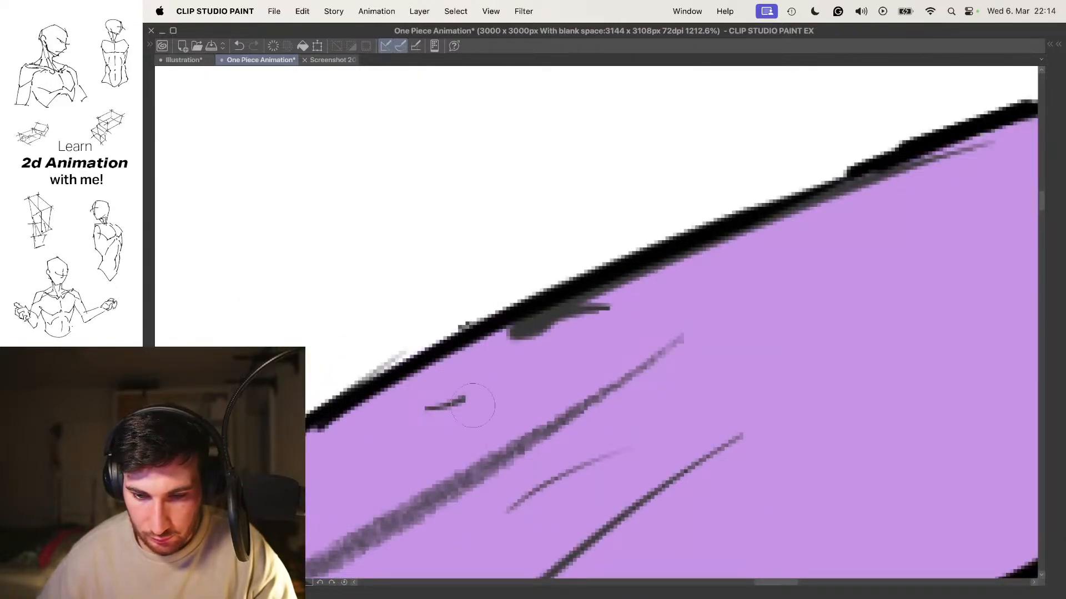
scroll(505, 369, "down", 10)
scroll(673, 232, "up", 4)
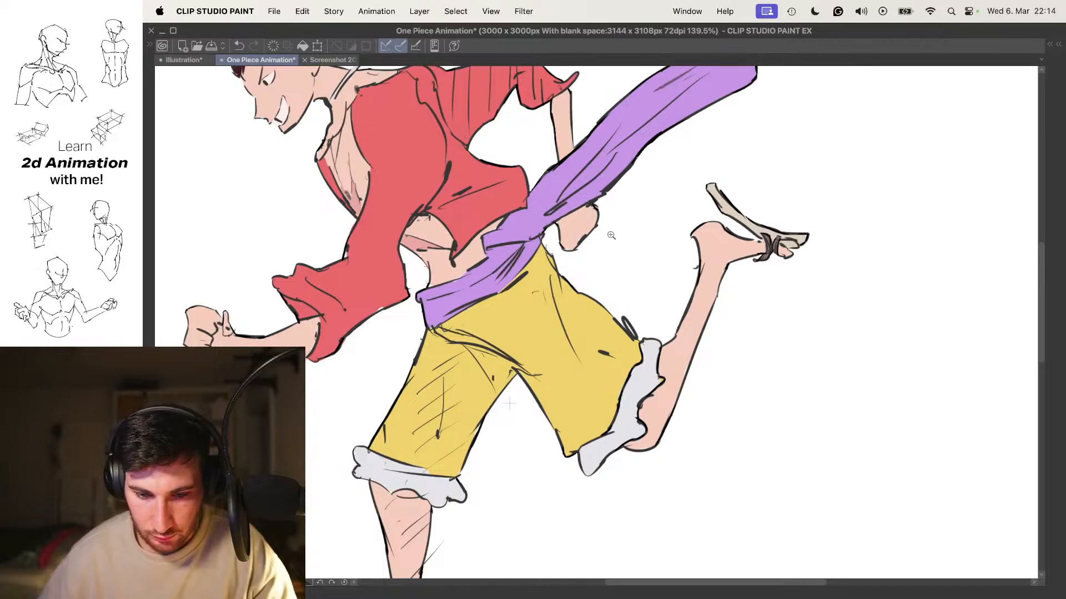
Play back the whole running animation, pausing it to check the drawn frames
scroll(611, 234, "down", 8)
scroll(611, 234, "up", 3)
scroll(611, 234, "down", 2)
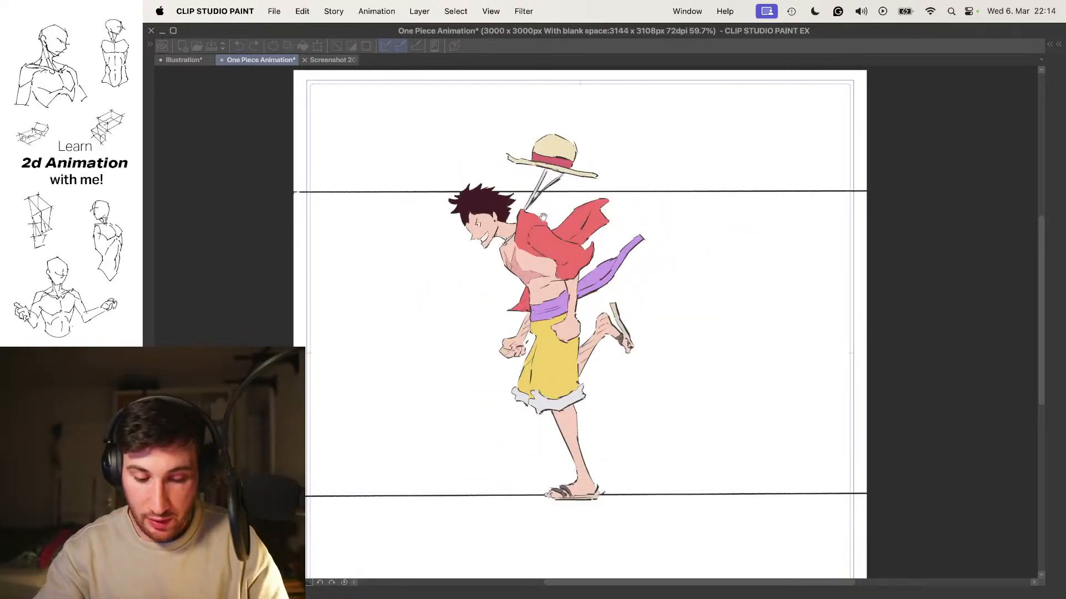
key("space")
key("space")
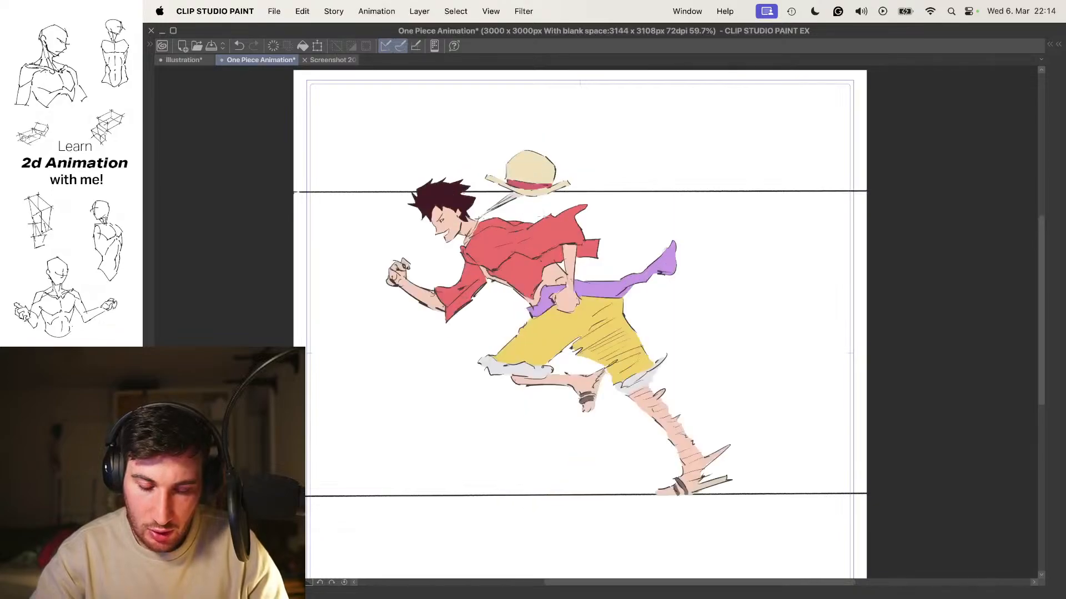
key("space")
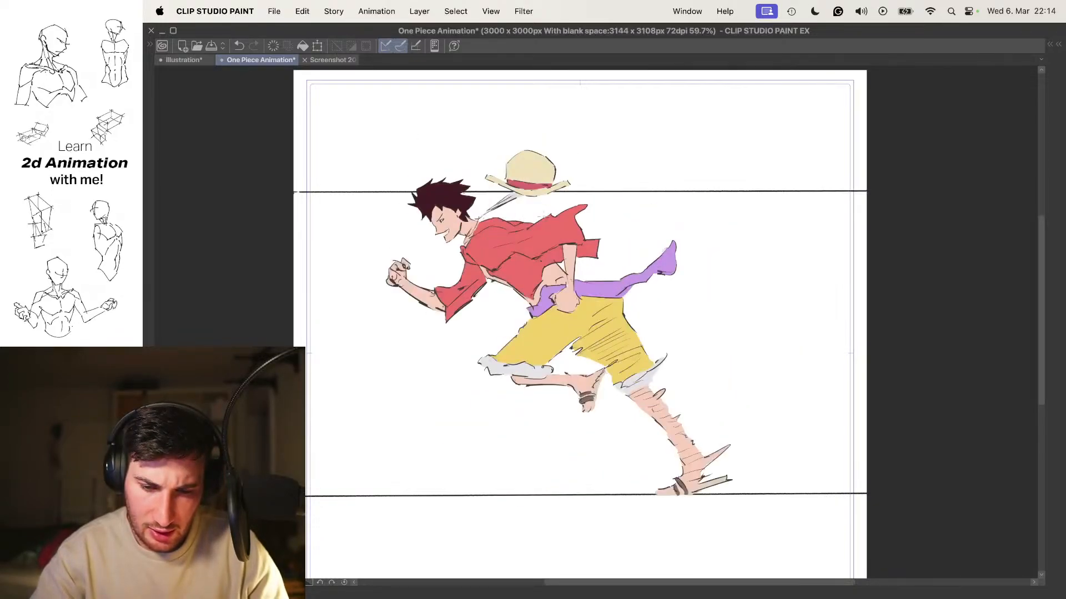
key("space")
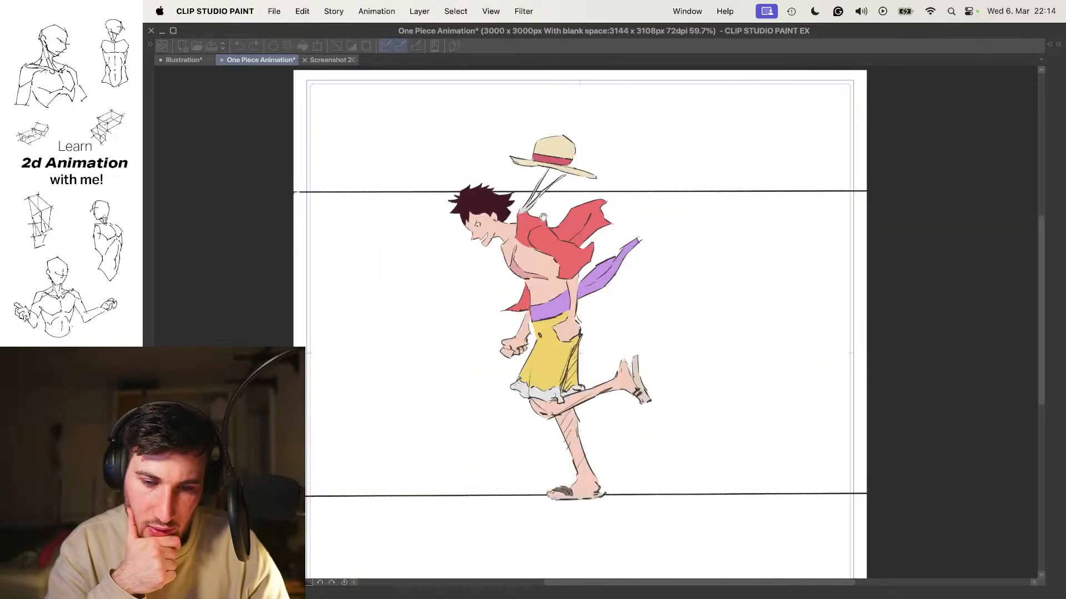
Stop the animation playback, switch to Safari and show an earlier scene of the One Piece opening video in full screen
key("space")
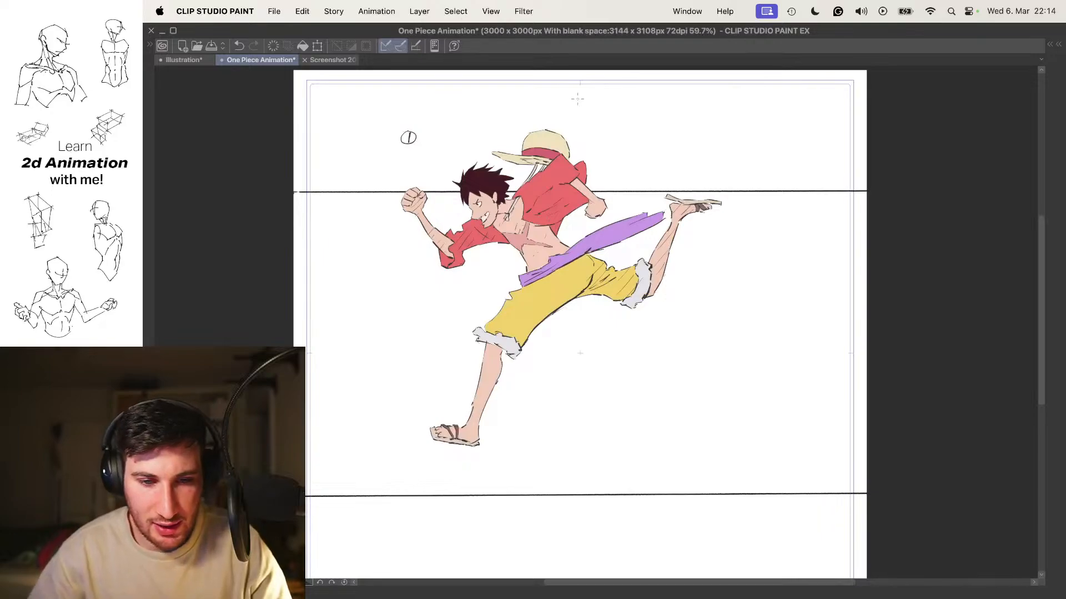
key("Tab")
key("super+Tab")
key("super+Tab")
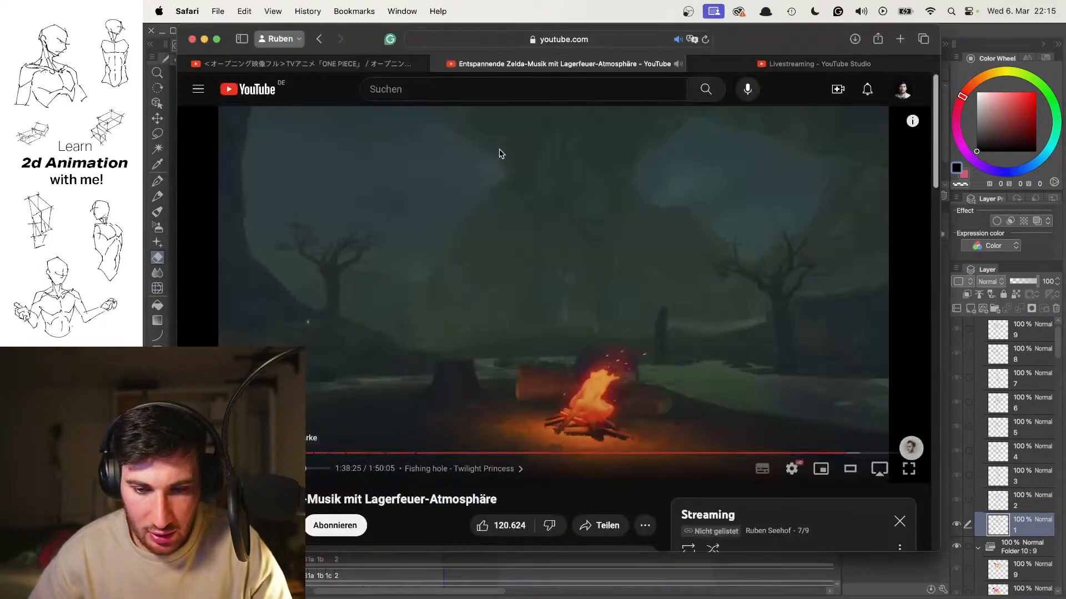
left_click(318, 62)
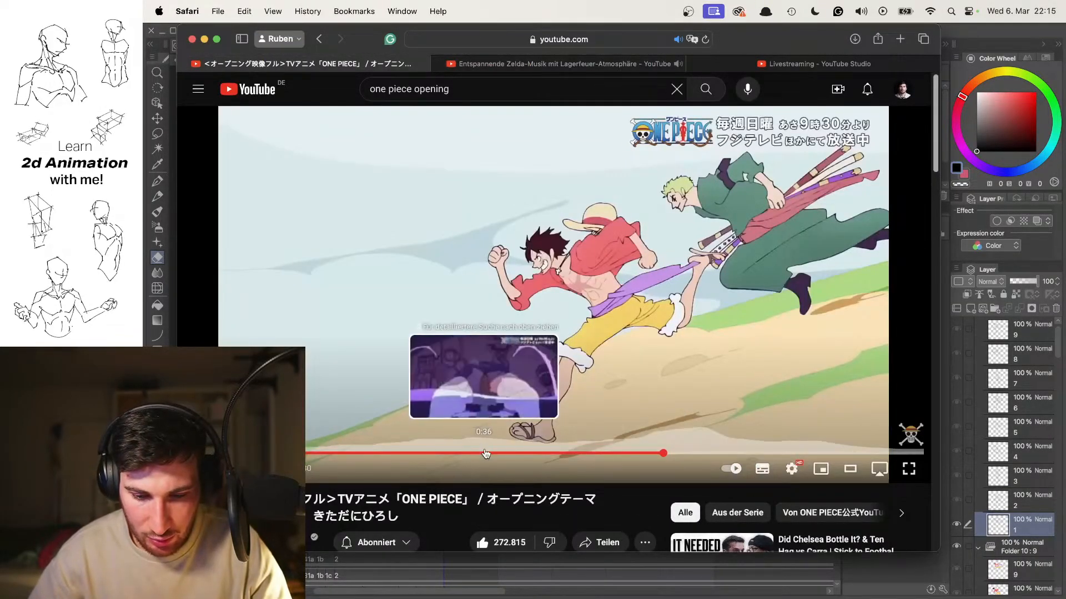
left_click(479, 453)
left_click(460, 454)
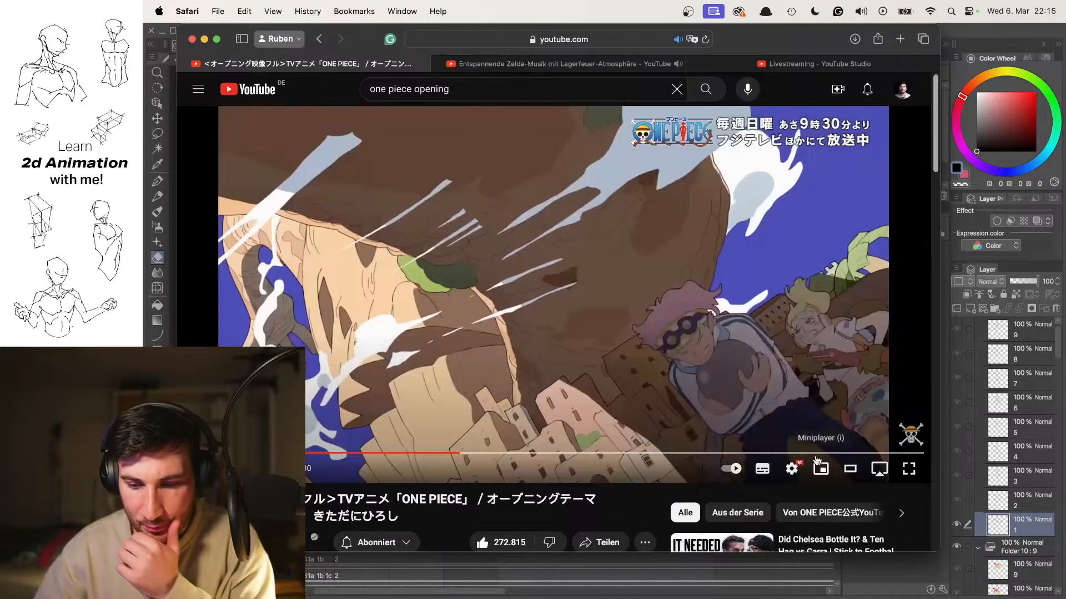
left_click(910, 471)
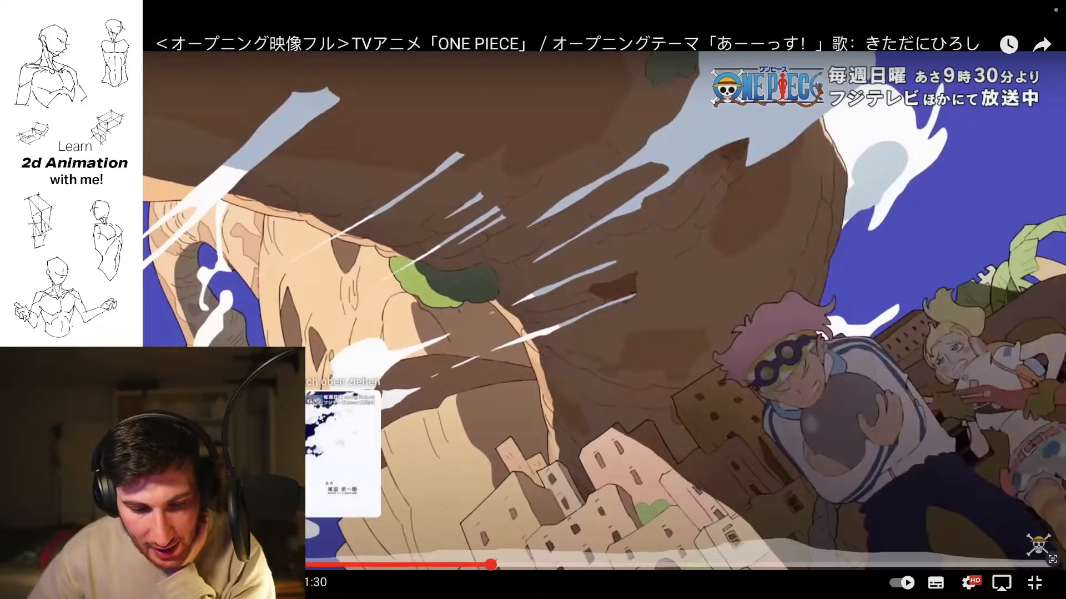
Watch the early part of the One Piece opening, pausing on the title scenes to study how the characters are animated
left_click(633, 563)
left_click(550, 560)
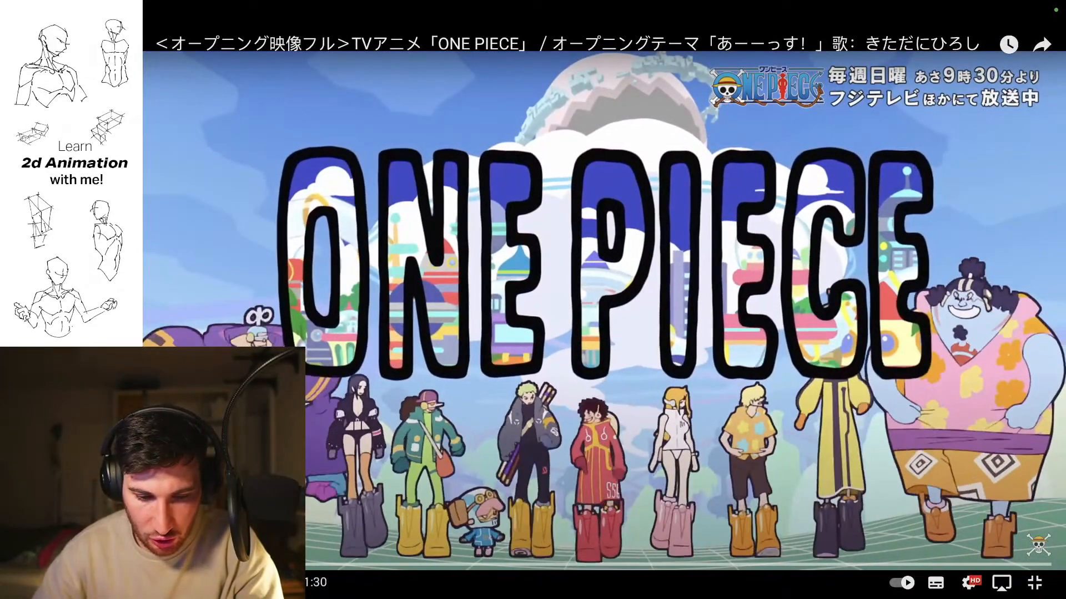
key("Left")
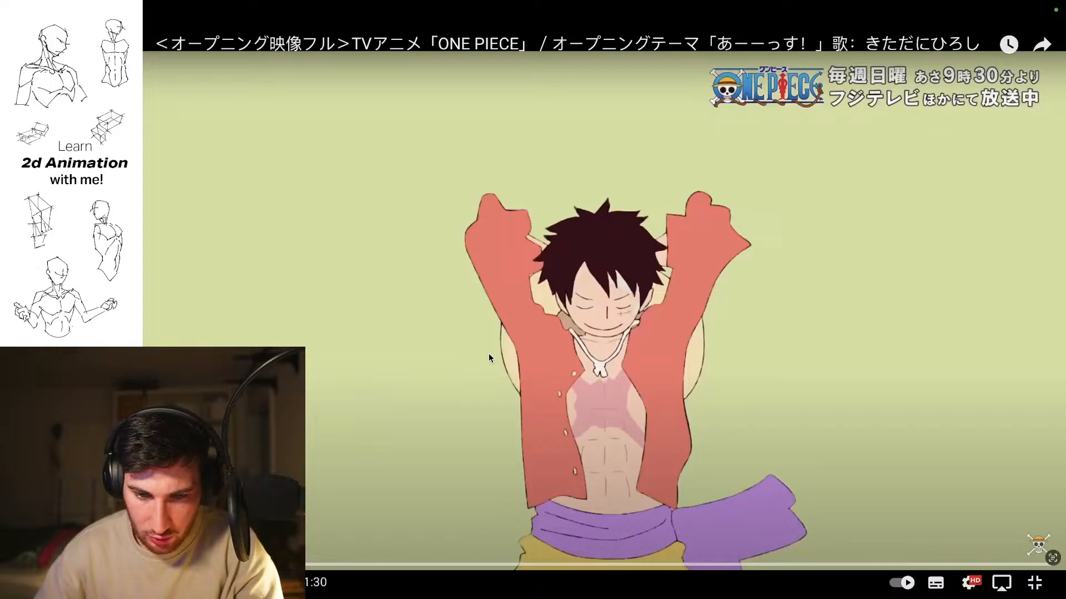
left_click_drag(485, 351, 485, 351)
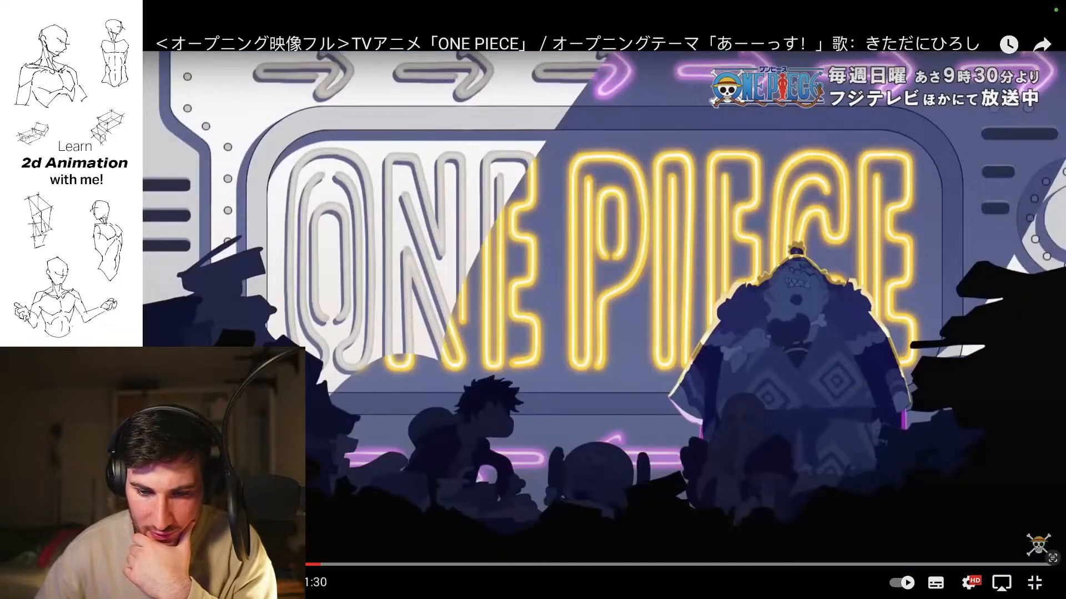
key("space")
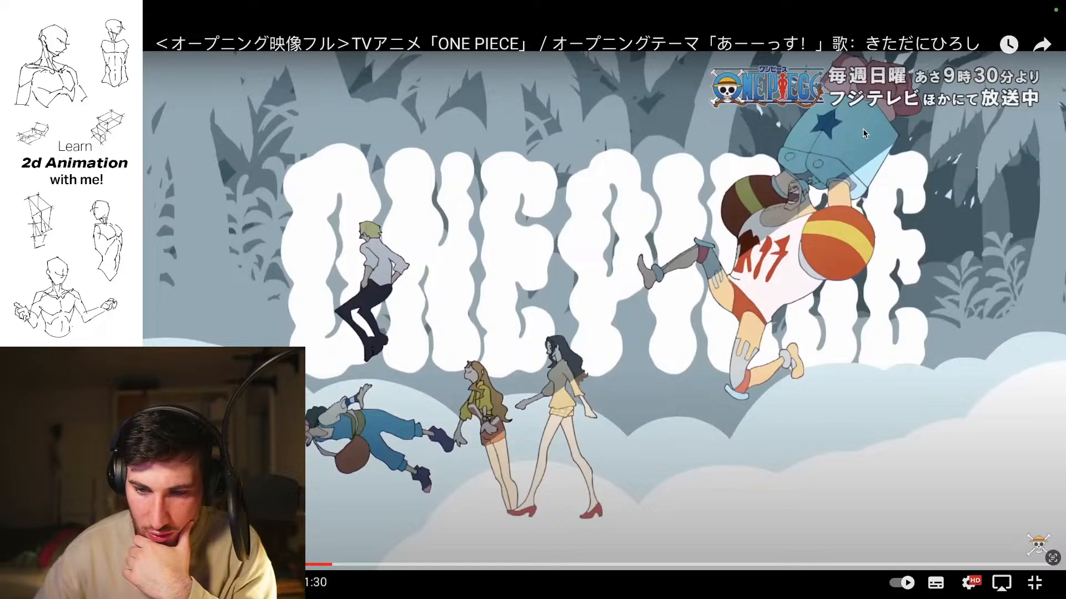
key("period")
key("period")
key("space")
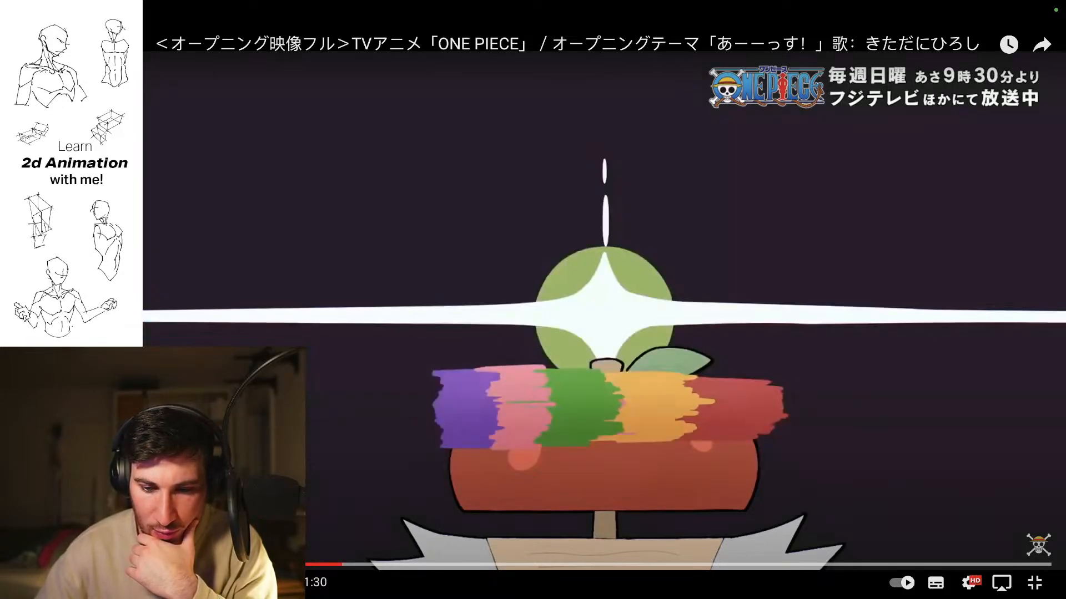
key("space")
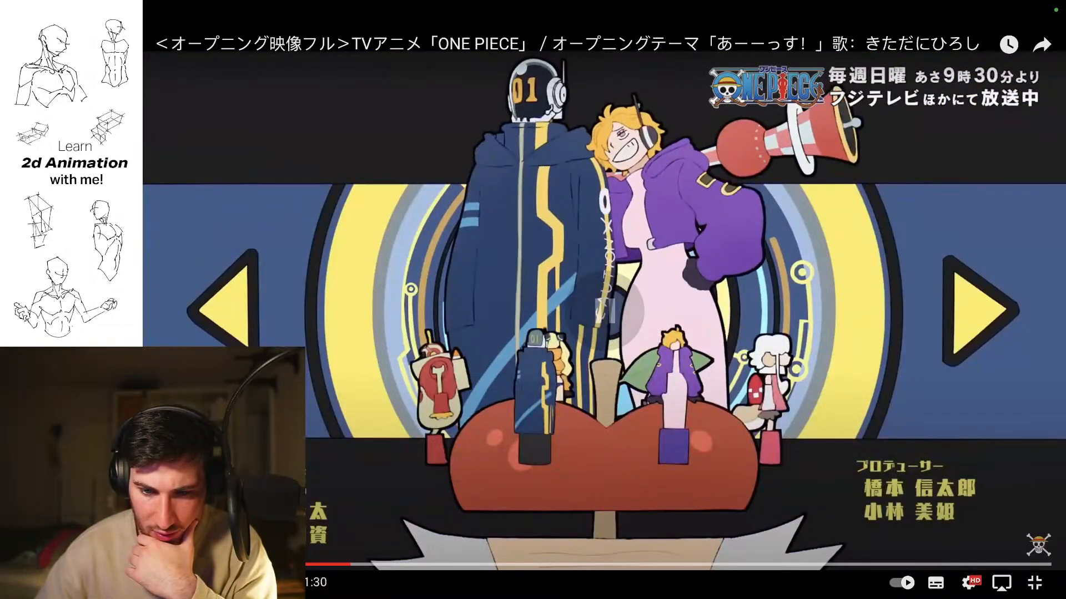
Examine the shot of the helmeted figure and the purple-jacketed character frame by frame, backward and forward
key("comma")
key("comma")
key("comma")
key("comma")
key("comma")
key("period")
key("period")
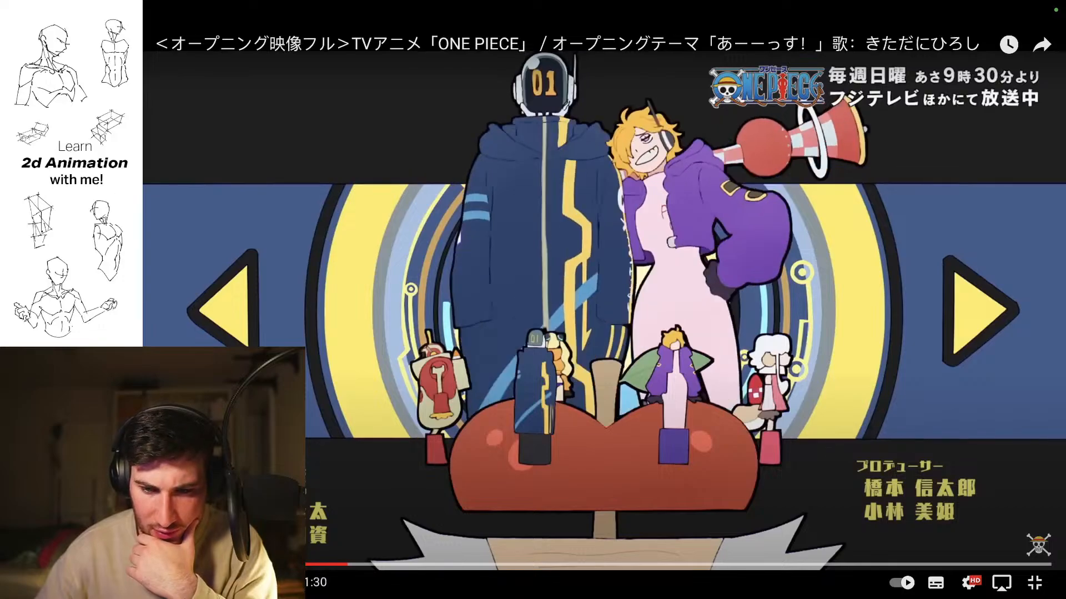
key("period")
key("period")
key("period")
key("period")
key("period")
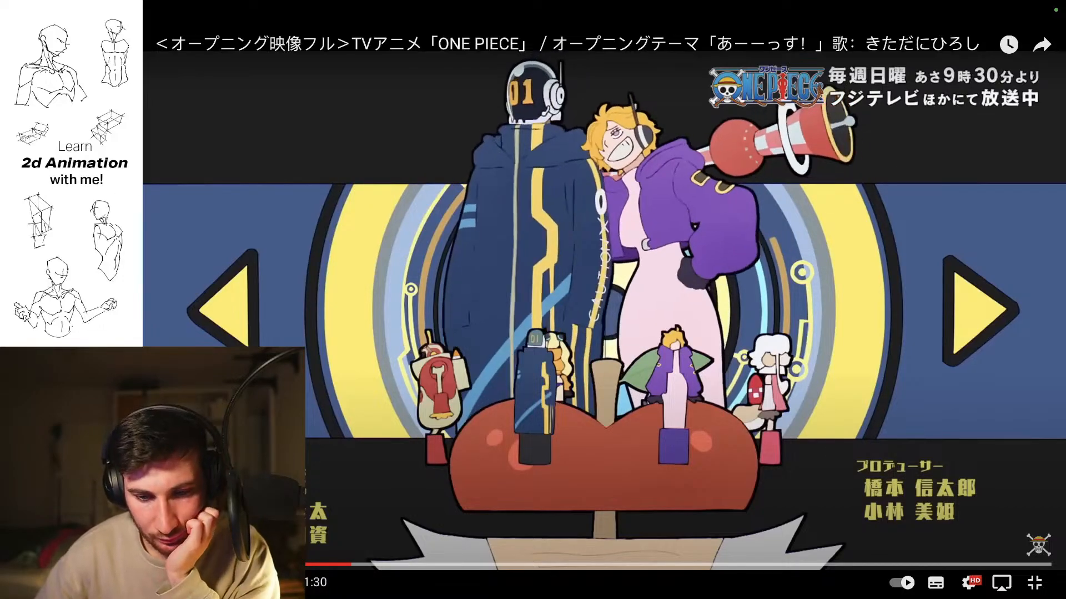
Continue watching the opening up to the scene with the pink-haired character holding a ball, pausing to study individual drawings
key("space")
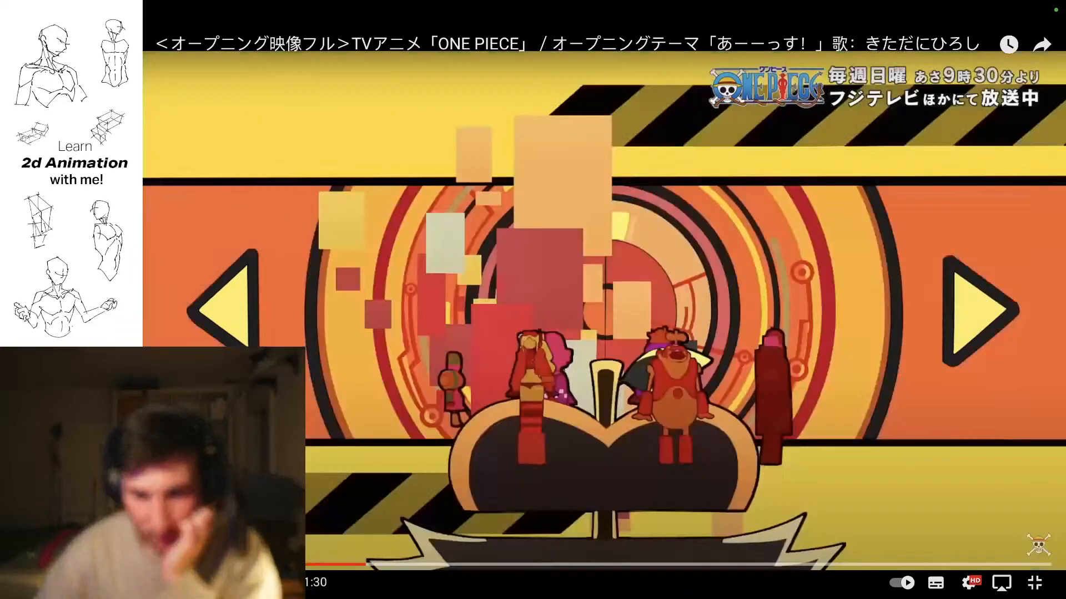
key("space")
key("space")
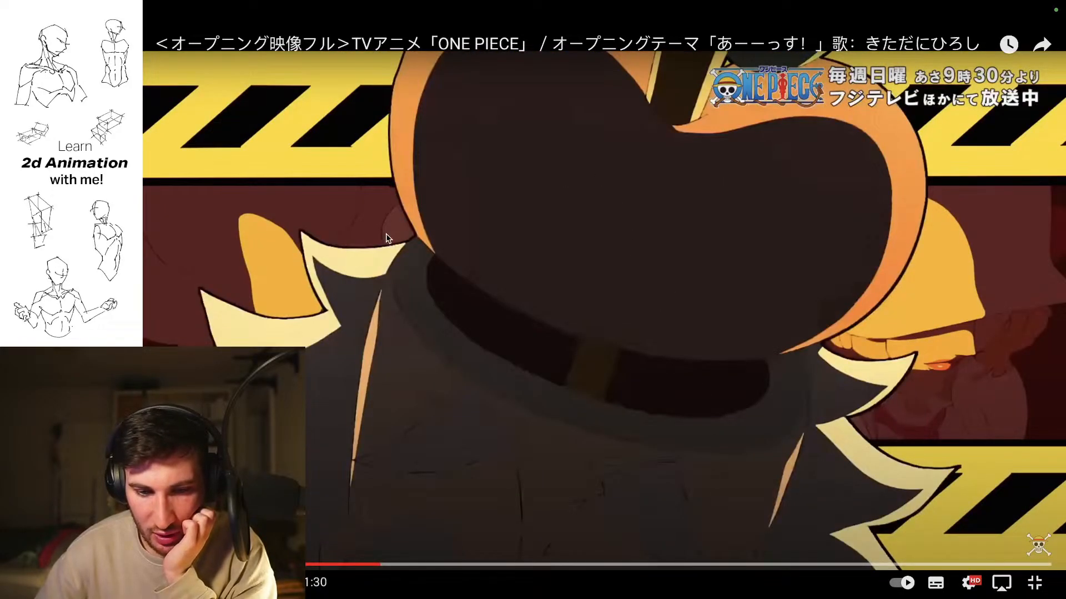
key("space")
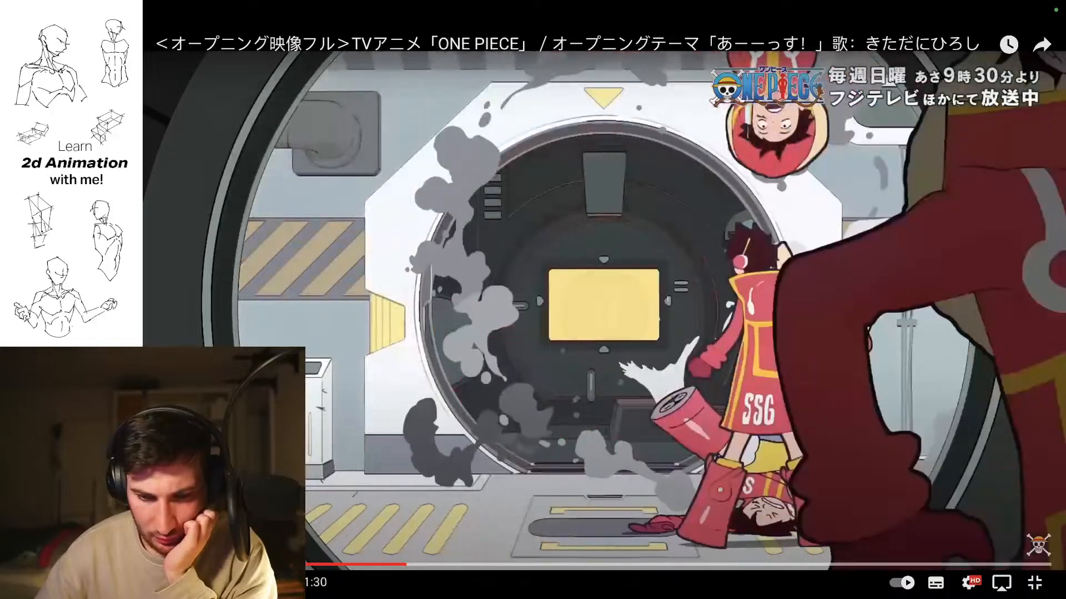
key("space")
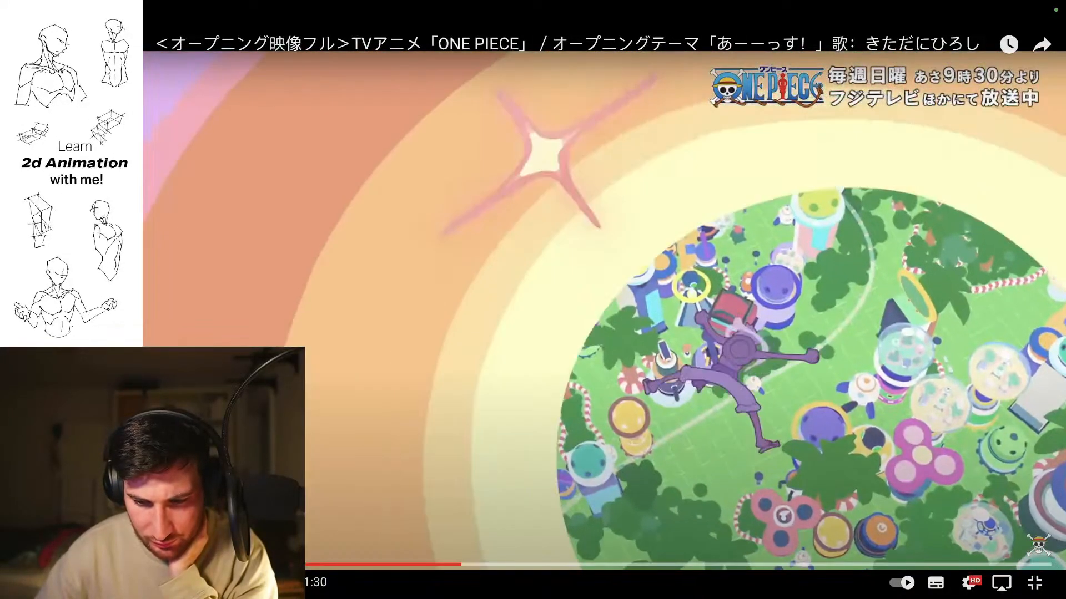
key("space")
key("space")
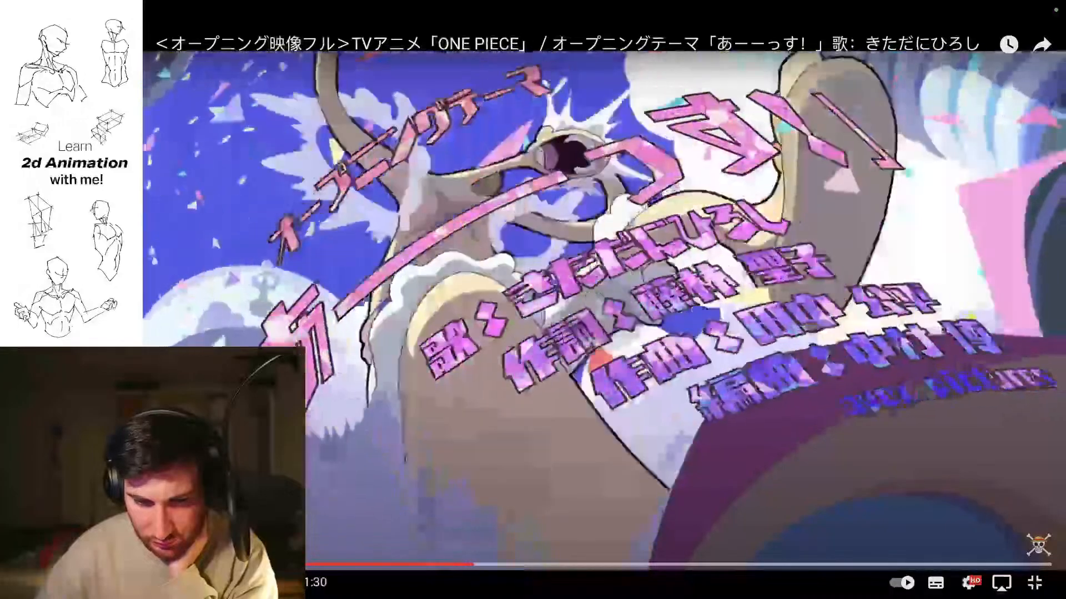
key("space")
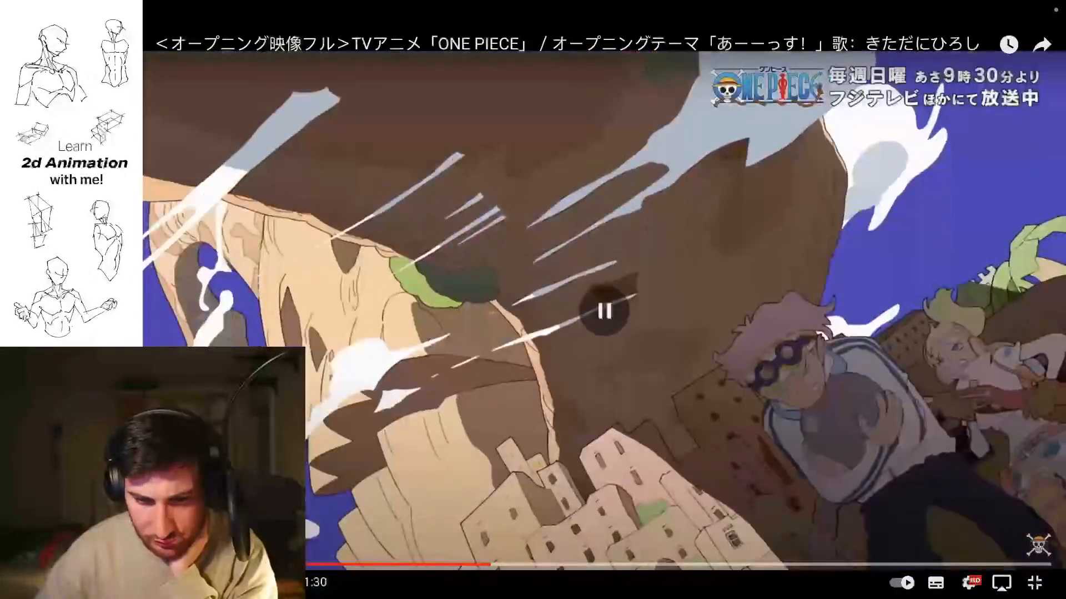
key("space")
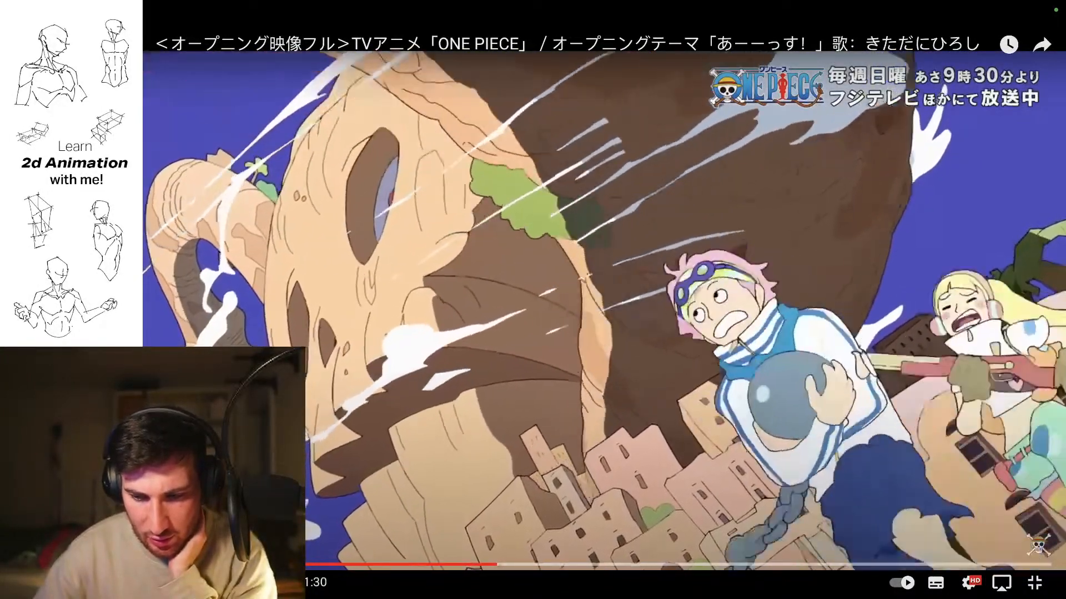
key("space")
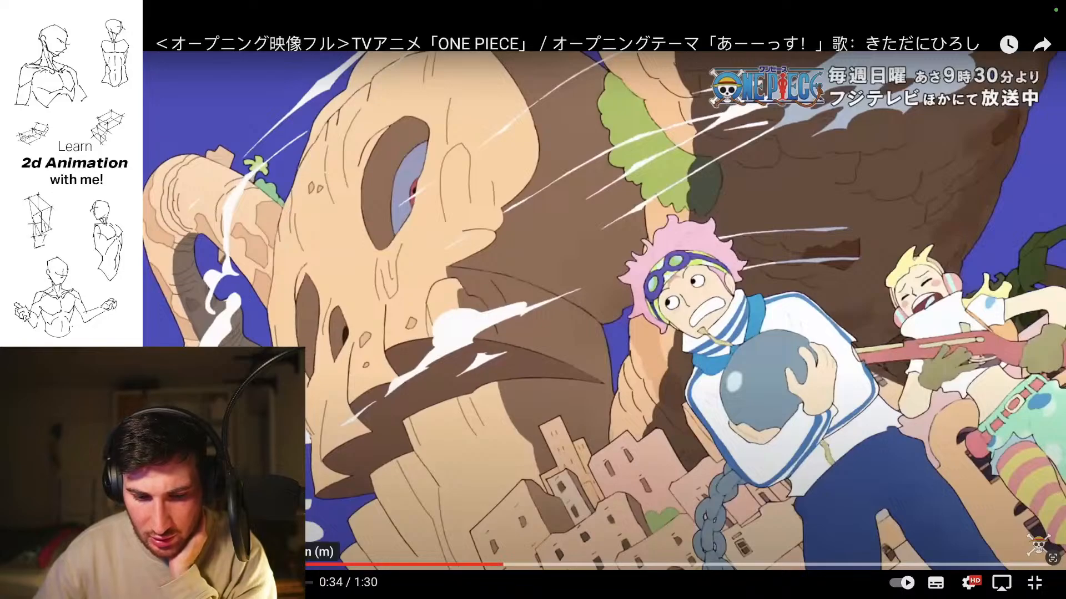
Leave the full-screen video, switch back to Clip Studio Paint and view the running animation with the palettes hidden
key("Escape")
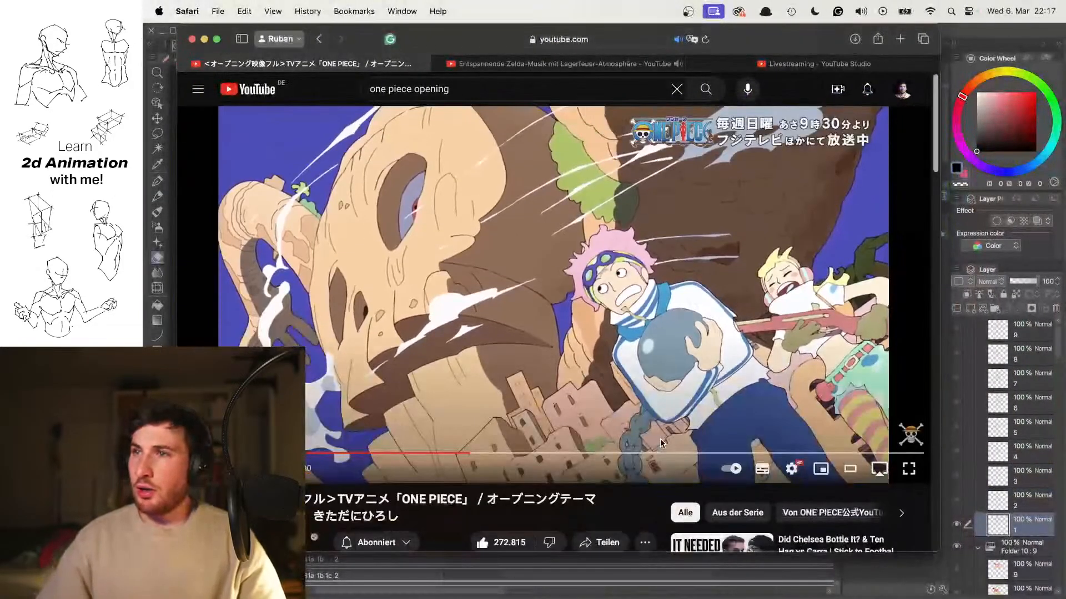
key("super+Tab")
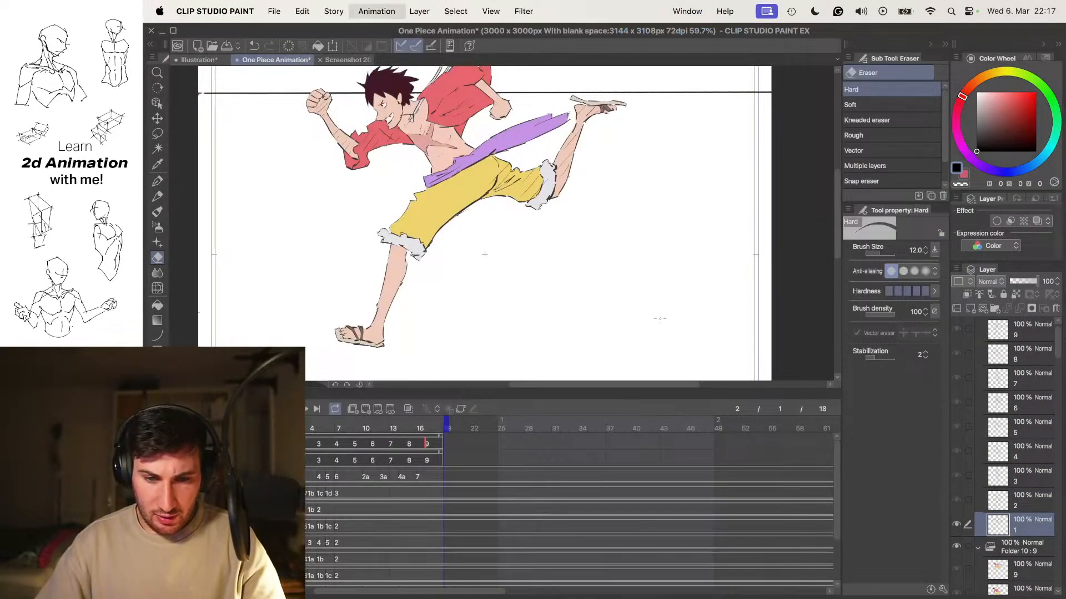
key("Tab")
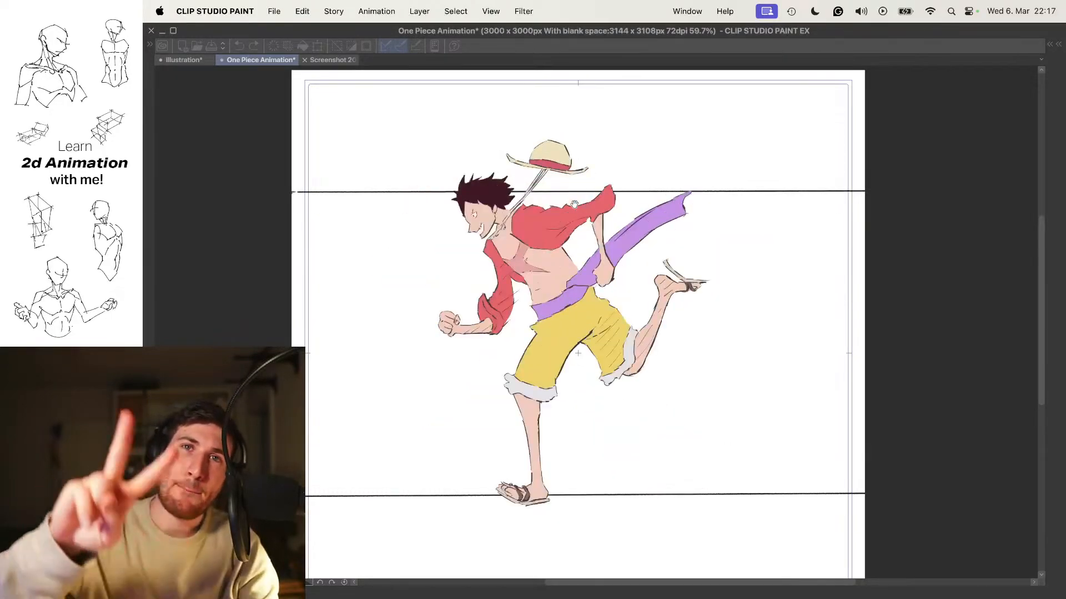
Switch to OBS and change the live stream to the "Thank you for watching!" scene
key("super+Tab")
key("super+Tab")
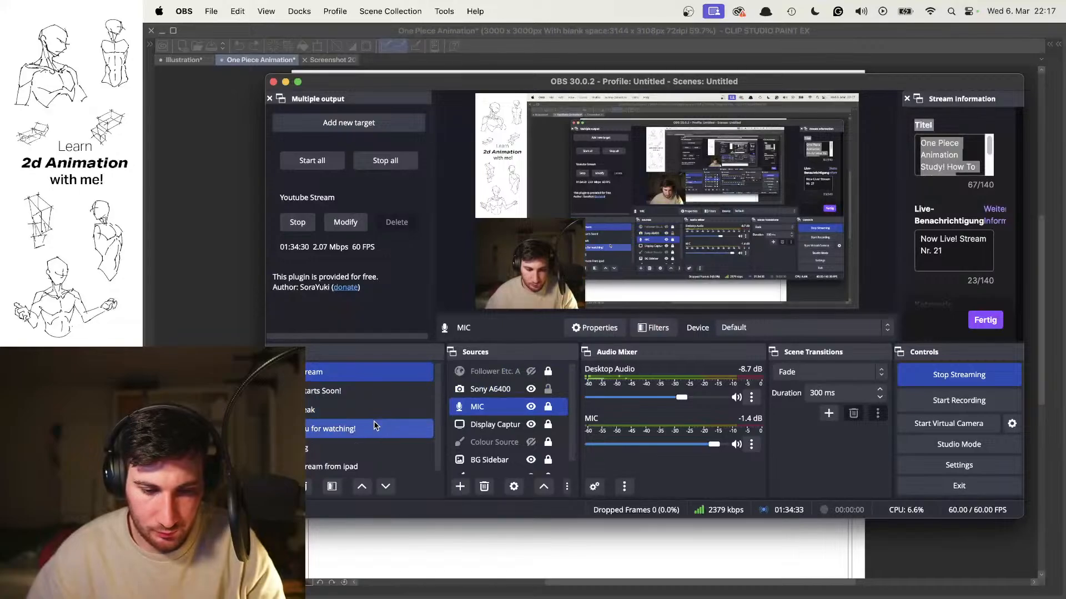
left_click(373, 430)
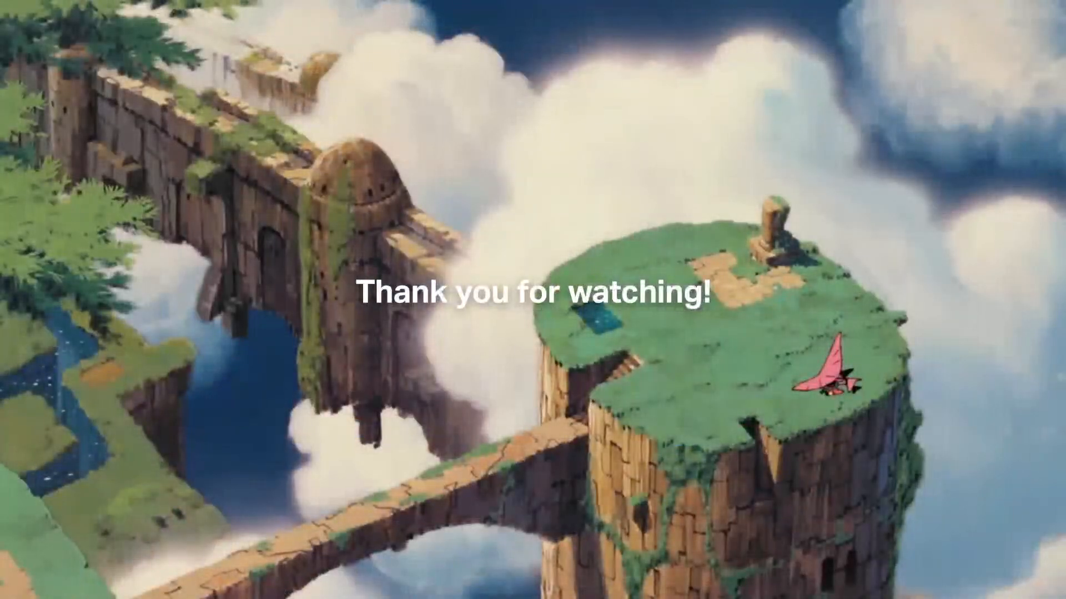